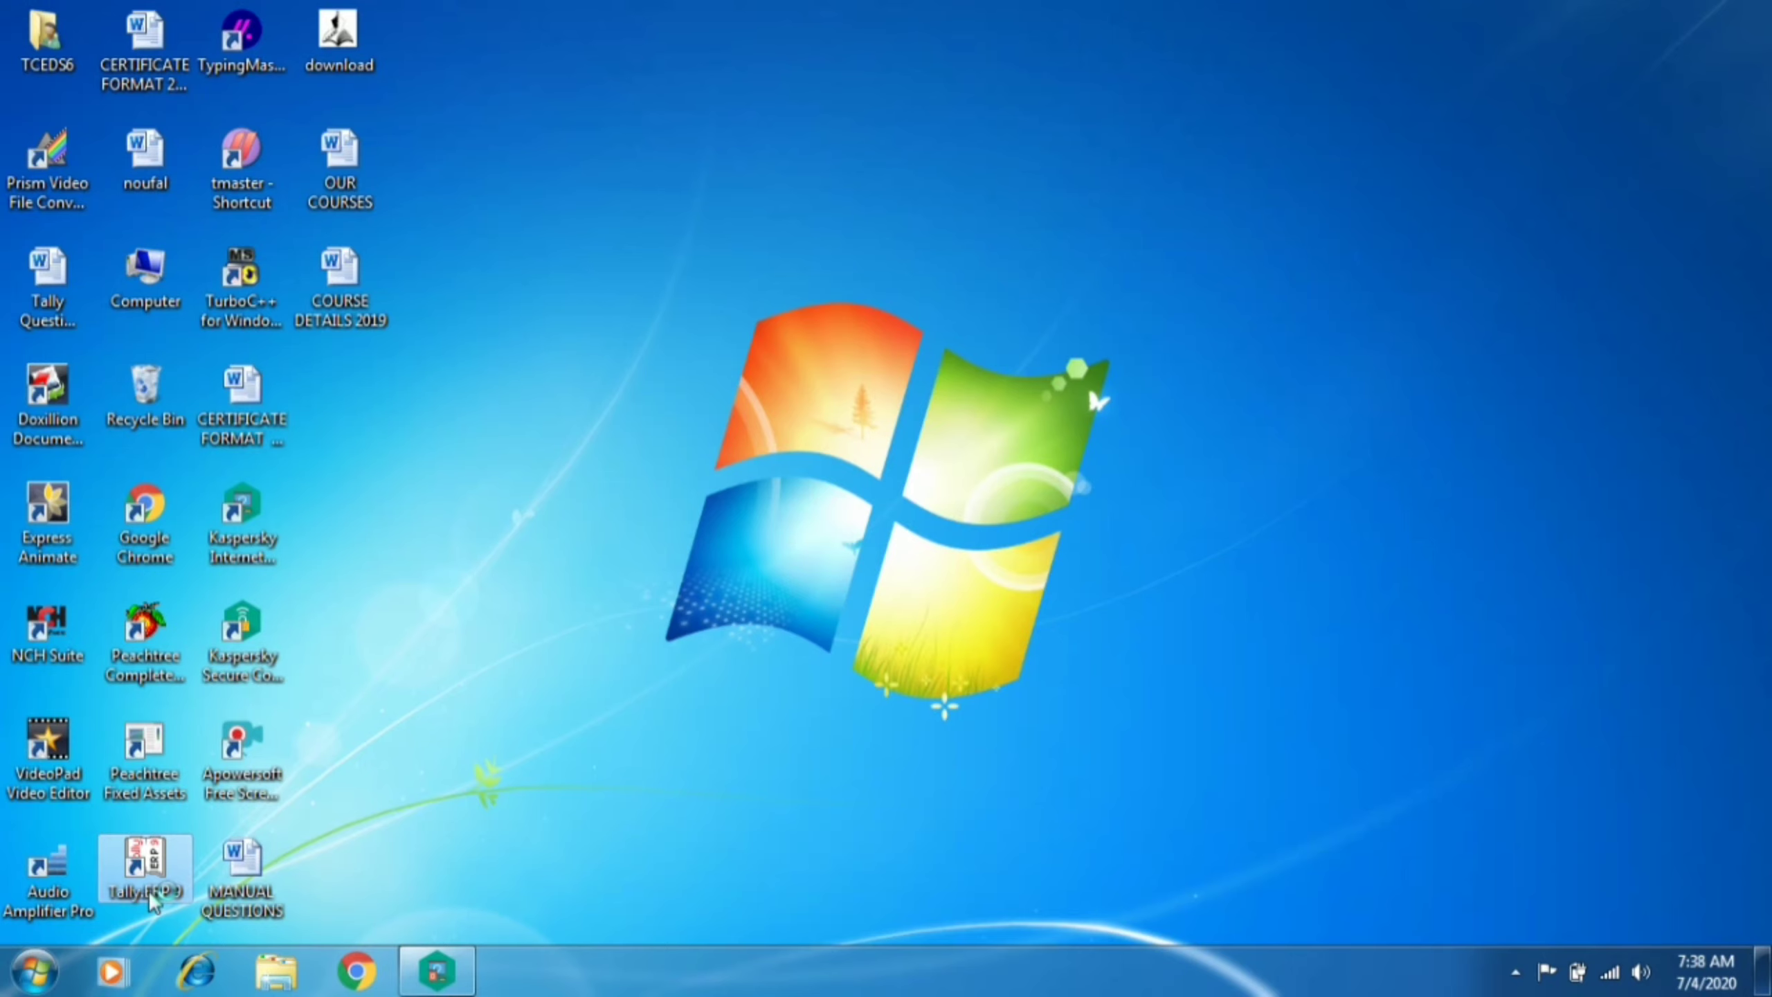
# Step: Launch Tally.ERP 9 and start working in Educational Mode
pyautogui.doubleClick(146, 873)
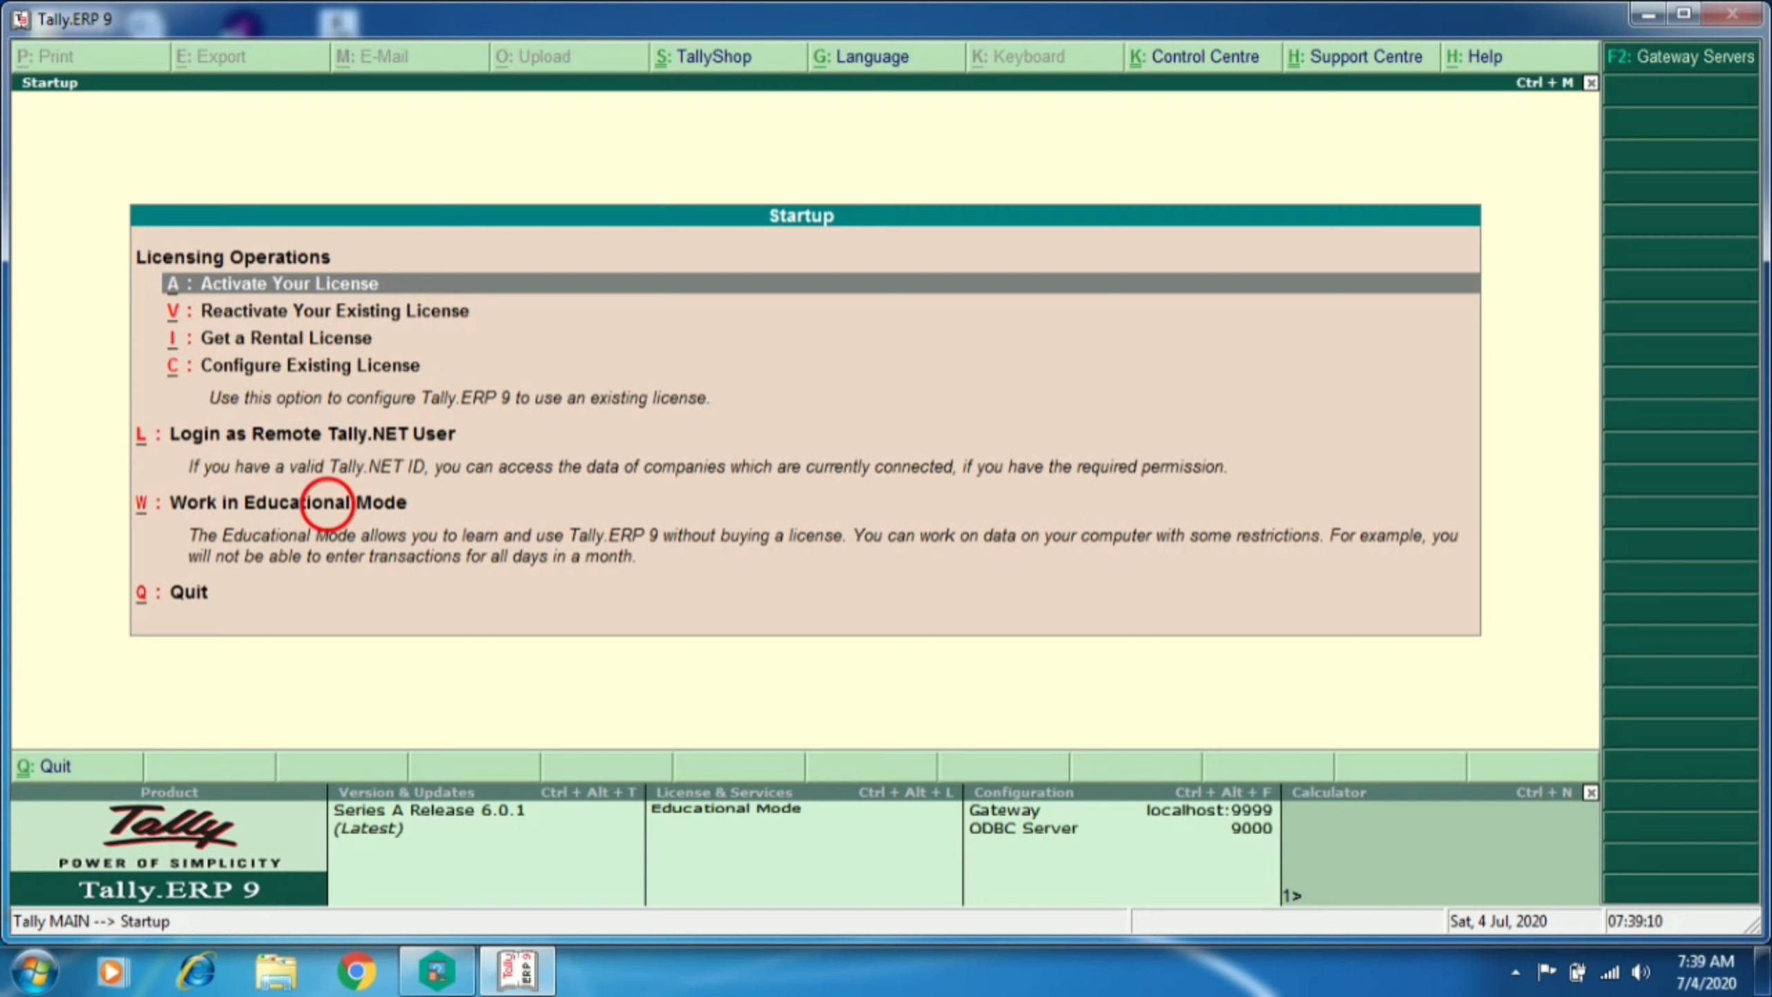
pyautogui.click(326, 502)
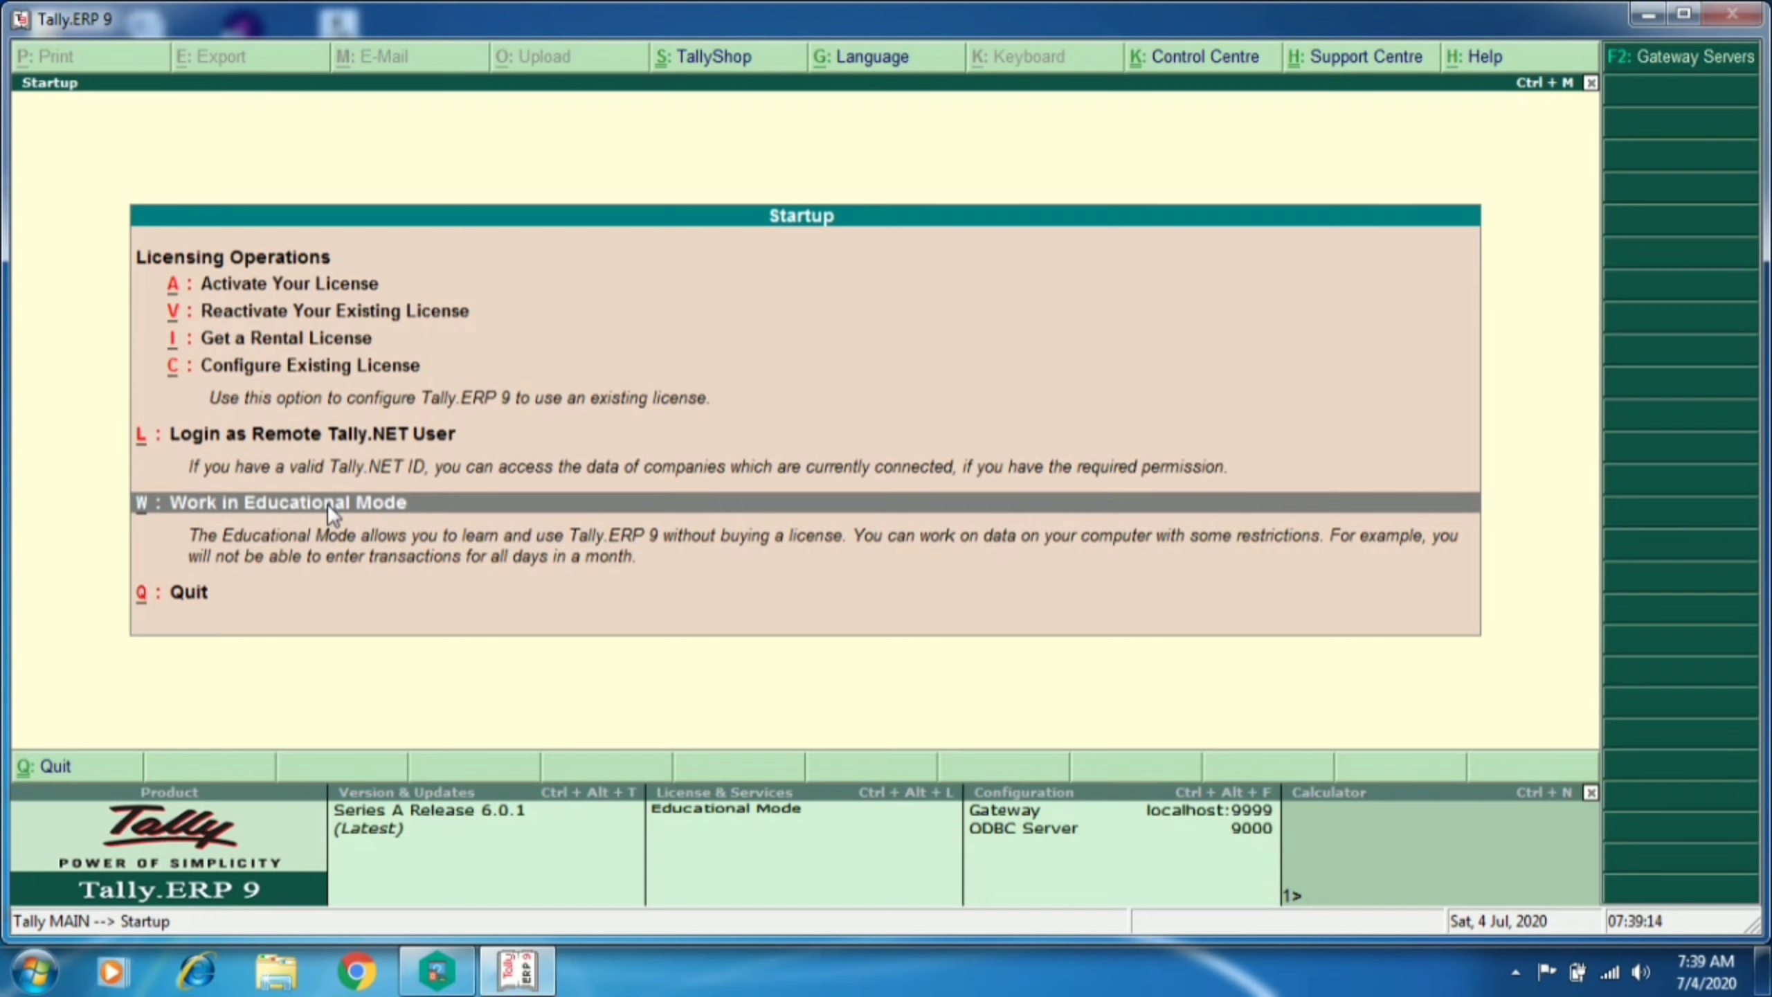
pyautogui.click(326, 504)
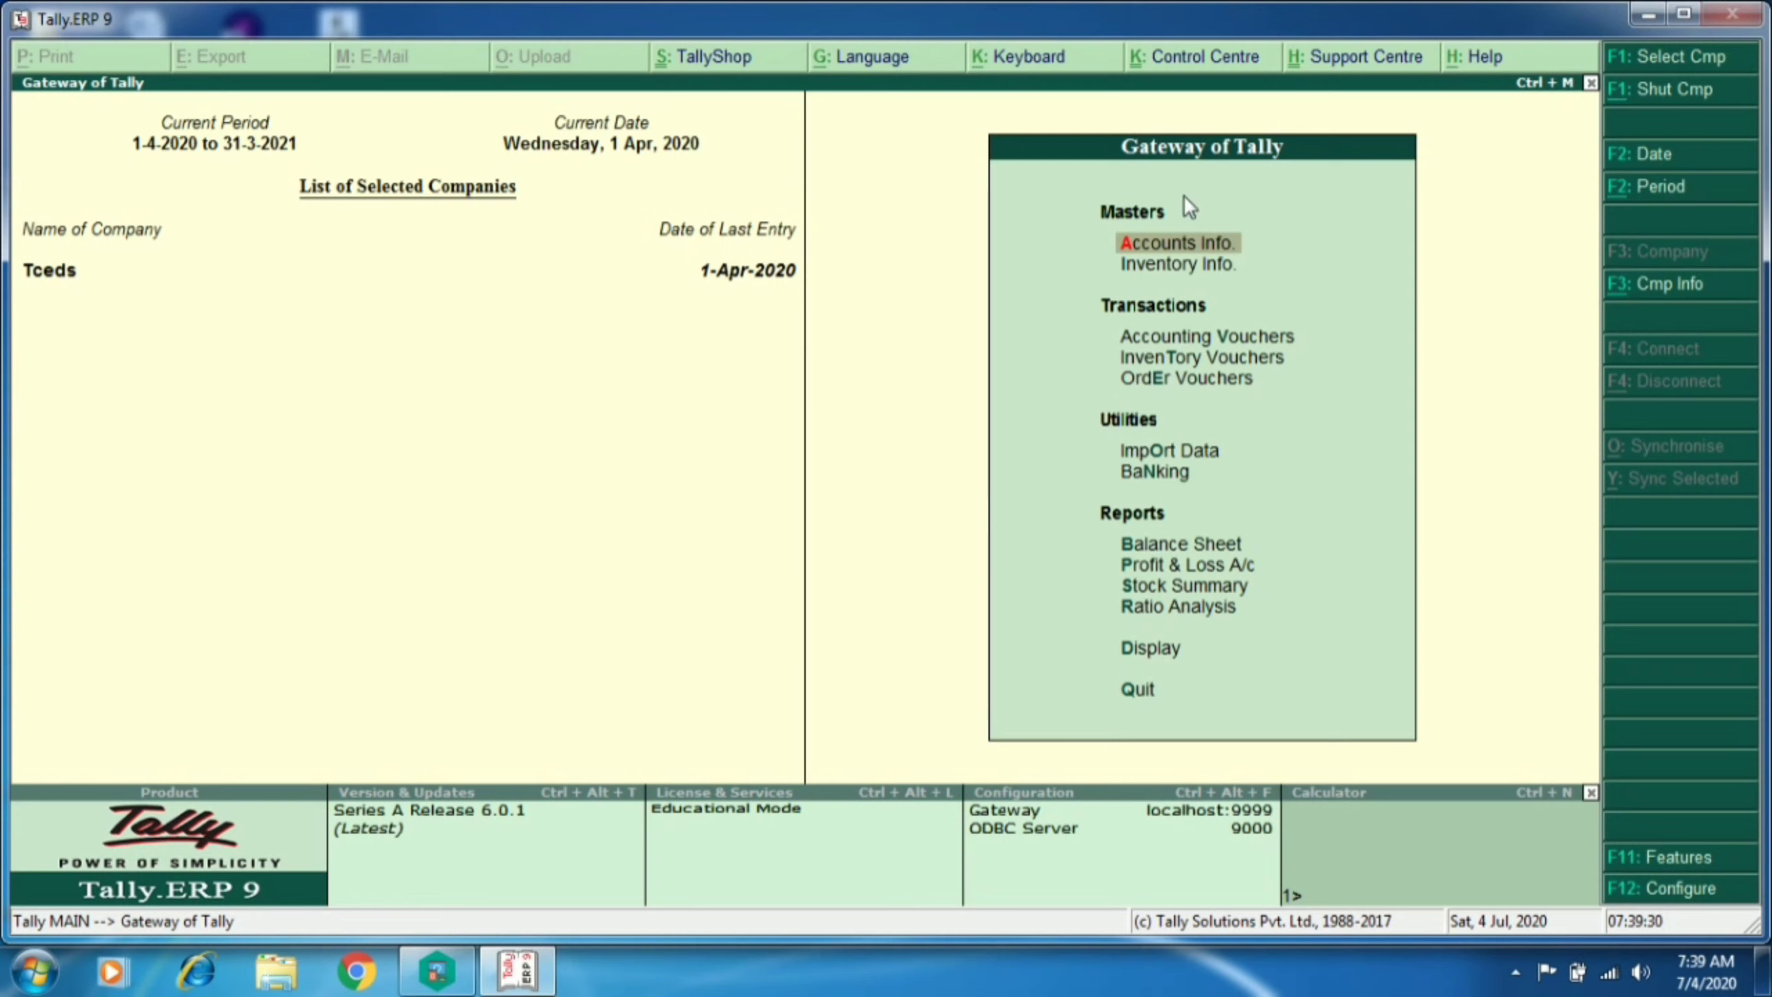
# Step: Create a company named Additional Test
pyautogui.hotkey('alt', 'F3')
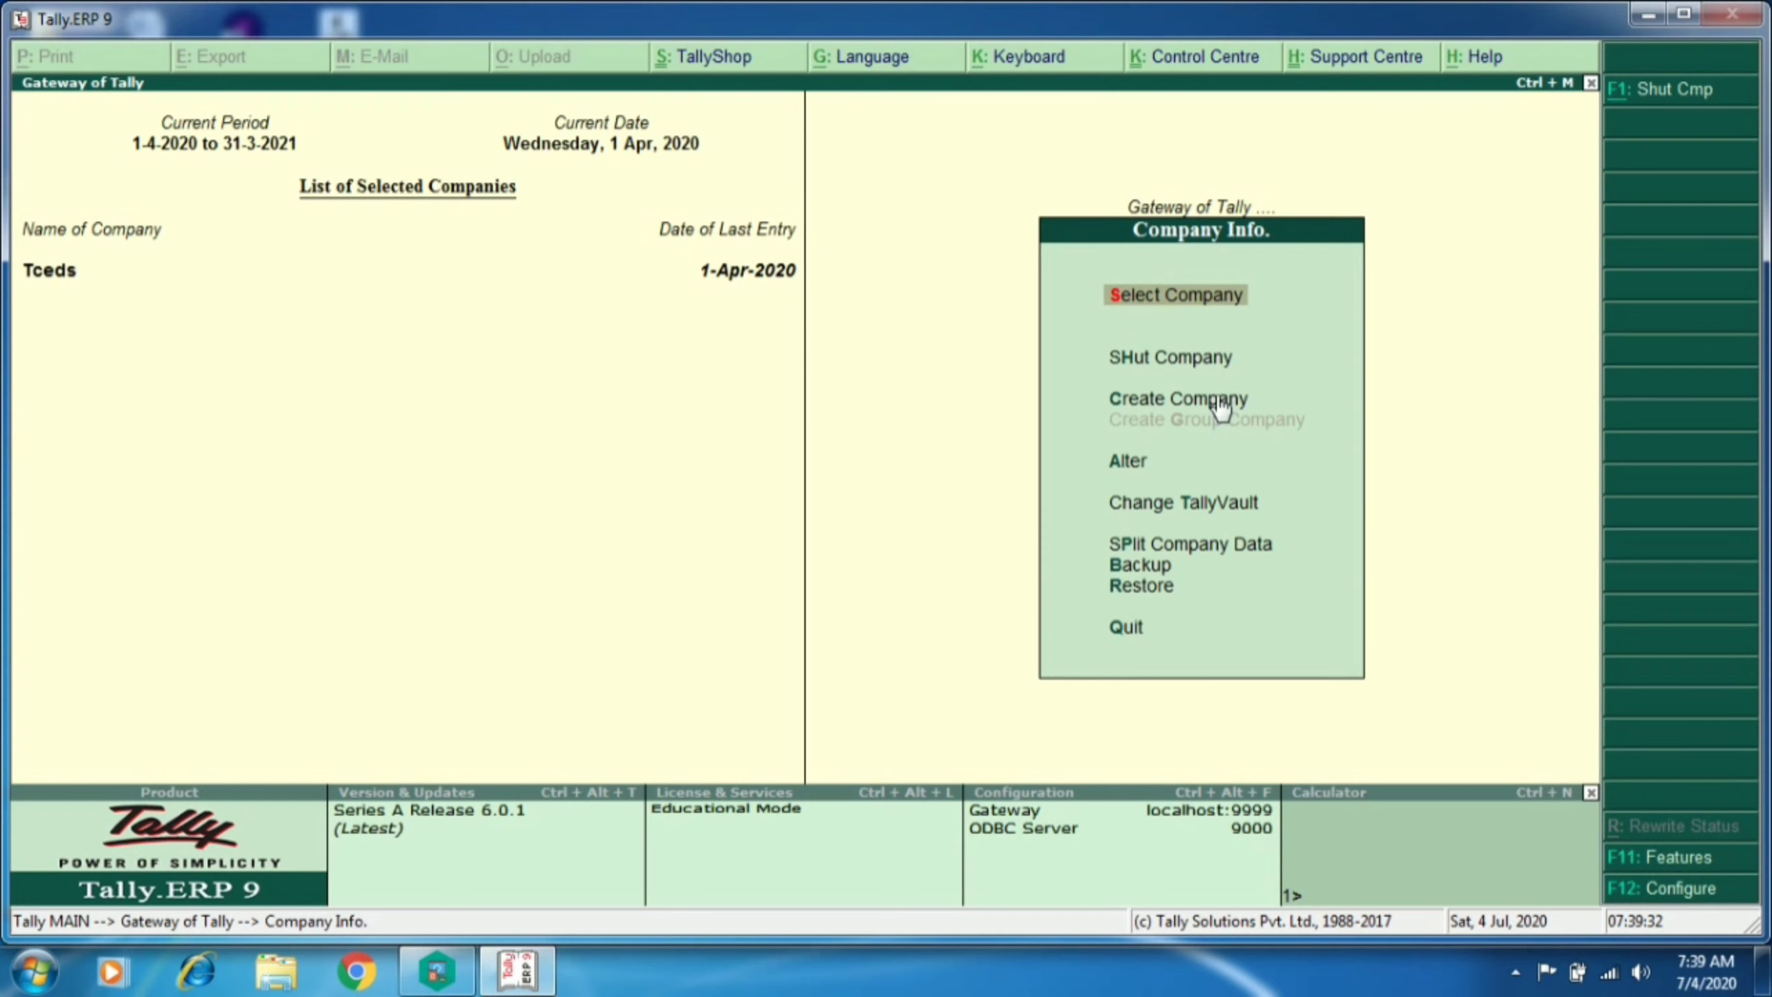
pyautogui.click(1219, 401)
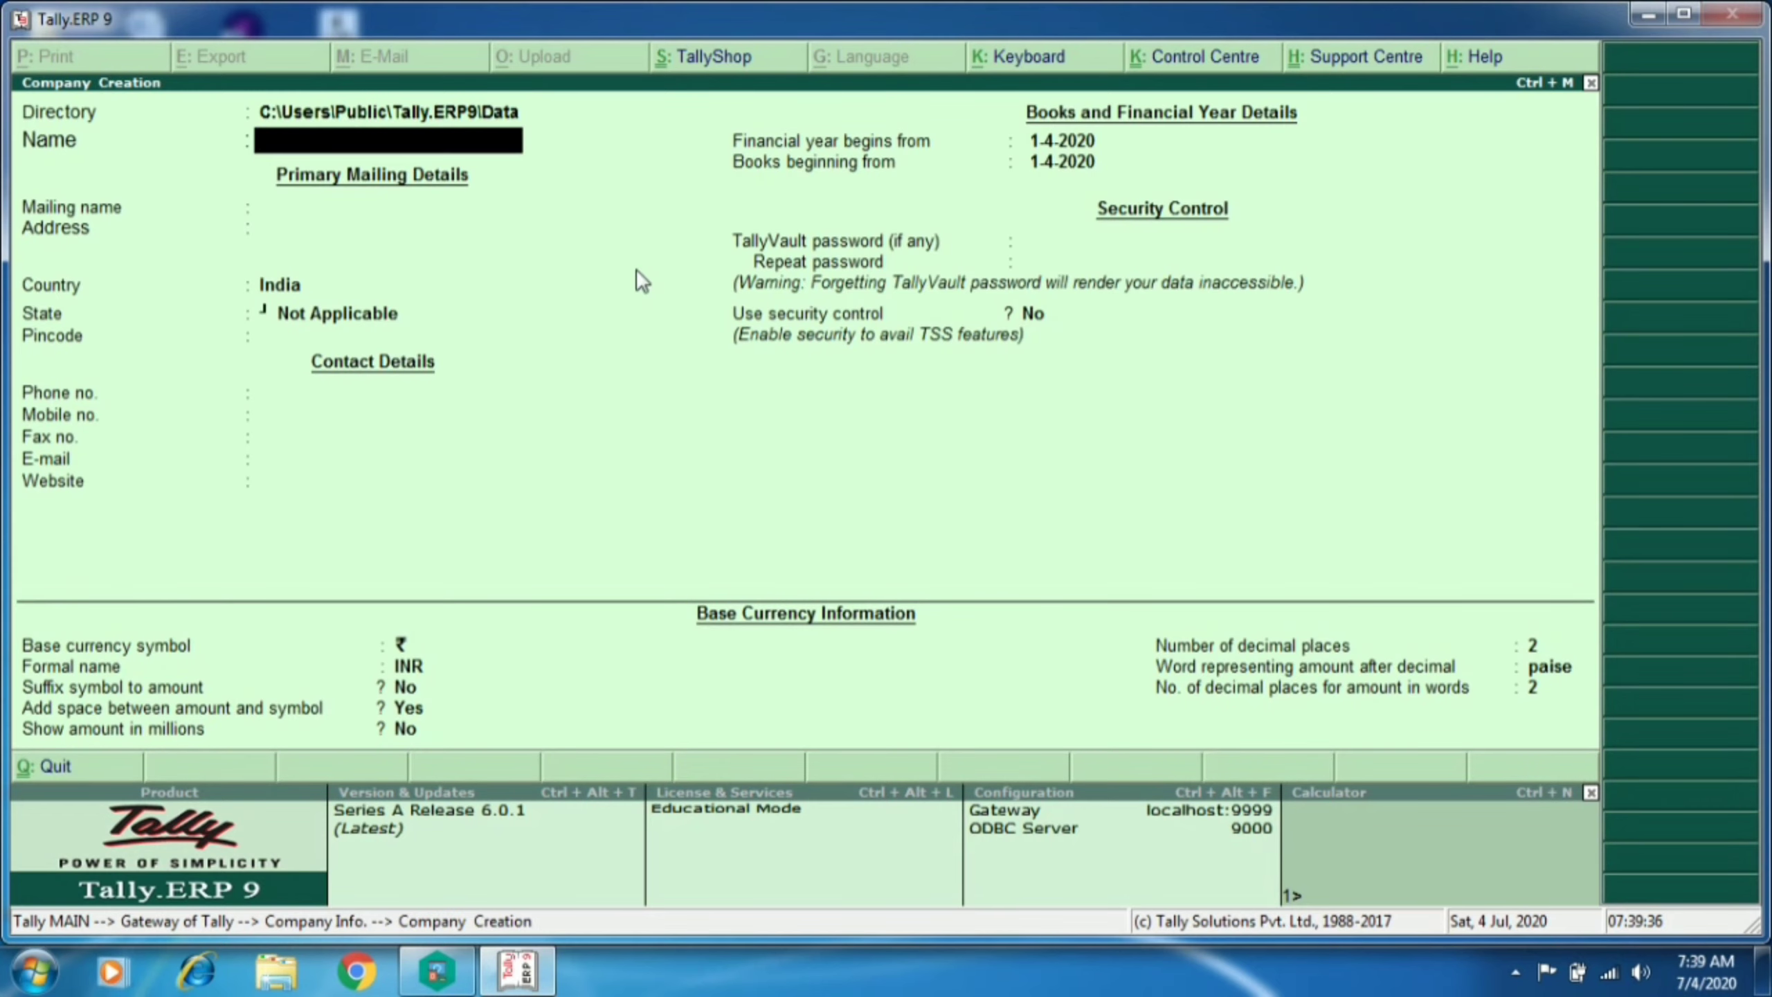
pyautogui.write('Additional Test')
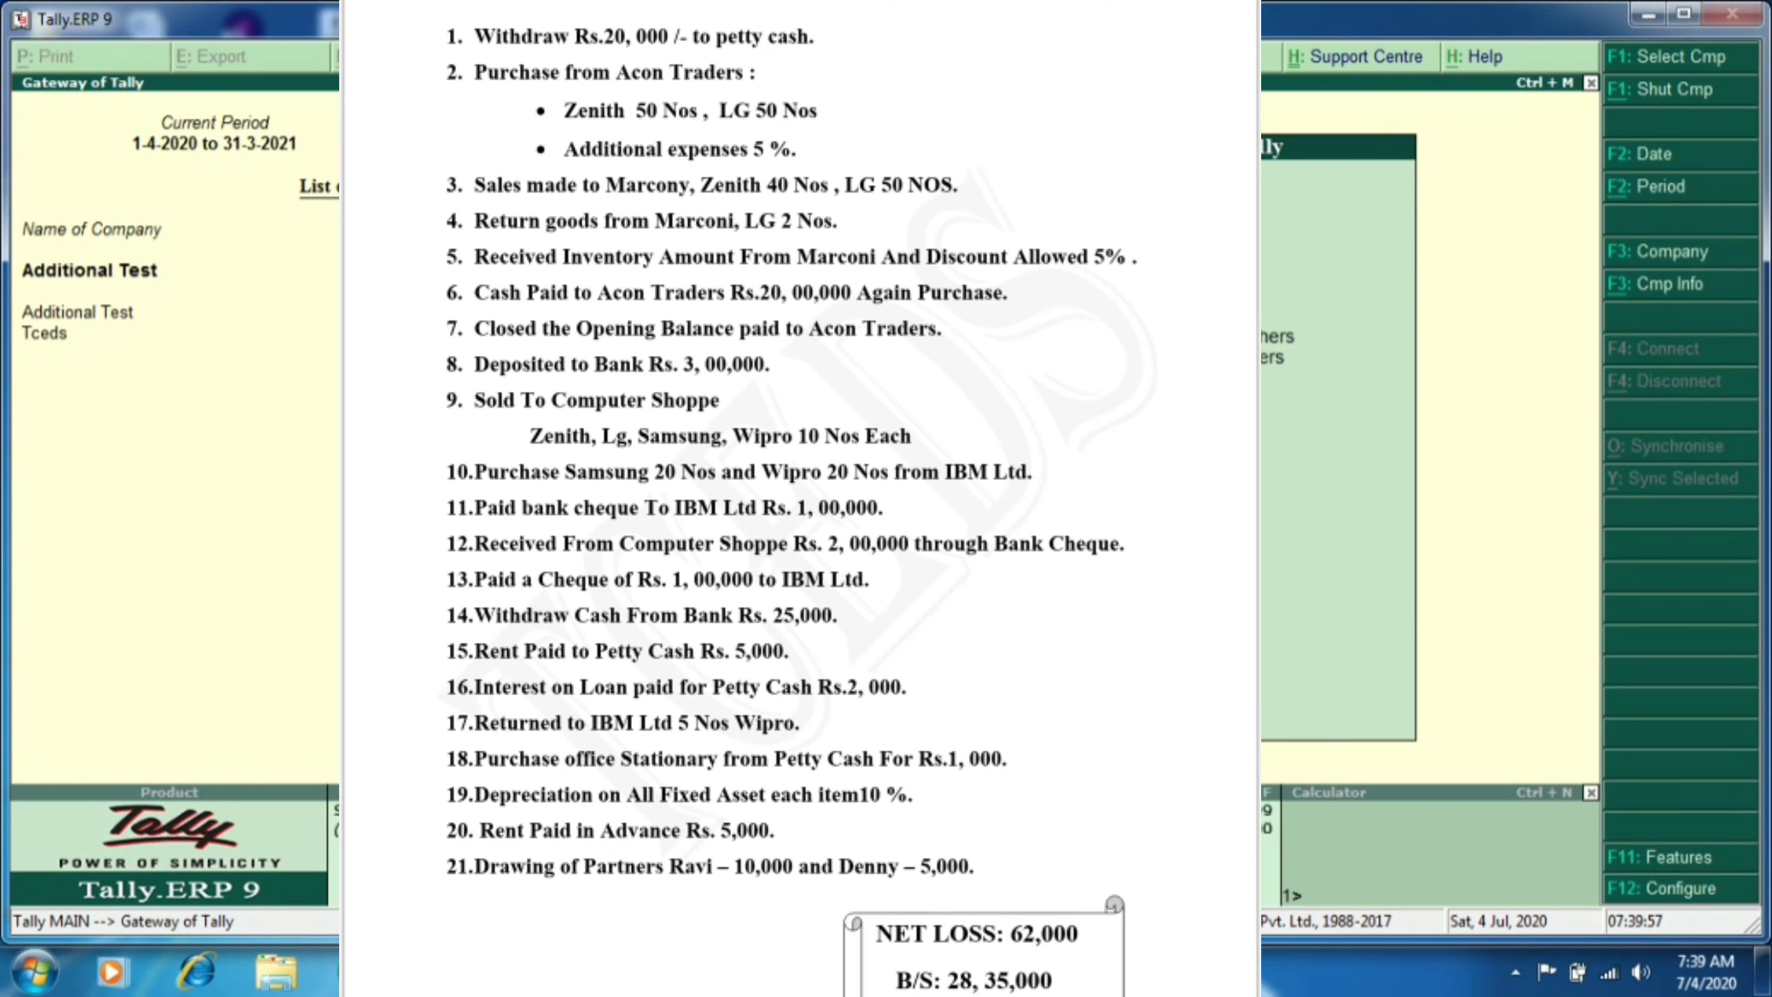
# Step: Begin a single ledger for the first partner's capital, entering the partner's name with "Capital" and placing it under Capital Account
pyautogui.press('a')
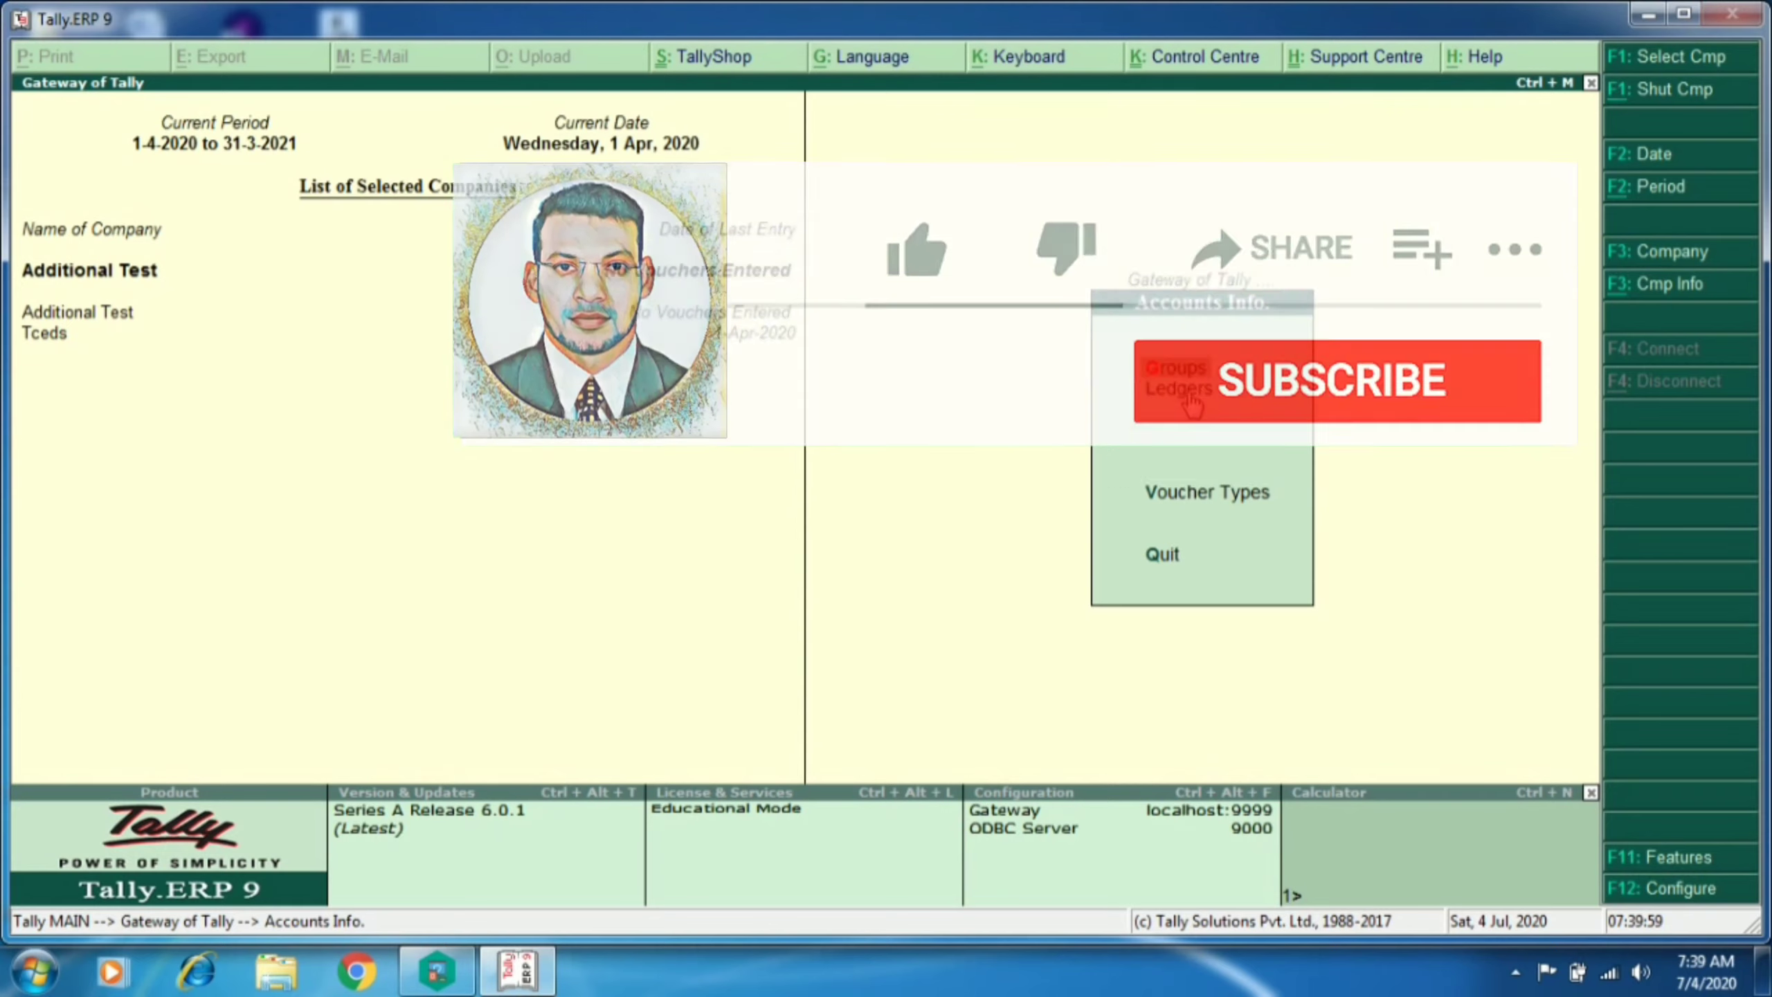
pyautogui.click(1180, 391)
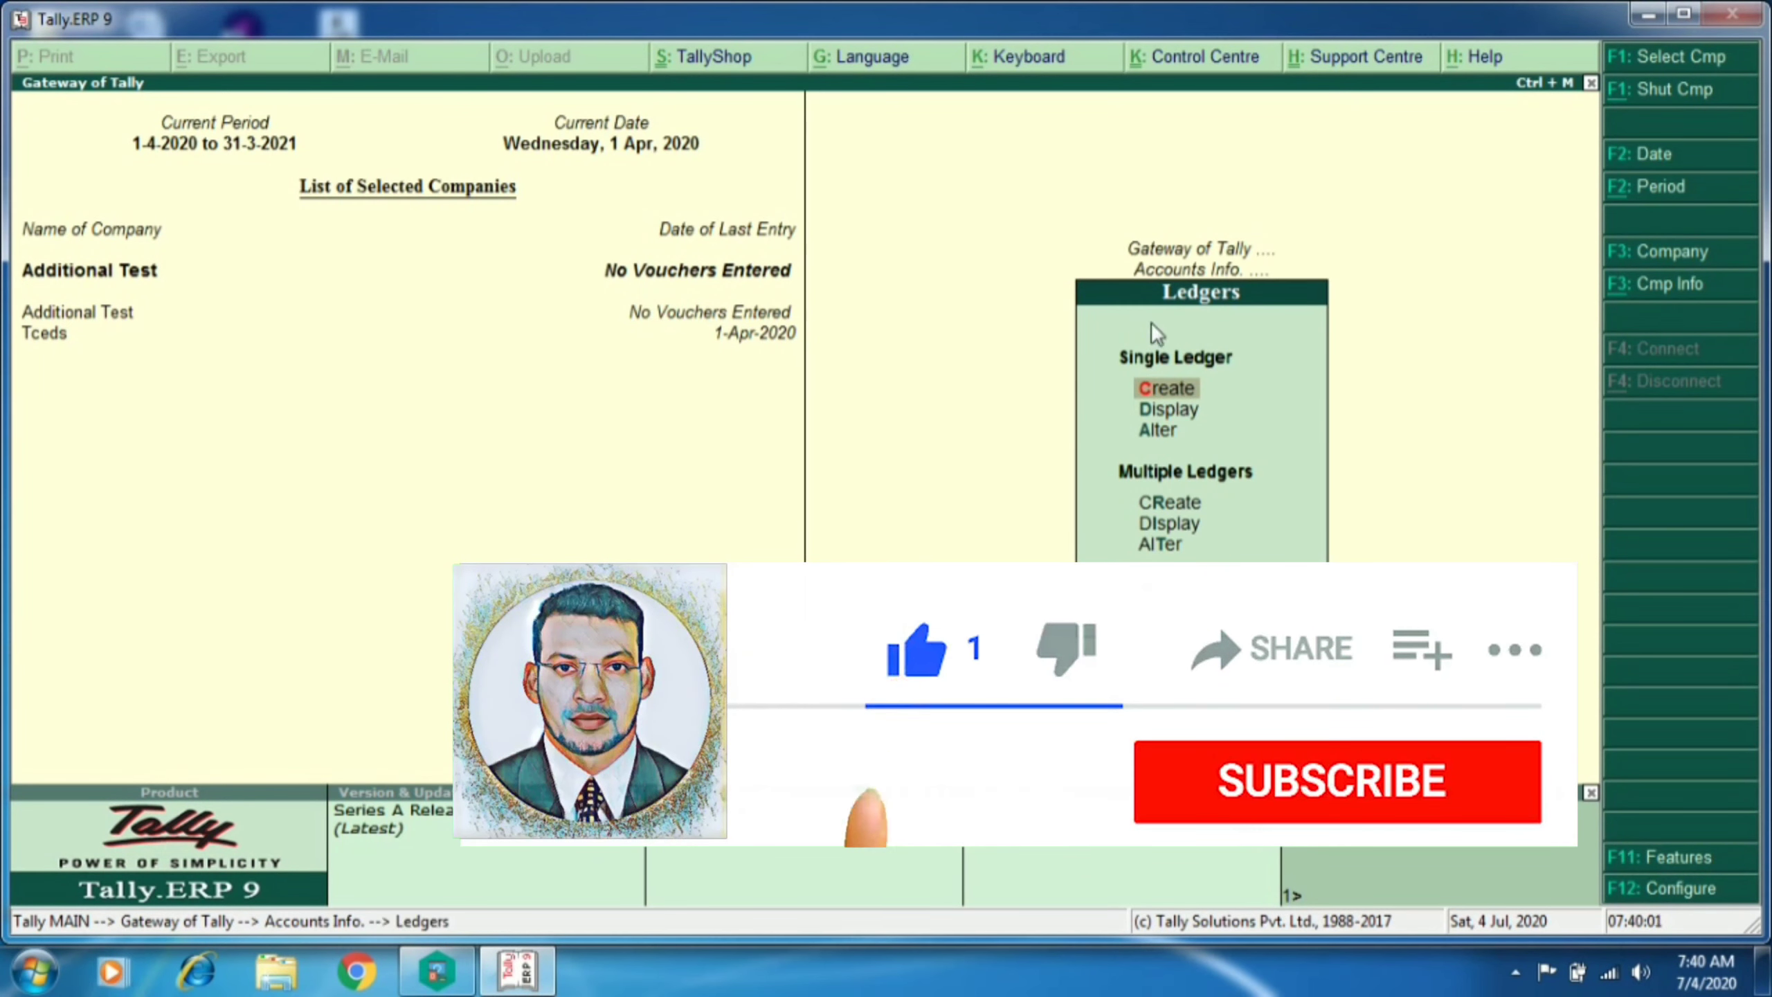
pyautogui.click(1166, 389)
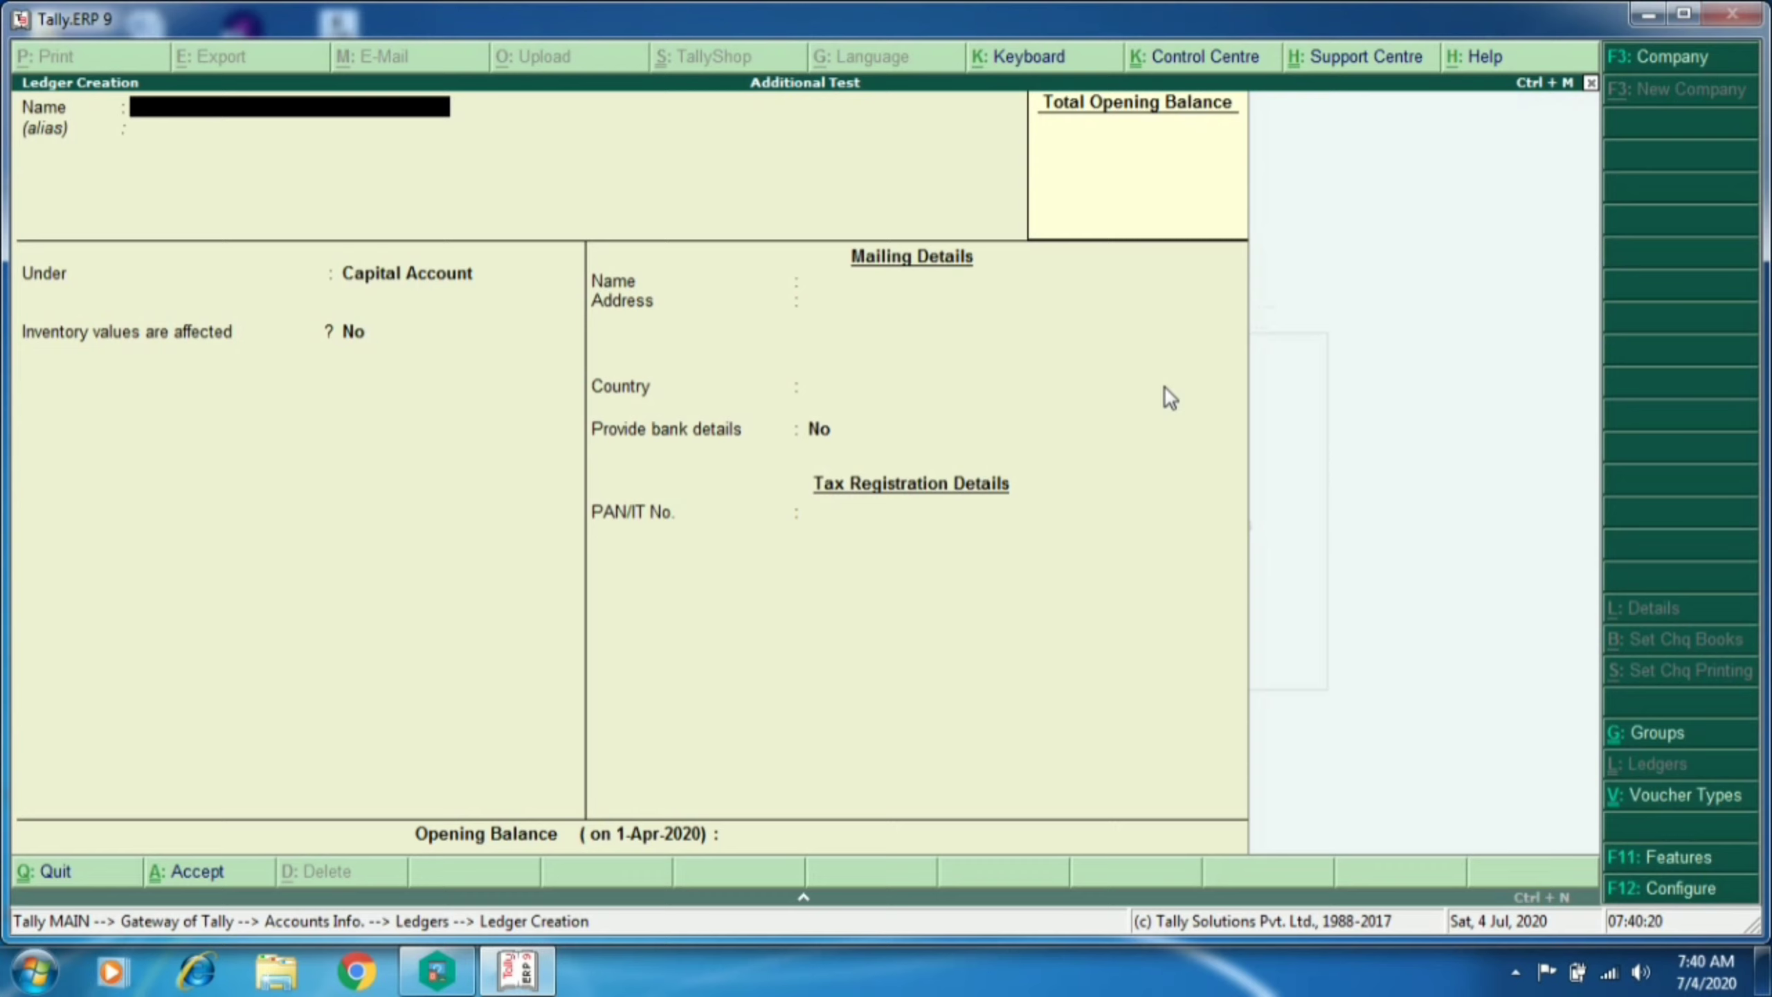
pyautogui.write("Ravi's Capital")
pyautogui.press('Return')
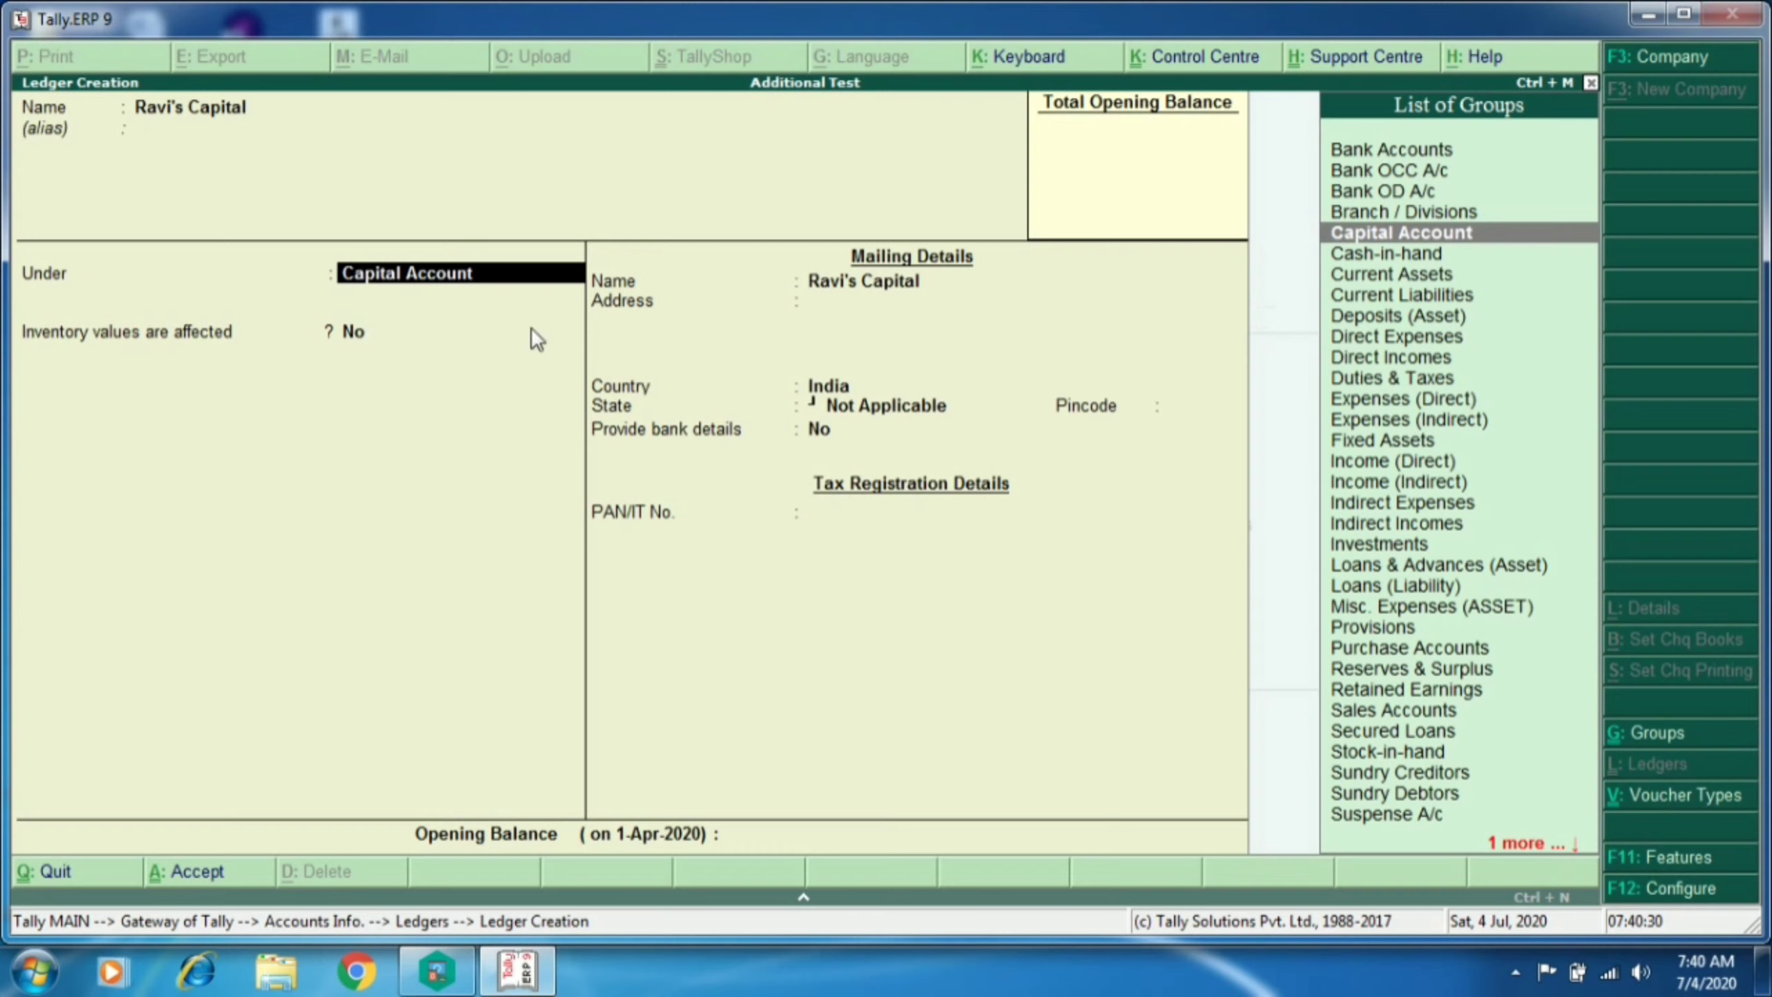
pyautogui.press('Return')
pyautogui.press('Return')
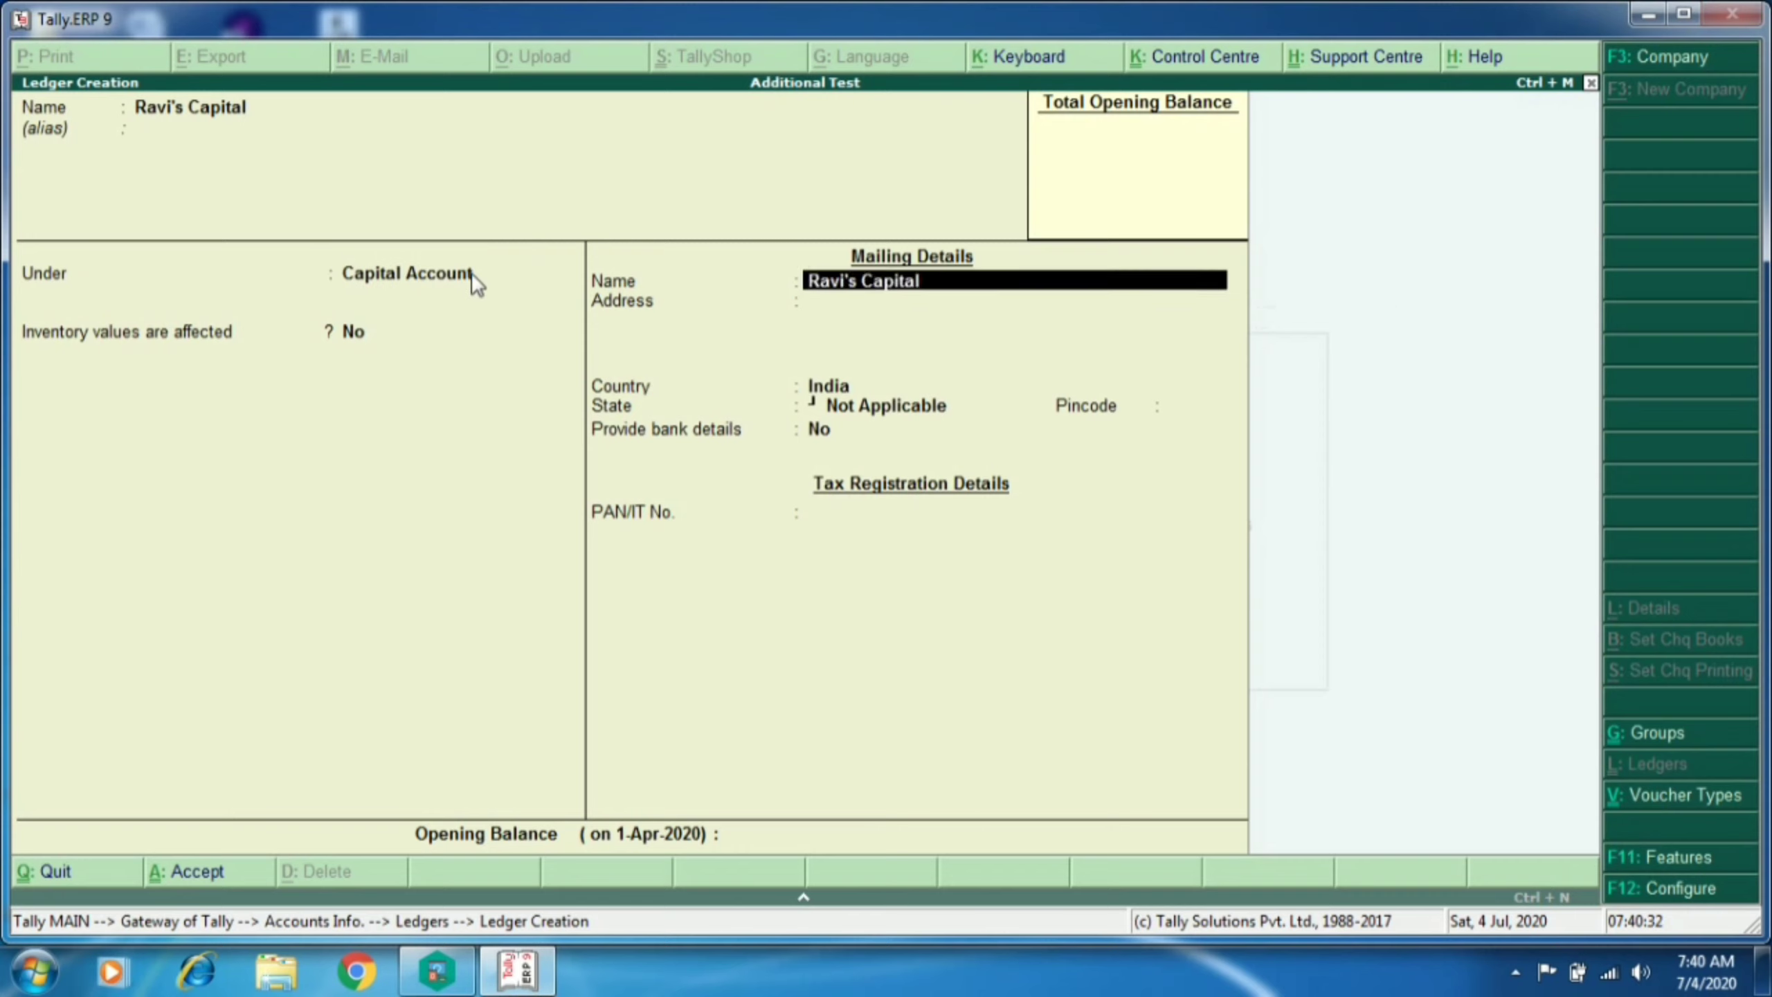
# Step: Set the first partner's capital ledger to an opening balance of 8,00,000 Cr, leave the mailing details at their defaults, and save it
pyautogui.press('Return')
pyautogui.press('Return')
pyautogui.press('Return')
pyautogui.press('Return')
pyautogui.press('Return')
pyautogui.press('Return')
pyautogui.press('Return')
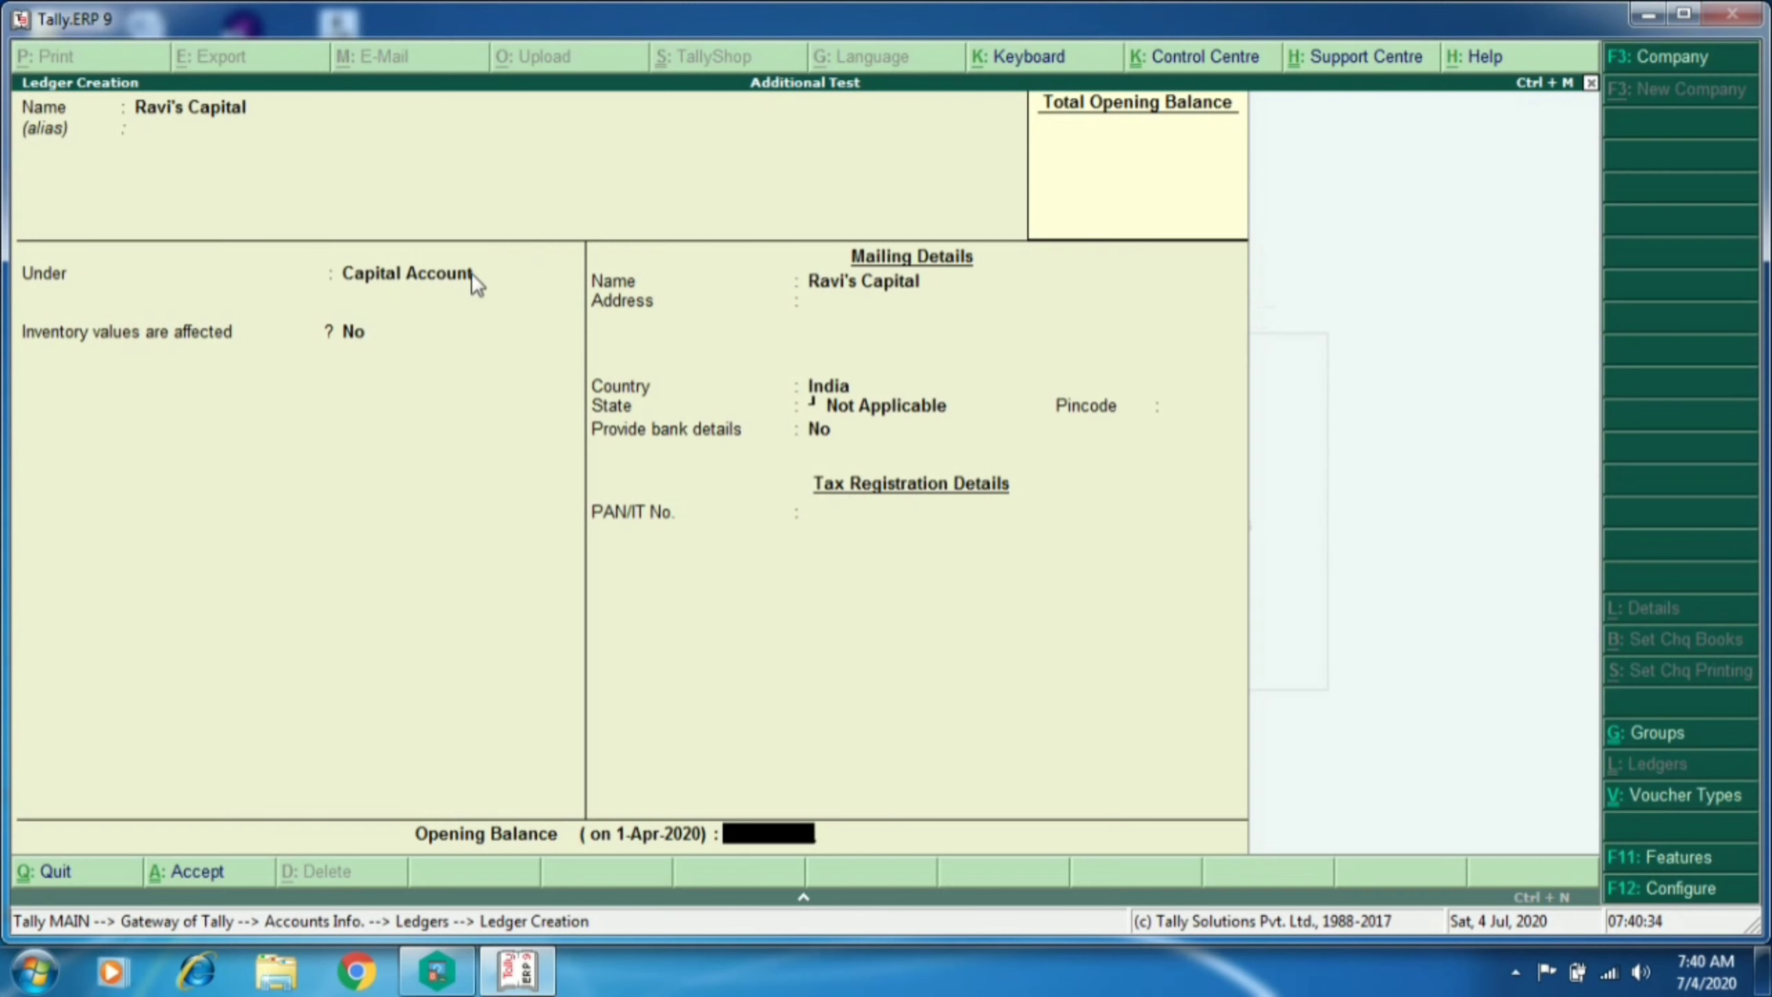
pyautogui.write('800000')
pyautogui.press('Return')
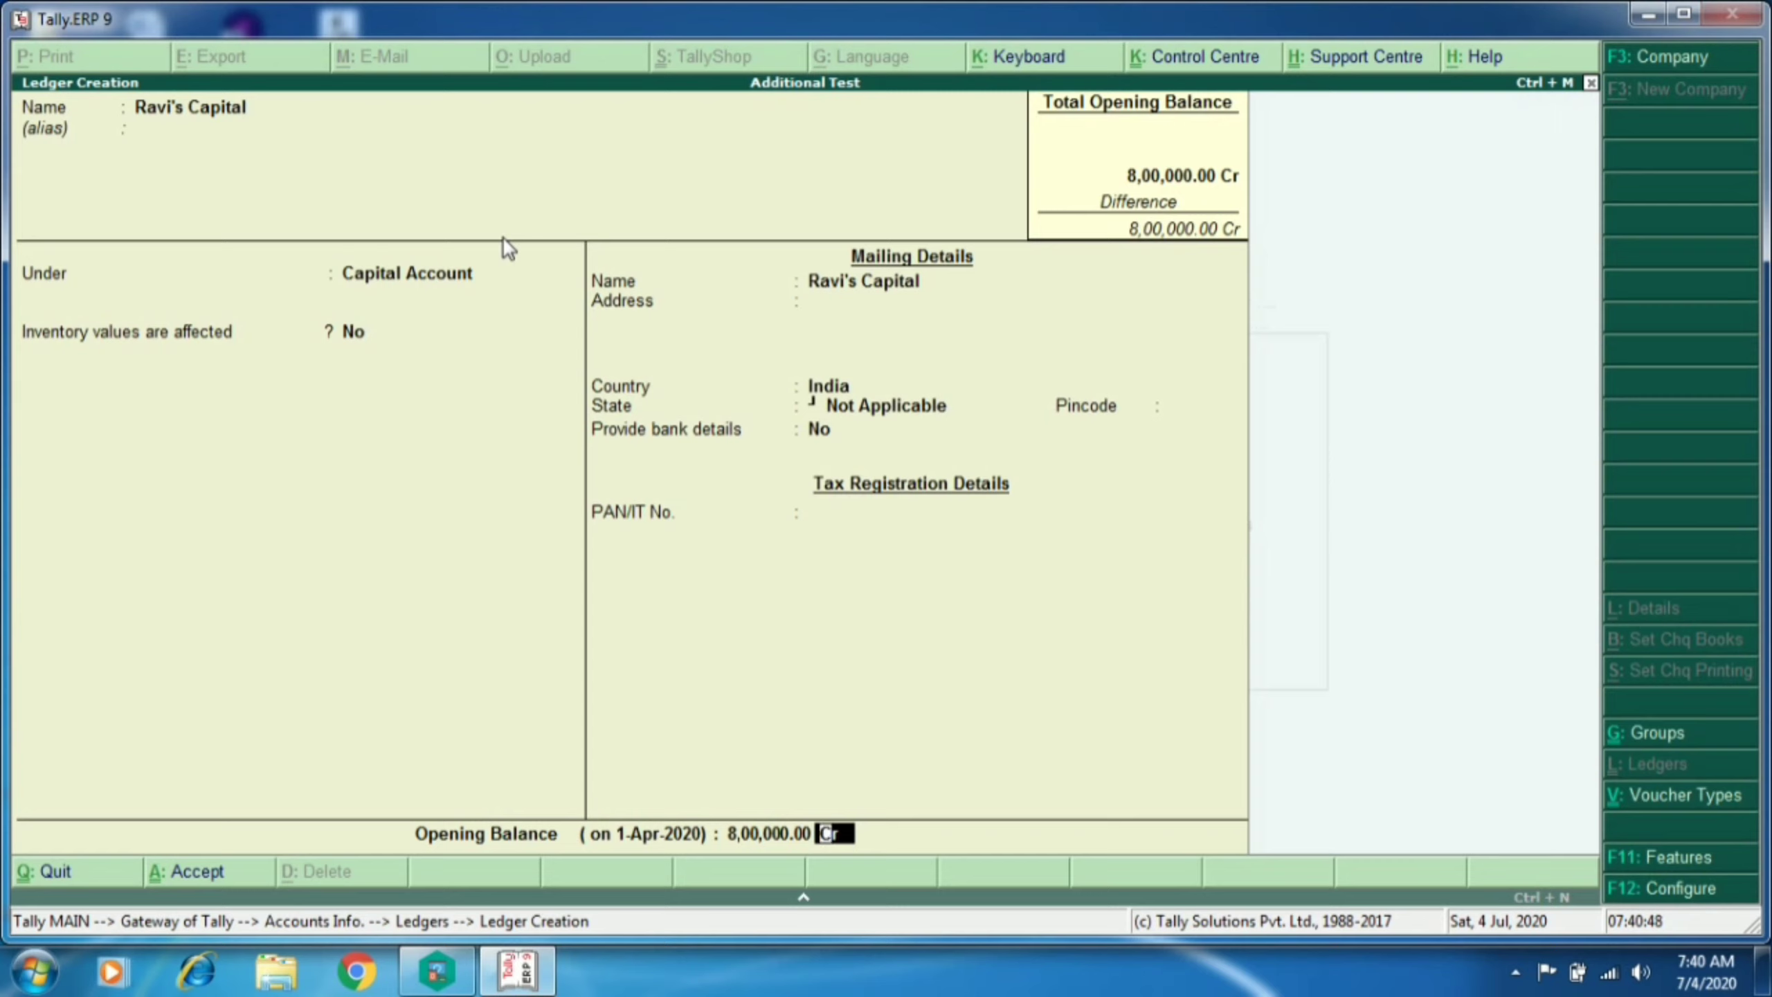
pyautogui.press('Return')
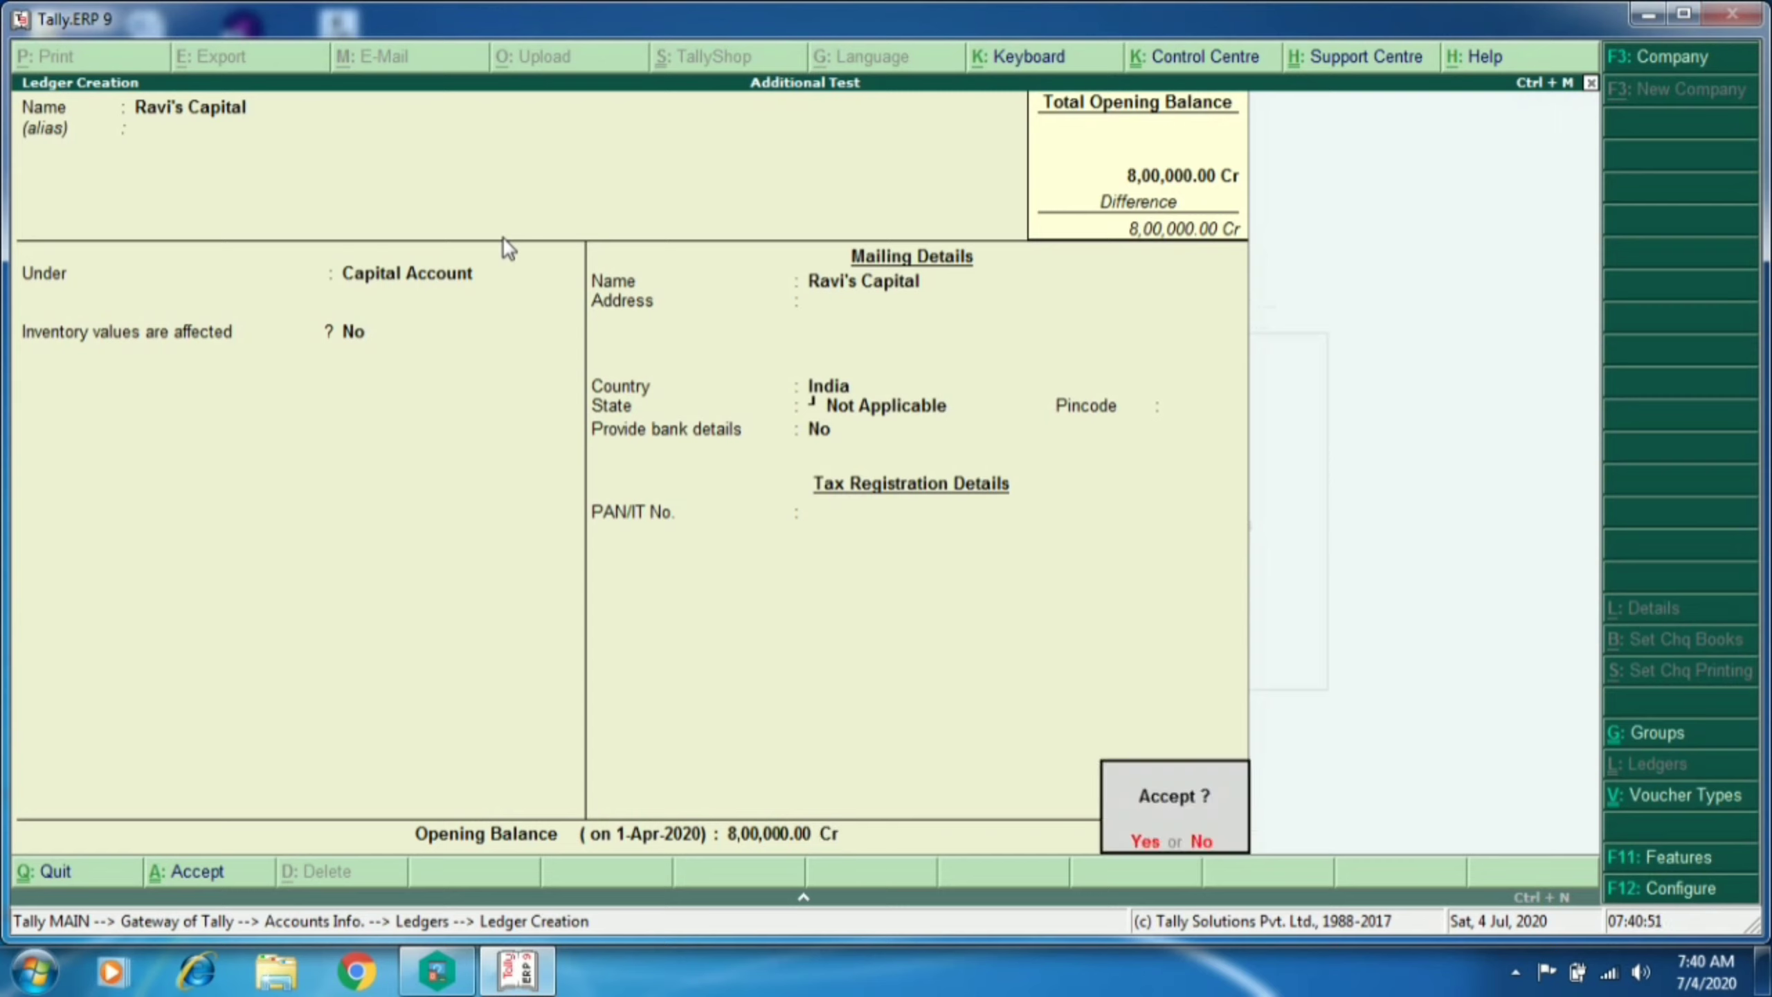
pyautogui.press('Return')
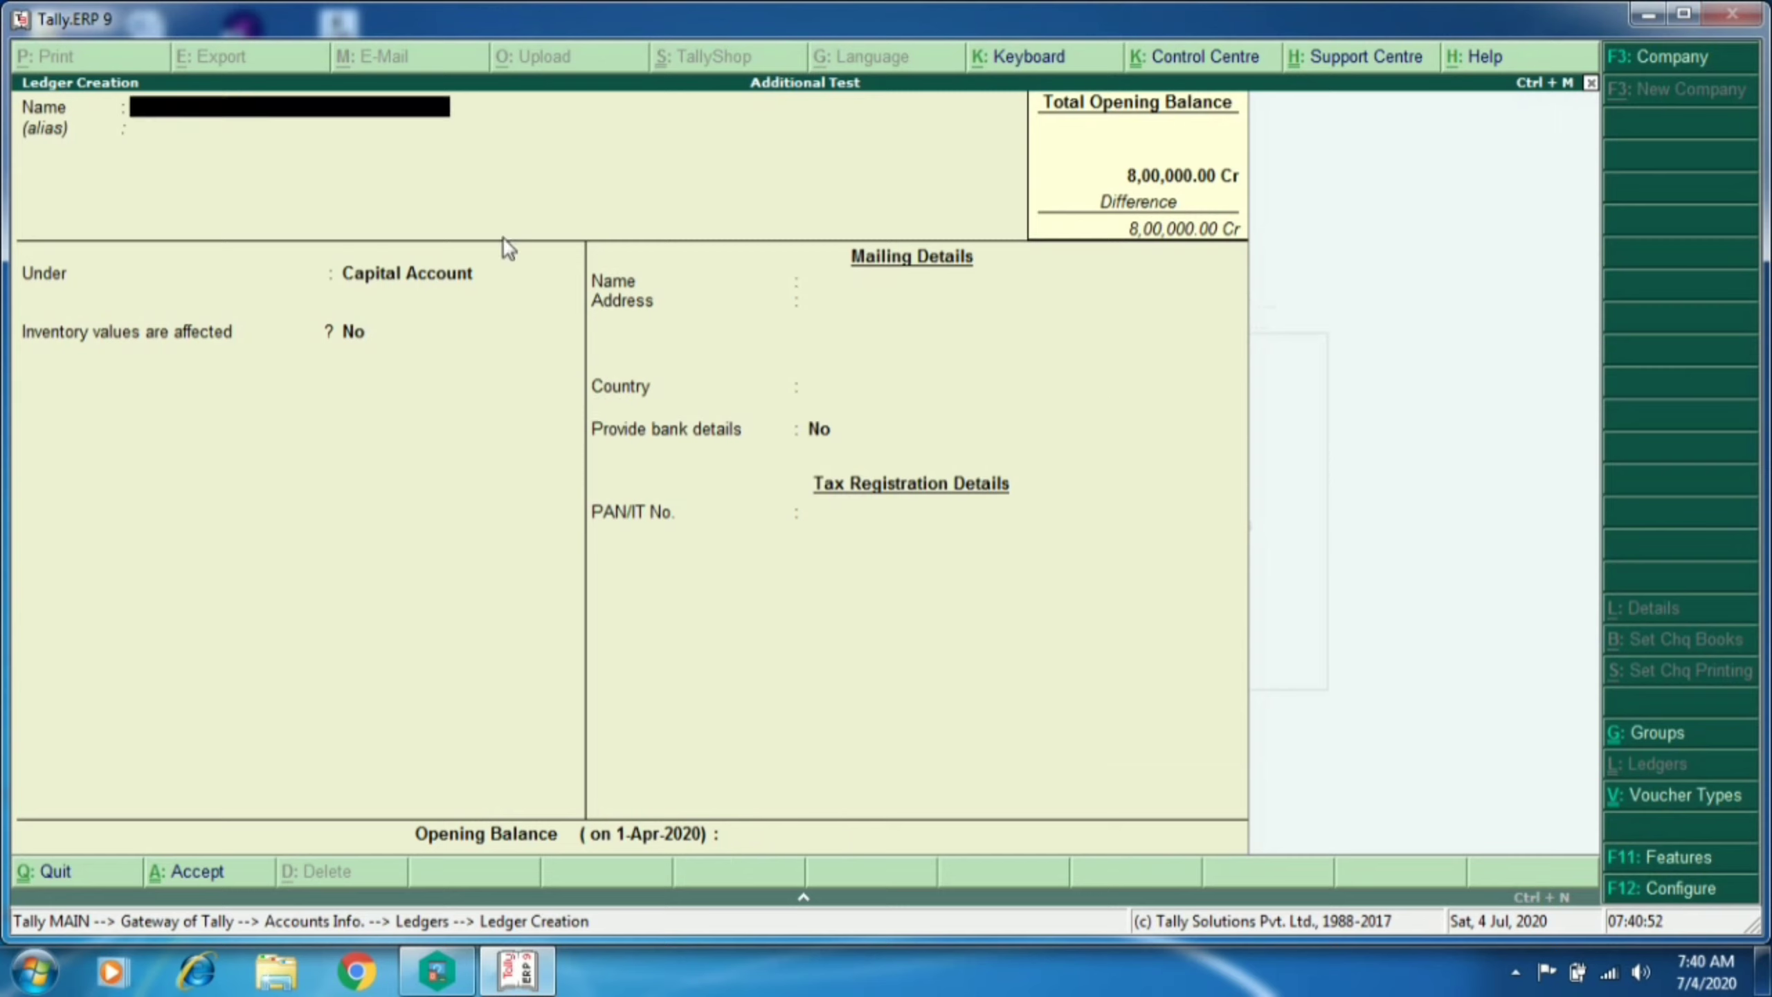
# Step: Begin the second partner's capital ledger, entering the partner's name with "Capital" and keeping the Capital Account group
pyautogui.write("Denni's Capital")
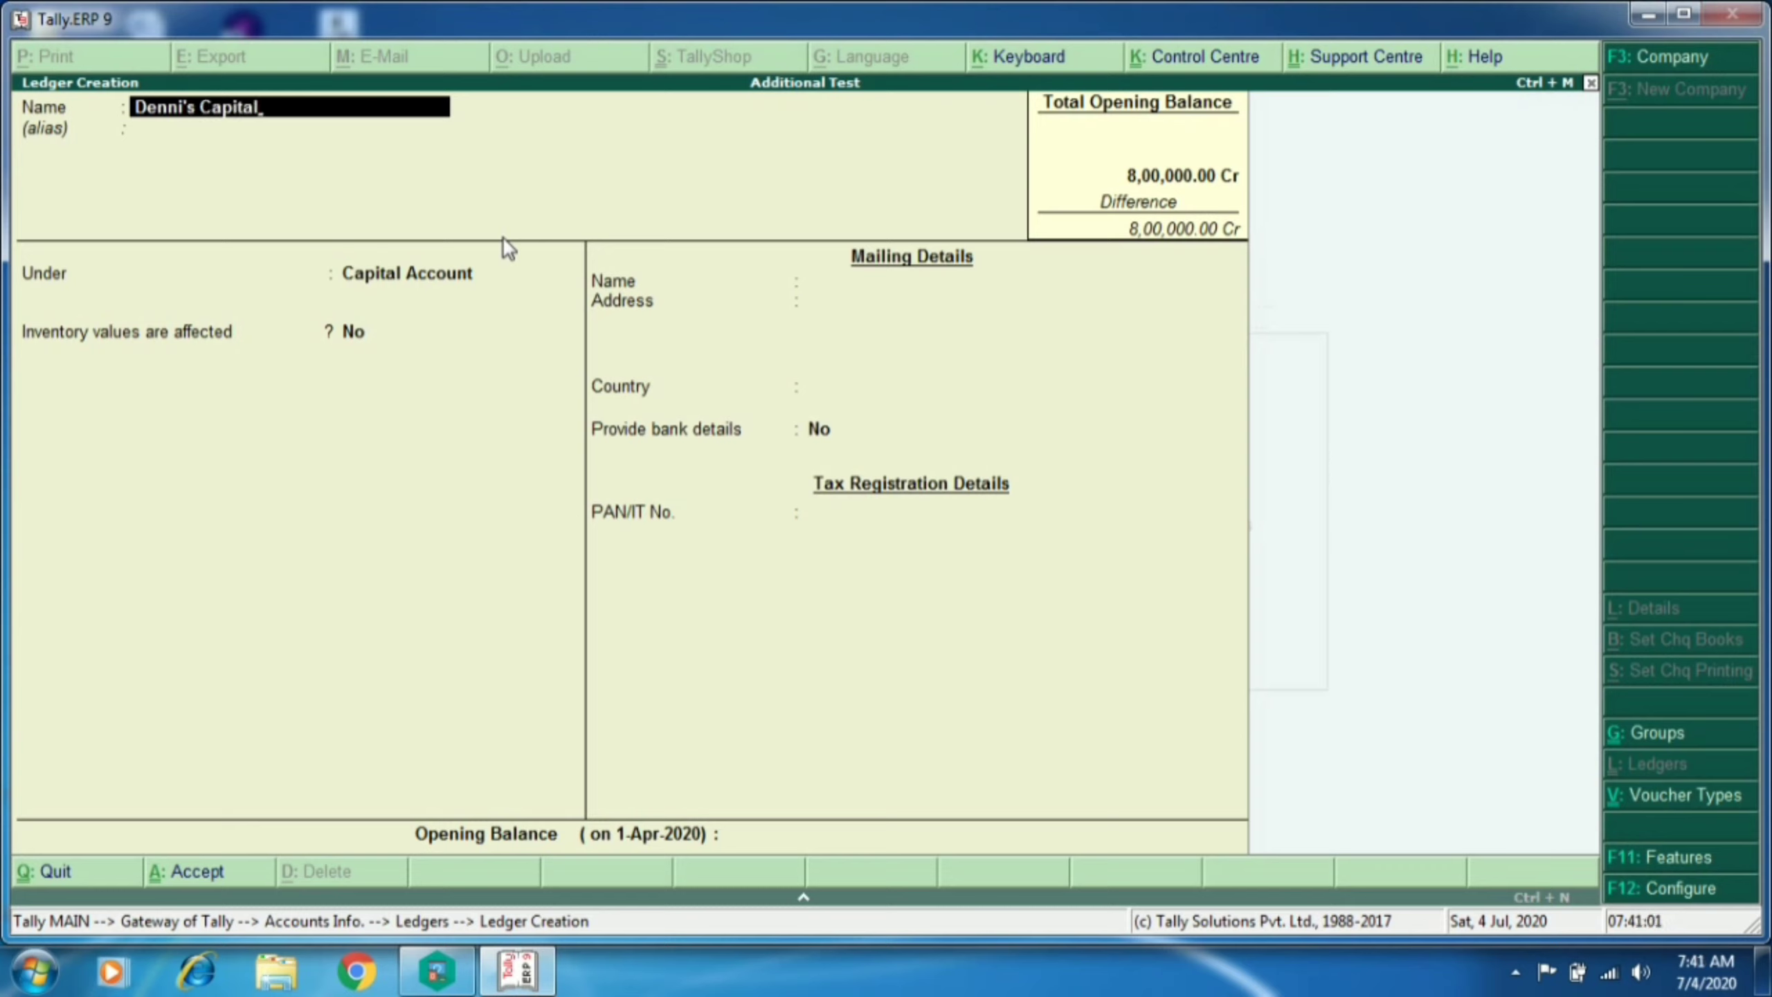
pyautogui.press('Return')
pyautogui.press('Return')
pyautogui.press('Return')
pyautogui.press('Return')
# Step: Give the second partner's capital ledger an opening balance of 8,00,000 Cr and save it with default mailing details
pyautogui.press('Return')
pyautogui.press('Return')
pyautogui.press('Return')
pyautogui.press('Return')
pyautogui.press('Return')
pyautogui.press('Return')
pyautogui.press('Return')
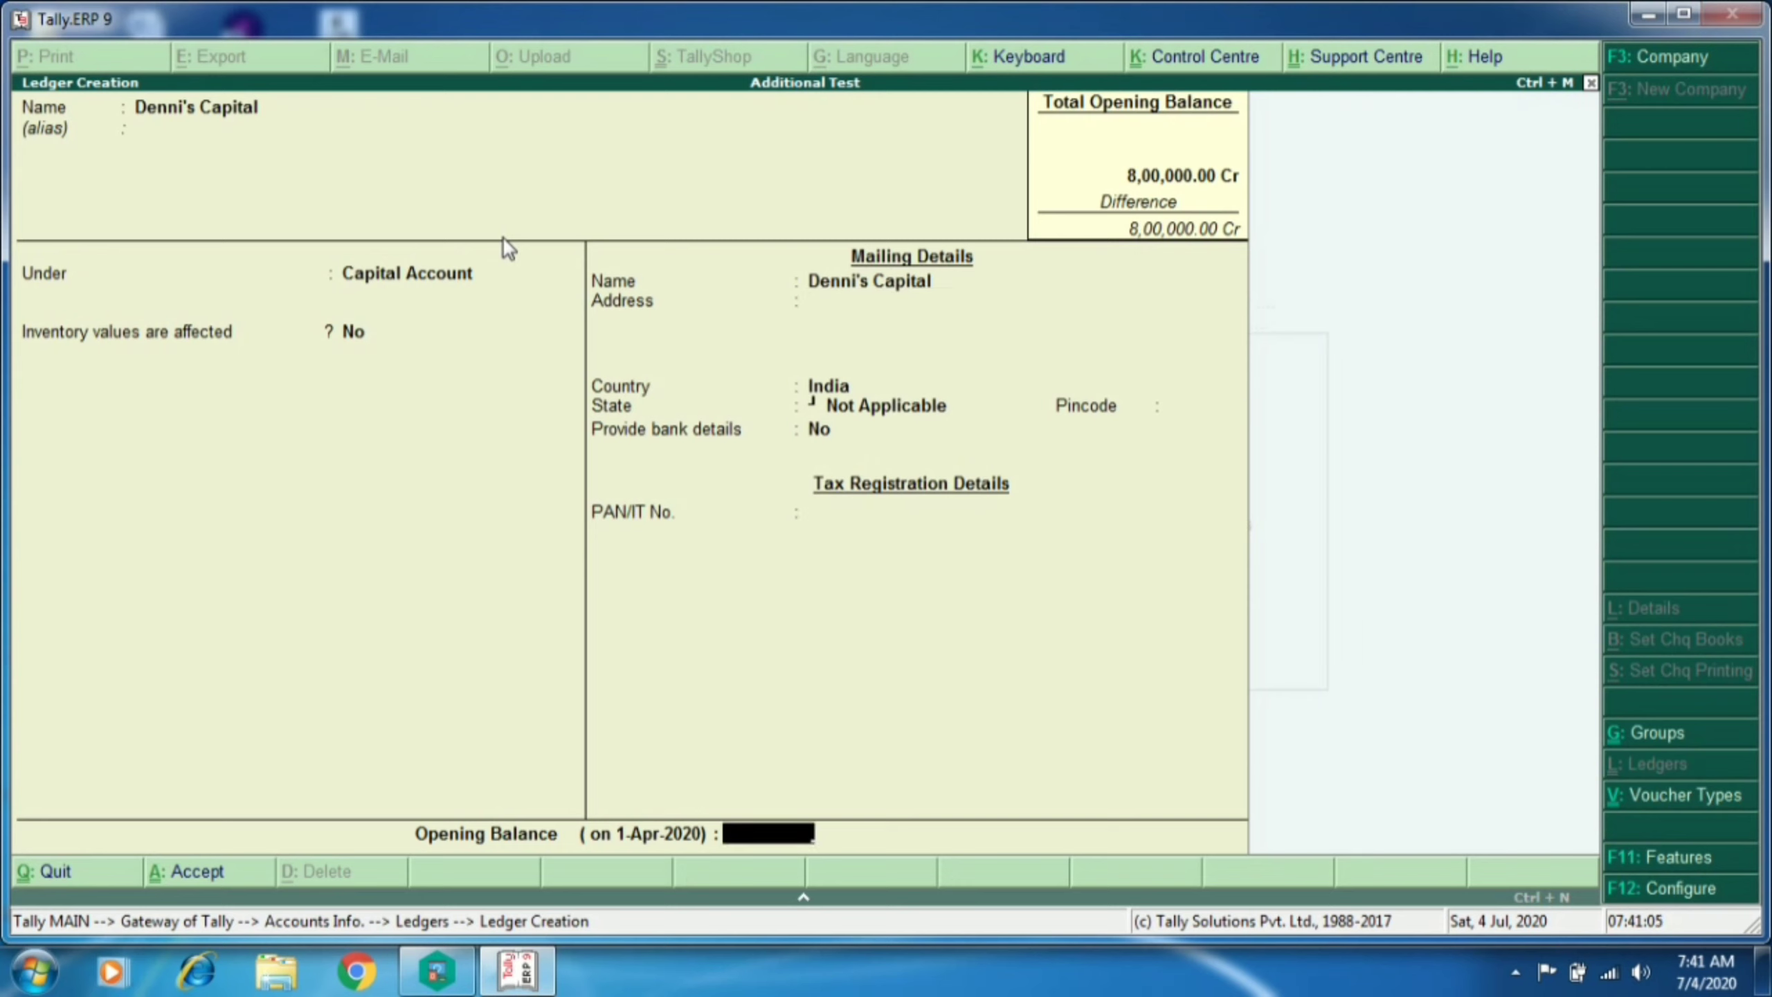
pyautogui.write('800000')
pyautogui.press('Return')
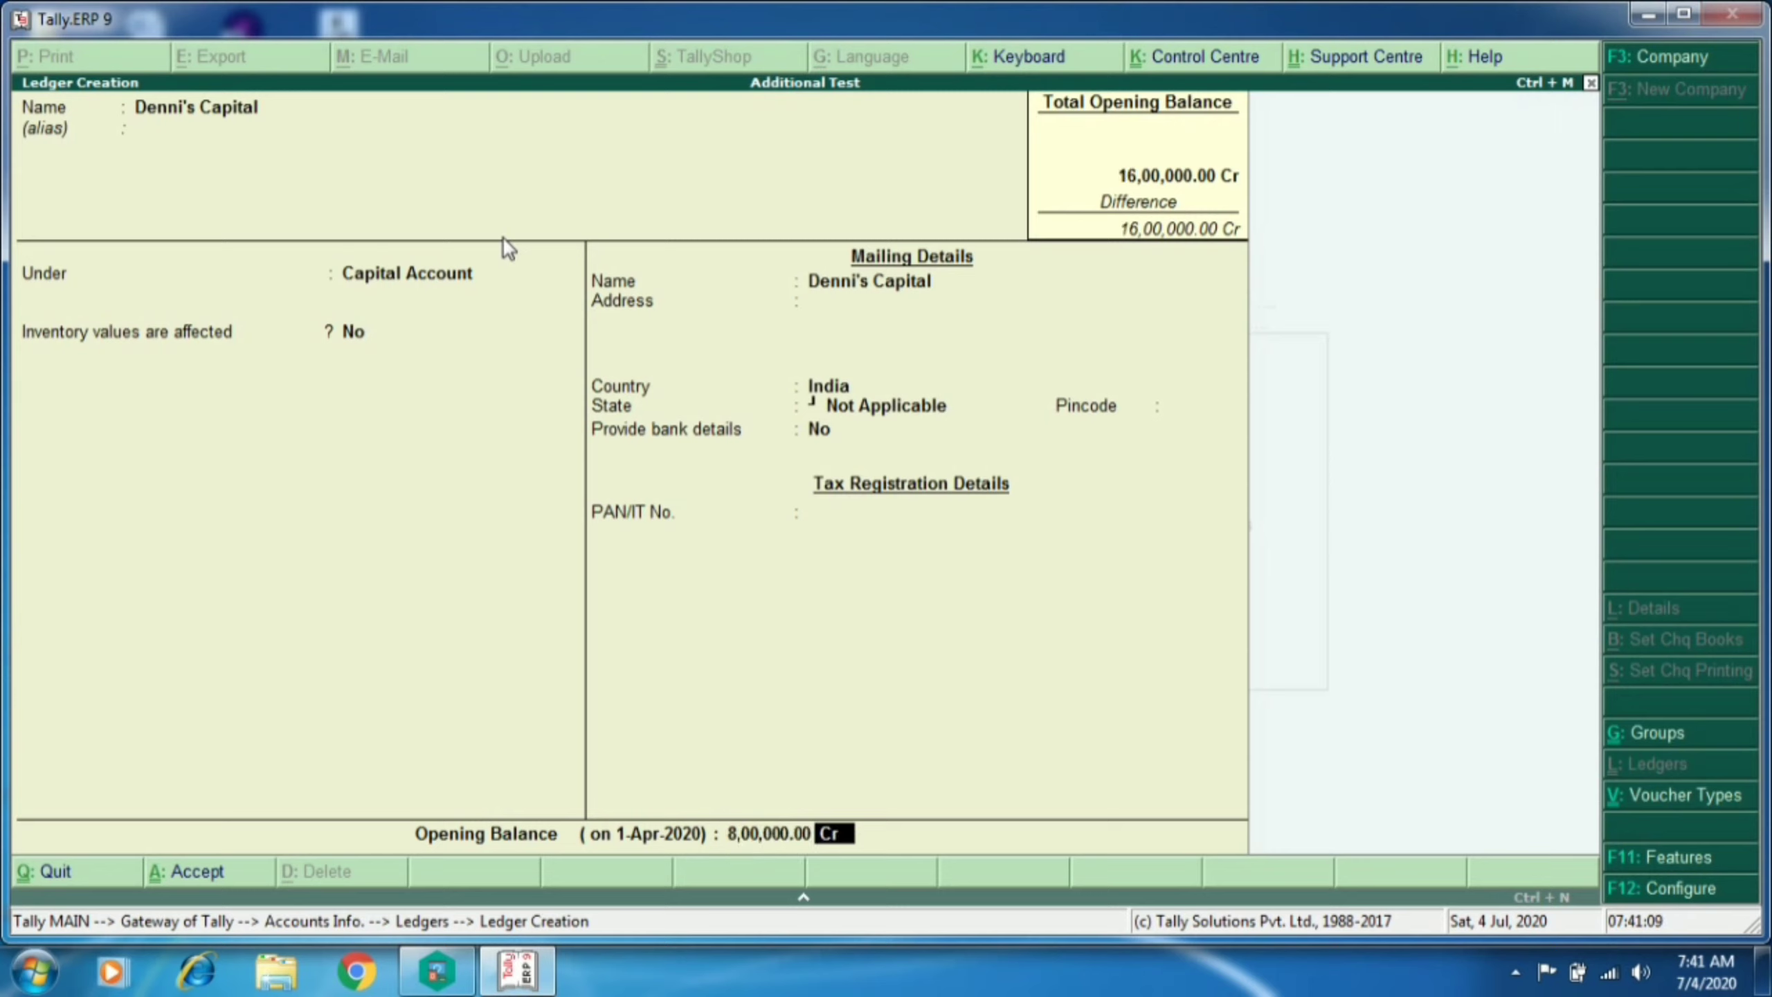
pyautogui.press('Return')
pyautogui.press('Return')
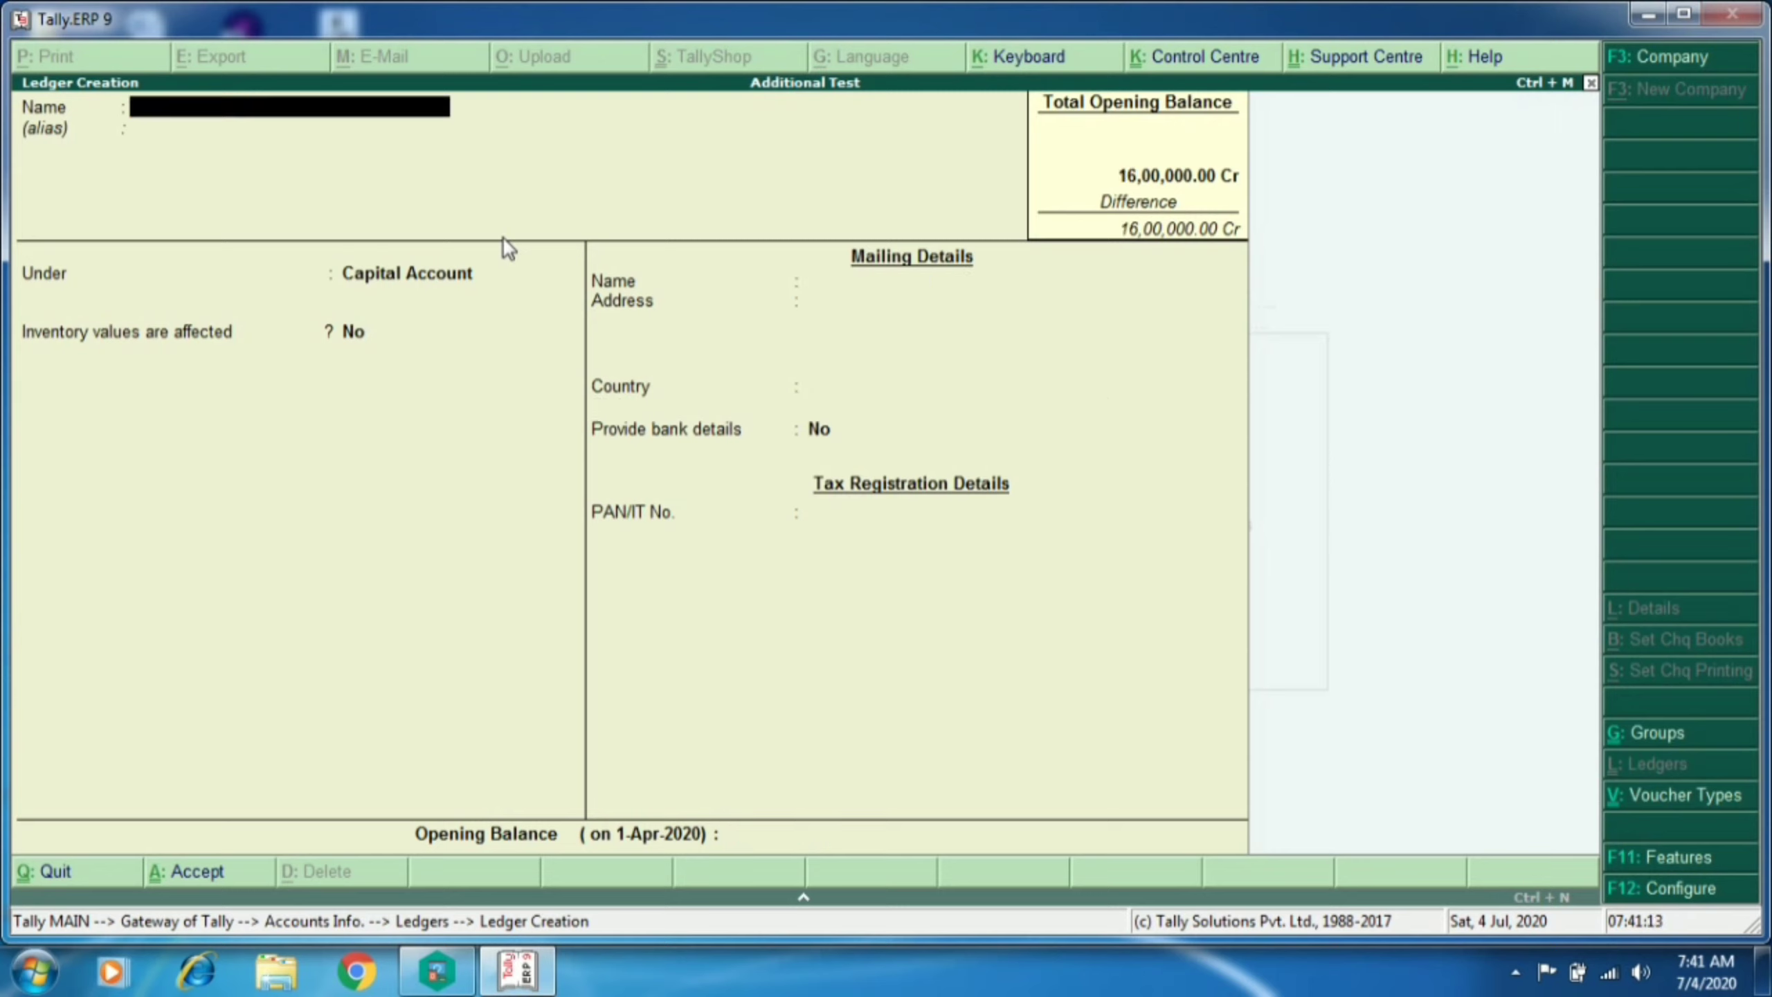
# Step: Begin a ledger named Loan From Hycon under the Loans (Liability) group
pyautogui.write('H')
pyautogui.press('BackSpace')
pyautogui.write('Loan From Hycon')
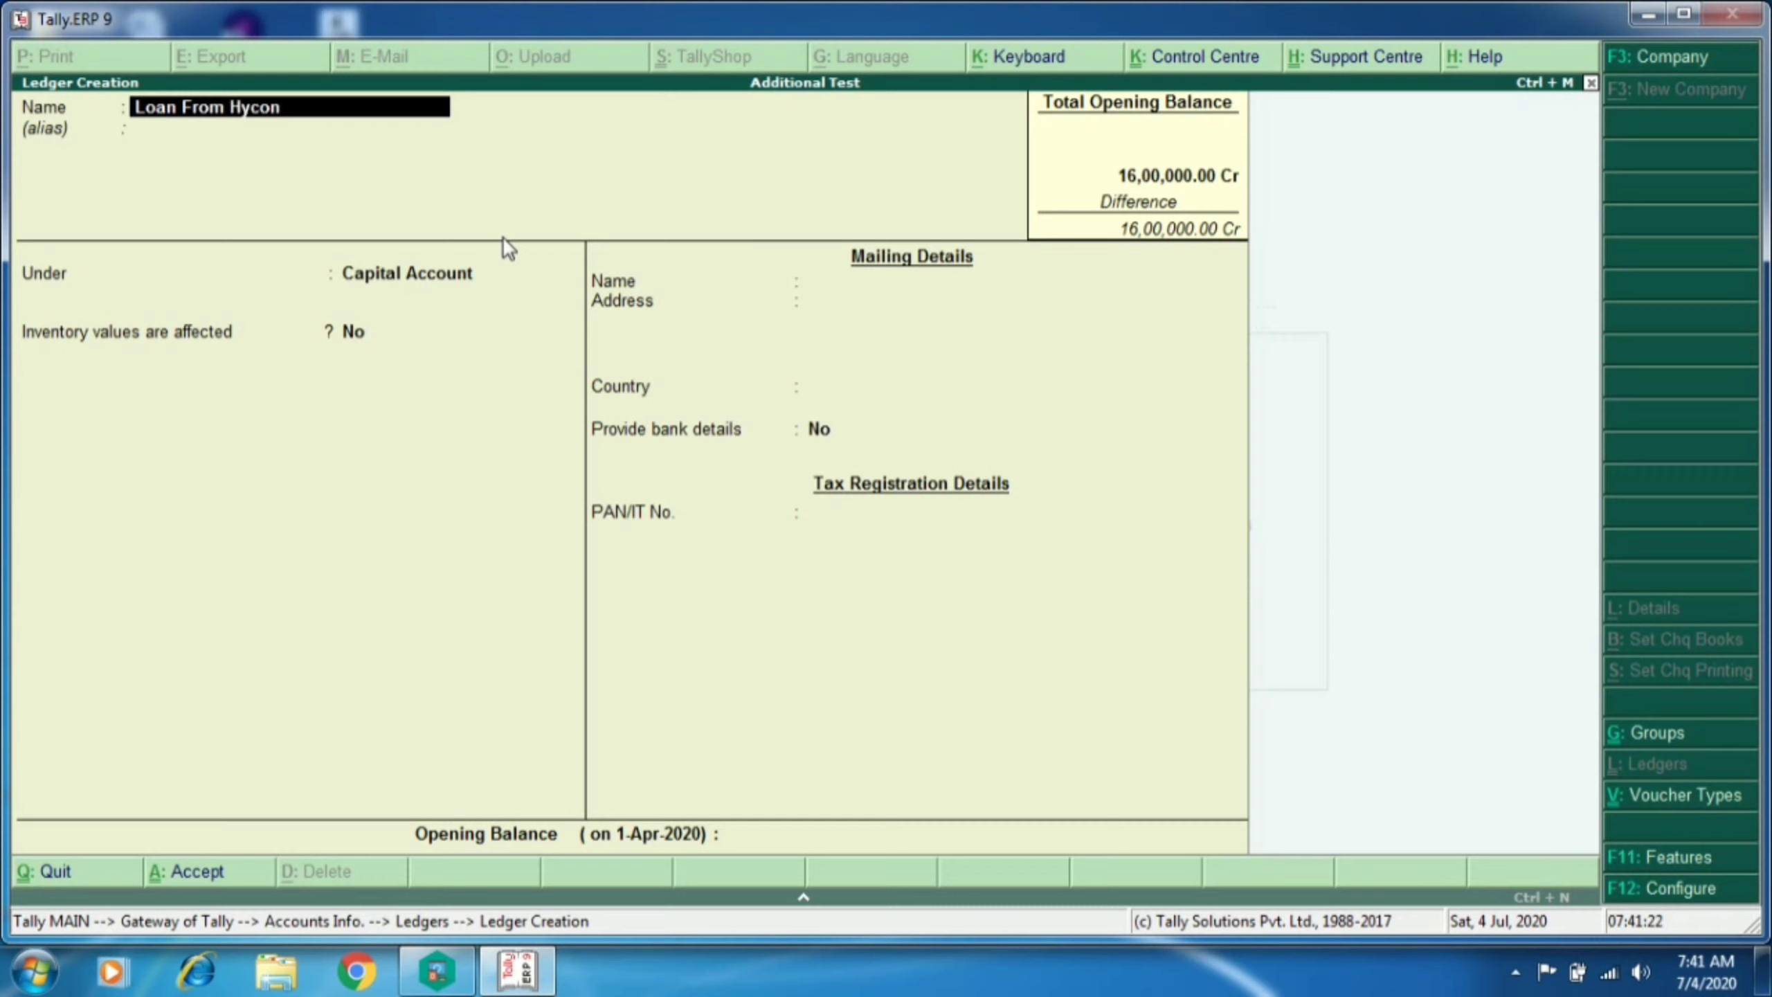
pyautogui.press('Return')
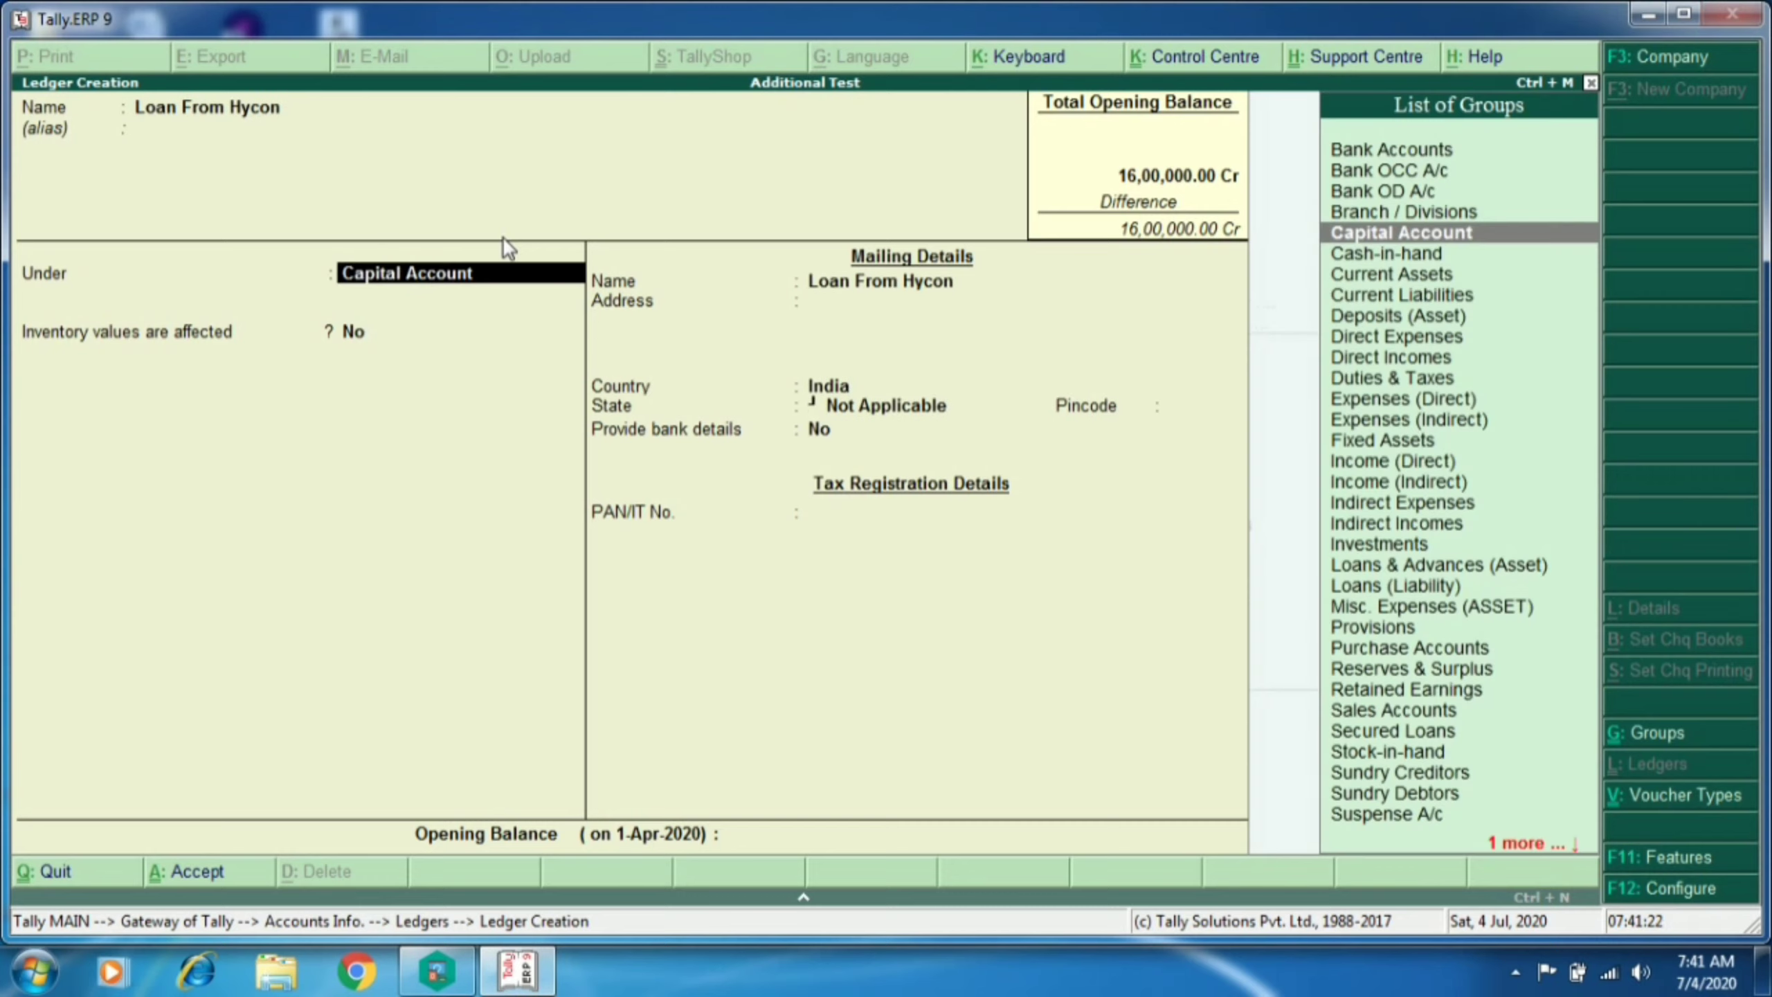
pyautogui.write('Loa')
pyautogui.press('Down')
pyautogui.press('Return')
# Step: Enter an opening balance of 50,000 Cr for the Loan From Hycon ledger and save it with default mailing details
pyautogui.press('Return')
pyautogui.press('Return')
pyautogui.press('Return')
pyautogui.press('Return')
pyautogui.press('Return')
pyautogui.press('Return')
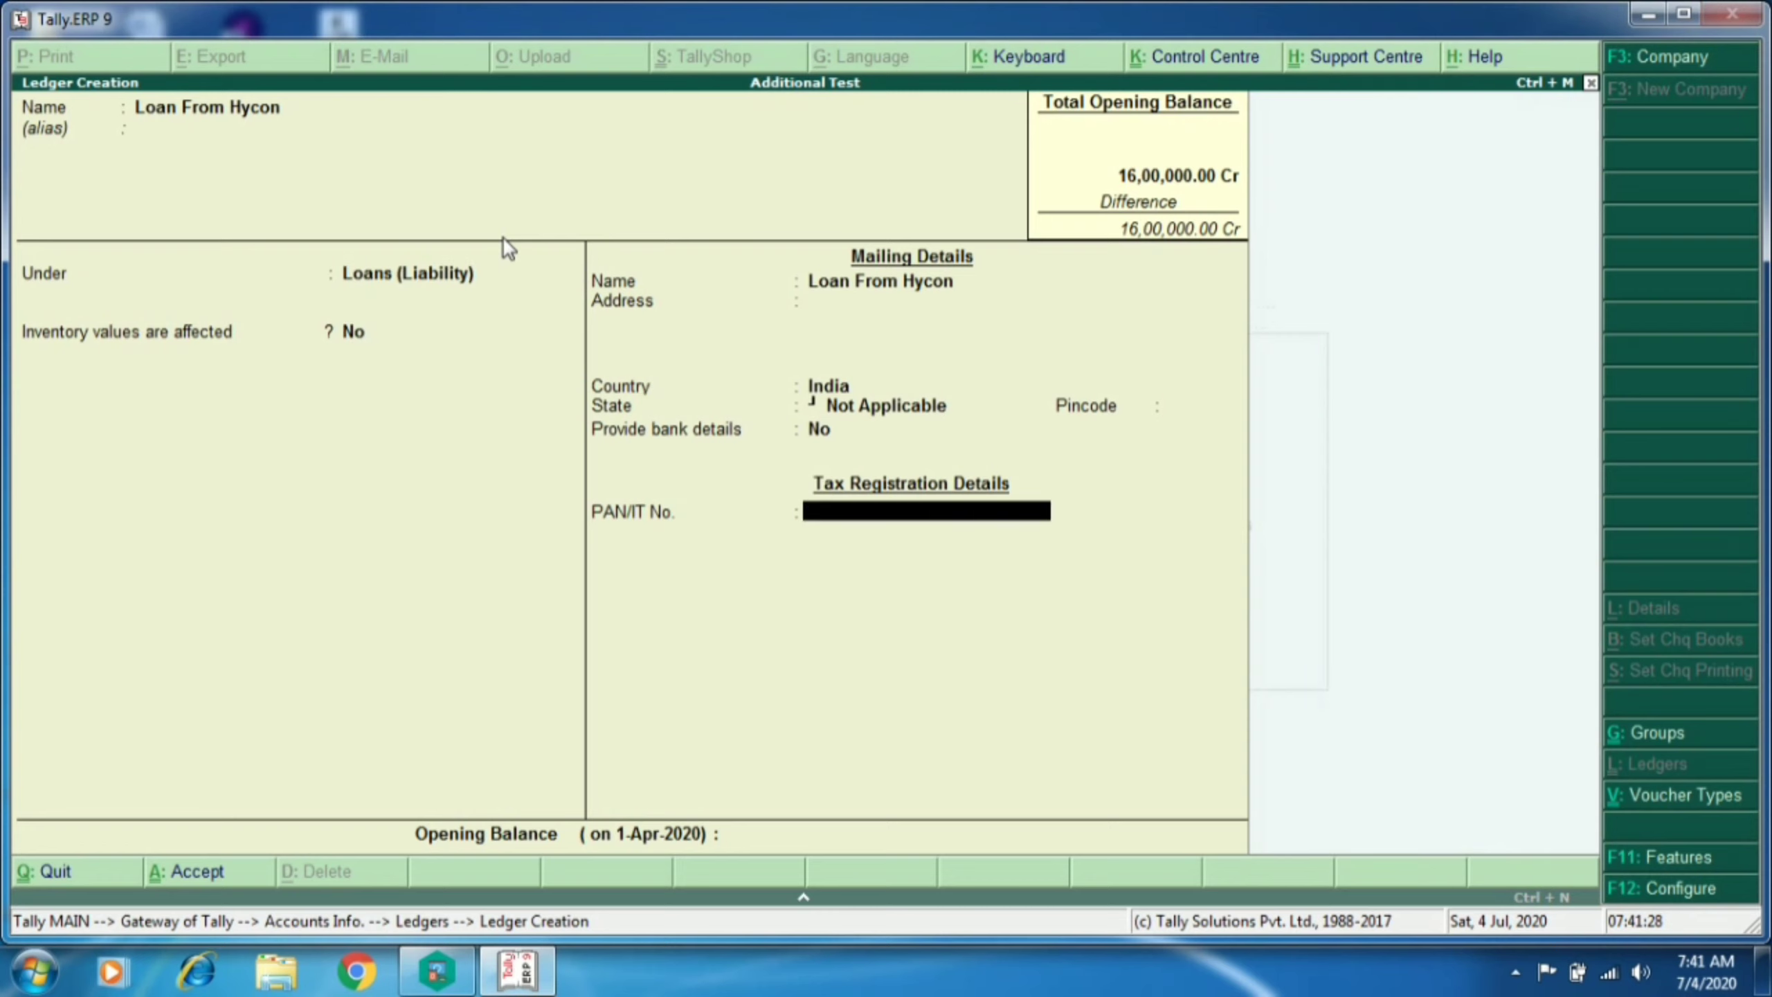
pyautogui.press('Return')
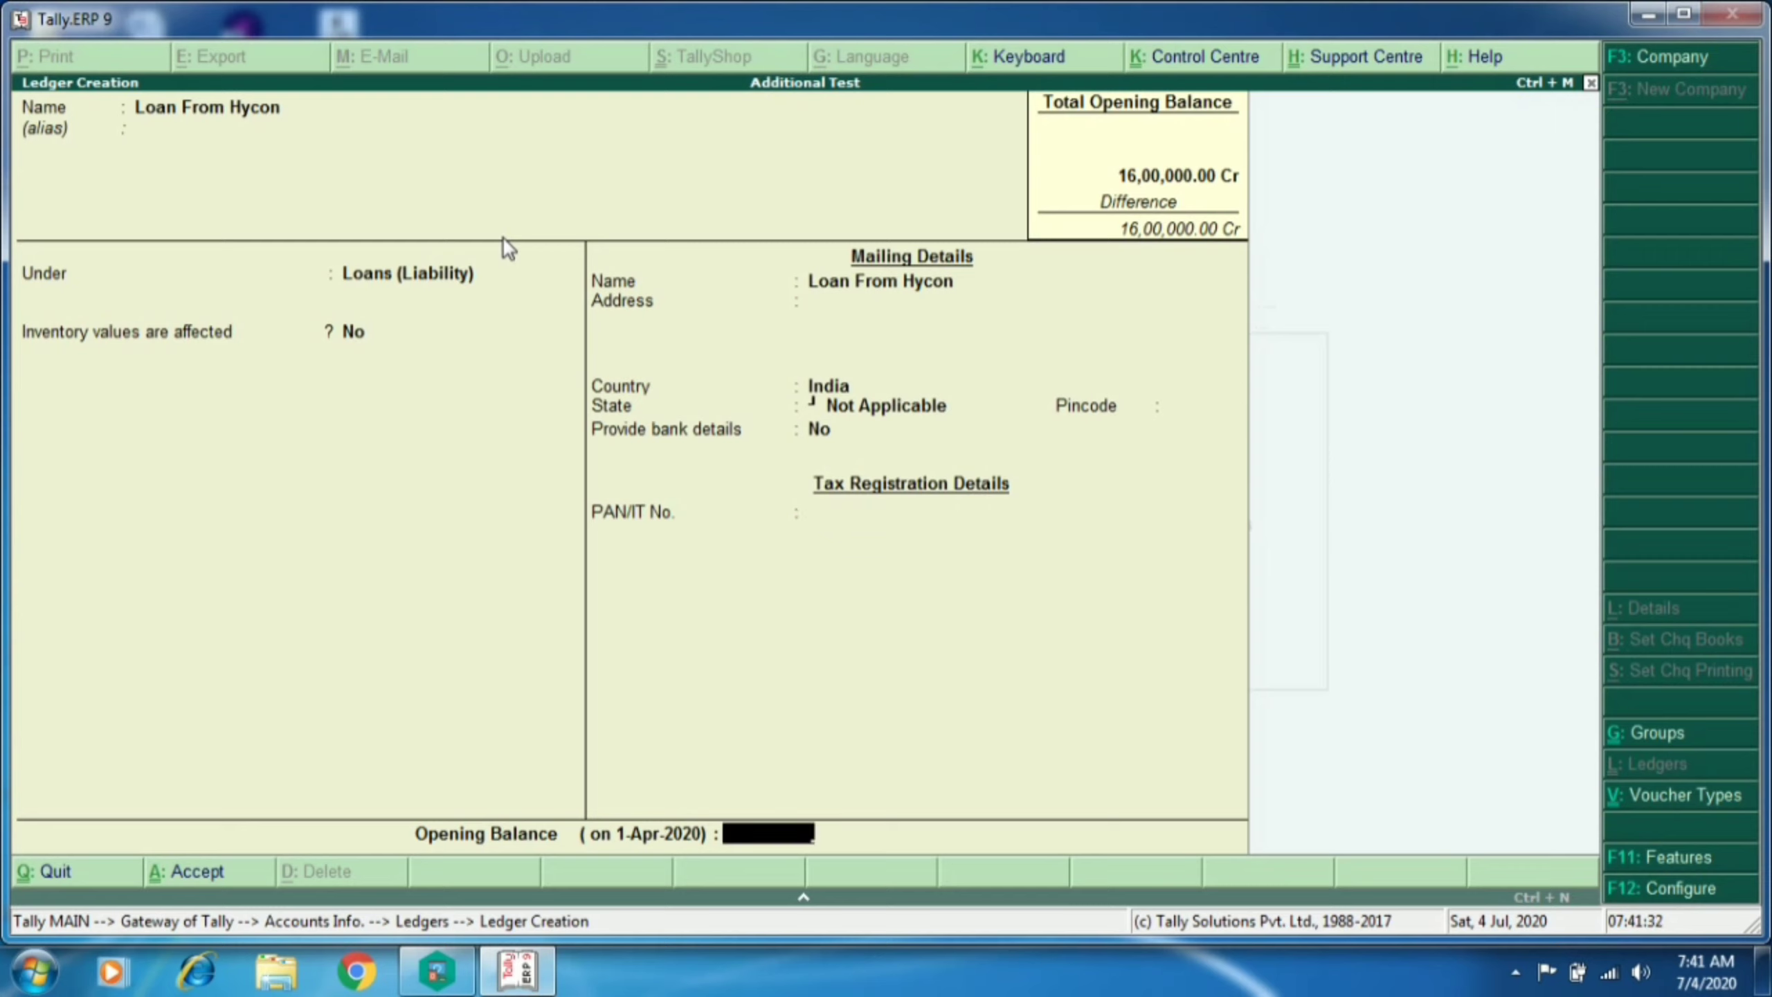
pyautogui.write('50000')
pyautogui.press('Return')
pyautogui.press('Return')
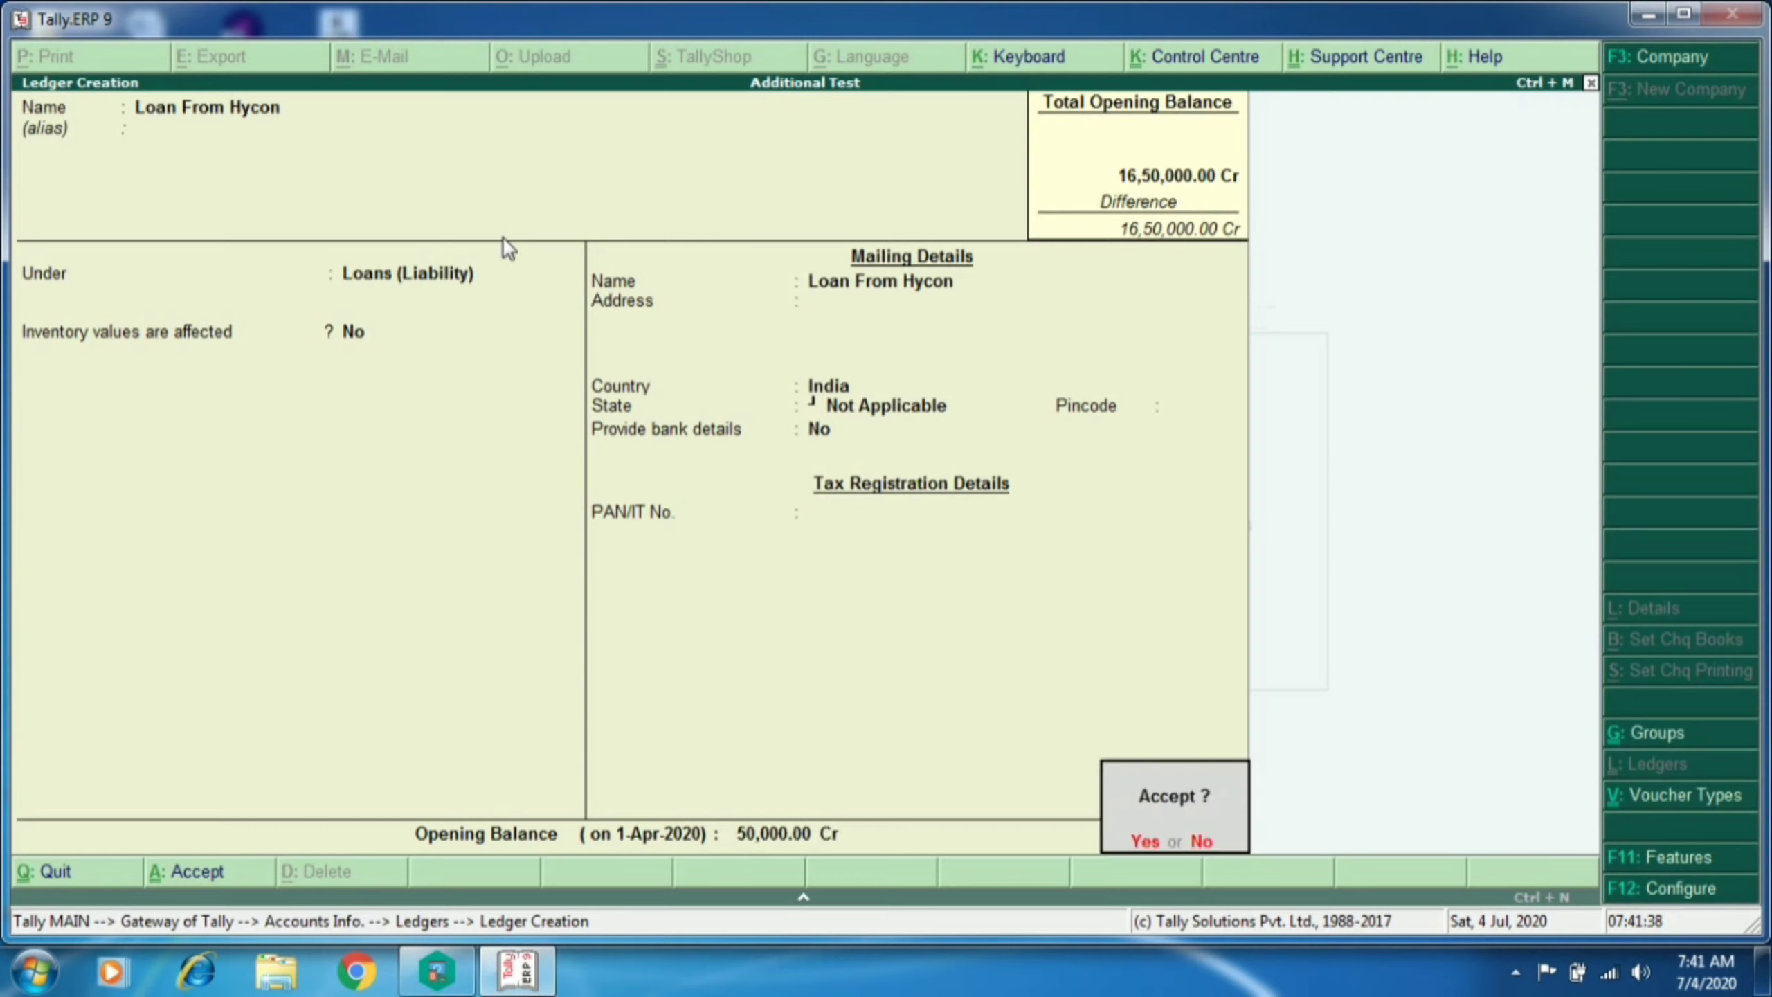
pyautogui.press('Return')
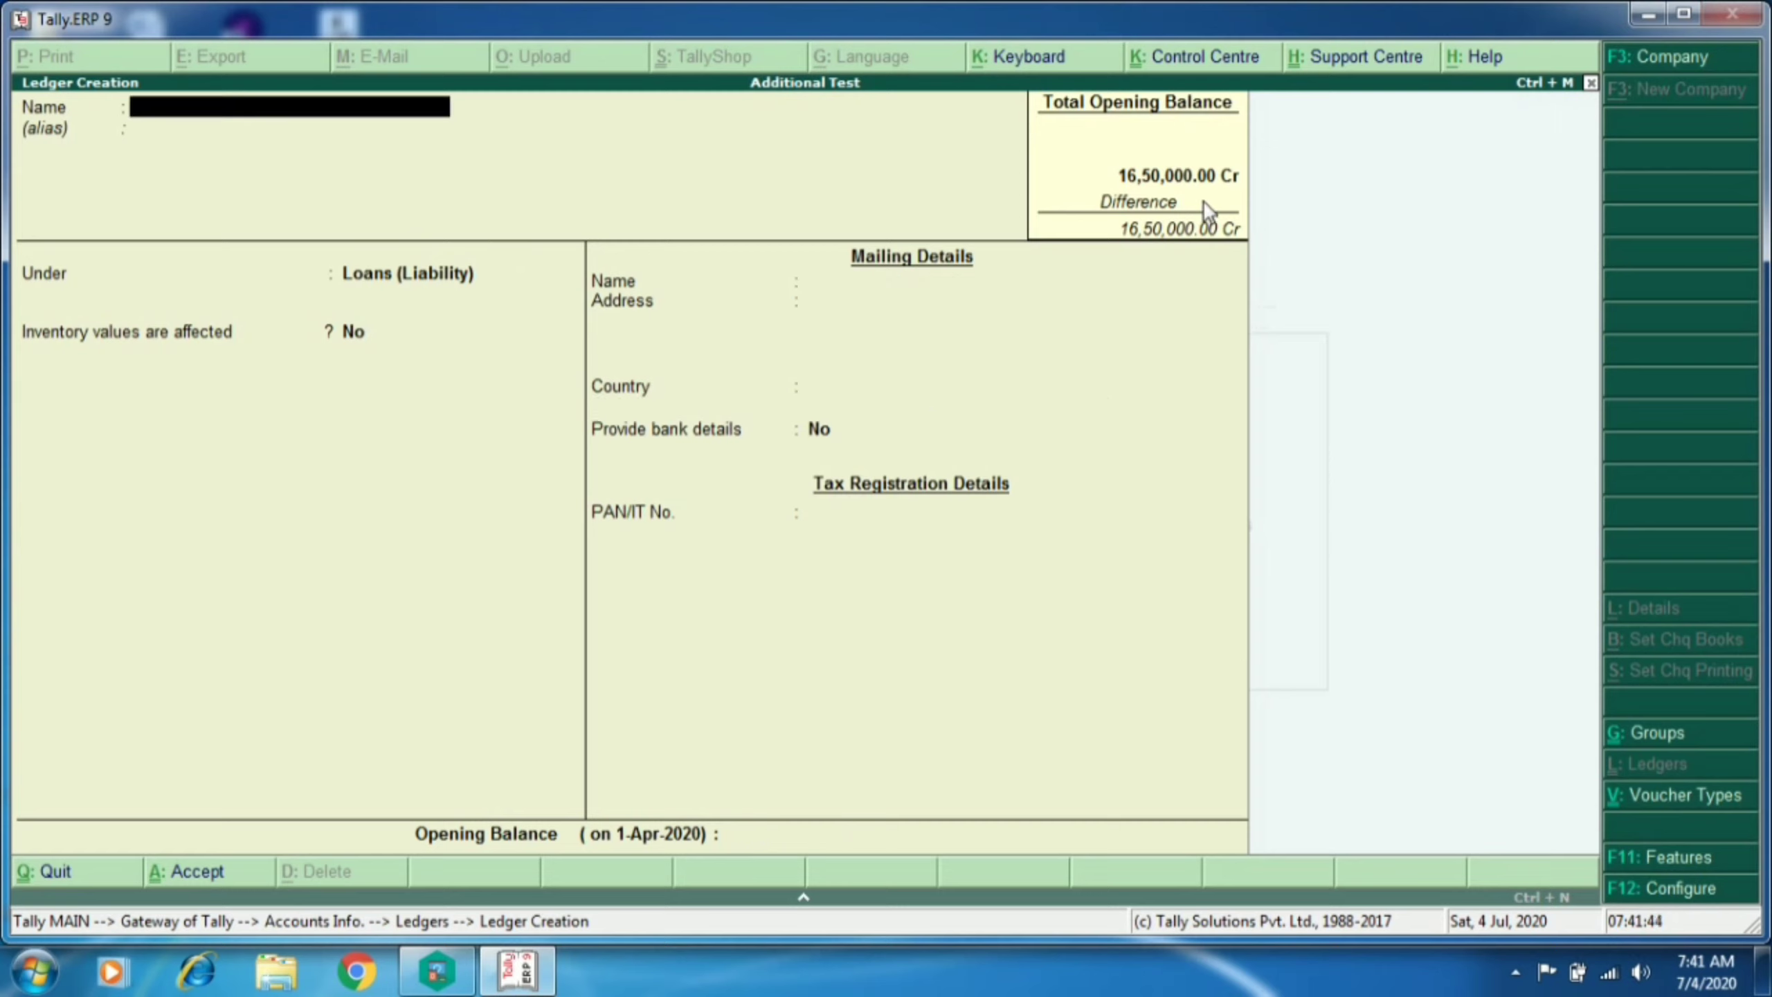
# Step: Begin a ledger named Ibm Ltd under the Sundry Creditors group
pyautogui.write('Ibm Ltd')
pyautogui.press('Return')
pyautogui.press('Return')
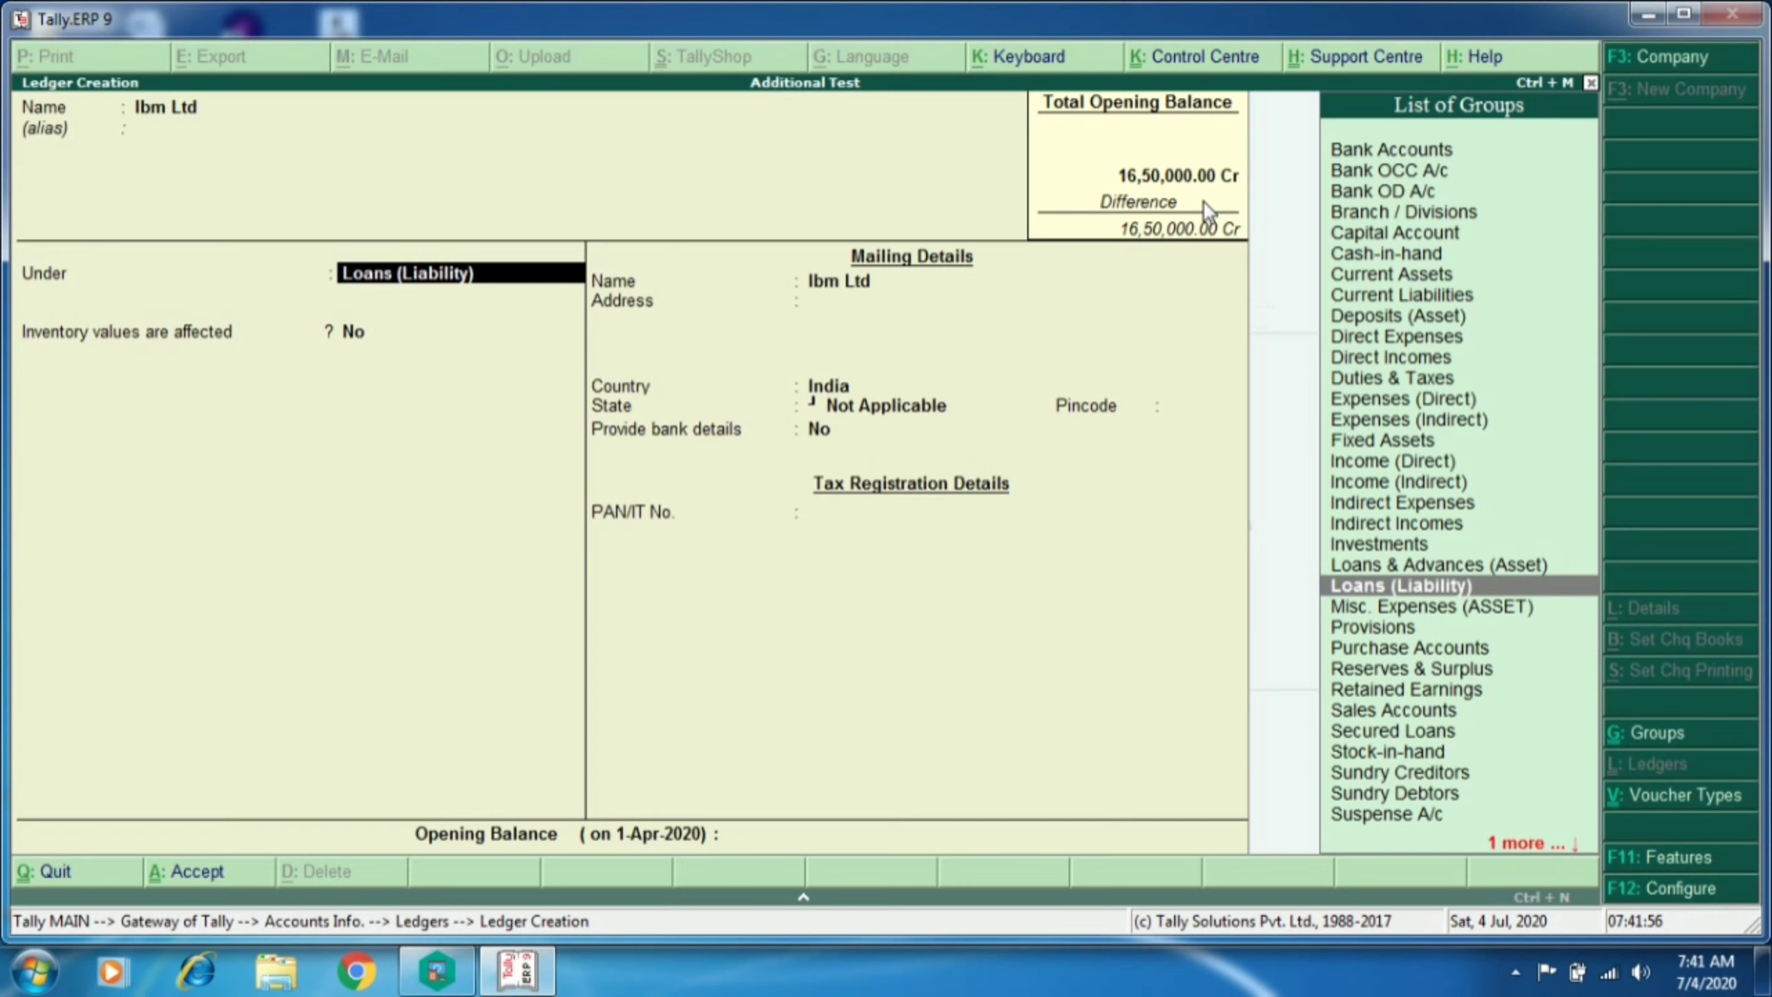
pyautogui.write('S')
pyautogui.press('Down')
pyautogui.press('Down')
pyautogui.press('Down')
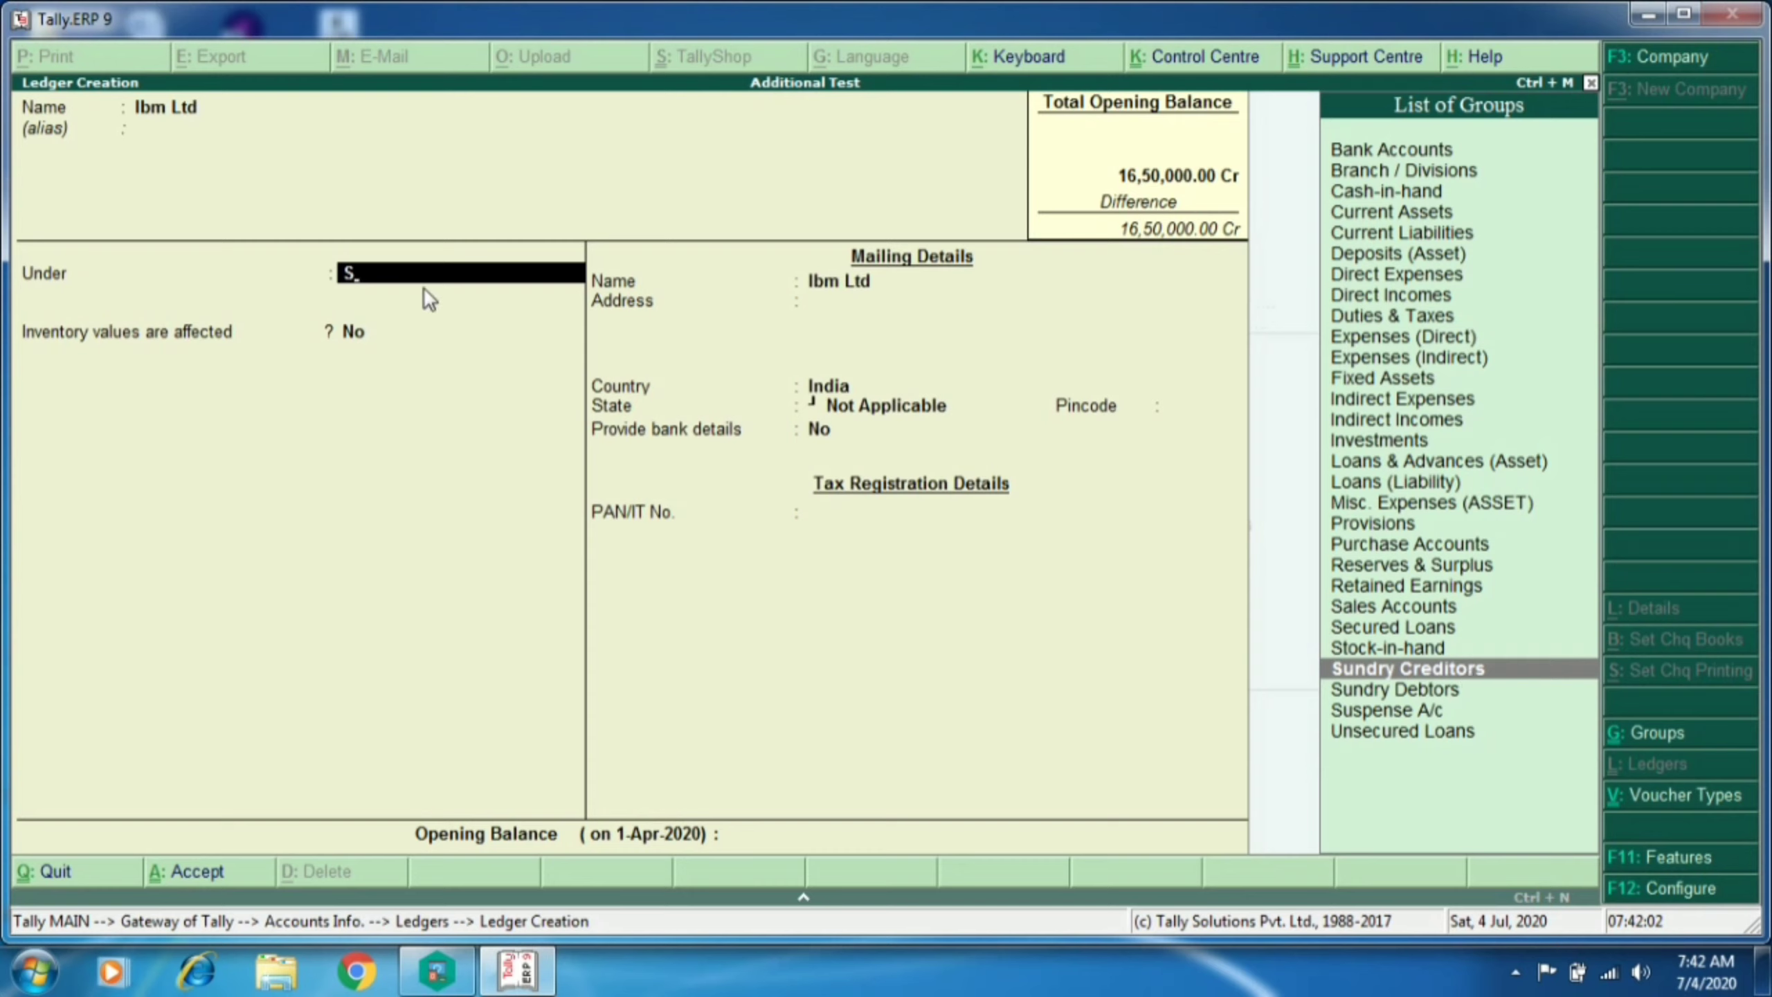
pyautogui.press('Return')
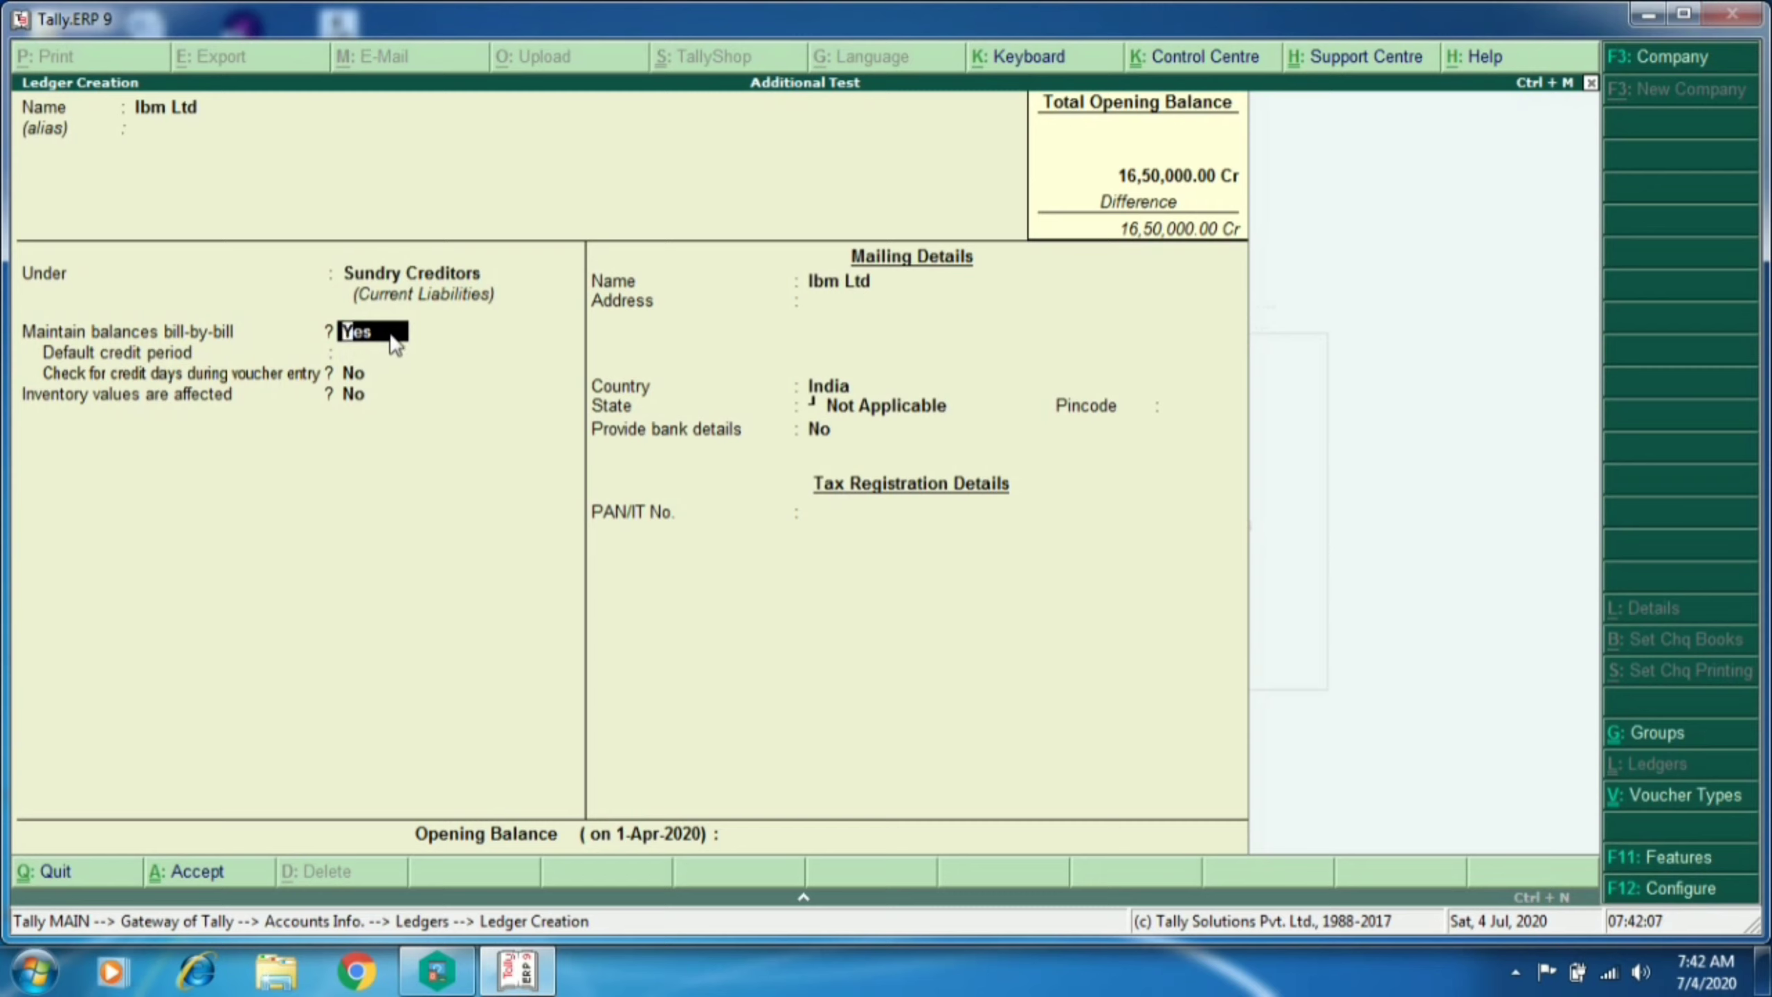
# Step: Keep bill-by-bill balances enabled for Ibm Ltd and set its opening balance to 65,000 Cr
pyautogui.press('Return')
pyautogui.press('Return')
pyautogui.press('Return')
pyautogui.press('Return')
pyautogui.press('Return')
pyautogui.press('Return')
pyautogui.press('Return')
pyautogui.press('Return')
pyautogui.press('Return')
pyautogui.press('Return')
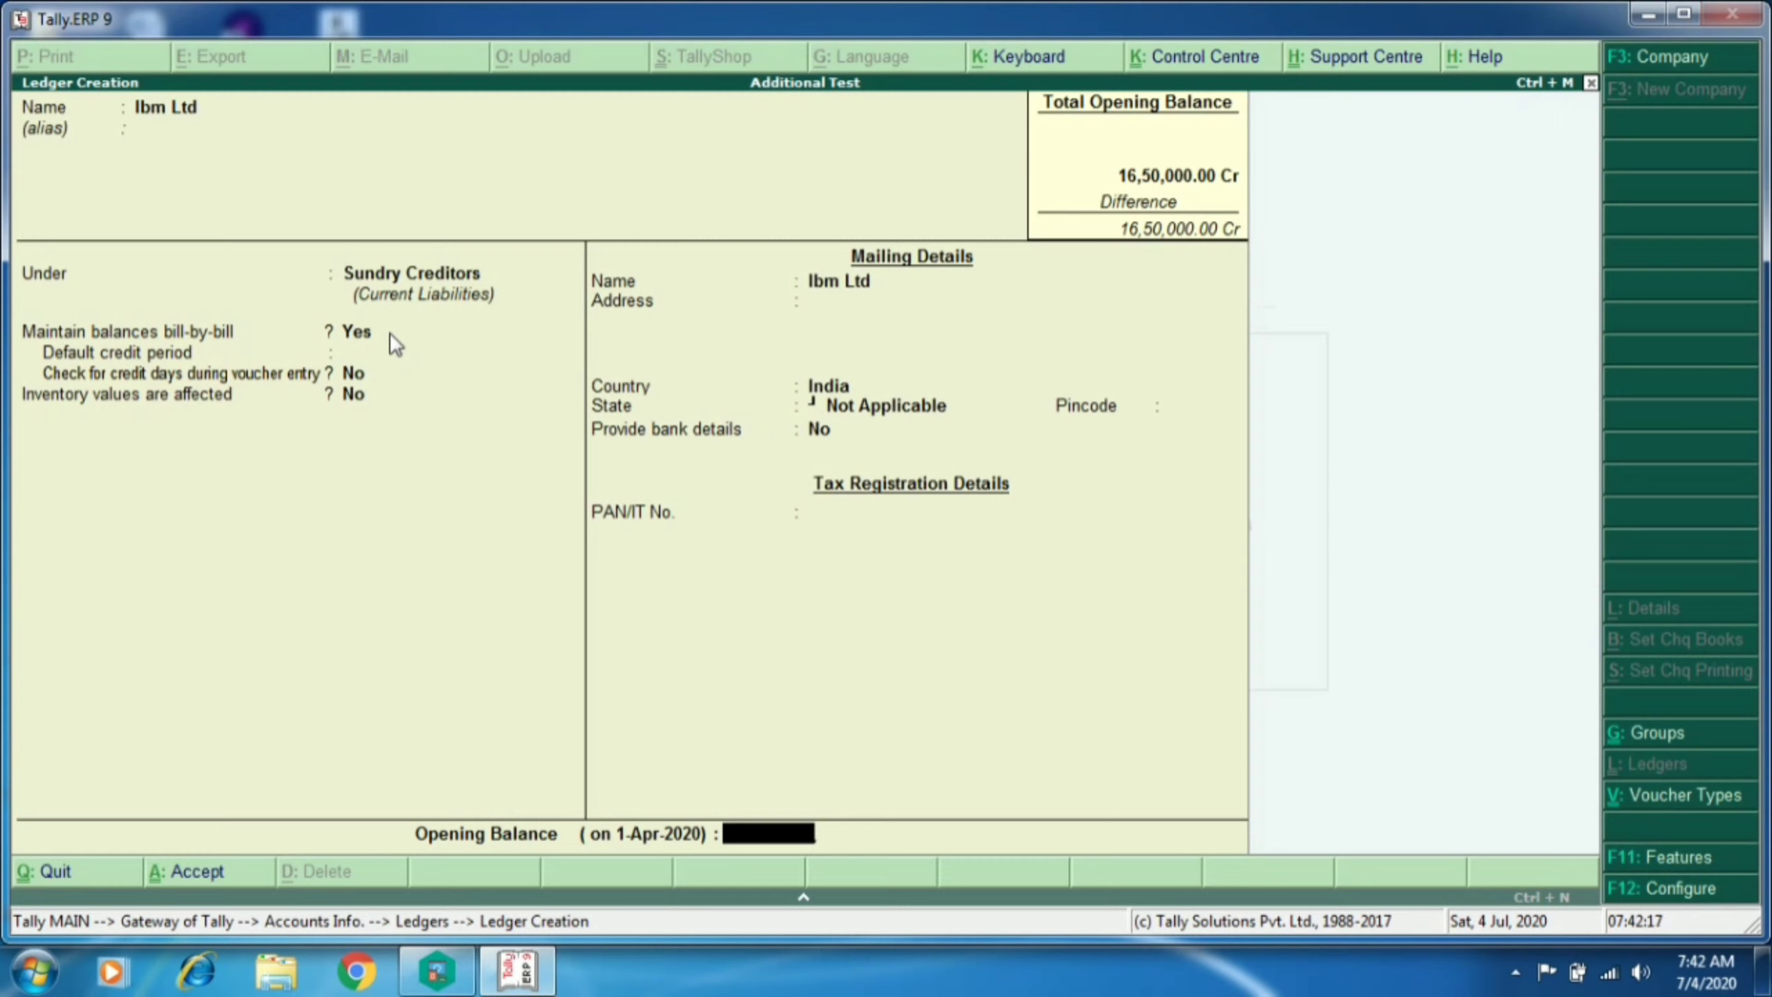
pyautogui.write('65000')
pyautogui.press('Return')
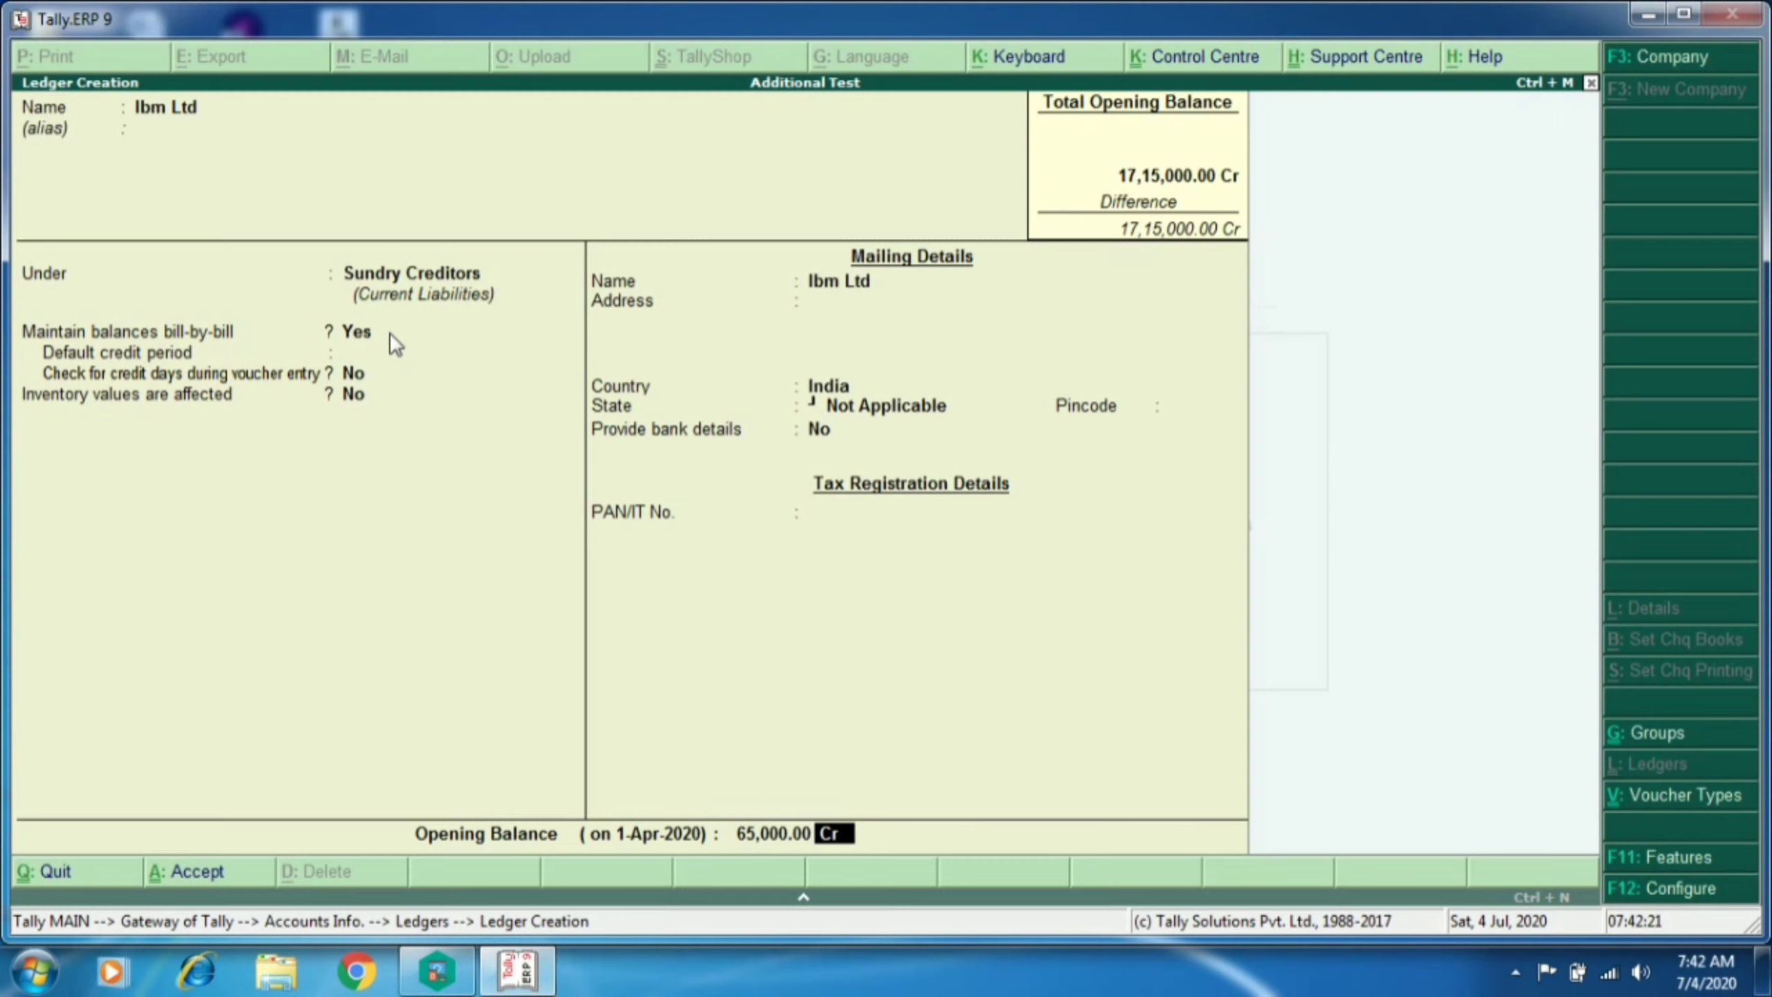
pyautogui.press('Return')
# Step: Allocate Ibm Ltd's 65,000 Cr to a bill named Opening Balance dated 31/3/2020 and save the ledger
pyautogui.press('Return')
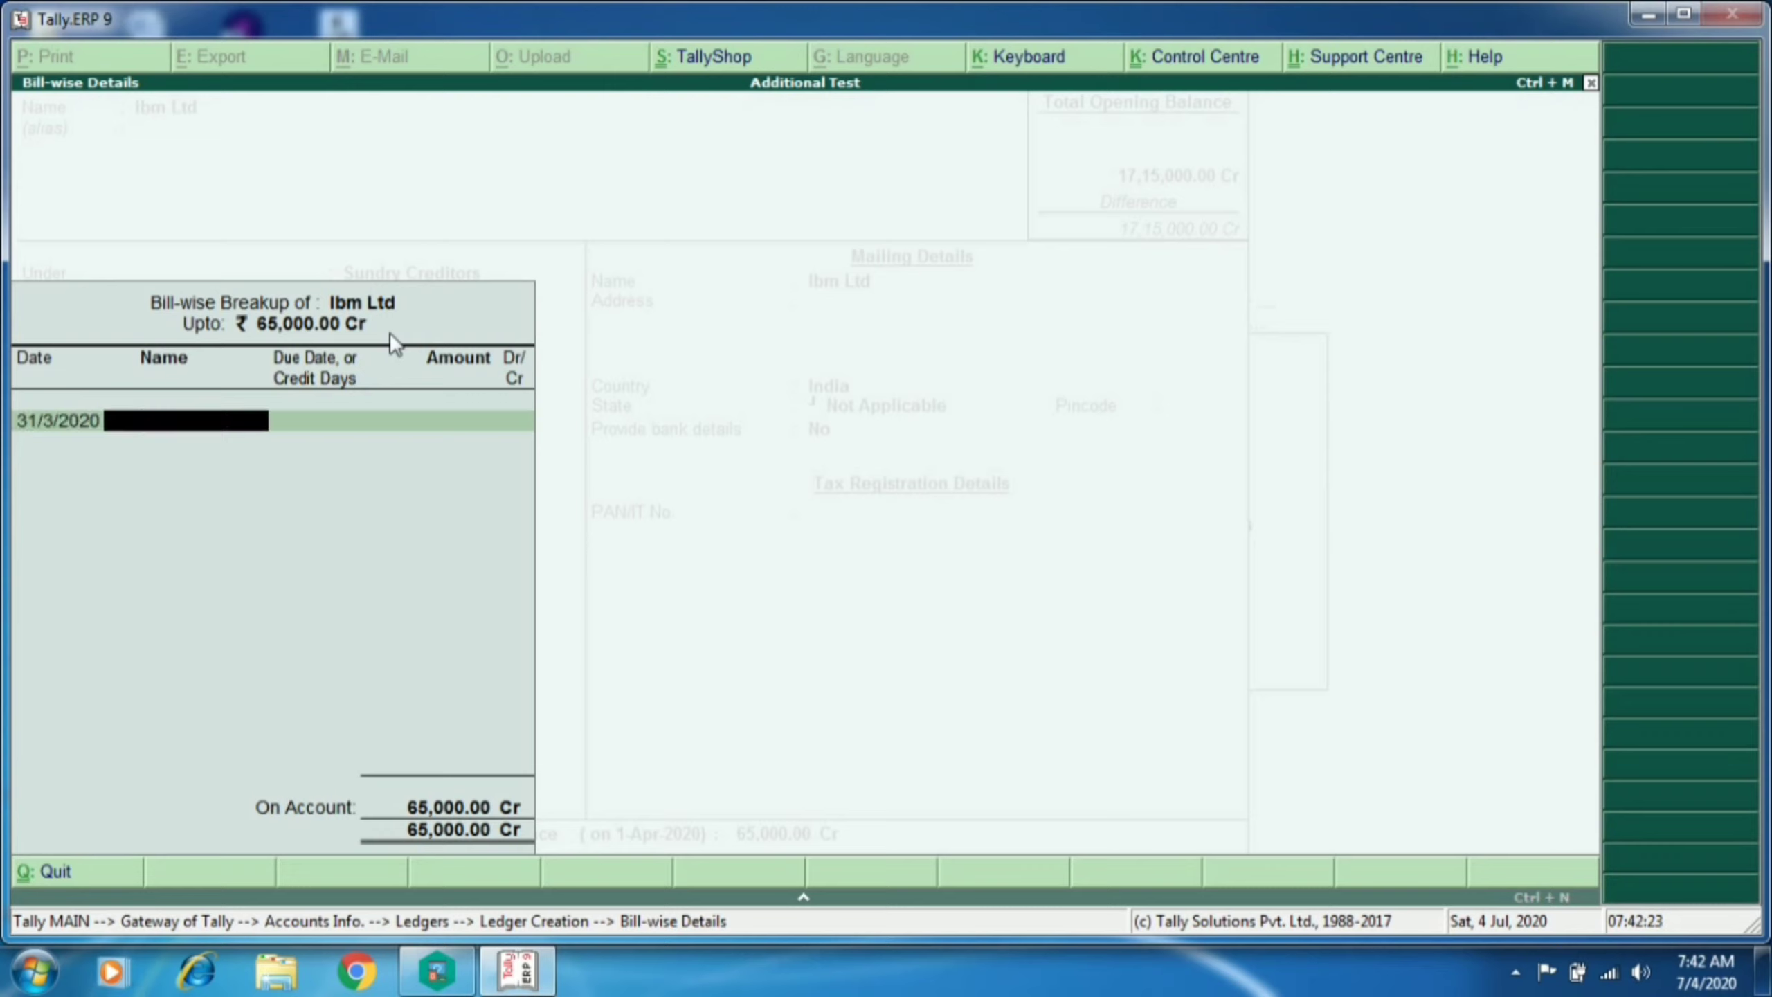
pyautogui.write('Opening Balnce')
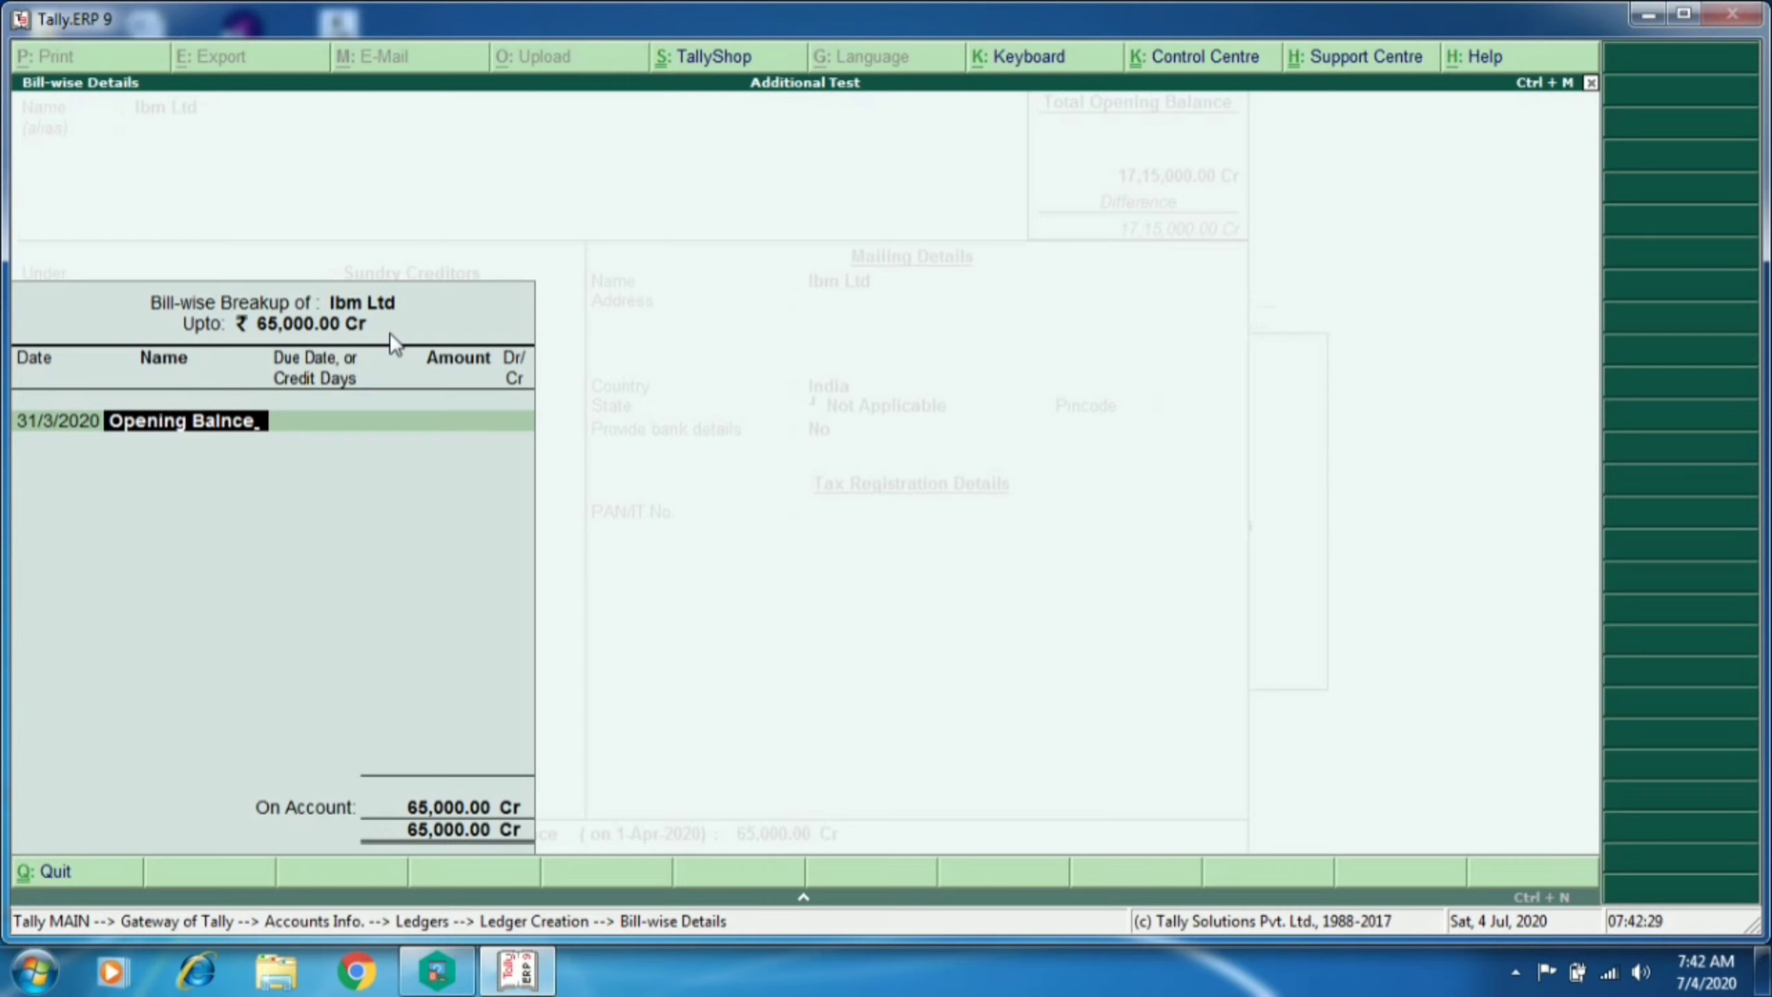
pyautogui.press('BackSpace')
pyautogui.press('BackSpace')
pyautogui.press('BackSpace')
pyautogui.write('ance')
pyautogui.press('Return')
pyautogui.press('Return')
pyautogui.press('Return')
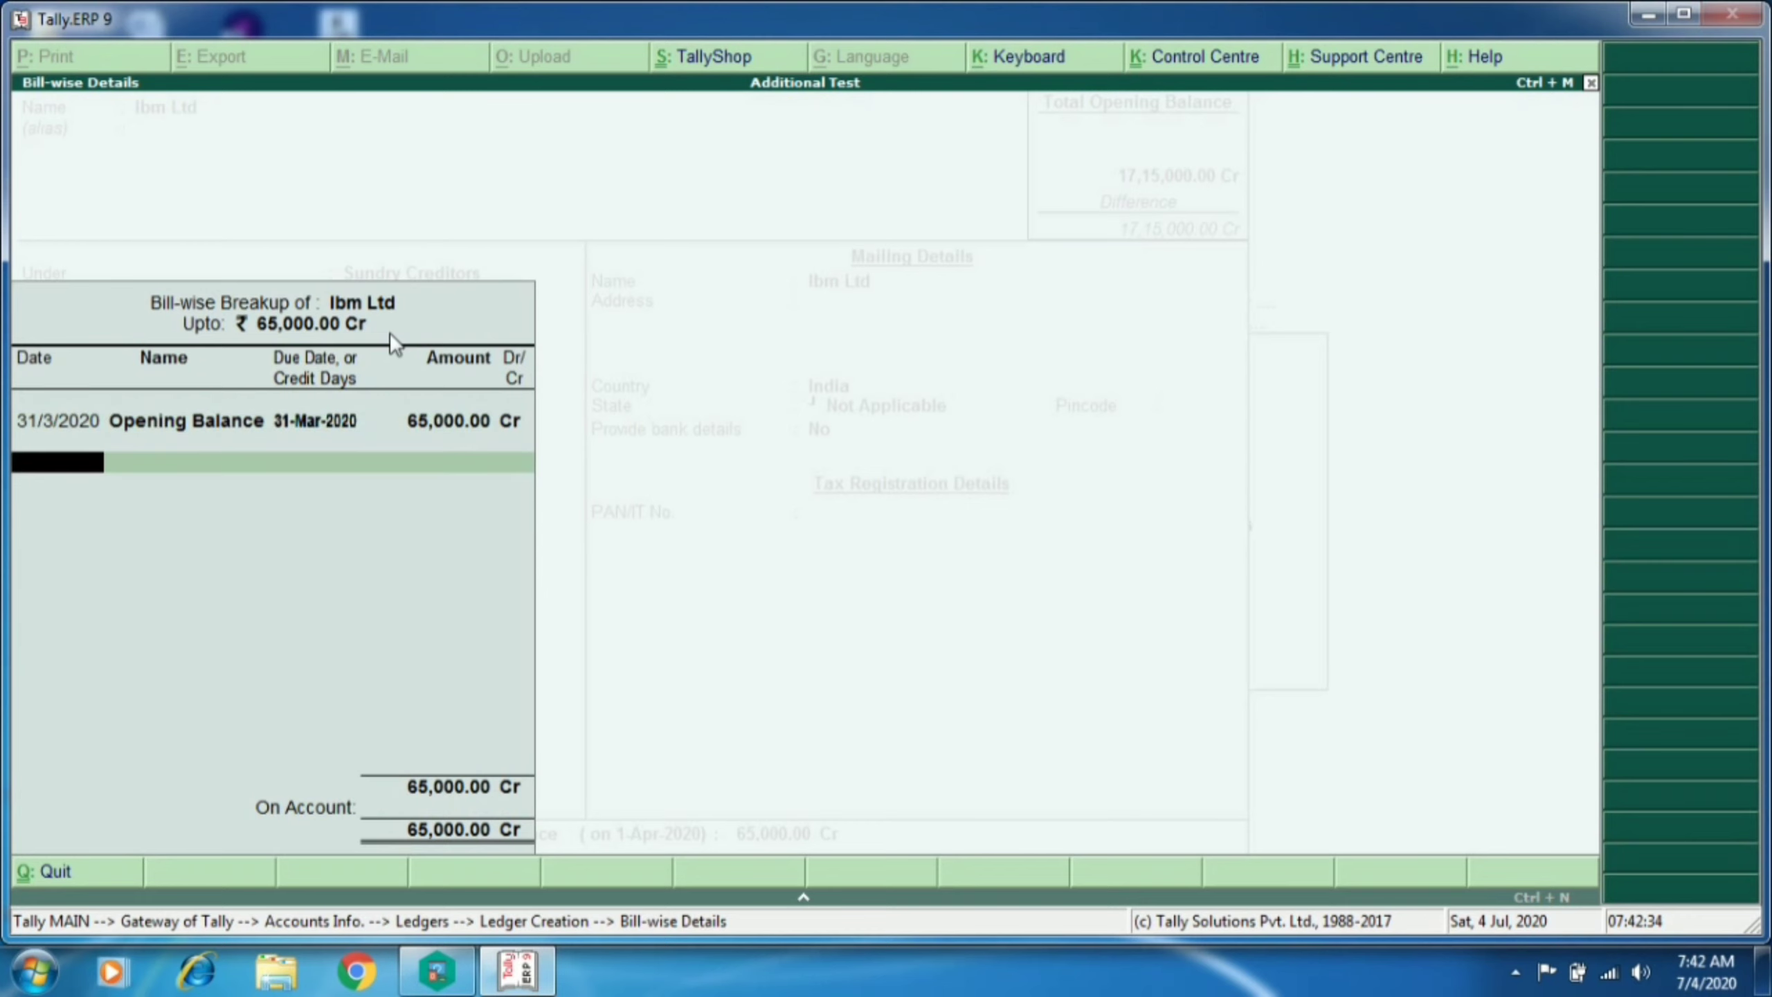
pyautogui.press('Return')
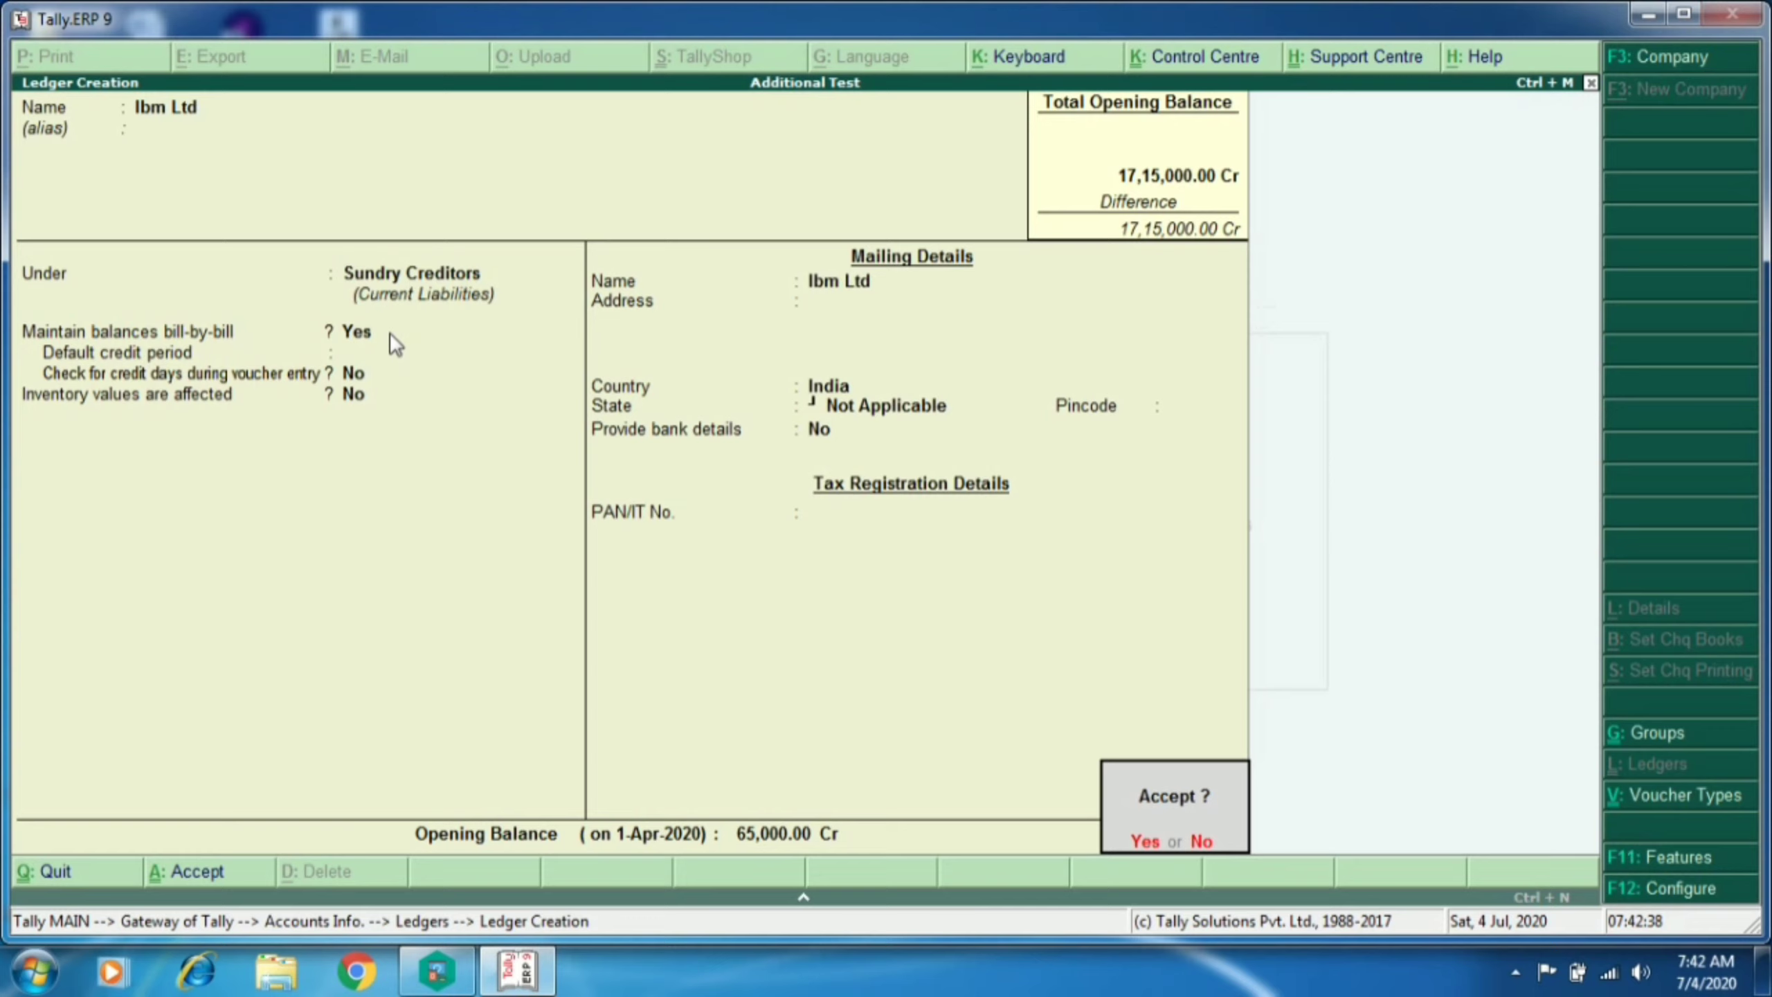
pyautogui.press('Return')
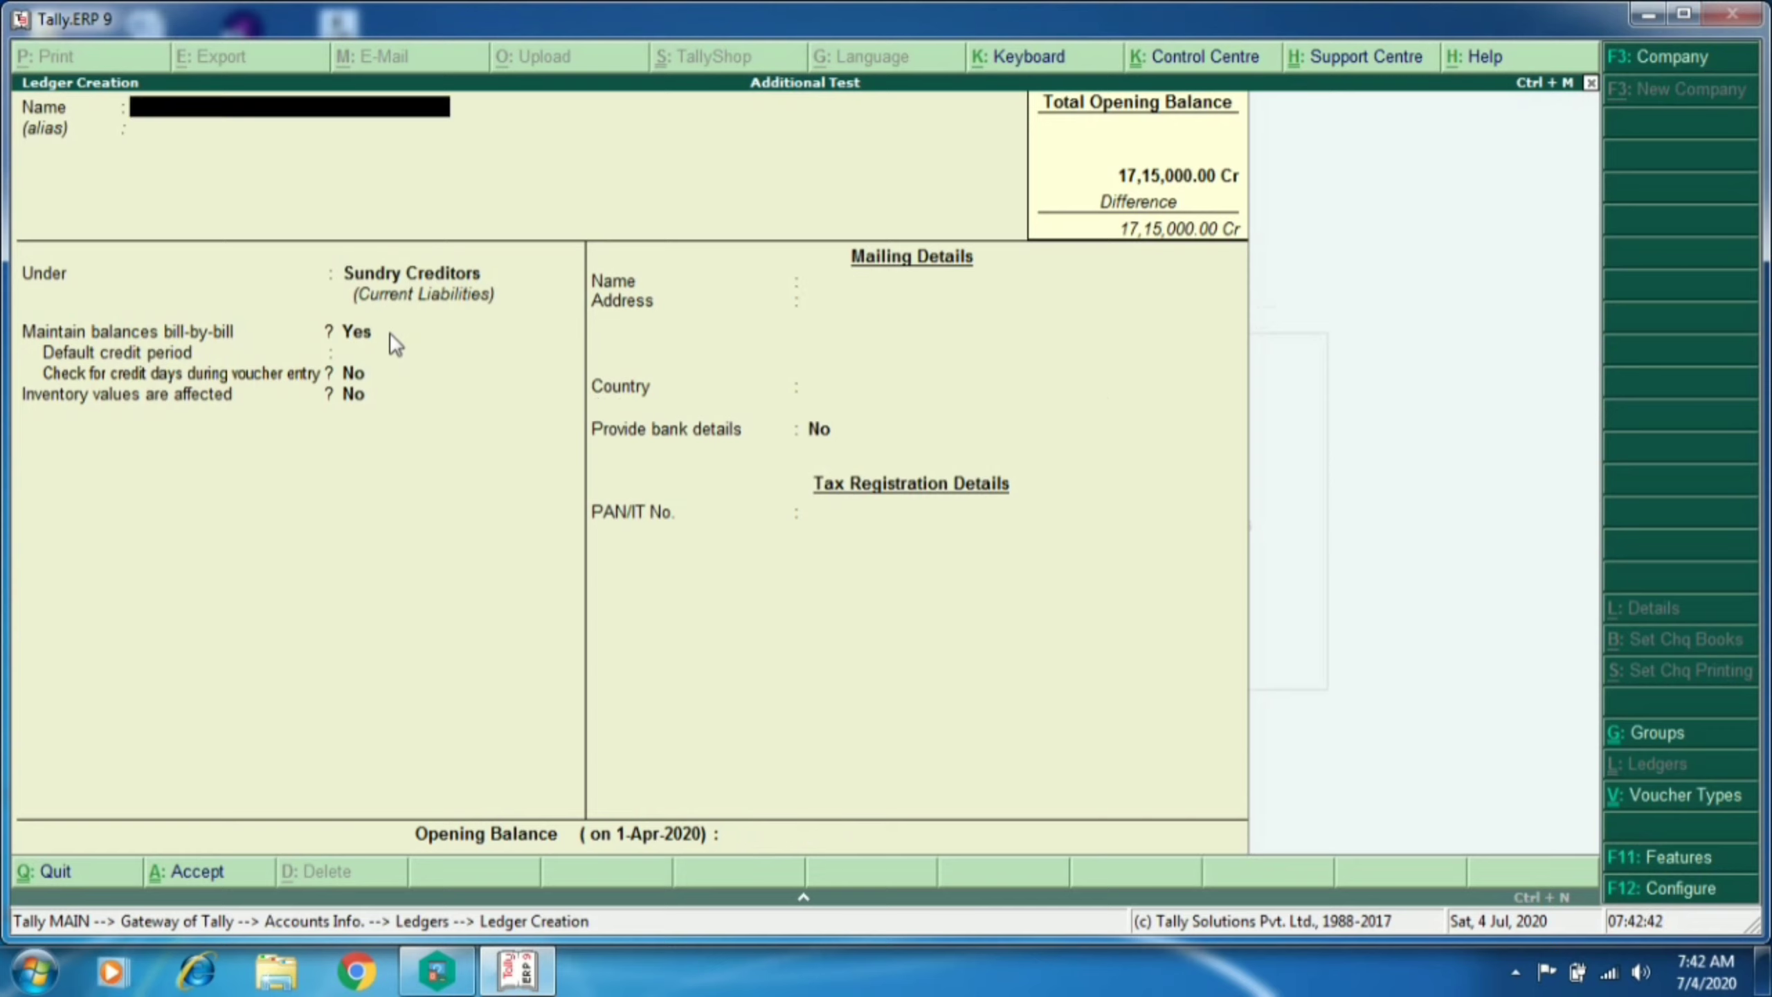
# Step: Begin a ledger named Dell Ltd under the Sundry Creditors group
pyautogui.write('Dell Ltd')
pyautogui.press('Return')
pyautogui.press('Return')
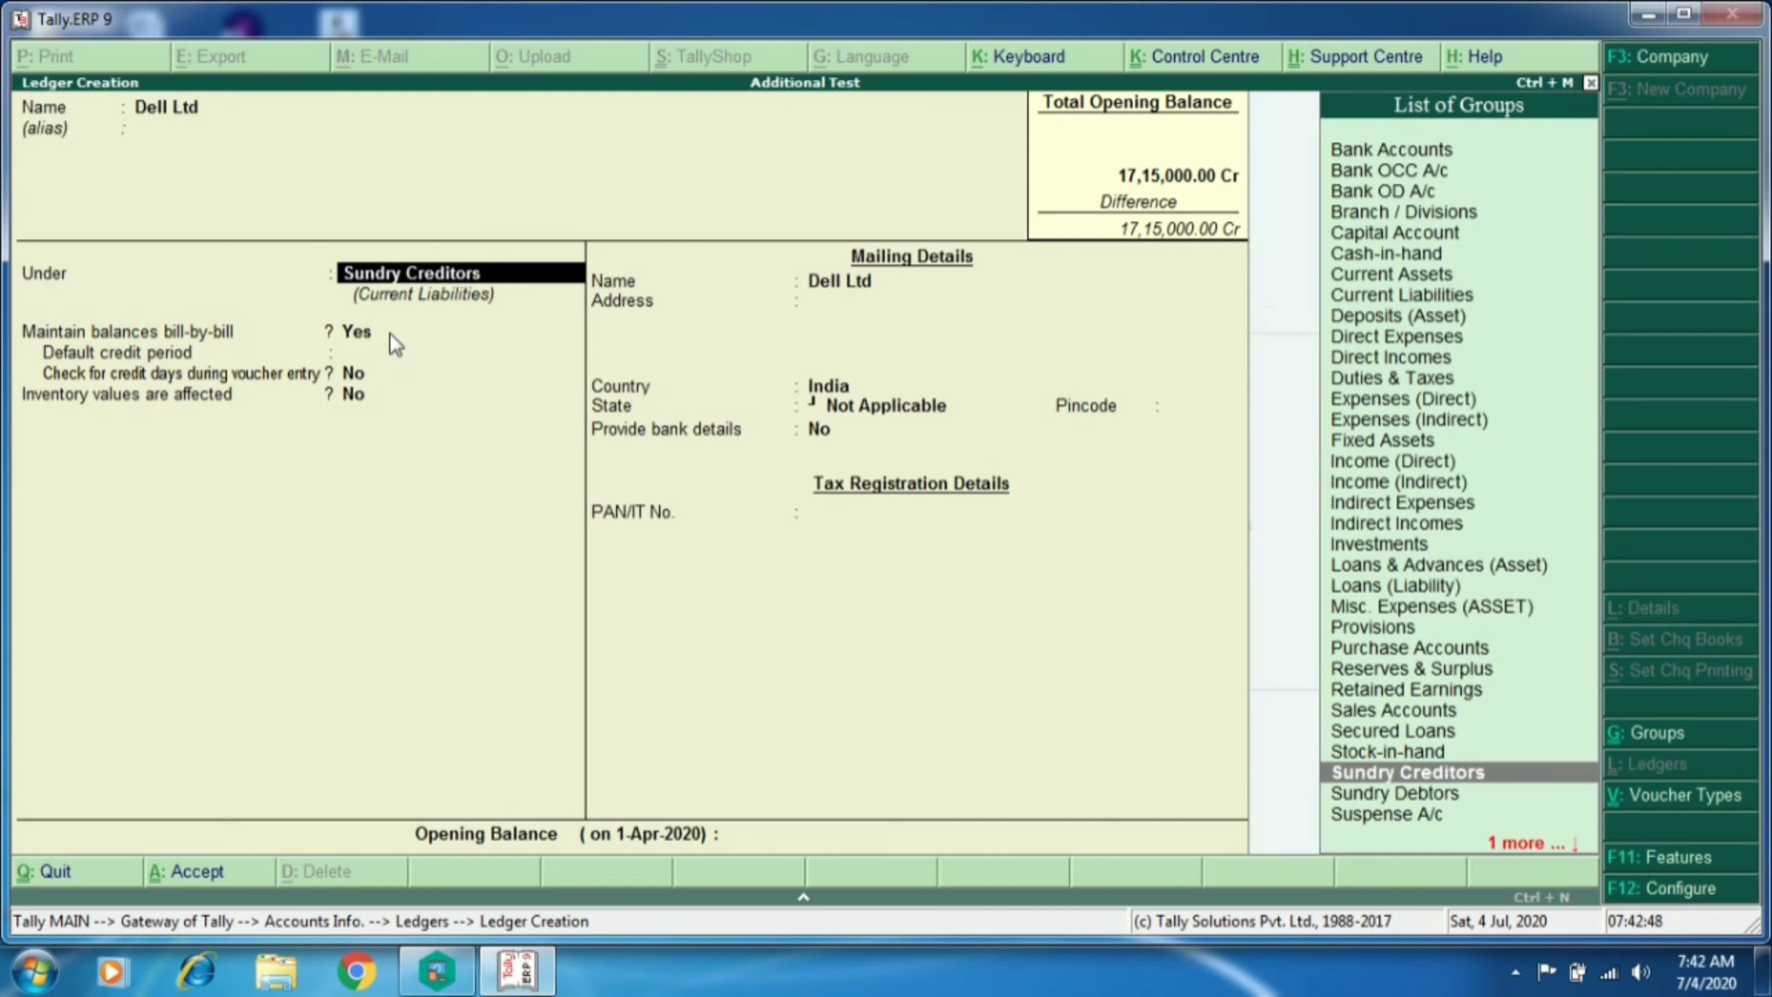
pyautogui.press('Return')
# Step: Keep Dell Ltd's bill-by-bill and mailing defaults and set its opening balance to 50,000 Cr
pyautogui.press('Return')
pyautogui.press('Return')
pyautogui.press('Return')
pyautogui.press('Return')
pyautogui.press('Return')
pyautogui.press('Return')
pyautogui.press('Return')
pyautogui.press('Return')
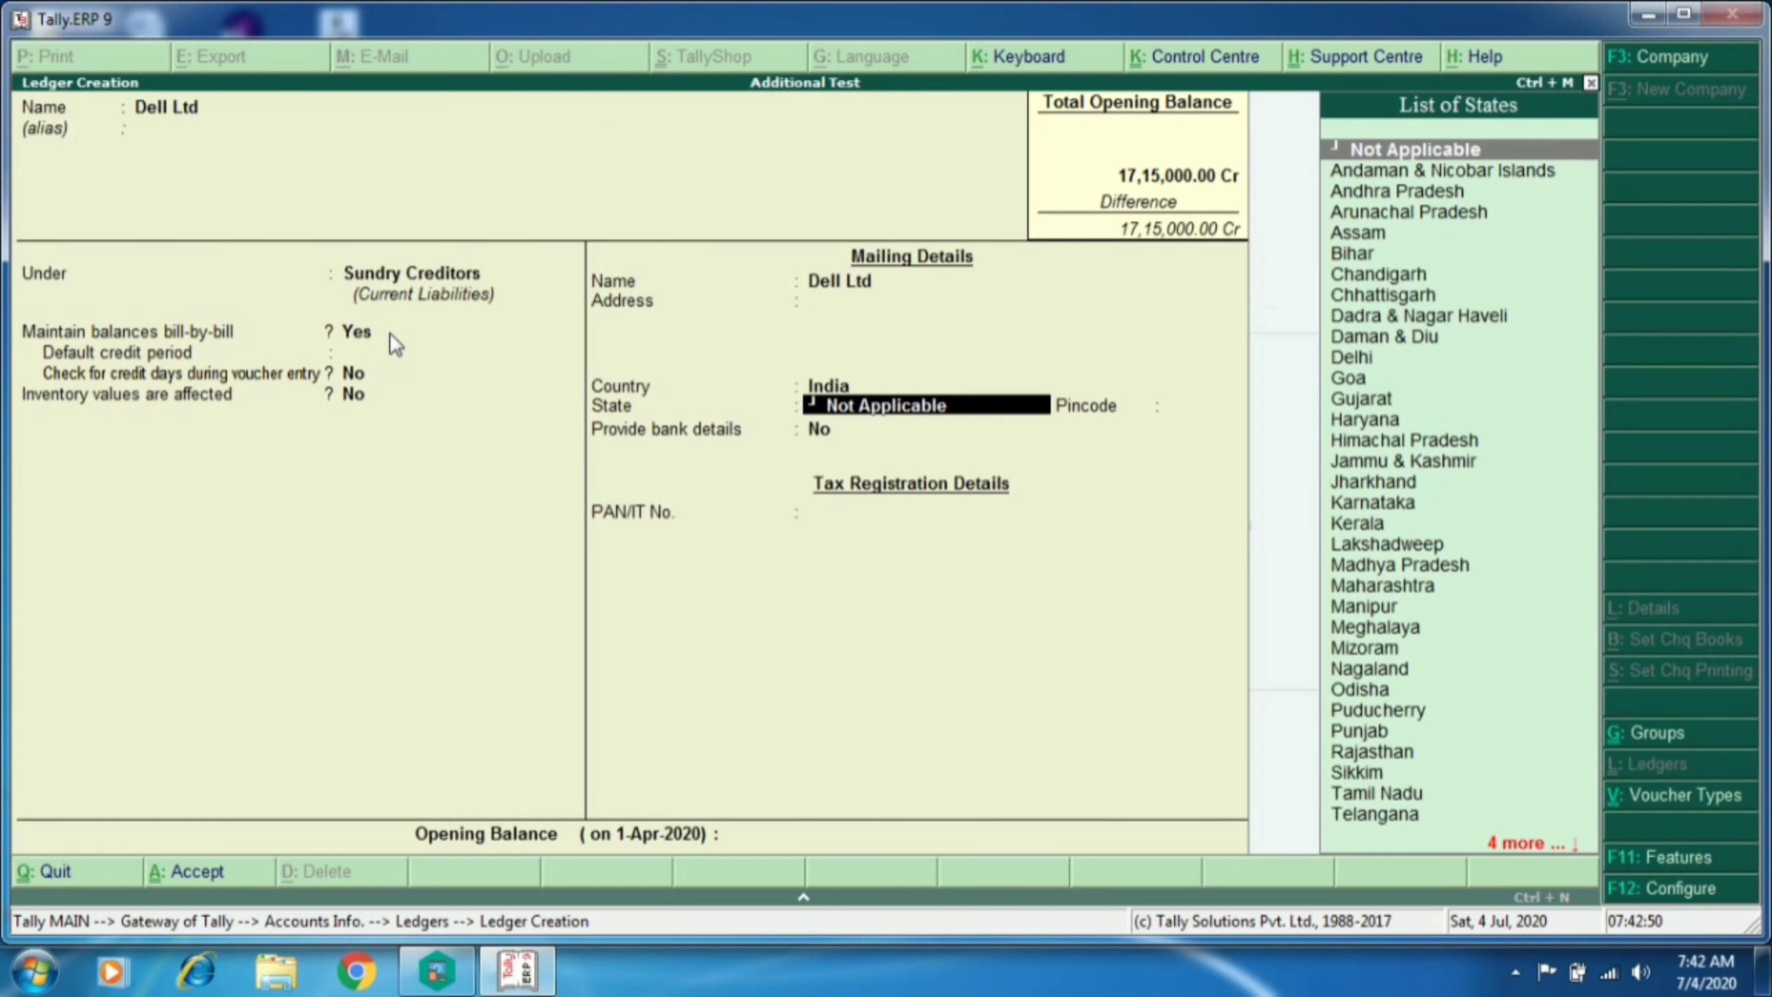
pyautogui.press('Return')
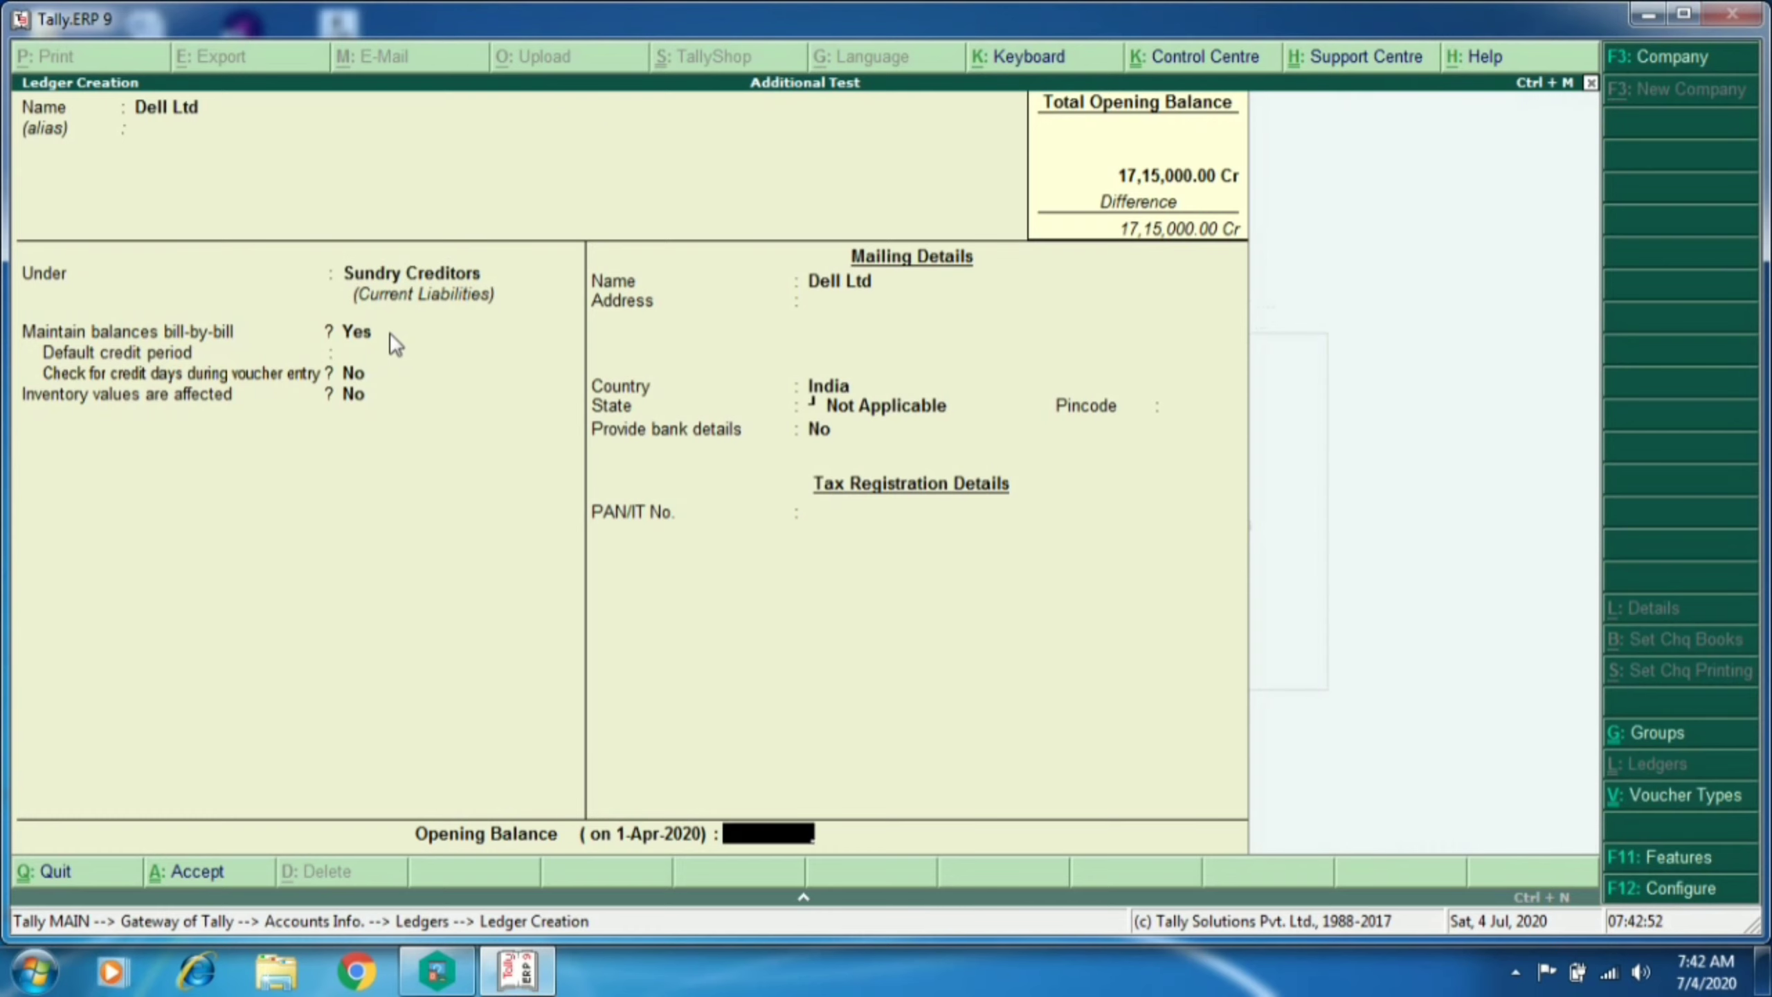
pyautogui.write('50000')
pyautogui.press('Return')
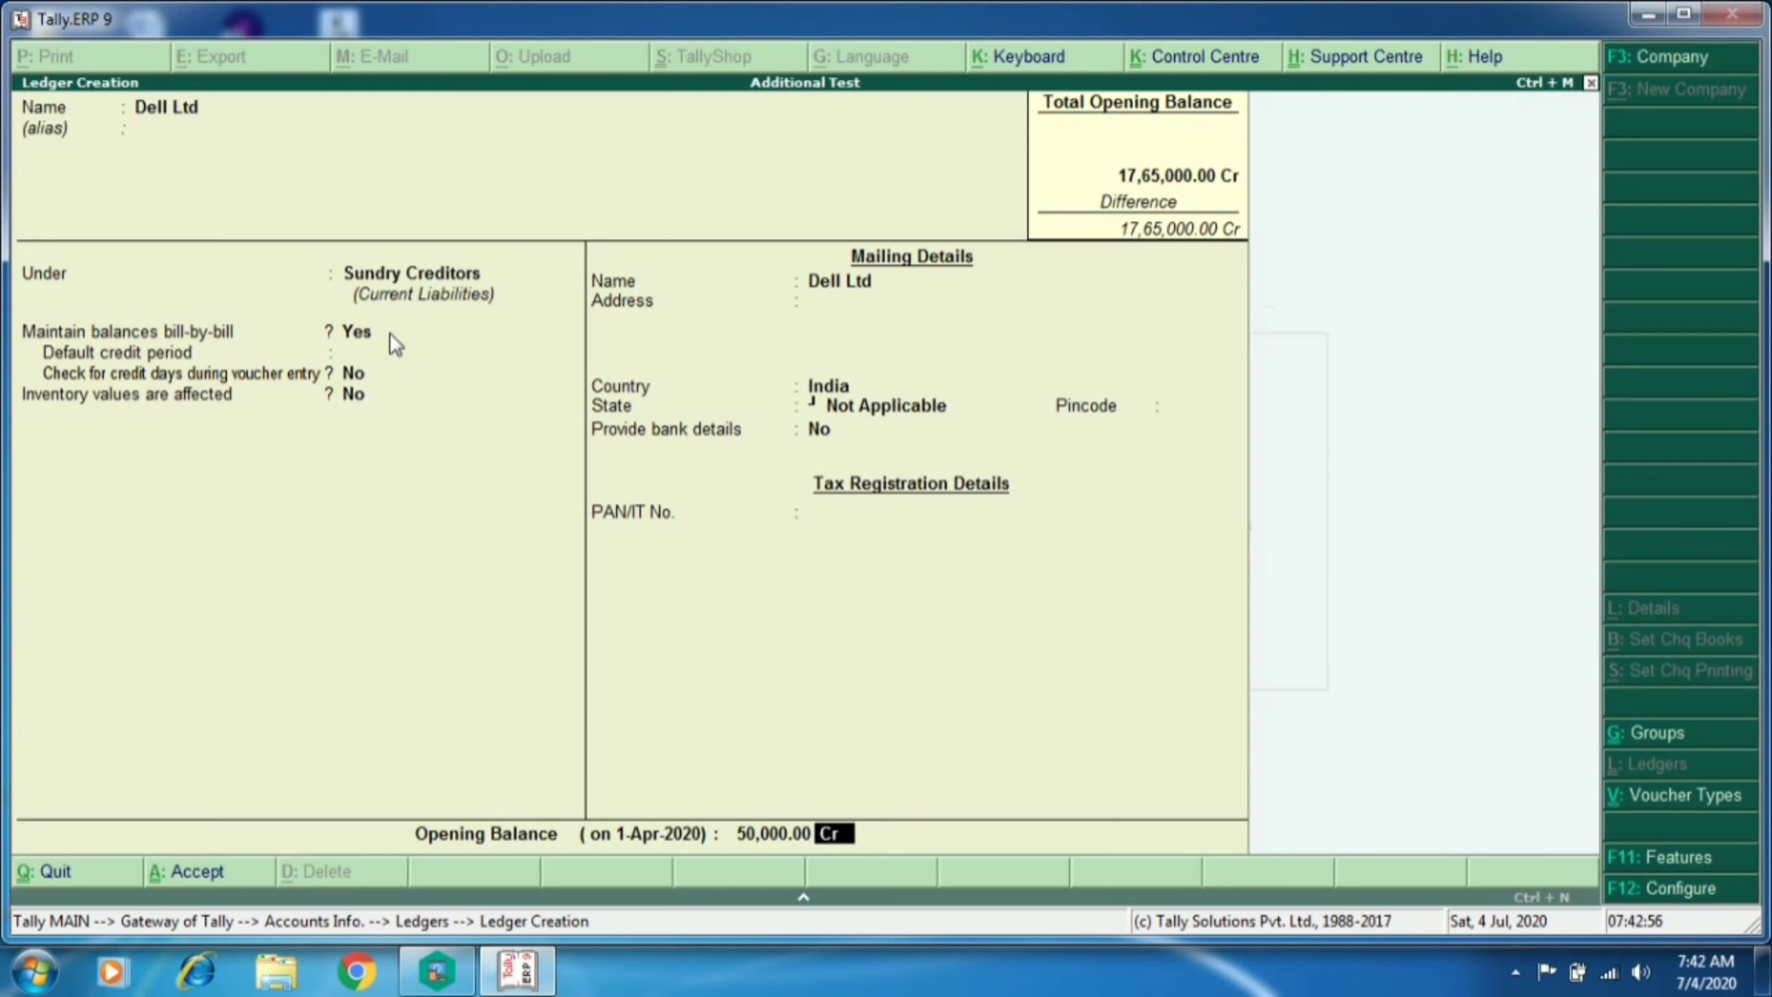
pyautogui.press('Return')
# Step: Allocate Dell Ltd's 50,000 Cr to a bill named Opening Balance dated 31/3/2020 and save the ledger
pyautogui.write('Ope')
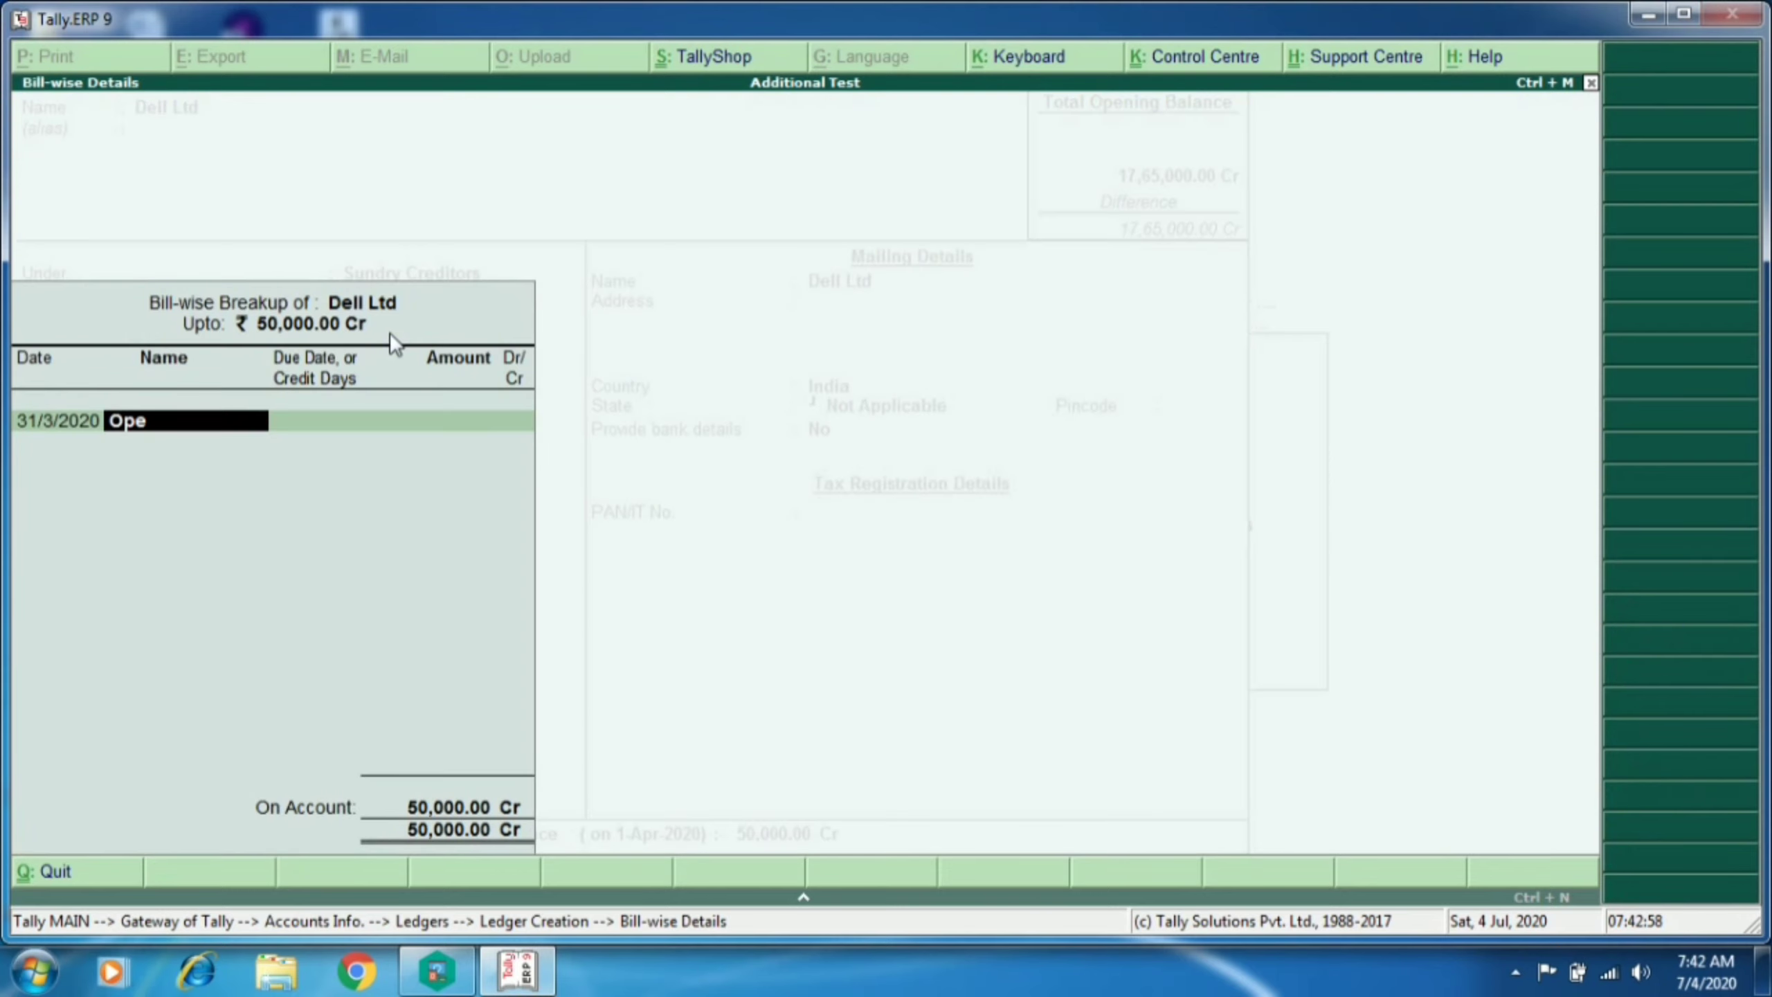
pyautogui.write('ning Balance')
pyautogui.press('Return')
pyautogui.press('Return')
pyautogui.press('Return')
pyautogui.press('Return')
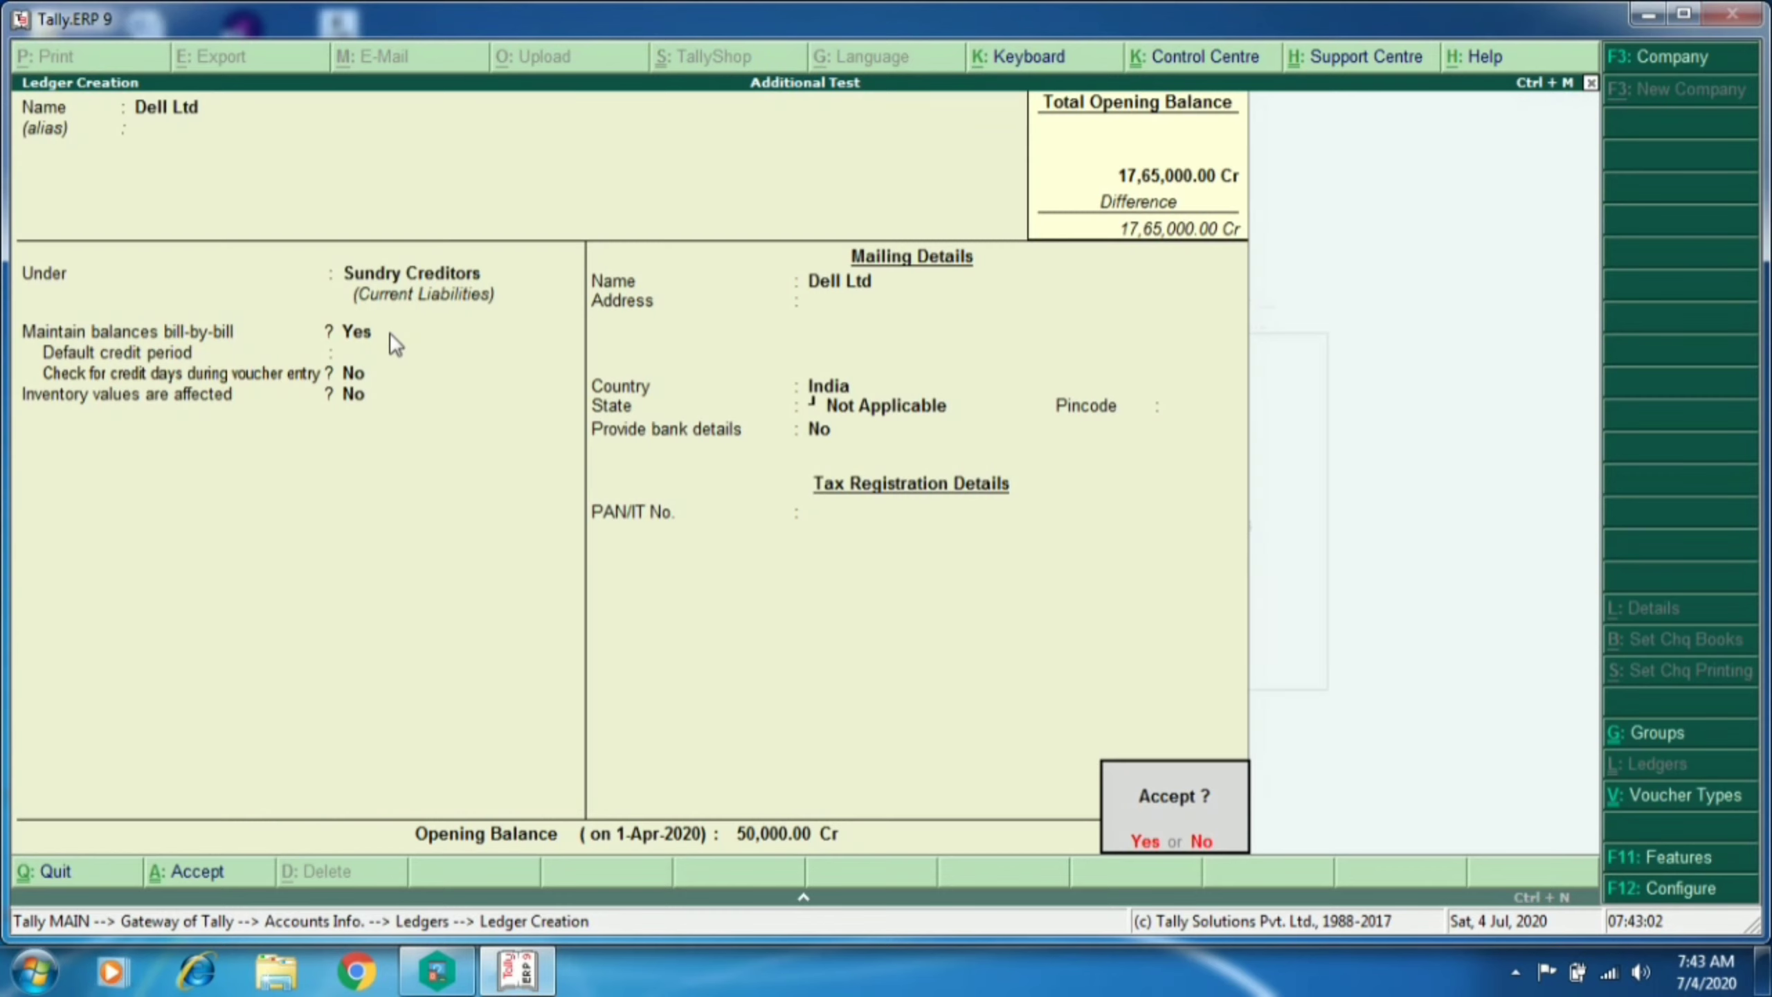
pyautogui.press('Return')
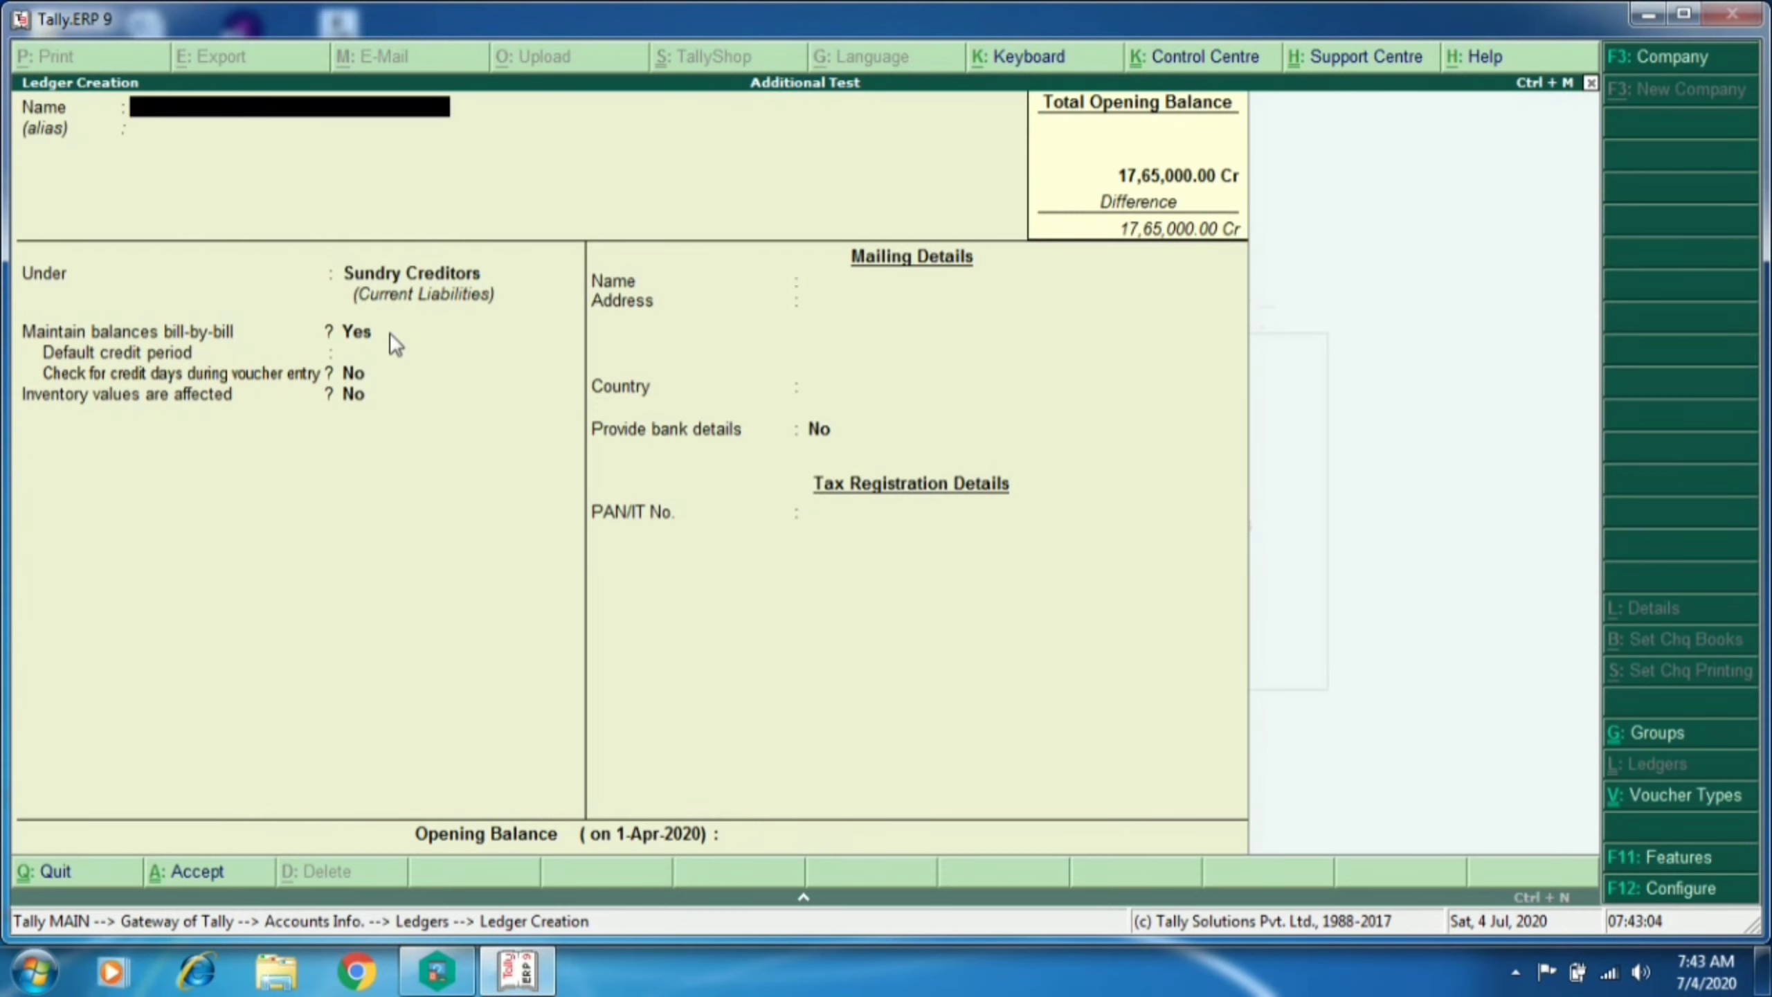
# Step: Begin a ledger named Acon Traders under the Sundry Creditors group
pyautogui.write('Acon Traders')
pyautogui.press('Return')
pyautogui.press('Return')
pyautogui.press('Return')
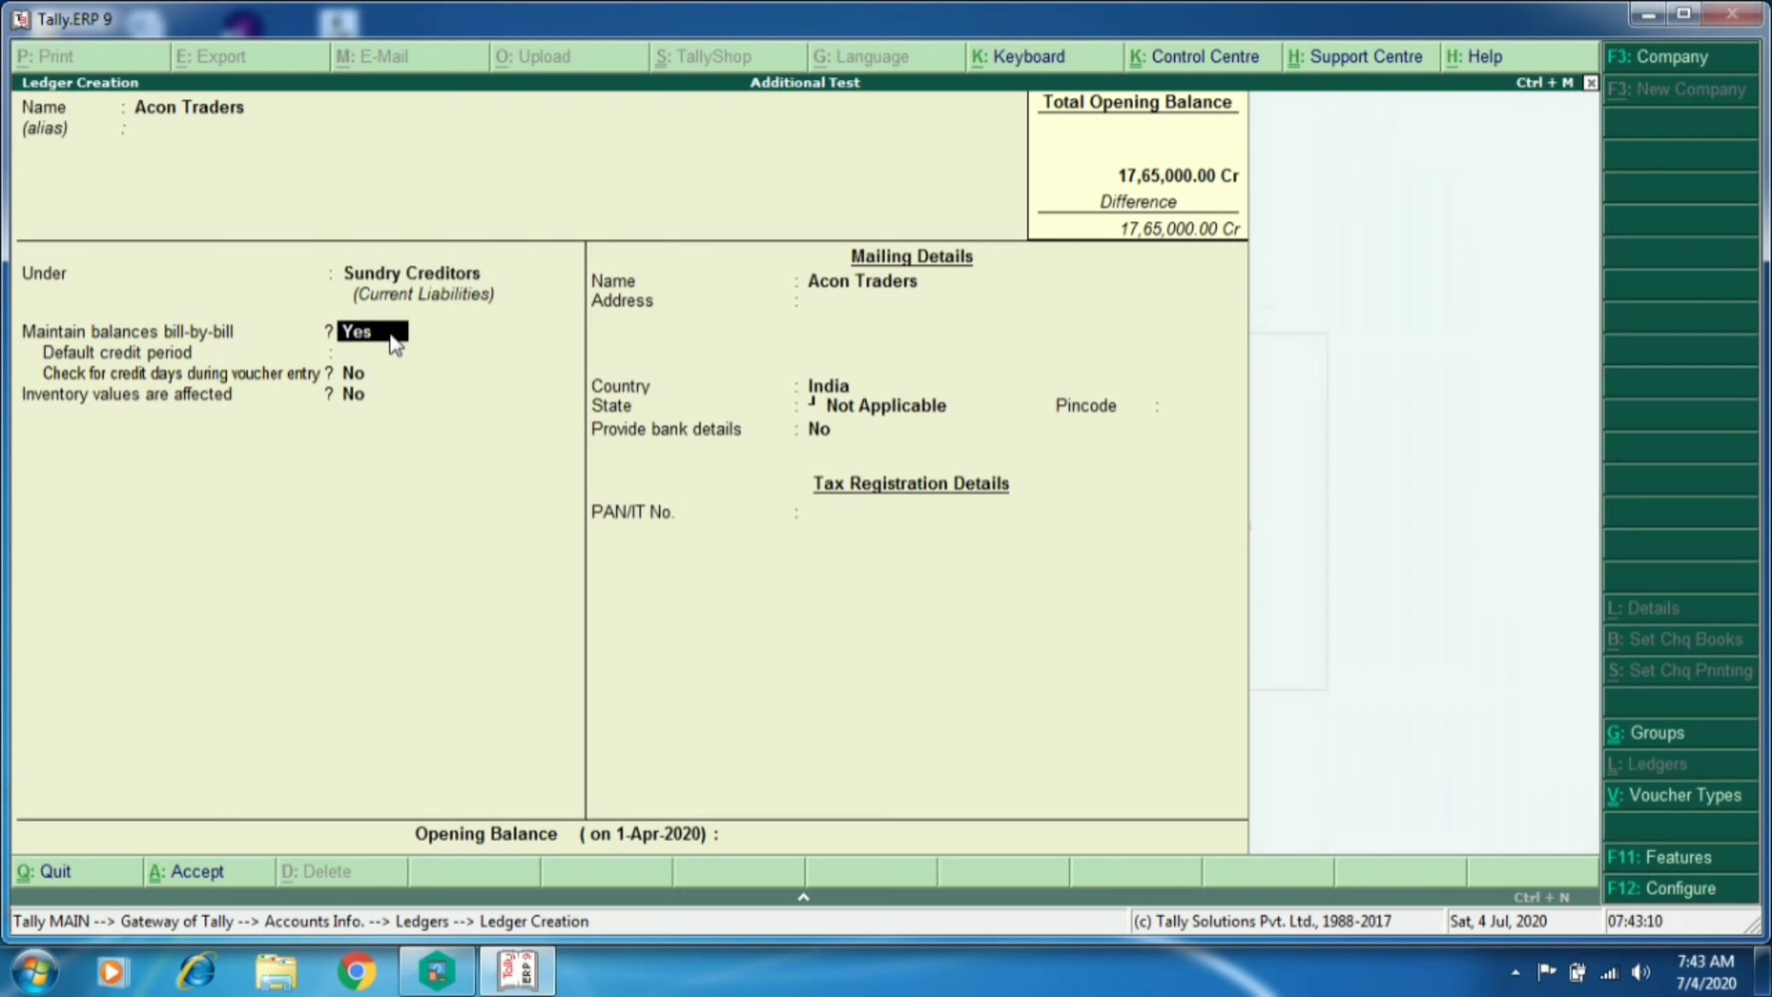
# Step: Keep bill-by-bill balances enabled for Acon Traders with default mailing details, and set its opening balance to 40,000 Cr
pyautogui.press('Return')
pyautogui.press('Return')
pyautogui.press('Return')
pyautogui.press('Return')
pyautogui.press('Return')
pyautogui.press('Return')
pyautogui.press('Return')
pyautogui.press('Return')
pyautogui.press('Return')
pyautogui.press('Return')
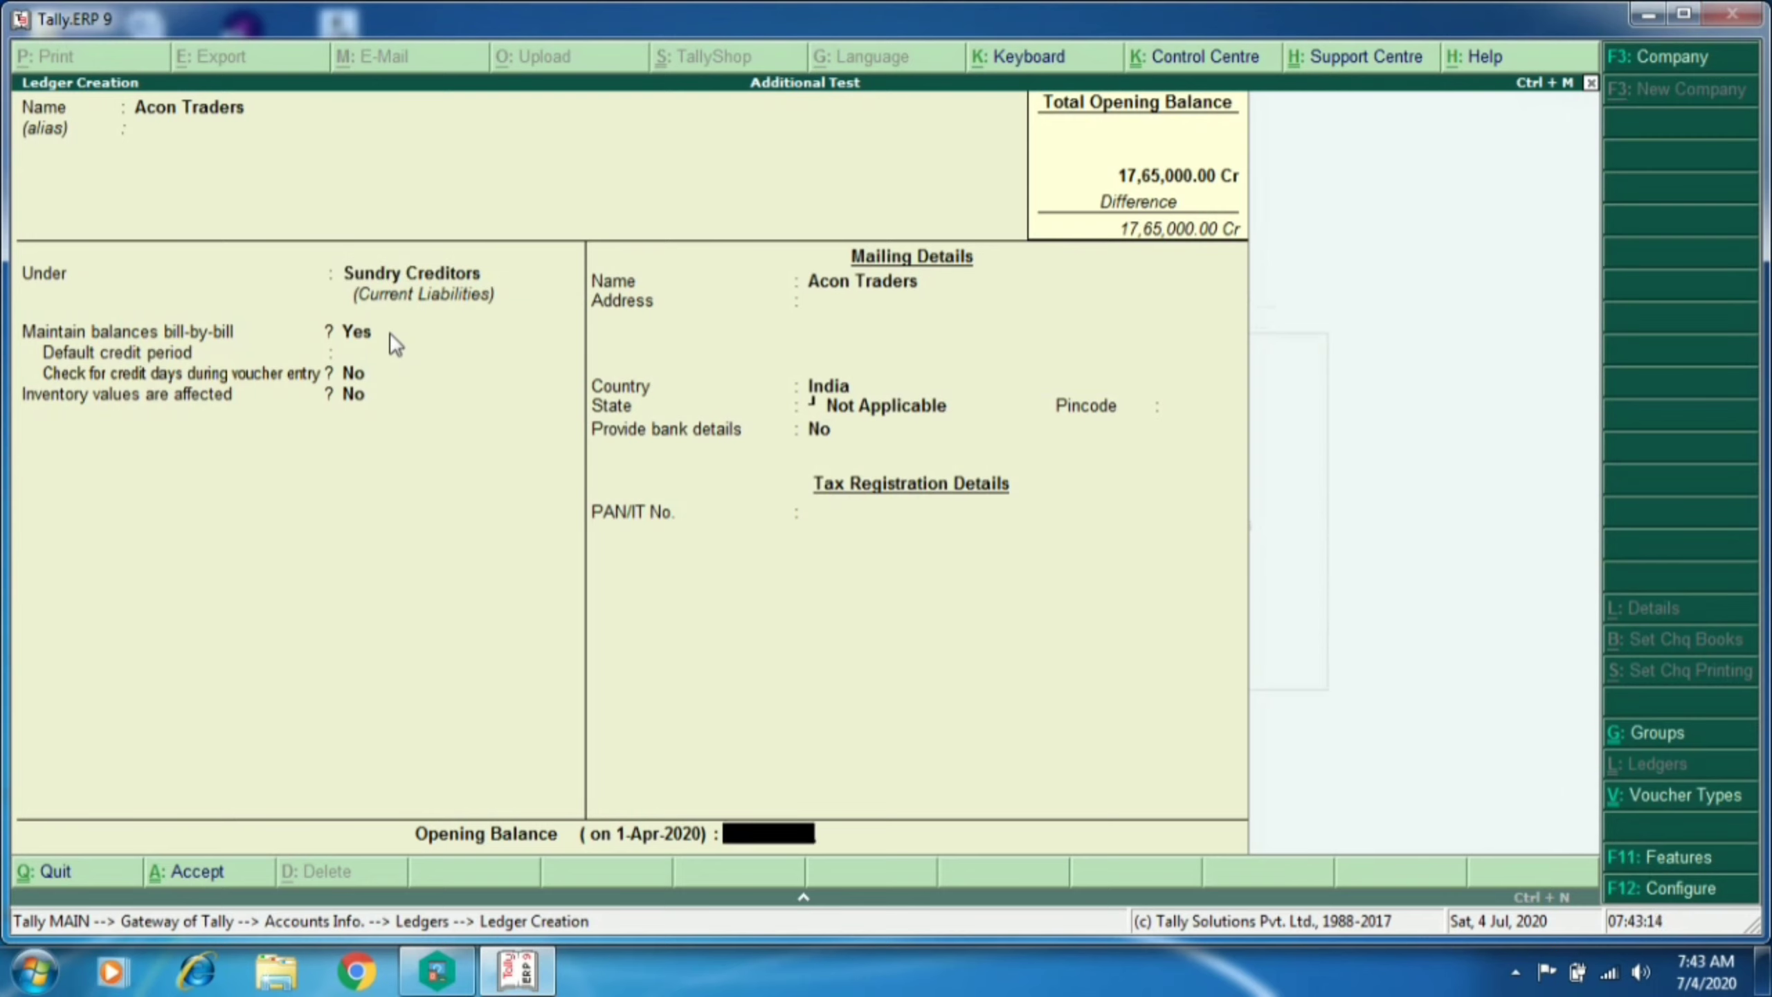
pyautogui.write('40000')
pyautogui.press('Return')
pyautogui.press('Return')
# Step: Allocate Acon Traders' 40,000 Cr to a bill named Opening Balance dated 31/3/2020 and save the ledger
pyautogui.press('Return')
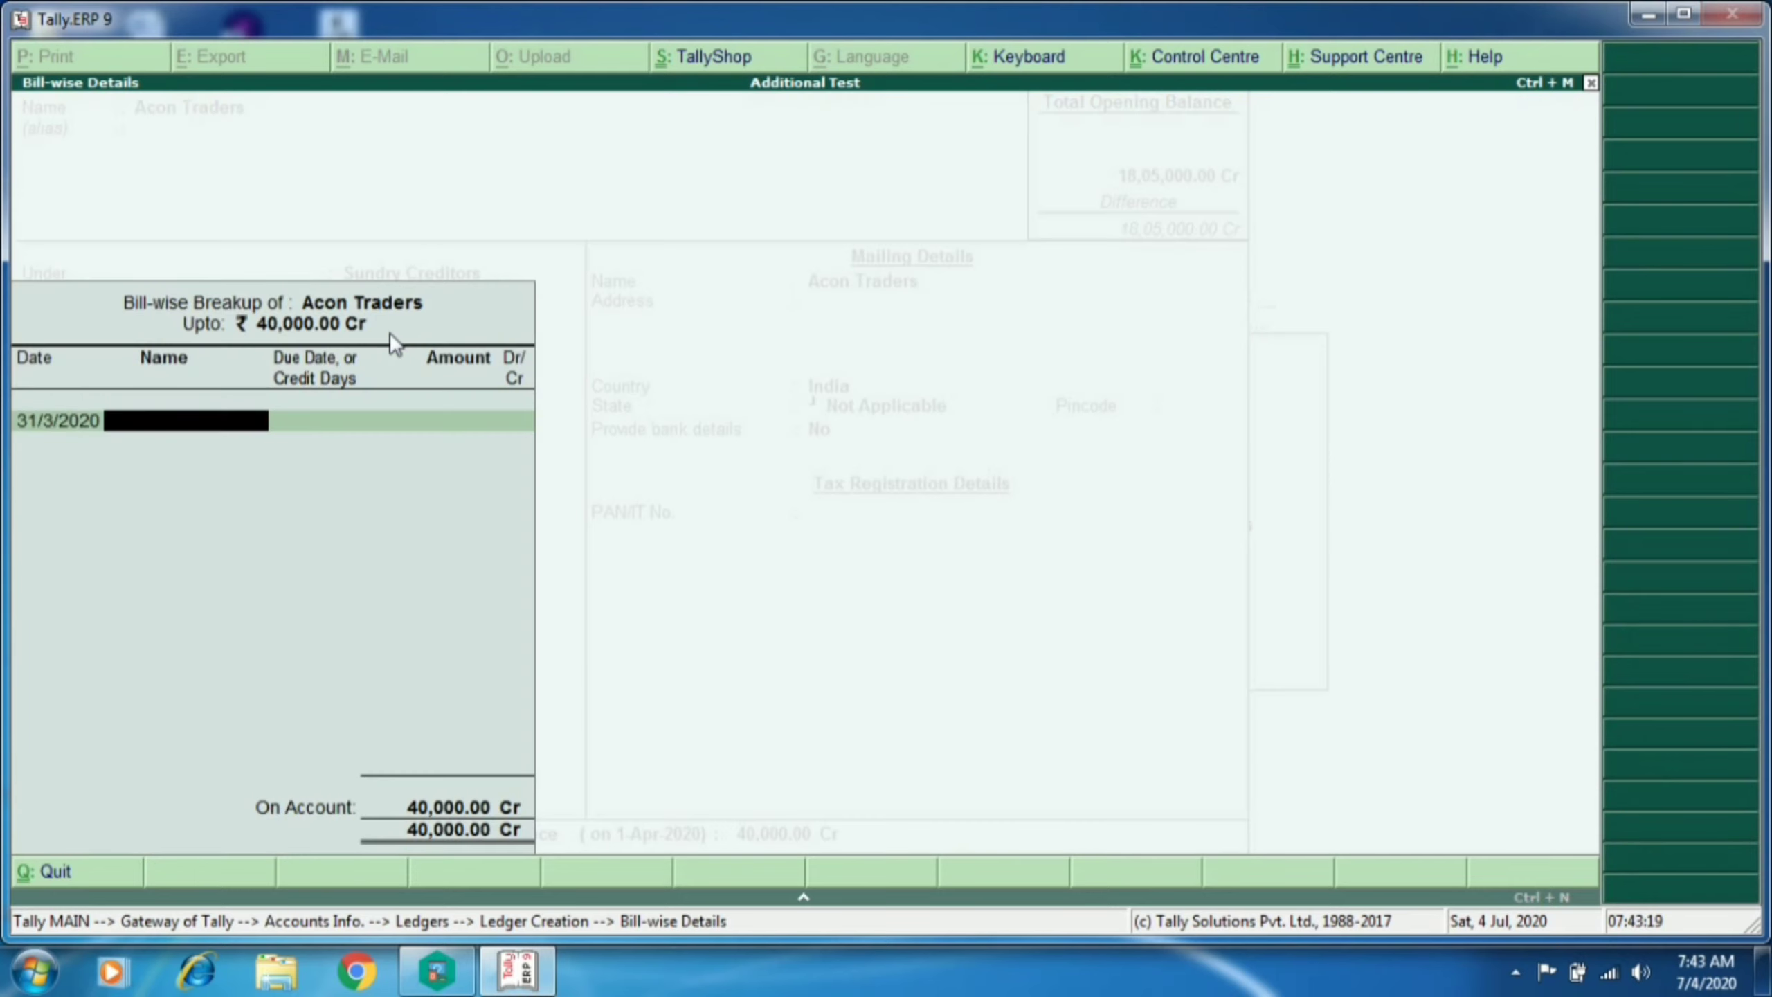
pyautogui.write('Opening Balance')
pyautogui.press('Return')
pyautogui.press('Return')
pyautogui.press('Return')
pyautogui.press('Return')
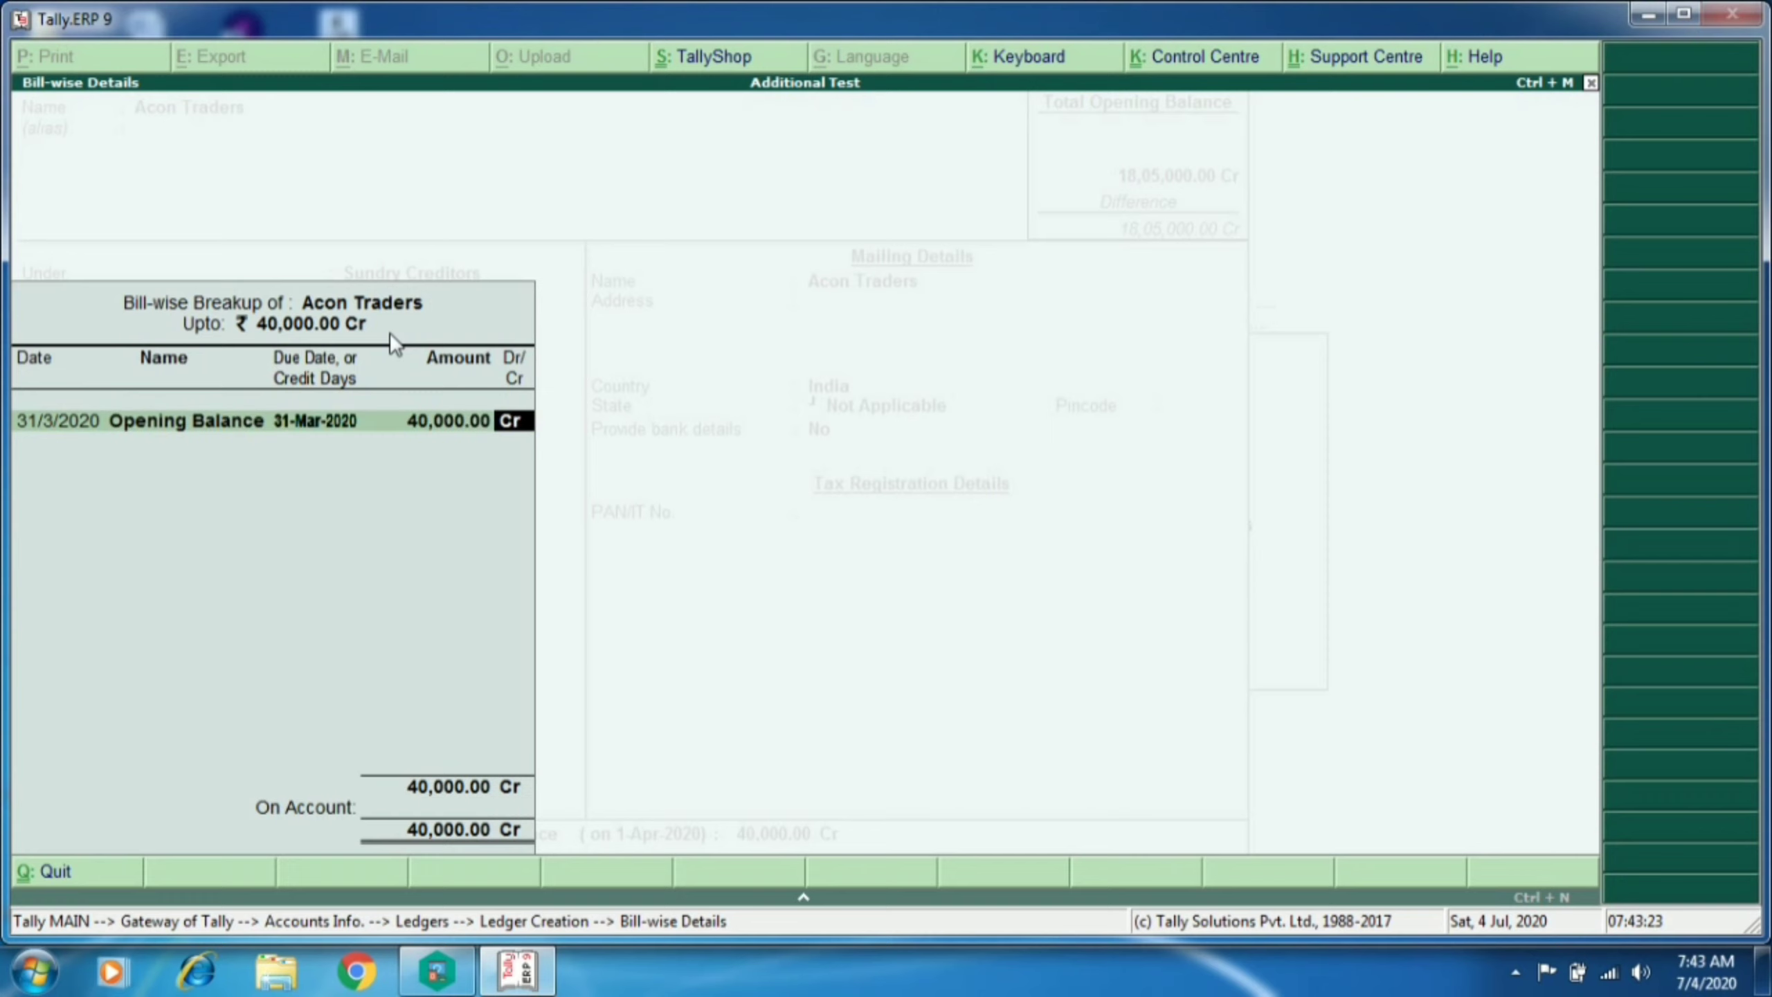
pyautogui.press('Return')
pyautogui.press('Return')
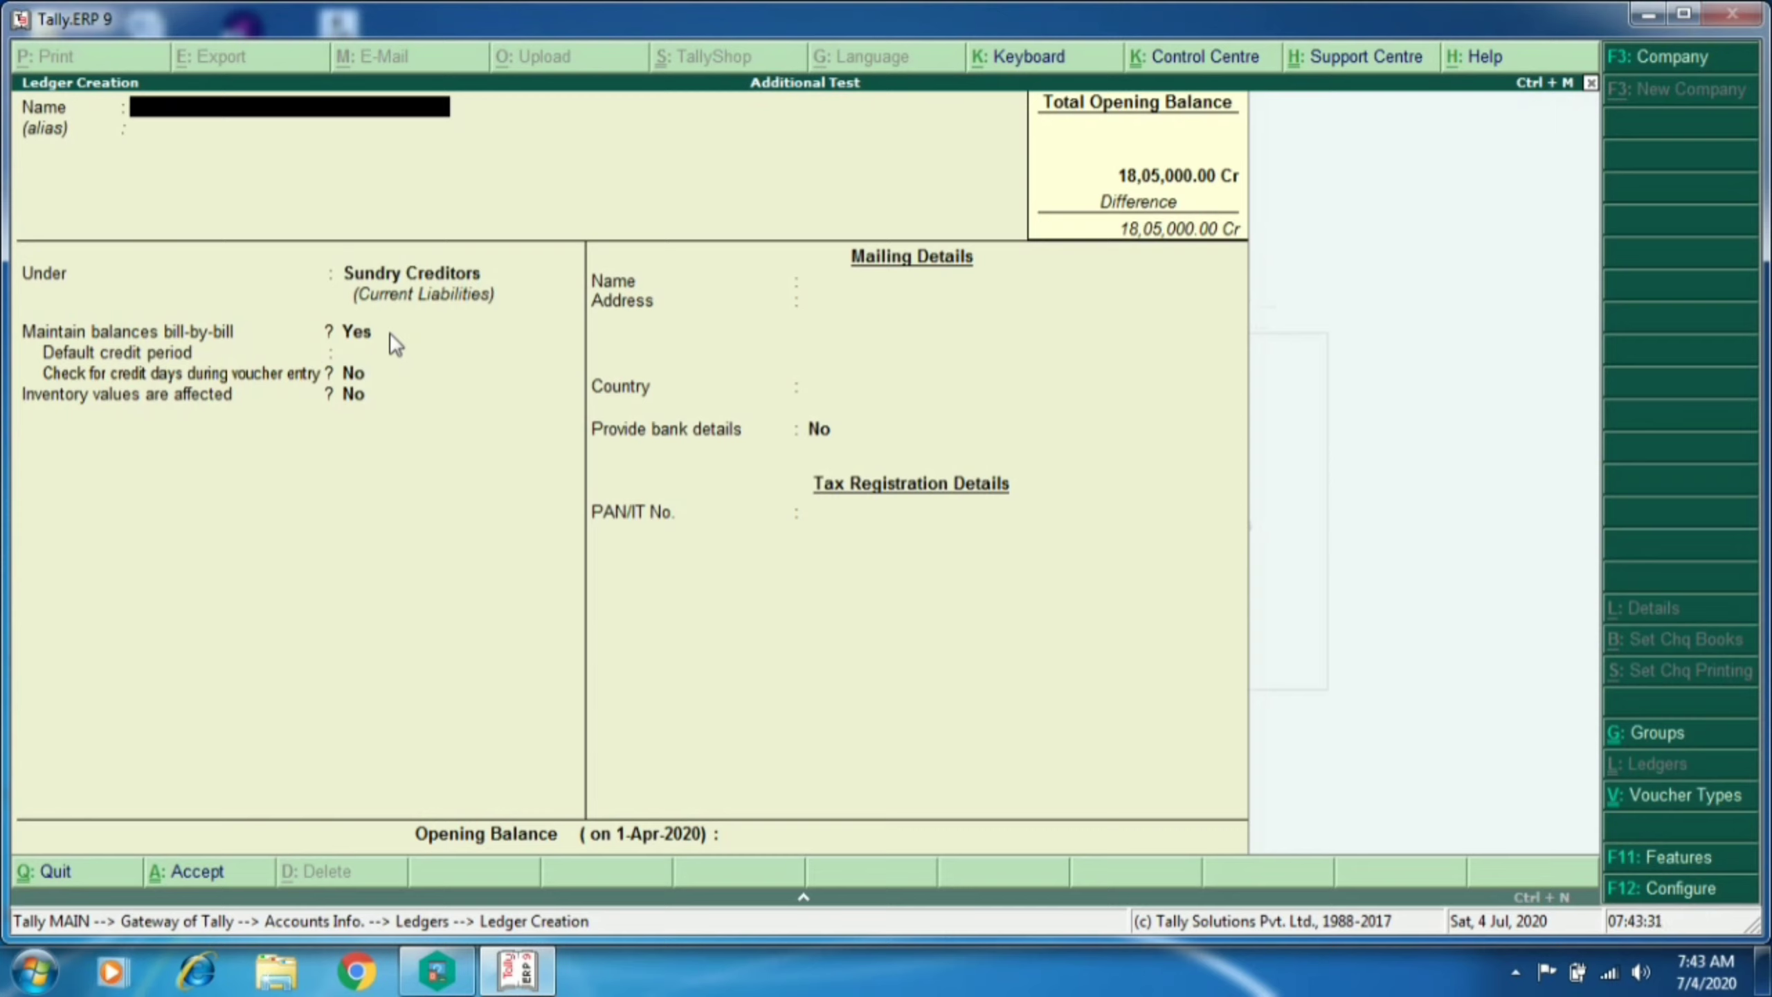
# Step: Begin a ledger named Furniture under the Fixed Assets group
pyautogui.write('Furniture')
pyautogui.press('Return')
pyautogui.press('Return')
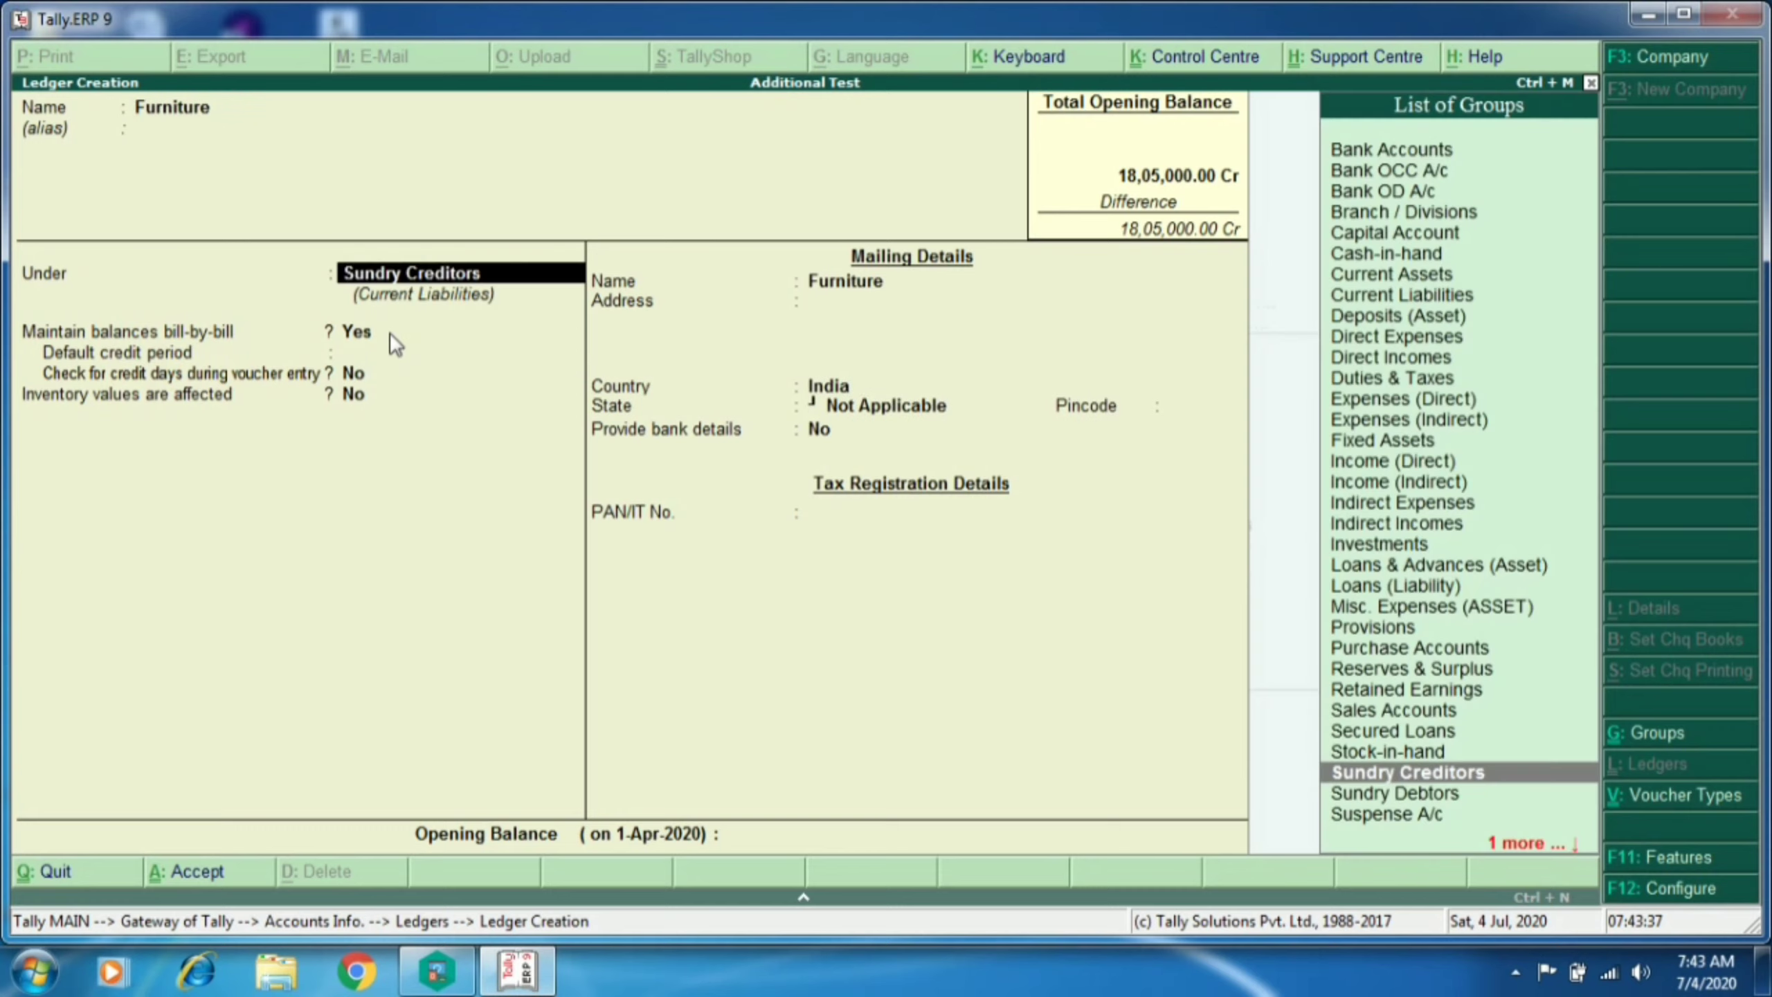
pyautogui.write('Fi')
pyautogui.press('Return')
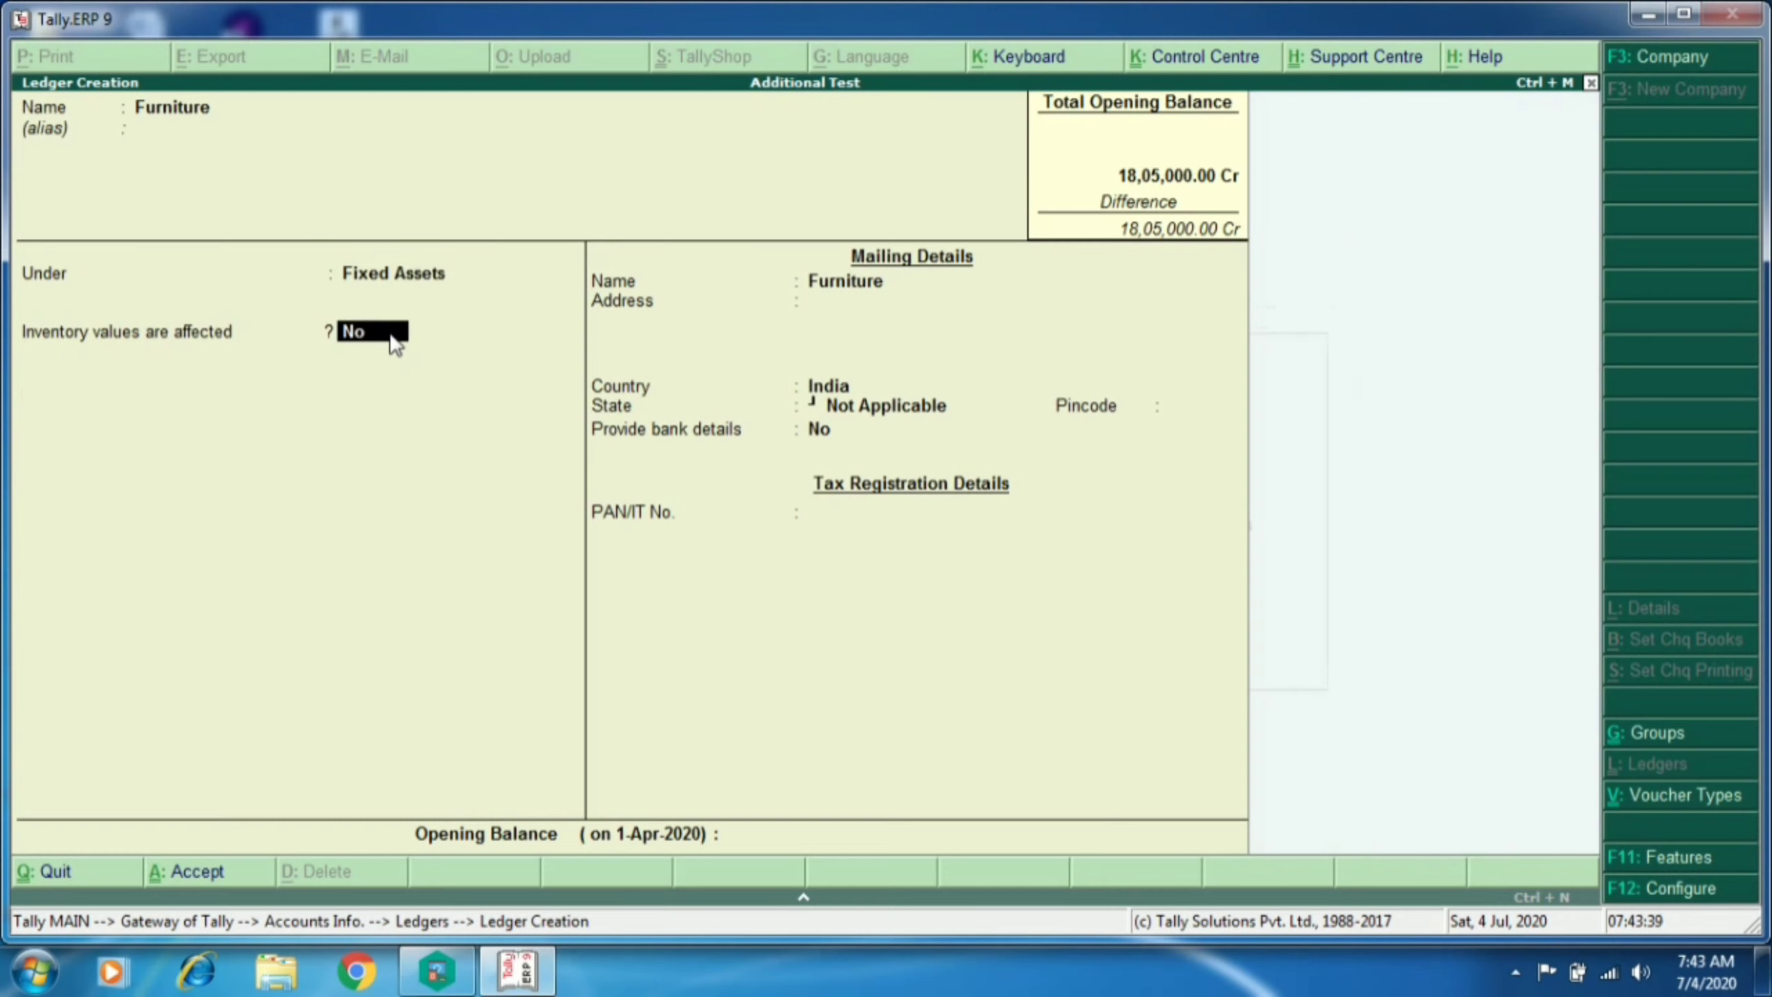
# Step: Enter an opening balance of 2,00,000 Dr for the Furniture ledger and save it with default mailing details
pyautogui.press('Return')
pyautogui.press('Return')
pyautogui.press('Return')
pyautogui.press('Return')
pyautogui.press('Return')
pyautogui.press('Return')
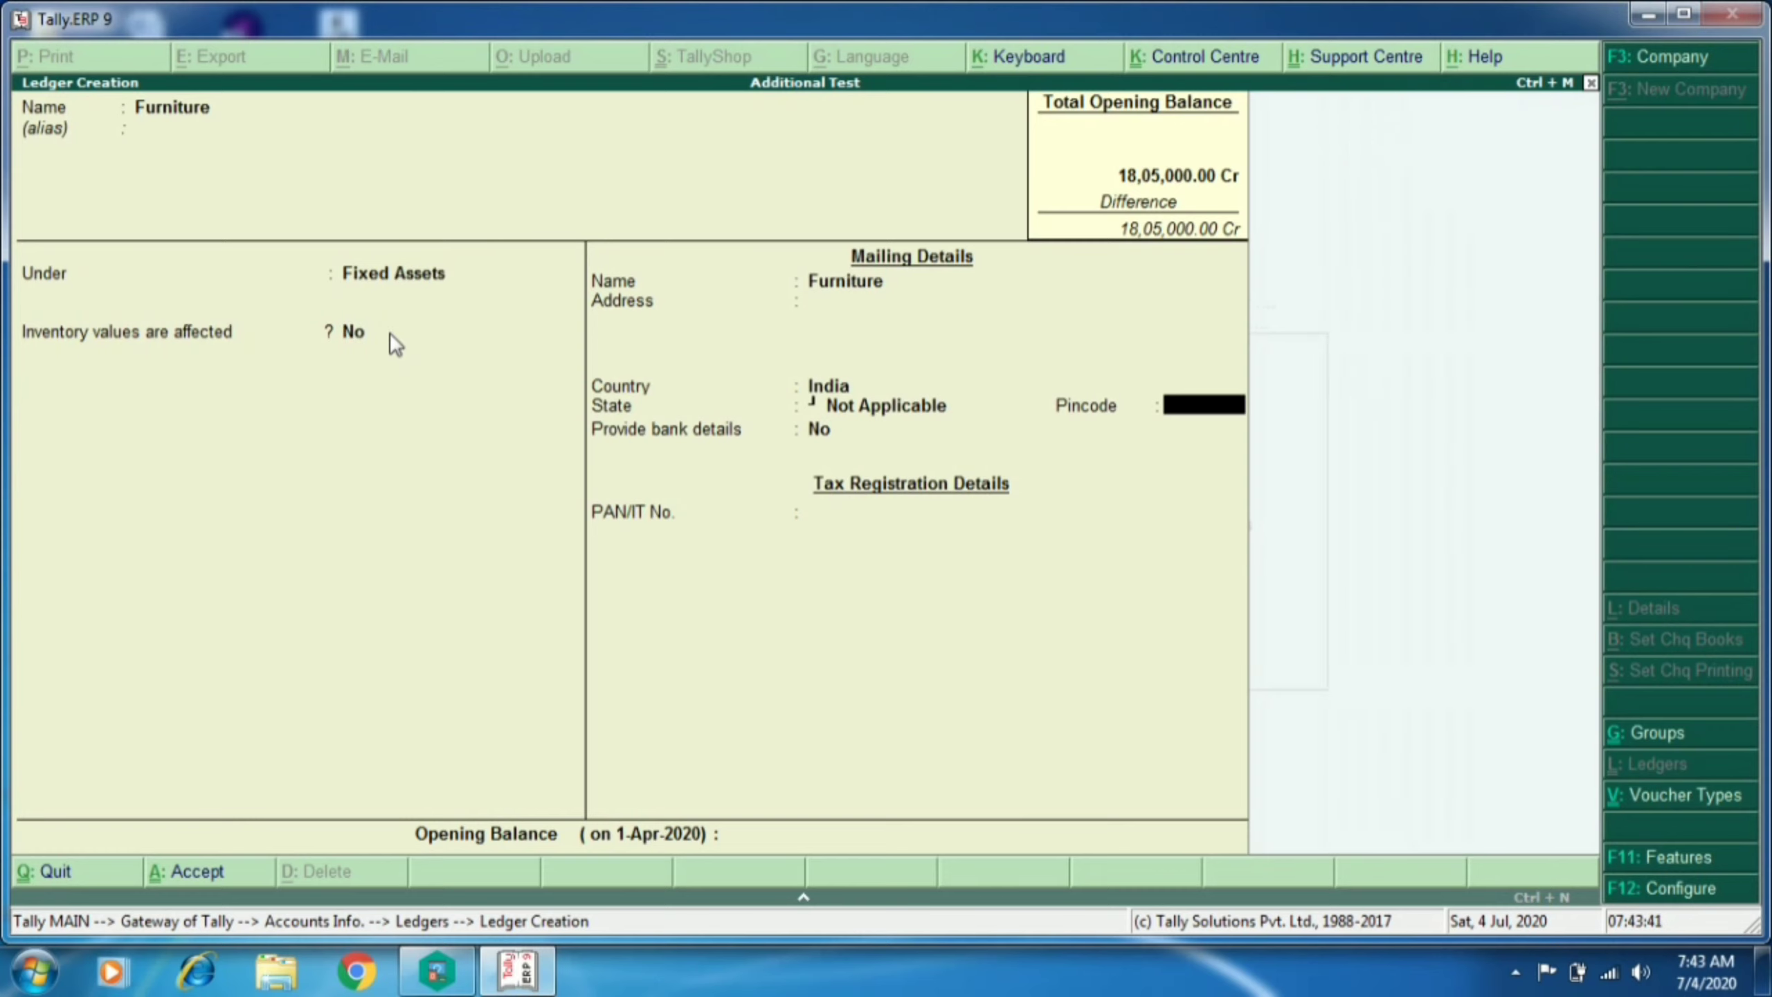
pyautogui.press('Return')
pyautogui.press('Return')
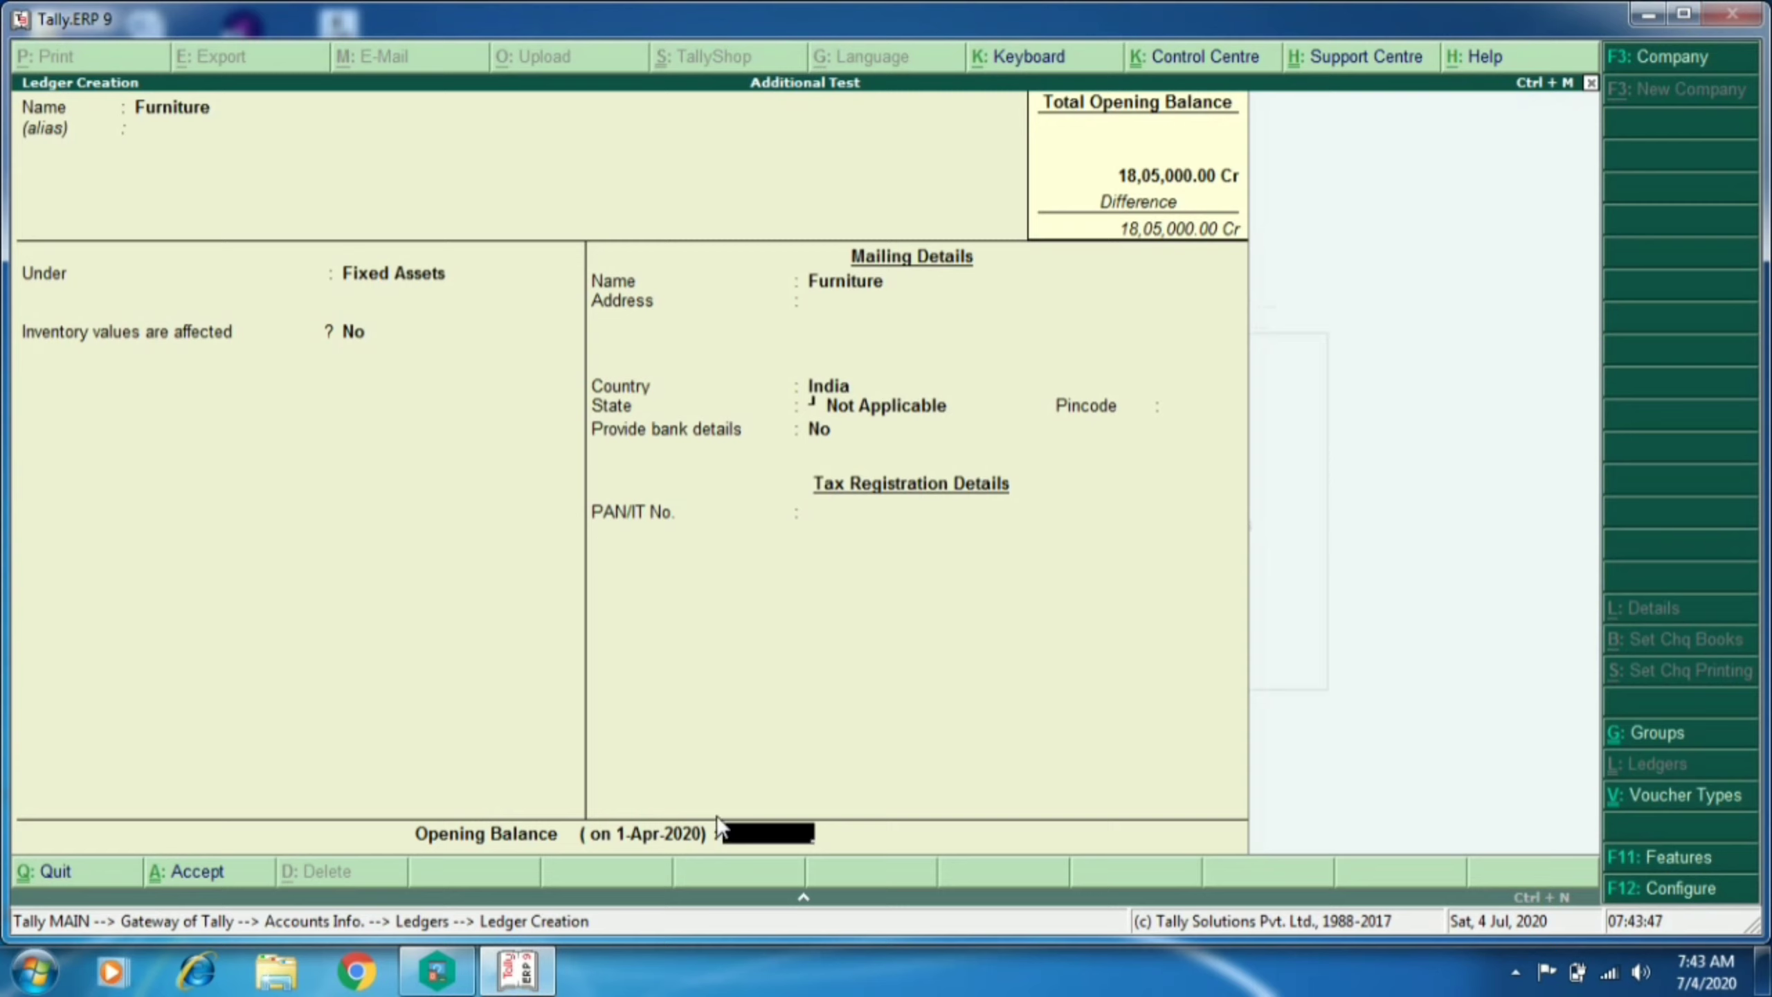
pyautogui.write('2,00,000.00 Dr')
pyautogui.press('Return')
pyautogui.press('Return')
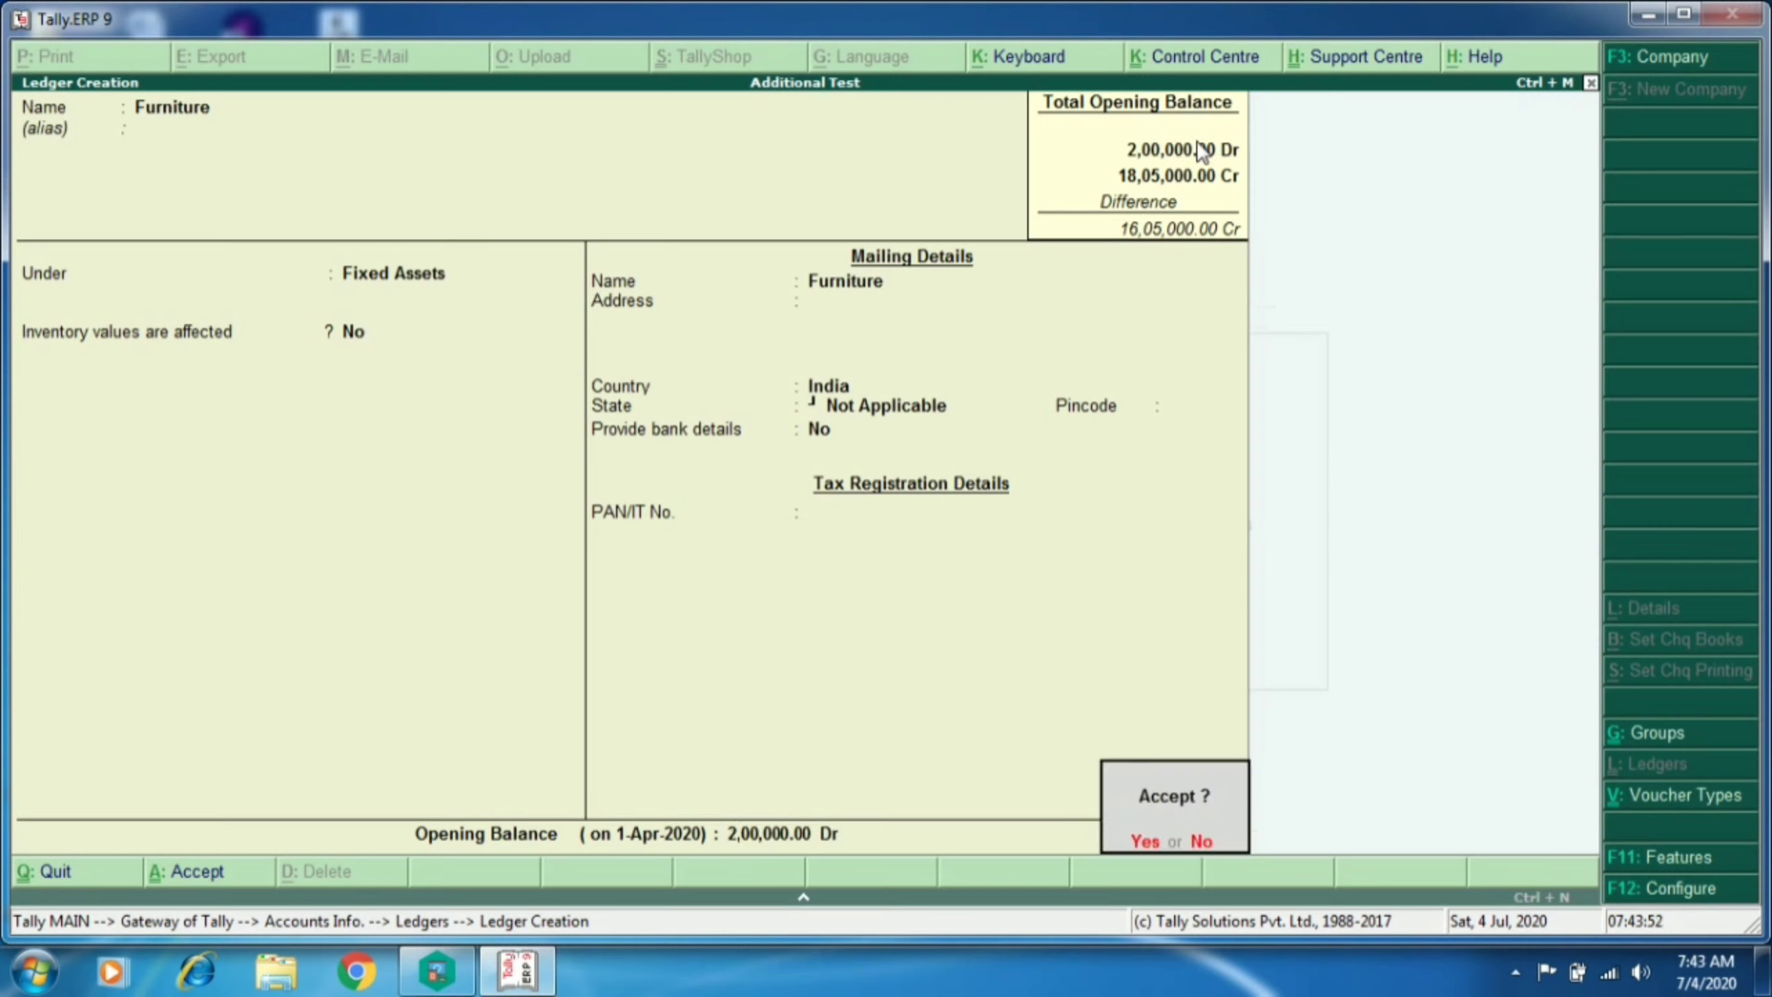
pyautogui.press('Return')
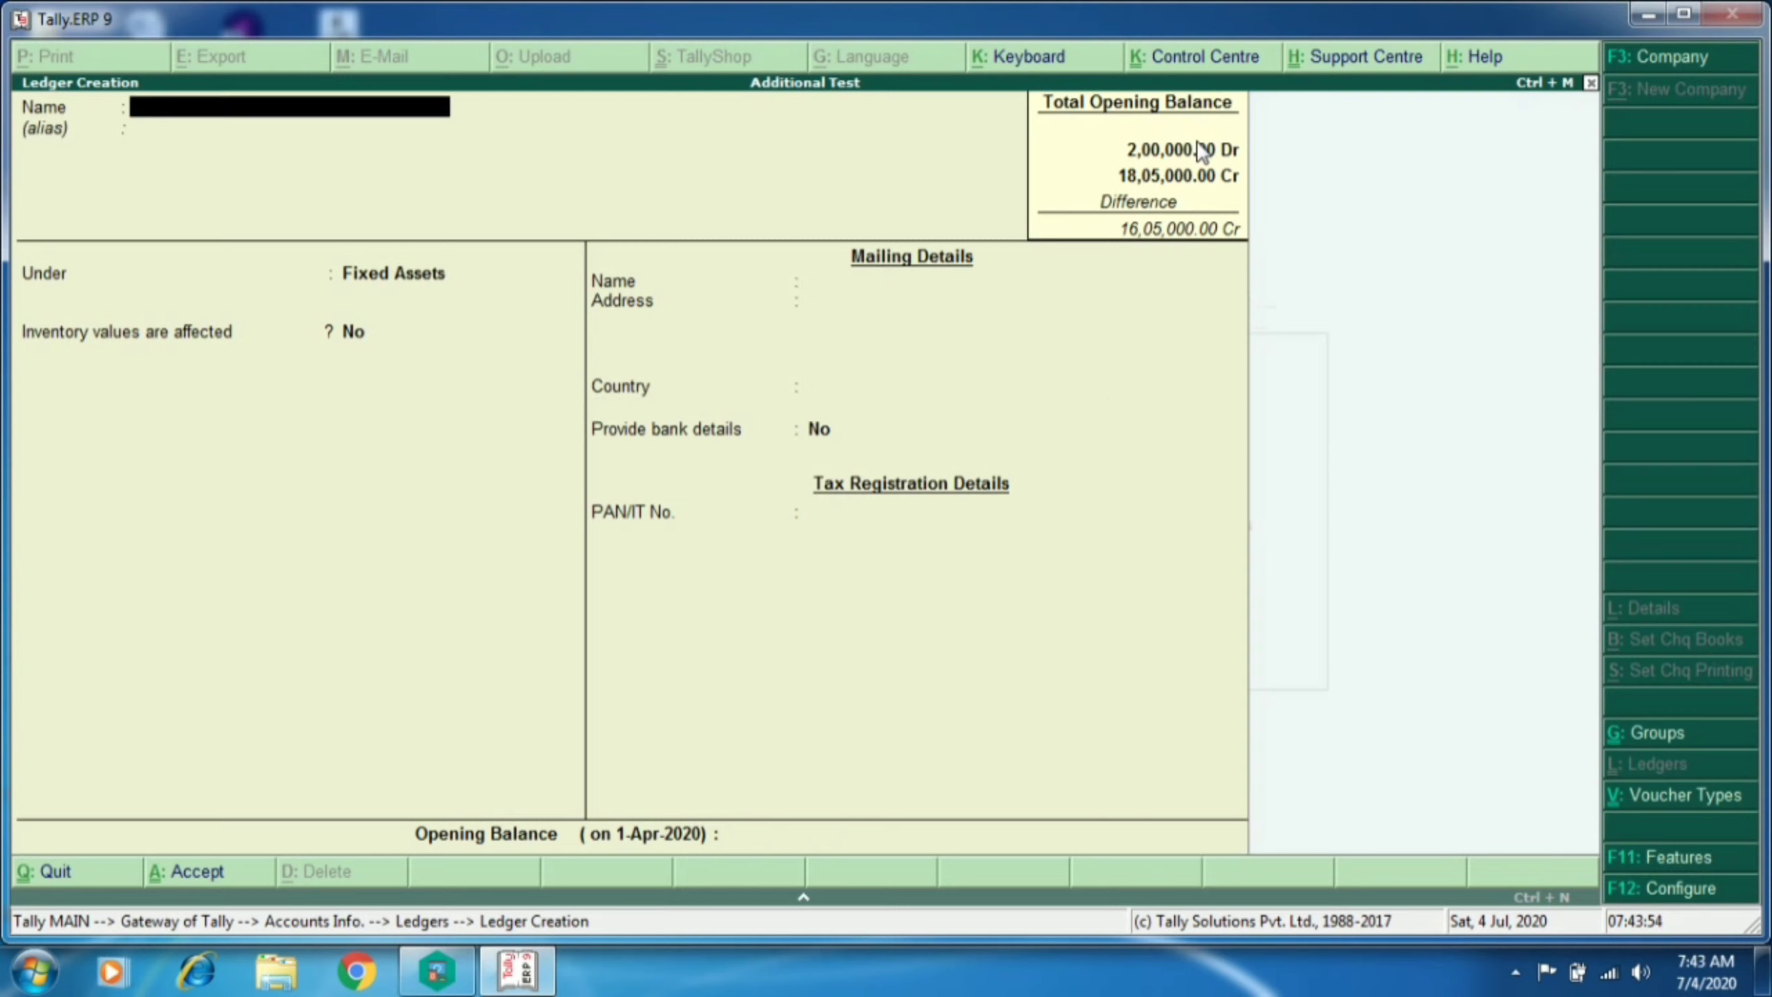
# Step: Begin a ledger named Plant & Machinary, keeping it under the Fixed Assets group
pyautogui.write('Plant & Machi')
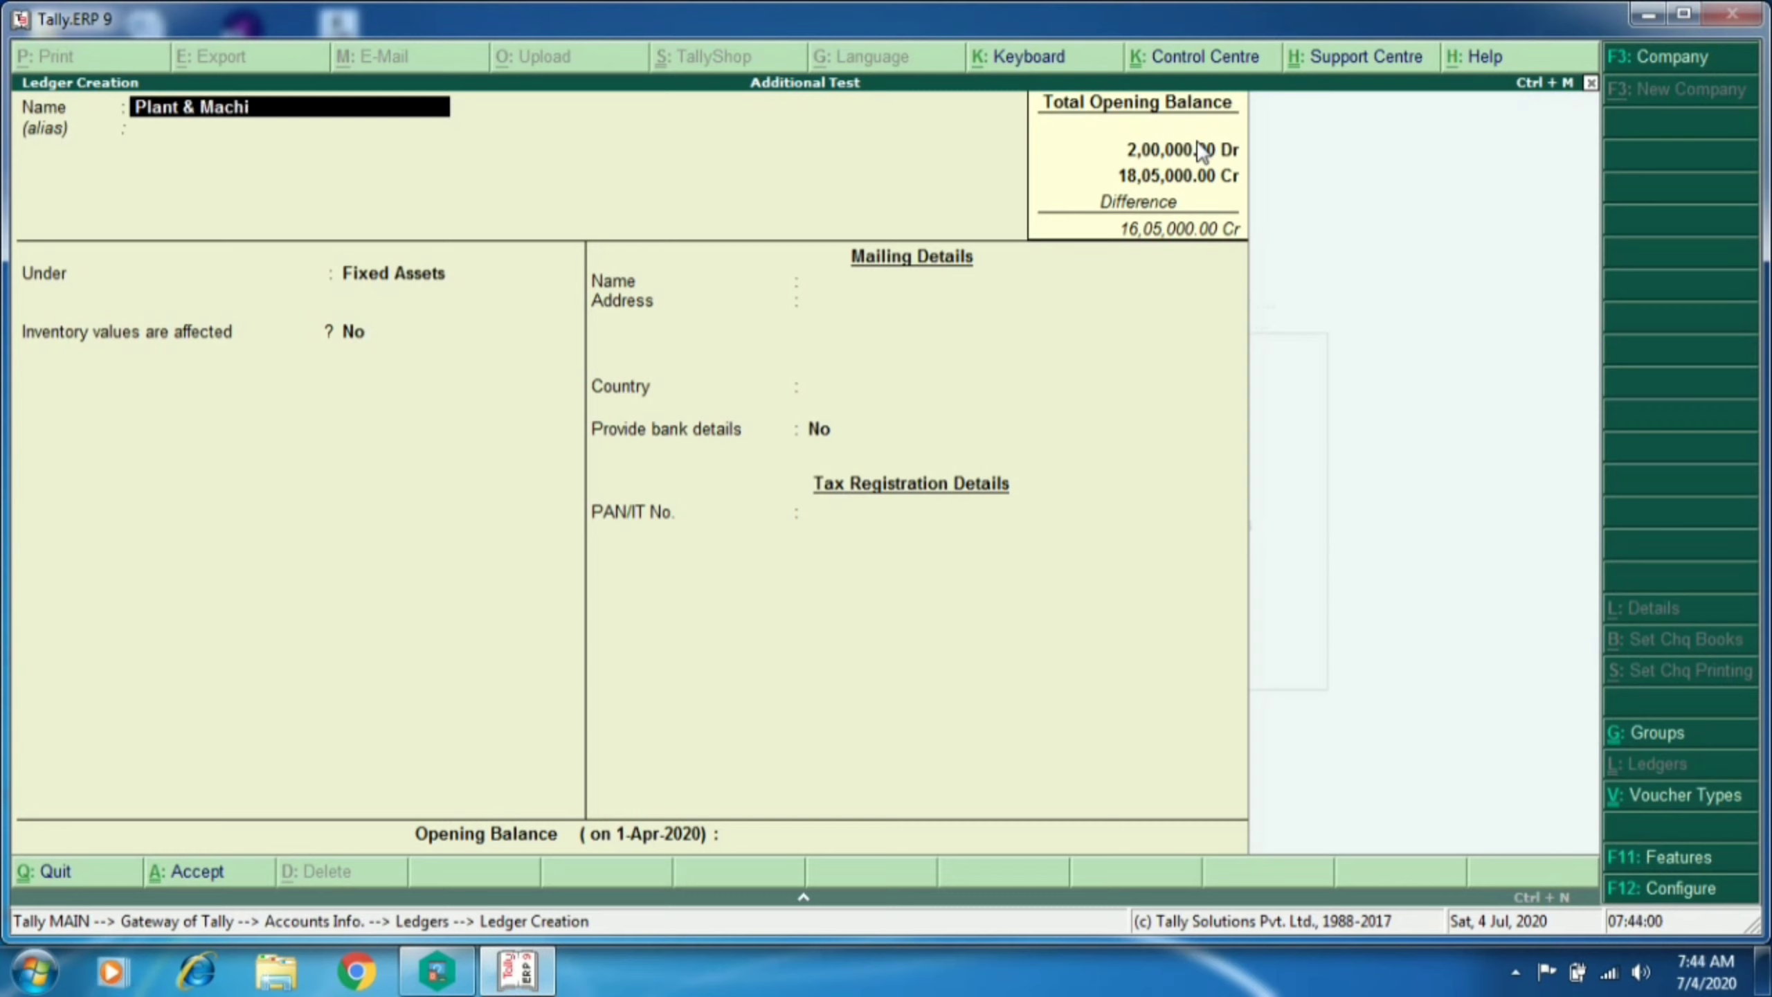
pyautogui.write('nary')
pyautogui.press('Return')
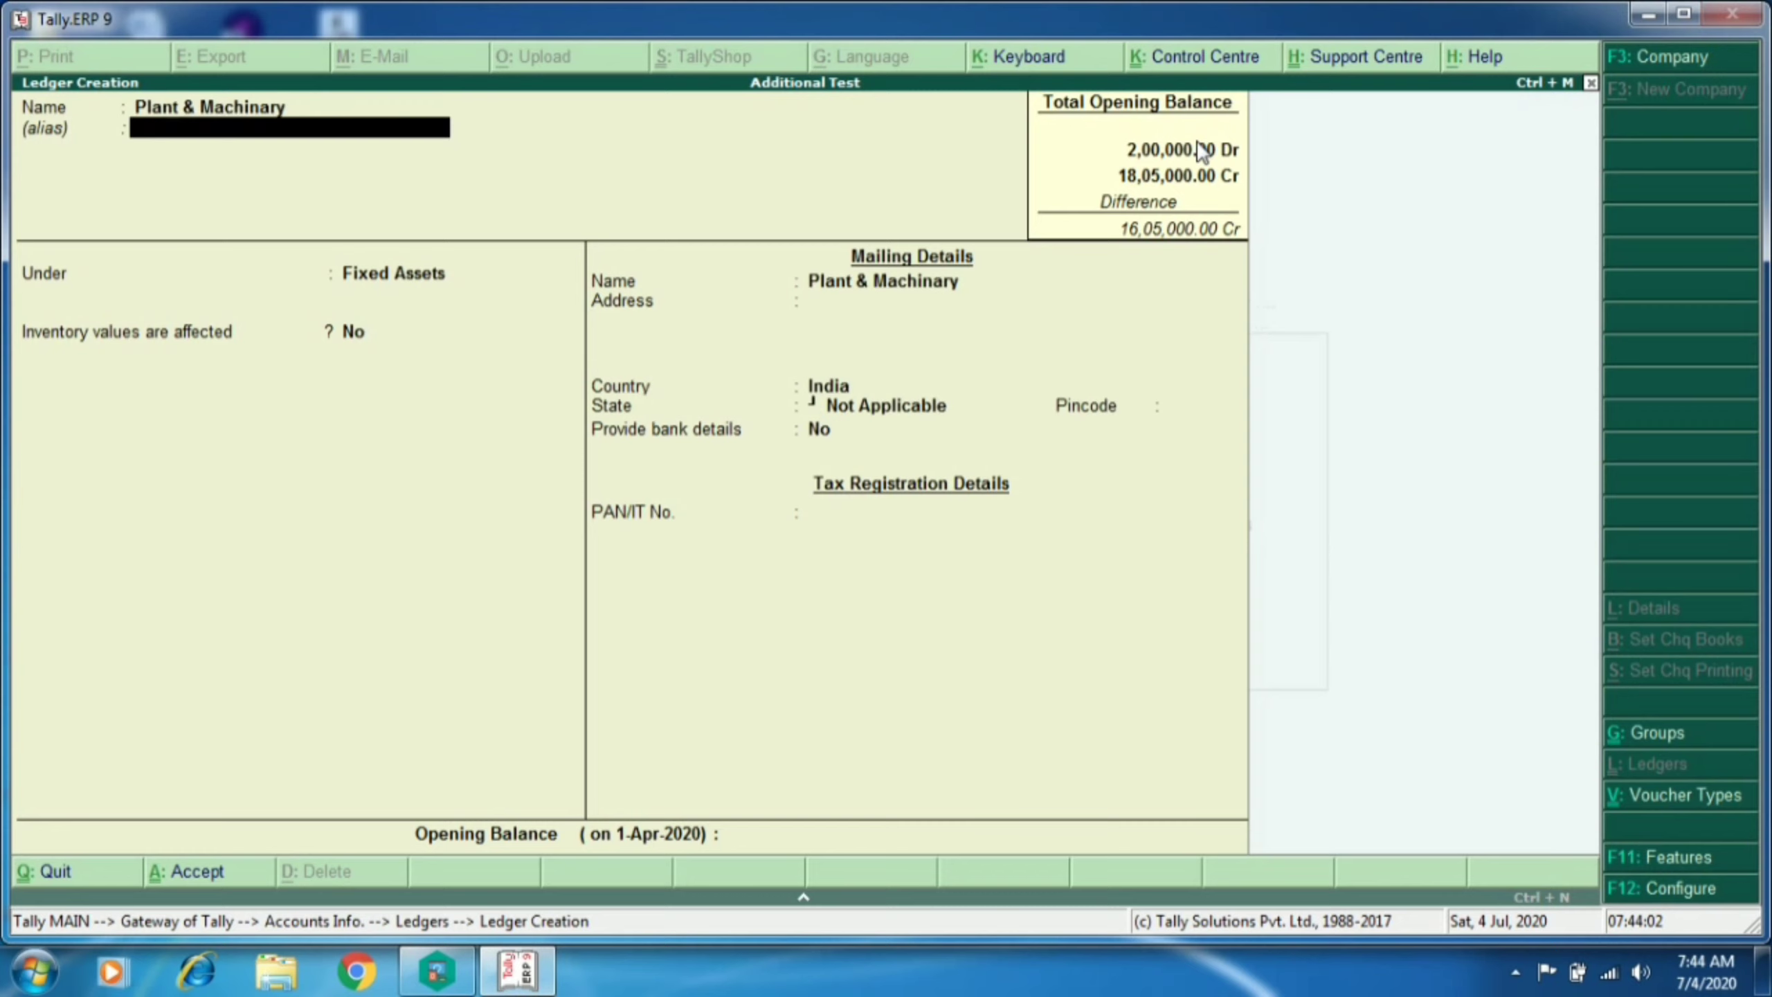
pyautogui.press('Return')
pyautogui.press('Return')
# Step: Enter an opening balance of 3,00,000 Dr for the Plant & Machinary ledger and save it with default mailing details
pyautogui.press('Return')
pyautogui.press('Return')
pyautogui.press('Return')
pyautogui.press('Return')
pyautogui.press('Return')
pyautogui.press('Return')
pyautogui.press('Return')
pyautogui.press('Return')
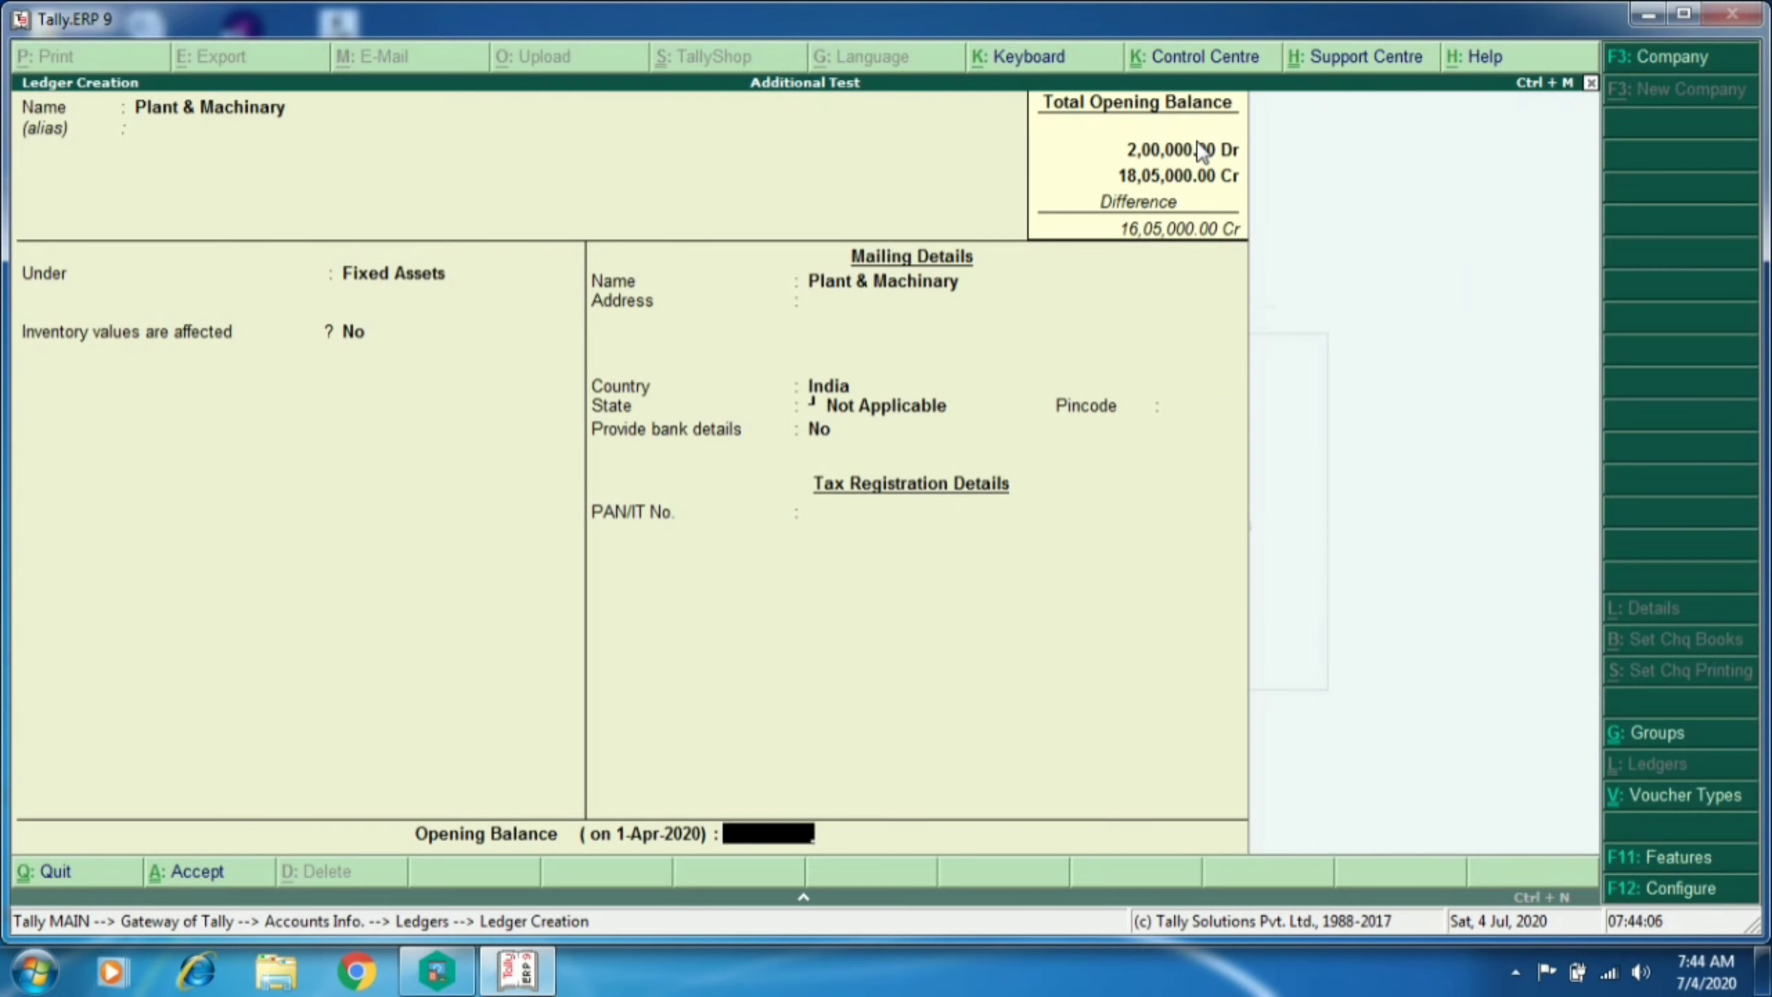
pyautogui.write('3,00,00')
pyautogui.write('0')
pyautogui.press('Return')
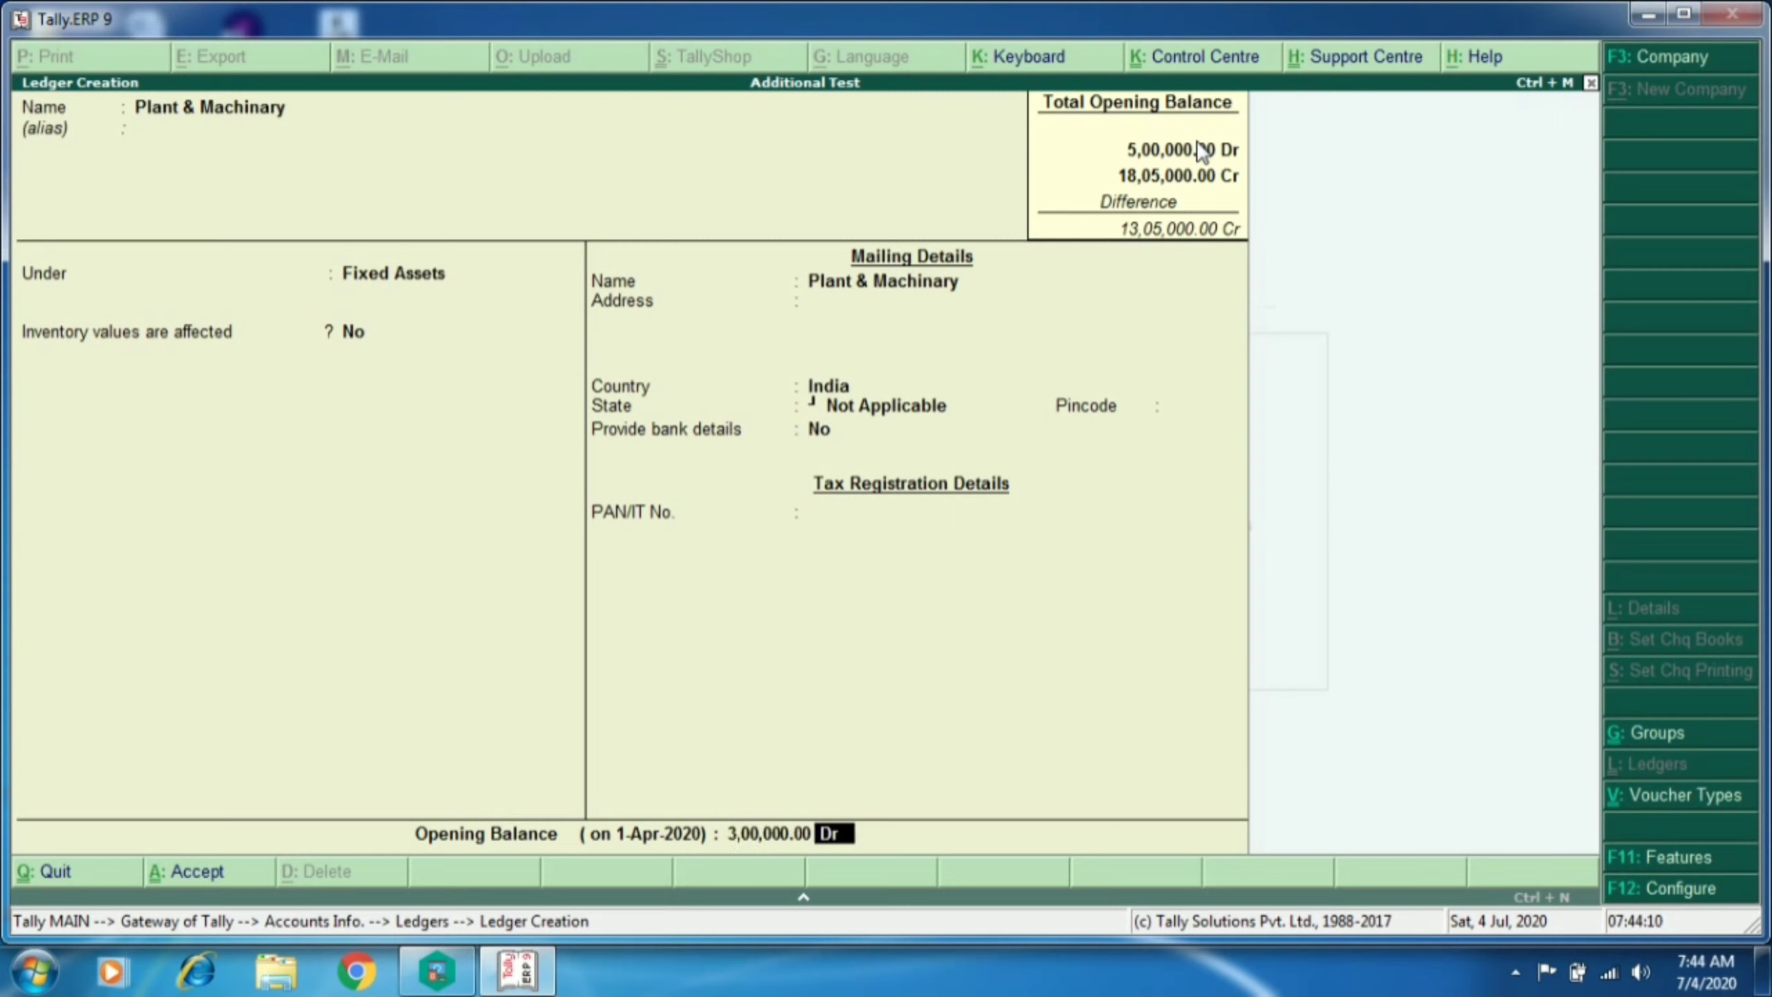
pyautogui.press('Return')
pyautogui.press('Return')
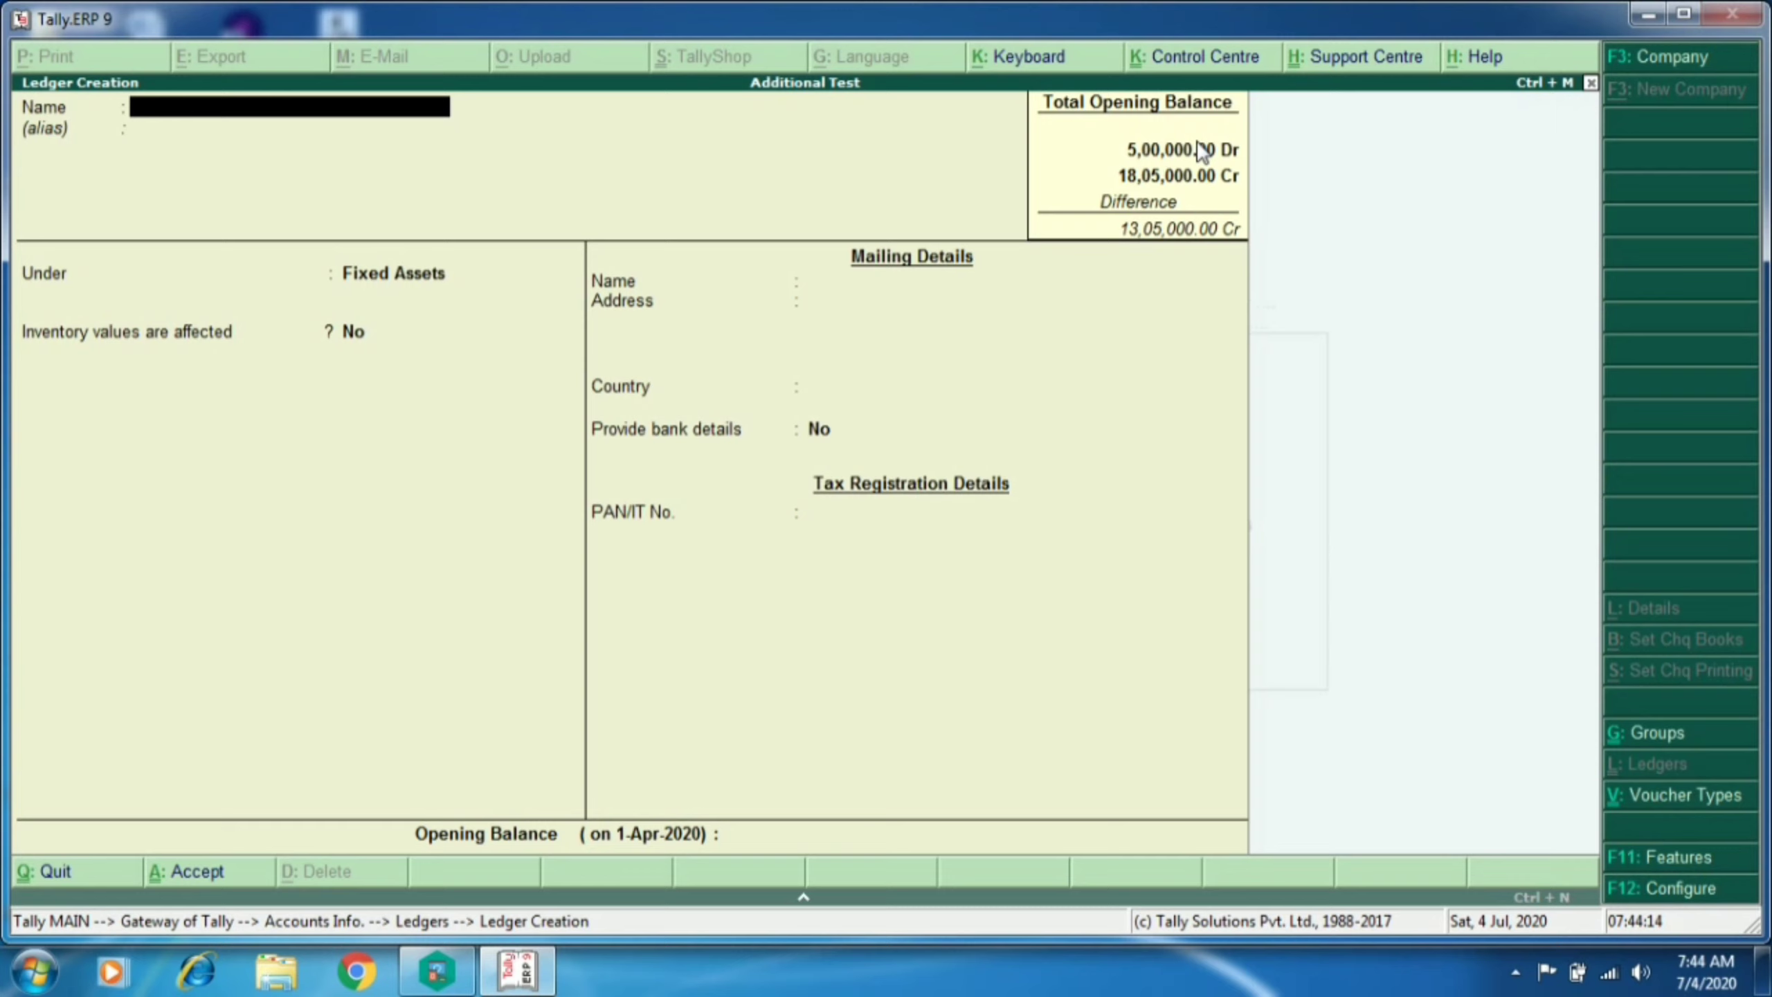
# Step: Begin a ledger named Computer Asset, keeping it under the Fixed Assets group
pyautogui.write('Computer Asset')
pyautogui.press('Return')
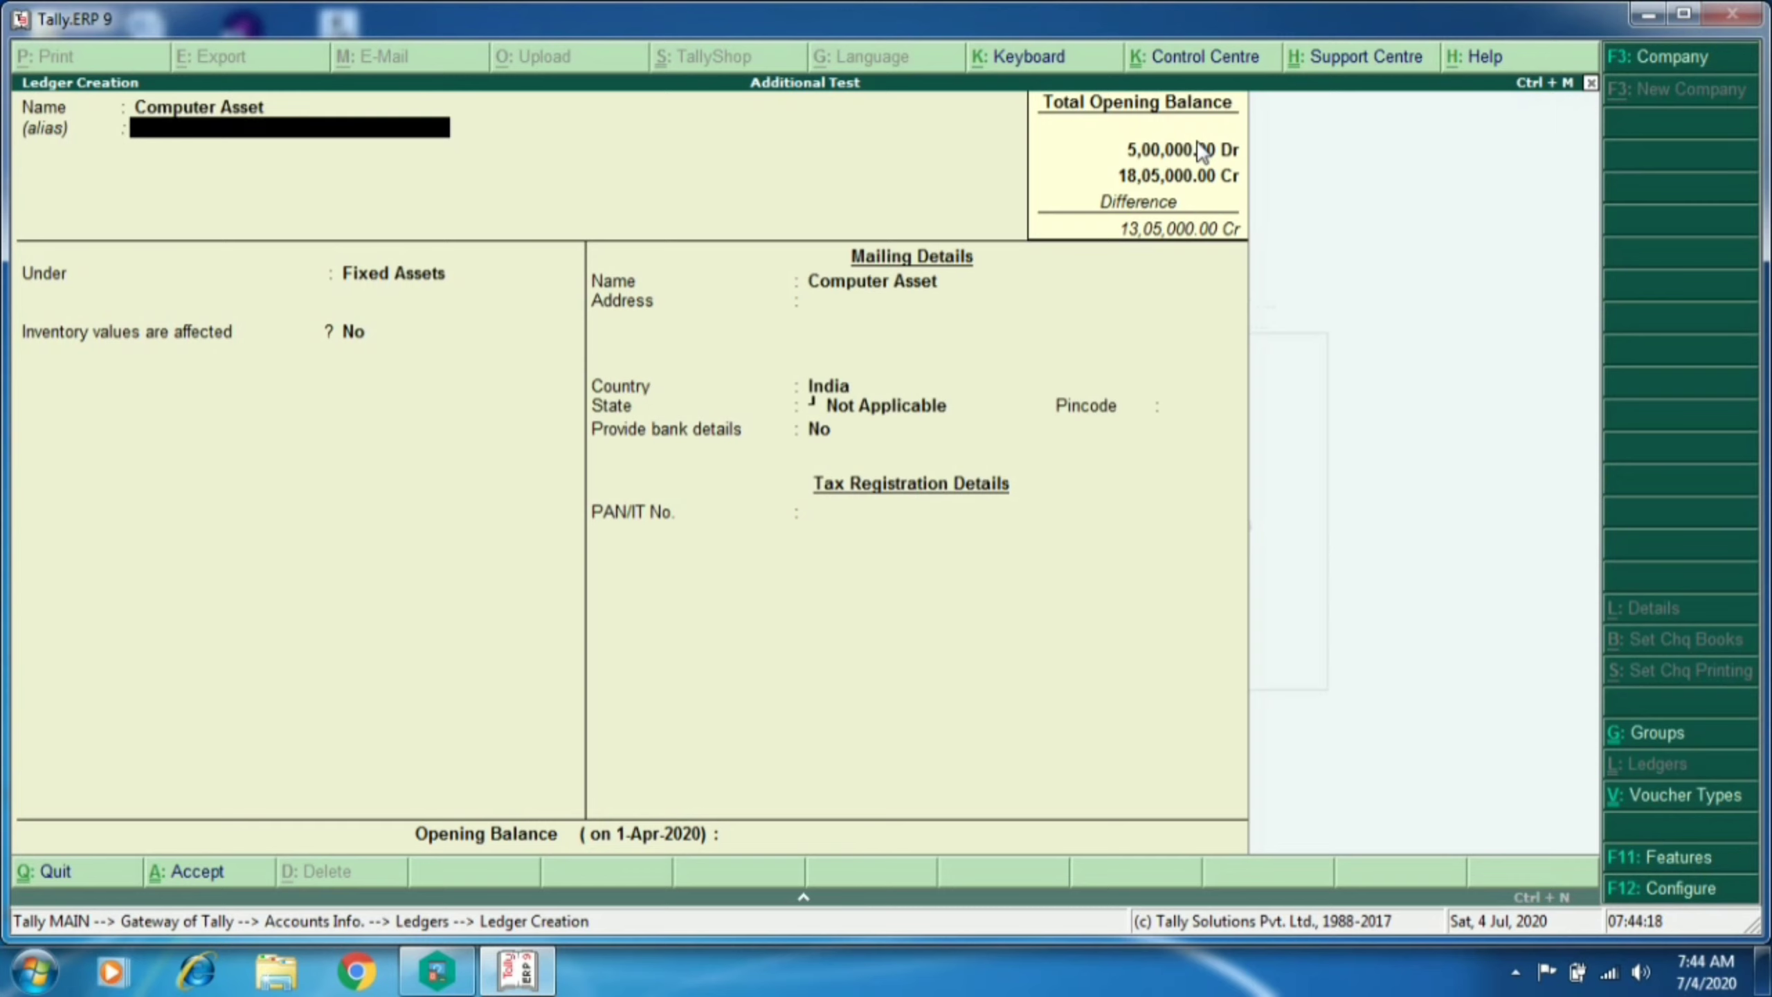
pyautogui.press('Return')
pyautogui.press('Return')
# Step: Enter an opening balance of 75,000 Dr for the Computer Asset ledger and save it with default mailing details
pyautogui.press('Return')
pyautogui.press('Return')
pyautogui.press('Return')
pyautogui.press('Return')
pyautogui.press('Return')
pyautogui.press('Return')
pyautogui.press('Return')
pyautogui.press('Return')
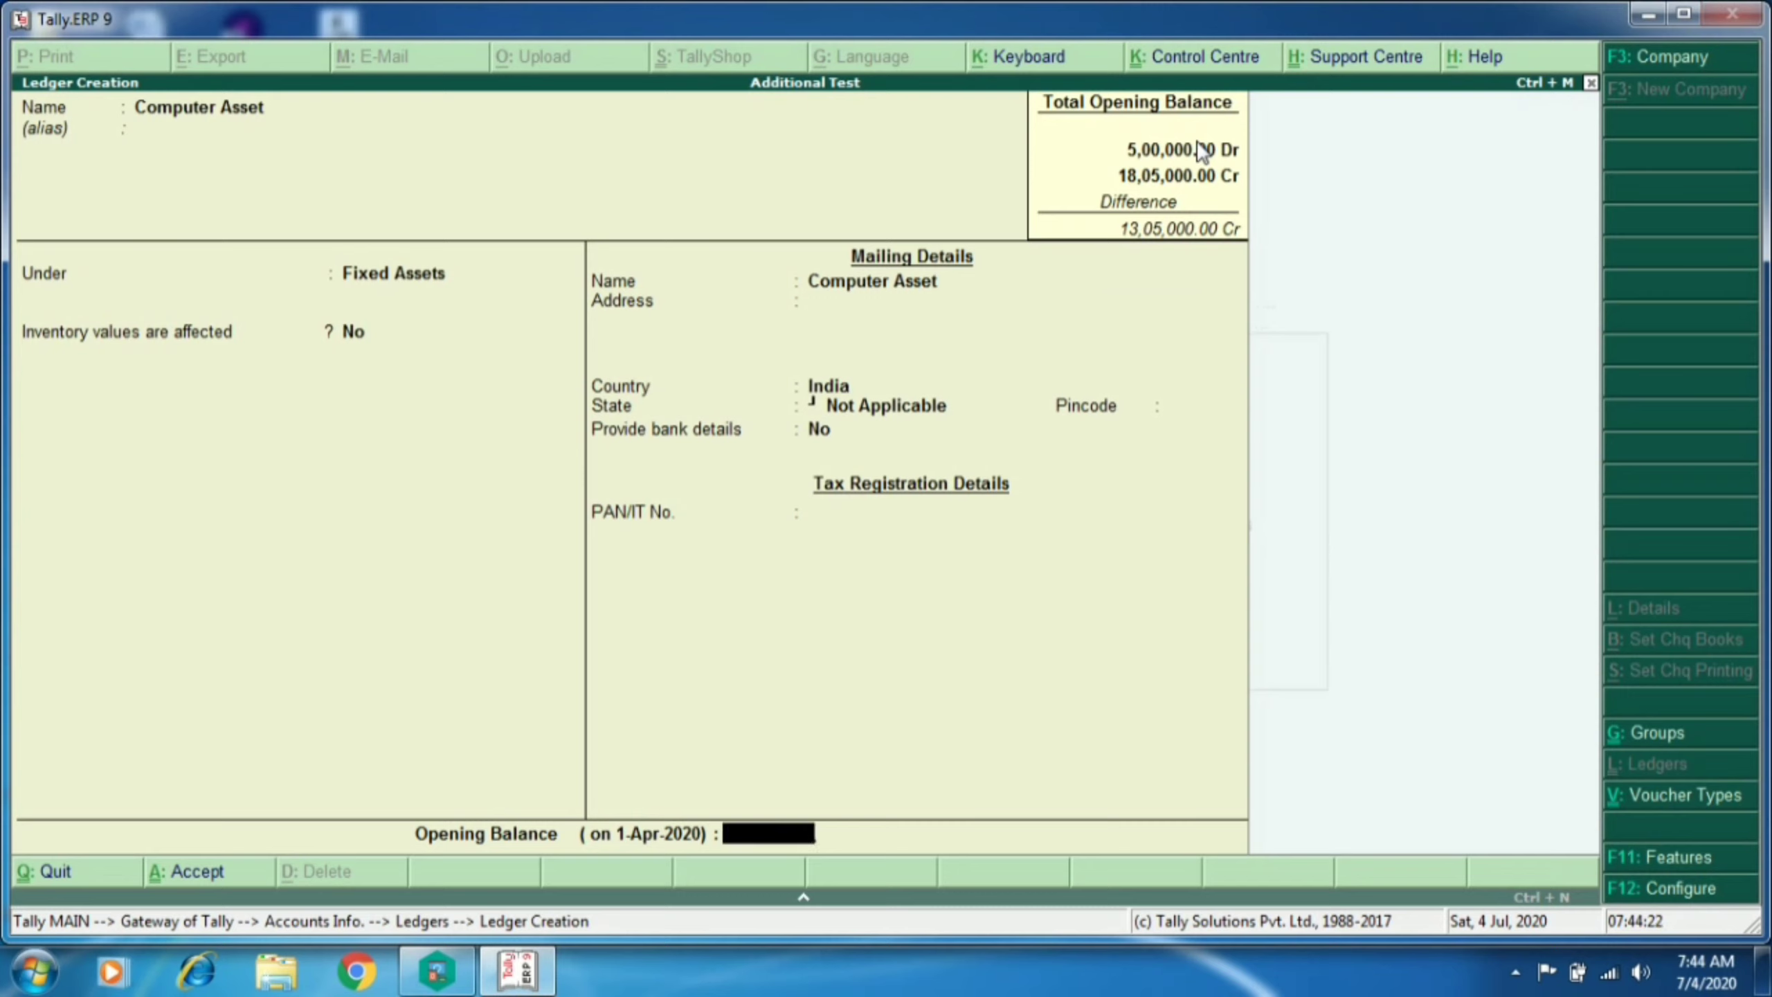
pyautogui.write('75000')
pyautogui.press('Return')
pyautogui.press('Return')
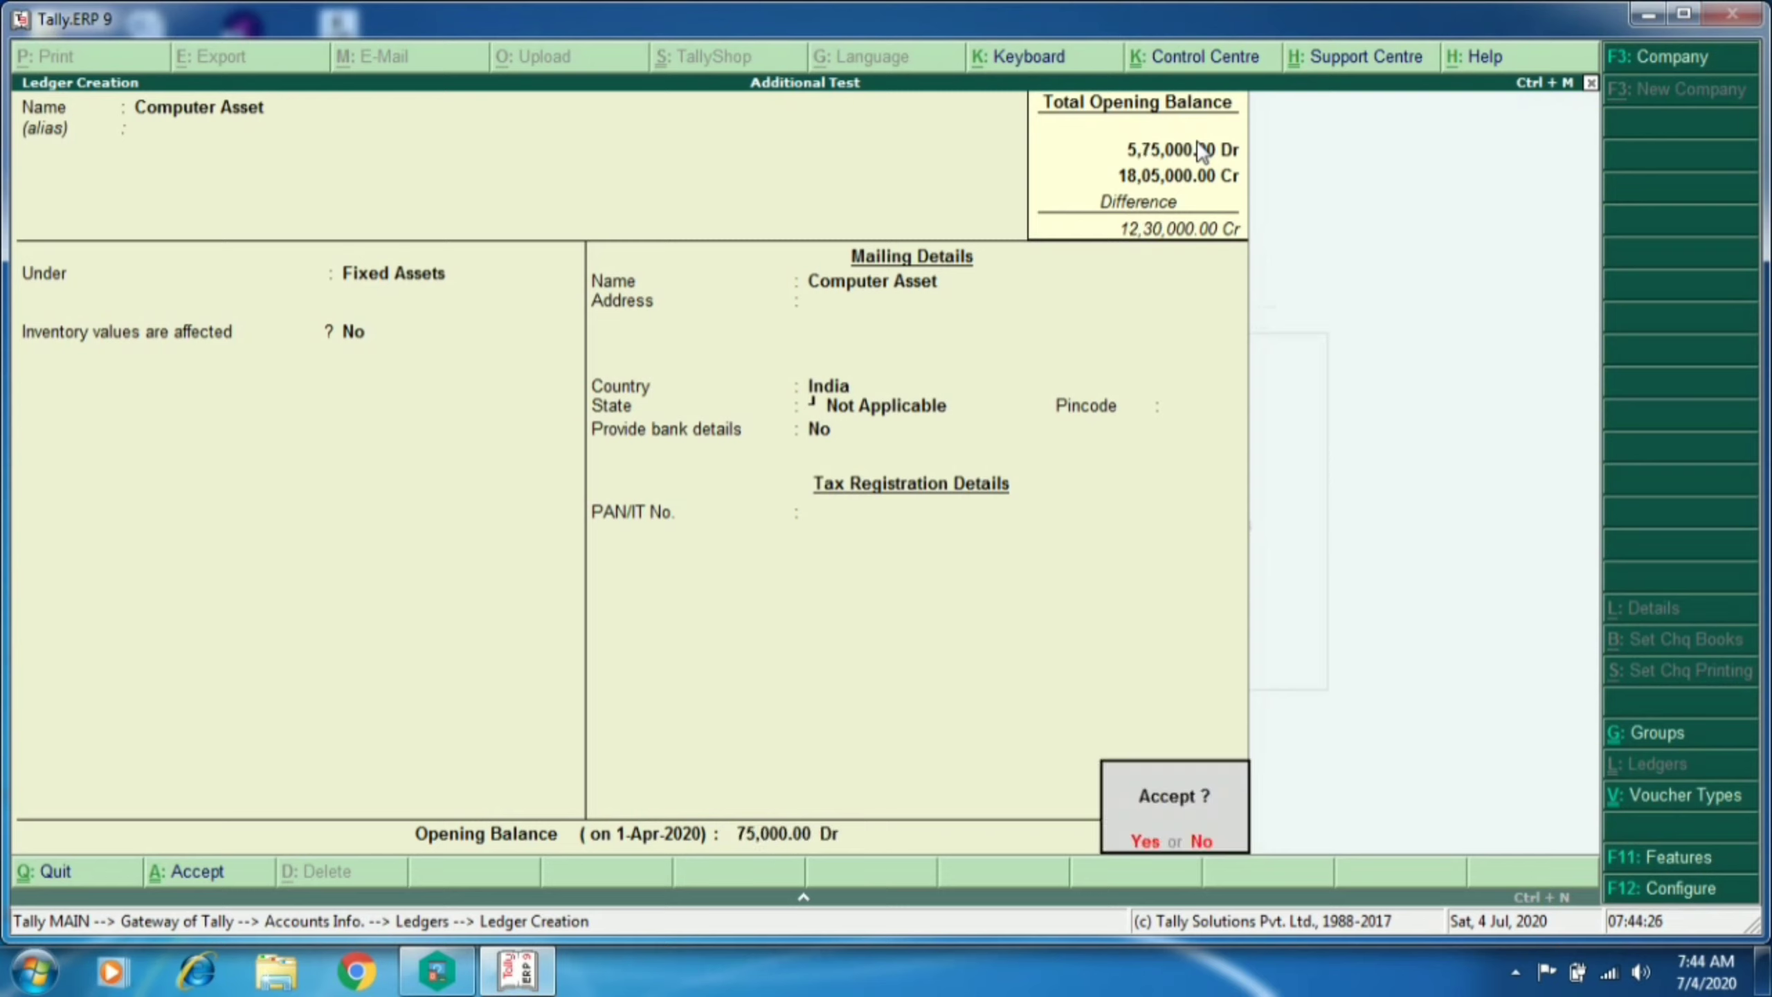
pyautogui.press('Return')
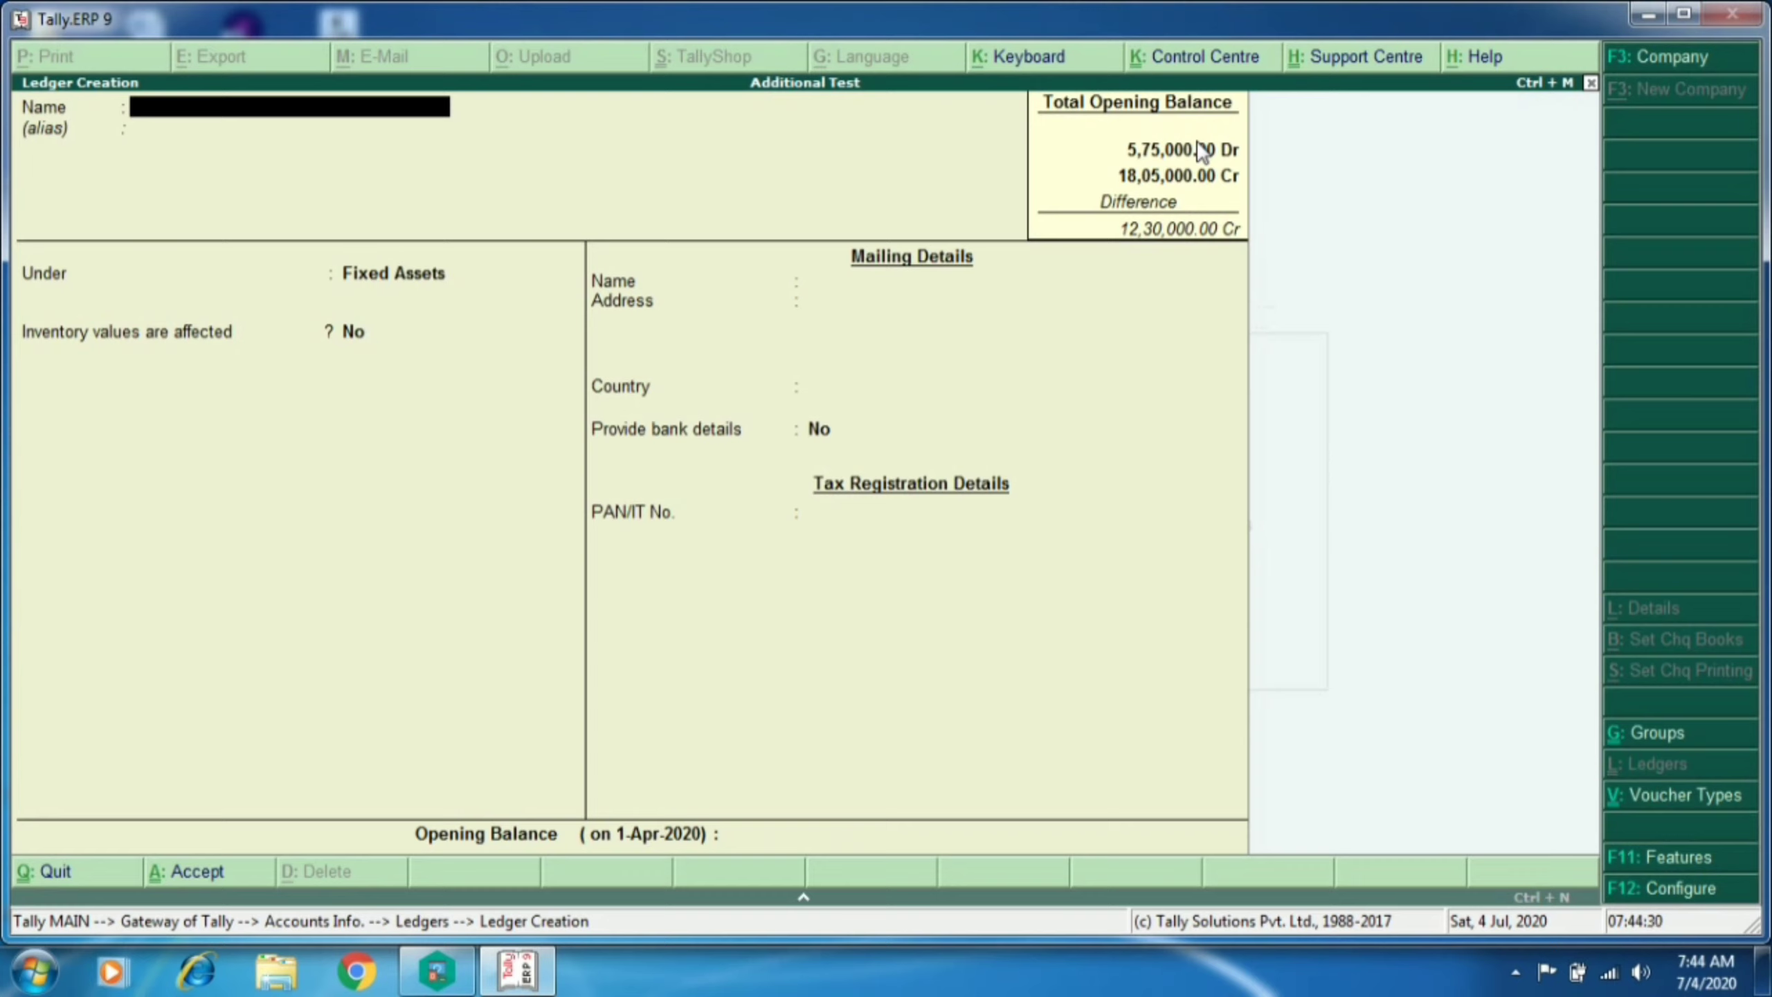
# Step: Begin a ledger named Bank of India under the Bank Accounts group
pyautogui.write('Bank of India')
pyautogui.press('Return')
pyautogui.press('Return')
pyautogui.write('Ba')
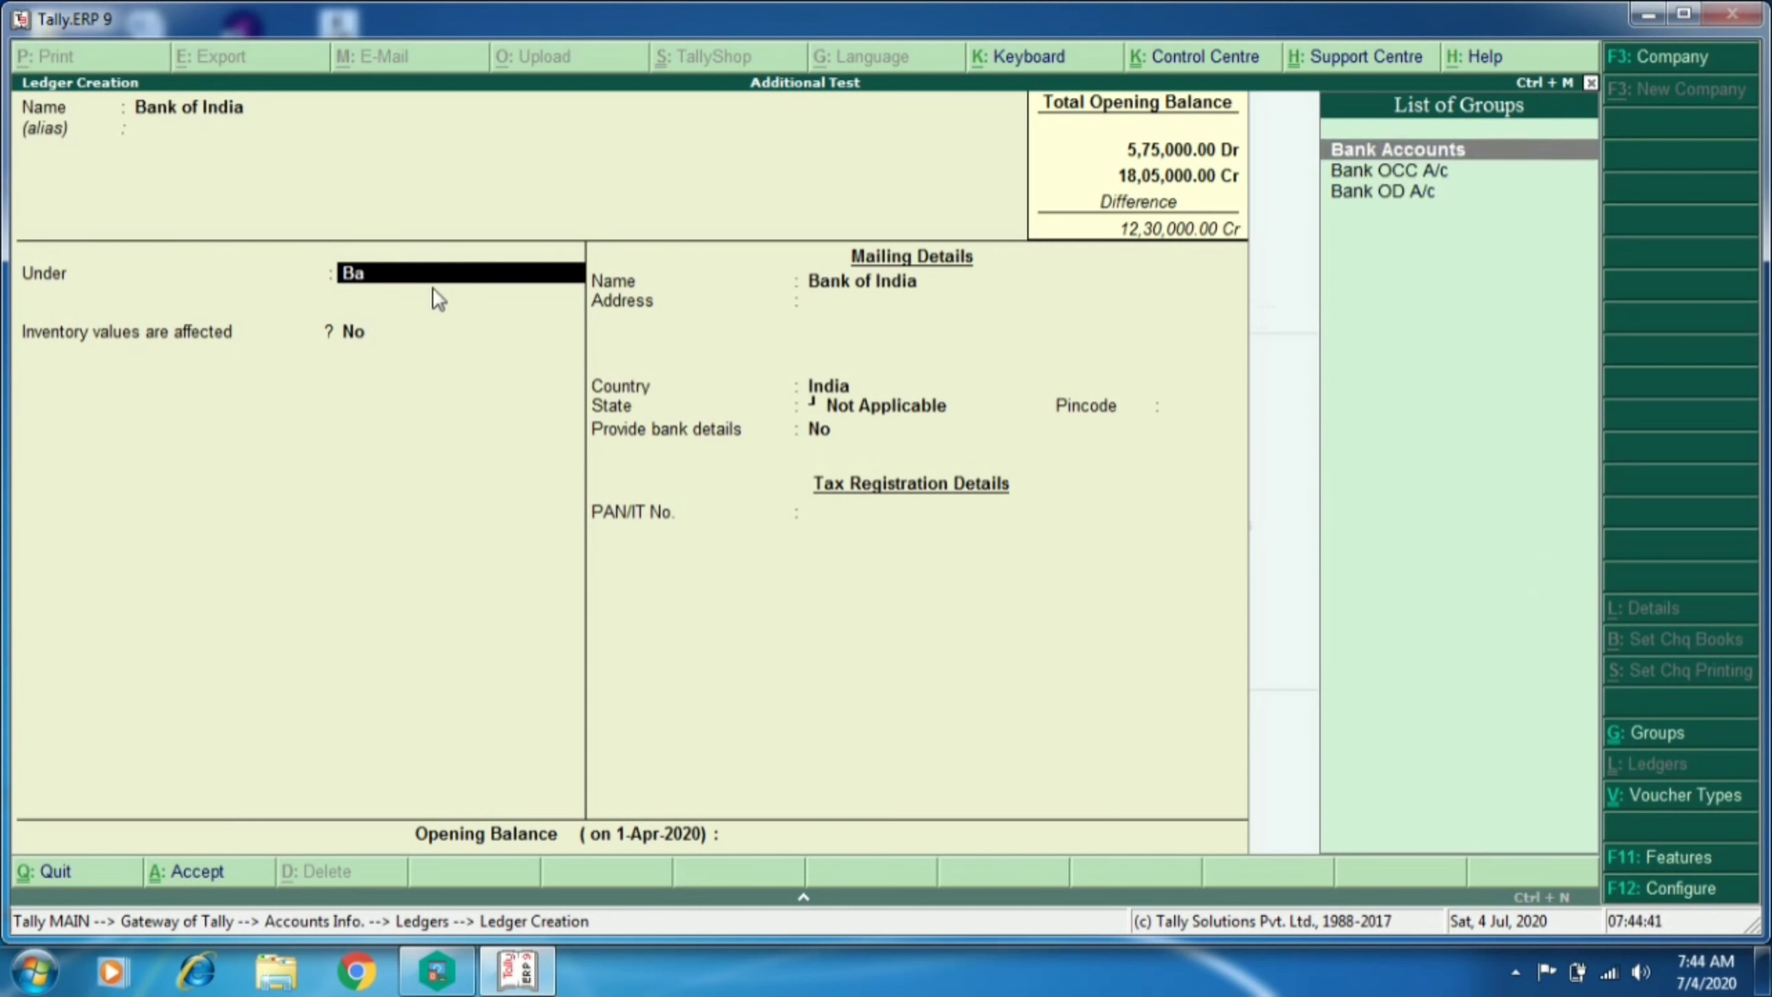
pyautogui.press('Return')
# Step: Keep the default bank account details, cheque configuration and mailing details for the Bank of India ledger
pyautogui.press('Return')
pyautogui.press('Return')
pyautogui.press('Return')
pyautogui.press('Return')
pyautogui.press('Return')
pyautogui.press('Return')
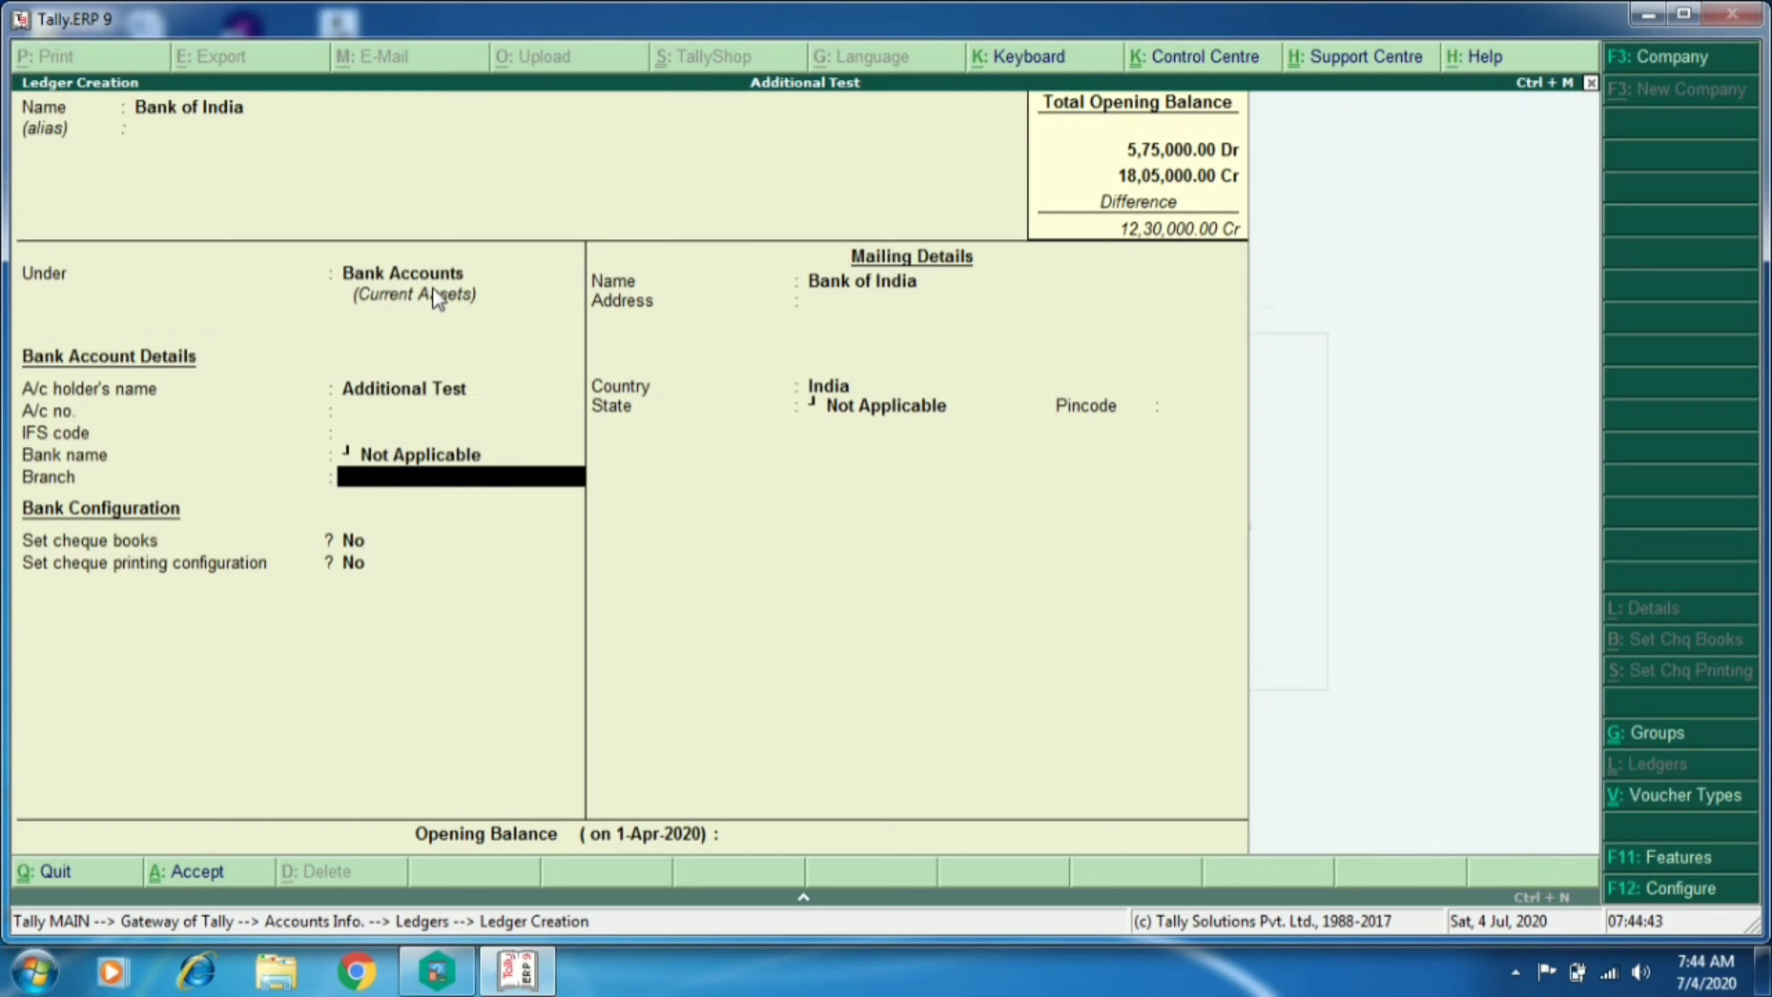
pyautogui.press('Return')
pyautogui.press('Return')
pyautogui.press('Return')
pyautogui.press('Return')
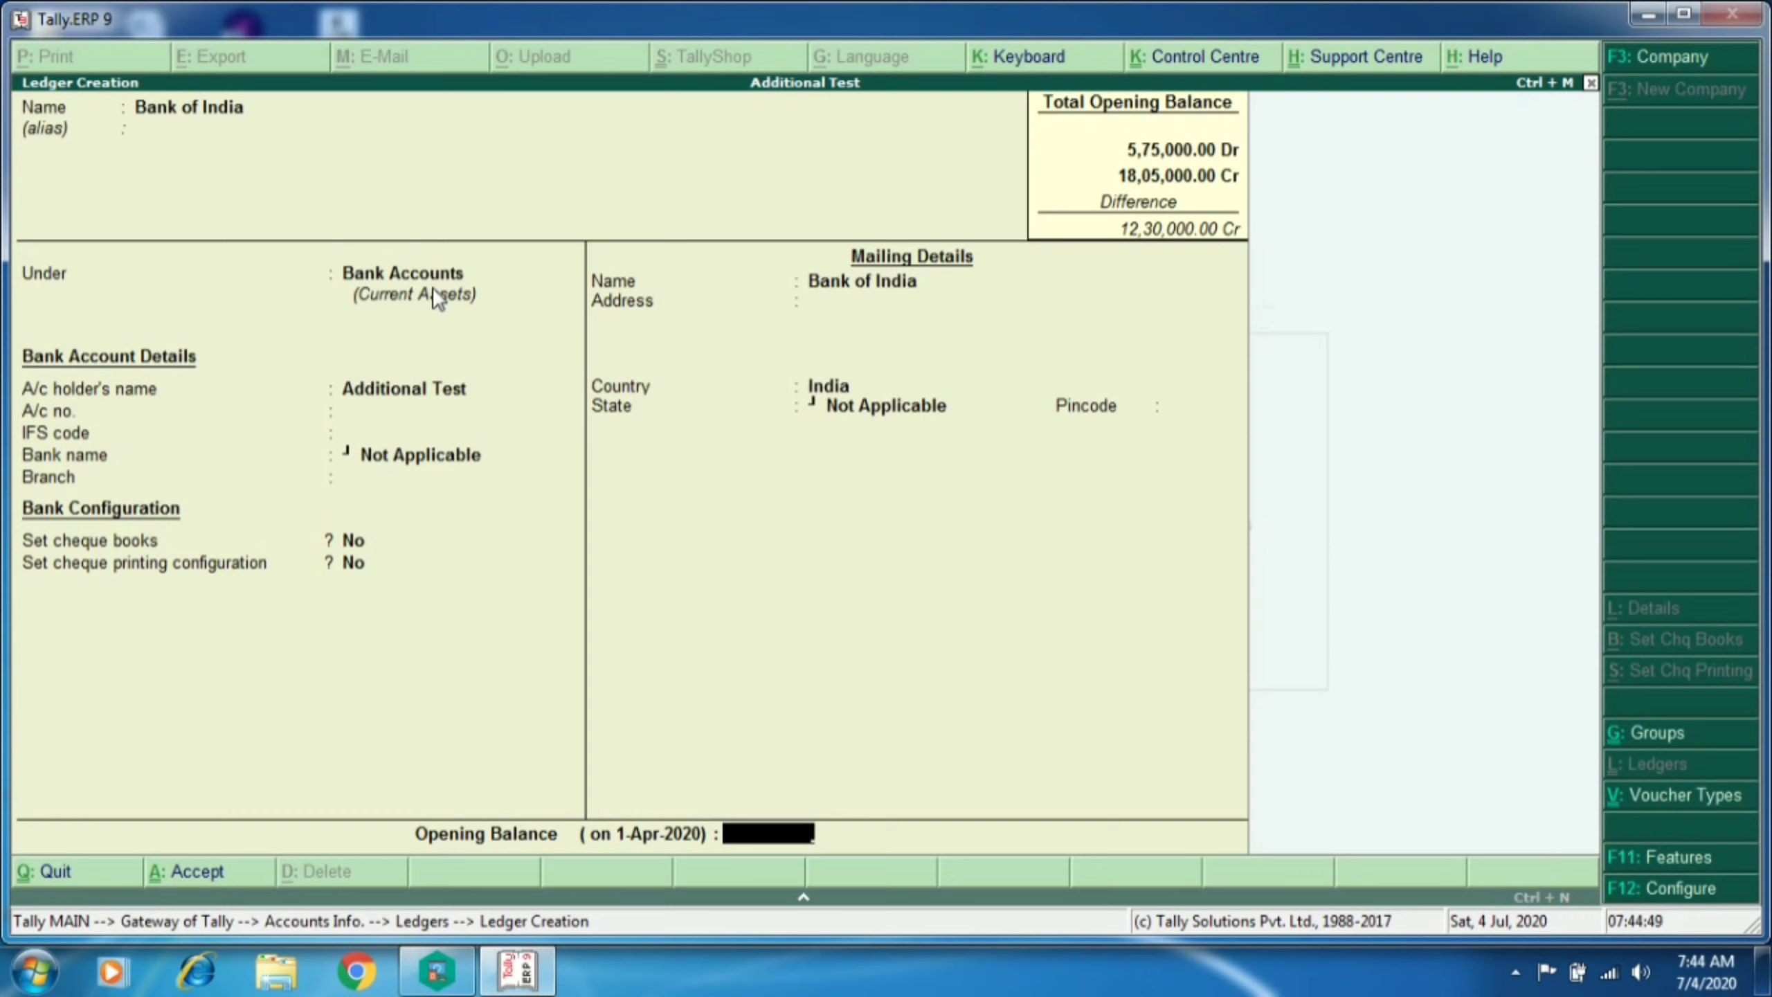
# Step: Set Bank of India's opening balance to 1,00,000 Dr and save the ledger
pyautogui.write('1,00,000')
pyautogui.press('Return')
pyautogui.press('Return')
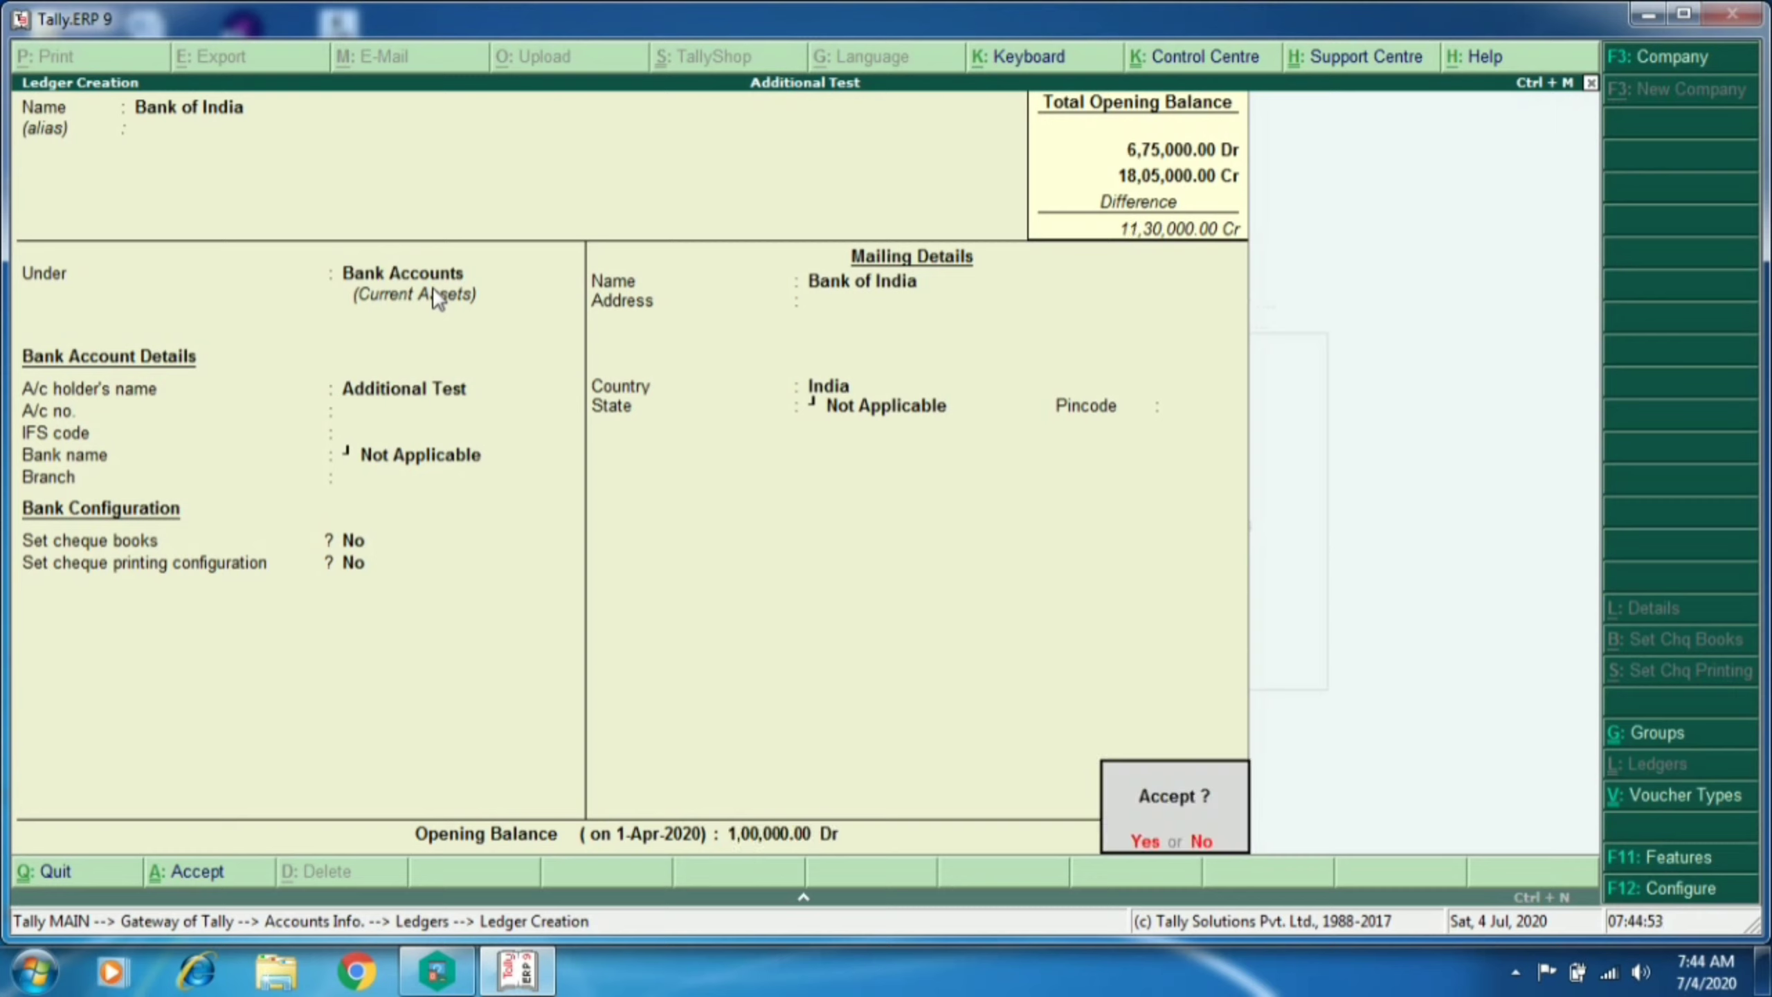
pyautogui.press('Return')
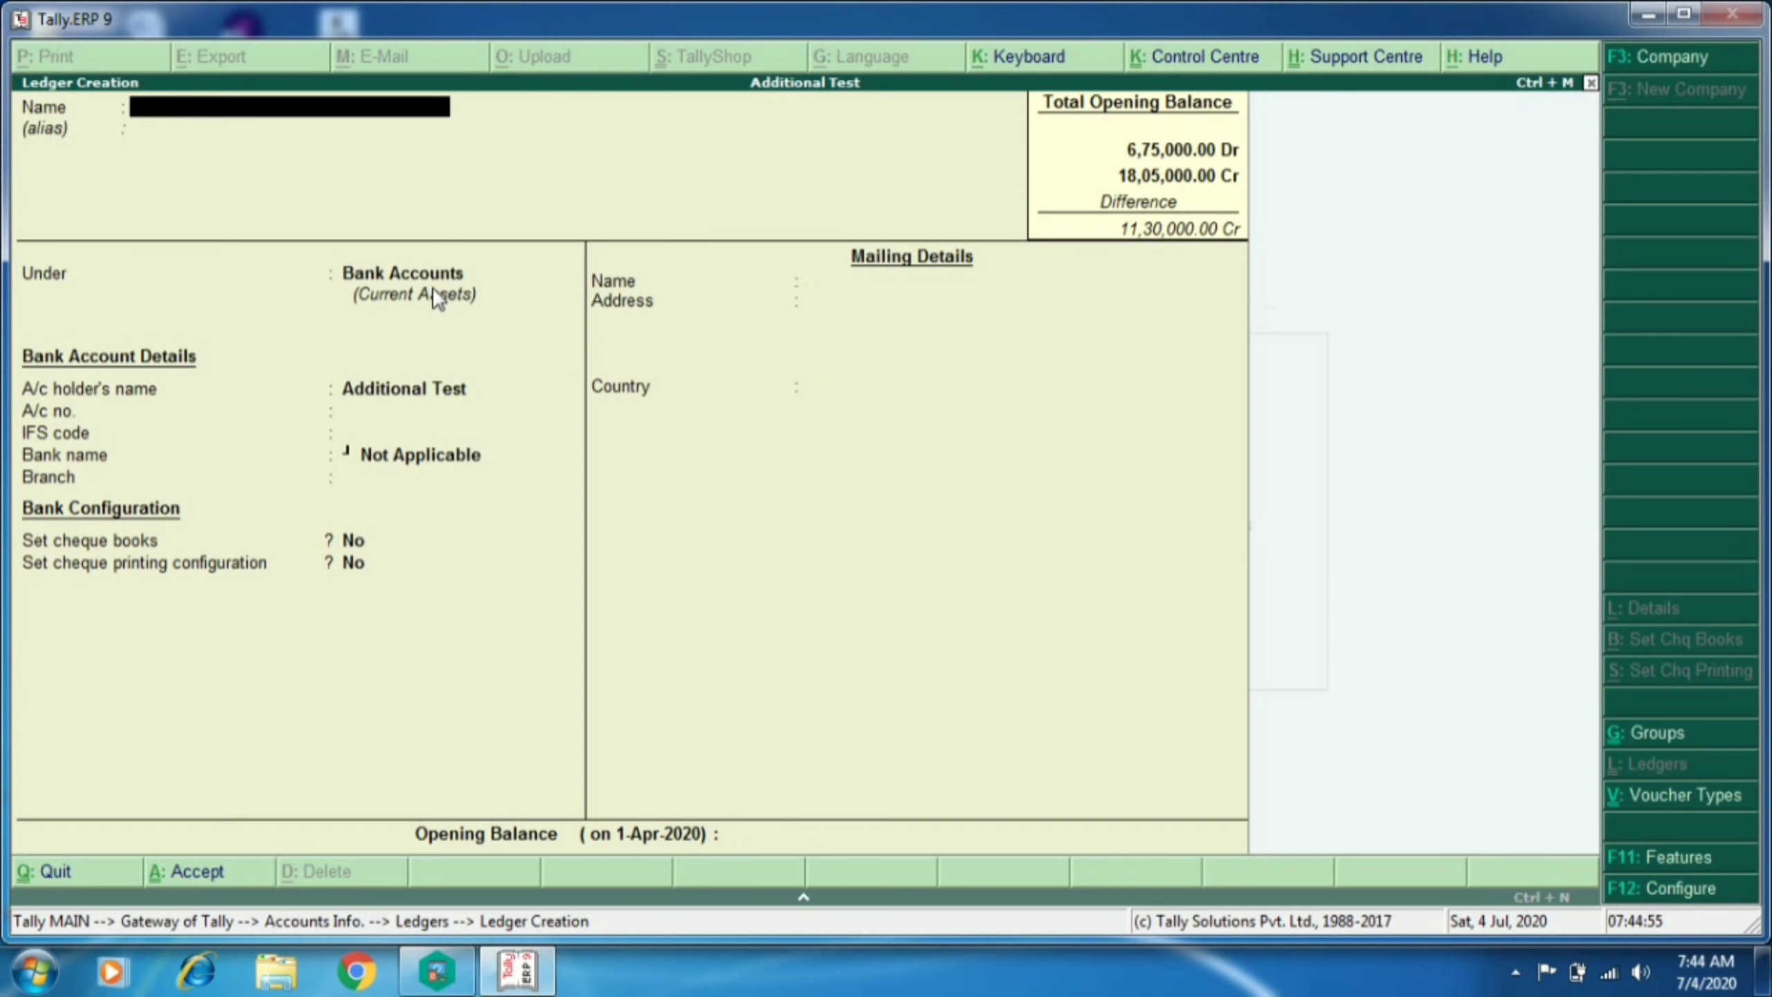
# Step: Begin a ledger named Trade Mark under the Fixed Assets group
pyautogui.write('Trade mark')
pyautogui.press('Return')
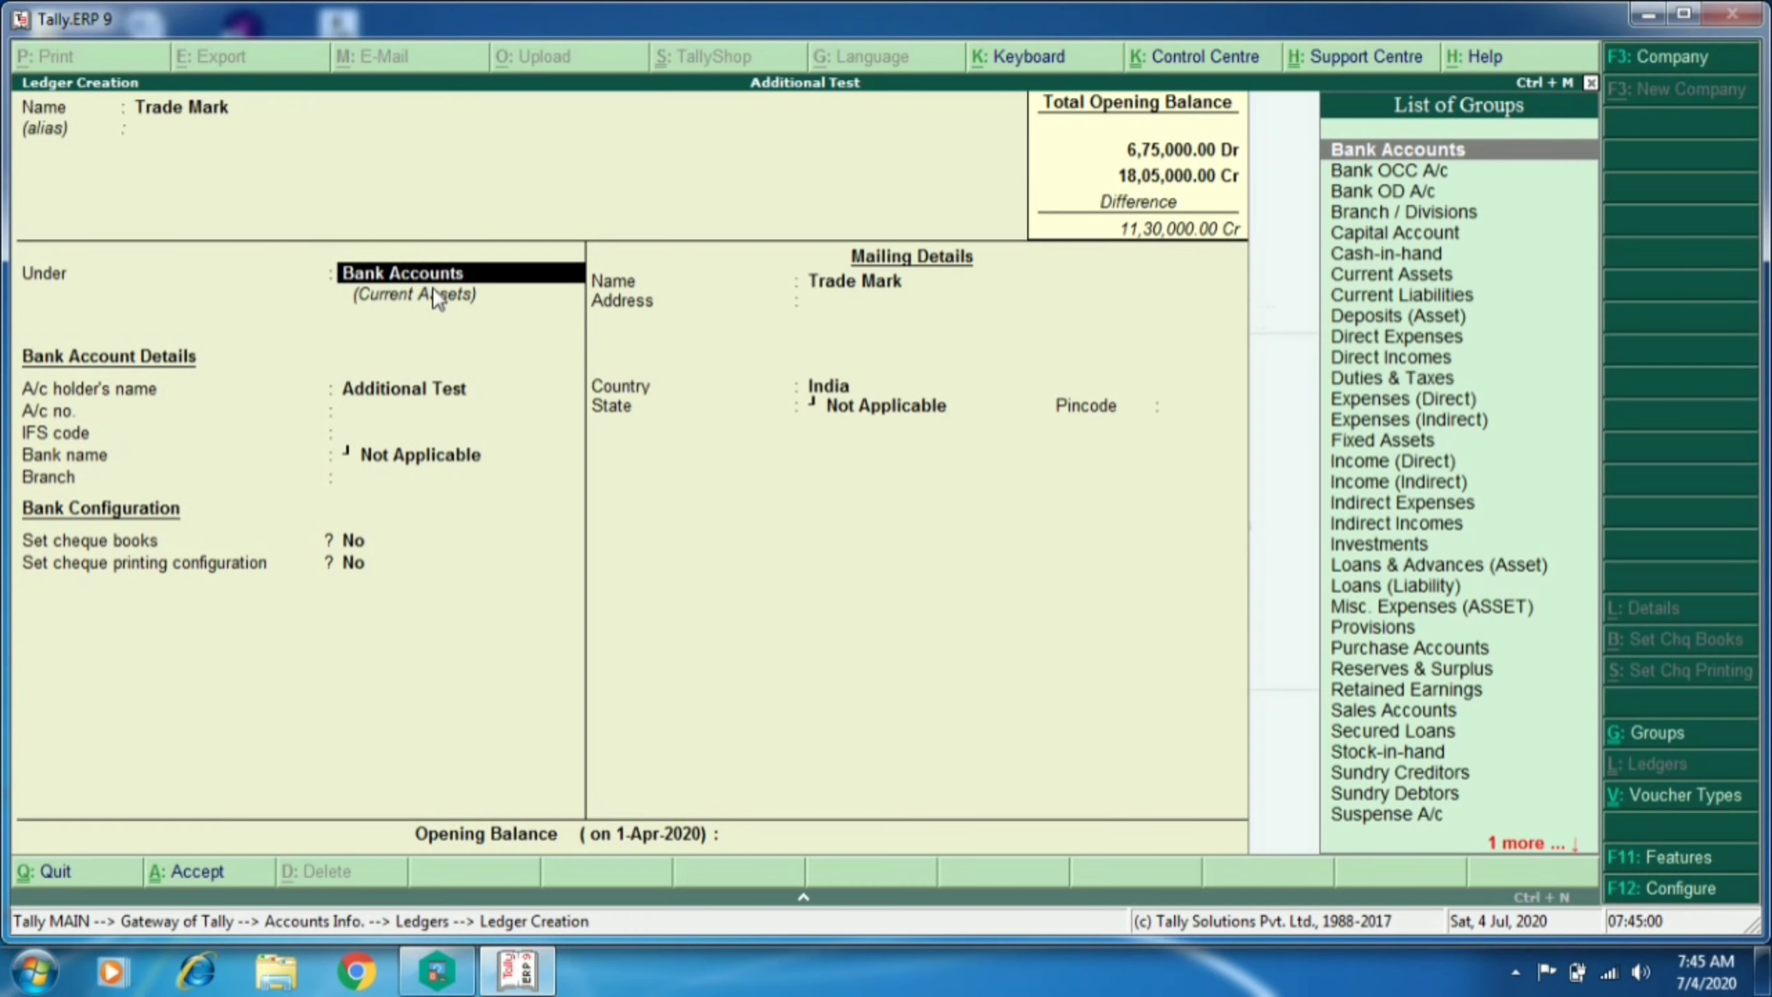
pyautogui.write('Fi')
pyautogui.press('Return')
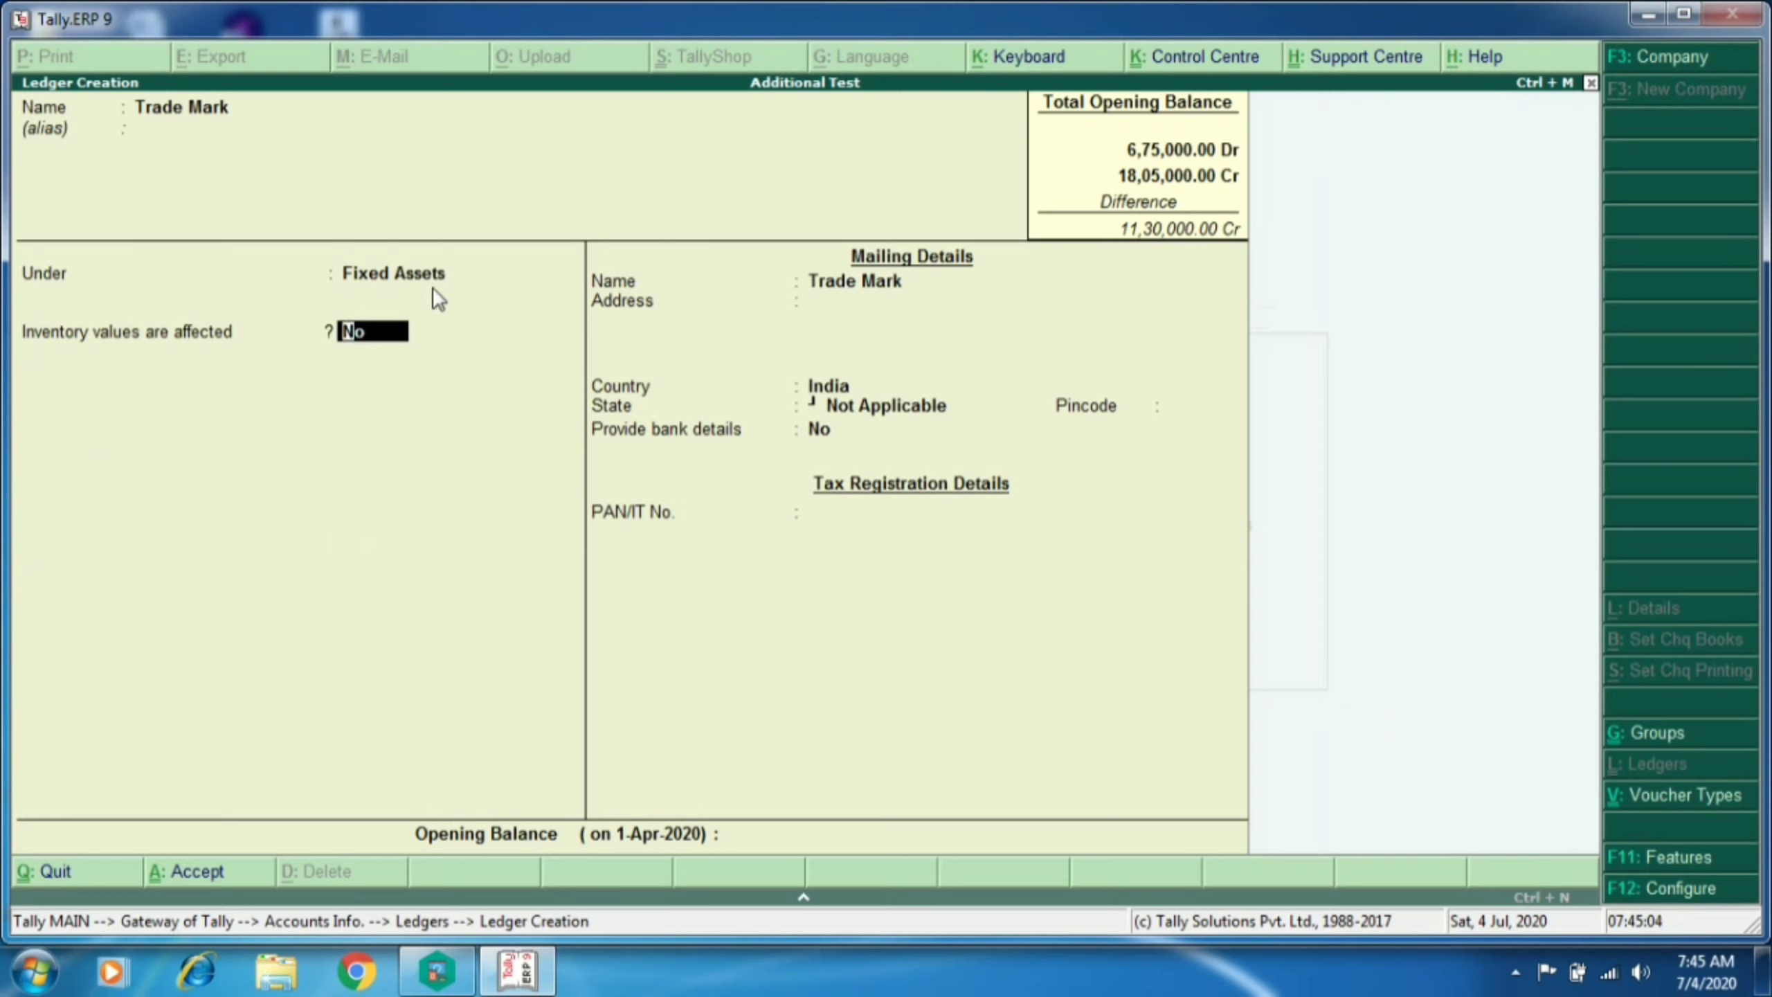
# Step: Keep the default details for the Trade Mark ledger, set its opening balance to 1,00,000 Dr and save it
pyautogui.press('Return')
pyautogui.press('Return')
pyautogui.press('Return')
pyautogui.press('Return')
pyautogui.press('Return')
pyautogui.press('Return')
pyautogui.press('Return')
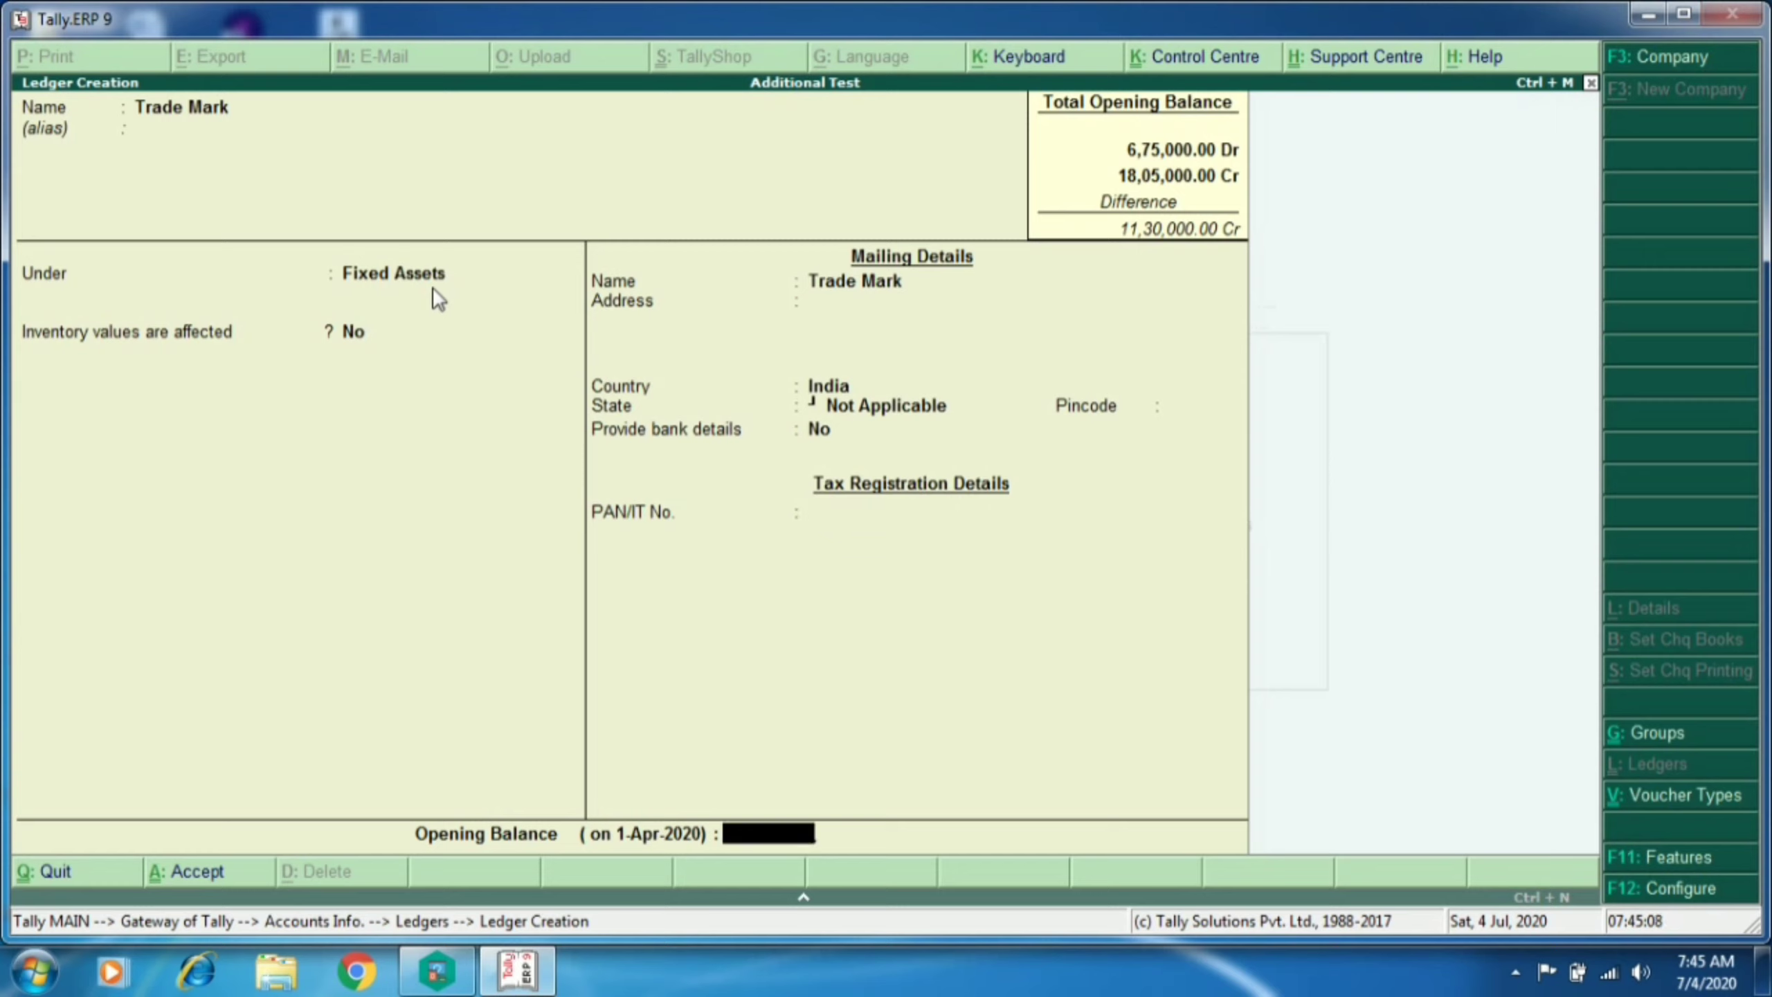
pyautogui.write('00000100000')
pyautogui.press('Return')
pyautogui.press('Return')
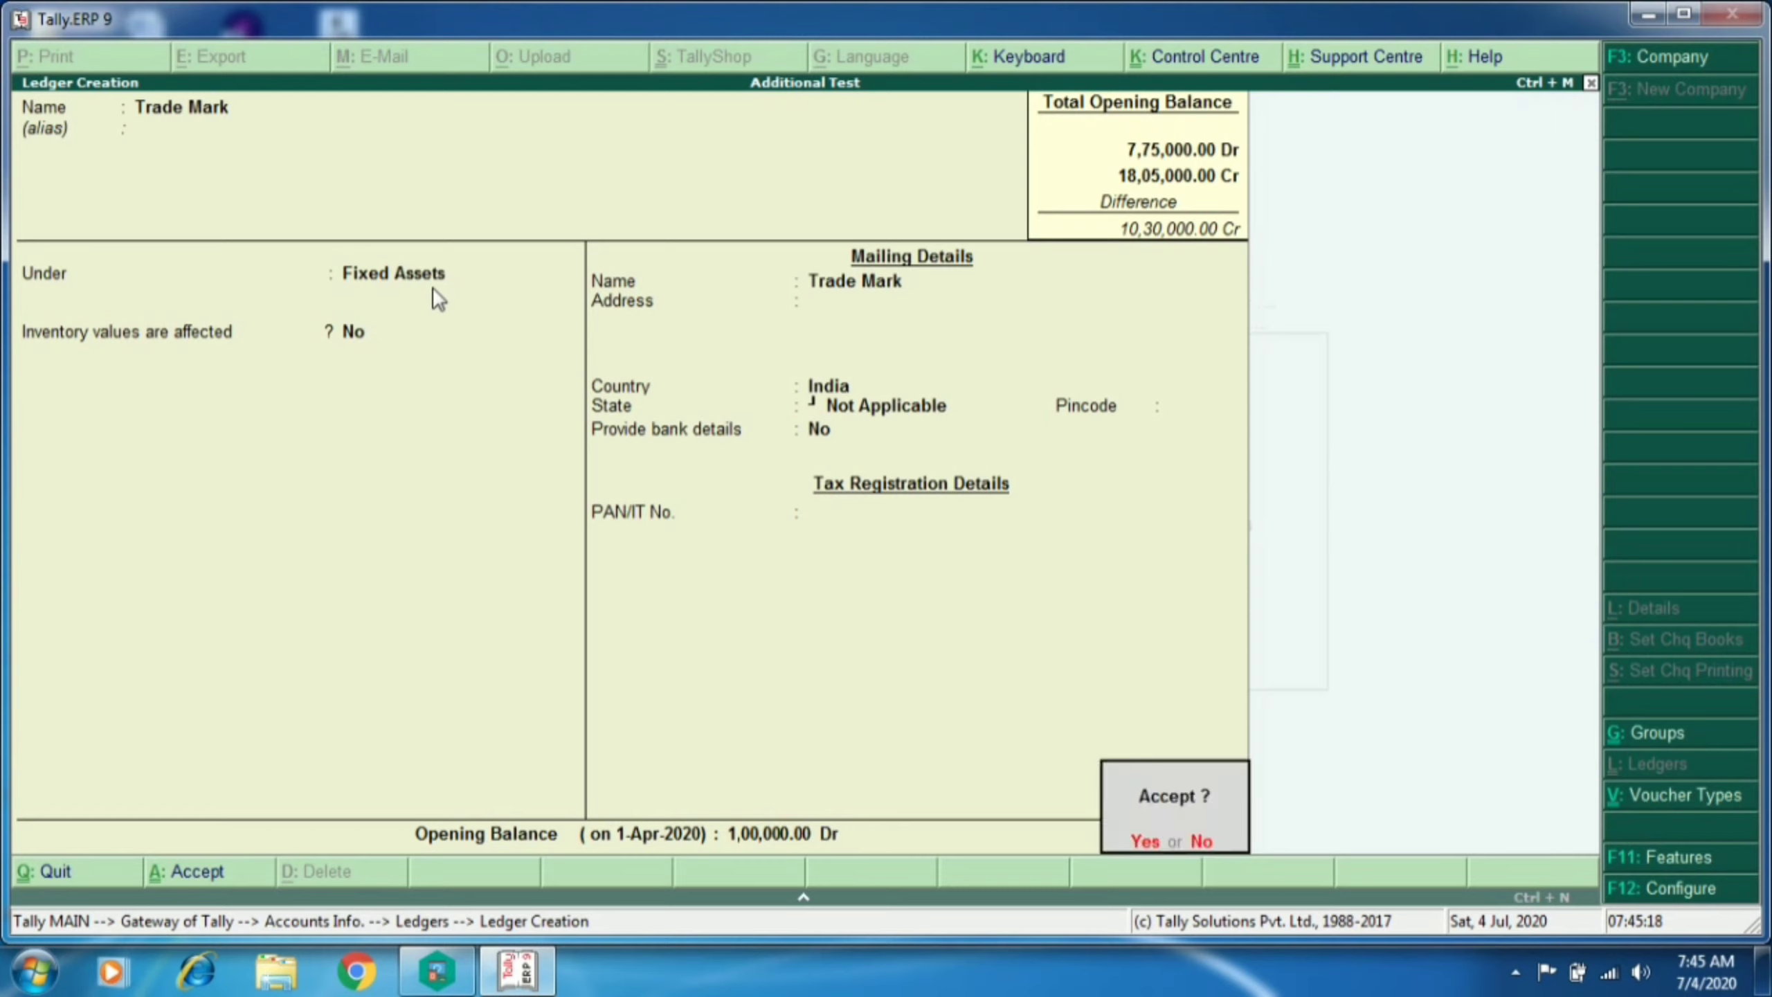
pyautogui.press('Return')
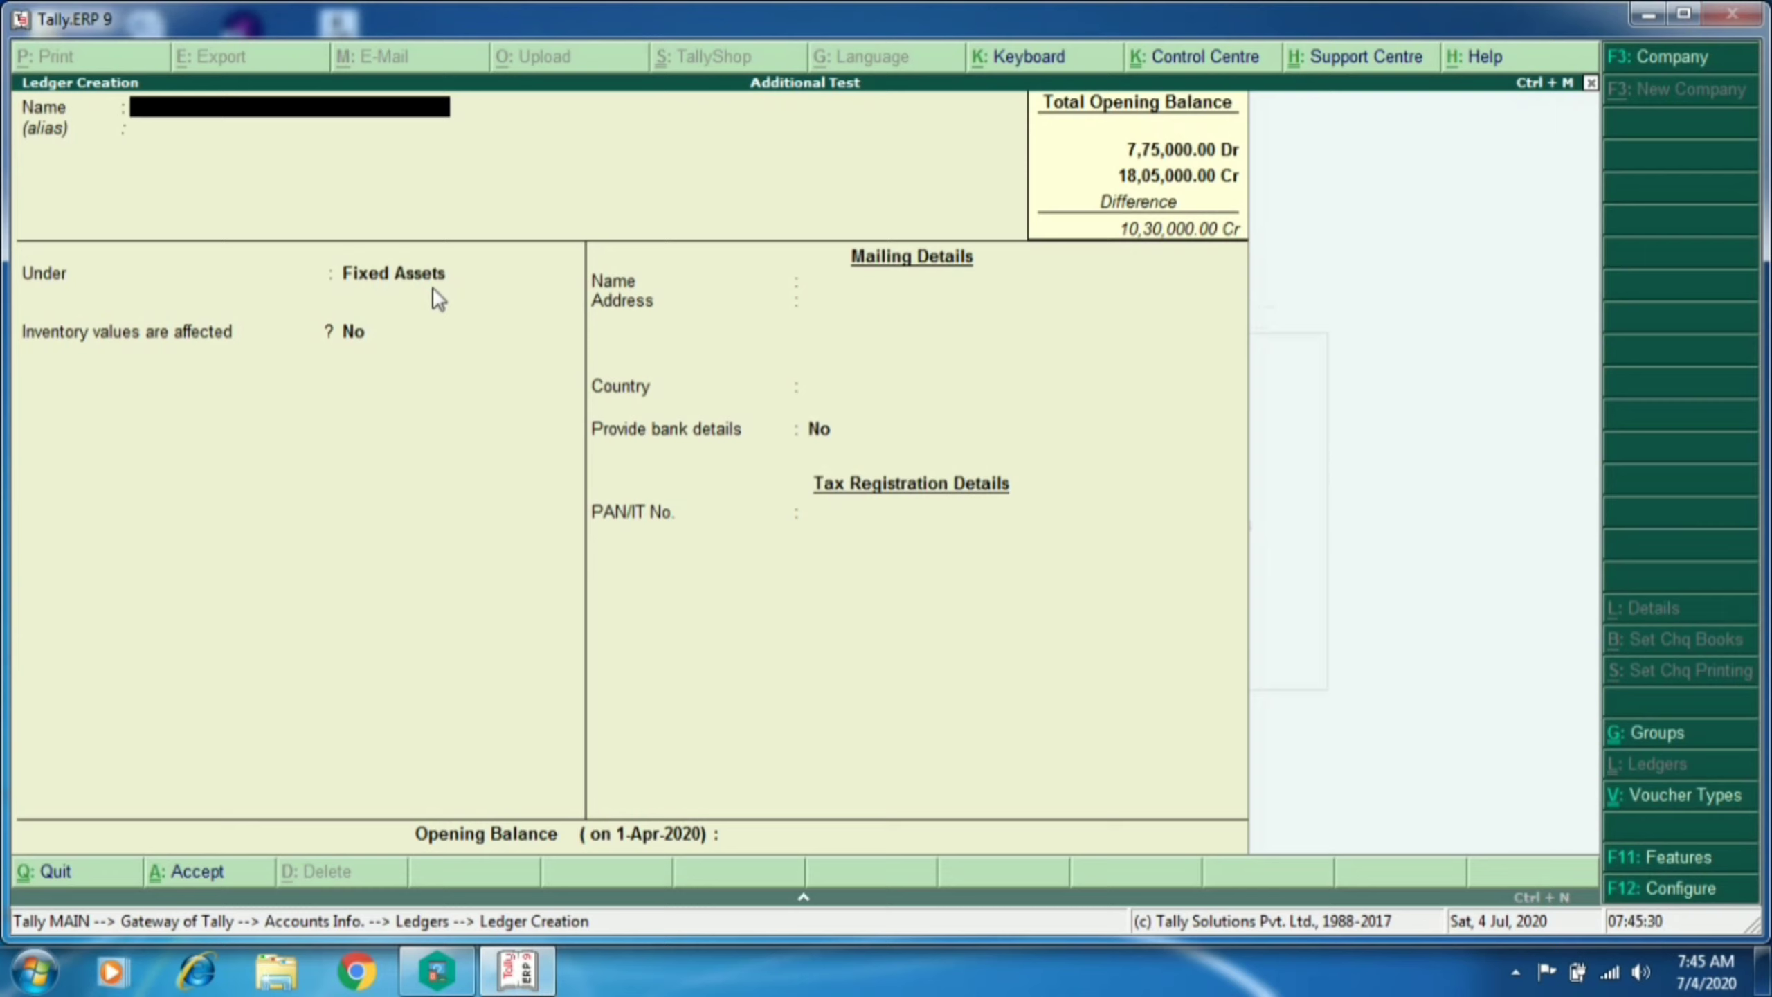
# Step: Begin a ledger named Computer Magic under the Sundry Debtors group
pyautogui.write('Computer Magi')
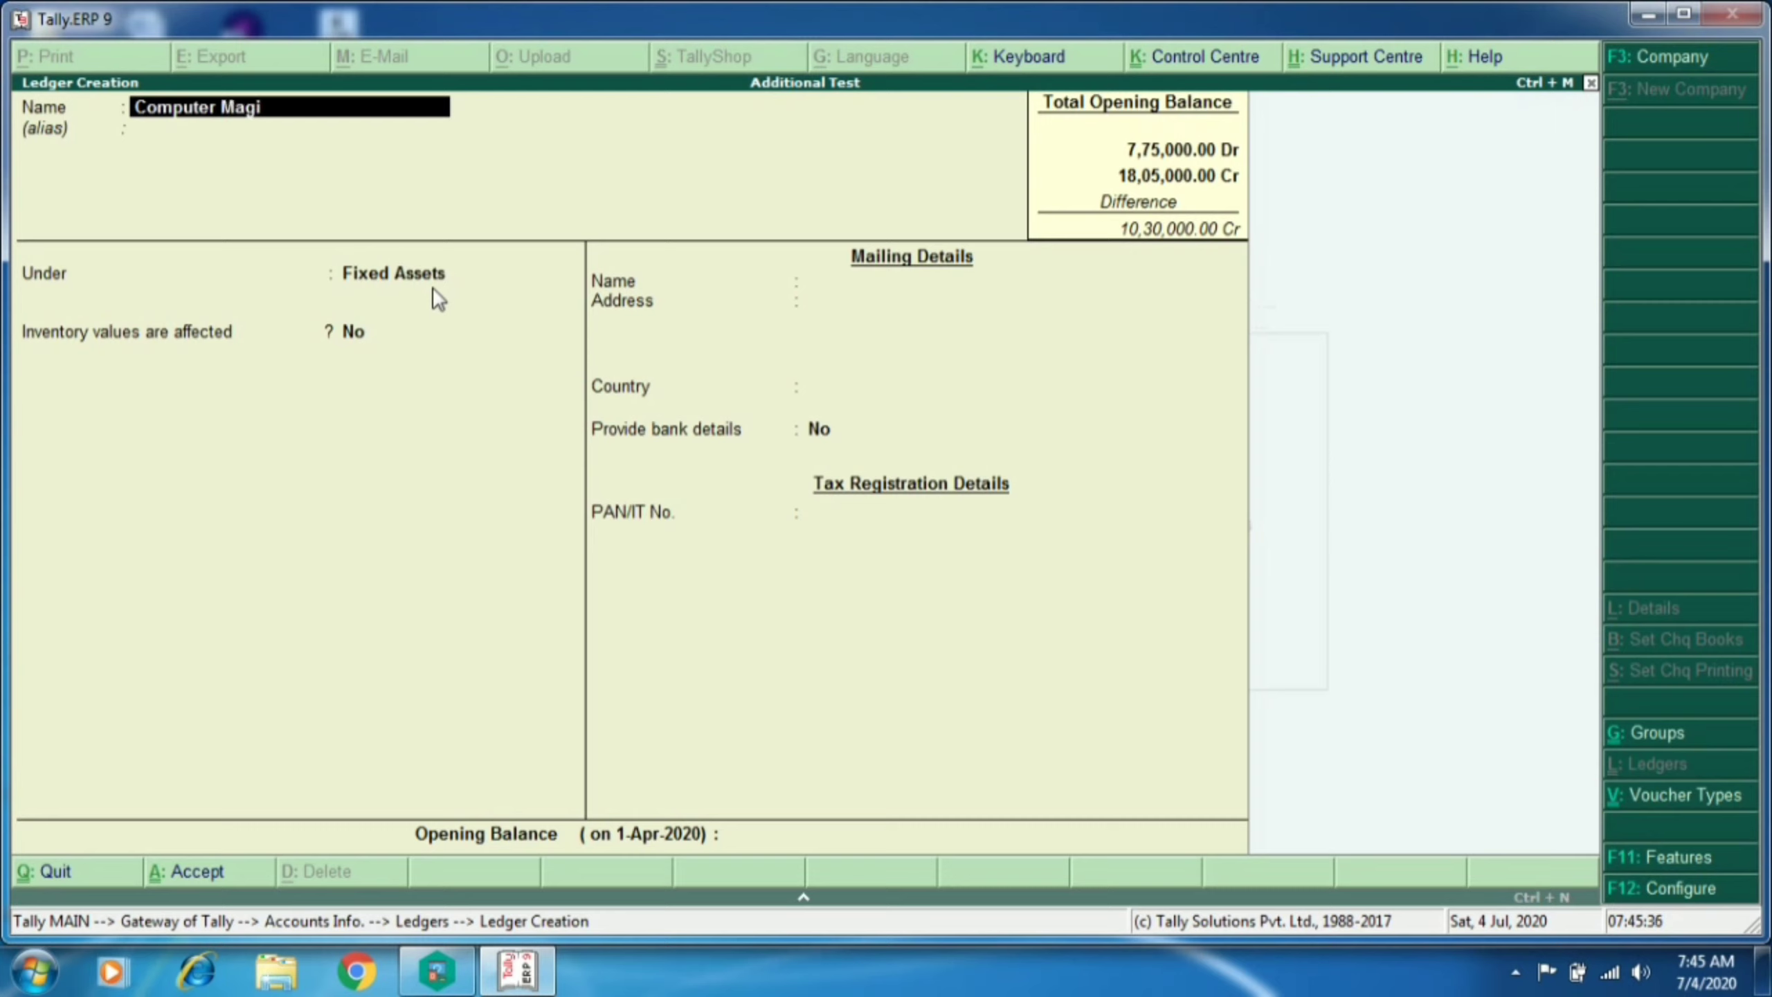
pyautogui.write('c')
pyautogui.press('Return')
pyautogui.press('Return')
pyautogui.write('Su')
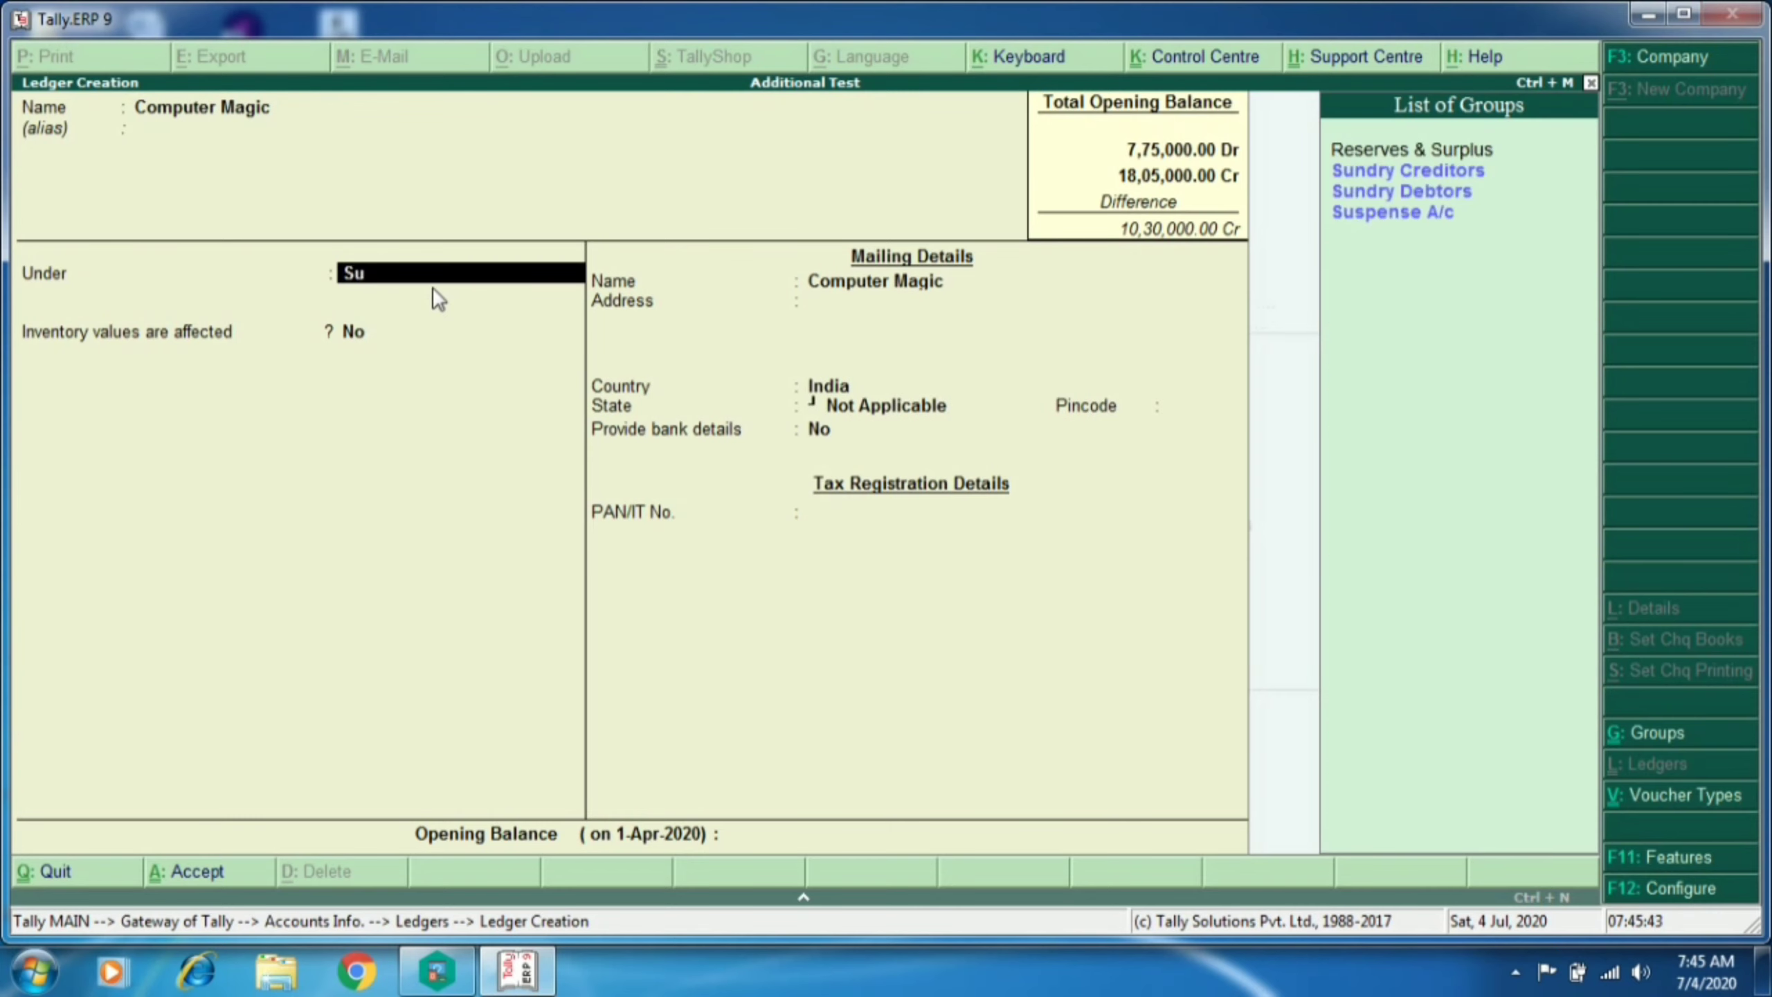
pyautogui.click(1453, 192)
# Step: Keep Computer Magic's default bill-by-bill and mailing details and set its opening balance to 50,000 Dr
pyautogui.press('Return')
pyautogui.press('Return')
pyautogui.press('Return')
pyautogui.press('Return')
pyautogui.press('Return')
pyautogui.press('Return')
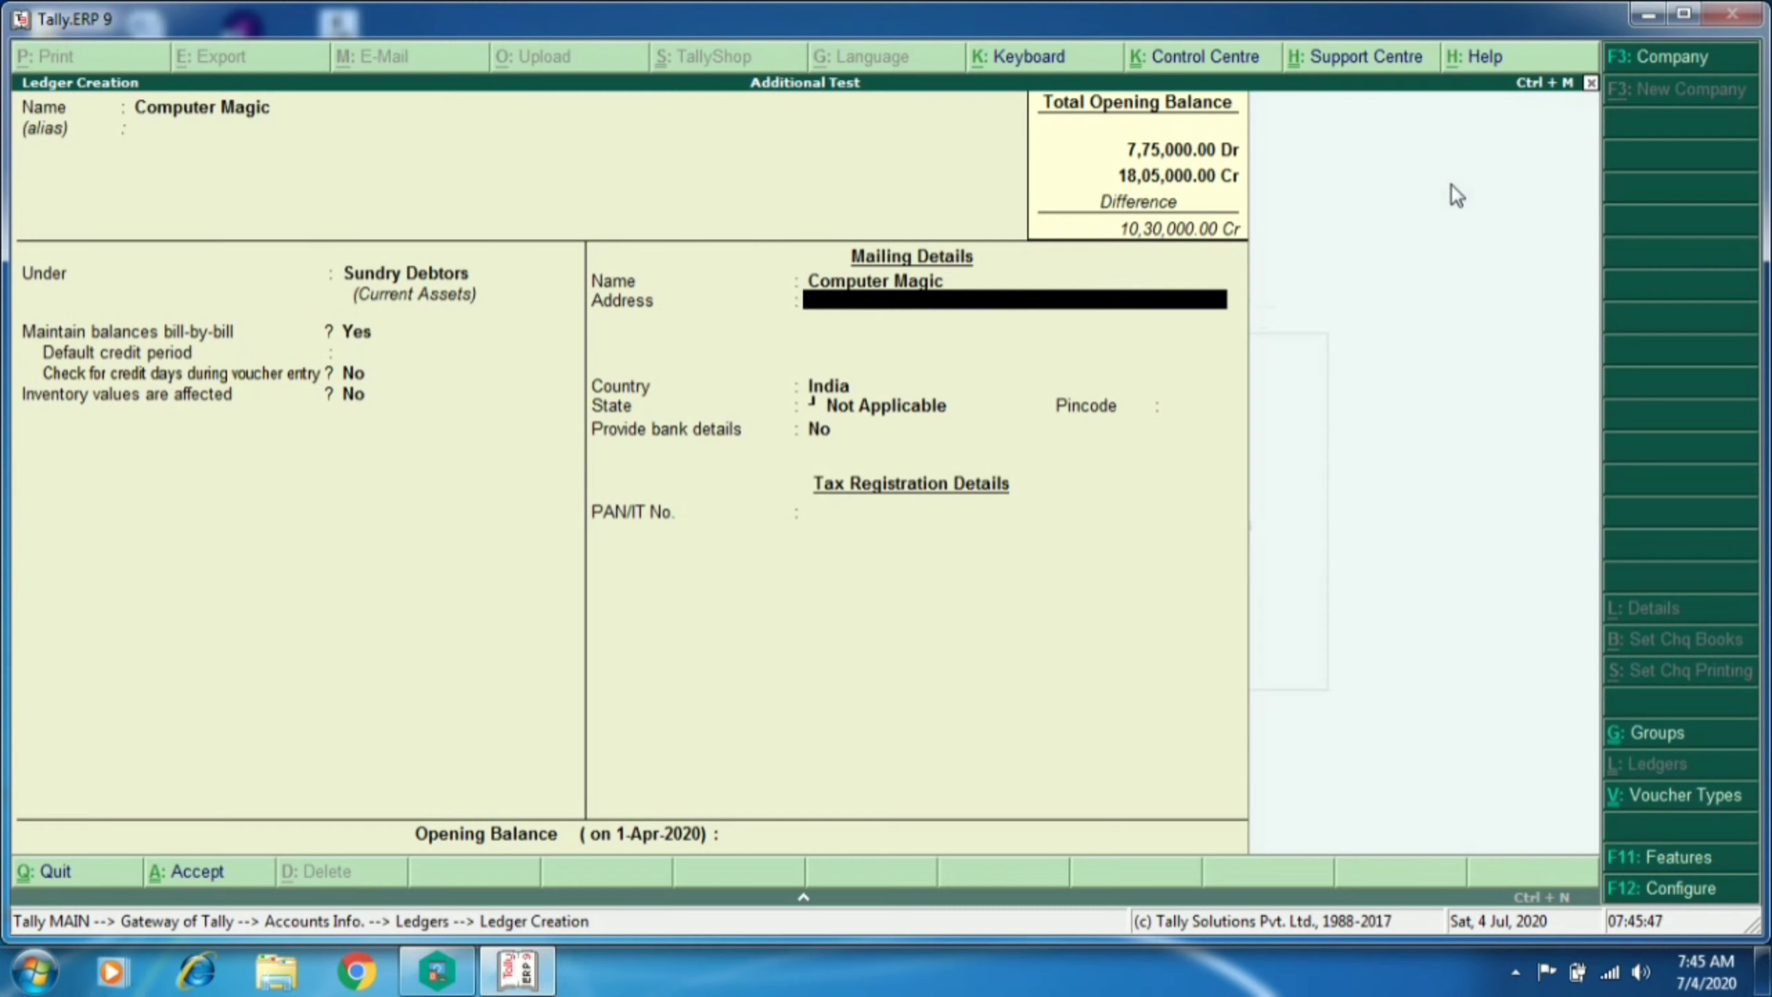
pyautogui.press('Return')
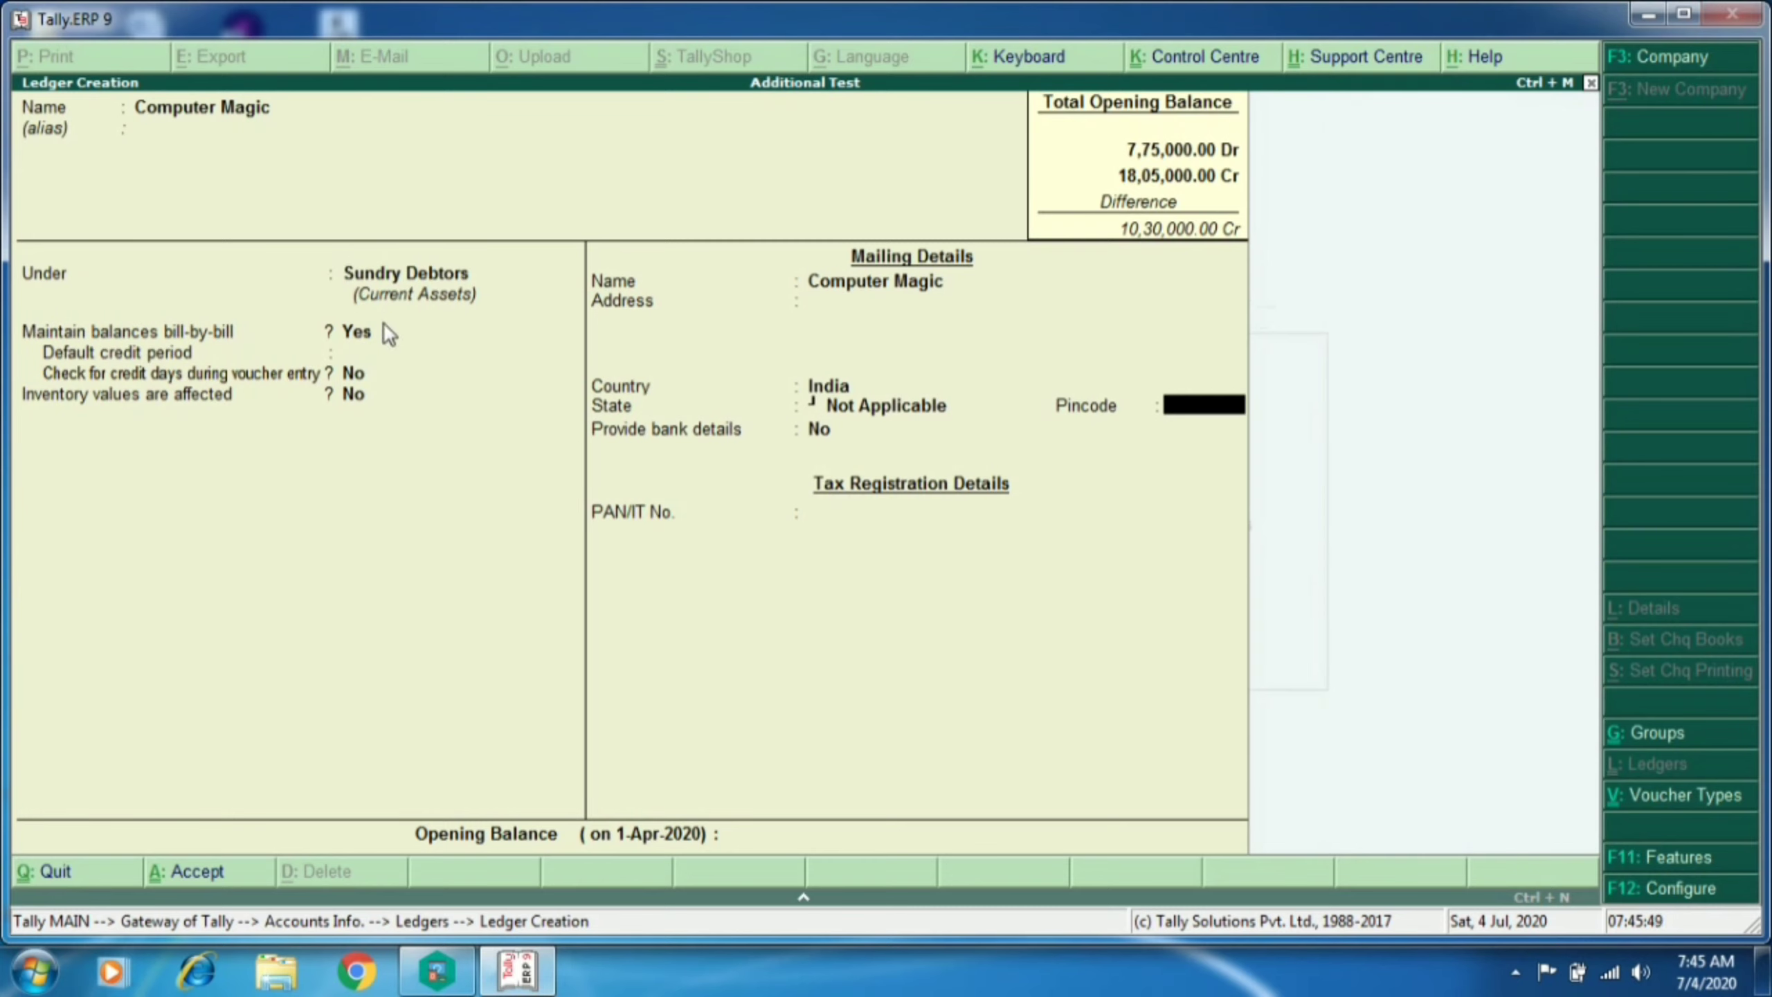
pyautogui.press('Return')
pyautogui.press('Return')
pyautogui.press('Return')
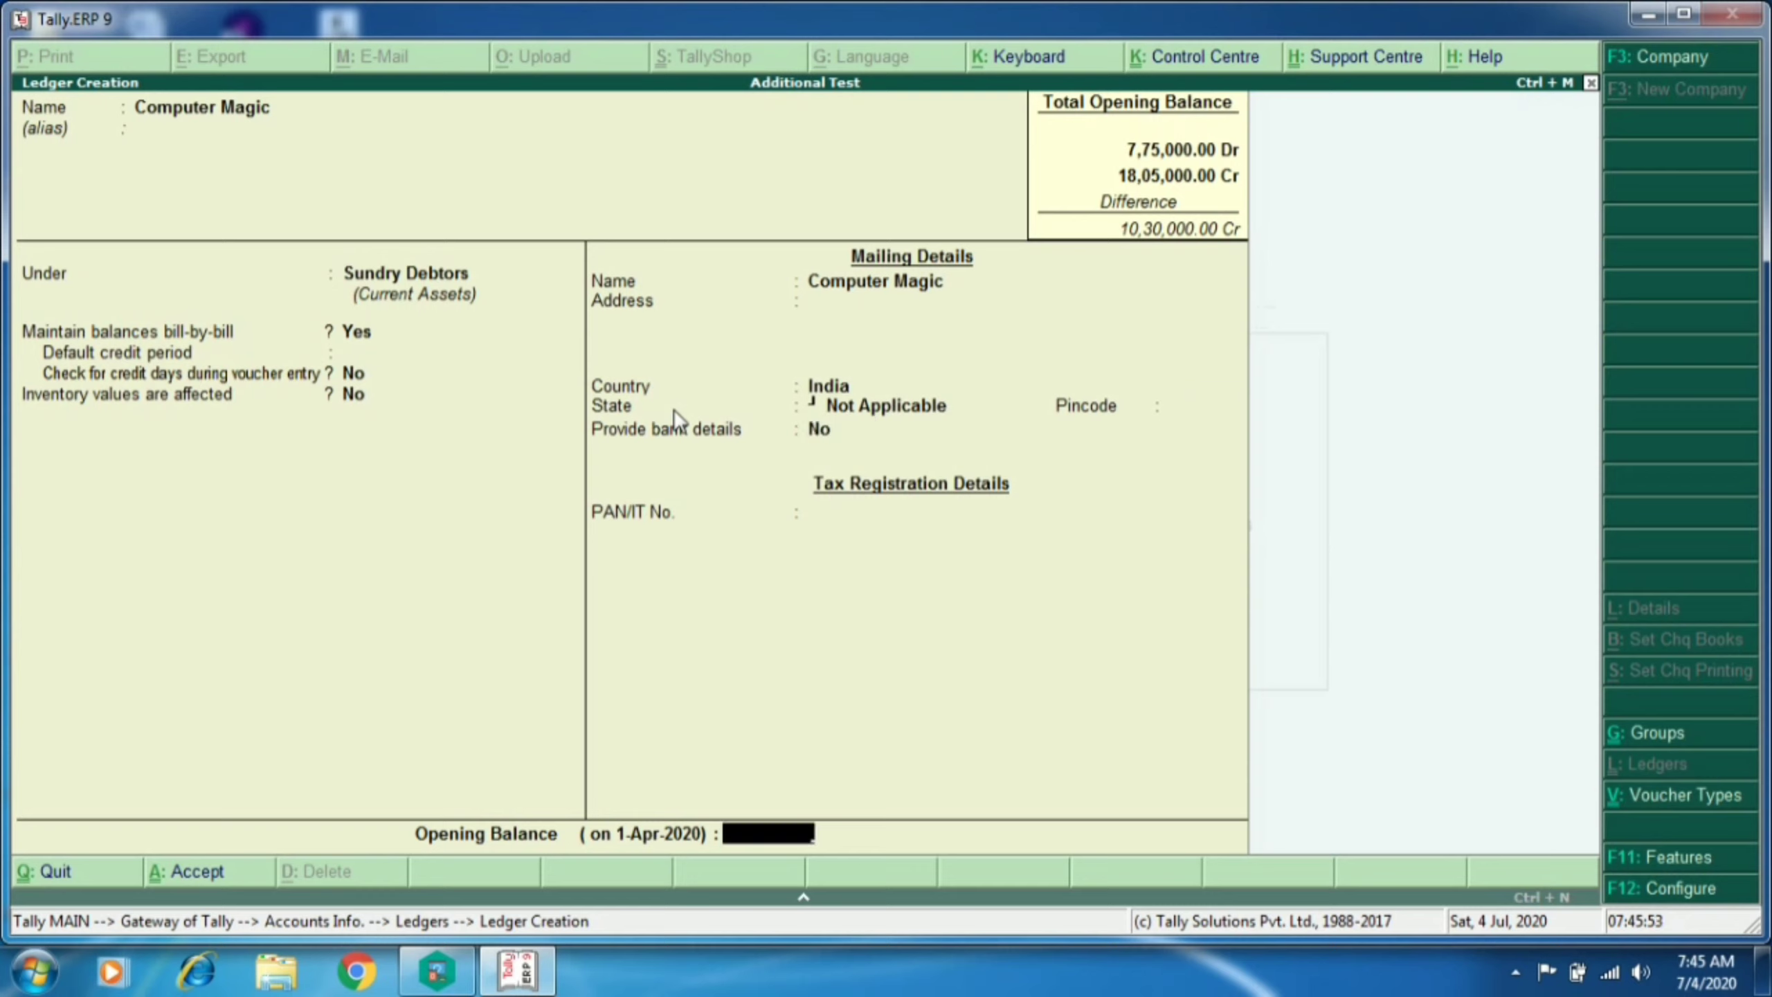
pyautogui.write('50000')
pyautogui.press('Return')
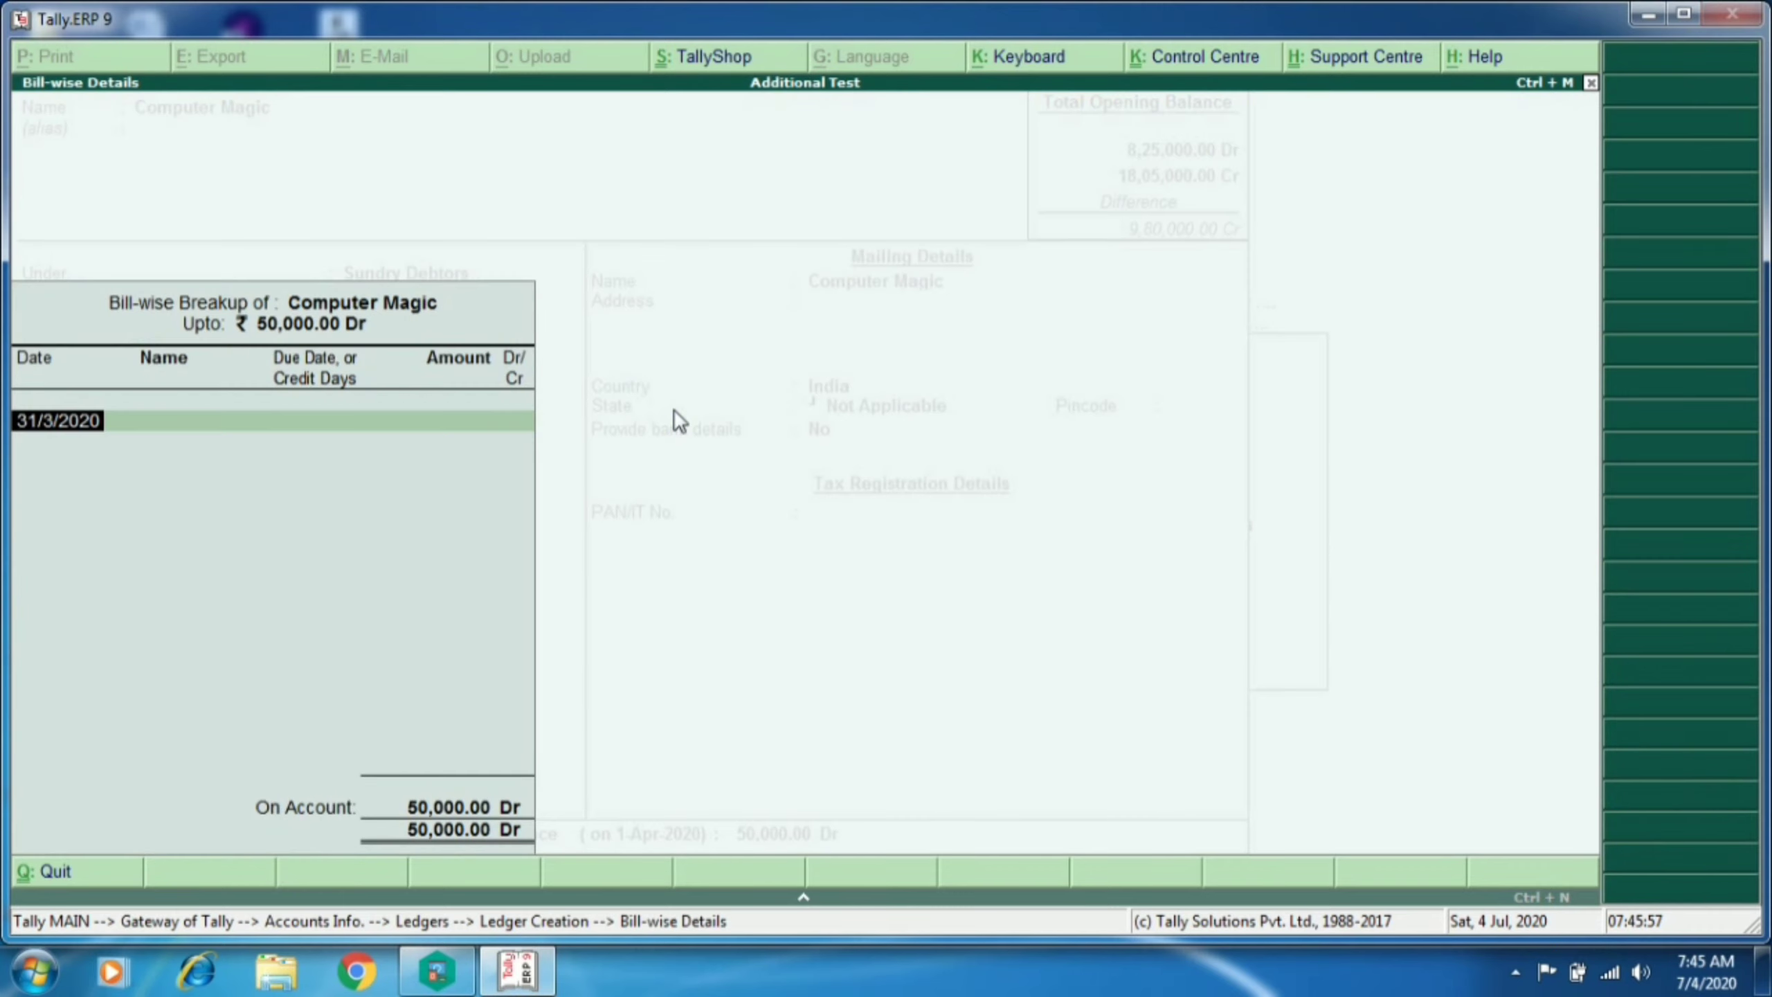
# Step: Allocate Computer Magic's full 50,000 Dr to a bill named Opening Balance dated 31/3/2020 and save the ledger
pyautogui.press('Return')
pyautogui.write('Ope')
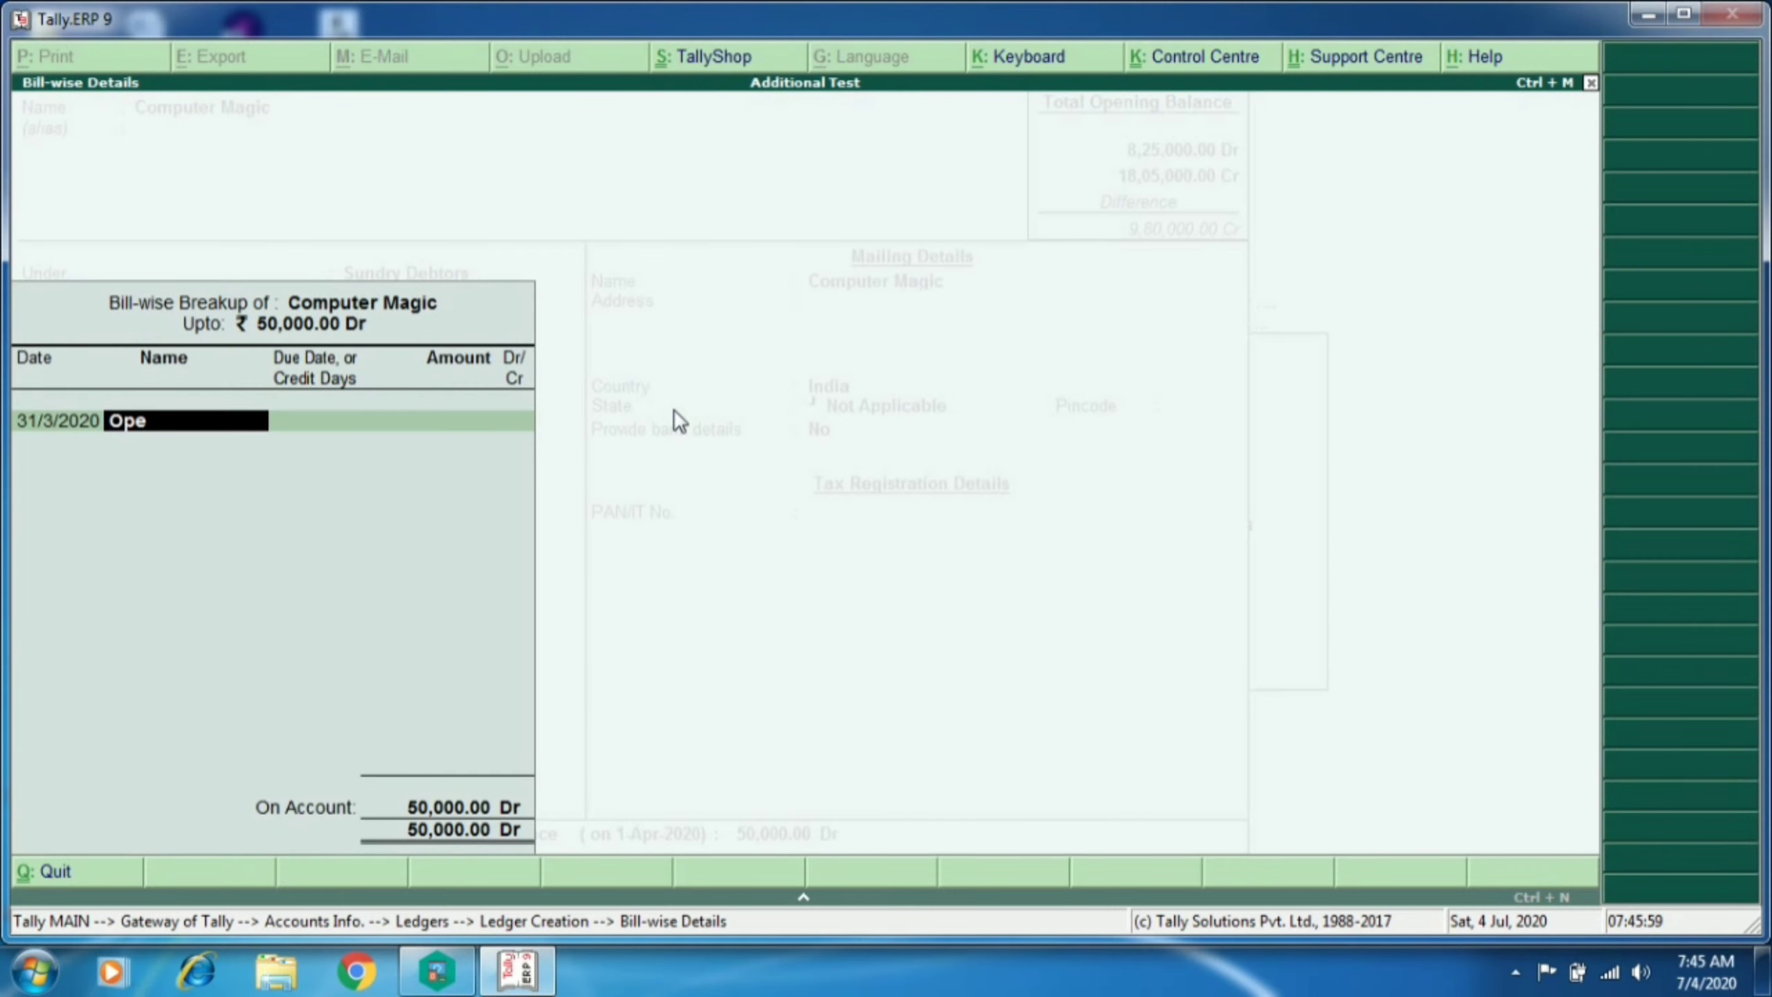
pyautogui.write('ning Balance')
pyautogui.press('Return')
pyautogui.press('Return')
pyautogui.press('Return')
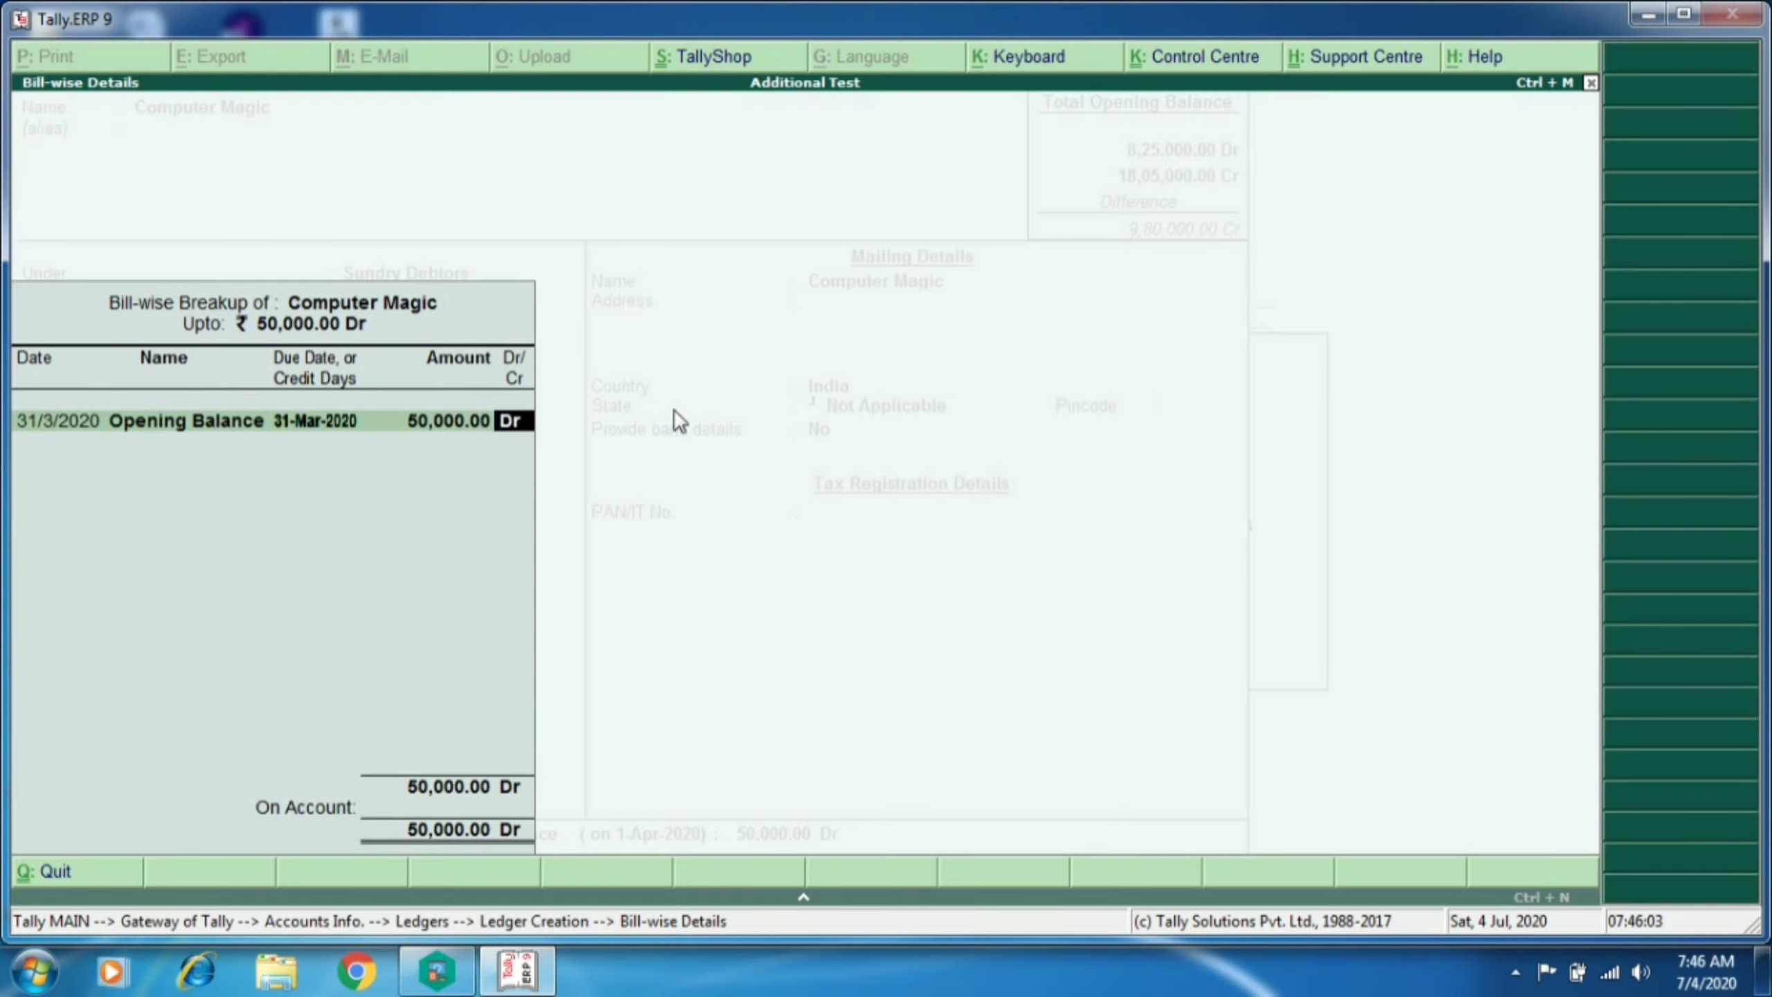
pyautogui.press('Return')
pyautogui.press('Return')
pyautogui.press('Return')
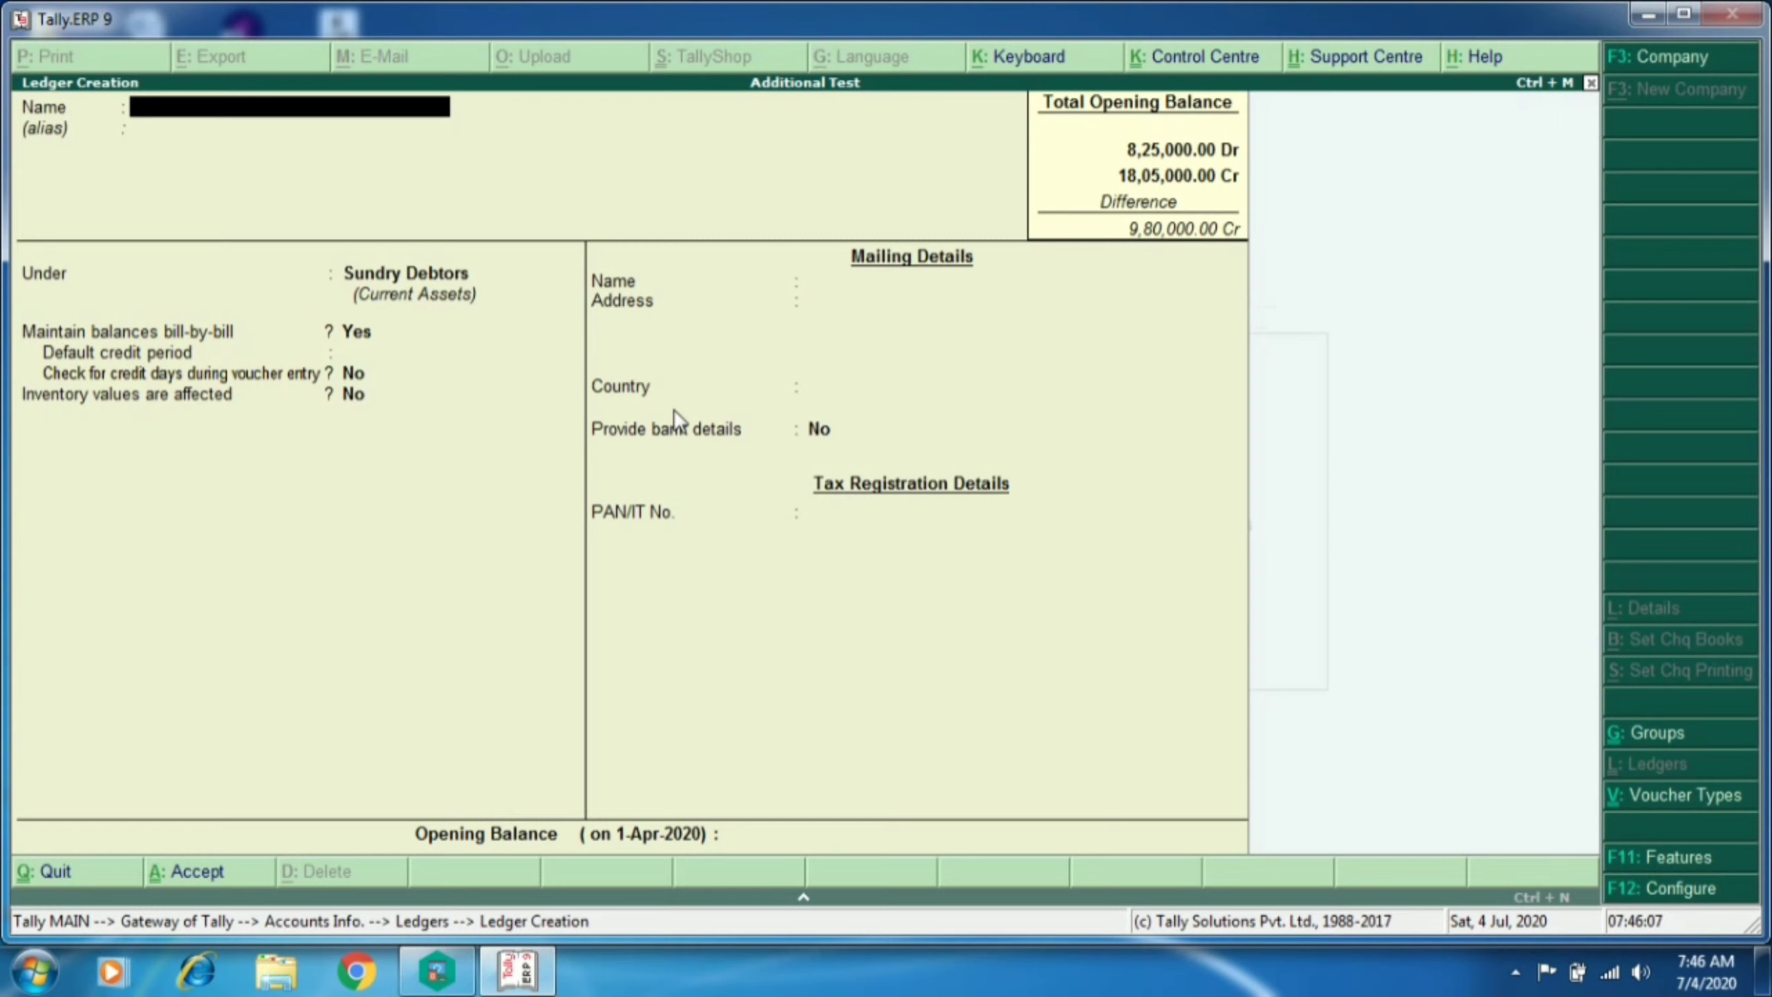
# Step: Begin a ledger named Computer Shope under Sundry Debtors, keeping the default bill-by-bill and mailing details
pyautogui.write('Computer Shope')
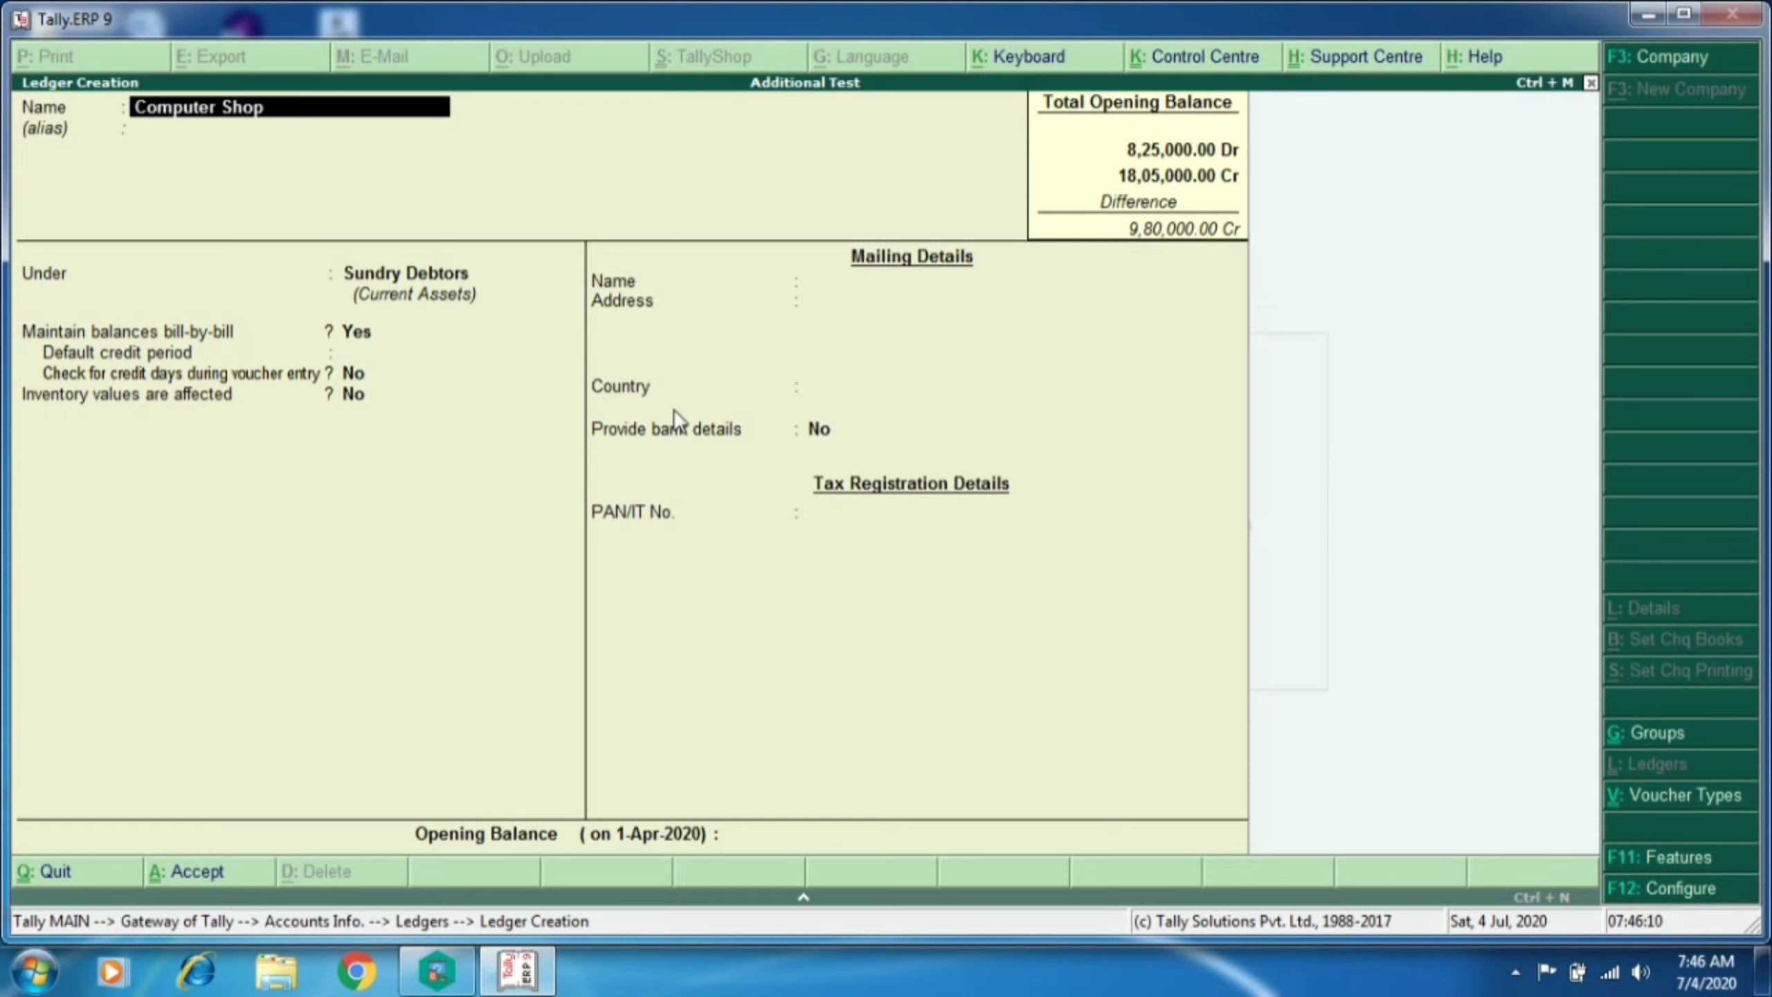
pyautogui.press('Return')
pyautogui.press('Return')
pyautogui.press('Return')
pyautogui.press('Return')
pyautogui.press('Return')
pyautogui.press('Return')
pyautogui.press('Return')
pyautogui.press('Return')
pyautogui.press('Return')
pyautogui.press('Return')
pyautogui.press('Return')
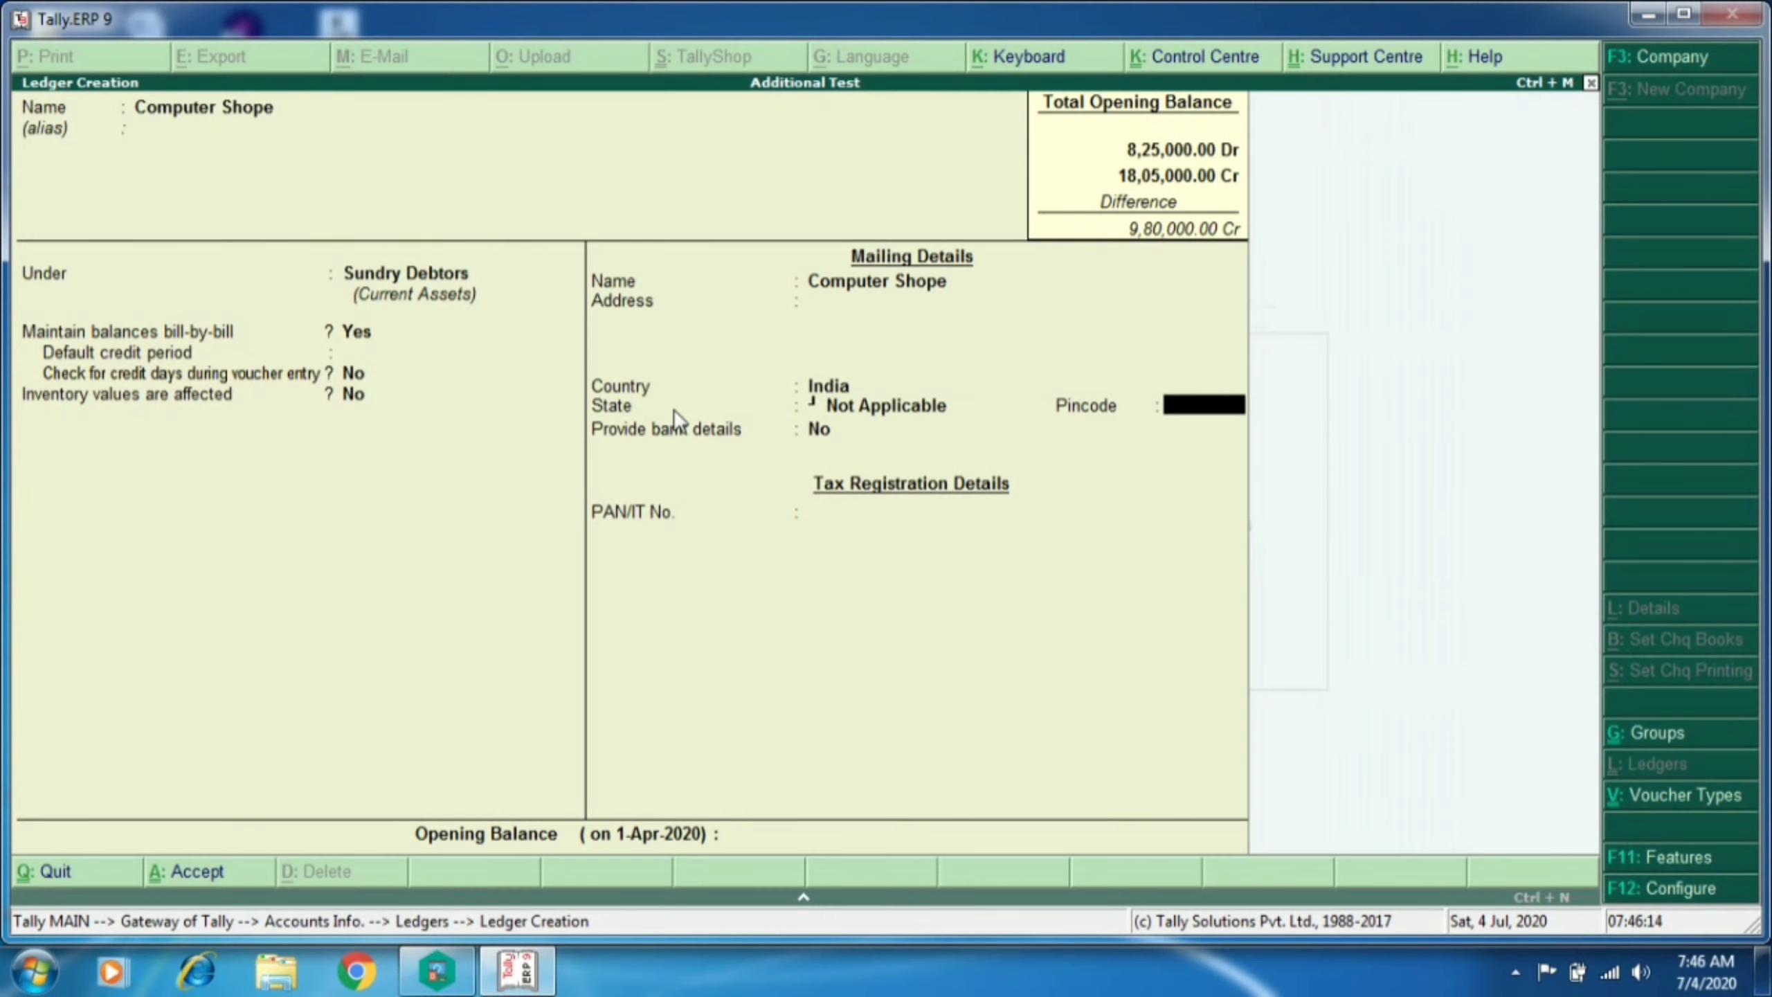
pyautogui.press('Return')
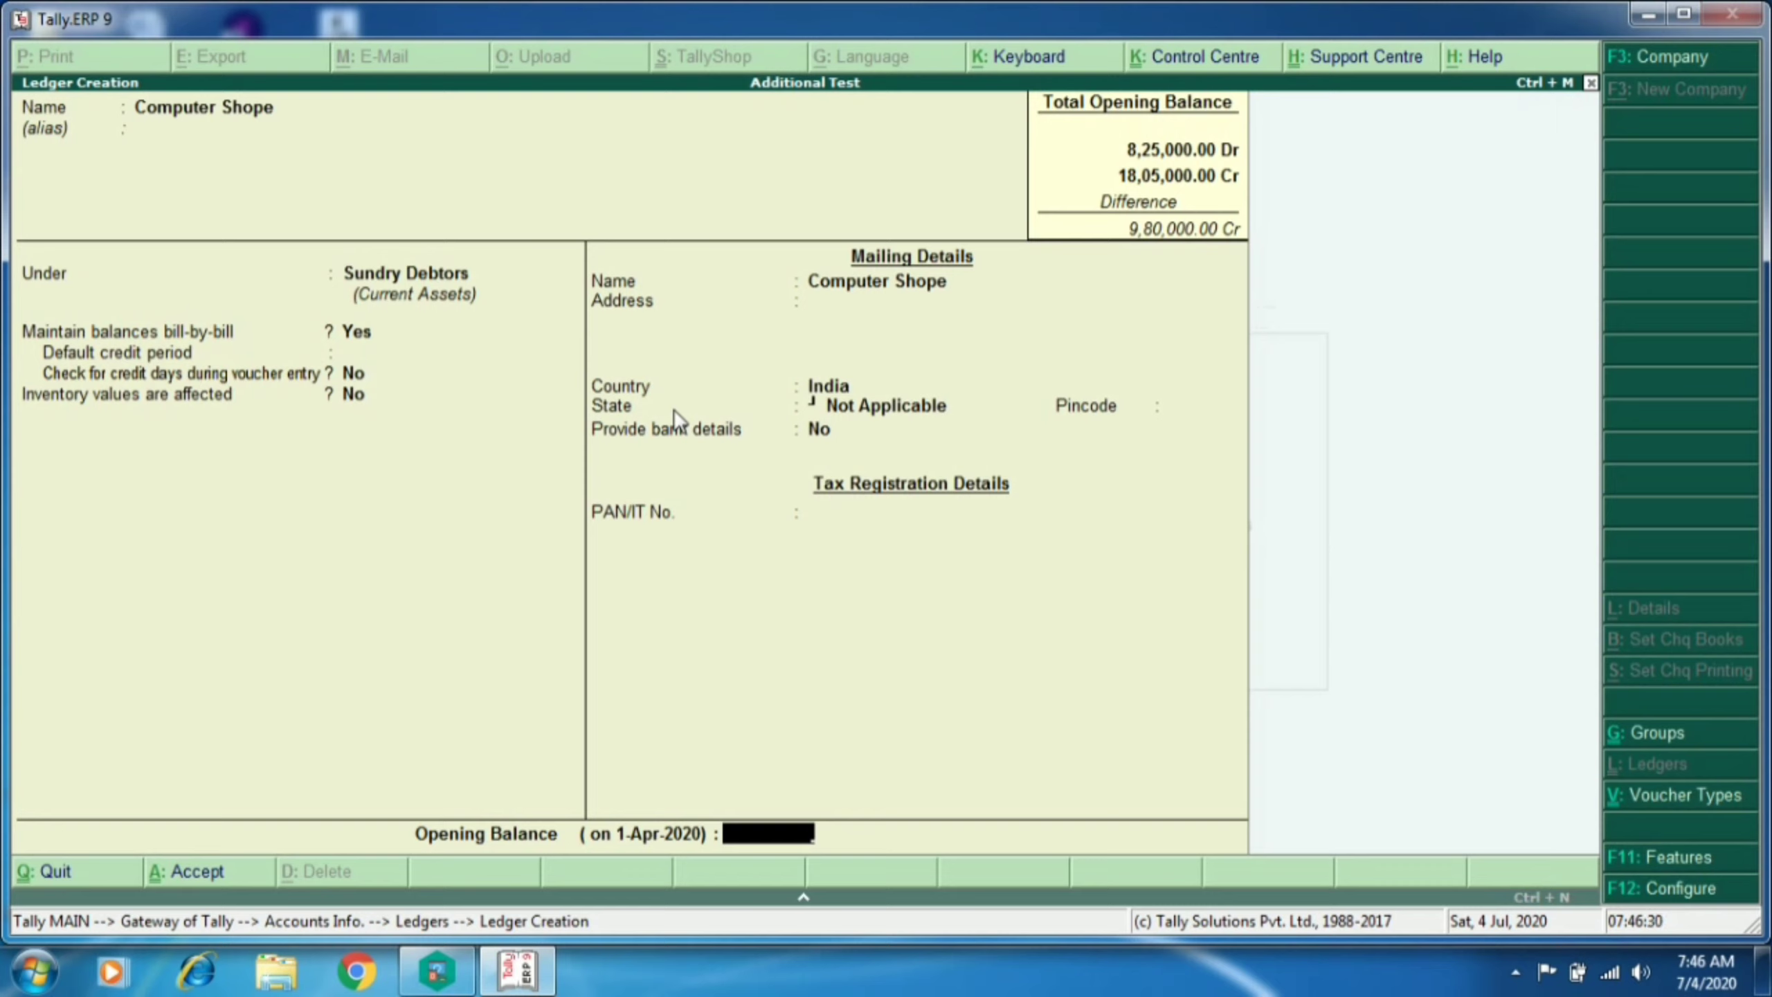
# Step: Set Computer Shope's opening balance to 35,000 Dr
pyautogui.write('35000')
pyautogui.press('Return')
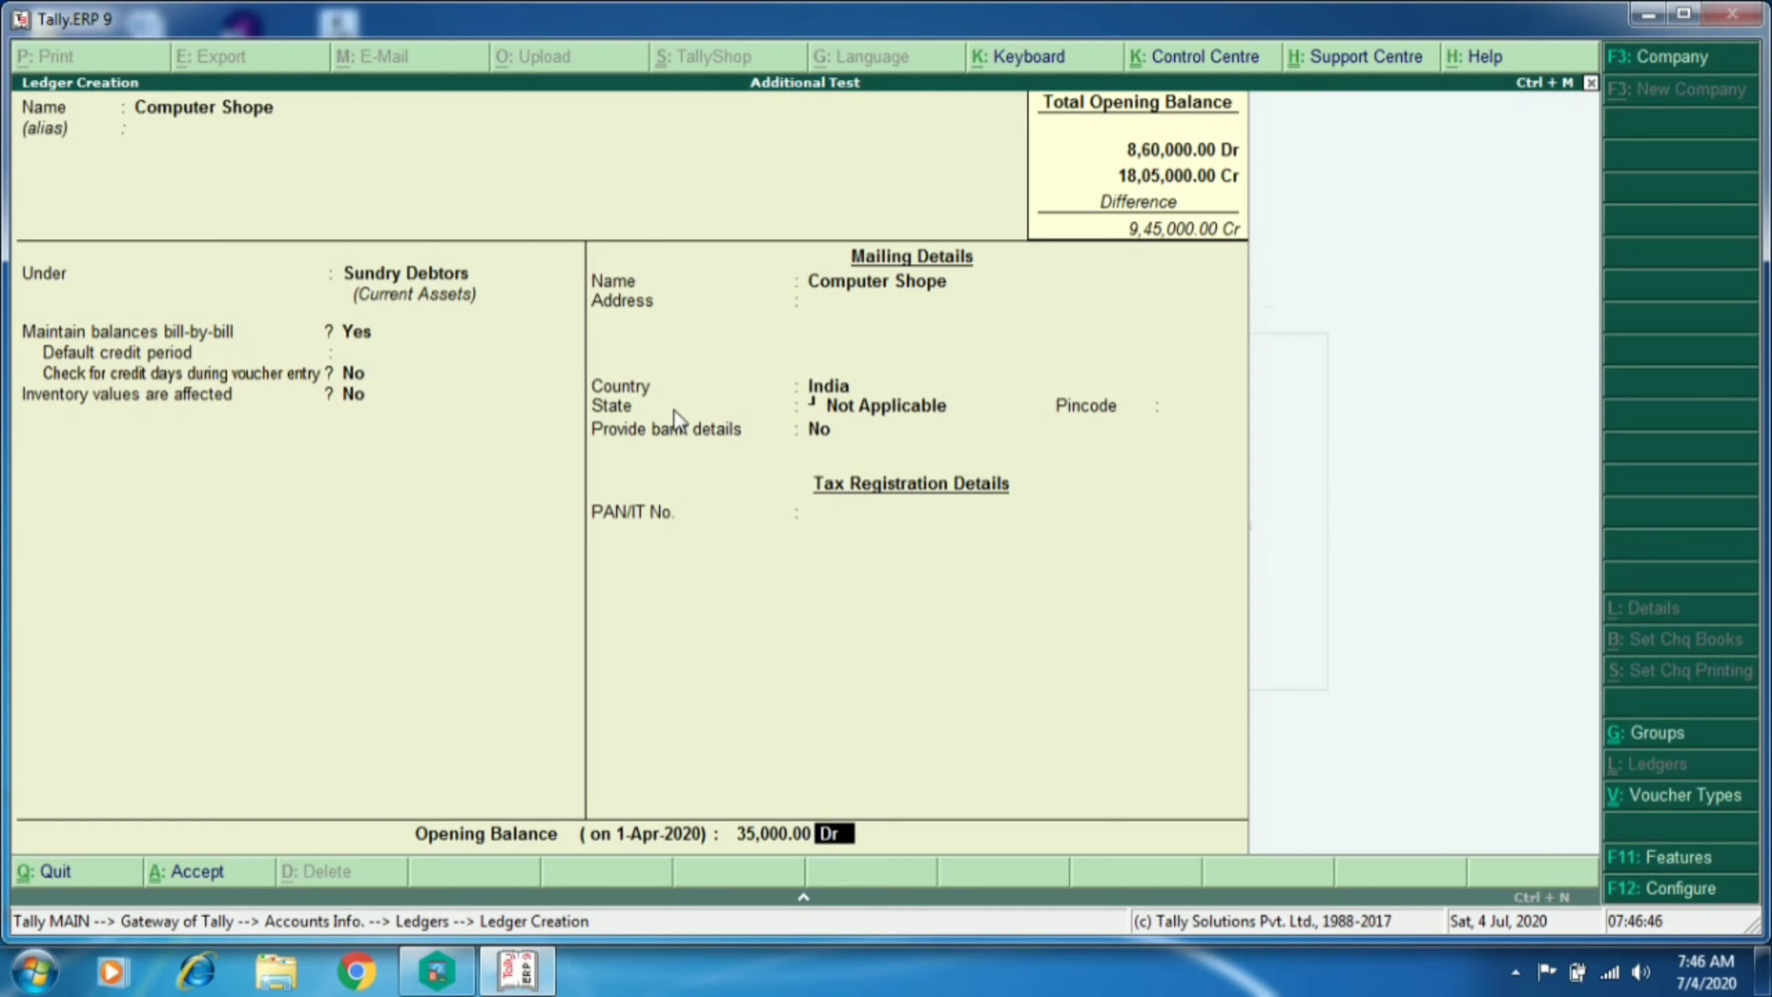
pyautogui.press('Return')
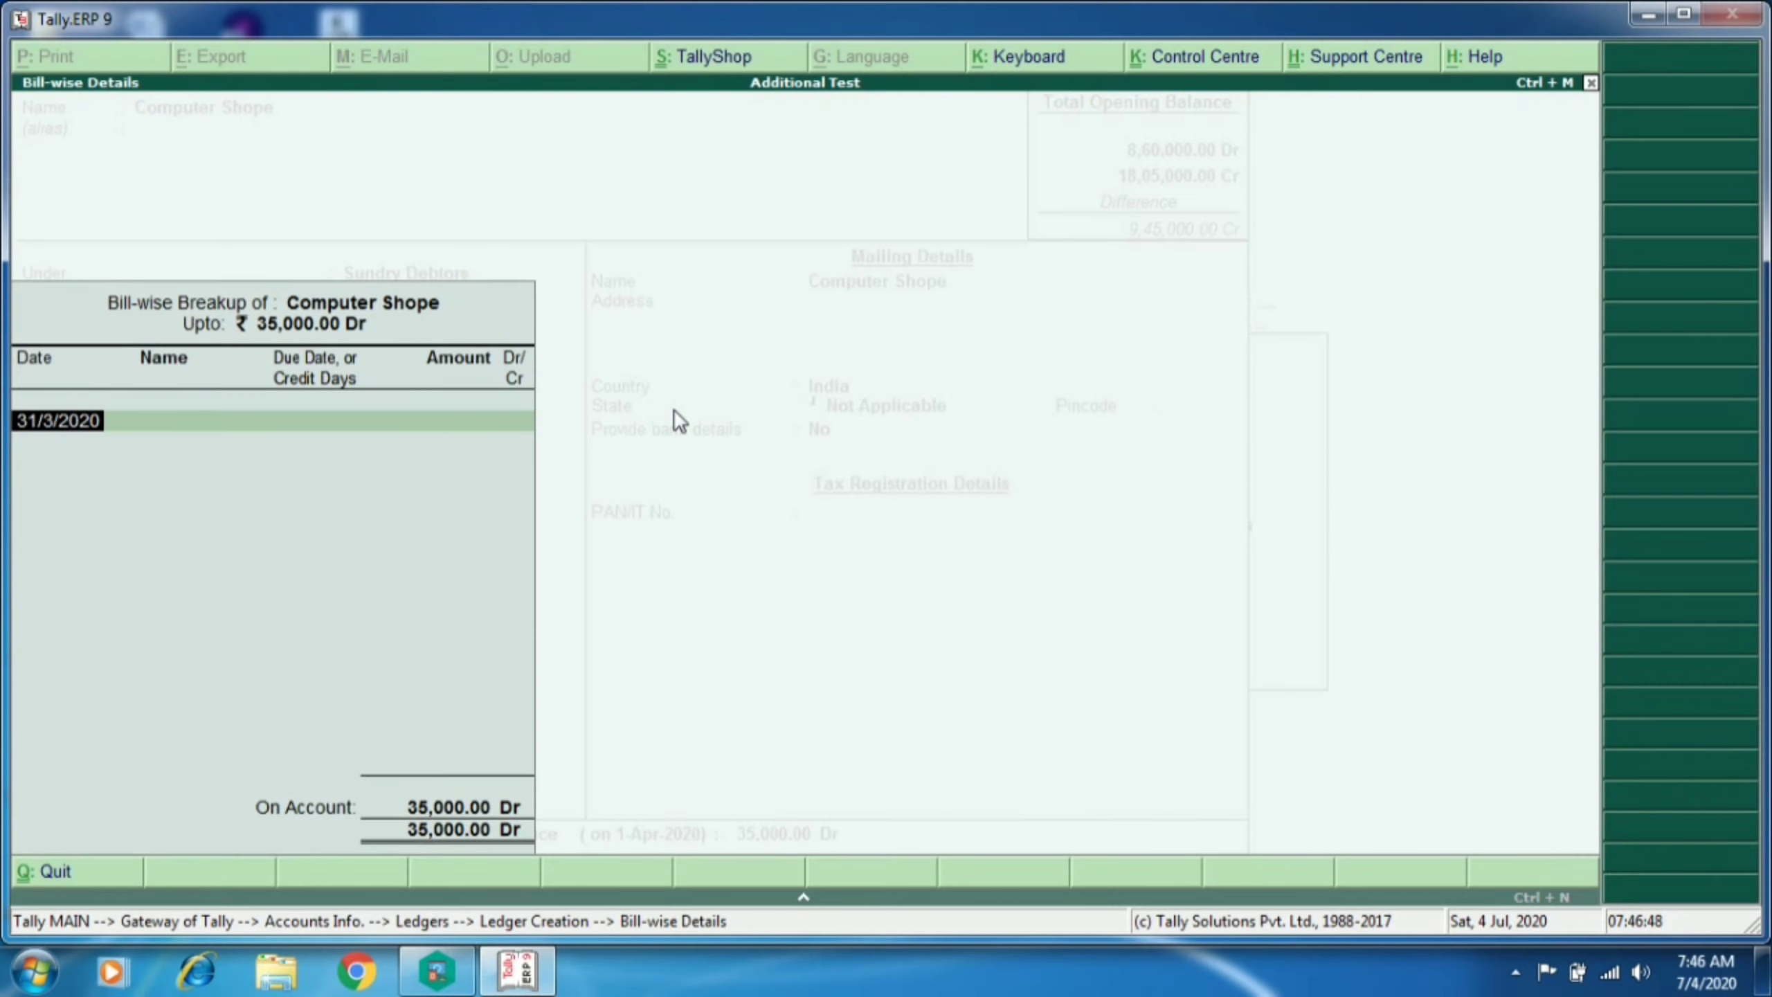
# Step: Allocate Computer Shope's full 35,000 Dr to a bill named Opening Balance dated 31/3/2020 and save the ledger
pyautogui.press('Return')
pyautogui.write('Op')
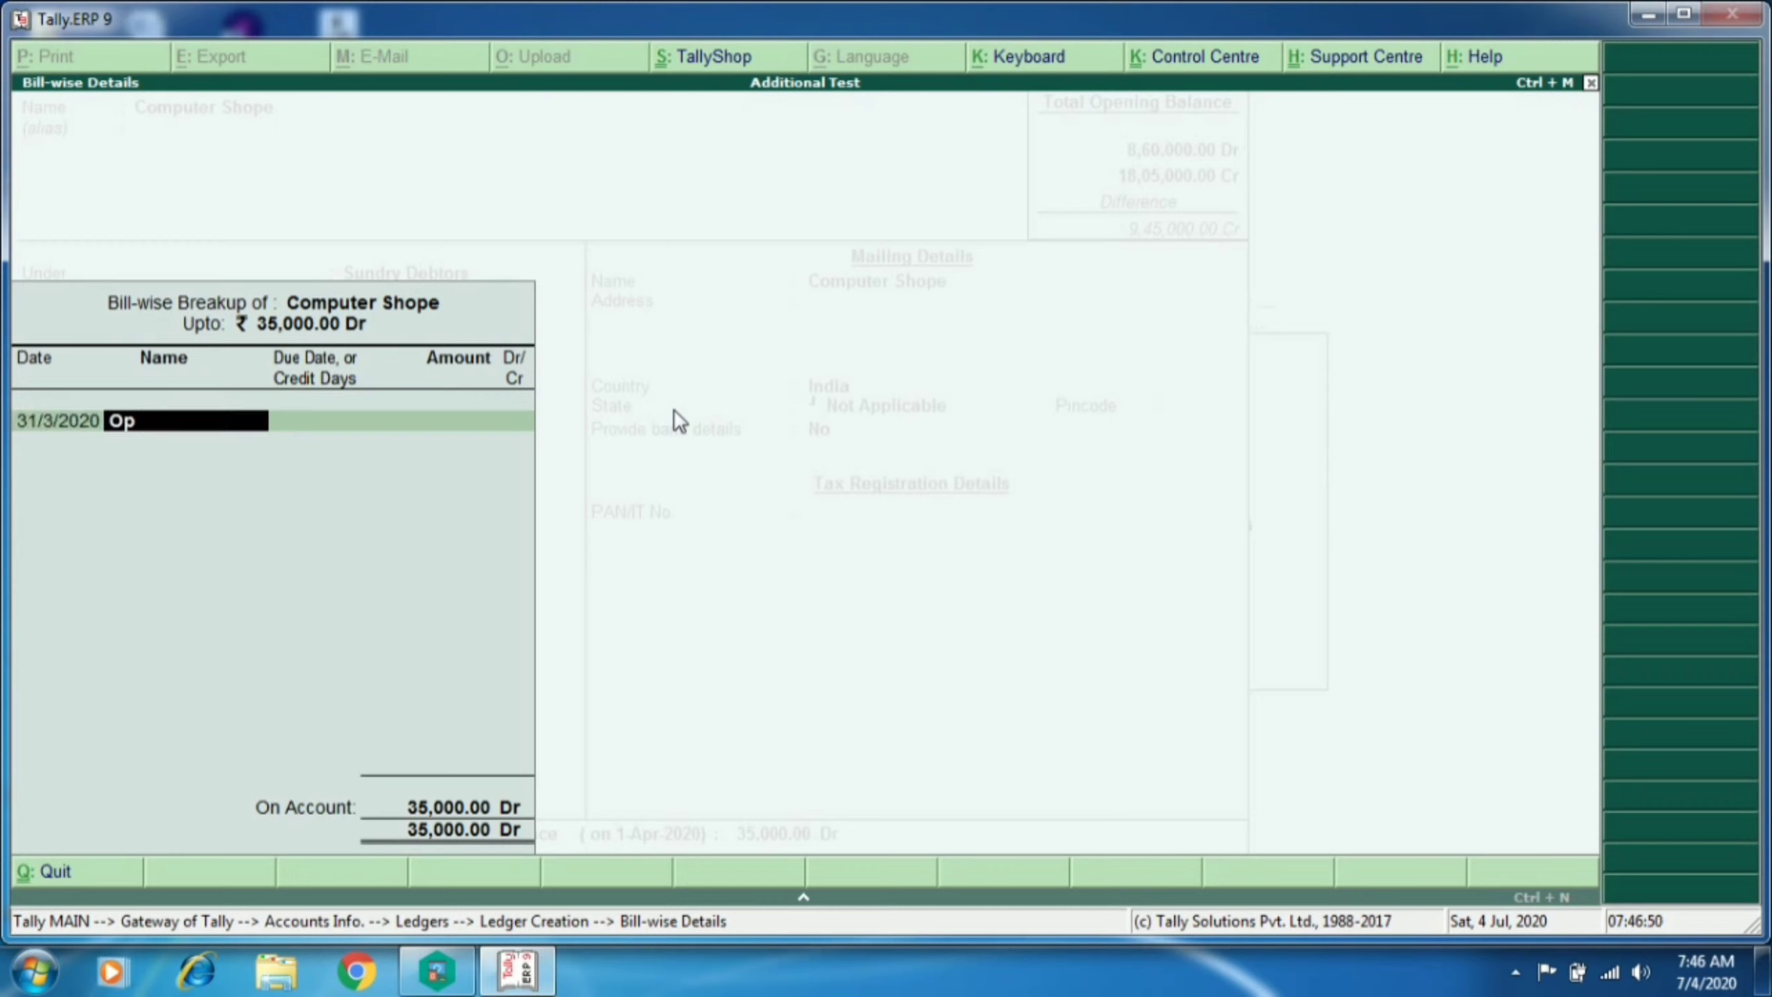
pyautogui.write('ening Balance')
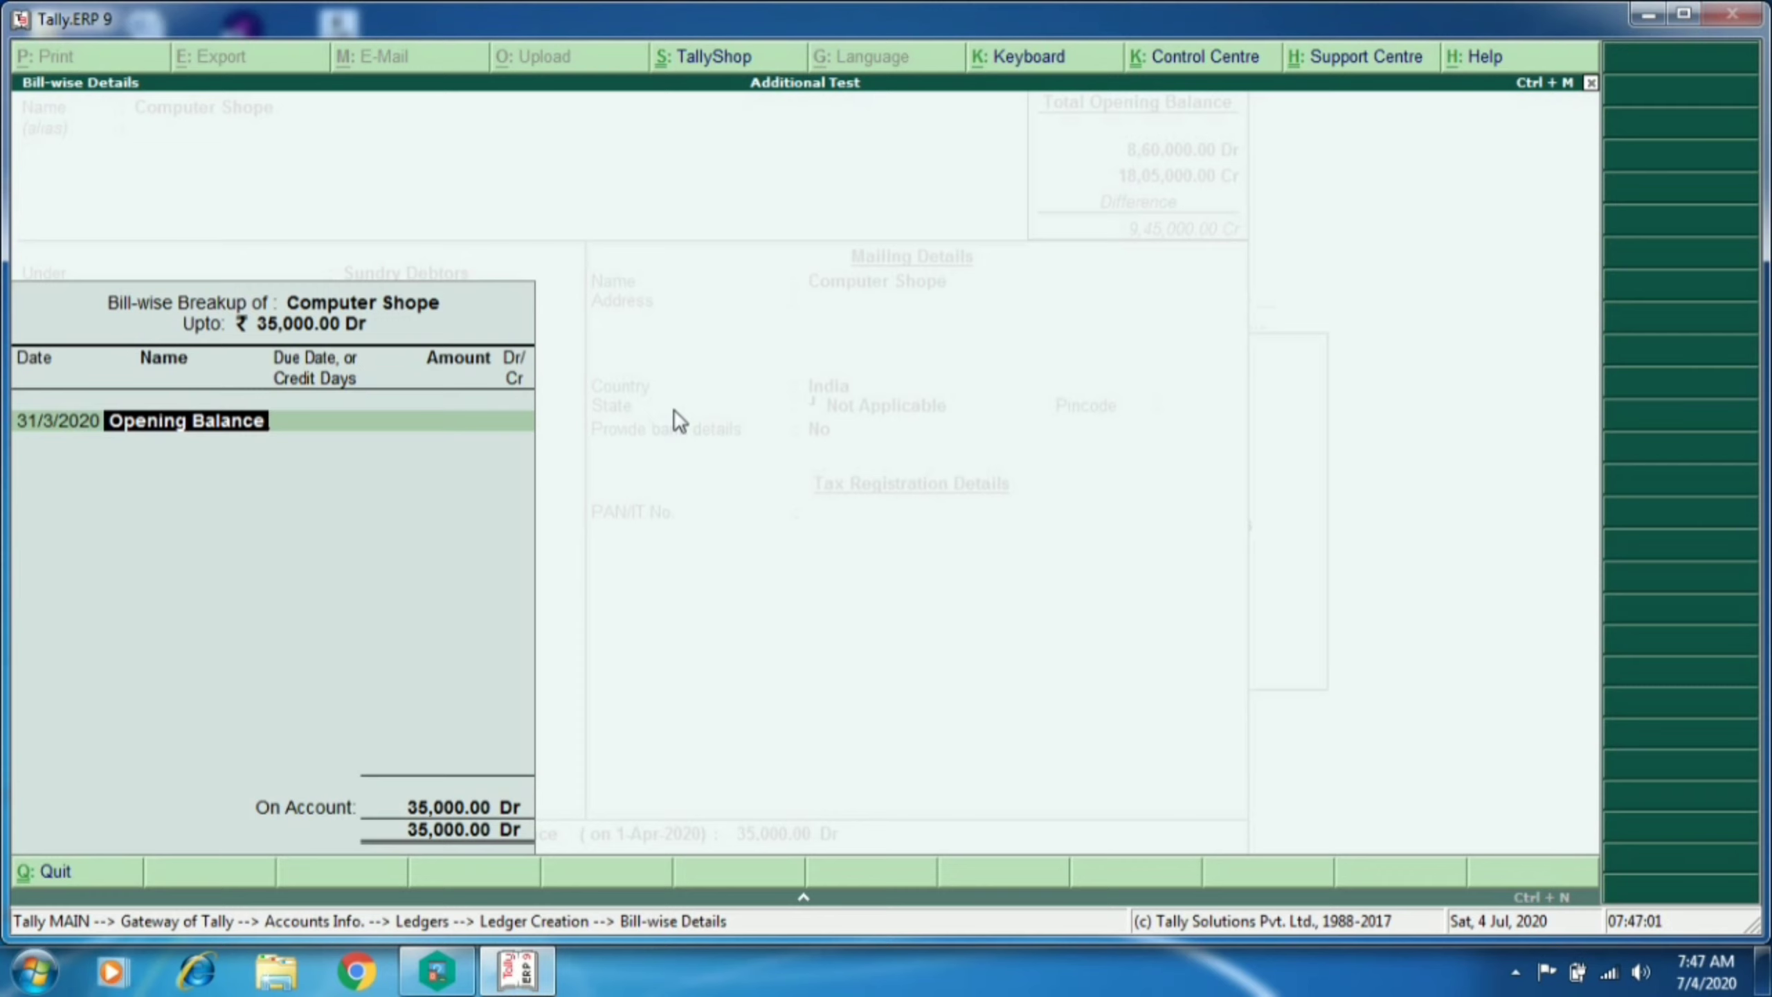
pyautogui.press('Return')
pyautogui.press('Return')
pyautogui.press('Return')
pyautogui.press('Return')
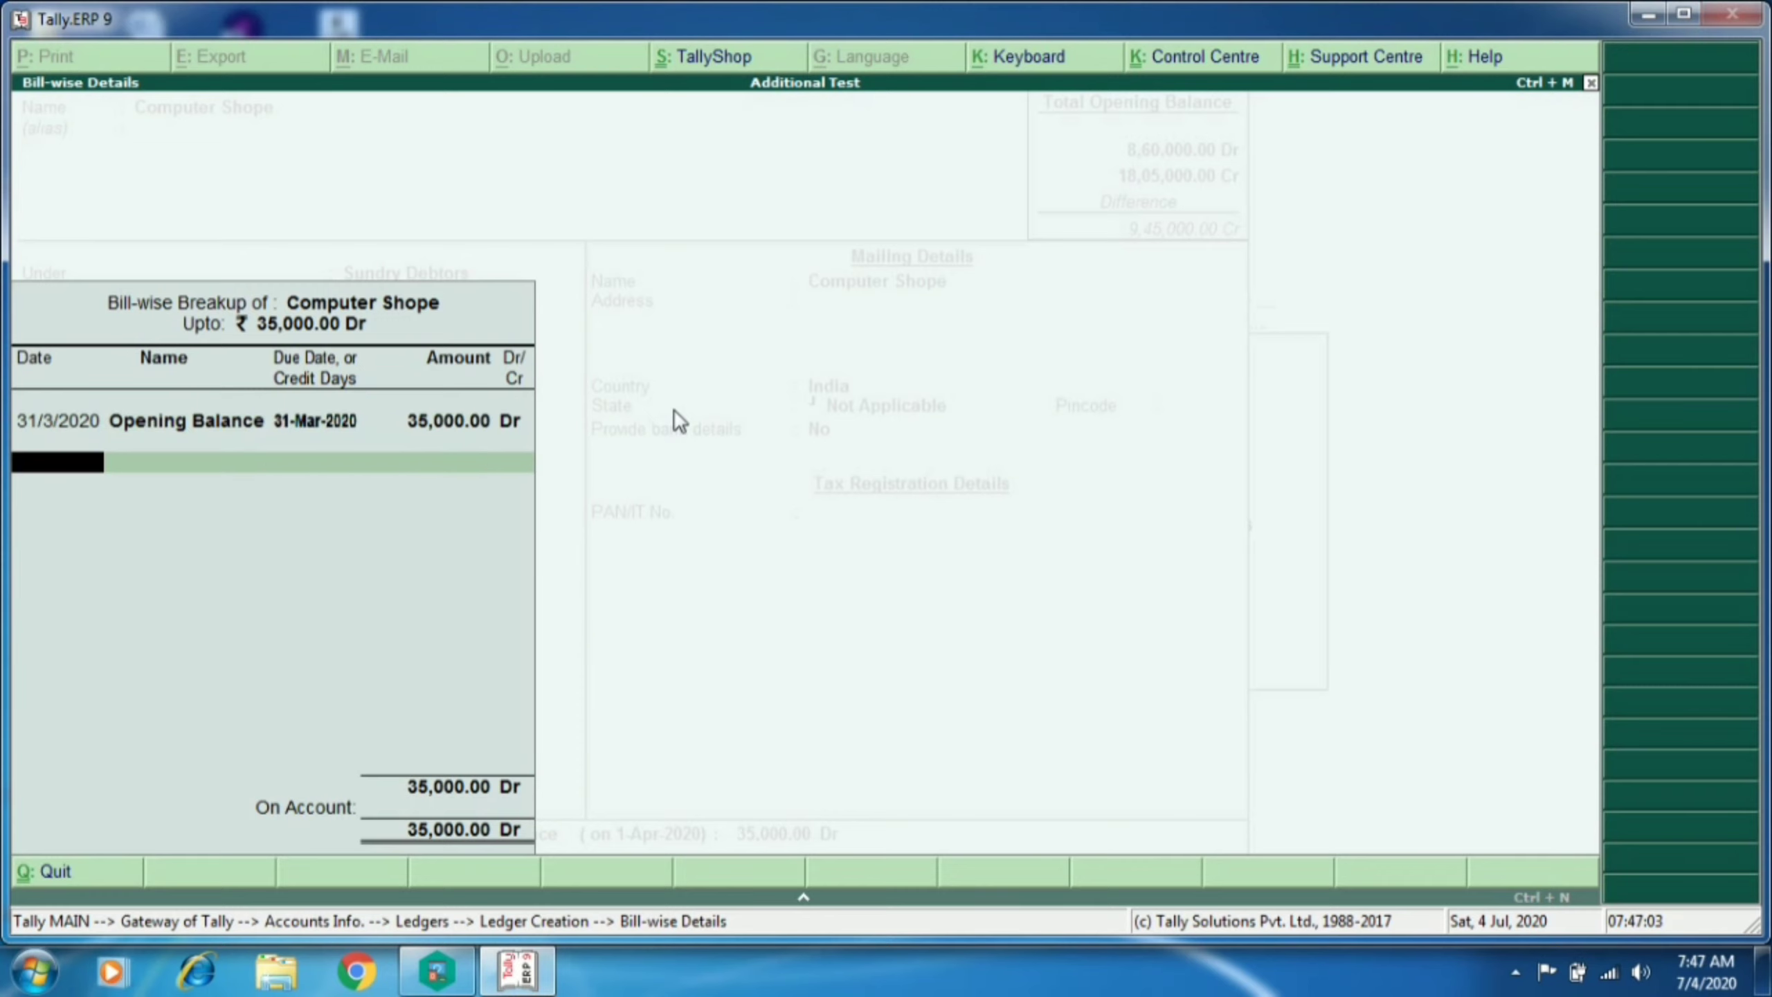
pyautogui.press('Return')
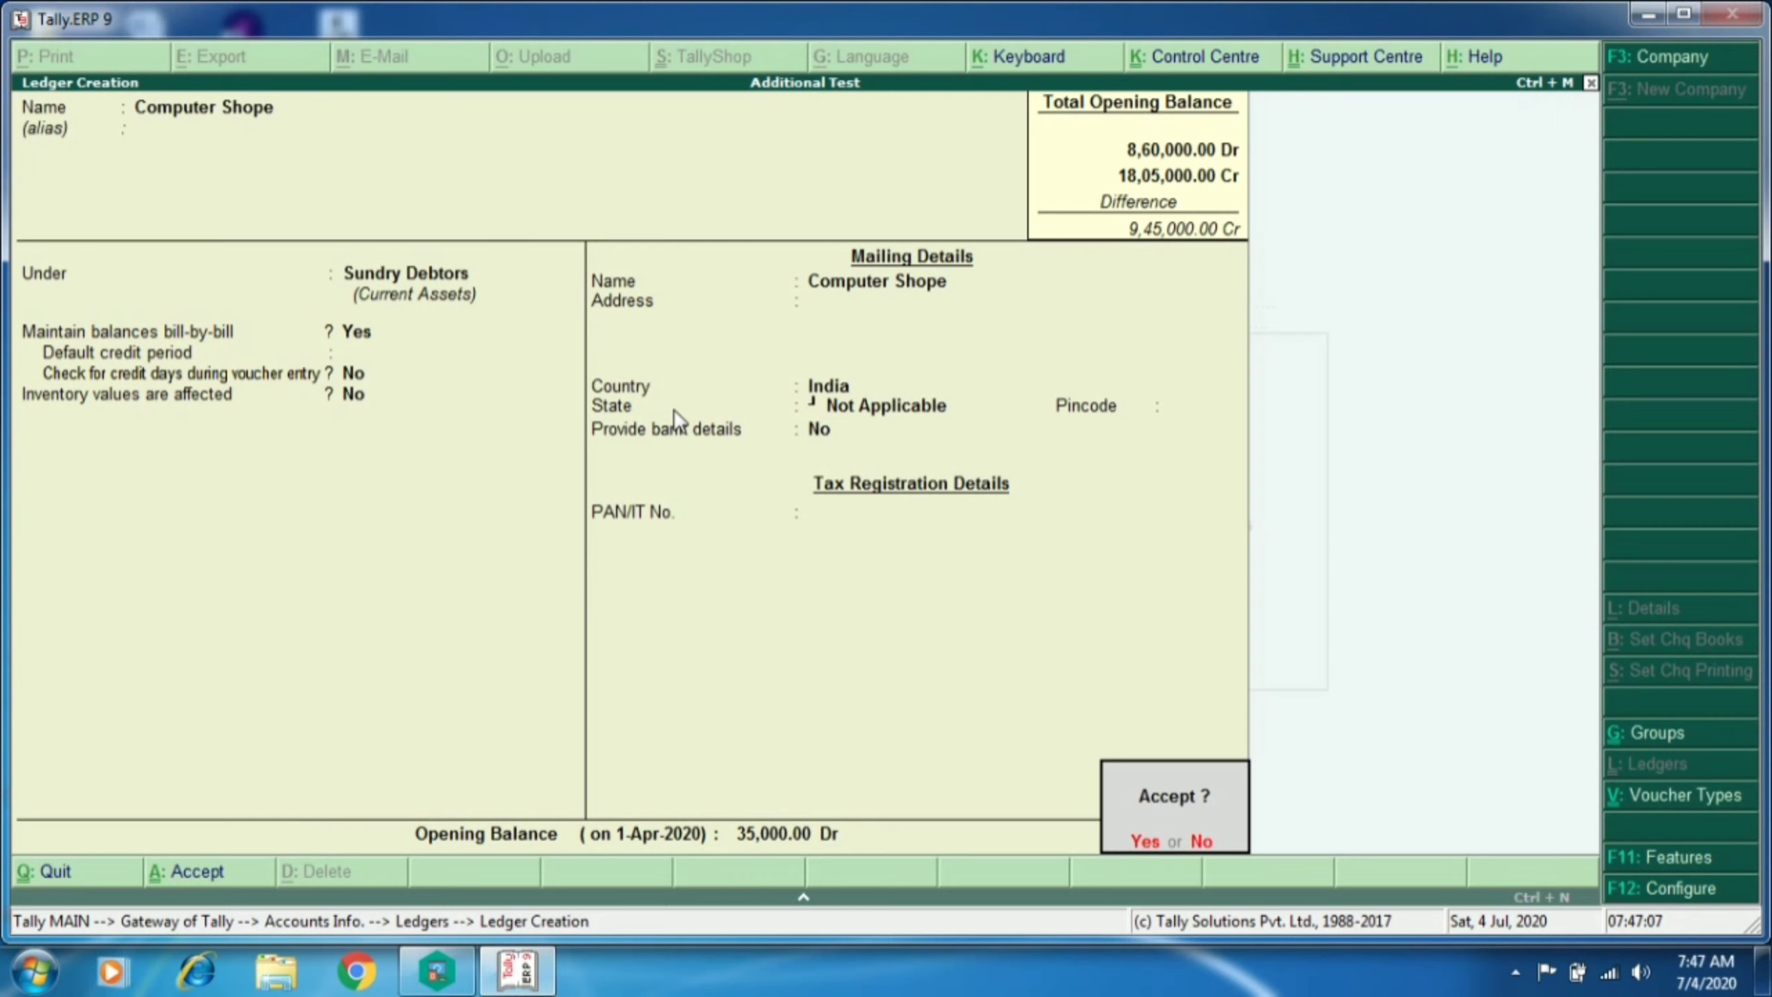
pyautogui.press('Return')
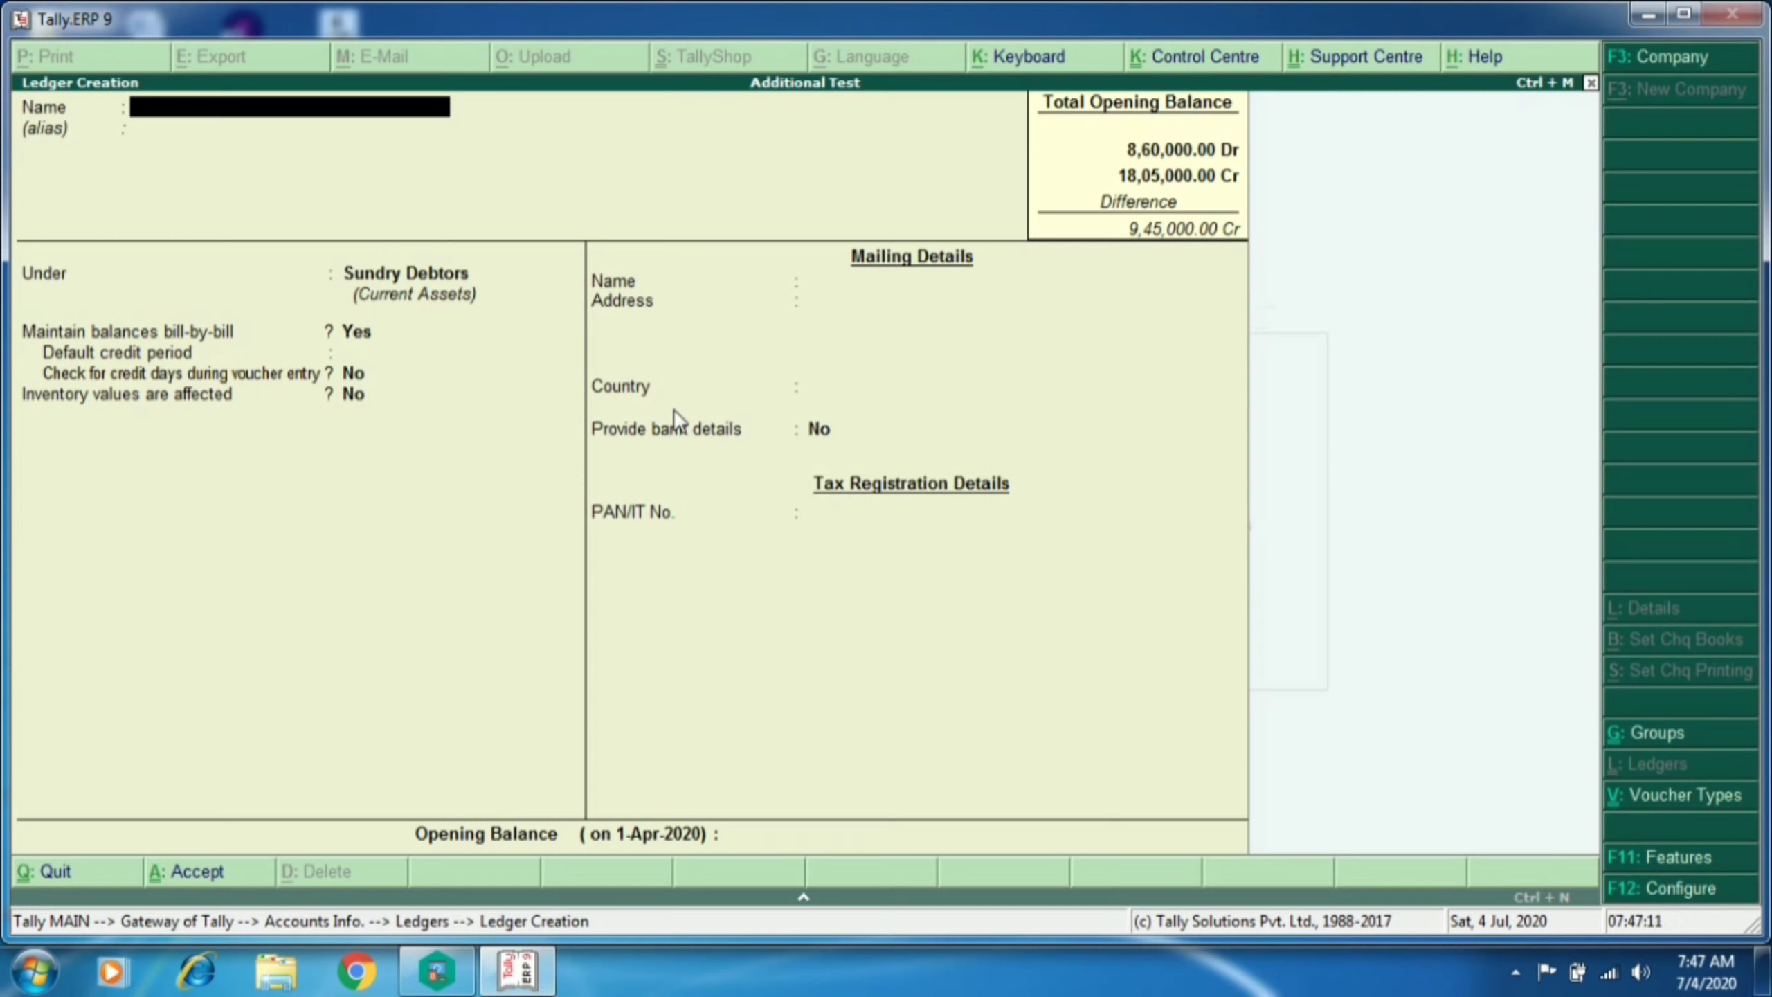
# Step: Begin a ledger named Marcony under Sundry Debtors, keeping the default bill-by-bill and mailing details
pyautogui.write('Marcony')
pyautogui.press('Return')
pyautogui.press('Return')
pyautogui.press('Return')
pyautogui.press('Return')
pyautogui.press('Return')
pyautogui.press('Return')
pyautogui.press('Return')
pyautogui.press('Return')
pyautogui.press('Return')
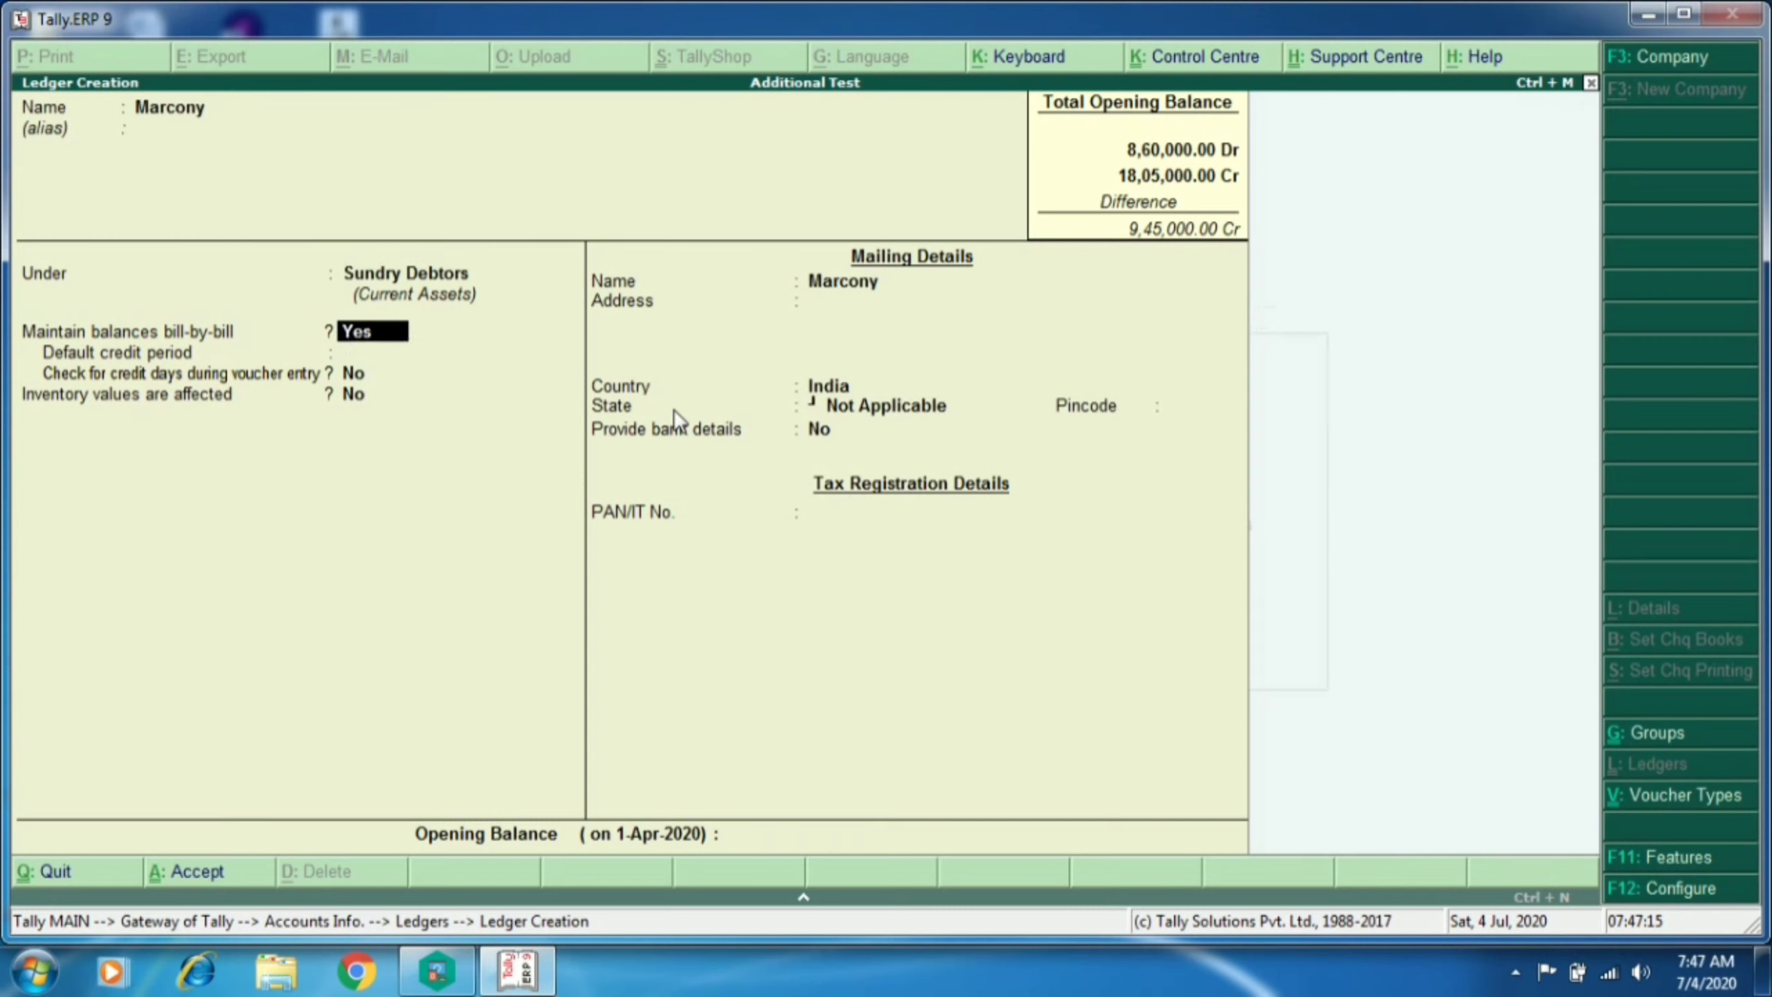
pyautogui.press('Return')
pyautogui.press('Return')
pyautogui.press('Return')
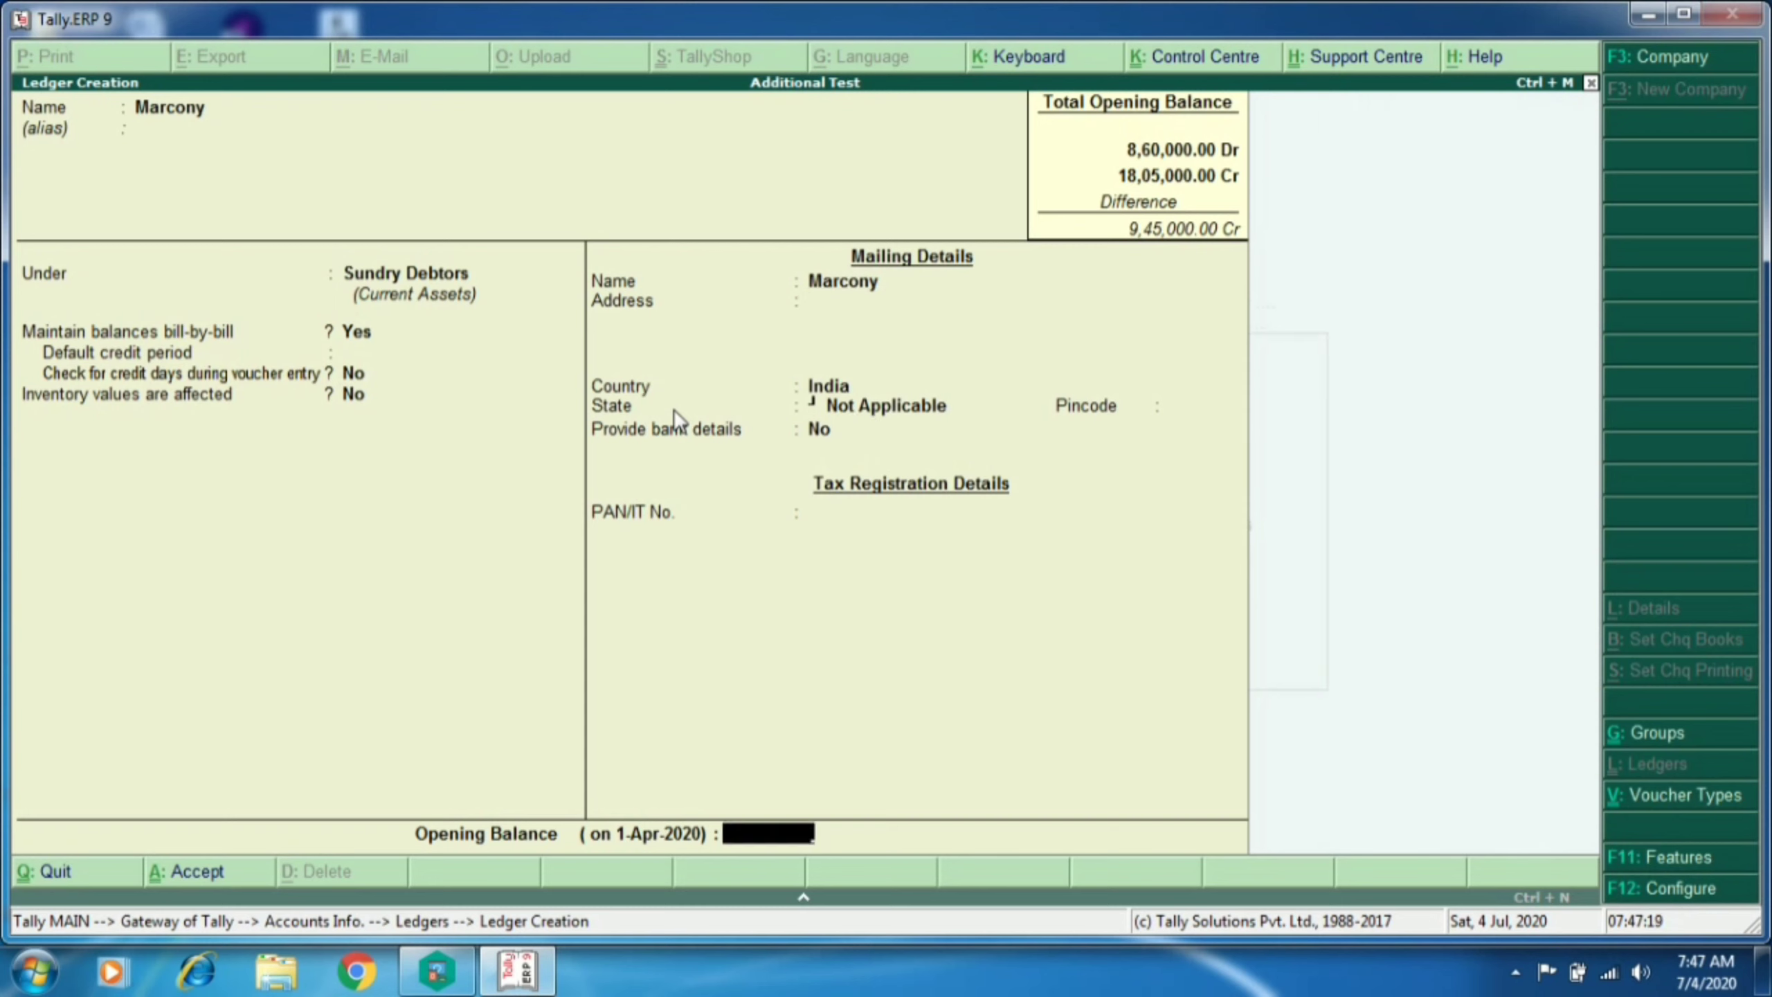
# Step: Set Marcony's opening balance to 90,000 Dr
pyautogui.write('90000')
pyautogui.press('Return')
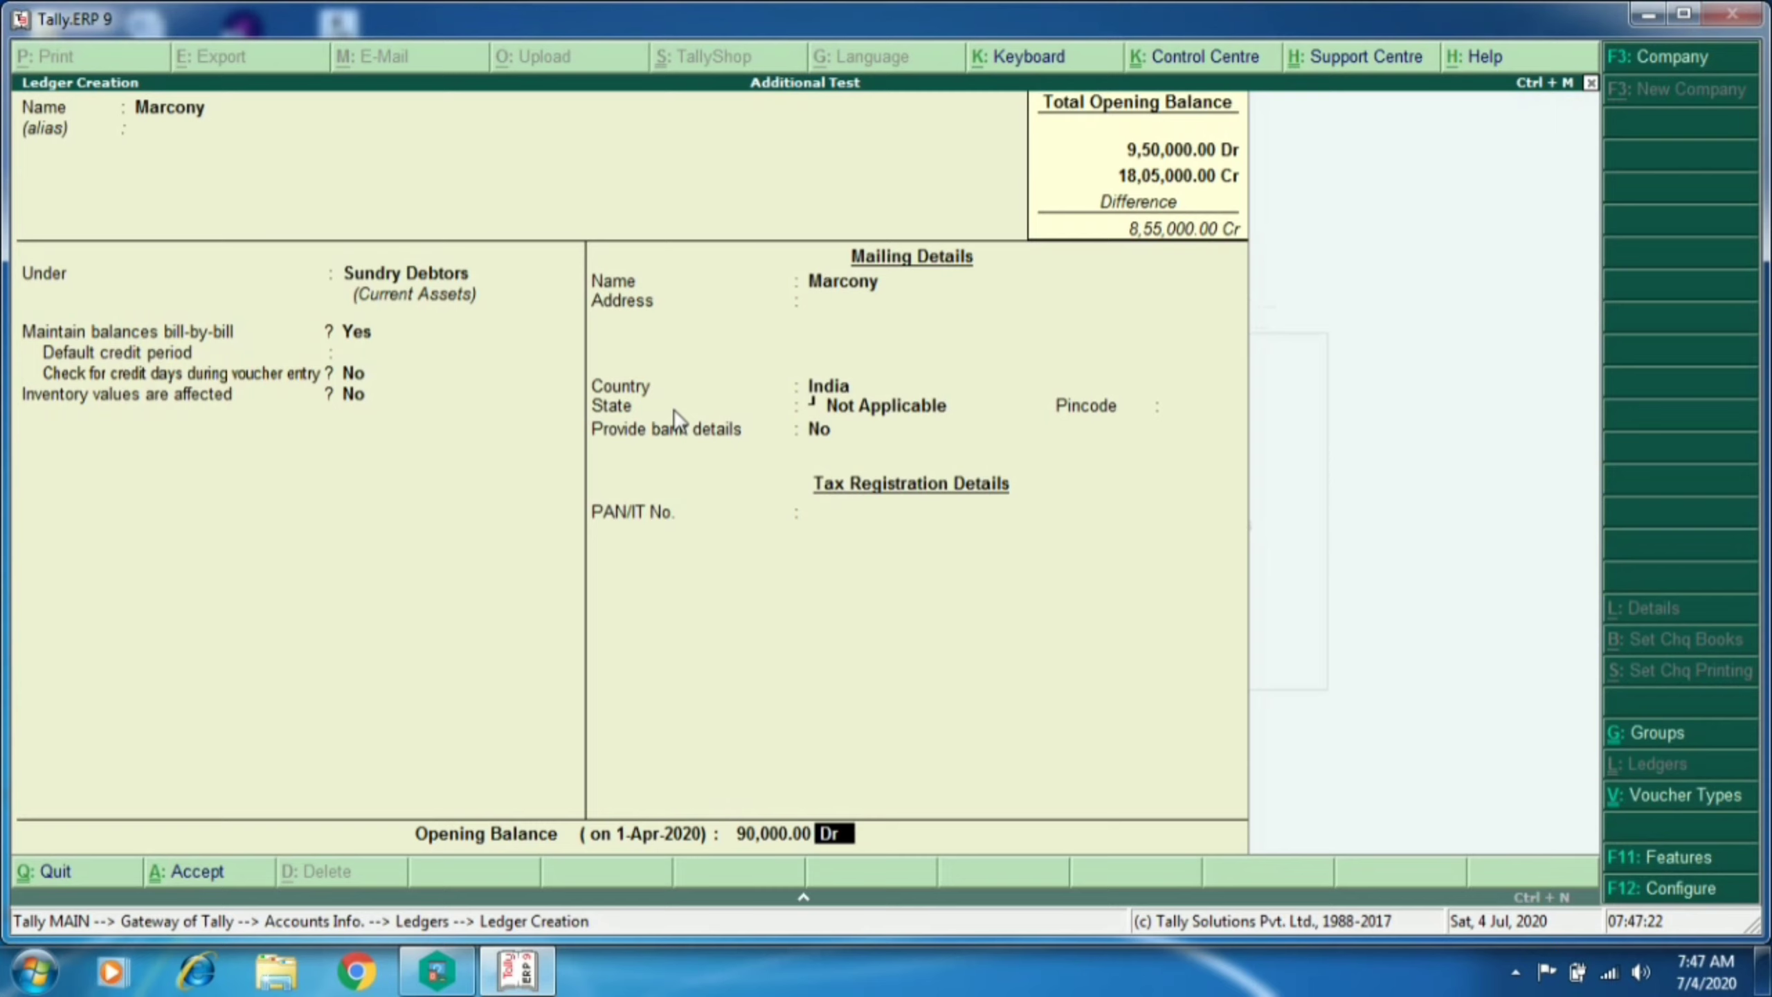
pyautogui.press('Return')
# Step: Allocate Marcony's full 90,000 Dr to a bill named Opening Balance dated 31/3/2020 and save the ledger
pyautogui.press('Return')
pyautogui.write('Op')
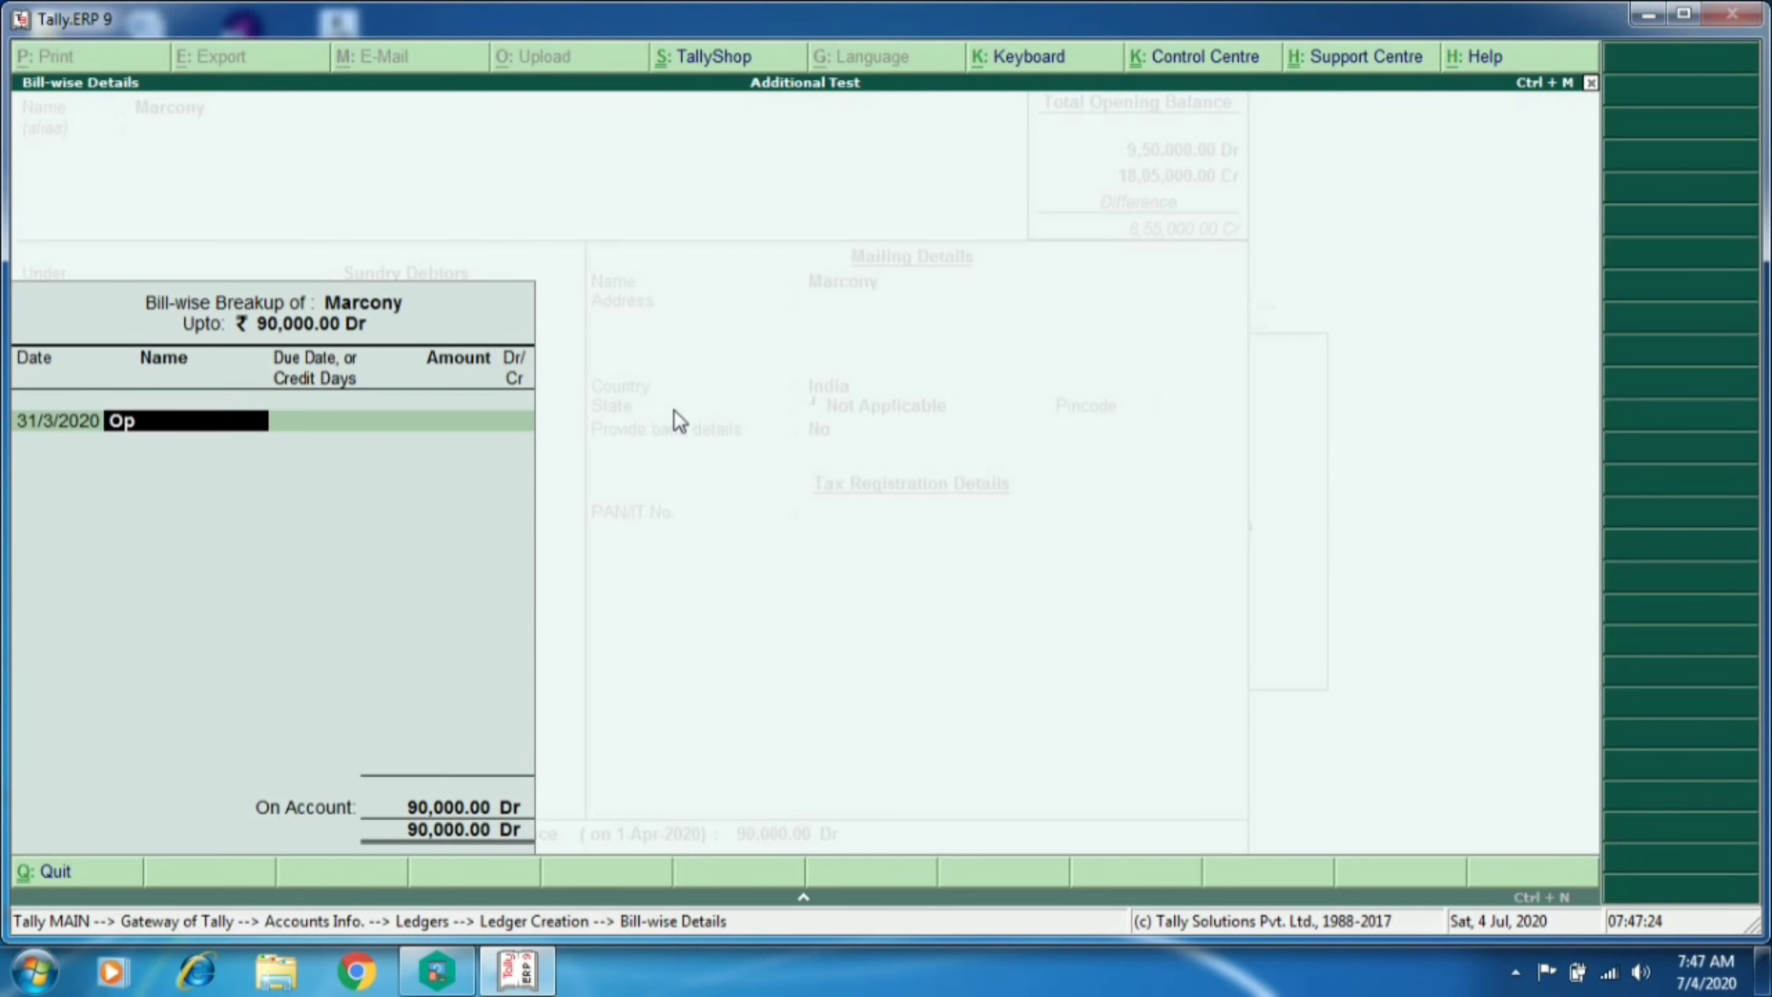
pyautogui.write('ening Balance')
pyautogui.press('Return')
pyautogui.press('Return')
pyautogui.press('Return')
pyautogui.press('Return')
pyautogui.press('Return')
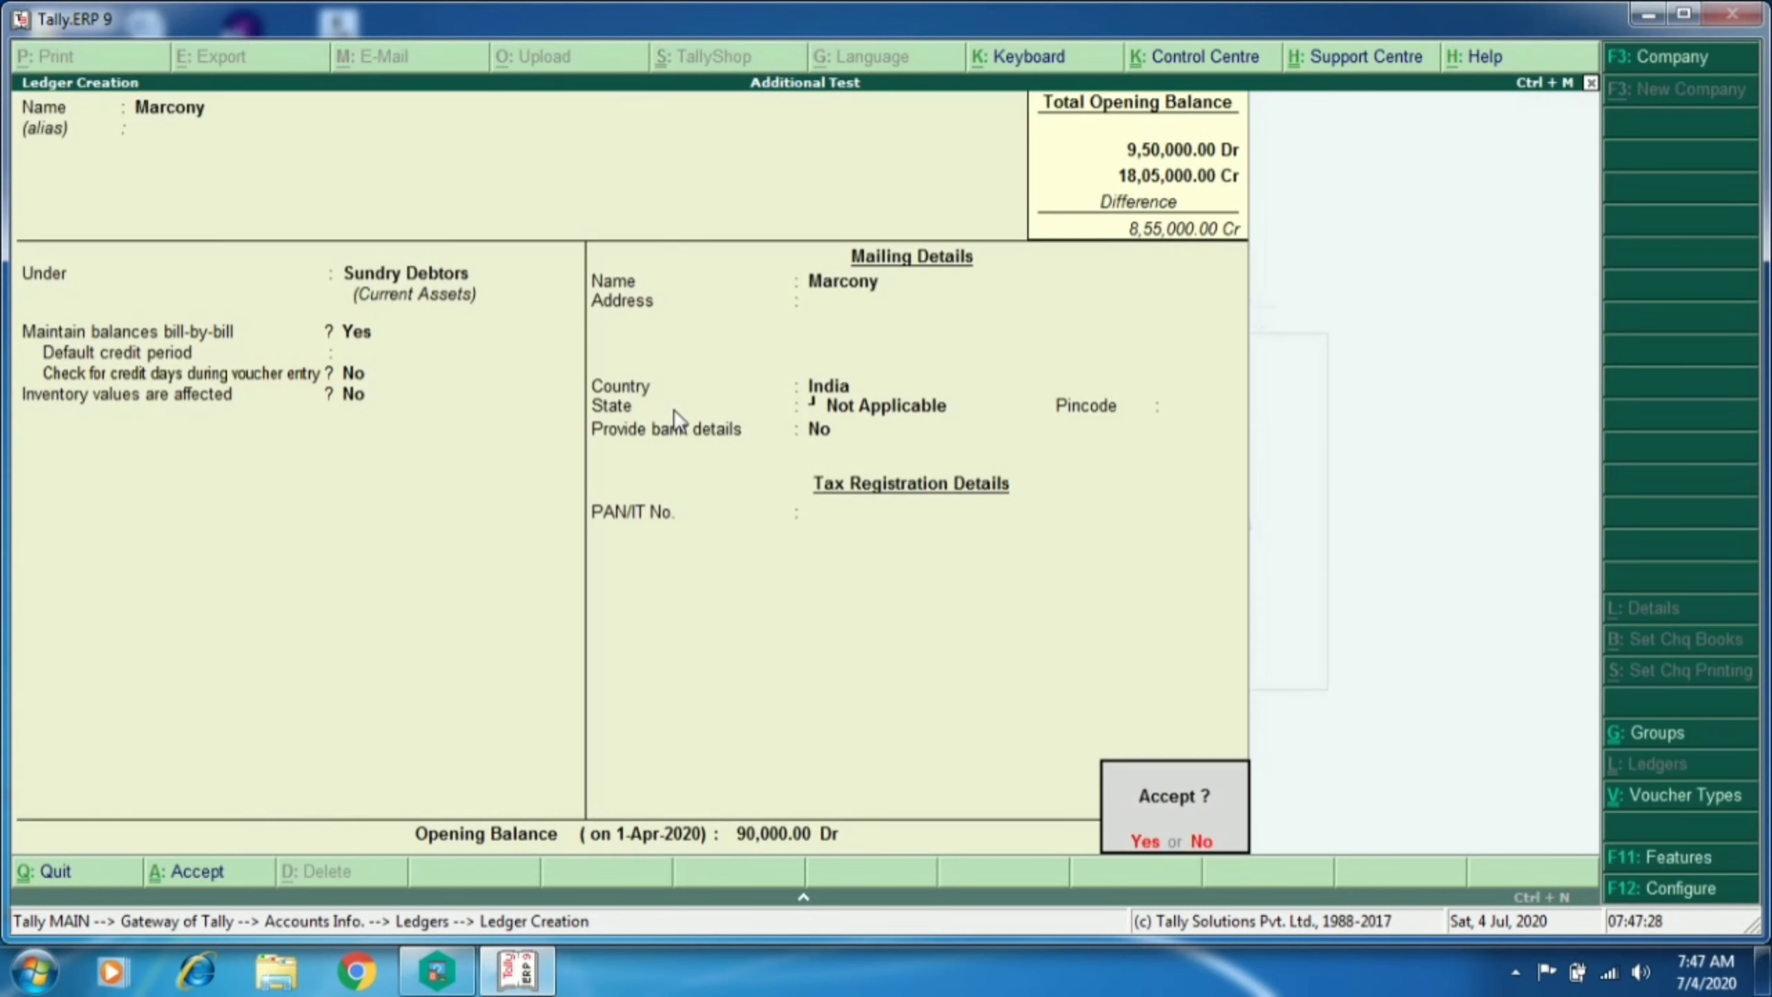
pyautogui.press('Return')
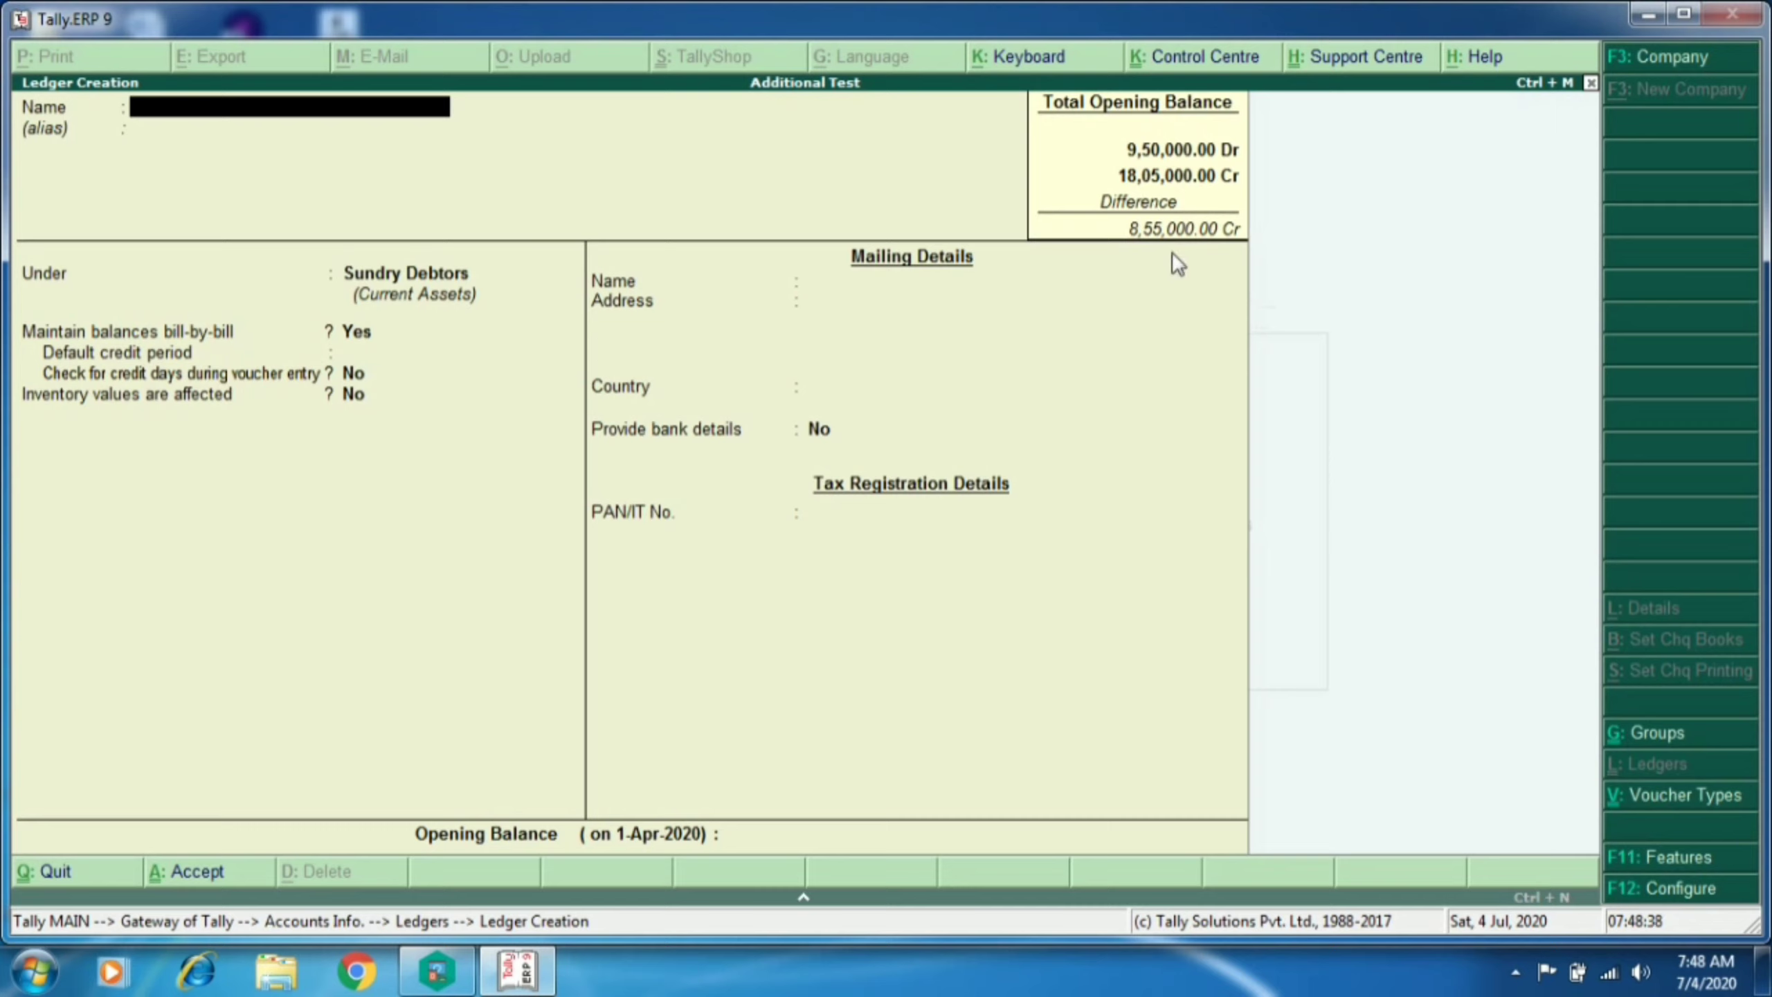
# Step: Leave ledger creation and open the creation form for a single stock group in the inventory masters
pyautogui.press('Escape')
pyautogui.press('Escape')
pyautogui.press('Escape')
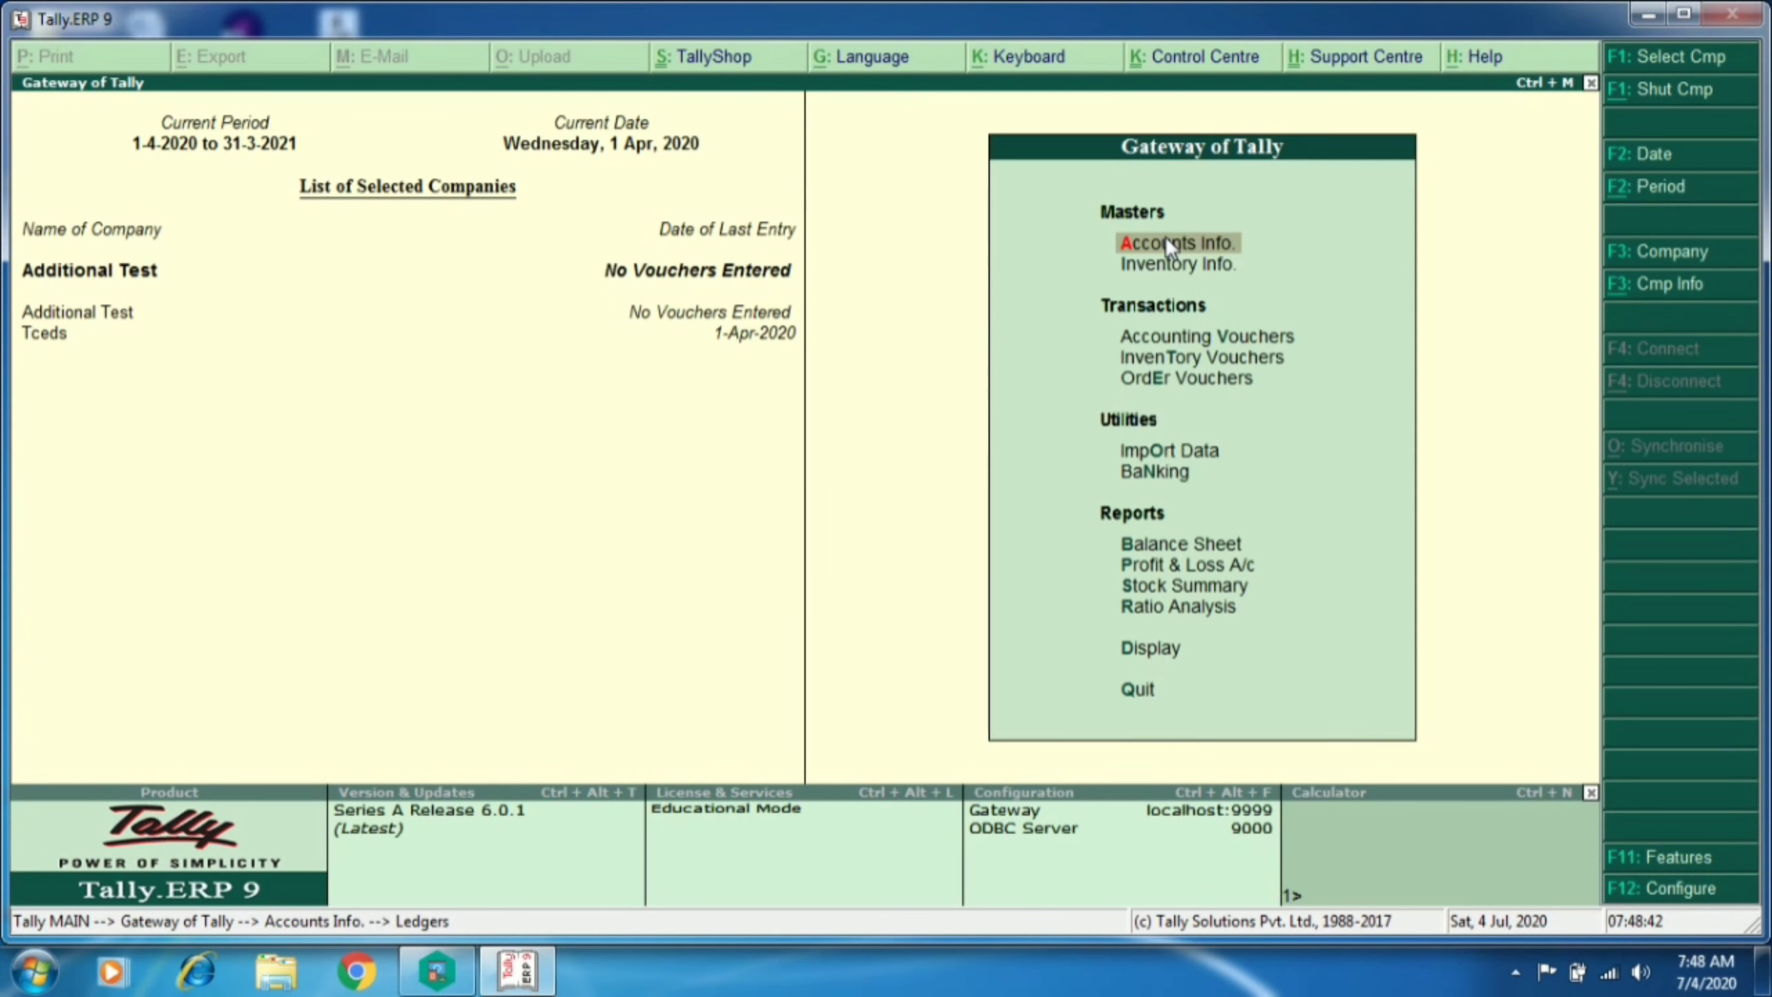
pyautogui.press('Down')
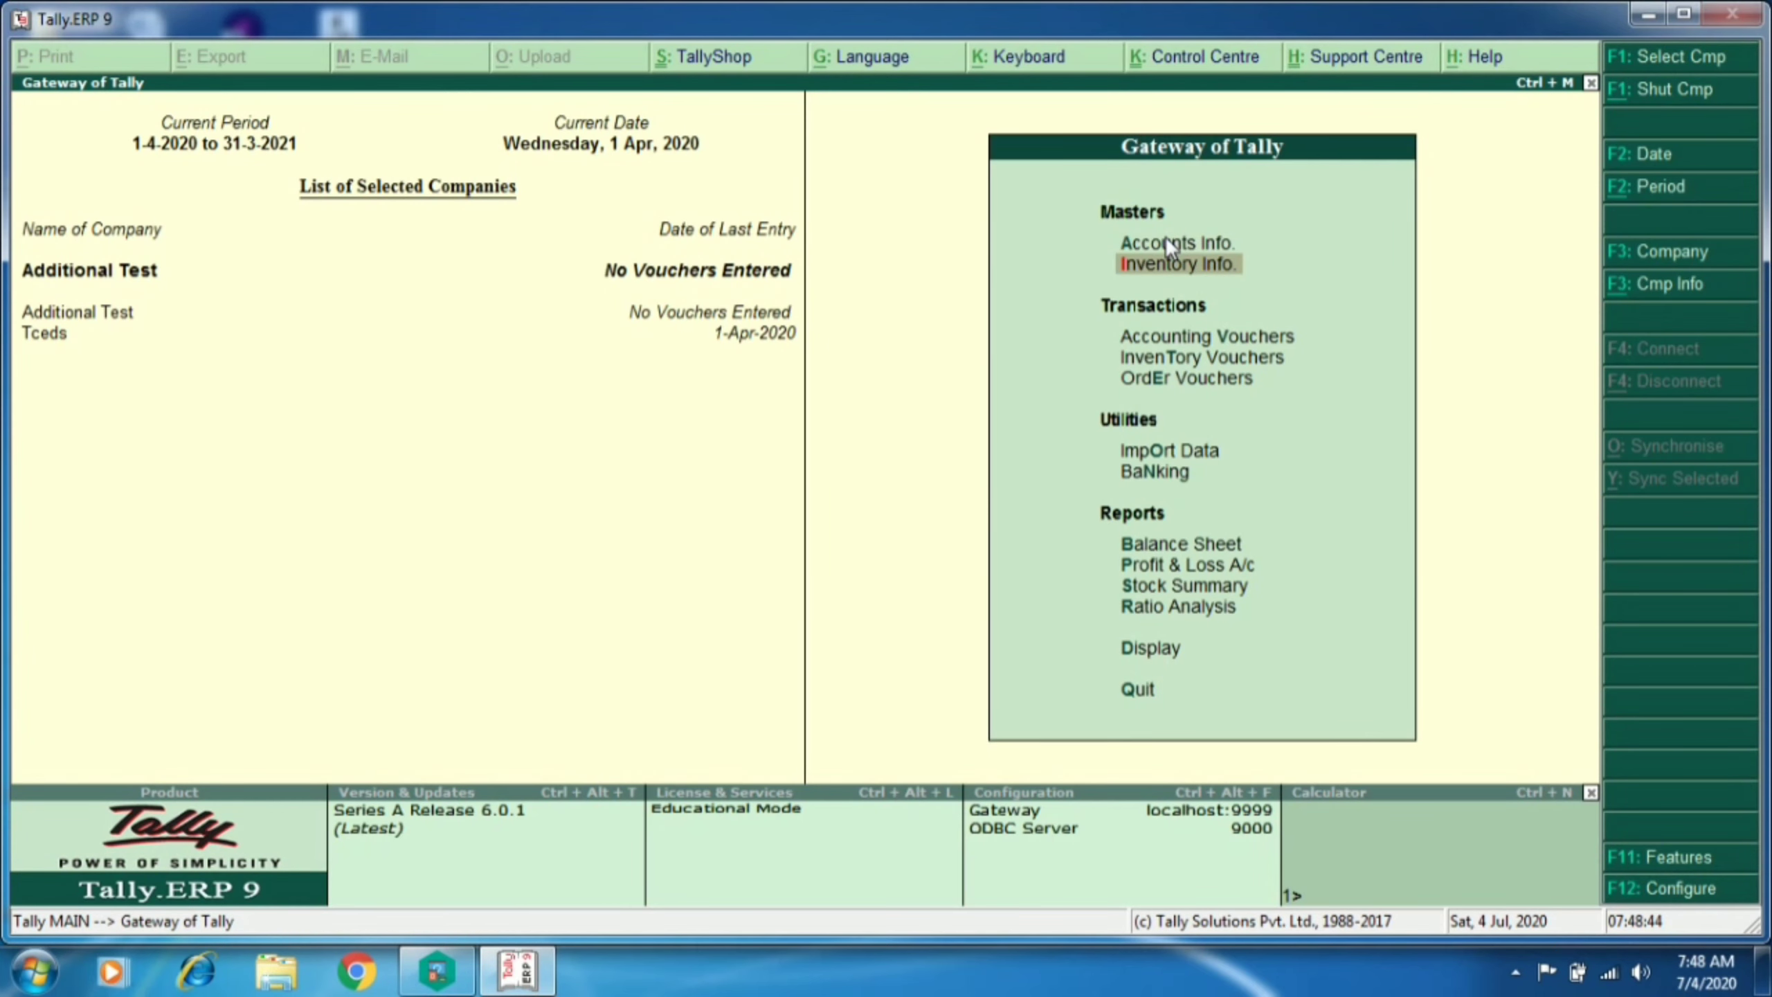
pyautogui.press('Return')
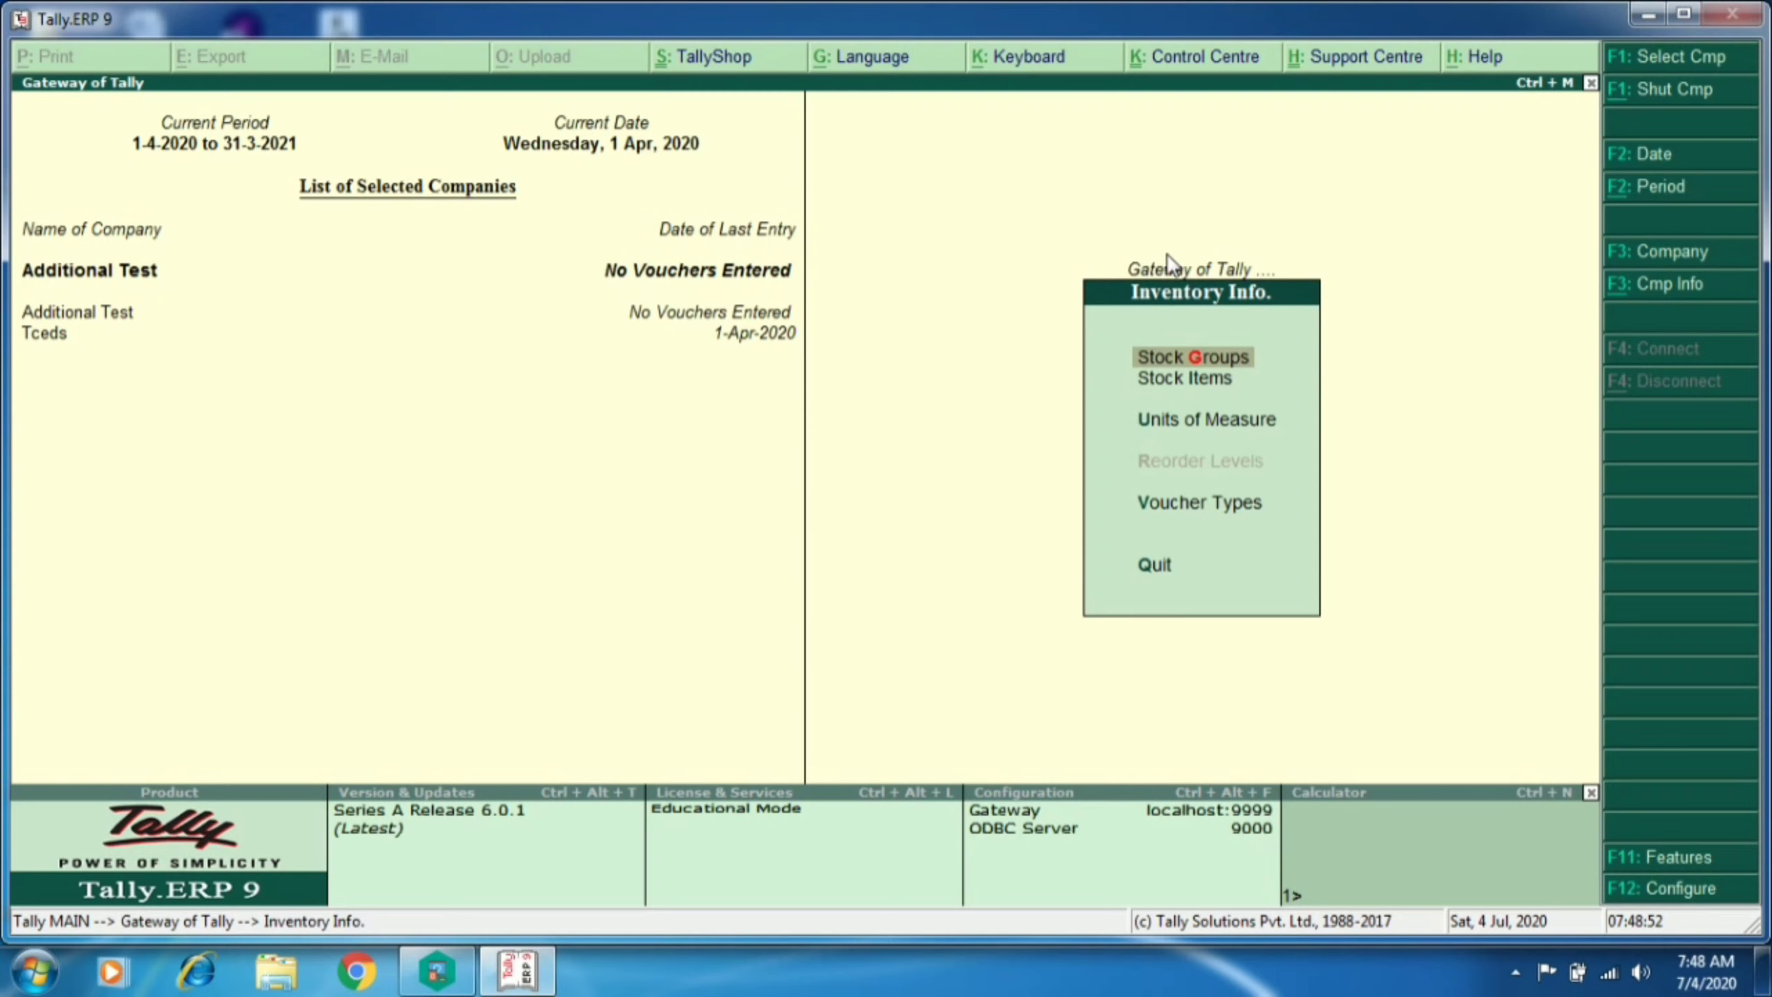
pyautogui.click(1227, 356)
pyautogui.press('Return')
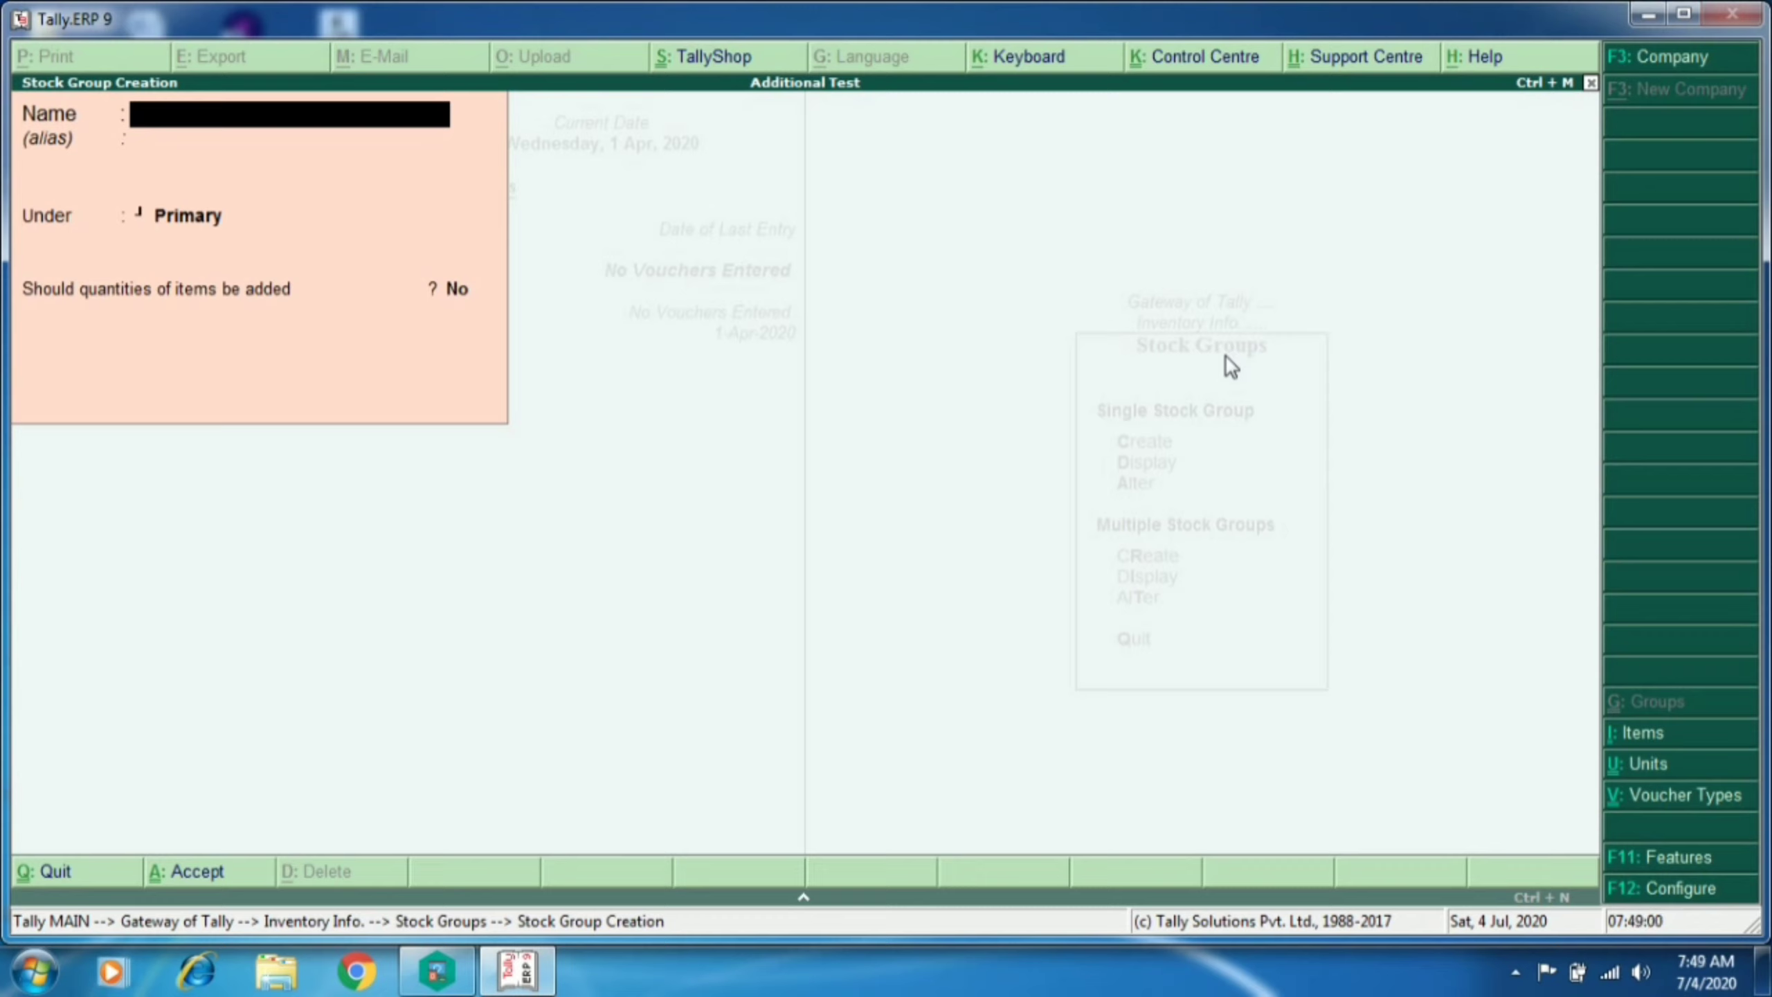
# Step: Enter stock groups named Pentium and Amd and leave stock group creation
pyautogui.write('Pentium')
pyautogui.hotkey('ctrl', 'a')
pyautogui.write('Amd')
pyautogui.press('Escape')
pyautogui.press('y')
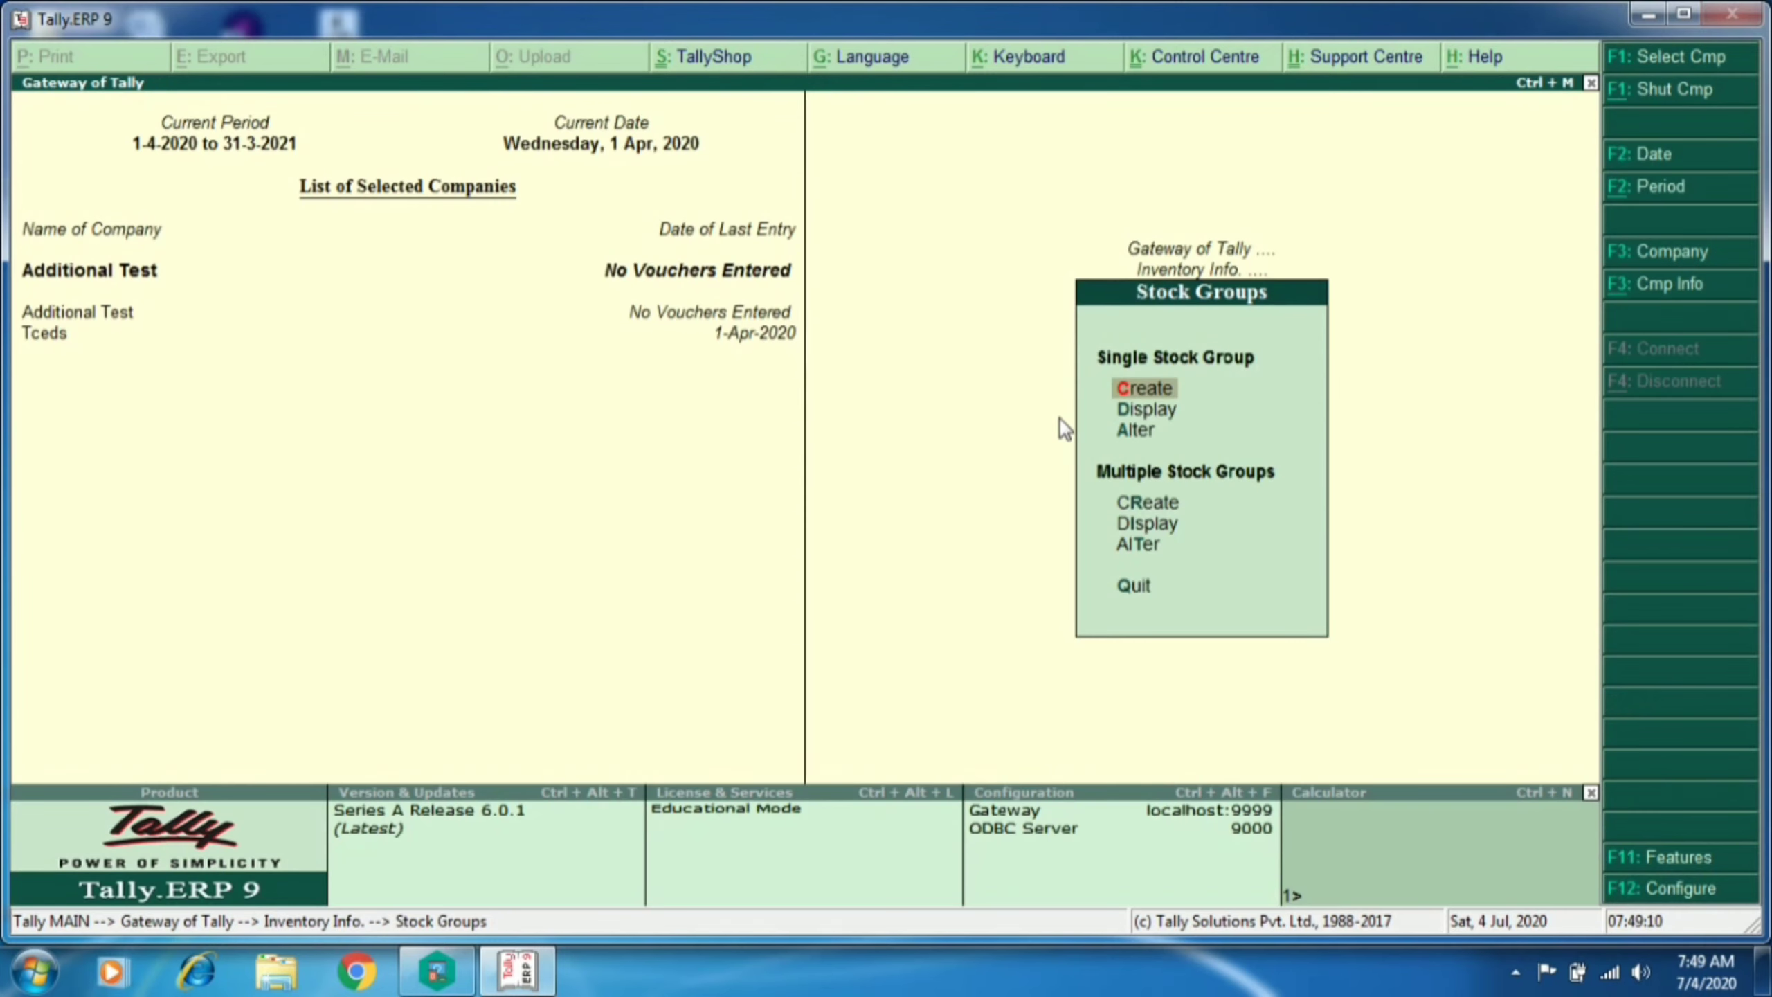
# Step: Open the inventory features of the company Additional Test and enable maintaining stock categories
pyautogui.press('Escape')
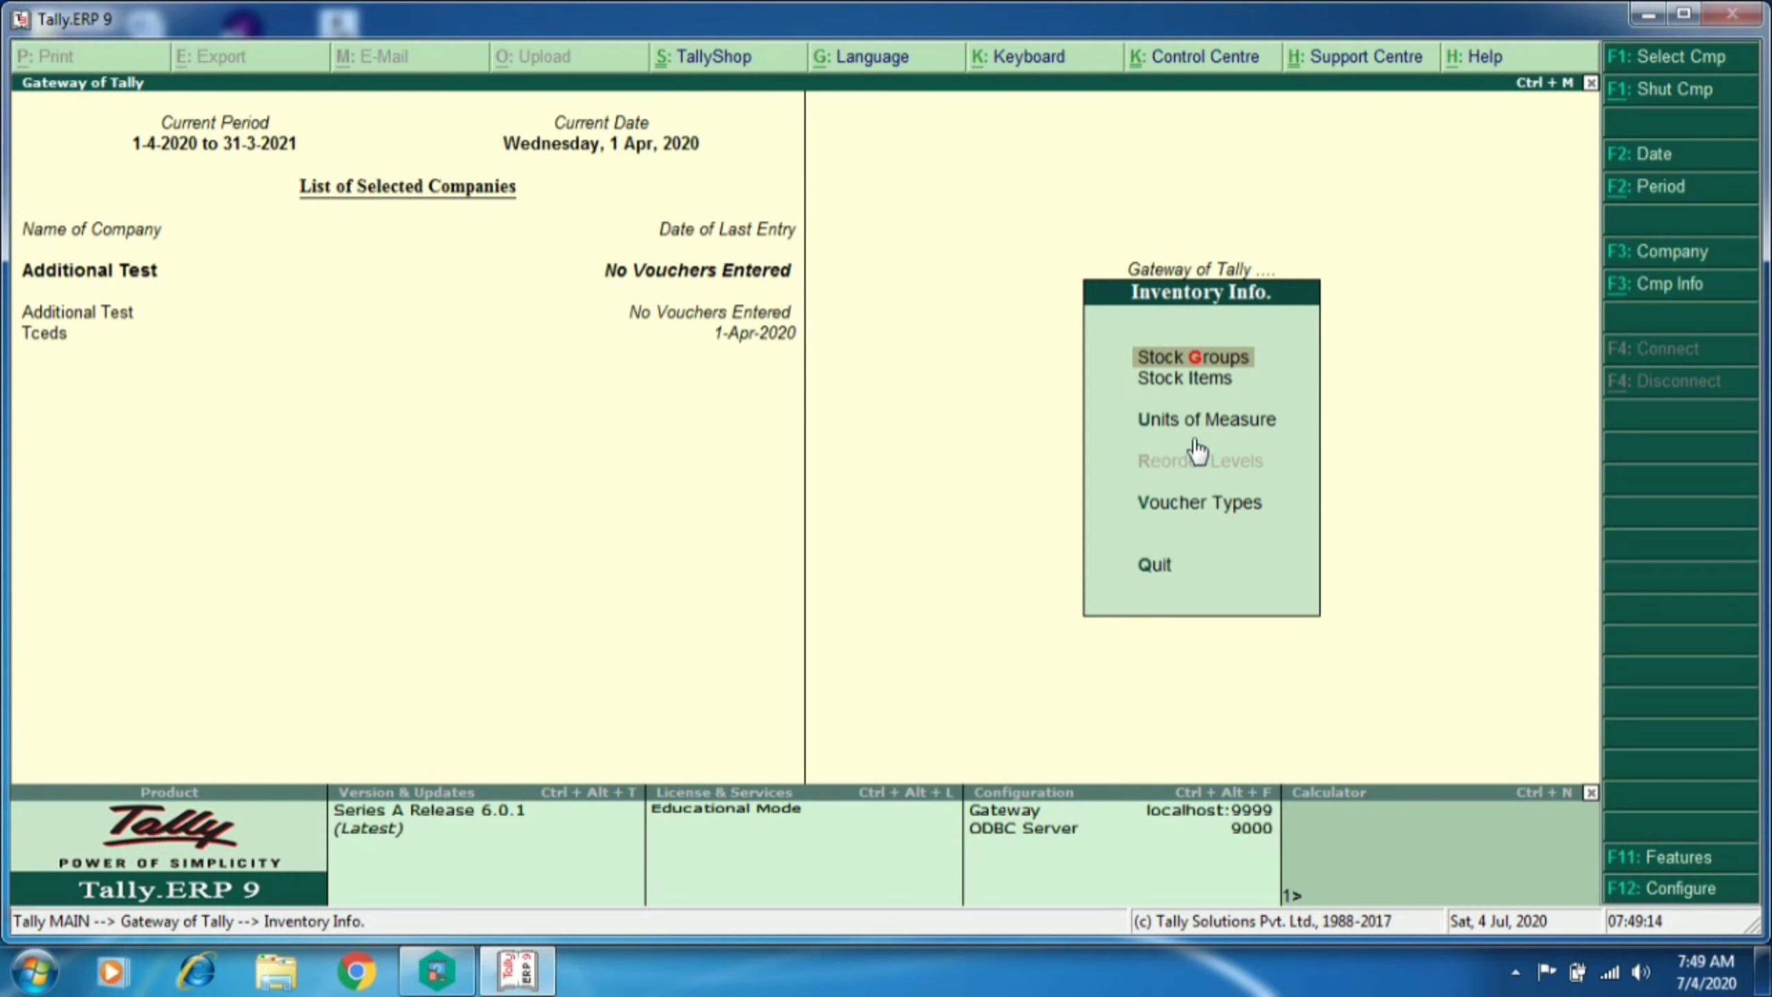
pyautogui.press('F11')
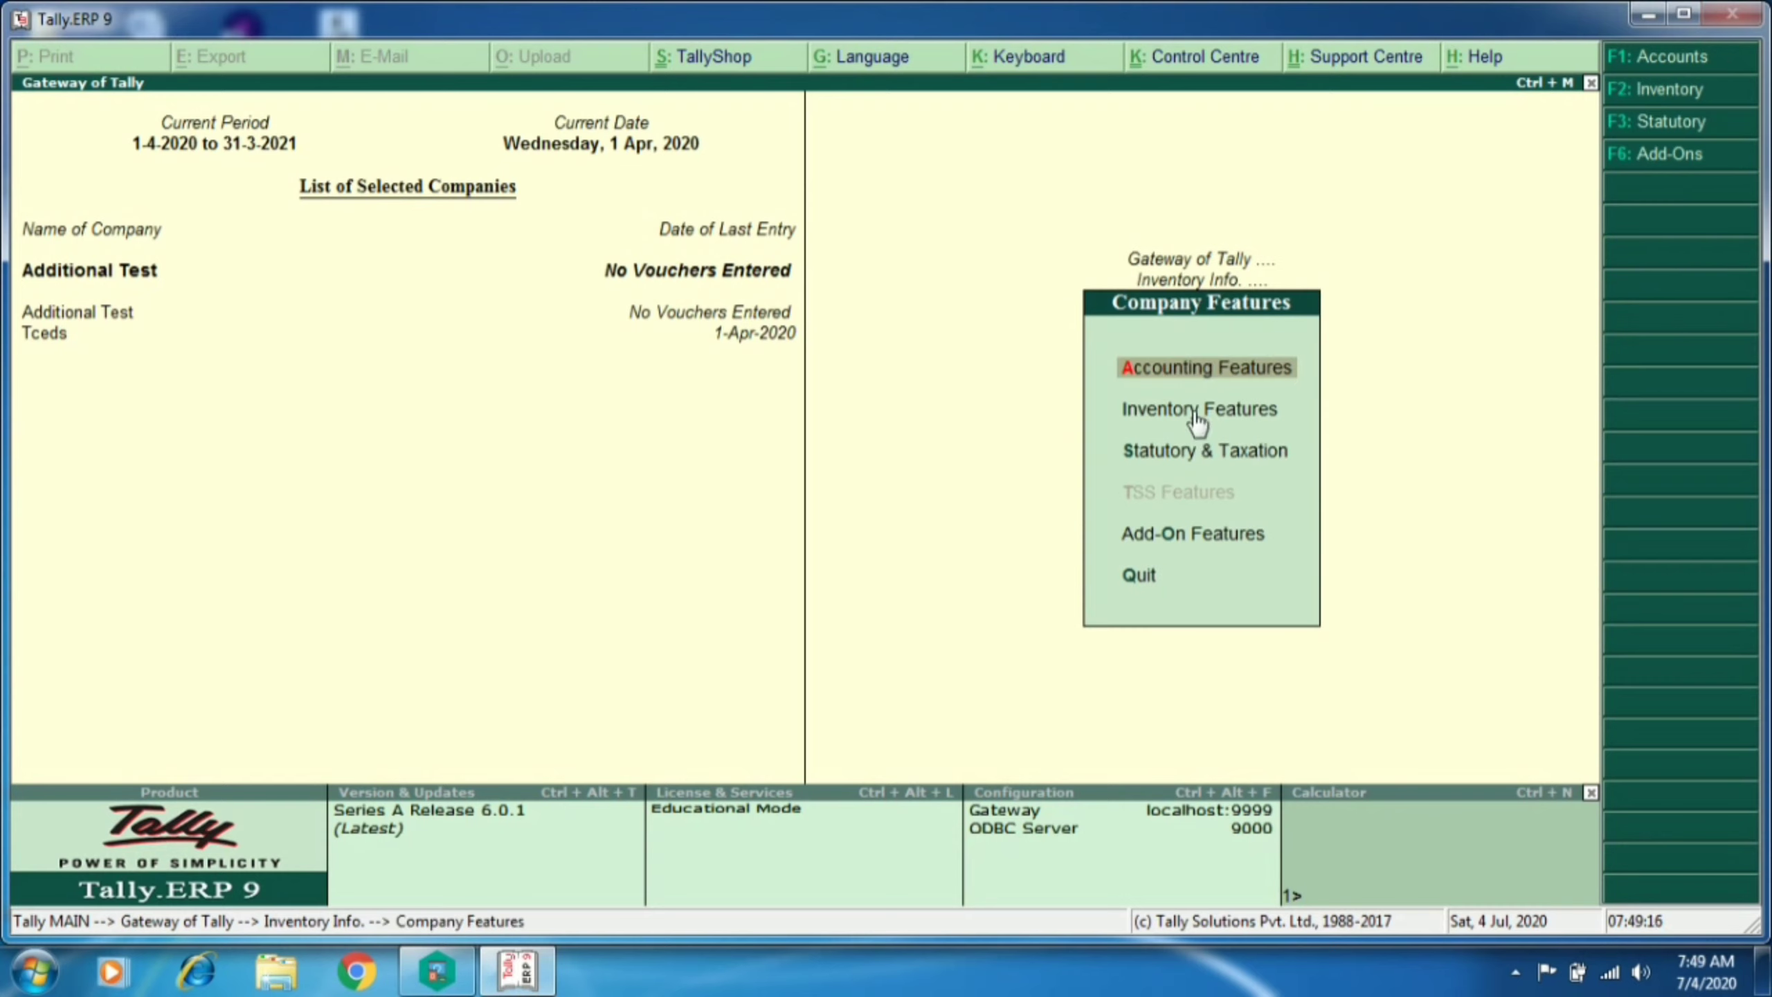
pyautogui.click(1198, 419)
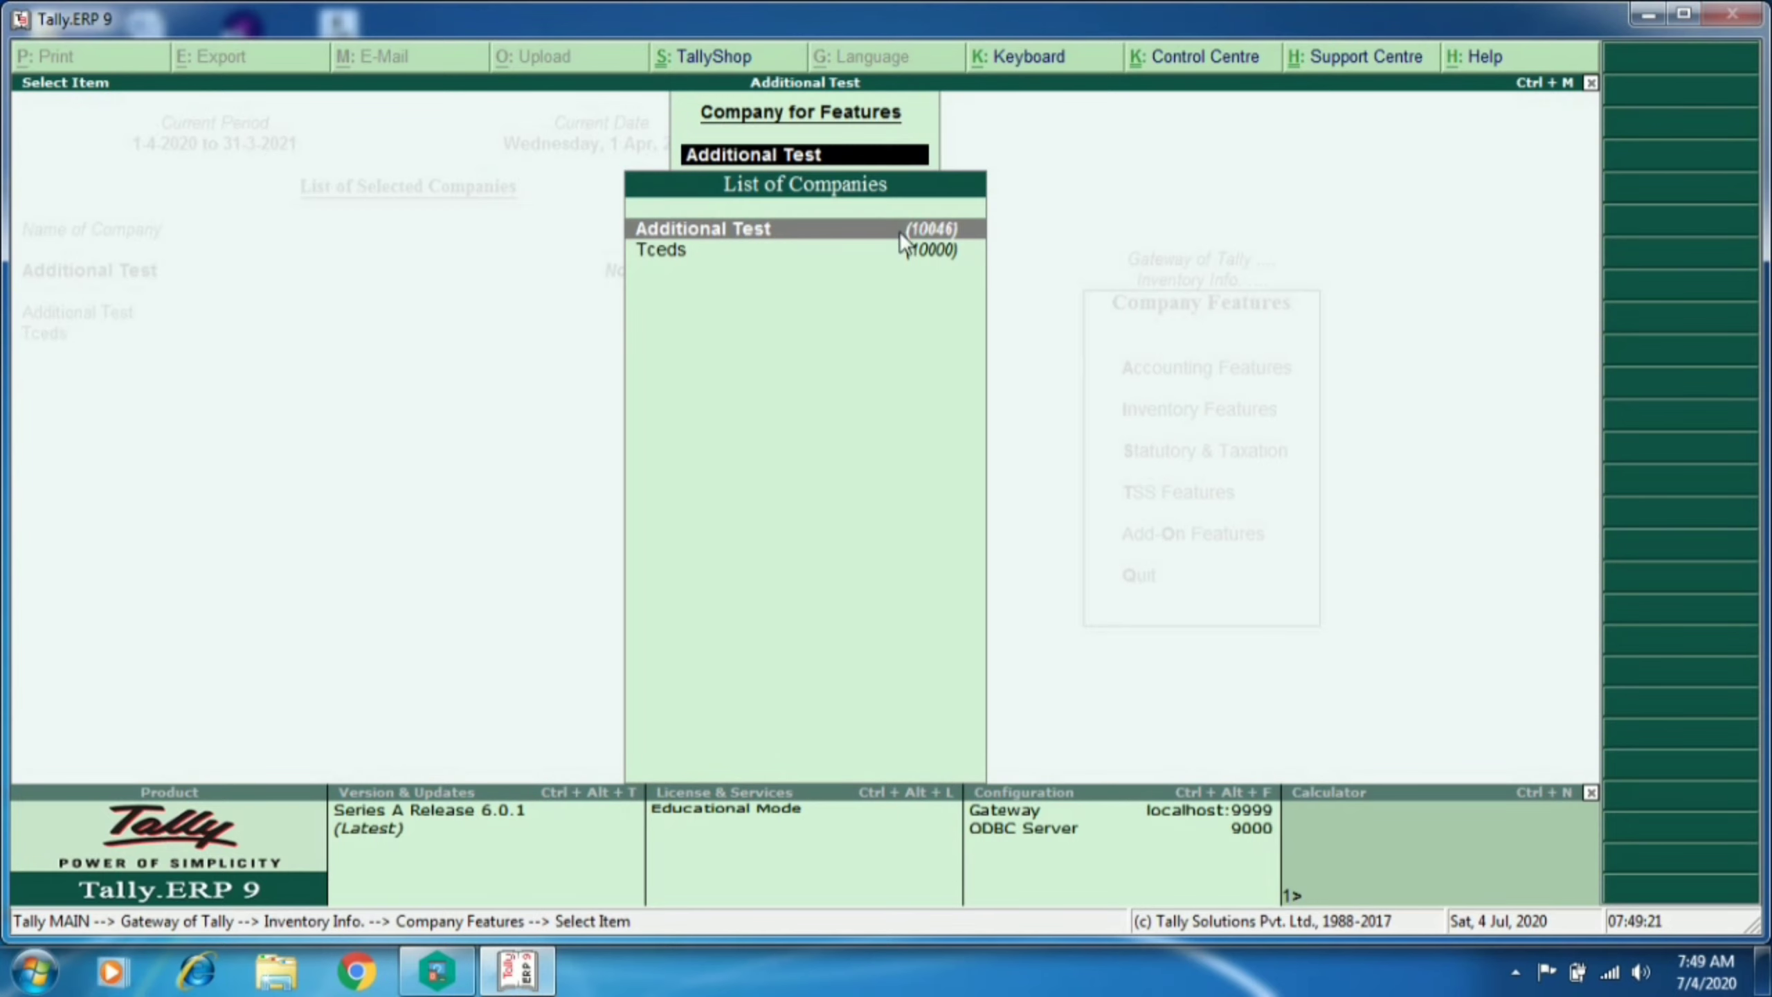
pyautogui.click(878, 222)
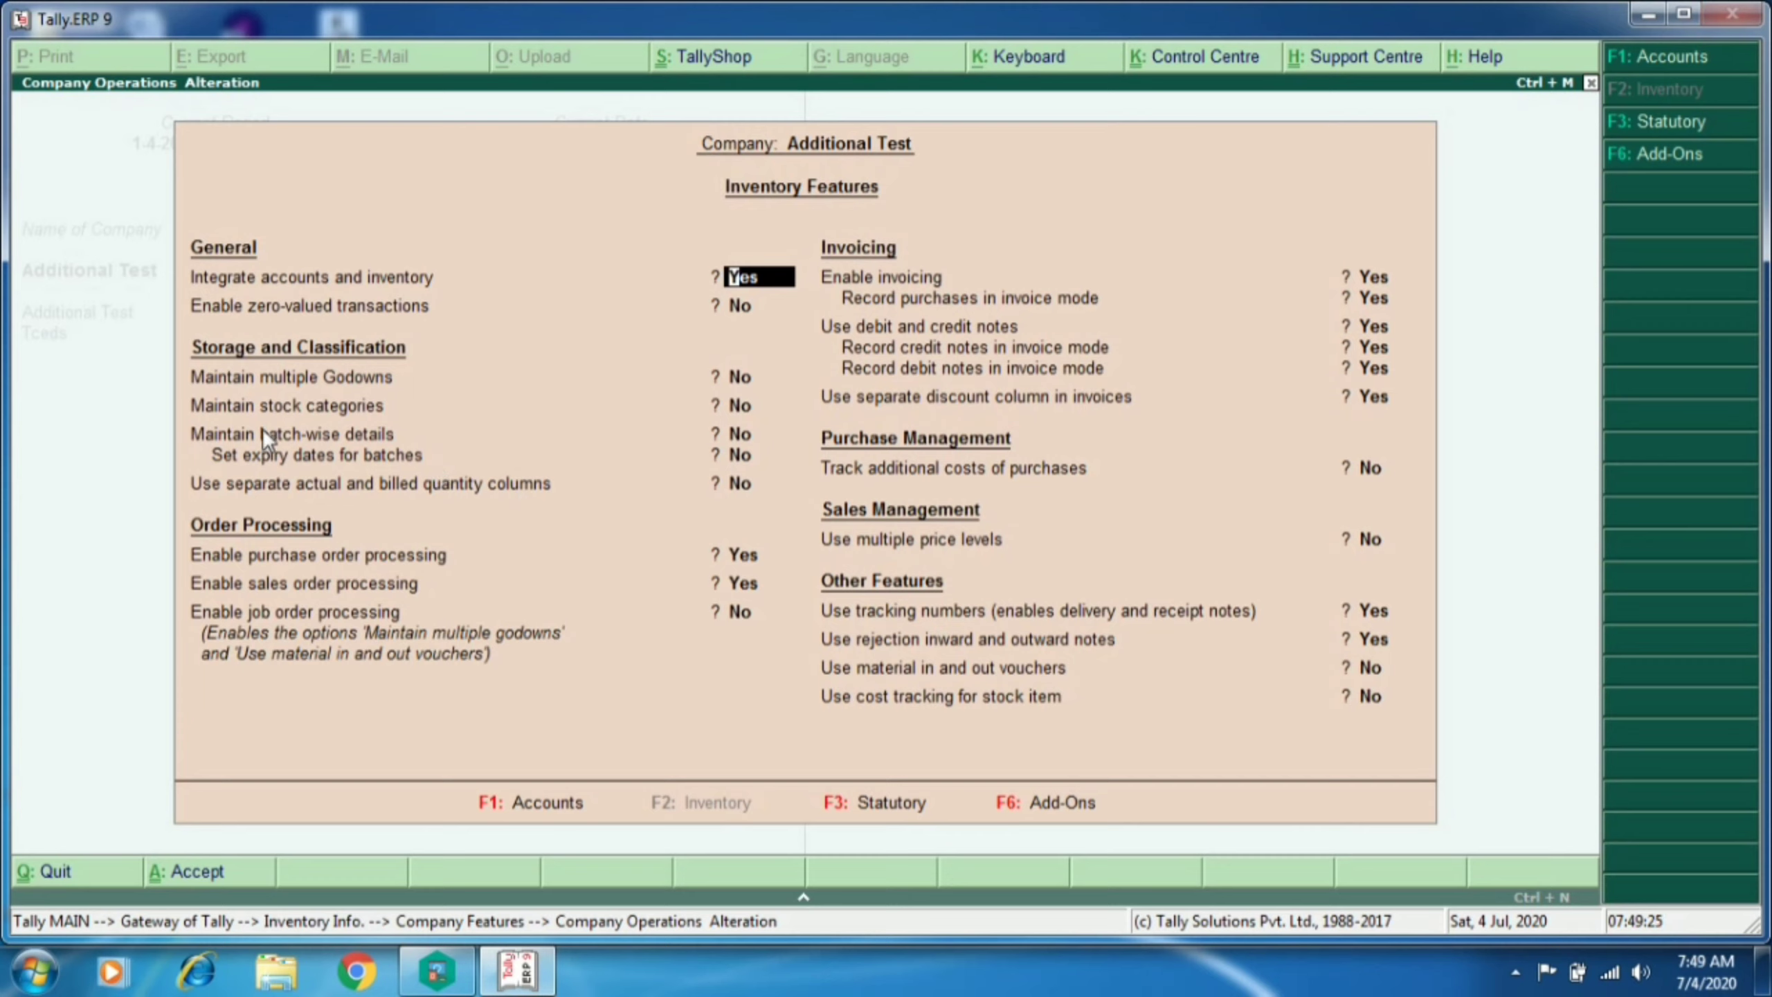
pyautogui.click(742, 408)
pyautogui.press('y')
pyautogui.press('Return')
pyautogui.press('Return')
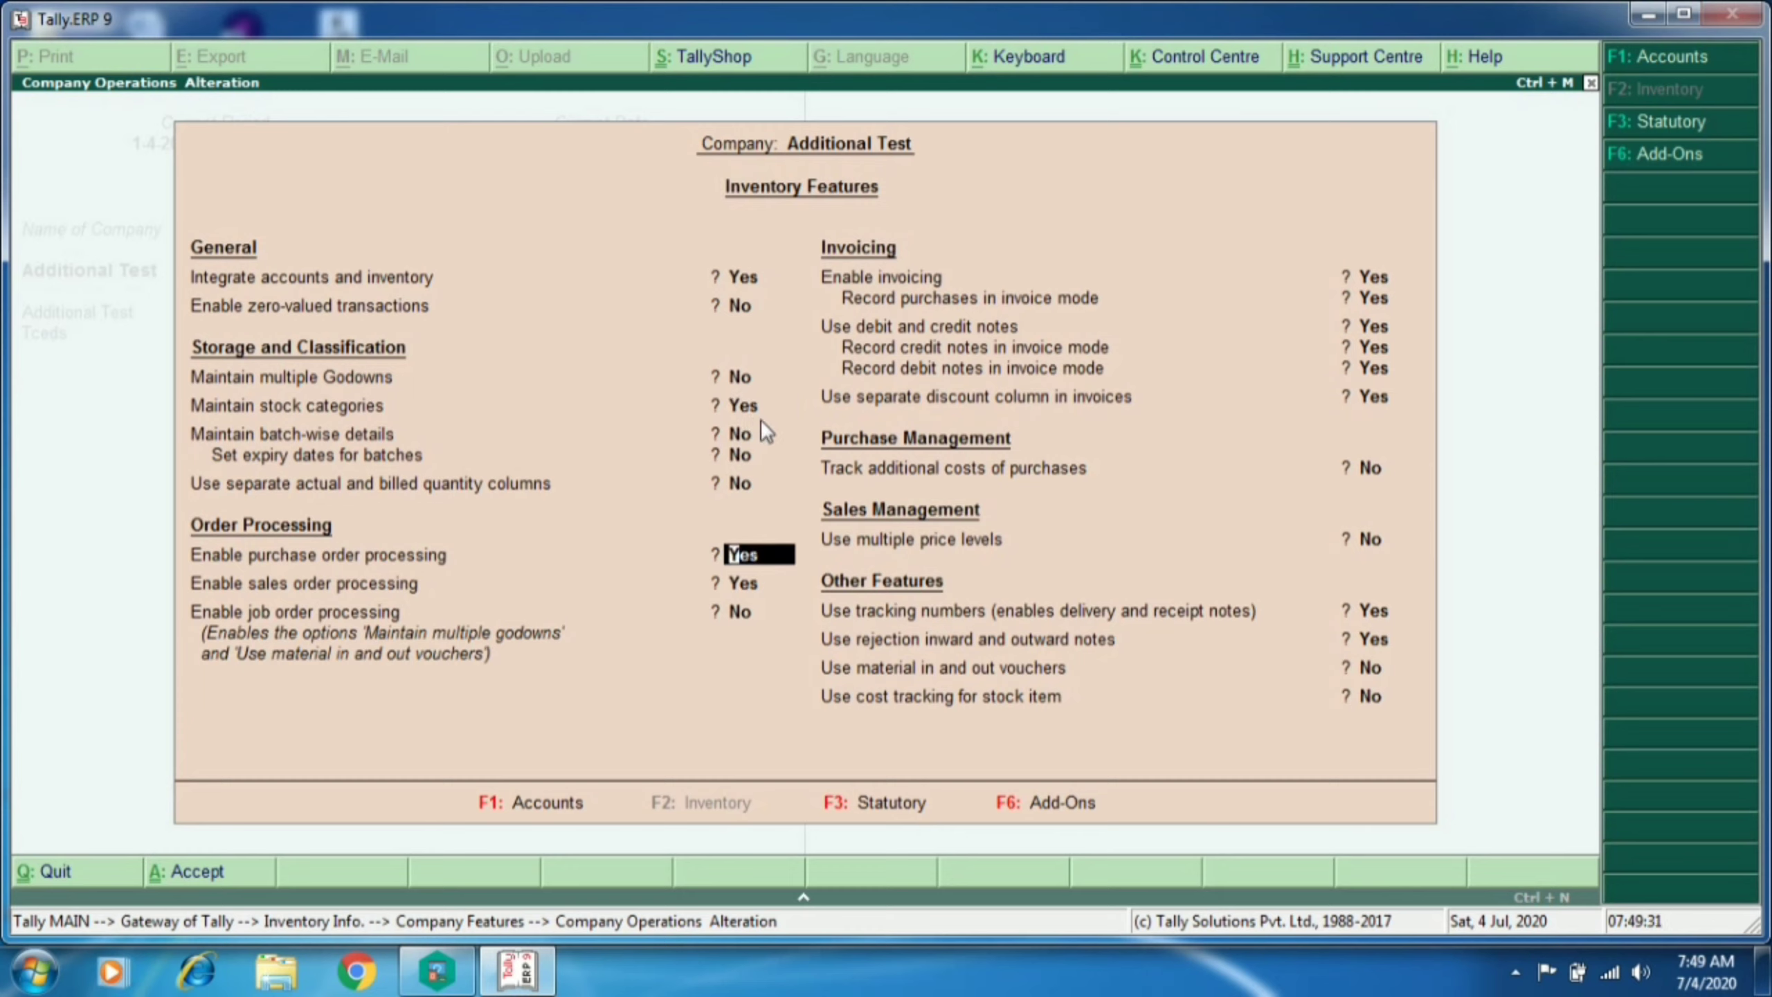
# Step: Disable purchase order processing and sales order processing in the inventory features
pyautogui.press('n')
pyautogui.press('Return')
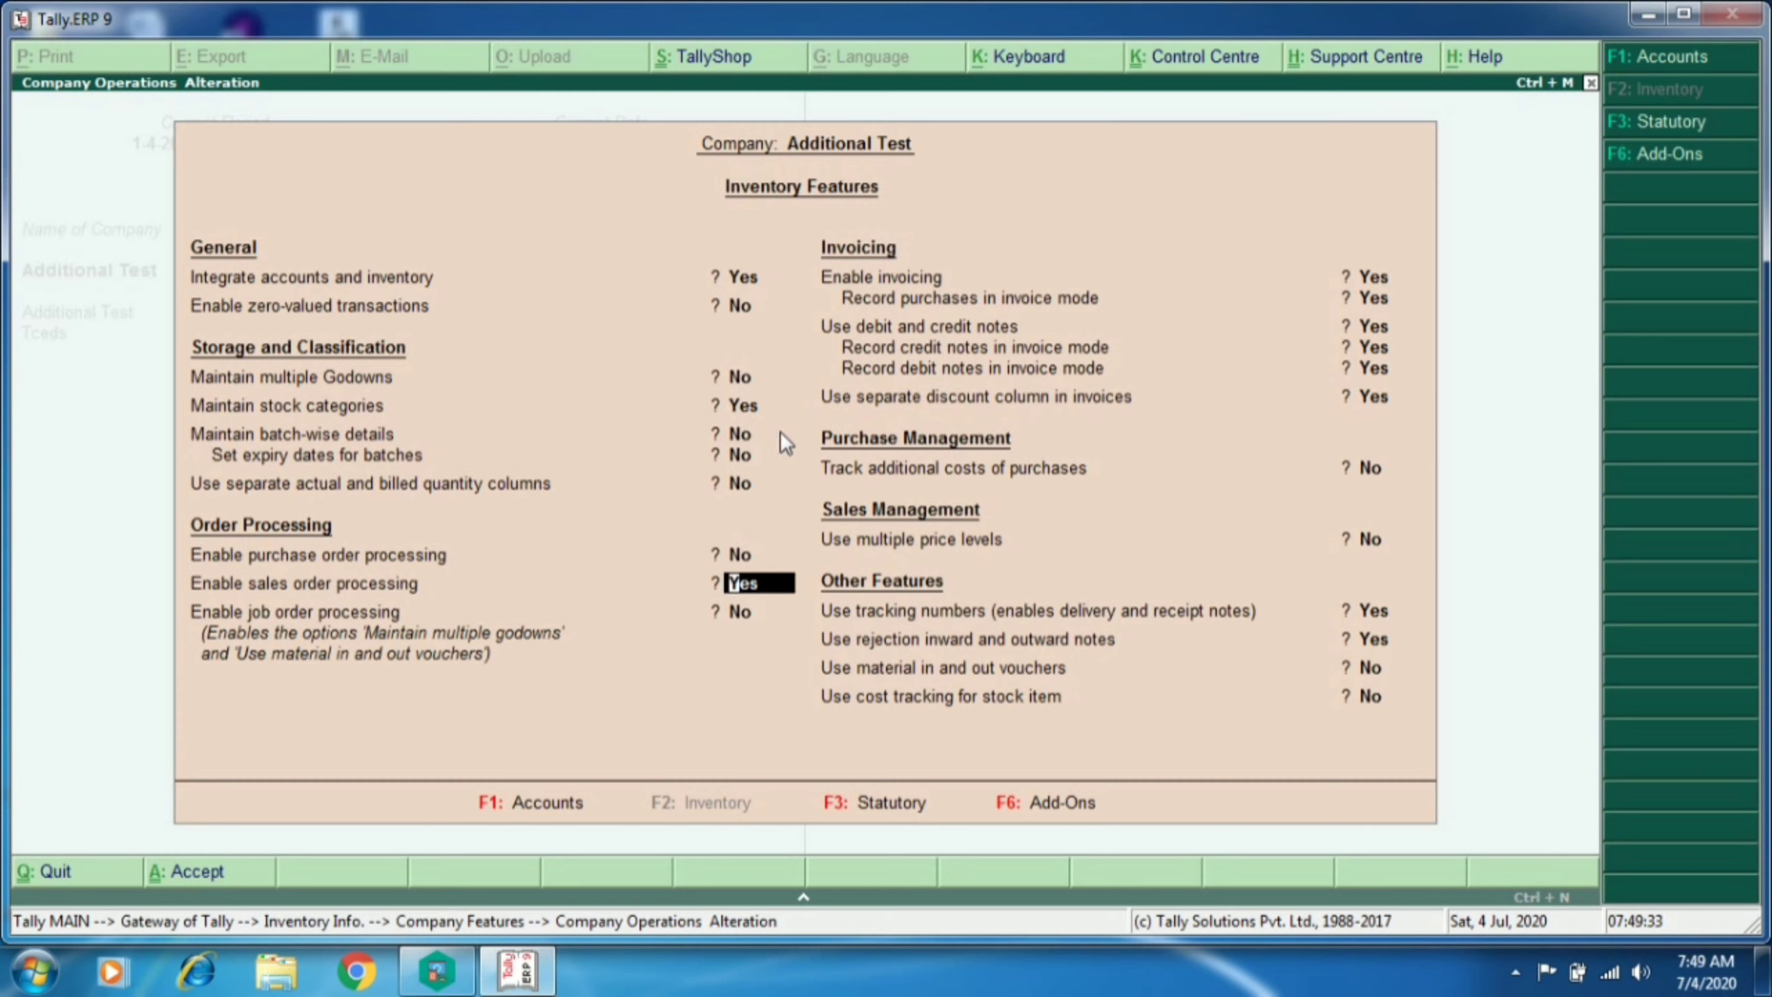
pyautogui.press('n')
pyautogui.press('Return')
pyautogui.press('Return')
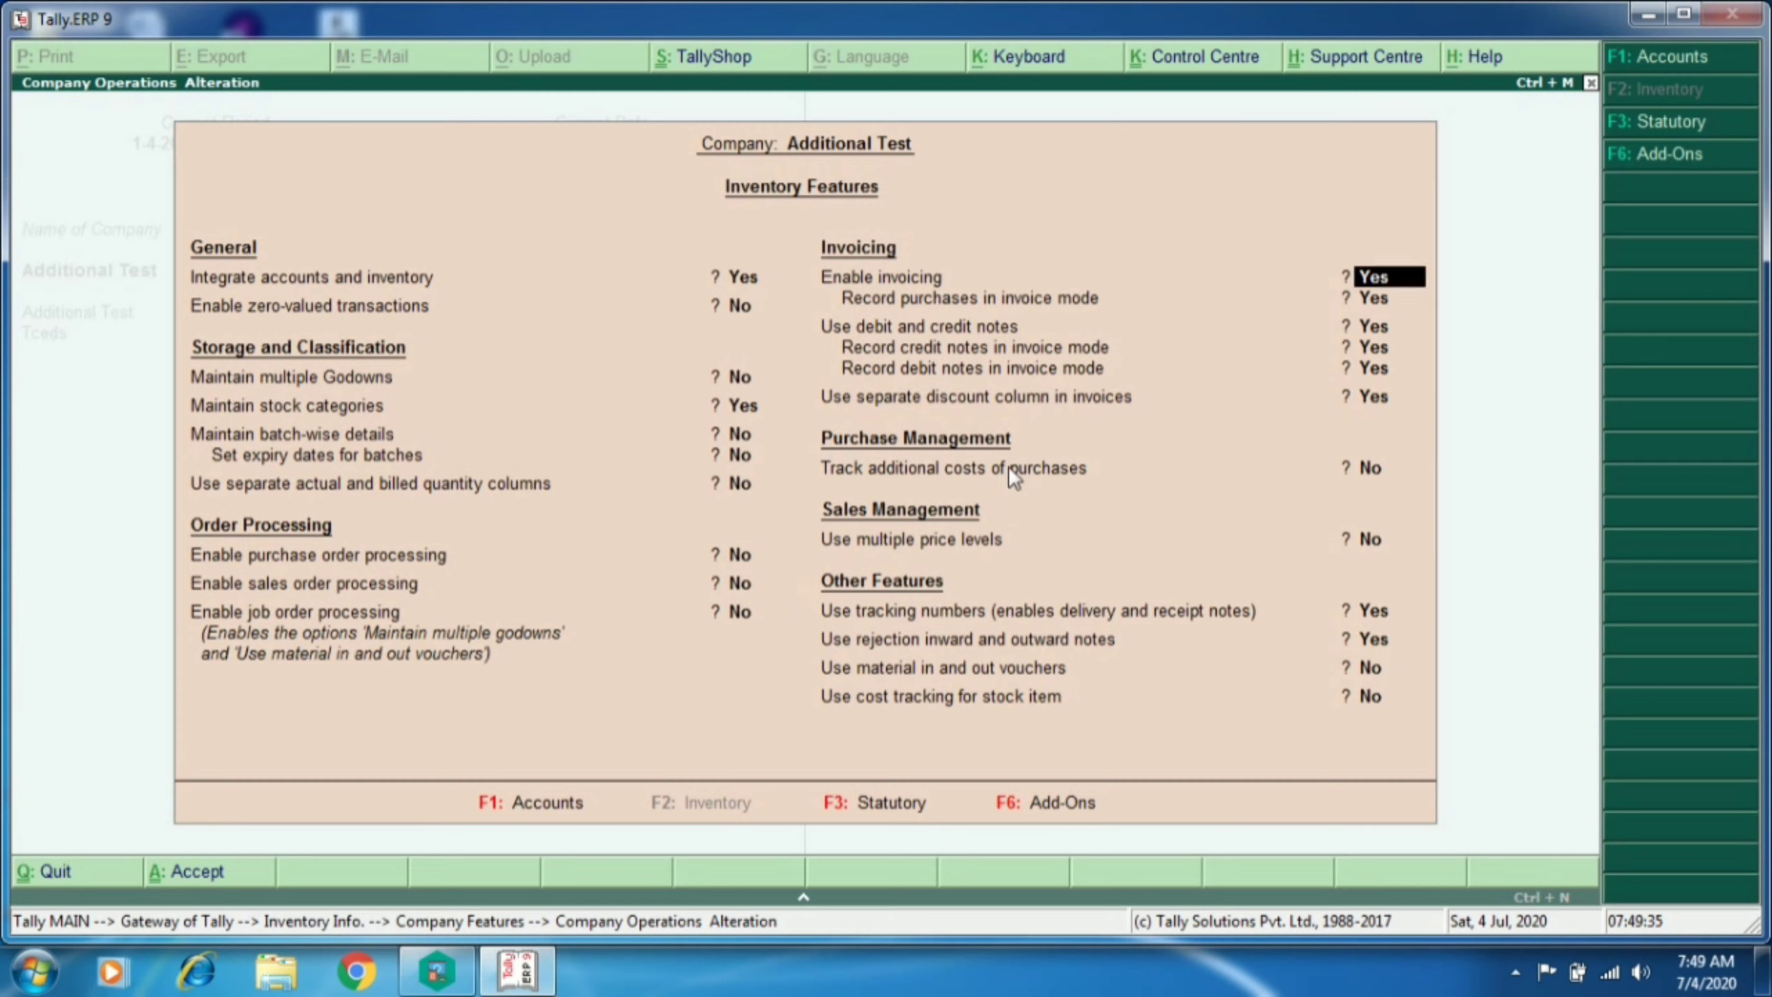
# Step: Turn off the separate discount column in invoices, leaving the invoicing and debit and credit note options enabled
pyautogui.press('Return')
pyautogui.press('Return')
pyautogui.press('Return')
pyautogui.press('Return')
pyautogui.press('Return')
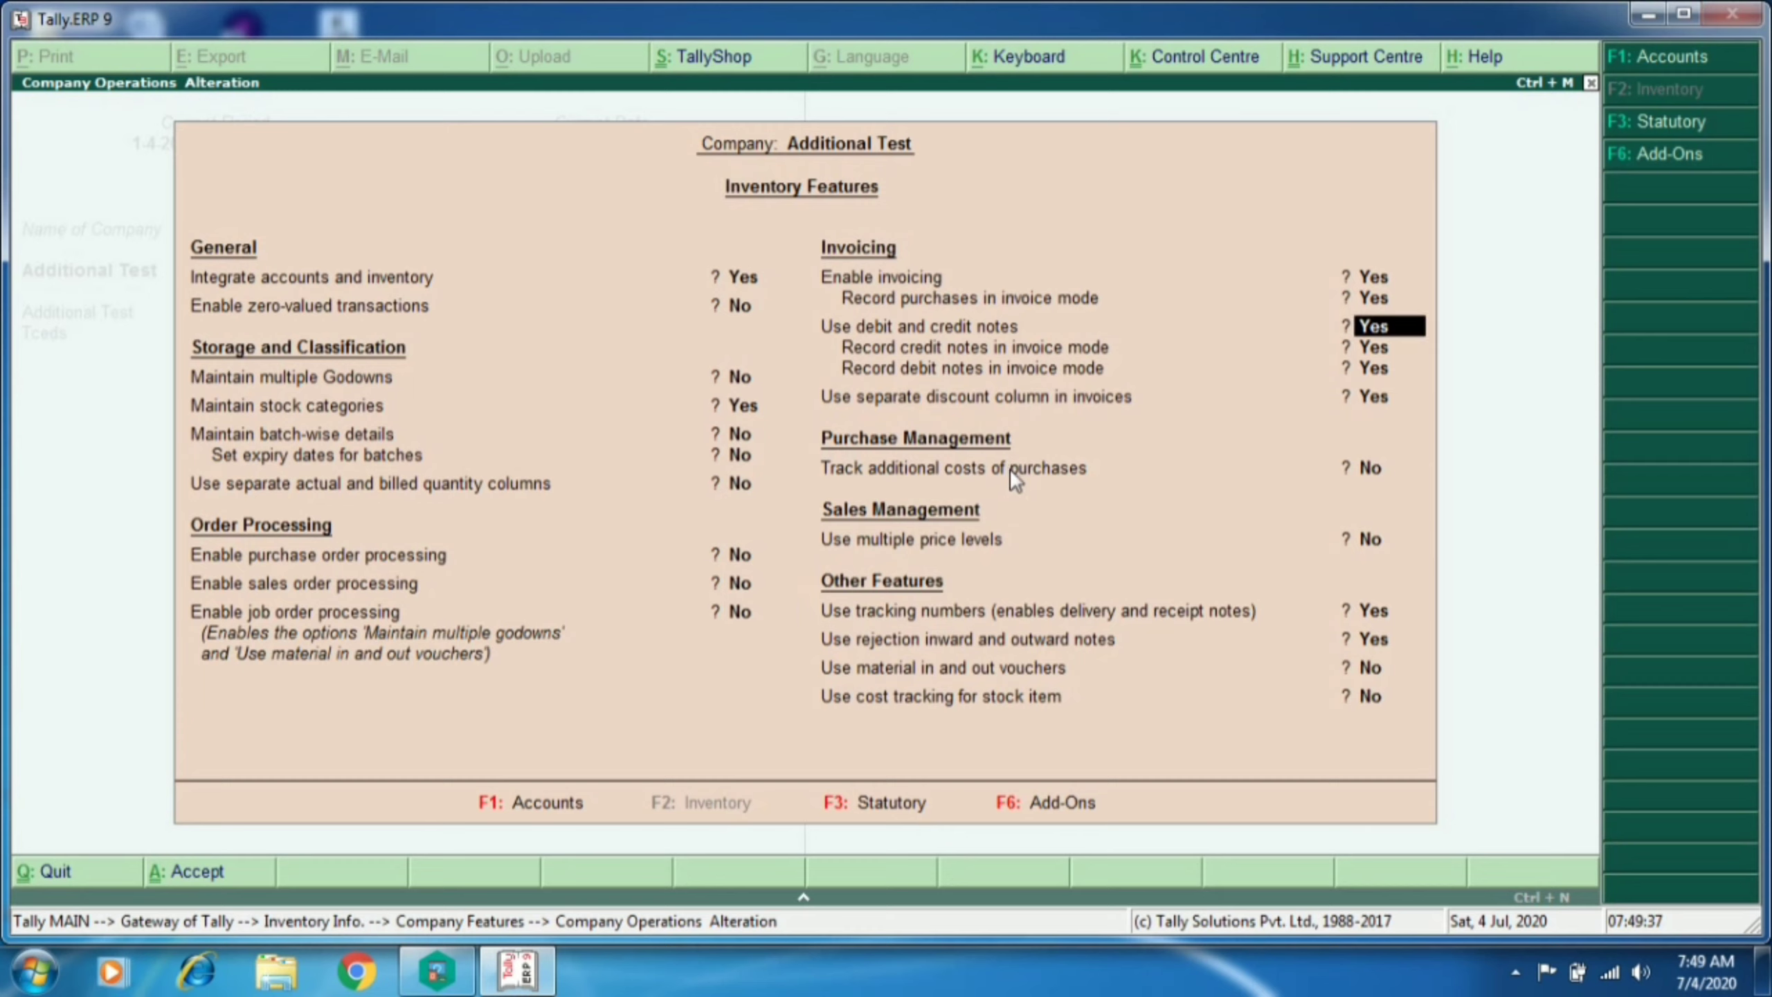
pyautogui.press('n')
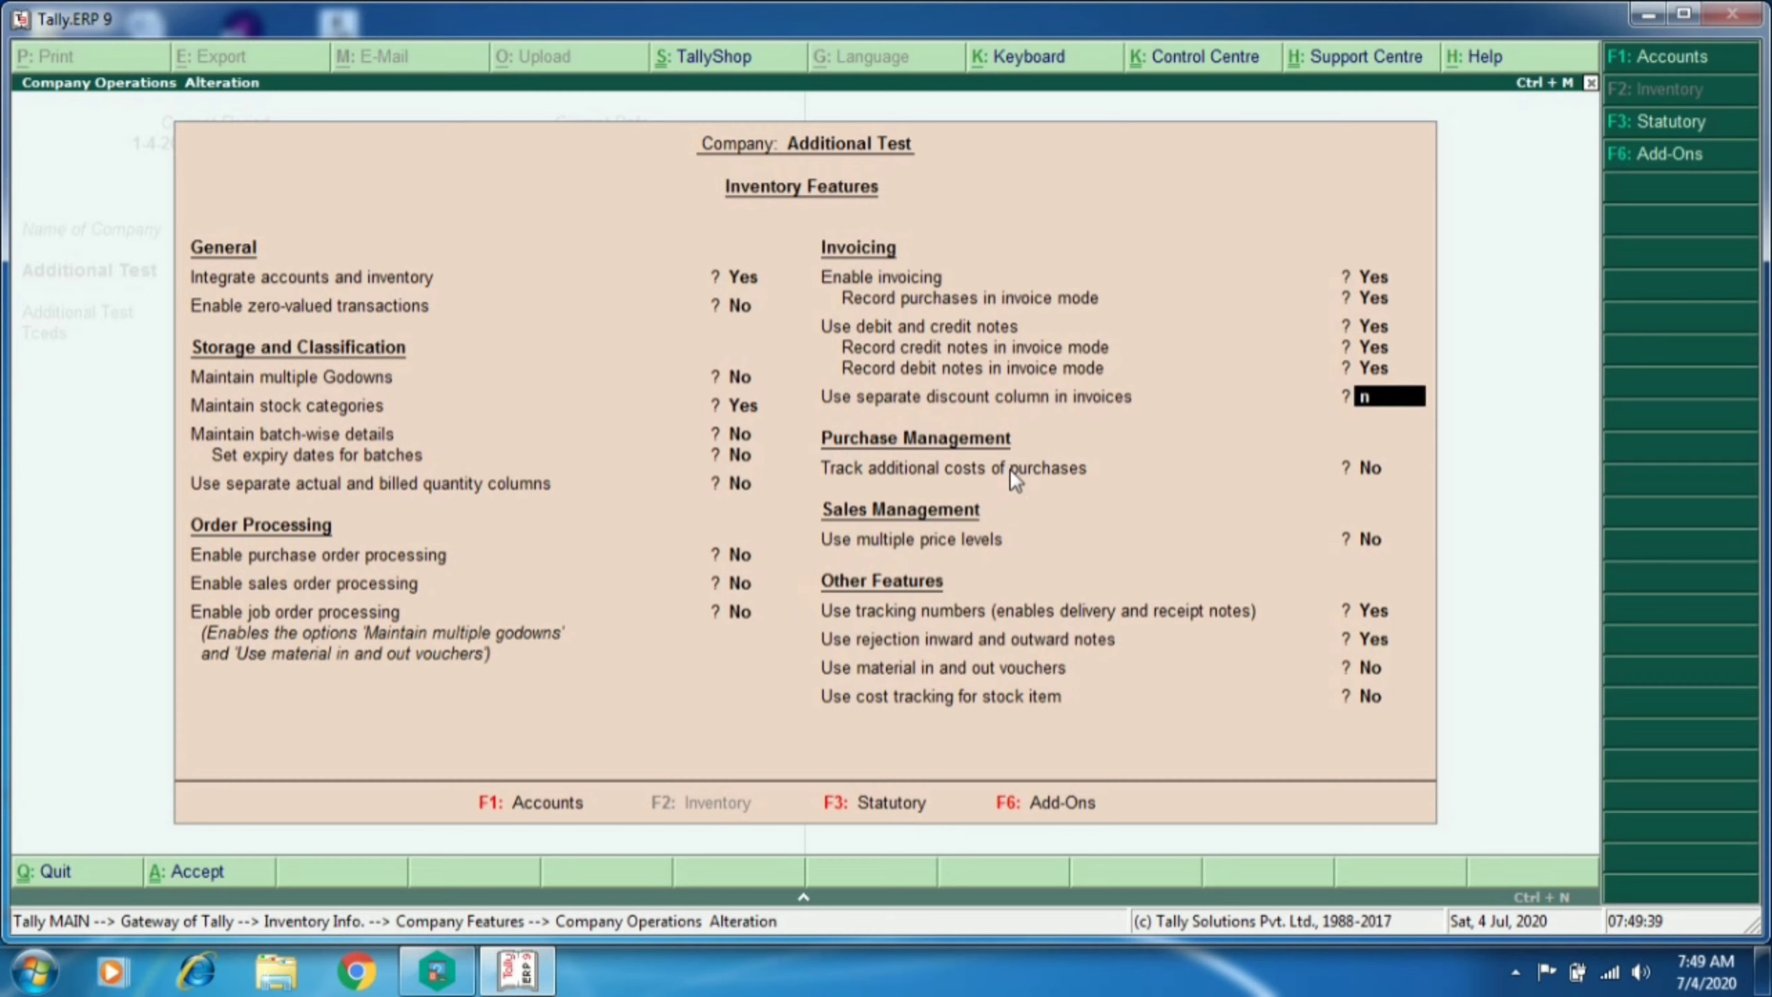
pyautogui.press('Return')
# Step: Disable tracking numbers and rejection inward and outward notes, and save the inventory features
pyautogui.press('Return')
pyautogui.press('Return')
pyautogui.press('n')
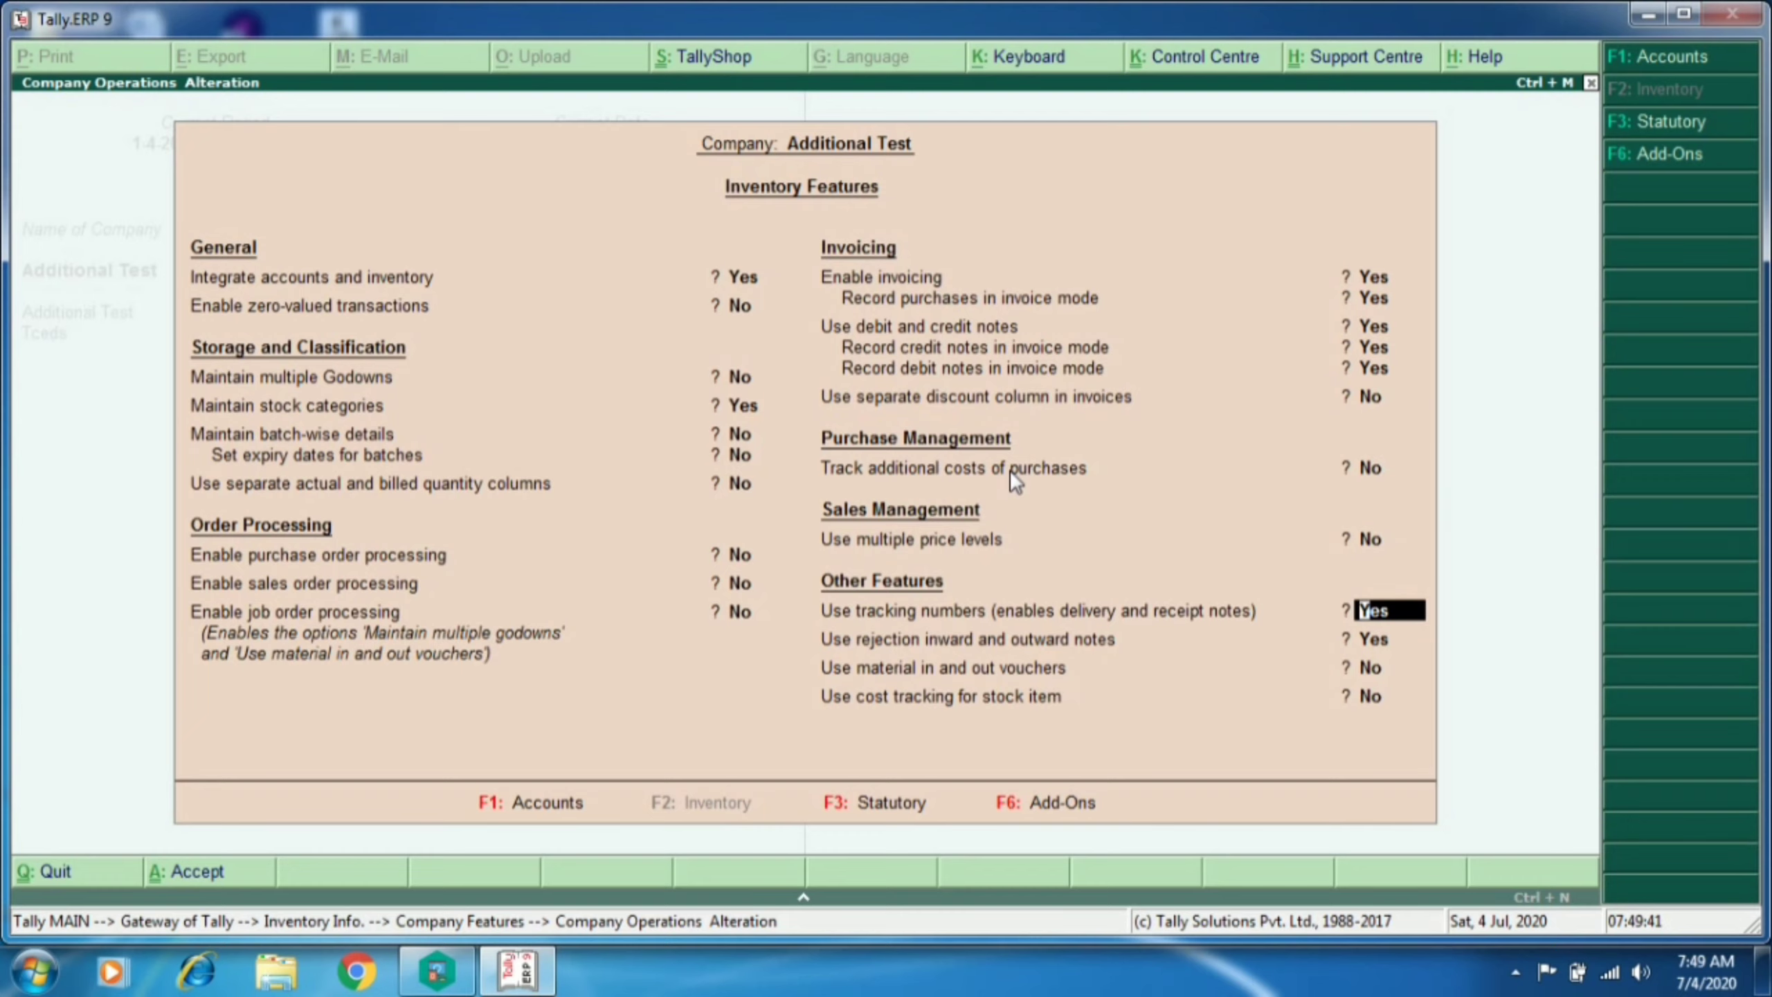
pyautogui.press('Return')
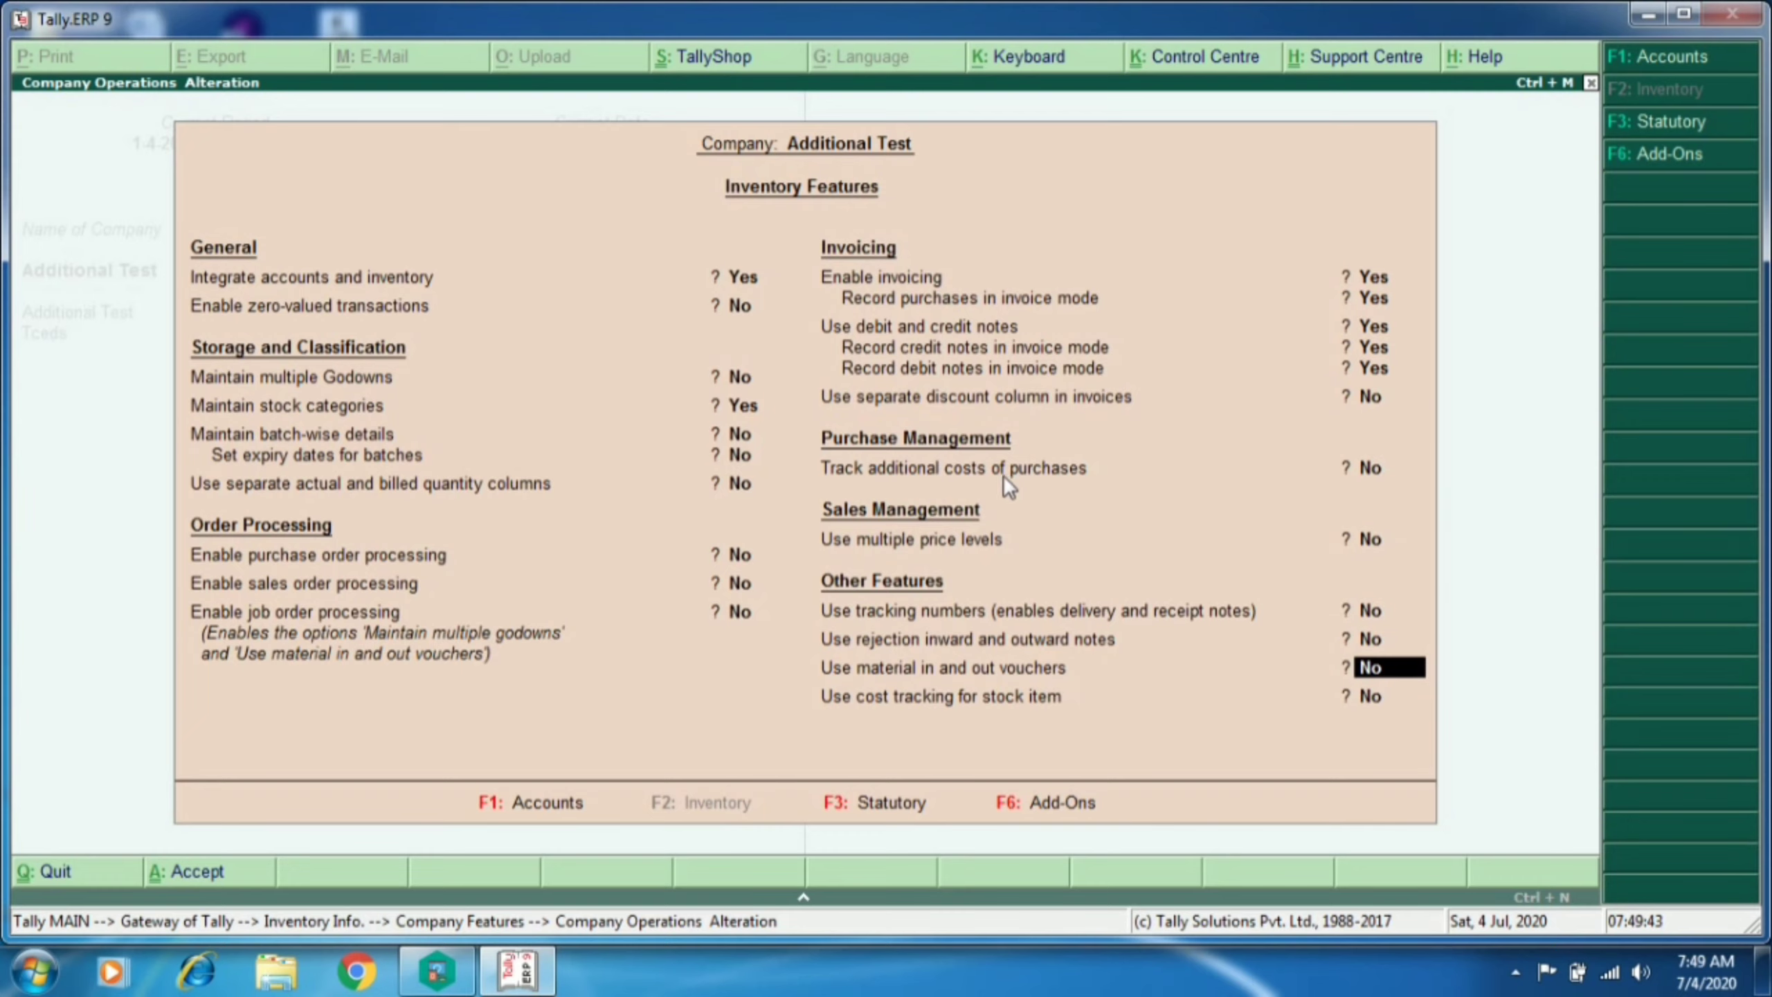
pyautogui.hotkey('ctrl', 'a')
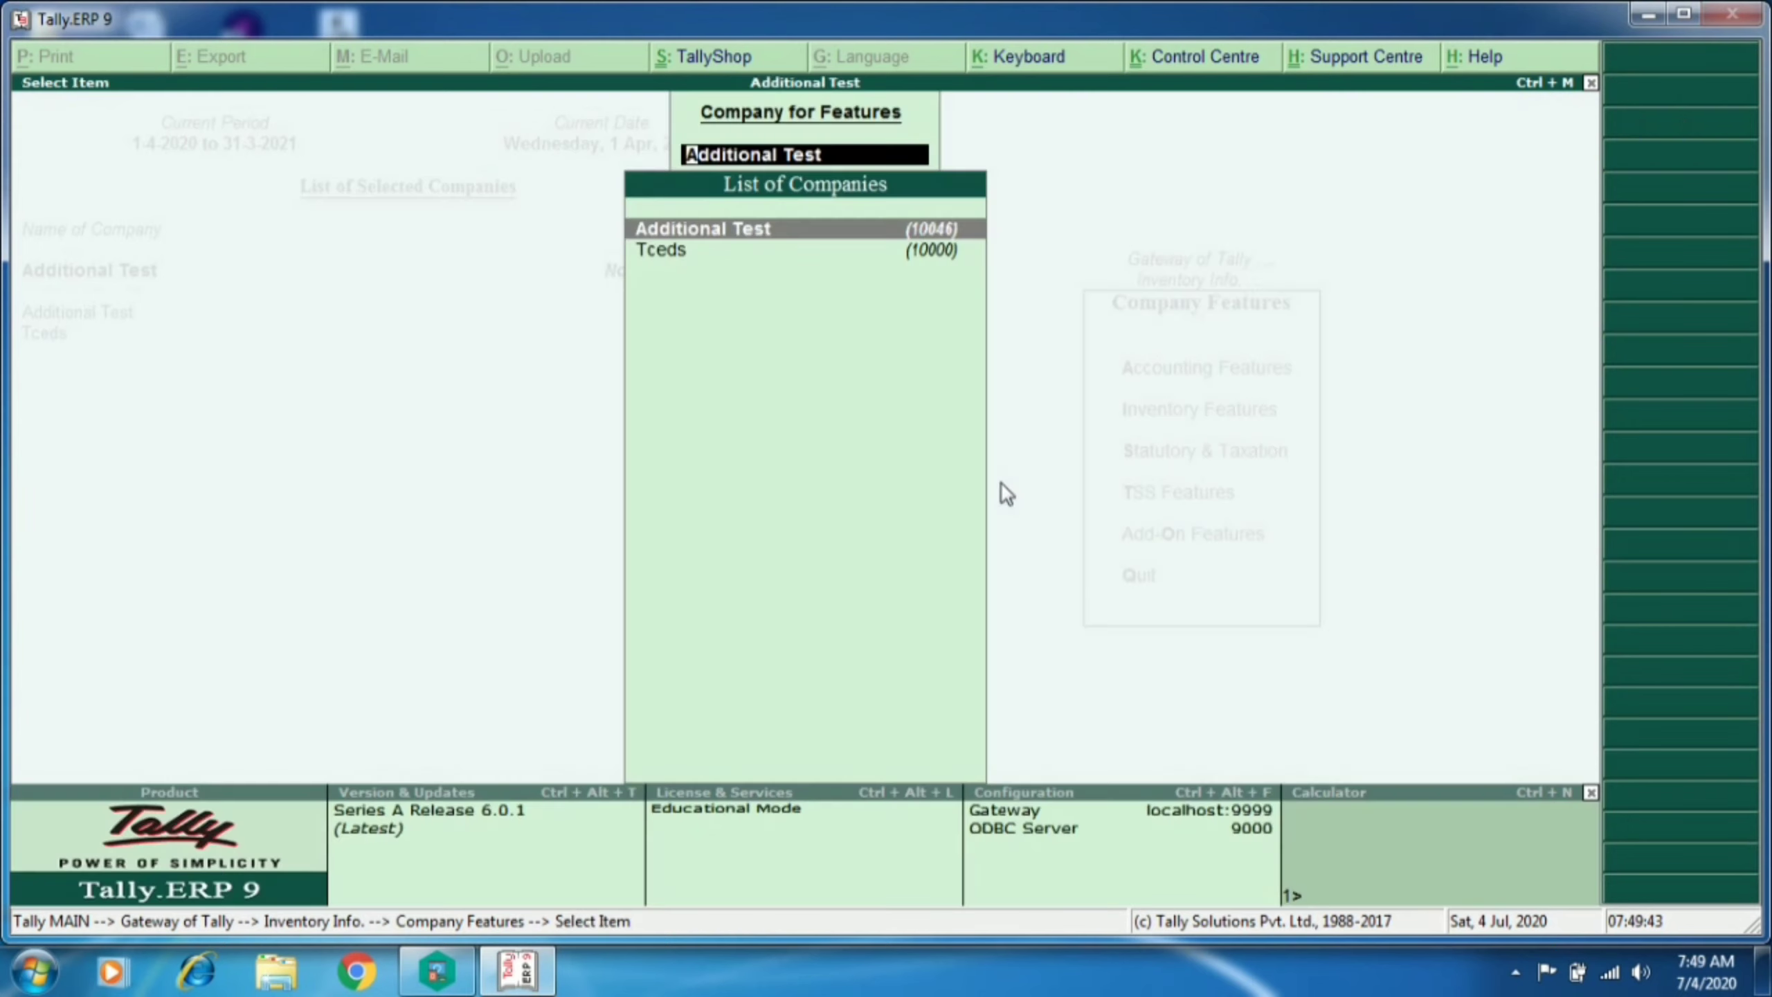
# Step: Review the saved inventory features of Additional Test and return to the inventory masters
pyautogui.click(843, 227)
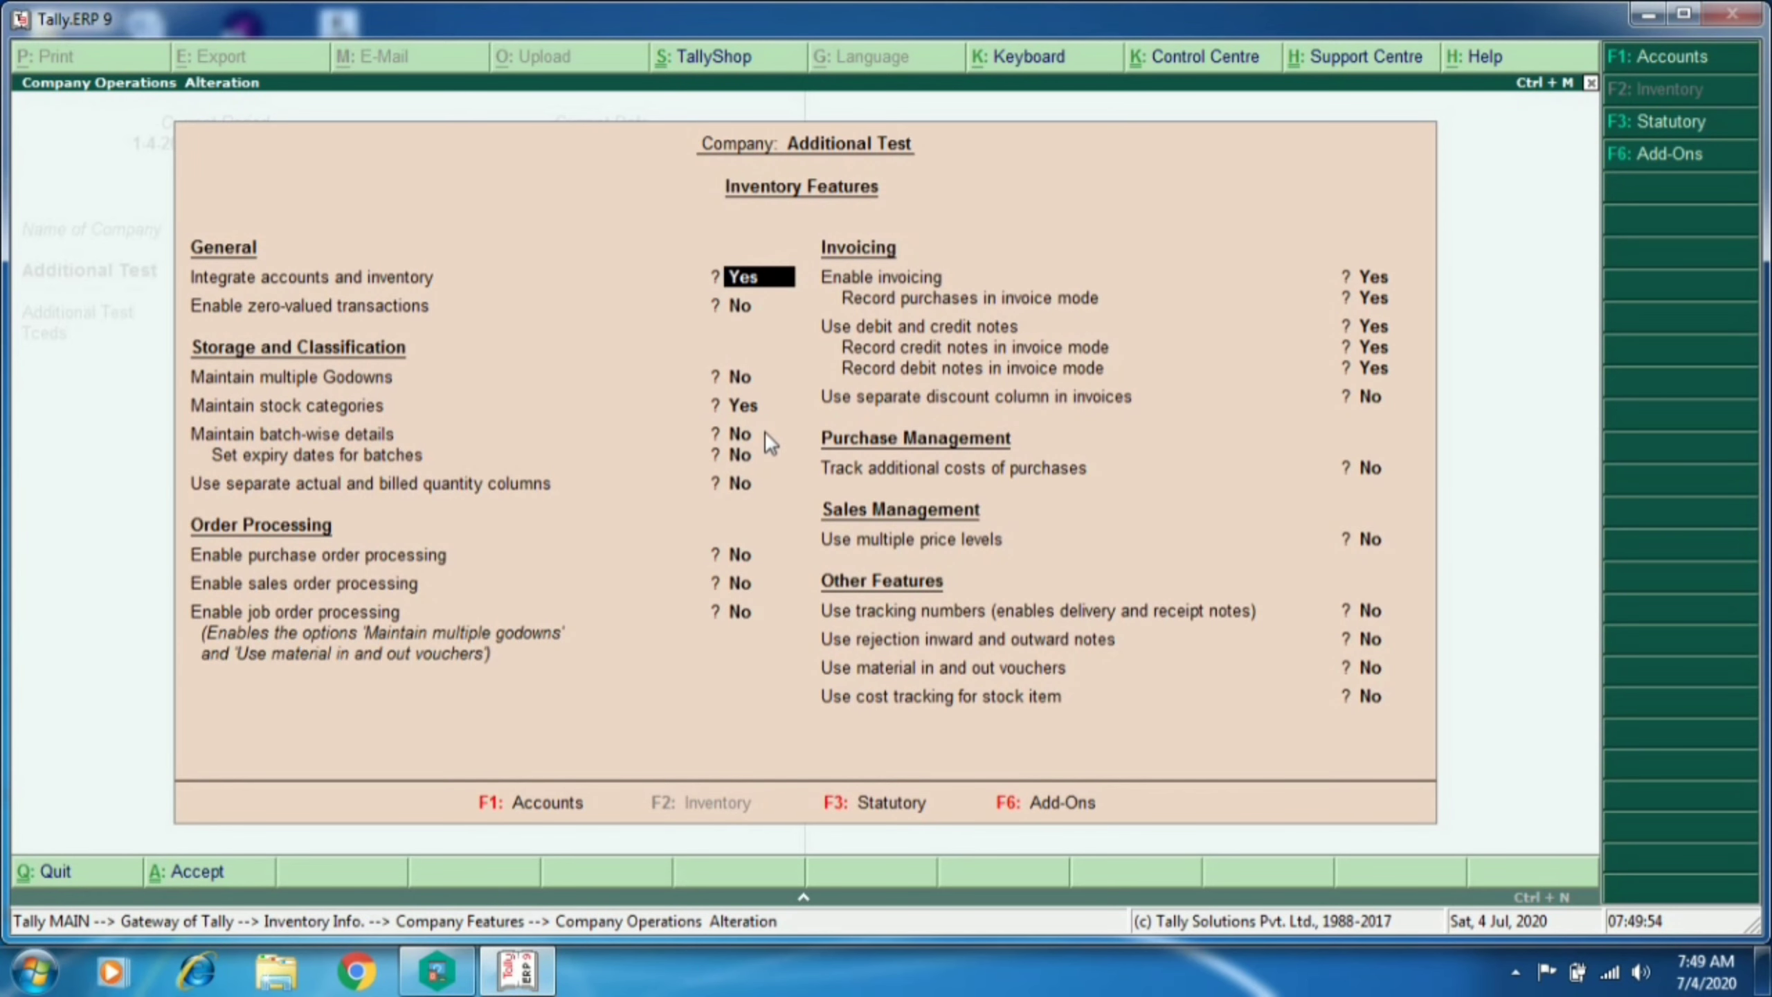
pyautogui.press('Escape')
pyautogui.press('Escape')
pyautogui.press('y')
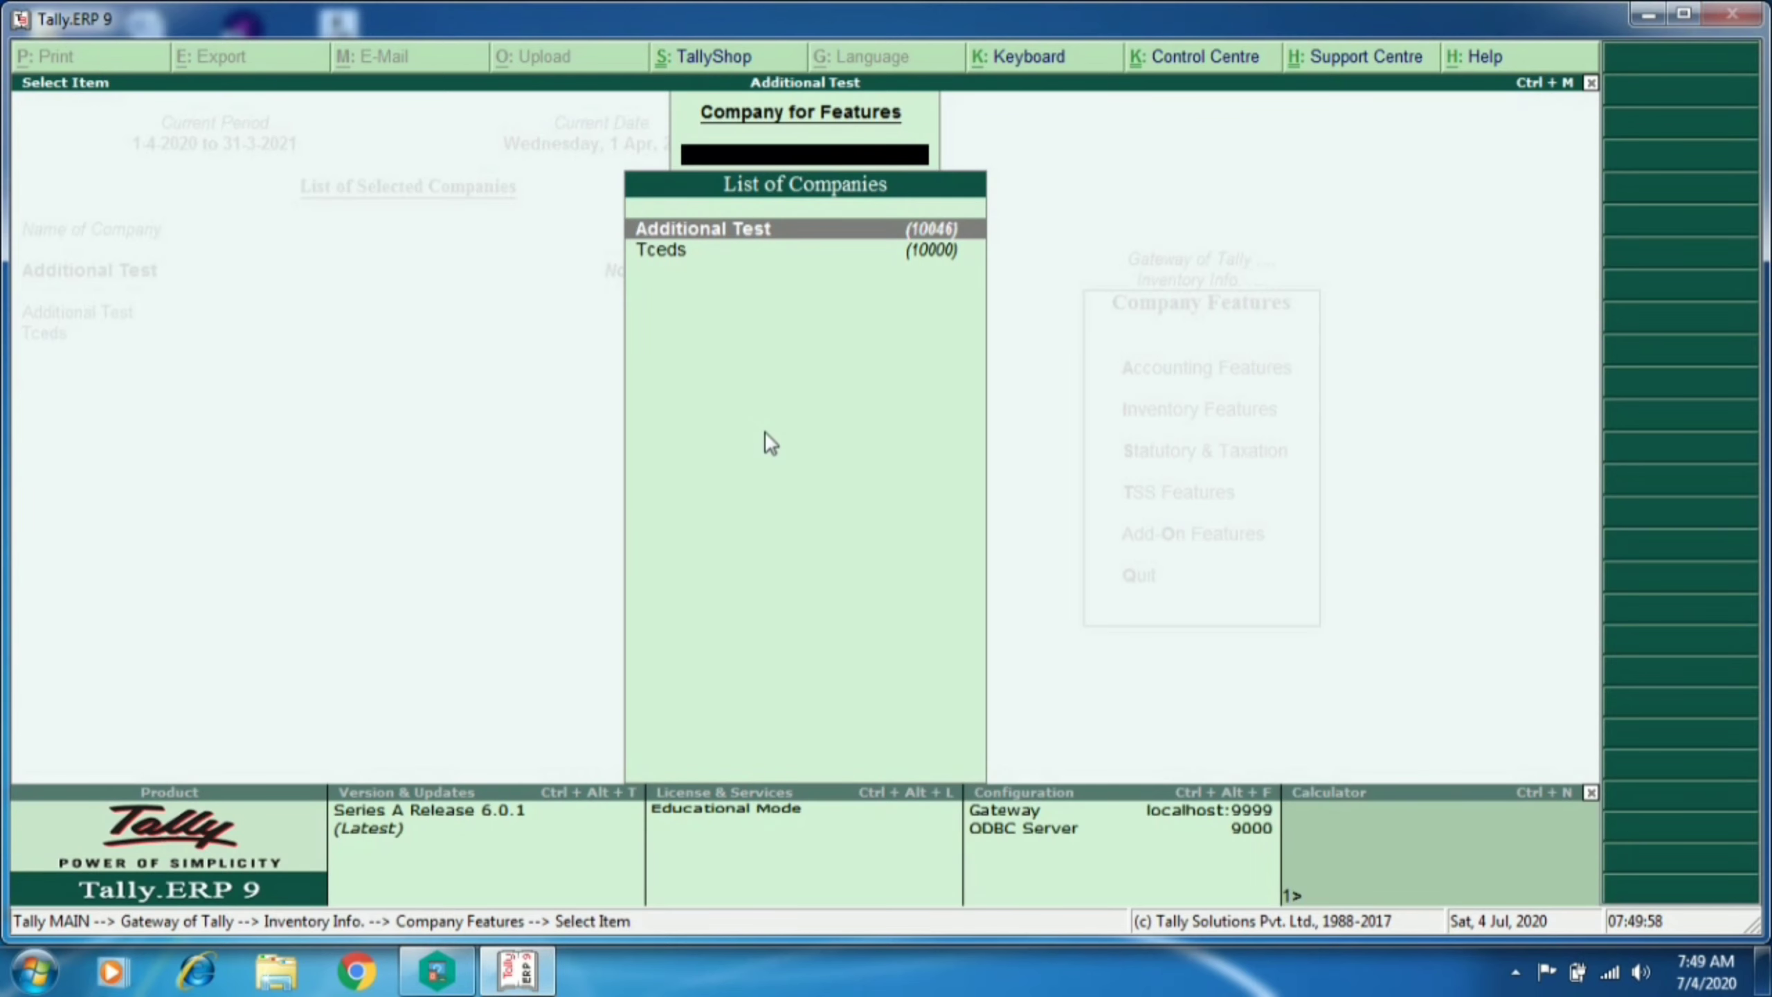
pyautogui.press('Escape')
pyautogui.press('Escape')
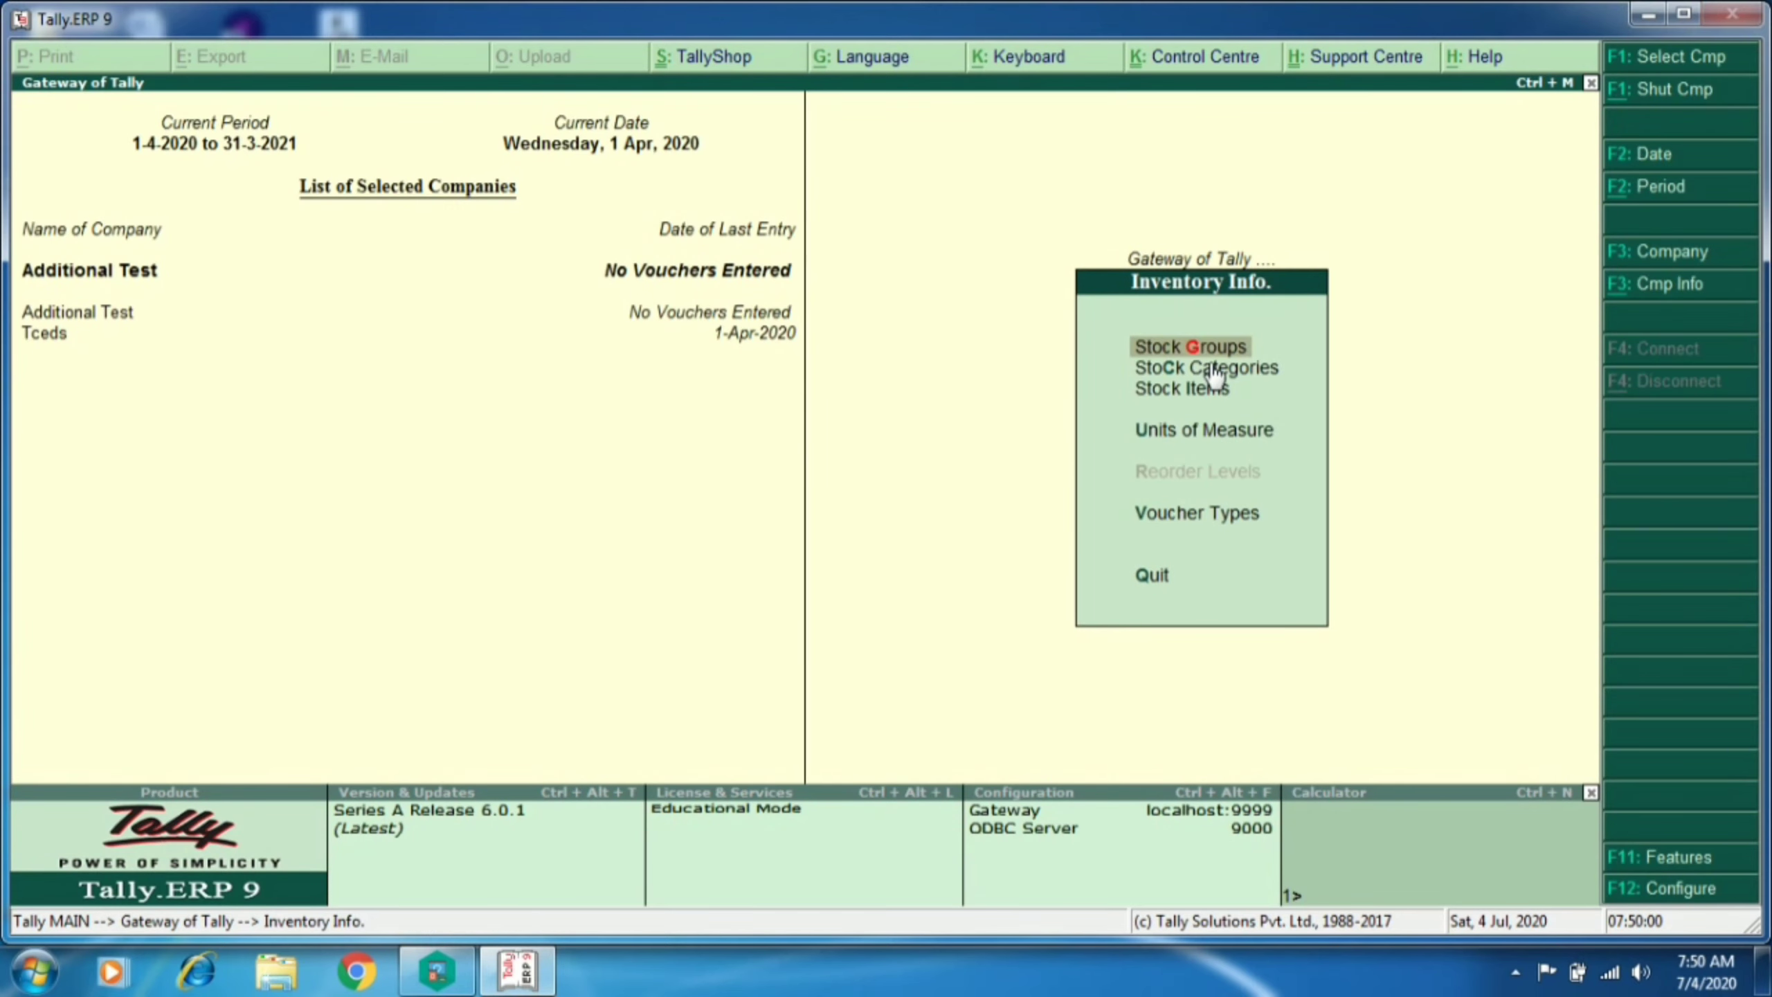
# Step: Create single stock categories named P4 and Athelon under Primary
pyautogui.click(1221, 357)
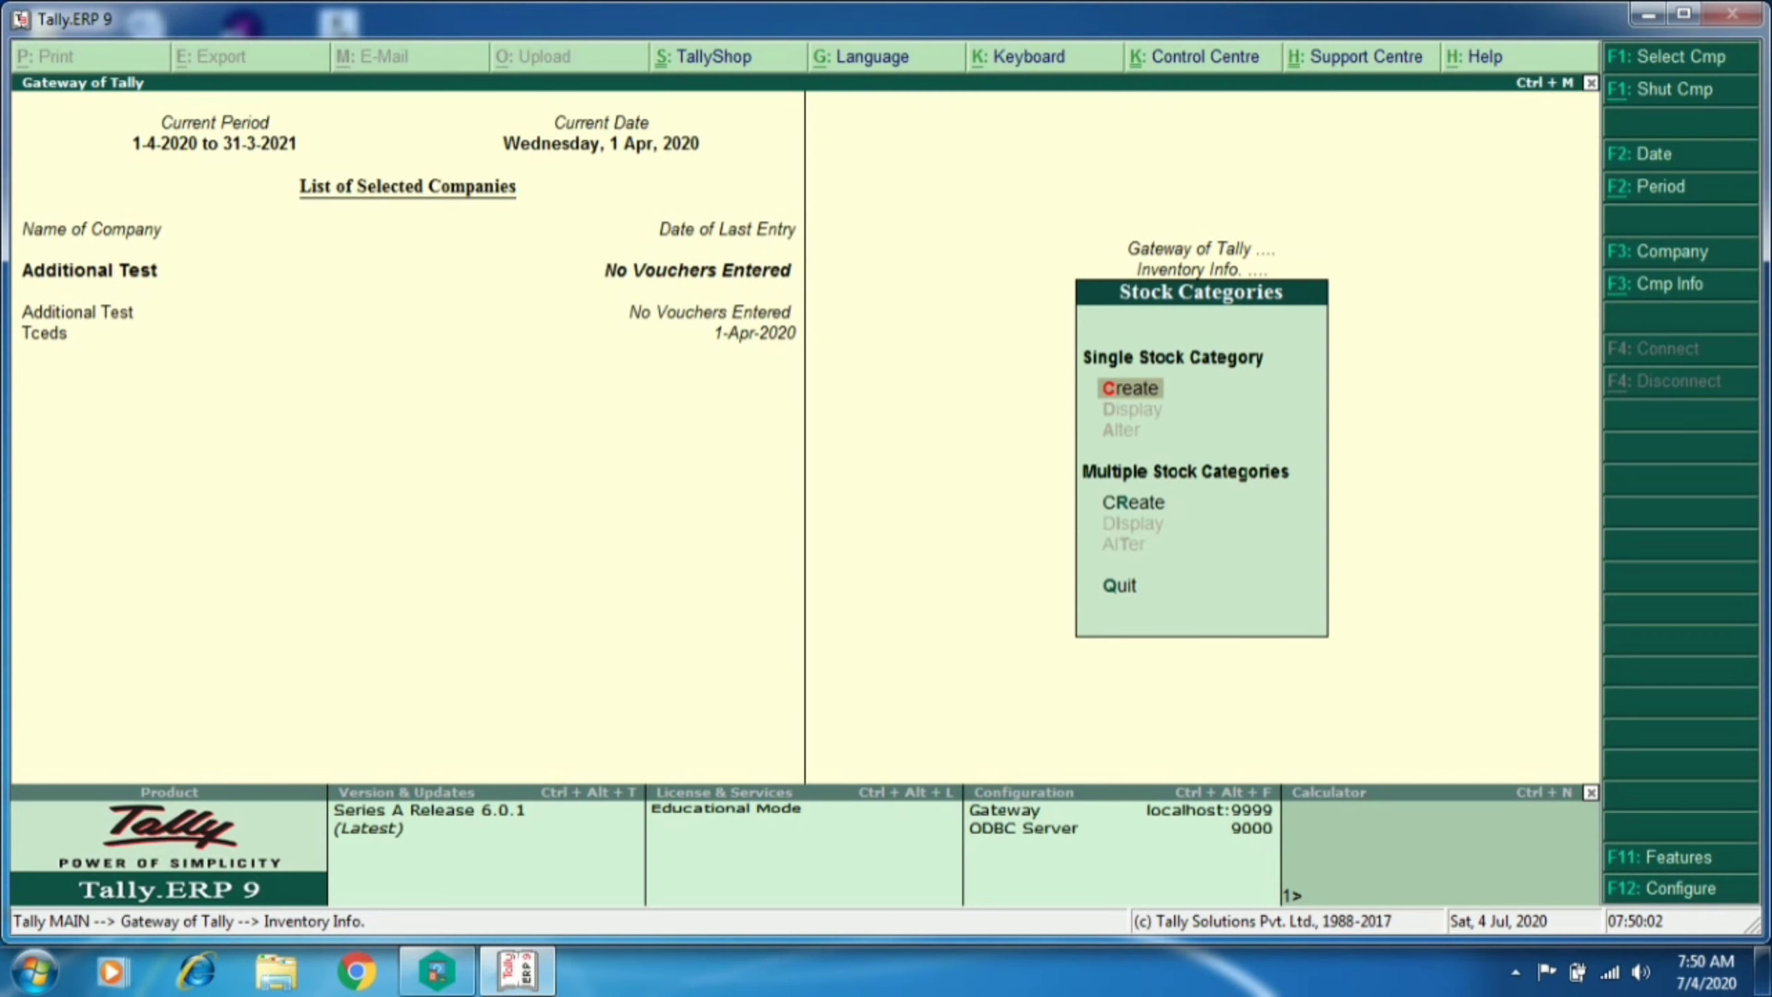
pyautogui.press('Return')
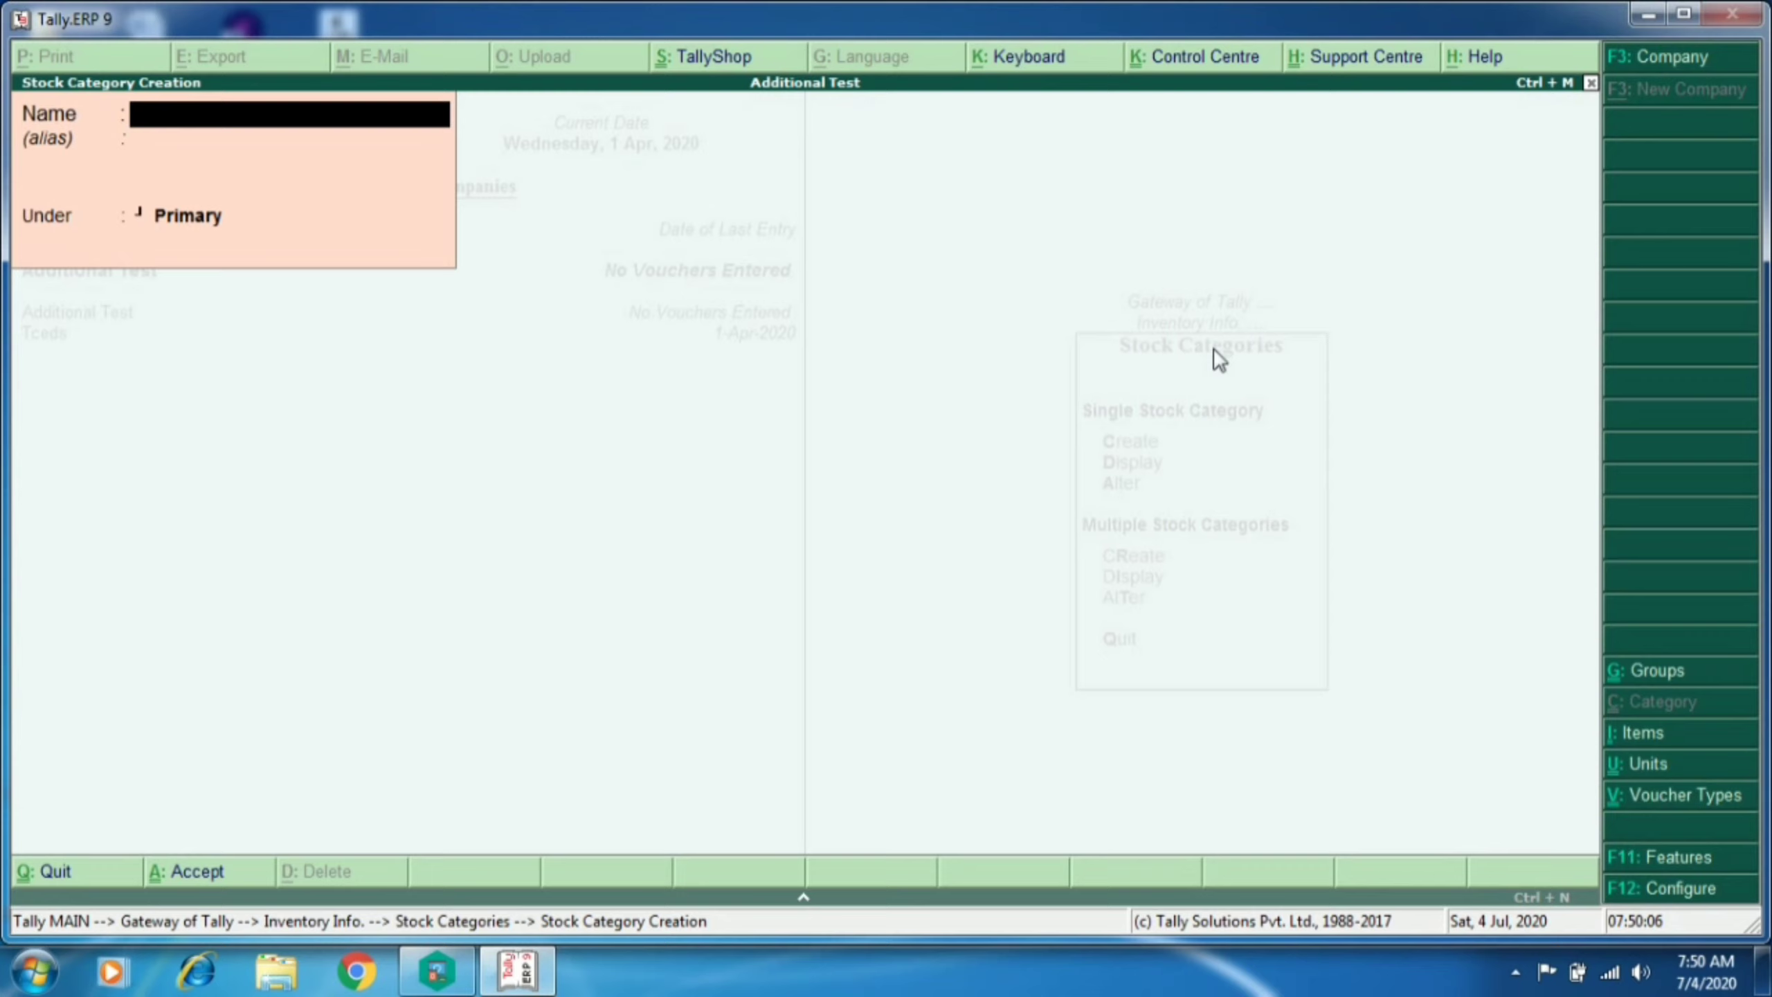
pyautogui.write('P4')
pyautogui.press('BackSpace')
pyautogui.press('BackSpace')
pyautogui.write('Atgh')
pyautogui.press('BackSpace')
pyautogui.press('BackSpace')
pyautogui.write('helon')
pyautogui.hotkey('ctrl', 'a')
# Step: Create stock categories named Celeron and Xp and leave stock category creation
pyautogui.write('Celeron')
pyautogui.hotkey('ctrl', 'a')
pyautogui.write('Xp')
pyautogui.hotkey('ctrl', 'a')
pyautogui.press('Escape')
pyautogui.press('Return')
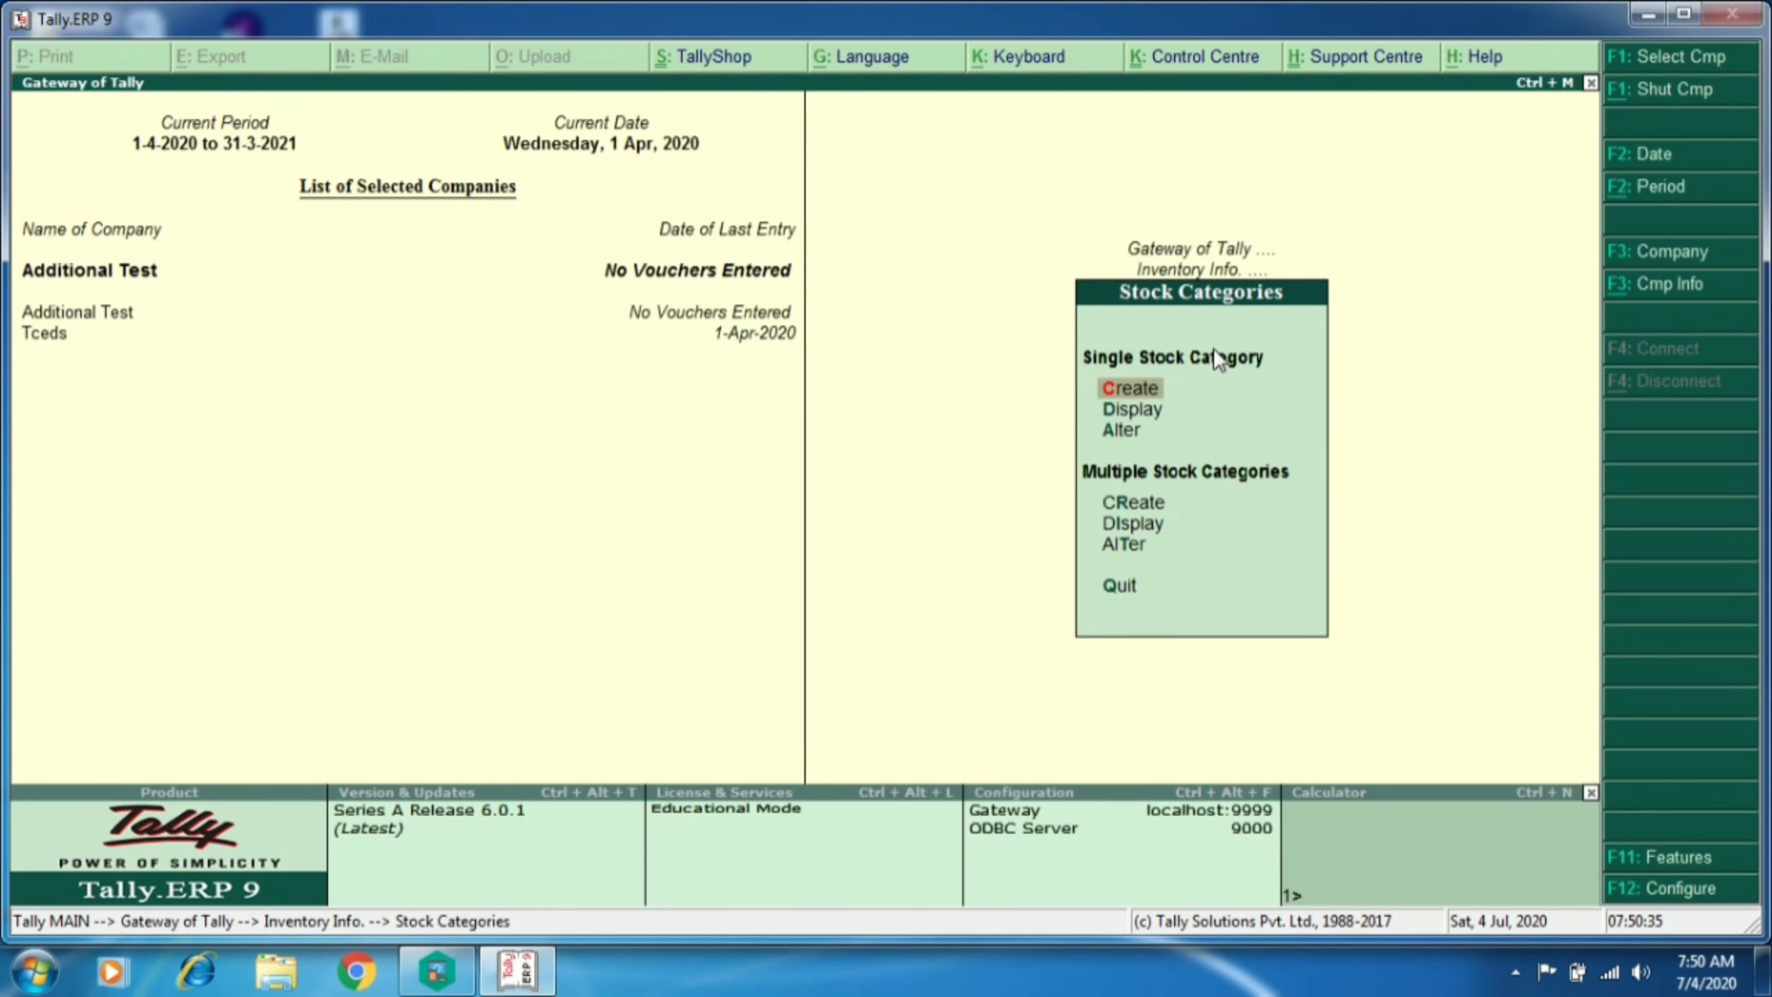
# Step: Create a simple unit of measure with symbol nos, formal name Numbers and 0 decimal places, and leave unit creation
pyautogui.press('Escape')
pyautogui.press('Down')
pyautogui.press('Down')
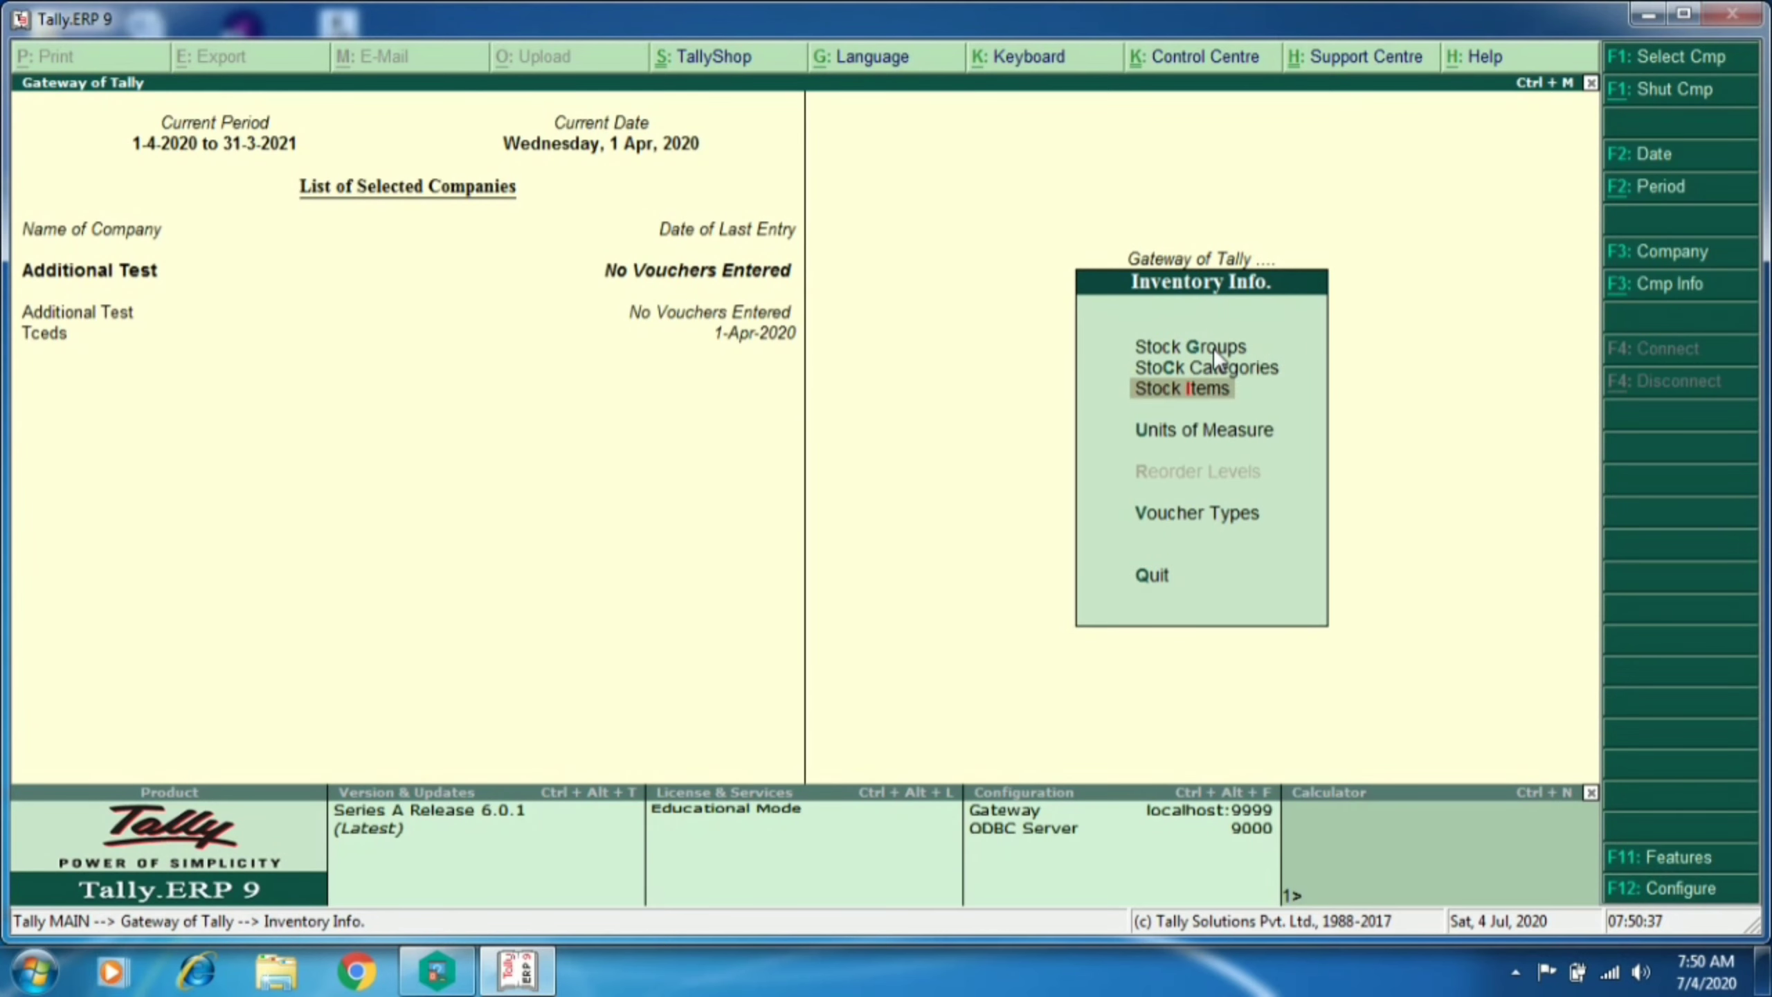
pyautogui.press('Return')
pyautogui.press('Return')
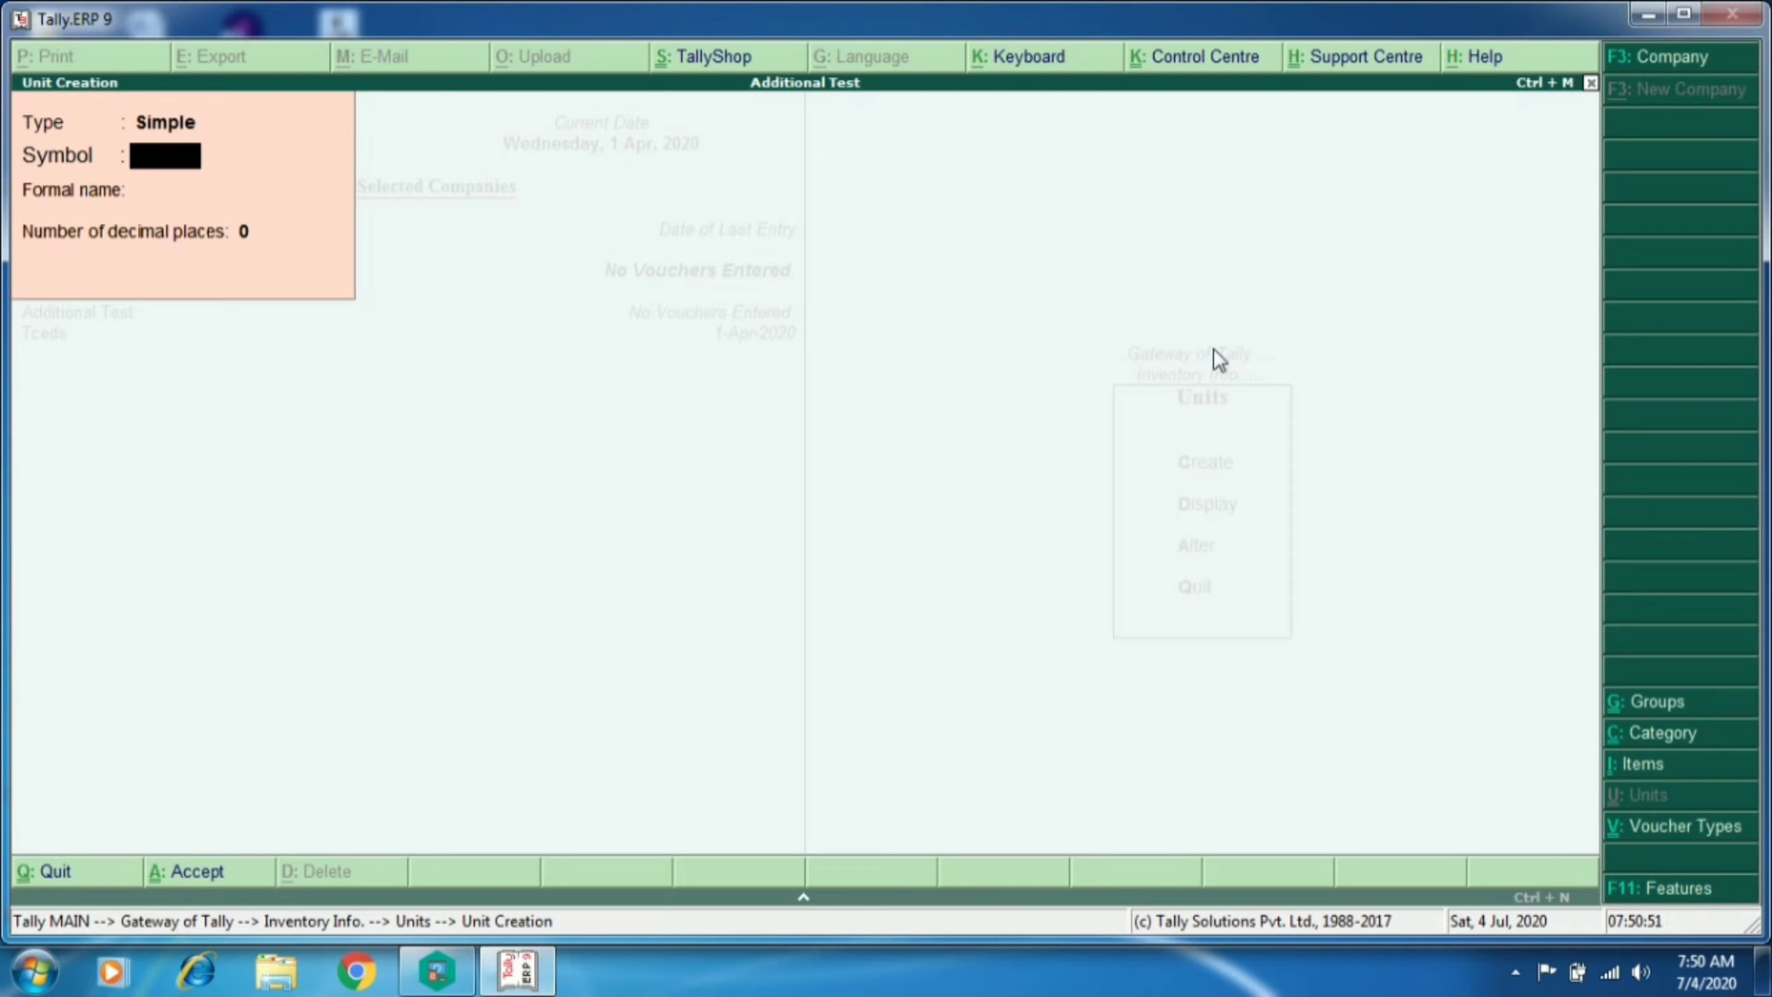
pyautogui.write('nos')
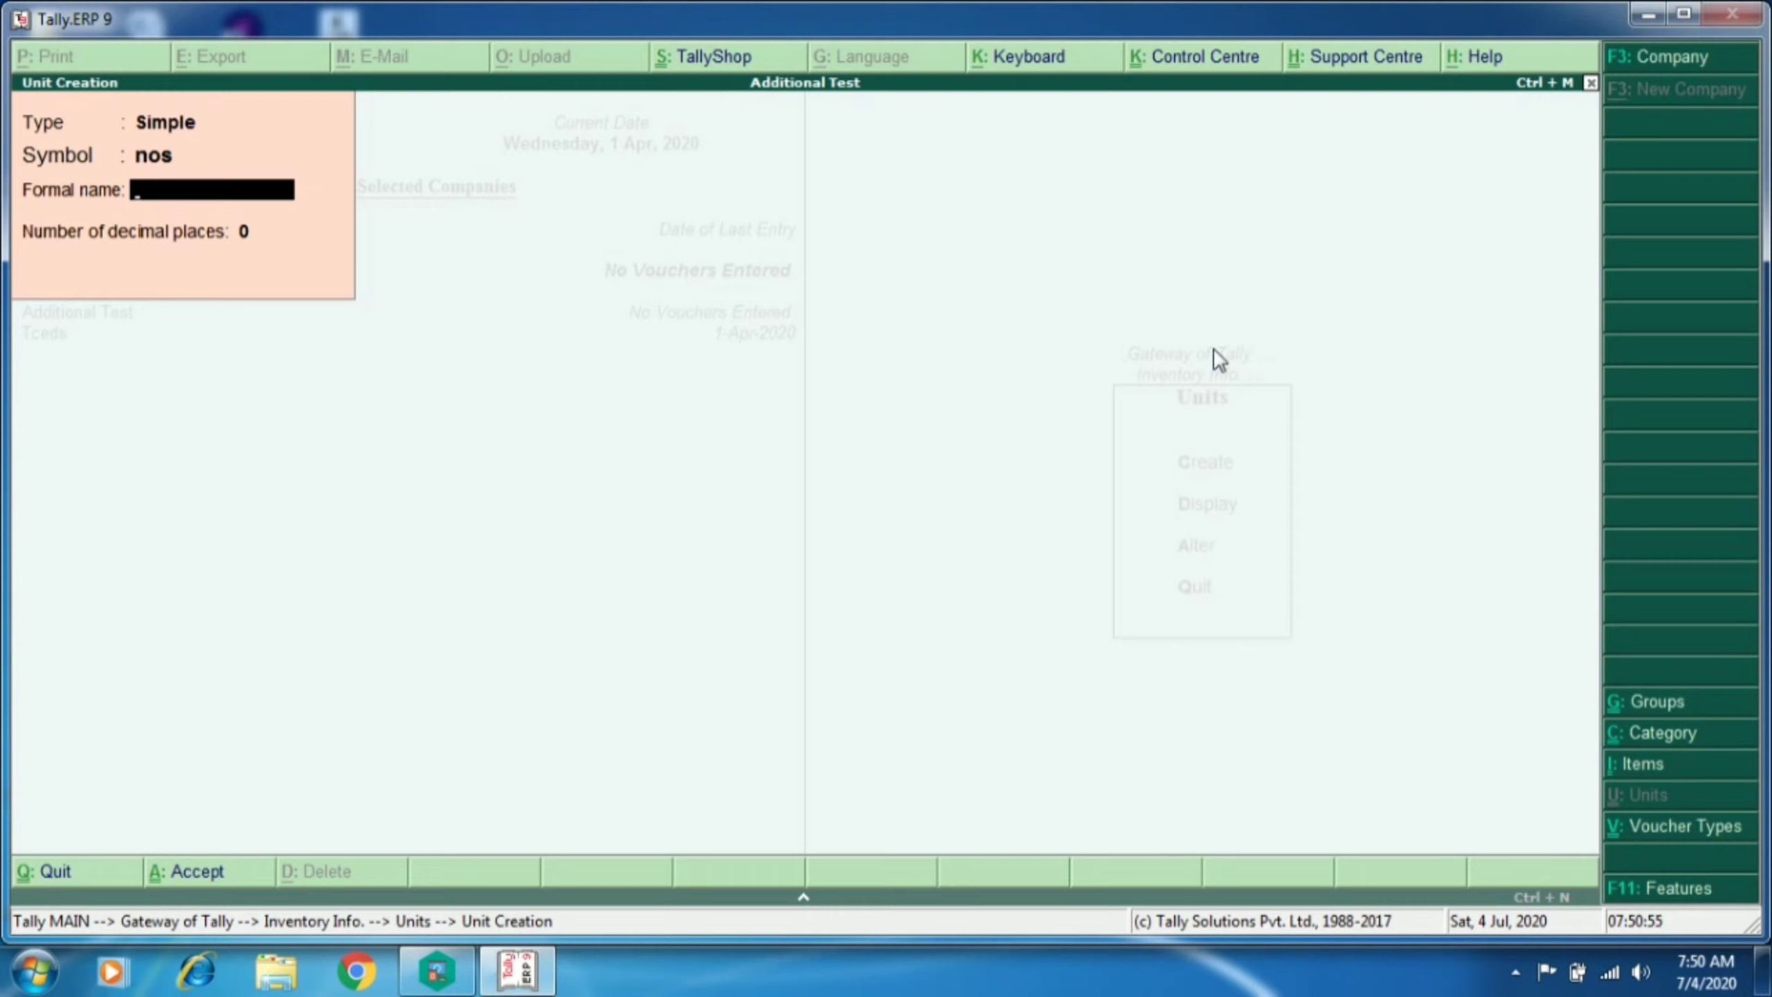
pyautogui.write('Numbers')
pyautogui.press('Return')
pyautogui.press('Return')
pyautogui.press('Return')
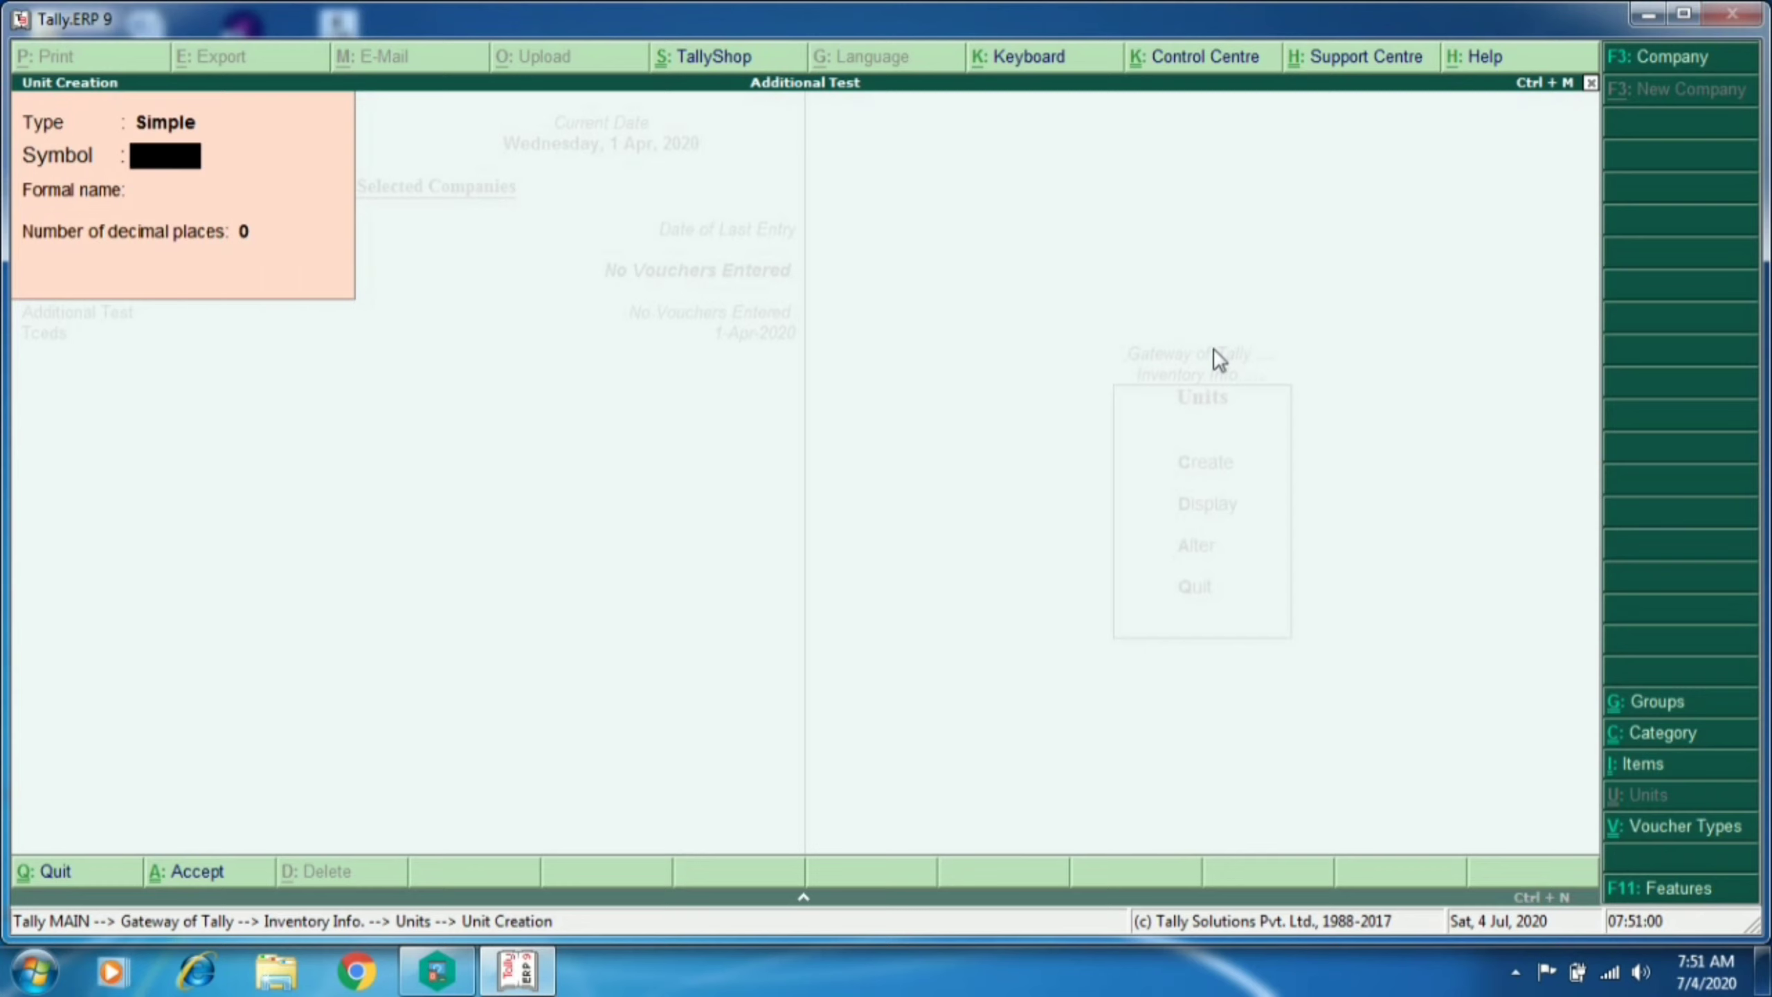
pyautogui.press('Escape')
pyautogui.press('y')
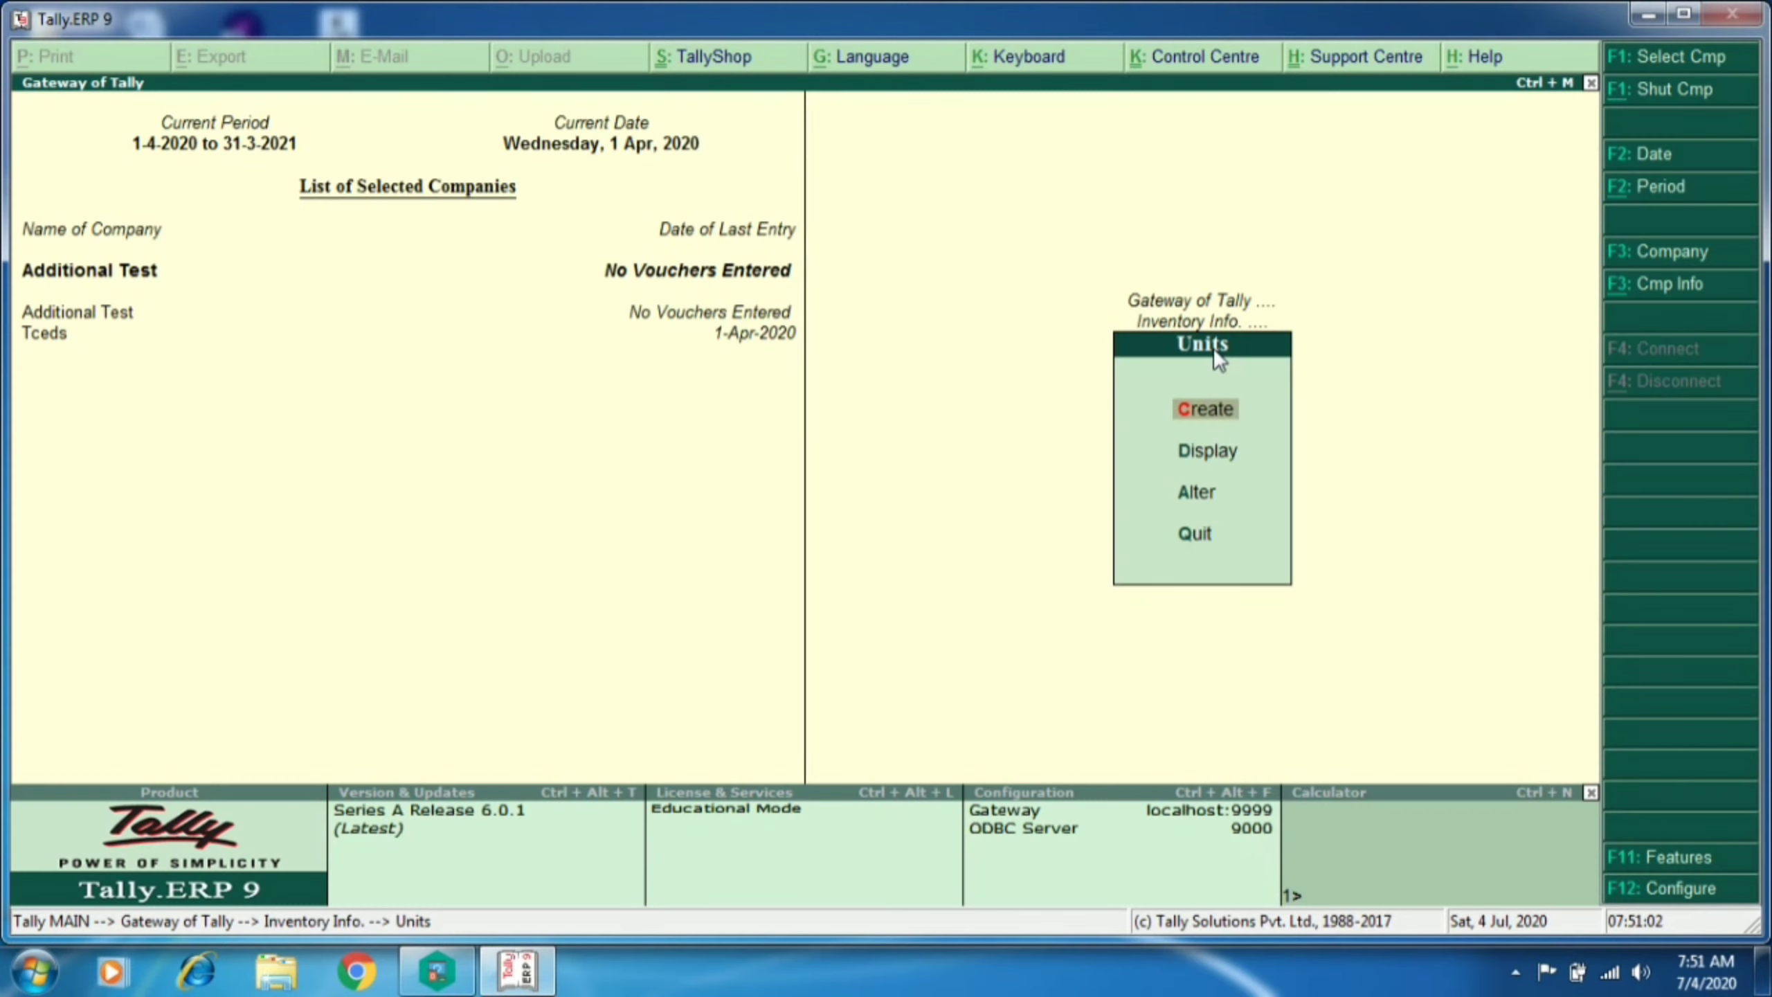
# Step: Start creating a single stock item named Zenith without an alias
pyautogui.press('Escape')
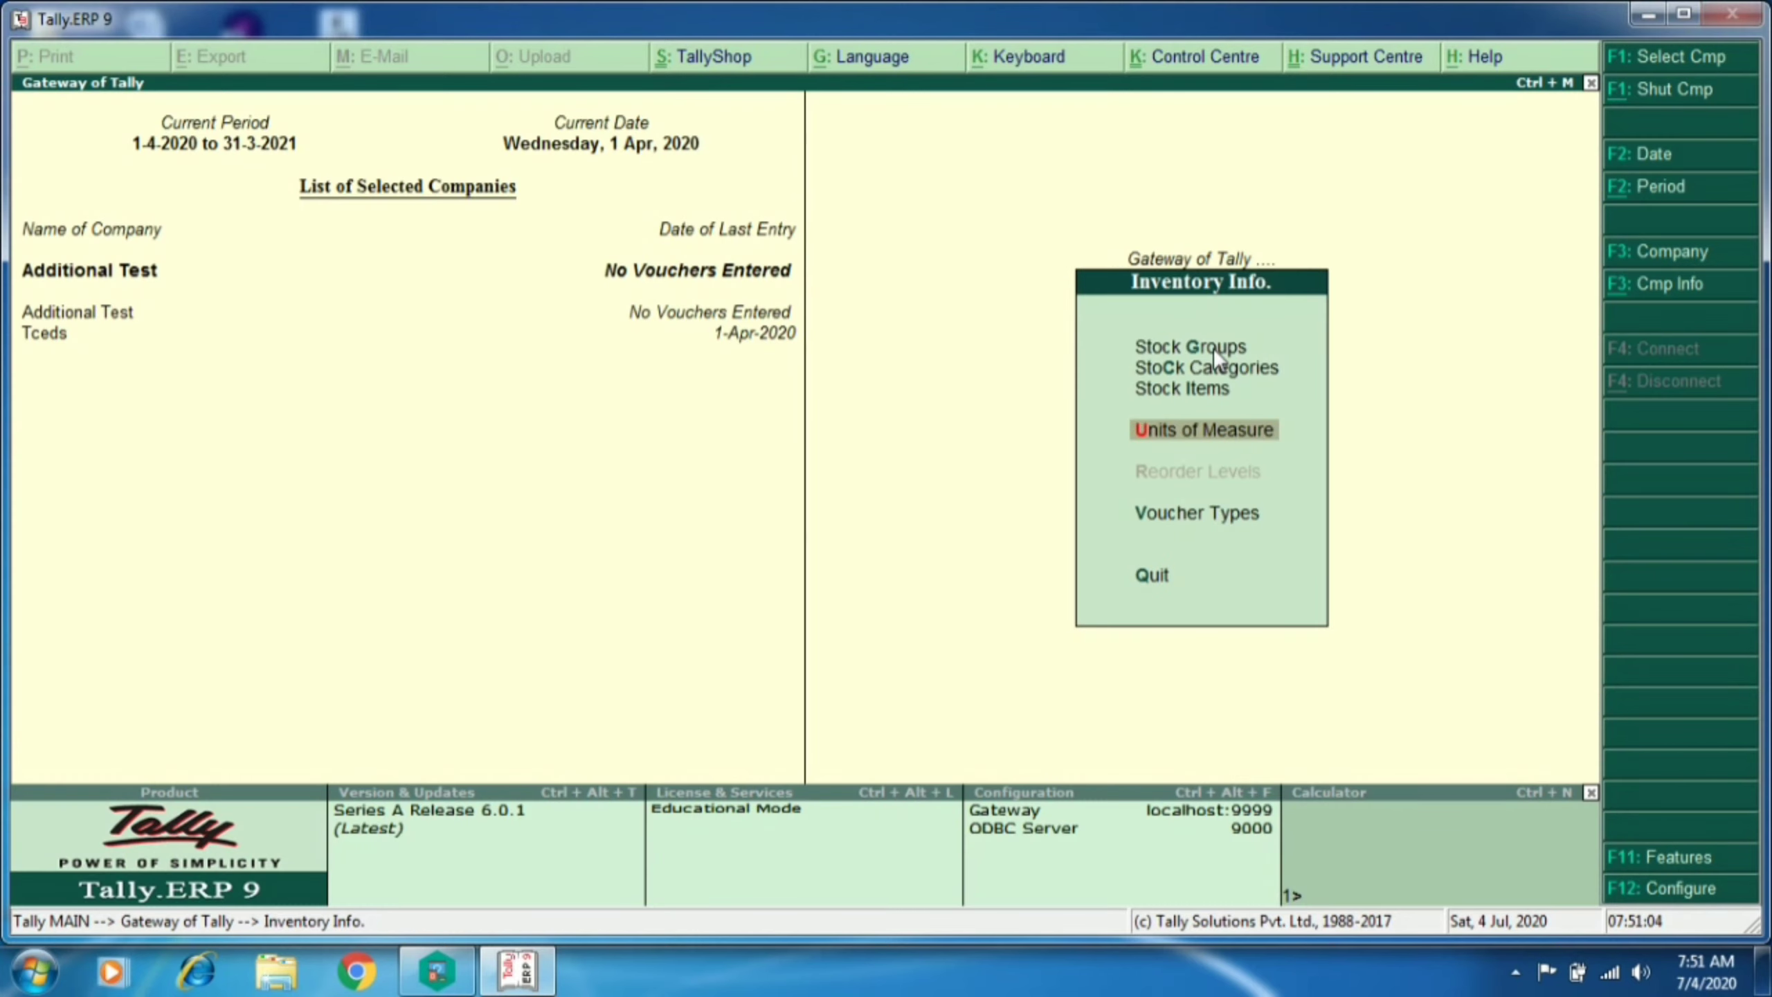
pyautogui.press('Up')
pyautogui.press('Up')
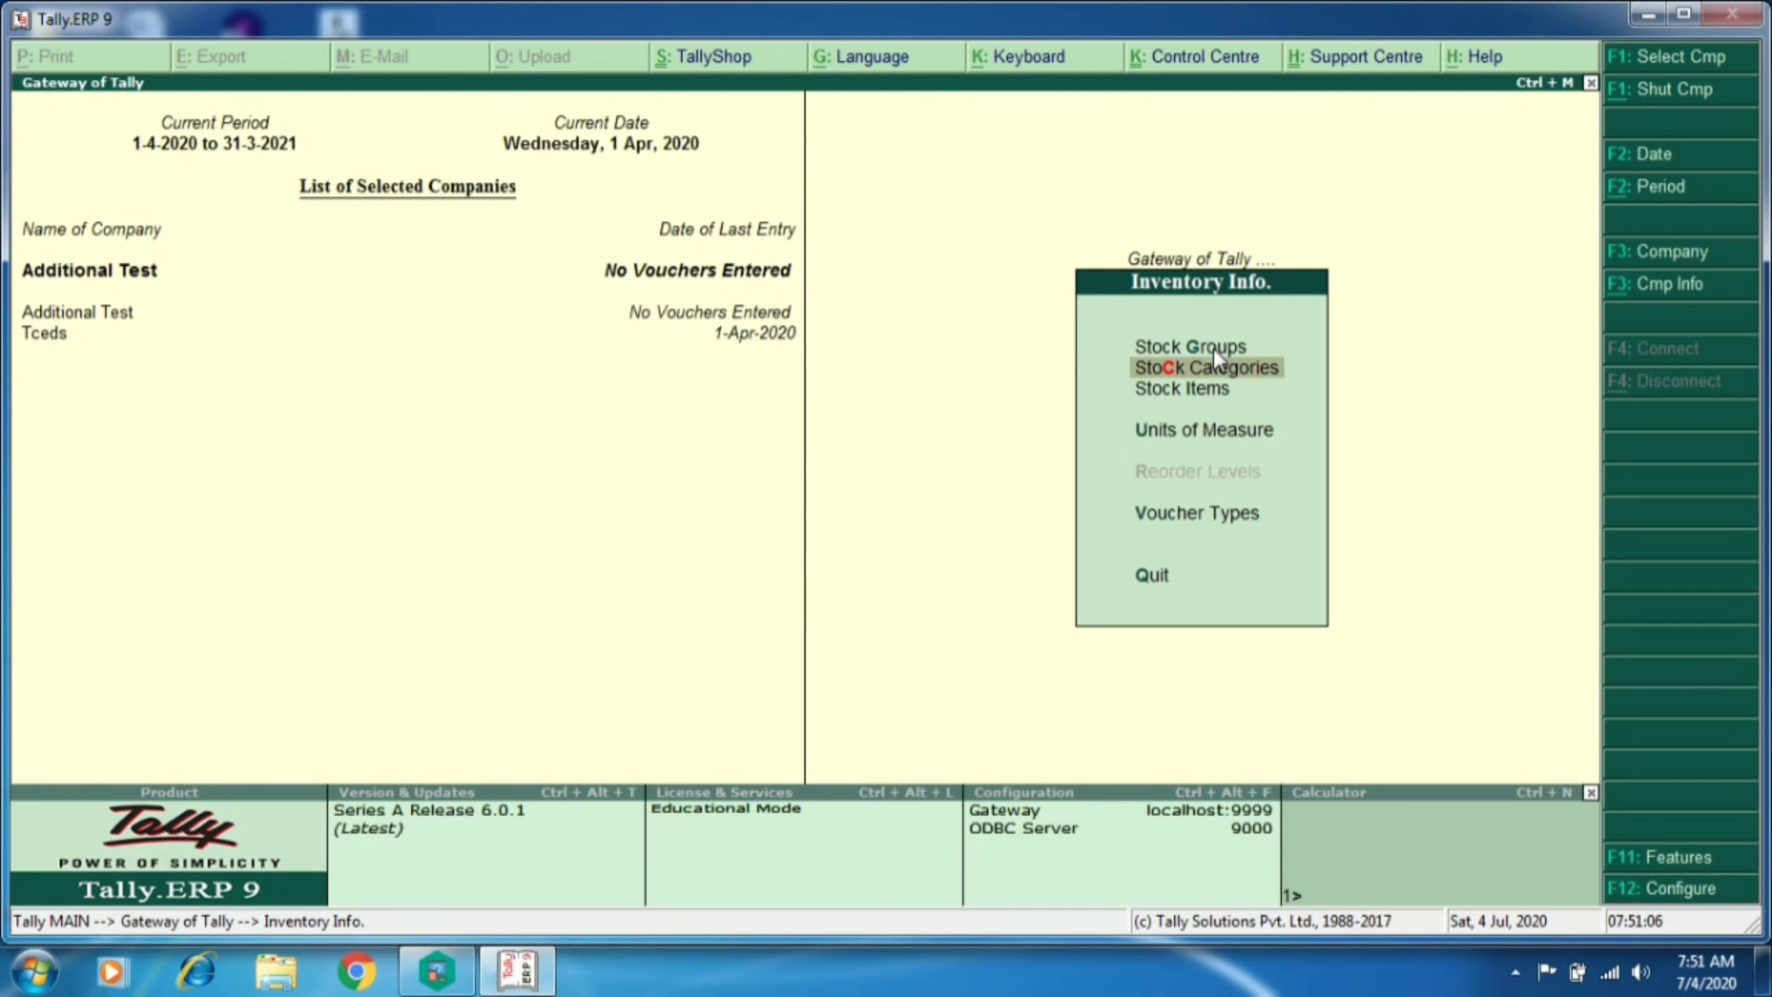
pyautogui.press('Down')
pyautogui.press('Return')
pyautogui.press('Return')
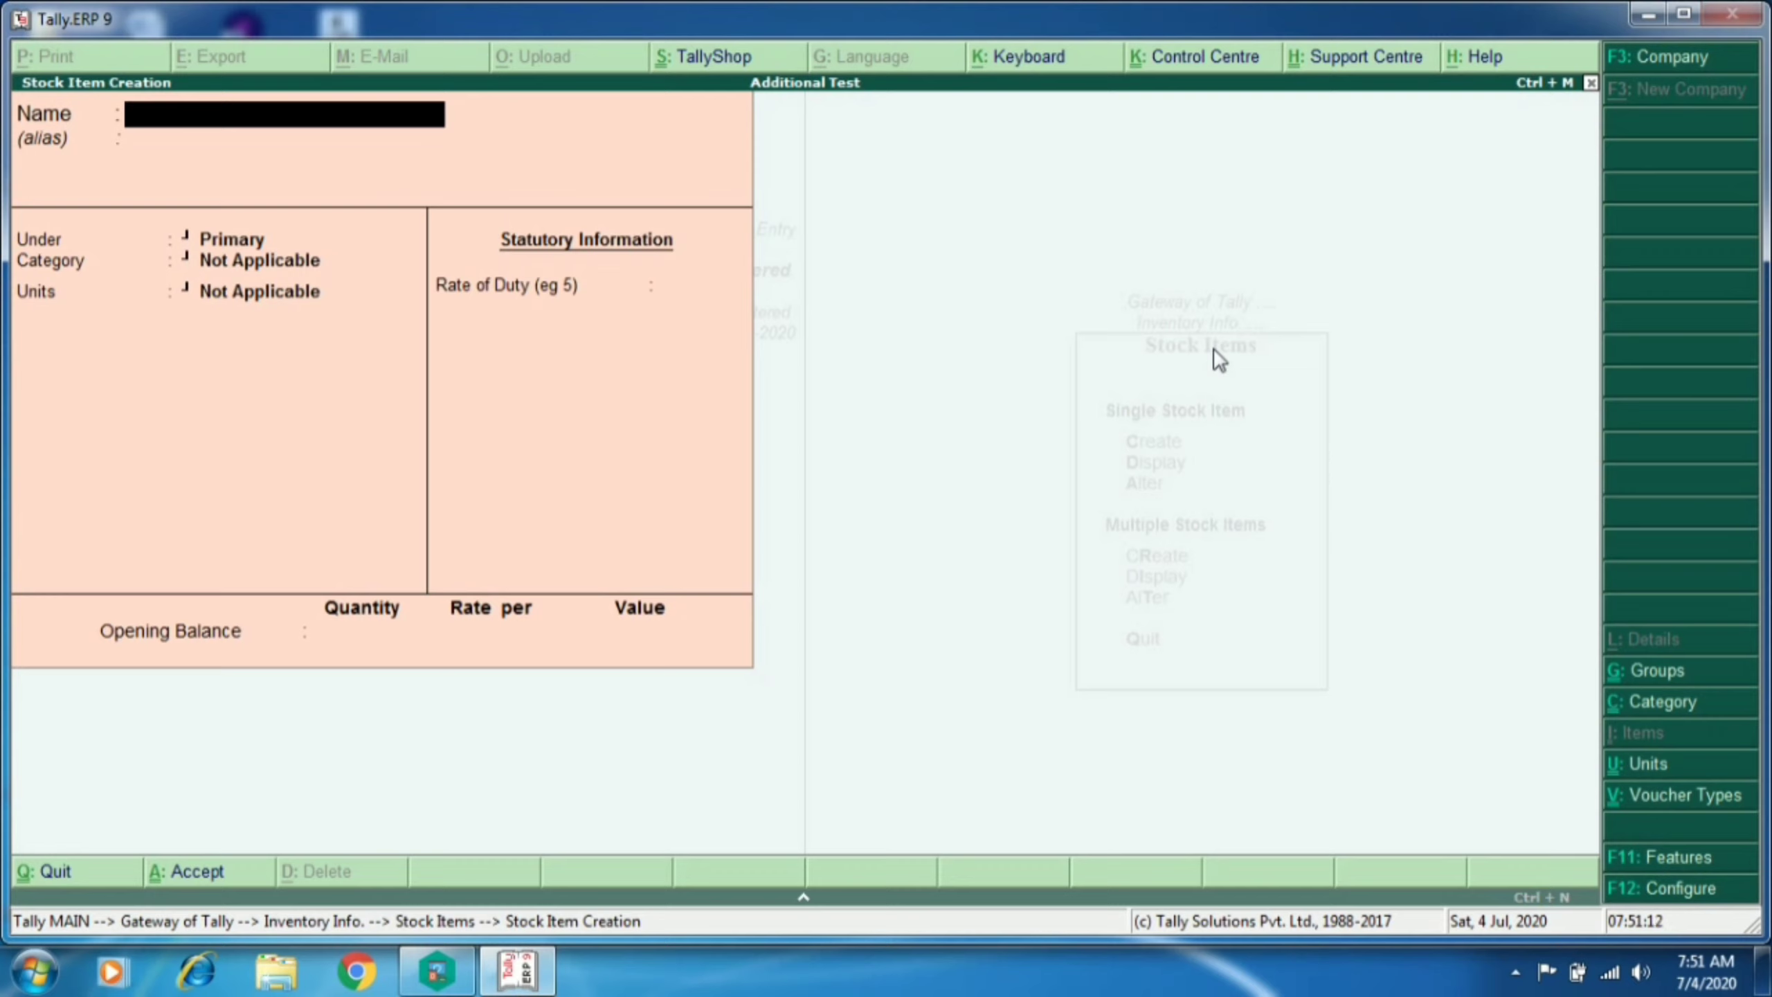
pyautogui.write('Zenith')
pyautogui.press('Return')
pyautogui.press('Return')
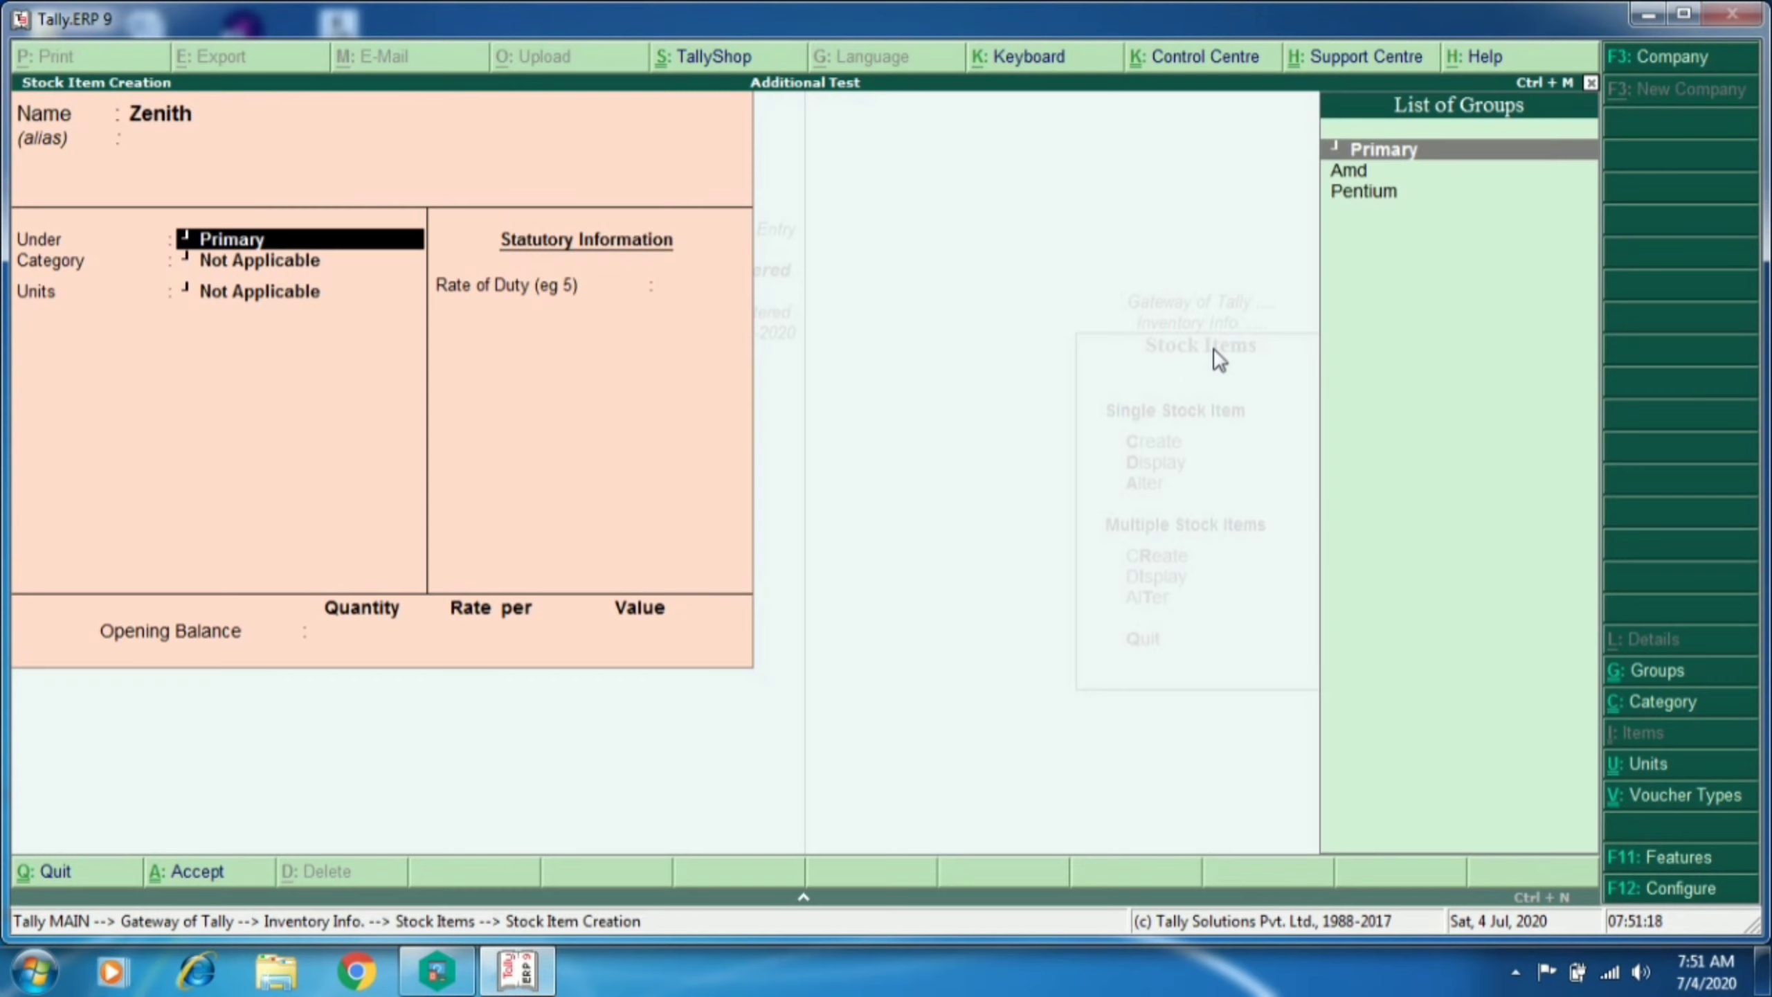
# Step: Place Zenith under the Pentium group with category P4 and unit nos
pyautogui.press('Down')
pyautogui.press('Down')
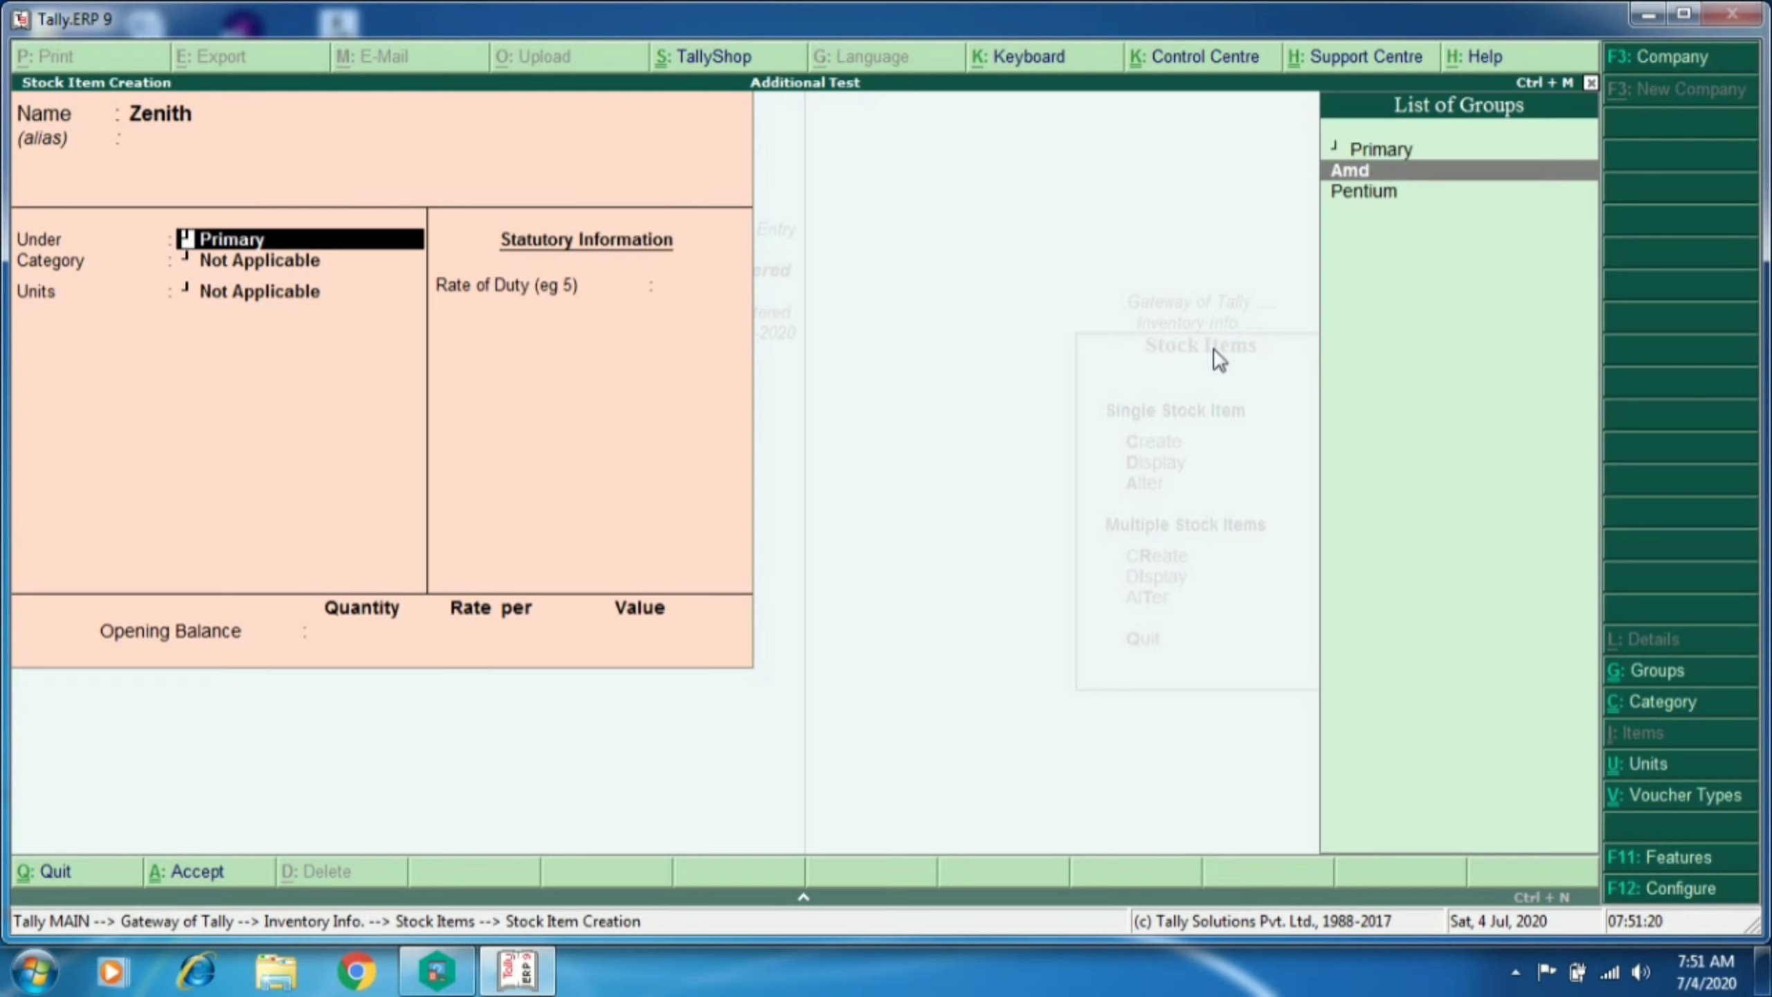
pyautogui.press('Return')
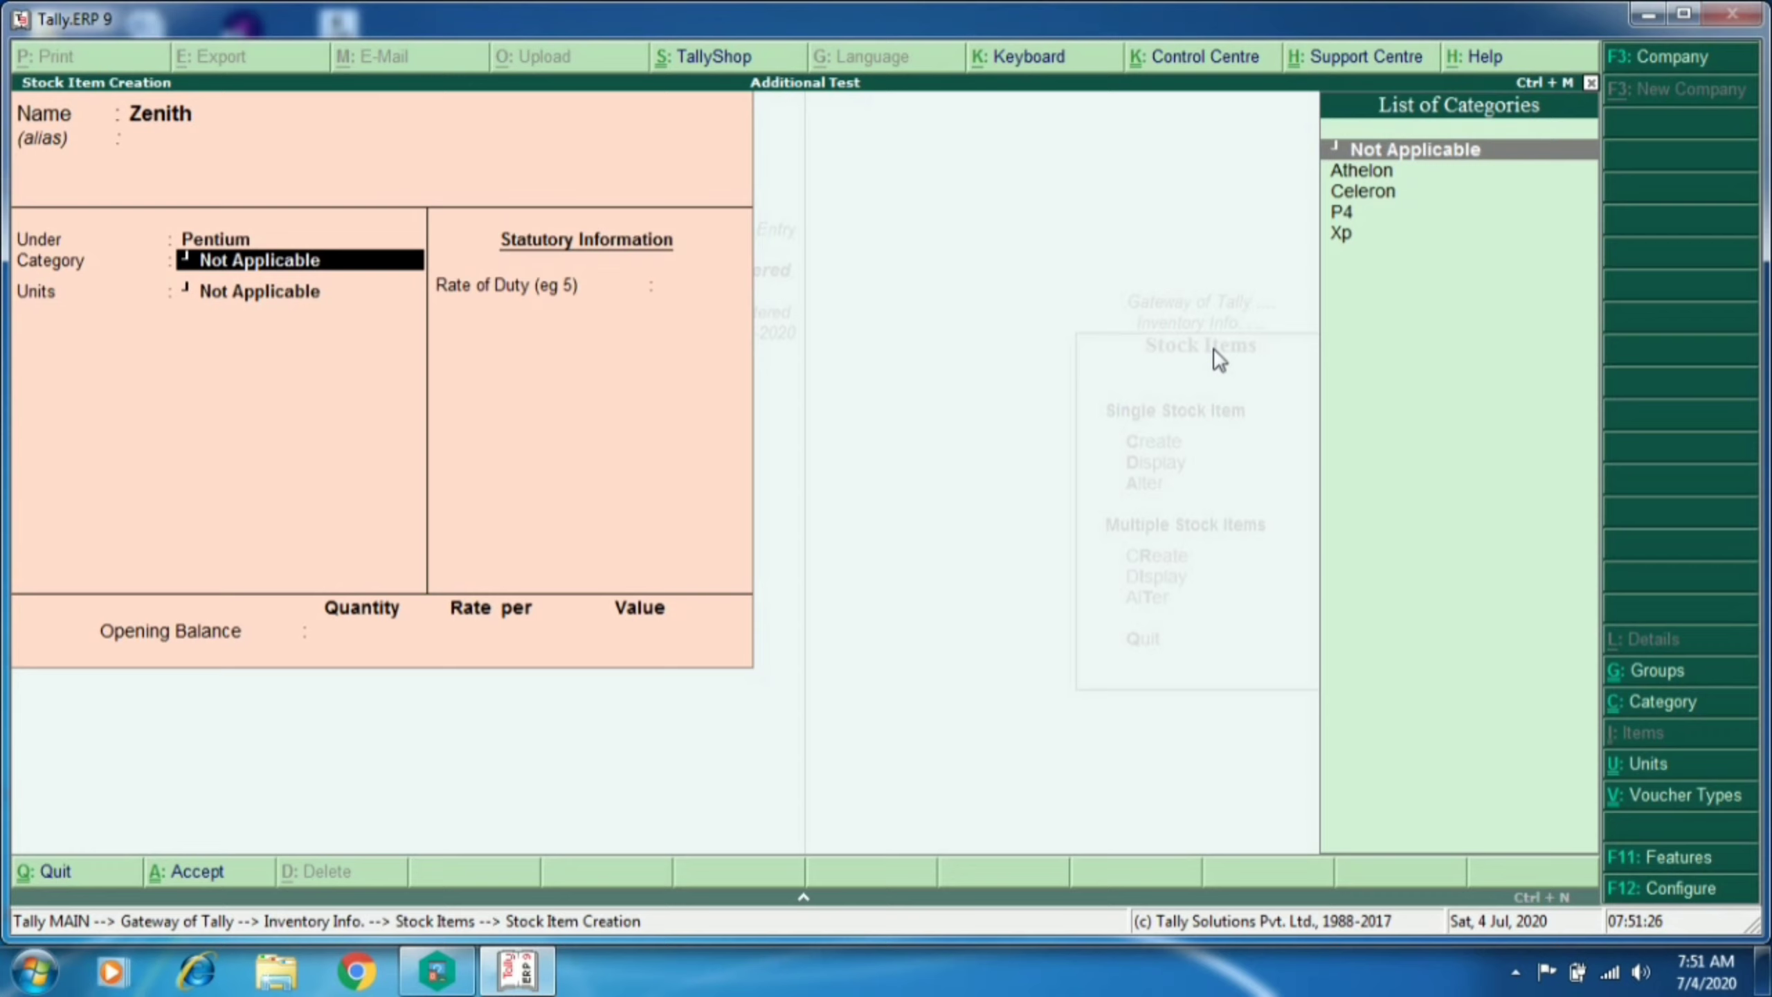
pyautogui.press('Down')
pyautogui.press('Down')
pyautogui.press('Down')
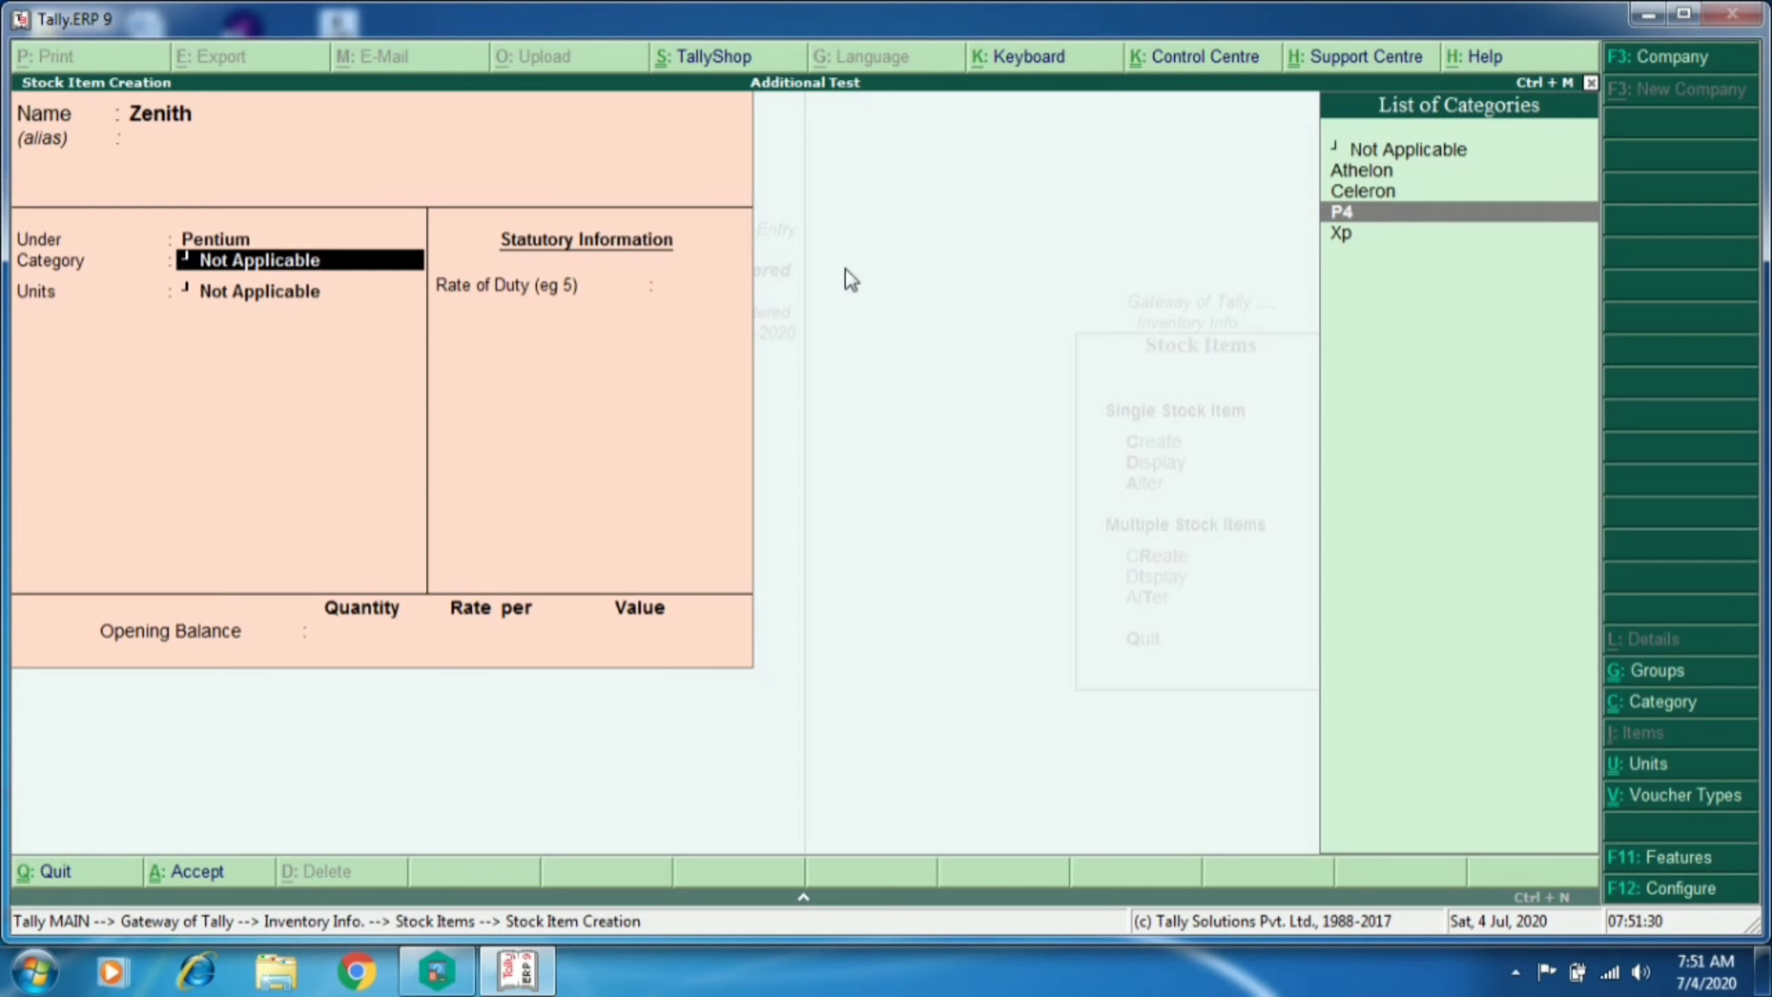
pyautogui.press('Return')
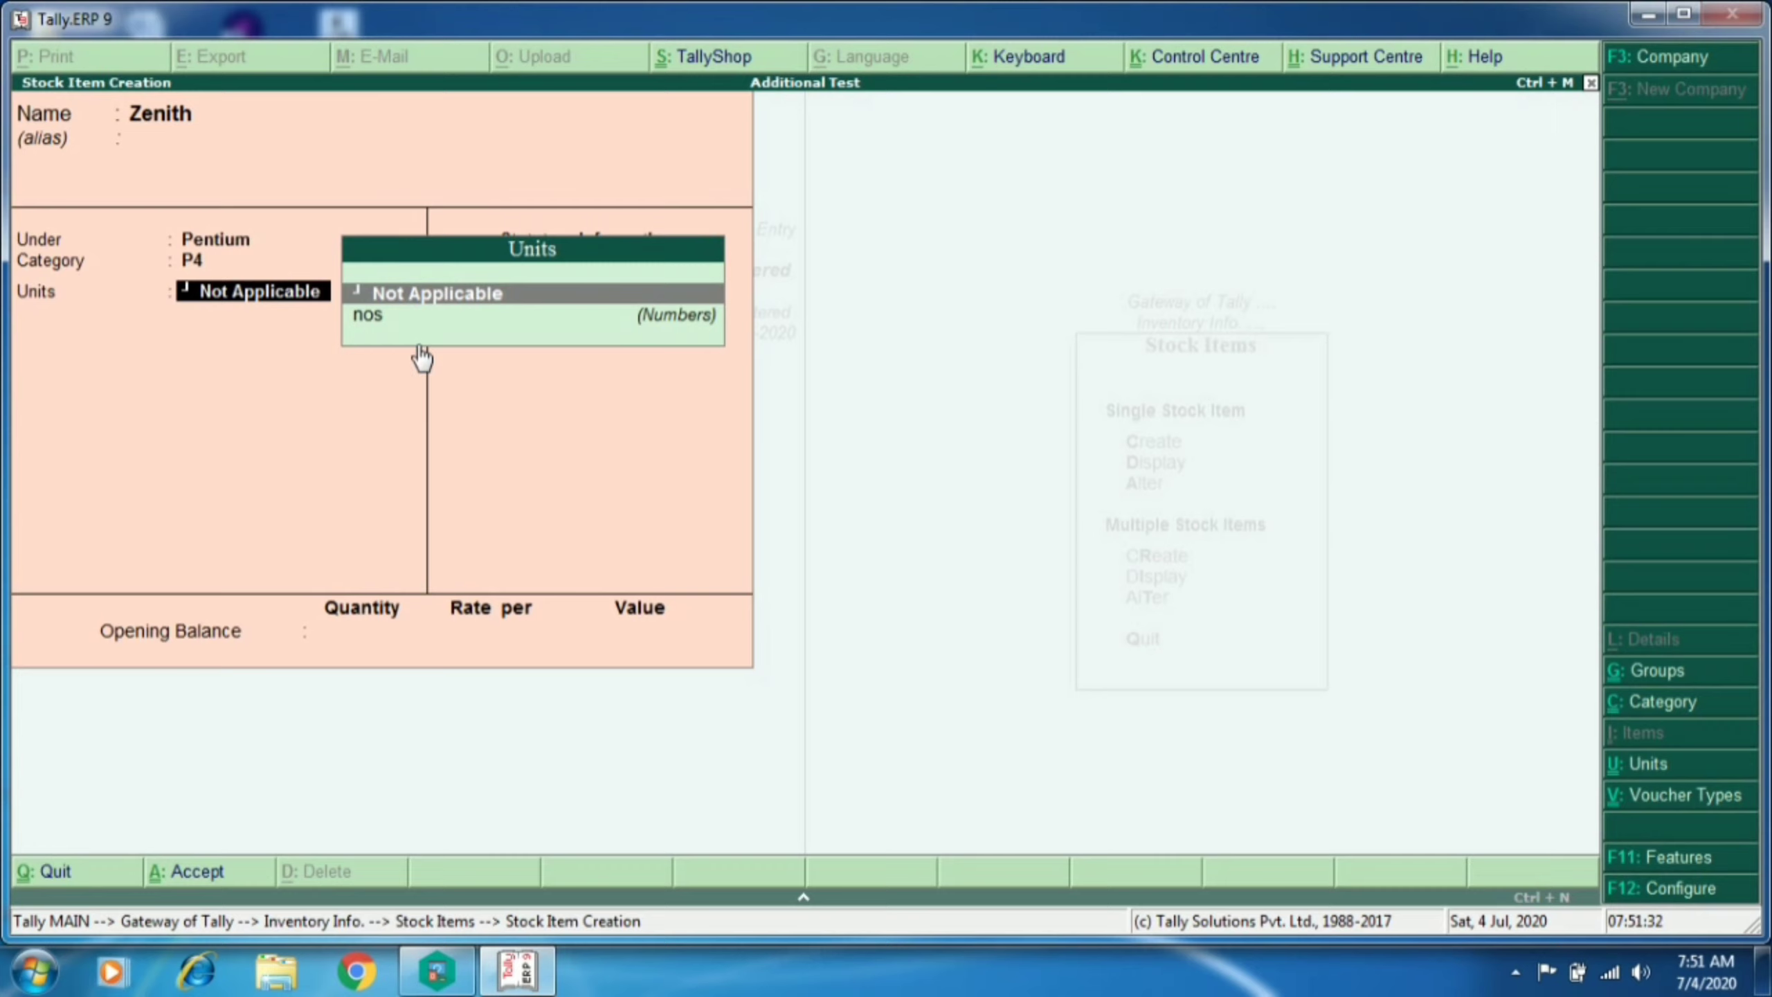
pyautogui.press('Down')
pyautogui.press('Return')
# Step: Enable standard rates for Zenith and set its standard cost to 28,000 per nos from 1-Apr-2020
pyautogui.write('y')
pyautogui.press('Return')
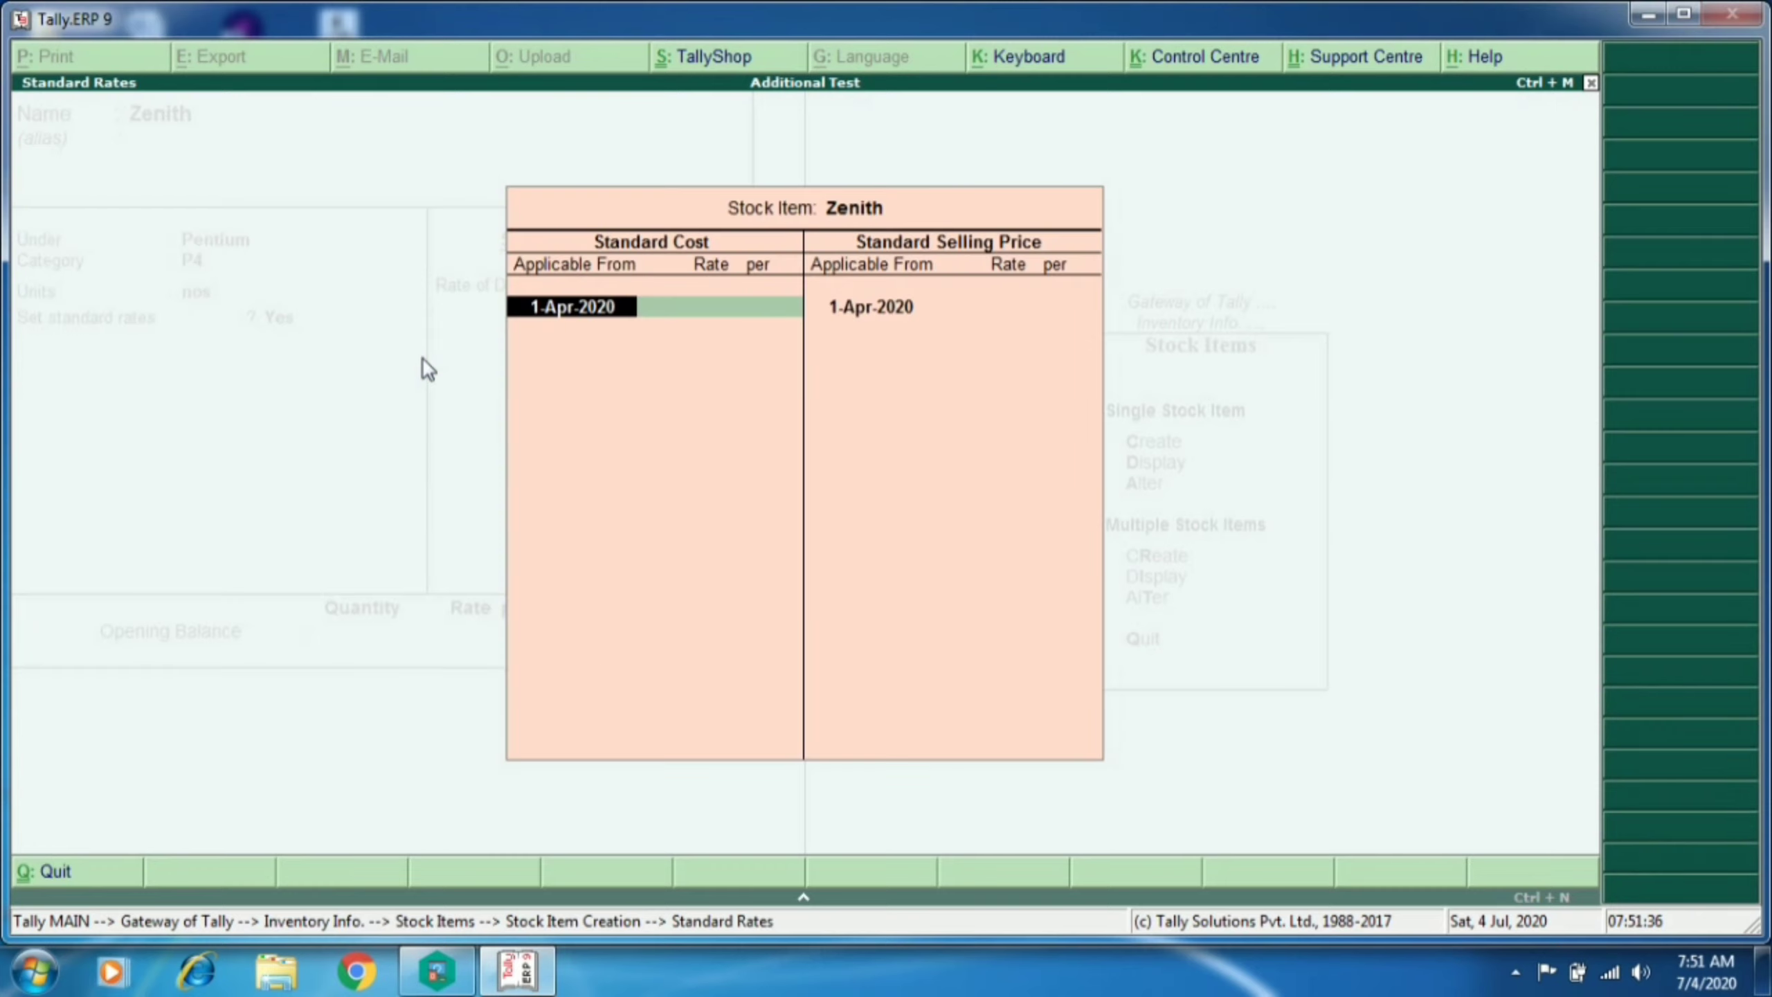
pyautogui.press('Return')
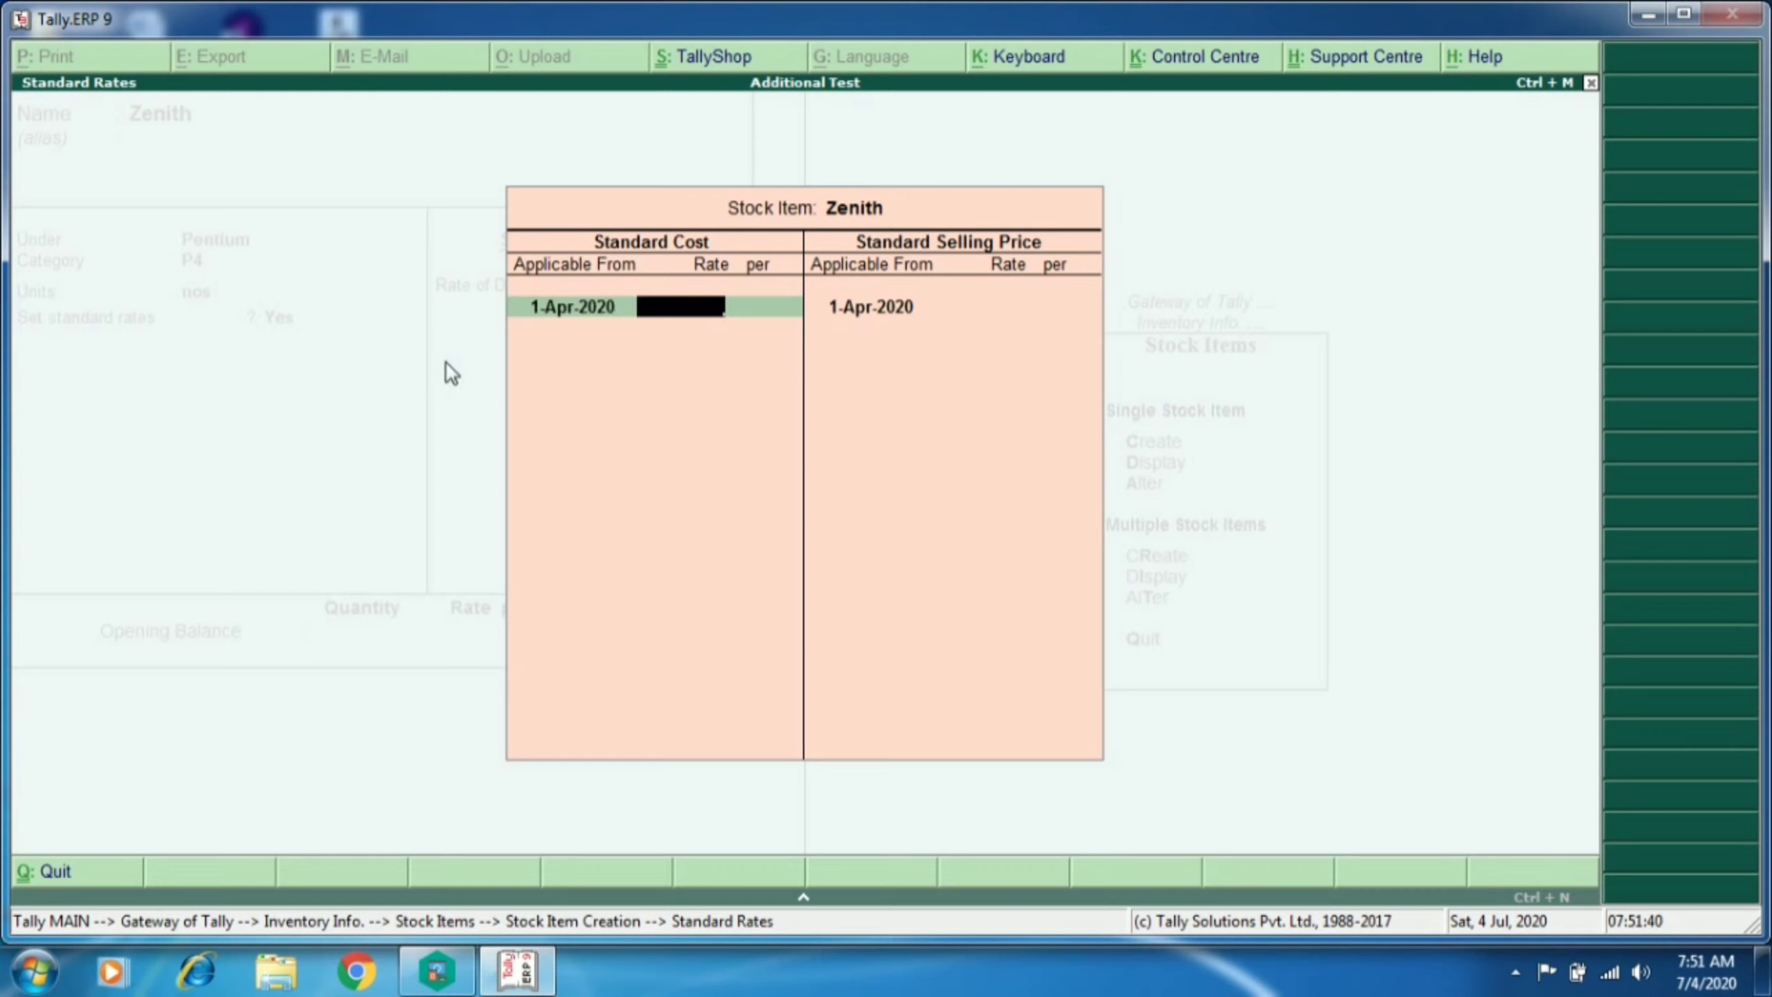
pyautogui.write('28000')
pyautogui.press('Return')
pyautogui.press('Return')
pyautogui.press('Return')
# Step: Set Zenith's standard selling price to 30,000 per nos from 1-Apr-2020
pyautogui.press('Return')
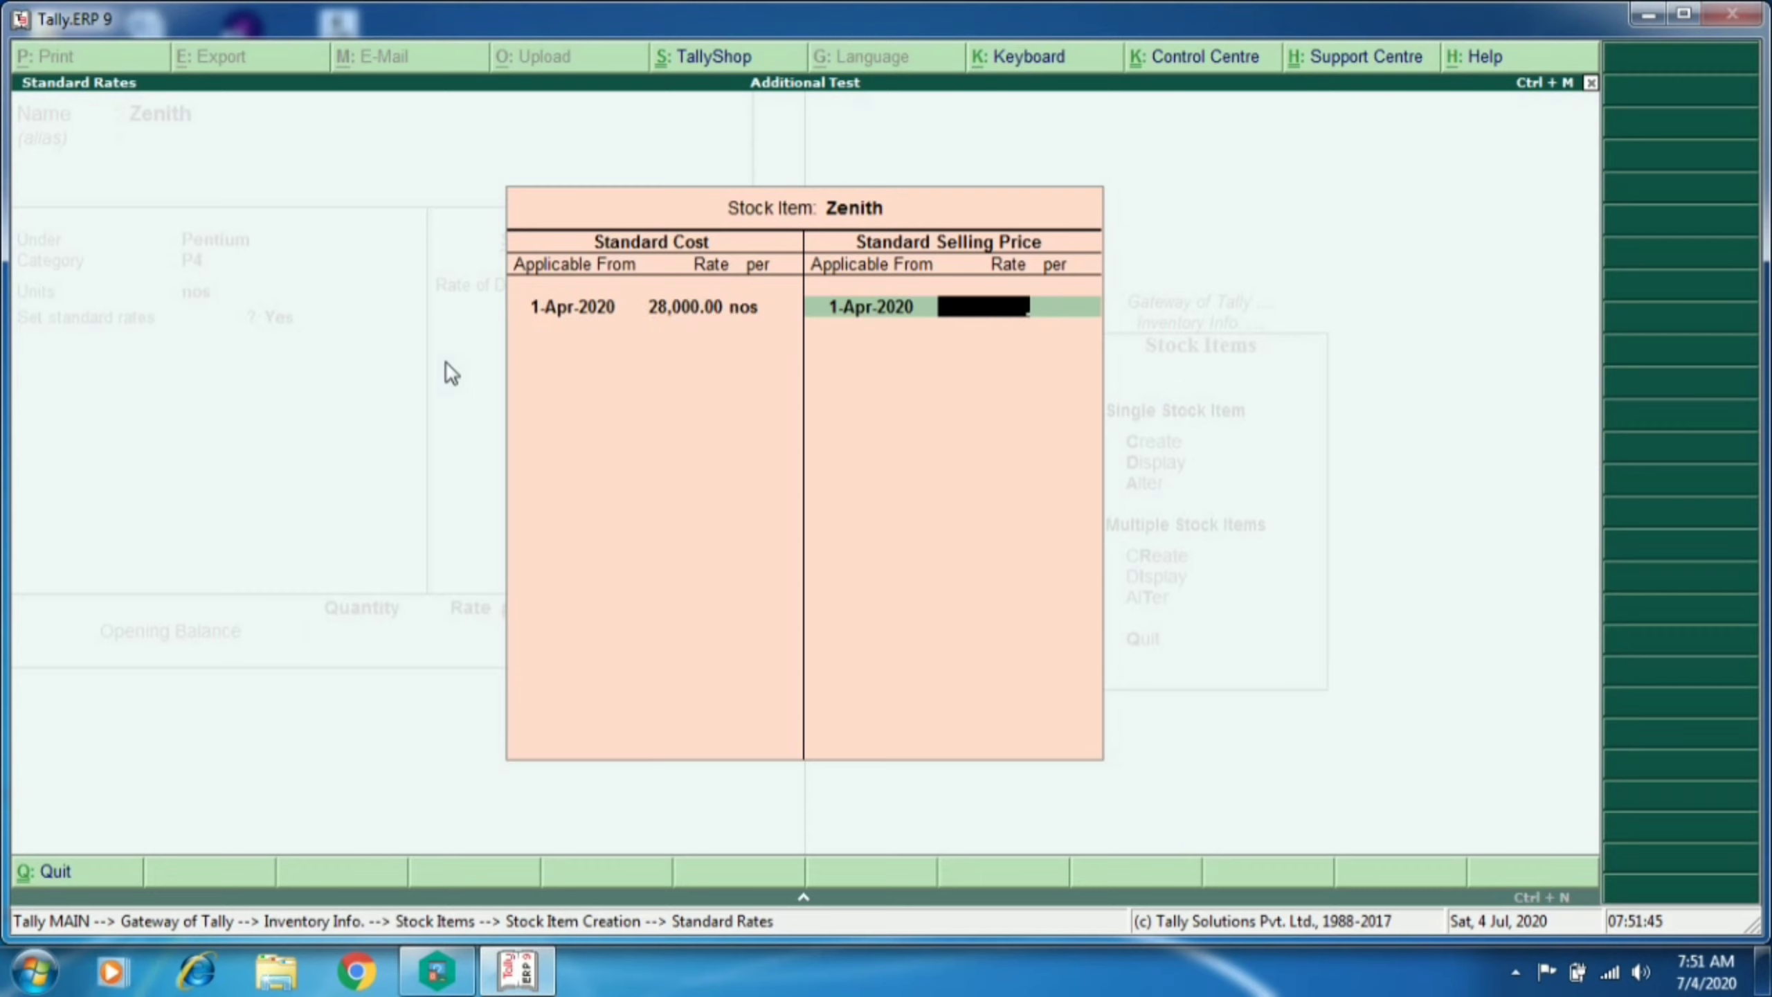
pyautogui.write('30000')
pyautogui.press('Return')
pyautogui.press('Return')
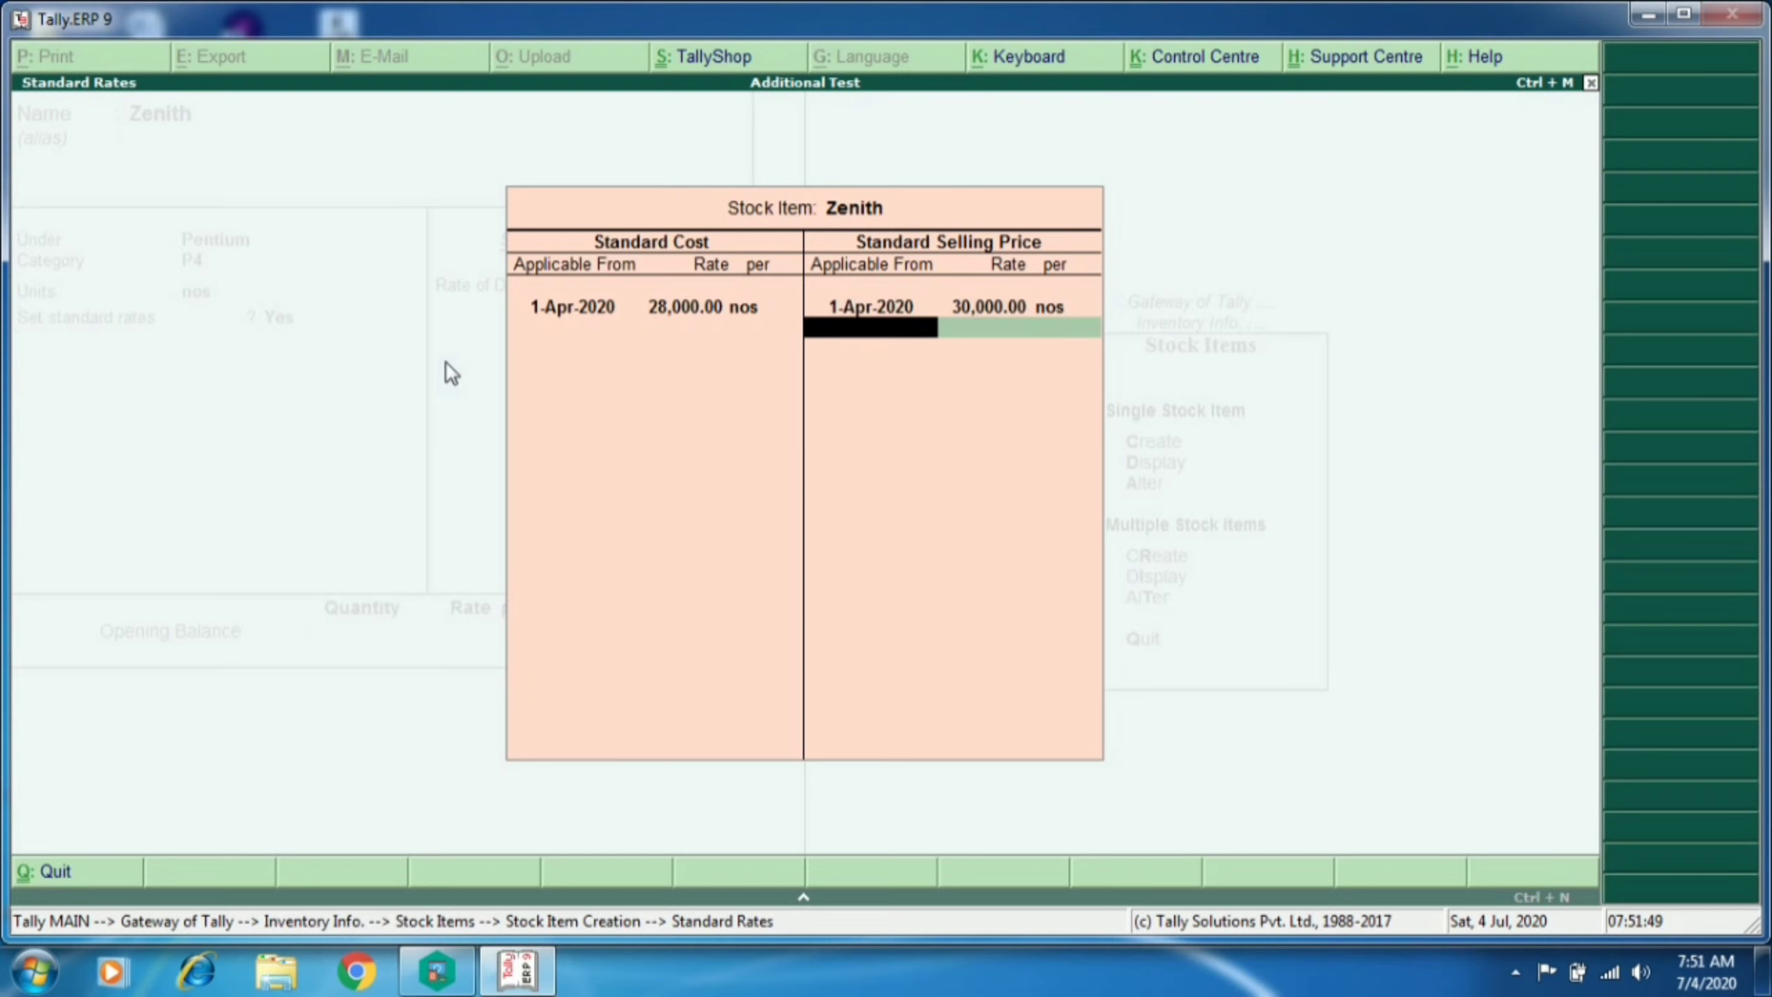
# Step: Finish Zenith's standard rates, skip the rate of duty, and set the opening balance quantity to 10 nos
pyautogui.press('Return')
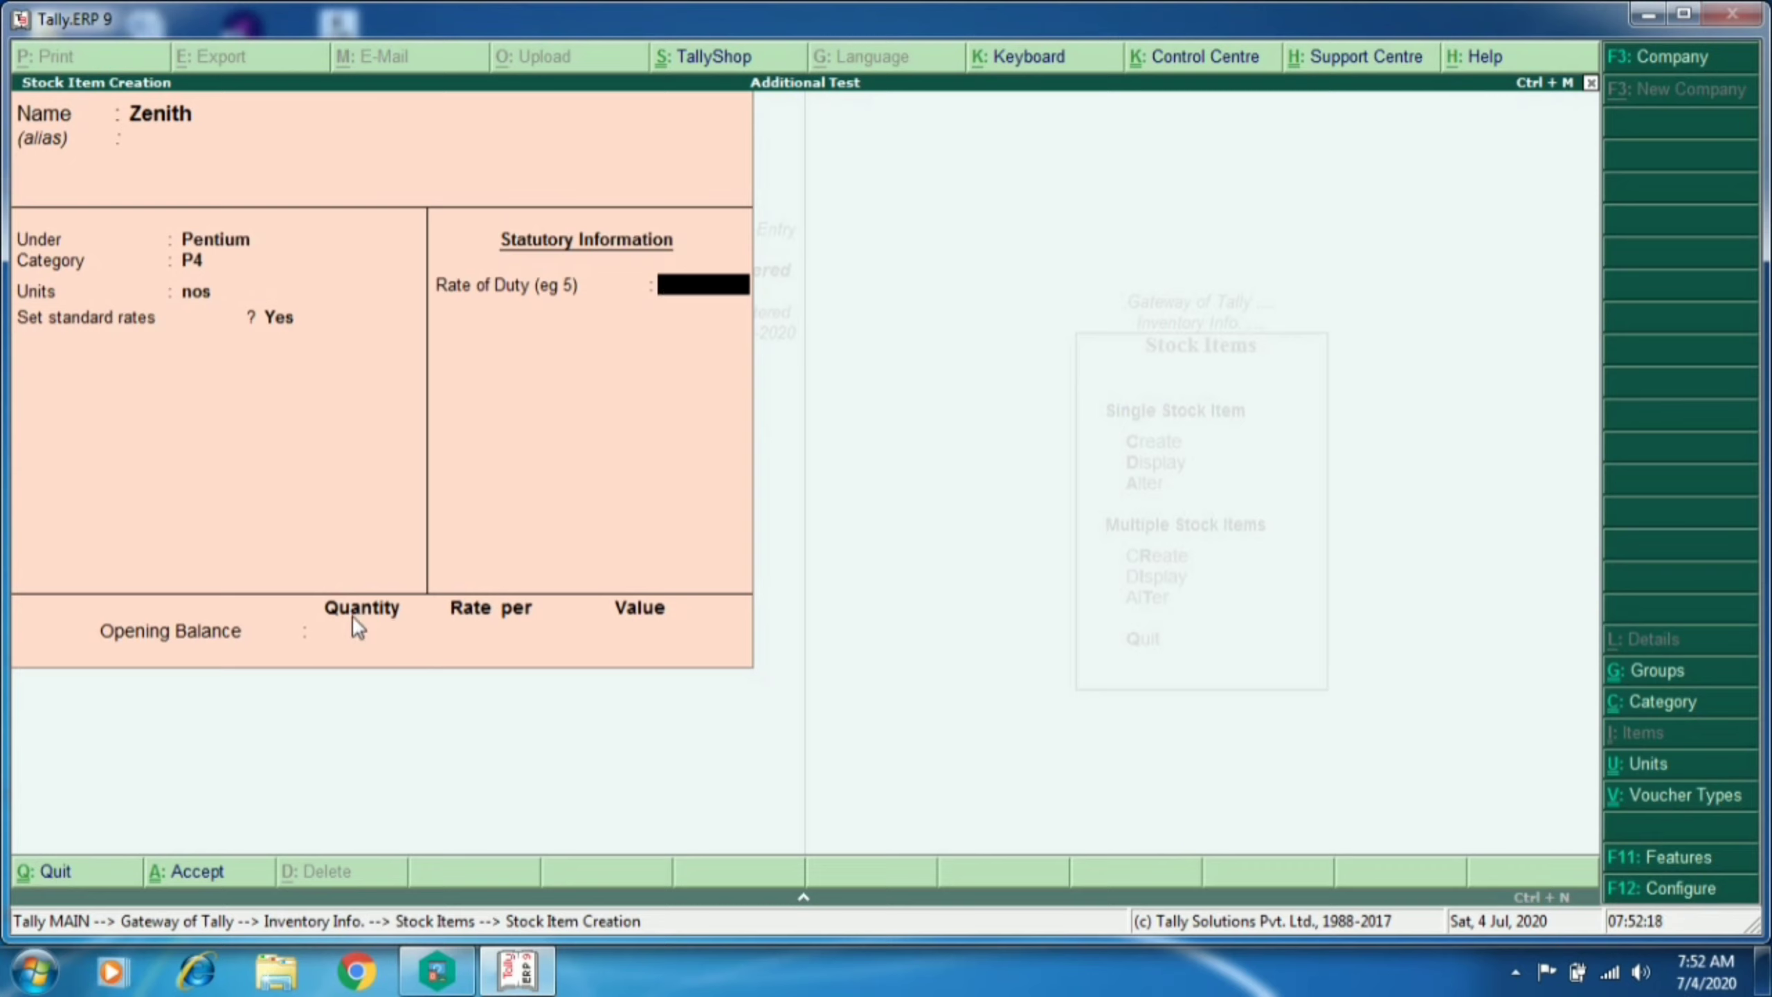
pyautogui.press('Return')
pyautogui.write('10')
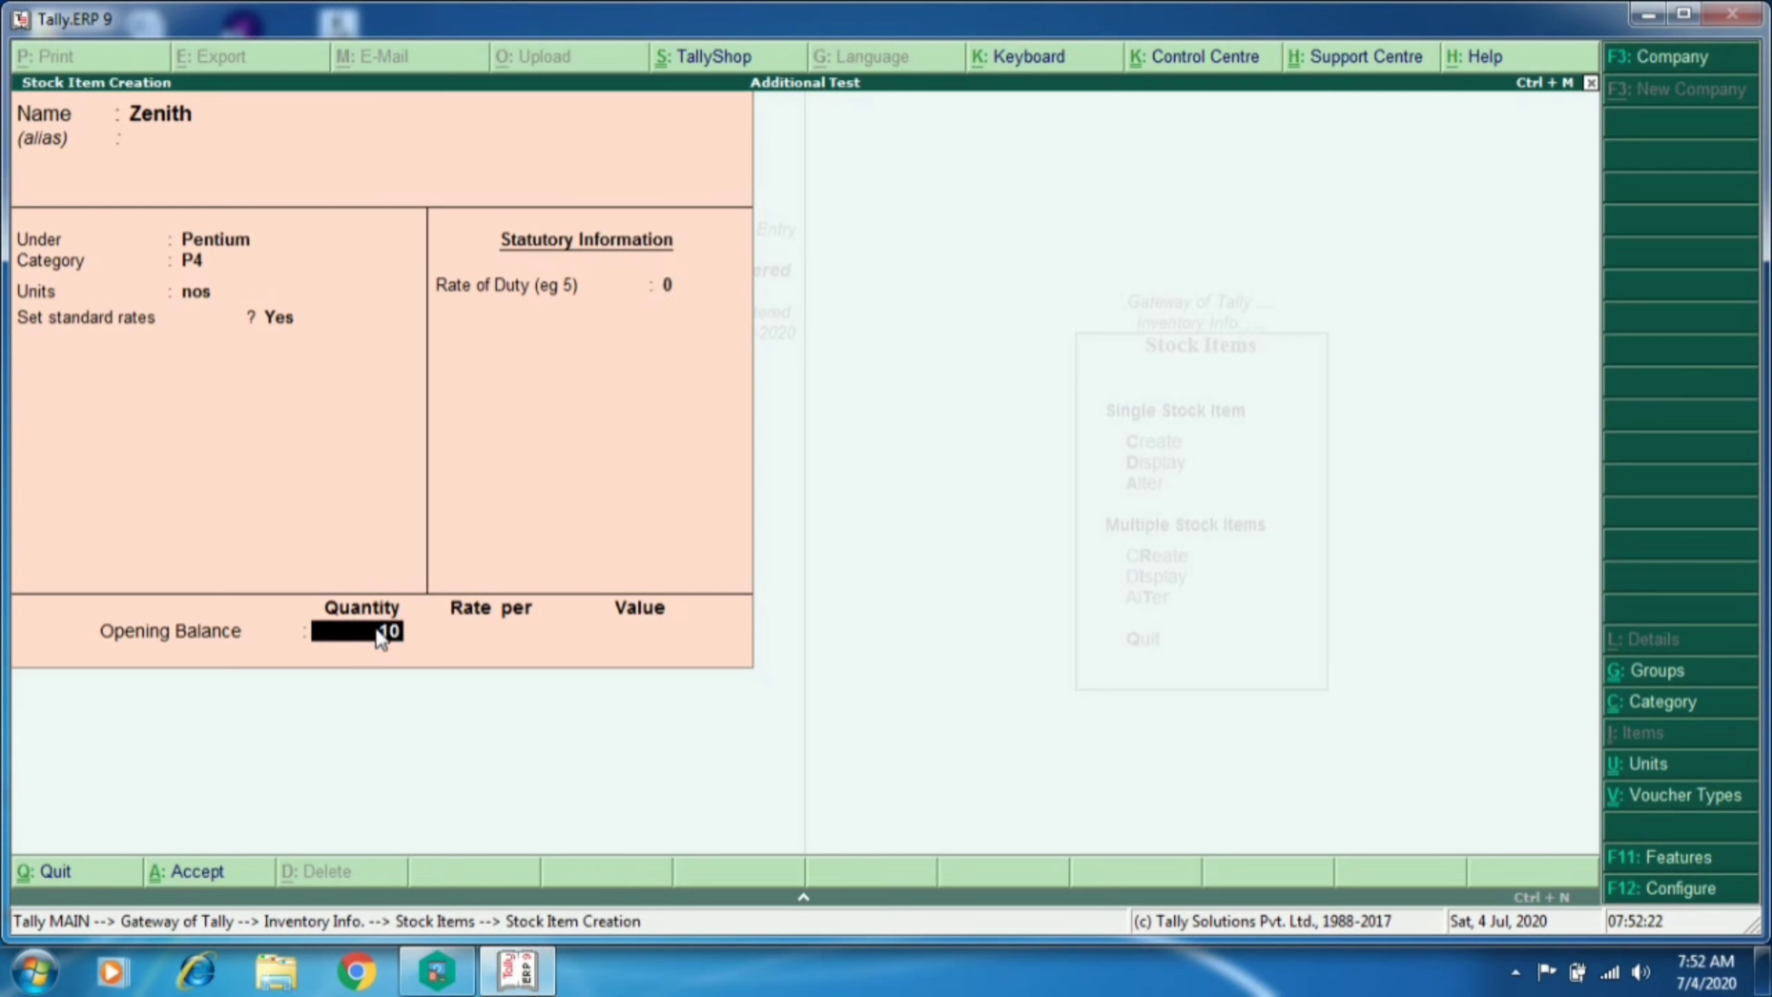
pyautogui.press('Return')
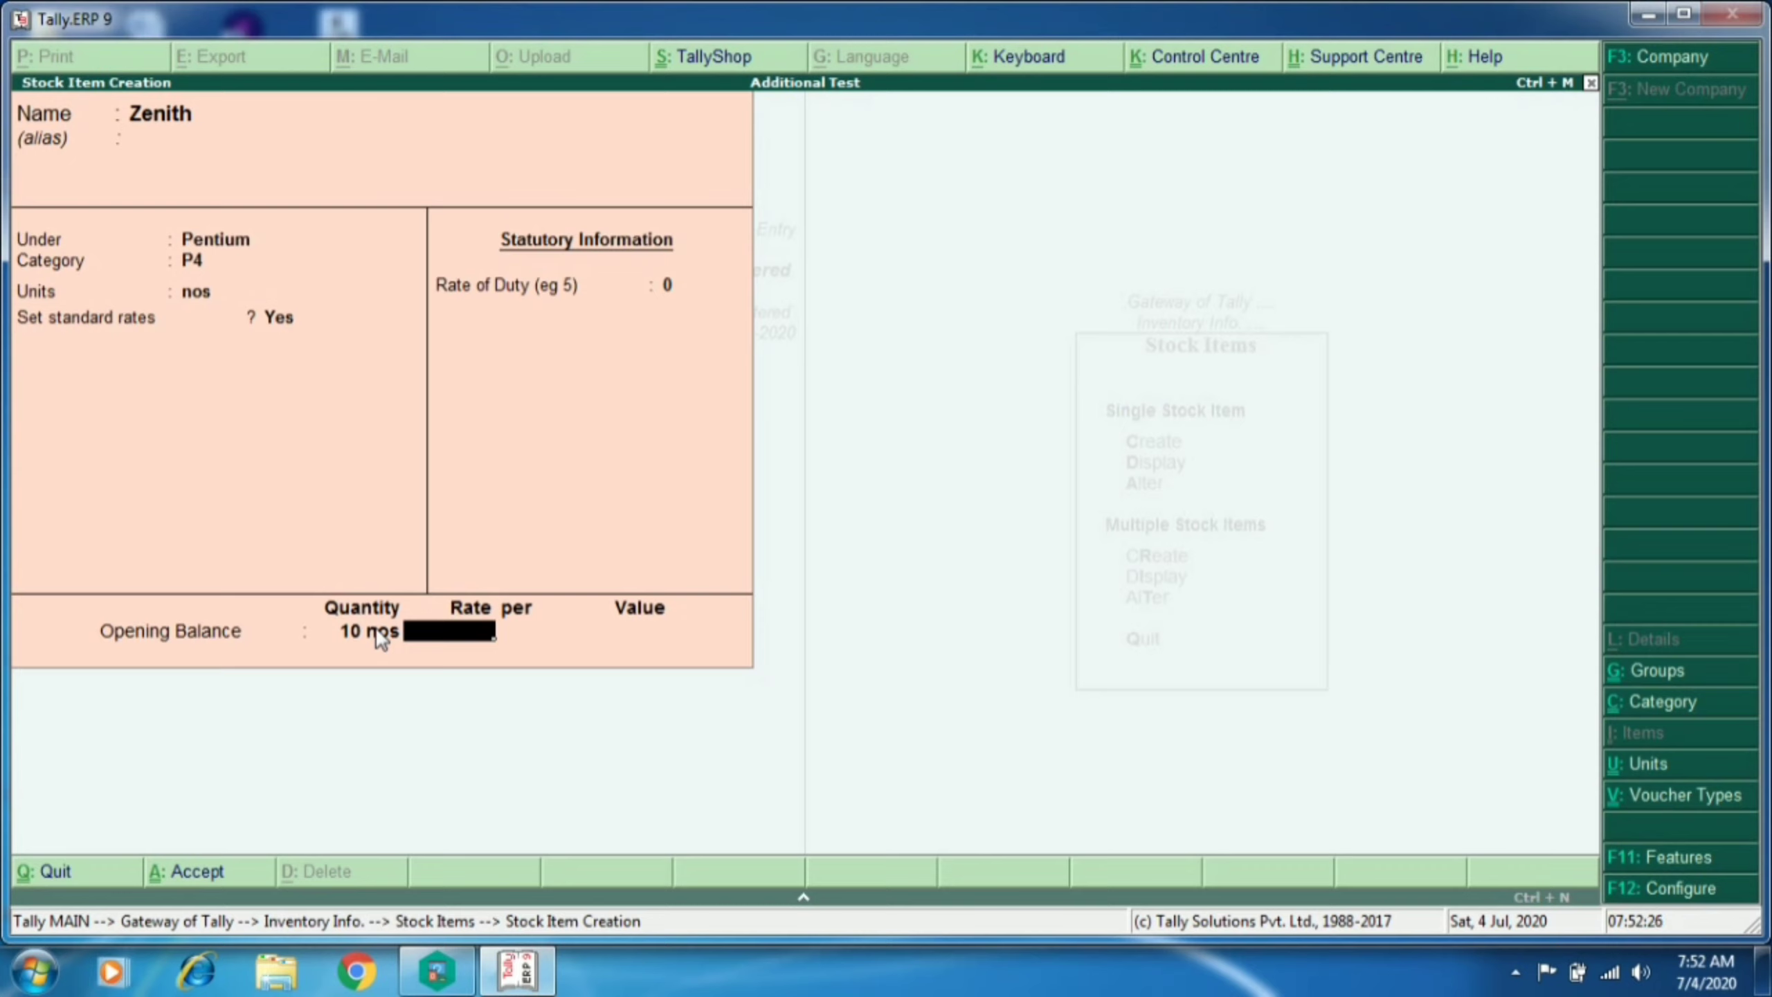
# Step: Set Zenith's opening balance rate to 28,000 per nos and save the stock item
pyautogui.write('80')
pyautogui.press('BackSpace')
pyautogui.press('BackSpace')
pyautogui.write('28000')
pyautogui.press('Return')
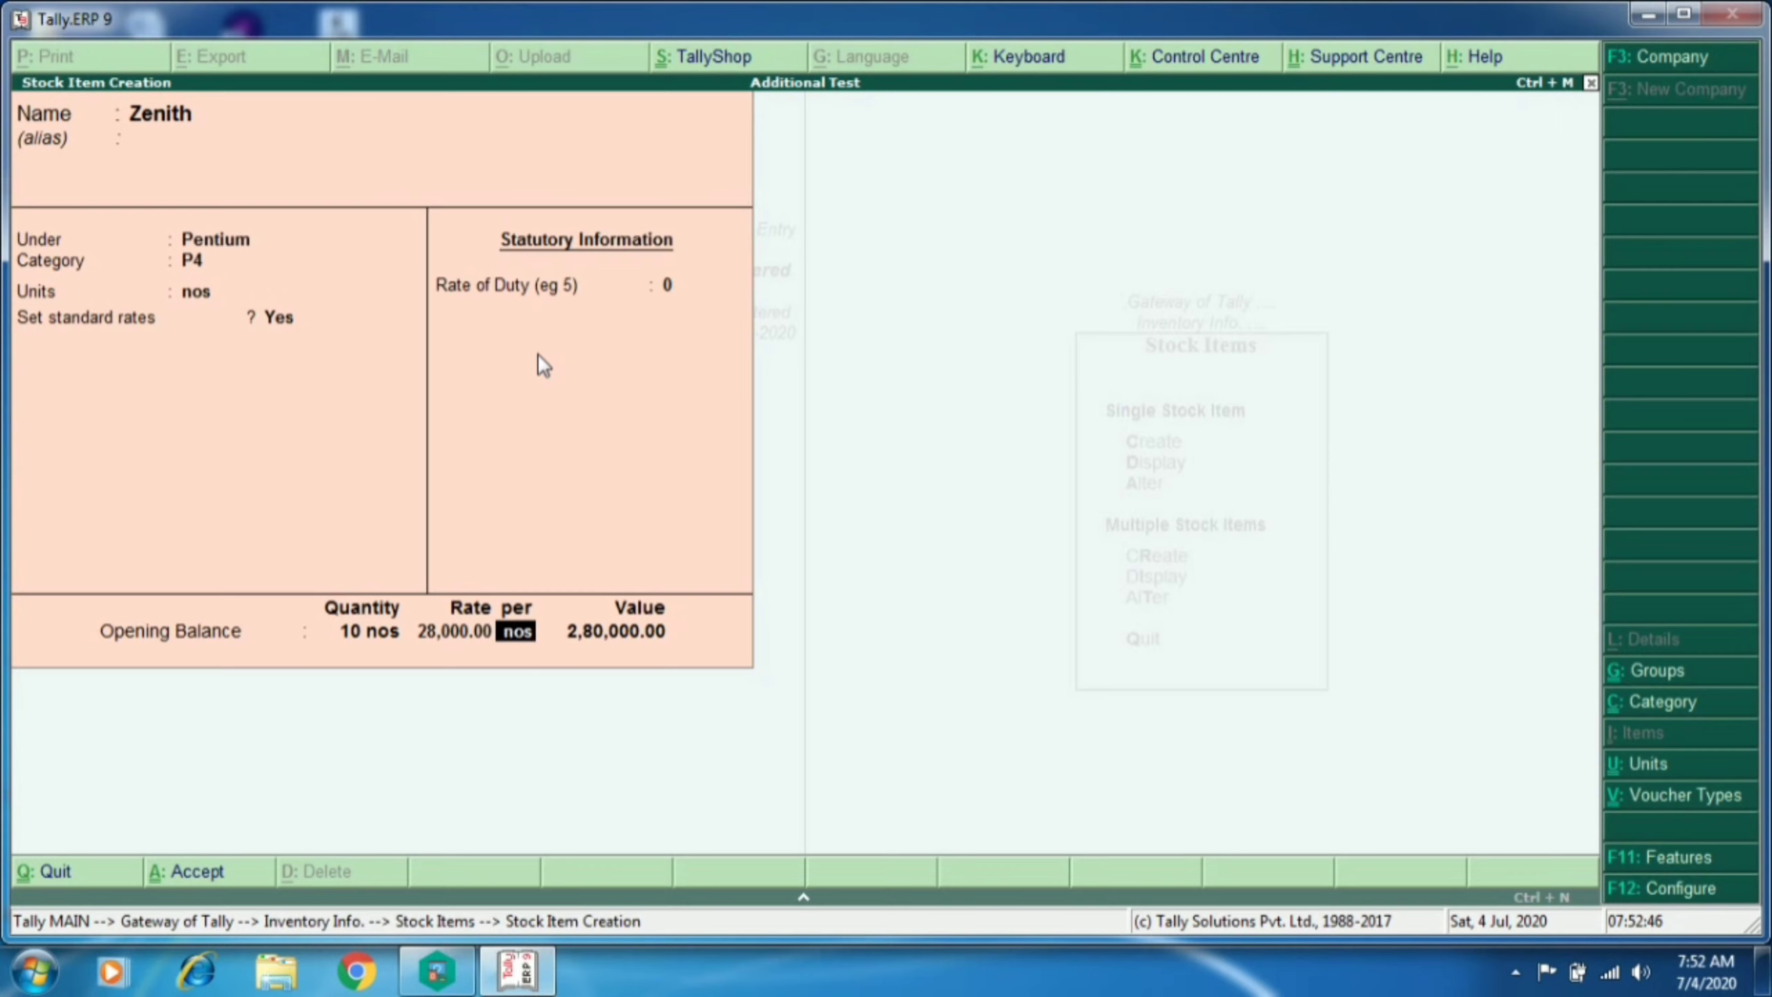
pyautogui.press('Return')
pyautogui.press('Return')
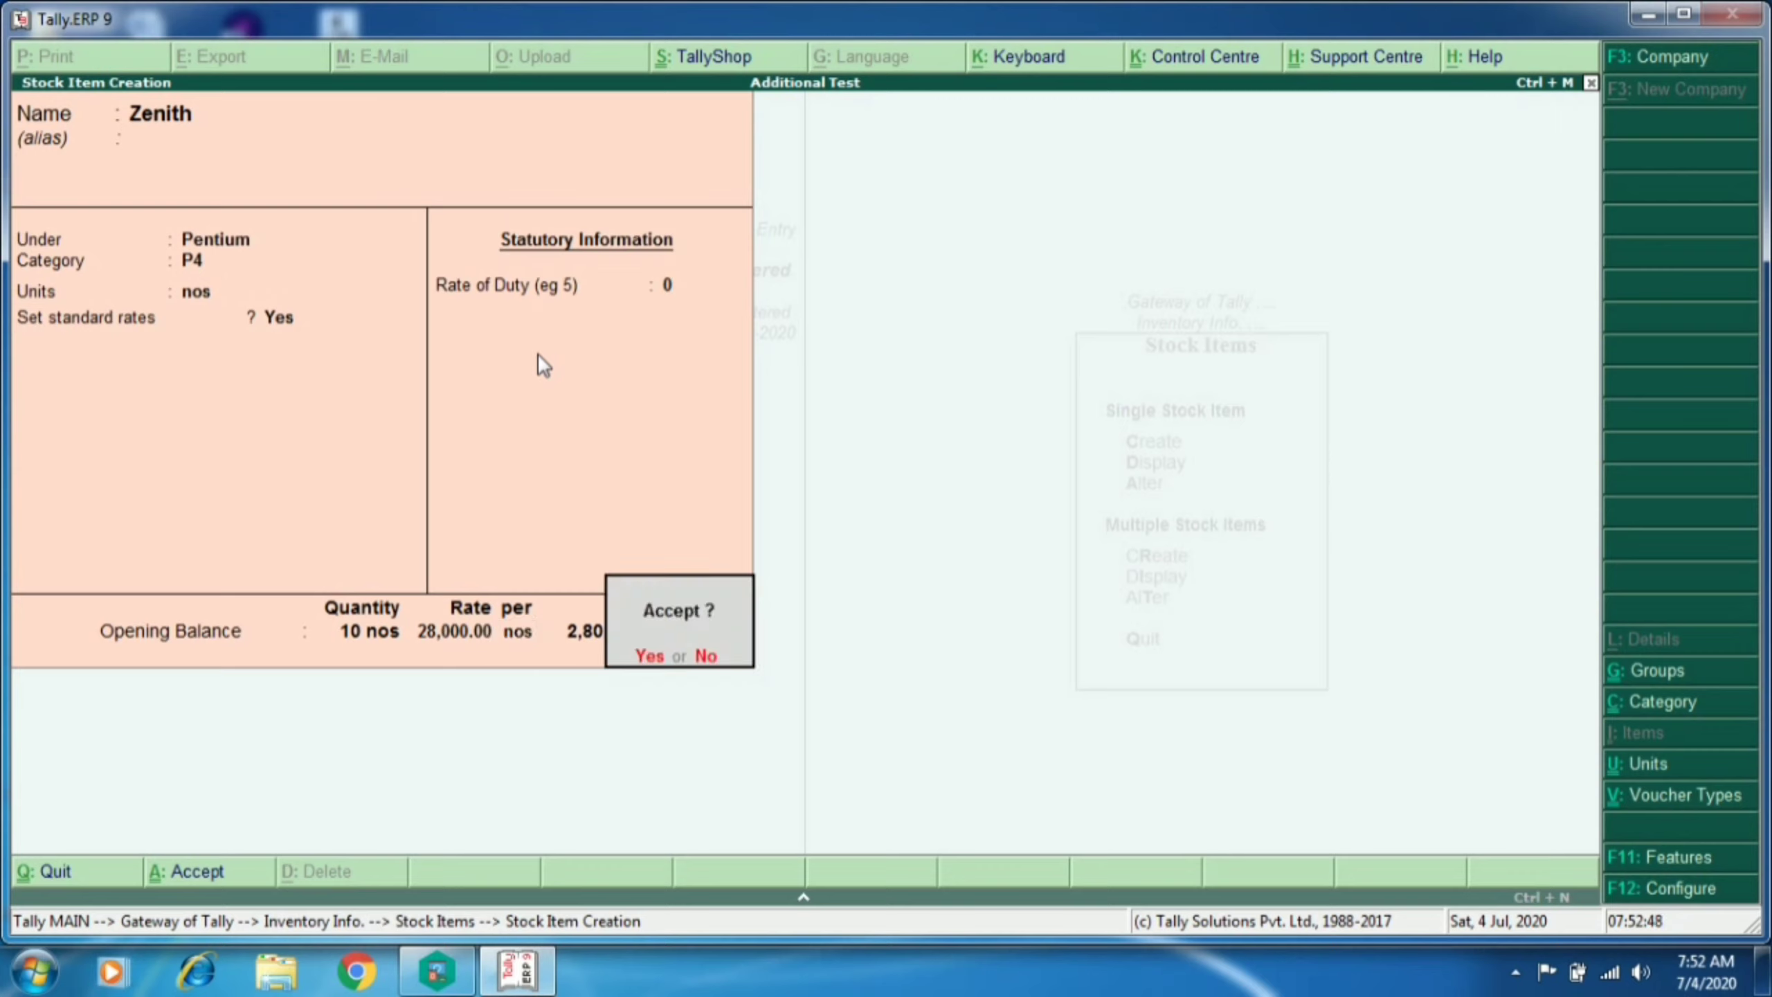
pyautogui.press('Return')
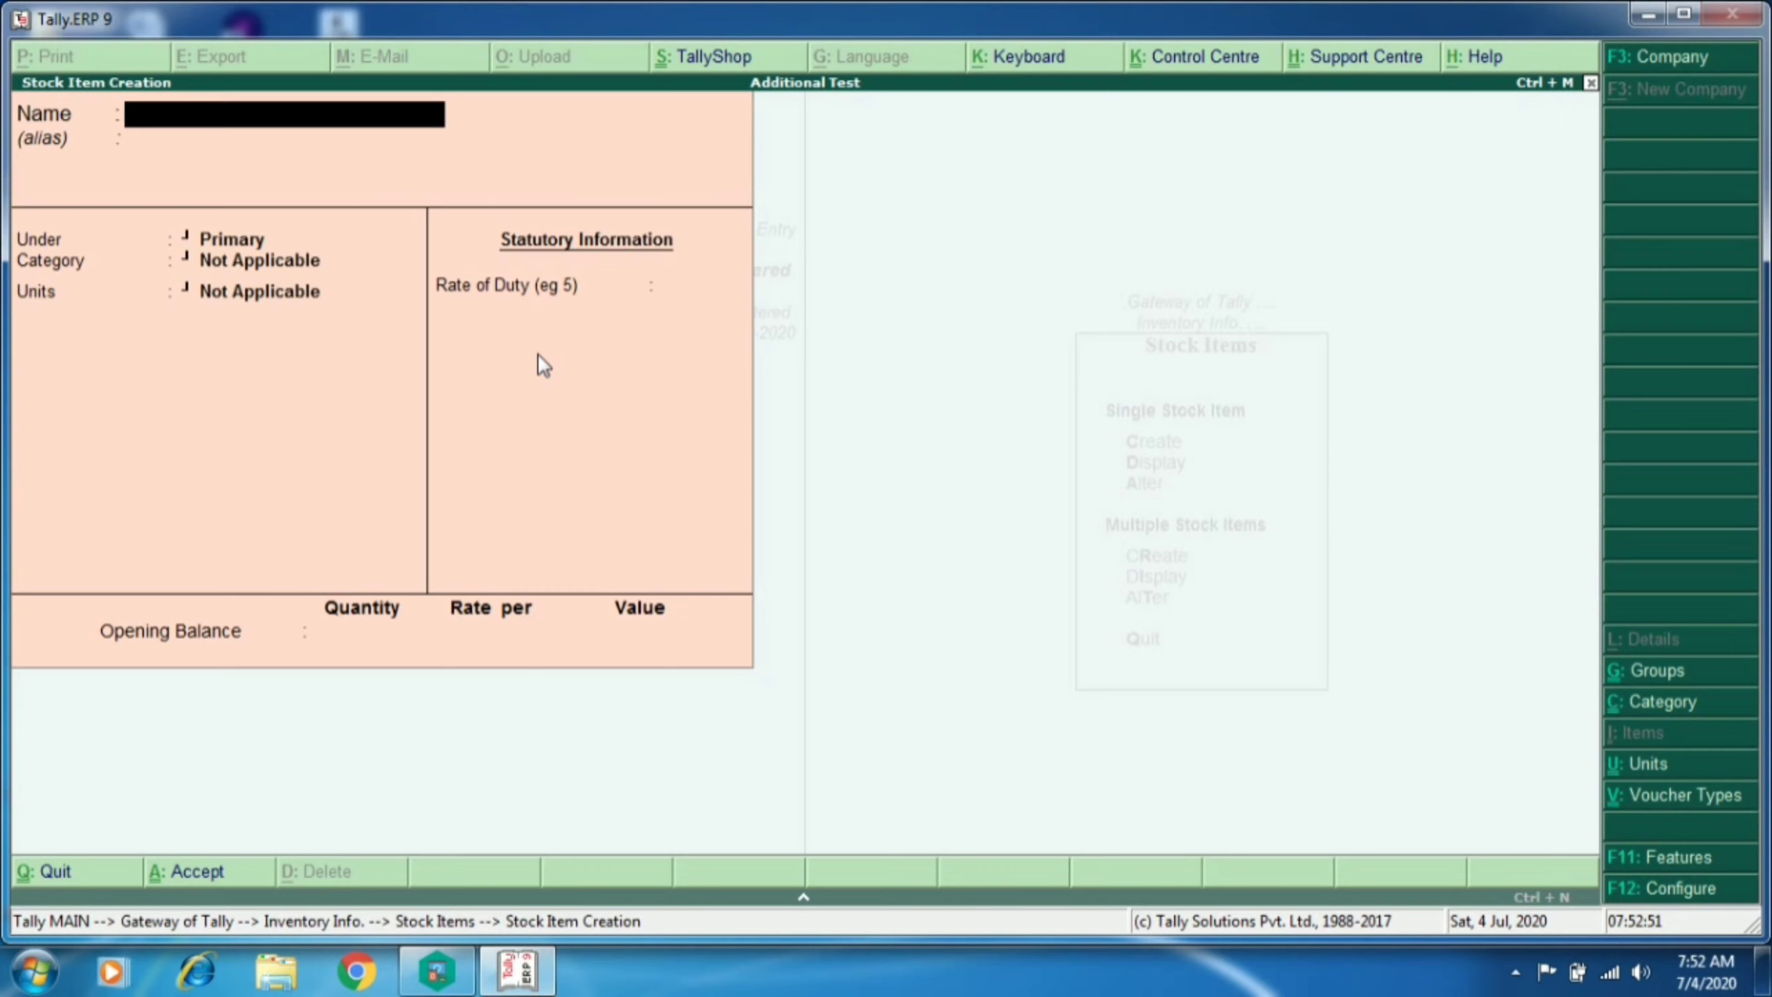
# Step: Start a new stock item named Lg without an alias and place it under the Amd group
pyautogui.write('Lg')
pyautogui.press('Return')
pyautogui.press('Return')
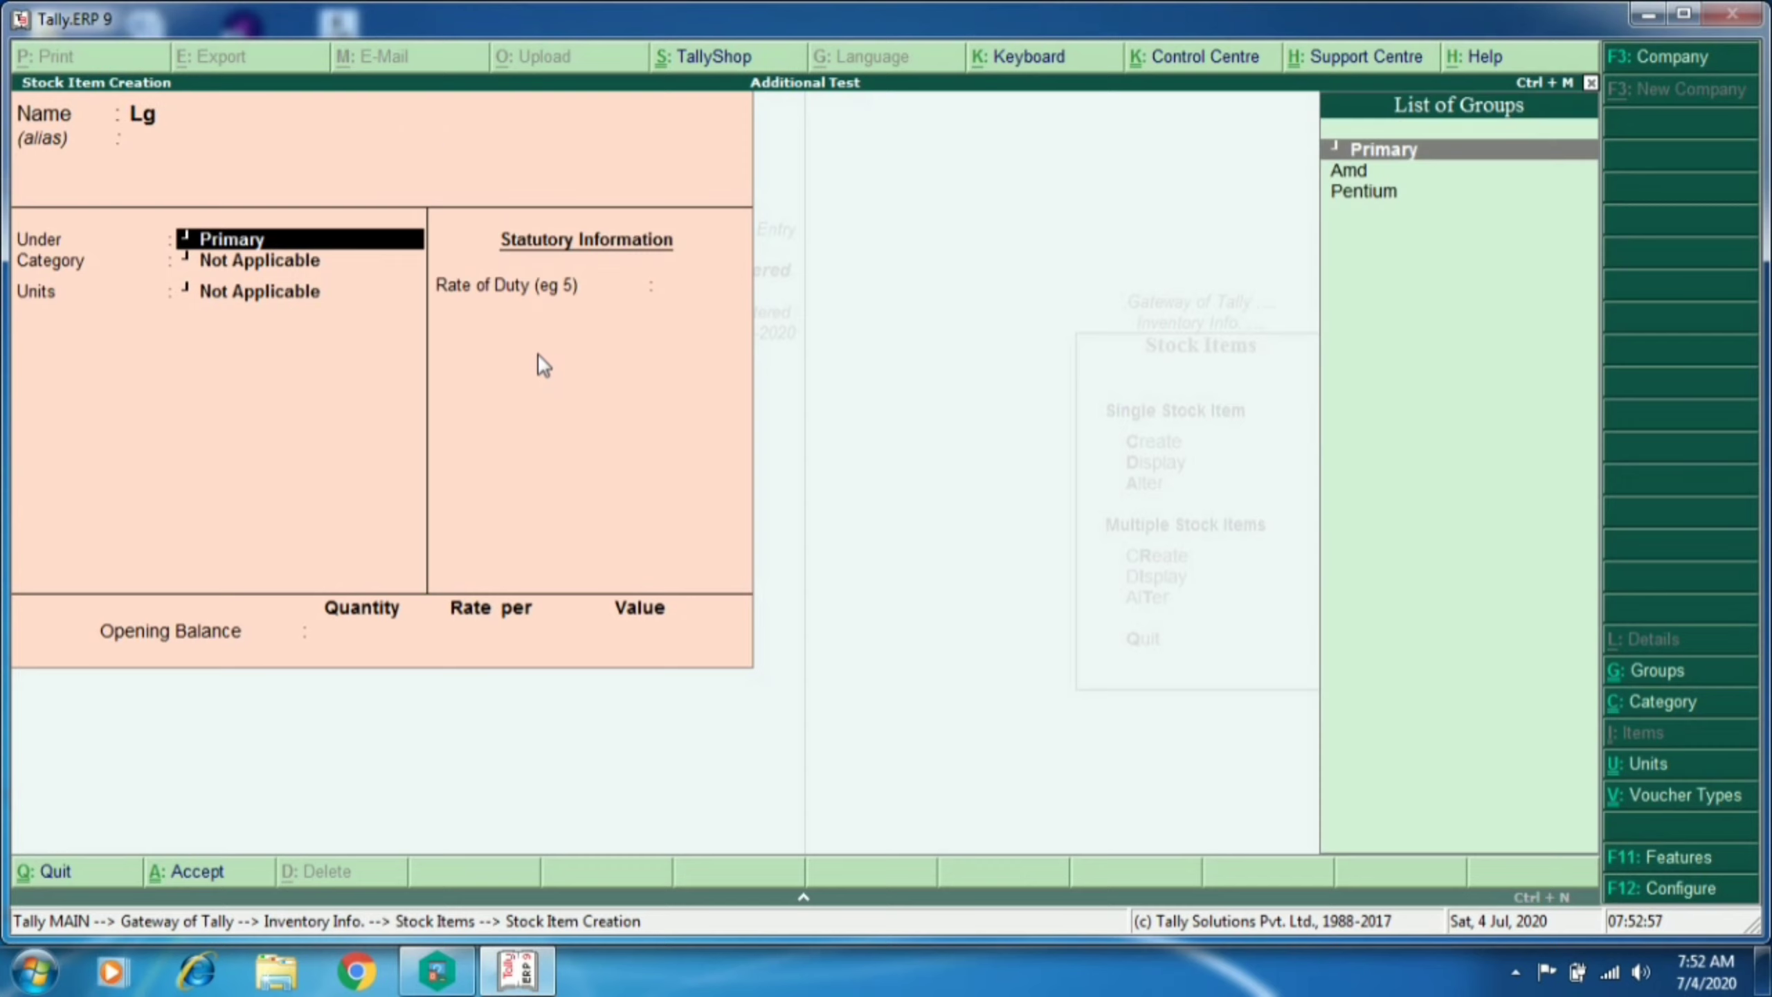
pyautogui.press('Up')
pyautogui.press('Up')
pyautogui.press('Return')
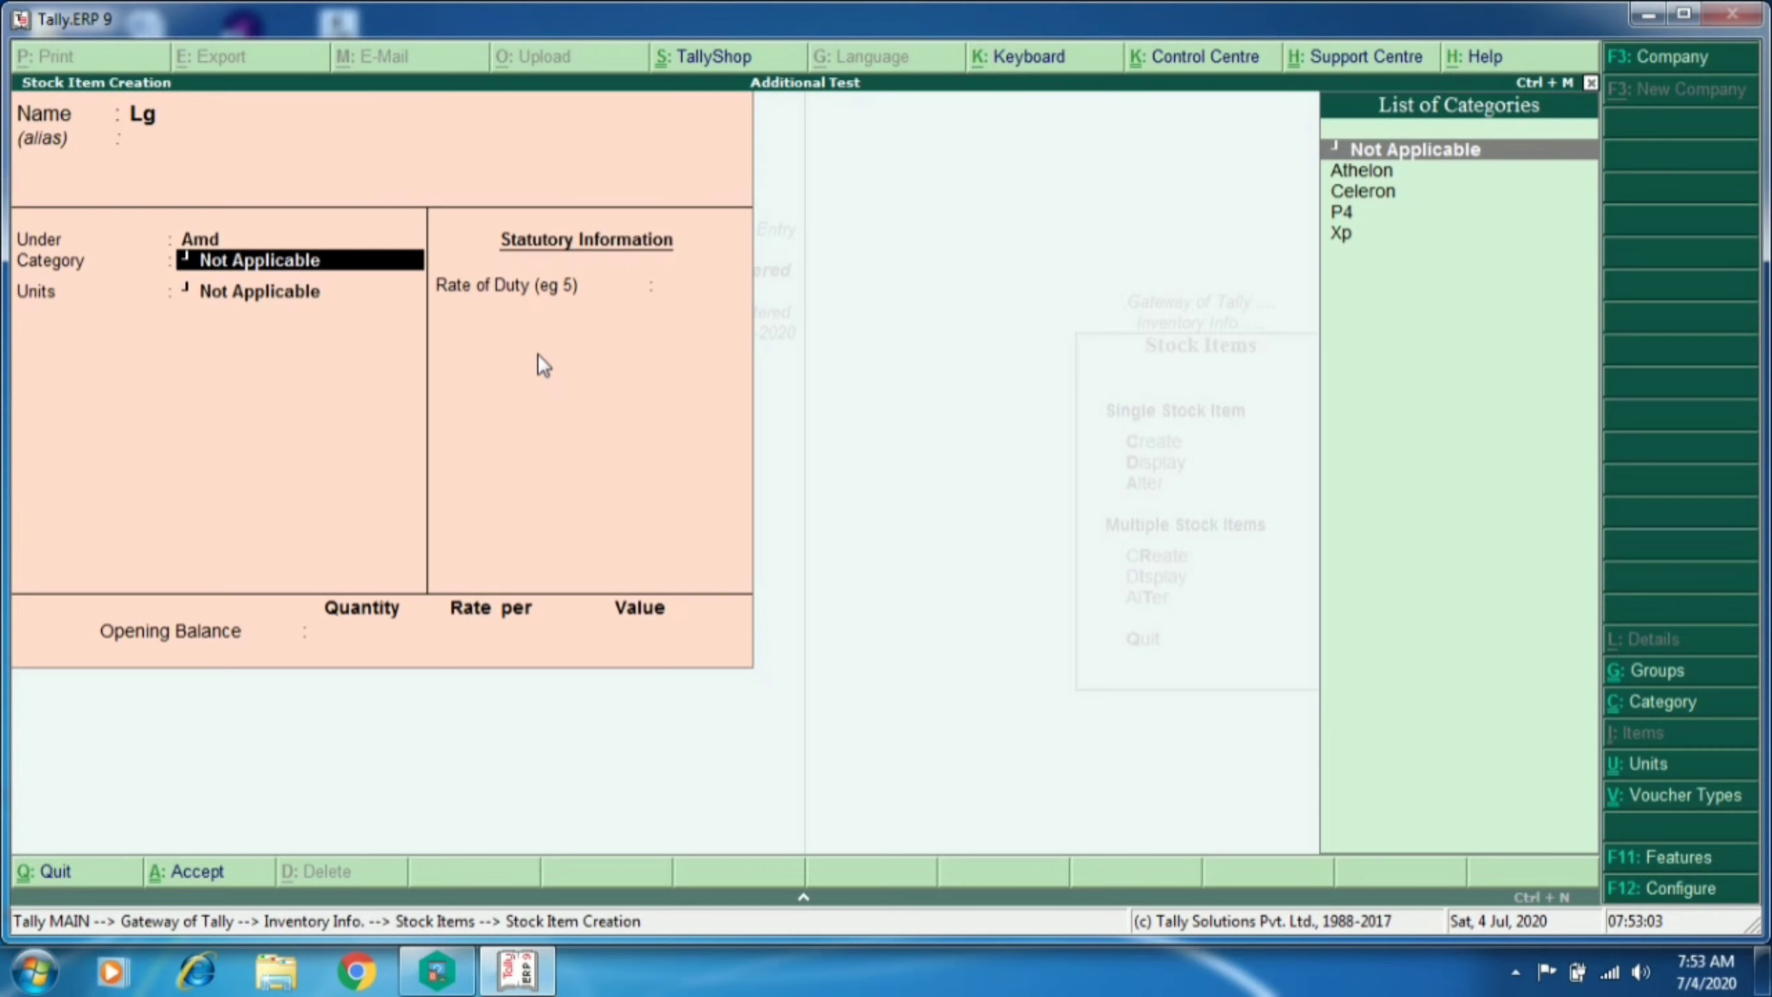
# Step: Assign the Athelon category and the unit nos to the Lg stock item
pyautogui.press('Down')
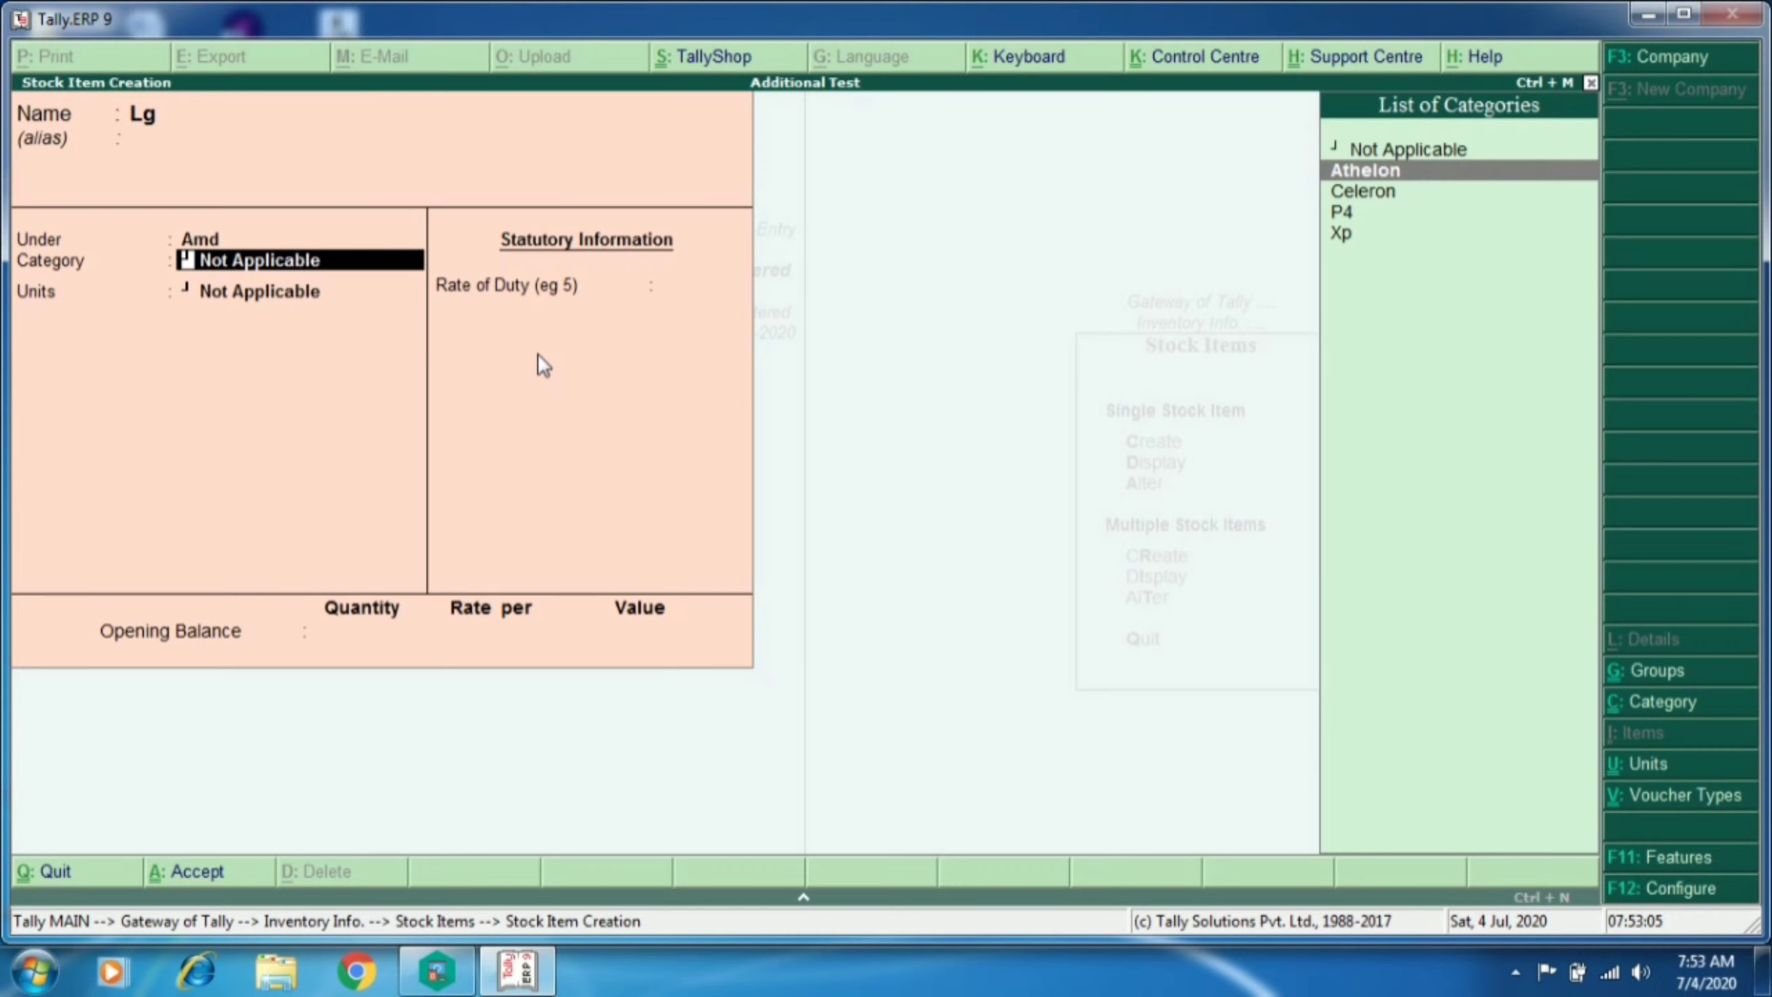
pyautogui.press('Return')
pyautogui.press('Down')
pyautogui.press('Return')
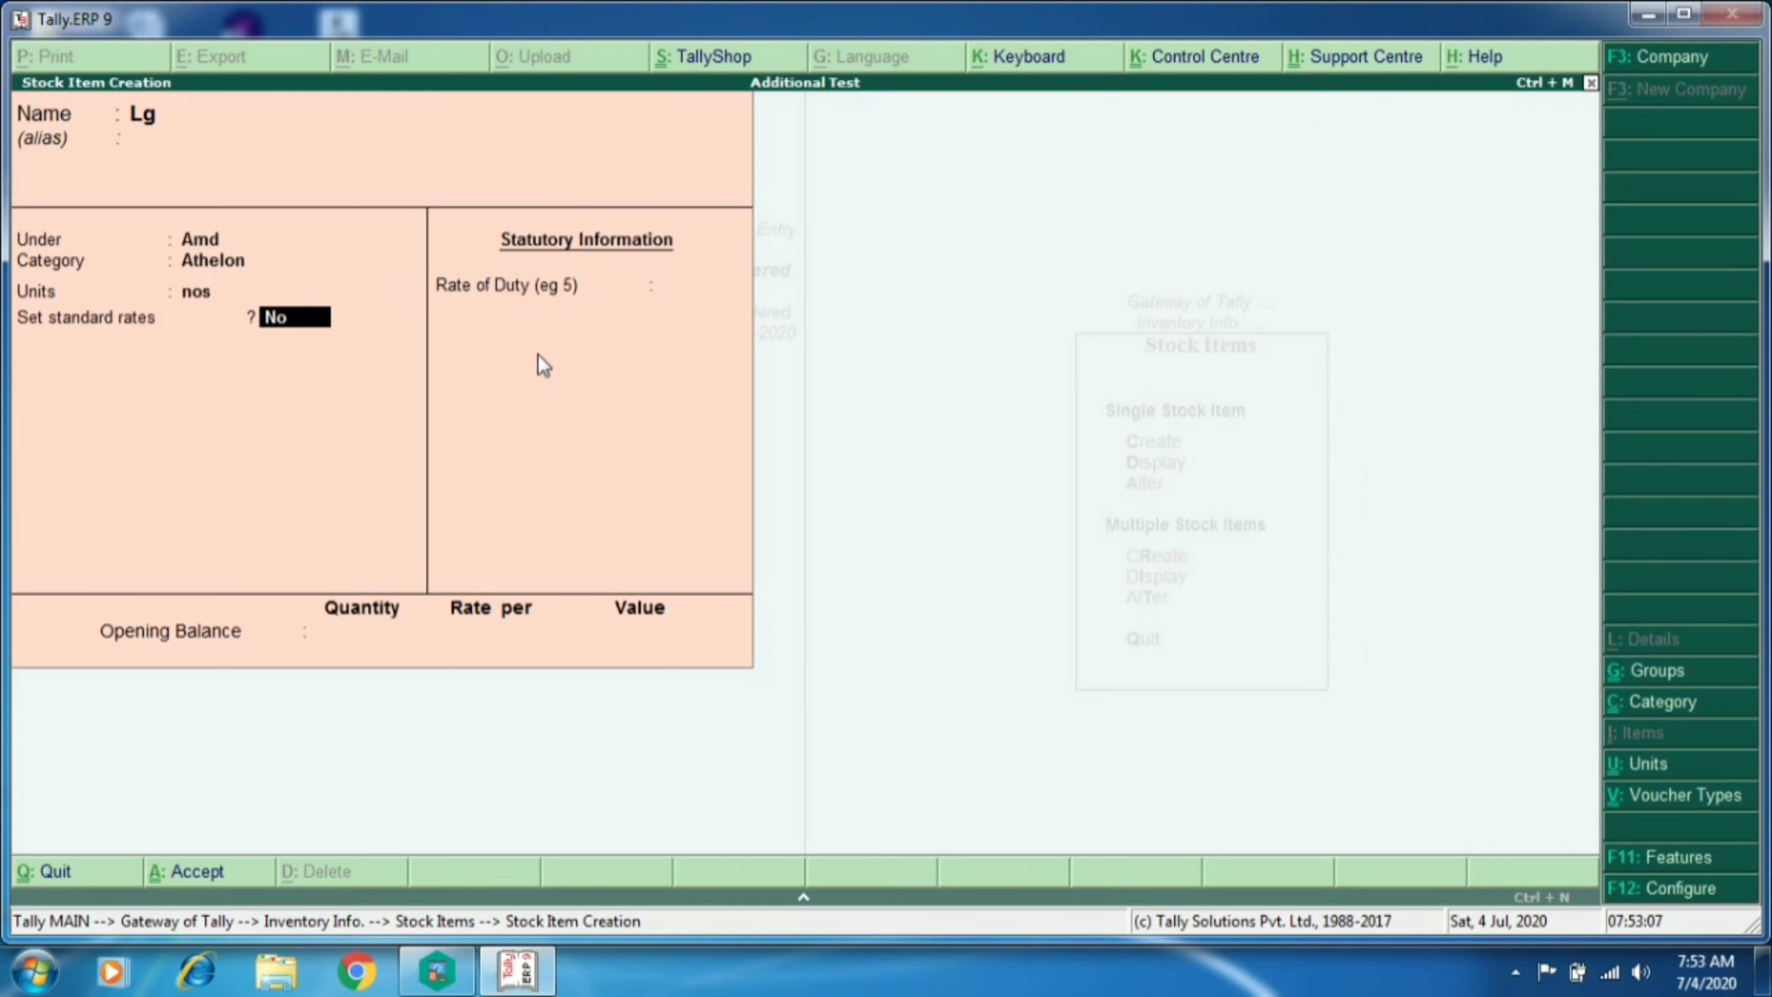
# Step: Enable standard rates for Lg and set its standard cost to 23,000 per nos from 1-Apr-2020
pyautogui.write('y')
pyautogui.press('Return')
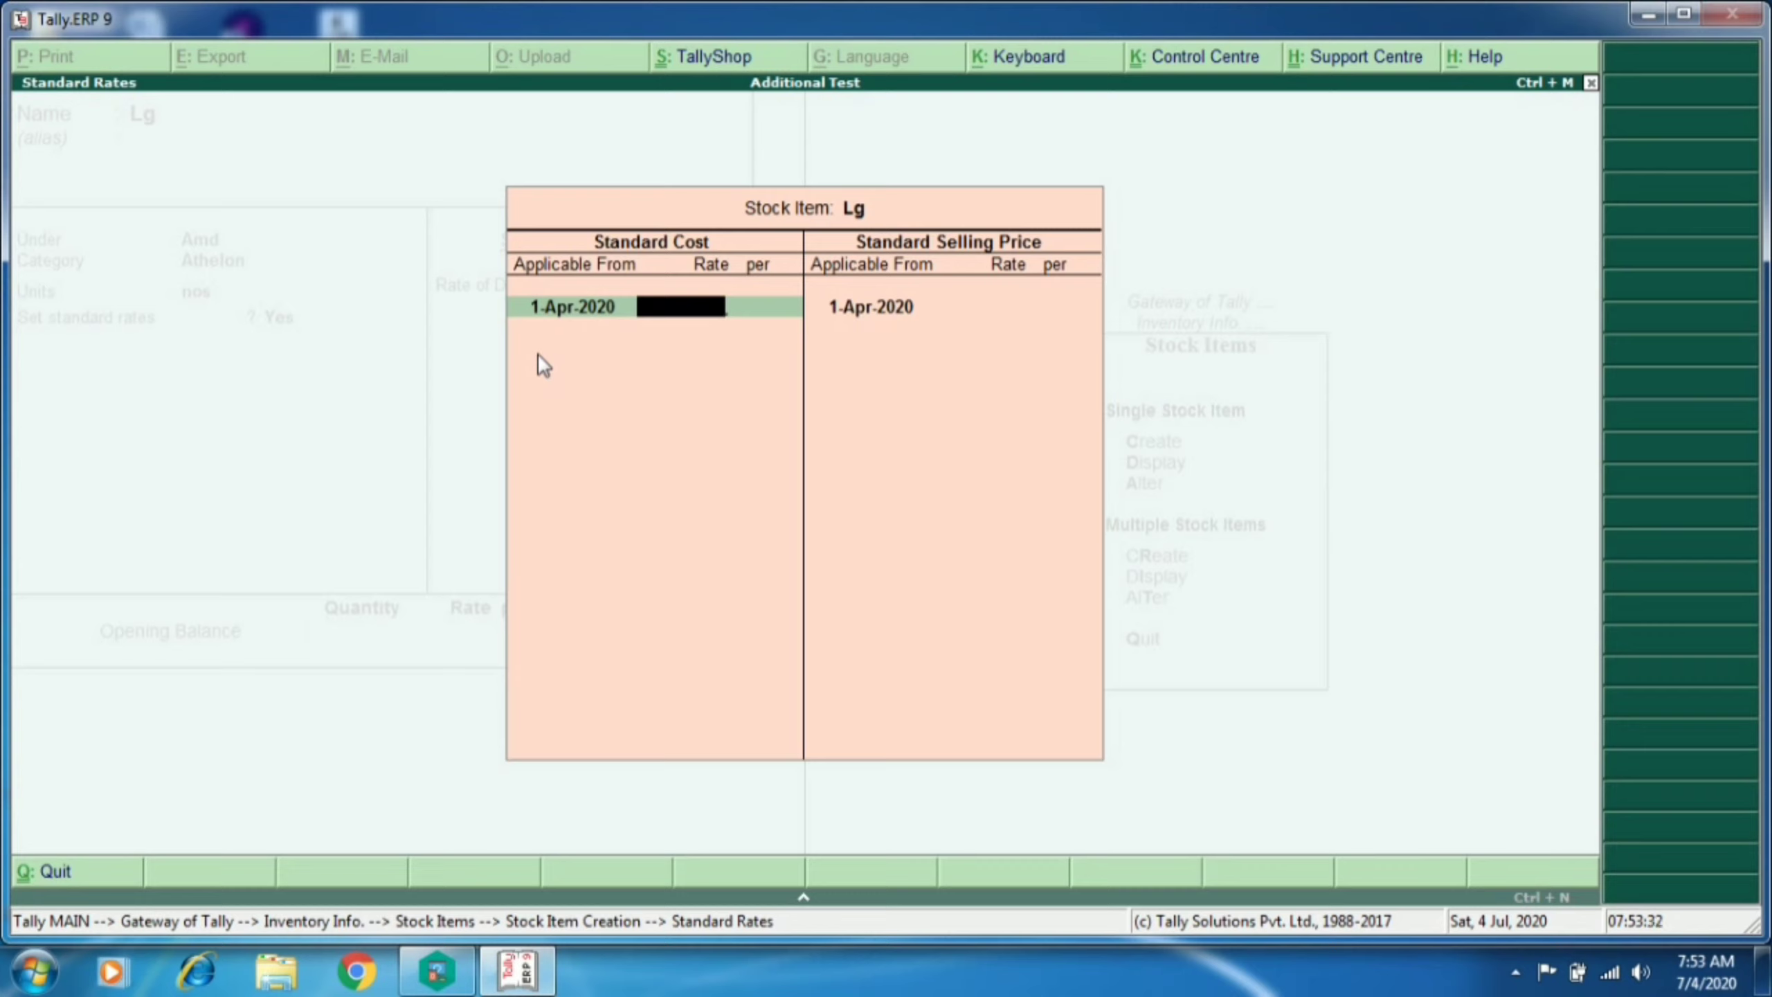
pyautogui.press('BackSpace')
pyautogui.press('Escape')
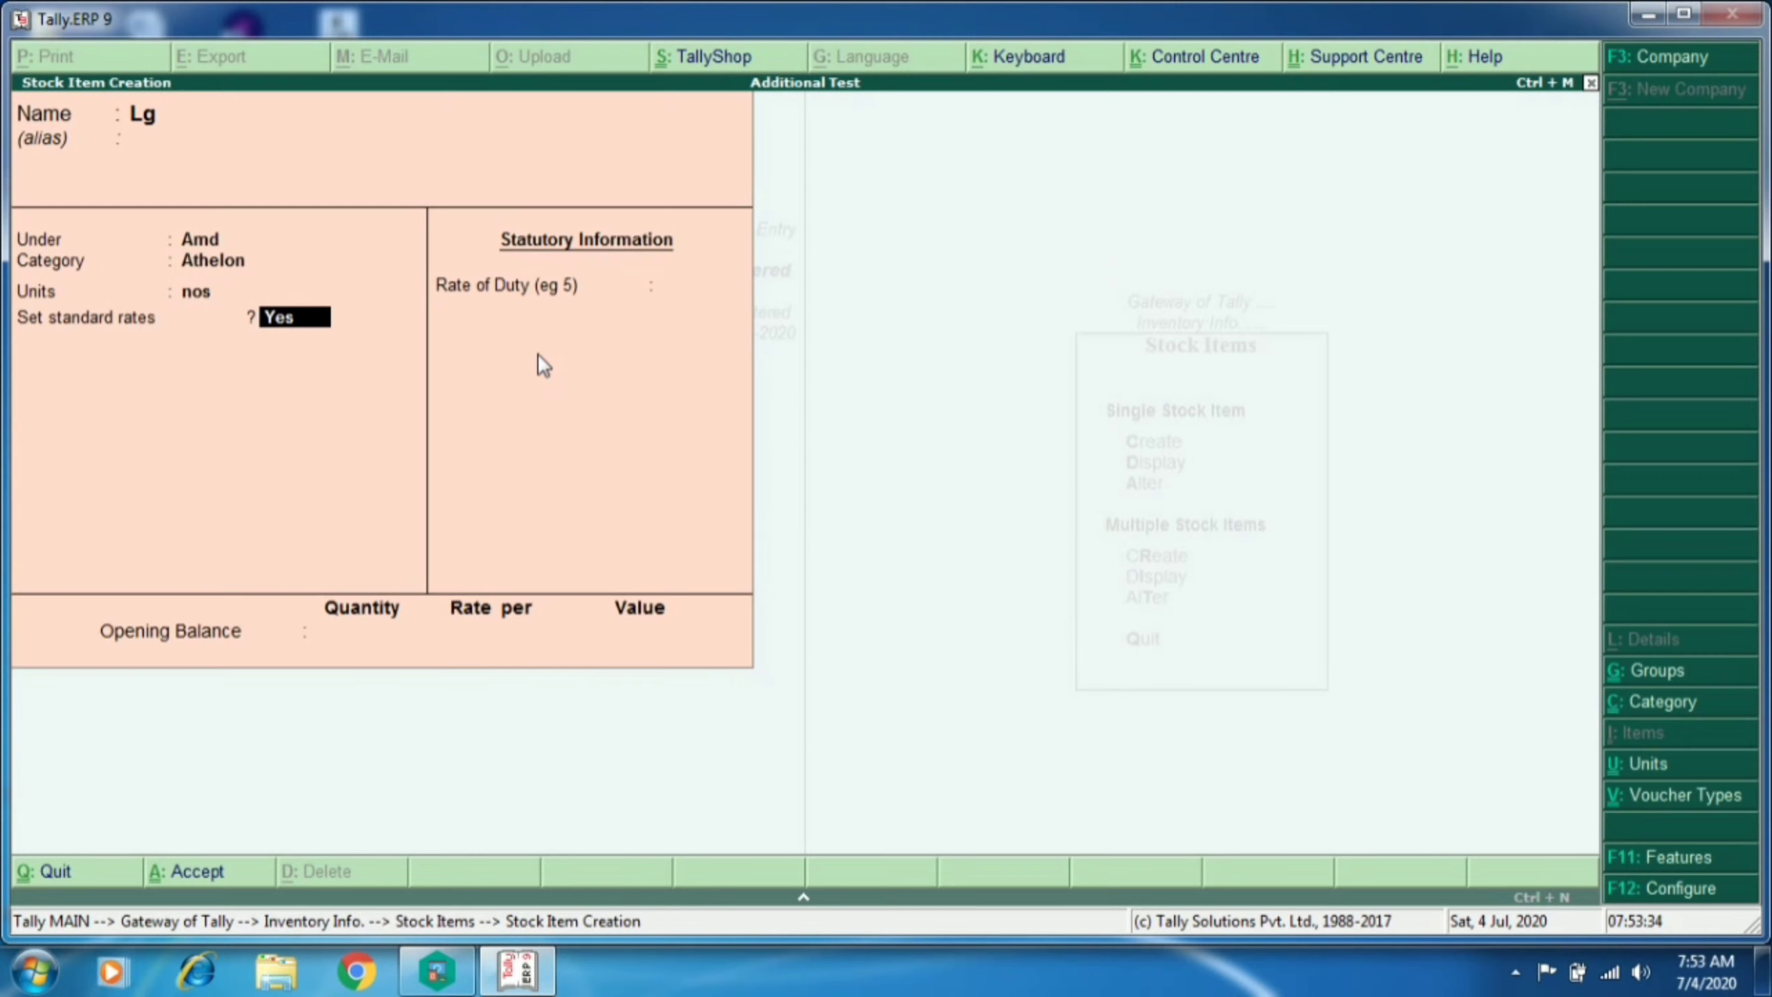
pyautogui.press('Return')
pyautogui.press('Return')
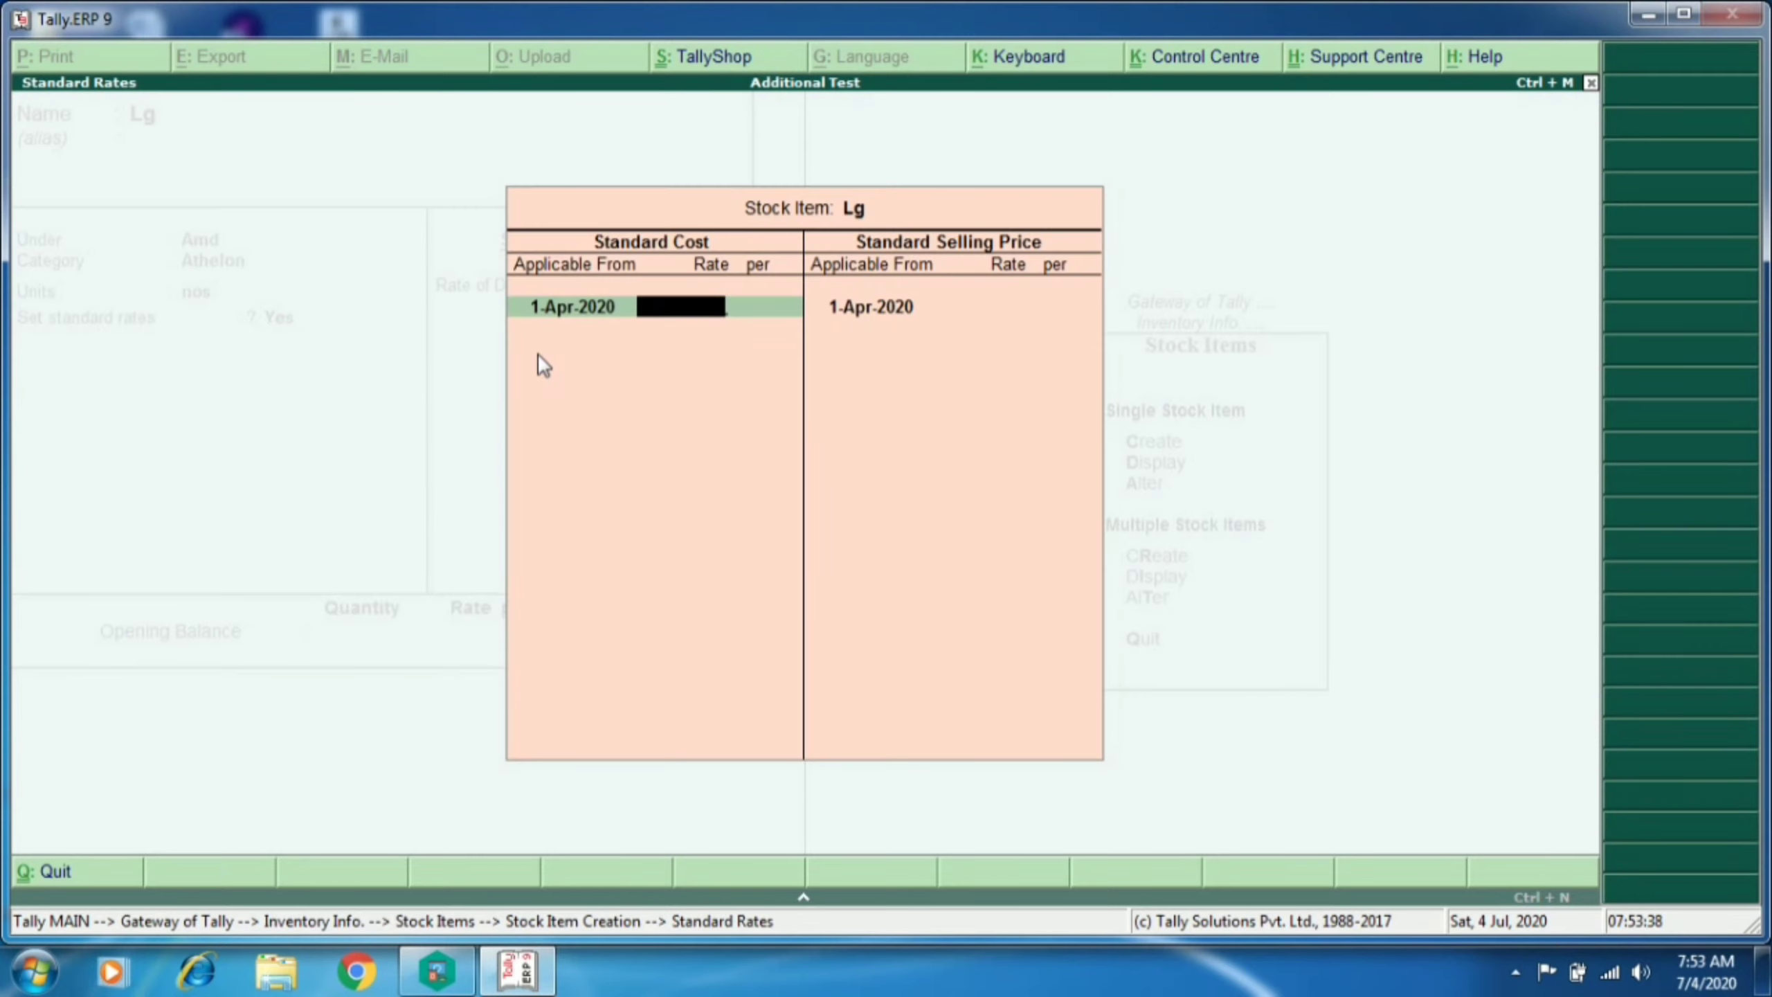
pyautogui.write('23,000')
pyautogui.press('Return')
pyautogui.press('Return')
pyautogui.press('Return')
pyautogui.press('Return')
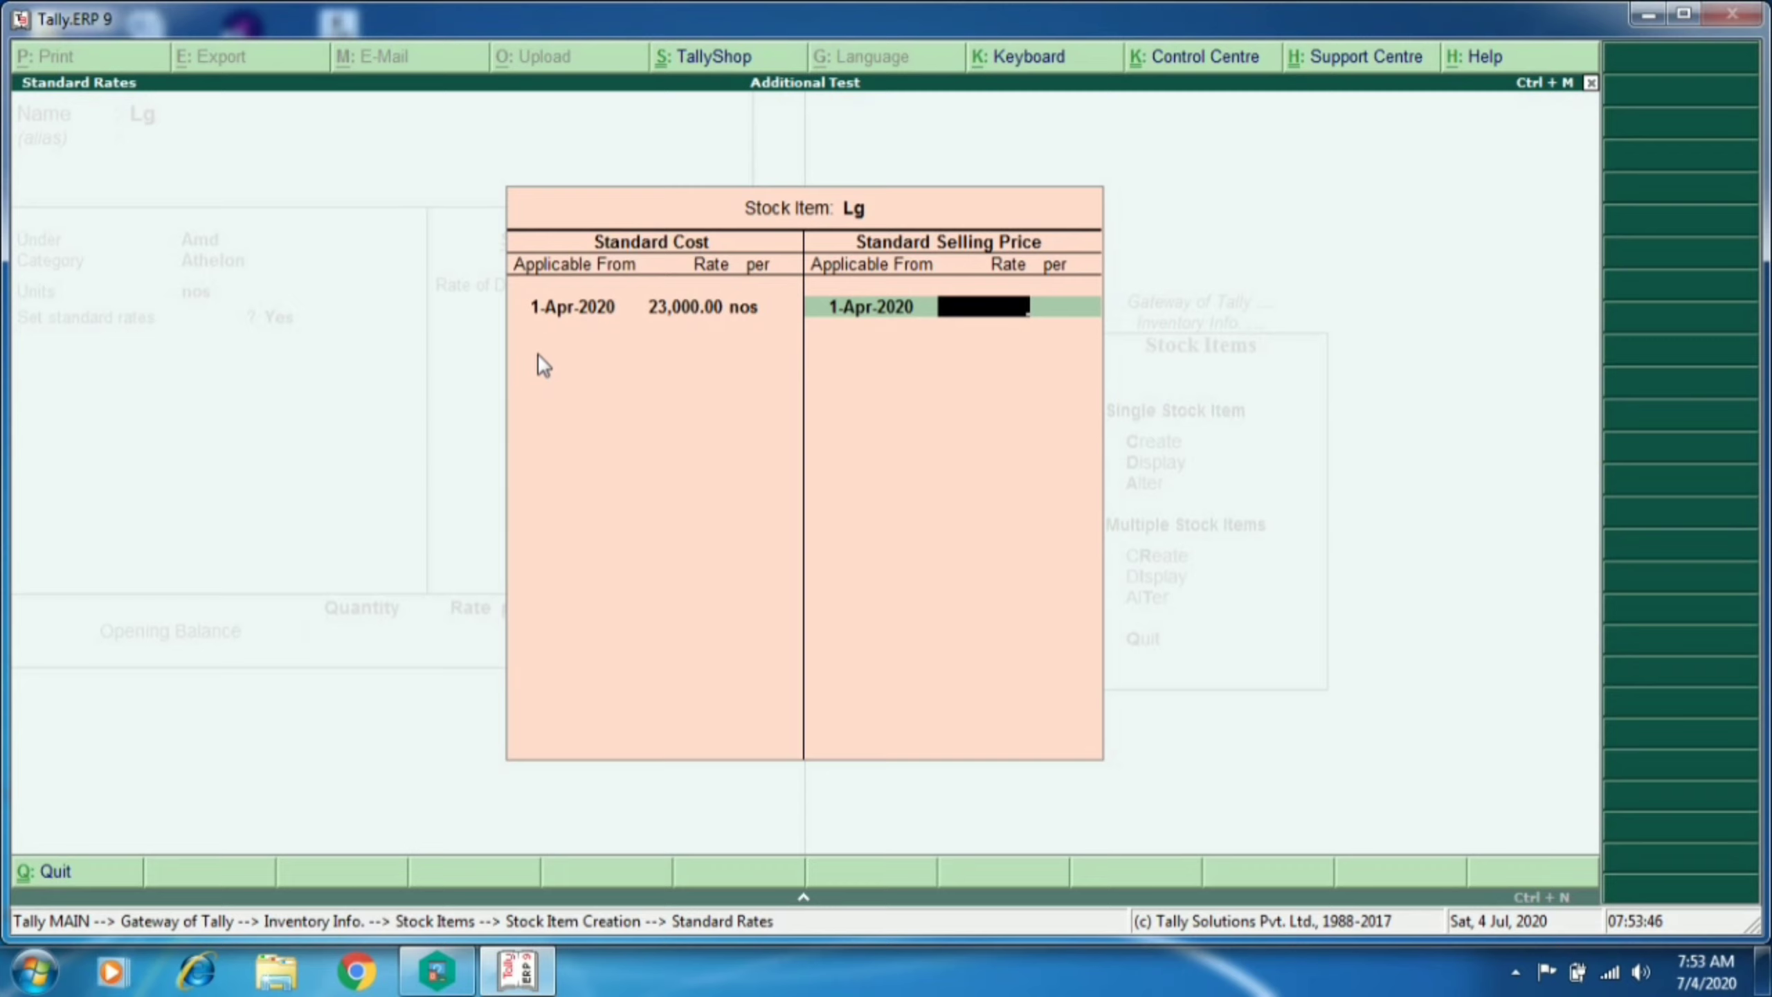
# Step: Set Lg's standard selling price to 25,000 per nos from 1-Apr-2020 and skip the rate of duty
pyautogui.write('25000')
pyautogui.press('Return')
pyautogui.press('Return')
pyautogui.press('Return')
pyautogui.press('Return')
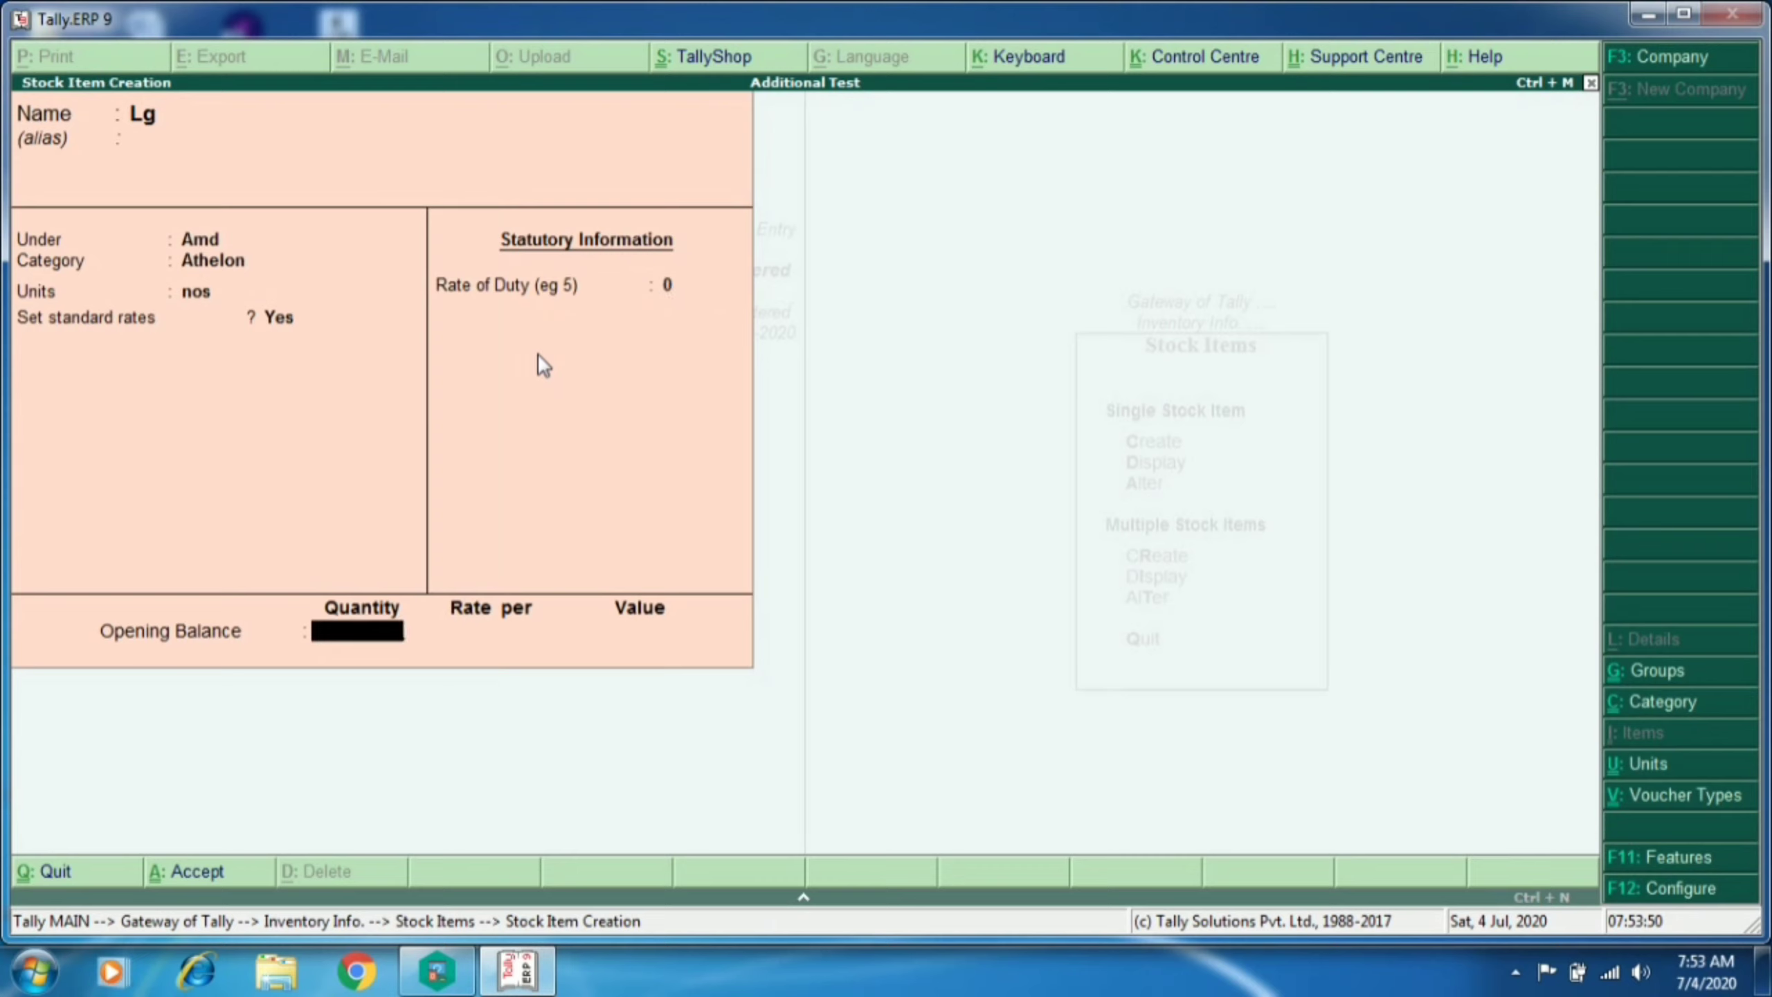
# Step: Enter Lg's opening balance of 10 nos at 23,000 per nos and save the stock item
pyautogui.write('10')
pyautogui.press('Return')
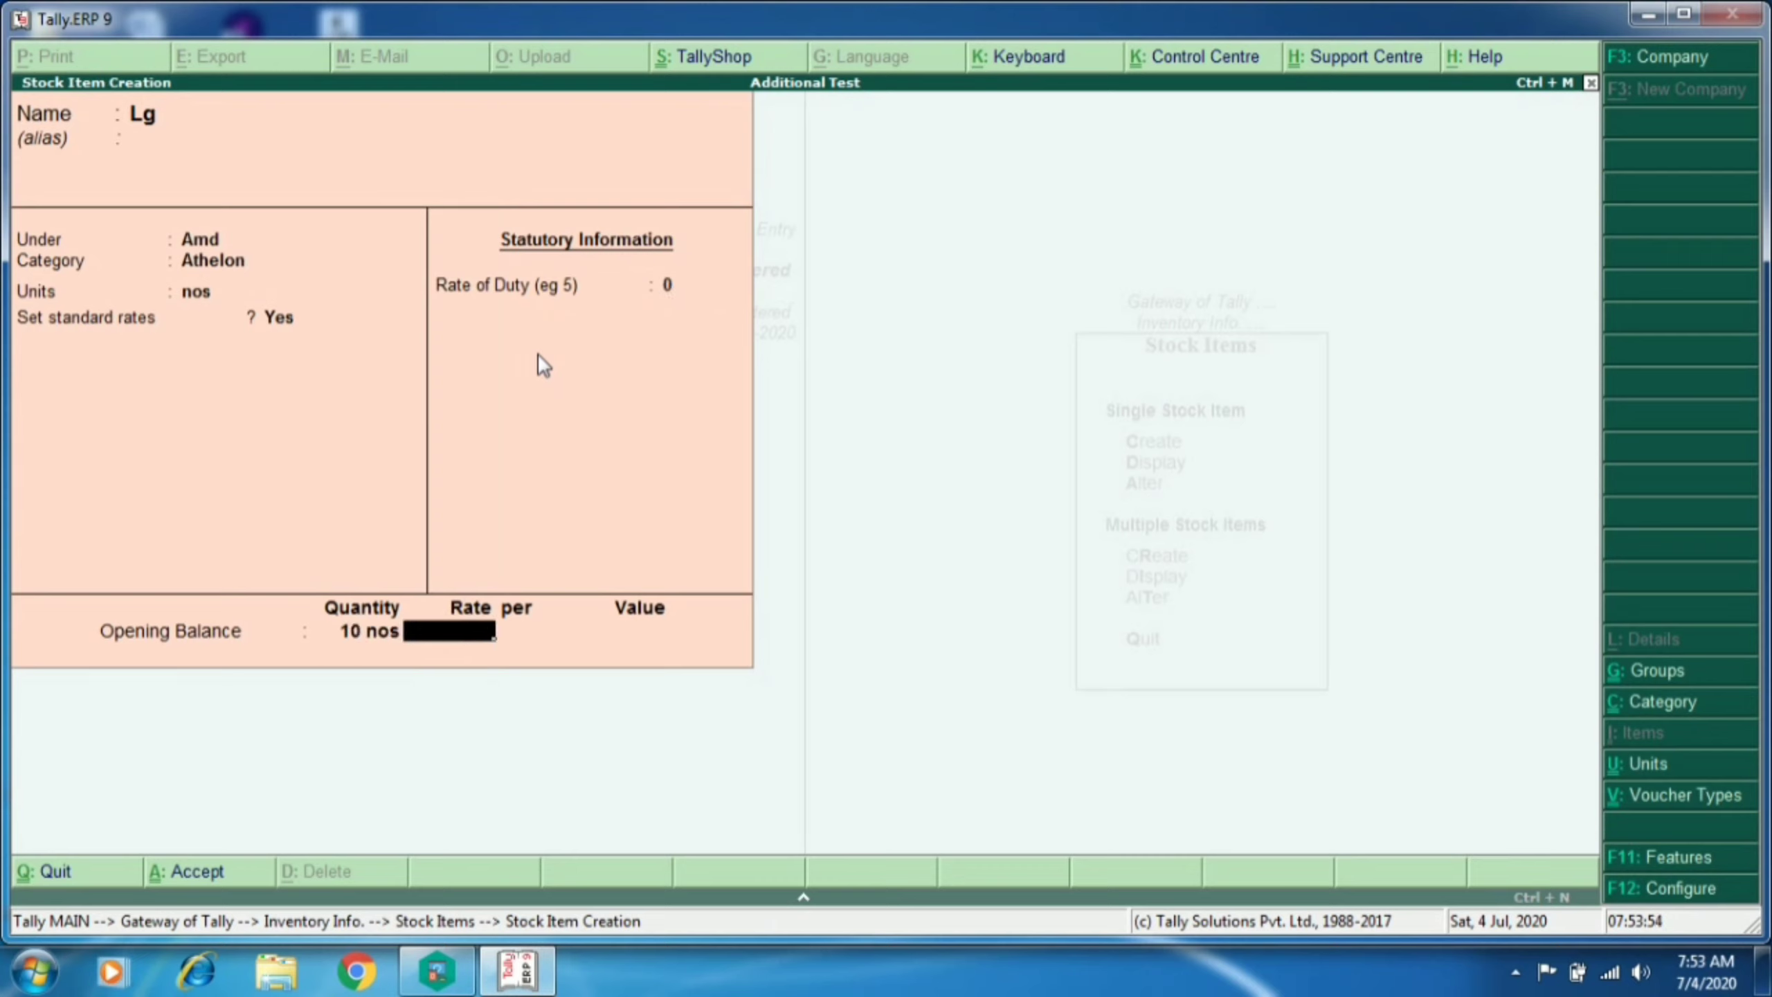
pyautogui.write('23000')
pyautogui.press('Return')
pyautogui.press('Return')
pyautogui.press('Return')
pyautogui.press('Return')
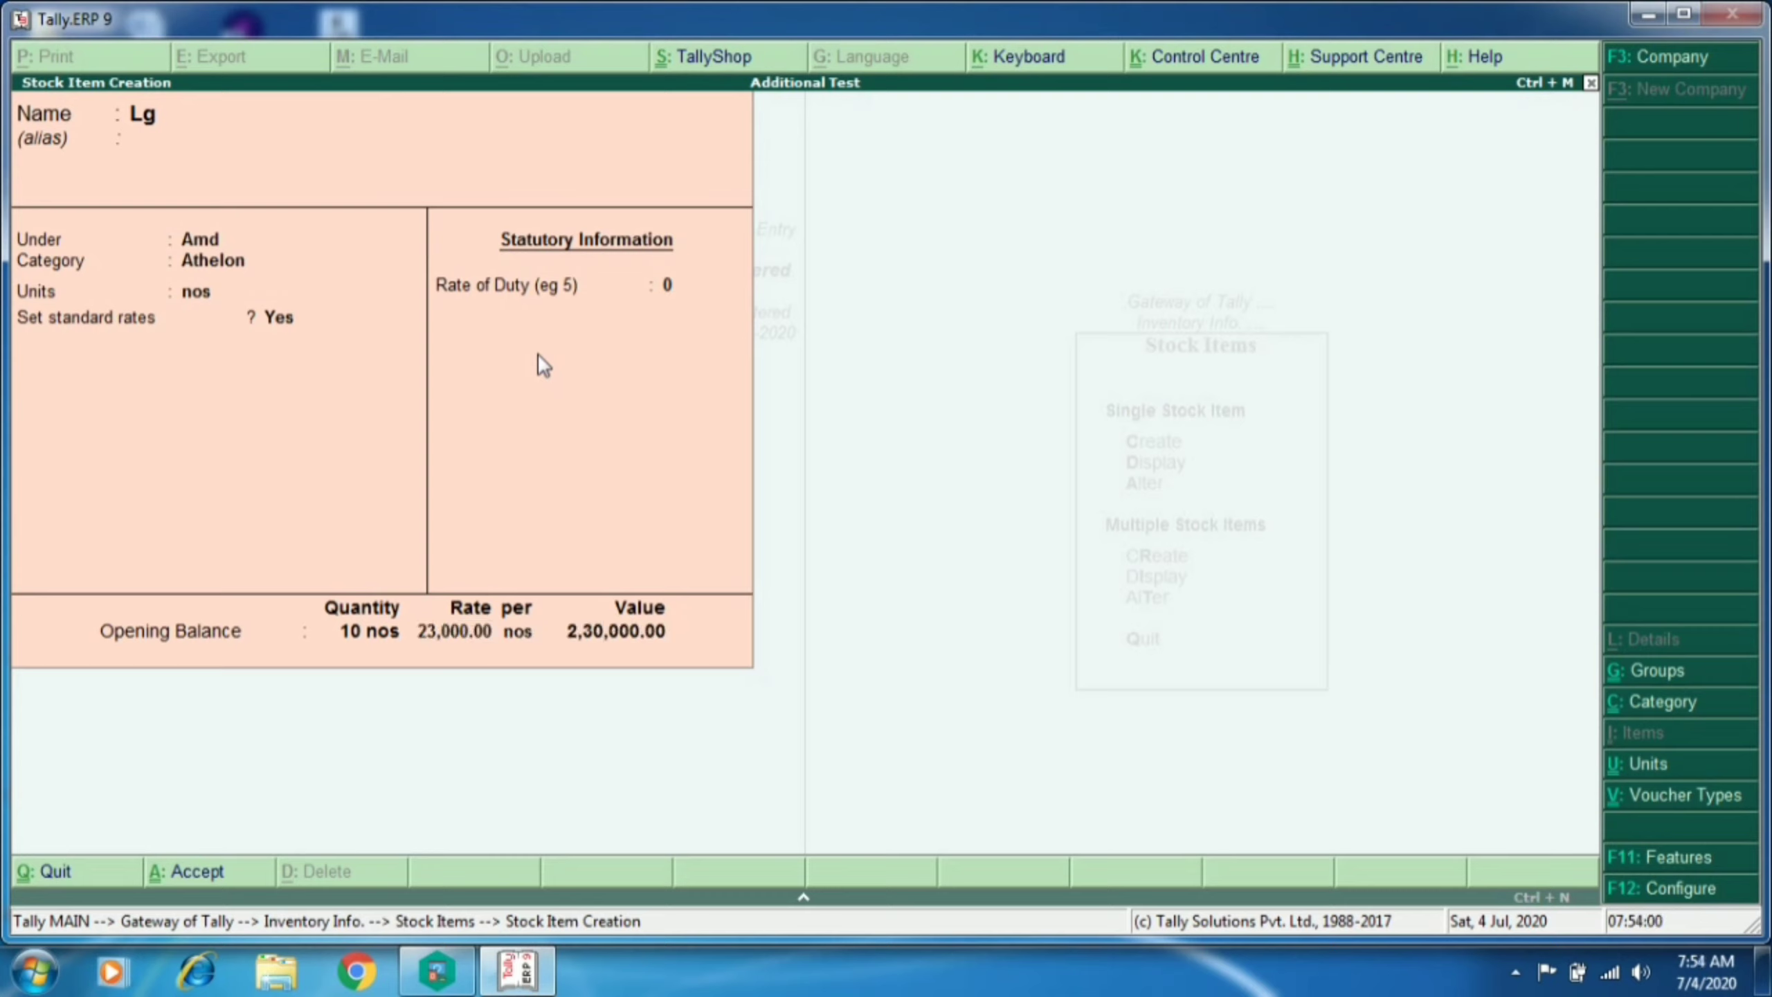
# Step: Start a new stock item named Samsung without an alias and place it under the Pentium group
pyautogui.write('S')
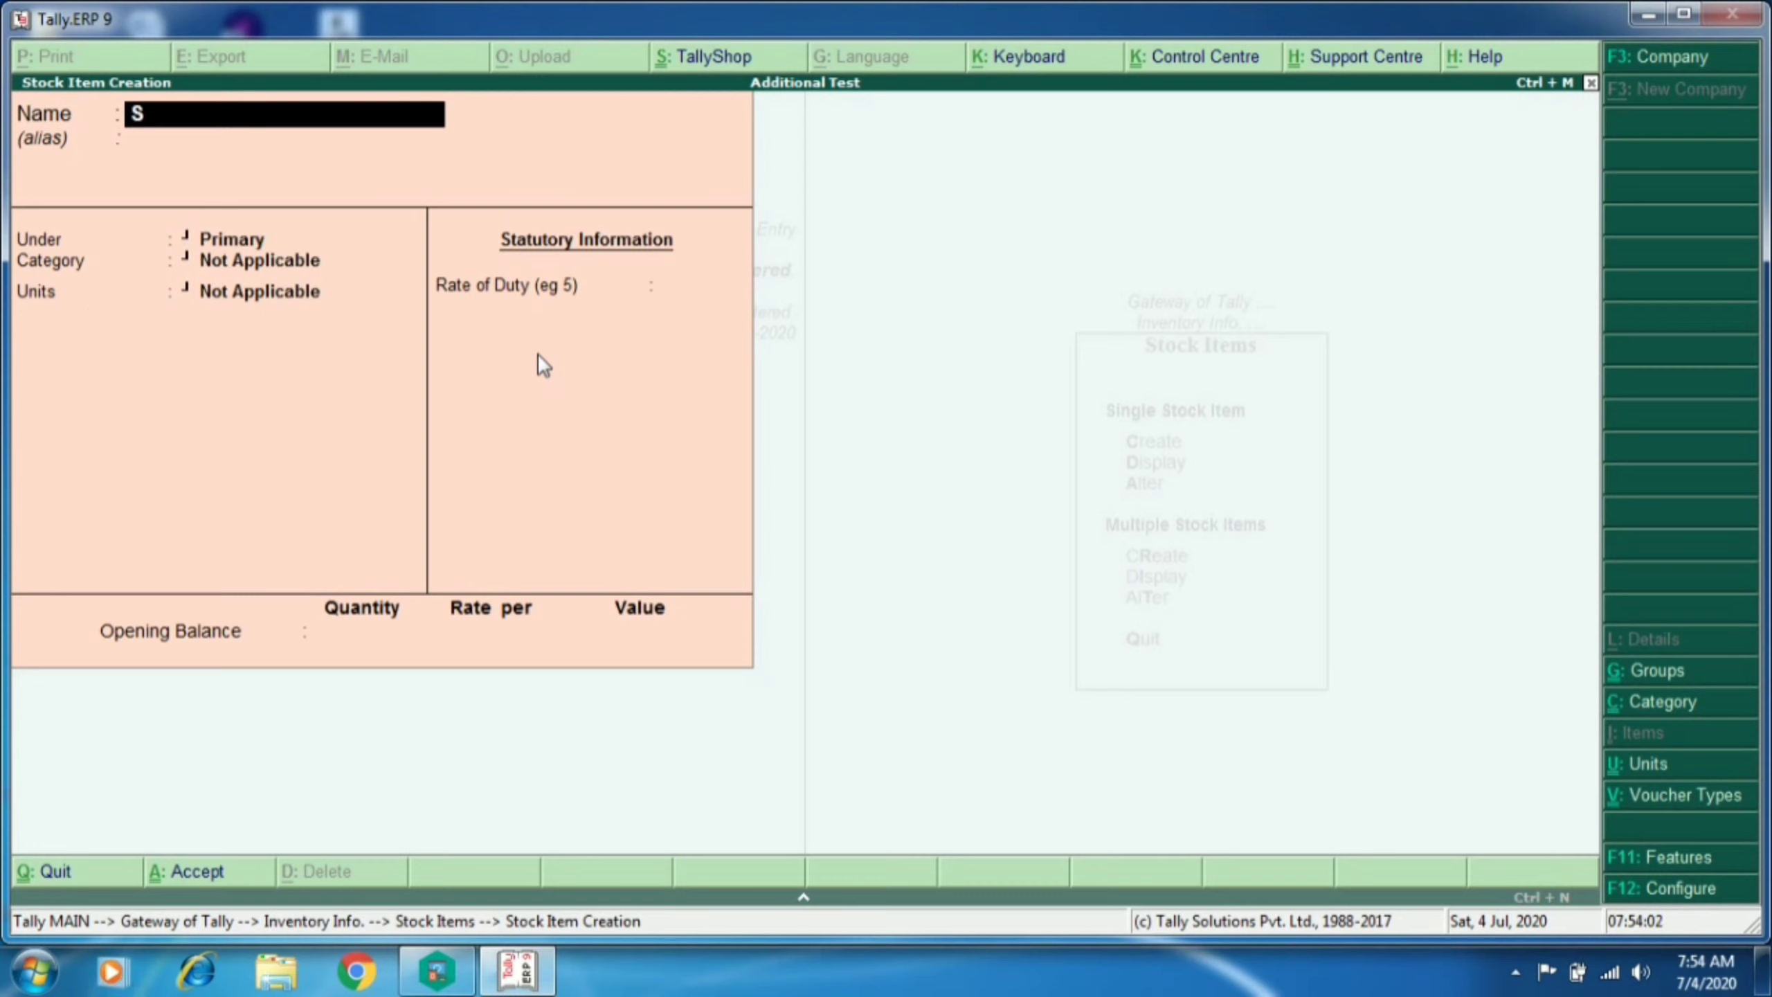
pyautogui.write('amsung')
pyautogui.press('Return')
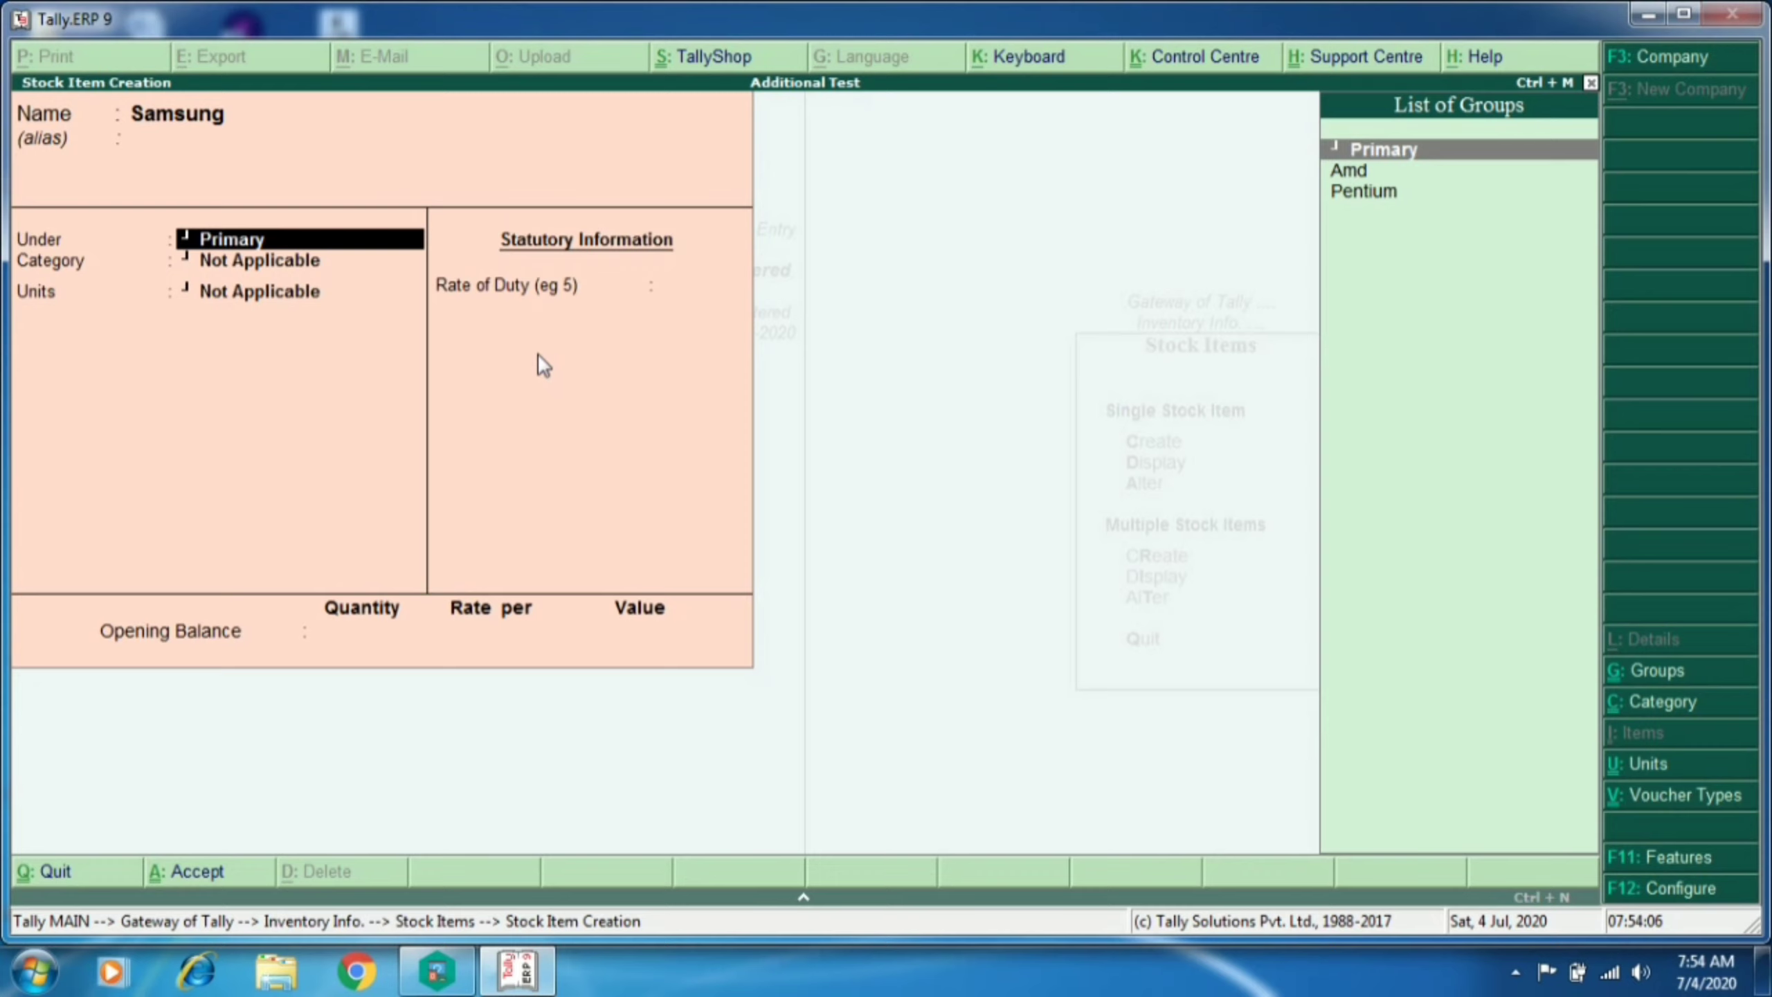
pyautogui.press('Down')
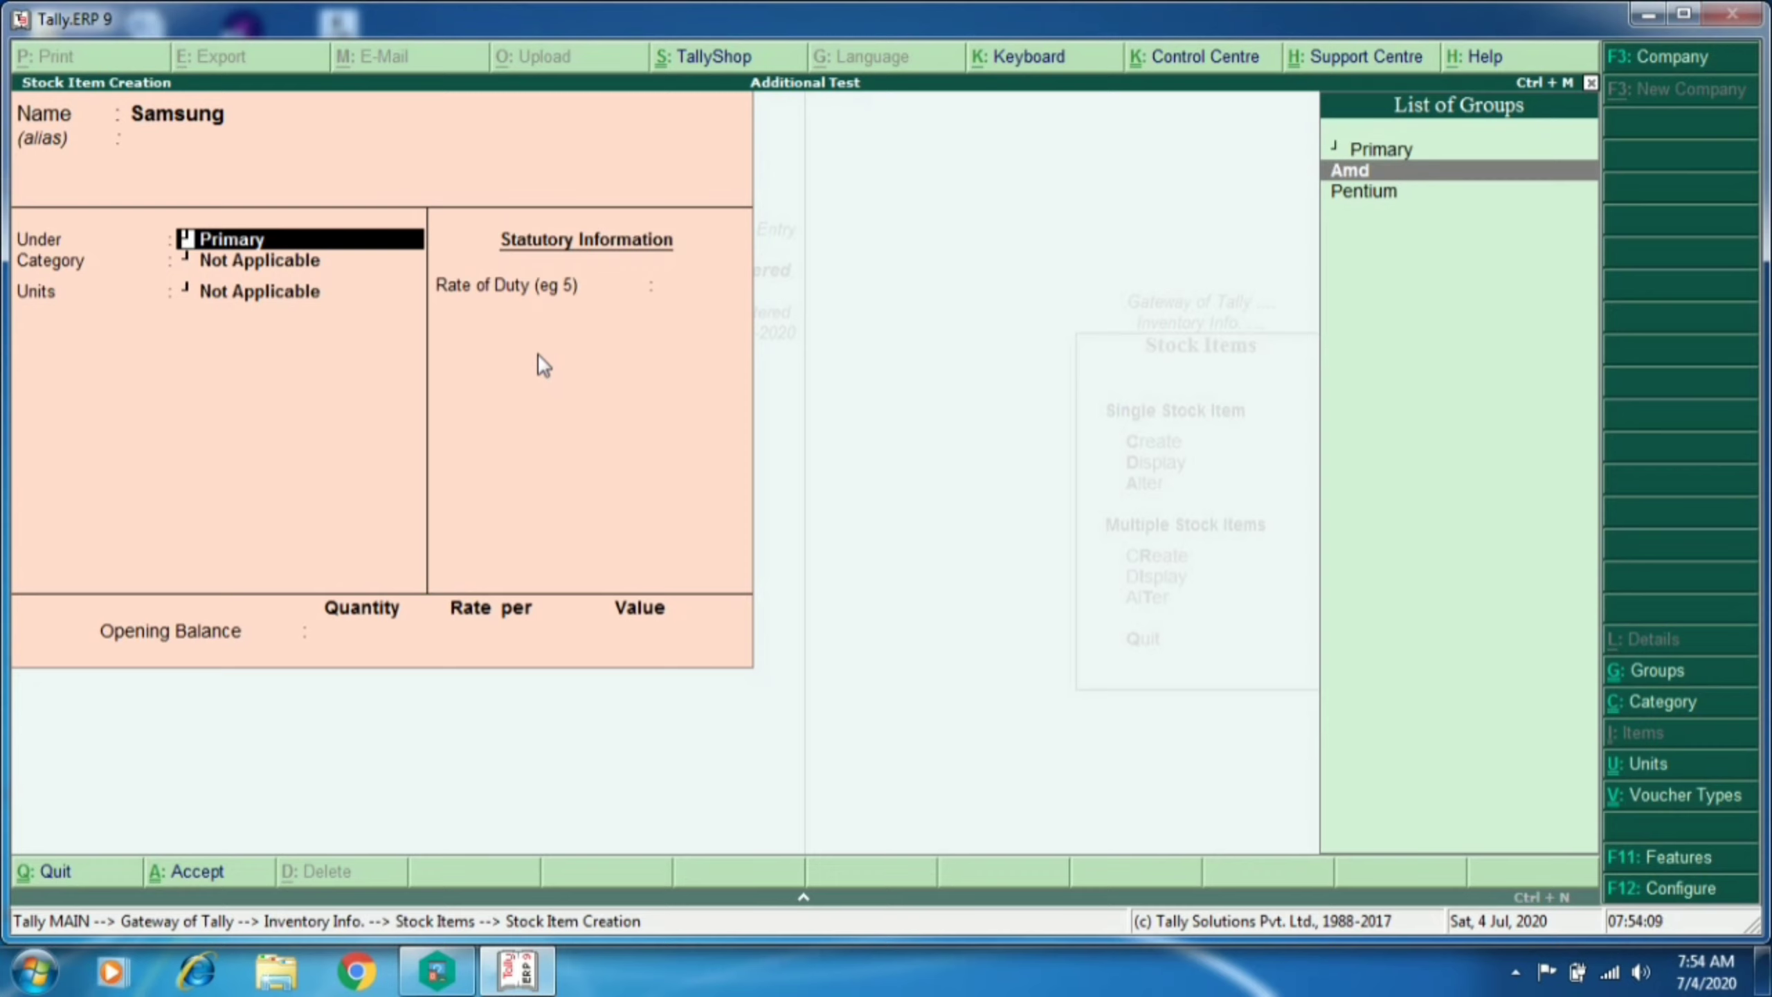
pyautogui.press('Down')
pyautogui.press('Return')
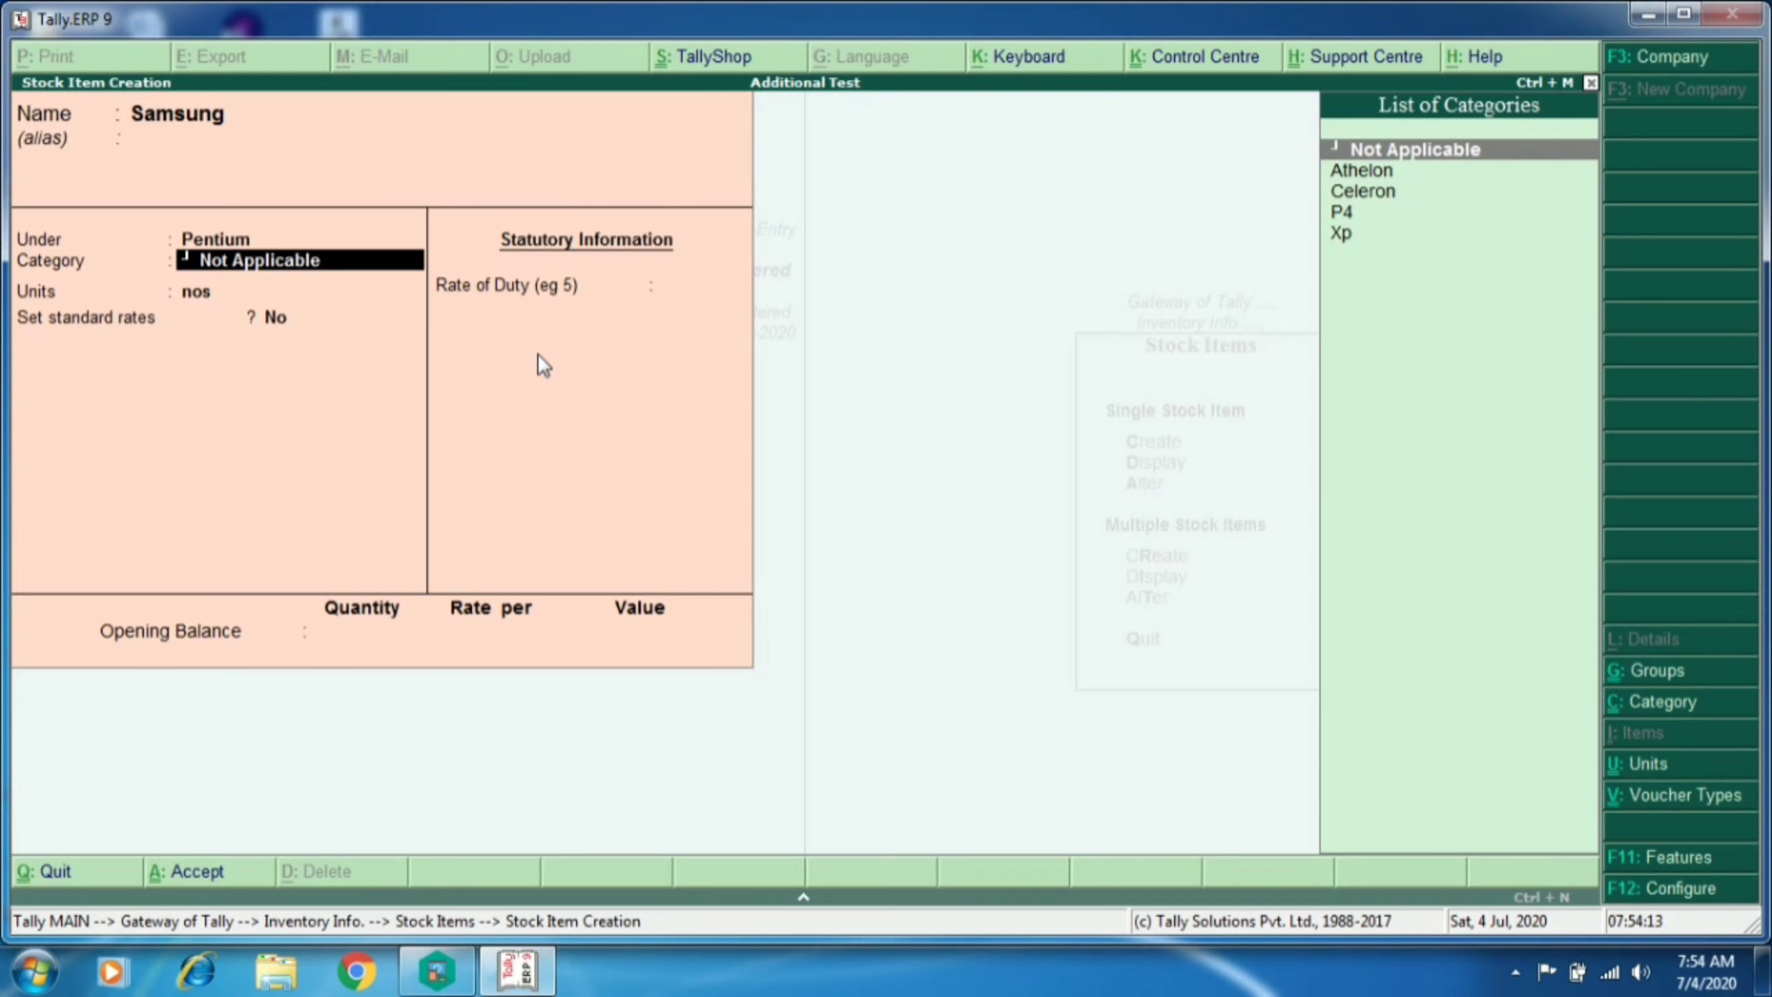
# Step: Assign the Celeron category and the unit nos to the Samsung stock item
pyautogui.press('Down')
pyautogui.press('Down')
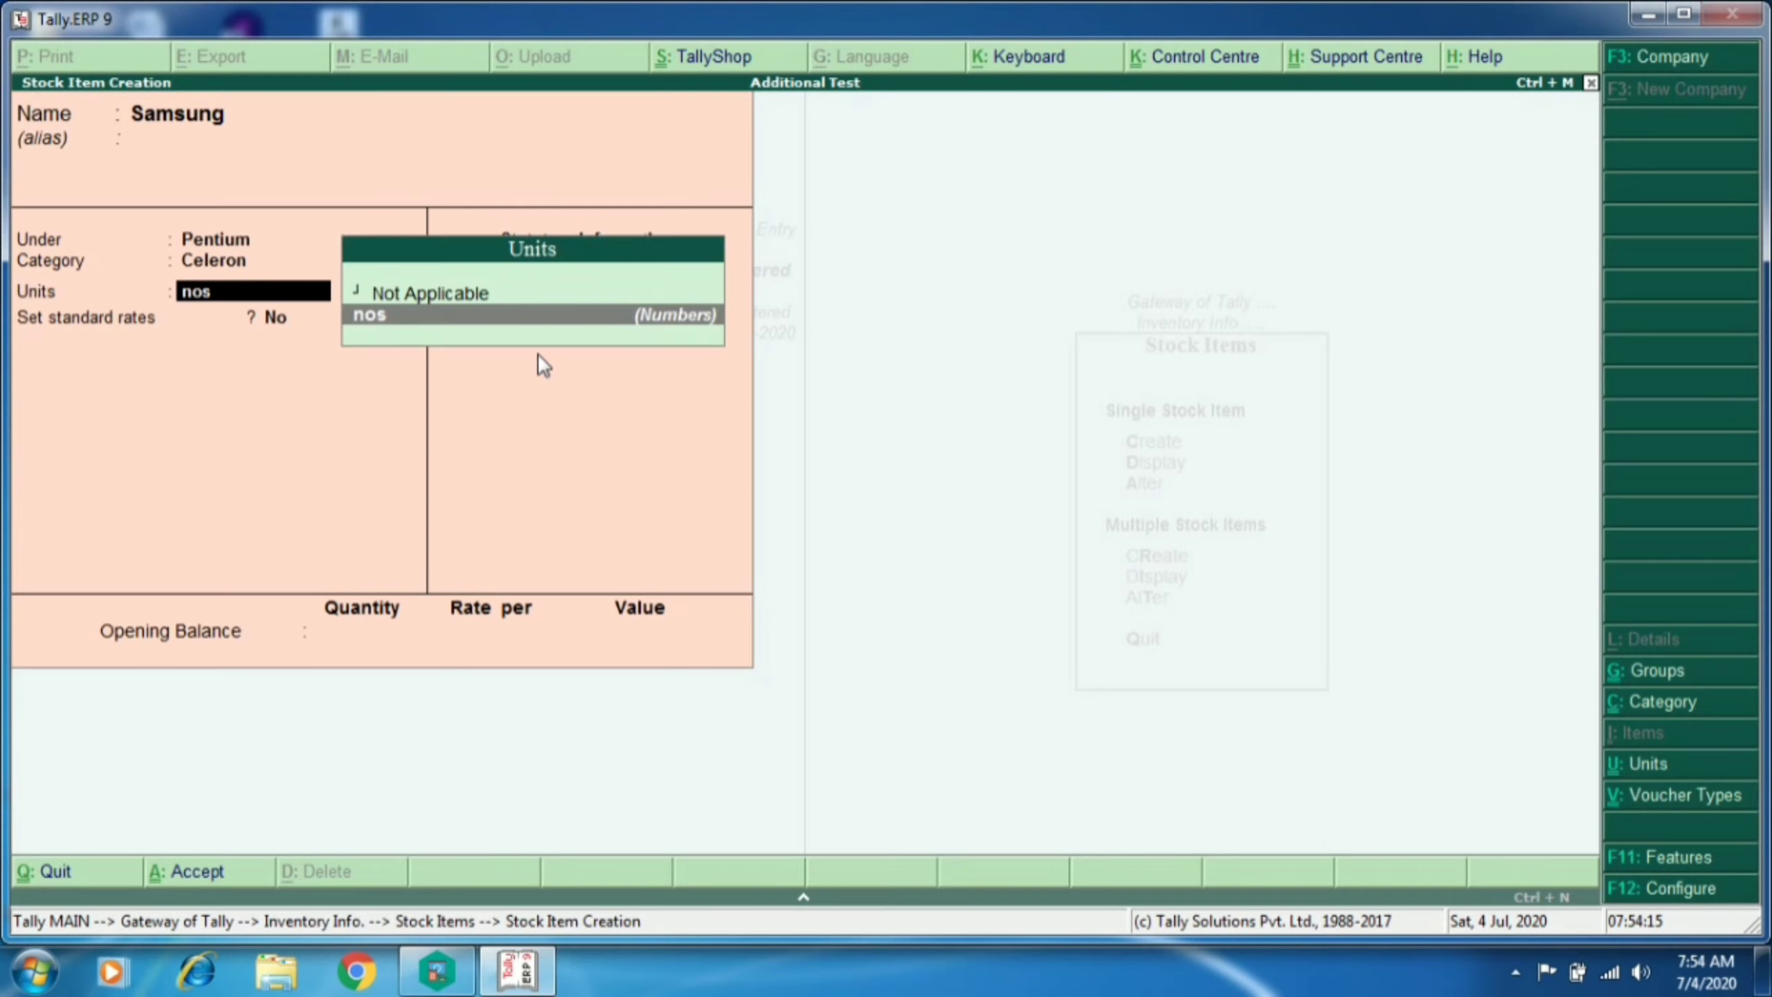
pyautogui.press('Return')
# Step: Enable standard rates for Samsung and set its standard cost to 18,000 per nos from 1-Apr-2020
pyautogui.write('y')
pyautogui.press('Return')
pyautogui.press('Return')
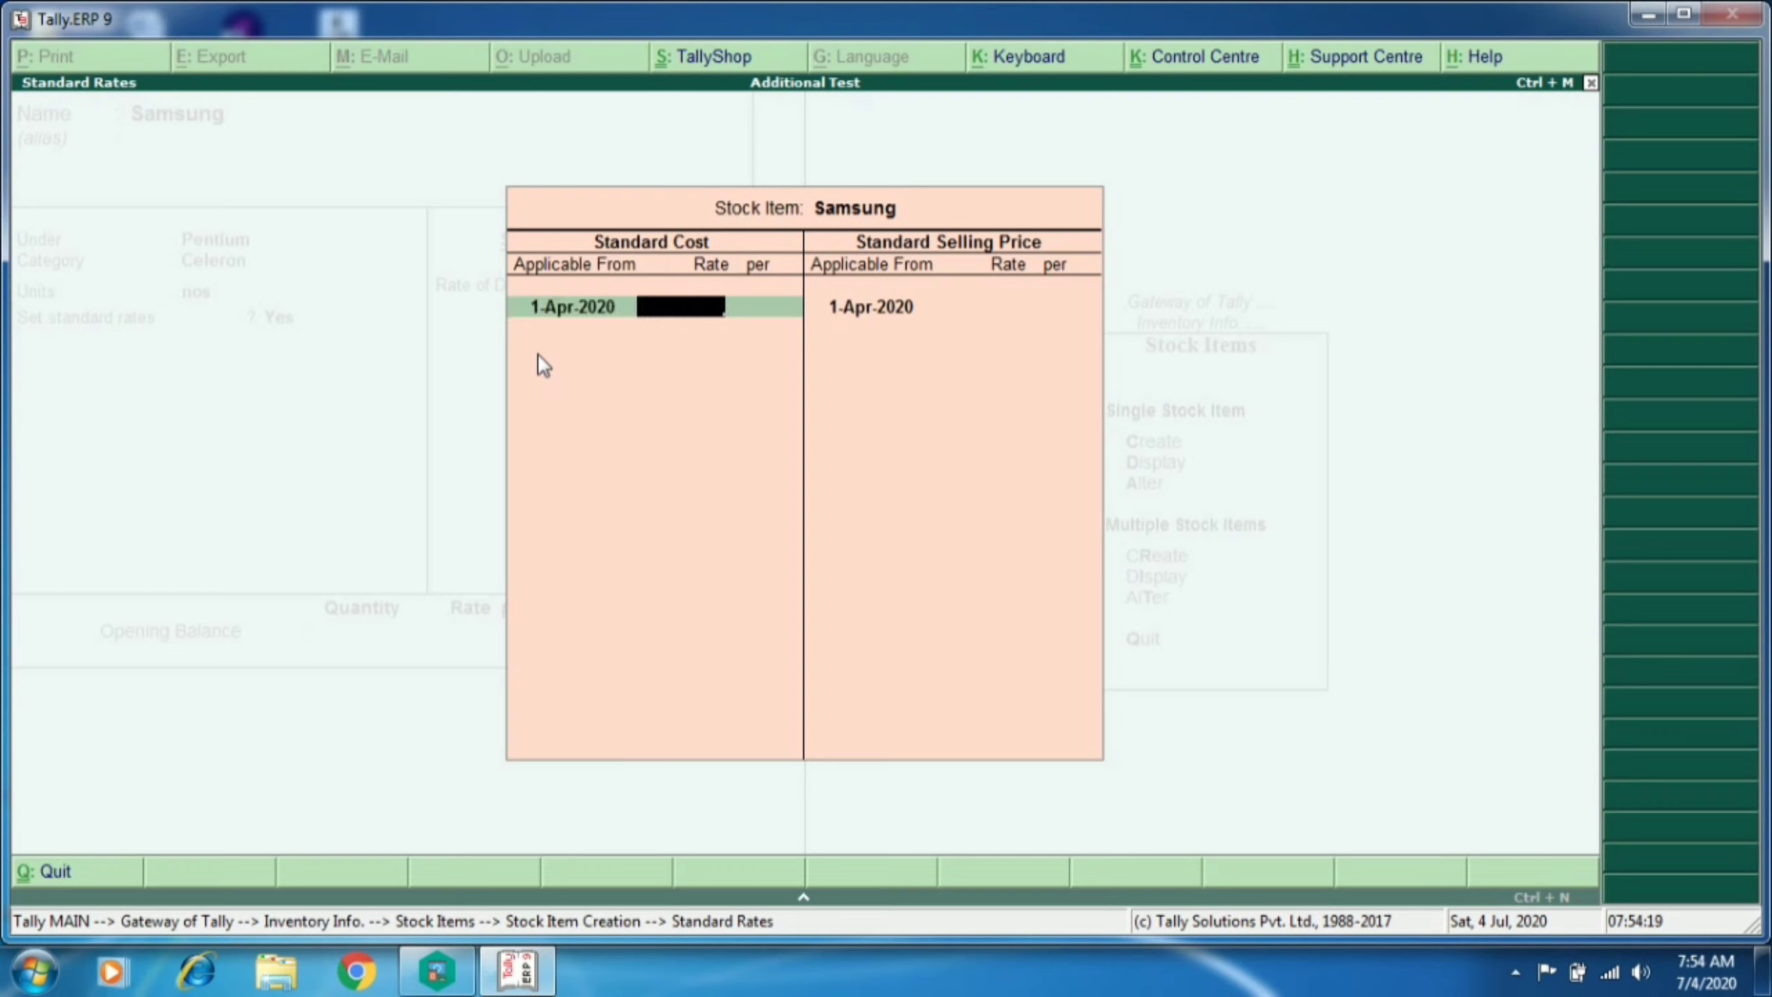
pyautogui.write('18,000')
pyautogui.press('Return')
pyautogui.press('Return')
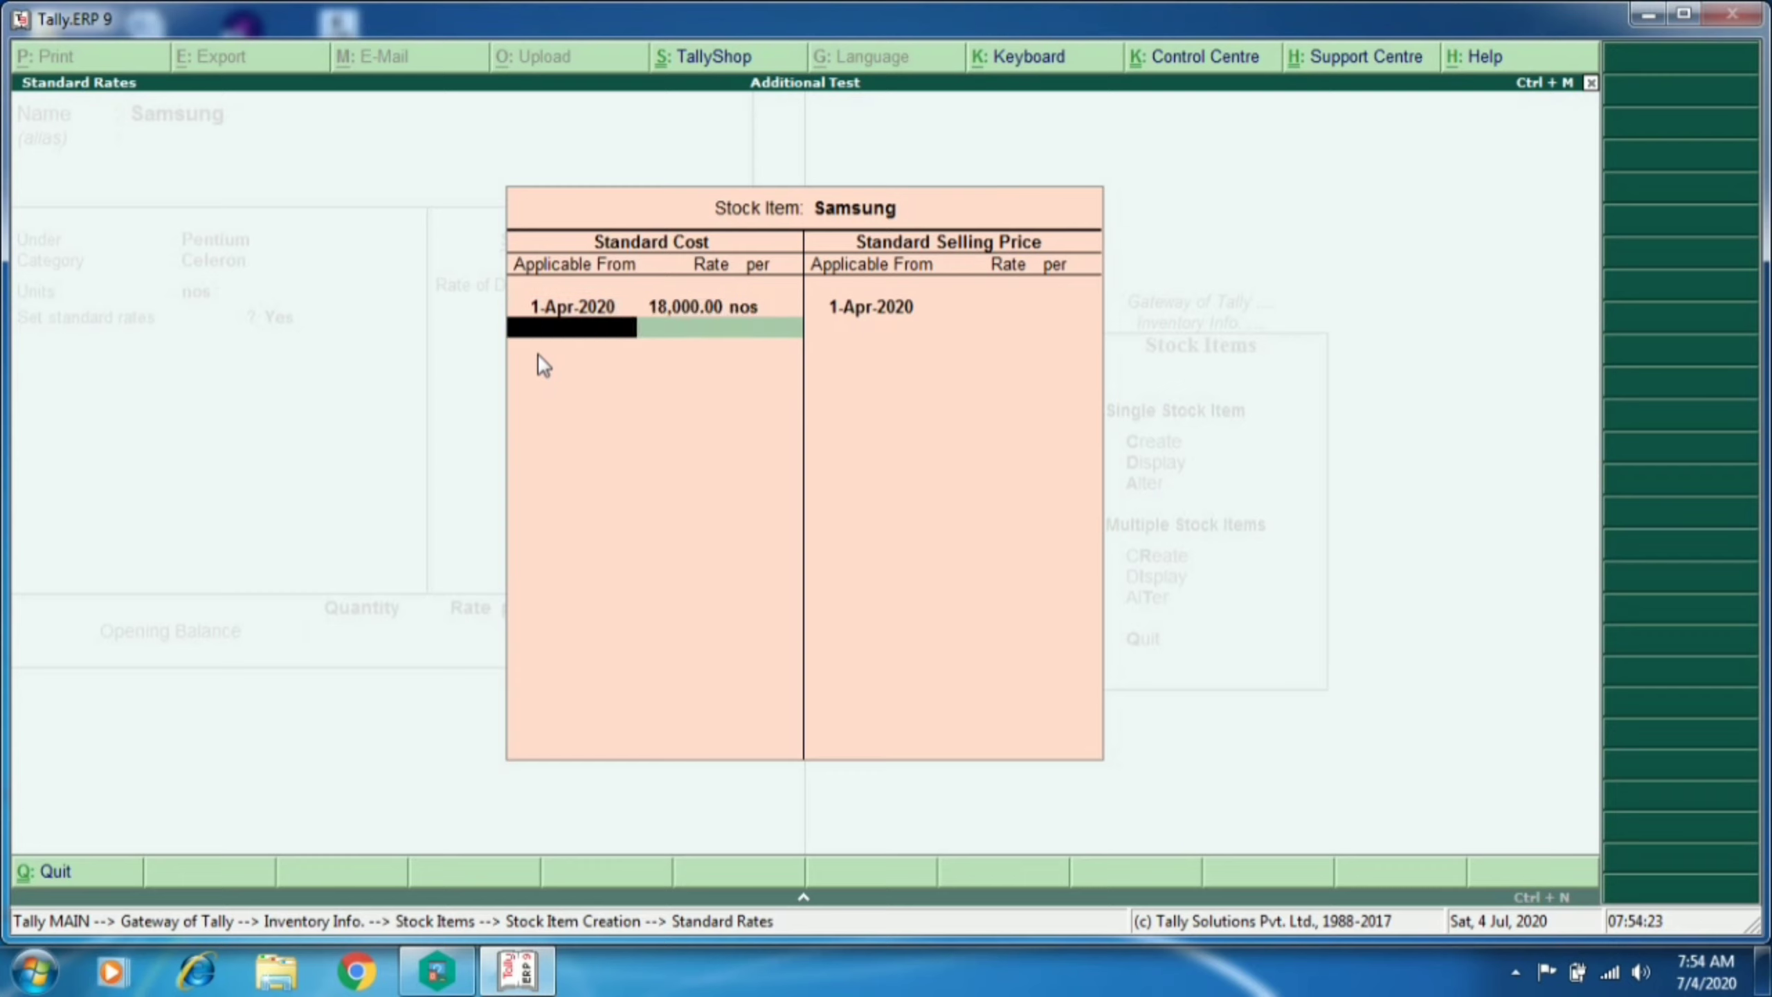
pyautogui.press('Return')
pyautogui.press('Return')
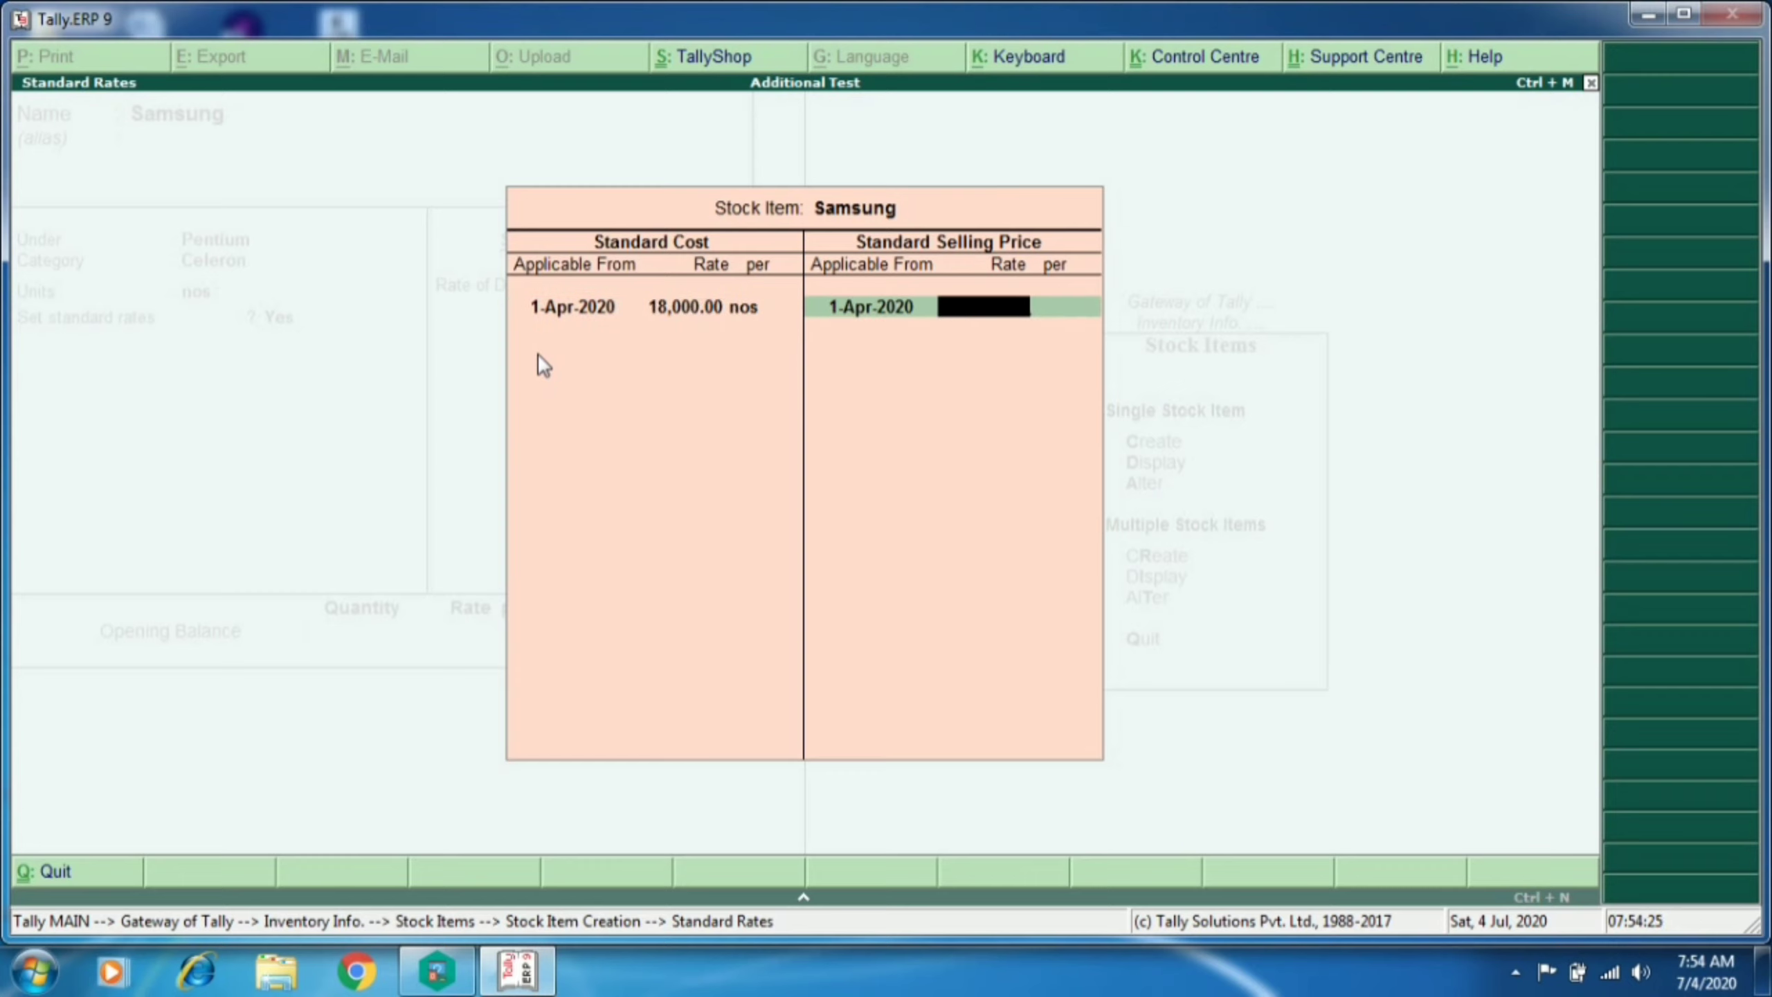
# Step: Set Samsung's standard selling price to 20,000 per nos from 1-Apr-2020 and skip the rate of duty
pyautogui.write('20000')
pyautogui.press('Return')
pyautogui.press('Return')
pyautogui.press('Return')
pyautogui.press('Return')
# Step: Enter Samsung's opening balance of 10 nos at 18,000 per nos and save the stock item
pyautogui.write('10')
pyautogui.press('Return')
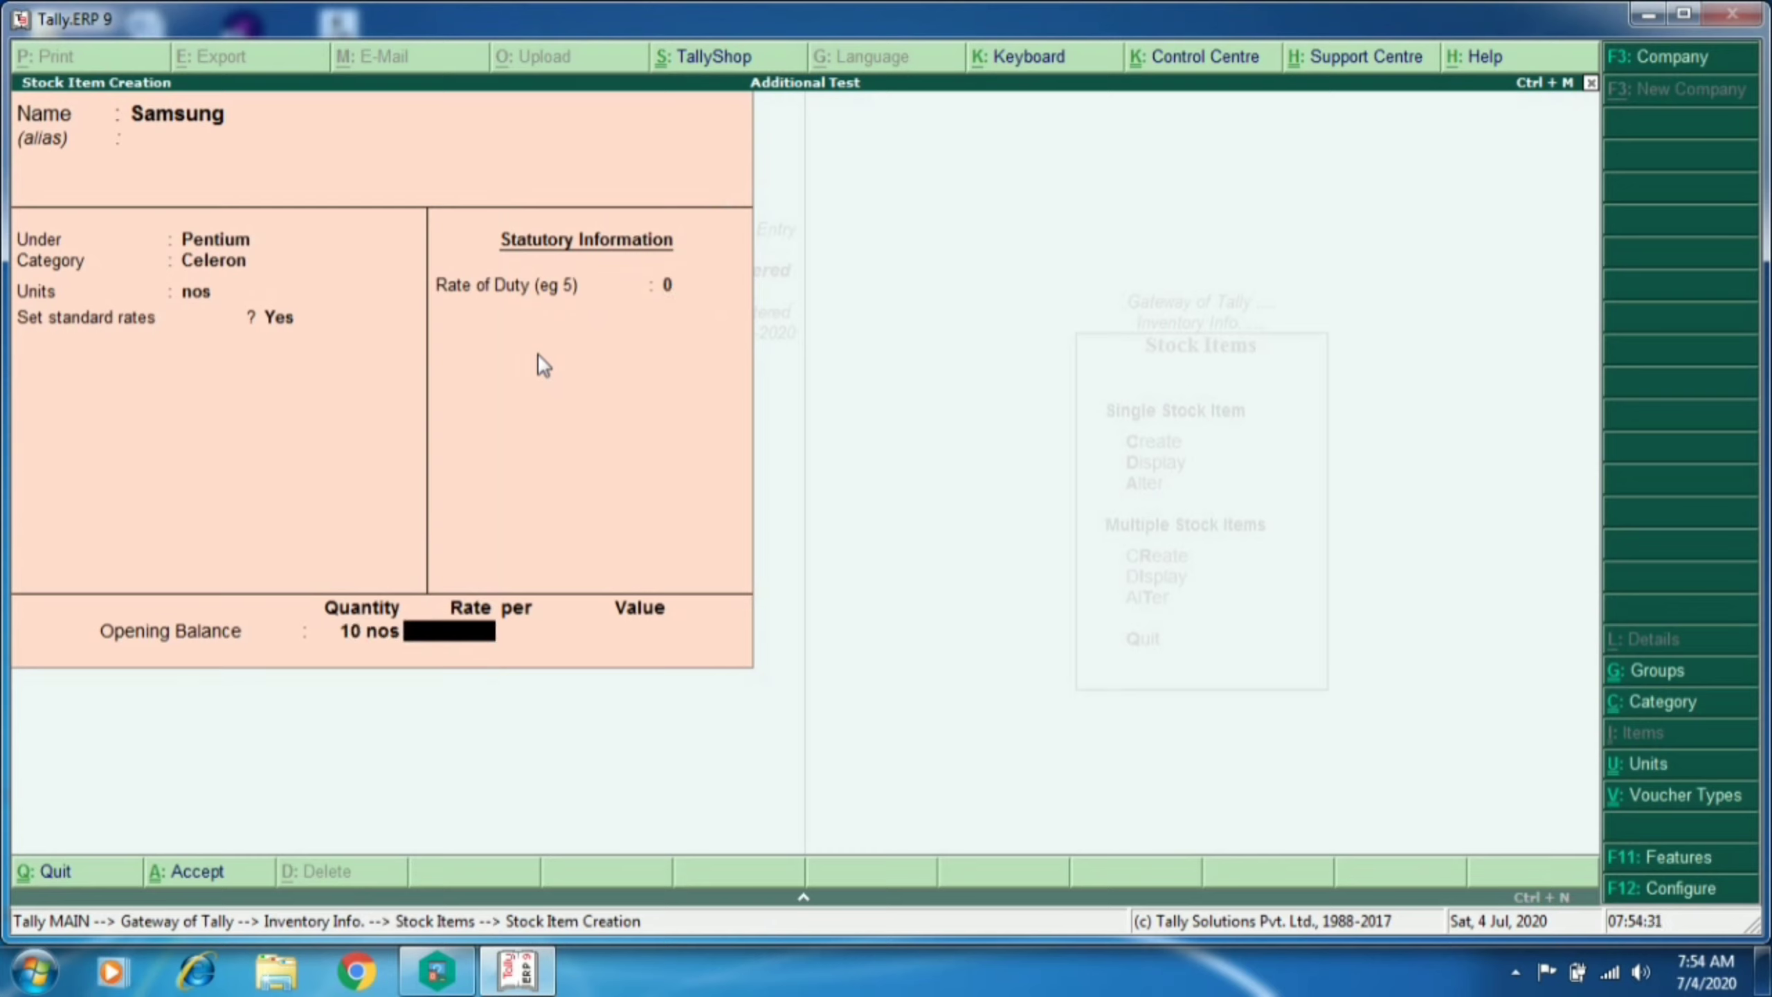
pyautogui.write('18,000')
pyautogui.press('Return')
pyautogui.press('Return')
pyautogui.press('Return')
pyautogui.press('Return')
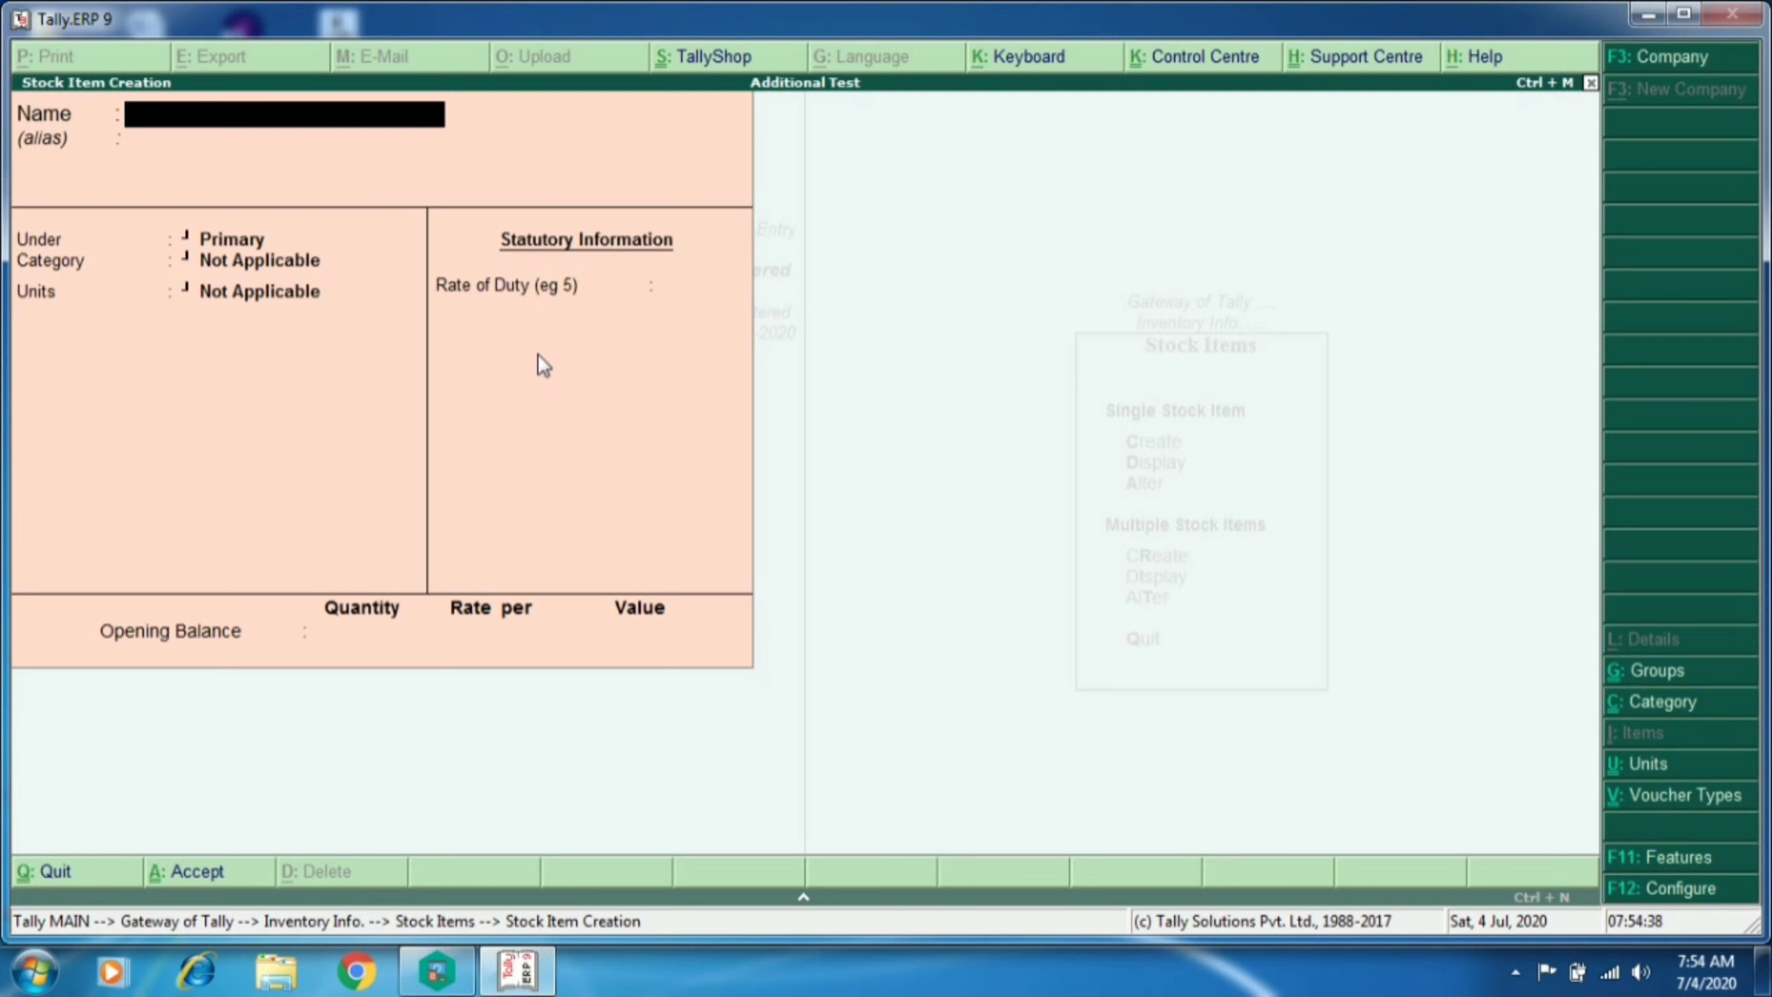
# Step: Start a new stock item named Wipro without an alias and place it under the Amd group
pyautogui.write('Wipro')
pyautogui.press('Return')
pyautogui.press('Return')
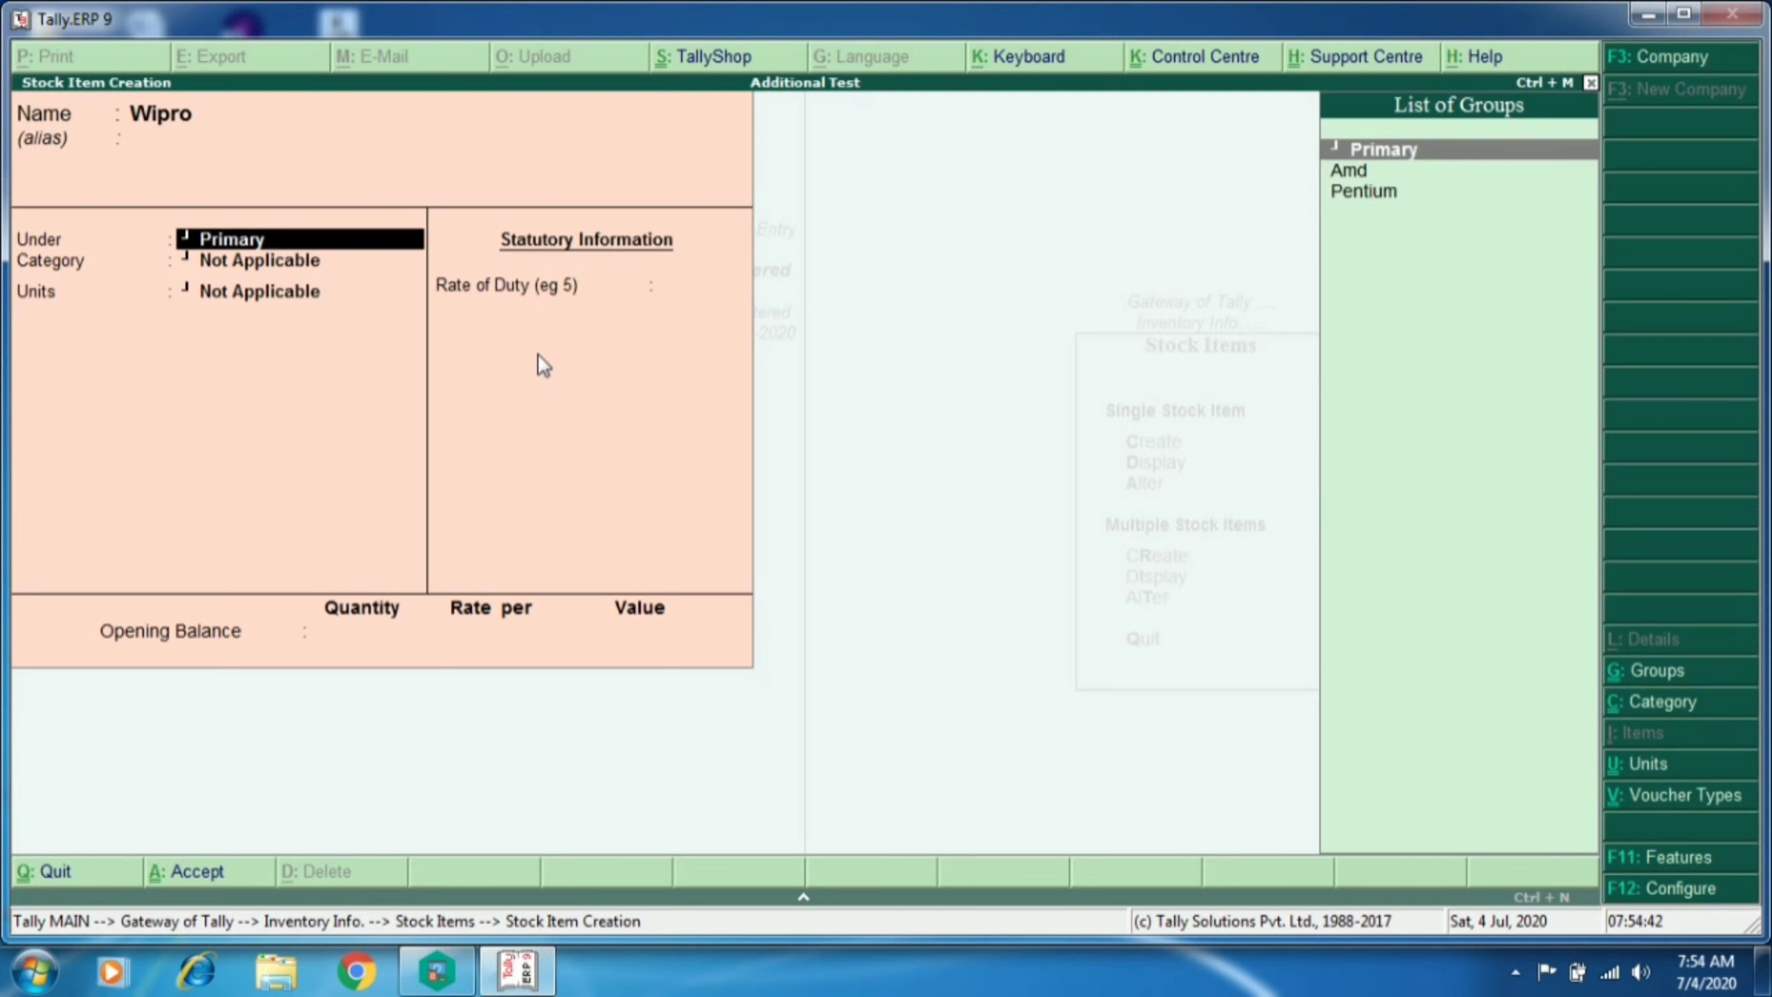
pyautogui.press('Down')
pyautogui.press('Return')
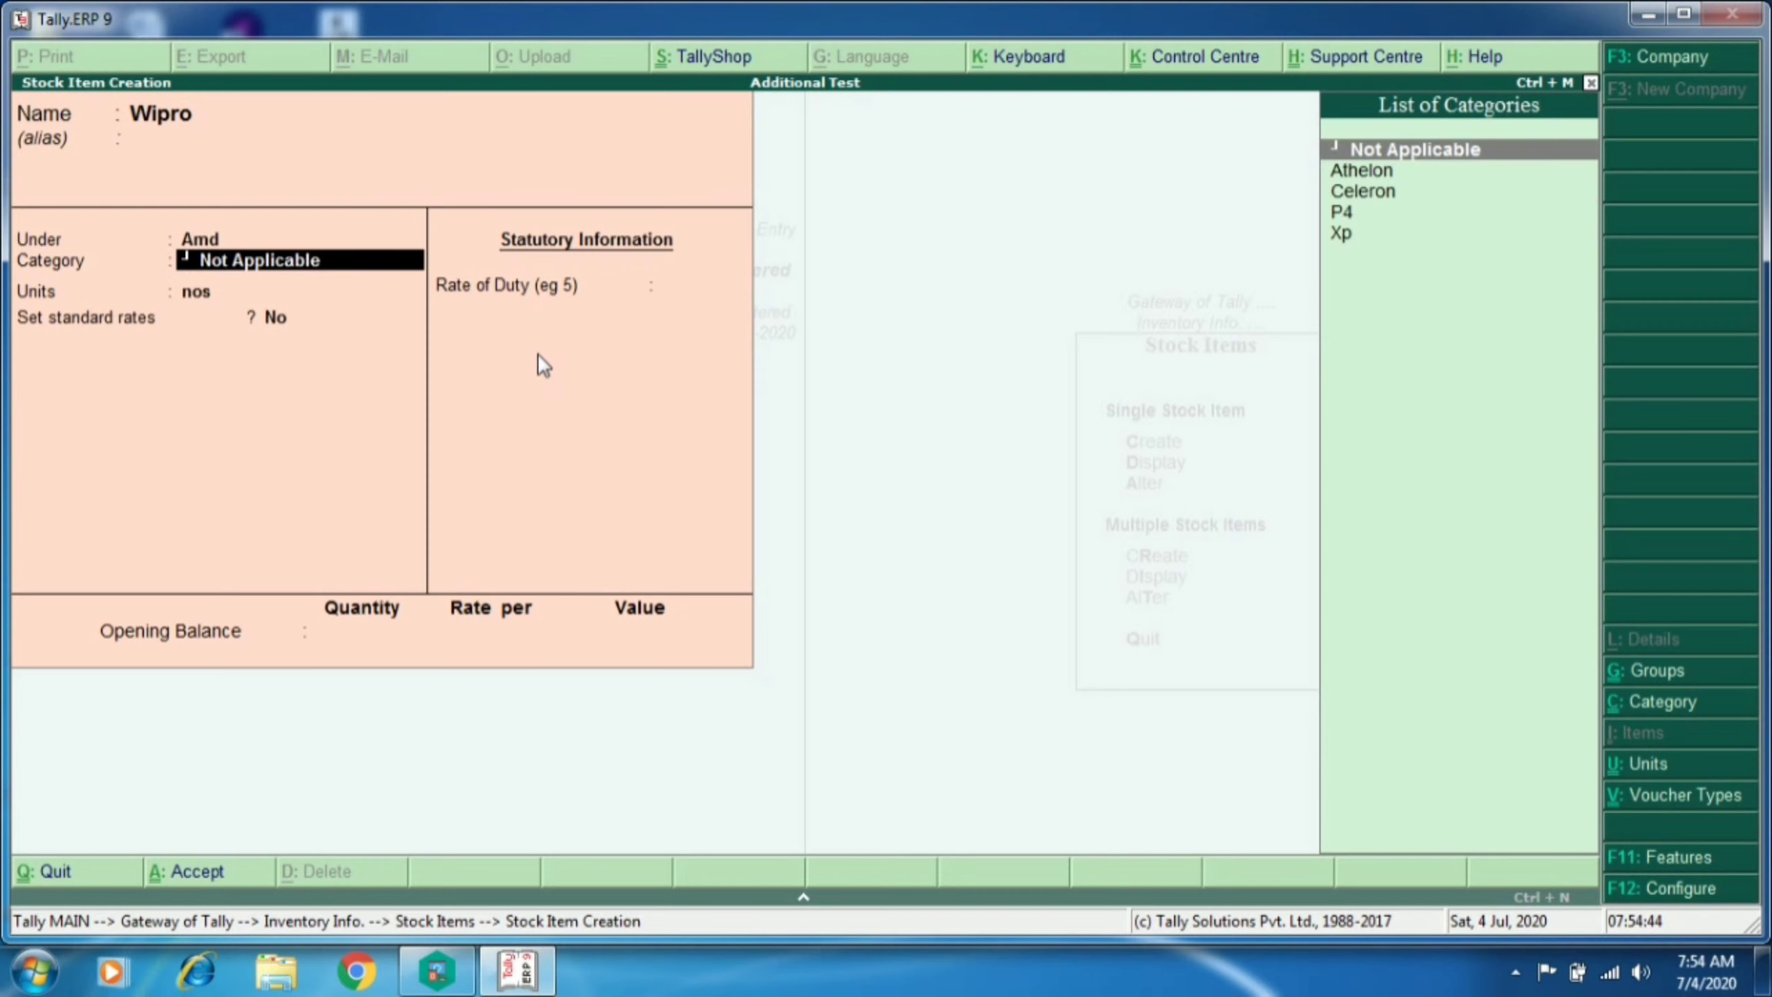
# Step: Assign the Xp category and the unit nos to the Wipro stock item
pyautogui.press('Down')
pyautogui.press('Down')
pyautogui.press('Down')
pyautogui.press('Down')
pyautogui.press('Up')
pyautogui.press('Down')
pyautogui.press('Return')
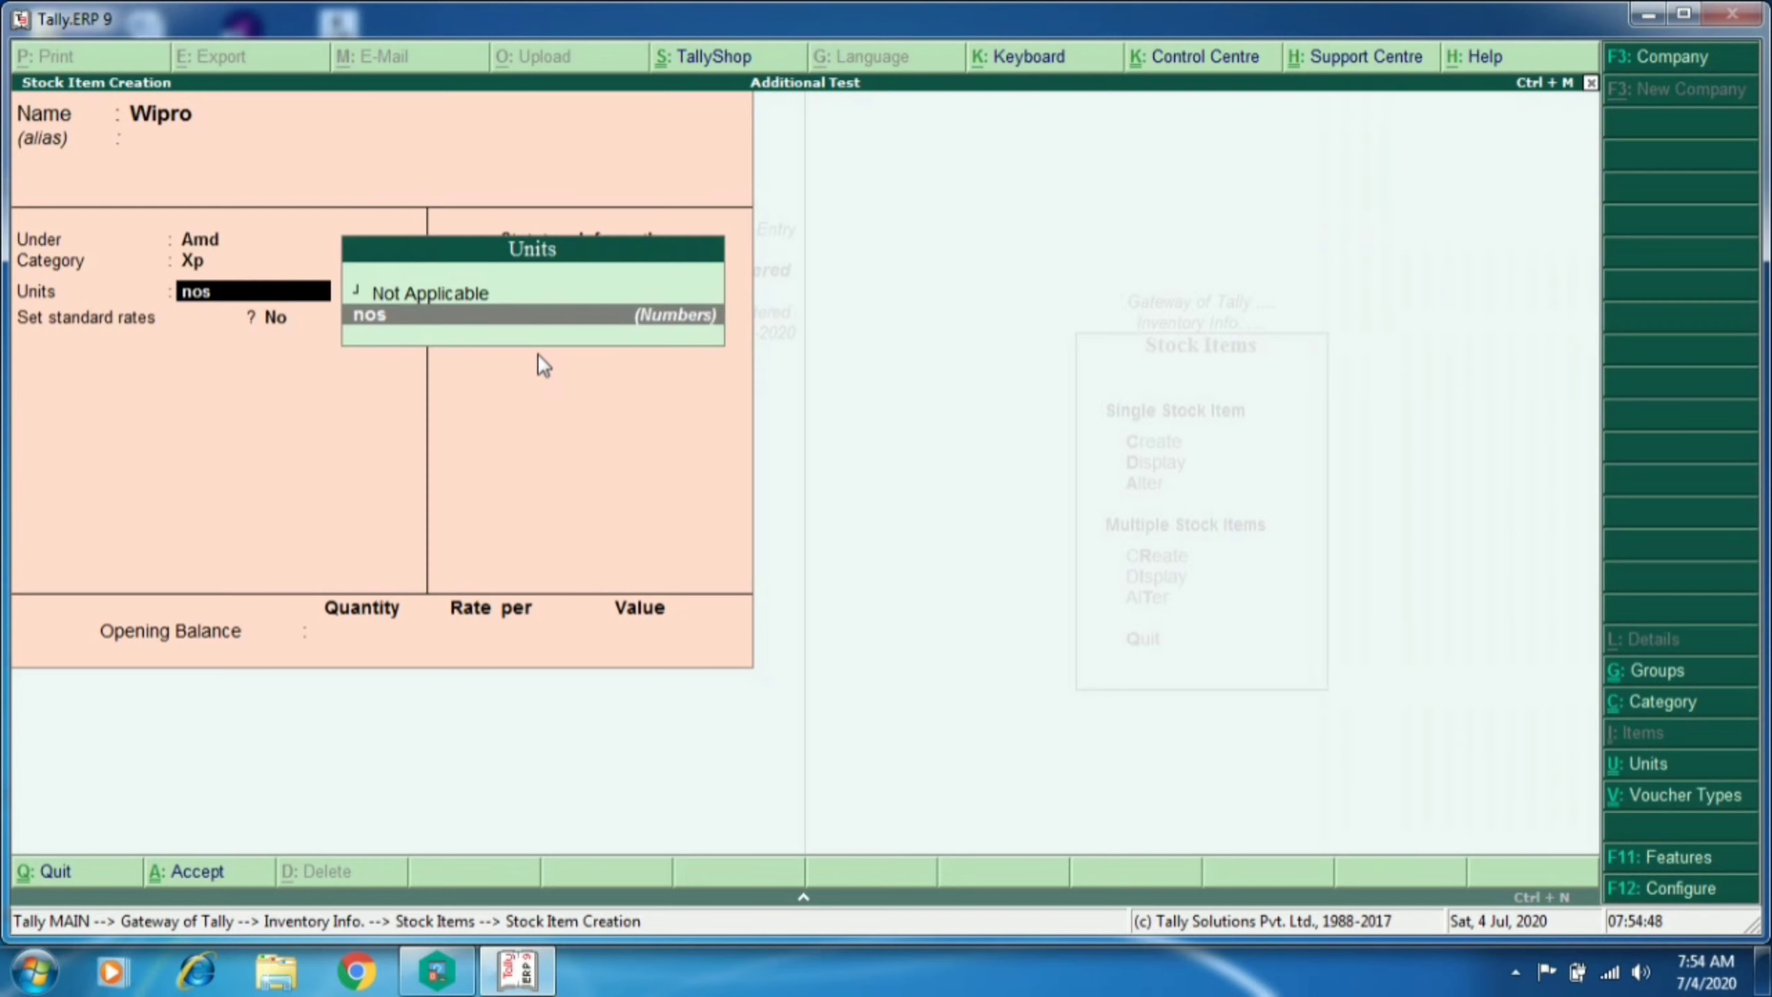
pyautogui.press('Return')
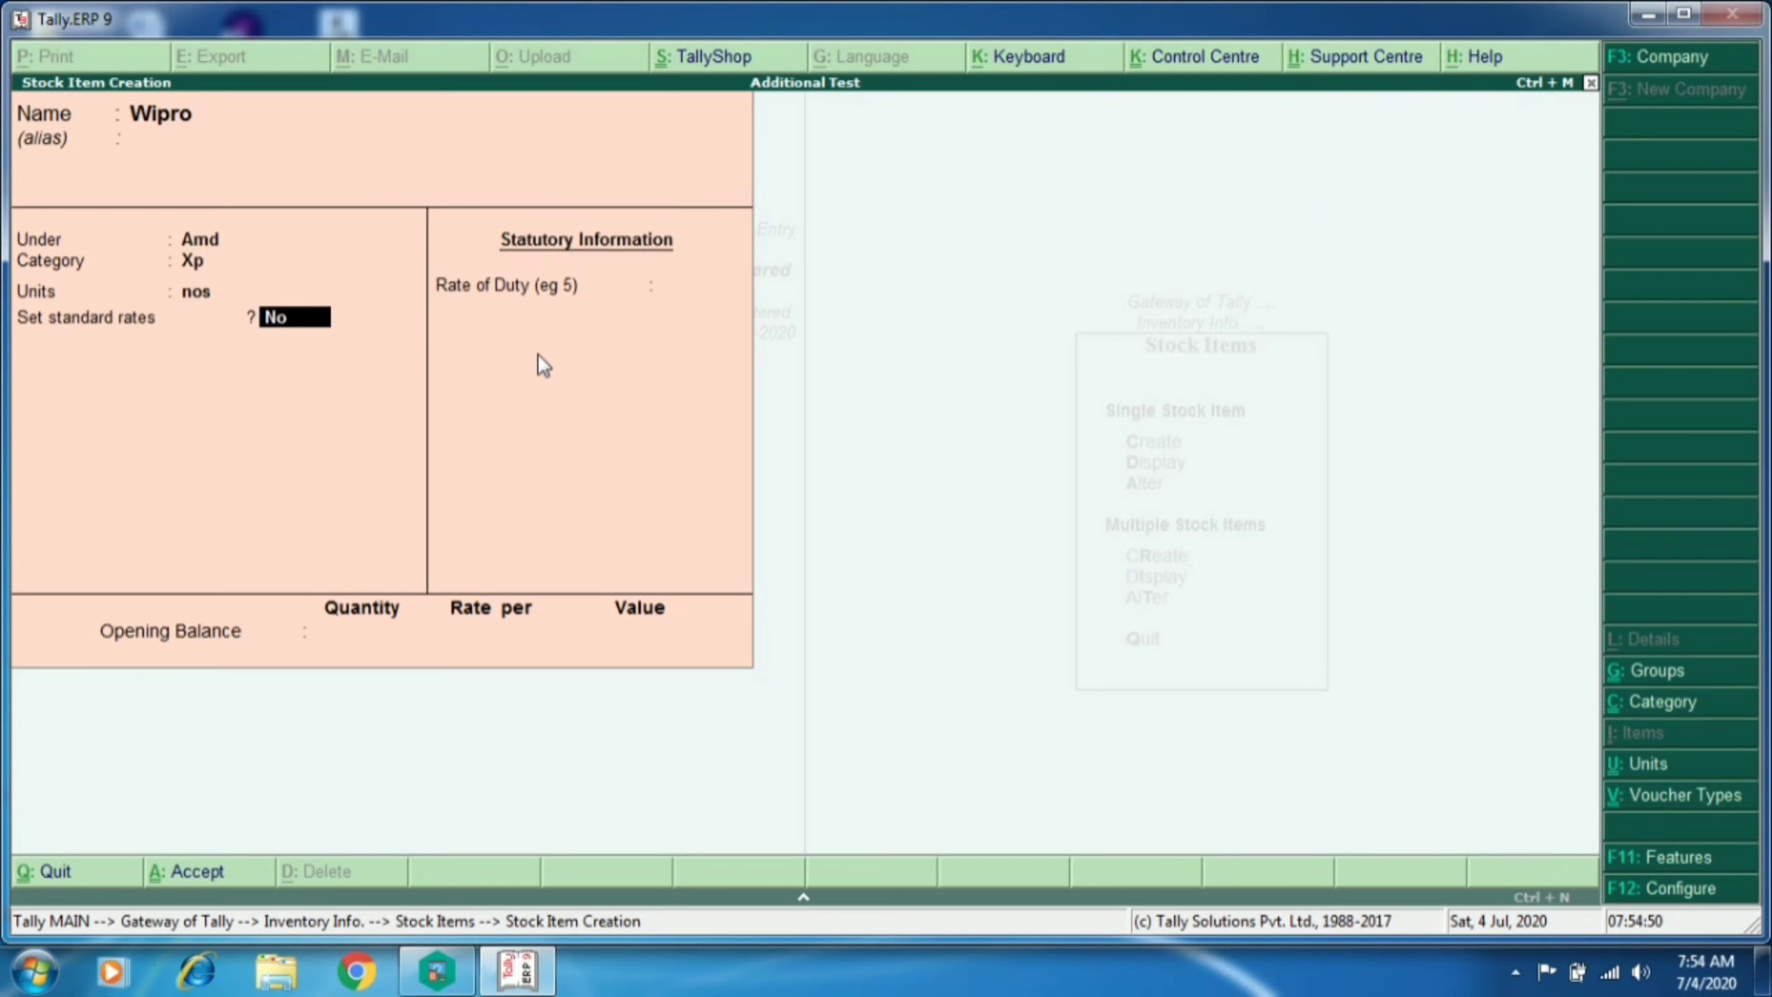
# Step: Enable standard rates for Wipro and set its standard cost to 16,500 per nos from 1-Apr-2020
pyautogui.press('y')
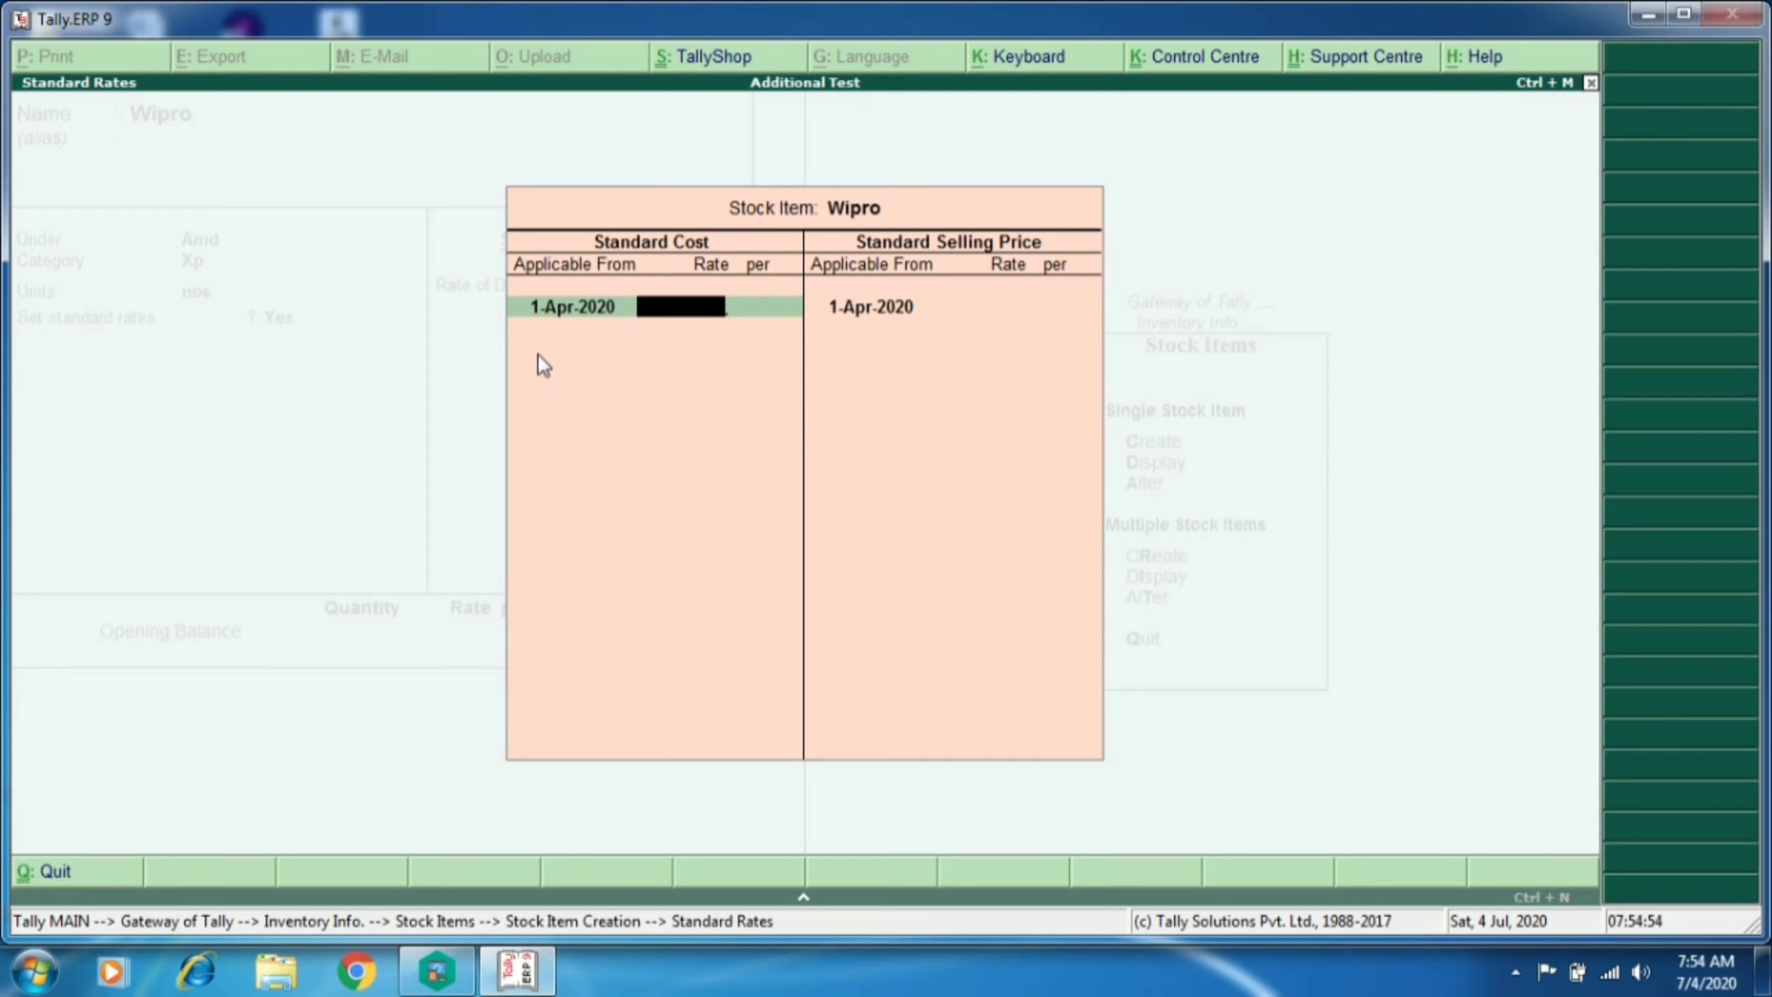
pyautogui.write('16500')
pyautogui.press('Return')
pyautogui.press('Return')
pyautogui.press('Return')
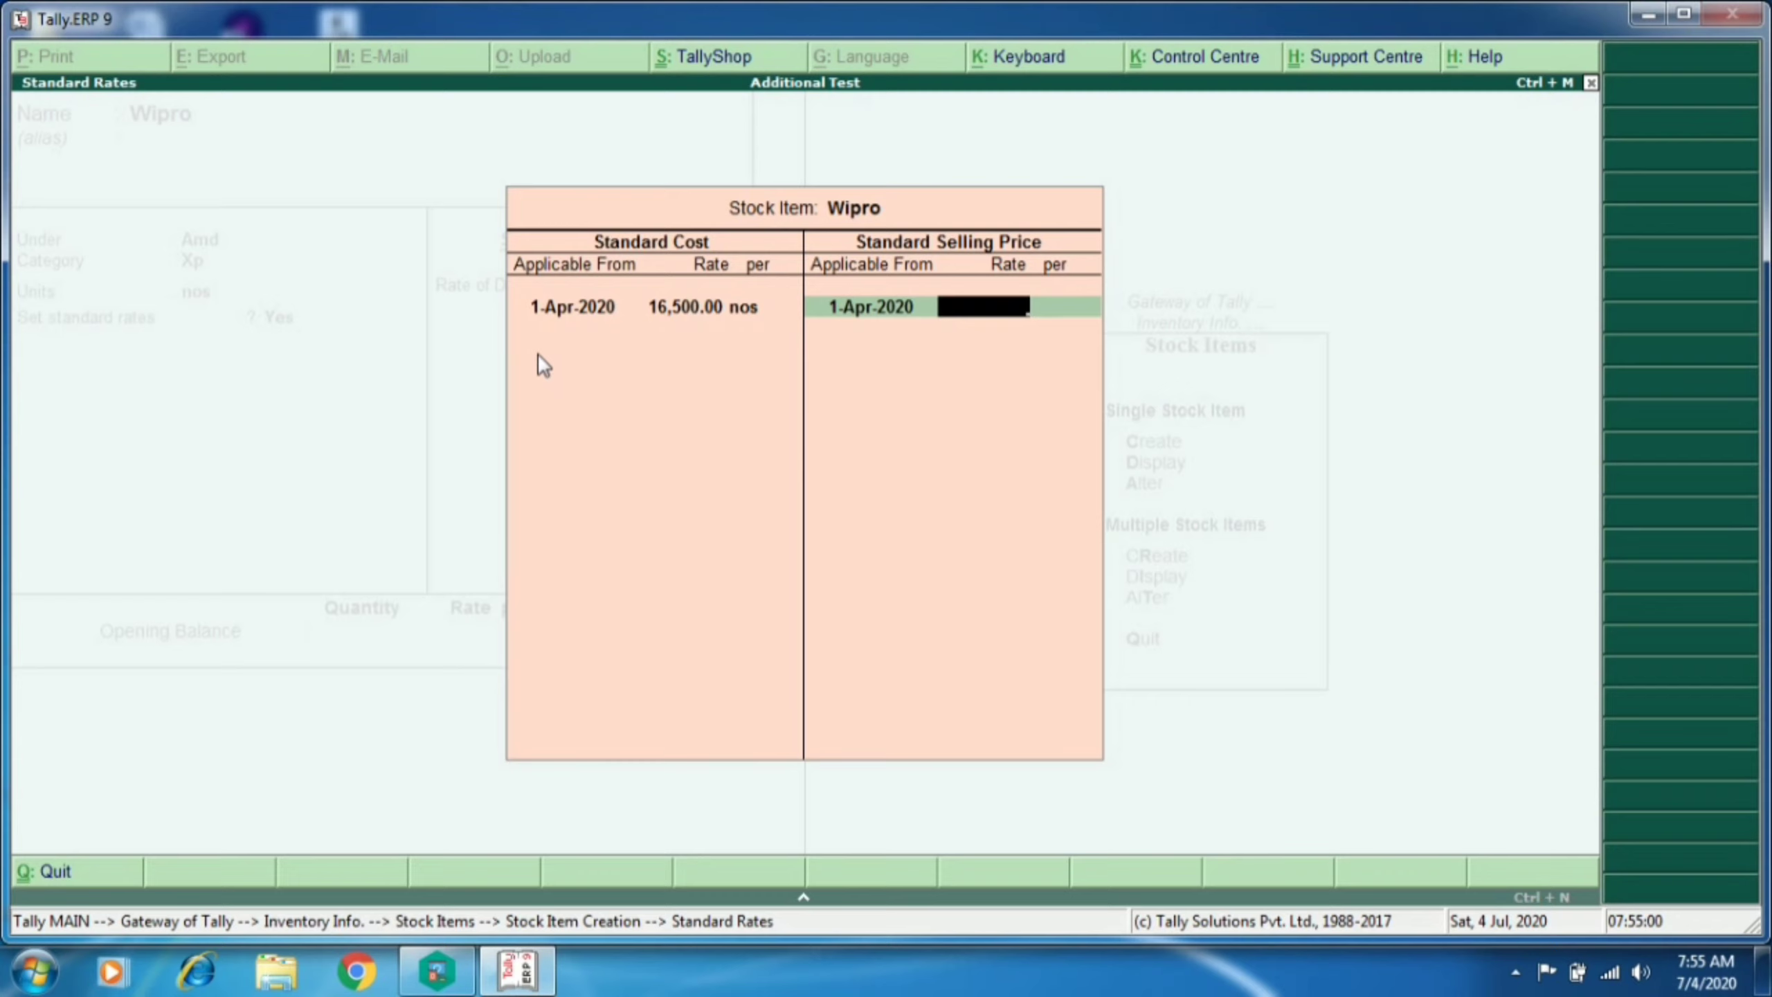
# Step: Set Wipro's standard selling price to 18,000 per nos from 1-Apr-2020 and skip the rate of duty
pyautogui.write('18000')
pyautogui.press('Return')
pyautogui.press('Return')
pyautogui.press('Return')
pyautogui.press('Return')
# Step: Enter Wipro's opening balance of 10 nos at 16,500 per nos
pyautogui.write('10')
pyautogui.press('Return')
pyautogui.write('16,5')
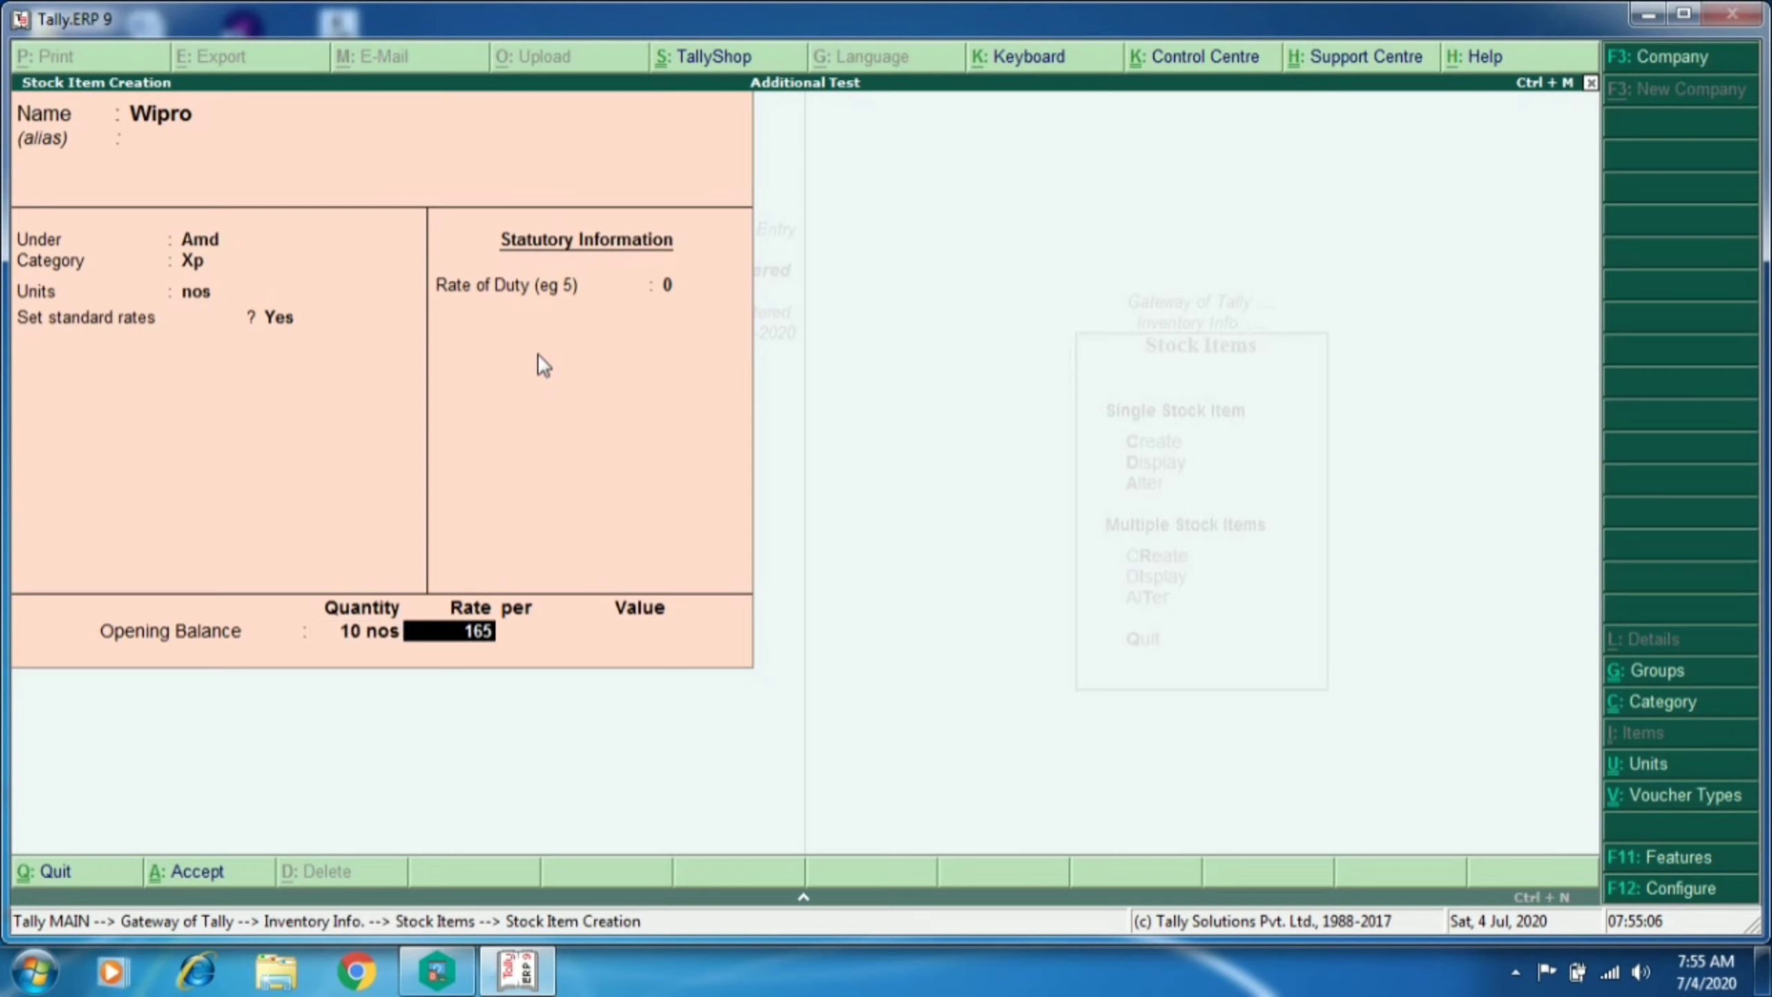
pyautogui.write('00')
pyautogui.press('Return')
pyautogui.press('Return')
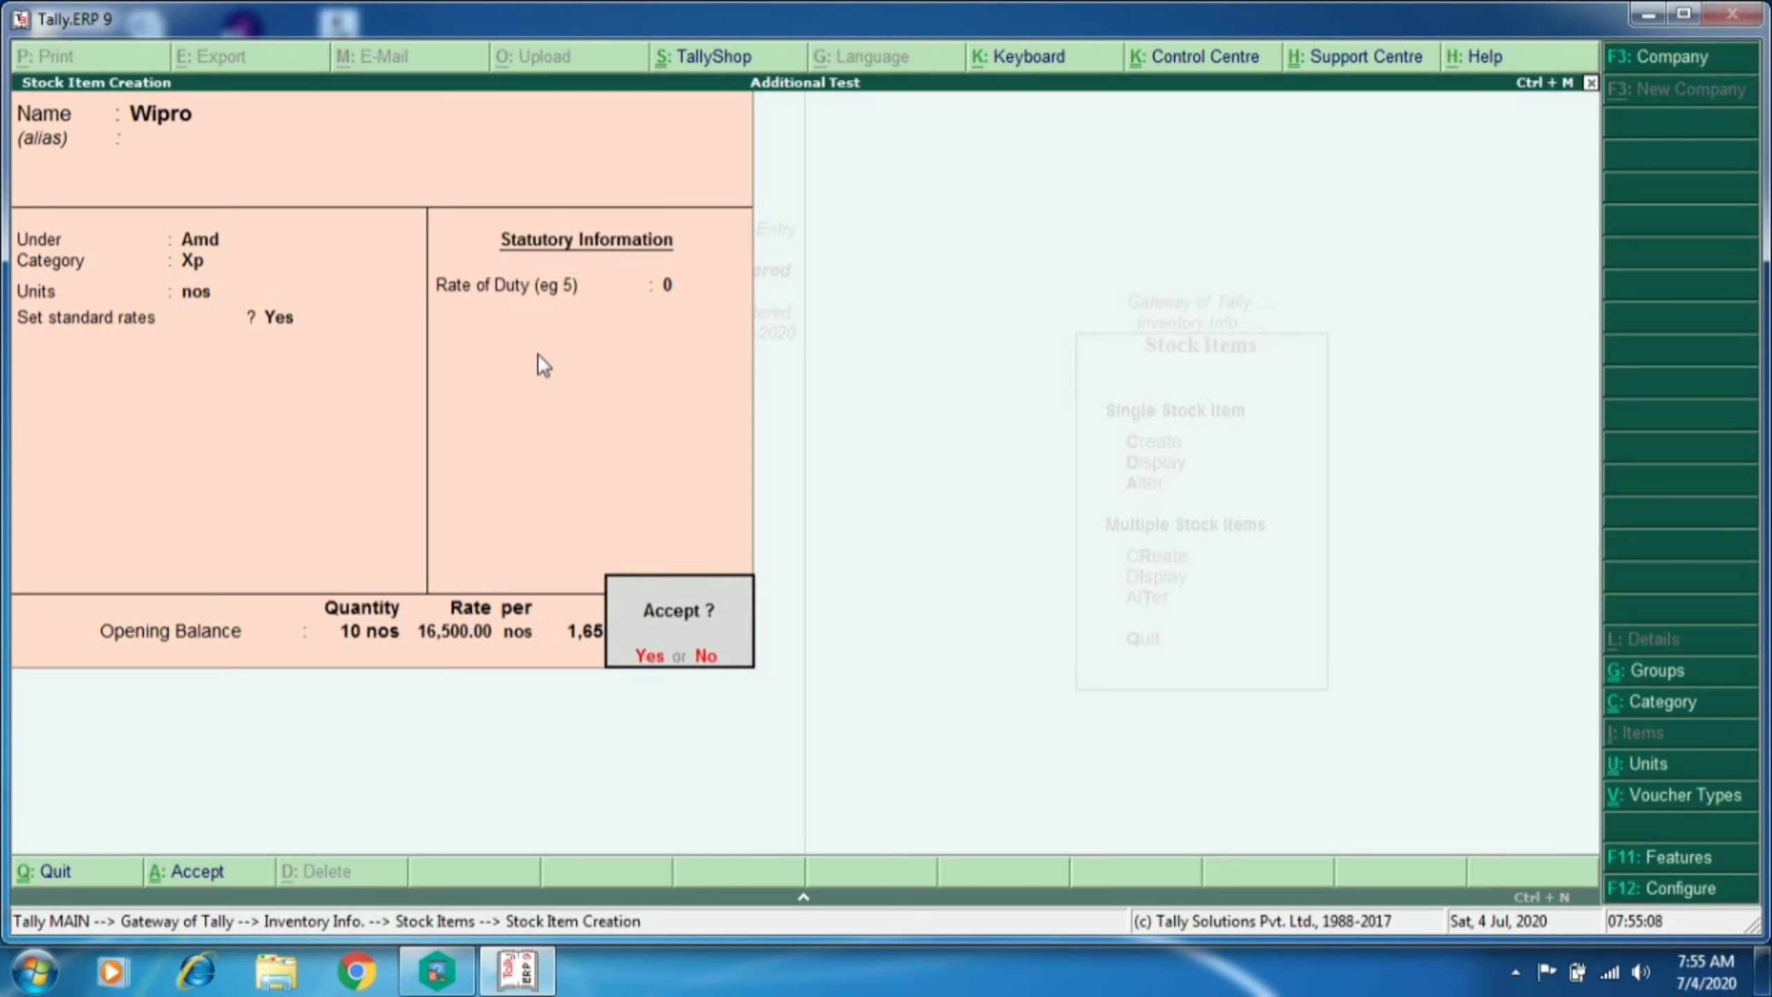
# Step: Save the Wipro stock item and return to the Gateway of Tally
pyautogui.press('Return')
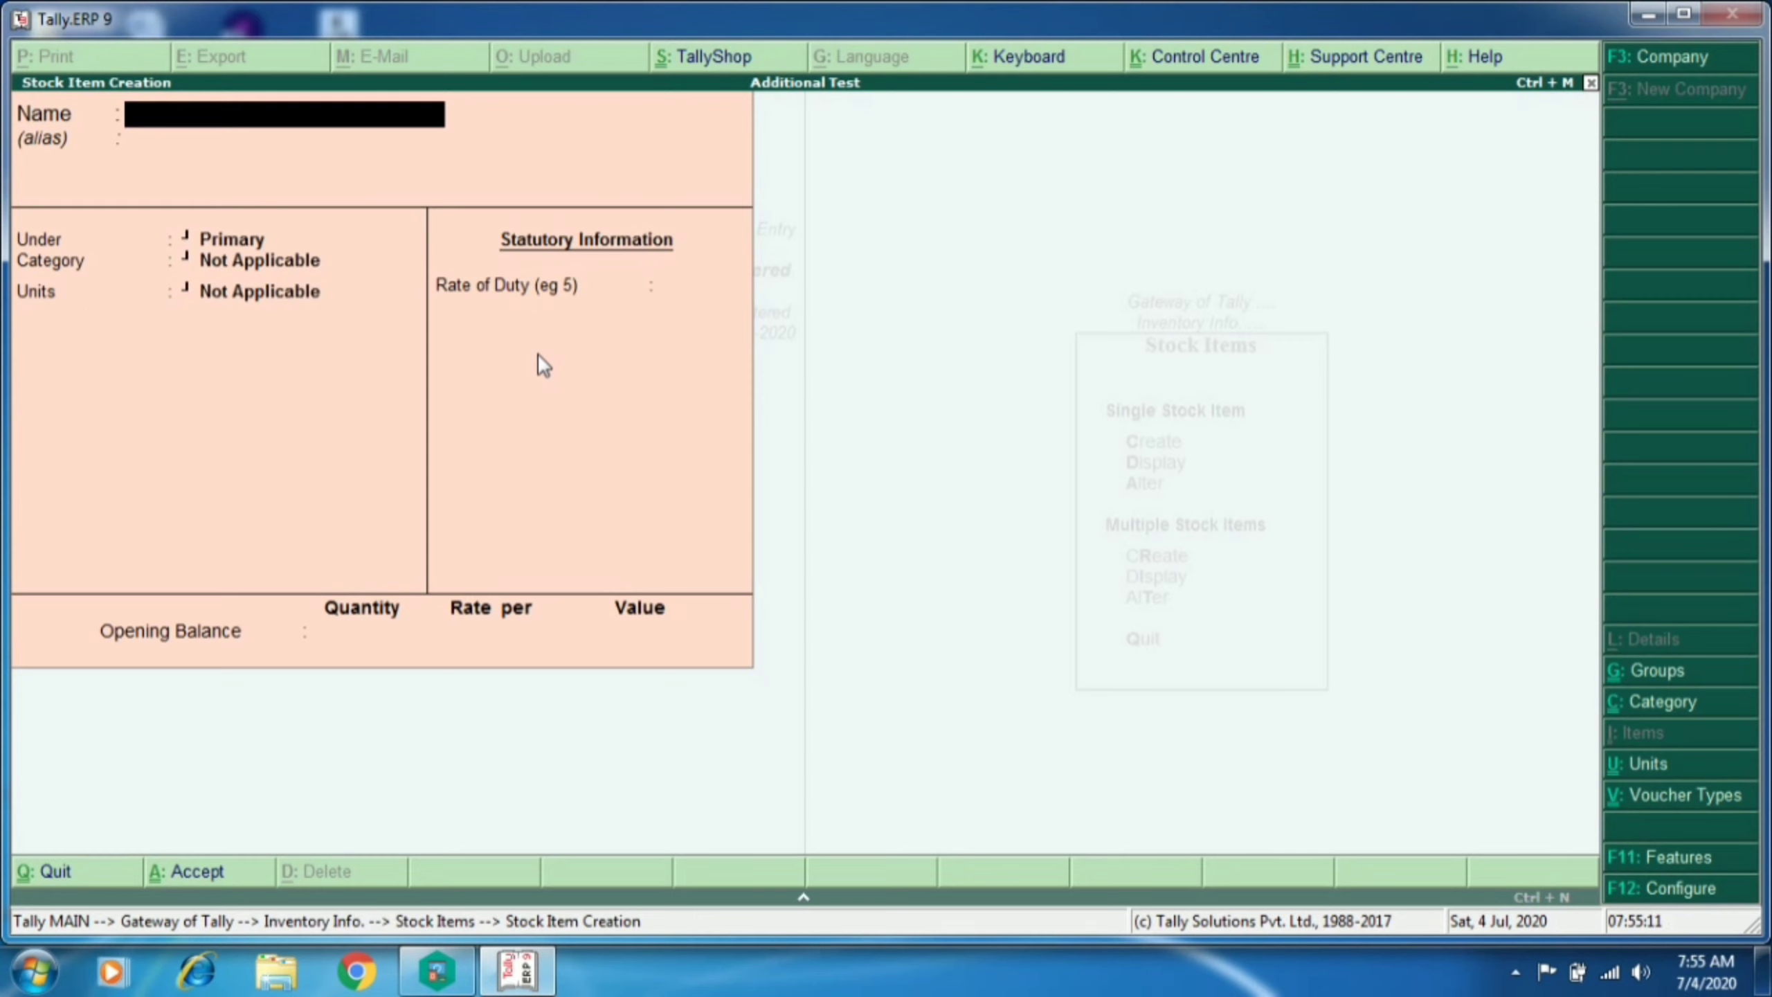
pyautogui.press('Escape')
pyautogui.press('Return')
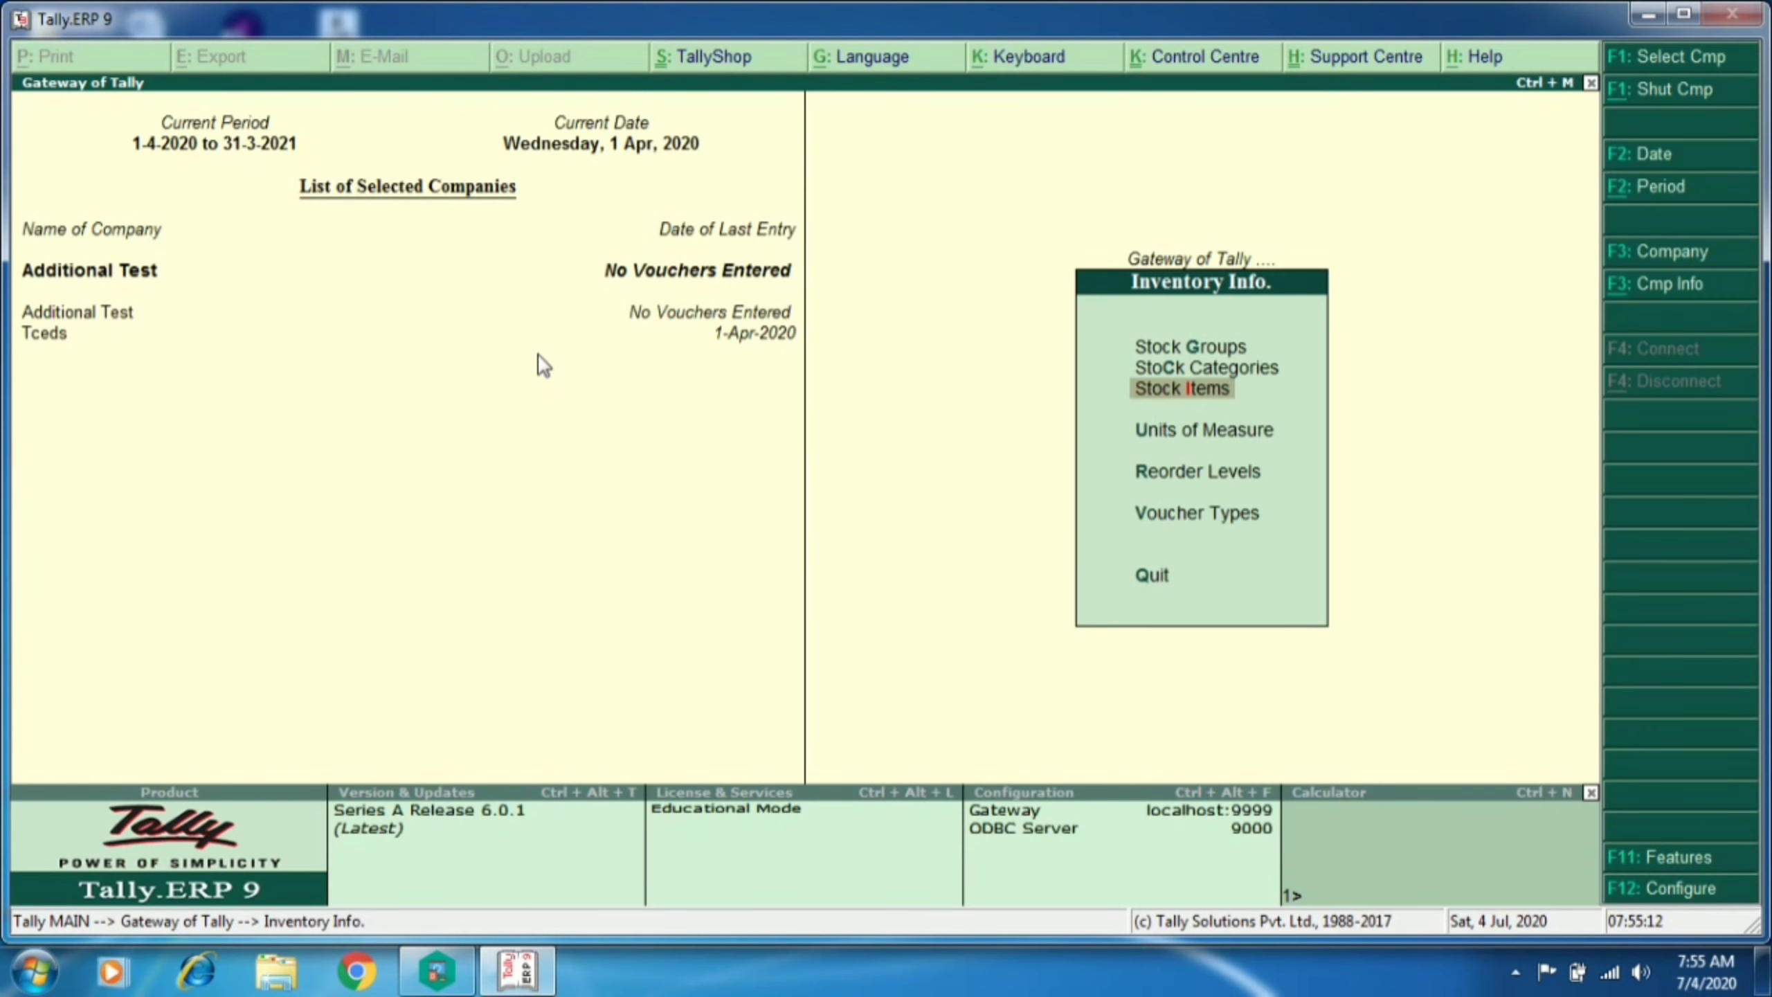
pyautogui.press('Escape')
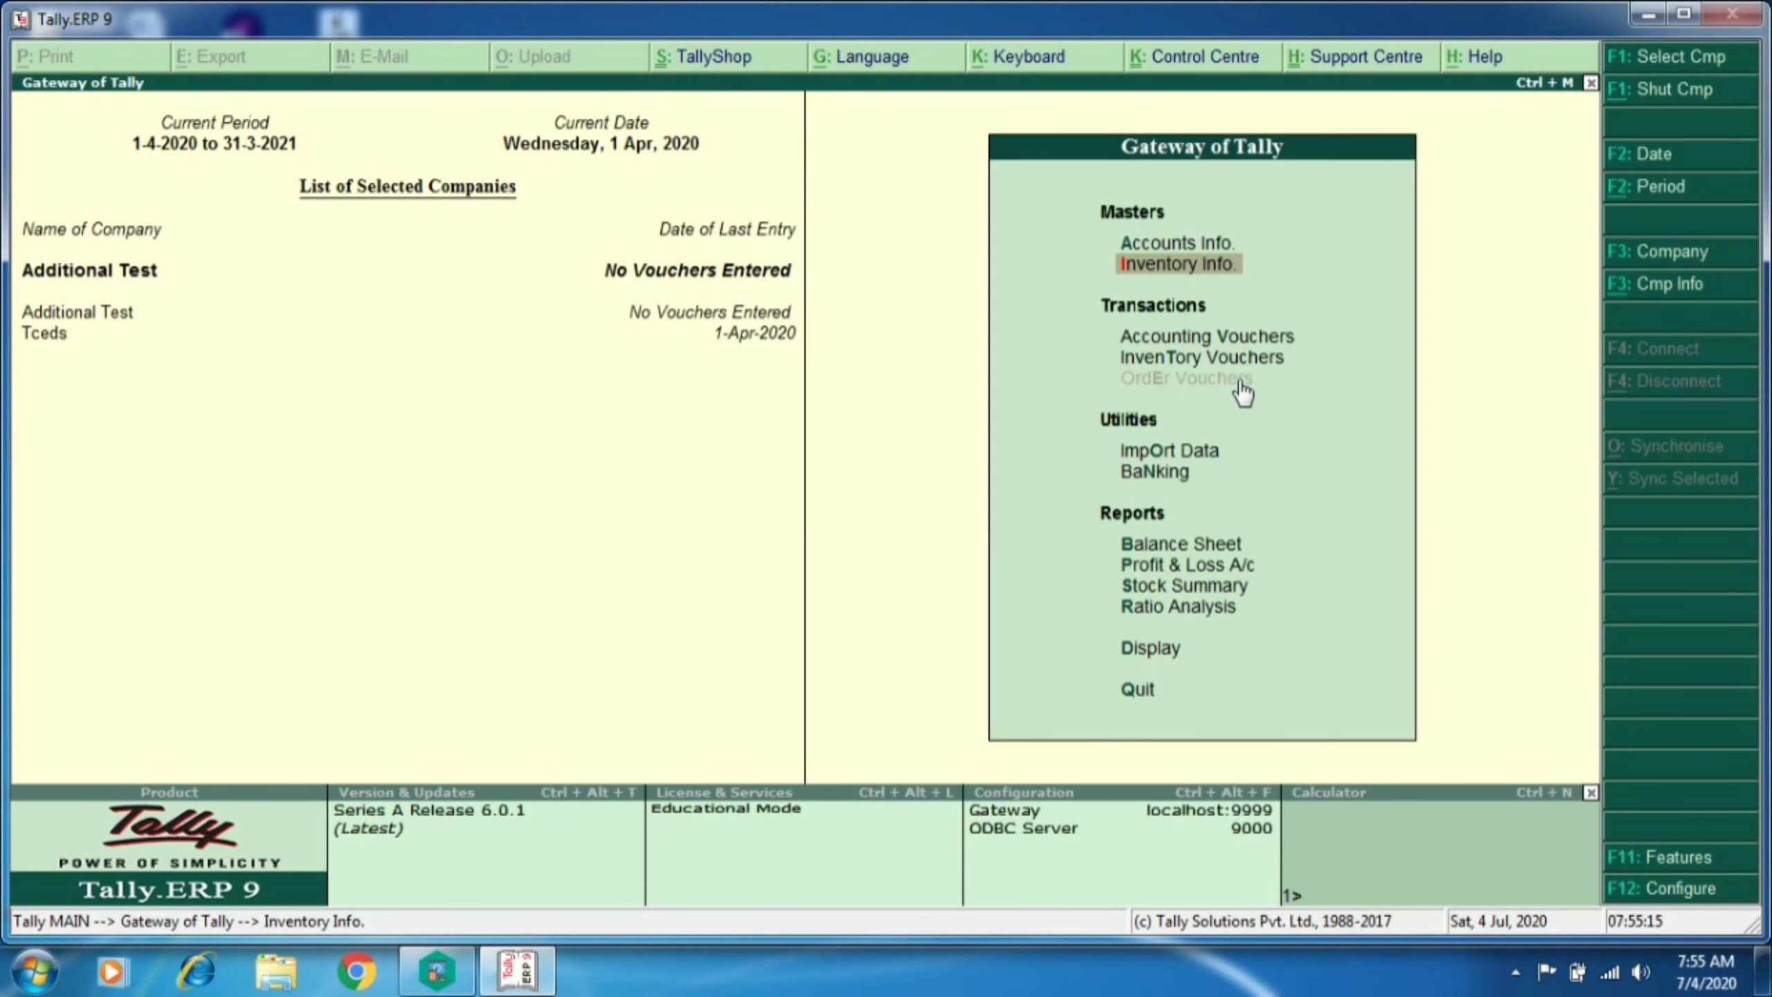
# Step: Check the total opening balance on a blank ledger creation form and return to the Gateway of Tally without creating a ledger
pyautogui.press('Up')
pyautogui.click(1215, 244)
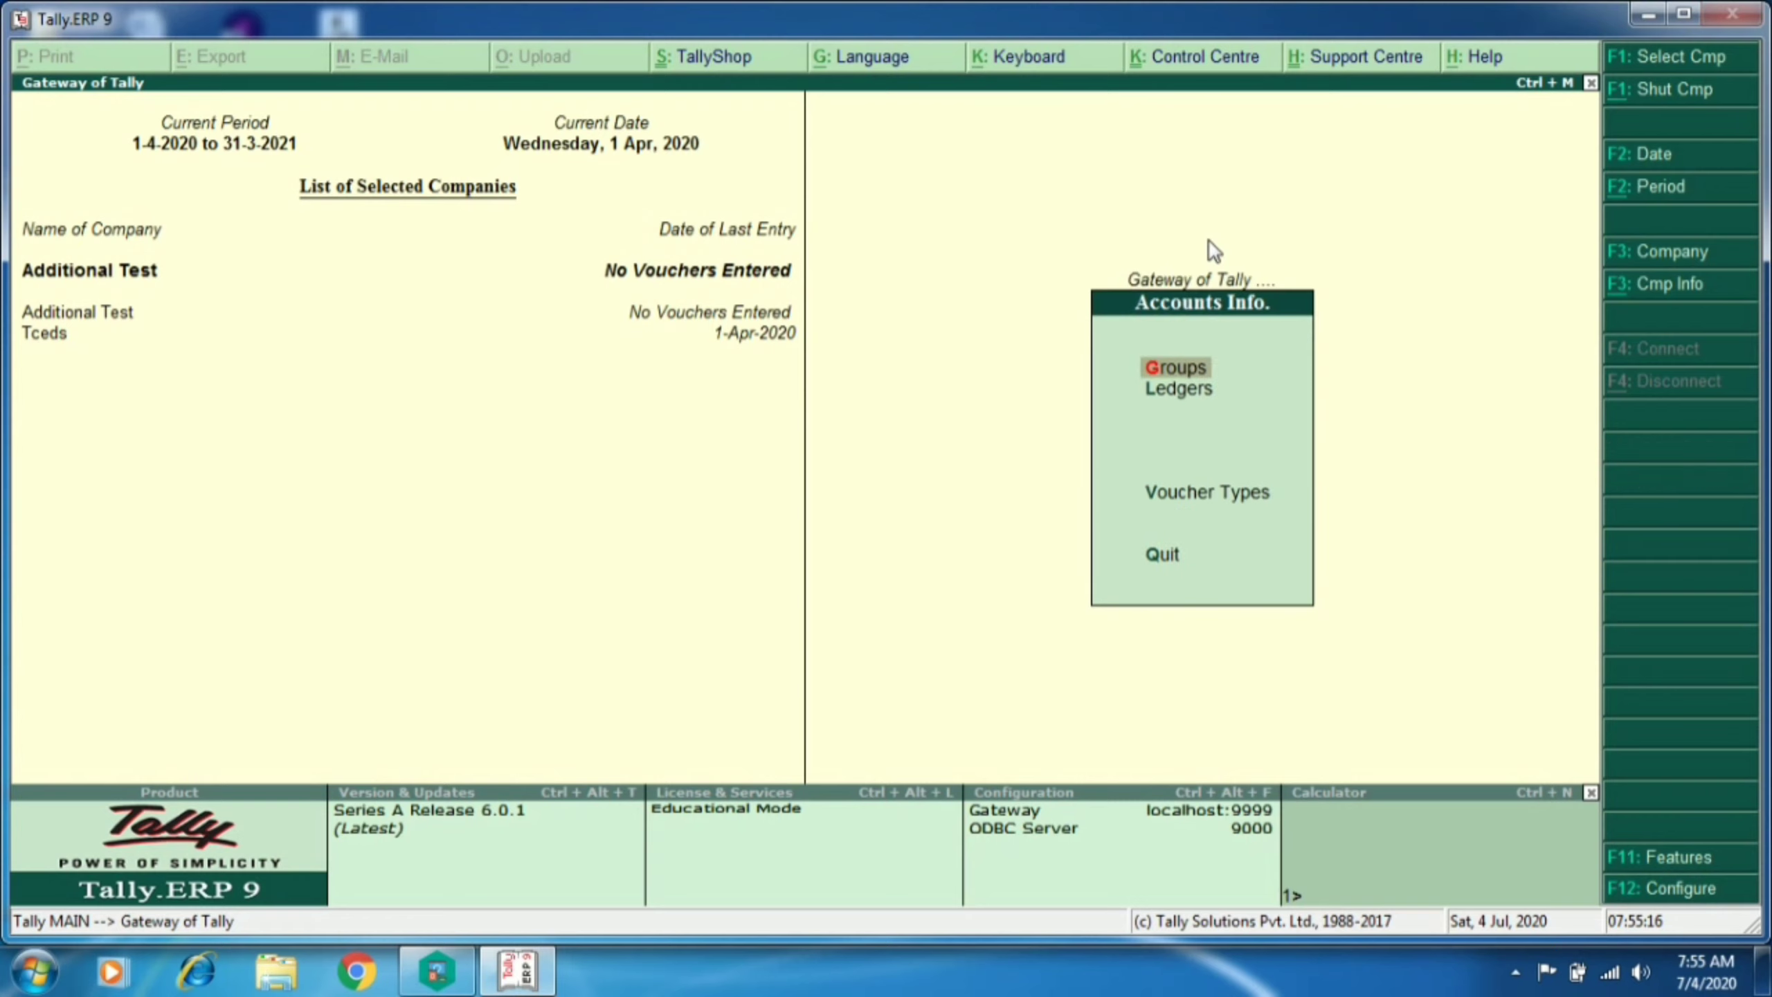
pyautogui.press('Down')
pyautogui.press('Return')
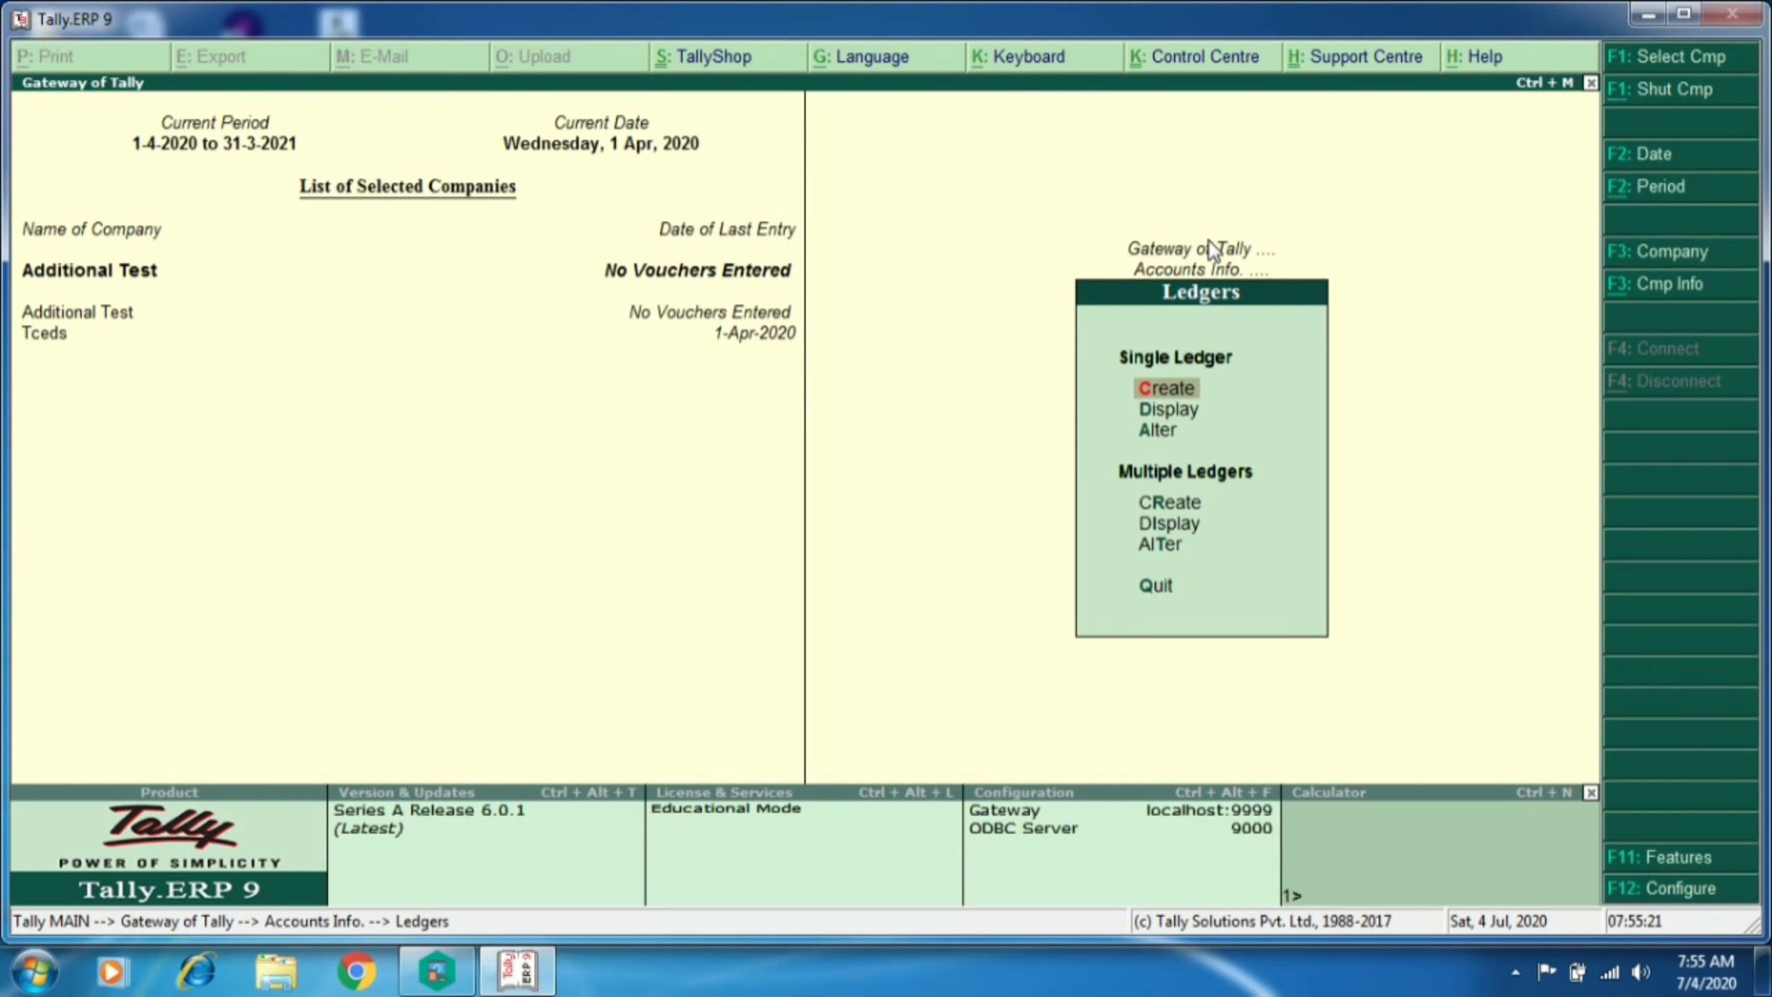
pyautogui.press('Return')
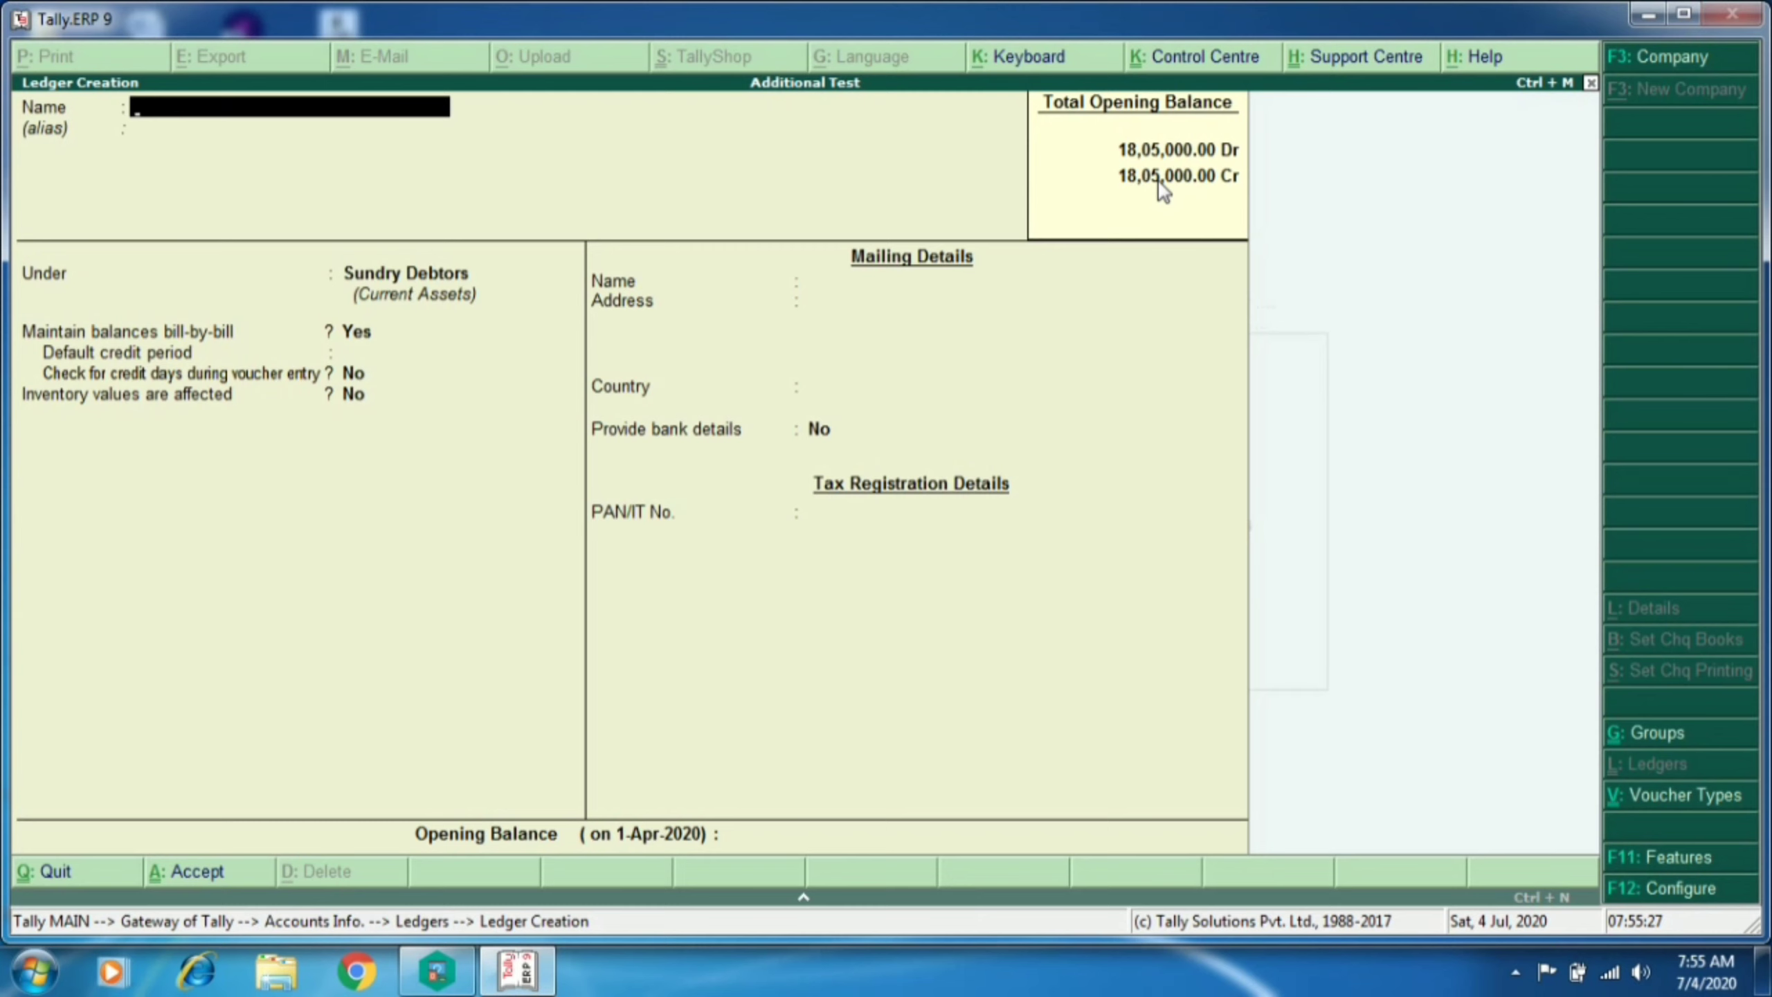
pyautogui.press('Escape')
pyautogui.press('y')
pyautogui.press('Escape')
pyautogui.press('Escape')
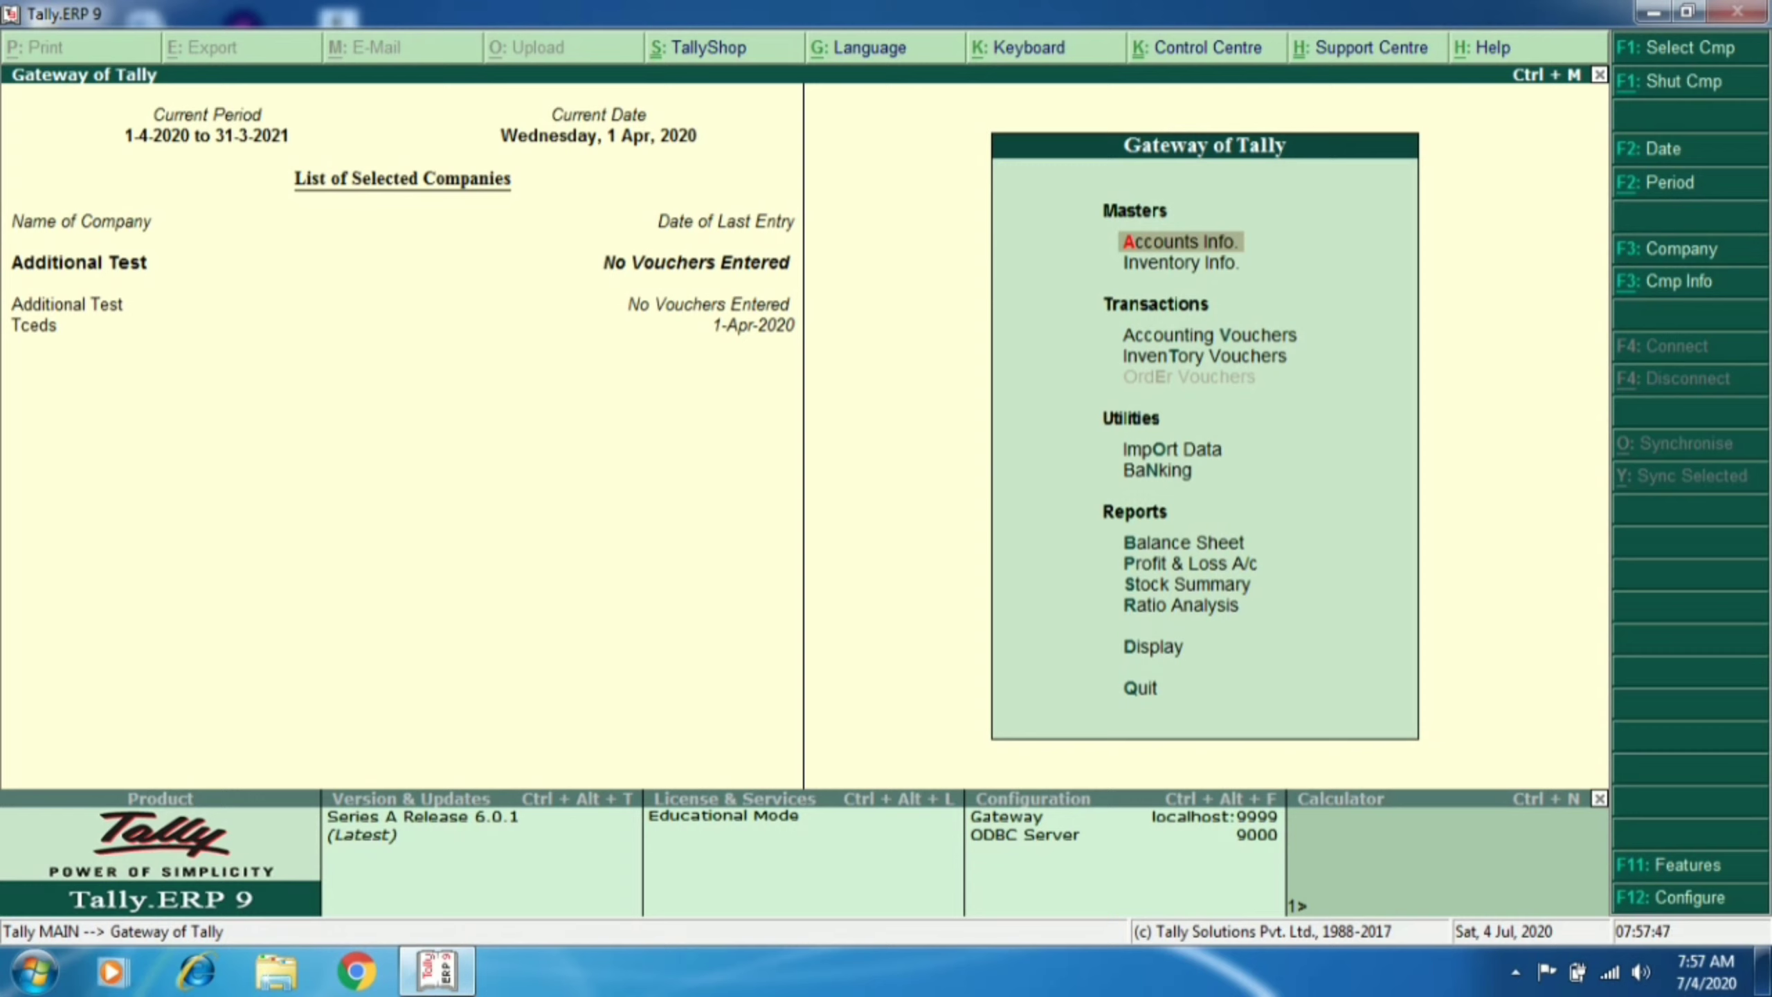
# Step: Start a contra voucher crediting Bank of India with 20,000 and accept the cheque bank allocation
pyautogui.press('Down')
pyautogui.press('Down')
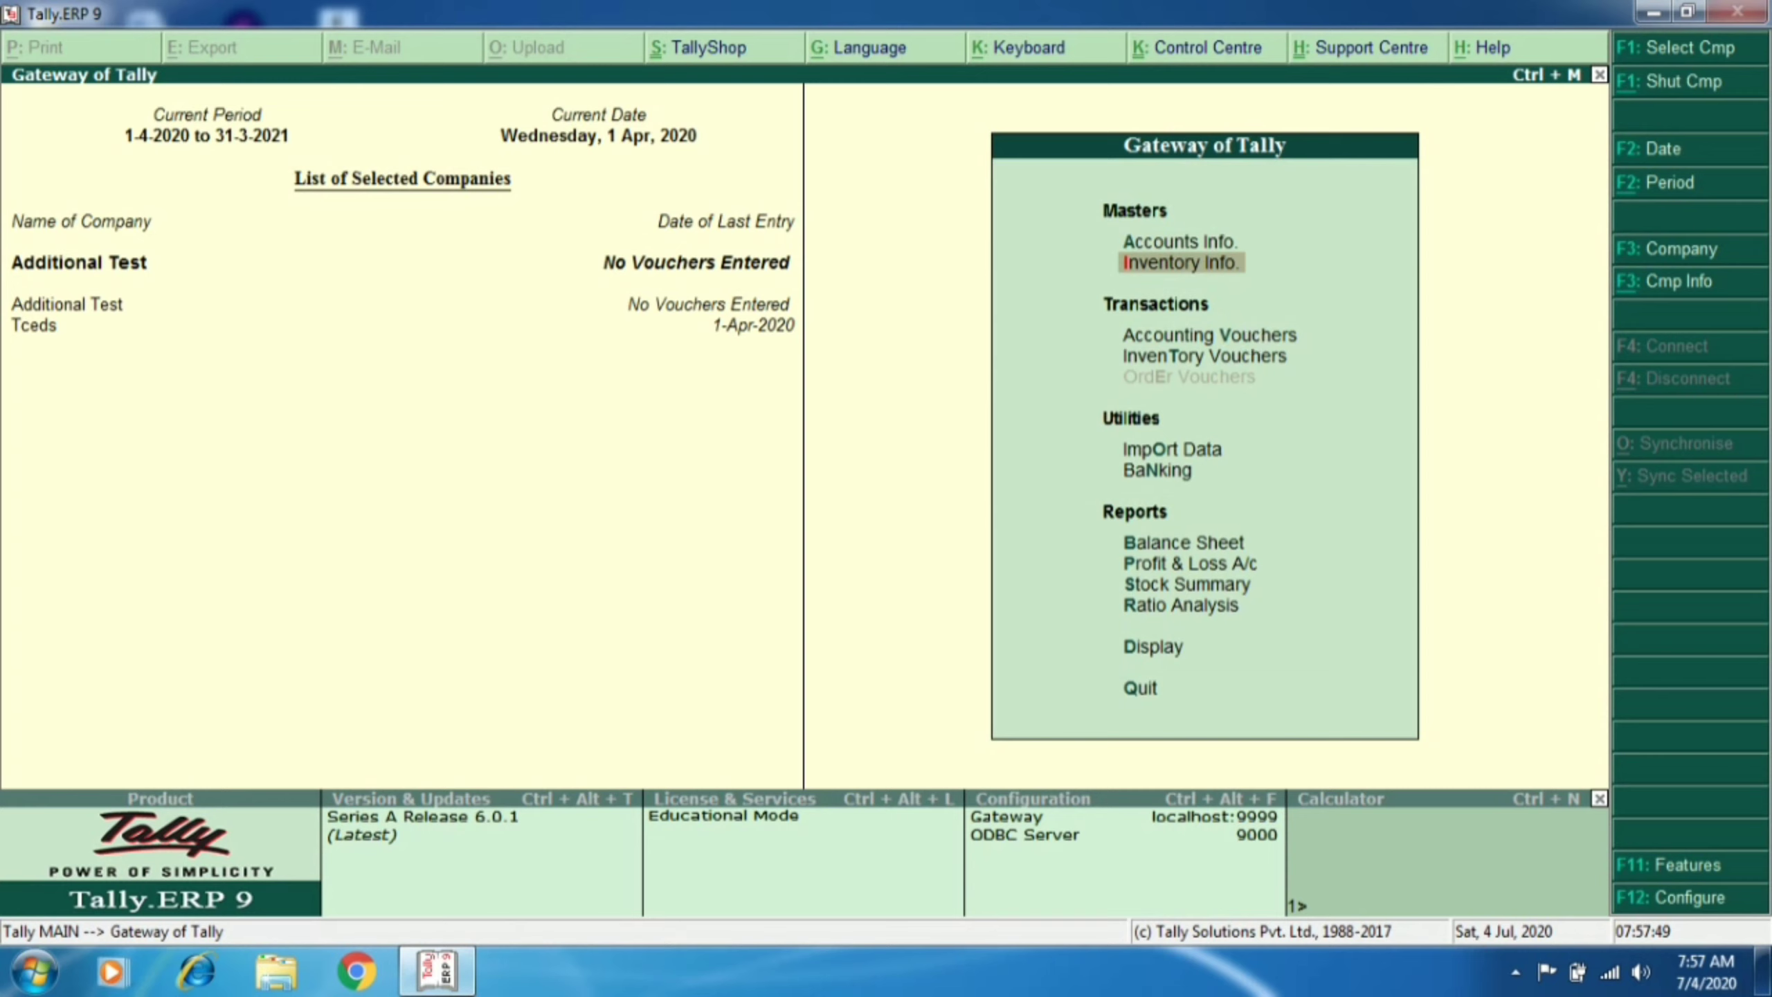
pyautogui.press('Return')
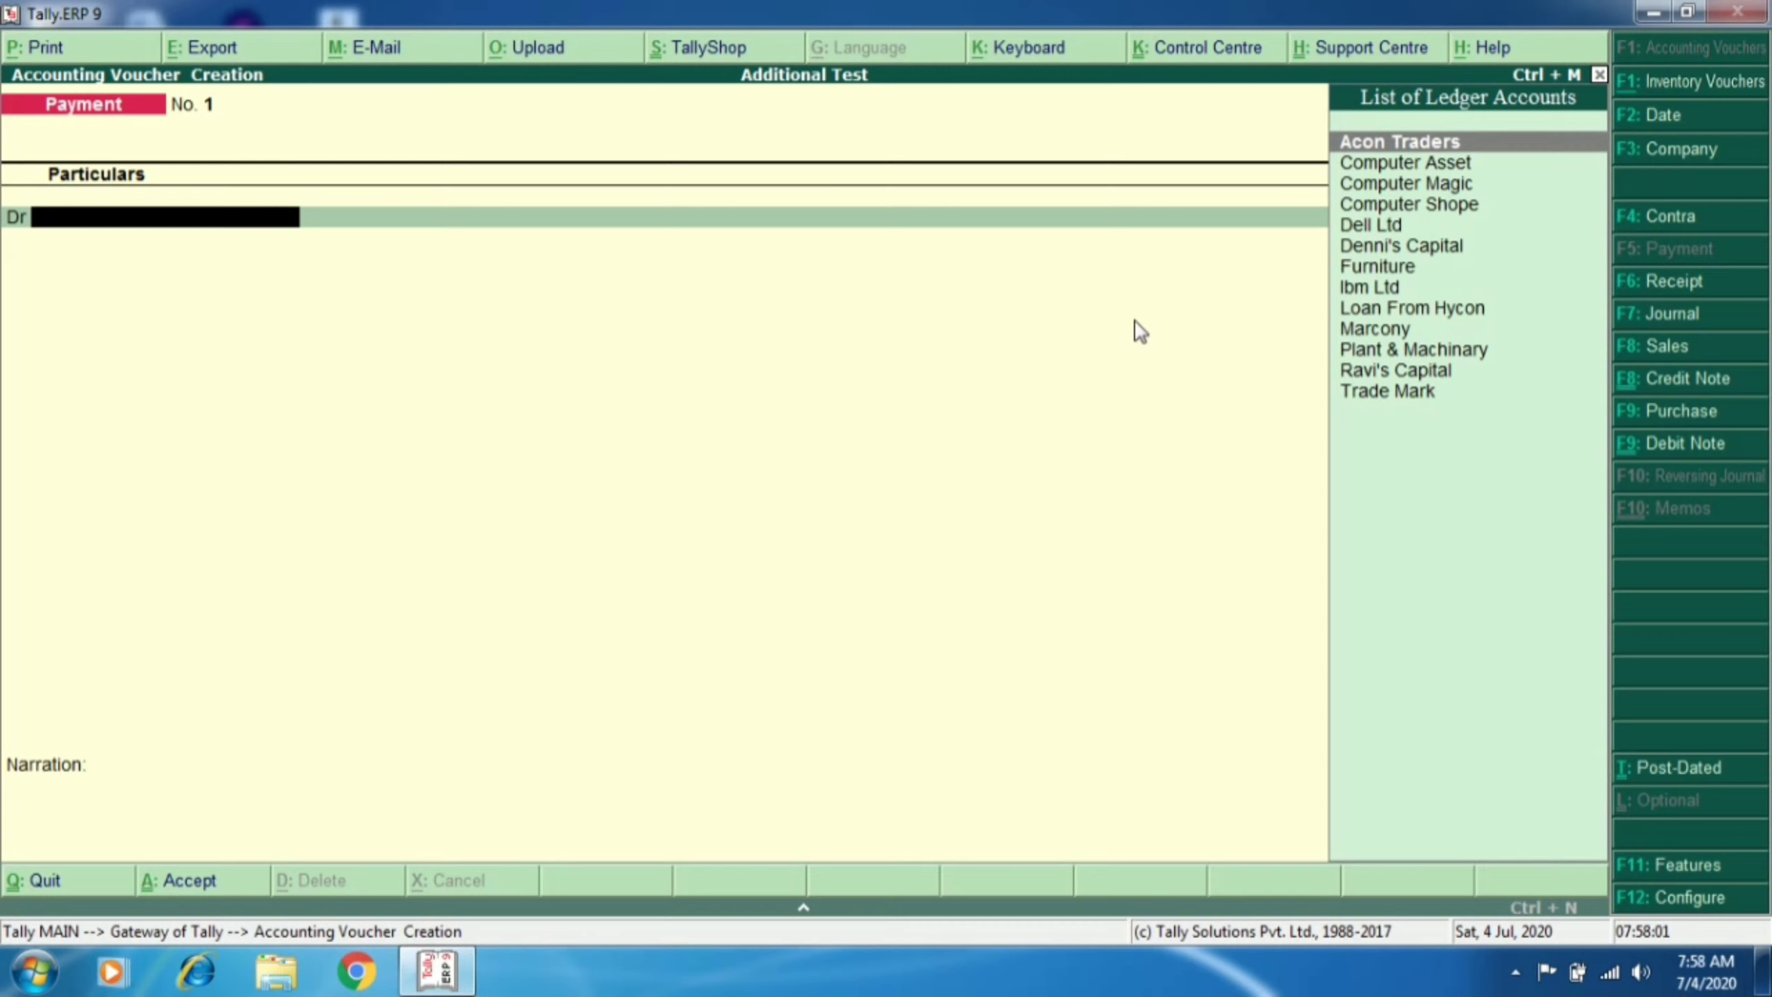
pyautogui.press('F4')
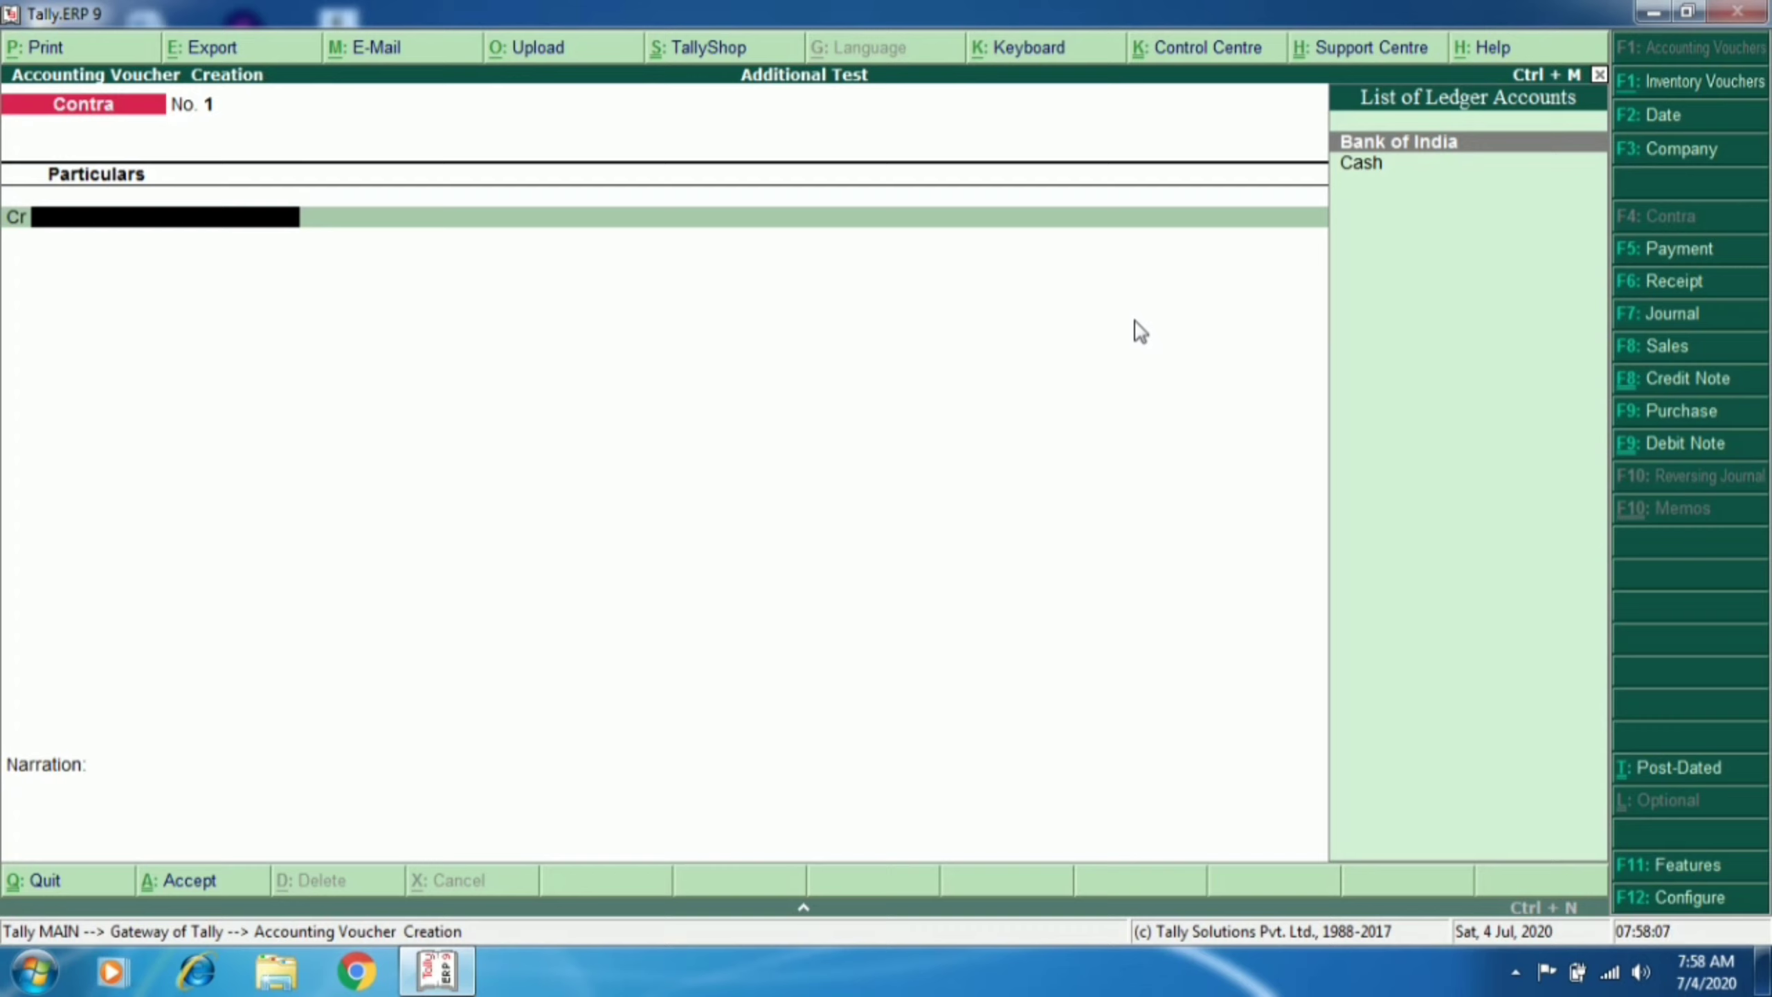
pyautogui.press('Return')
pyautogui.write('20000')
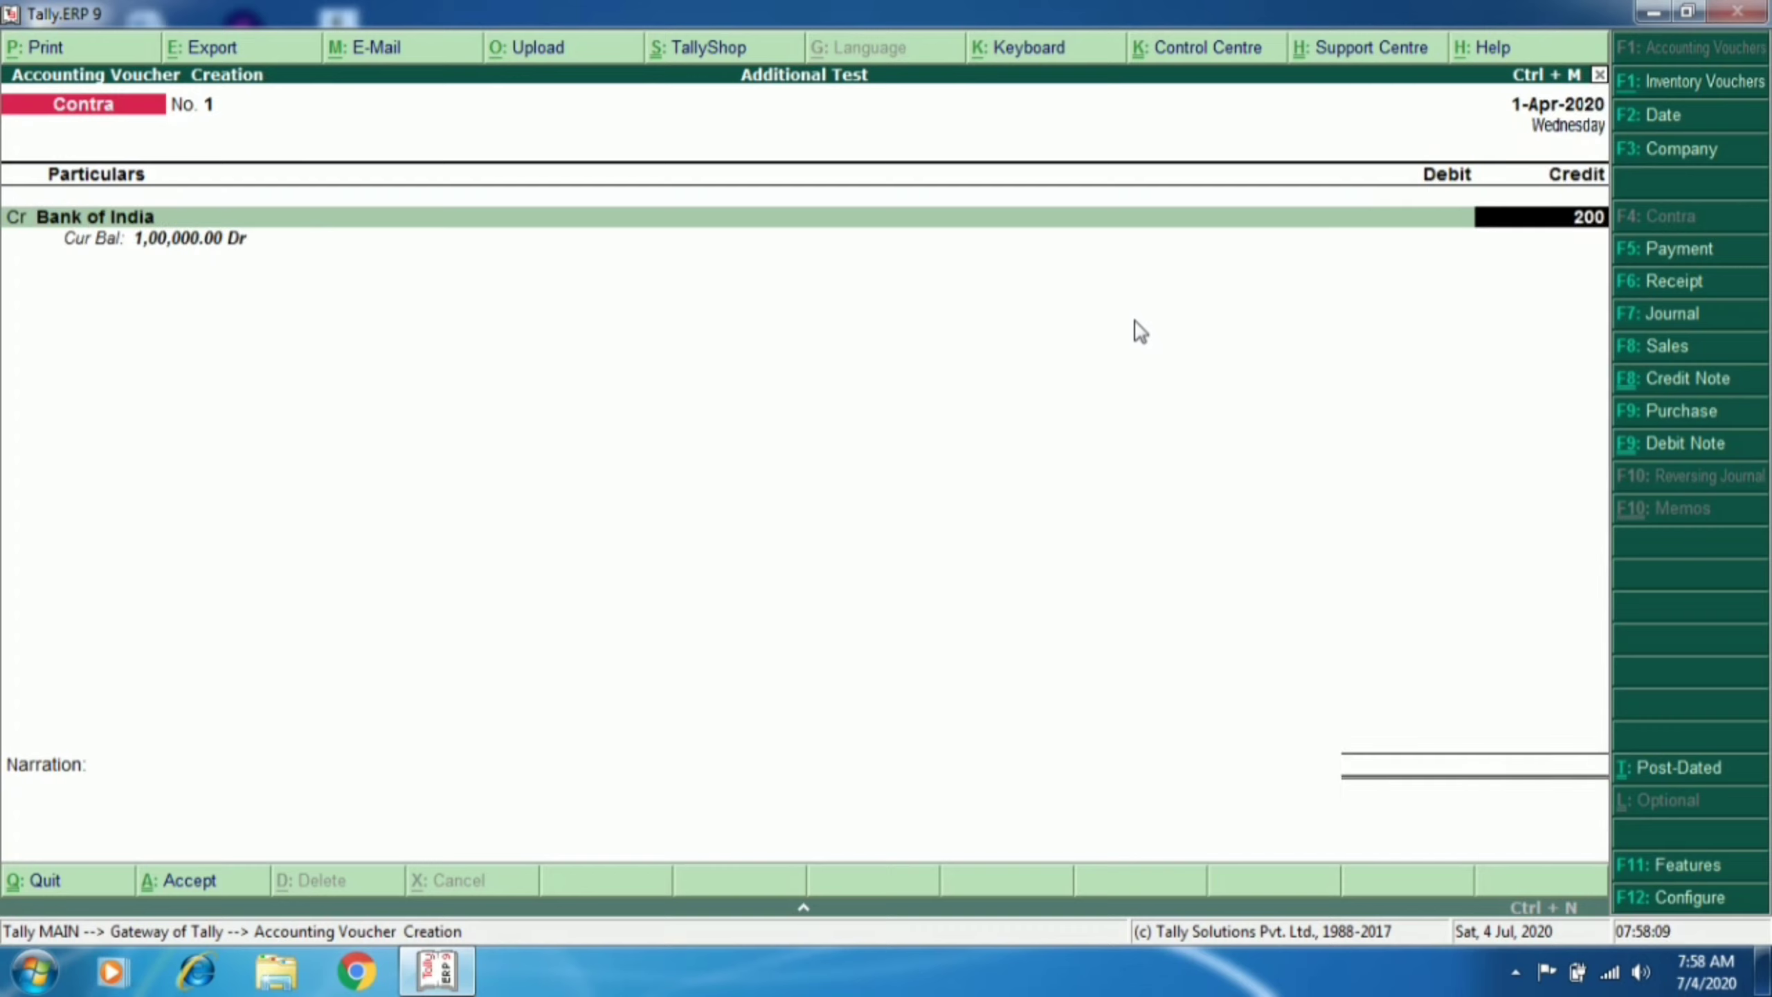
pyautogui.press('Return')
pyautogui.press('Return')
pyautogui.press('Return')
pyautogui.press('Return')
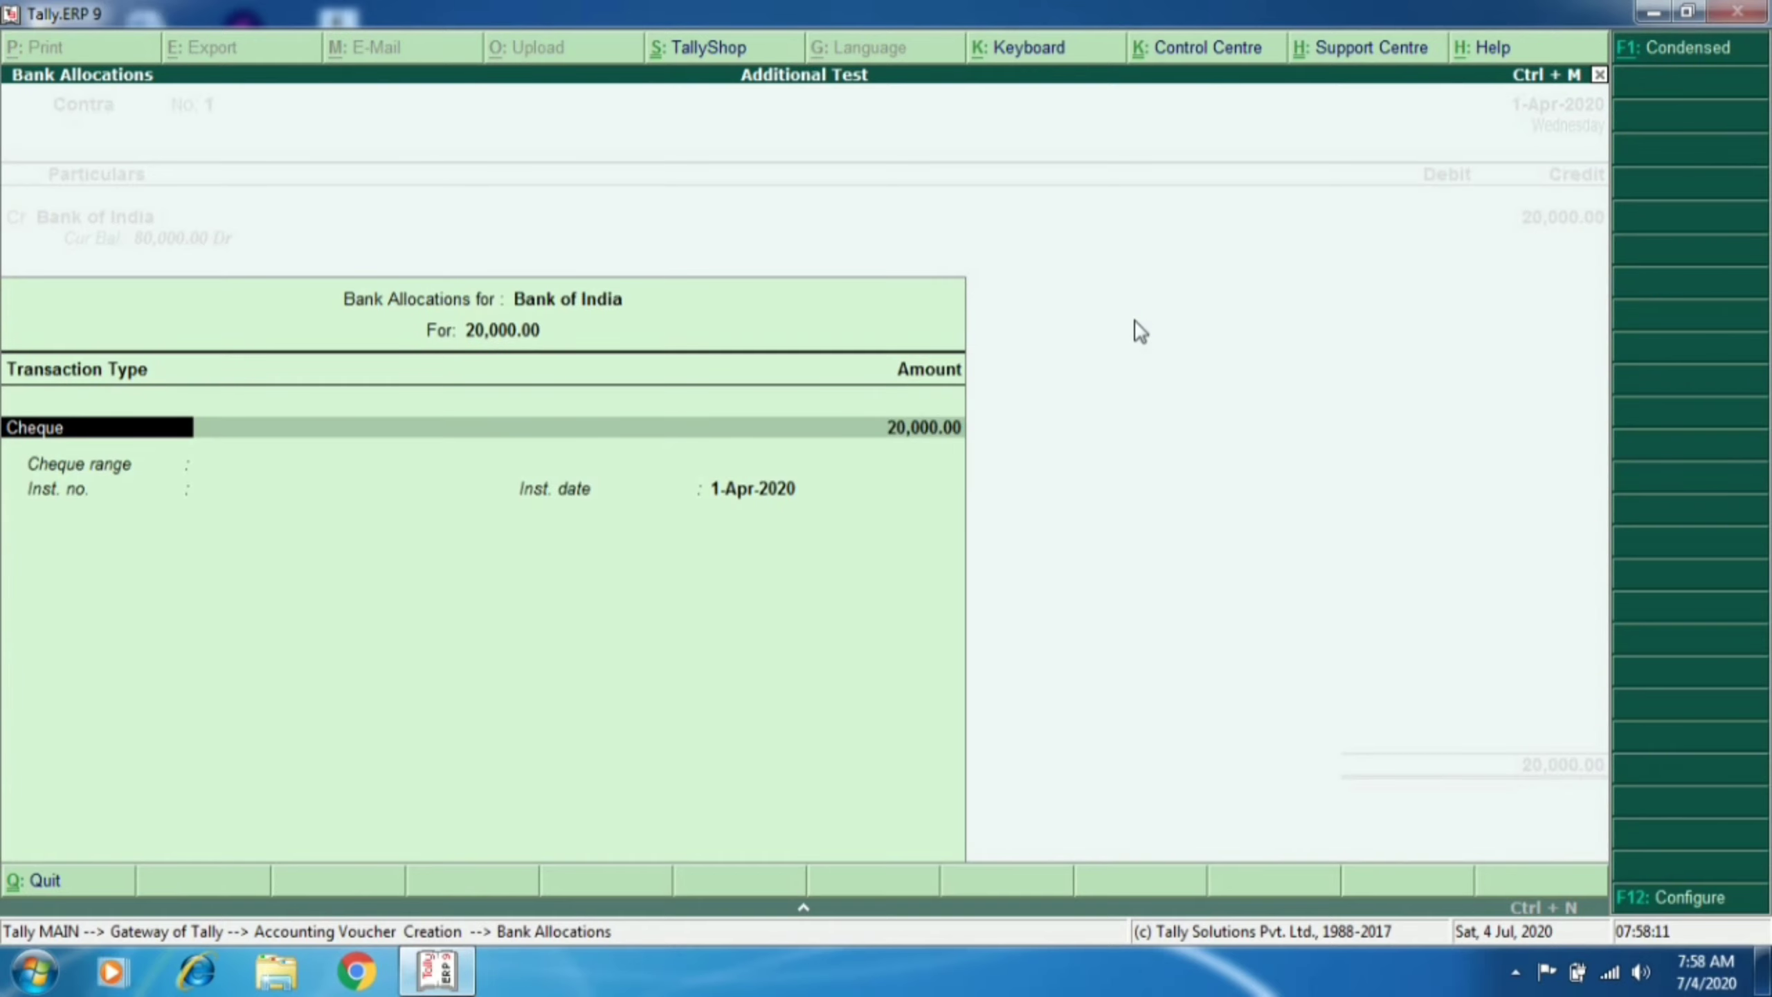
pyautogui.press('Return')
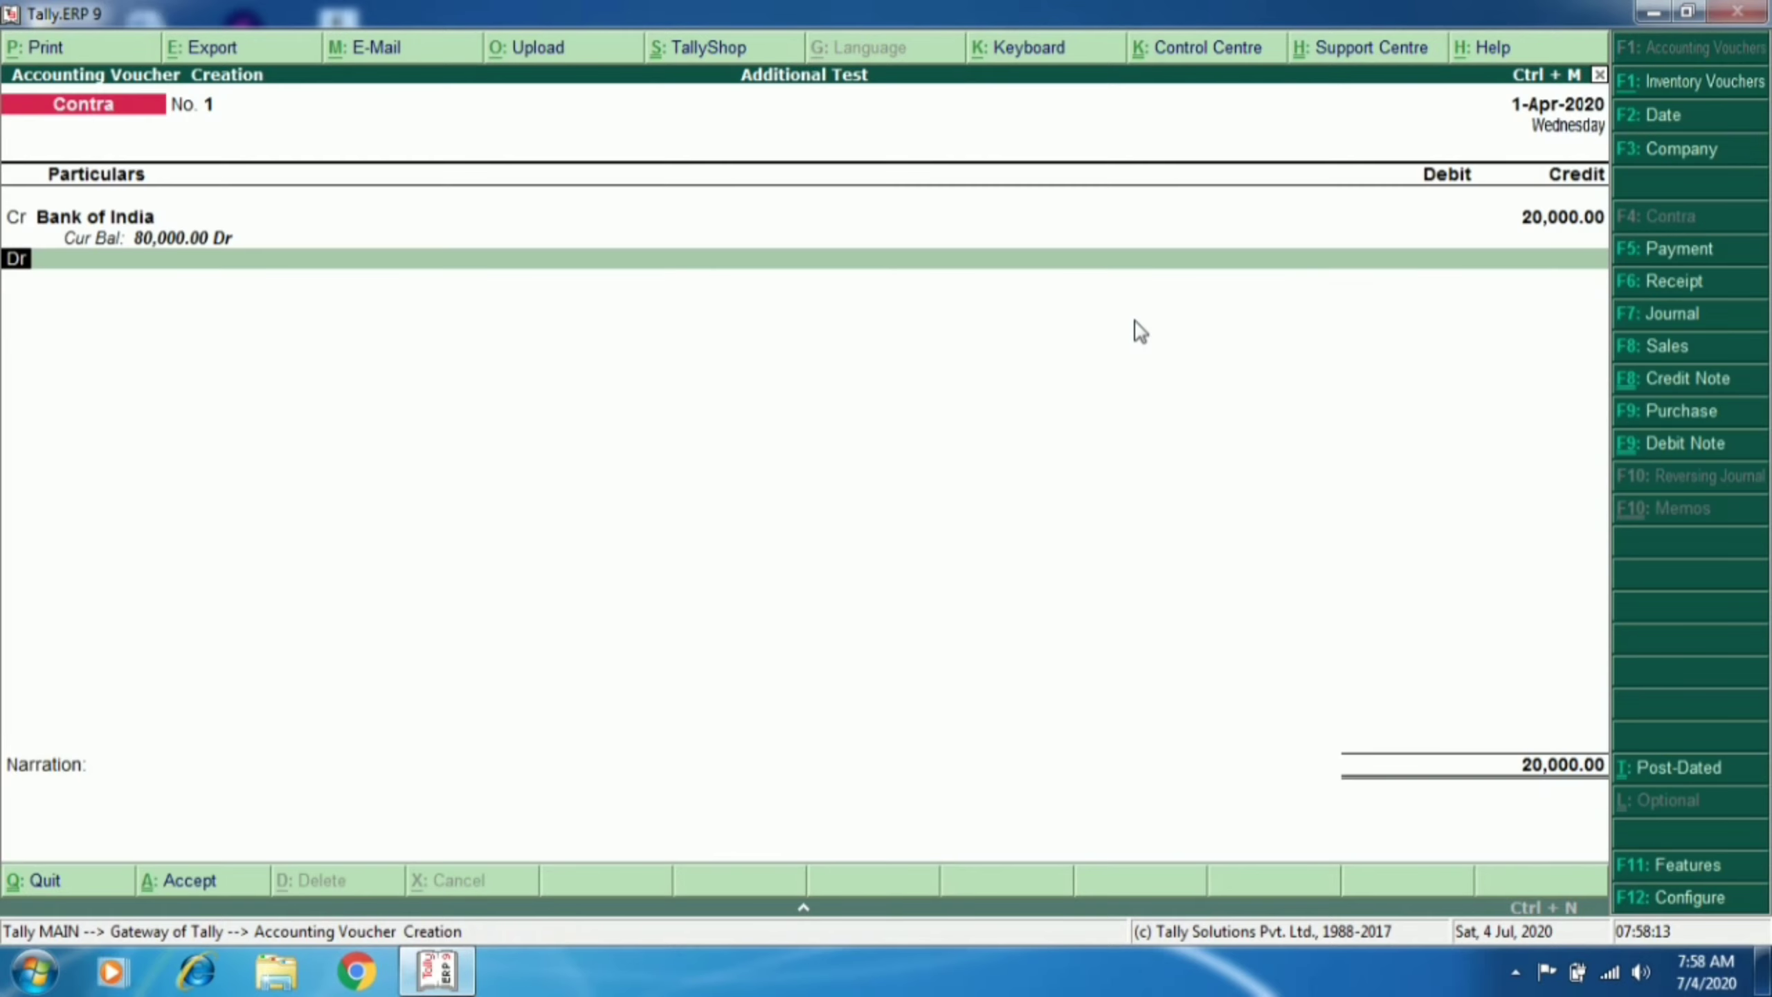
# Step: Create a Petty Cash ledger under Cash-in-Hand from the contra voucher's debit line
pyautogui.press('Return')
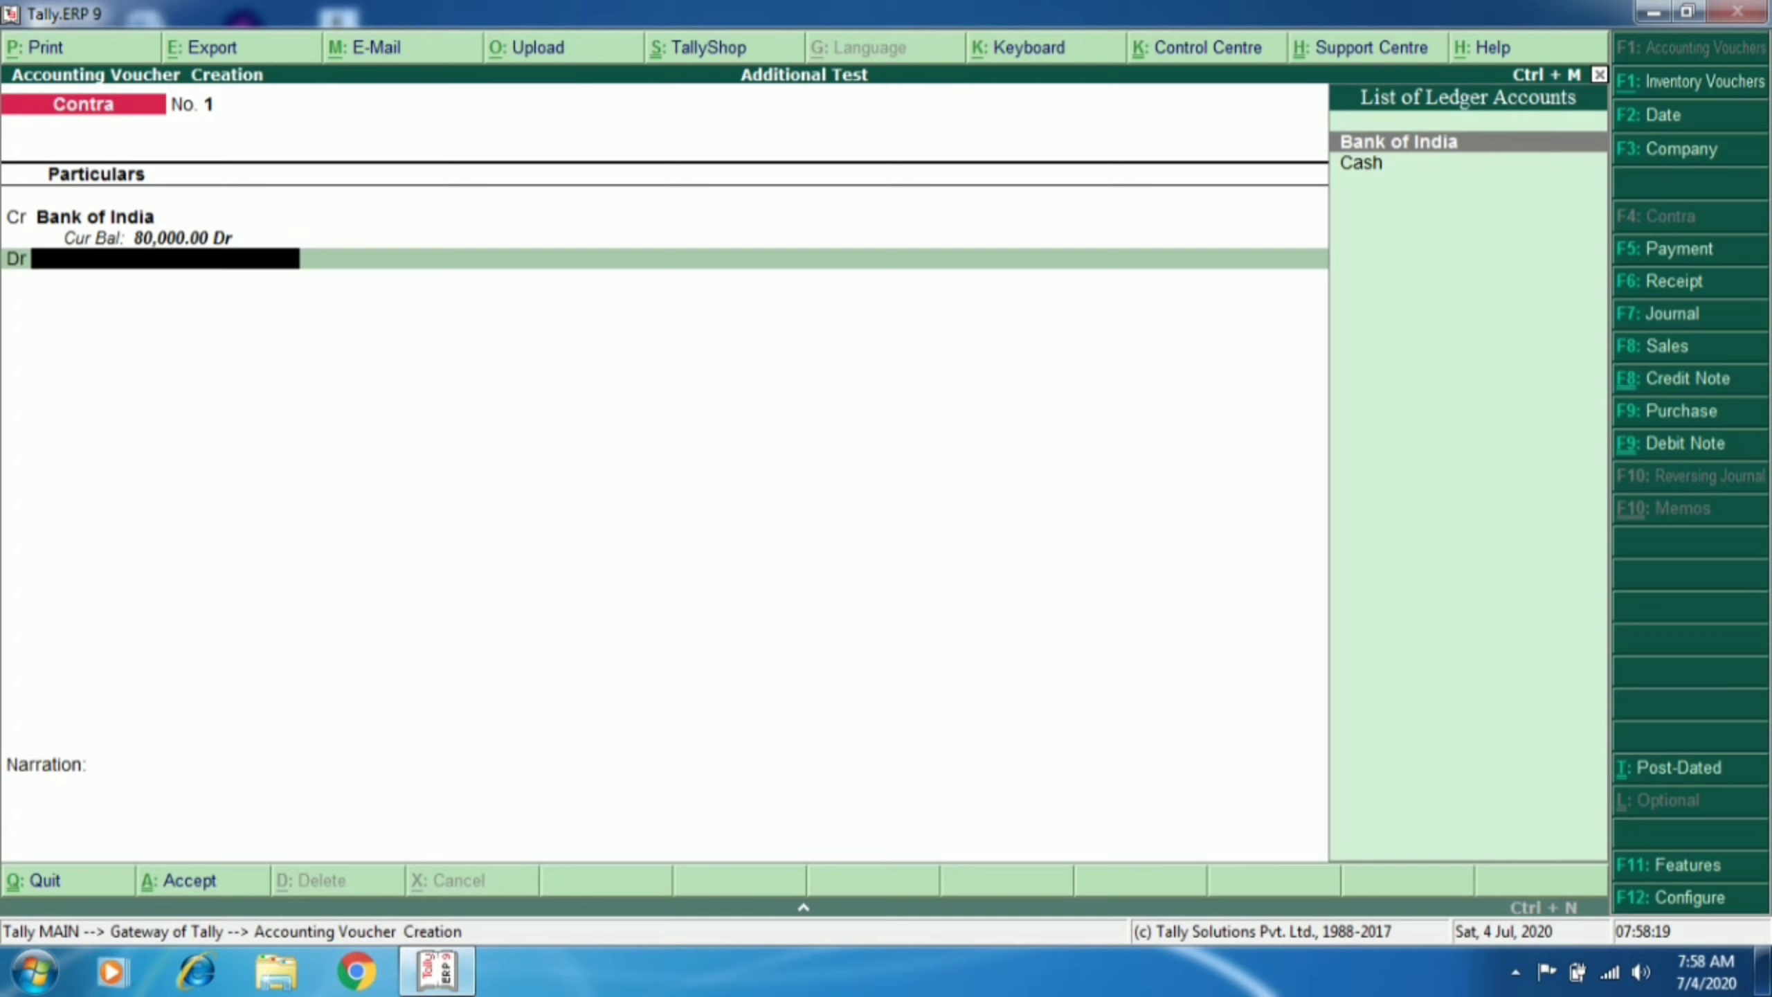
pyautogui.hotkey('alt', 'c')
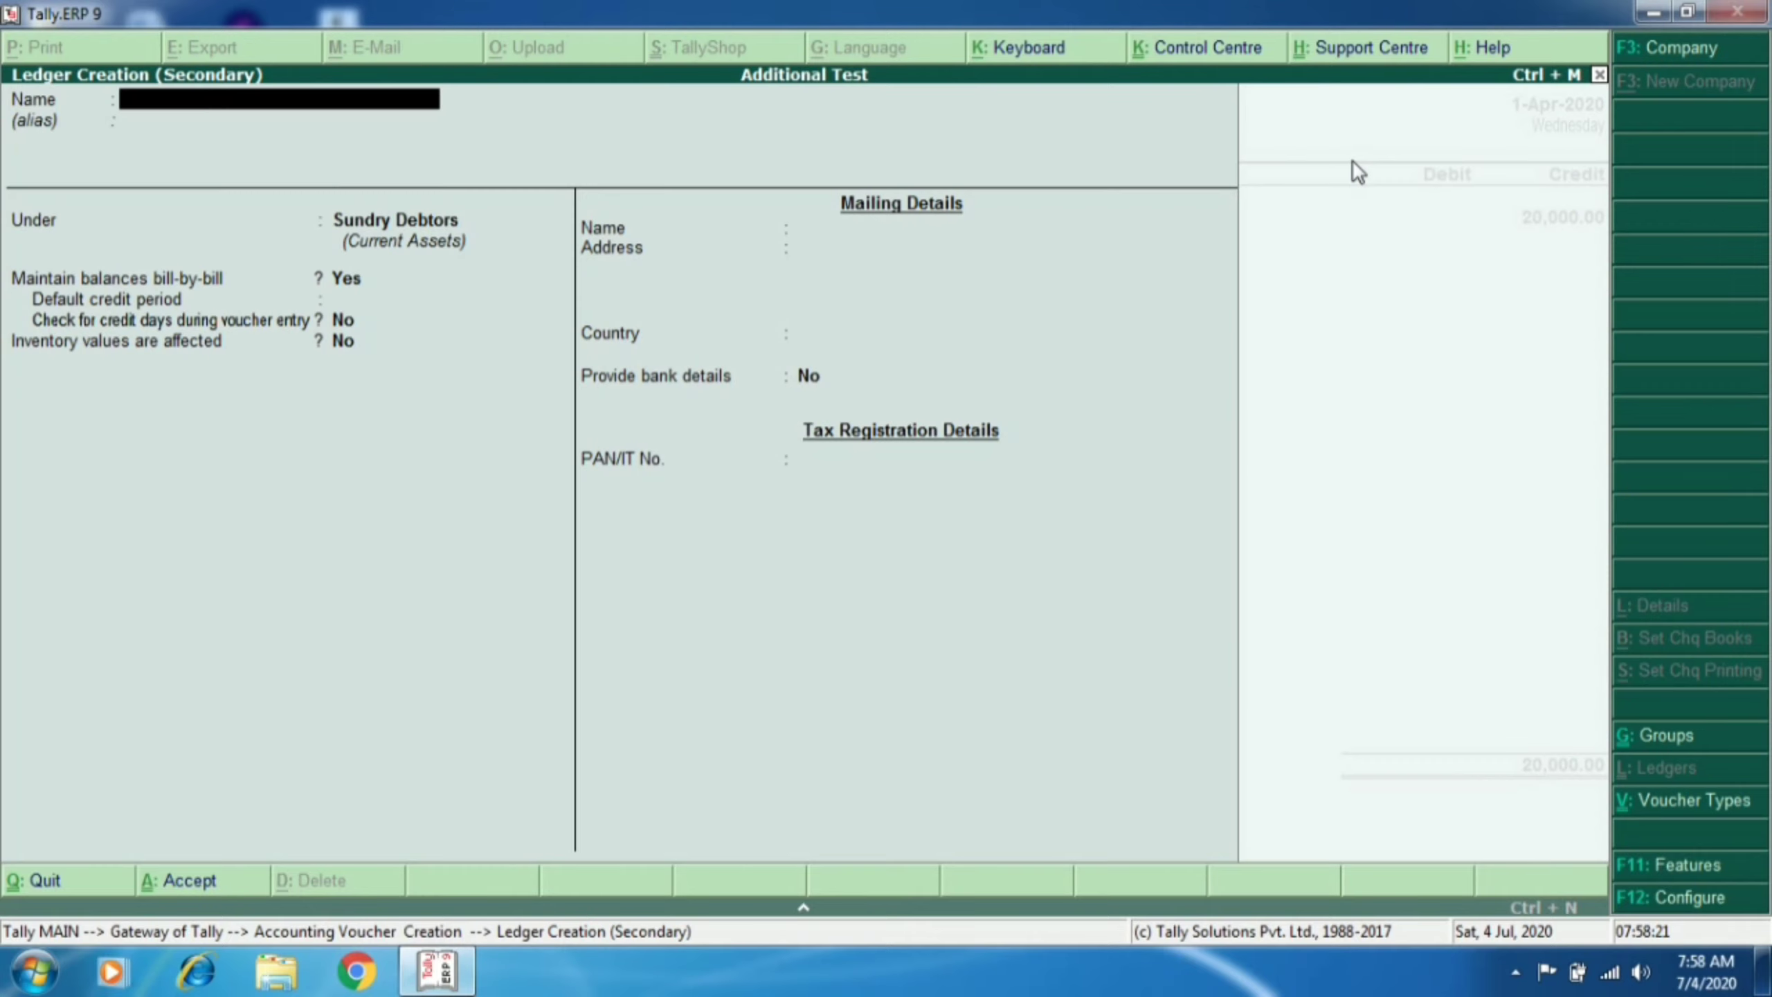
pyautogui.write('Petty Cash')
pyautogui.press('Return')
pyautogui.press('Return')
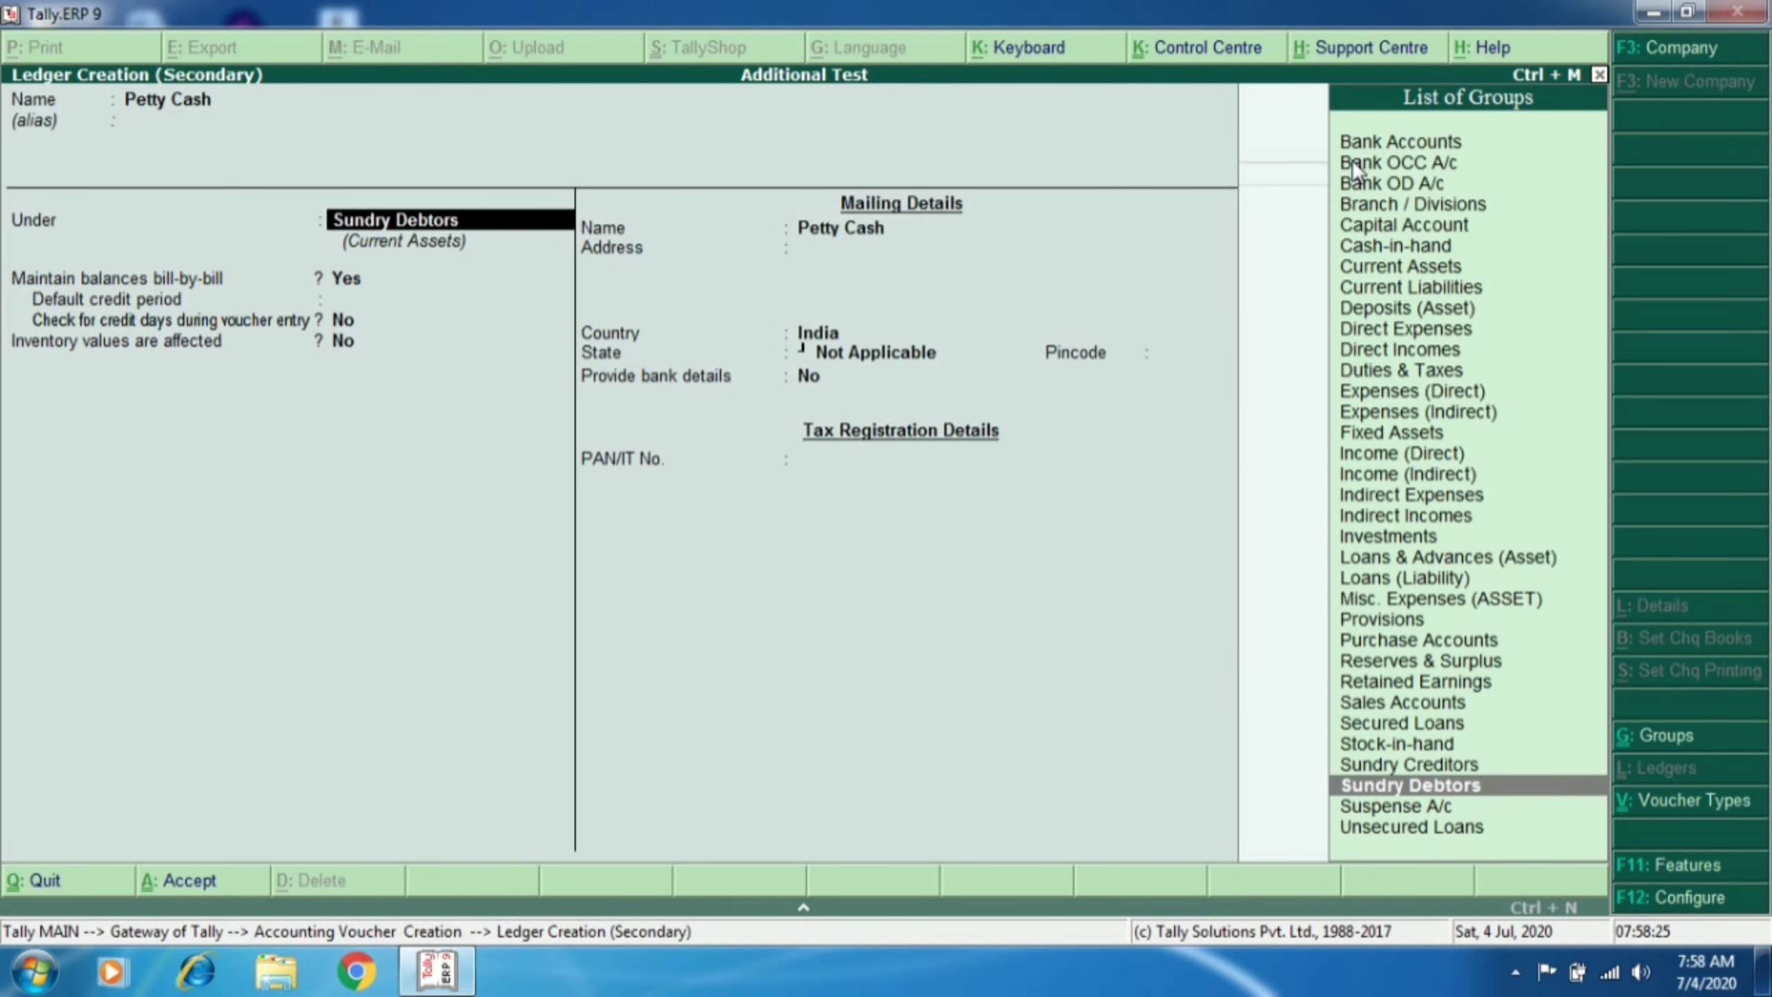
pyautogui.write('Cash')
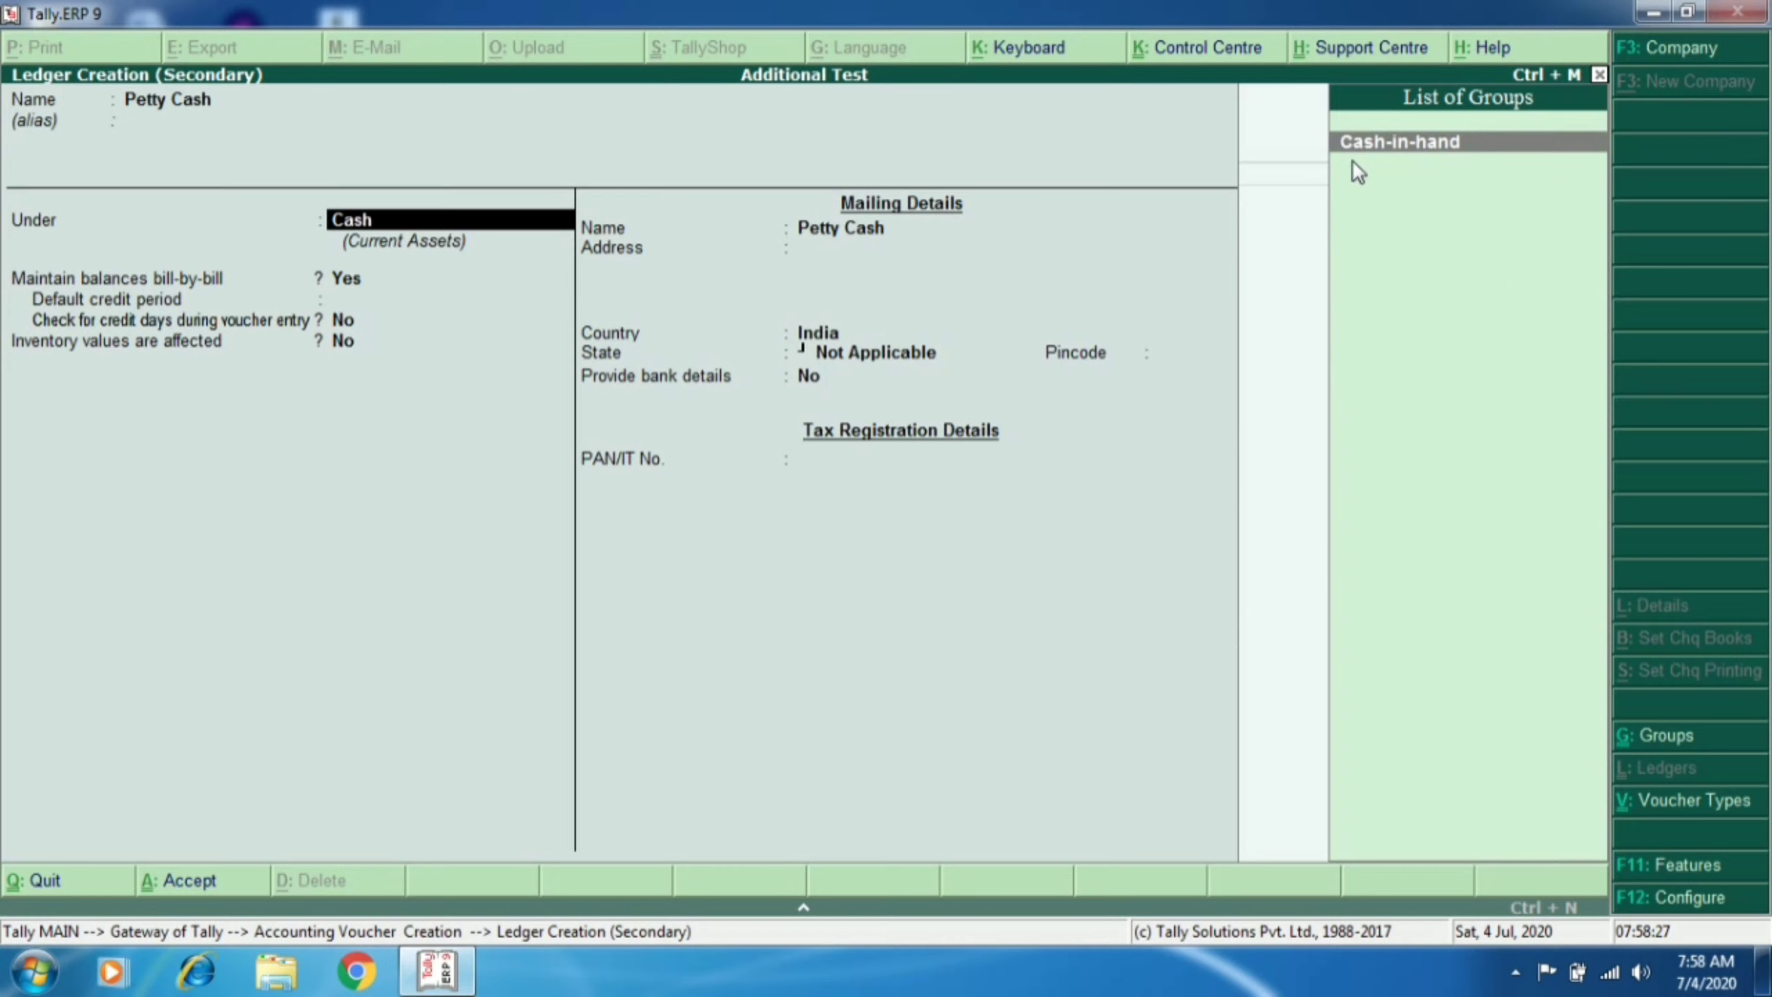
pyautogui.press('Return')
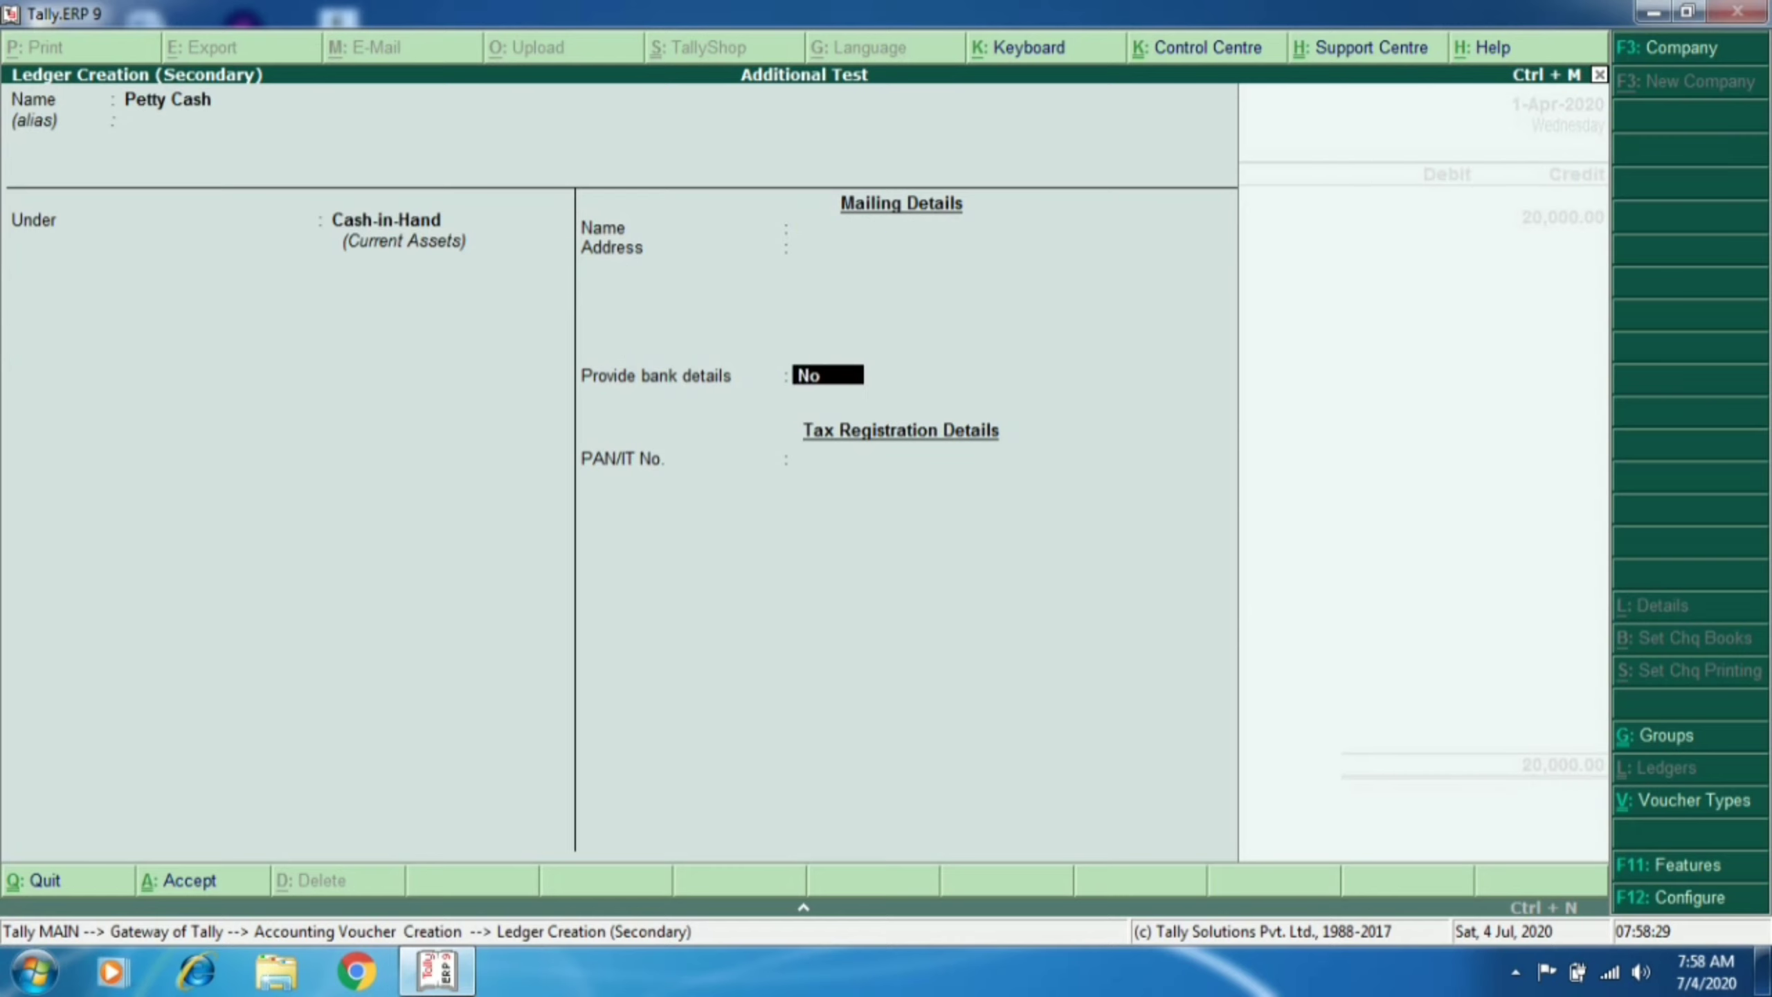
pyautogui.hotkey('ctrl', 'a')
# Step: Debit Petty Cash with 20,000 and save the contra voucher without a narration
pyautogui.press('Return')
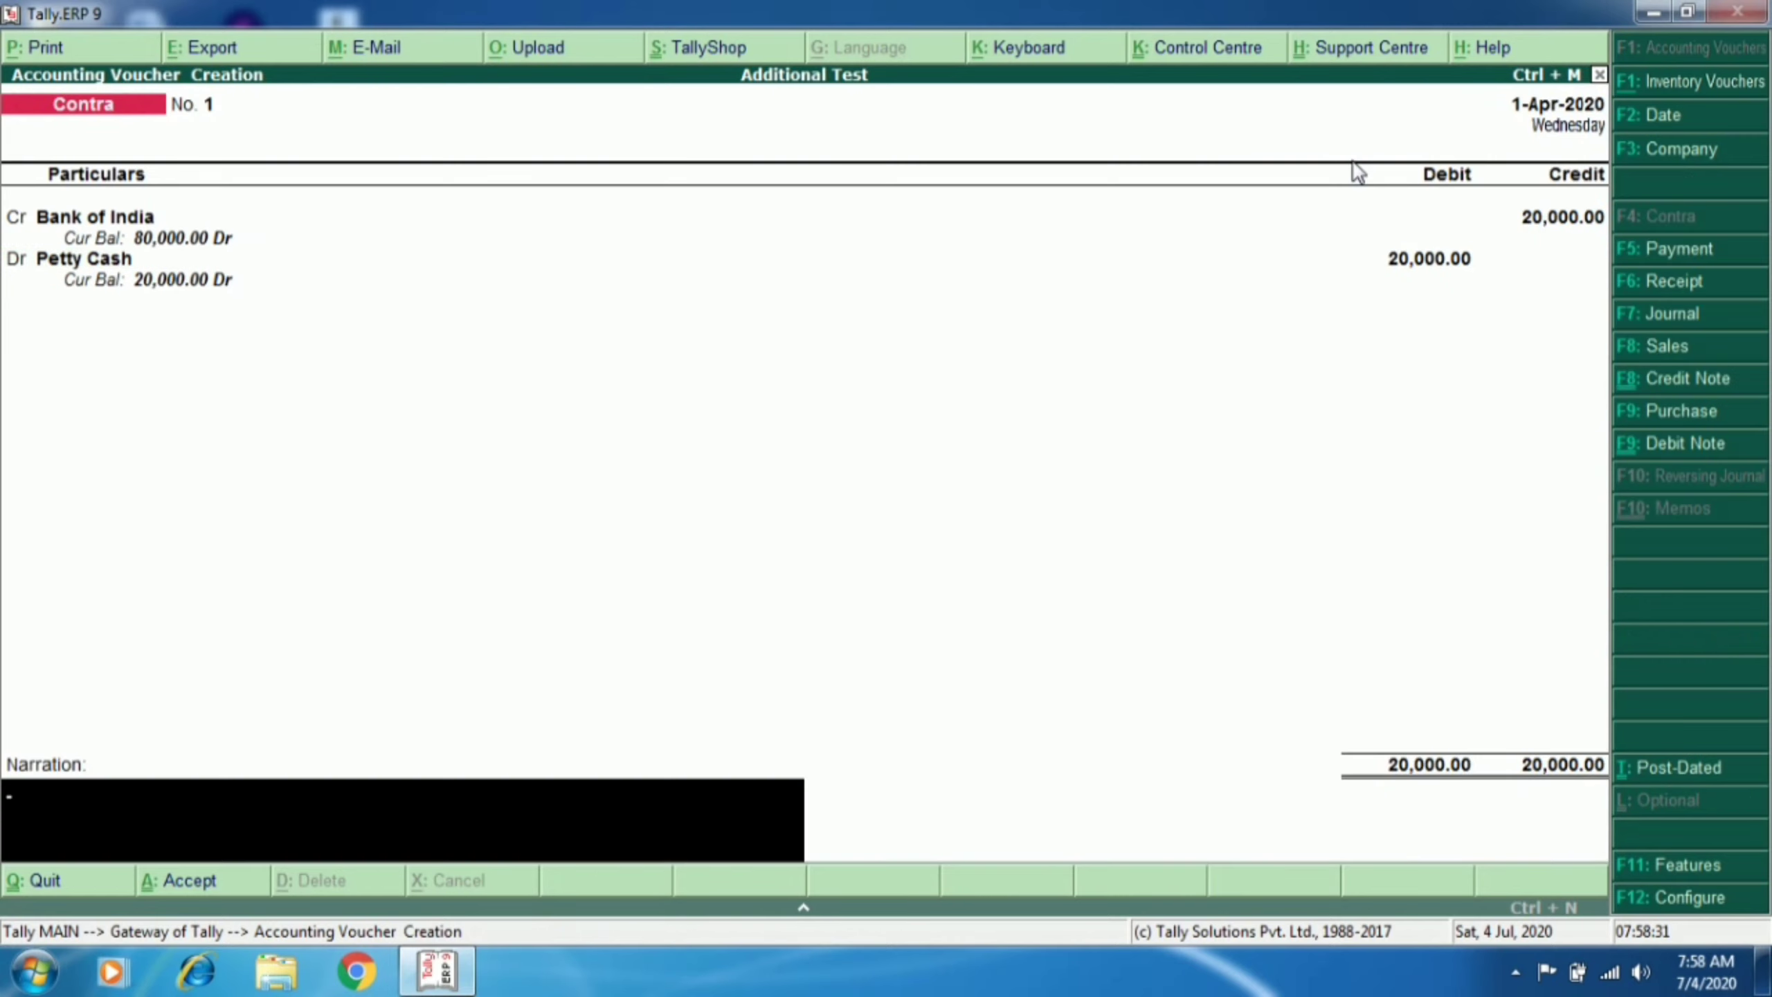
pyautogui.press('Return')
pyautogui.press('Return')
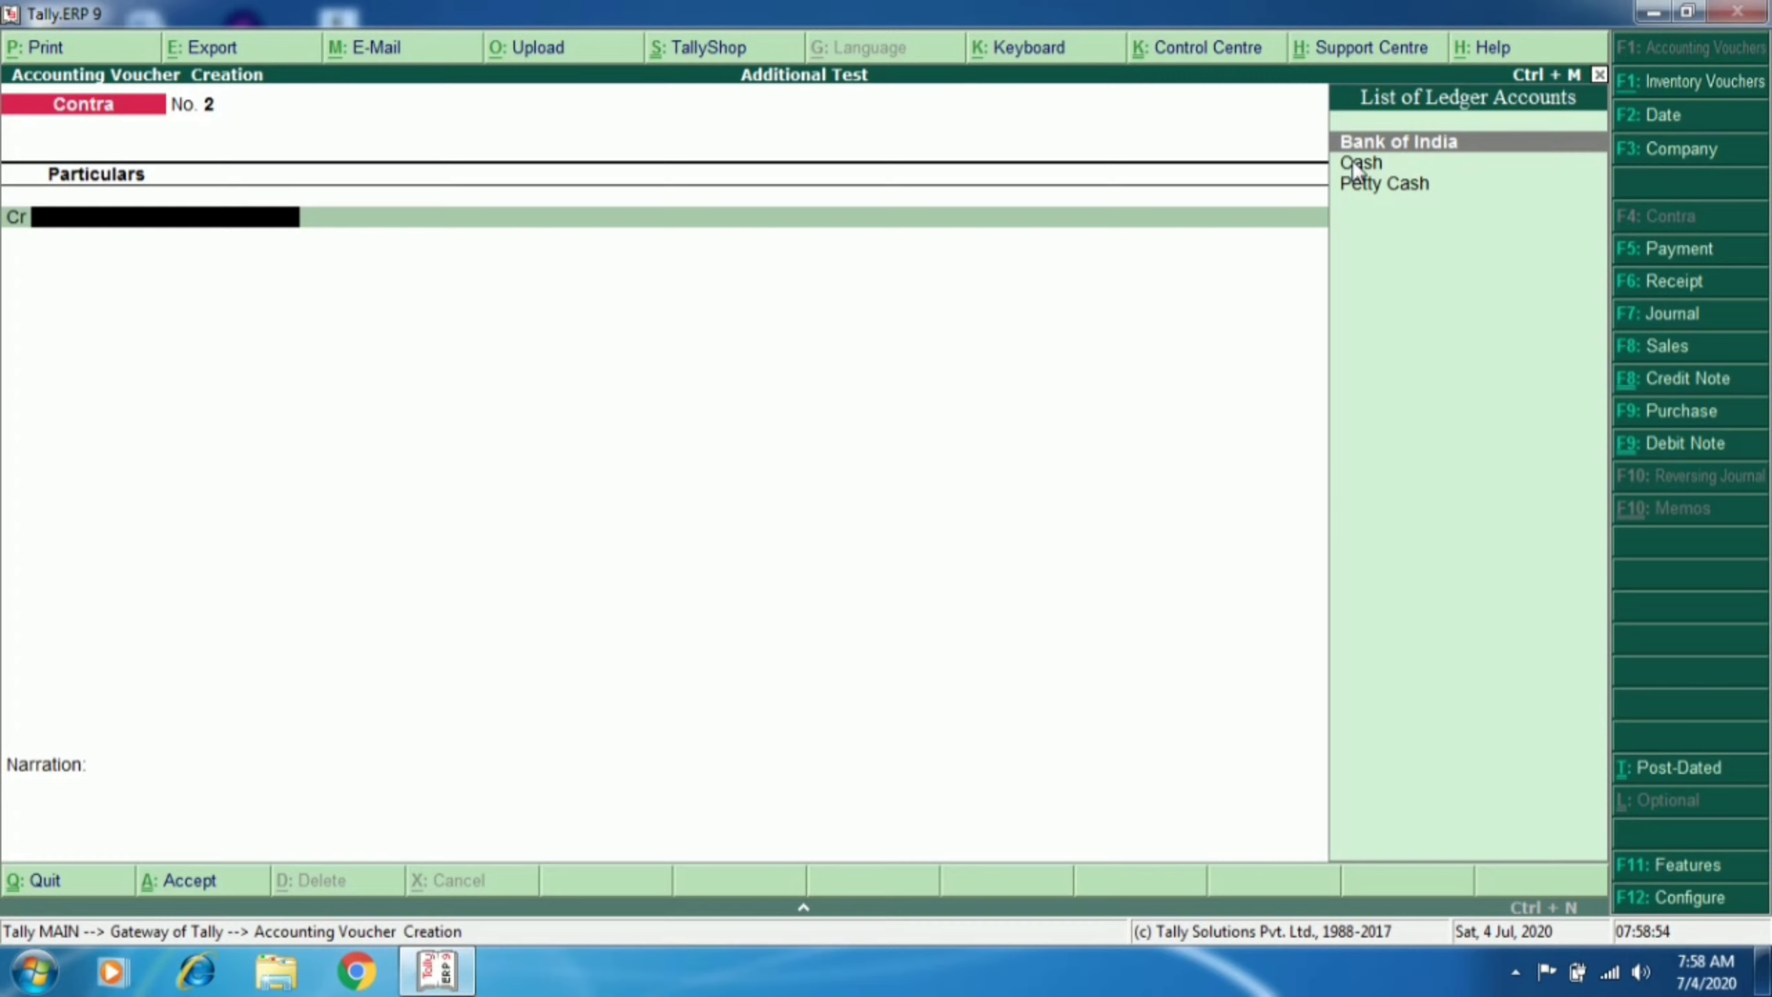
# Step: Start a purchase voucher and keep the common ledger account for item allocation set to Yes in its configuration
pyautogui.press('F9')
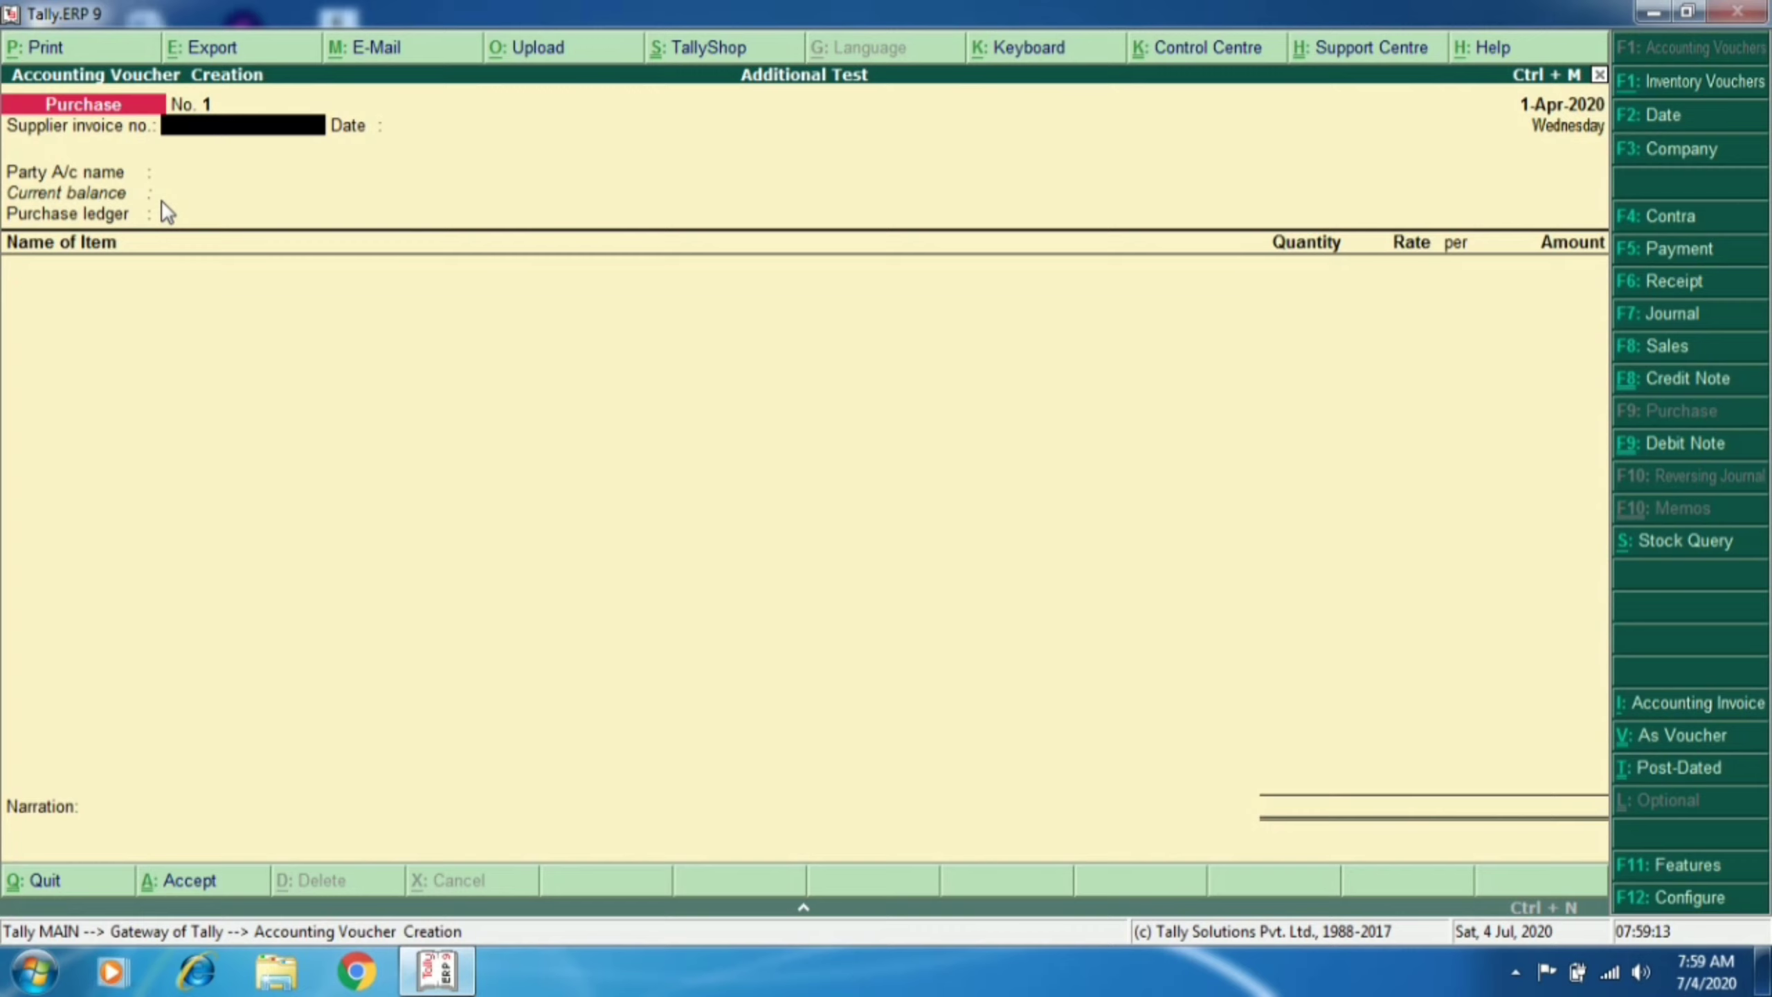
pyautogui.press('F12')
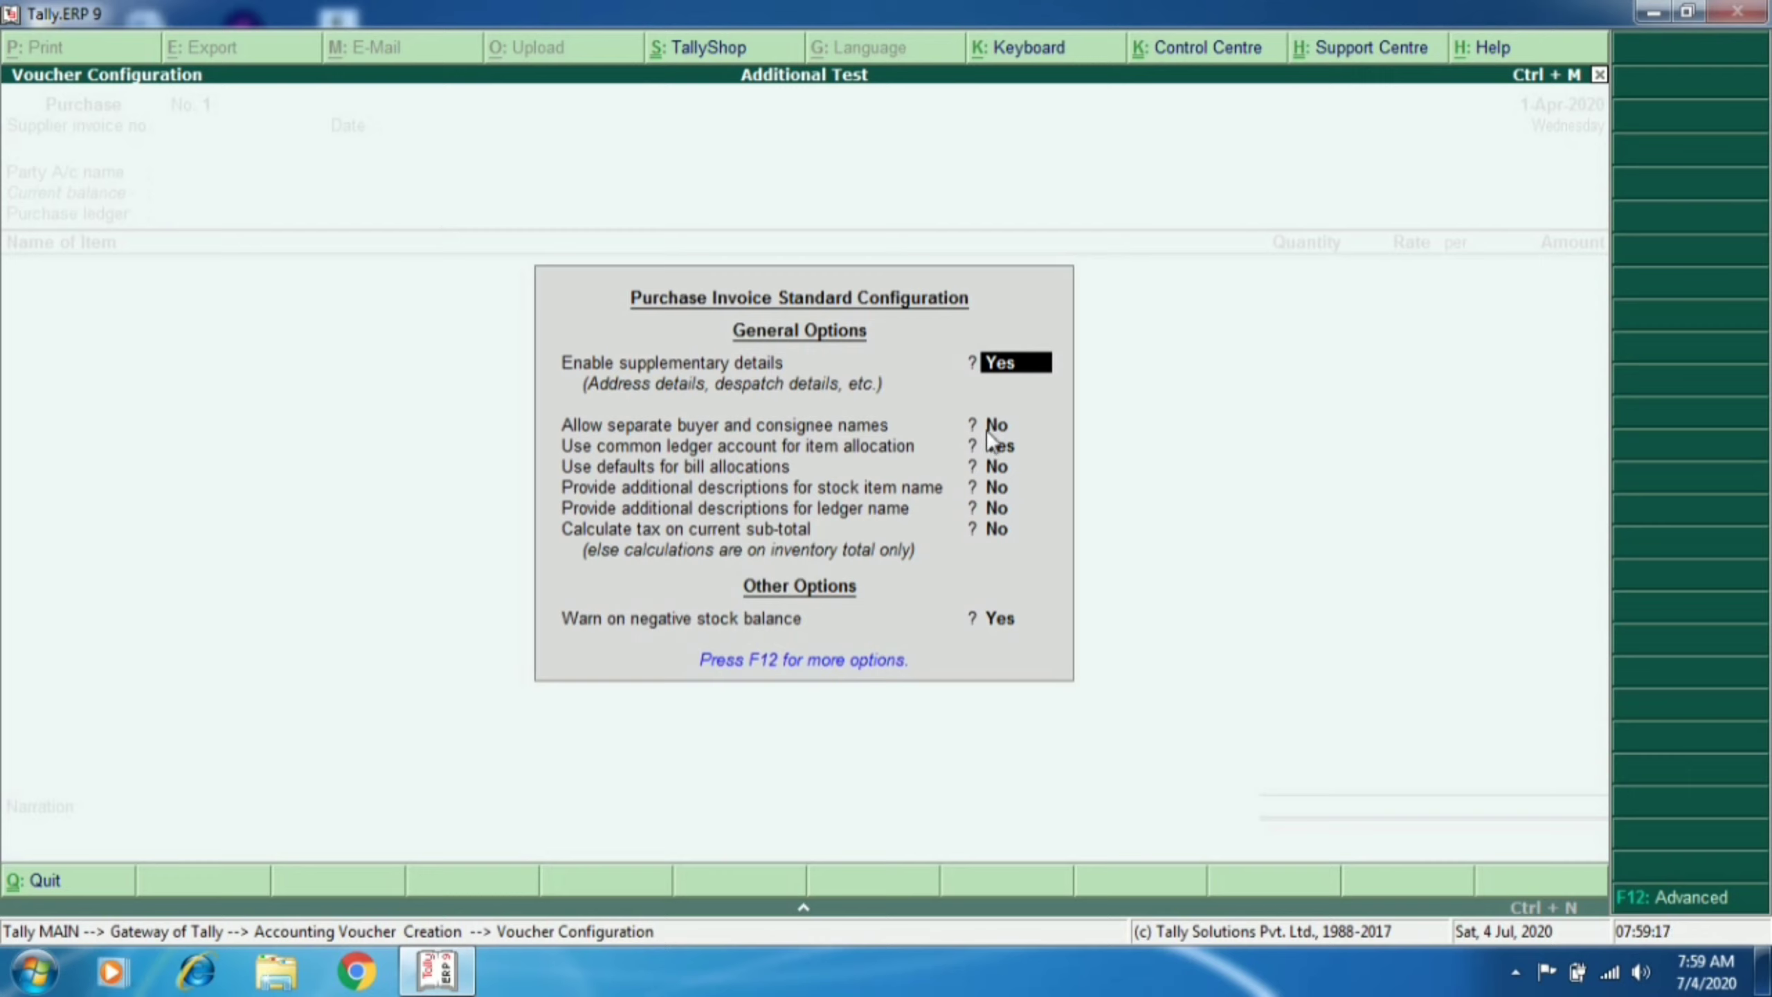
pyautogui.click(1005, 447)
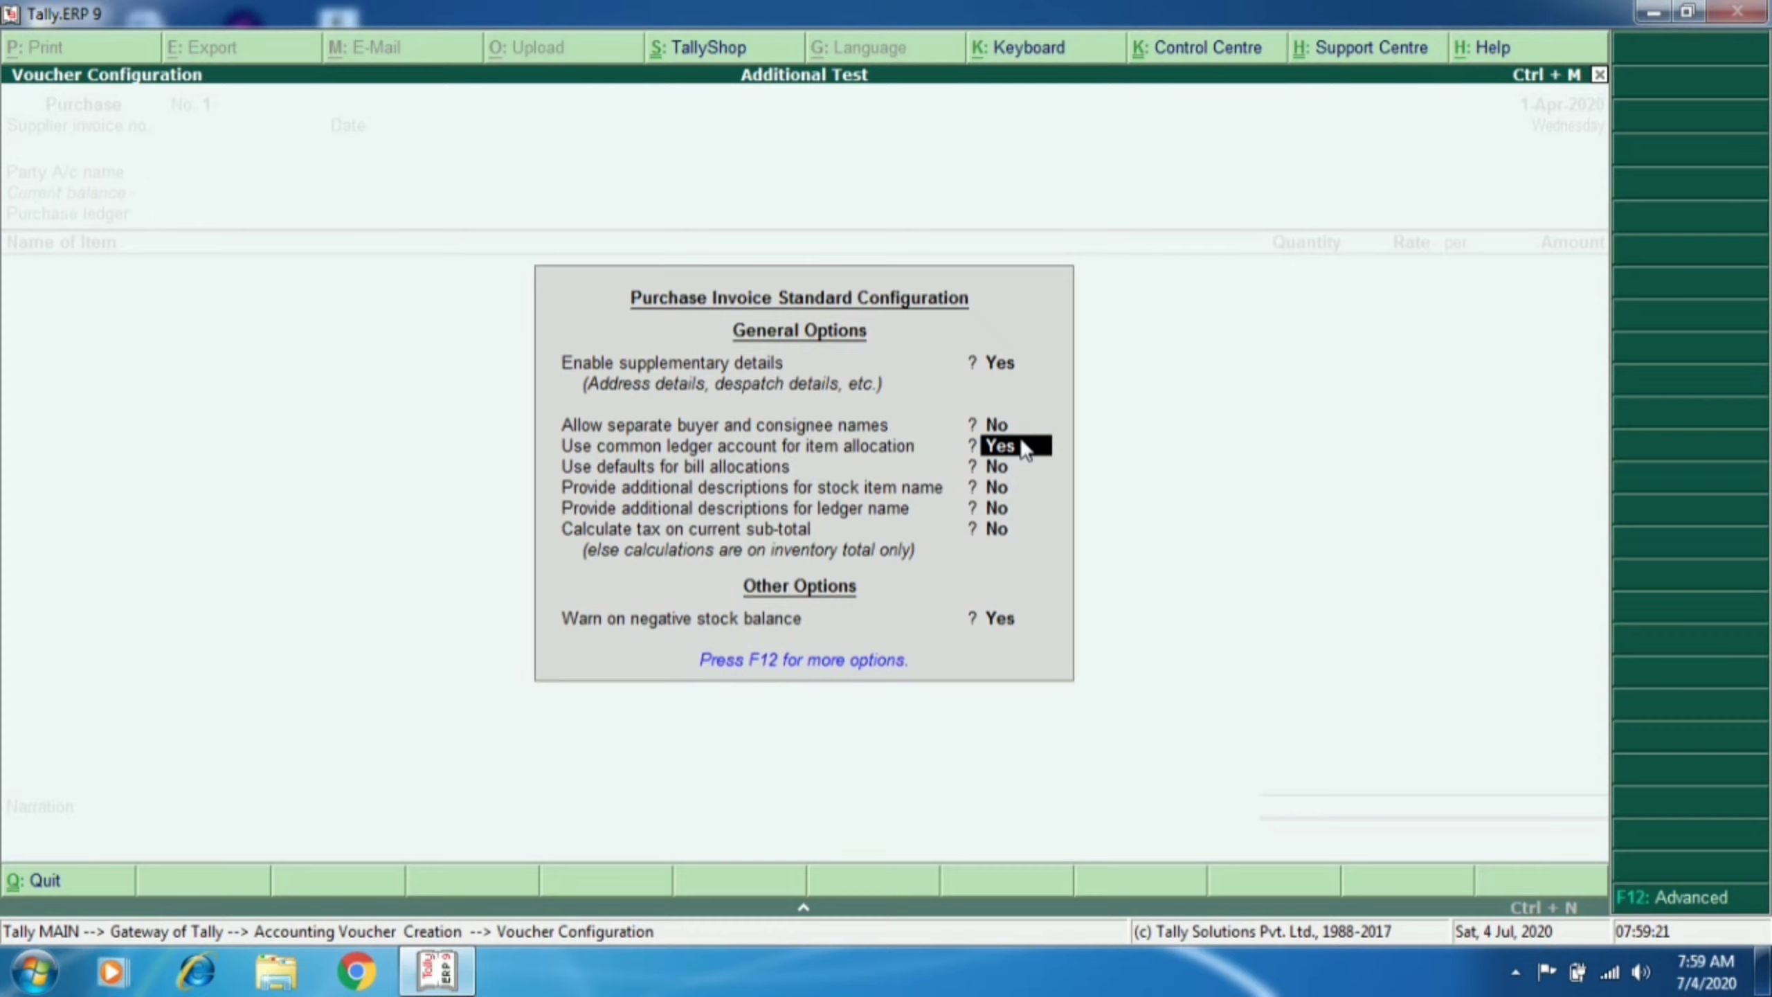
pyautogui.hotkey('ctrl', 'a')
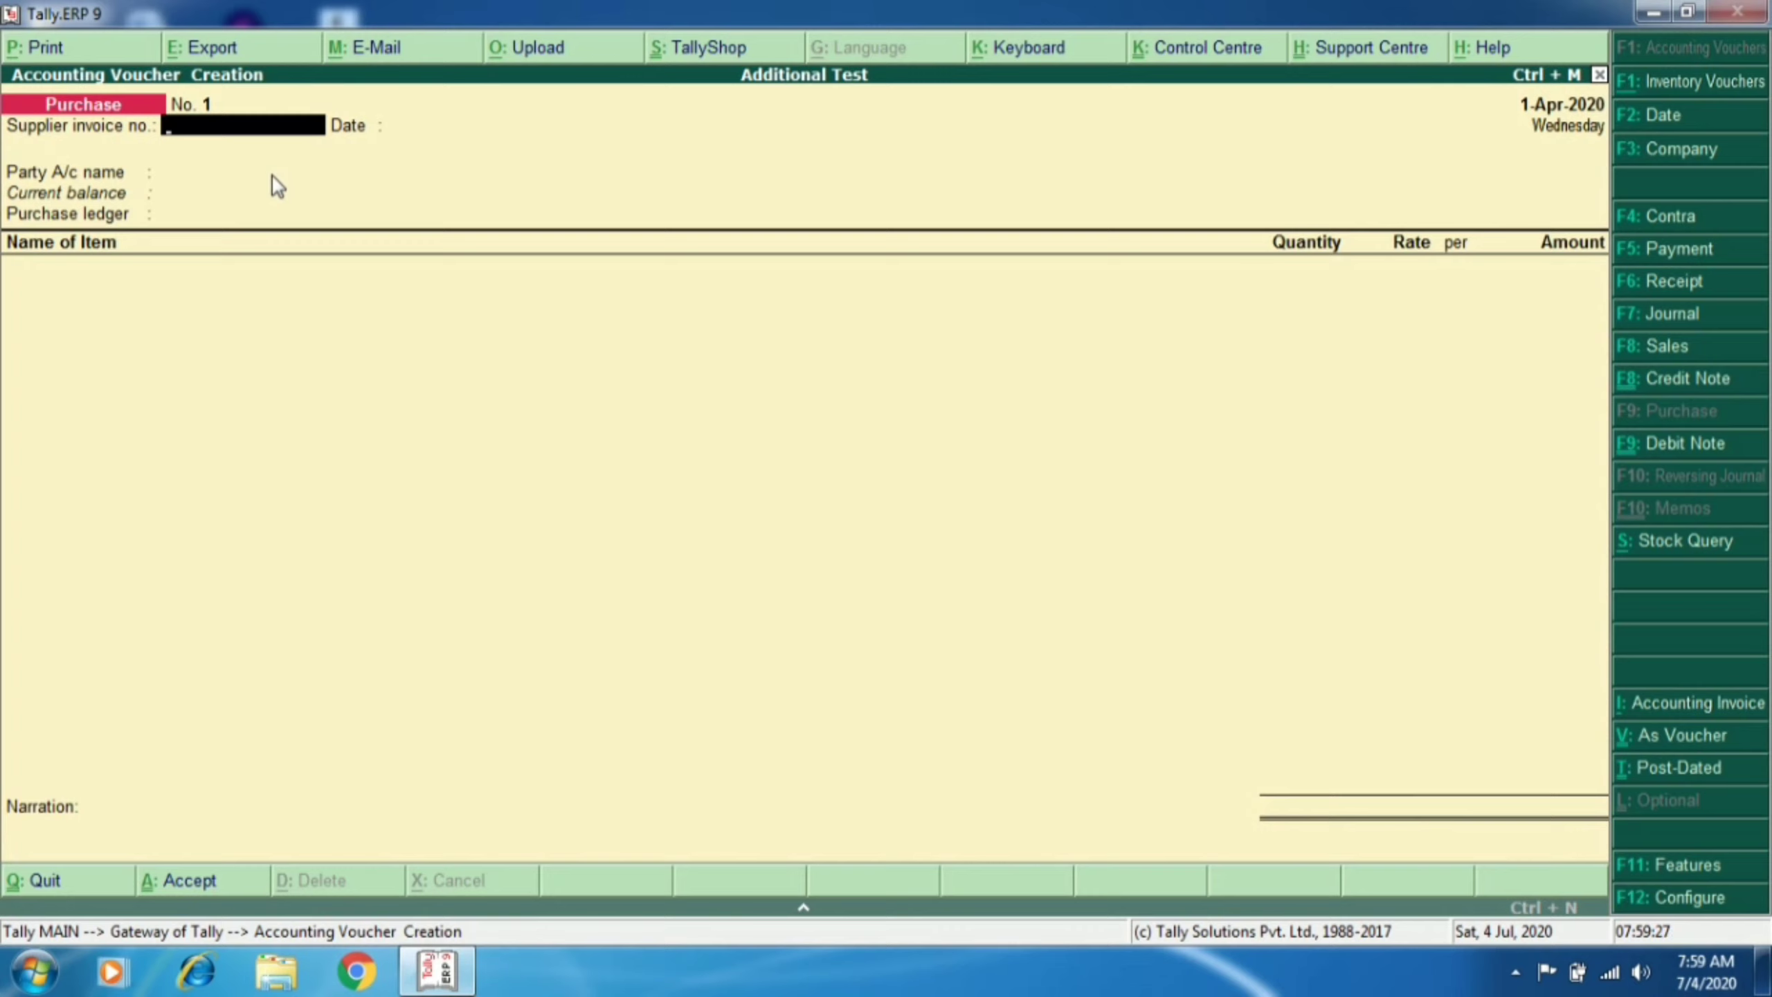
# Step: Enter supplier invoice number 111 dated 1-Apr-2020 and choose Acon Traders as the party, accepting its supplier details
pyautogui.write('111')
pyautogui.press('Return')
pyautogui.press('Return')
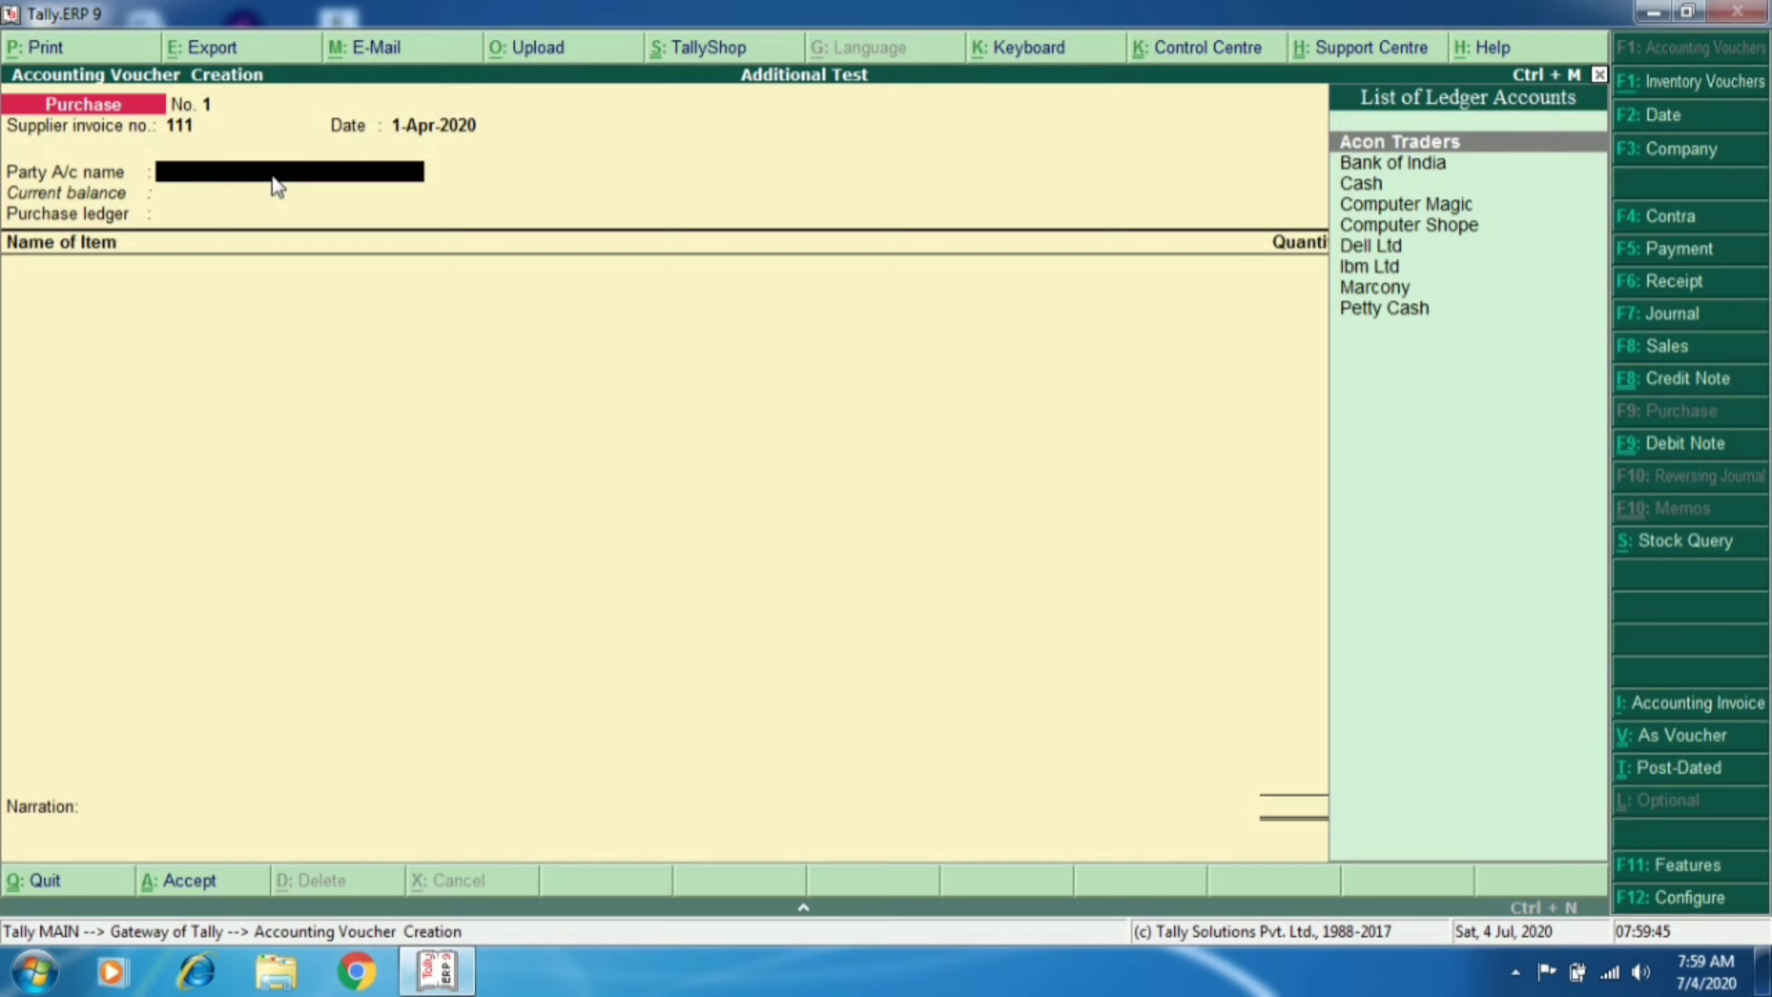
pyautogui.press('Return')
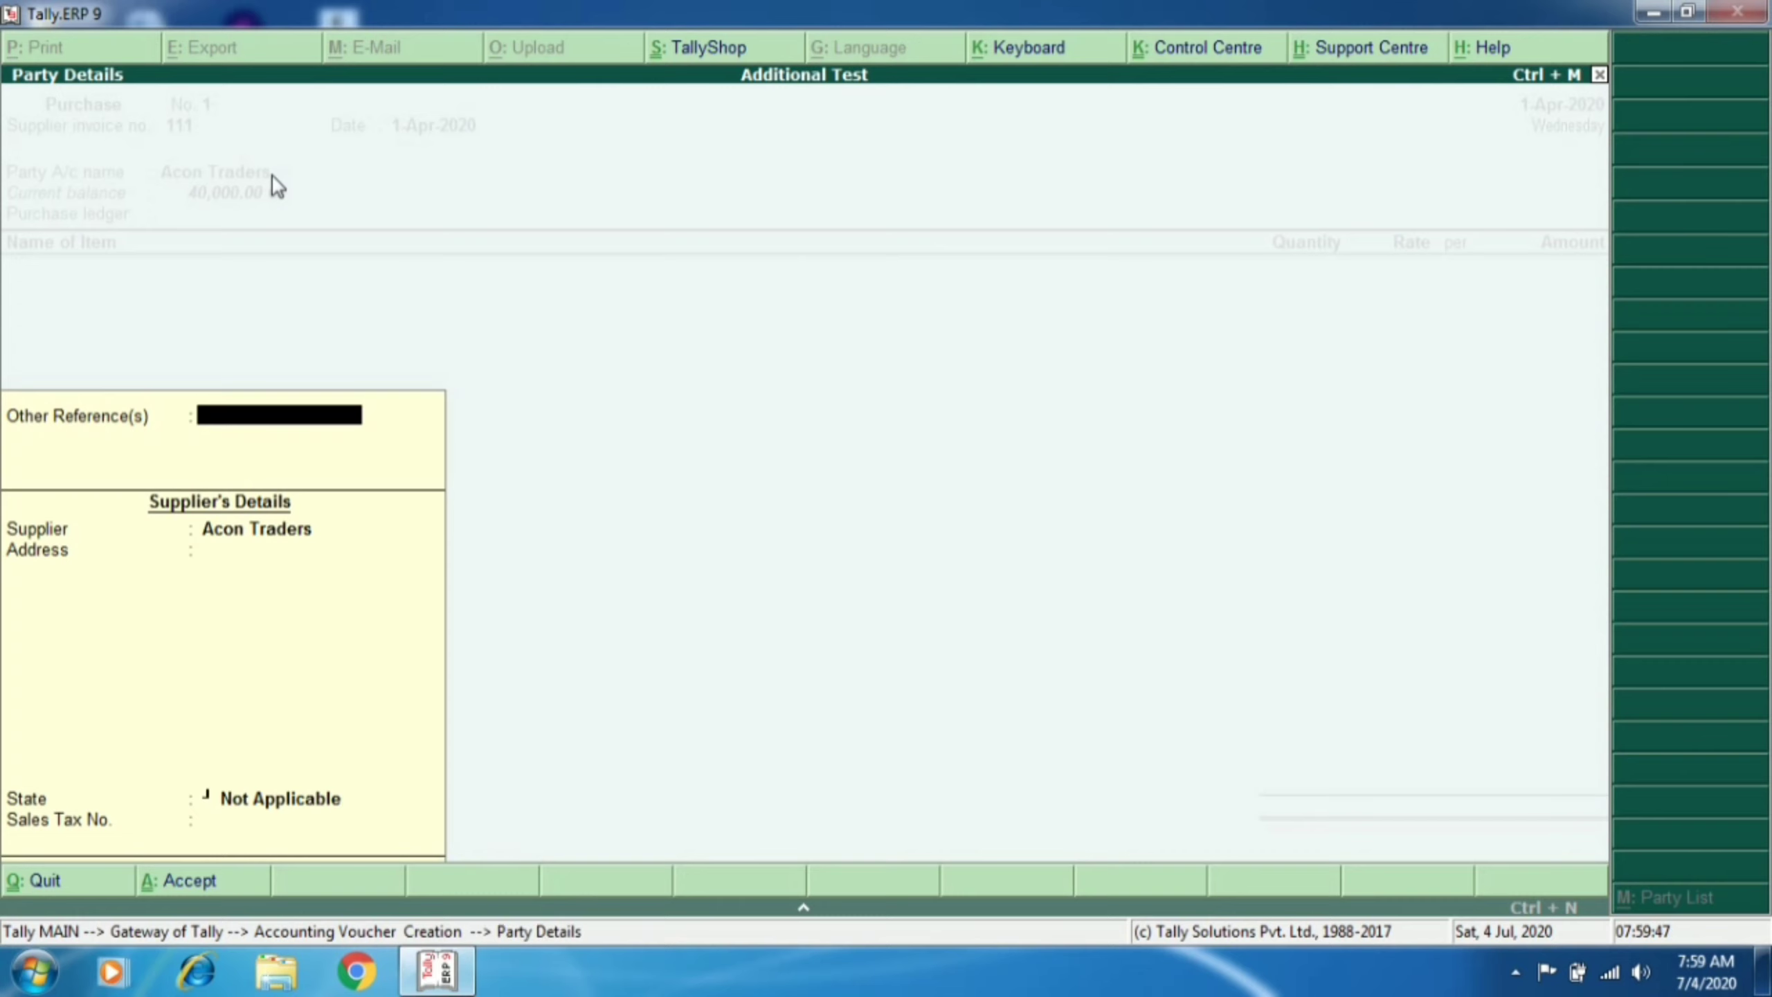
pyautogui.press('Return')
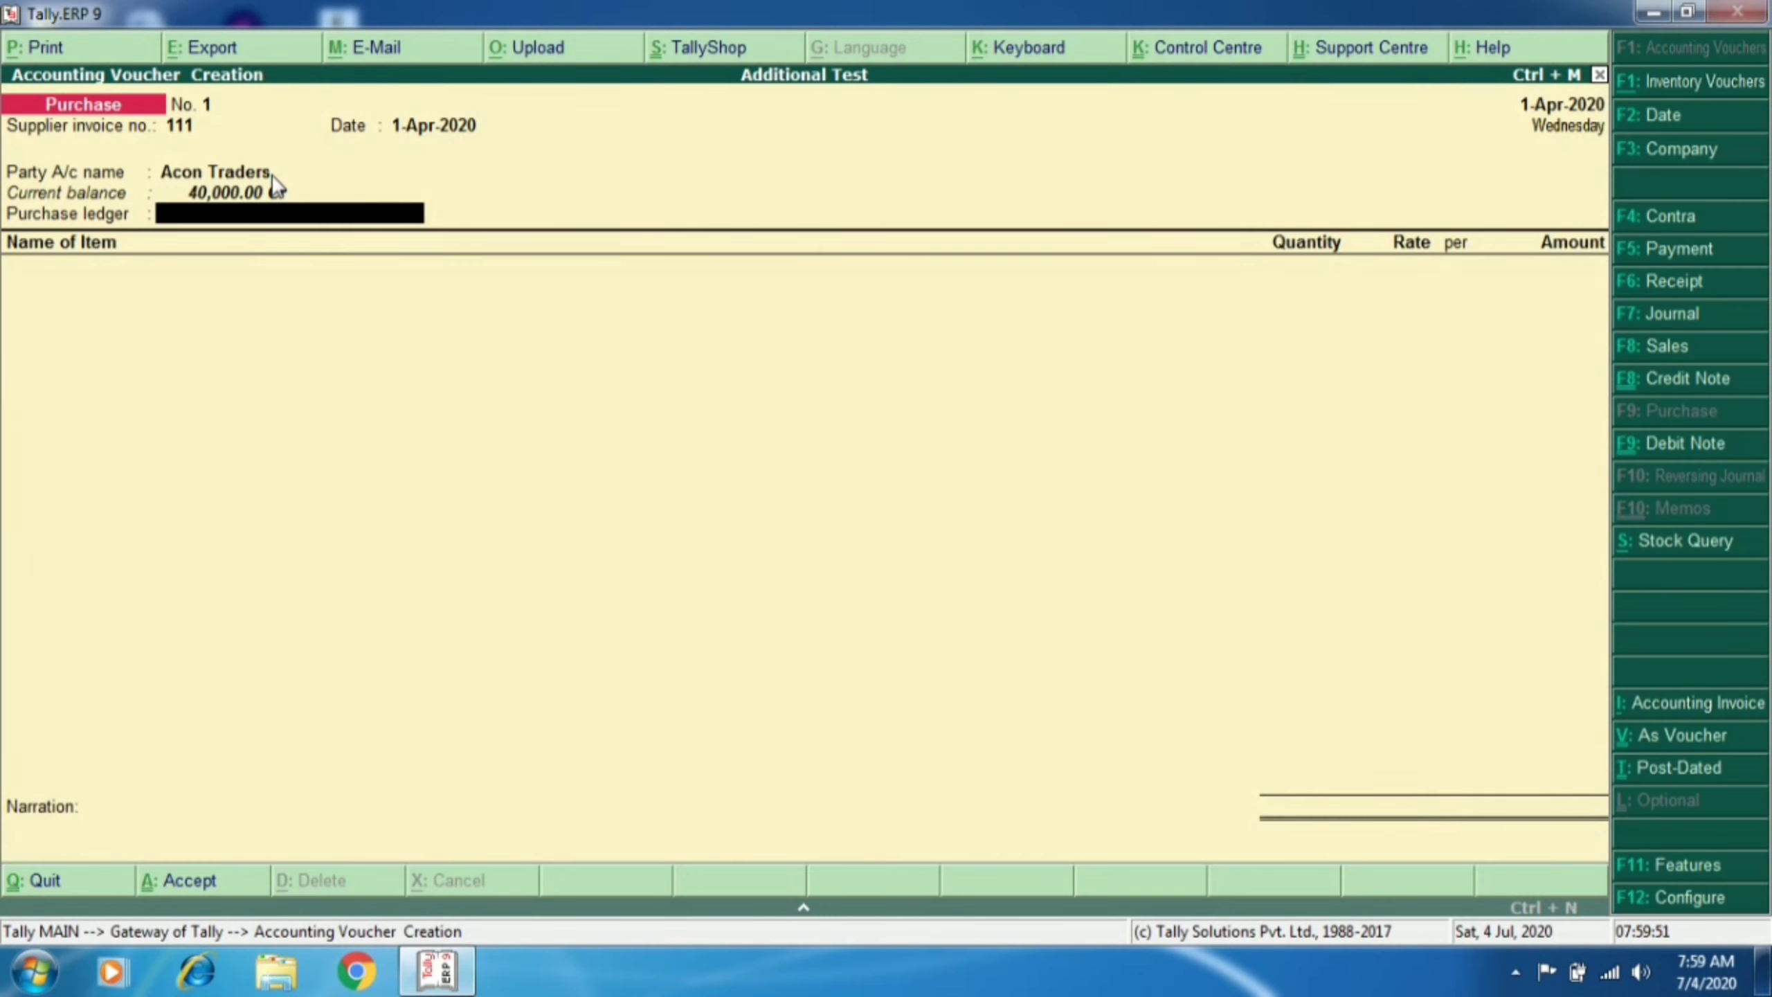
# Step: Create a Purchase ledger under Purchase Accounts with inventory values affected and use it as the voucher's purchase ledger
pyautogui.hotkey('alt', 'c')
pyautogui.write('Purchase')
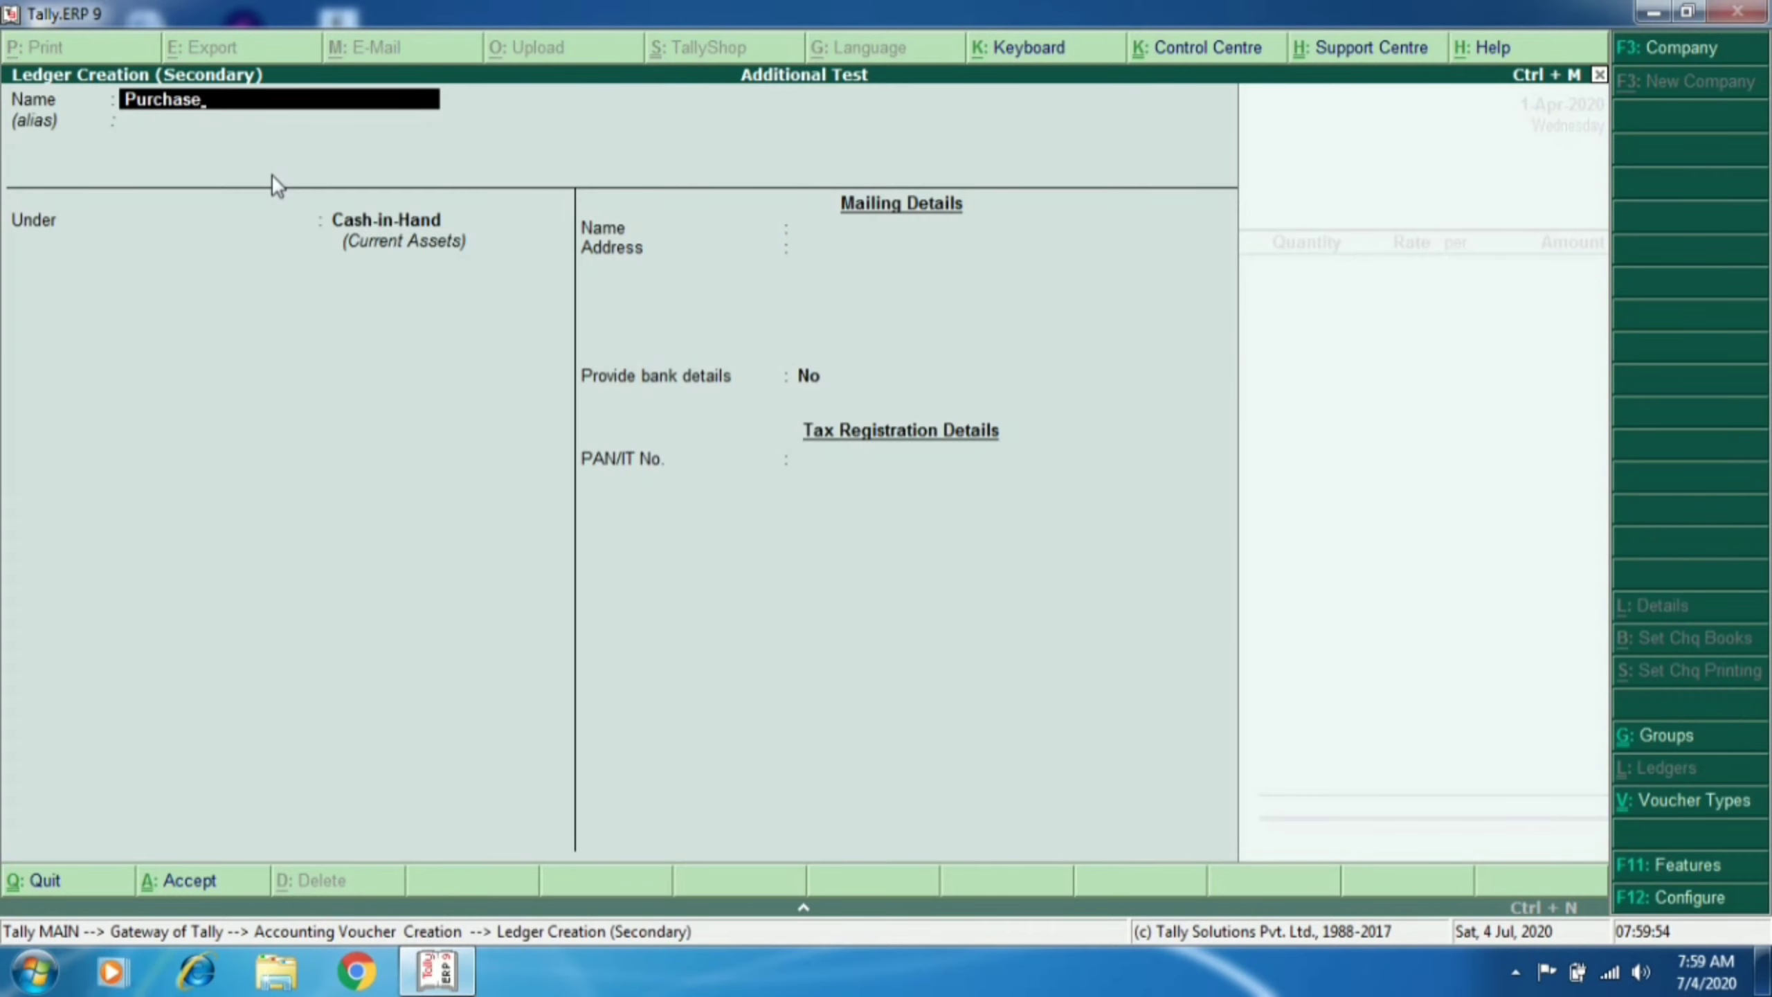
pyautogui.press('Return')
pyautogui.write('Pur')
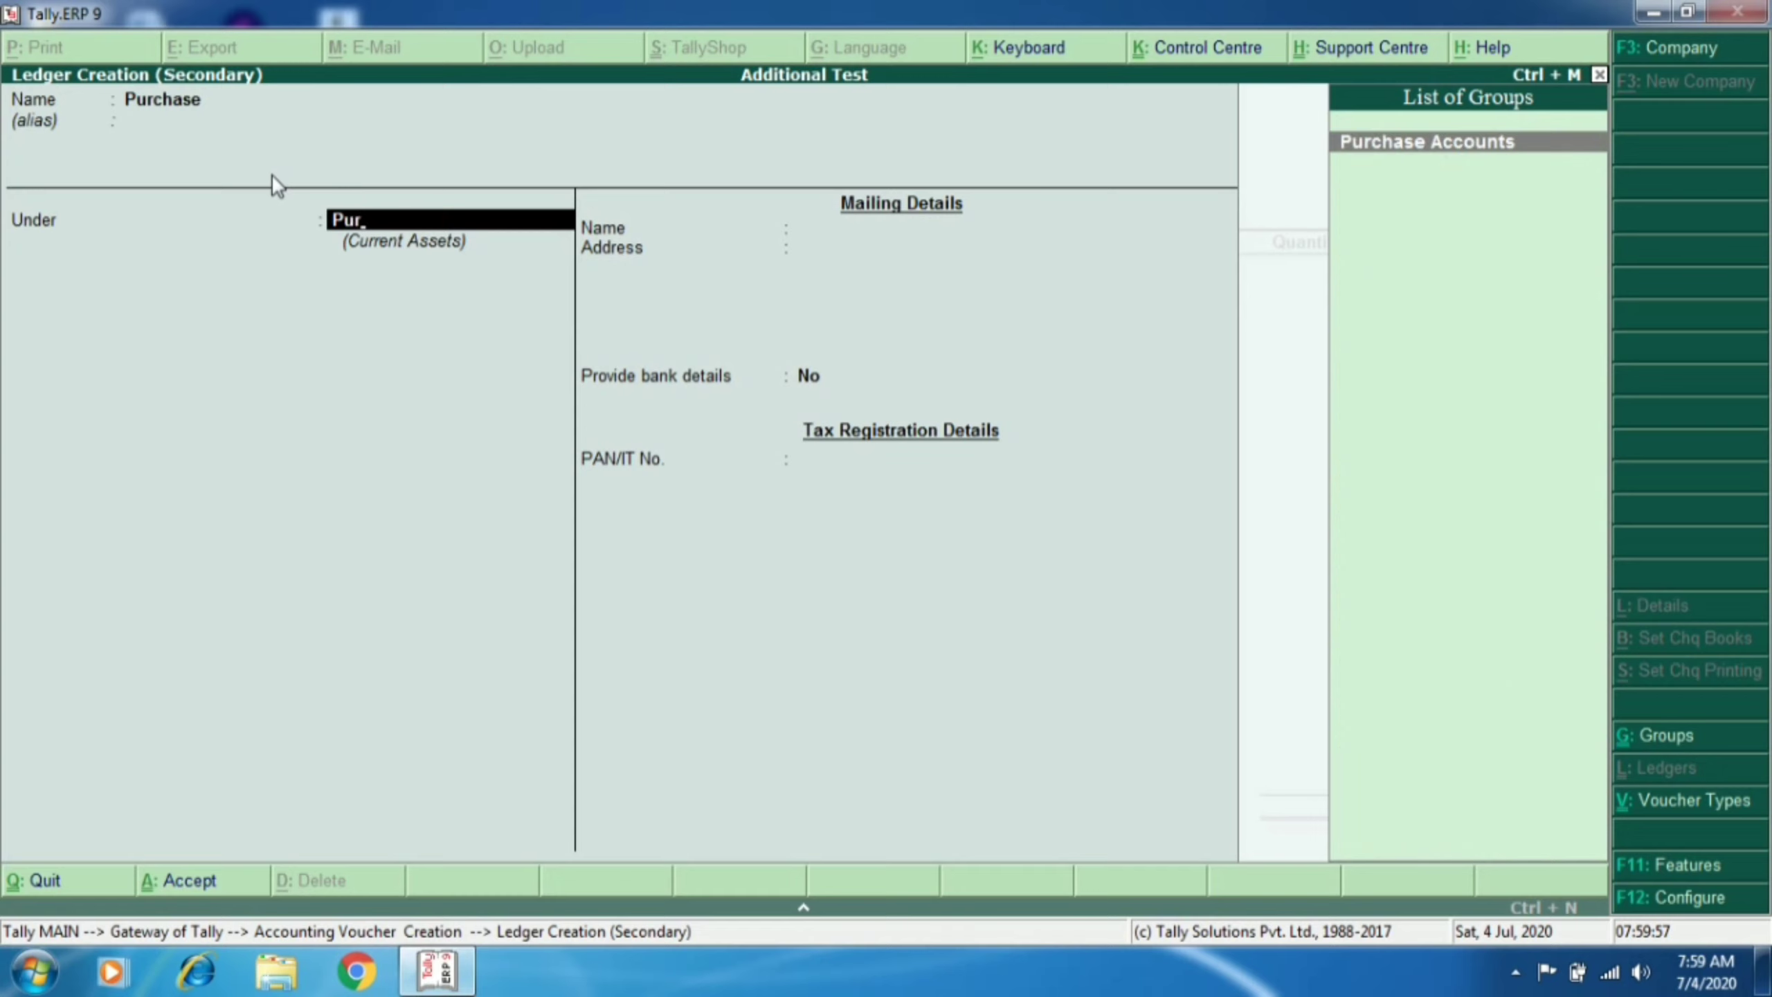
pyautogui.press('Return')
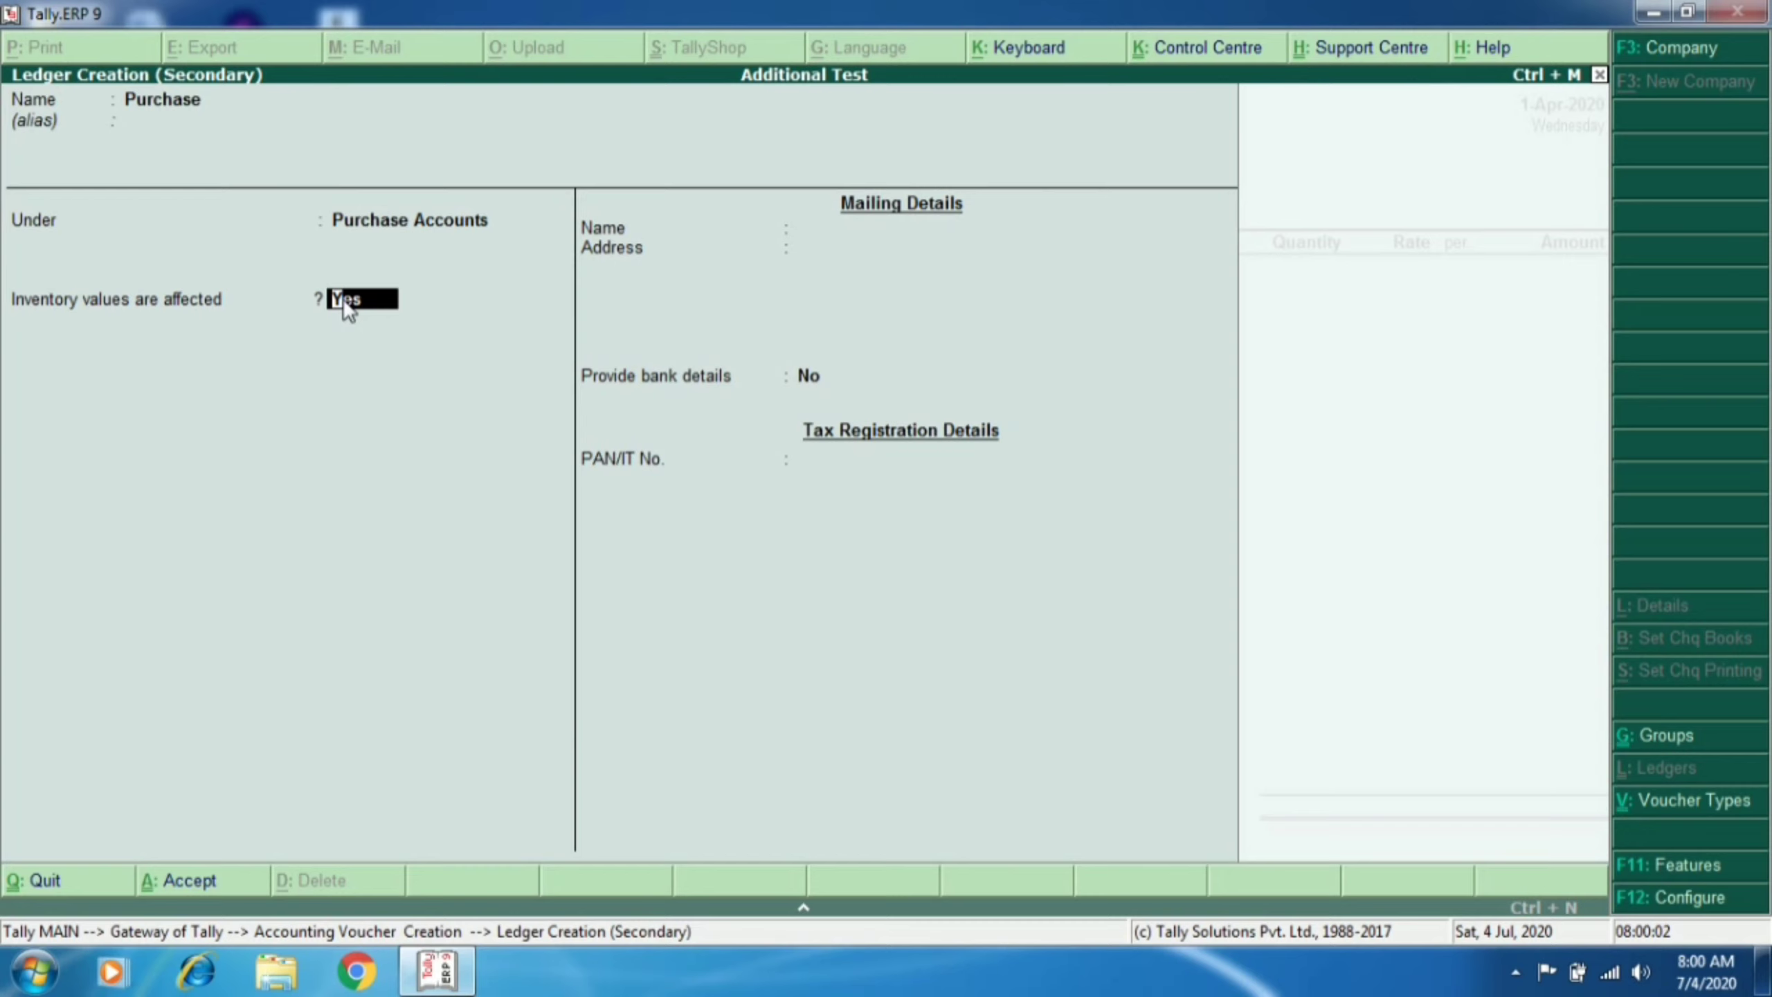
pyautogui.hotkey('ctrl', 'a')
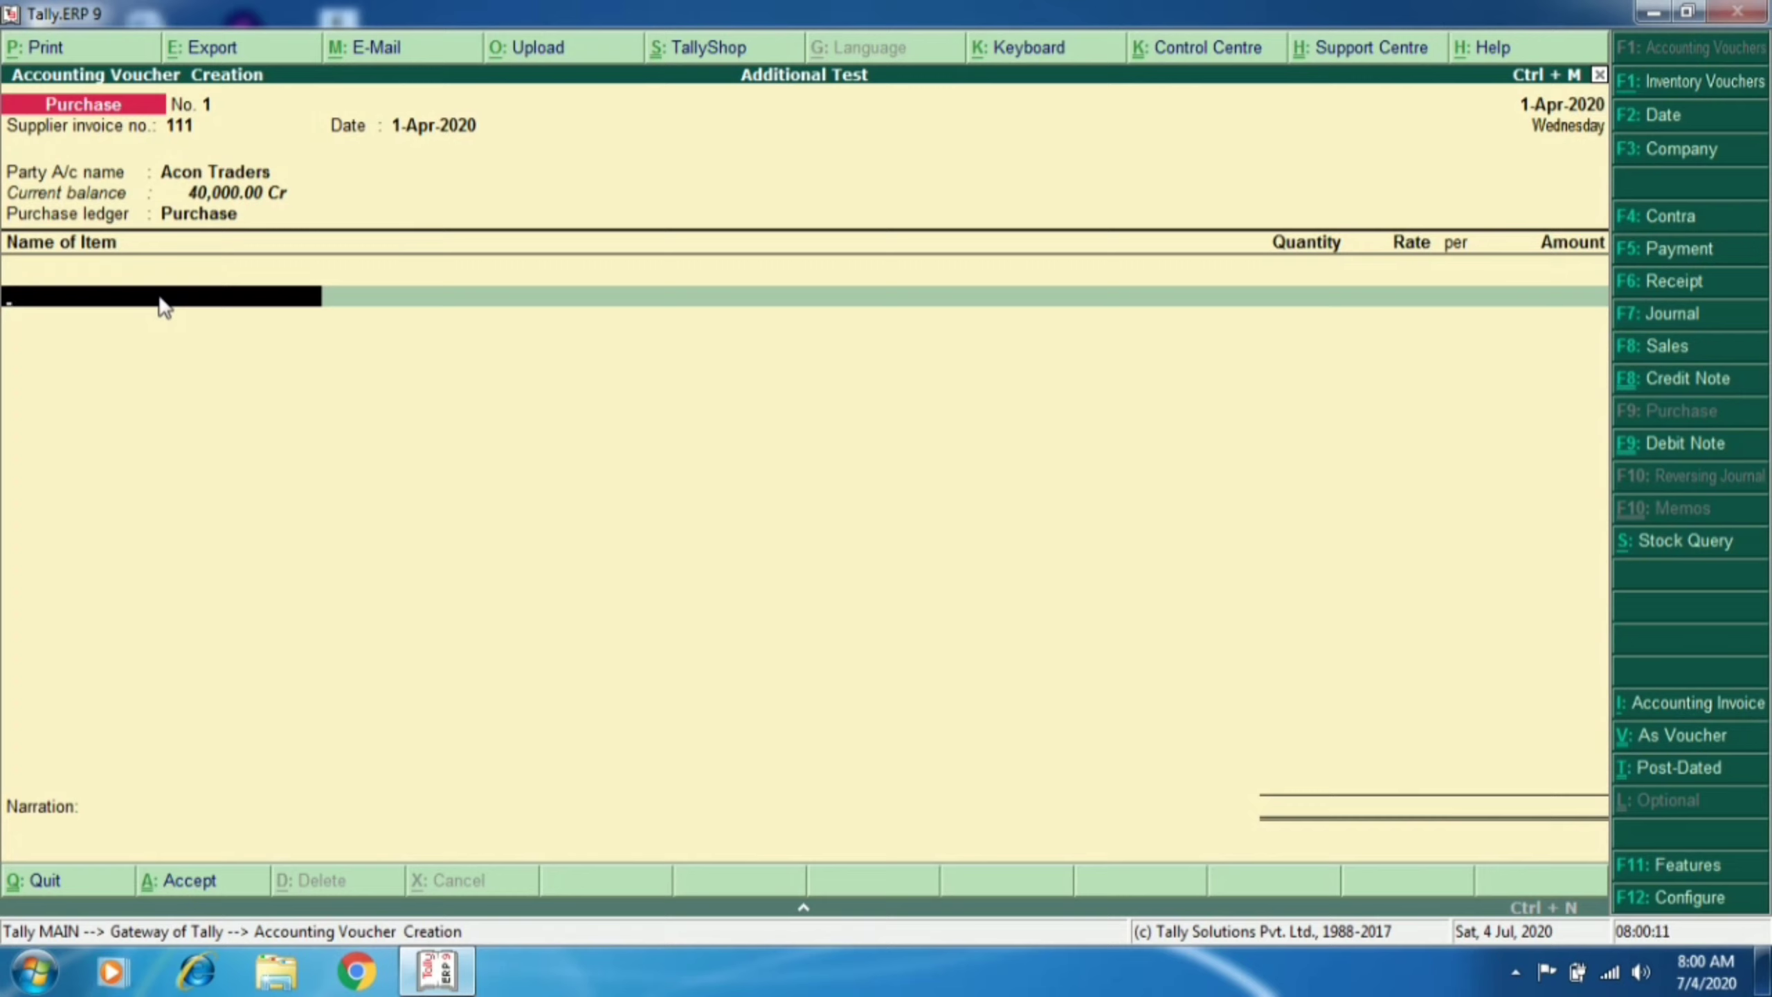
# Step: Add the item Zenith to the purchase voucher with 50 nos at 28,000 per nos
pyautogui.write('Z')
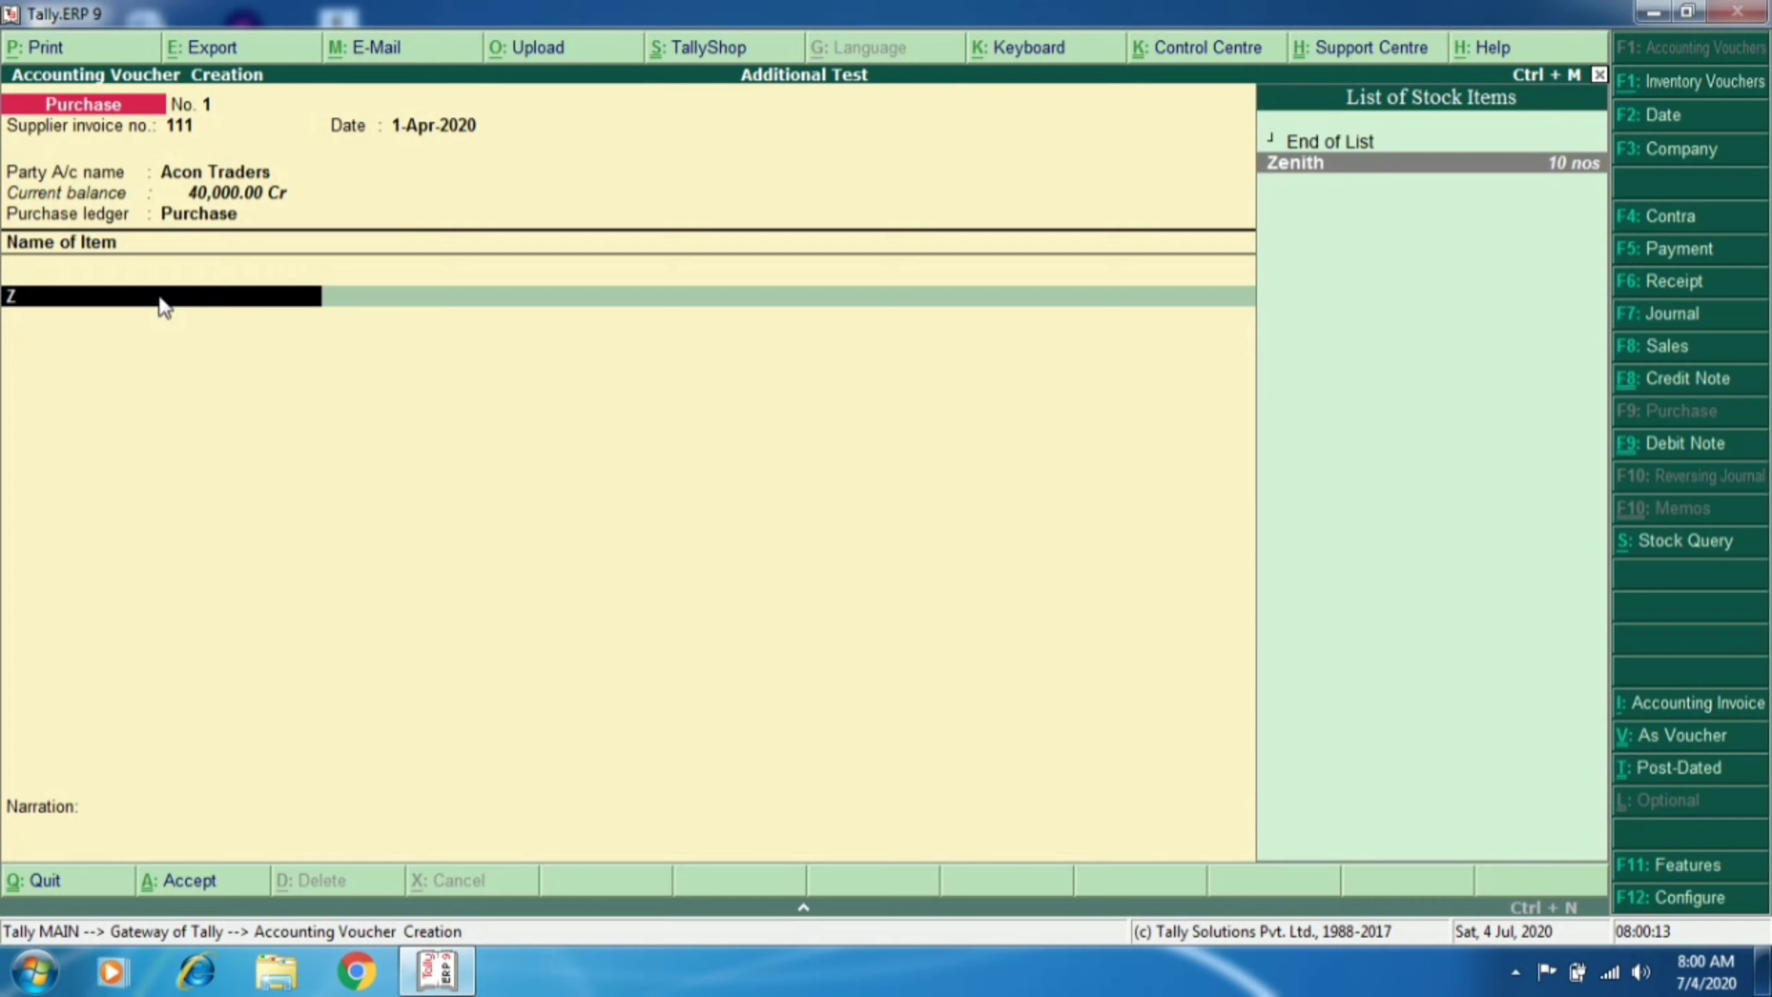
pyautogui.press('Return')
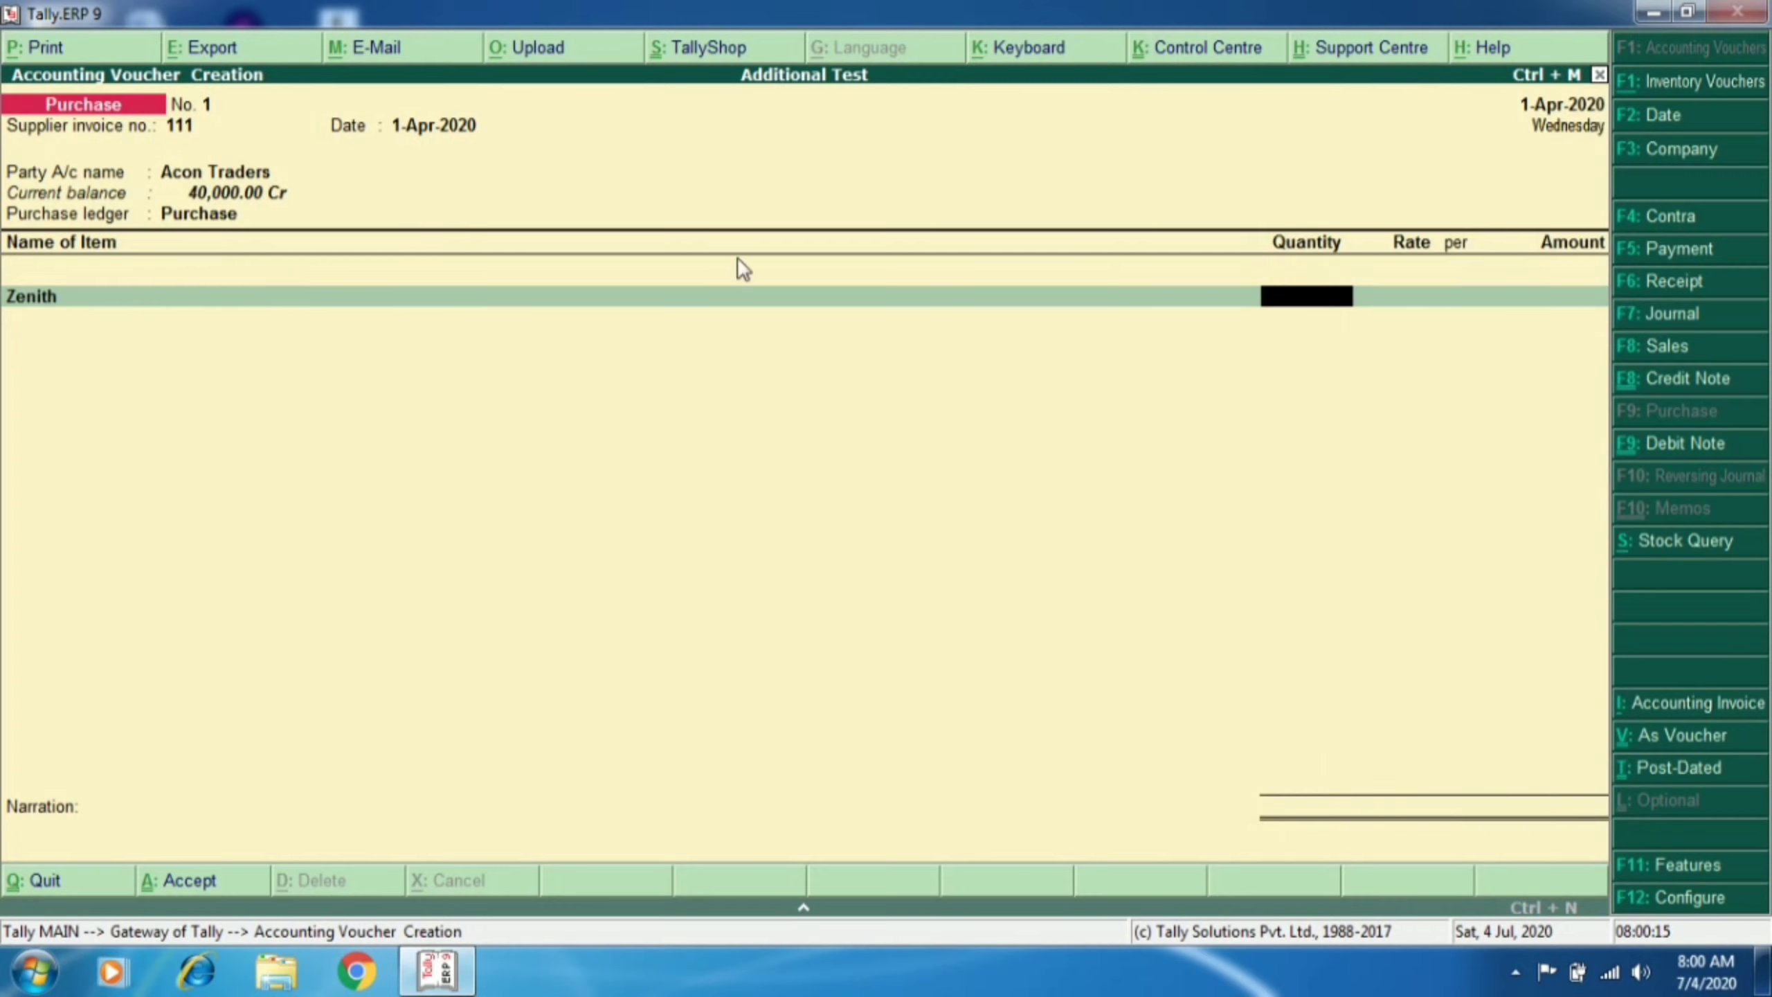
pyautogui.write('50')
pyautogui.press('Return')
pyautogui.press('Return')
pyautogui.press('Return')
pyautogui.press('Return')
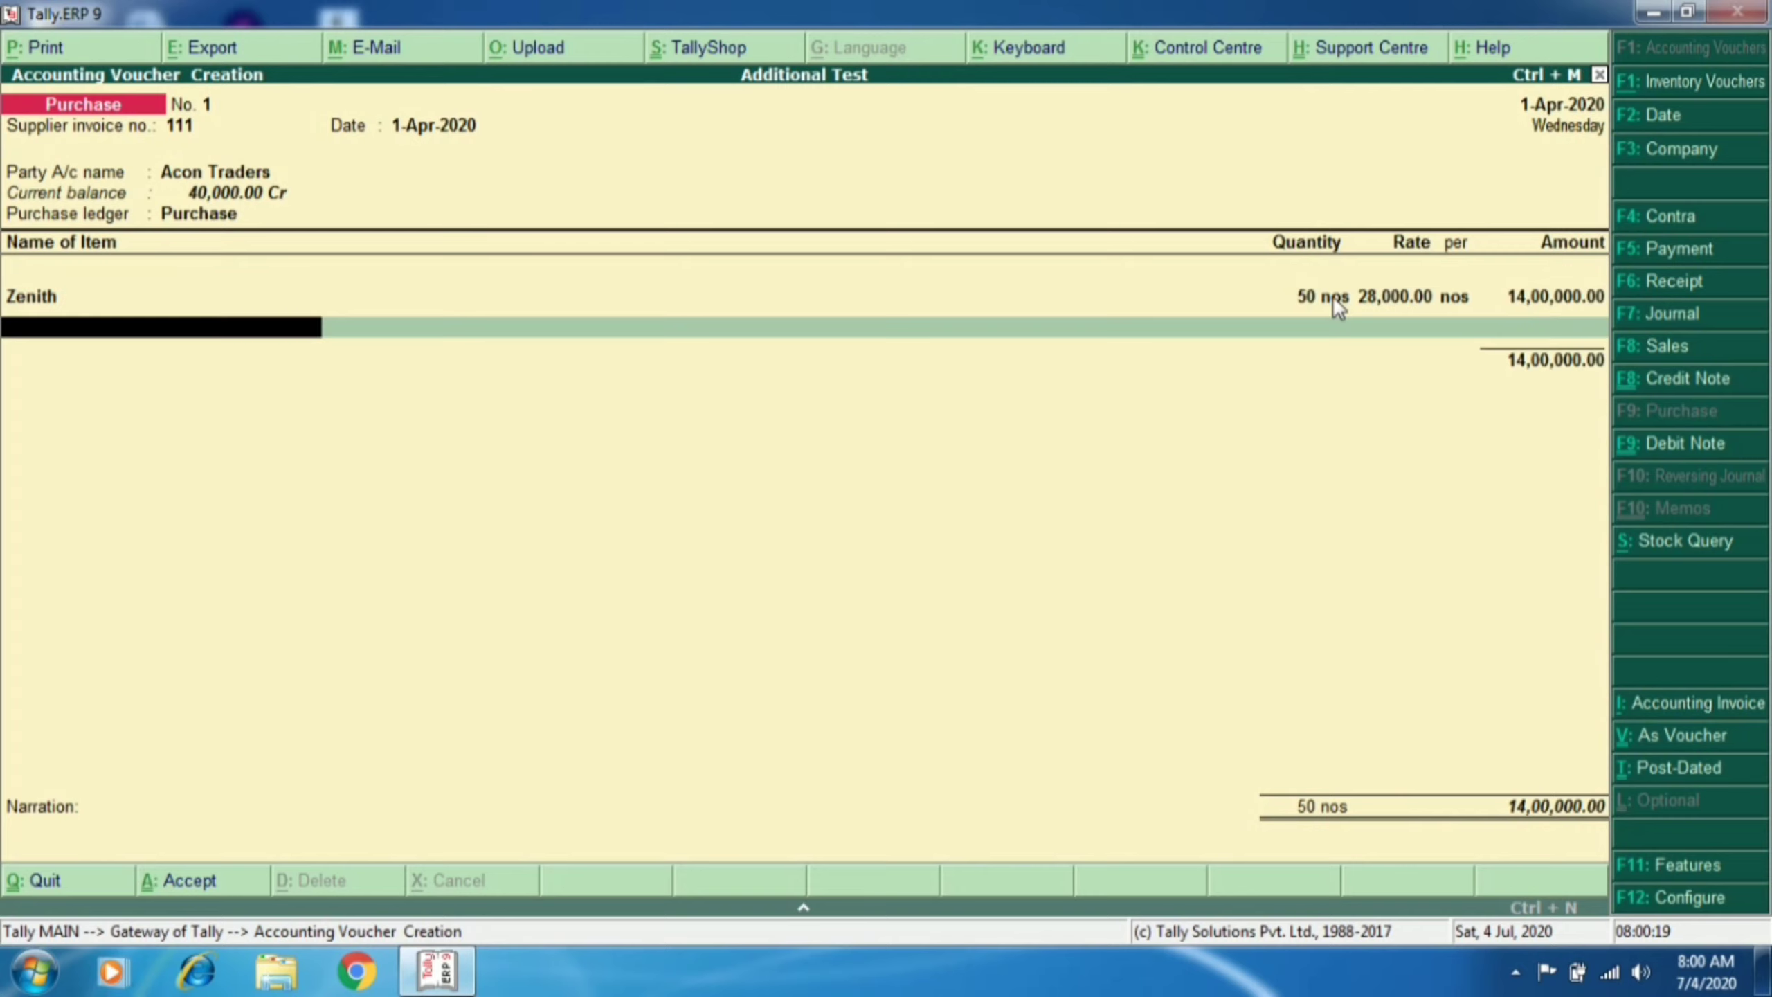
# Step: Add the item Lg to the purchase voucher with 50 nos at 23,000 per nos
pyautogui.write('L')
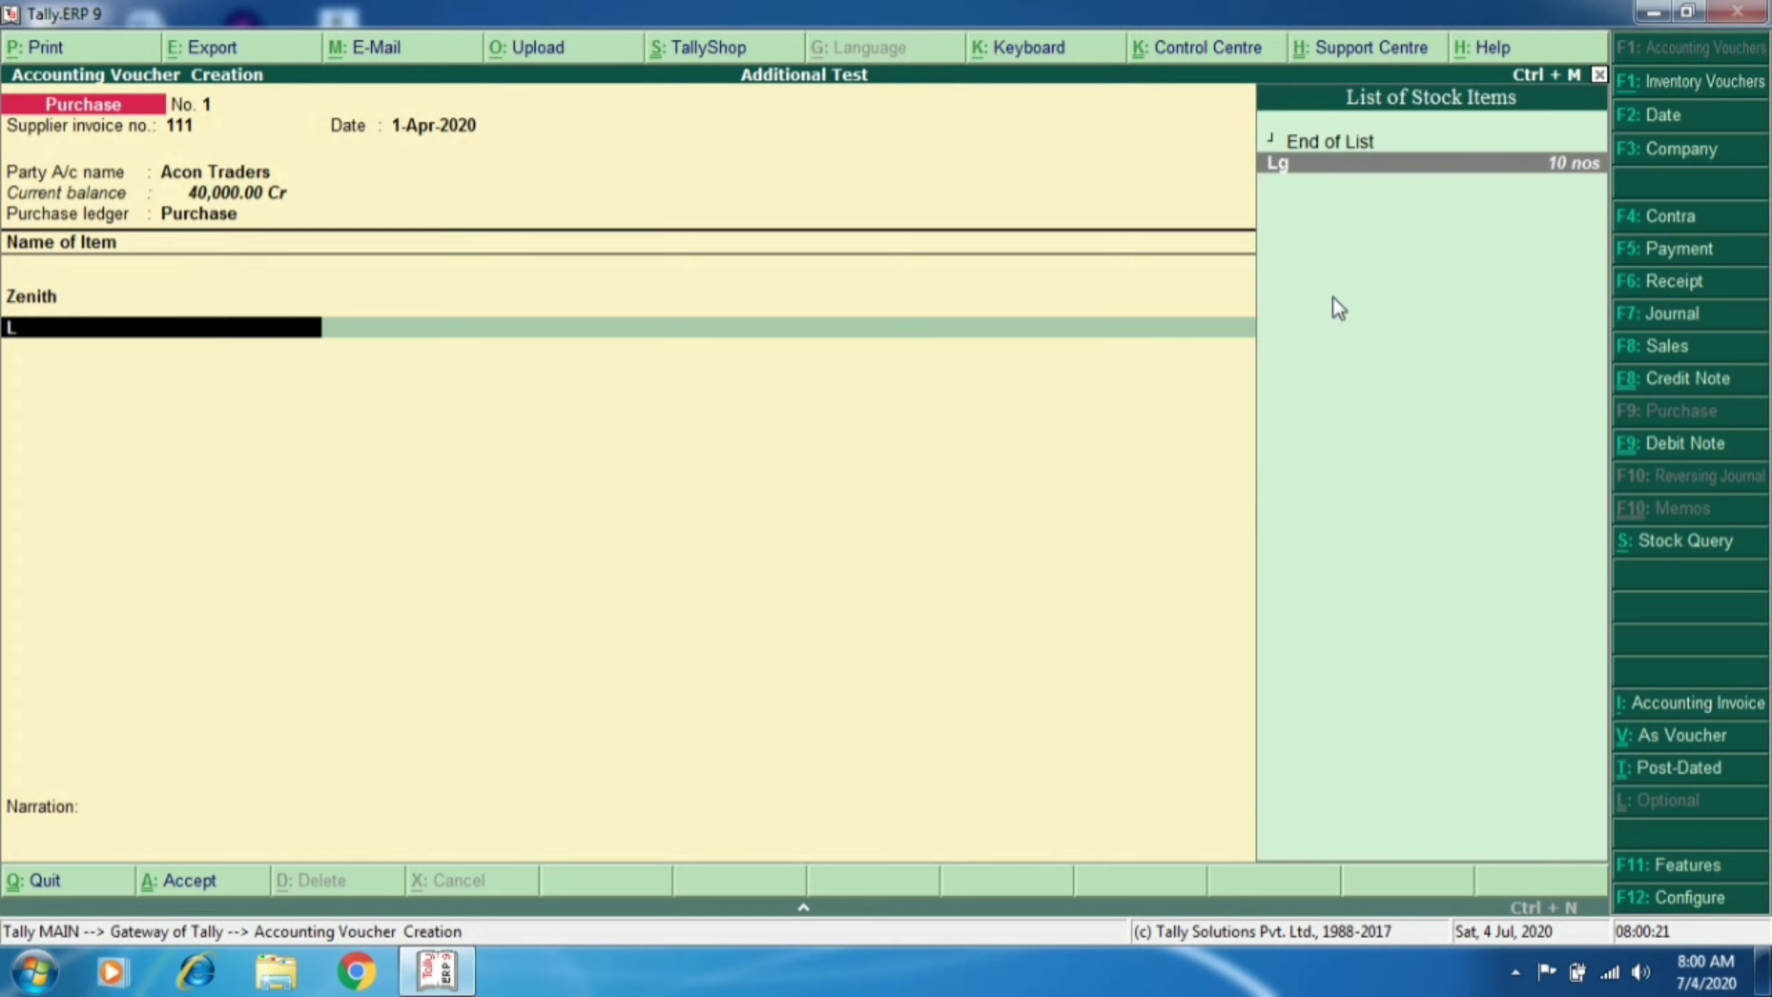
pyautogui.press('Return')
pyautogui.write('50')
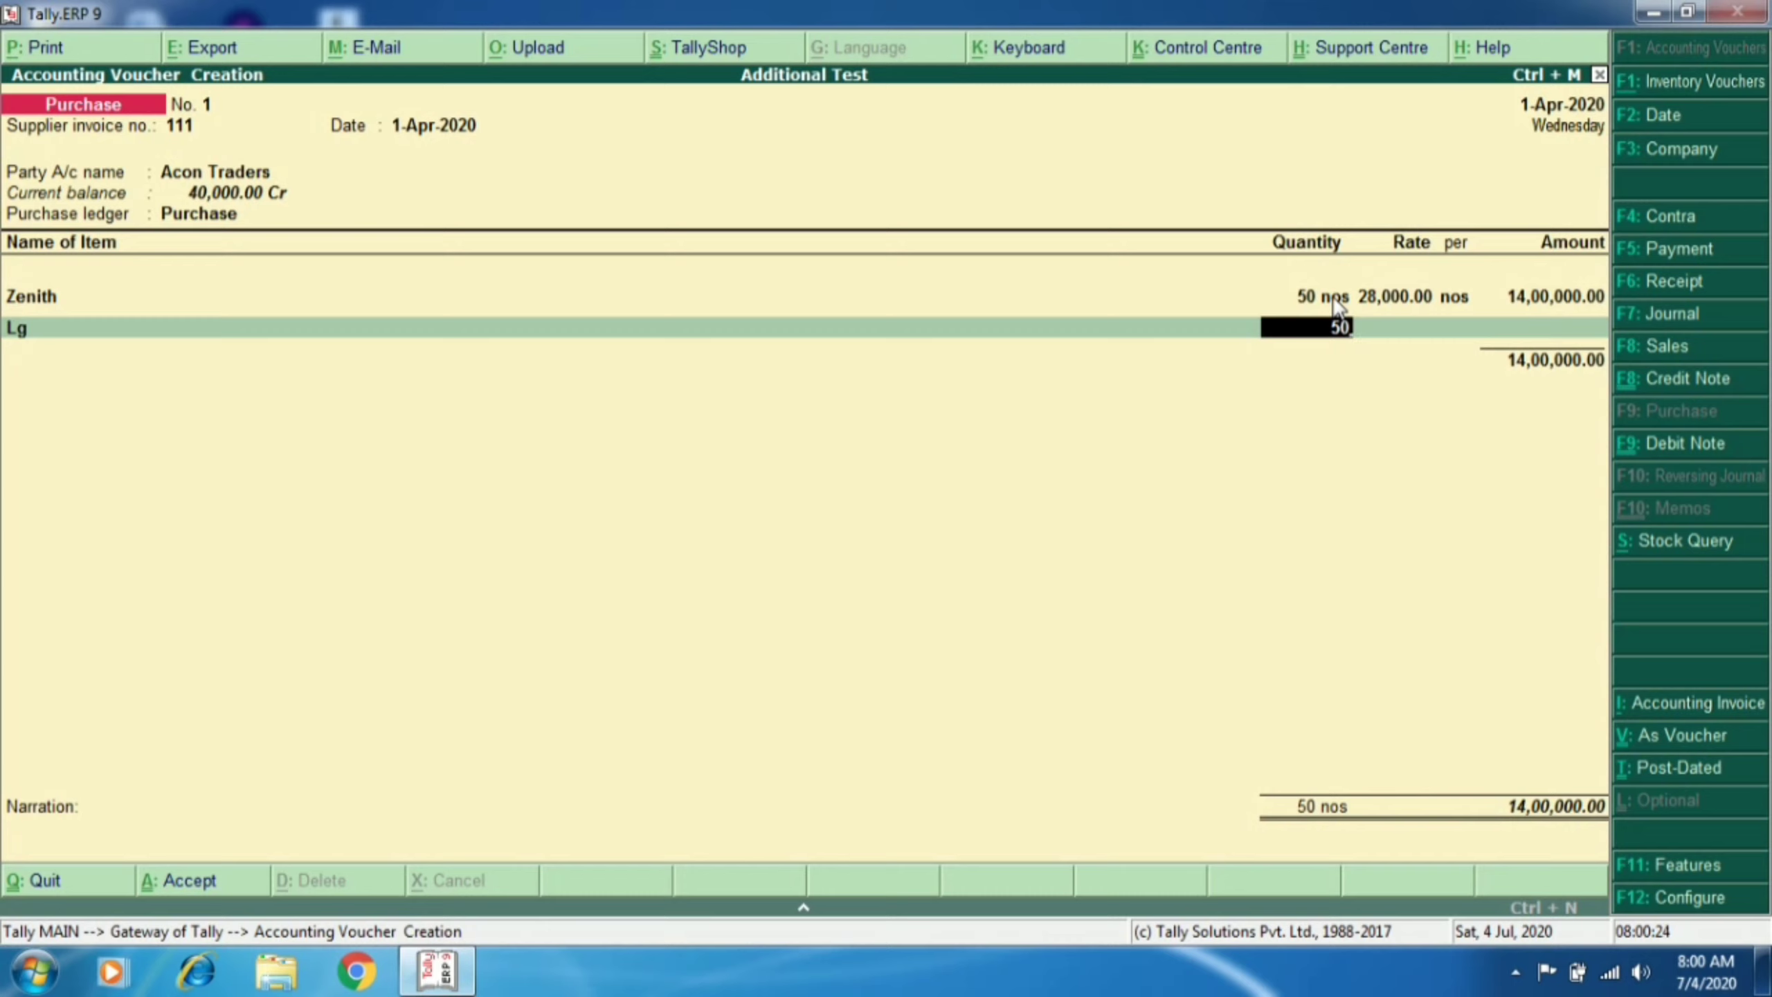
pyautogui.press('Return')
pyautogui.press('Return')
pyautogui.press('Return')
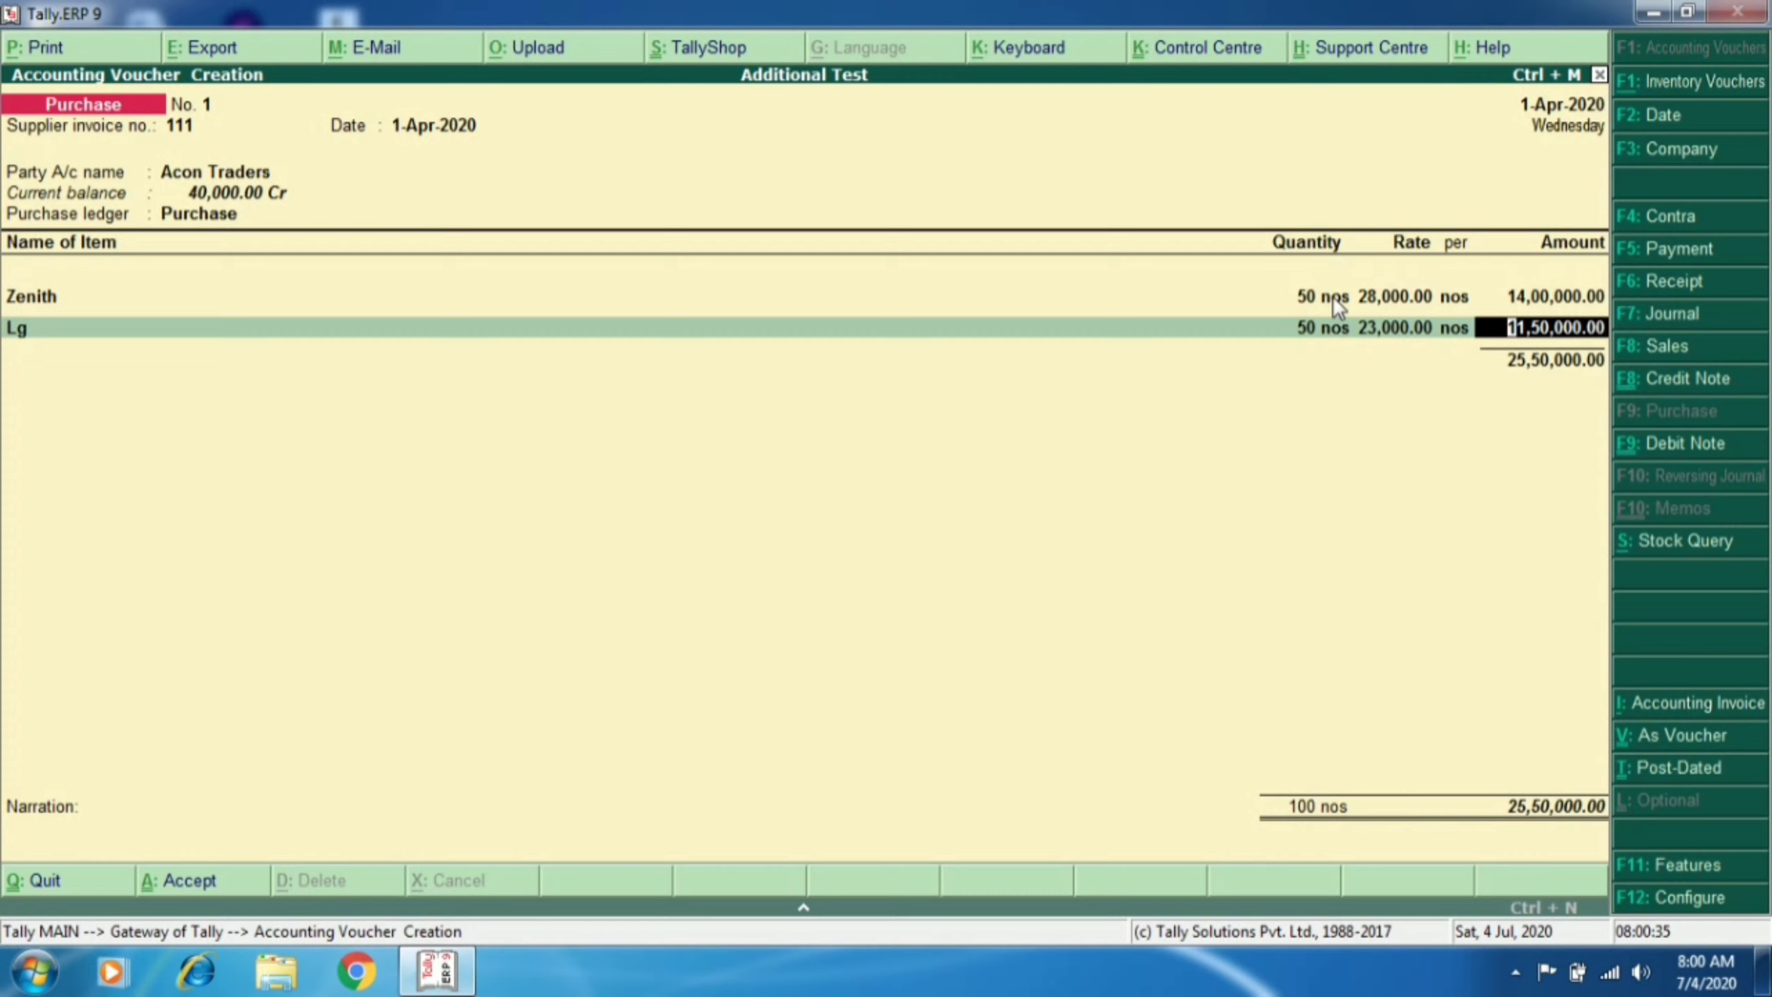
pyautogui.press('Return')
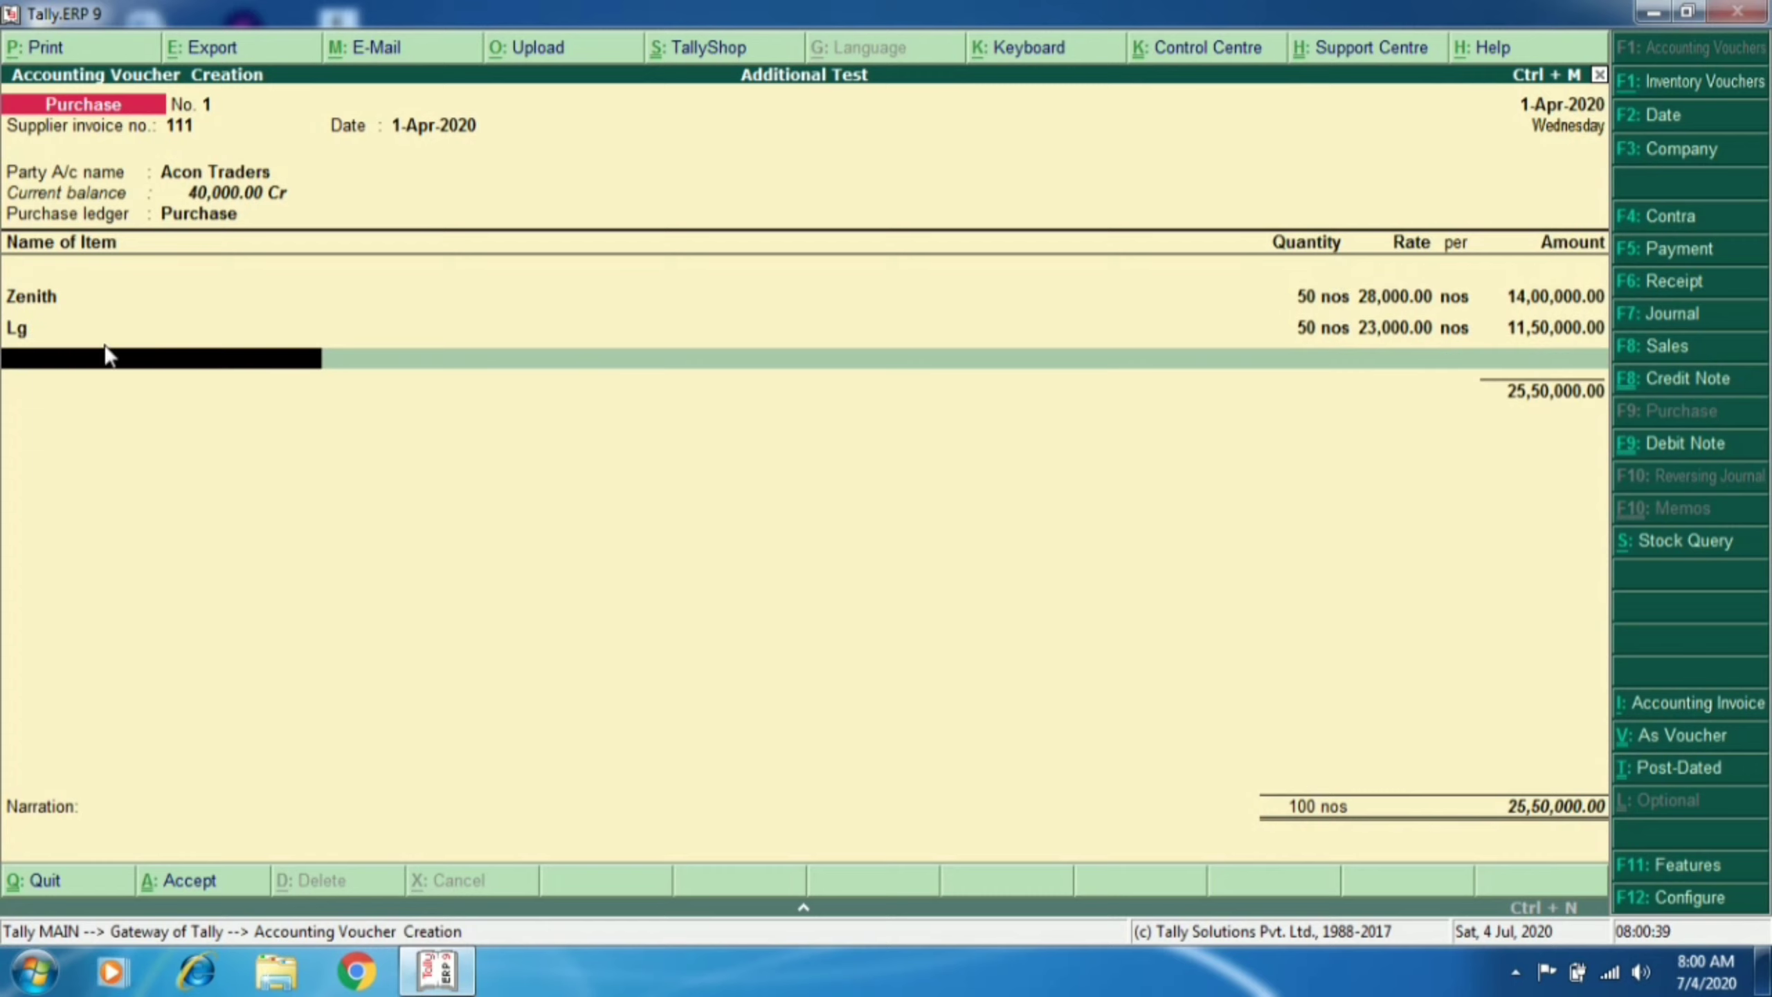
pyautogui.hotkey('alt', 'c')
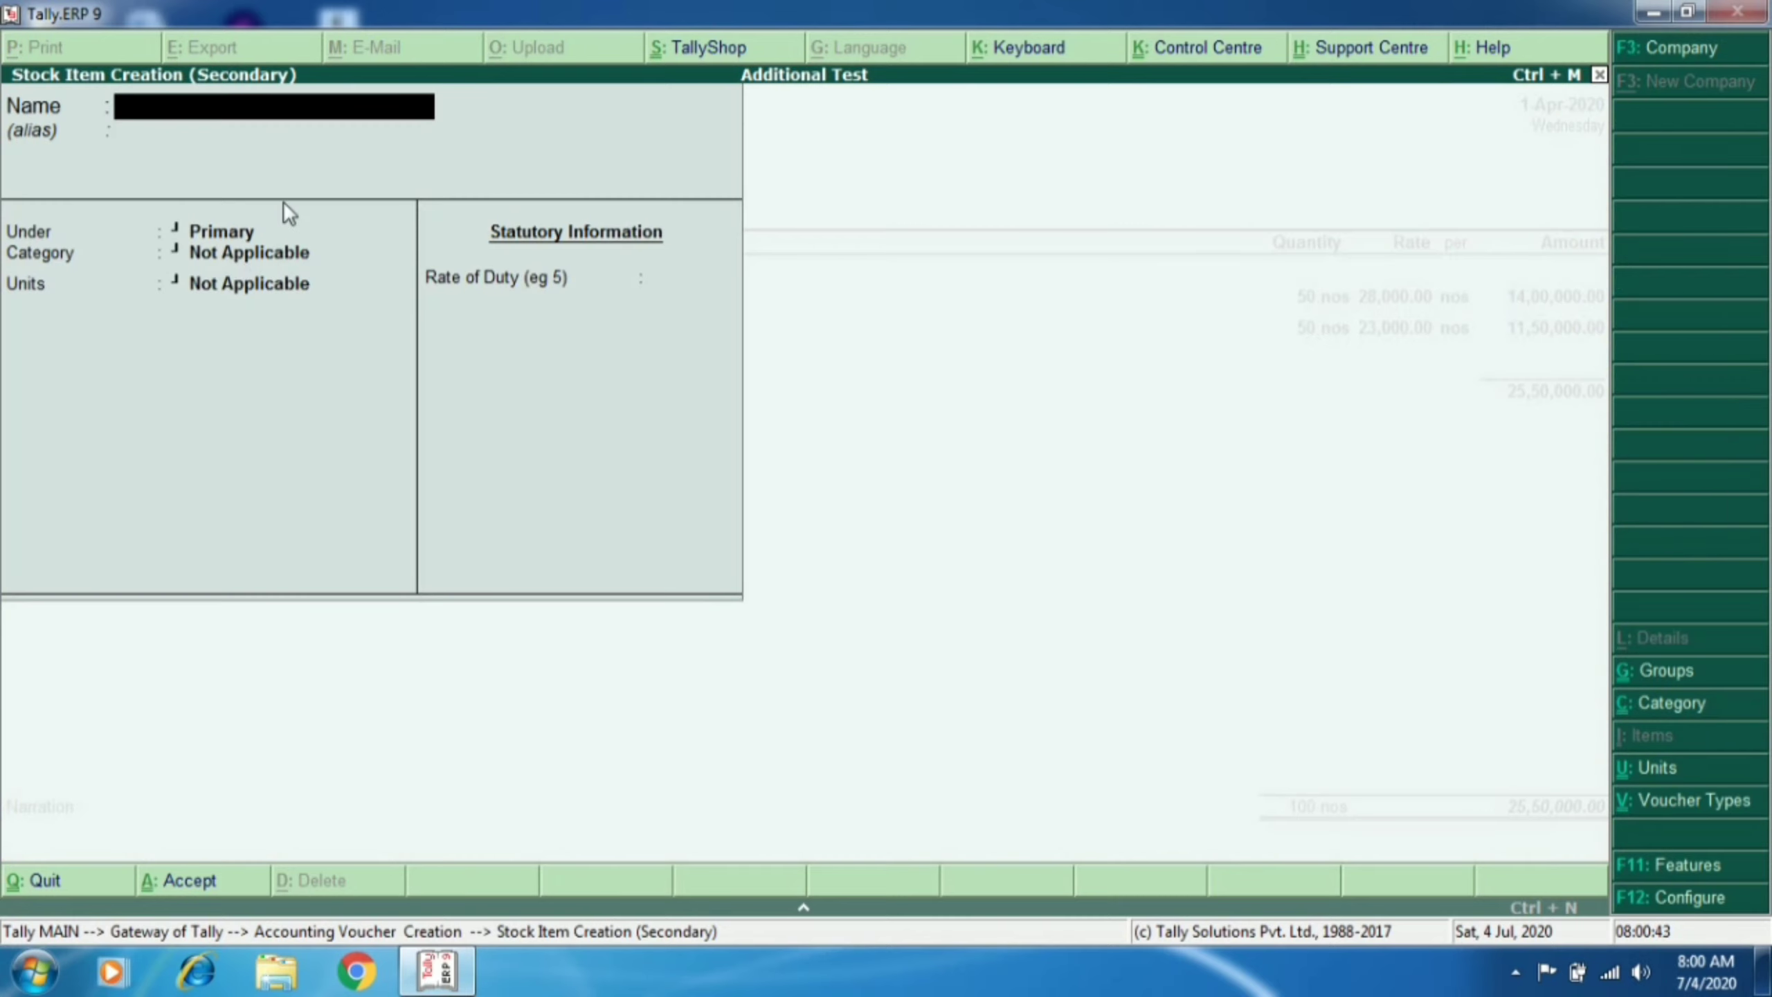
pyautogui.press('Escape')
pyautogui.press('y')
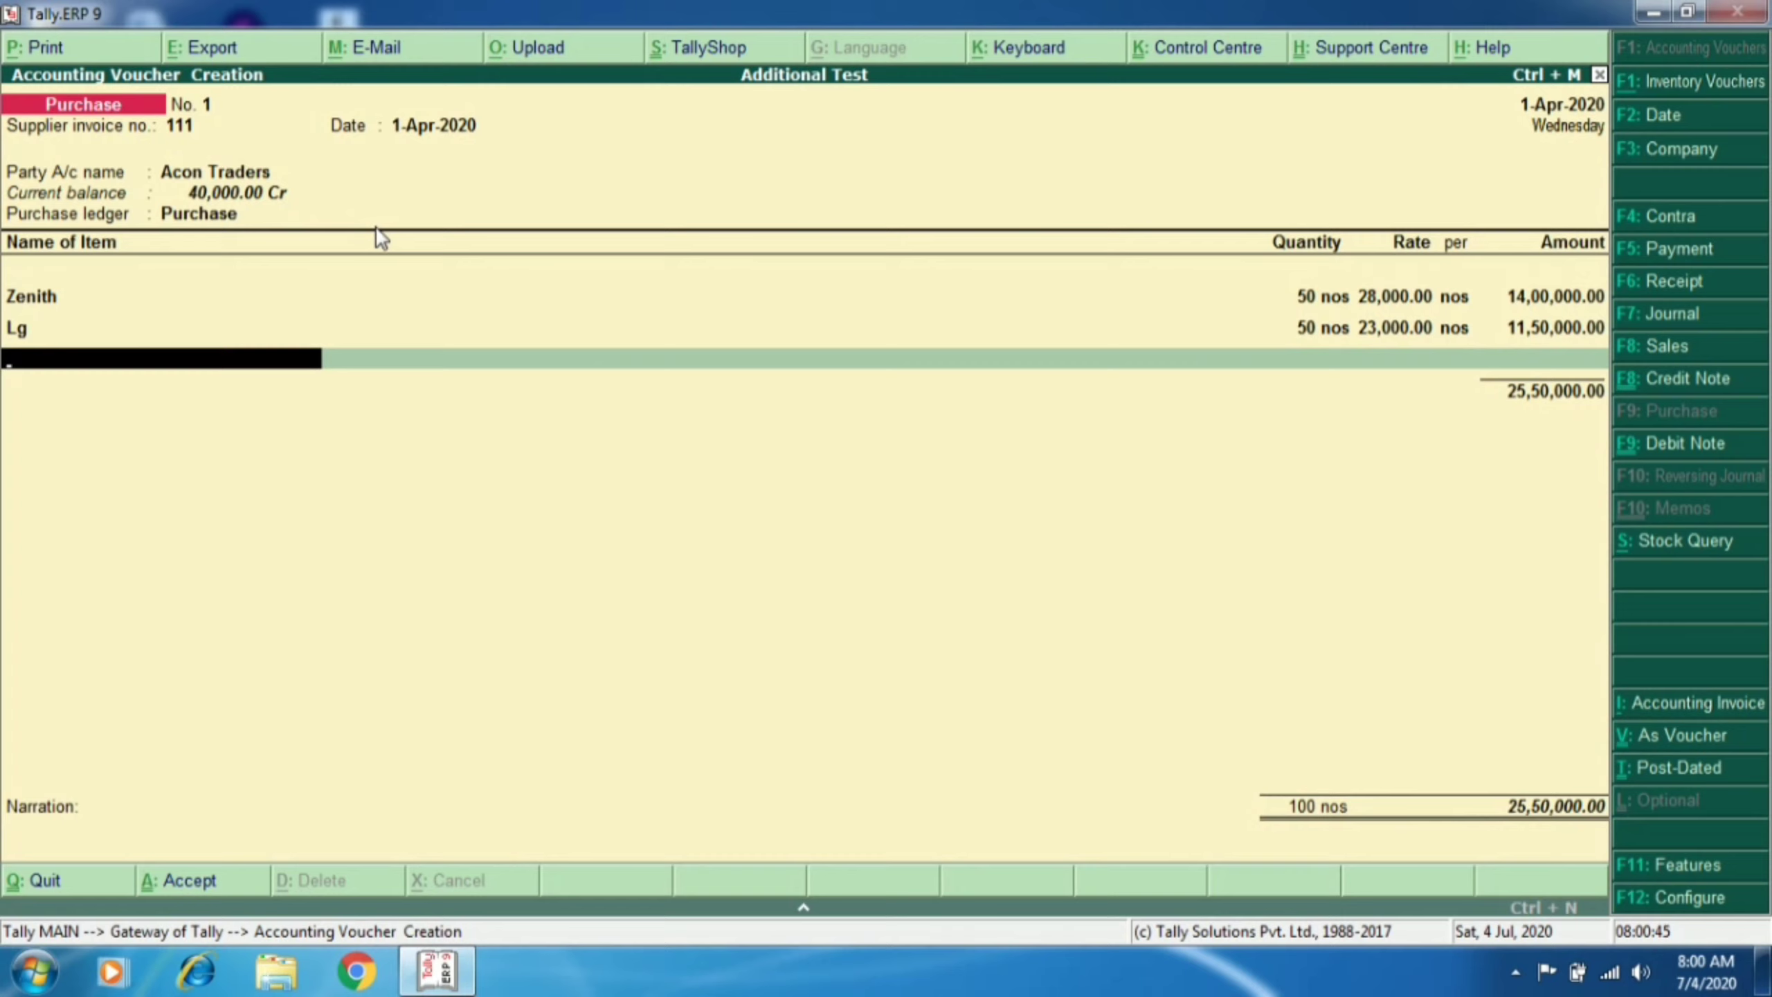
# Step: End the item list and create an Additional Expense ledger under Indirect Expenses with inventory values not affected, for use in the purchase voucher
pyautogui.press('Return')
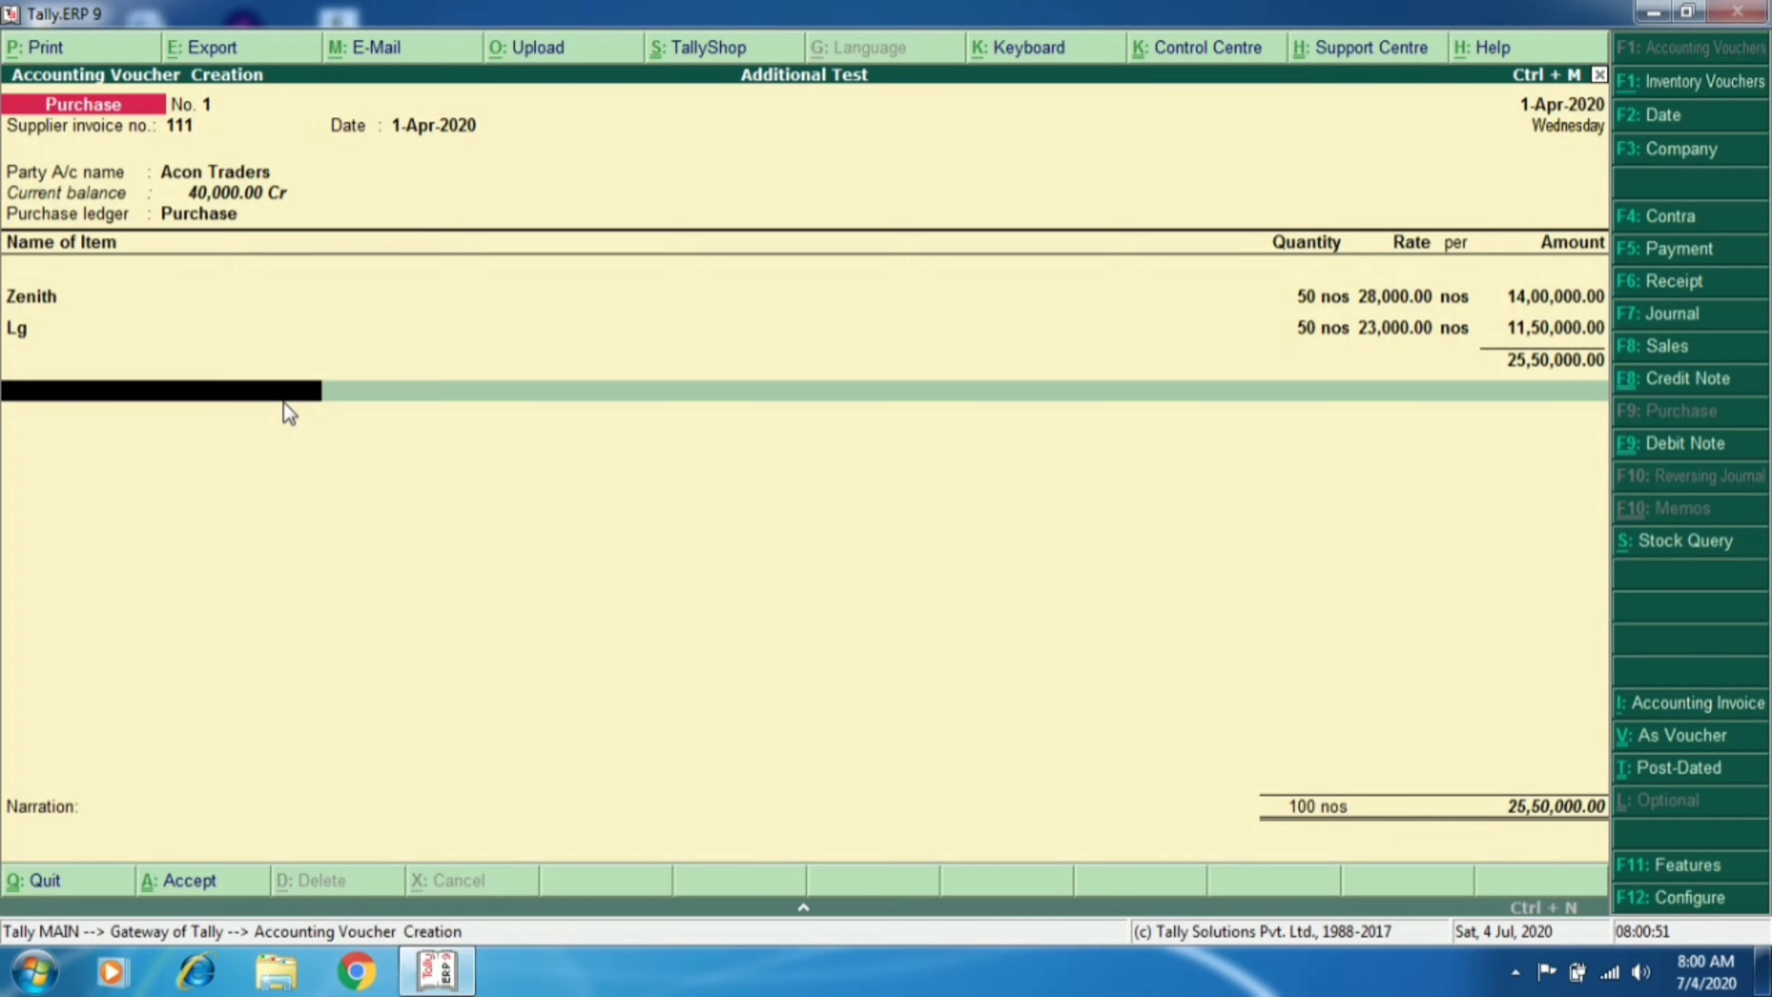
pyautogui.hotkey('alt', 'c')
pyautogui.write('Add')
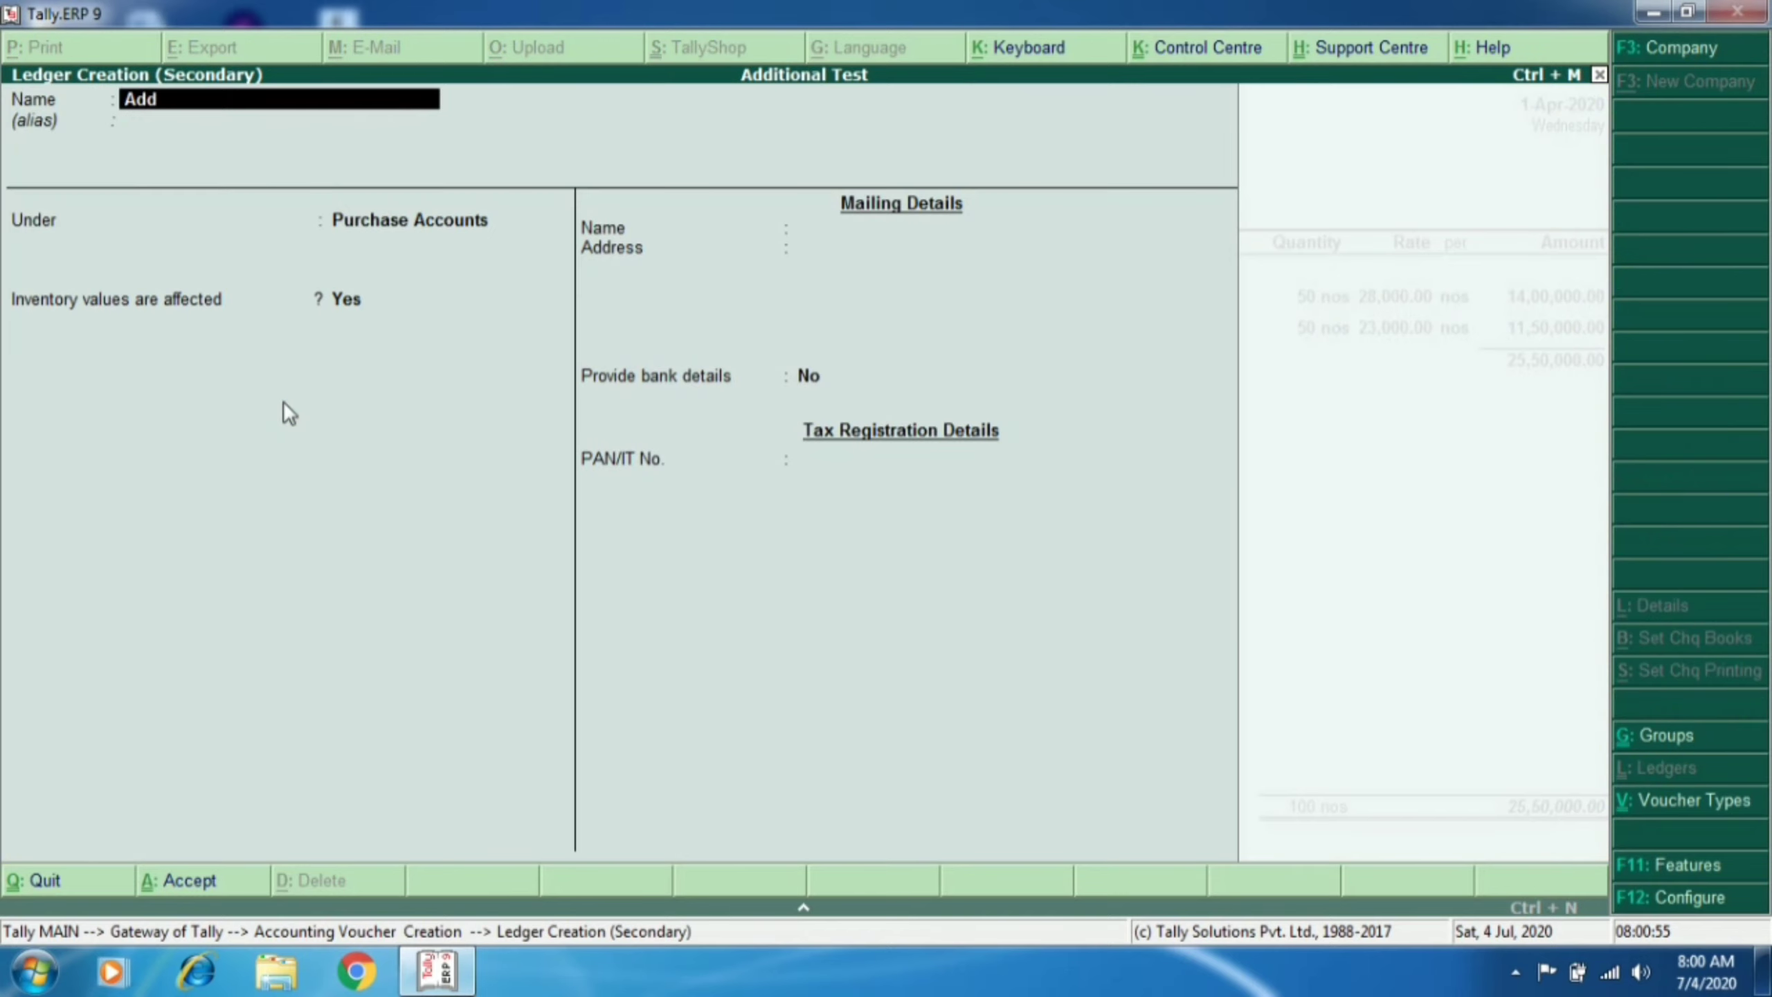
pyautogui.write('itional Expense')
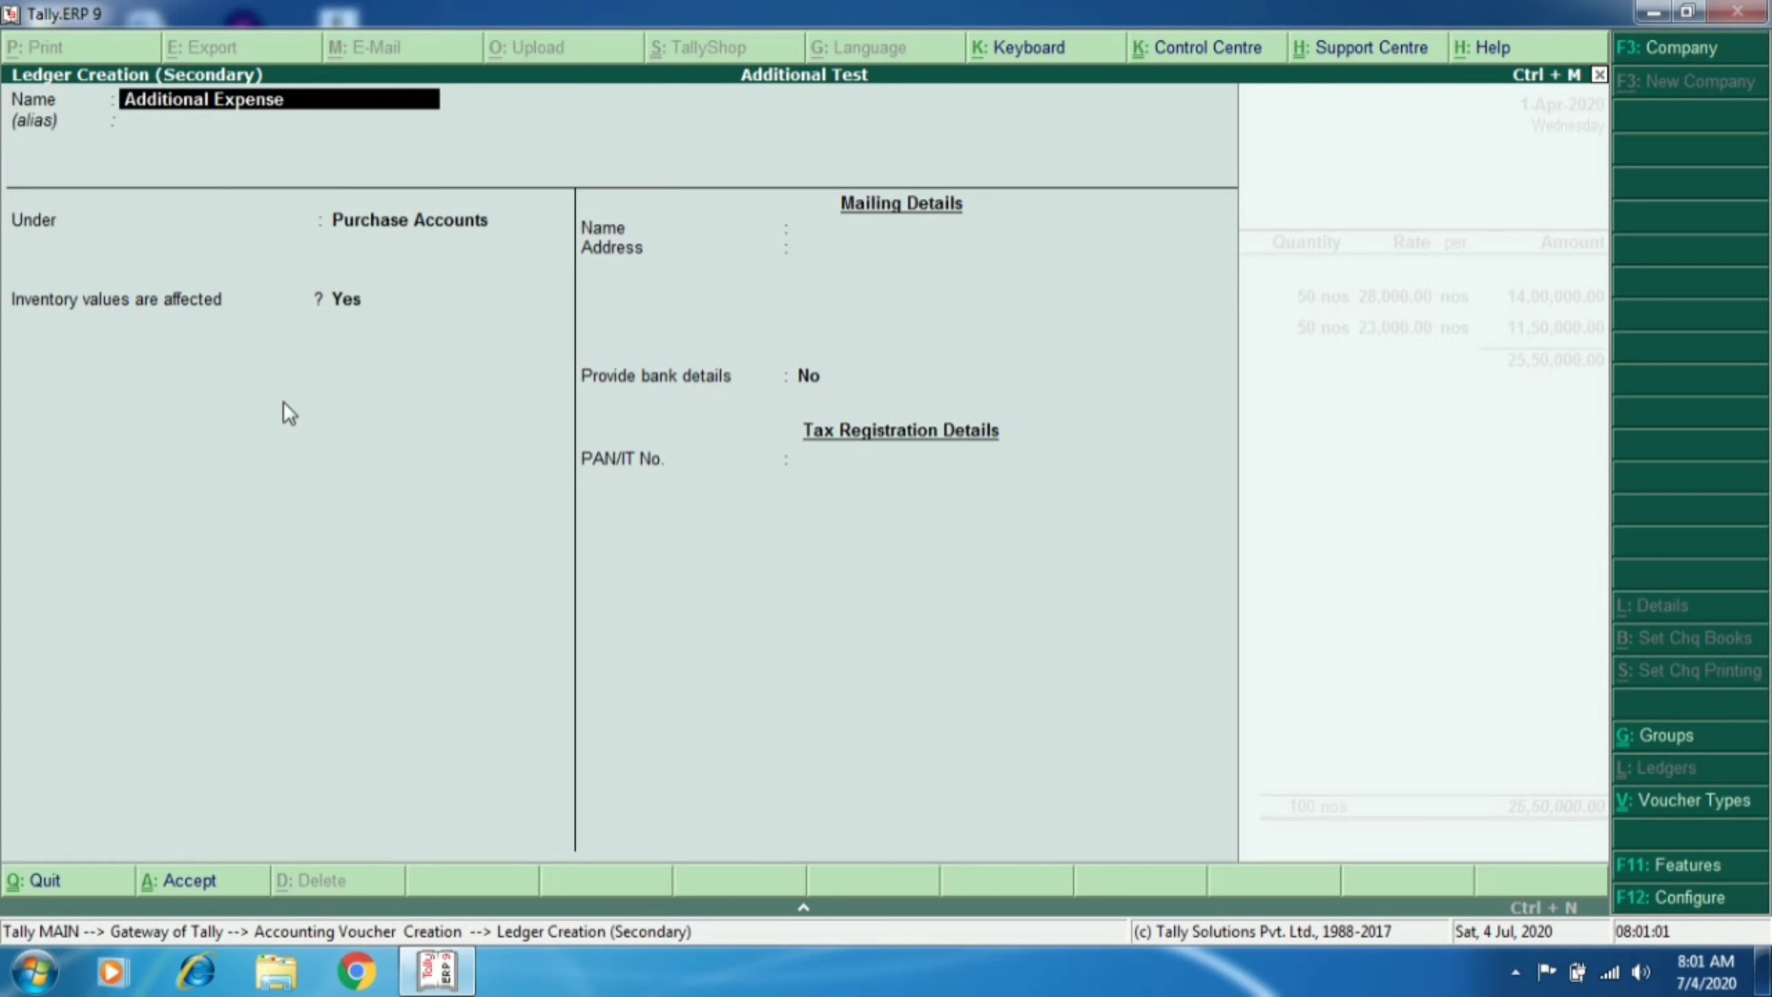
pyautogui.press('Return')
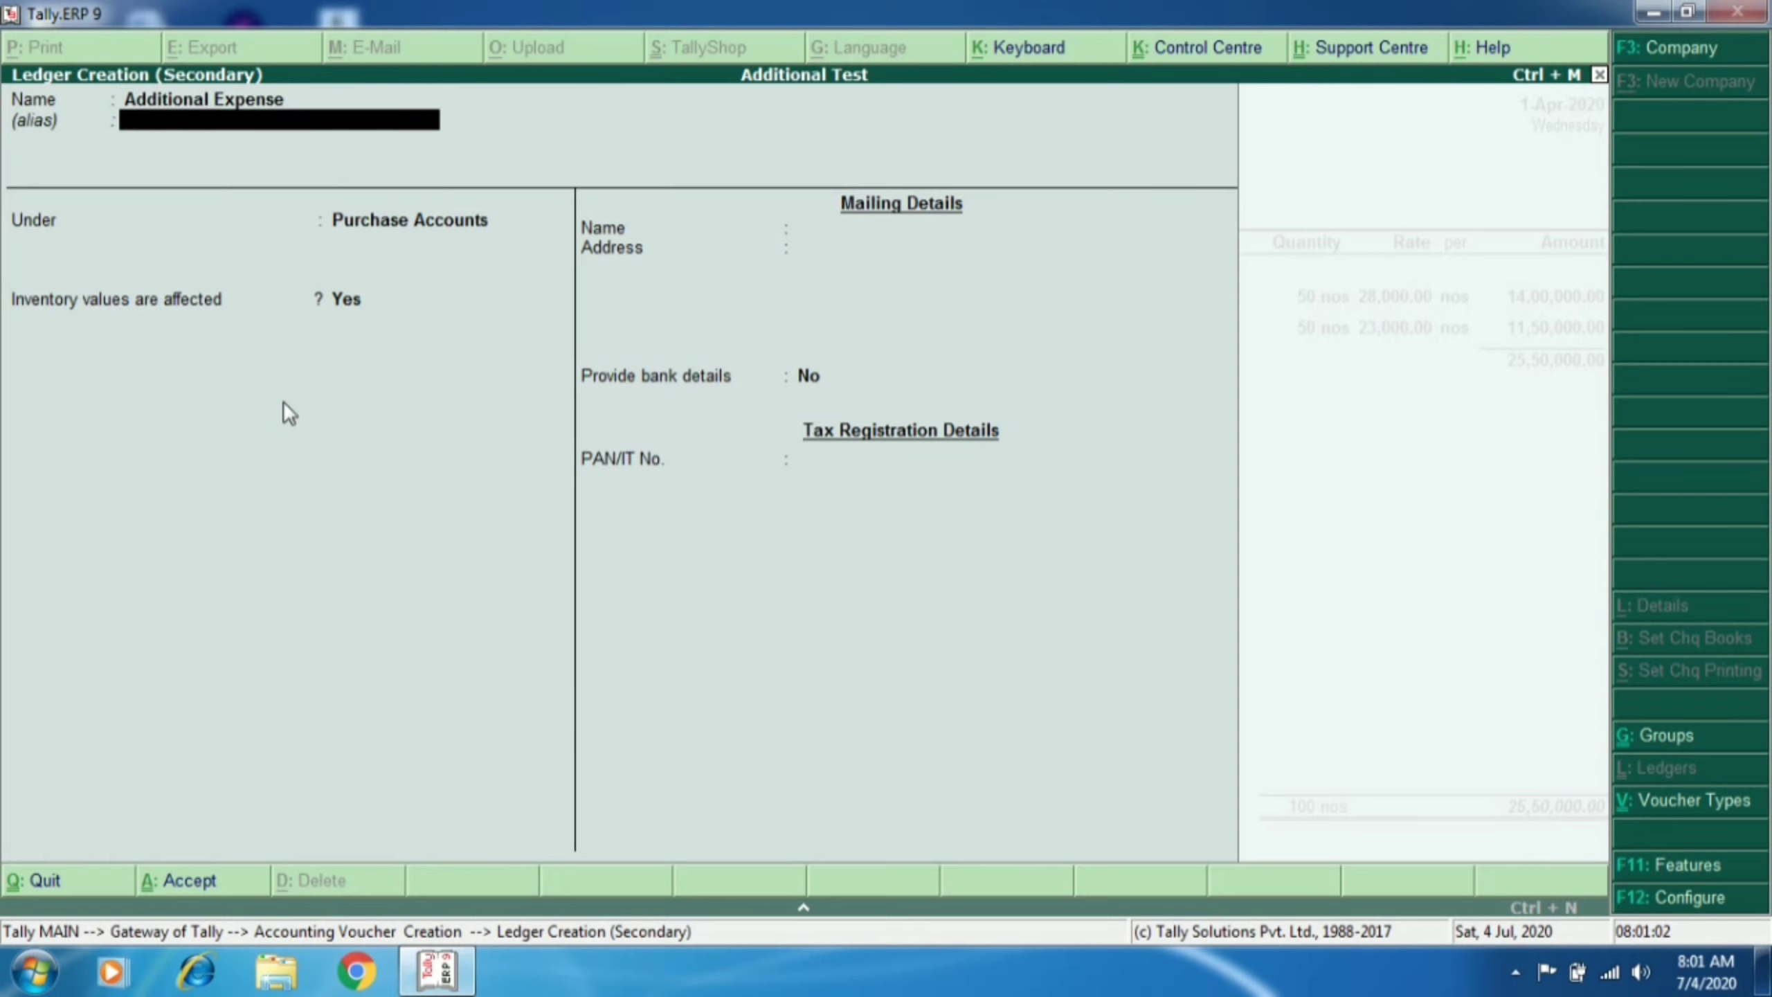
pyautogui.press('Return')
pyautogui.write('In')
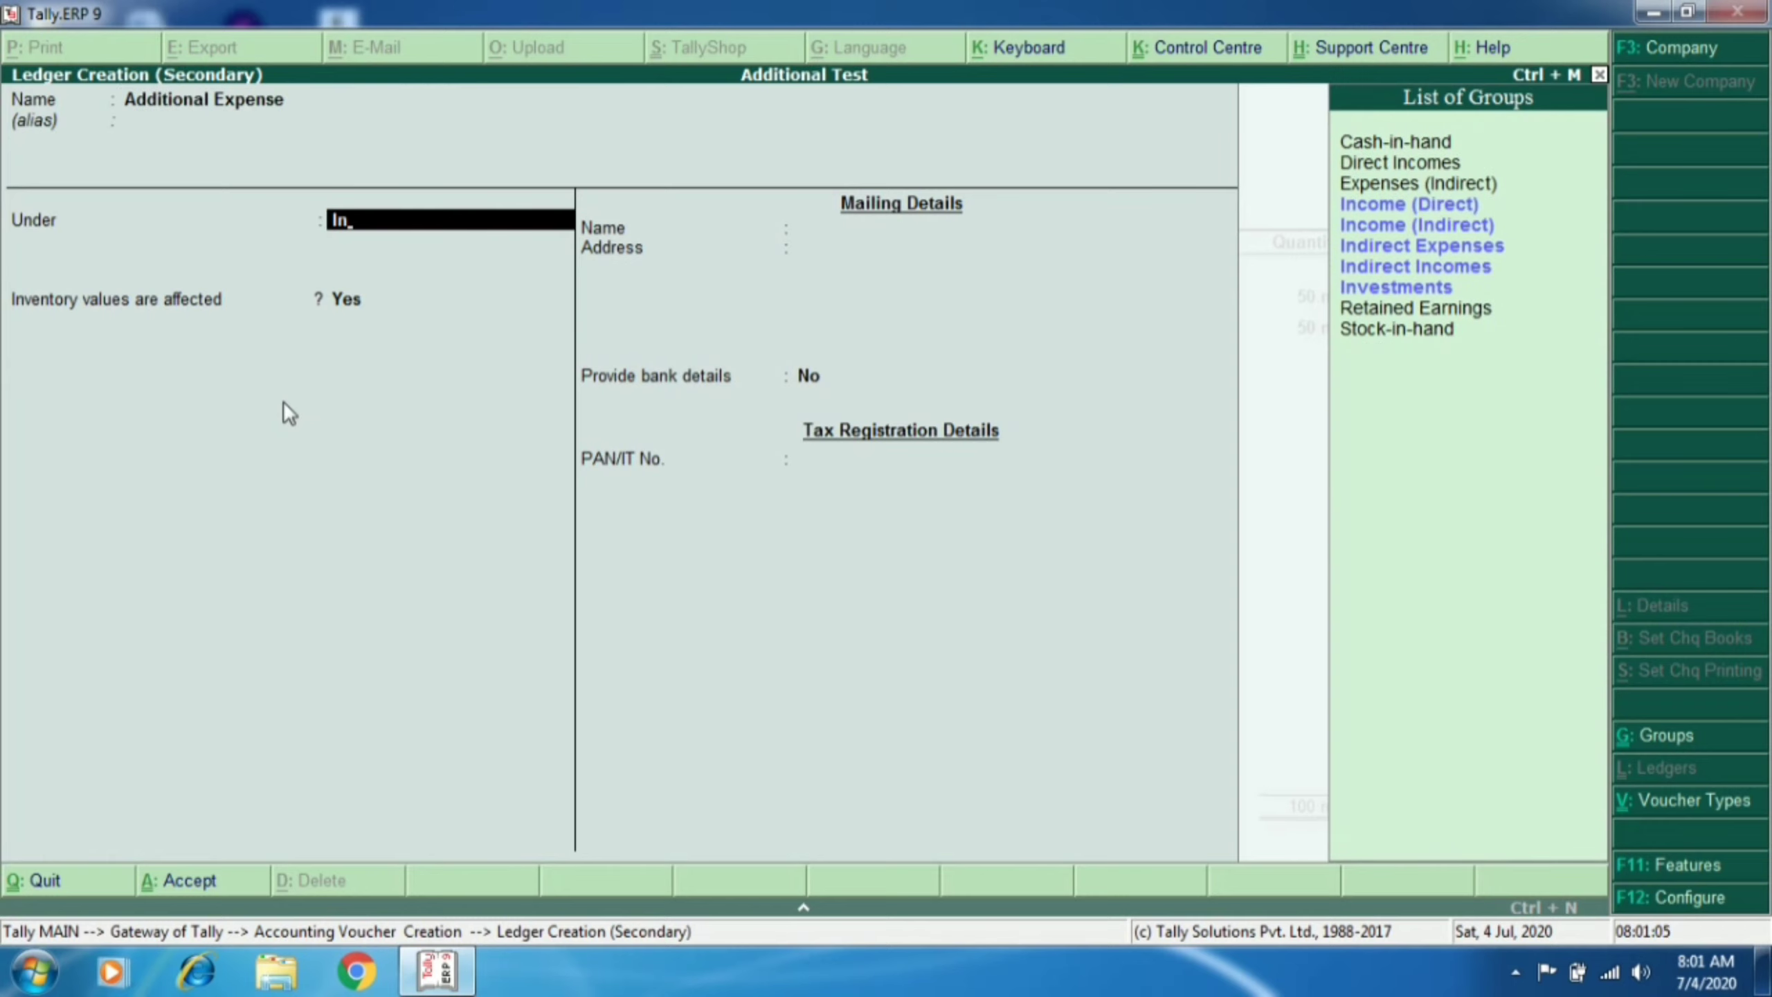
pyautogui.press('Down')
pyautogui.press('Down')
pyautogui.press('Down')
pyautogui.press('Return')
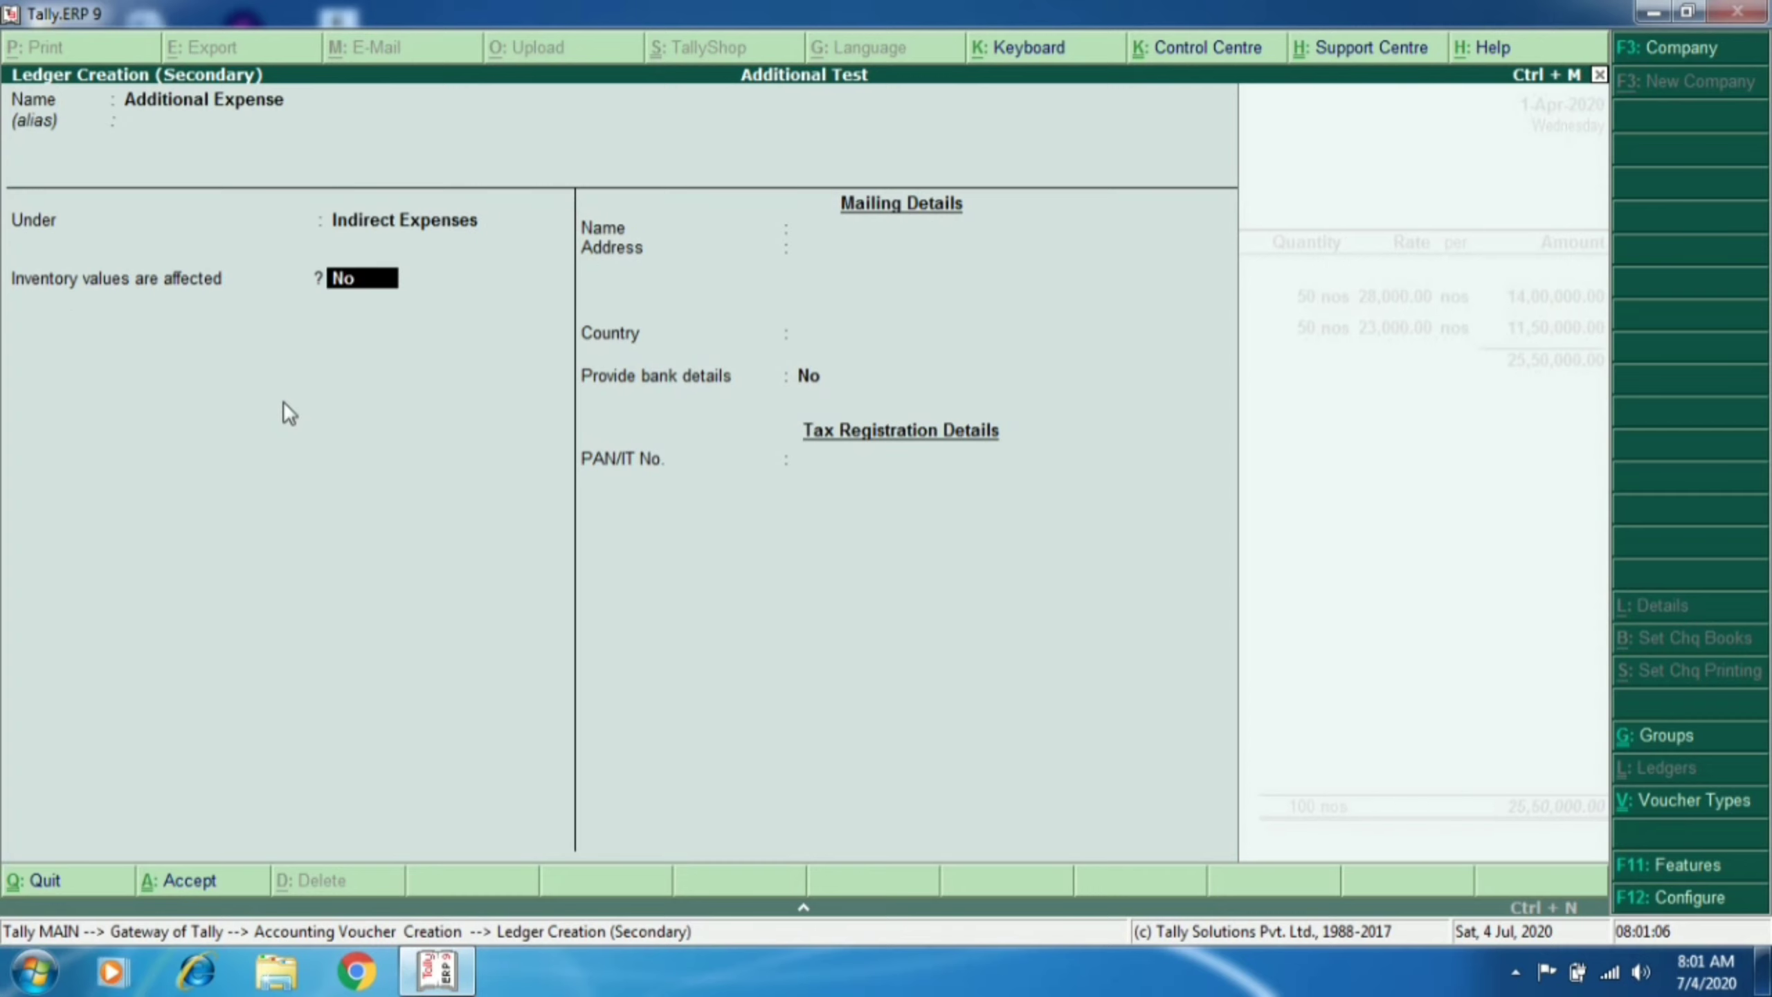
pyautogui.hotkey('ctrl', 'a')
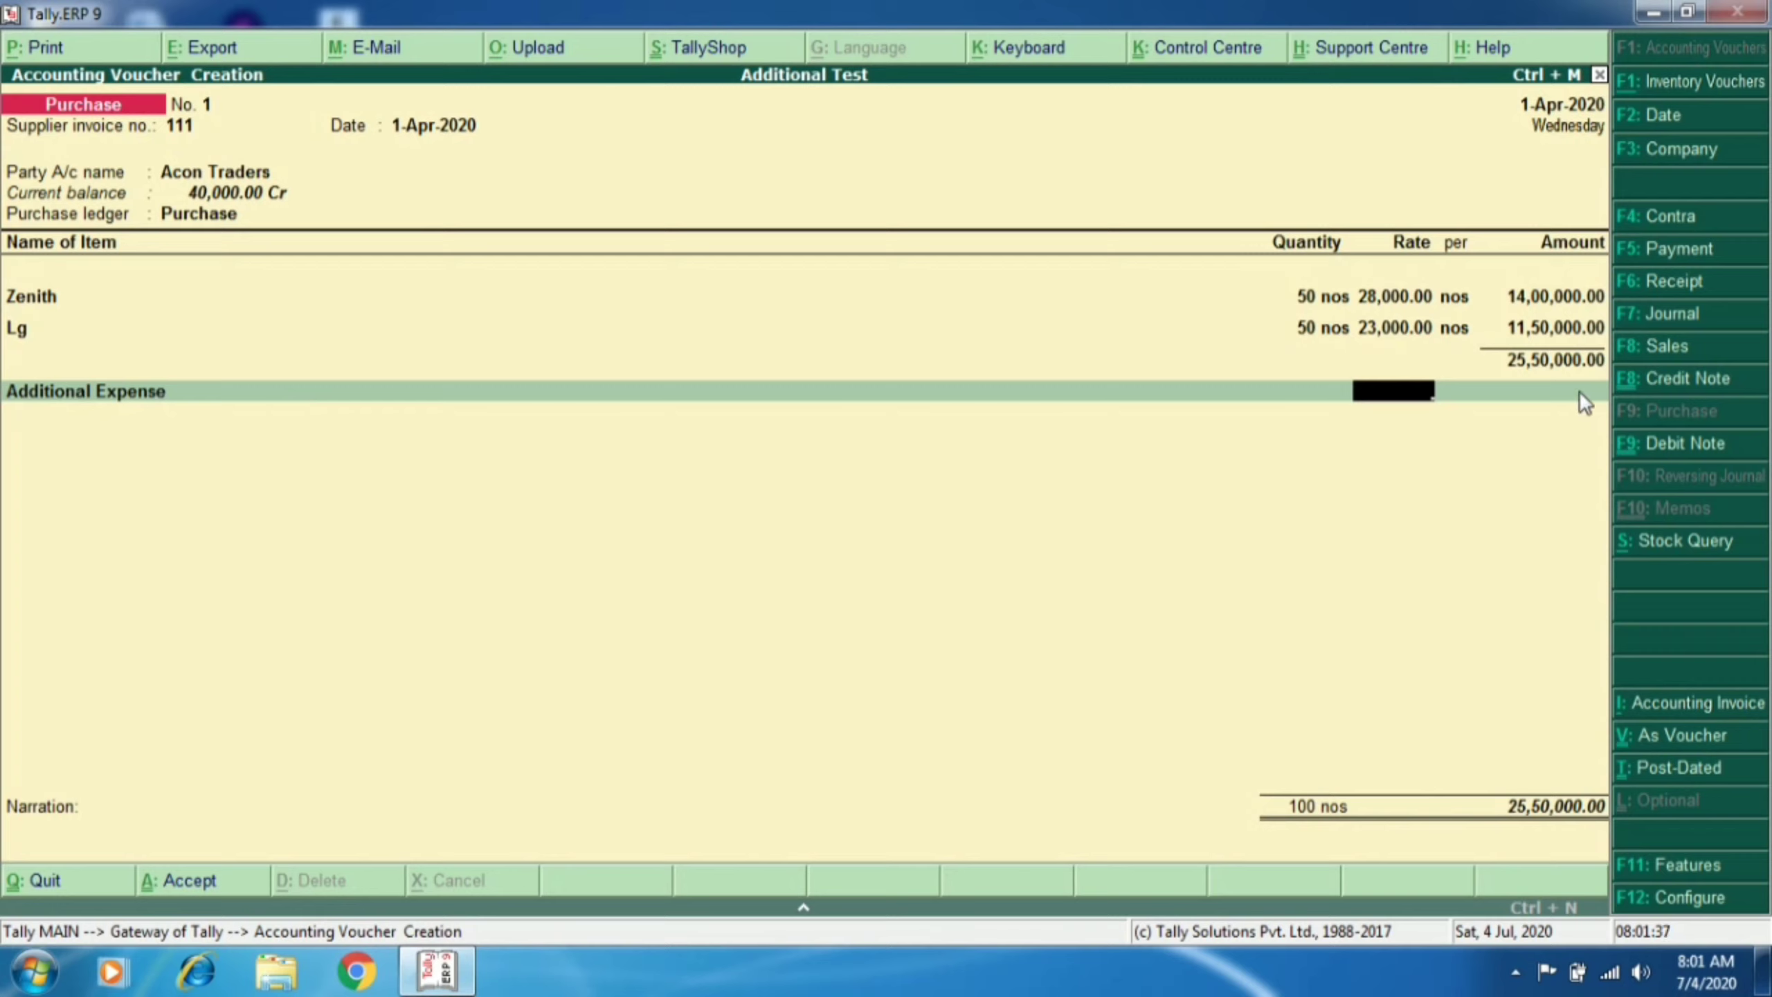
# Step: Set the Additional Expense rate to 5% in the purchase voucher and finish its ledger entries
pyautogui.press('Return')
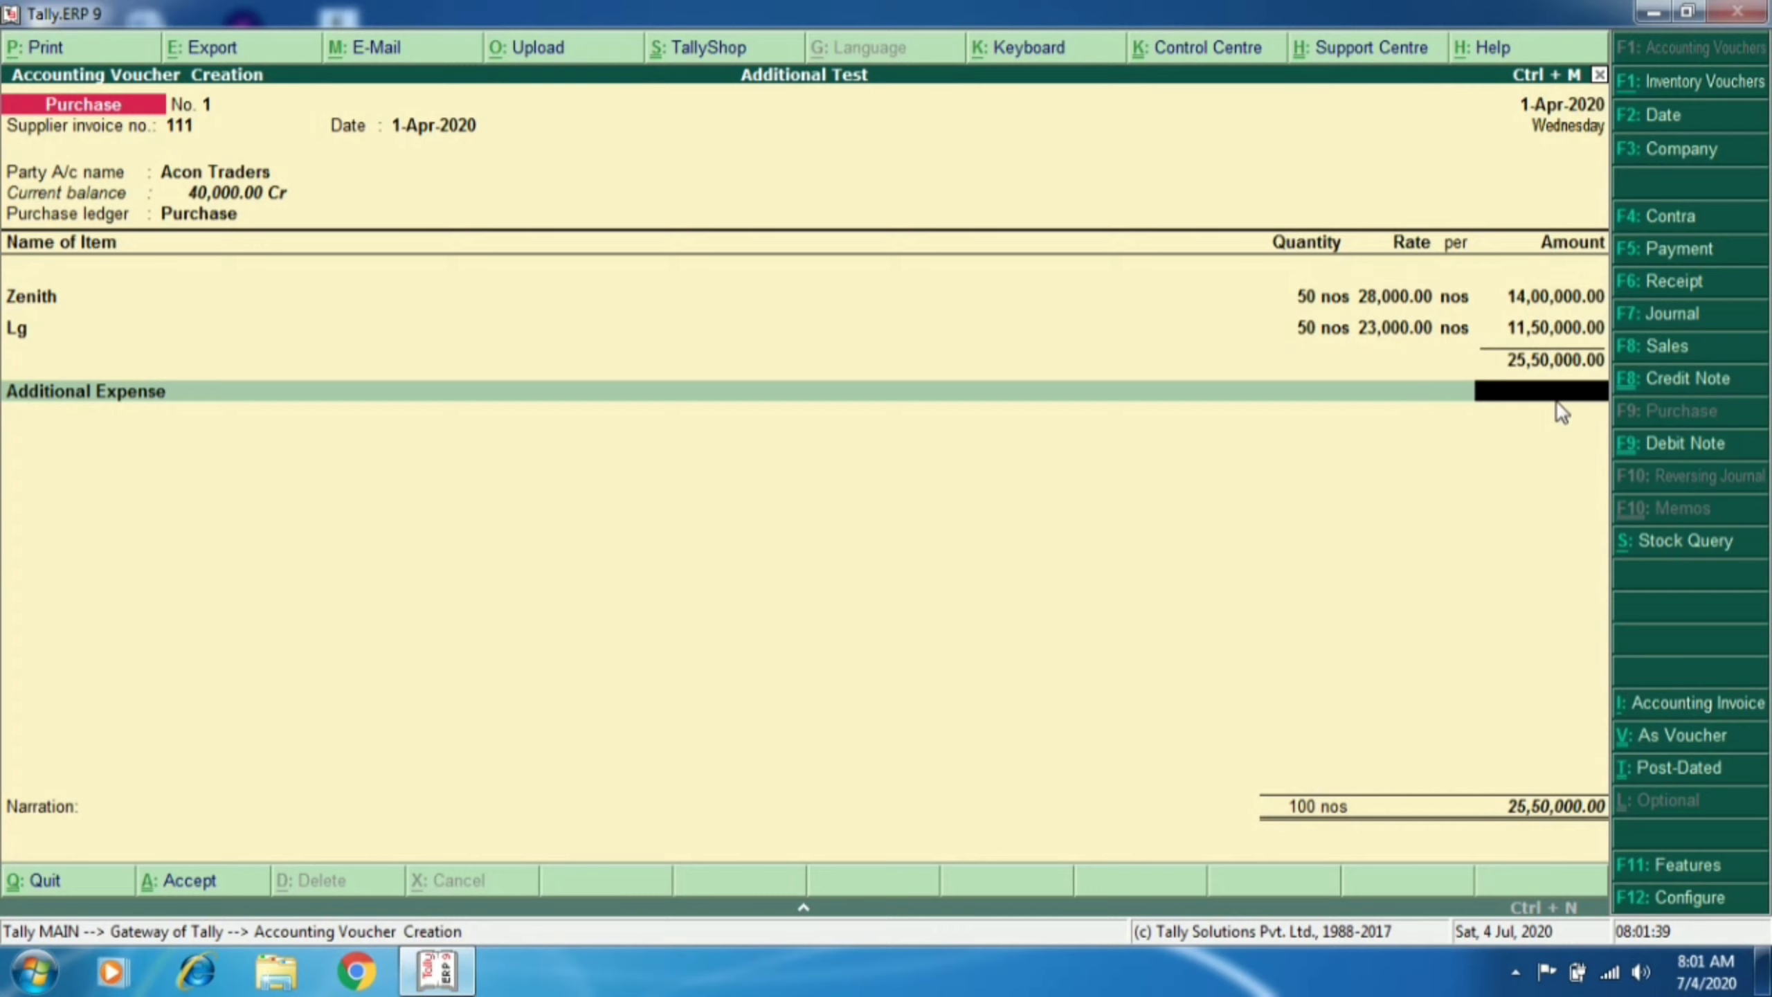
pyautogui.press('BackSpace')
pyautogui.write('5.')
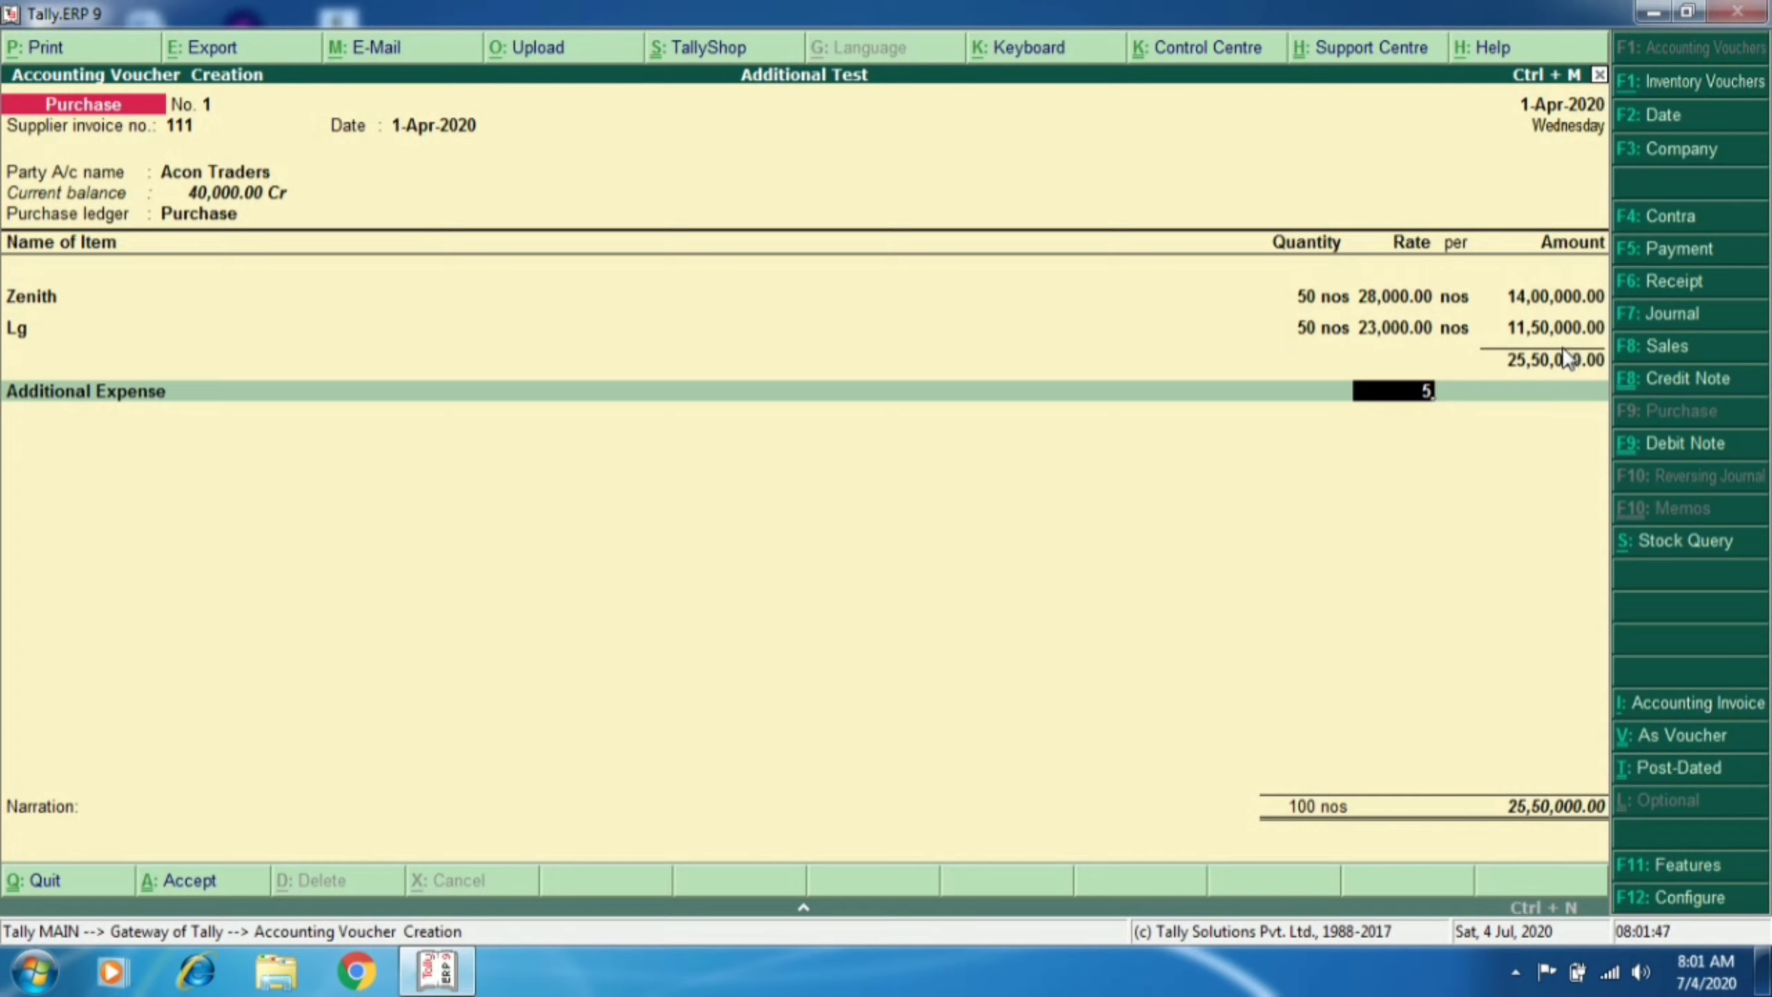
pyautogui.press('Return')
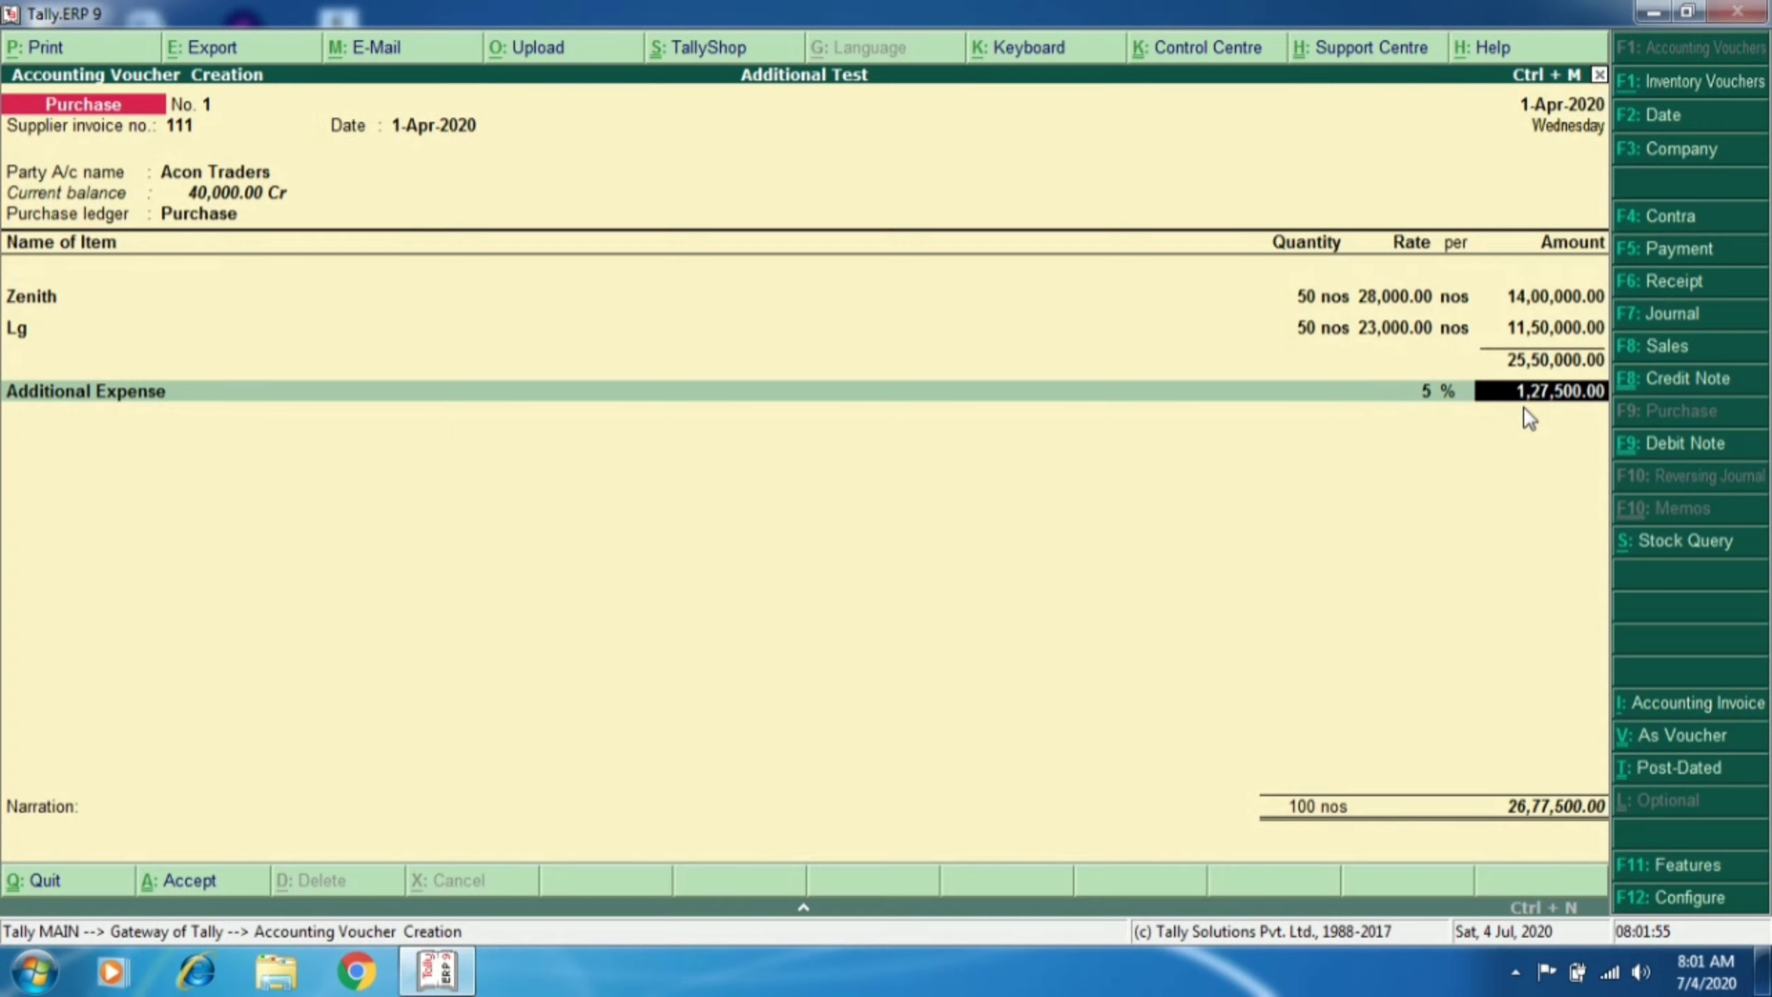
pyautogui.press('Return')
pyautogui.press('Return')
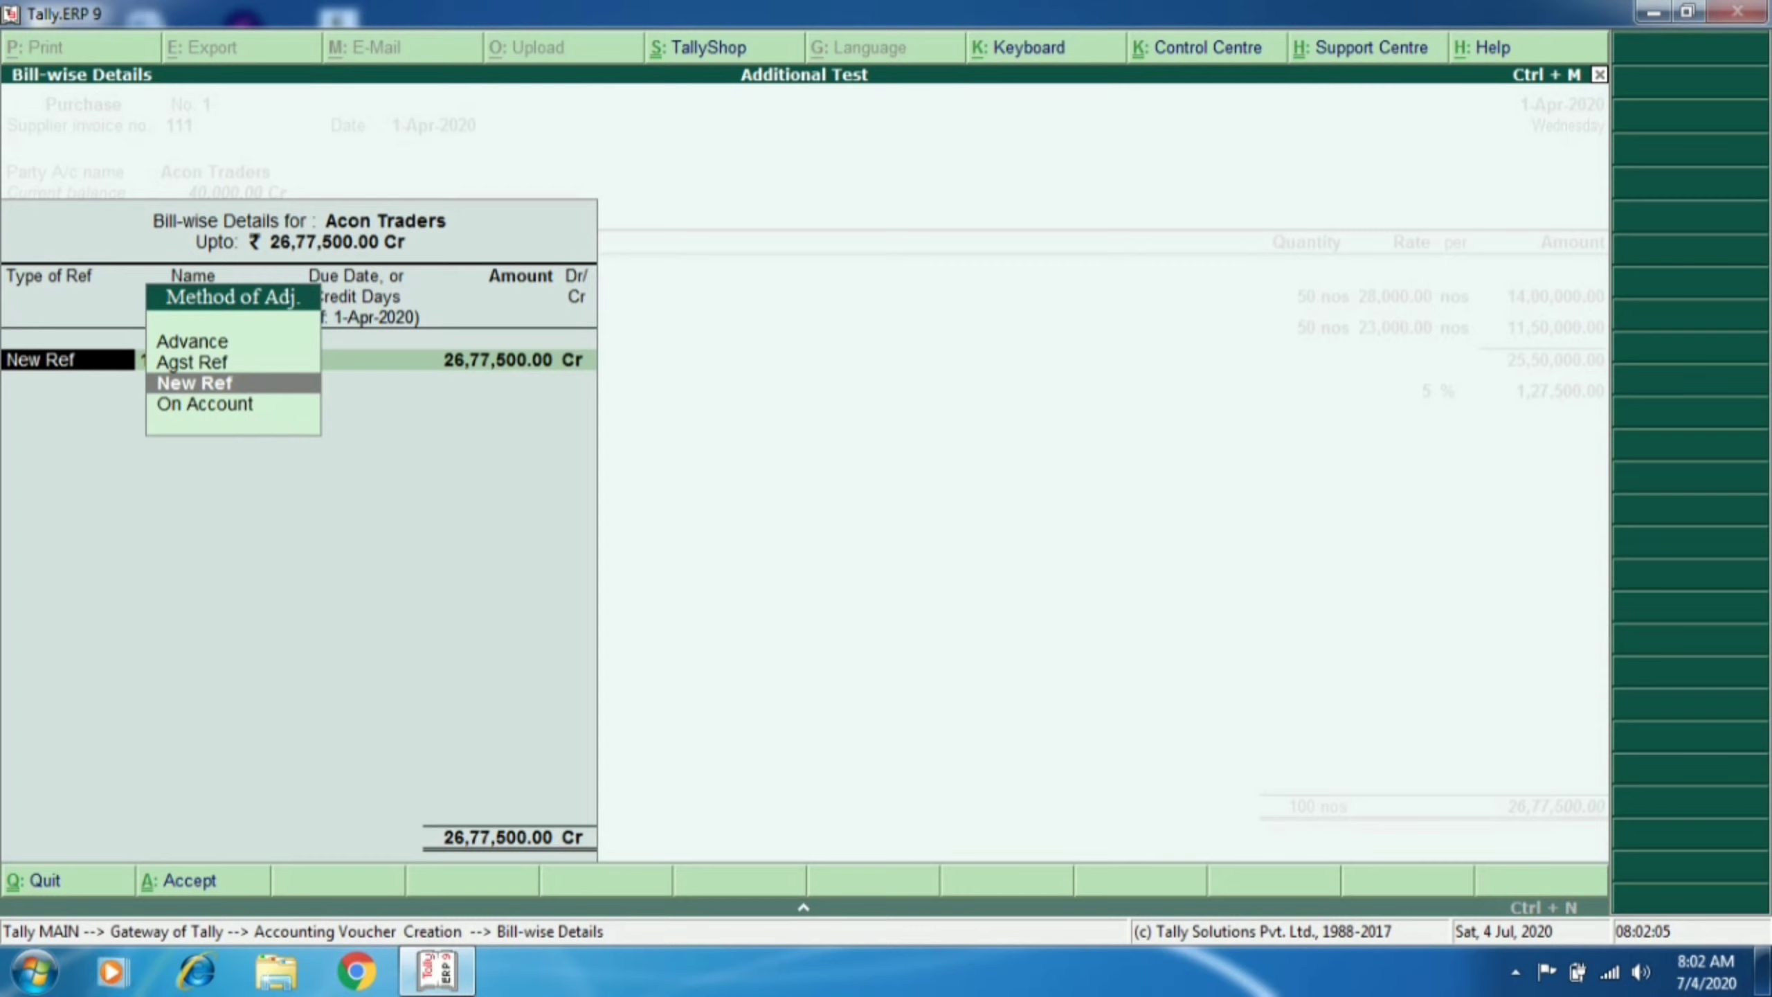
# Step: Allocate the Acon Traders bill as New Ref 111 for the full amount and save the purchase voucher without narration
pyautogui.press('Return')
pyautogui.press('Return')
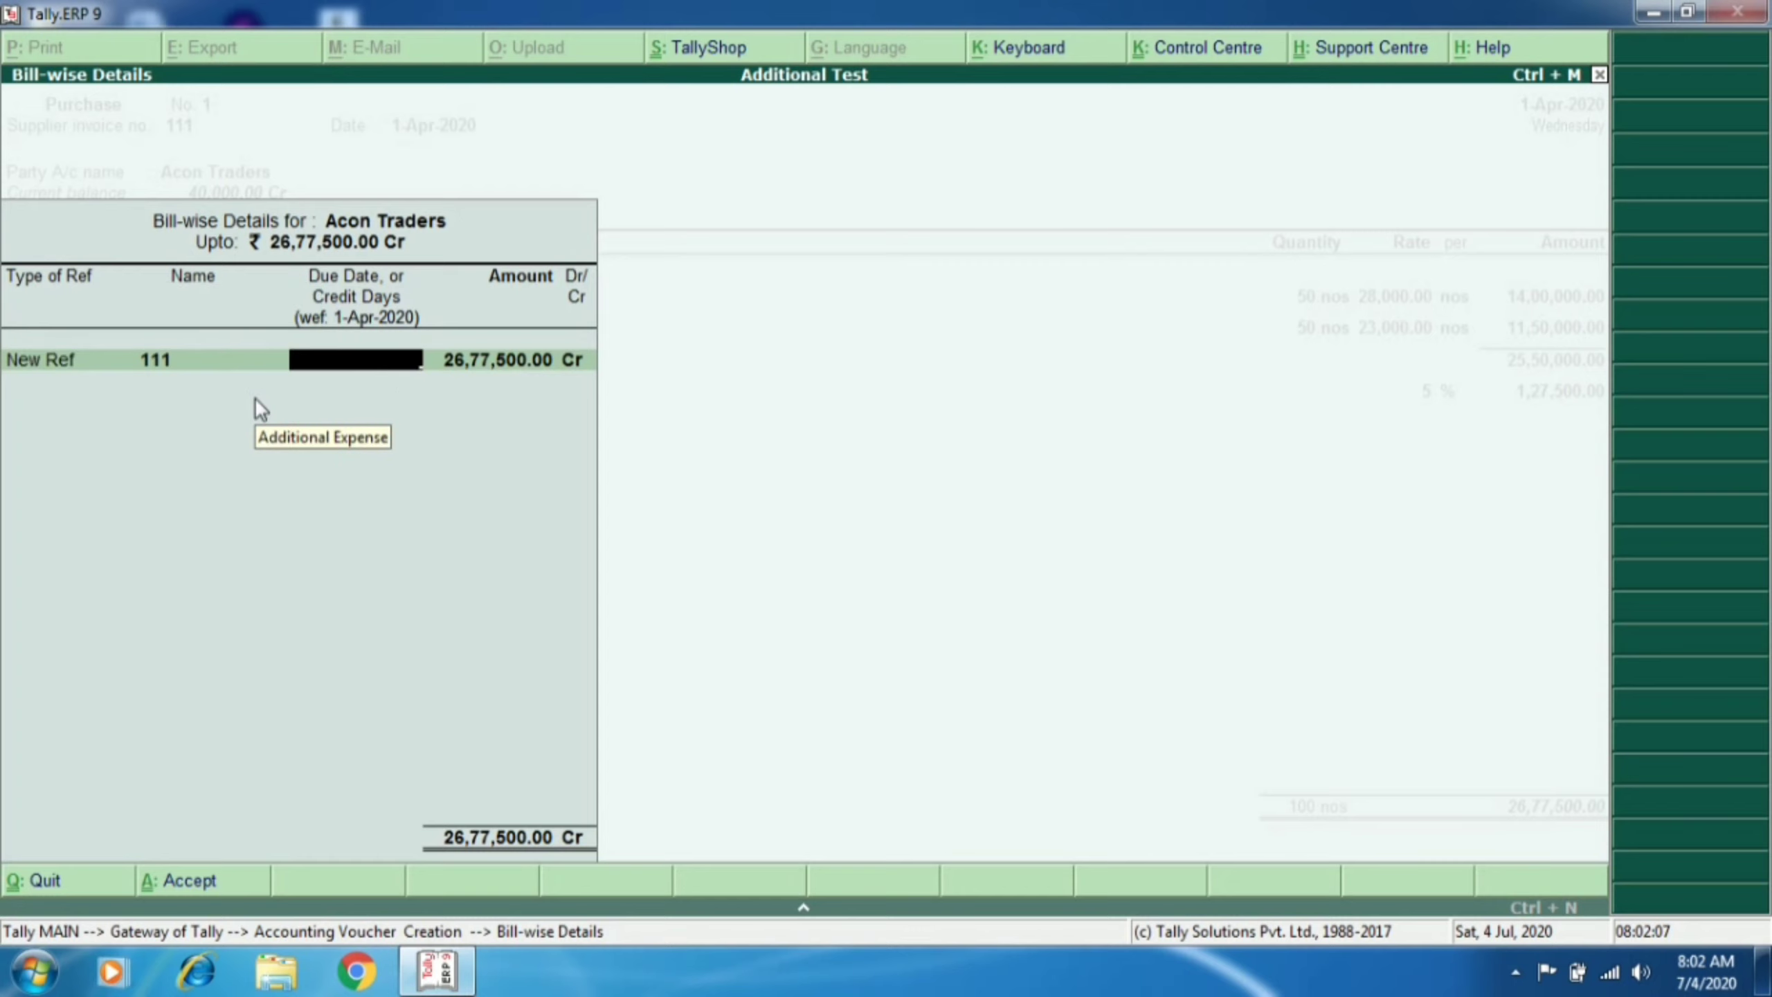
pyautogui.press('Return')
pyautogui.press('Return')
pyautogui.press('Return')
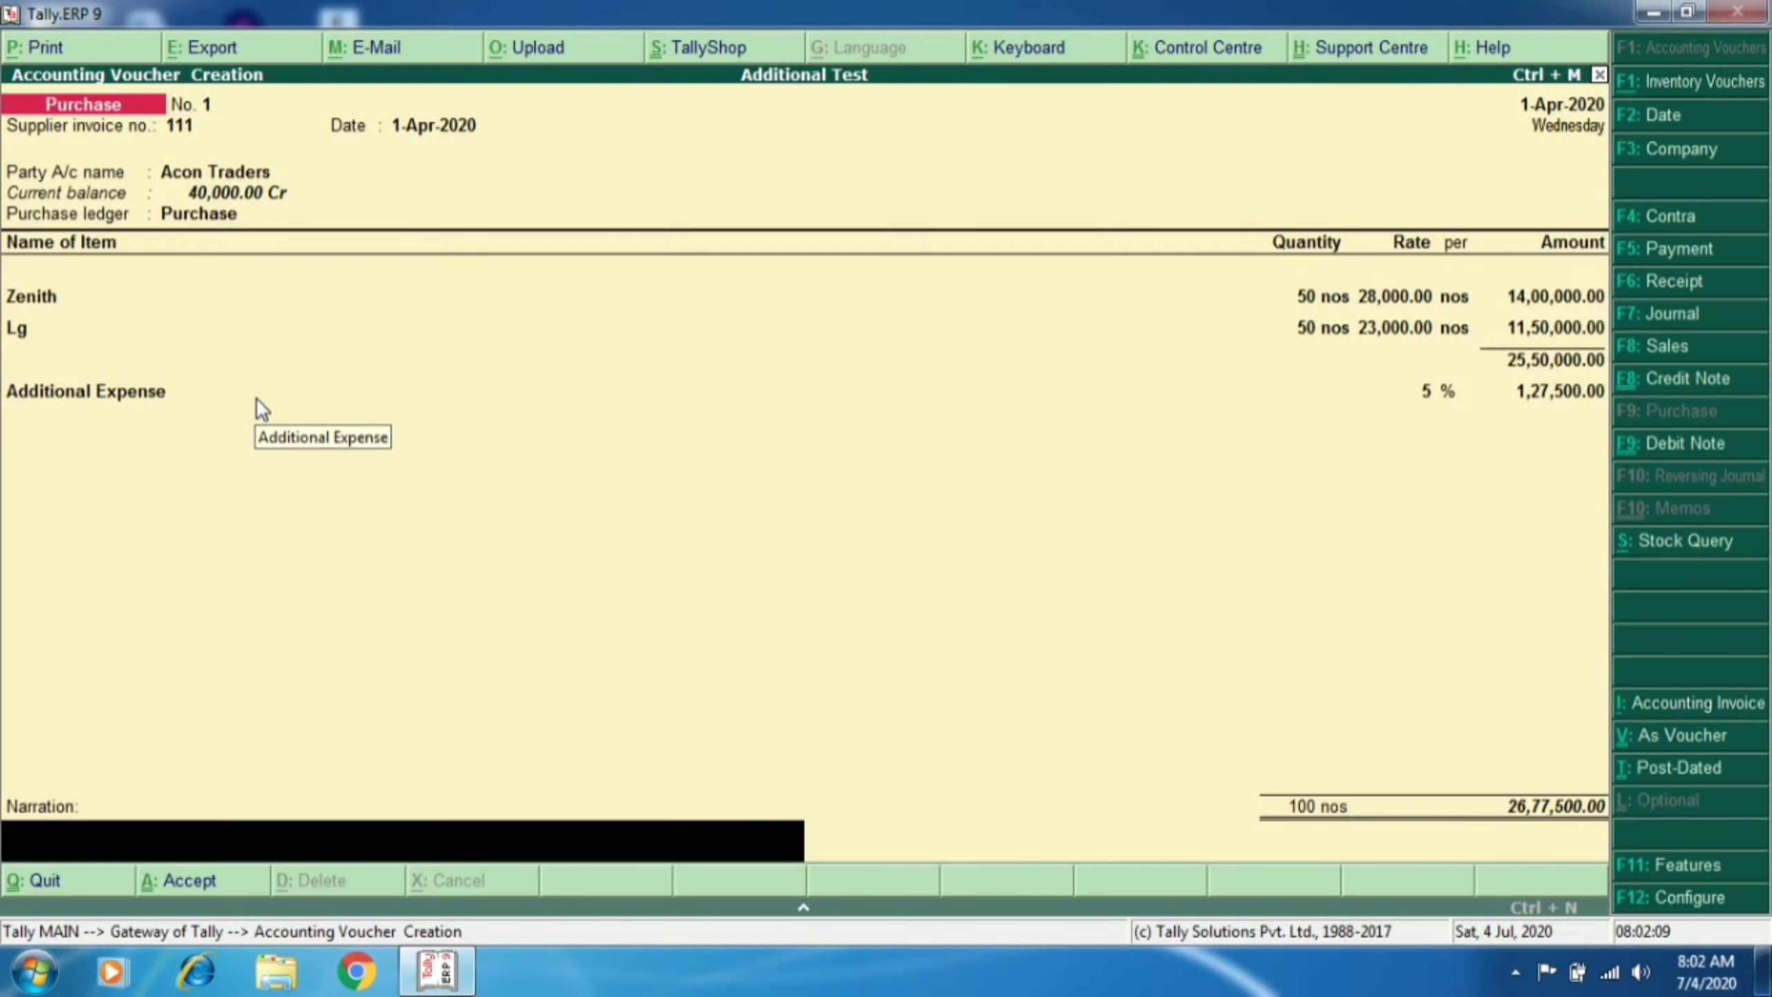
pyautogui.press('Return')
pyautogui.press('Return')
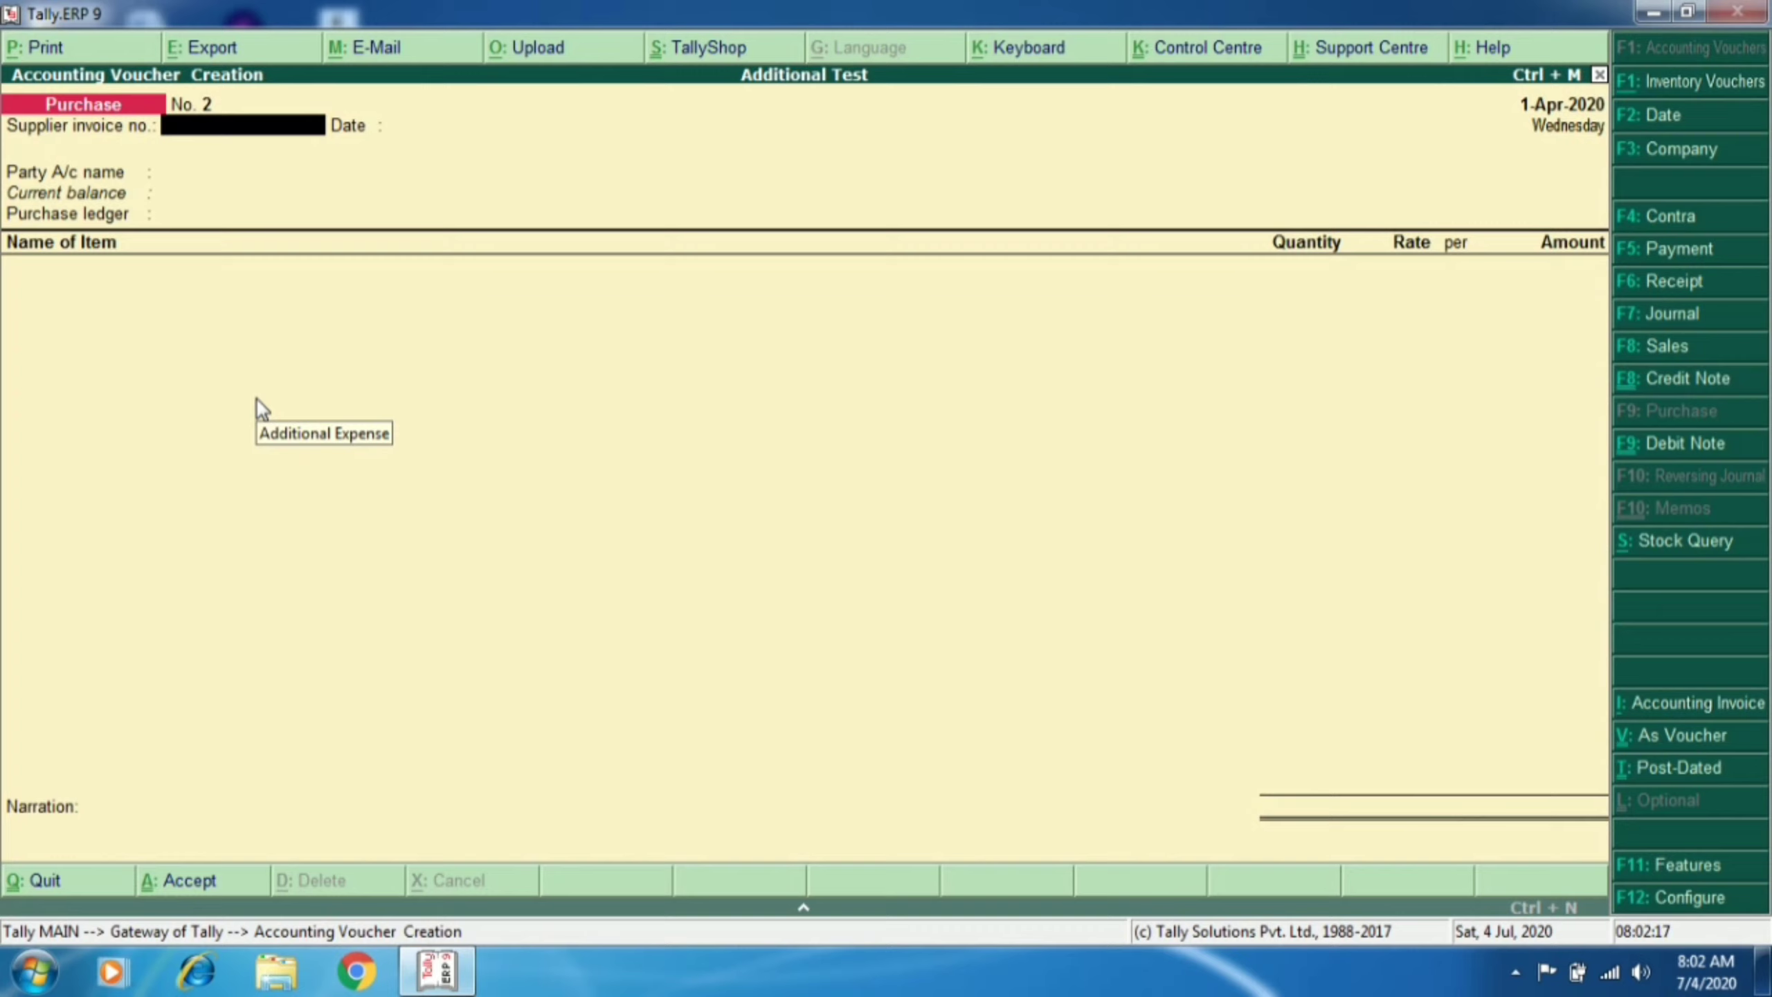
# Step: Start a sales voucher
pyautogui.press('F8')
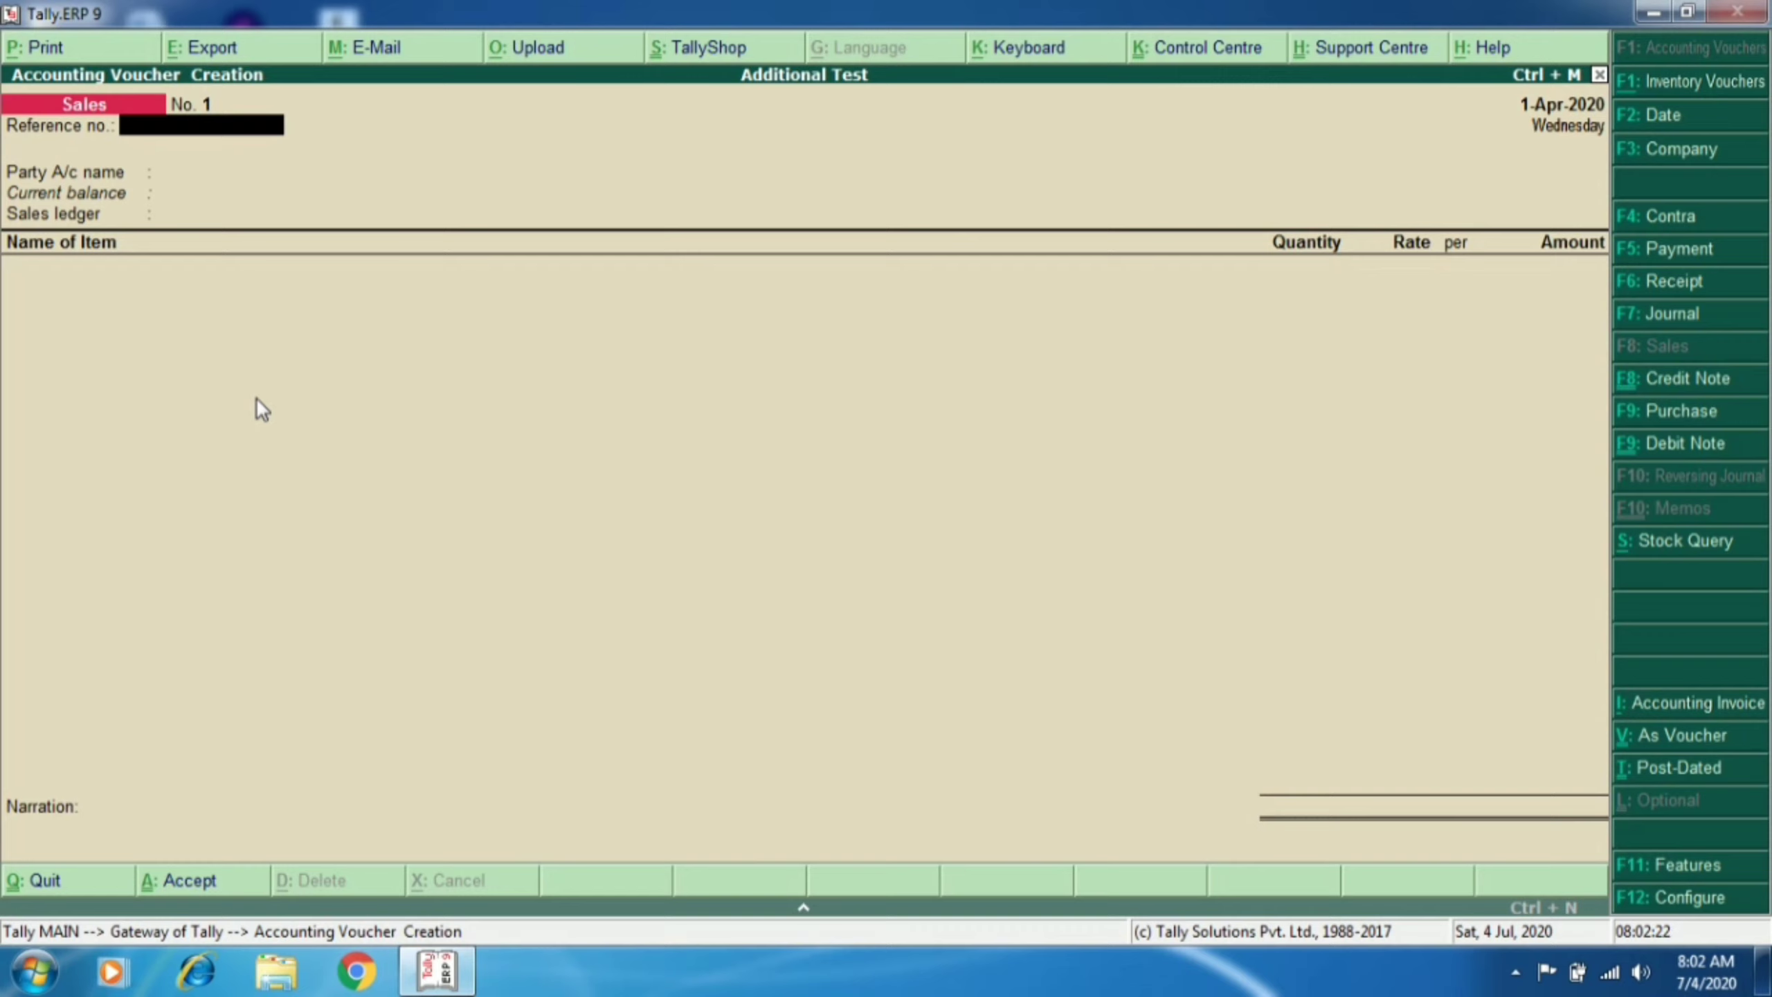
# Step: Enter reference number 124 on the sales voucher, choose Marcony as the party account and accept its party details unchanged
pyautogui.write('124')
pyautogui.press('Return')
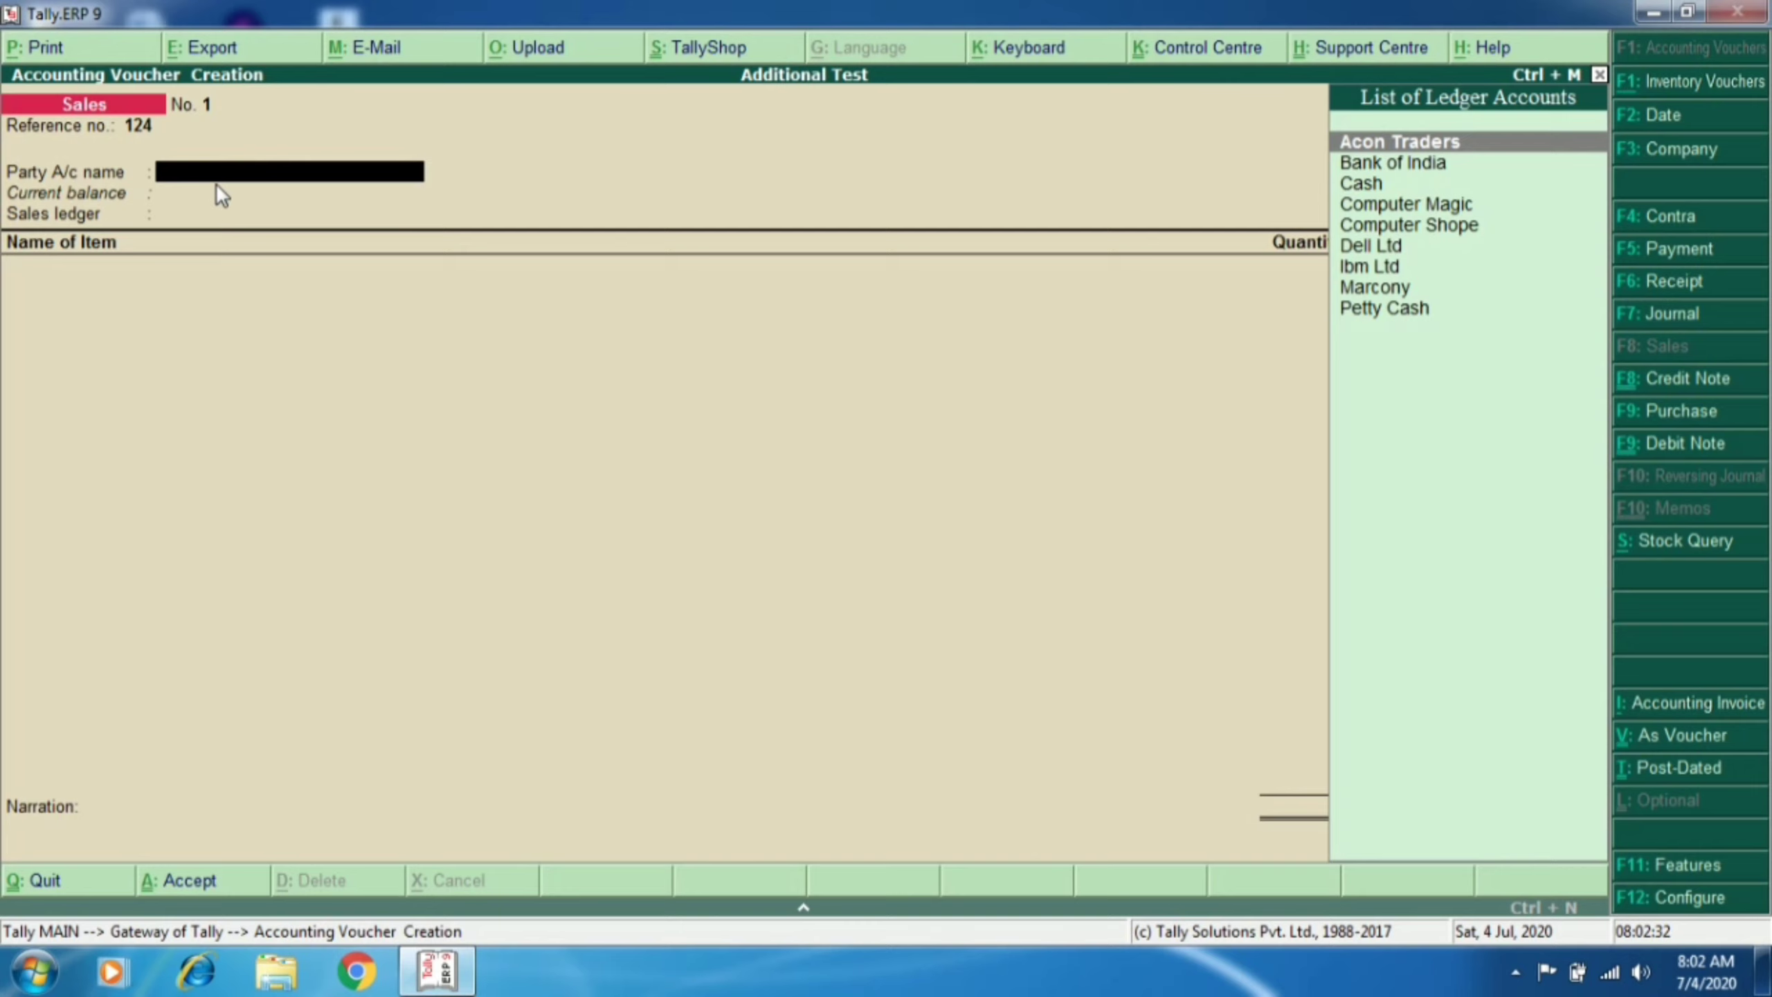
pyautogui.write('M')
pyautogui.press('Return')
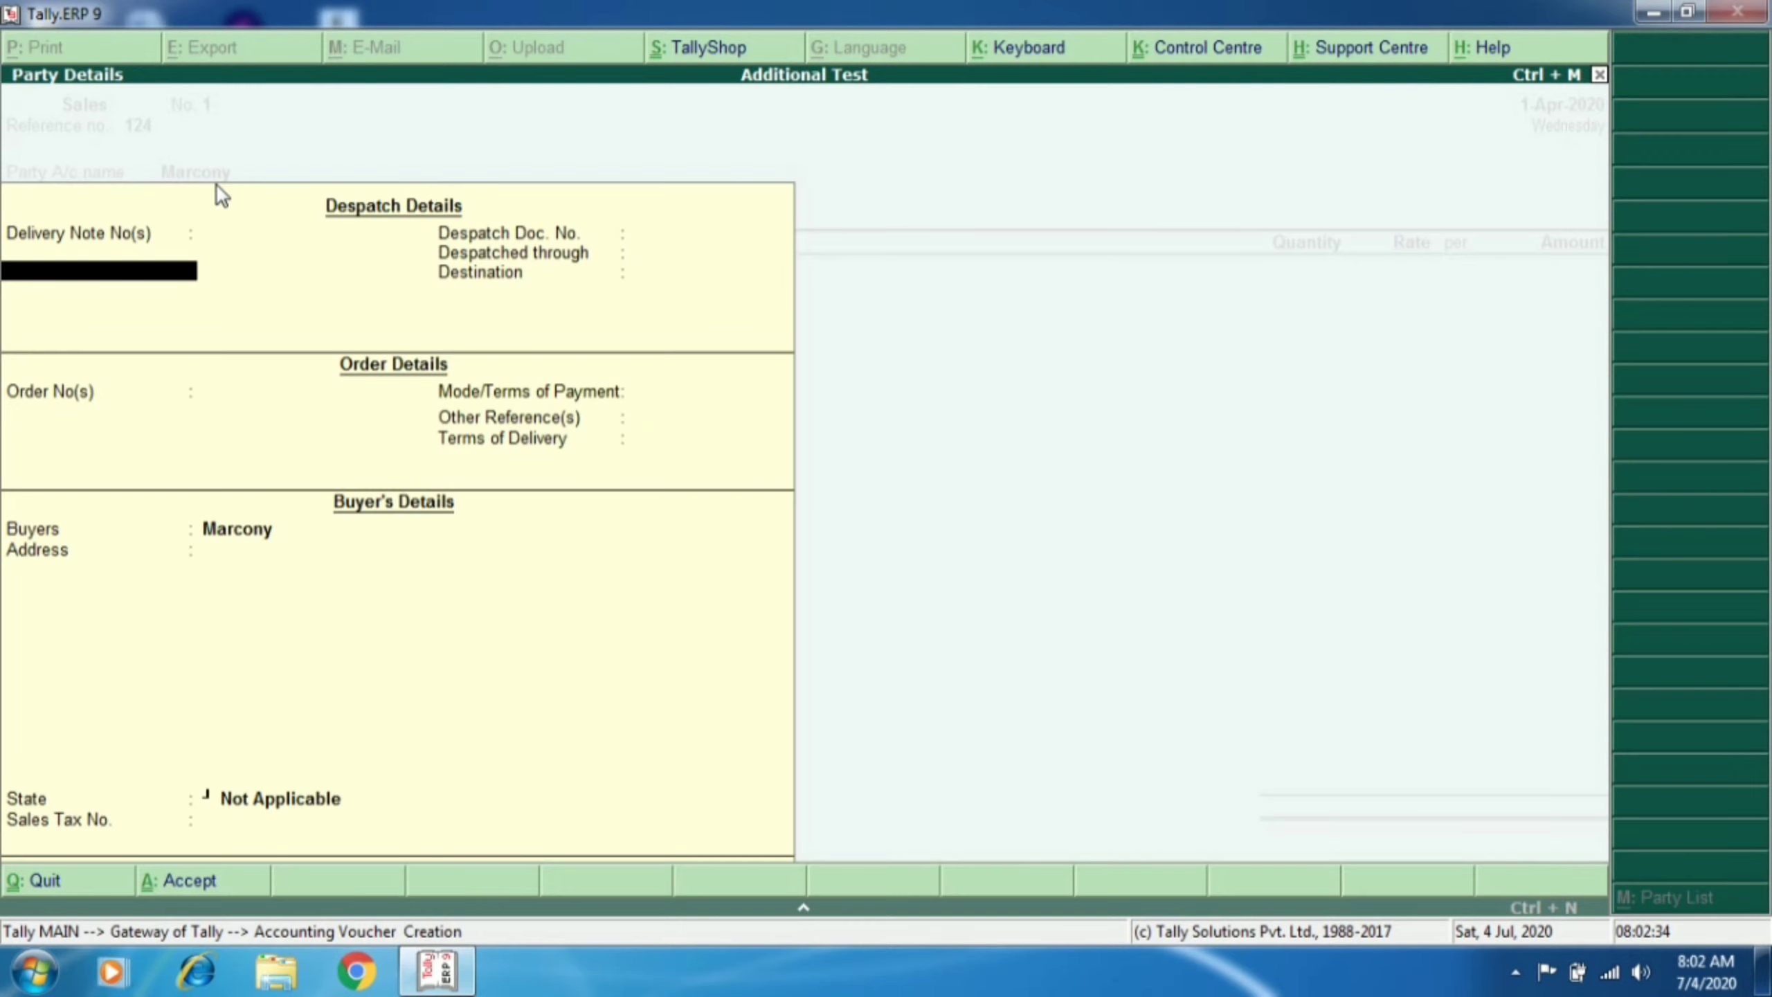
pyautogui.hotkey('ctrl', 'a')
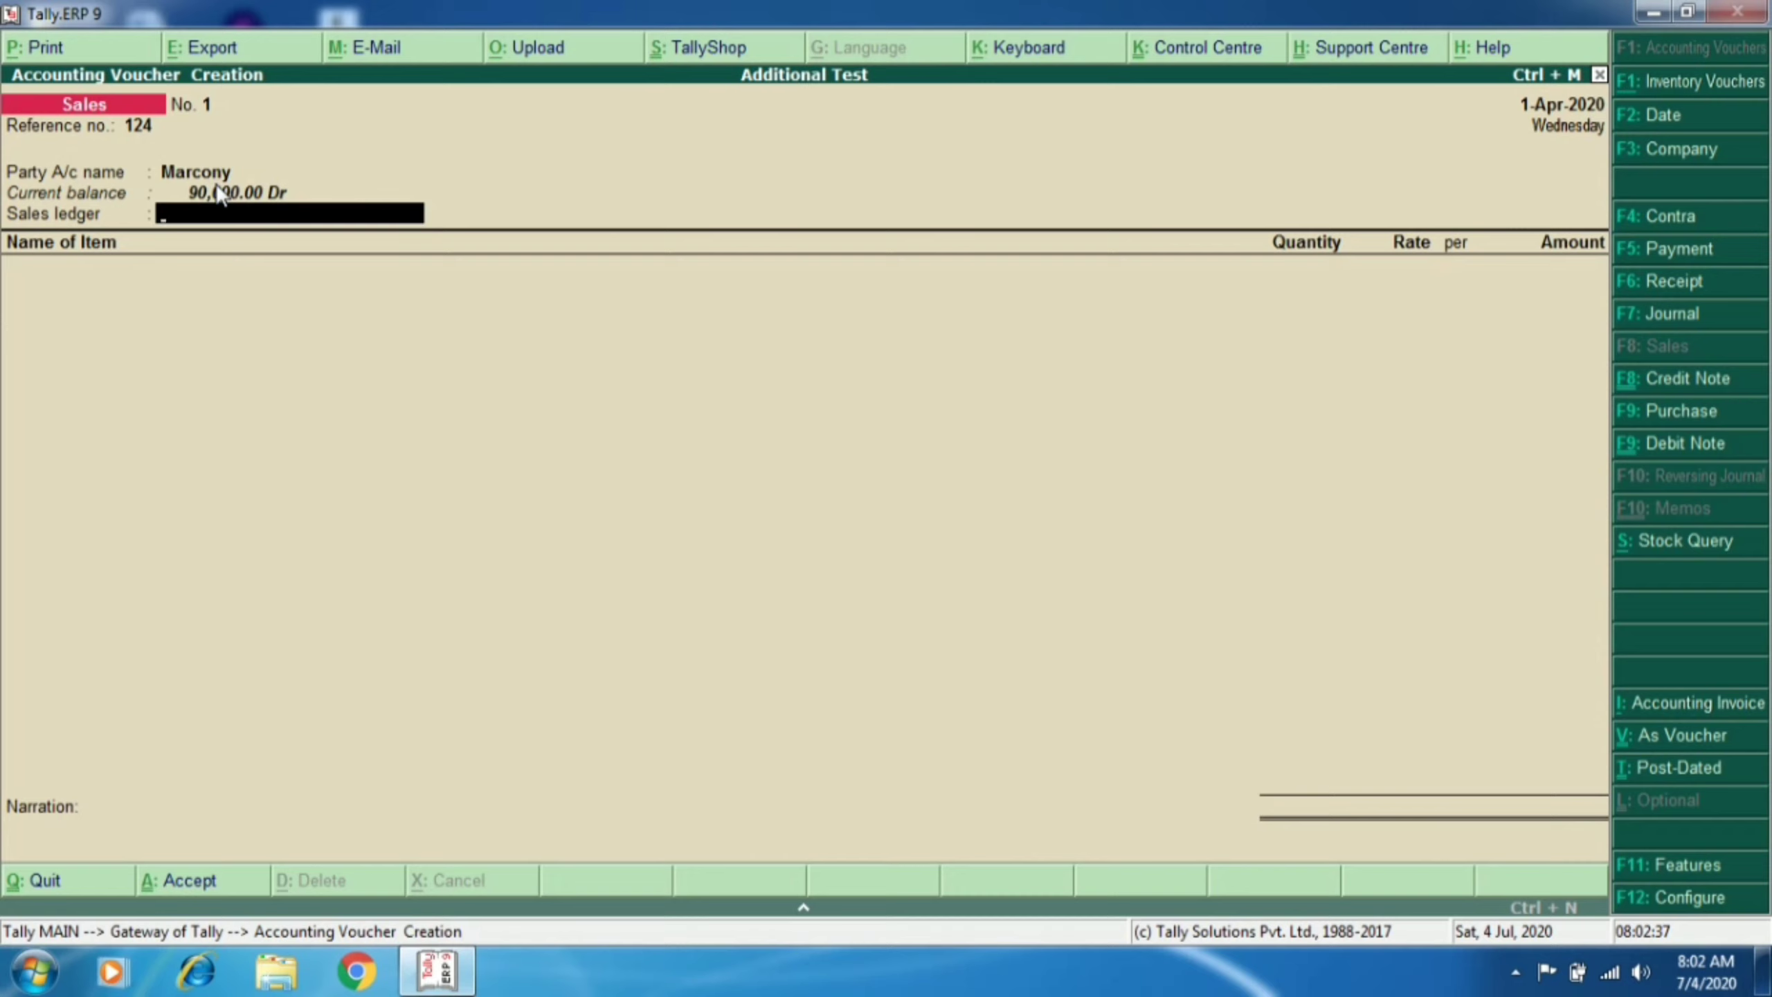
# Step: Create a ledger named Sales under Sales Accounts, with inventory values affected, for use as the voucher's sales ledger
pyautogui.hotkey('alt', 'c')
pyautogui.write('Sales')
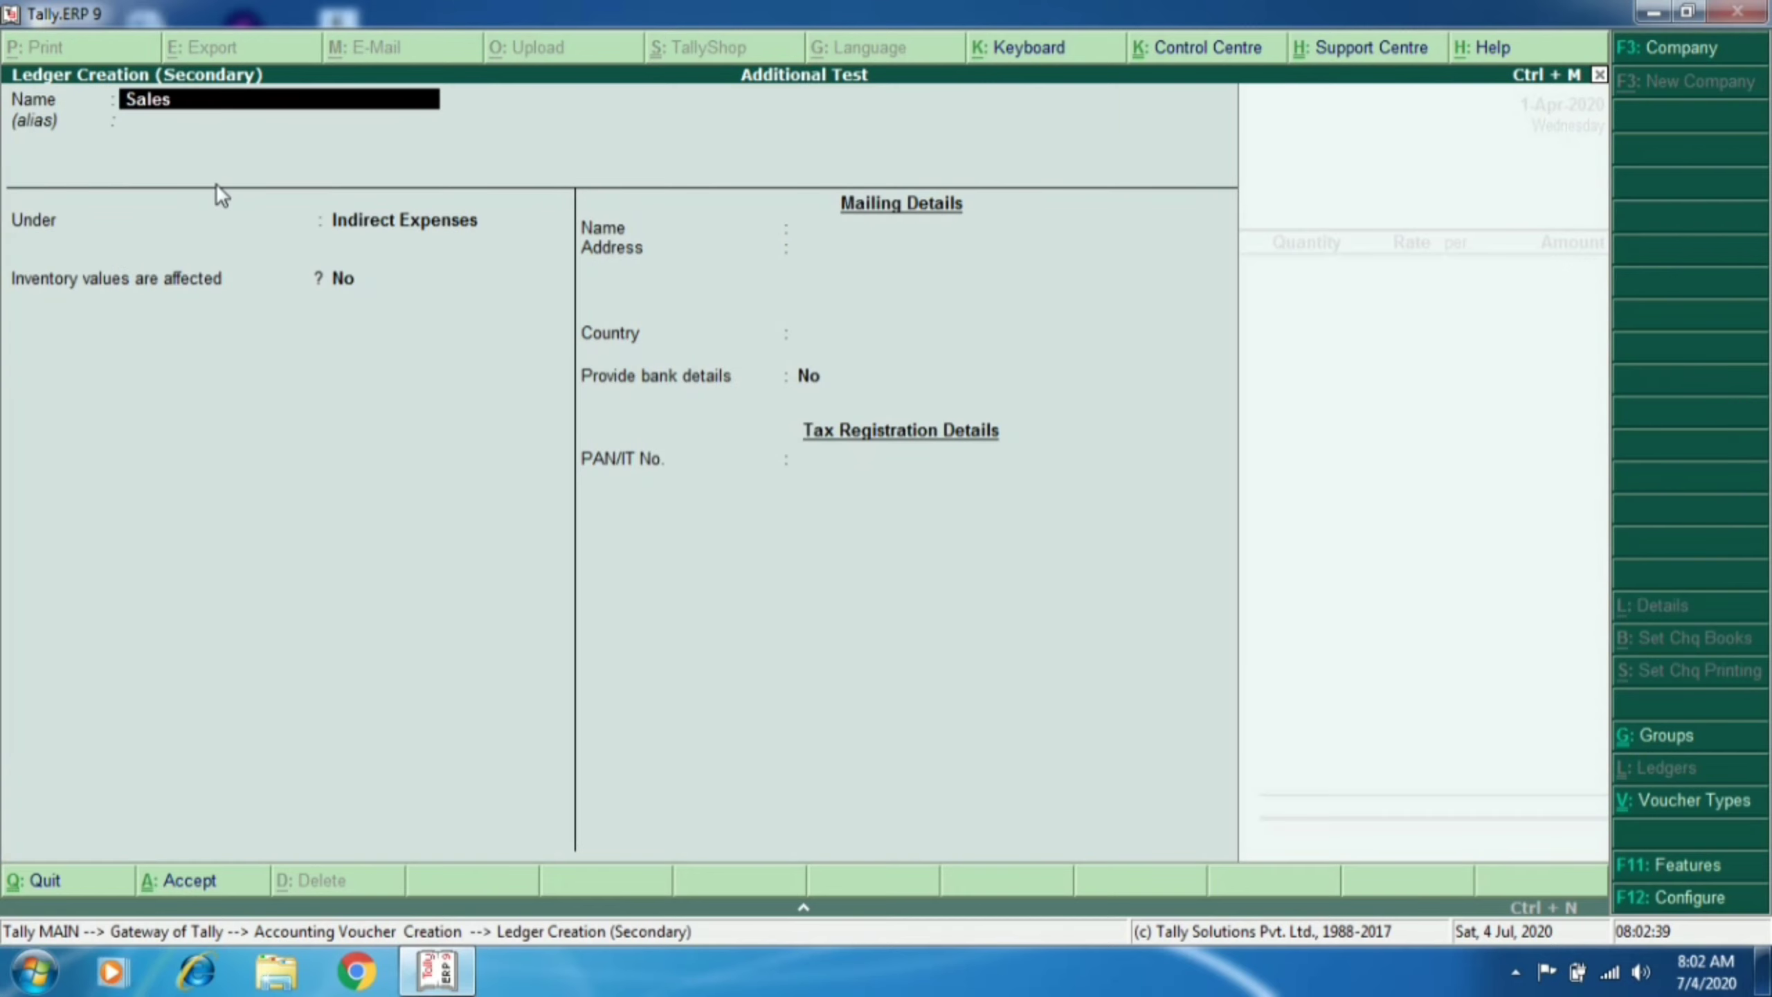
pyautogui.press('Return')
pyautogui.write('Sal')
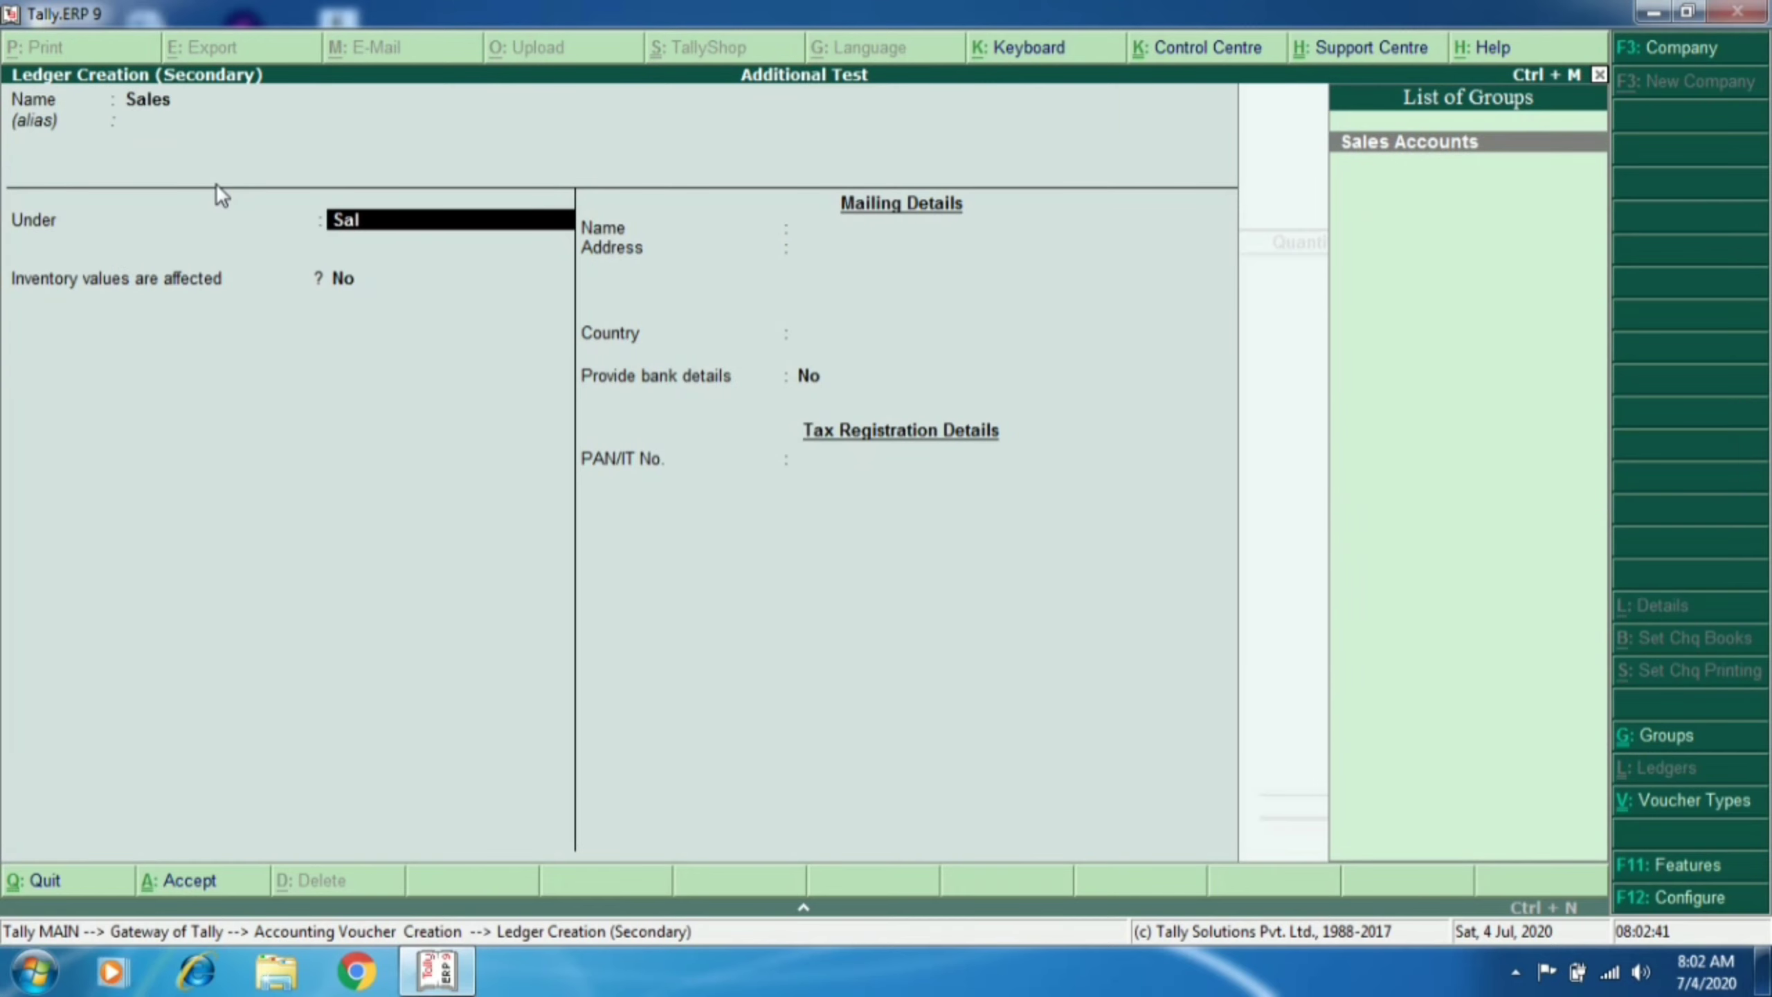
pyautogui.press('Return')
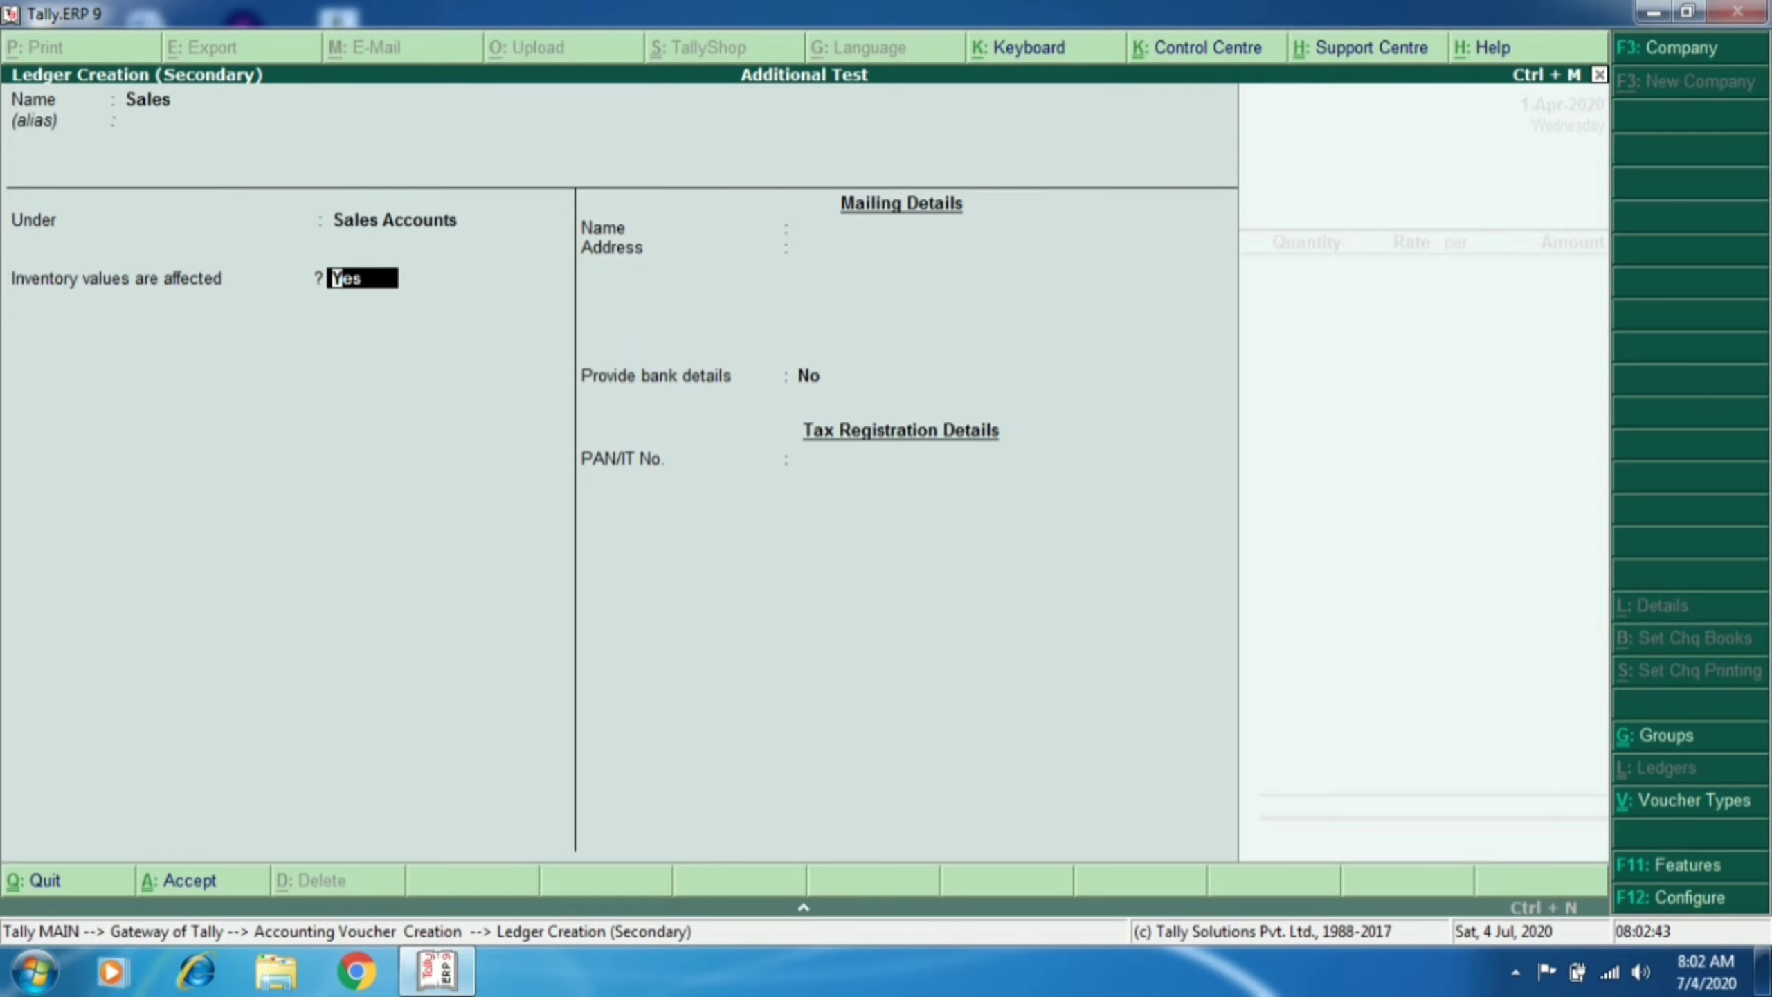
pyautogui.hotkey('ctrl', 'a')
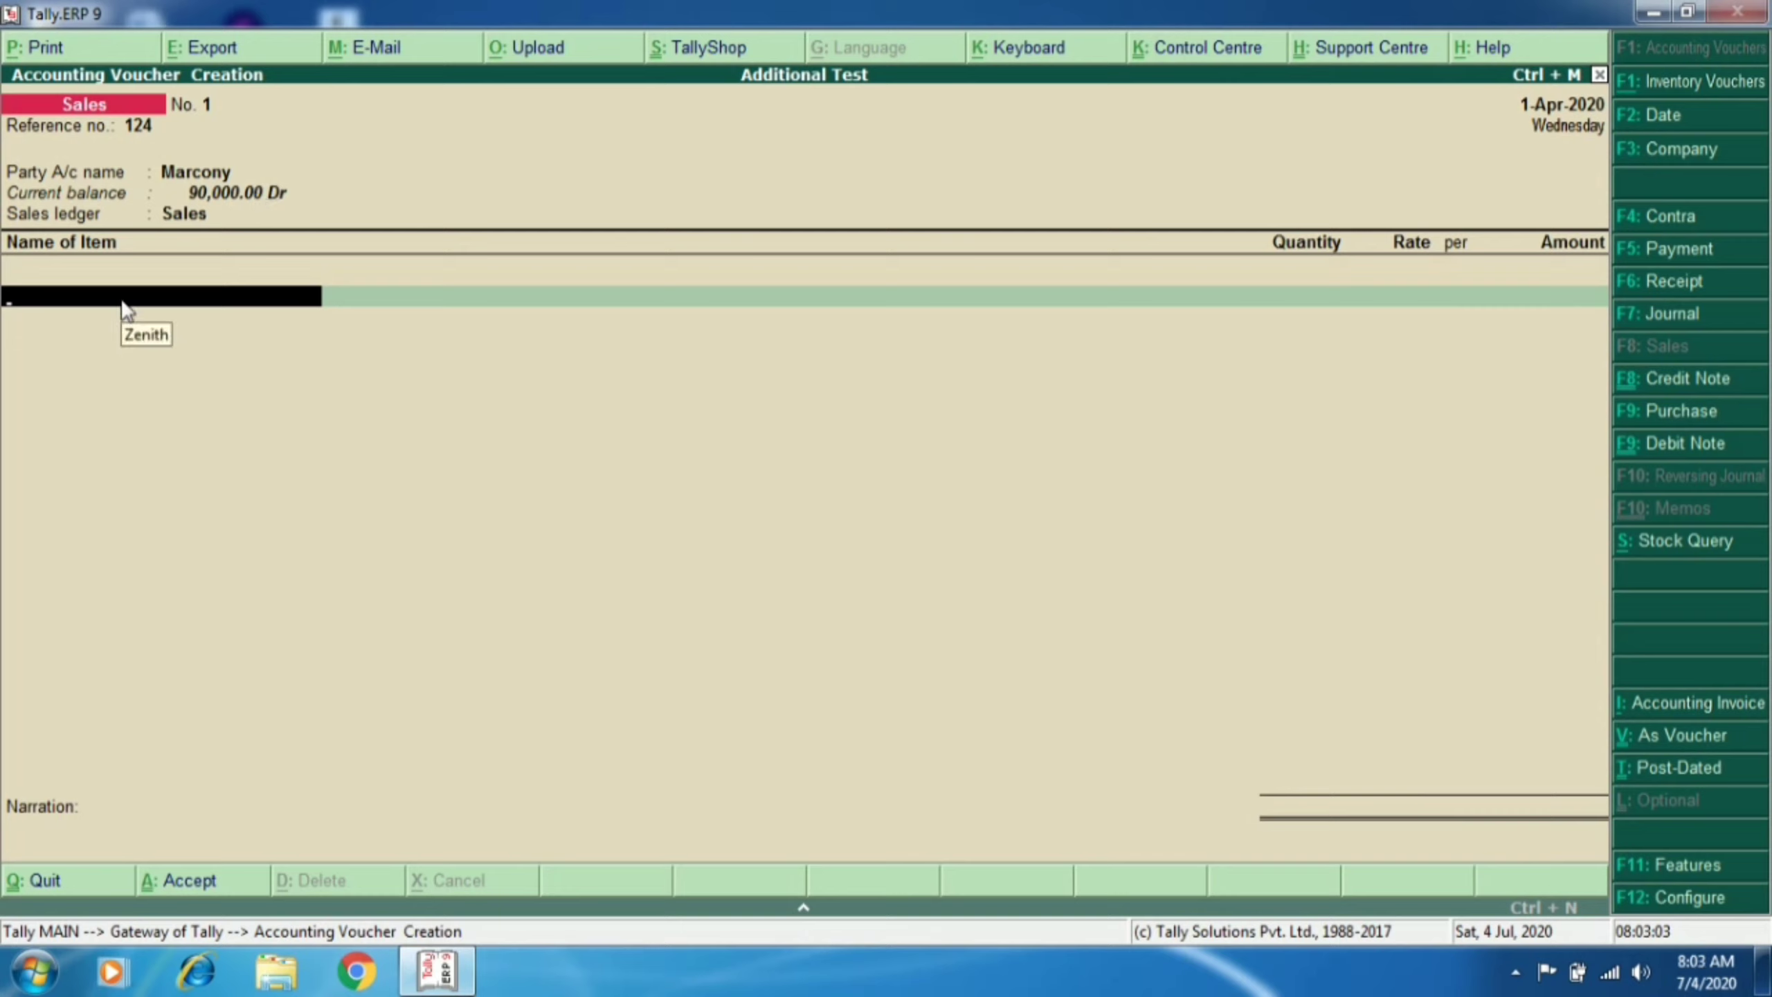
# Step: Add 40 nos of the stock item Zenith to the sales voucher at a rate of 30,000 per nos
pyautogui.write('Z')
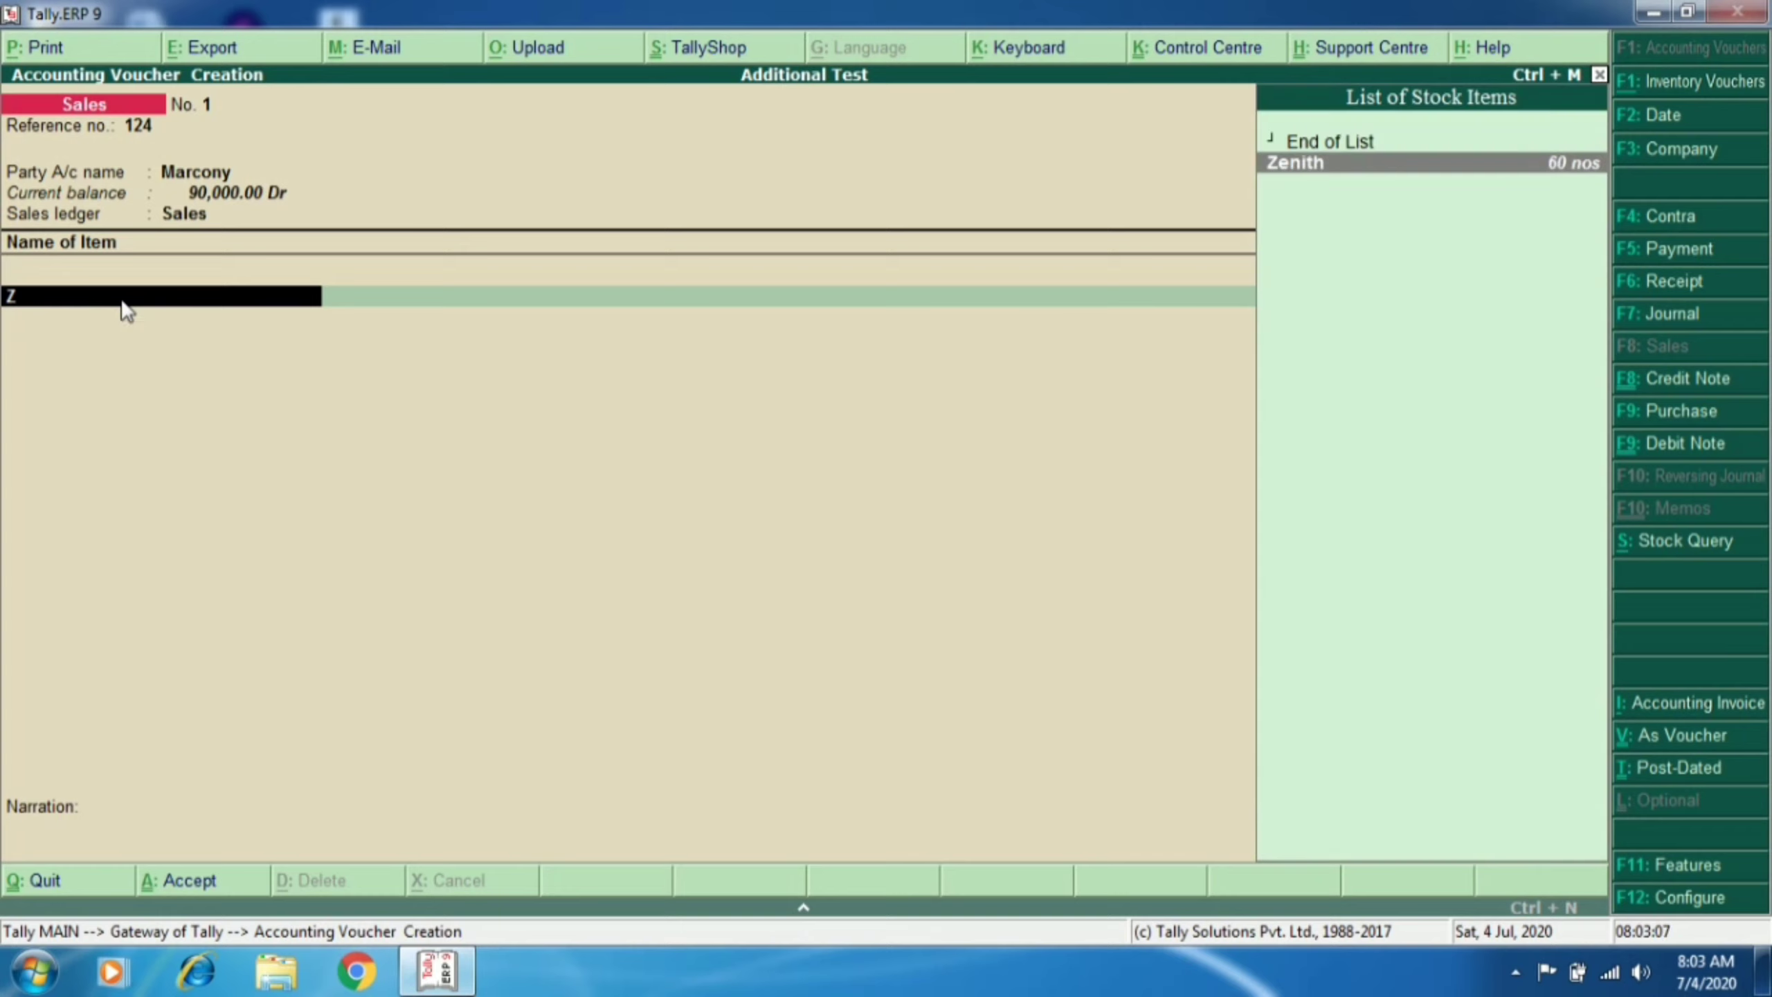
pyautogui.click(1596, 167)
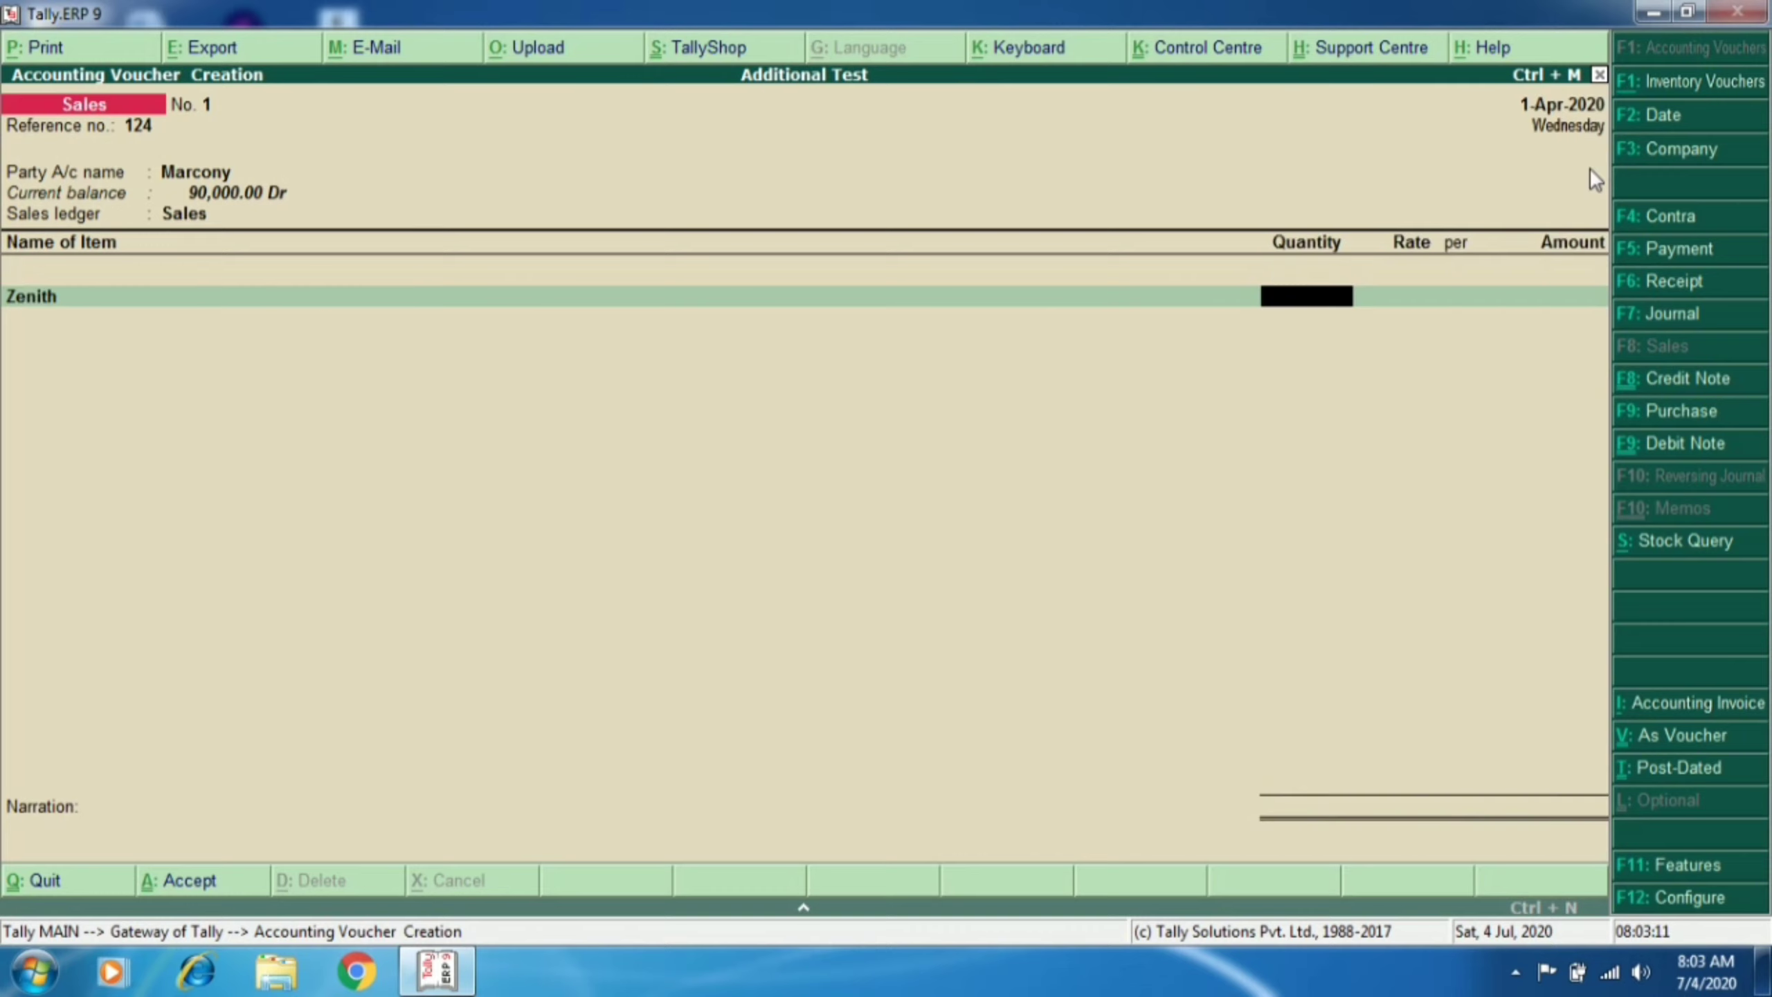
pyautogui.write('40')
pyautogui.press('Return')
pyautogui.press('Return')
pyautogui.press('Return')
pyautogui.press('Return')
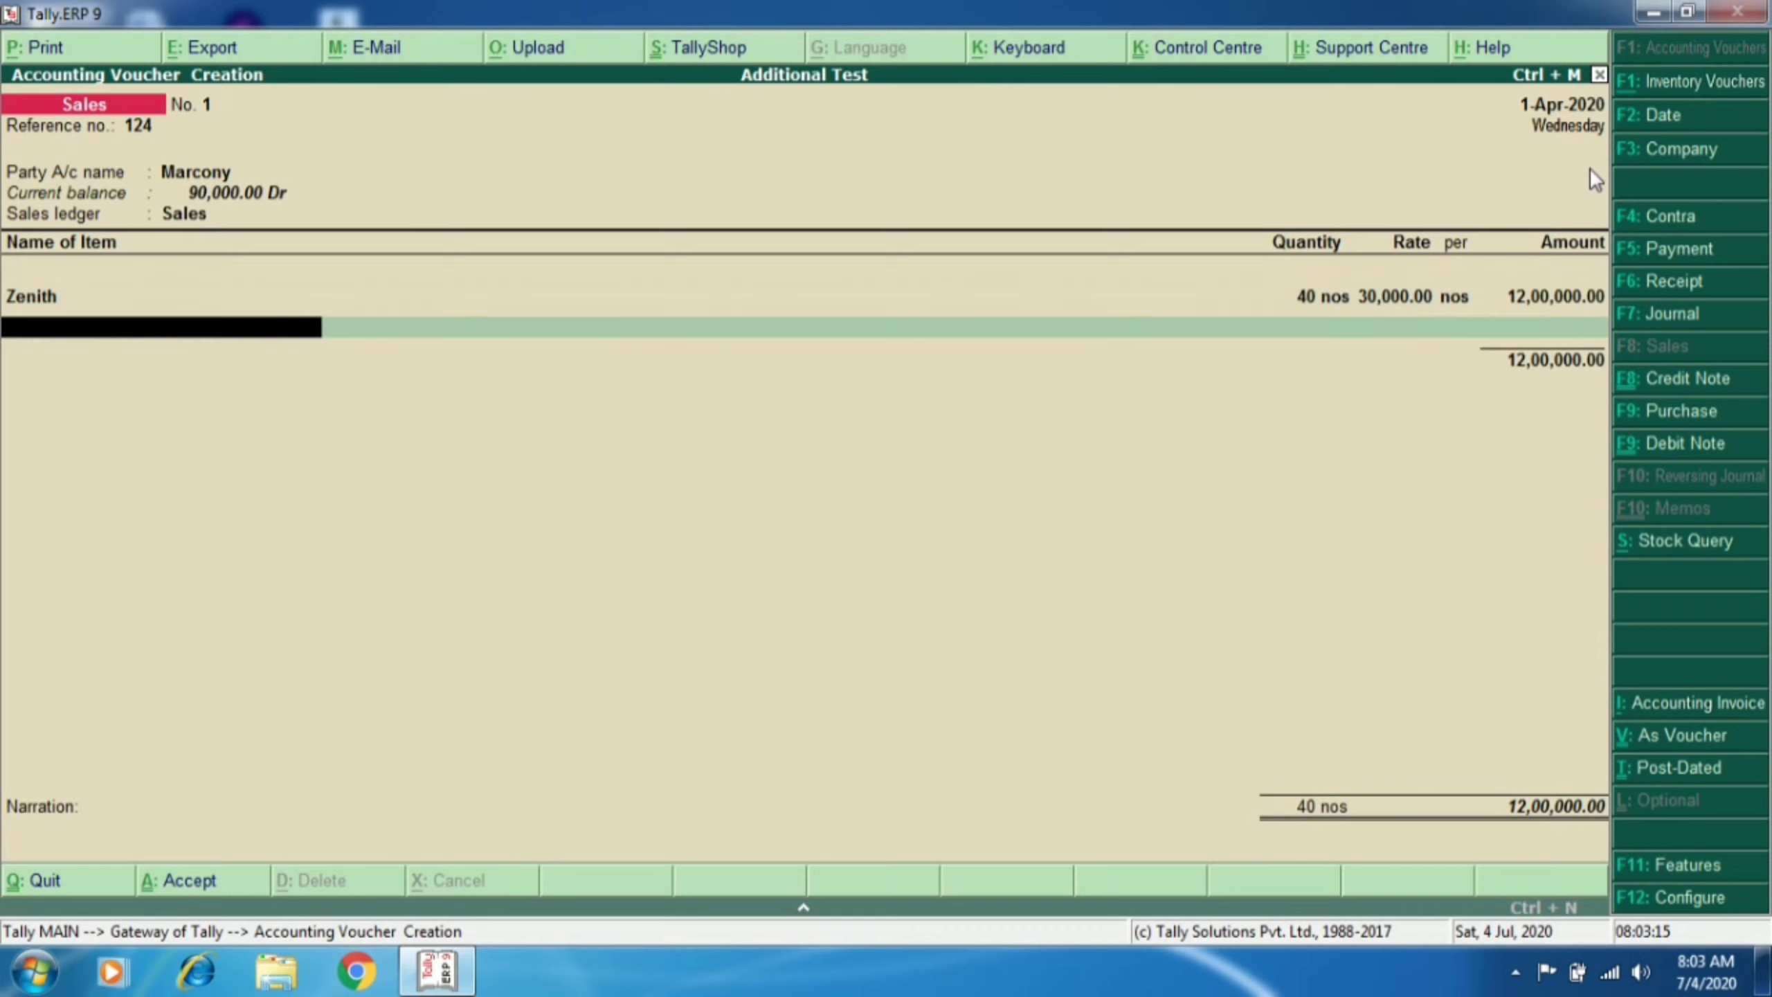
# Step: Add 50 nos of the stock item Lg to the sales voucher at a rate of 25,000 per nos
pyautogui.write('L')
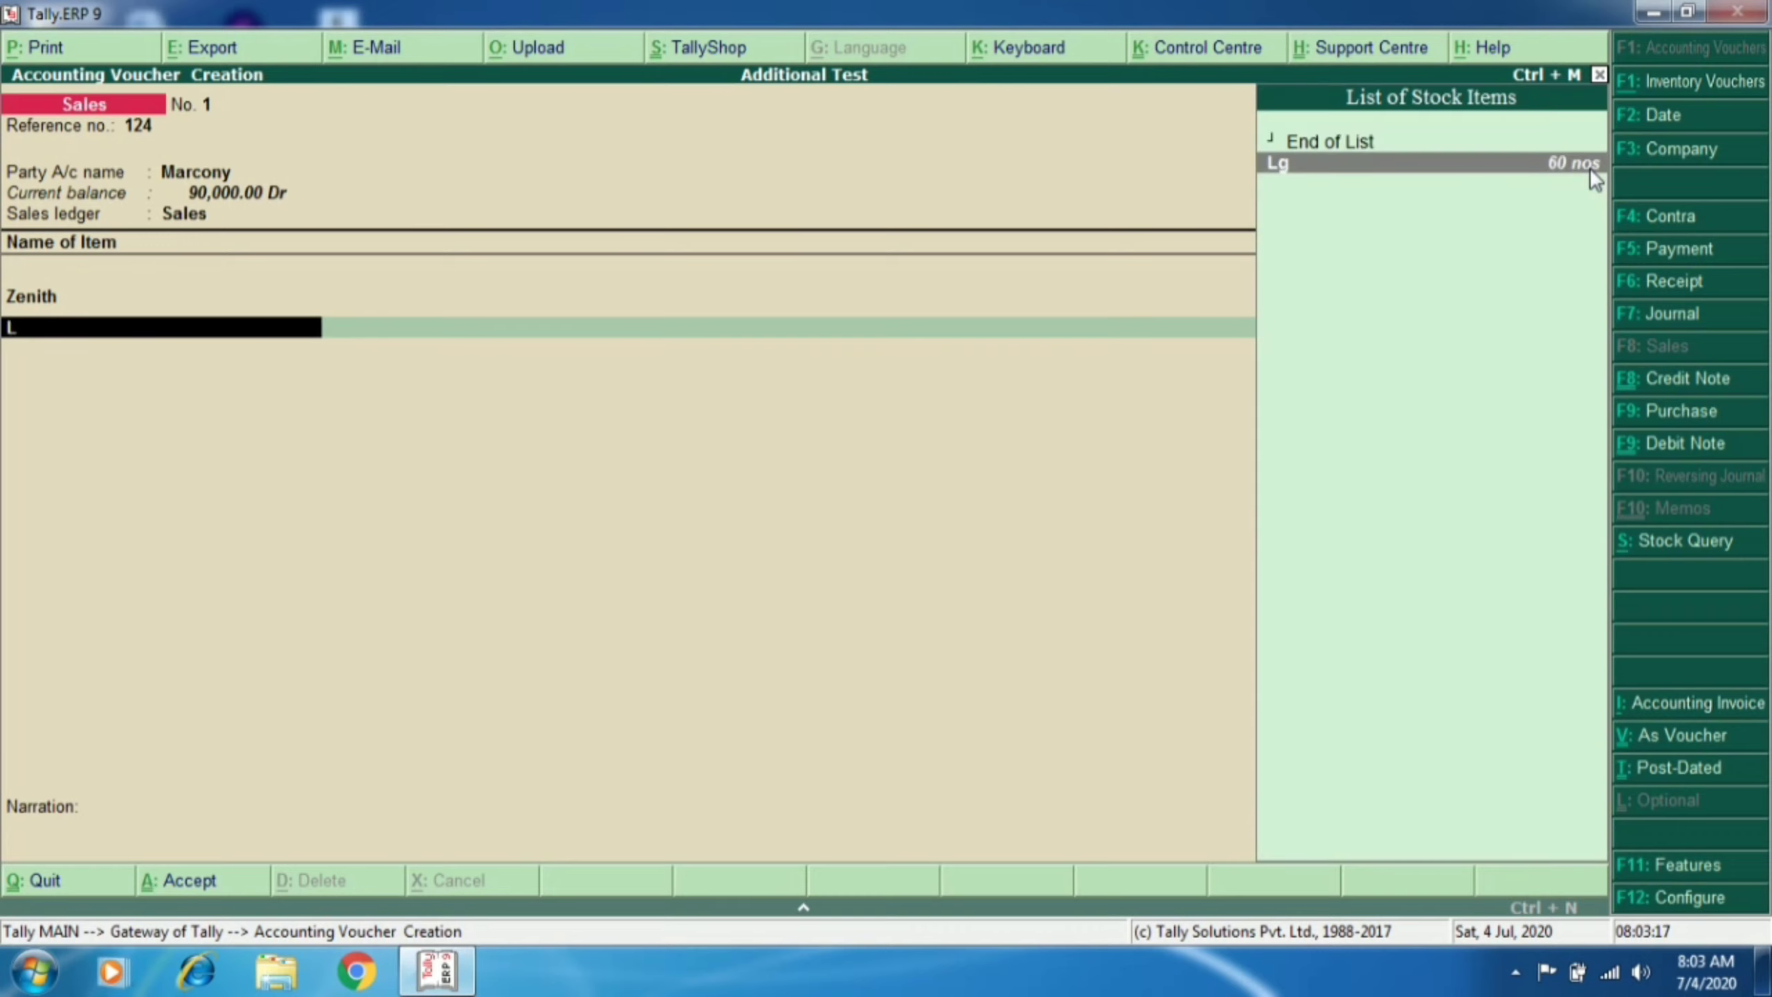
pyautogui.press('Return')
pyautogui.write('50')
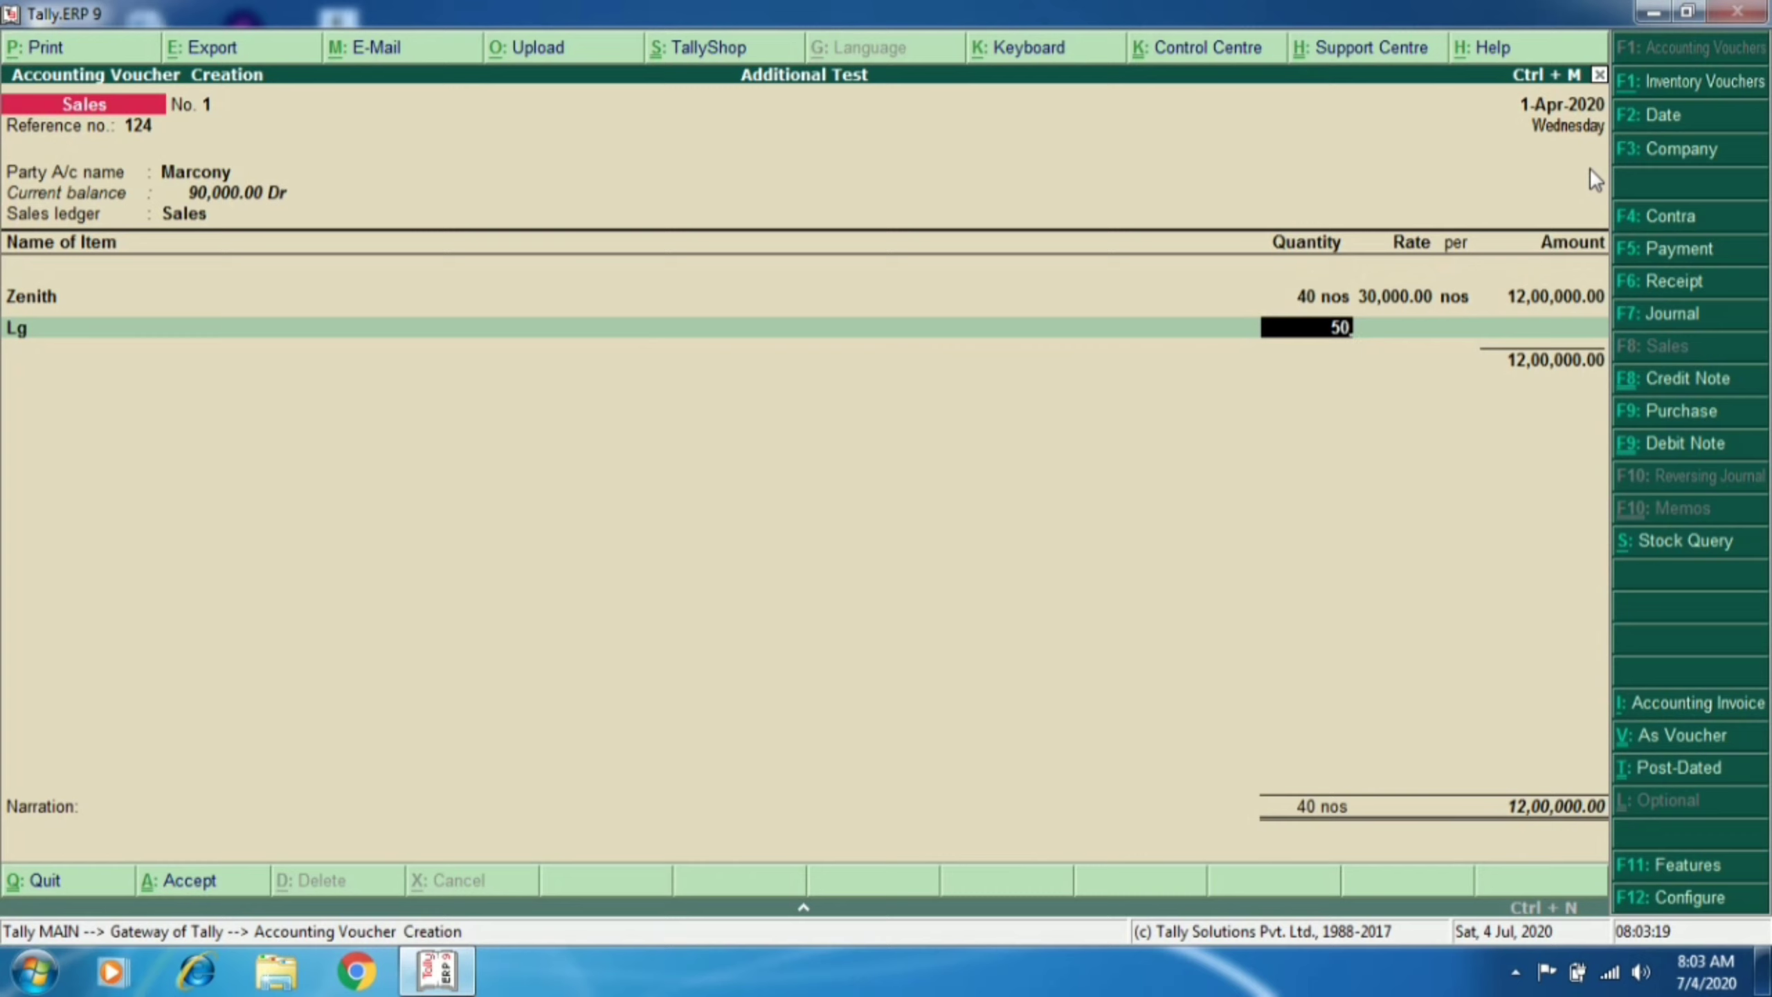
pyautogui.press('Return')
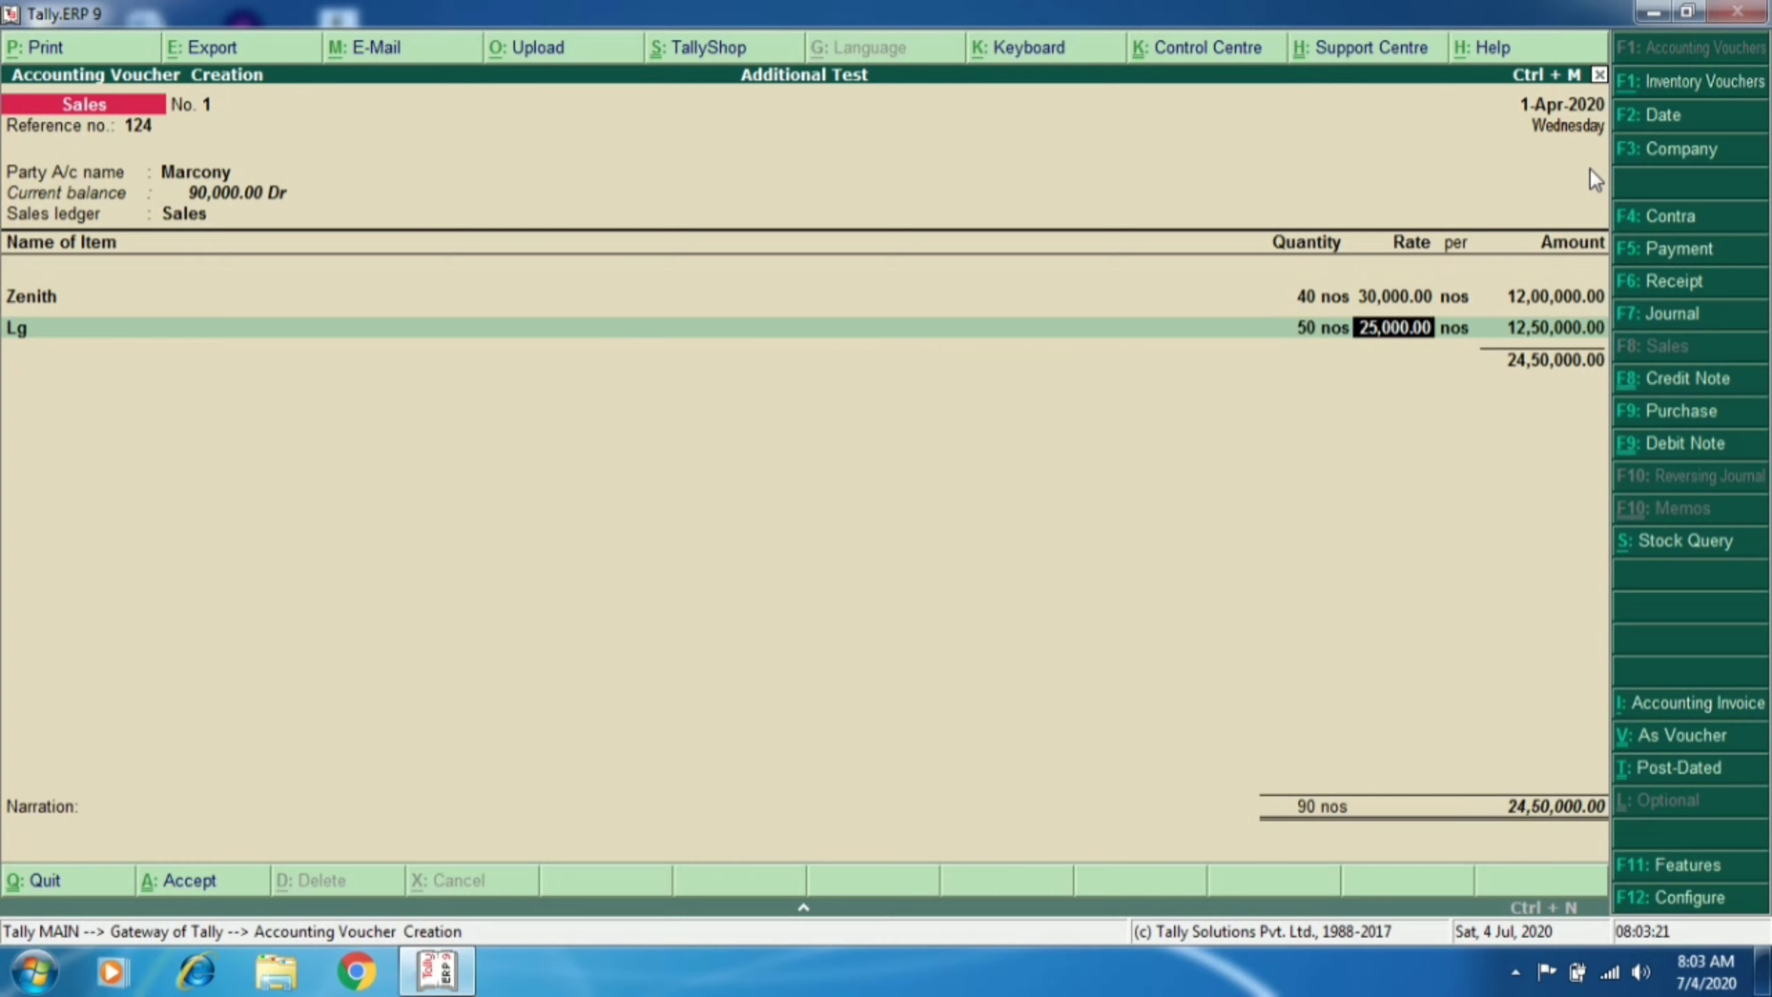
pyautogui.press('Return')
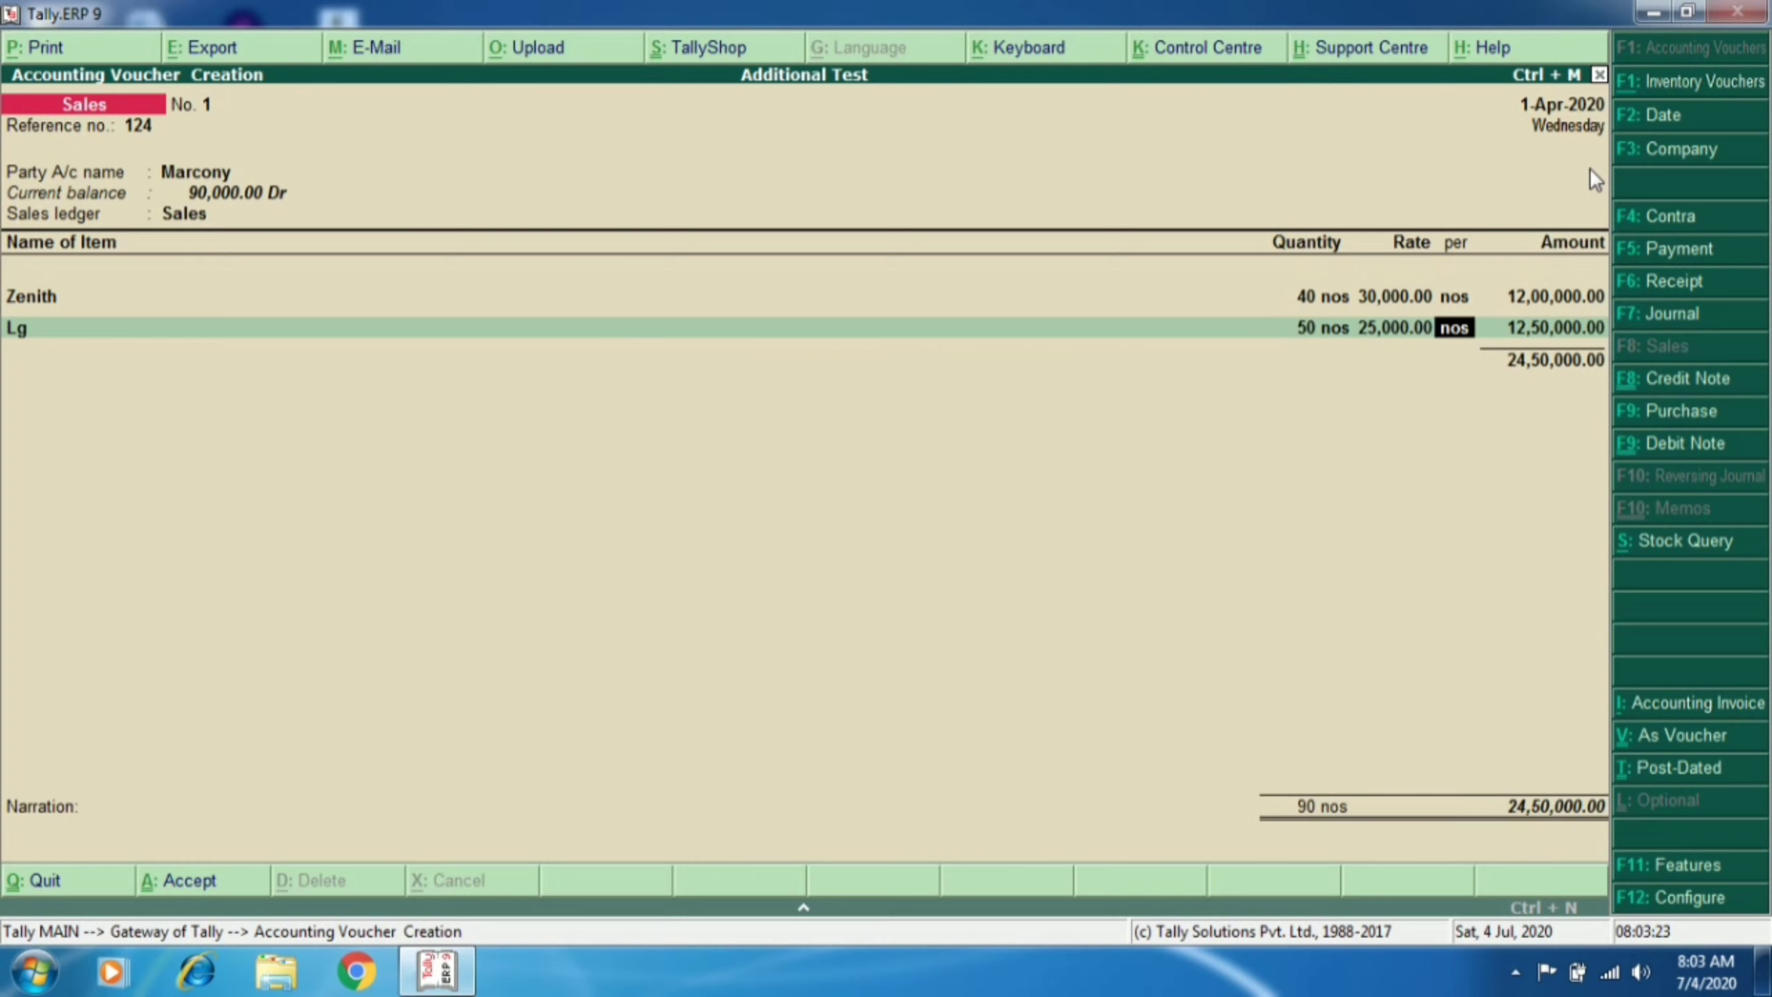
pyautogui.press('Return')
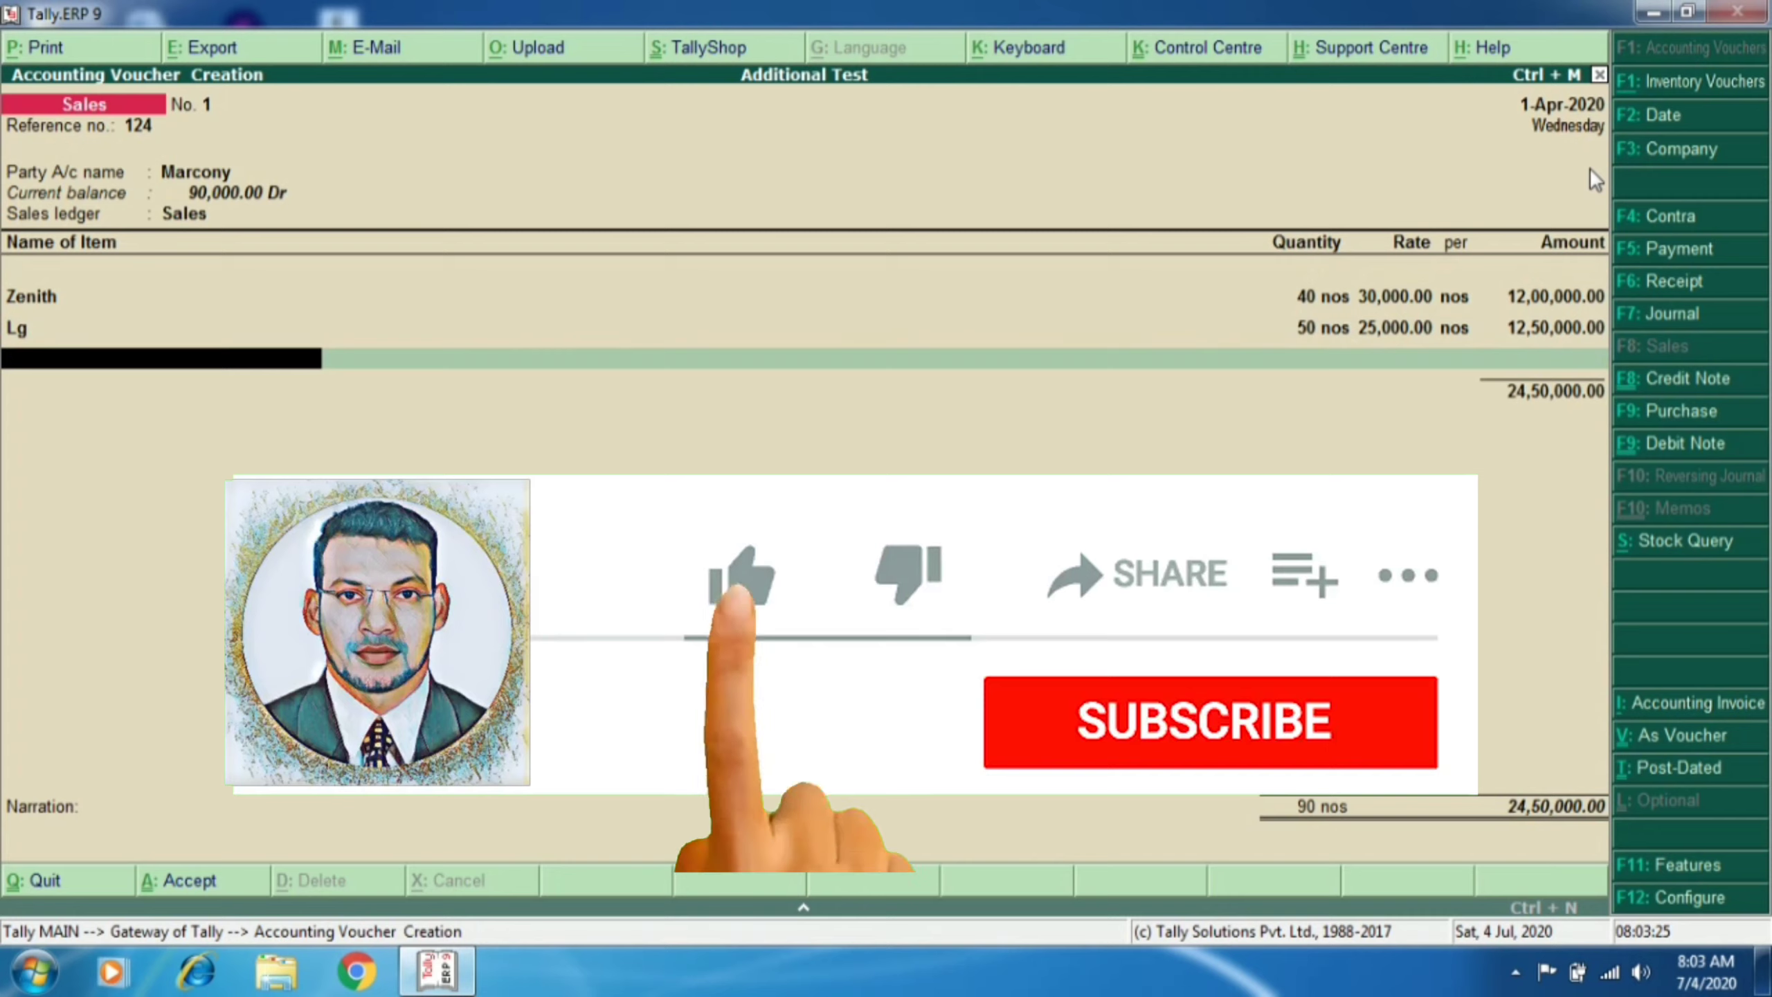
# Step: Allocate the full sales amount for Marcony to a New Ref and save the sales voucher without a narration
pyautogui.press('Return')
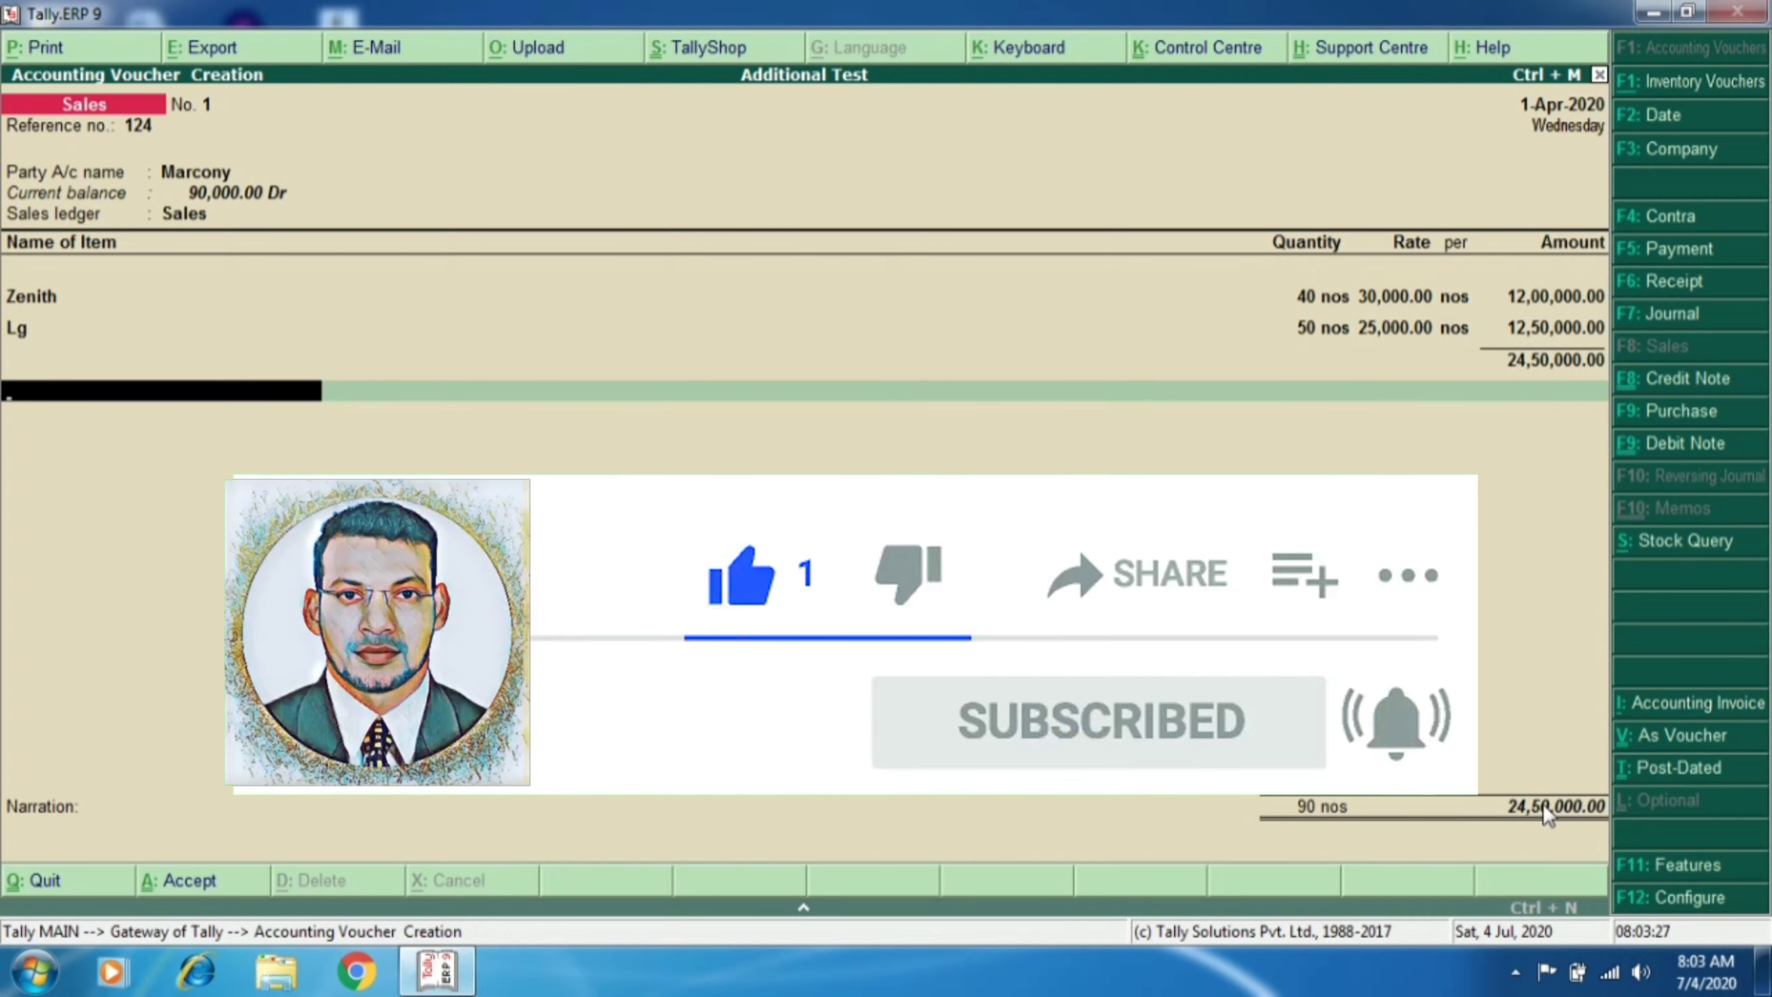
pyautogui.press('Return')
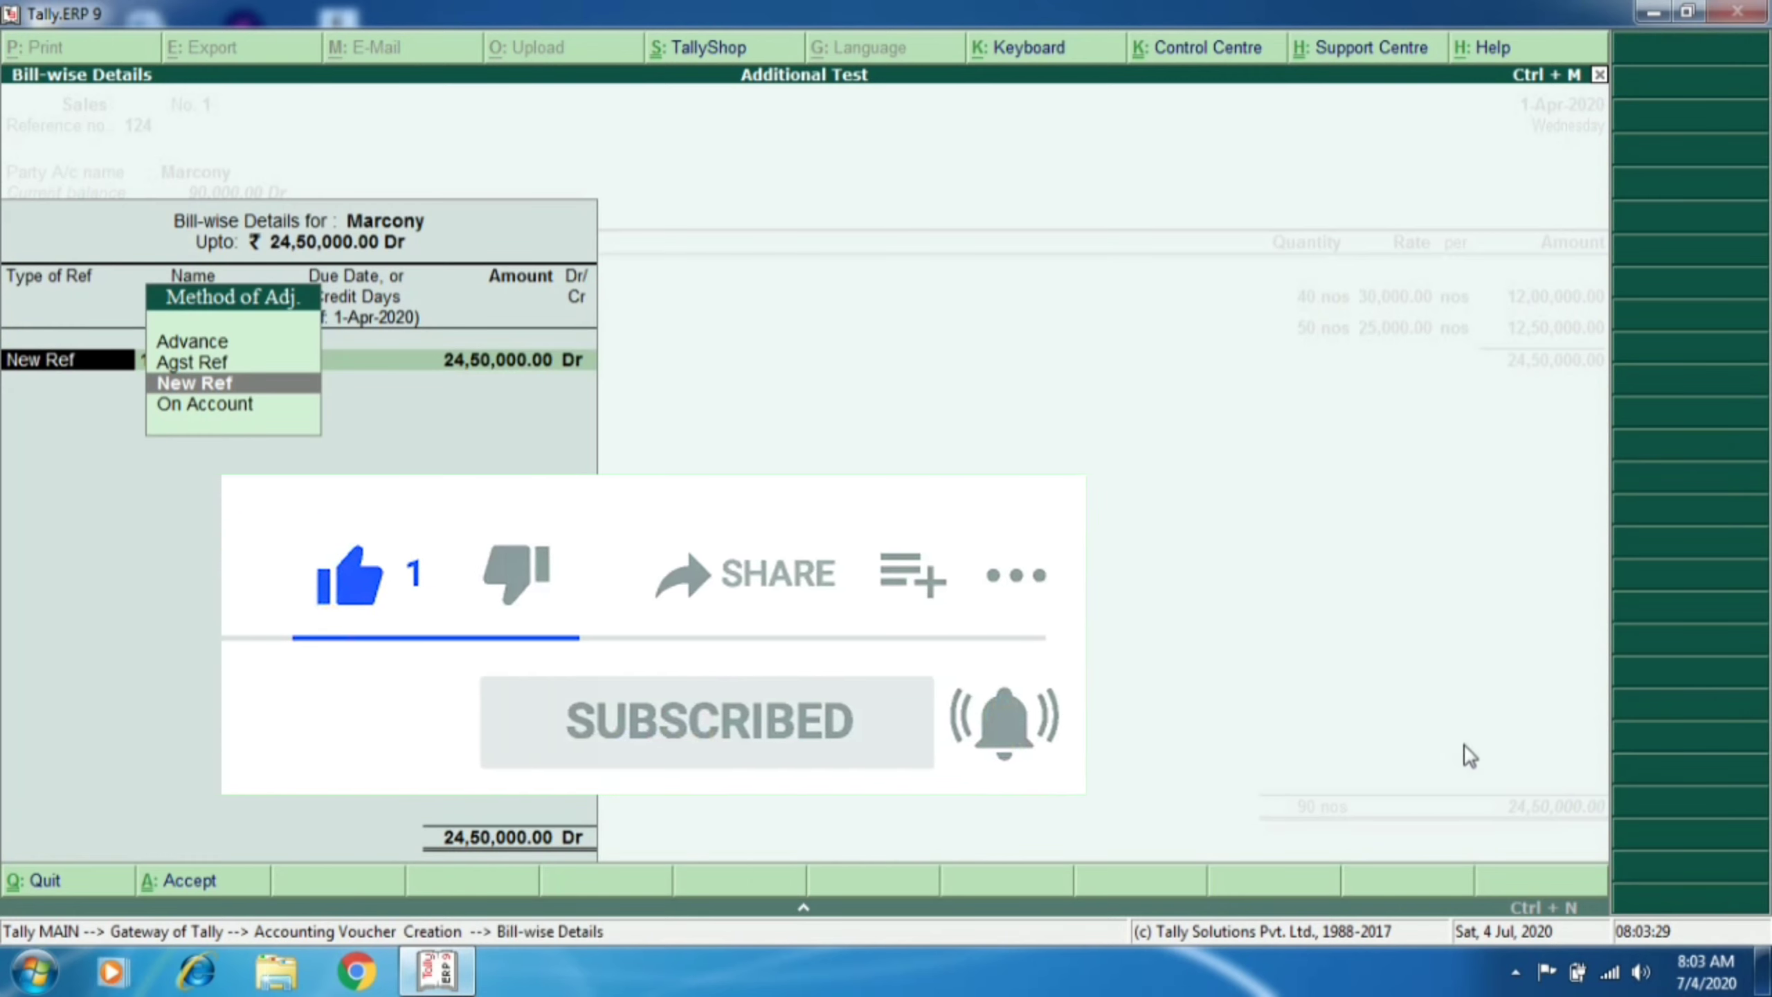
pyautogui.press('Return')
pyautogui.press('Return')
pyautogui.press('Return')
pyautogui.press('Return')
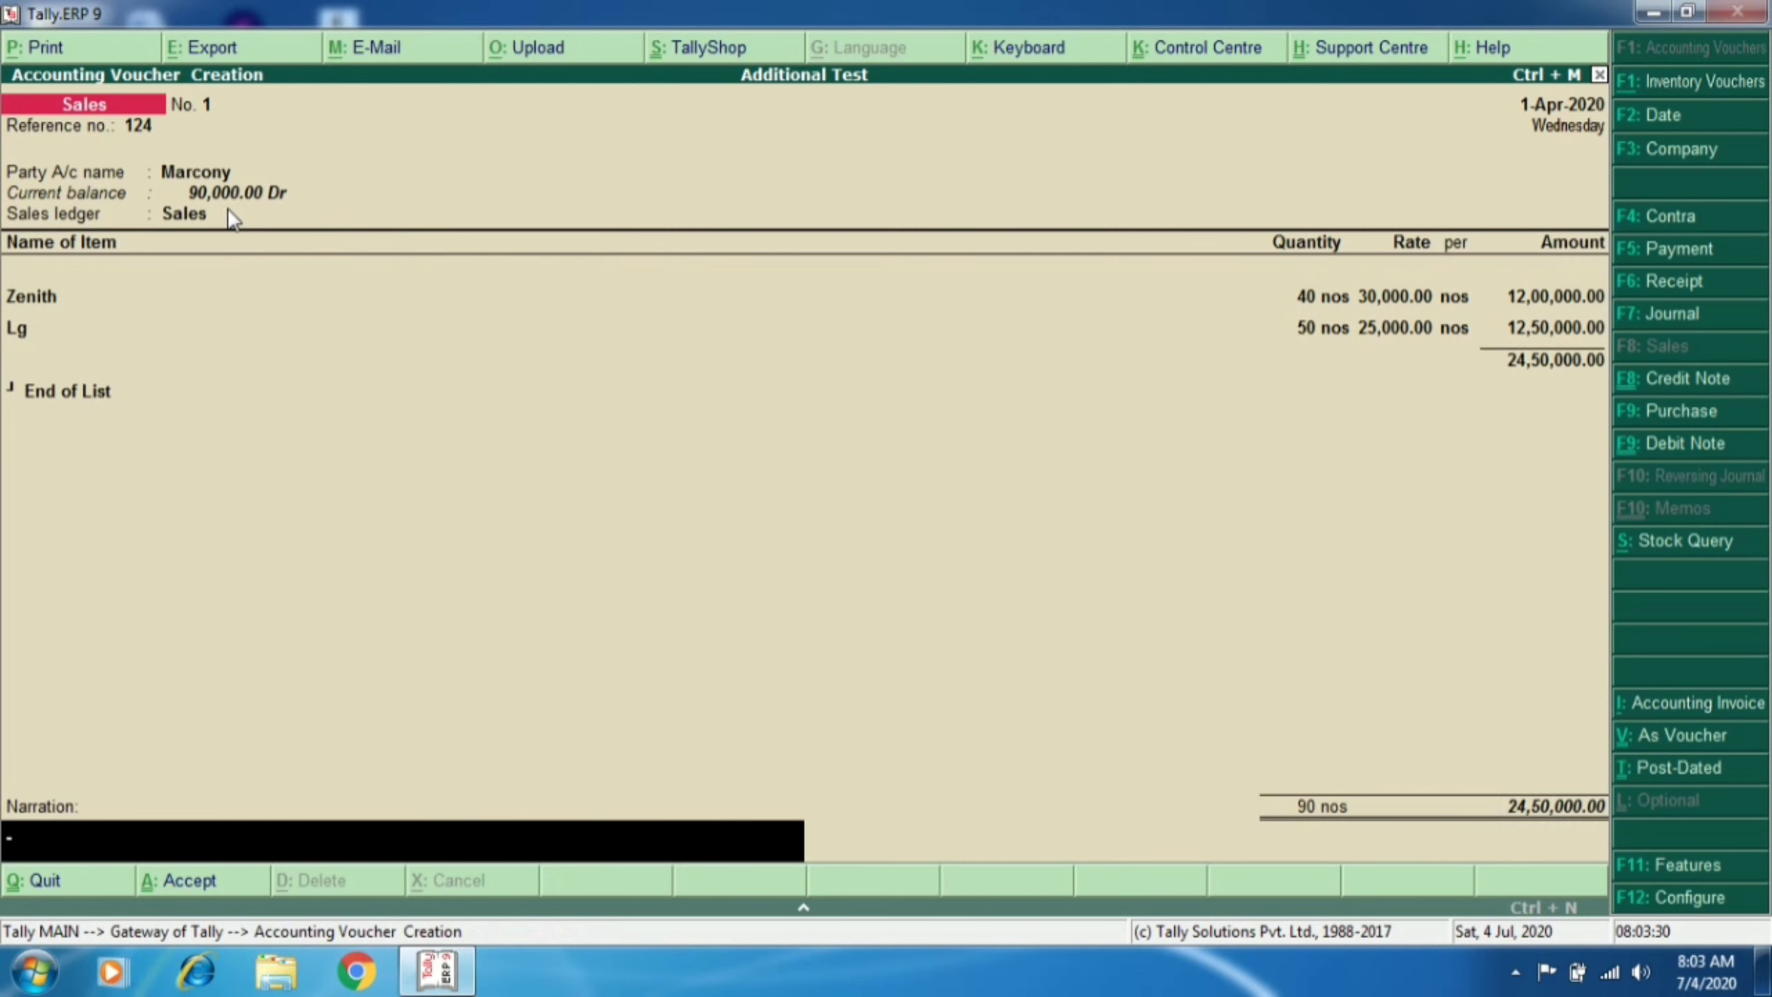
pyautogui.press('Return')
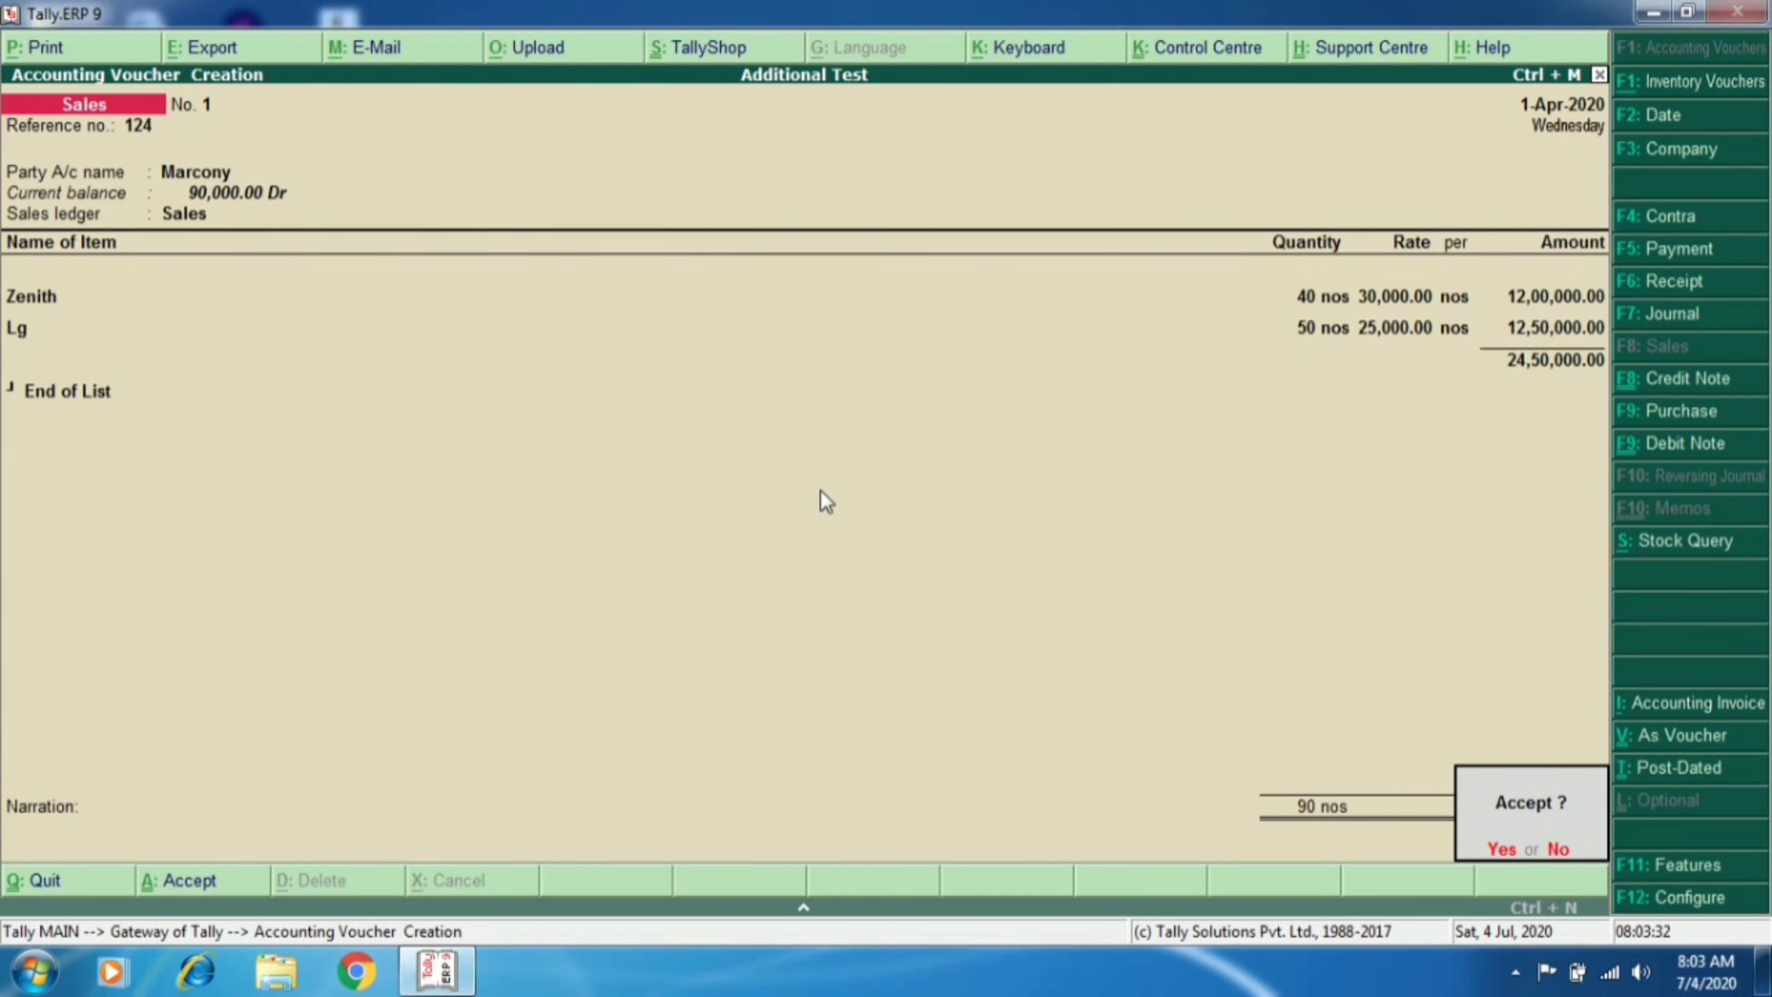
pyautogui.press('Return')
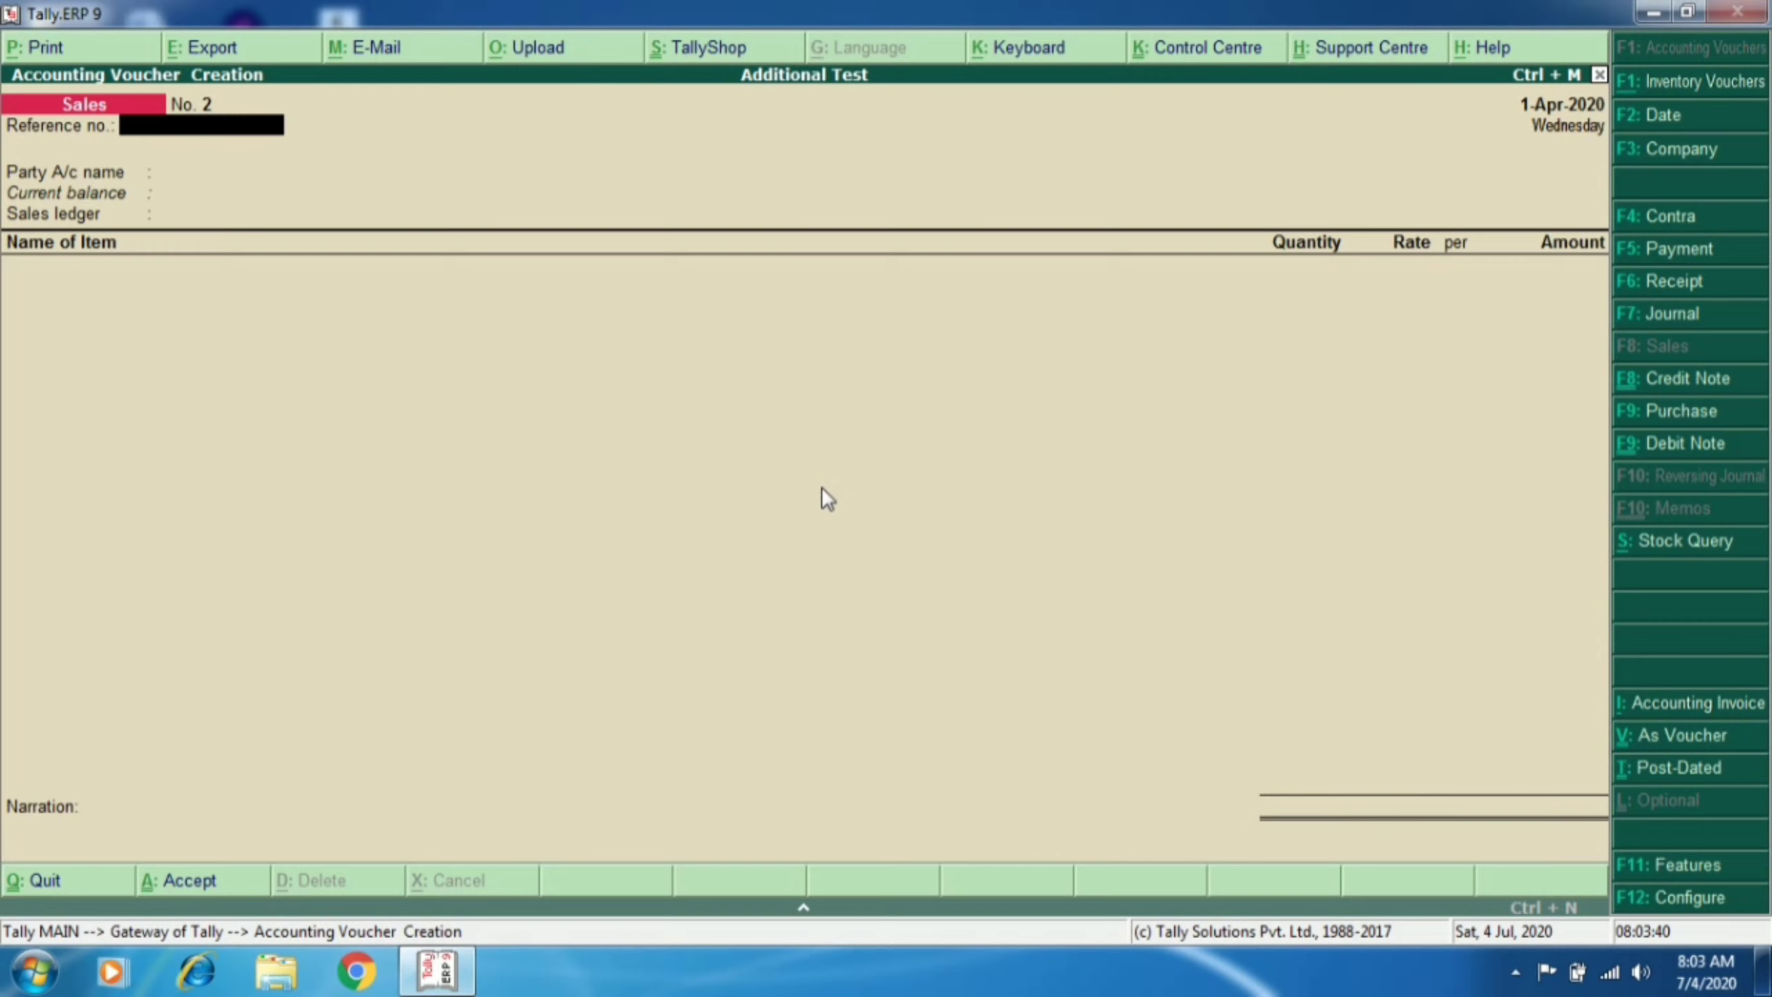
# Step: Start a credit note for original invoice 123 dated 1-Apr-2020, with Marcony as the party and Sales as the sales ledger
pyautogui.hotkey('ctrl', 'F8')
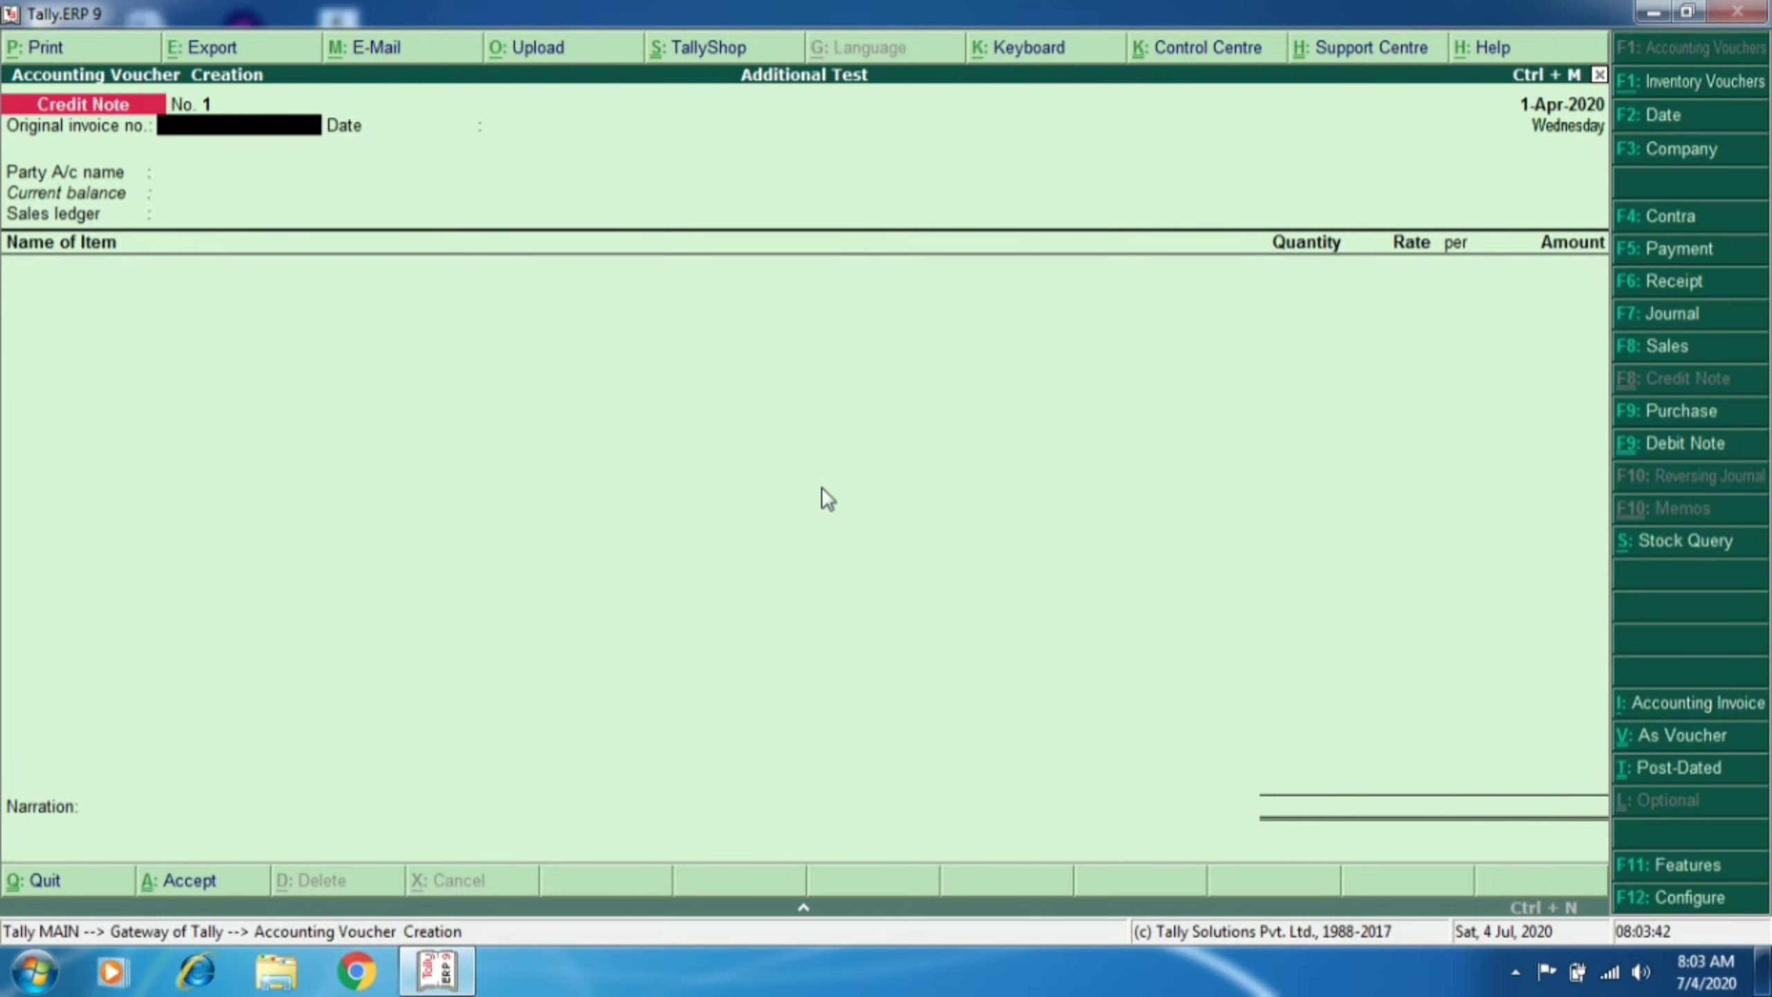
pyautogui.write('123')
pyautogui.press('Return')
pyautogui.press('Return')
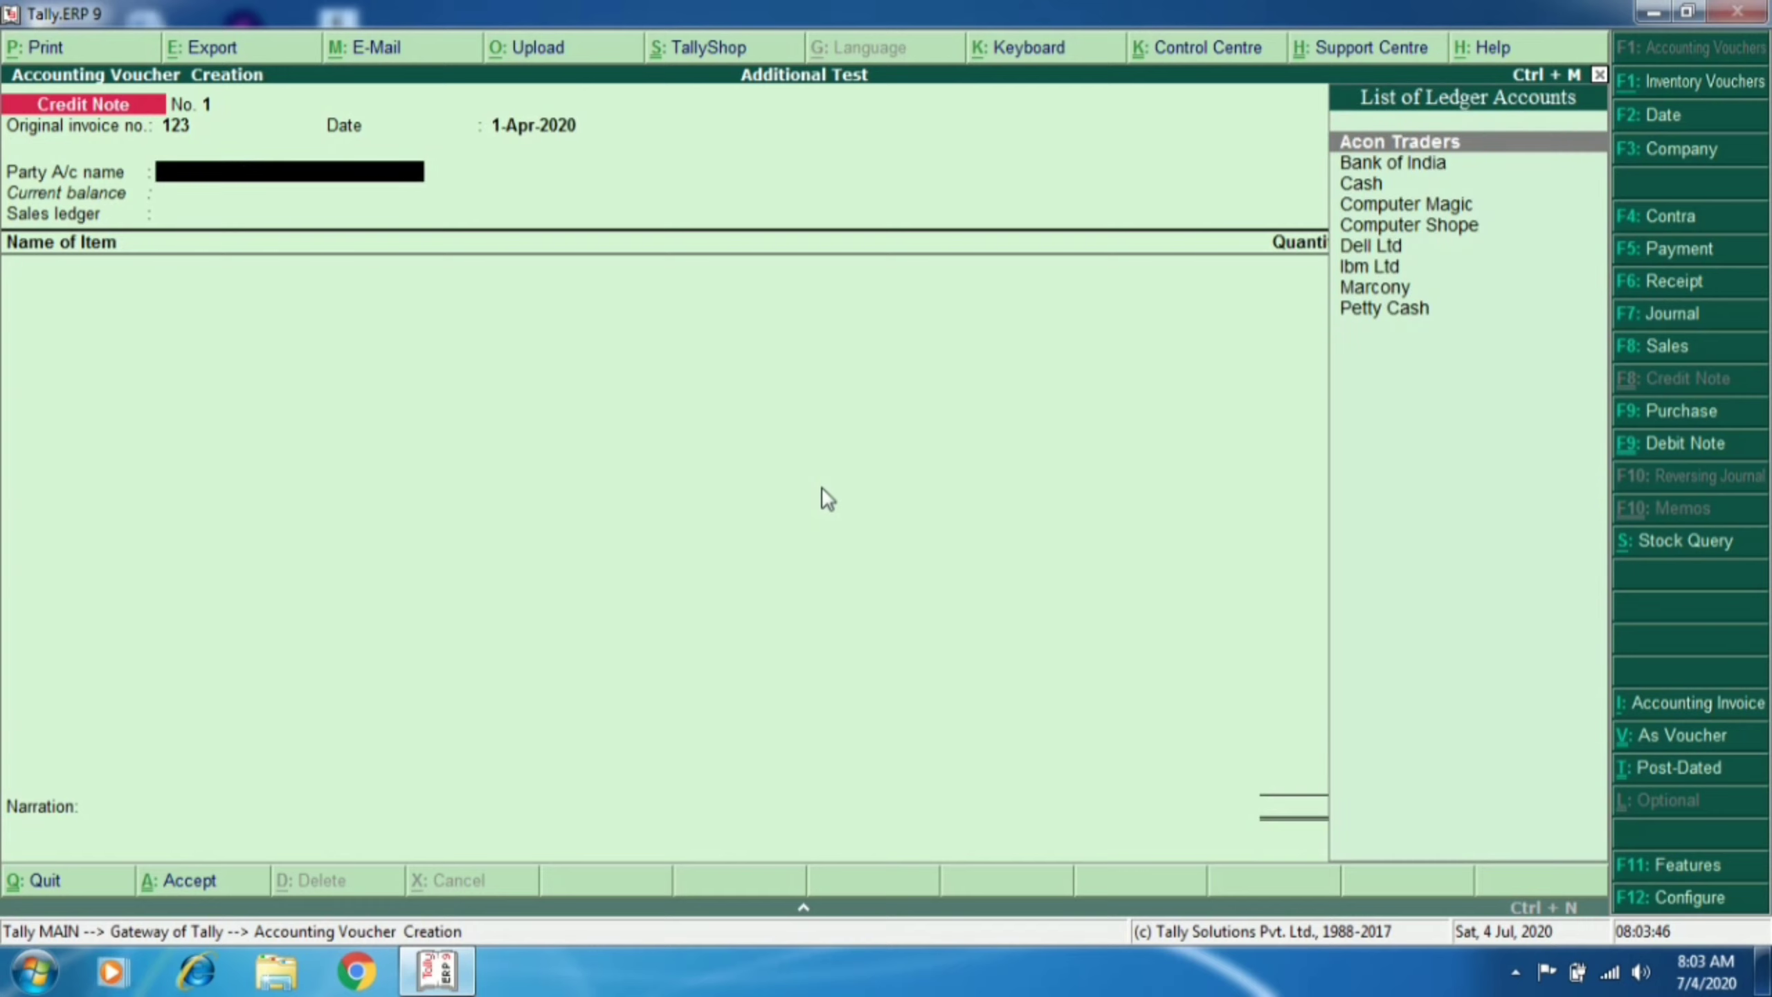
pyautogui.write('Ma')
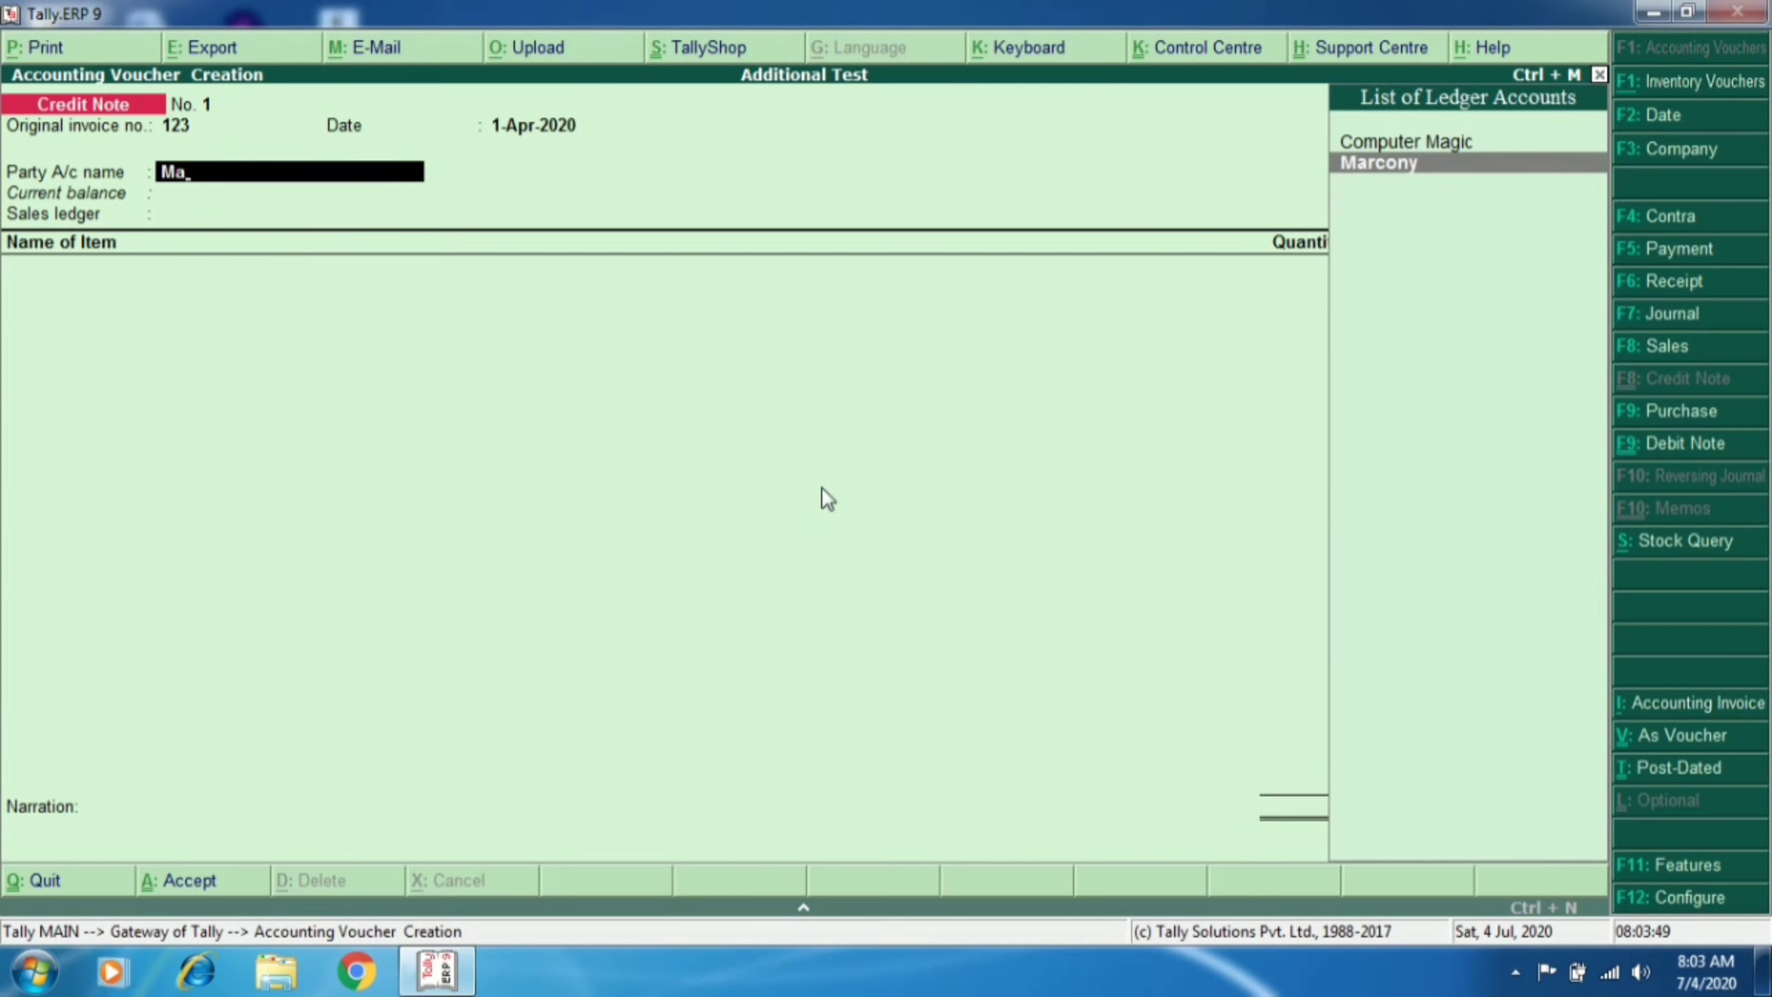
pyautogui.press('Return')
pyautogui.hotkey('ctrl', 'a')
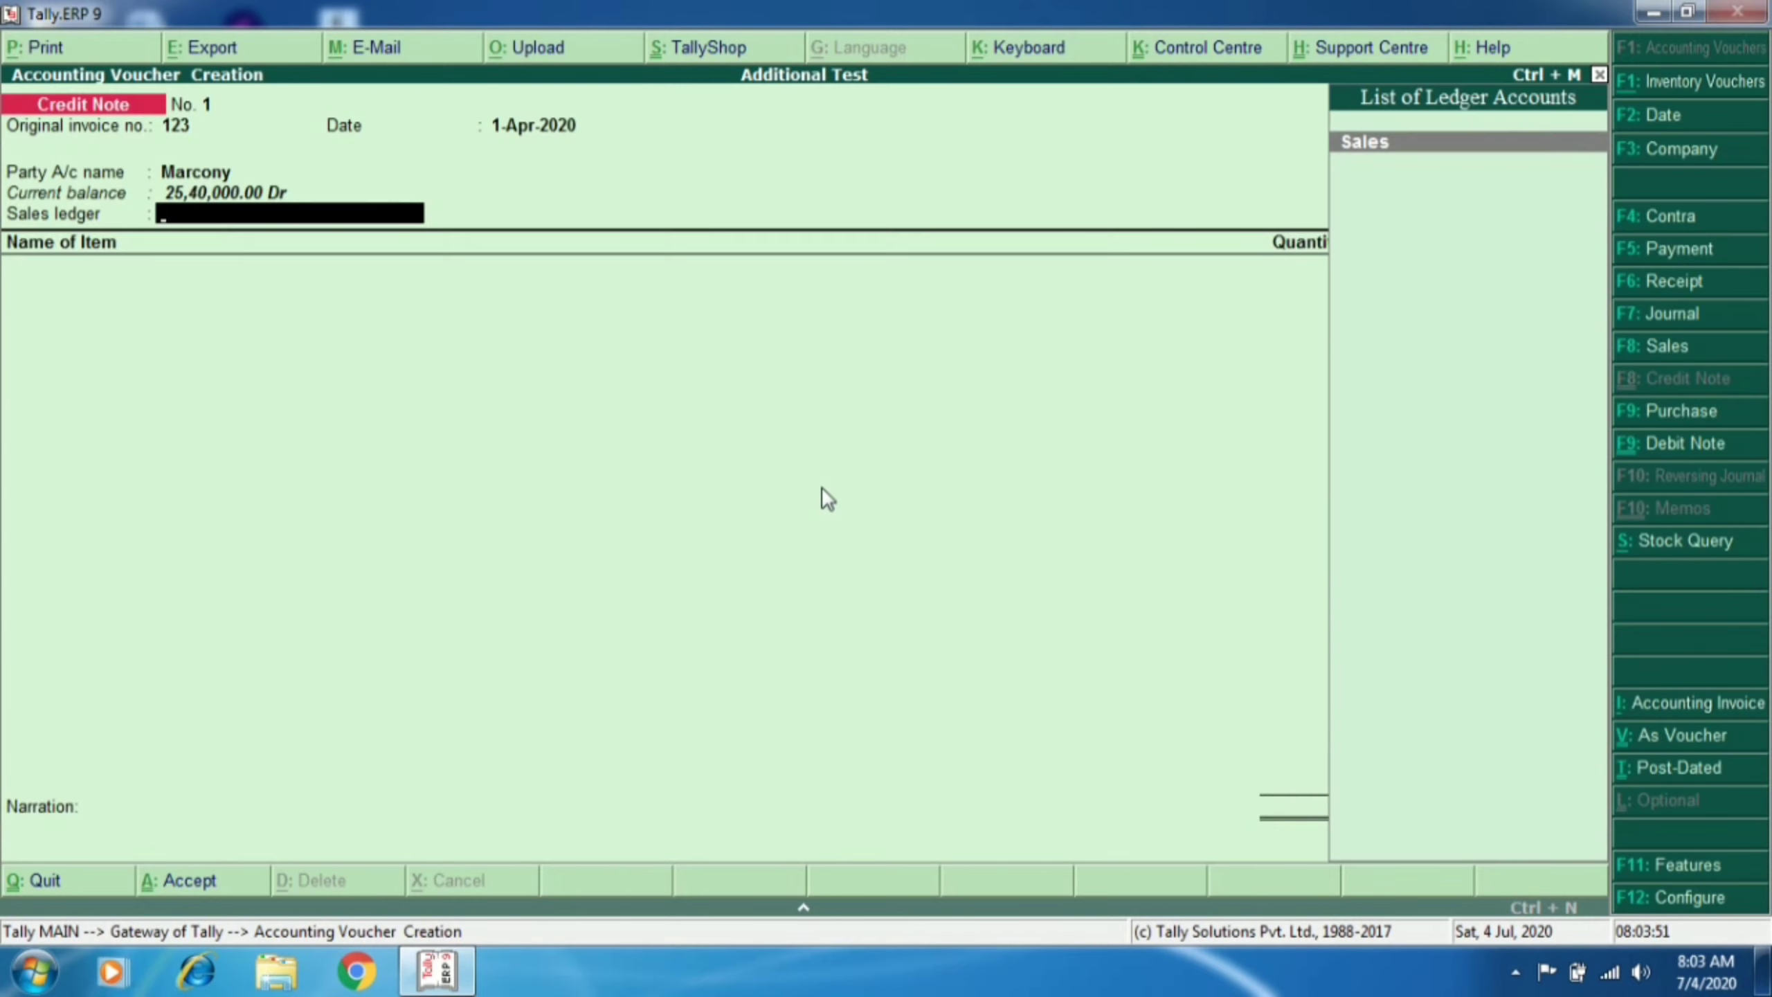
pyautogui.press('Return')
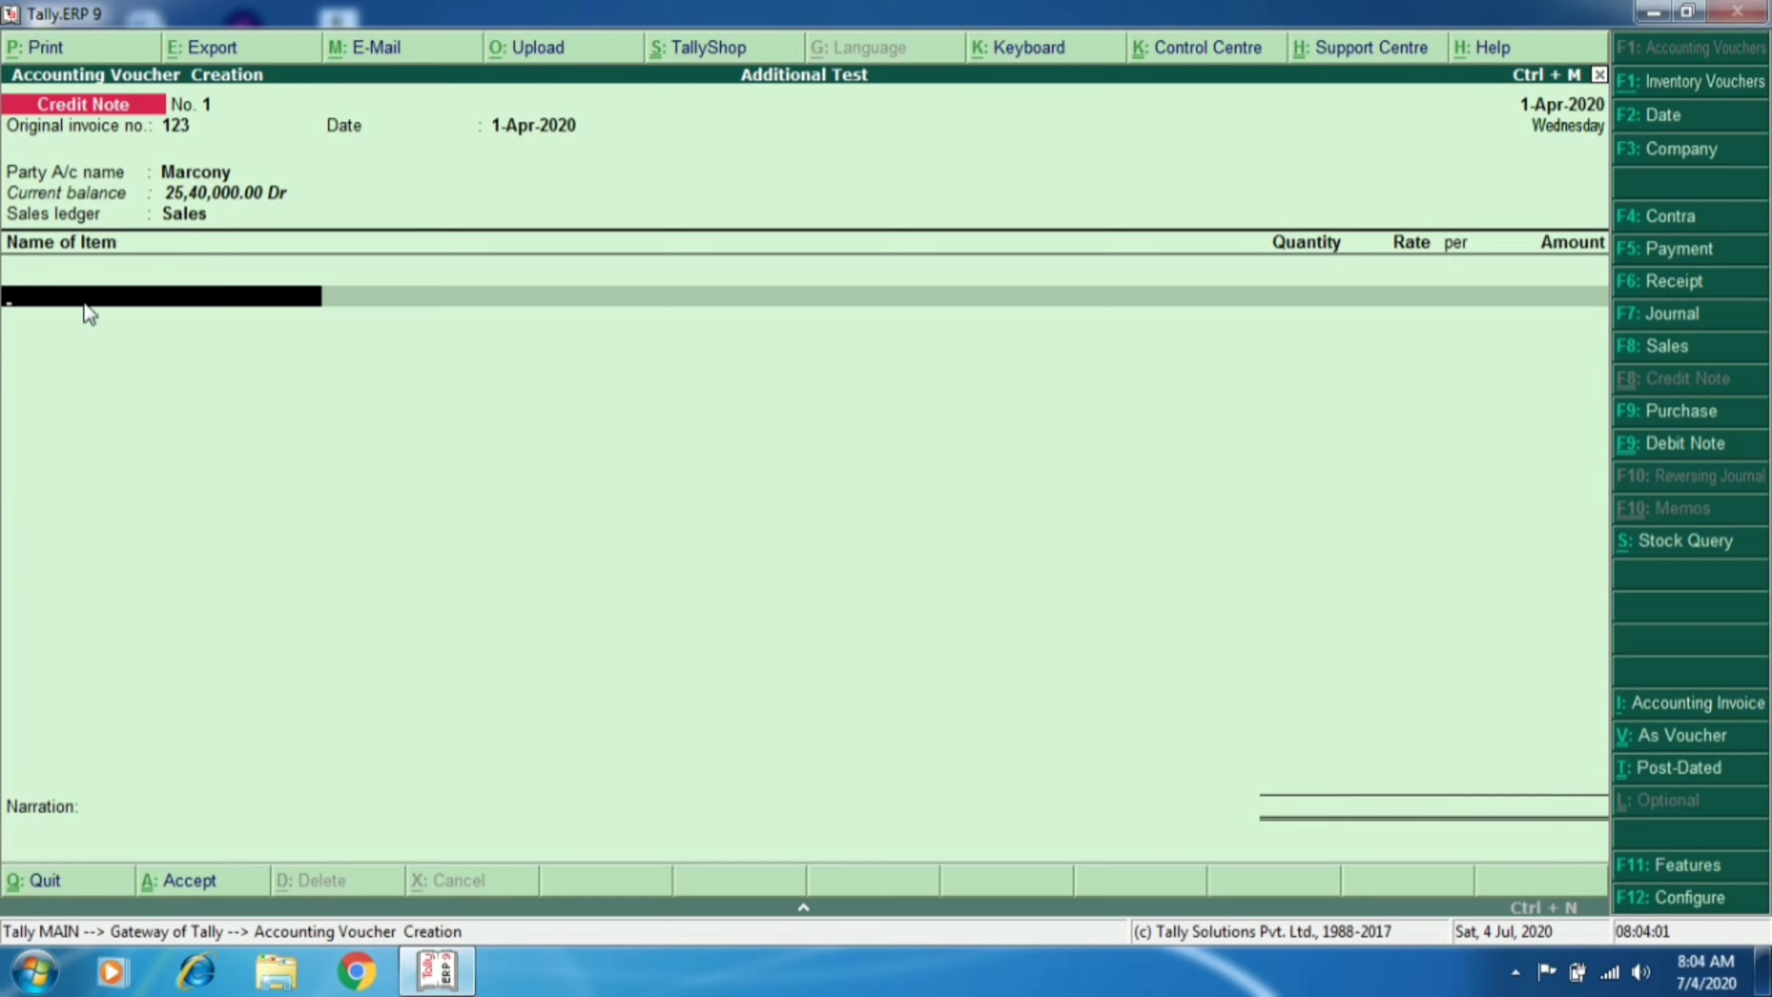
# Step: Add 2 nos of the stock item Lg to the credit note at a rate of 25,000 per nos
pyautogui.write('L')
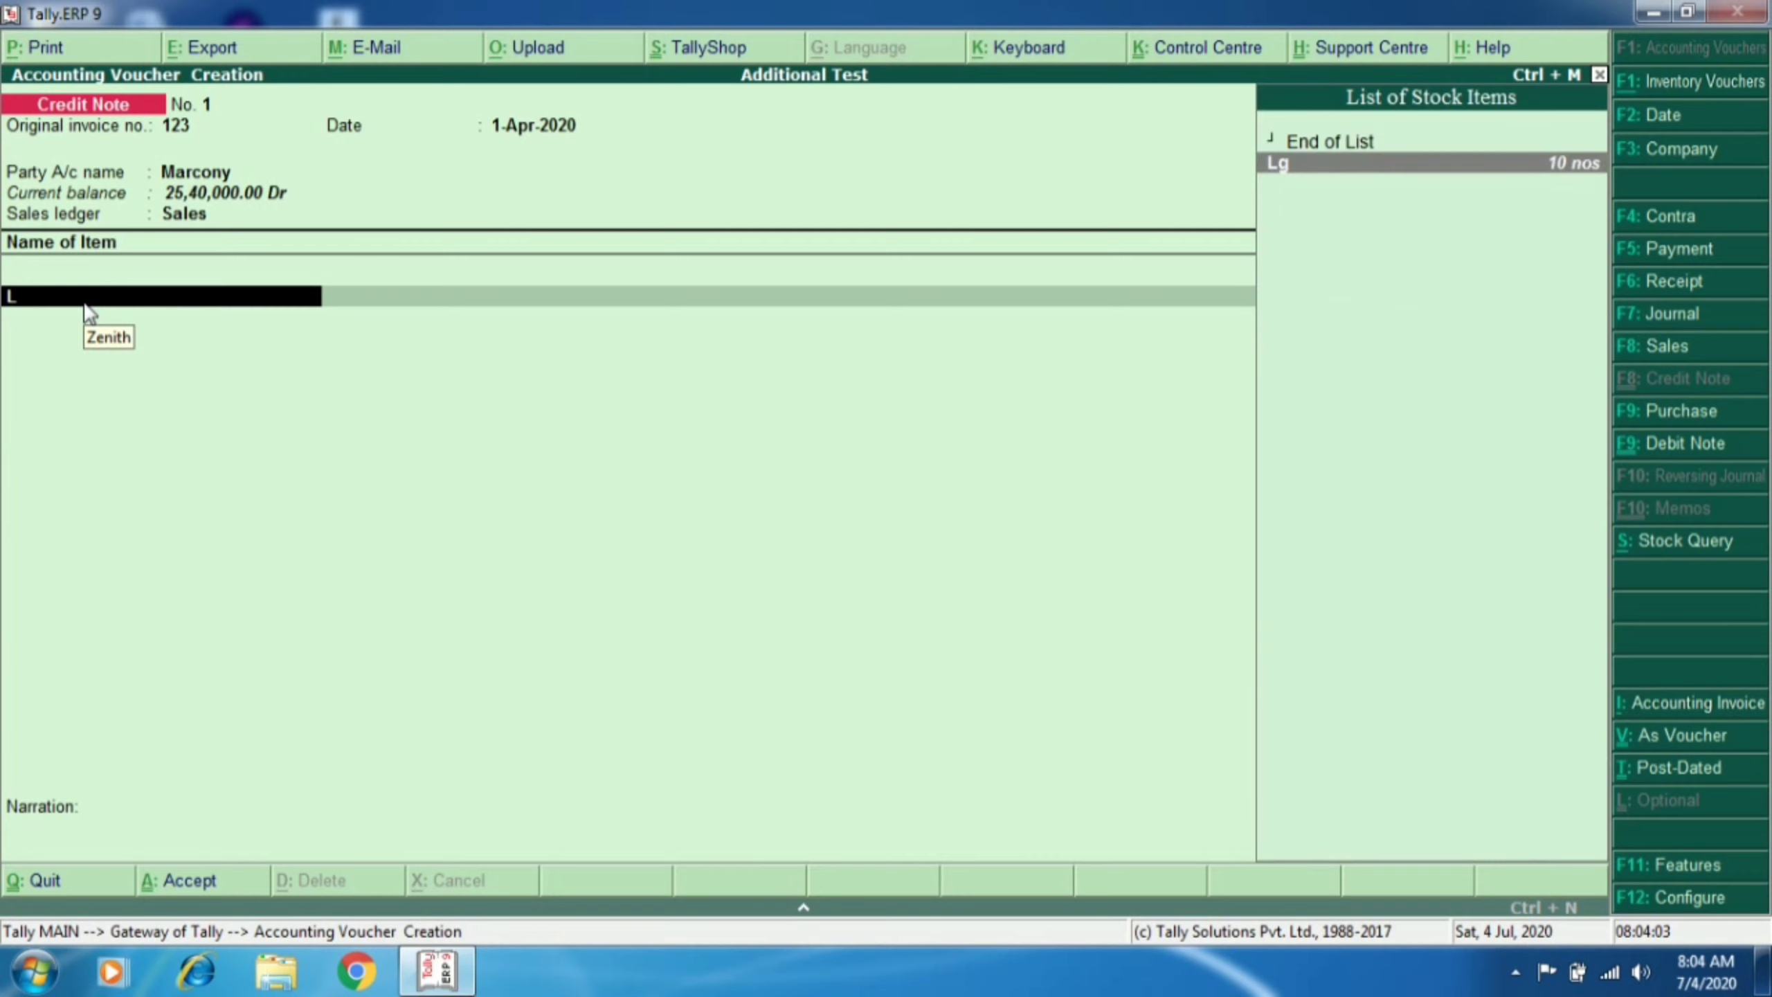
pyautogui.press('Return')
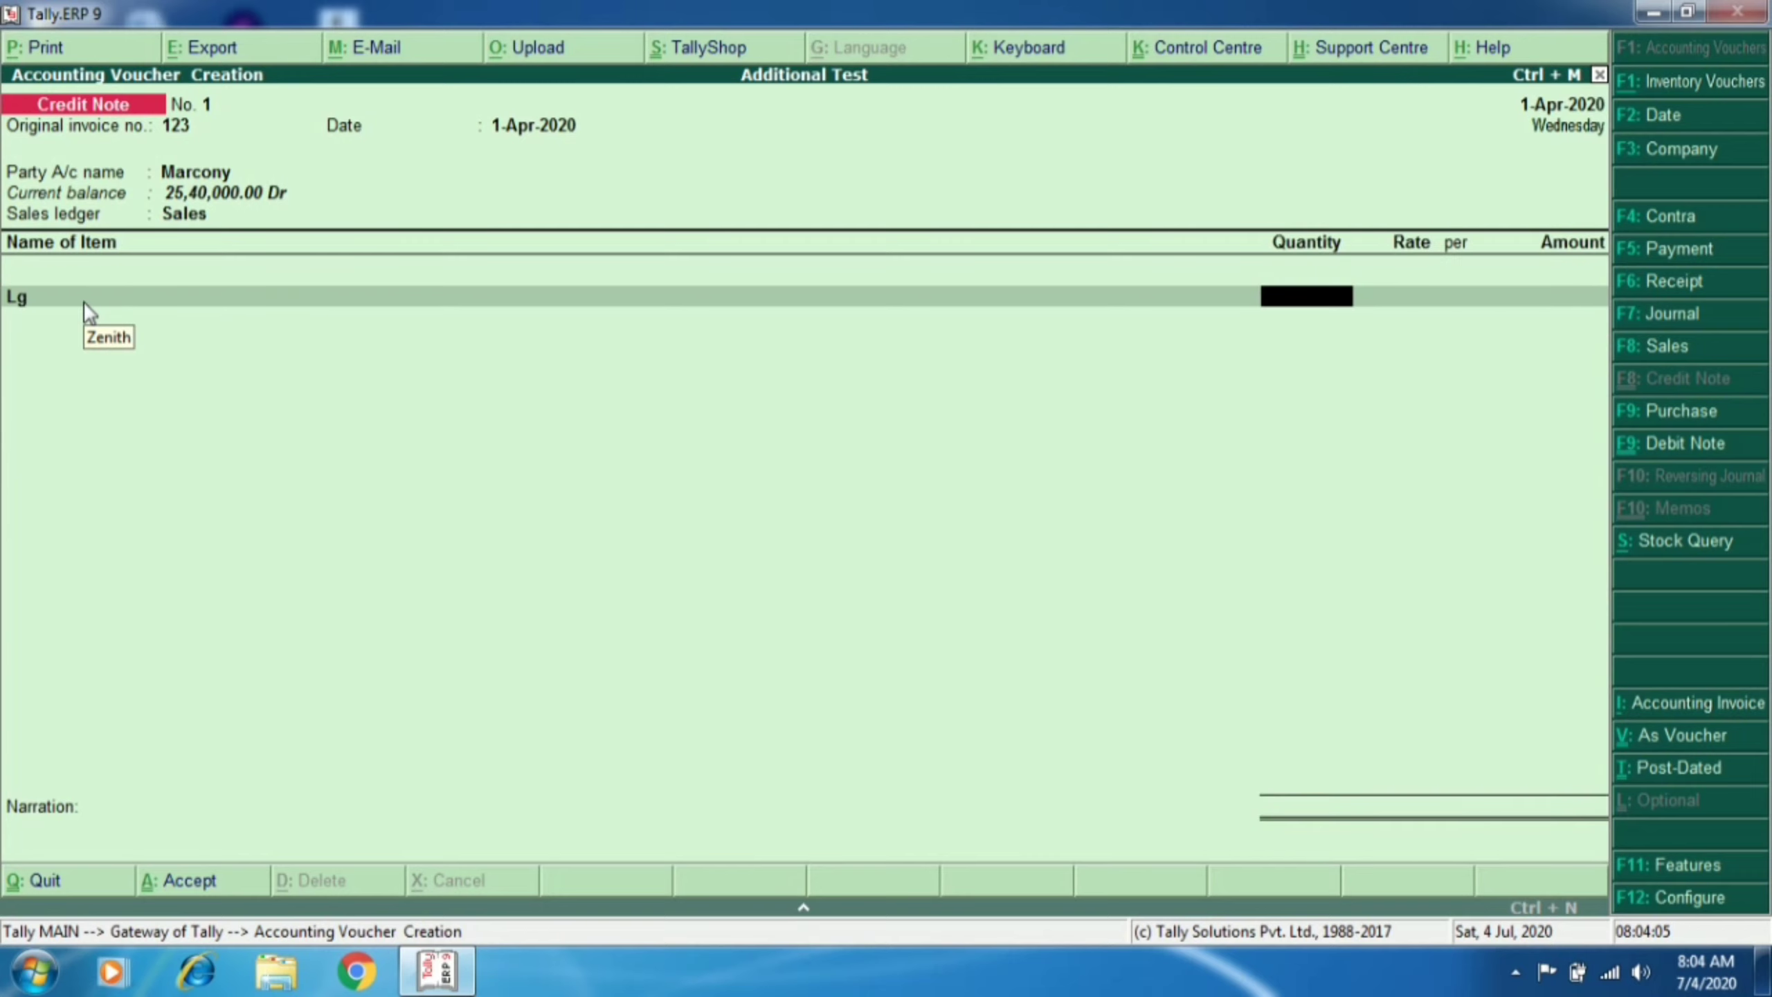
pyautogui.write('2')
pyautogui.press('Return')
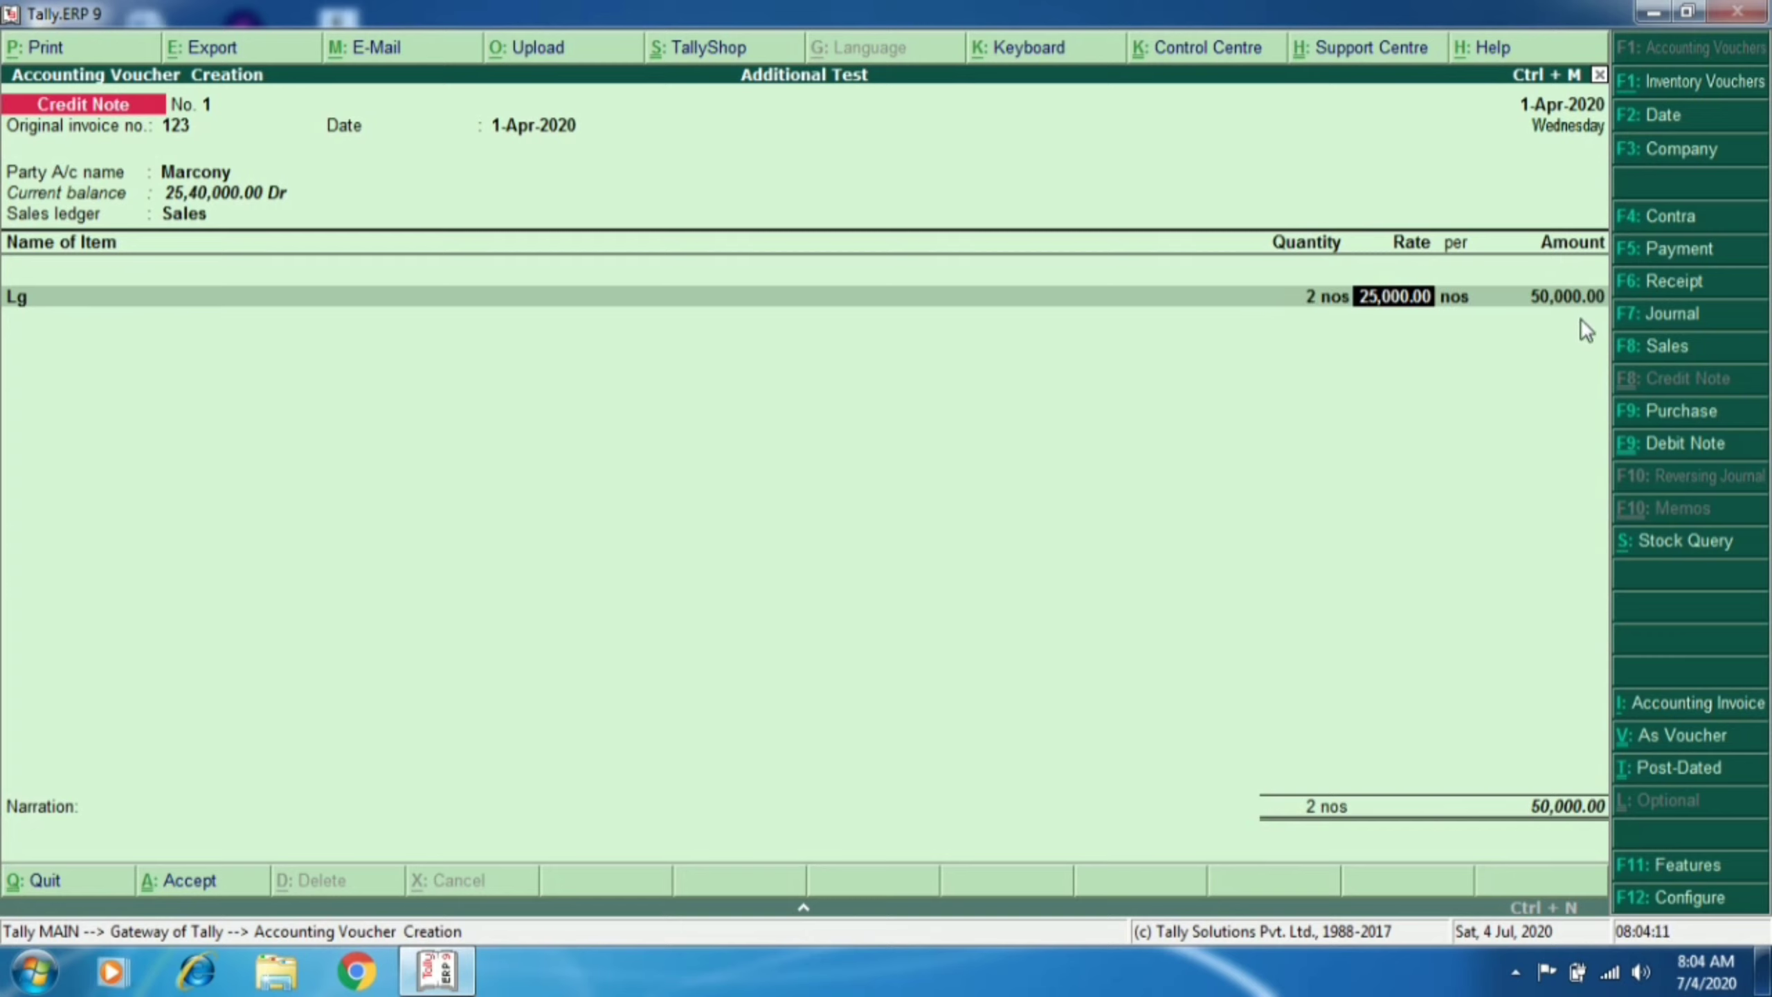
pyautogui.press('Return')
pyautogui.press('Return')
pyautogui.press('Return')
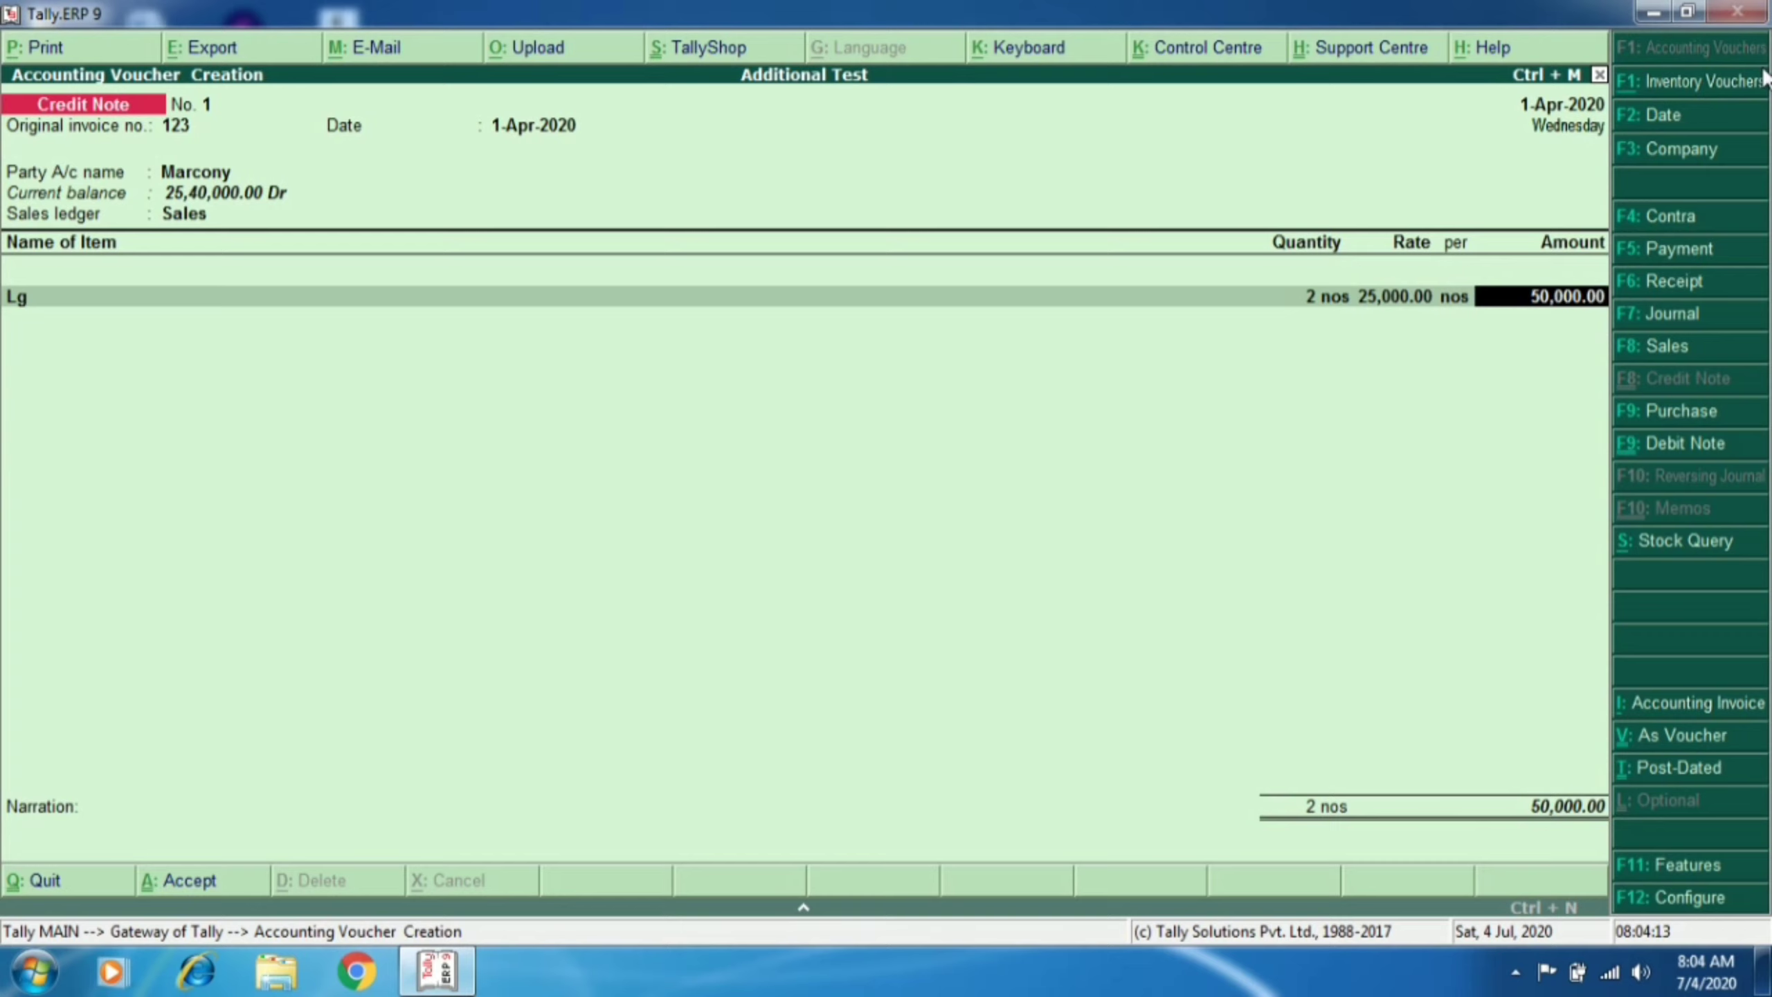
# Step: Allocate the credit note's 50,000 as Agst Ref to Marcony's pending bill 1 and save the credit note without a narration
pyautogui.press('Return')
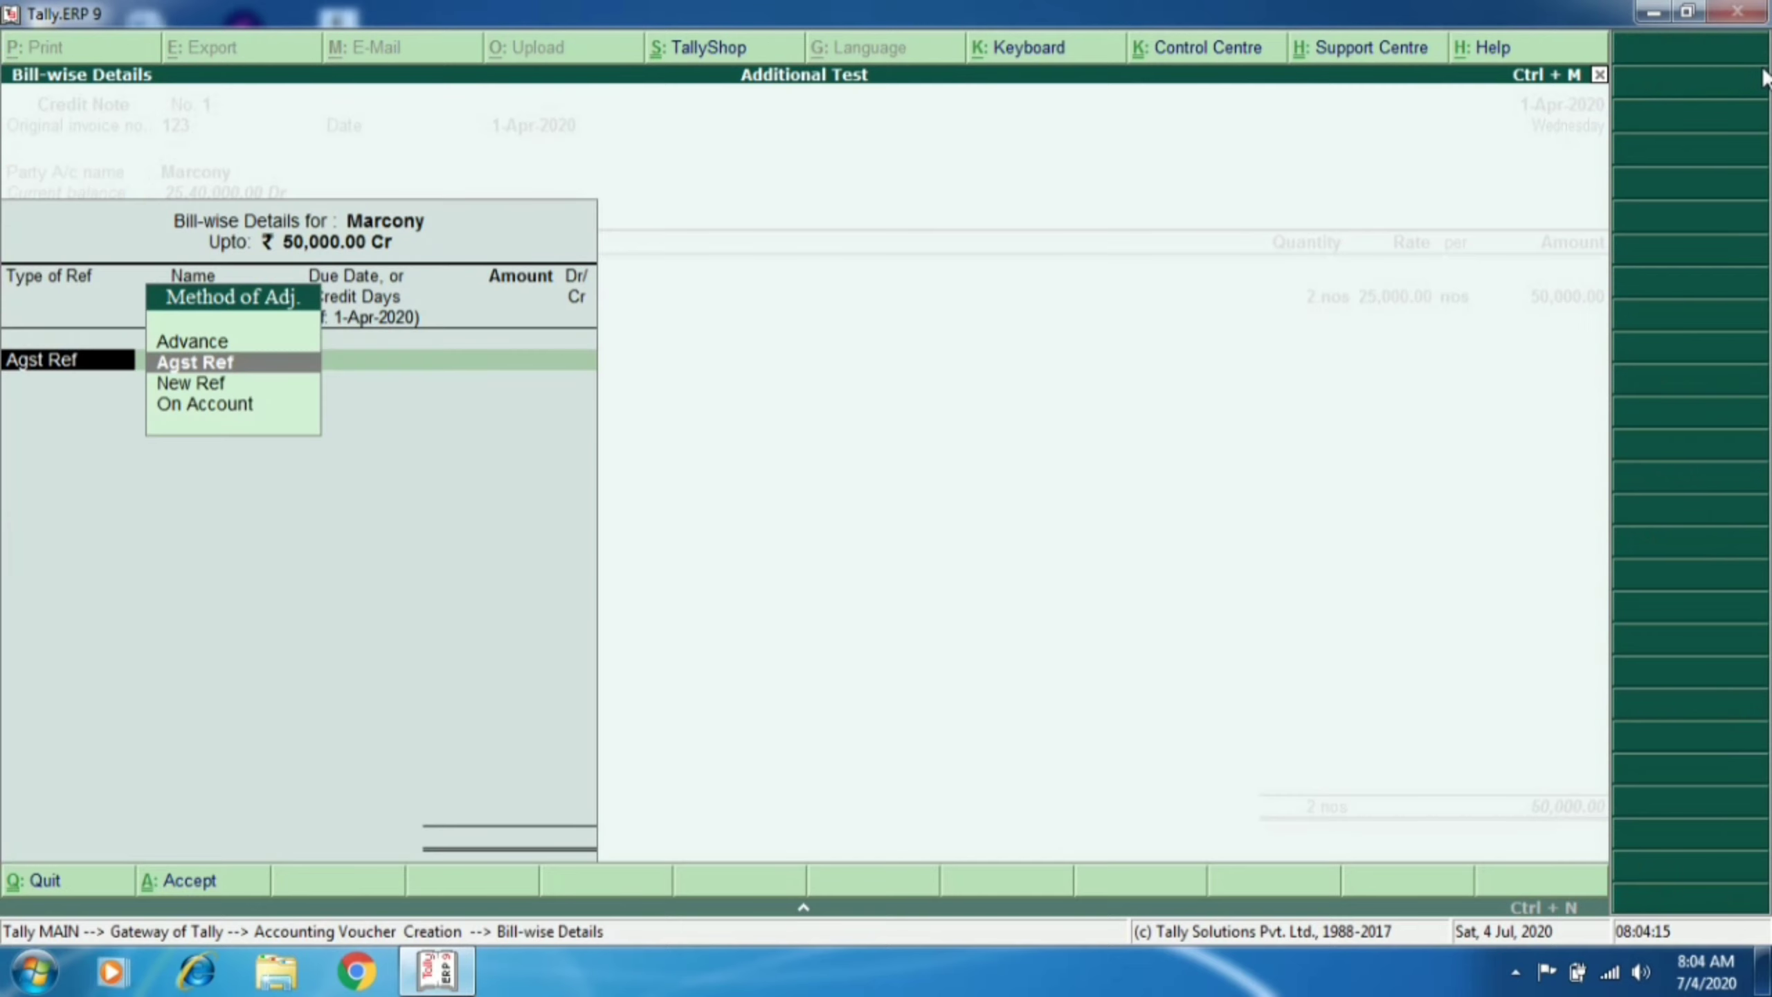
pyautogui.press('Return')
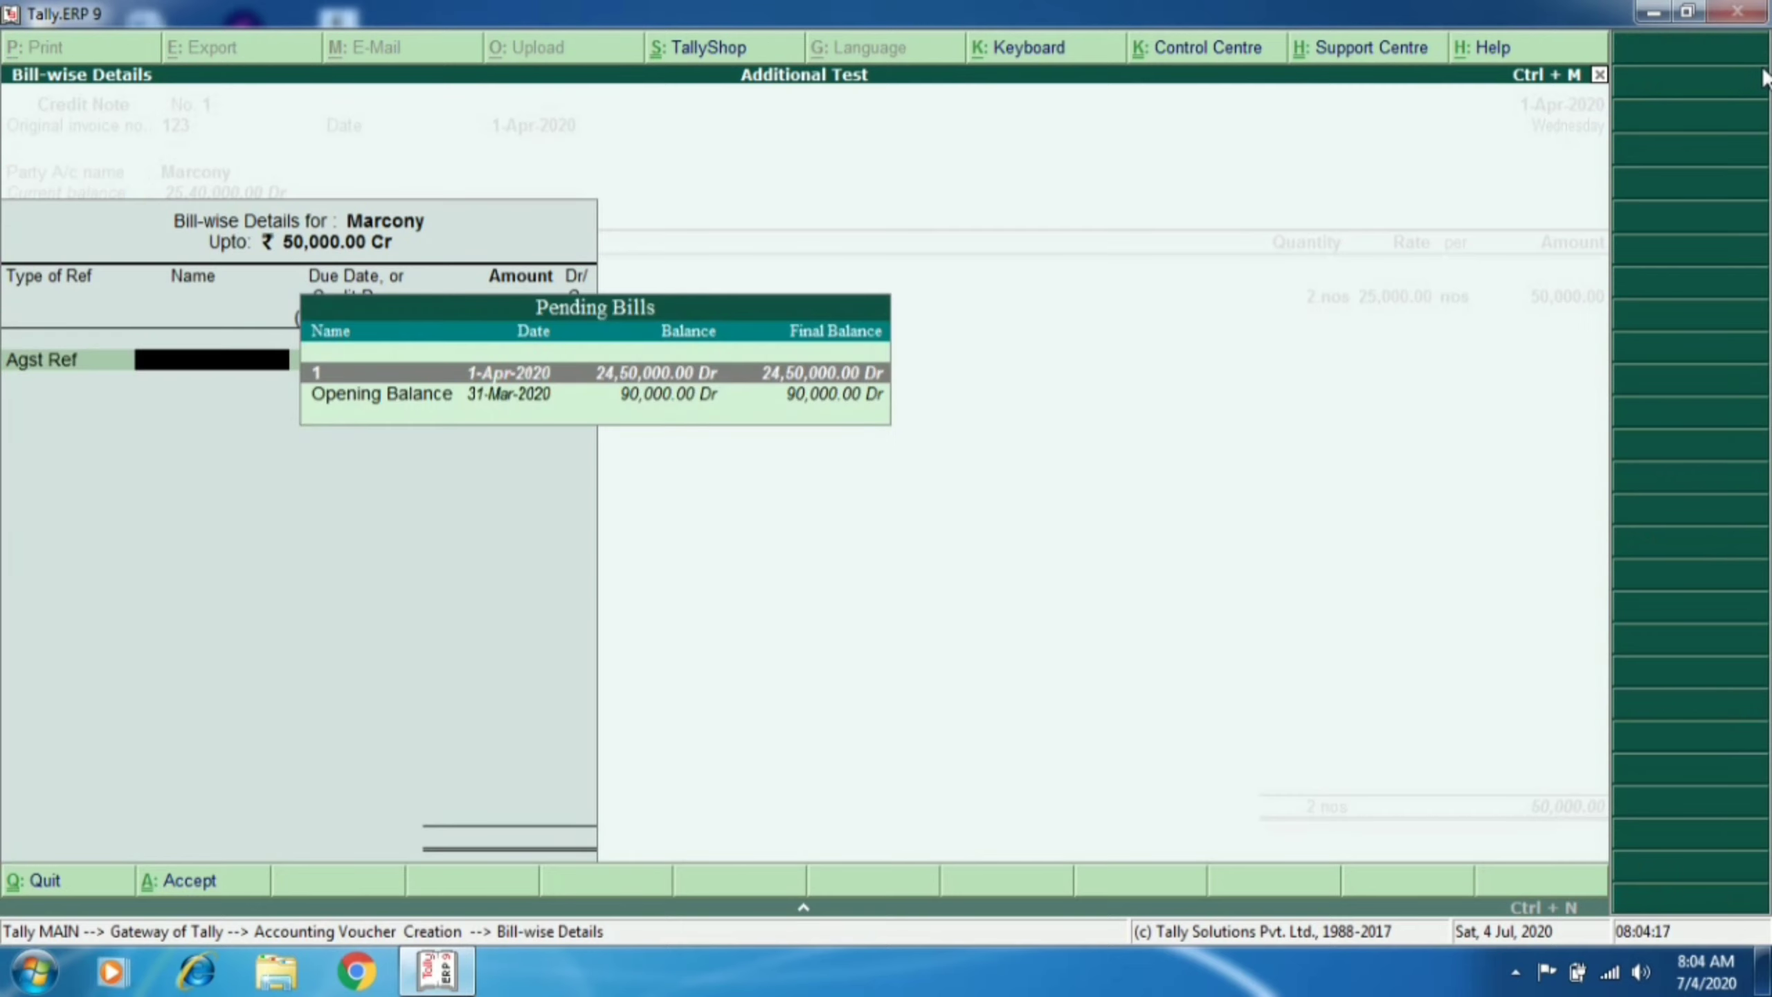
pyautogui.click(819, 373)
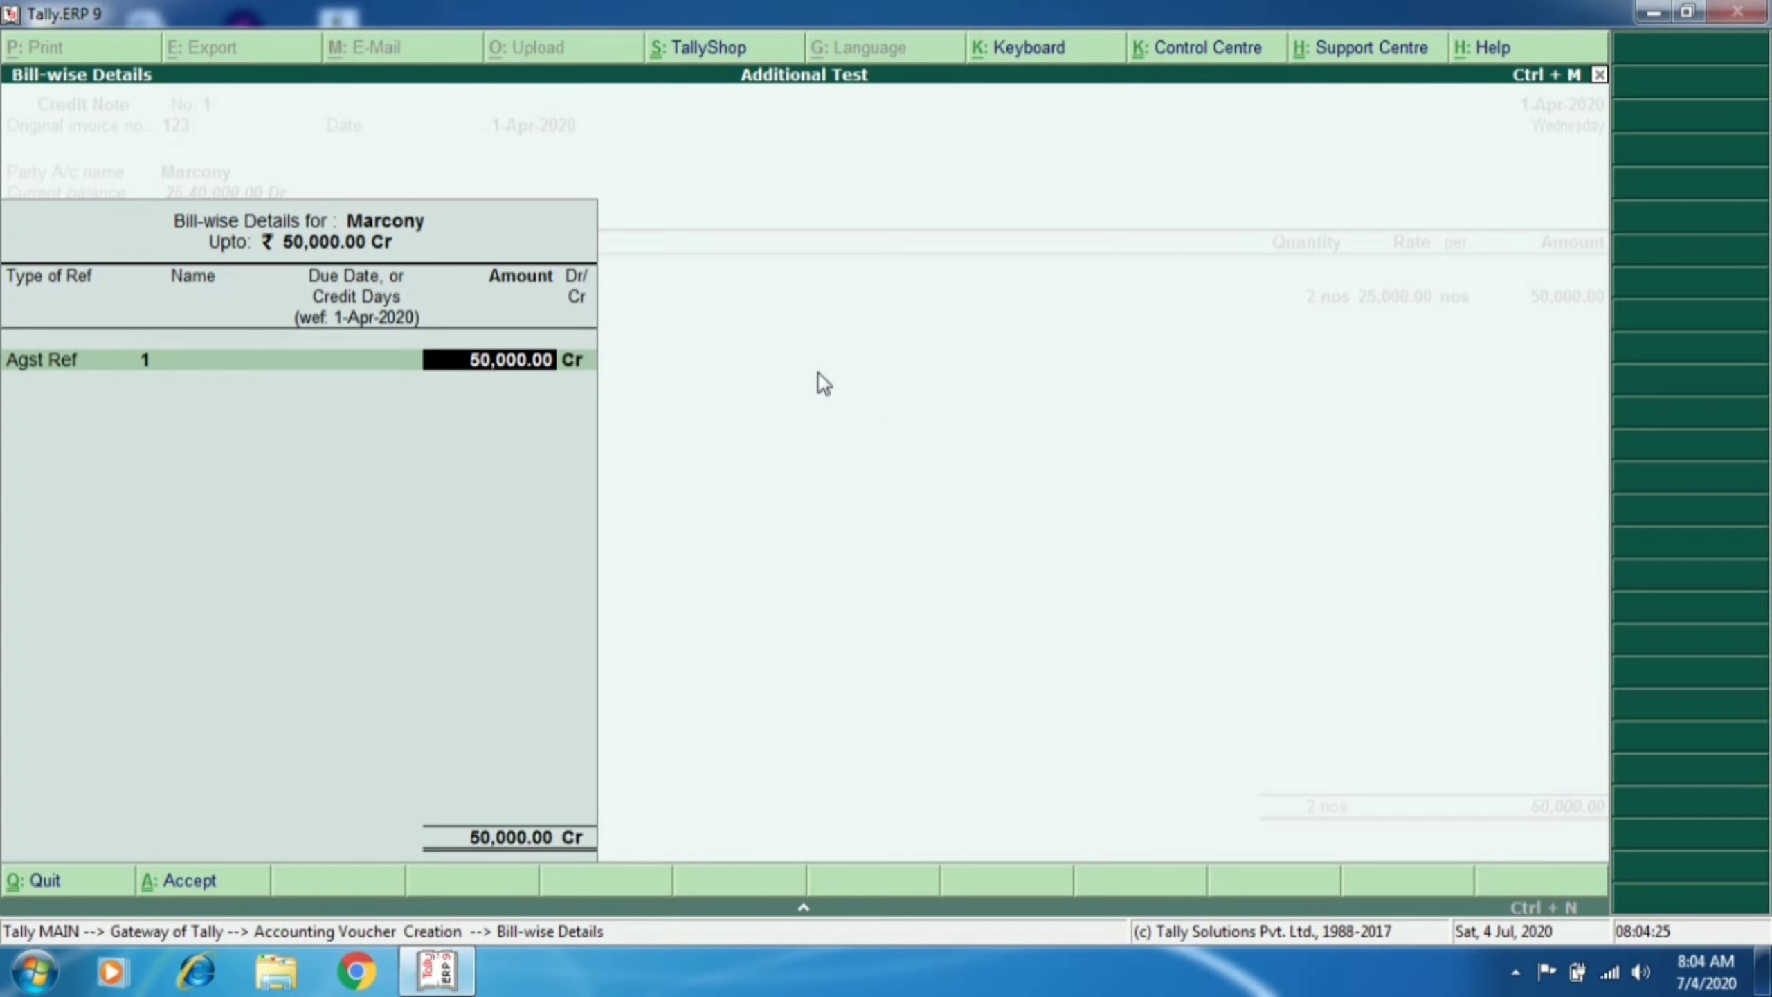
pyautogui.press('Return')
pyautogui.press('Return')
pyautogui.press('Return')
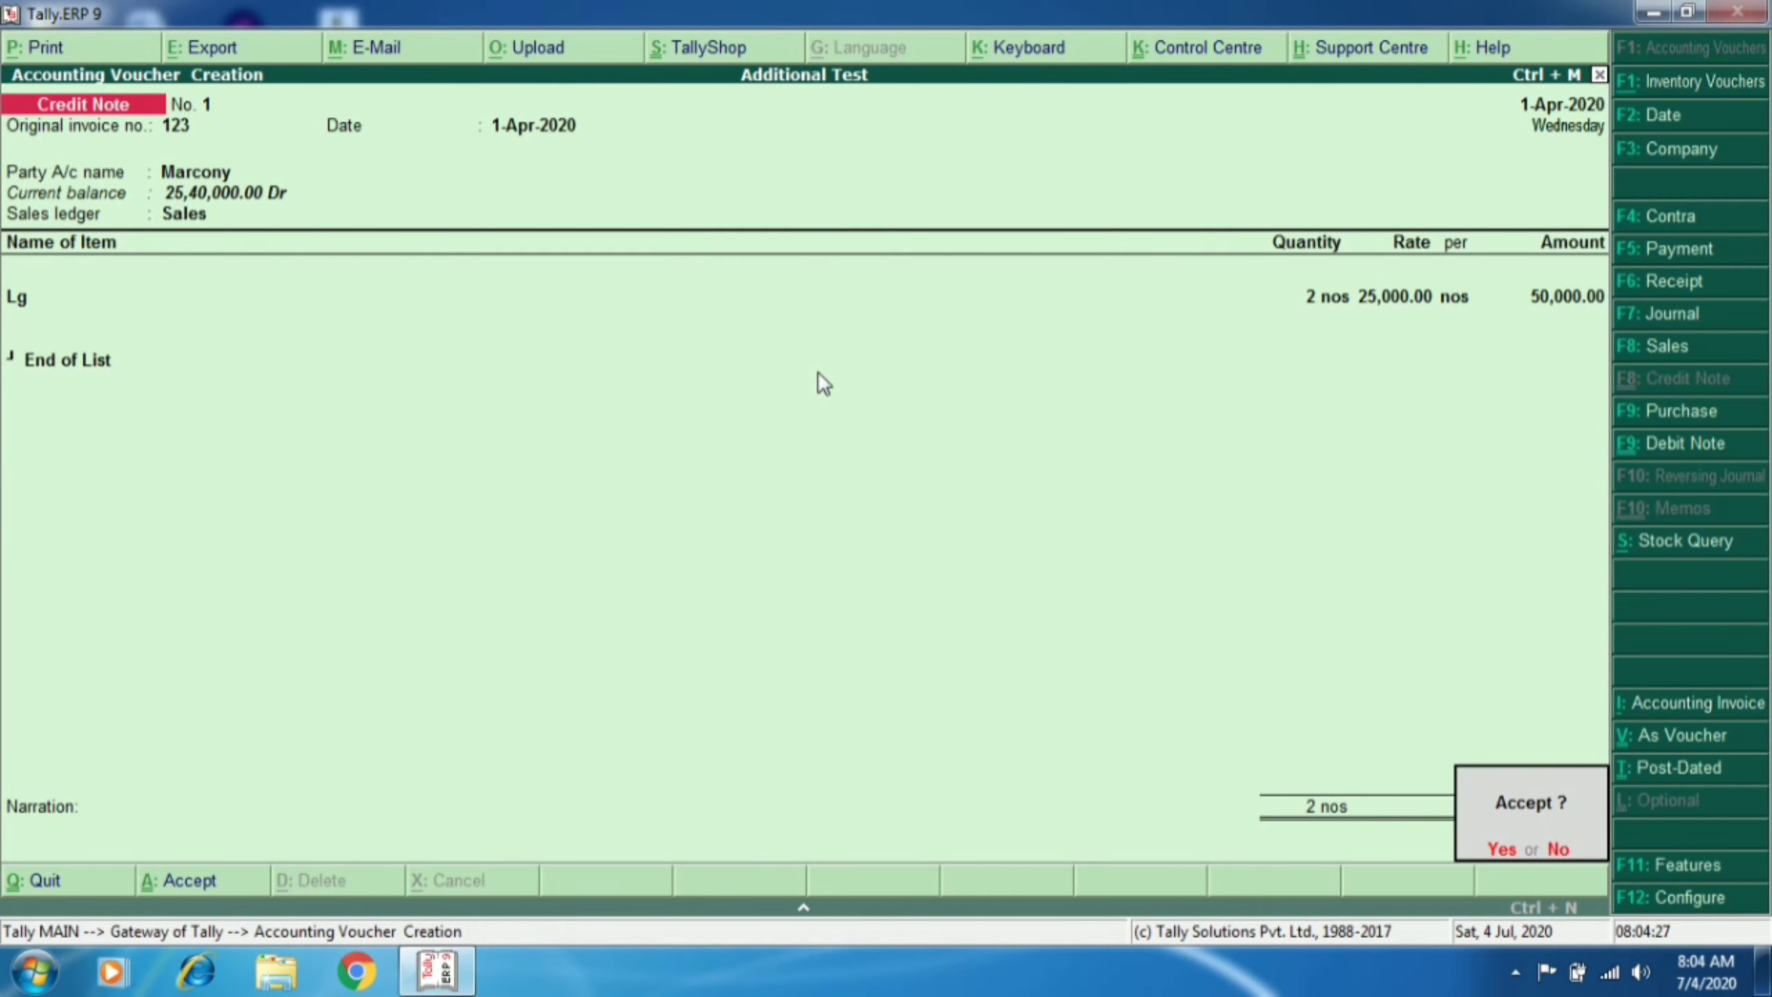
pyautogui.press('Return')
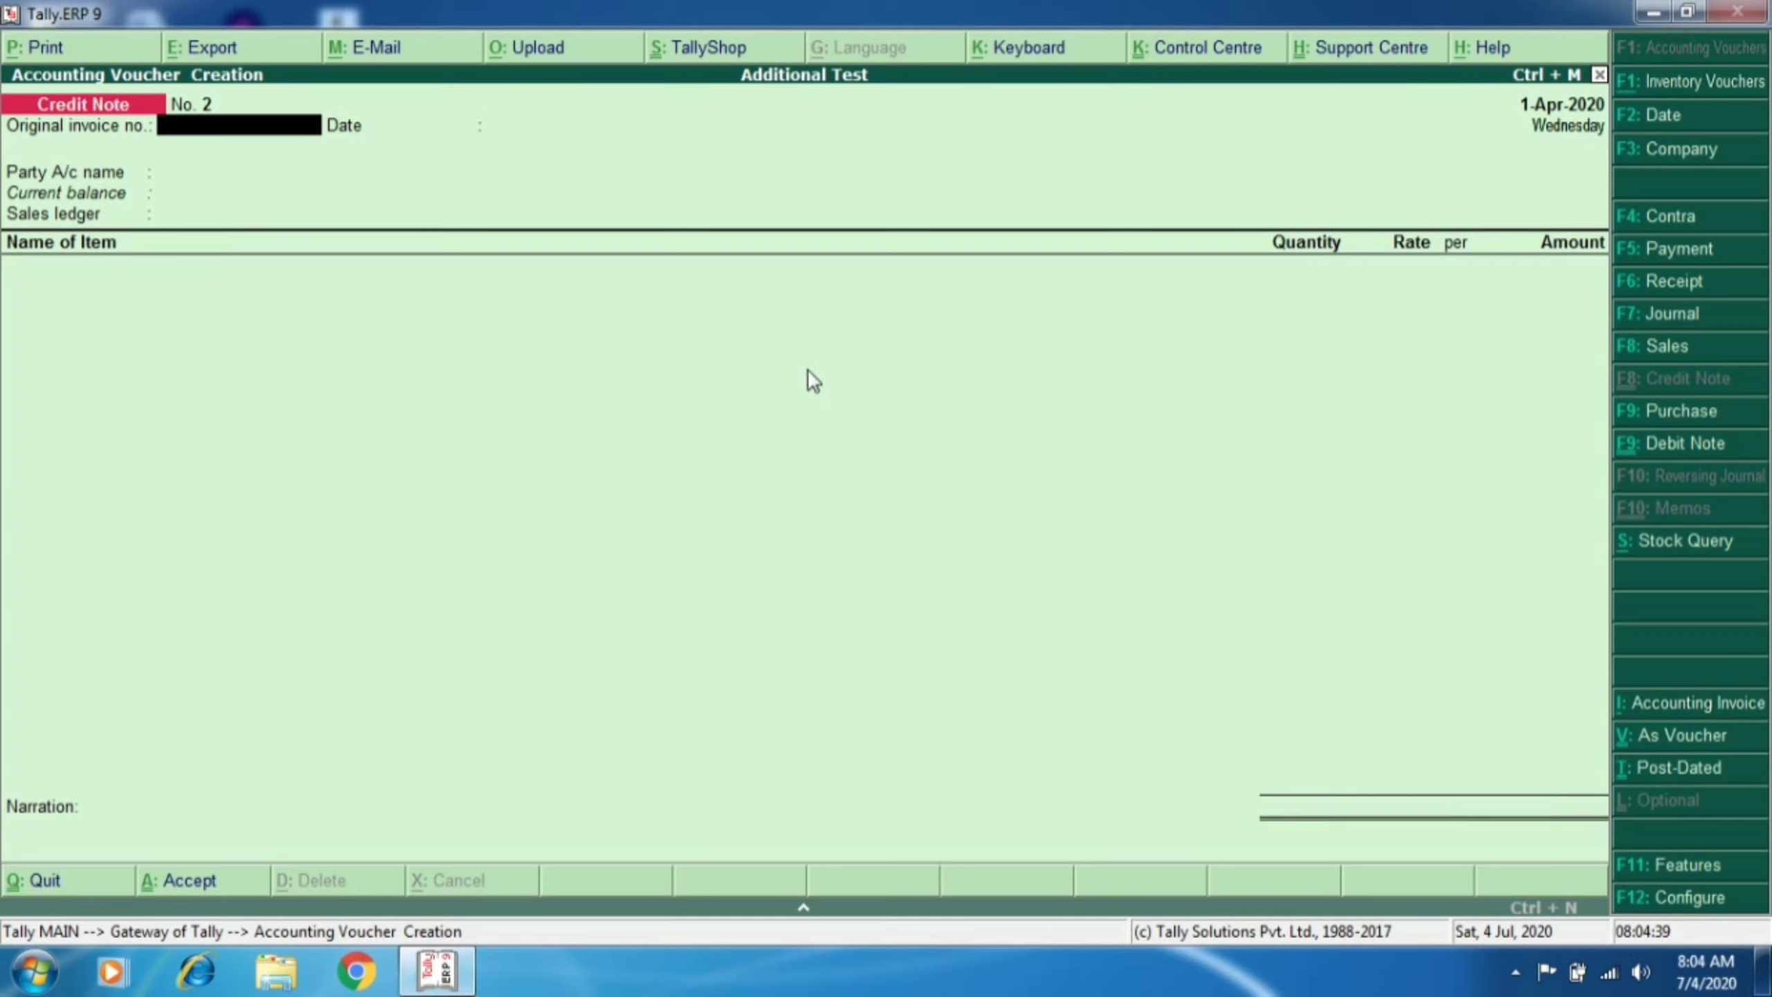
# Step: Start a receipt voucher crediting Marcony with 24,00,000, allocated as Agst Ref to pending bill 1
pyautogui.press('F6')
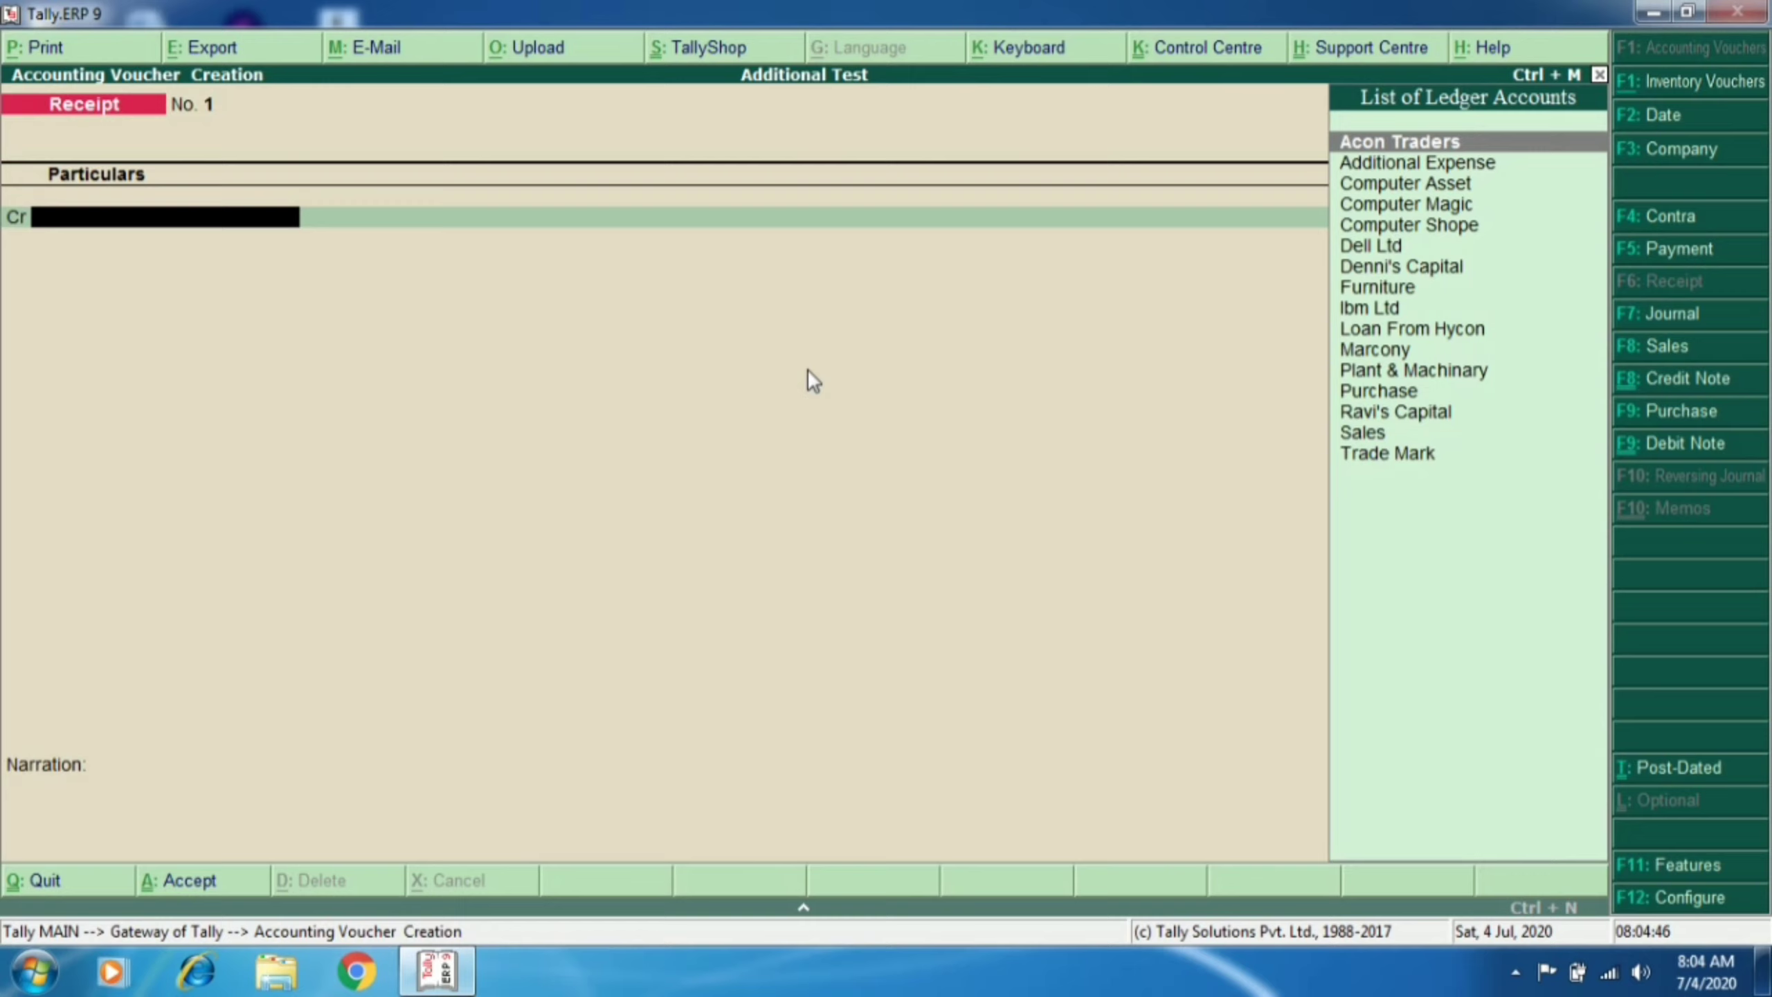
pyautogui.write('M')
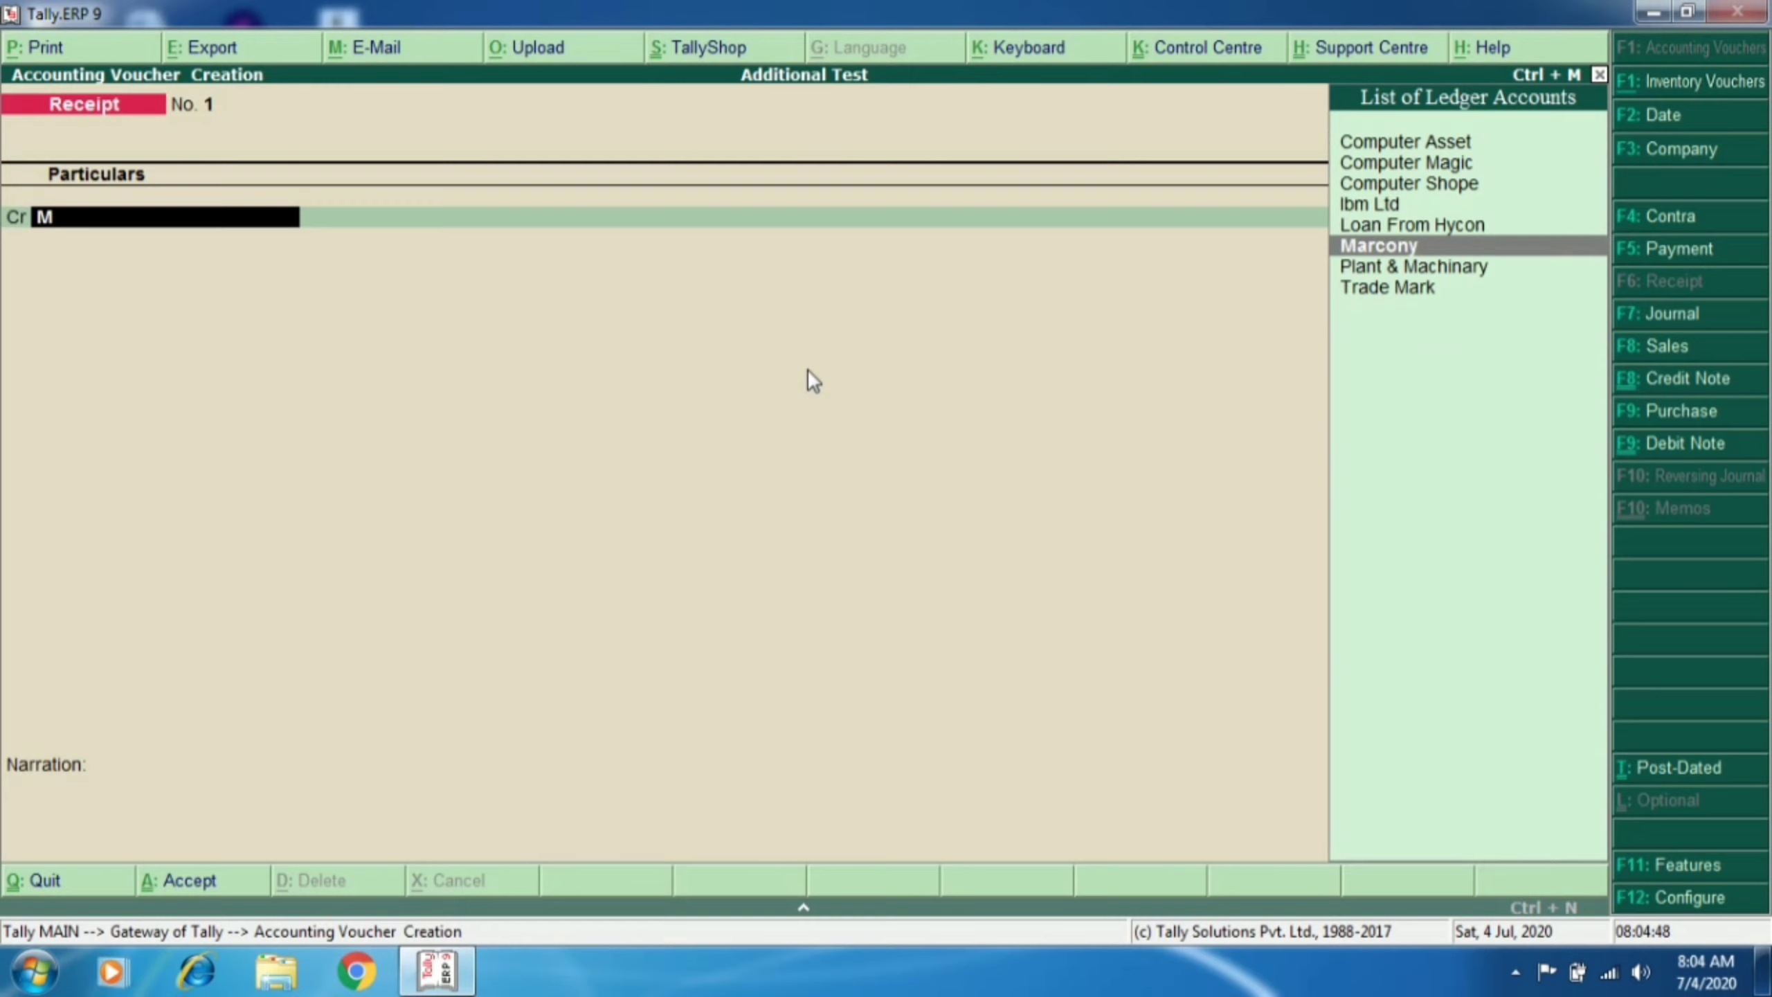
pyautogui.press('Return')
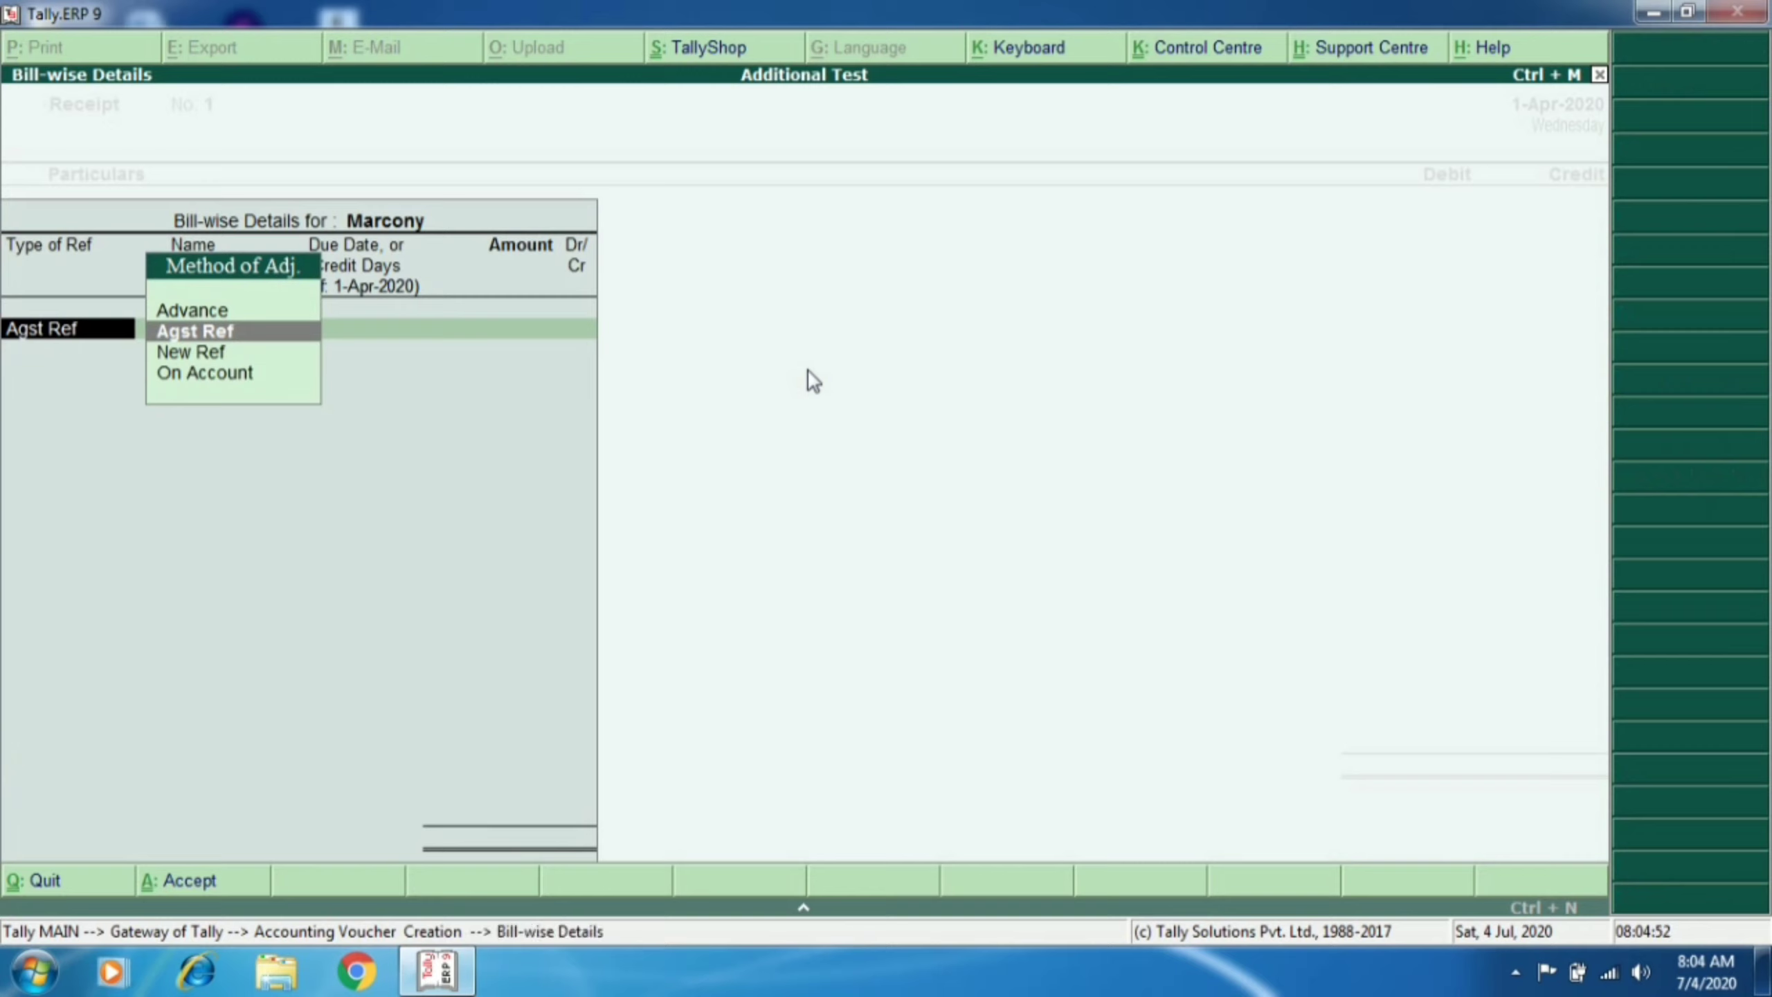
pyautogui.click(236, 335)
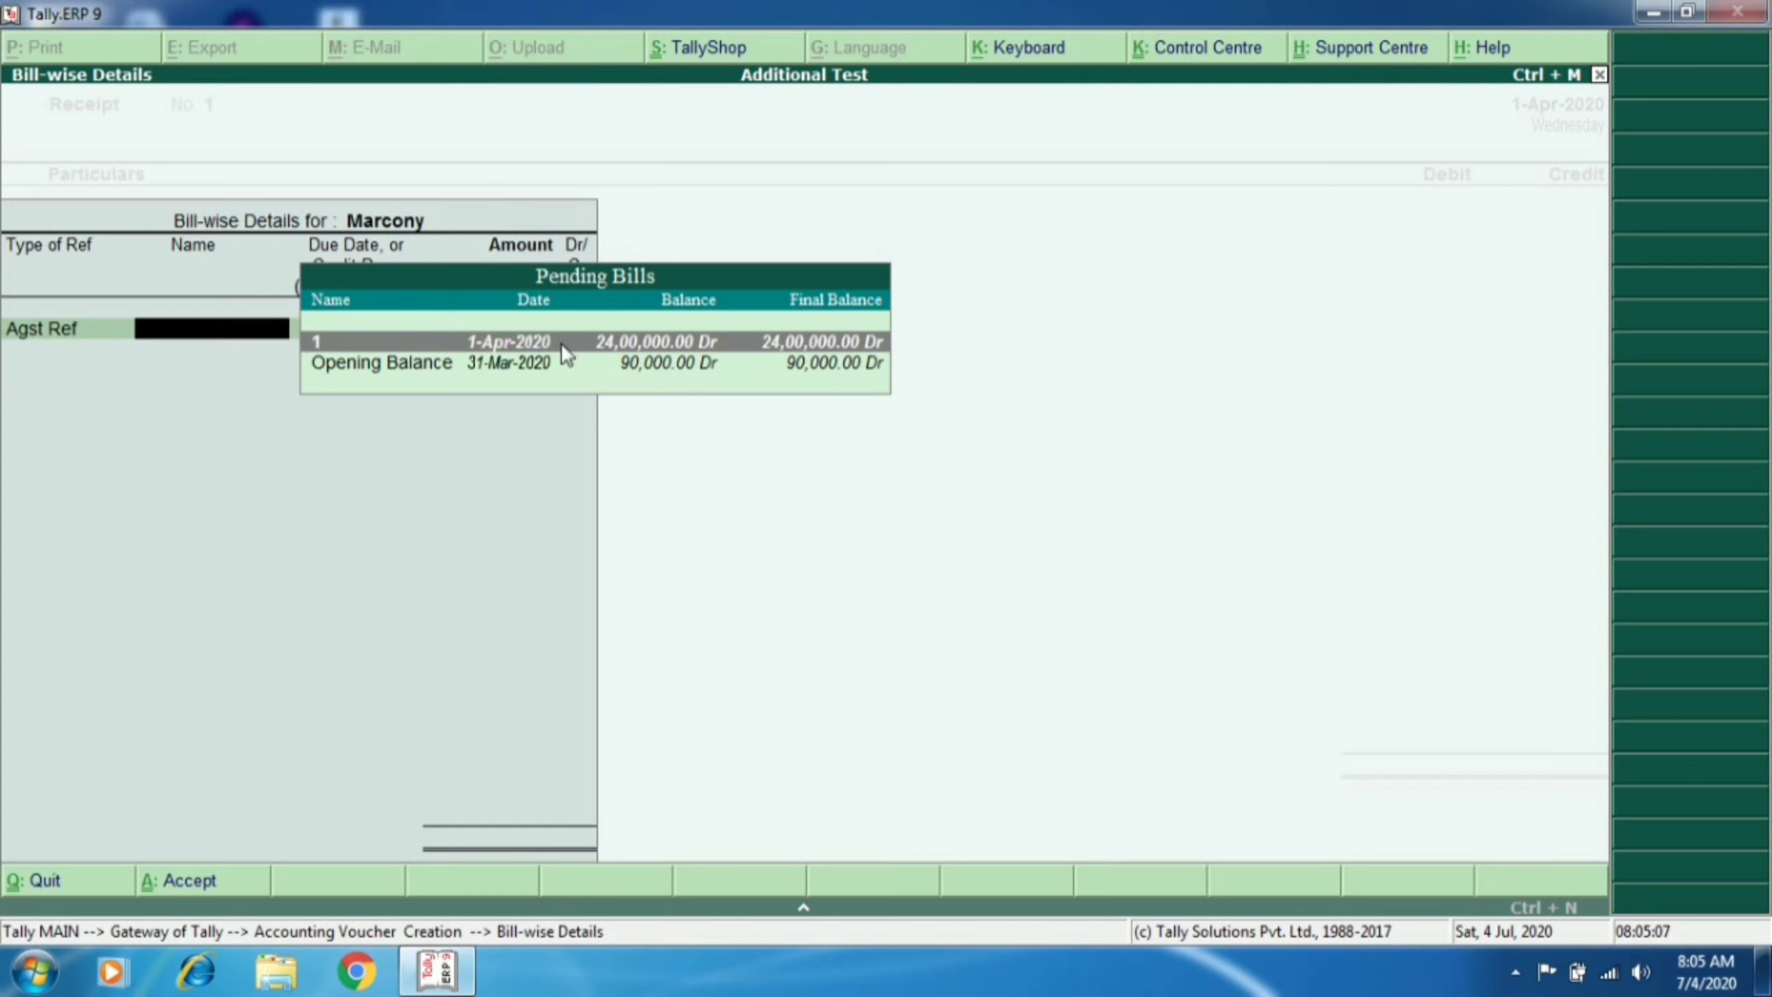
pyautogui.press('Return')
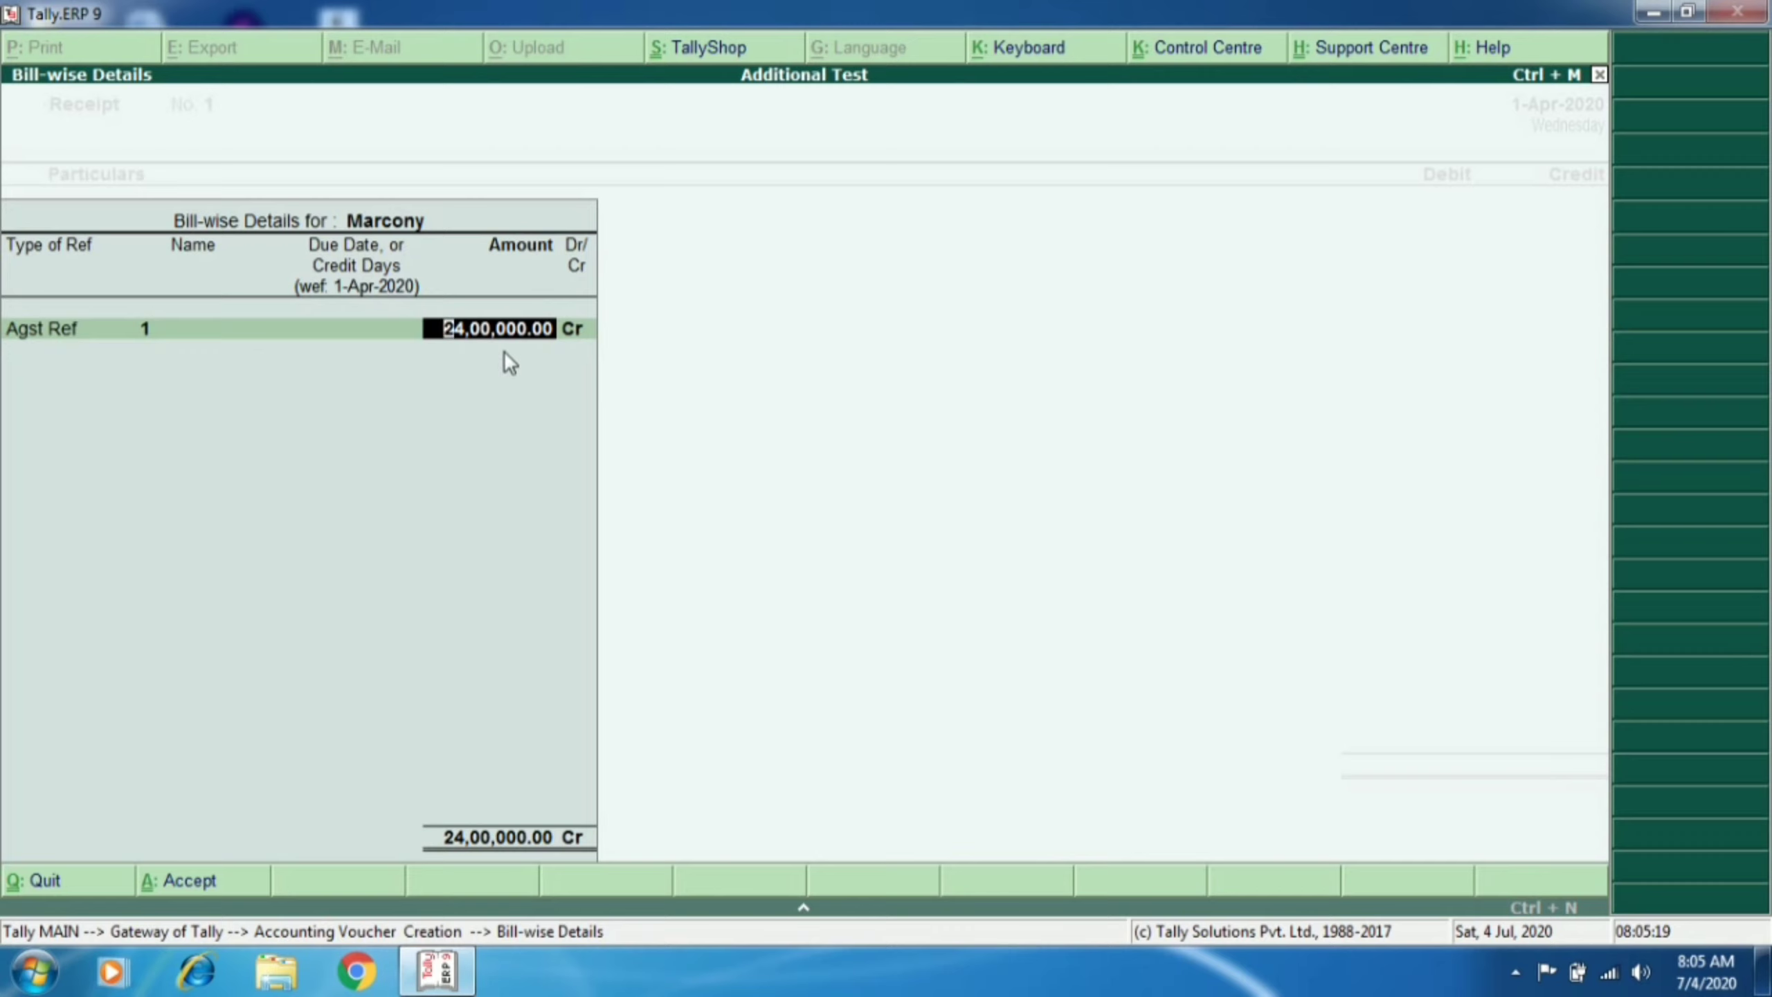
pyautogui.press('Return')
pyautogui.press('Return')
pyautogui.press('Return')
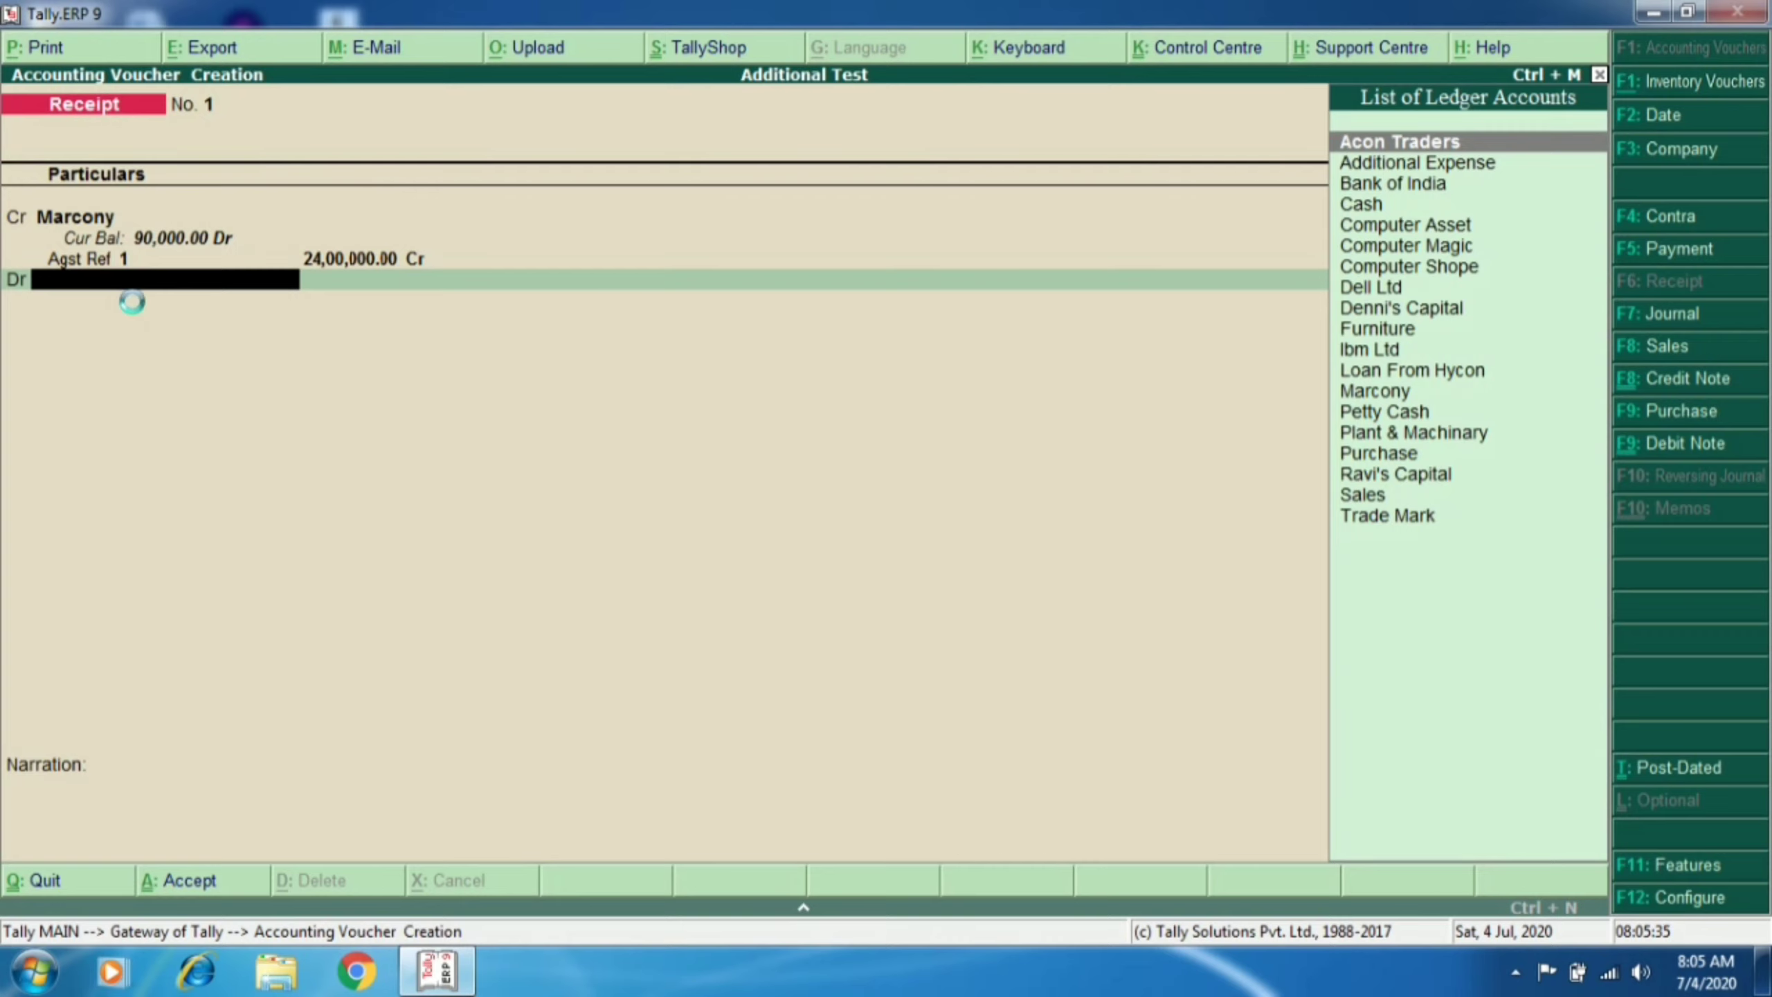
# Step: Create the ledger Discount AlloWed under Indirect Expenses, with inventory values not affected, for the receipt's debit entry
pyautogui.hotkey('alt', 'c')
pyautogui.write('Di')
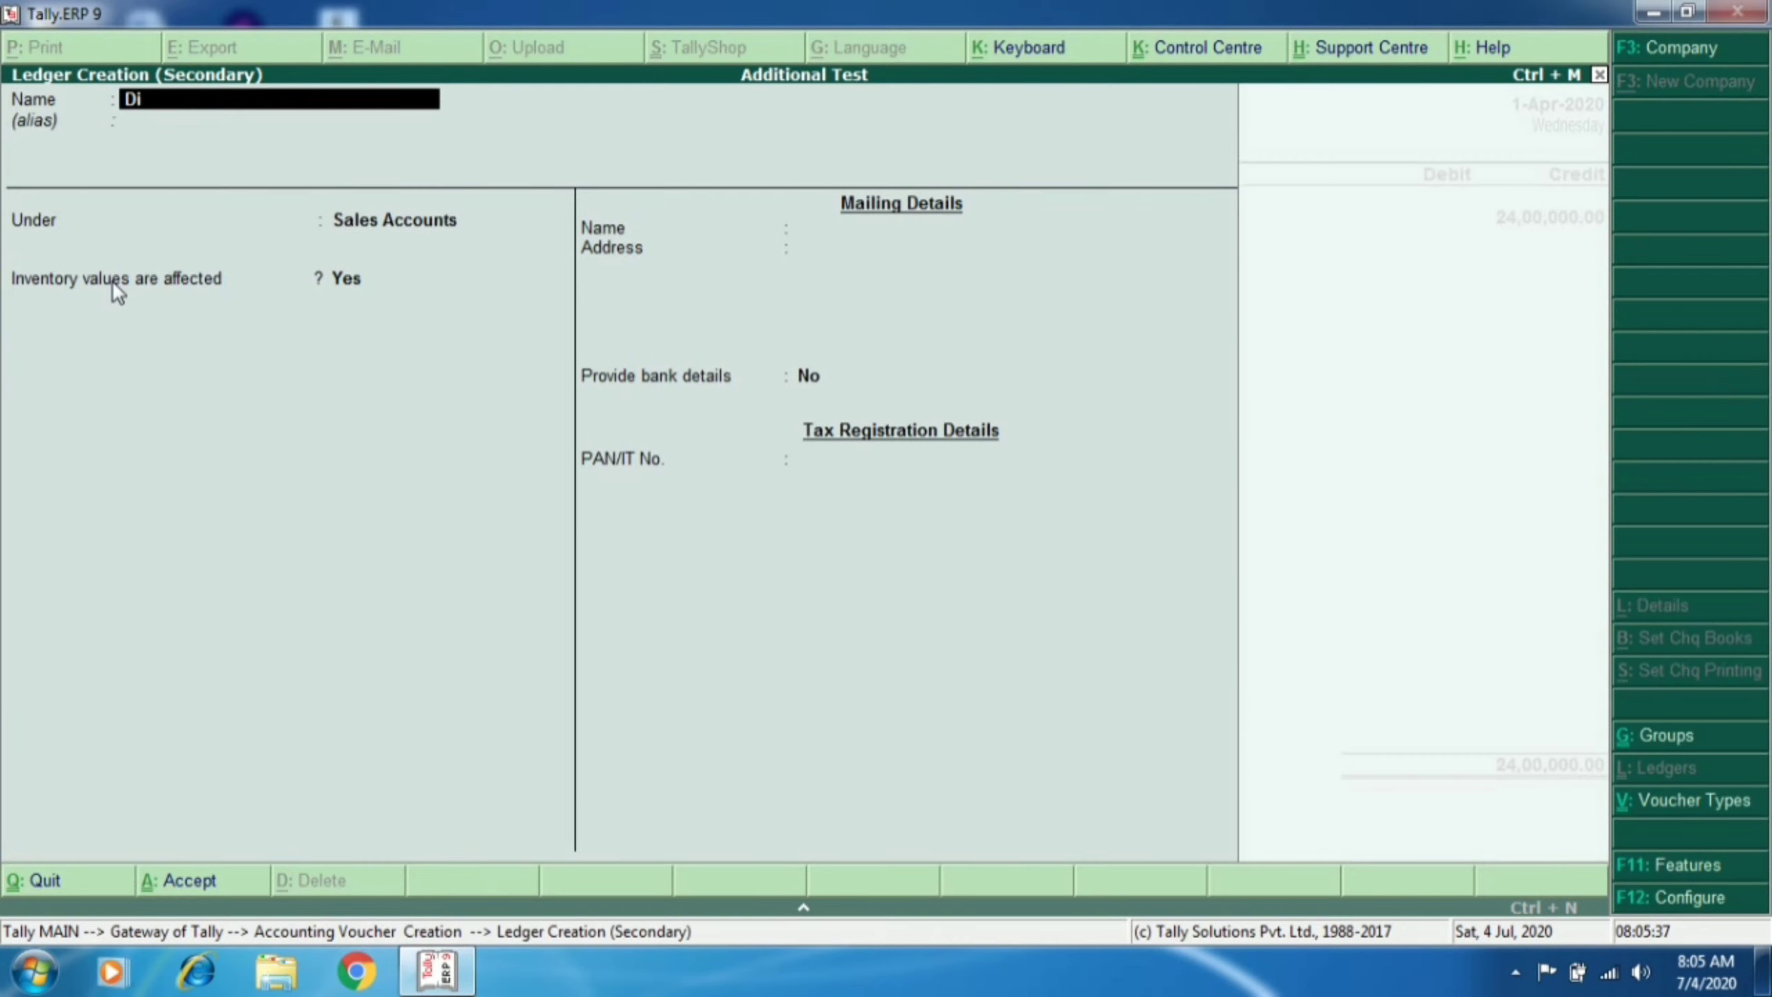
pyautogui.write('scount alloWed')
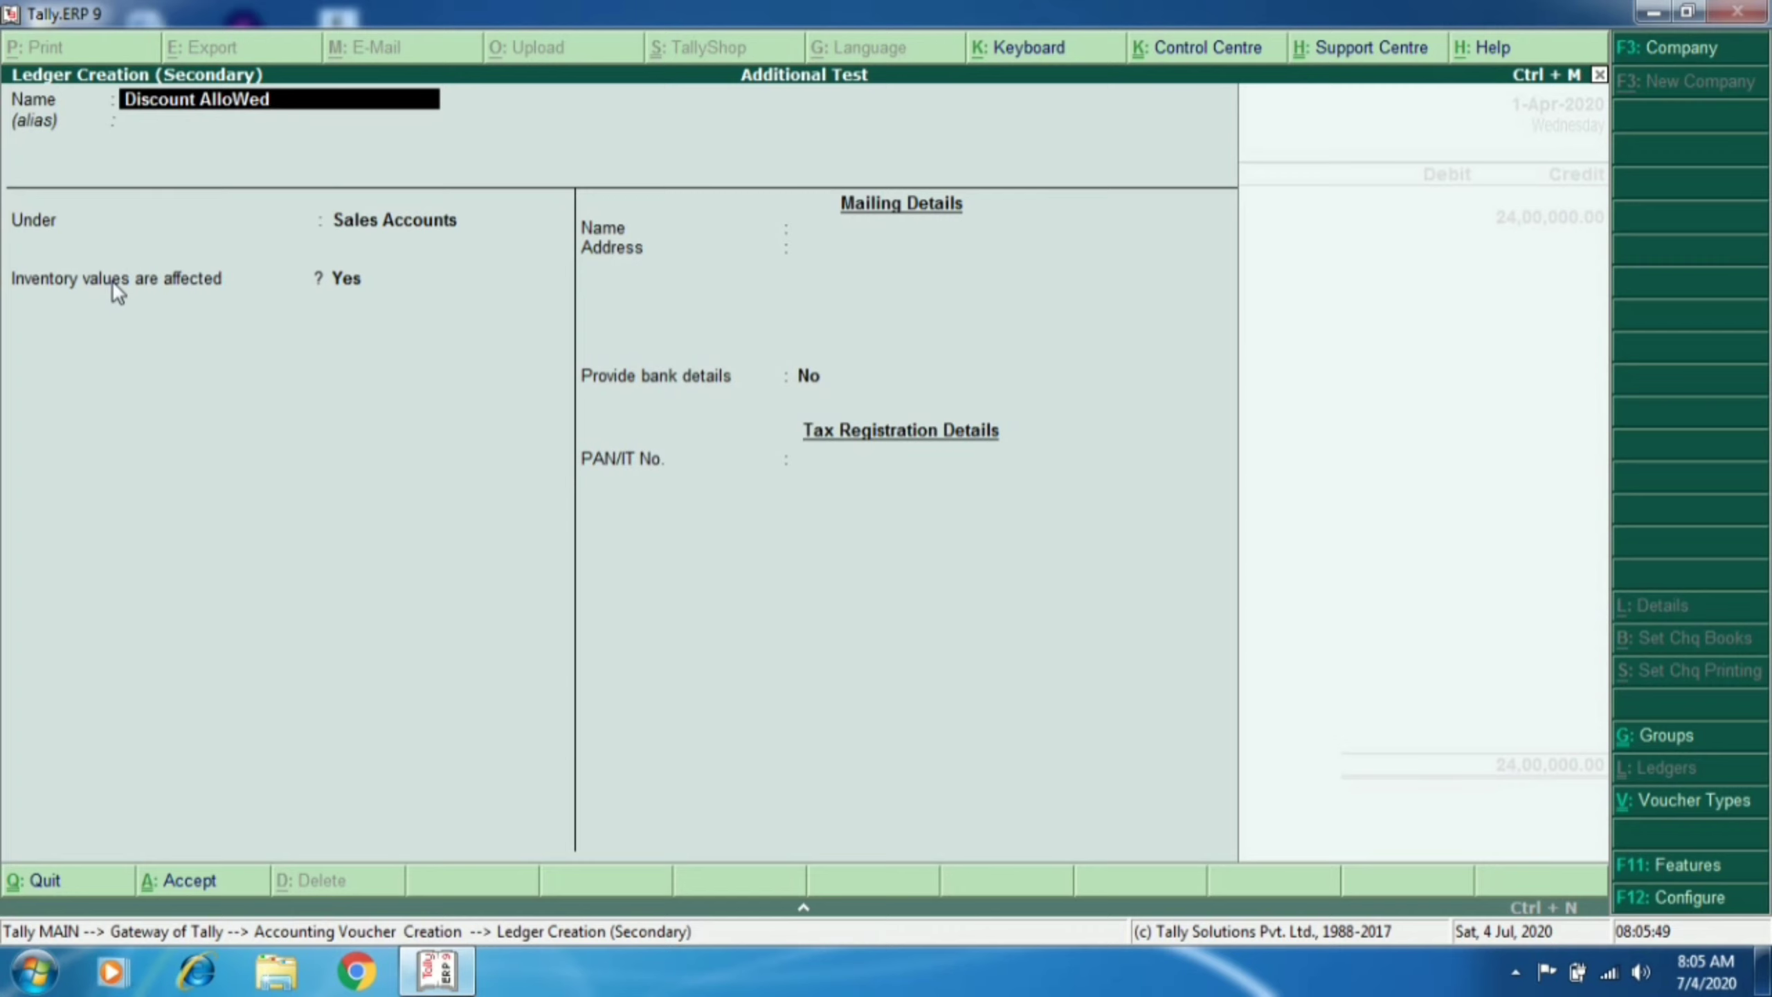
pyautogui.press('Return')
pyautogui.write('In')
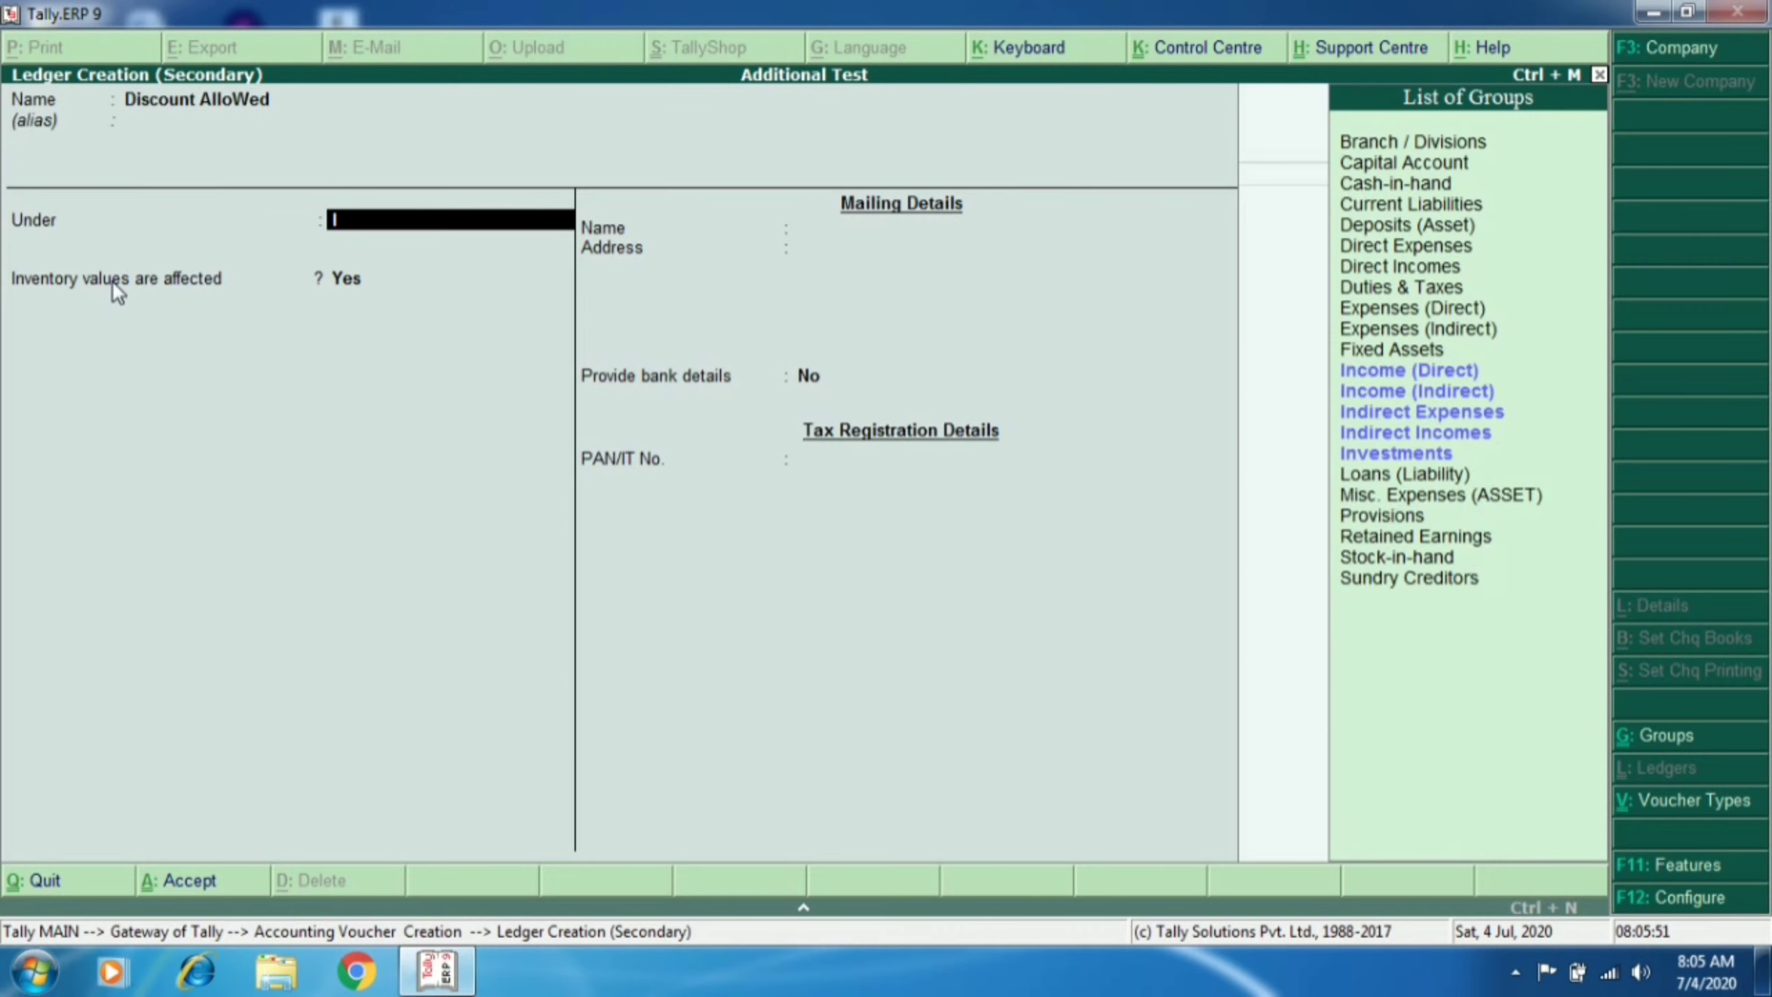
pyautogui.press('Down')
pyautogui.press('Down')
pyautogui.press('Return')
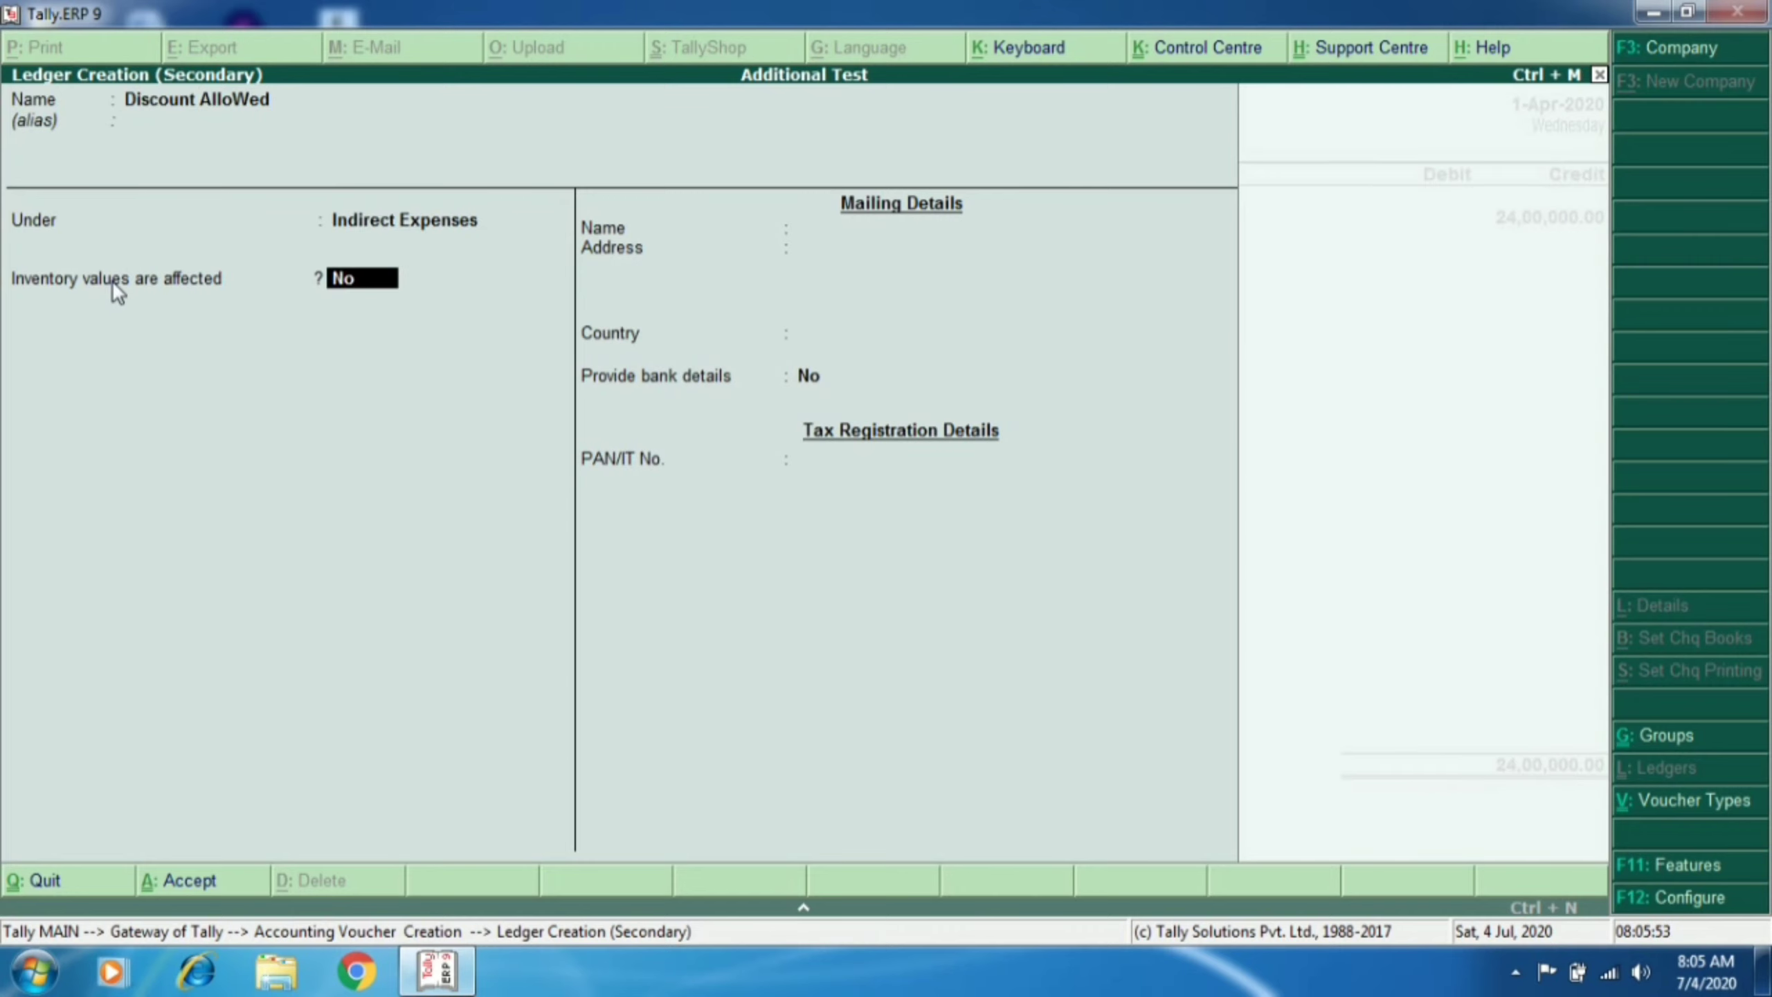
pyautogui.press('Return')
pyautogui.hotkey('ctrl', 'a')
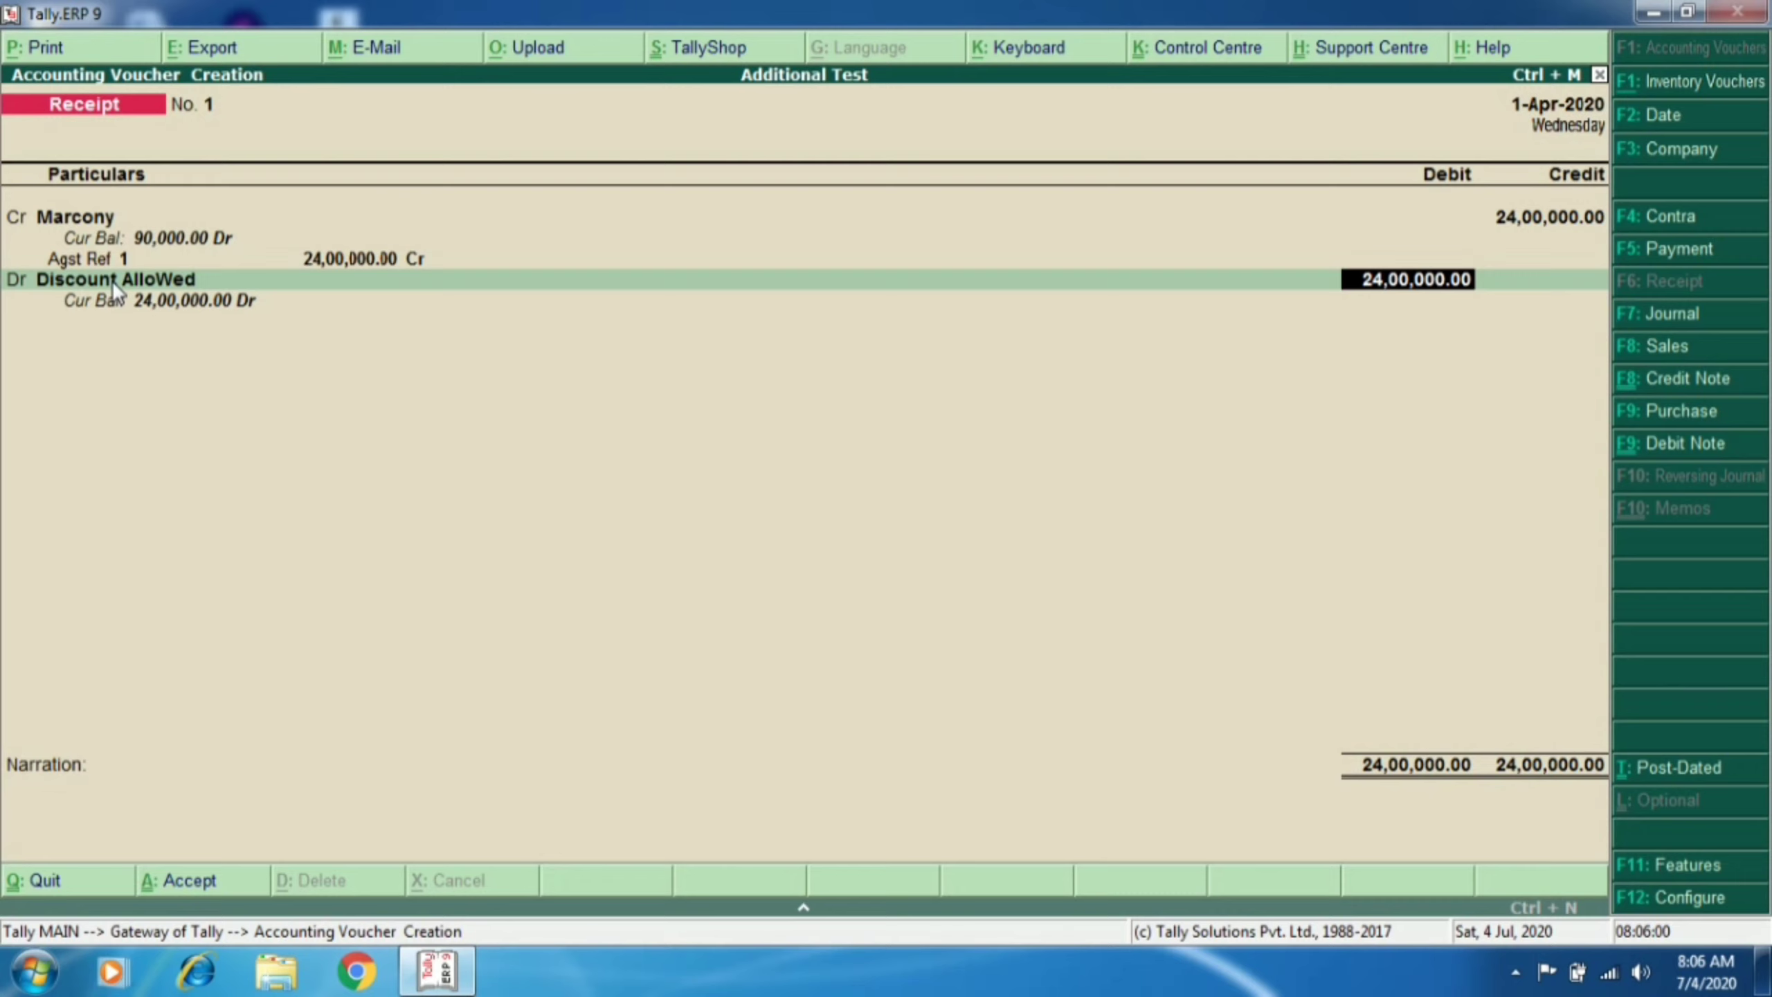
# Step: Calculate 5% of 2400000 with the built-in calculator and set the Discount AlloWed debit to 1,20,000
pyautogui.hotkey('ctrl', 'n')
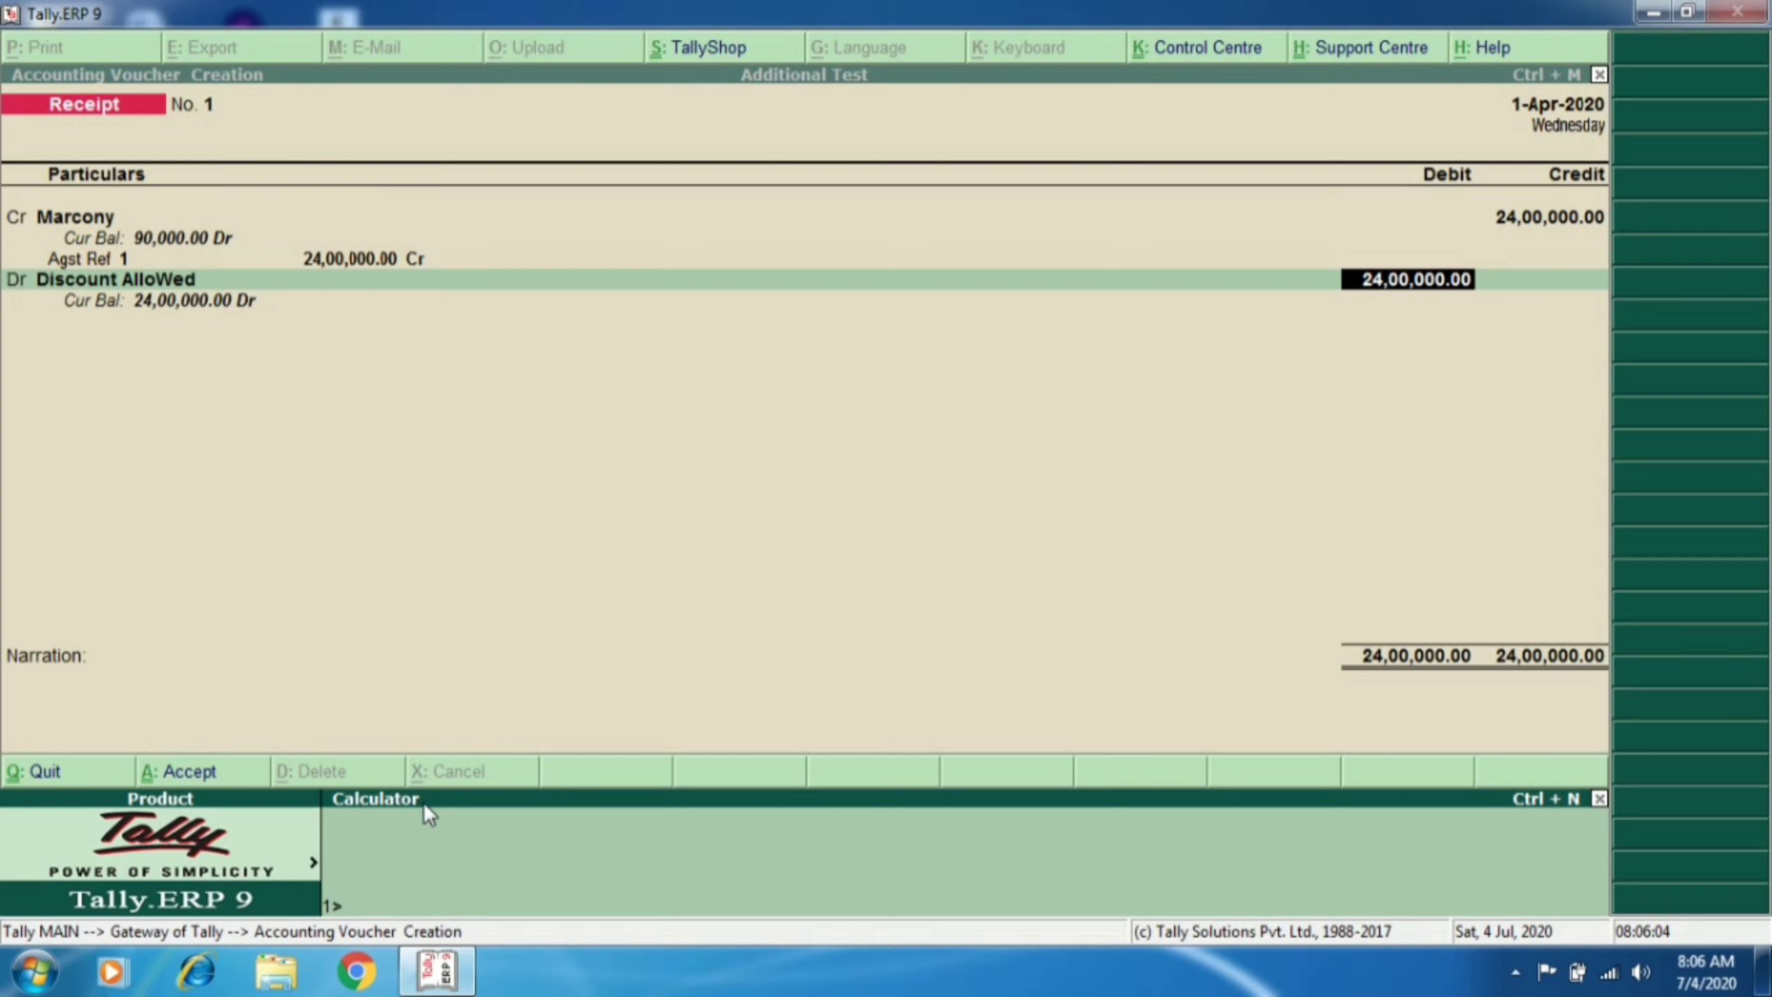
pyautogui.write('2400000*5%')
pyautogui.press('Return')
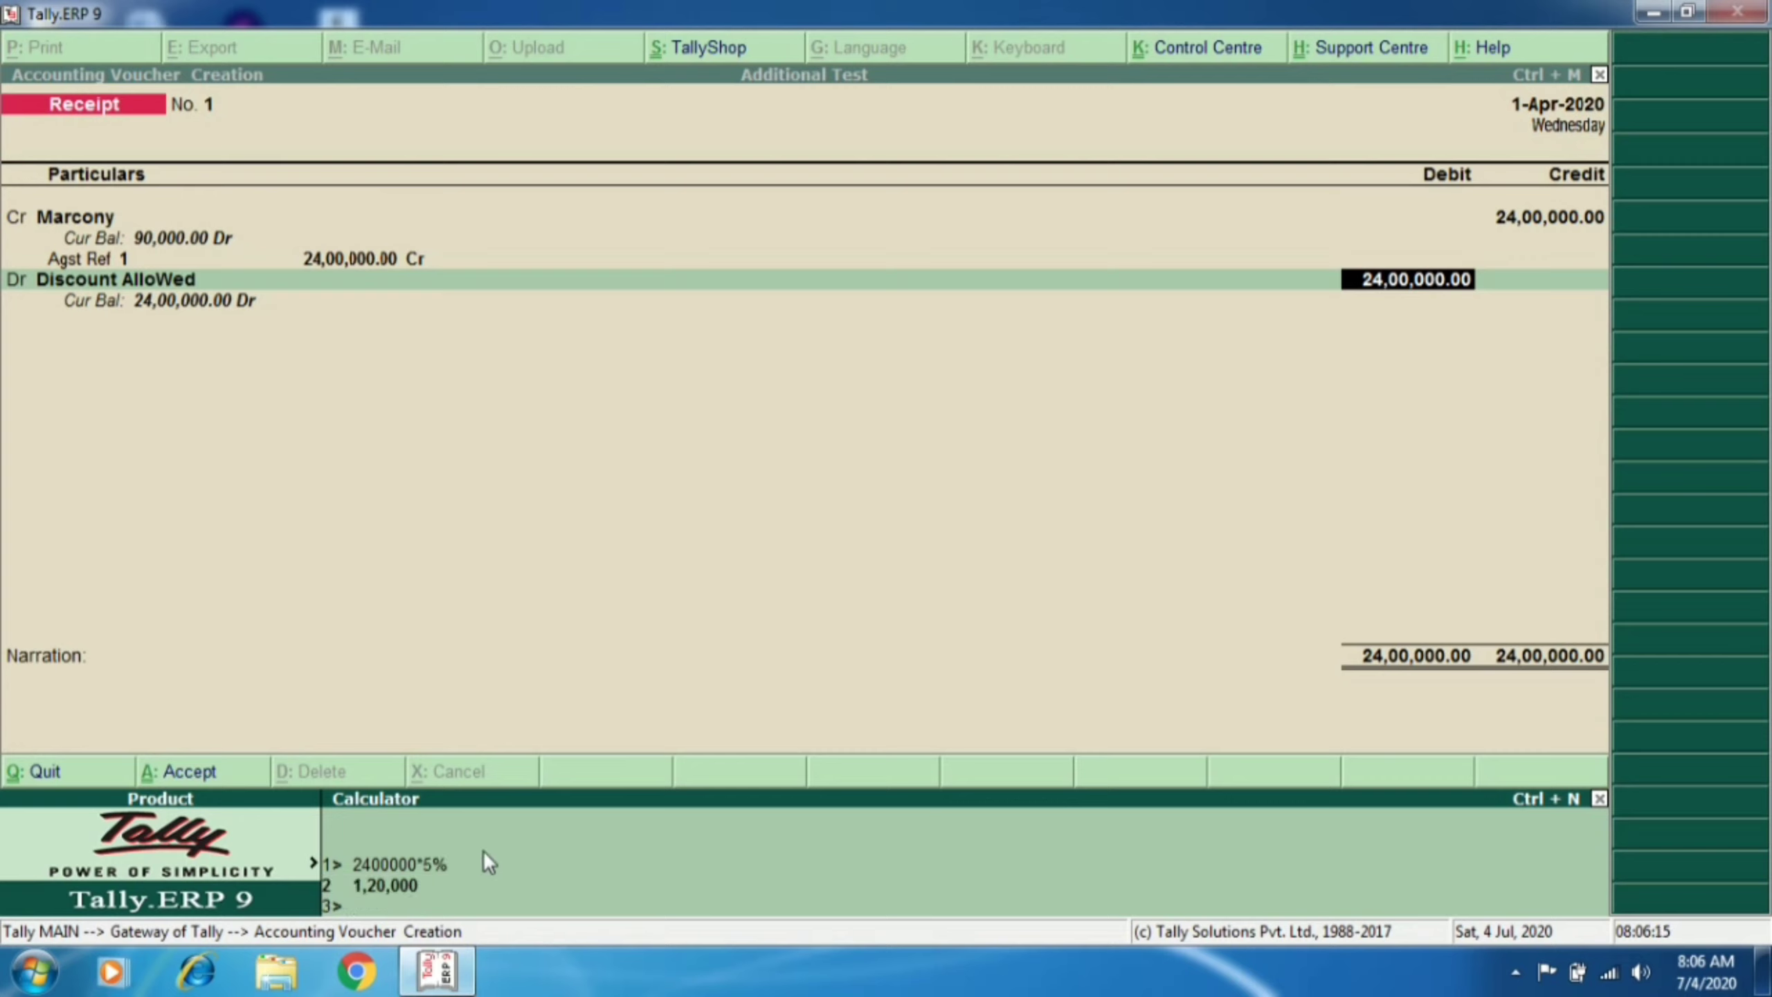
pyautogui.hotkey('ctrl', 'm')
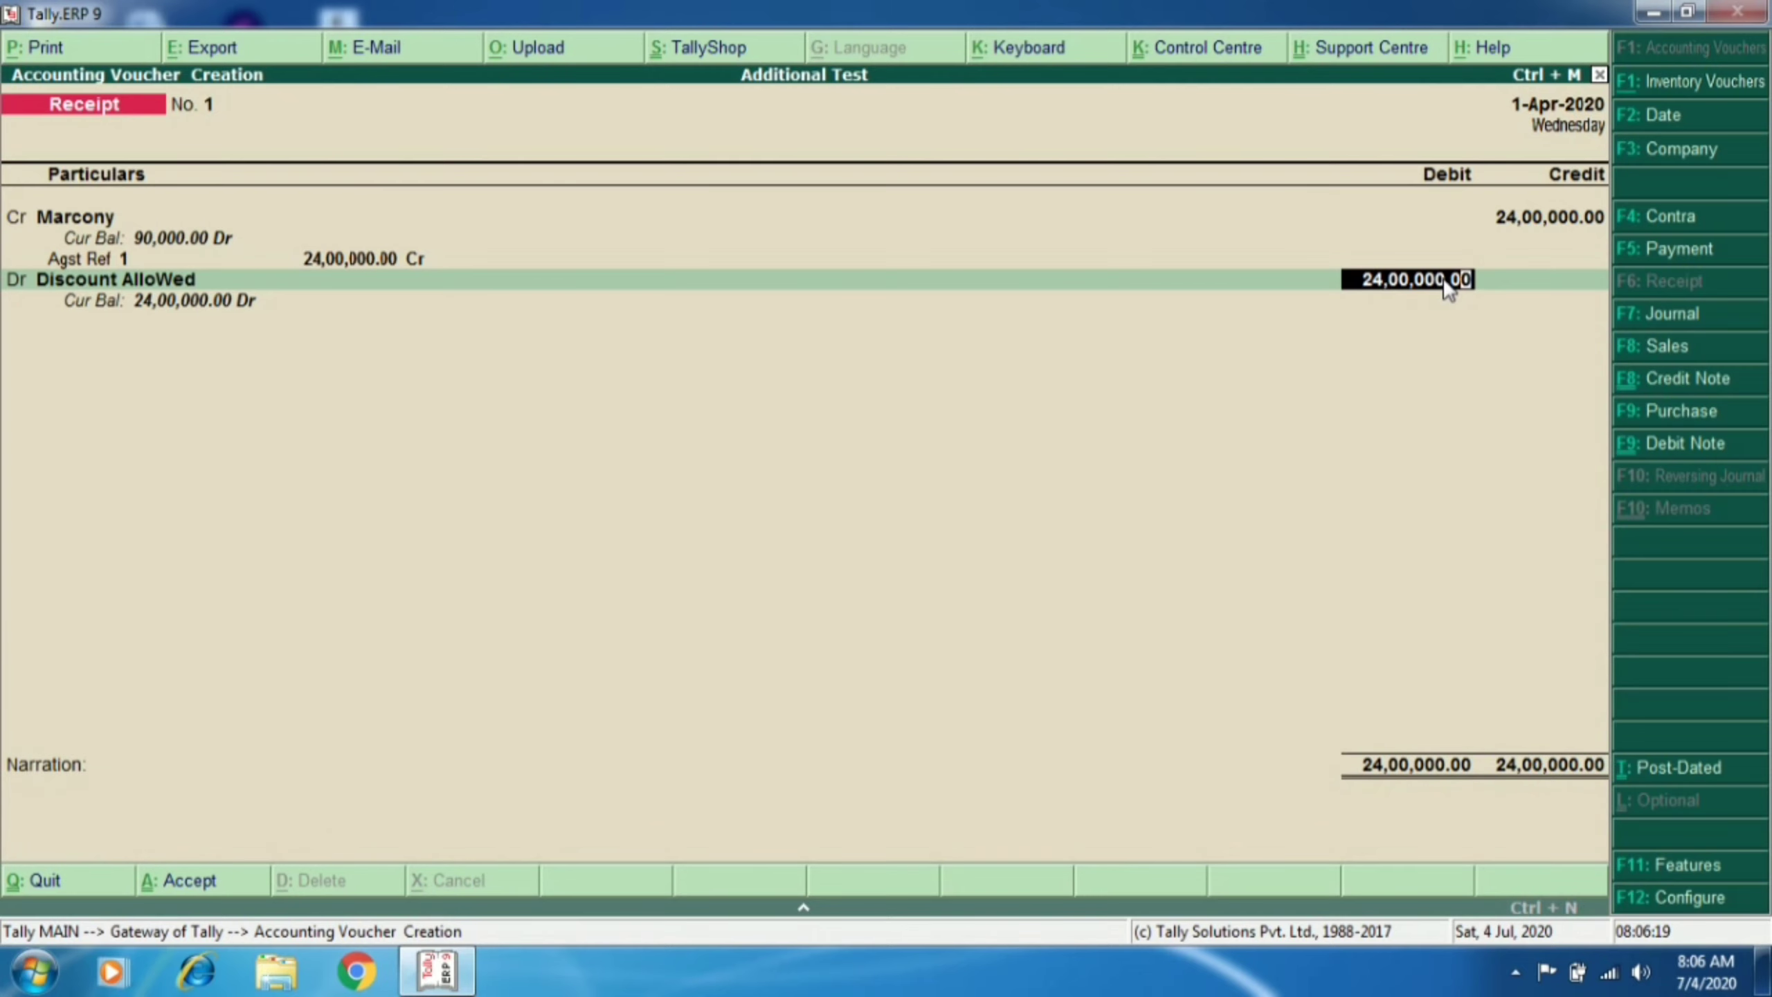
pyautogui.write('12000')
pyautogui.write('0')
pyautogui.press('Return')
pyautogui.press('Return')
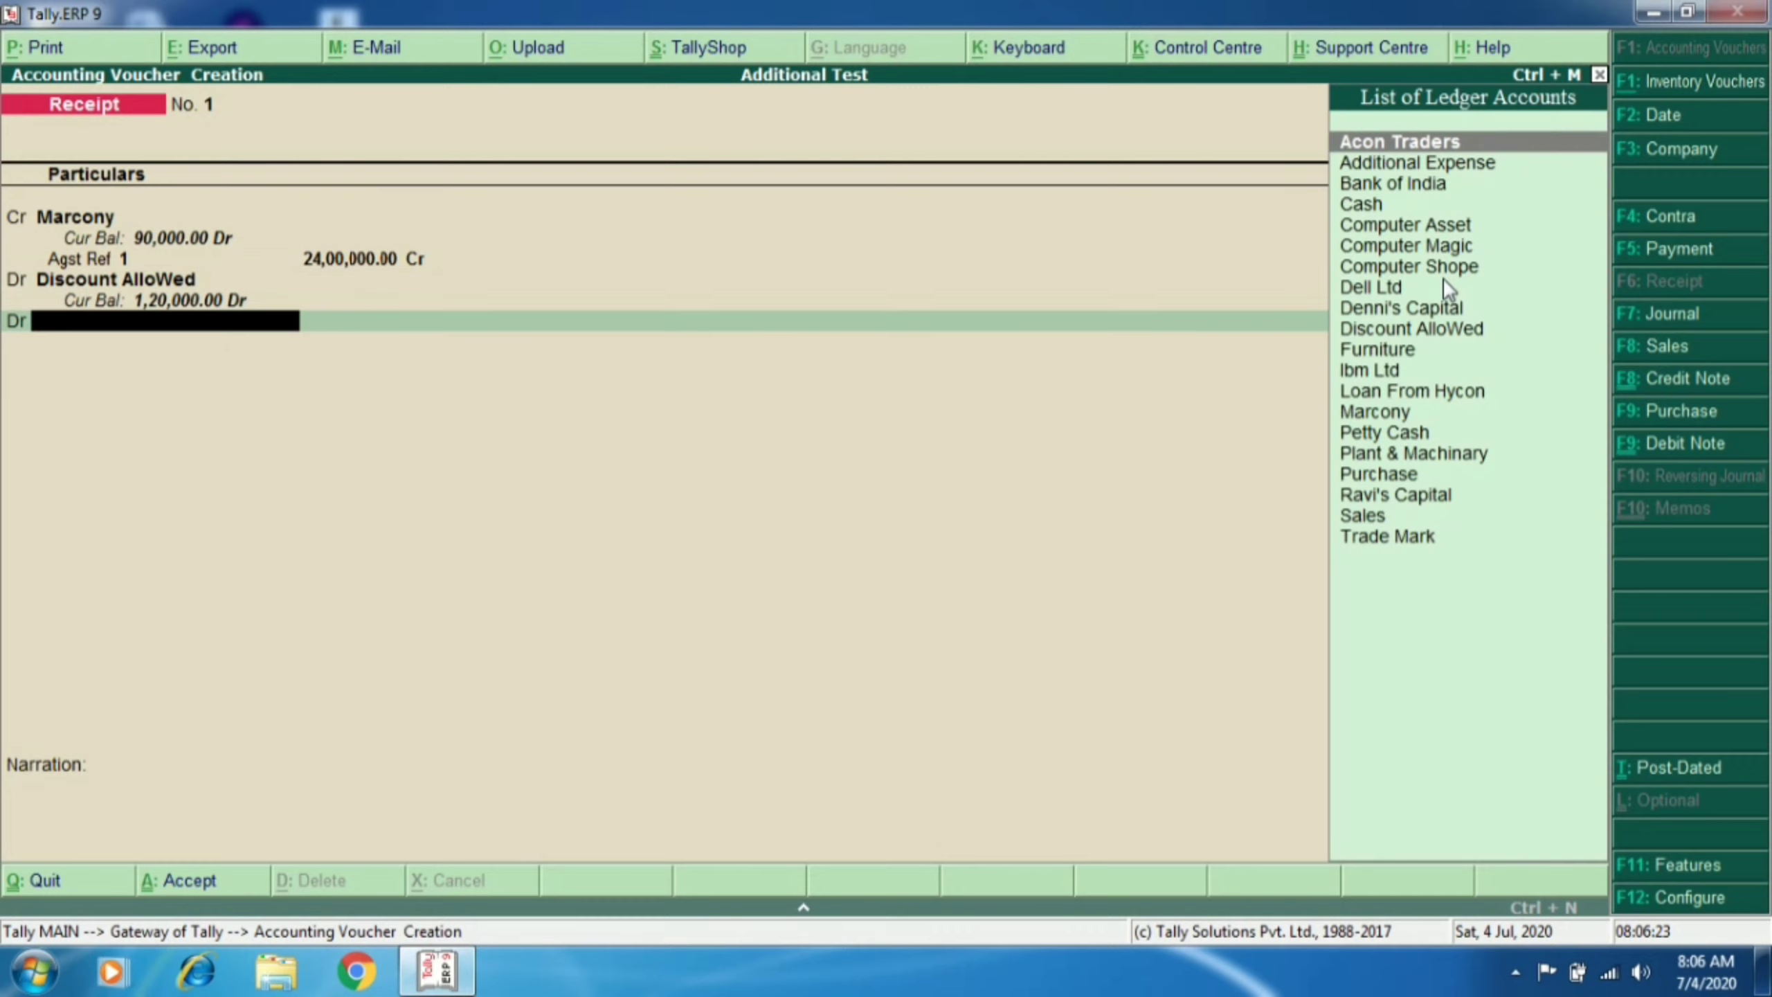
# Step: Debit Cash with the remaining 22,80,000 and save the receipt voucher without a narration
pyautogui.write('Ca')
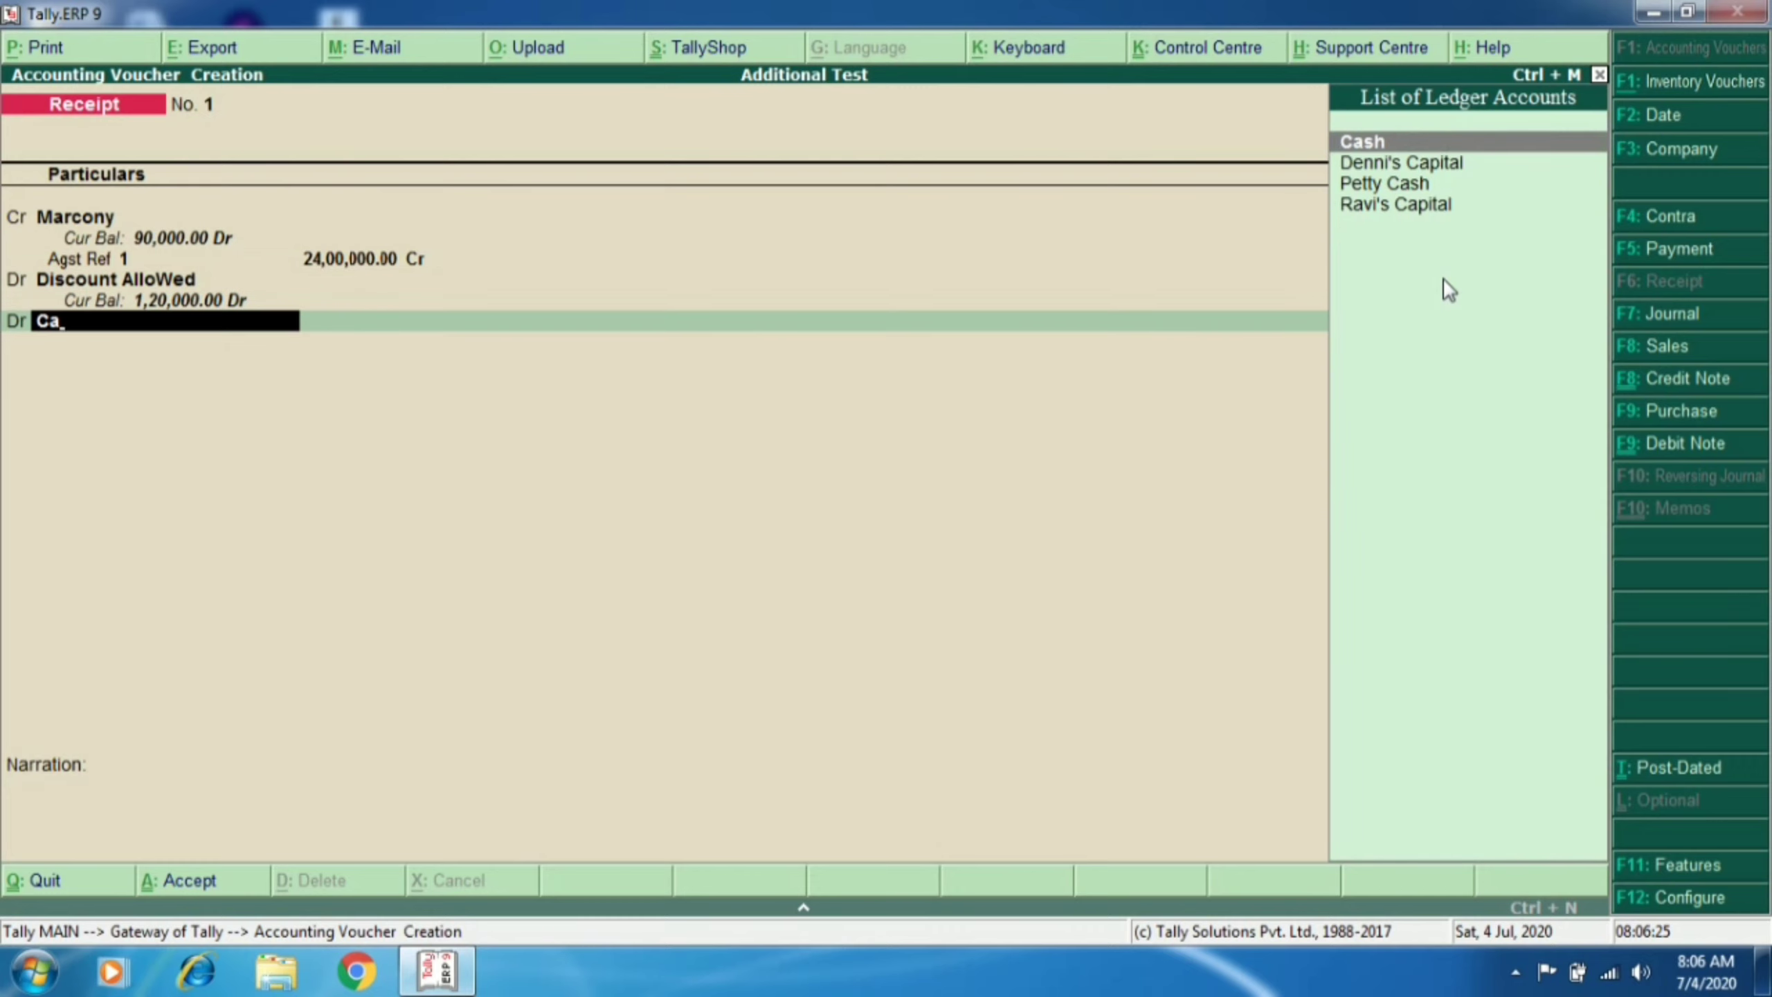
pyautogui.press('Return')
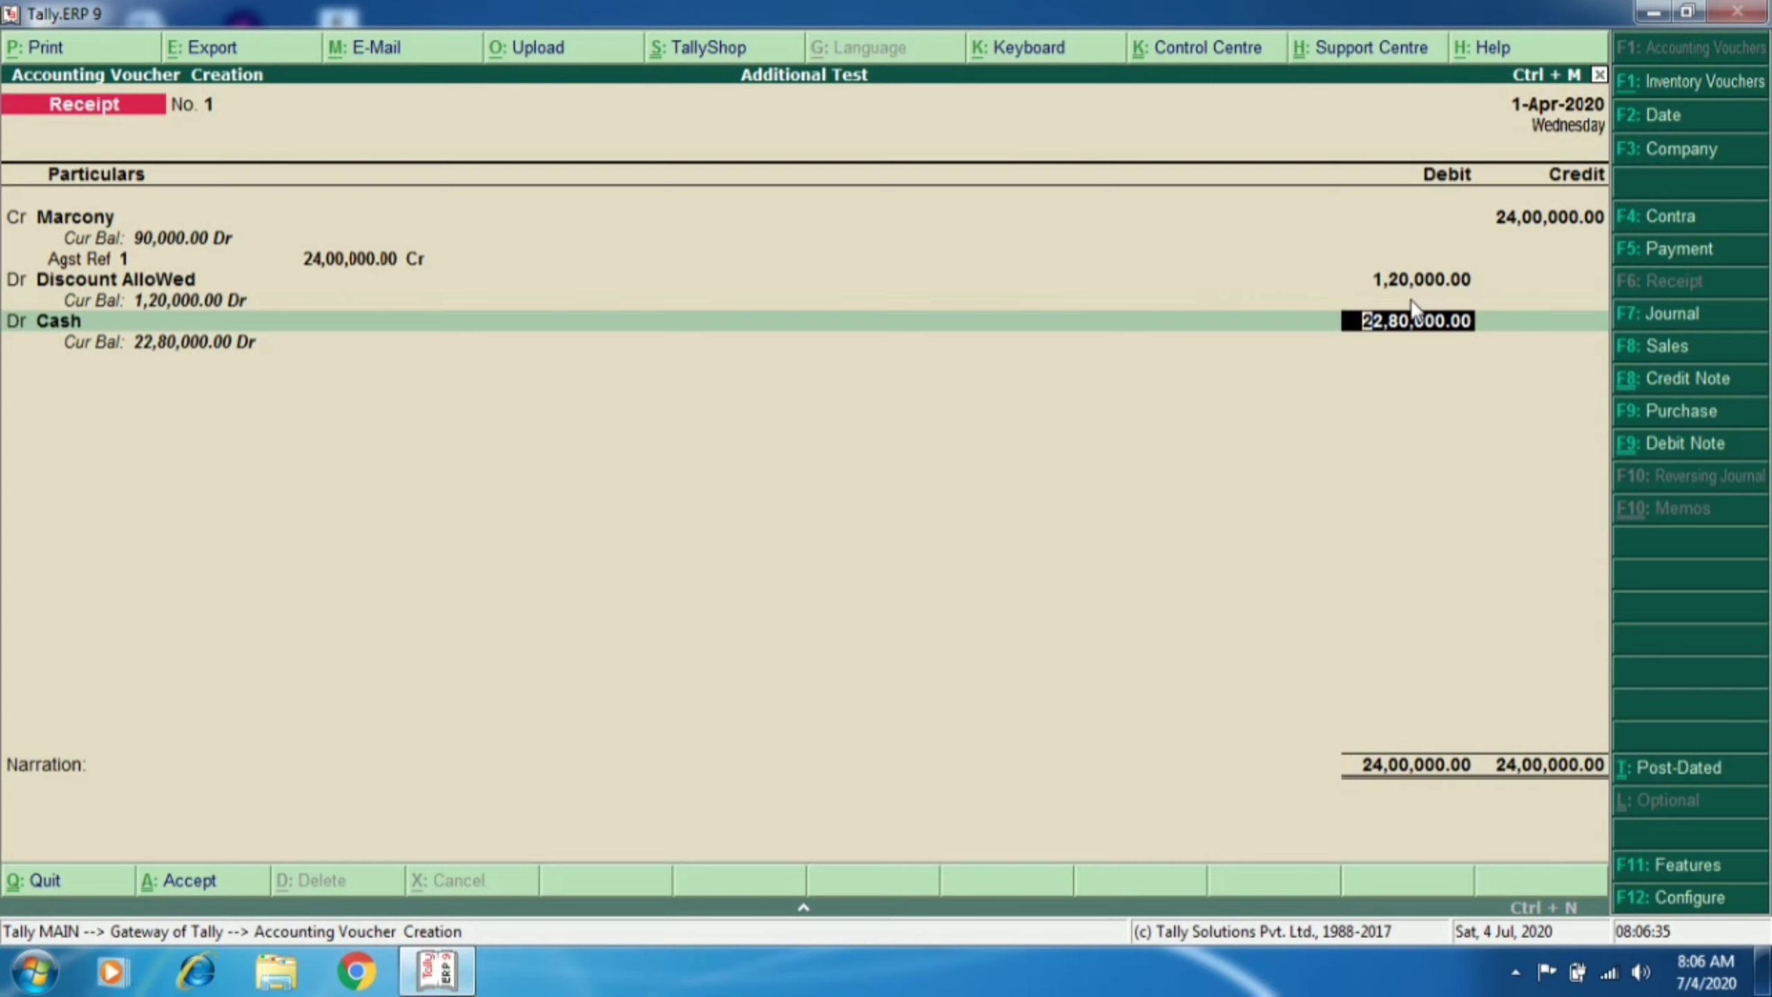
pyautogui.press('Return')
pyautogui.press('Return')
pyautogui.press('Return')
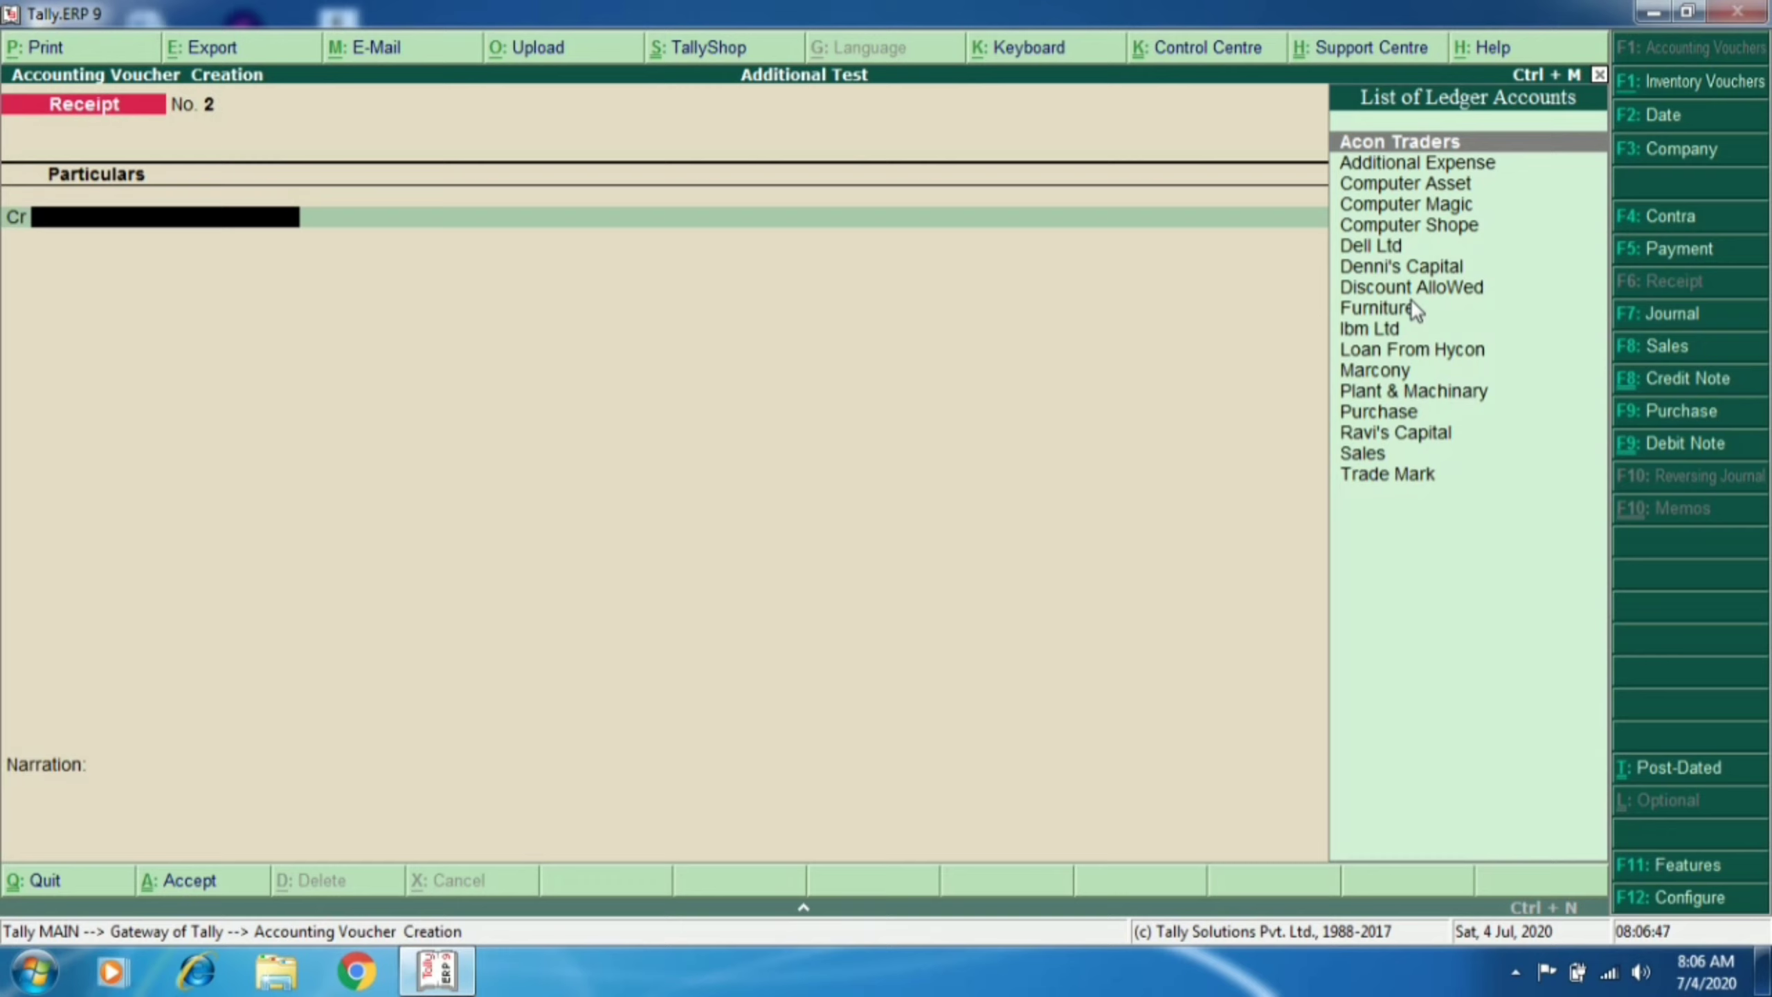
# Step: Start a payment voucher debiting Acon Traders with 20,00,000, allocated as Agst Ref to pending bill 111
pyautogui.press('F5')
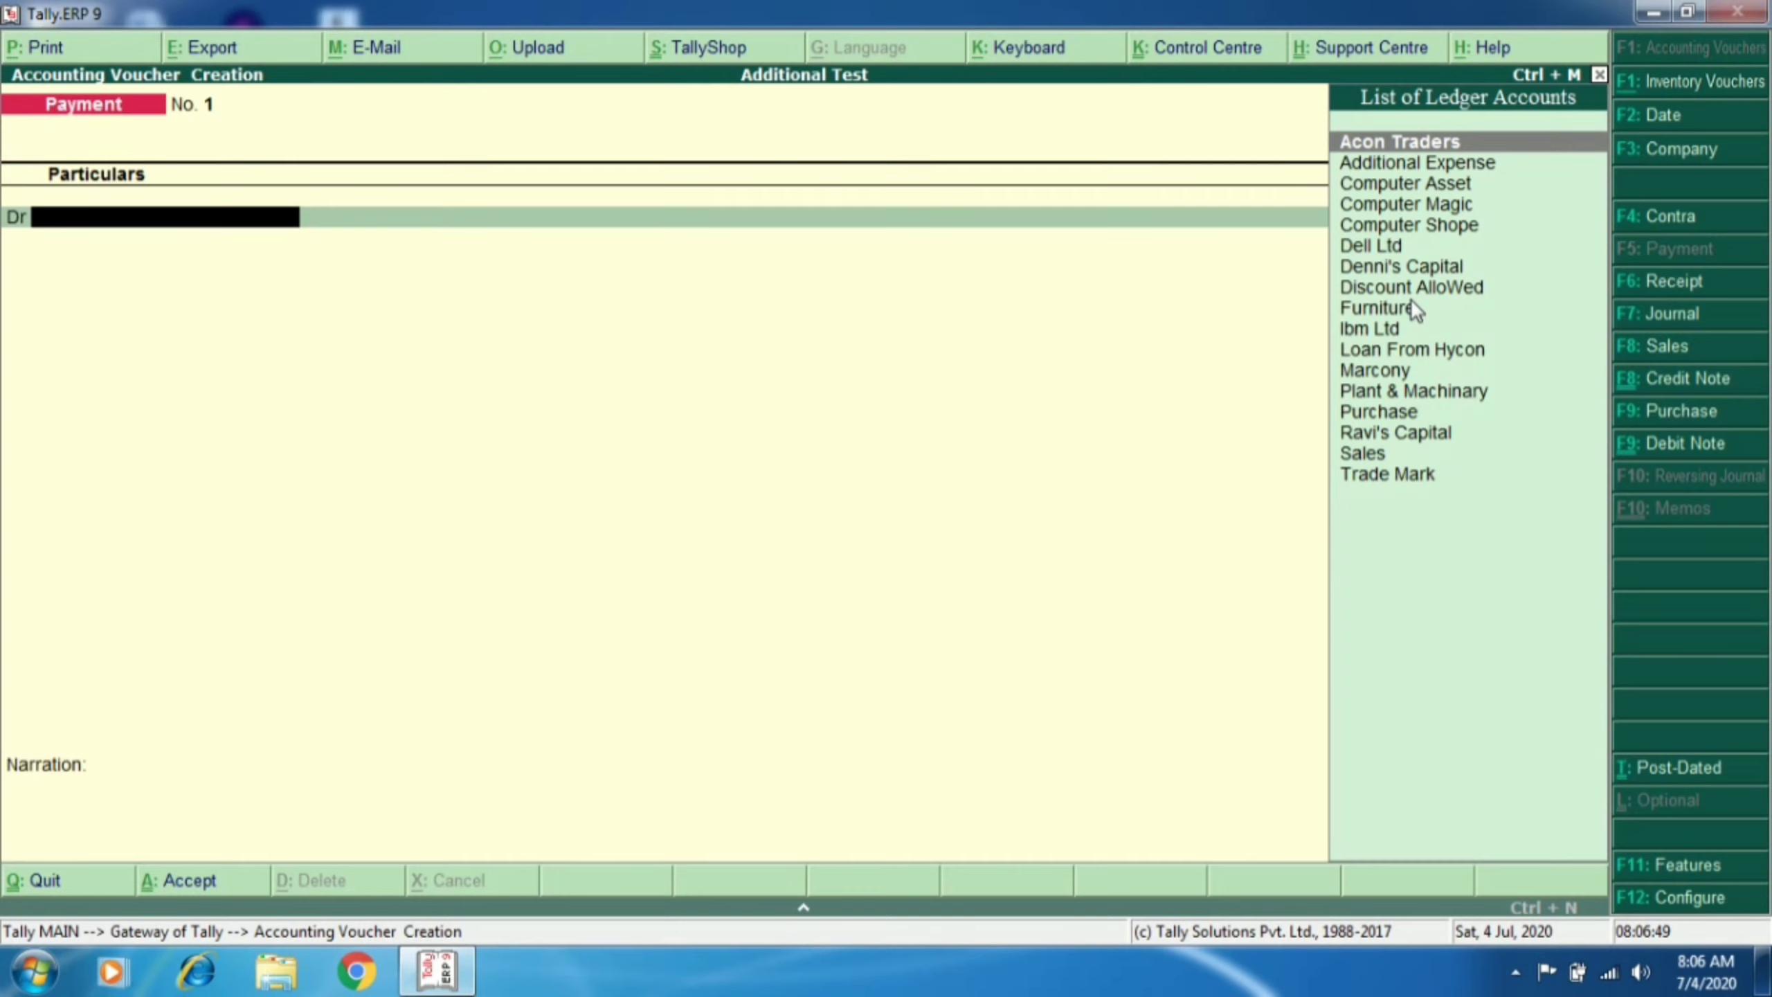
pyautogui.write('Ac')
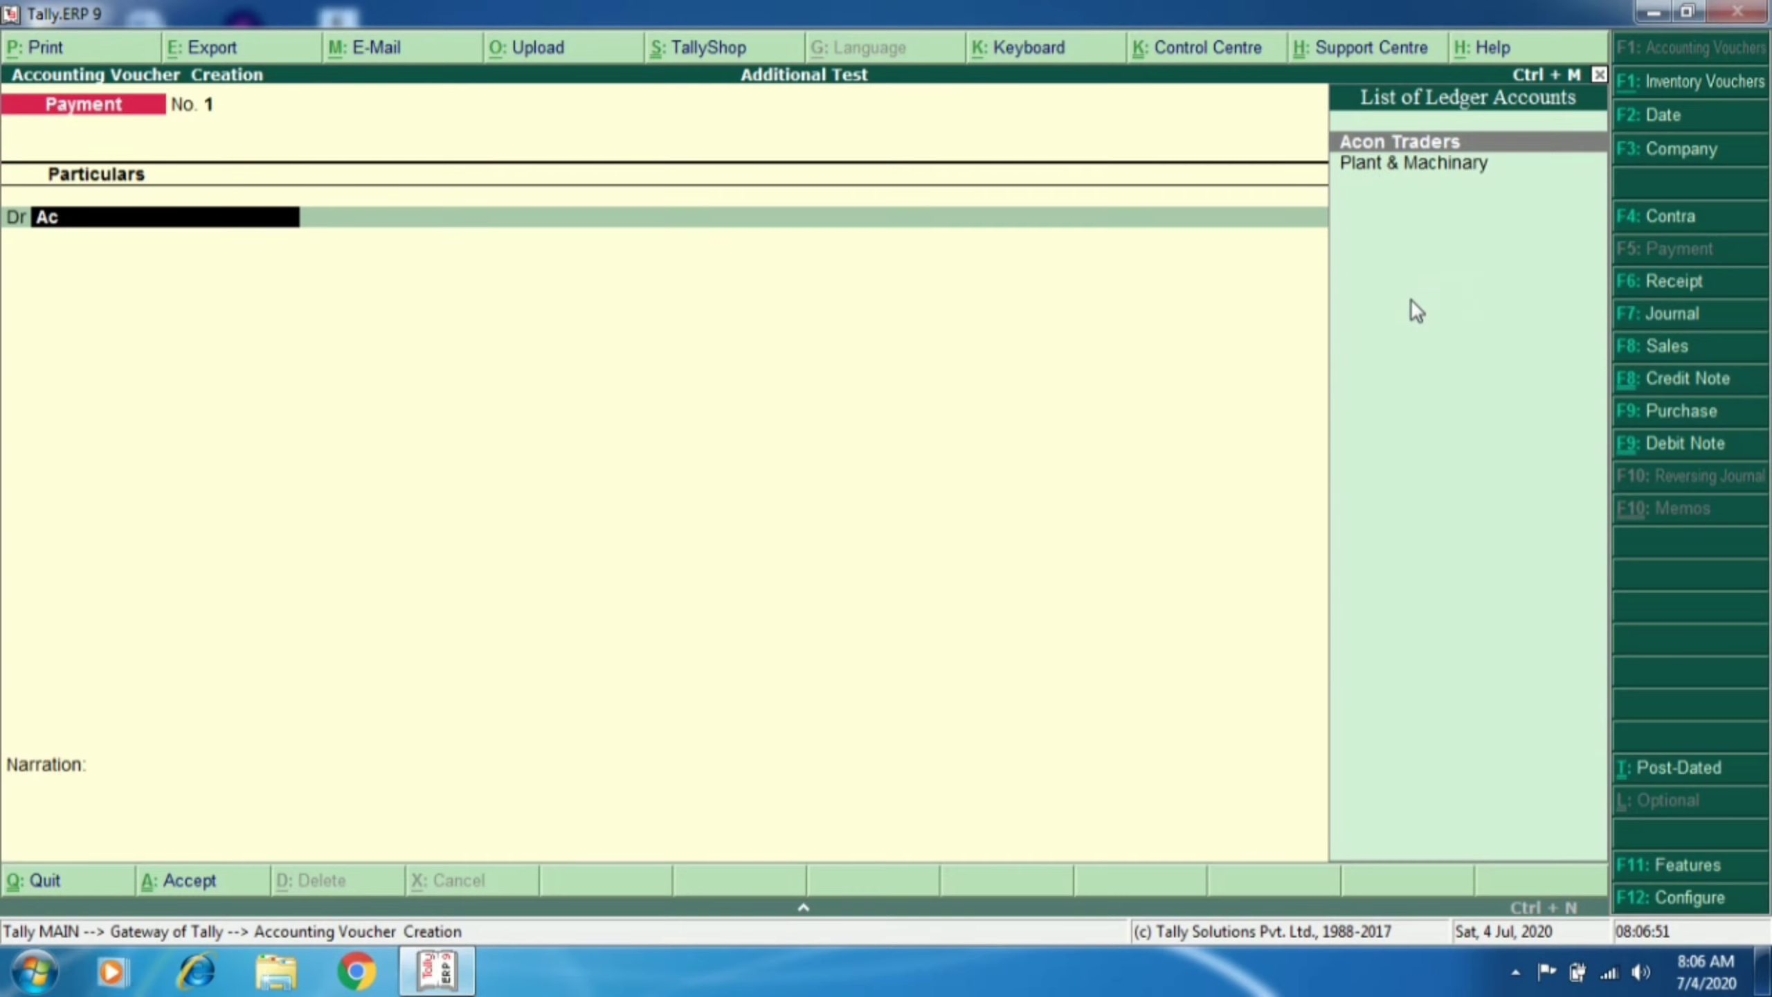
pyautogui.press('Return')
pyautogui.press('Return')
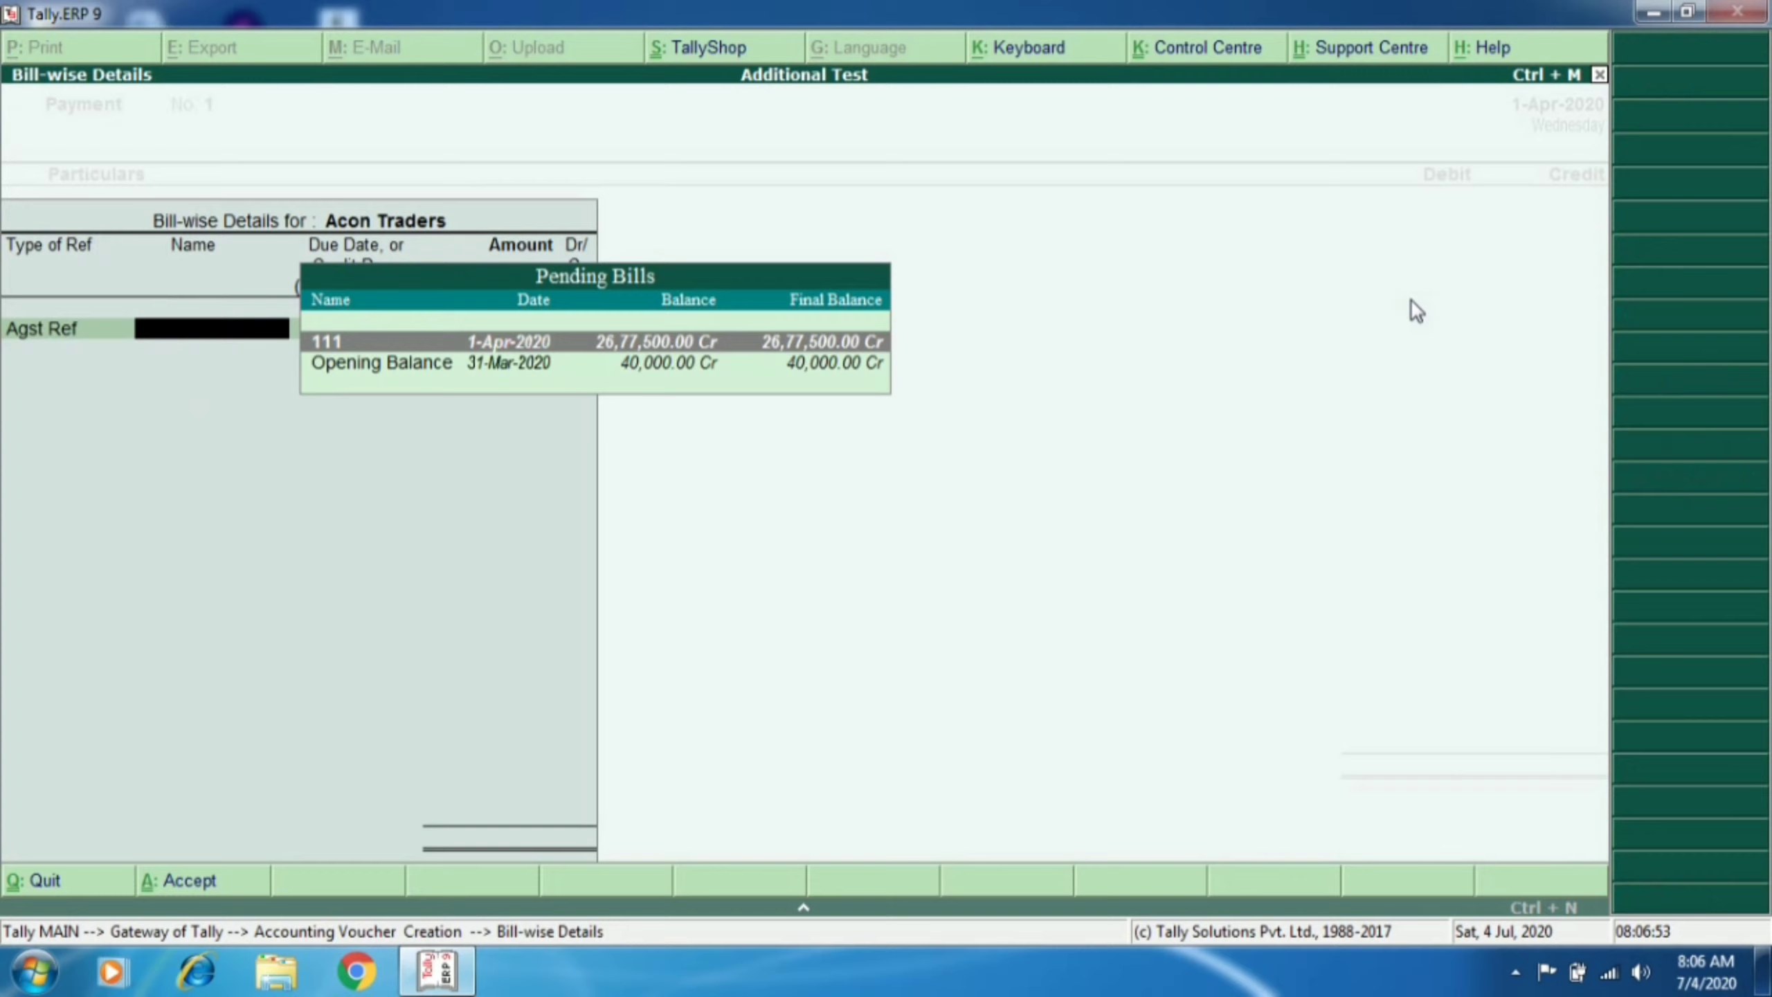
pyautogui.press('Return')
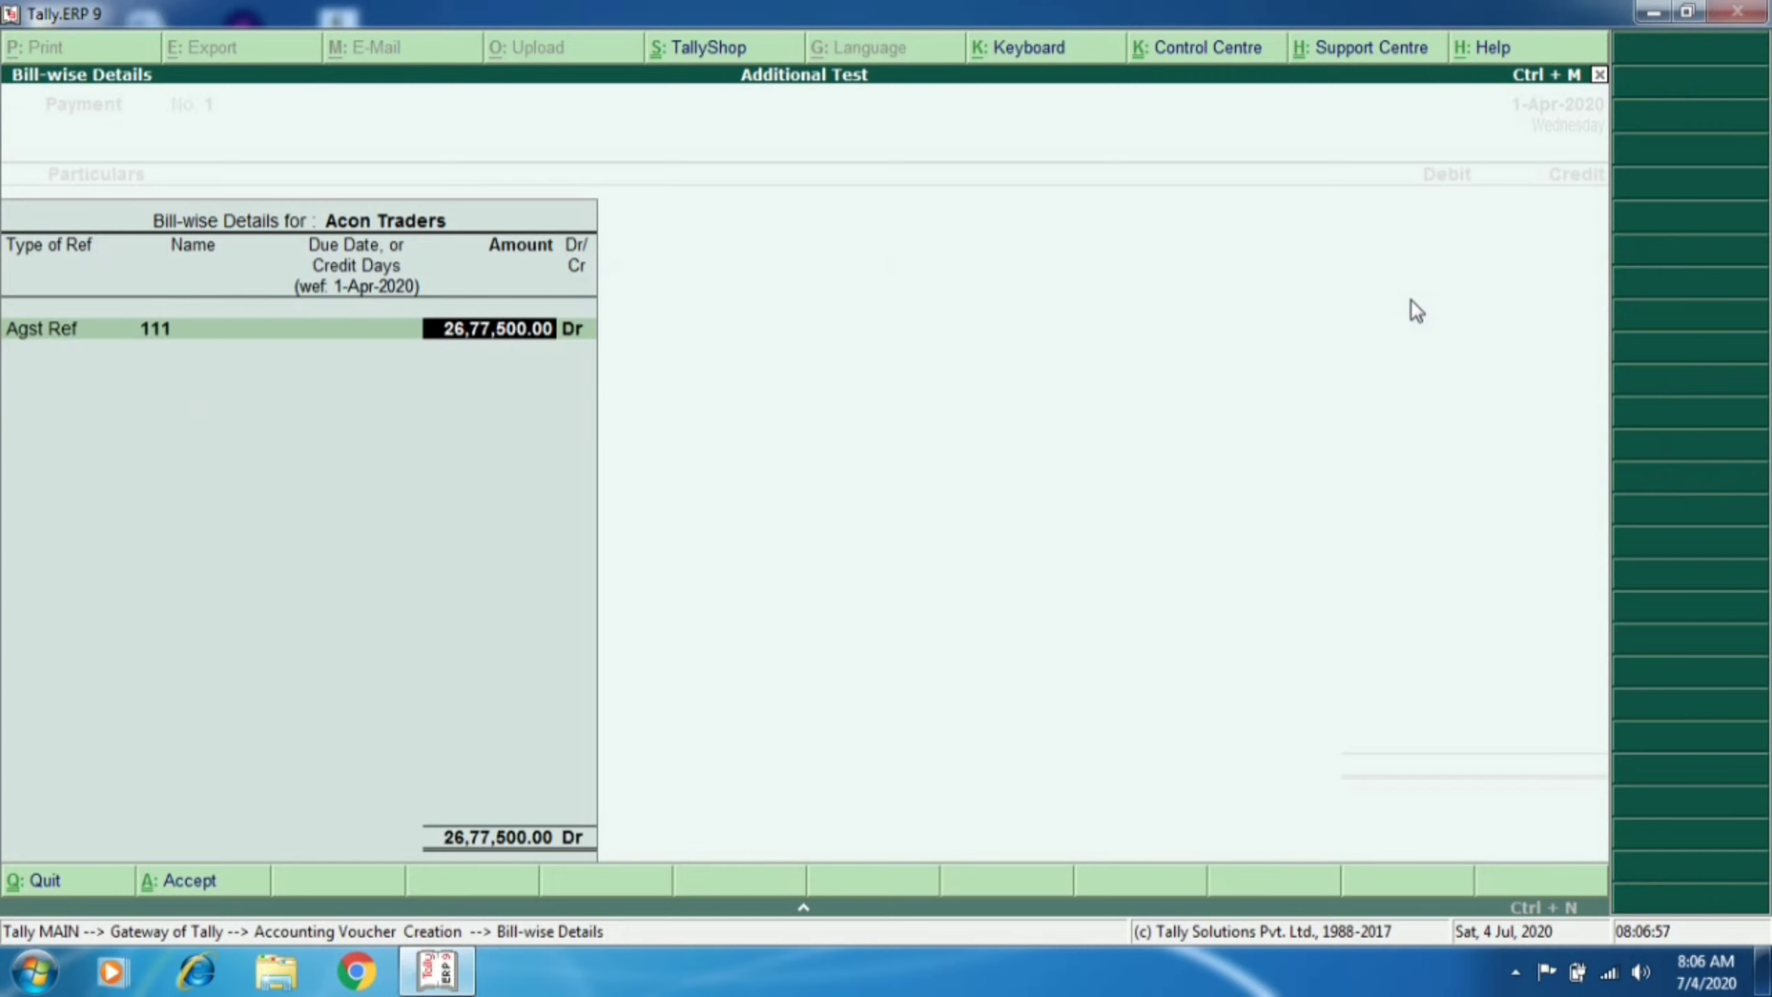
pyautogui.write('2000000')
pyautogui.press('Return')
pyautogui.press('Return')
pyautogui.press('Return')
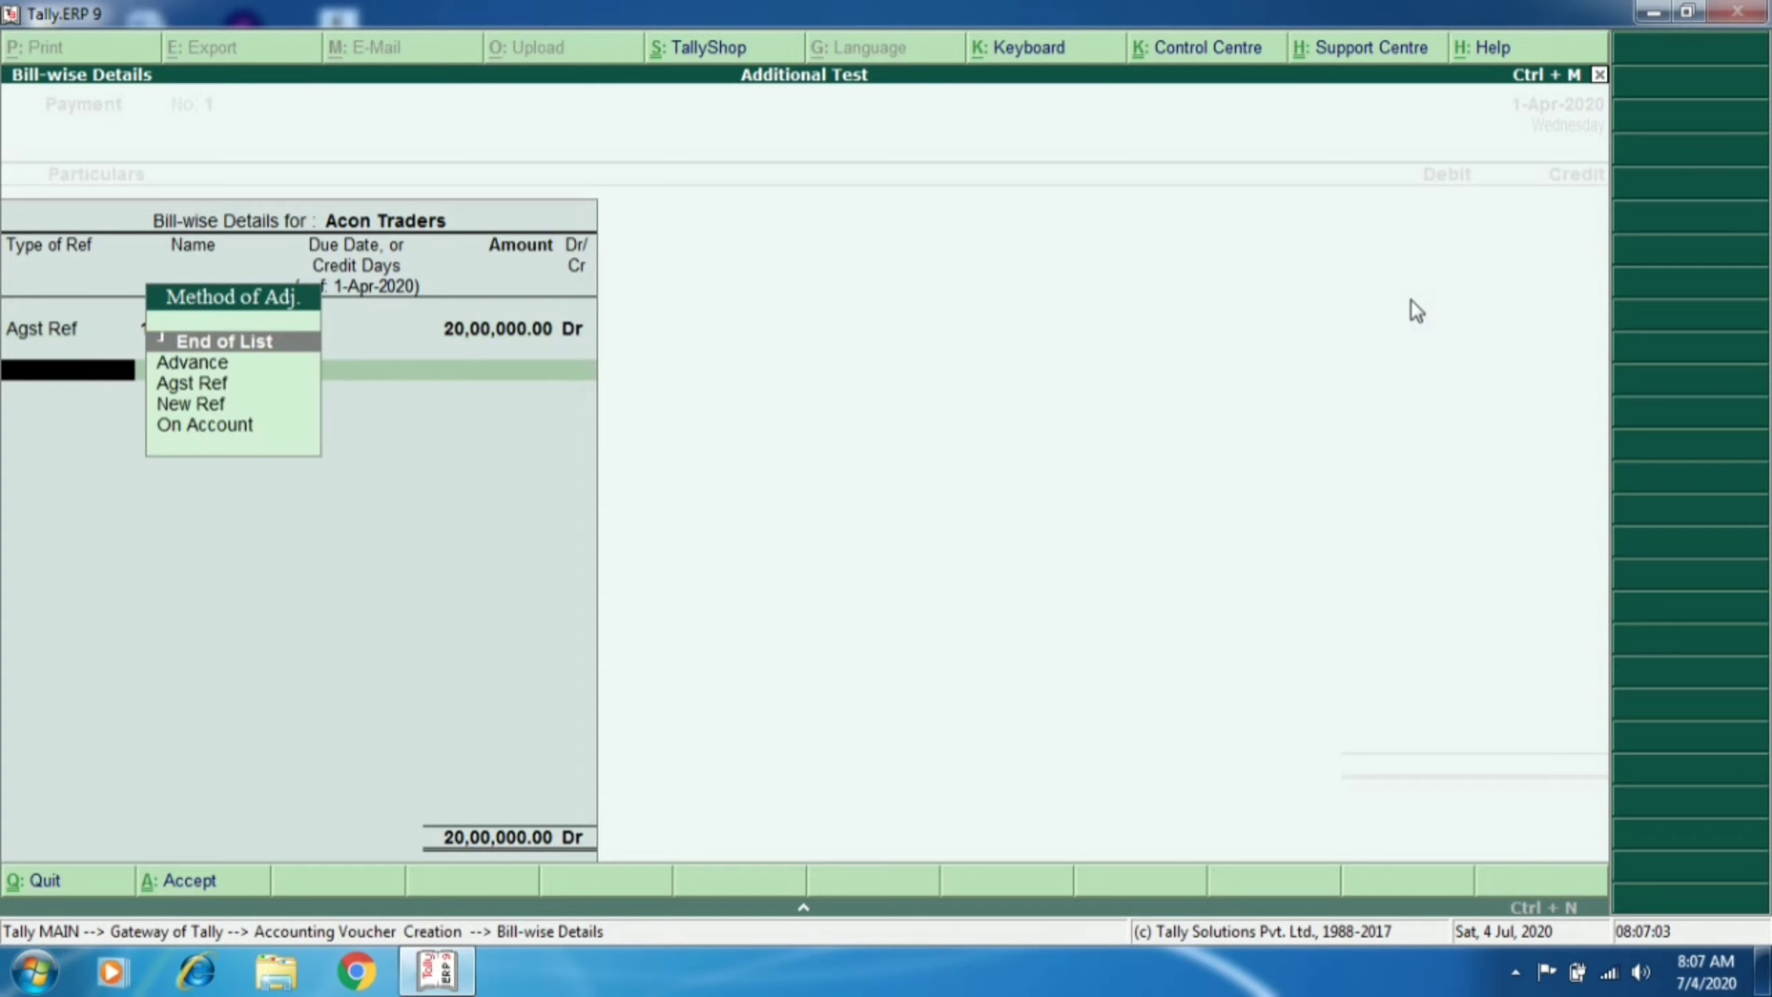
pyautogui.press('Return')
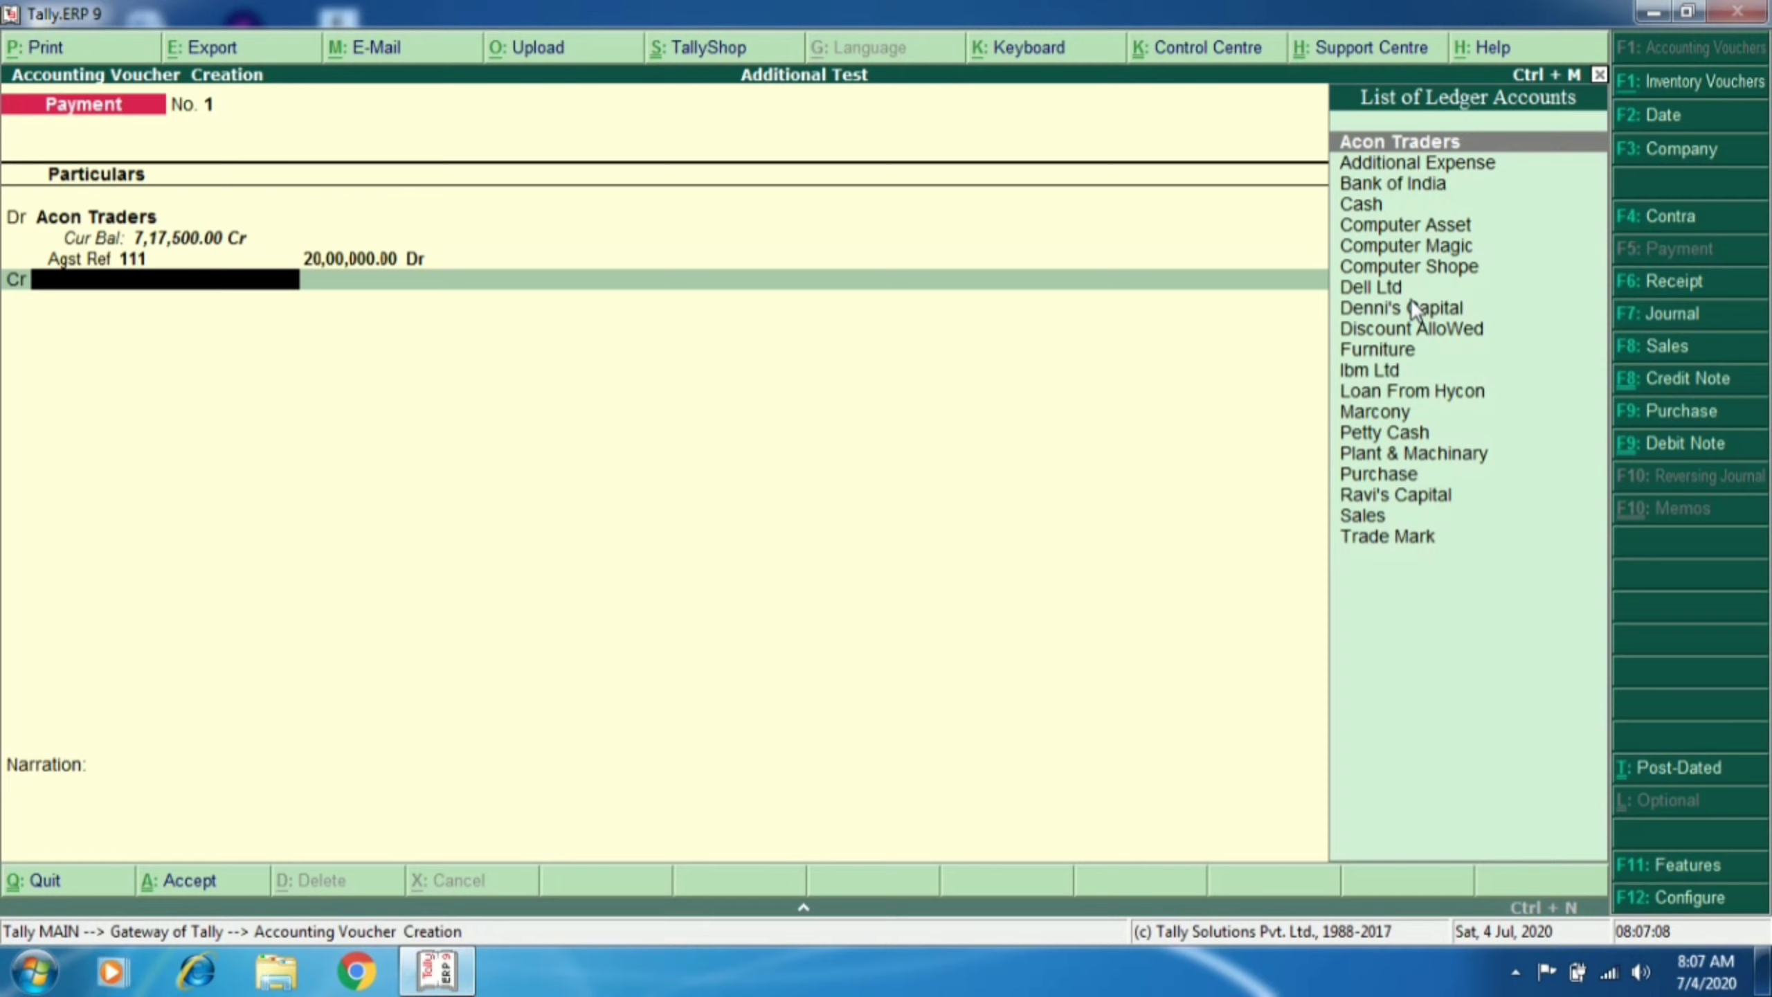
# Step: Credit Cash with the full 20,00,000 and save the payment voucher without a narration
pyautogui.press('Down')
pyautogui.press('Down')
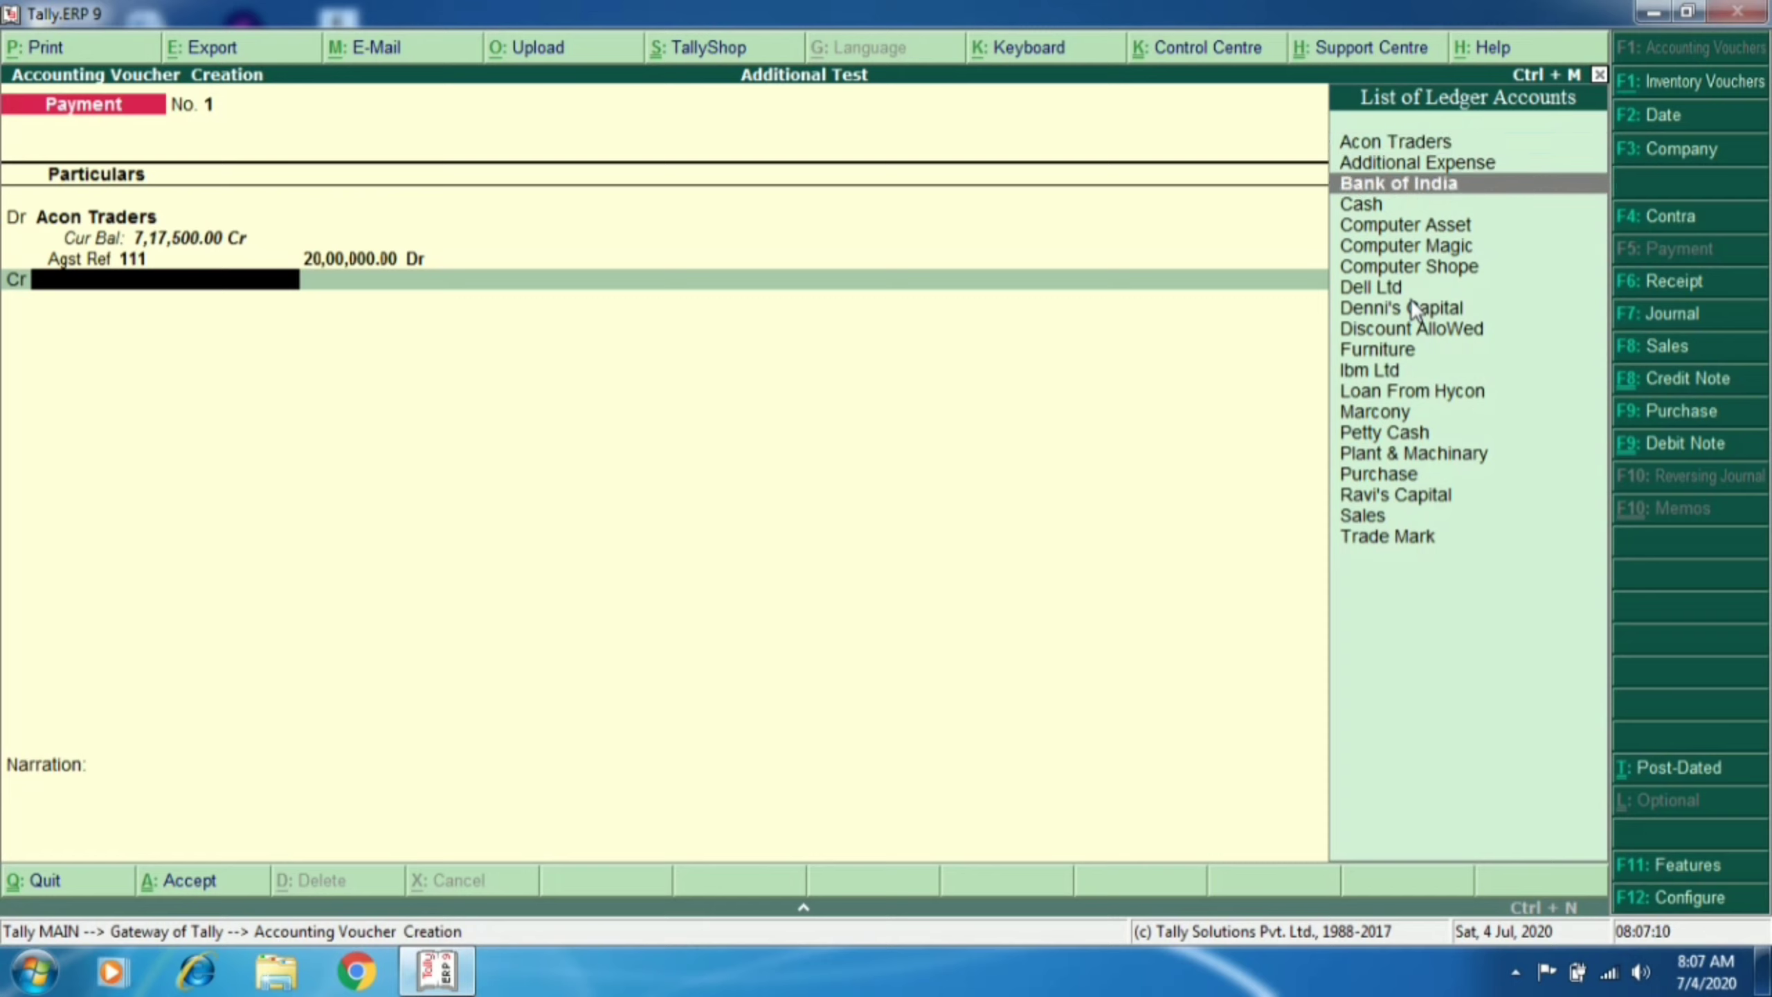
pyautogui.press('Down')
pyautogui.press('Return')
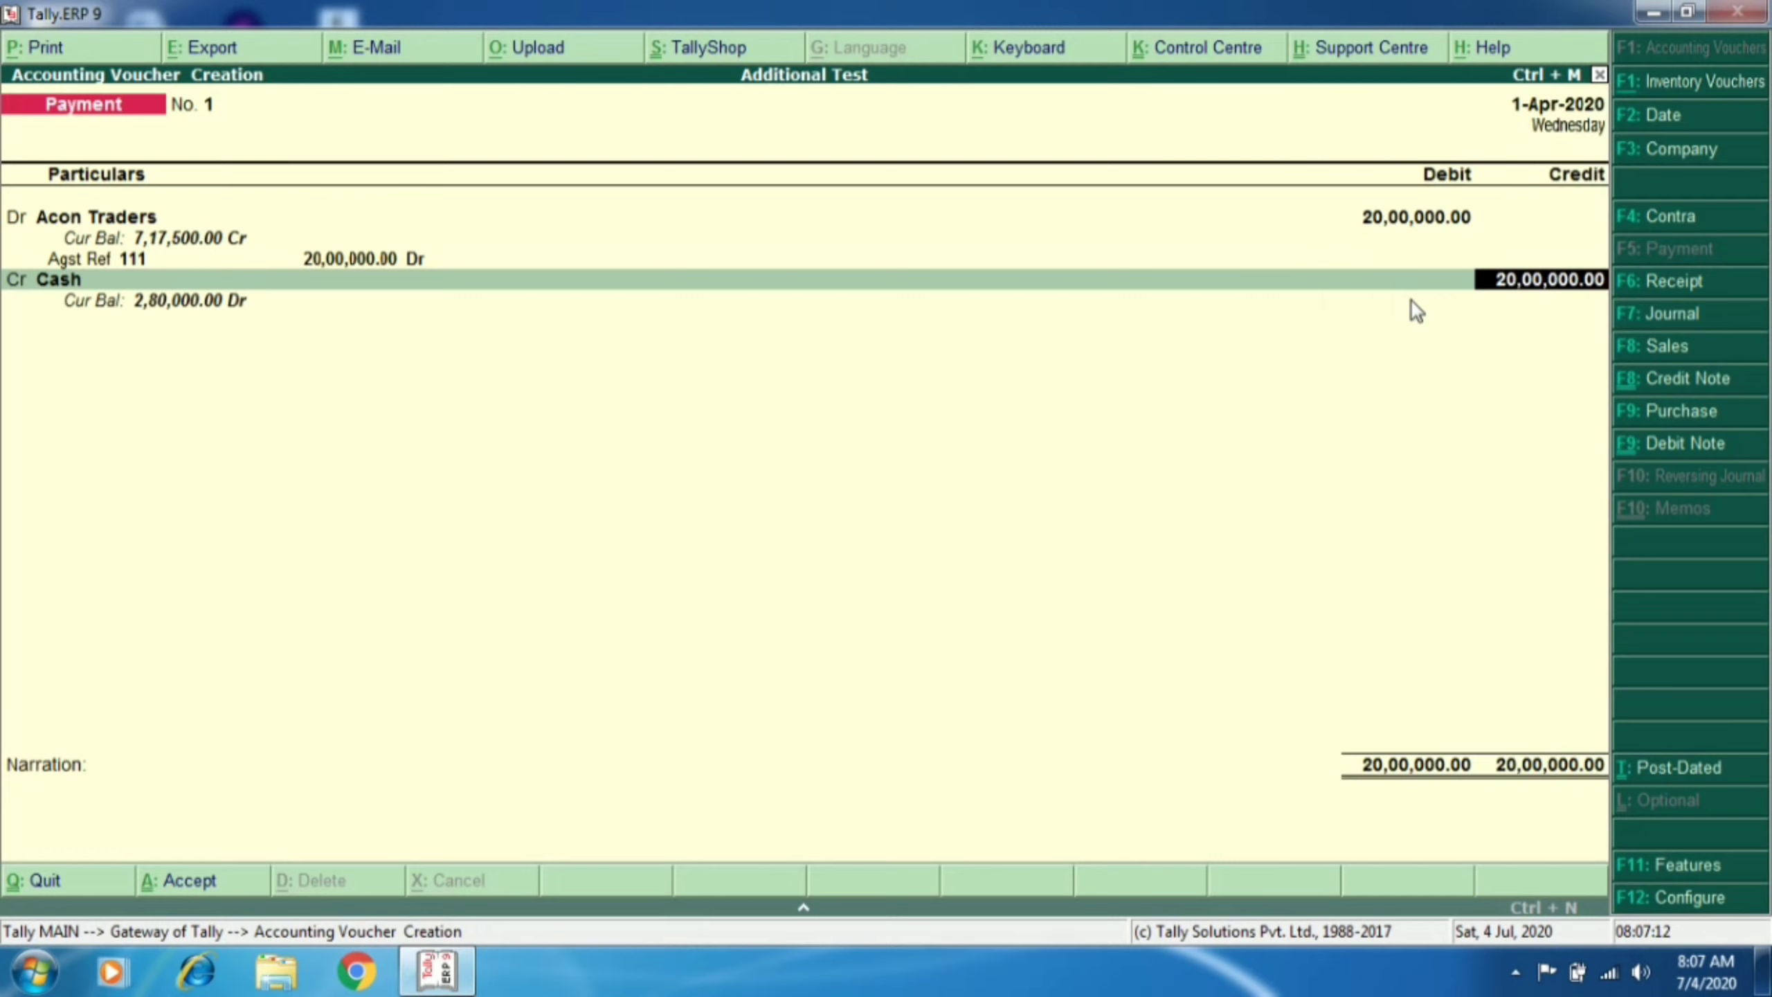
pyautogui.hotkey('ctrl', 'a')
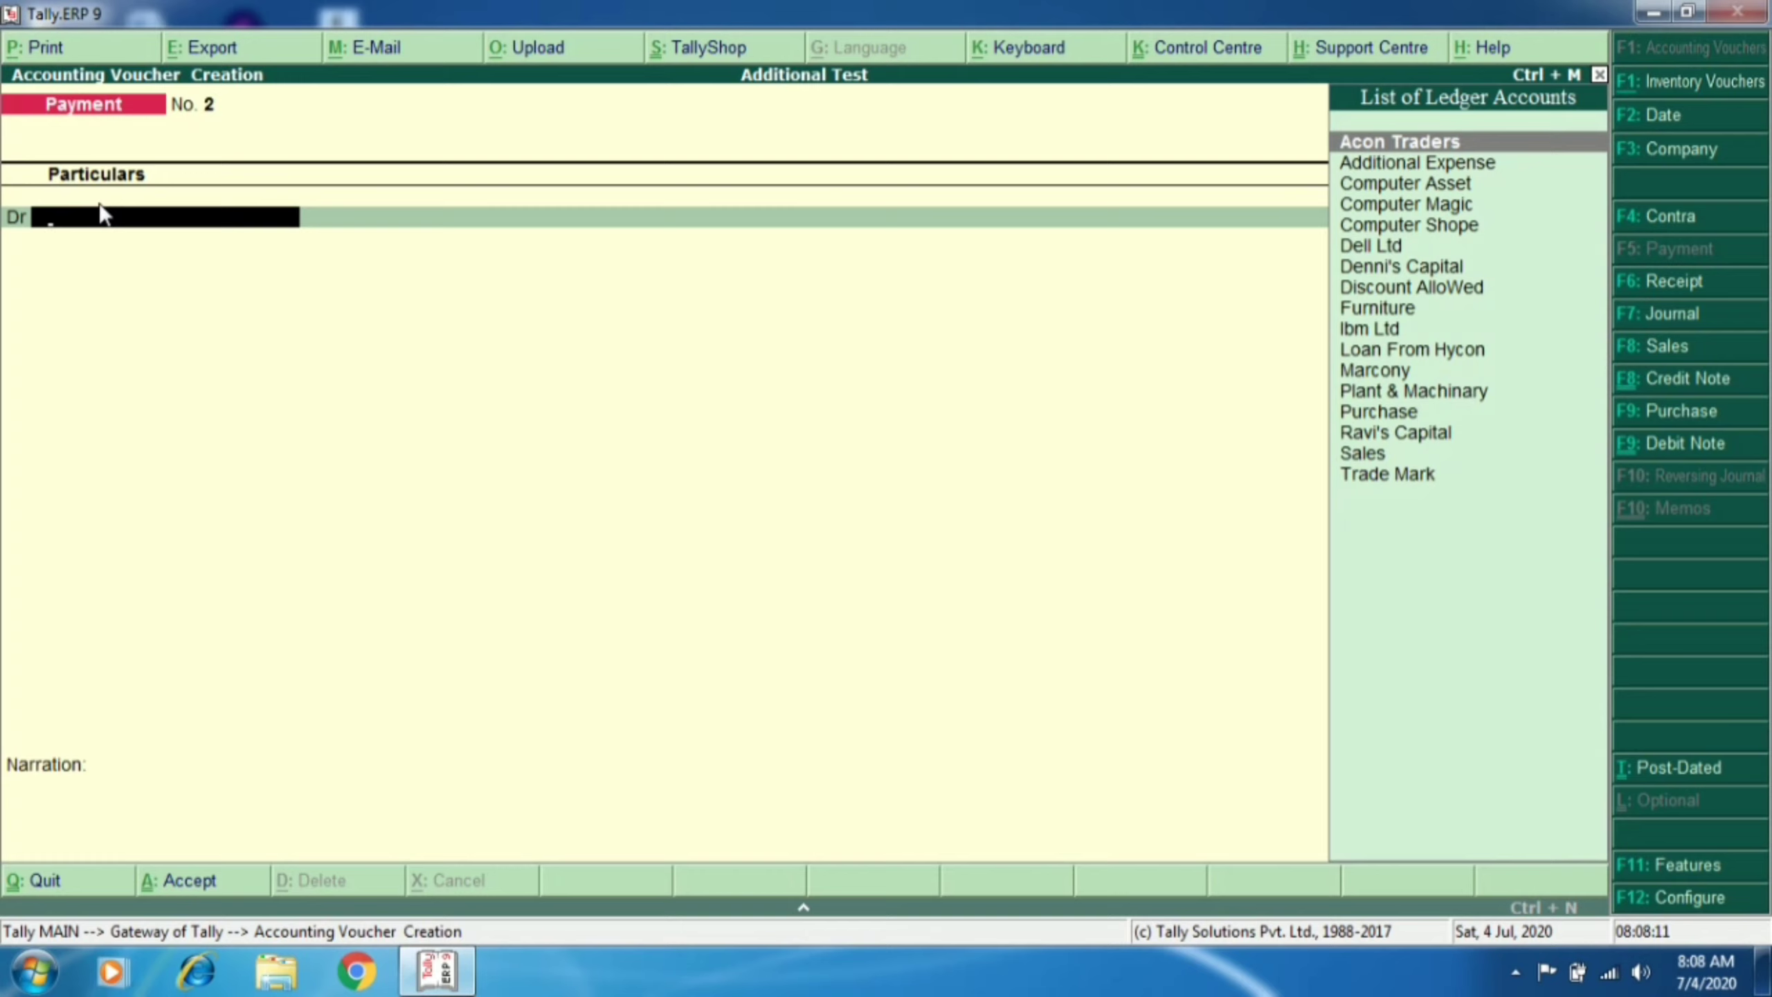
# Step: Record and save a 40,000 Cash payment to Acon Traders, allocated as Agst Ref to the pending Opening Balance bill
pyautogui.write('A')
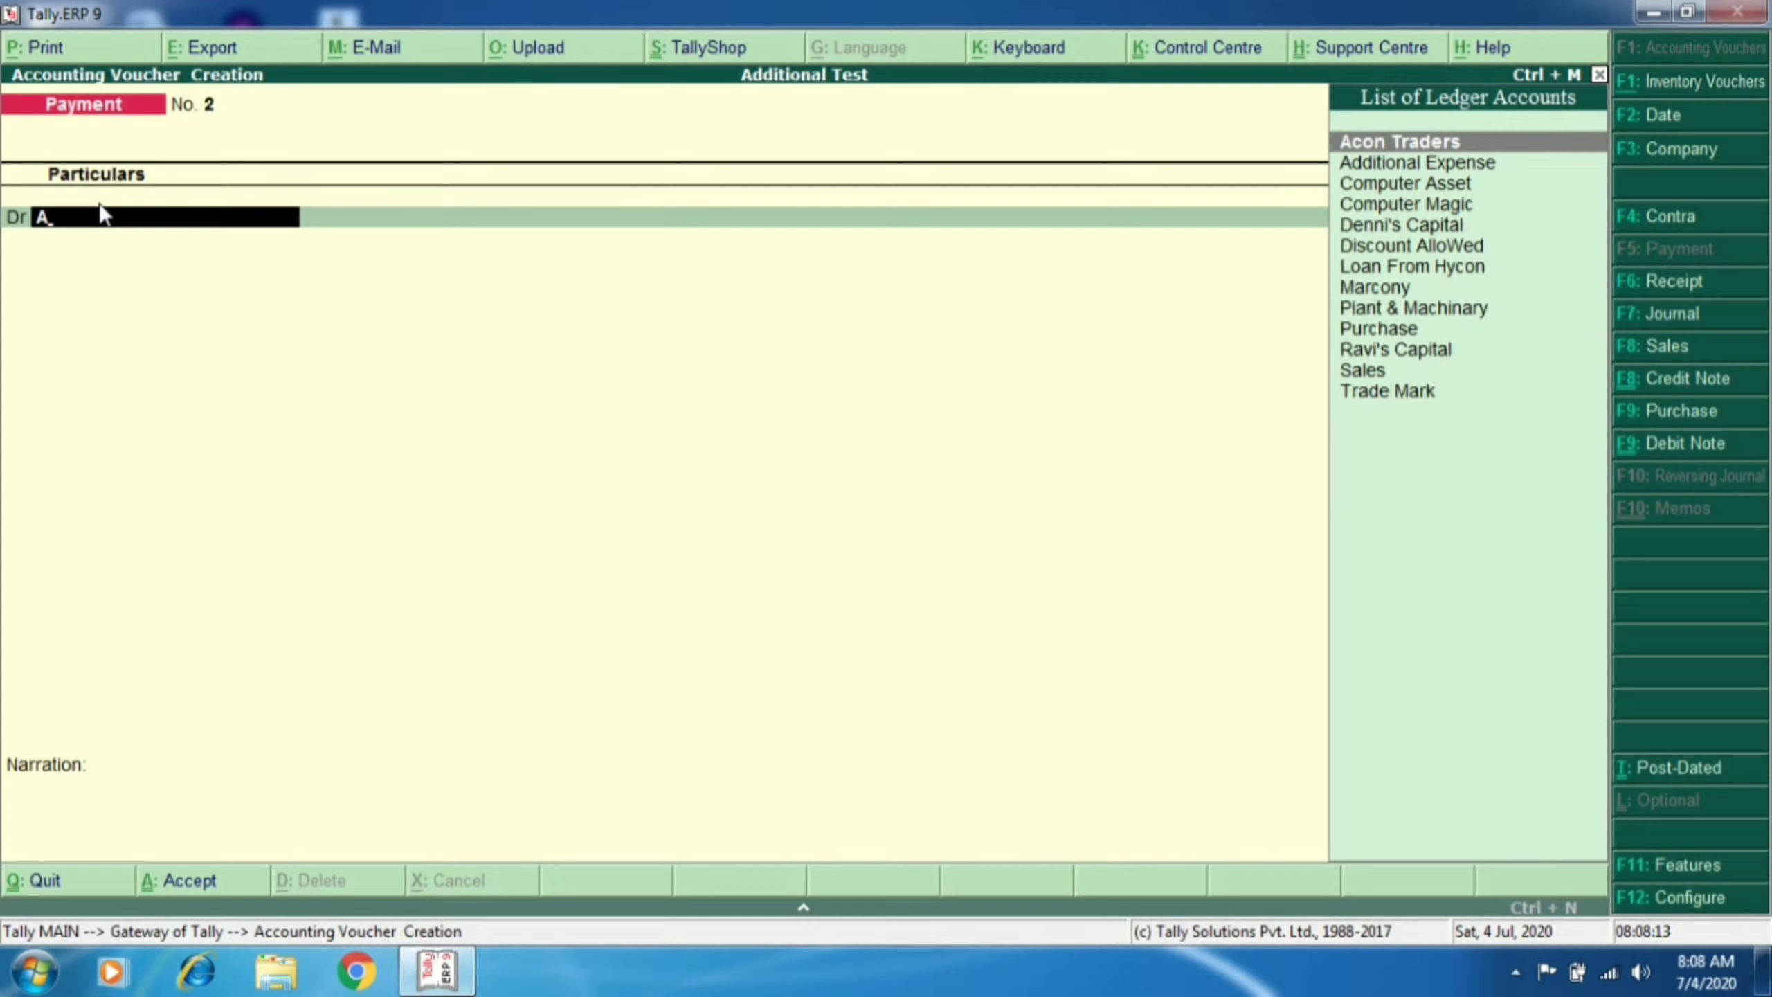
pyautogui.press('Return')
pyautogui.press('Return')
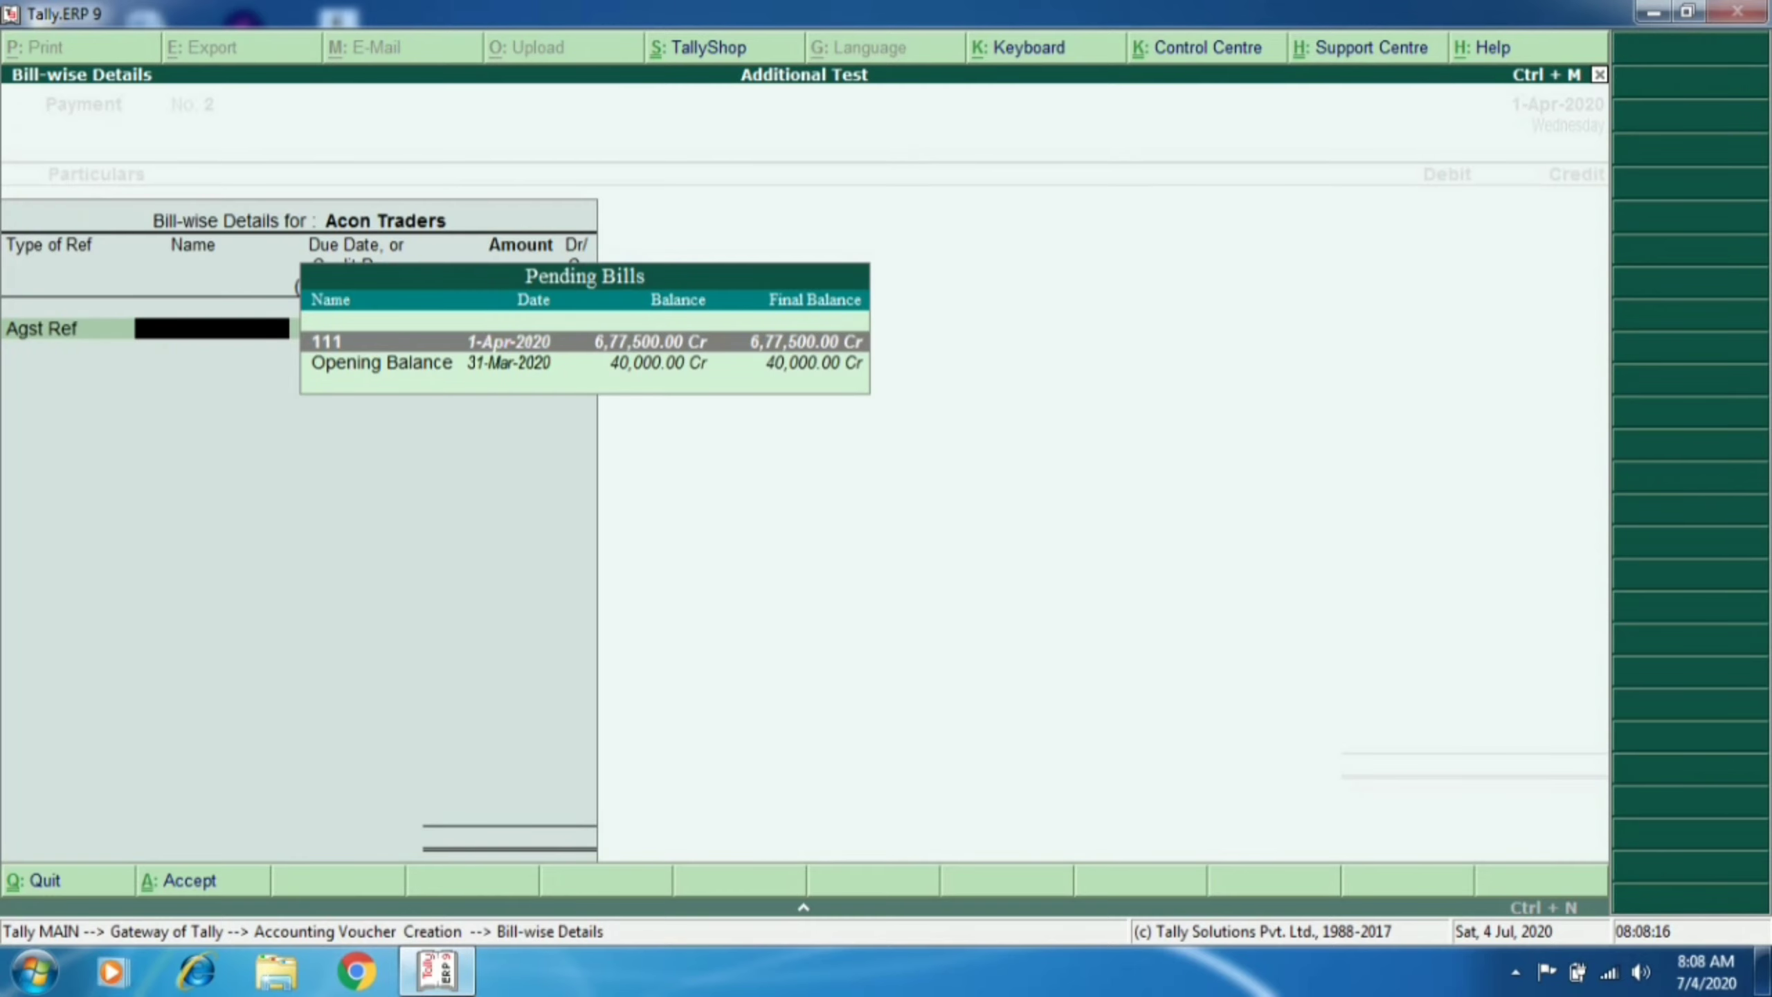
pyautogui.click(651, 362)
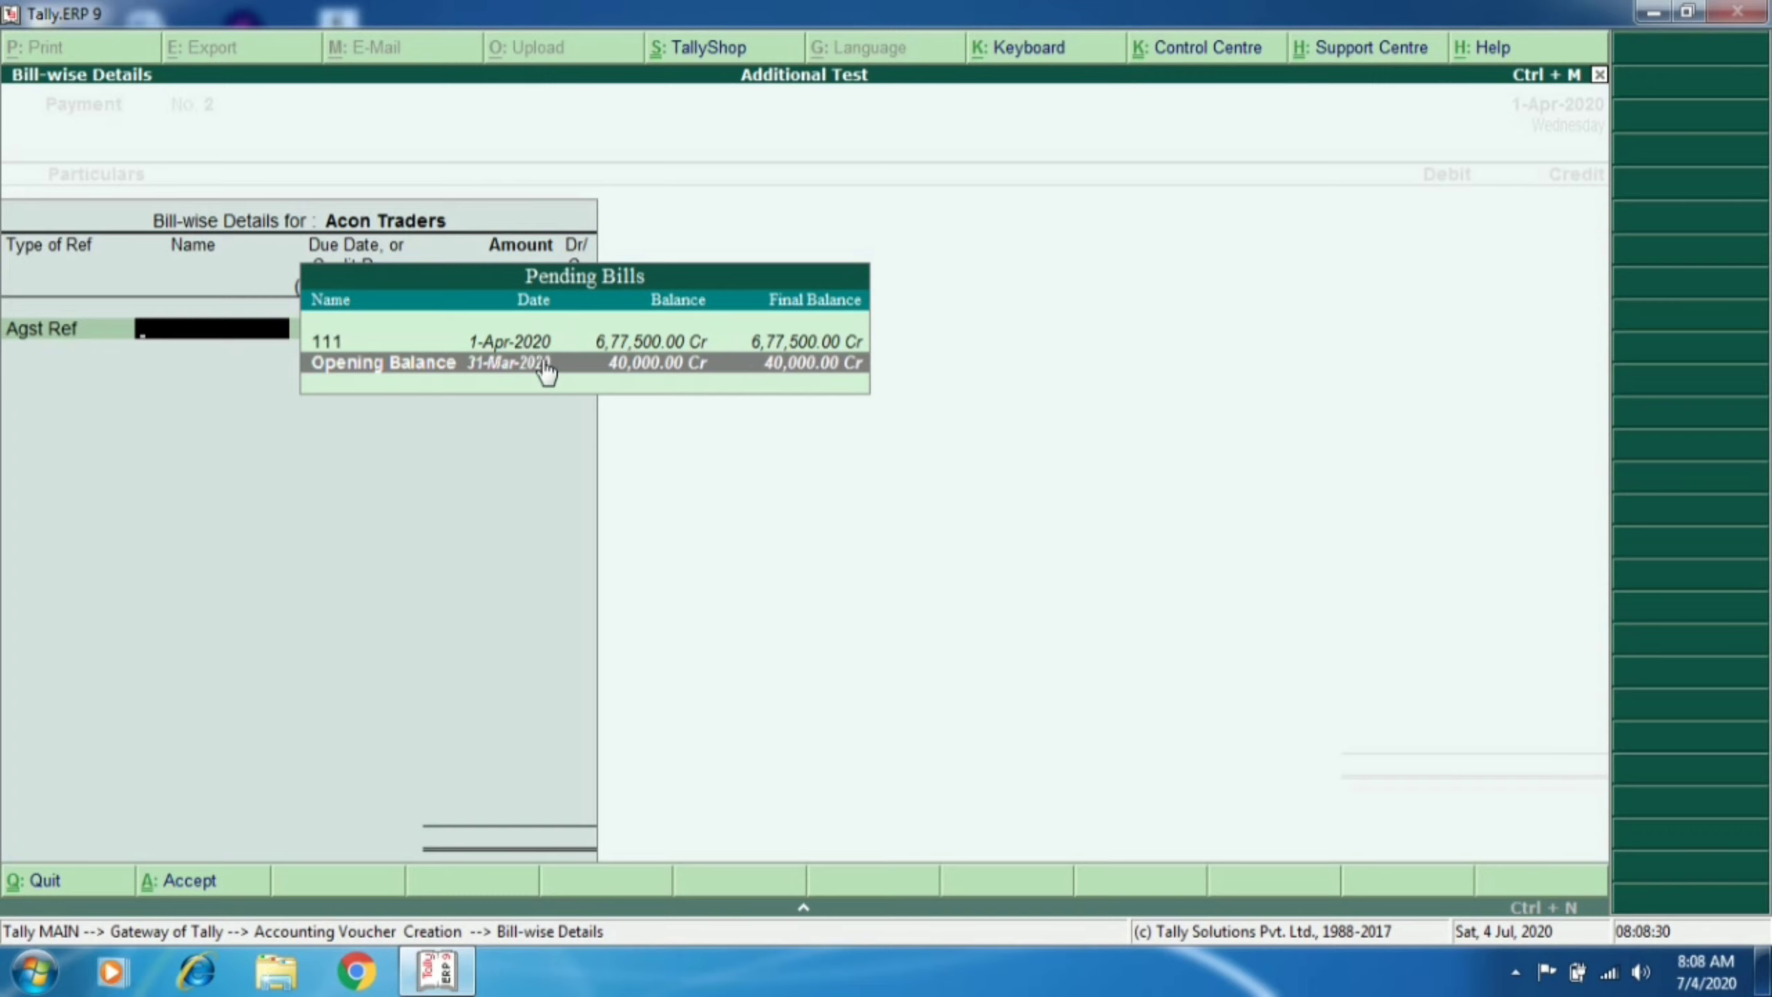
pyautogui.press('Return')
pyautogui.press('Return')
pyautogui.press('Return')
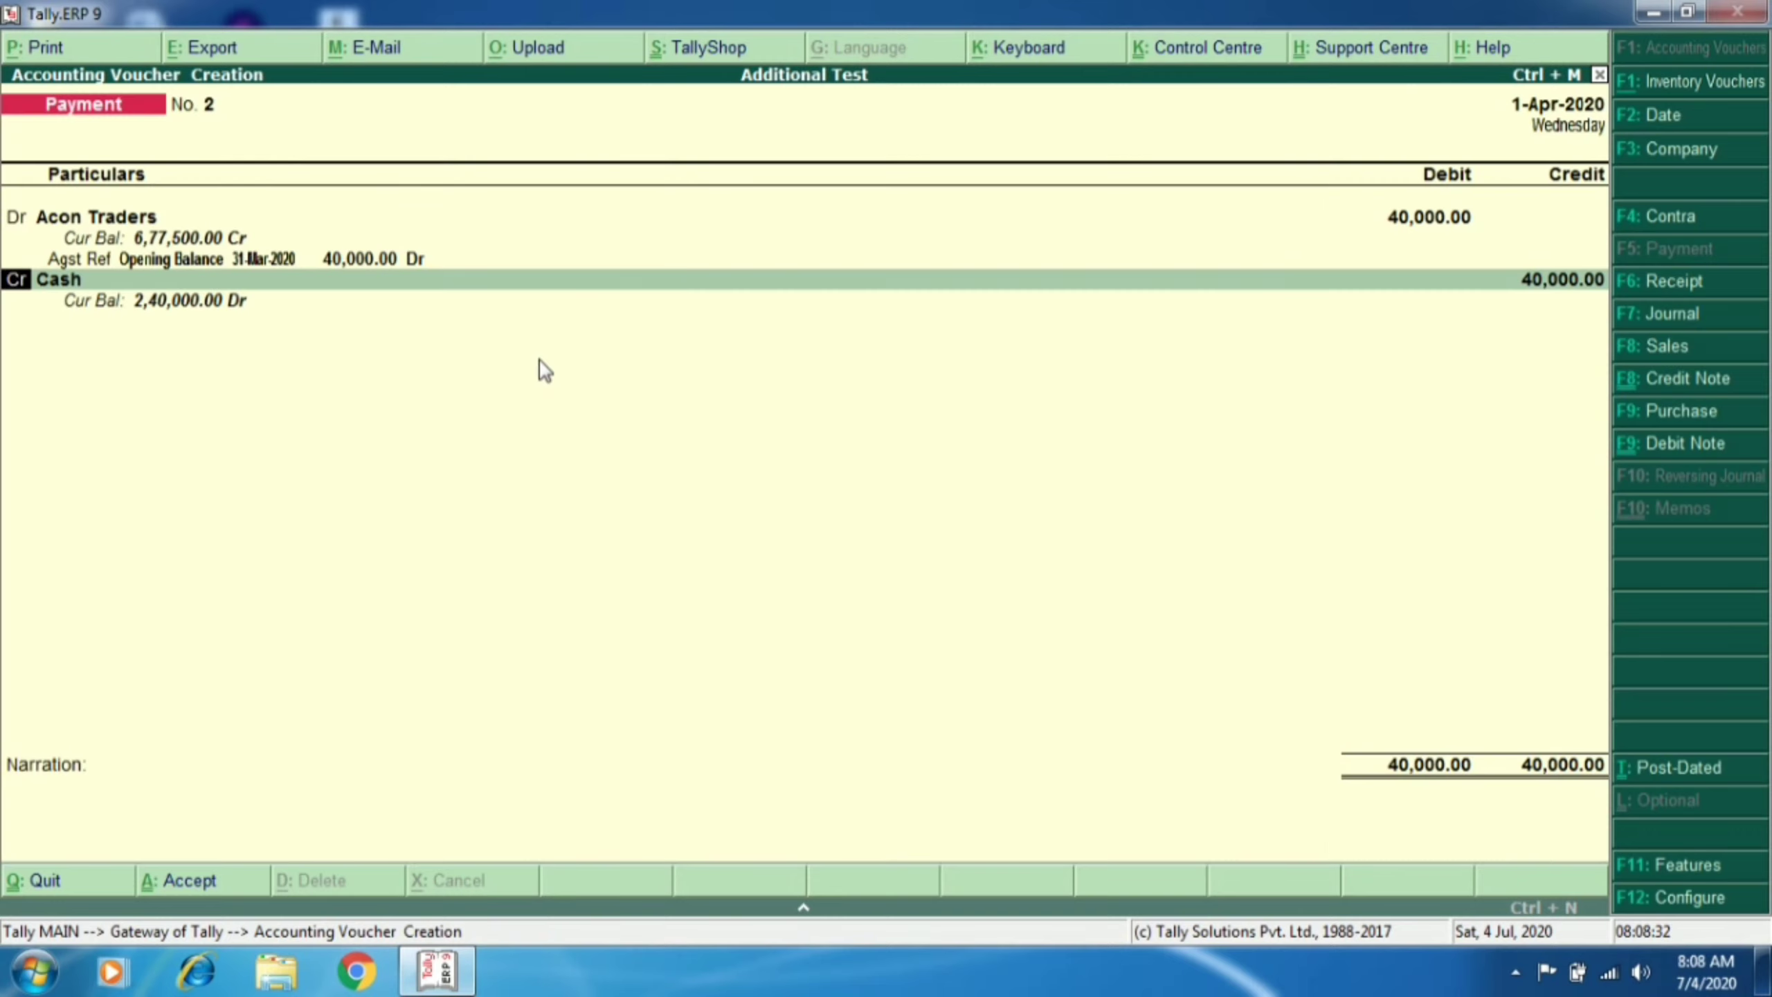
pyautogui.press('Return')
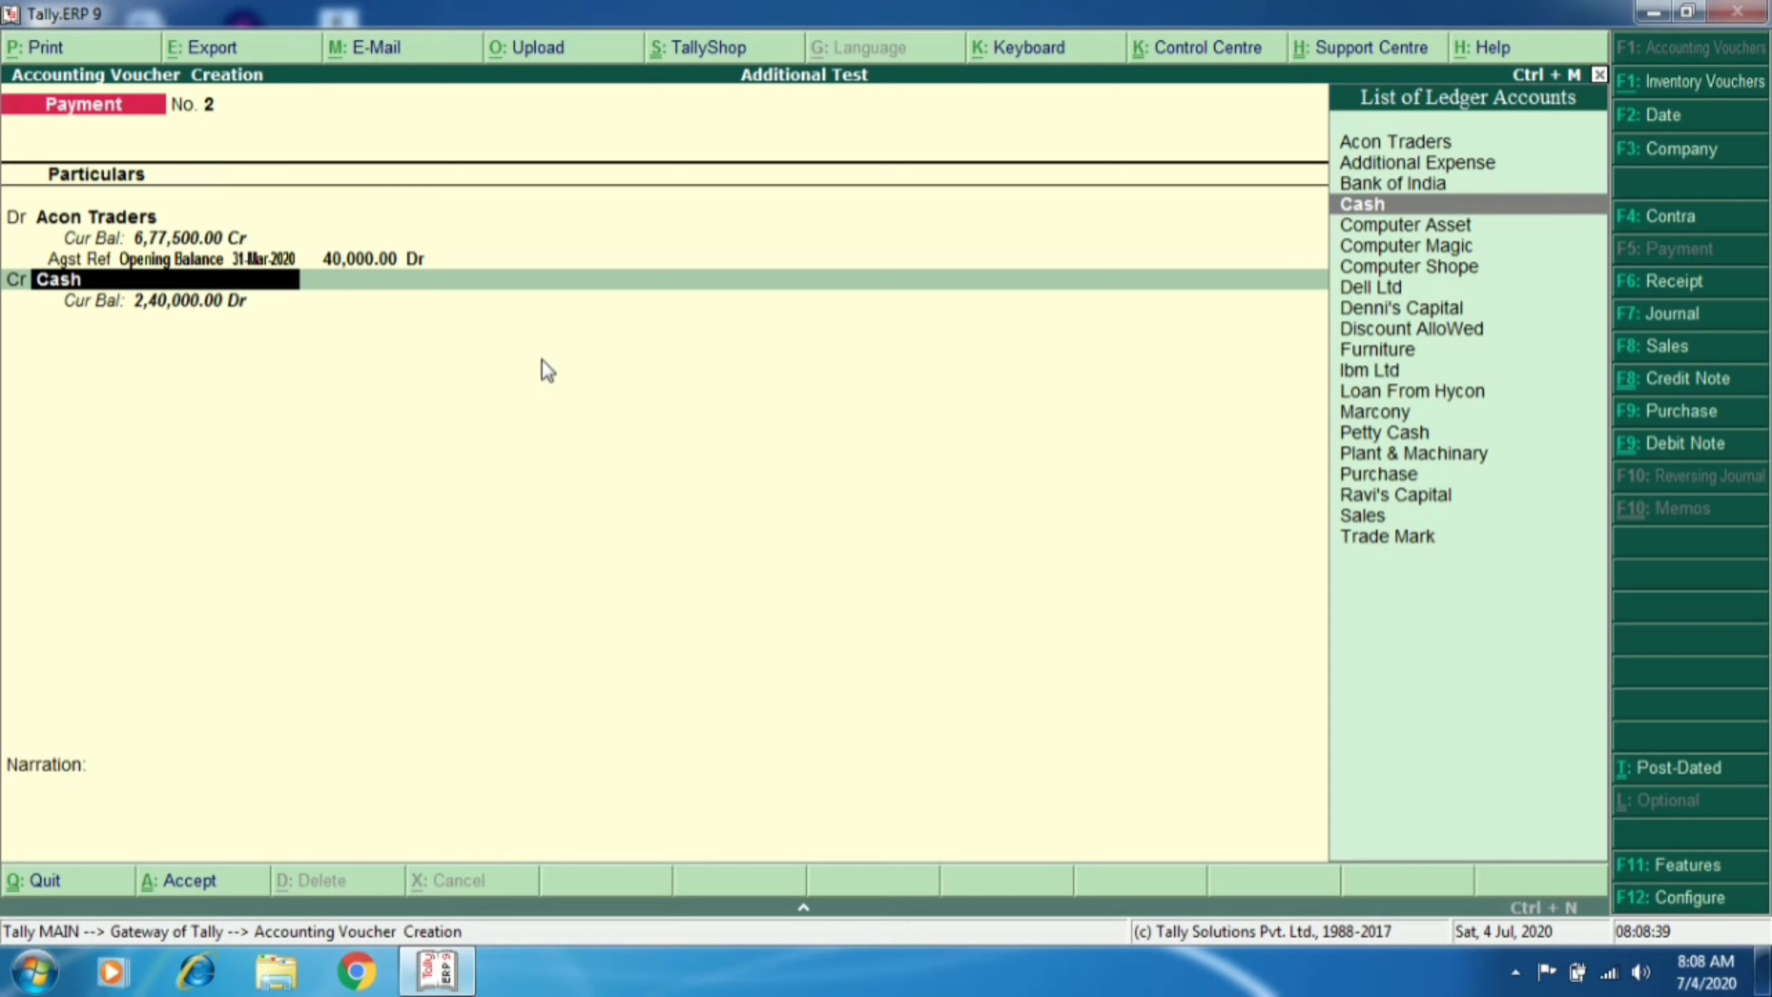
pyautogui.hotkey('ctrl', 'a')
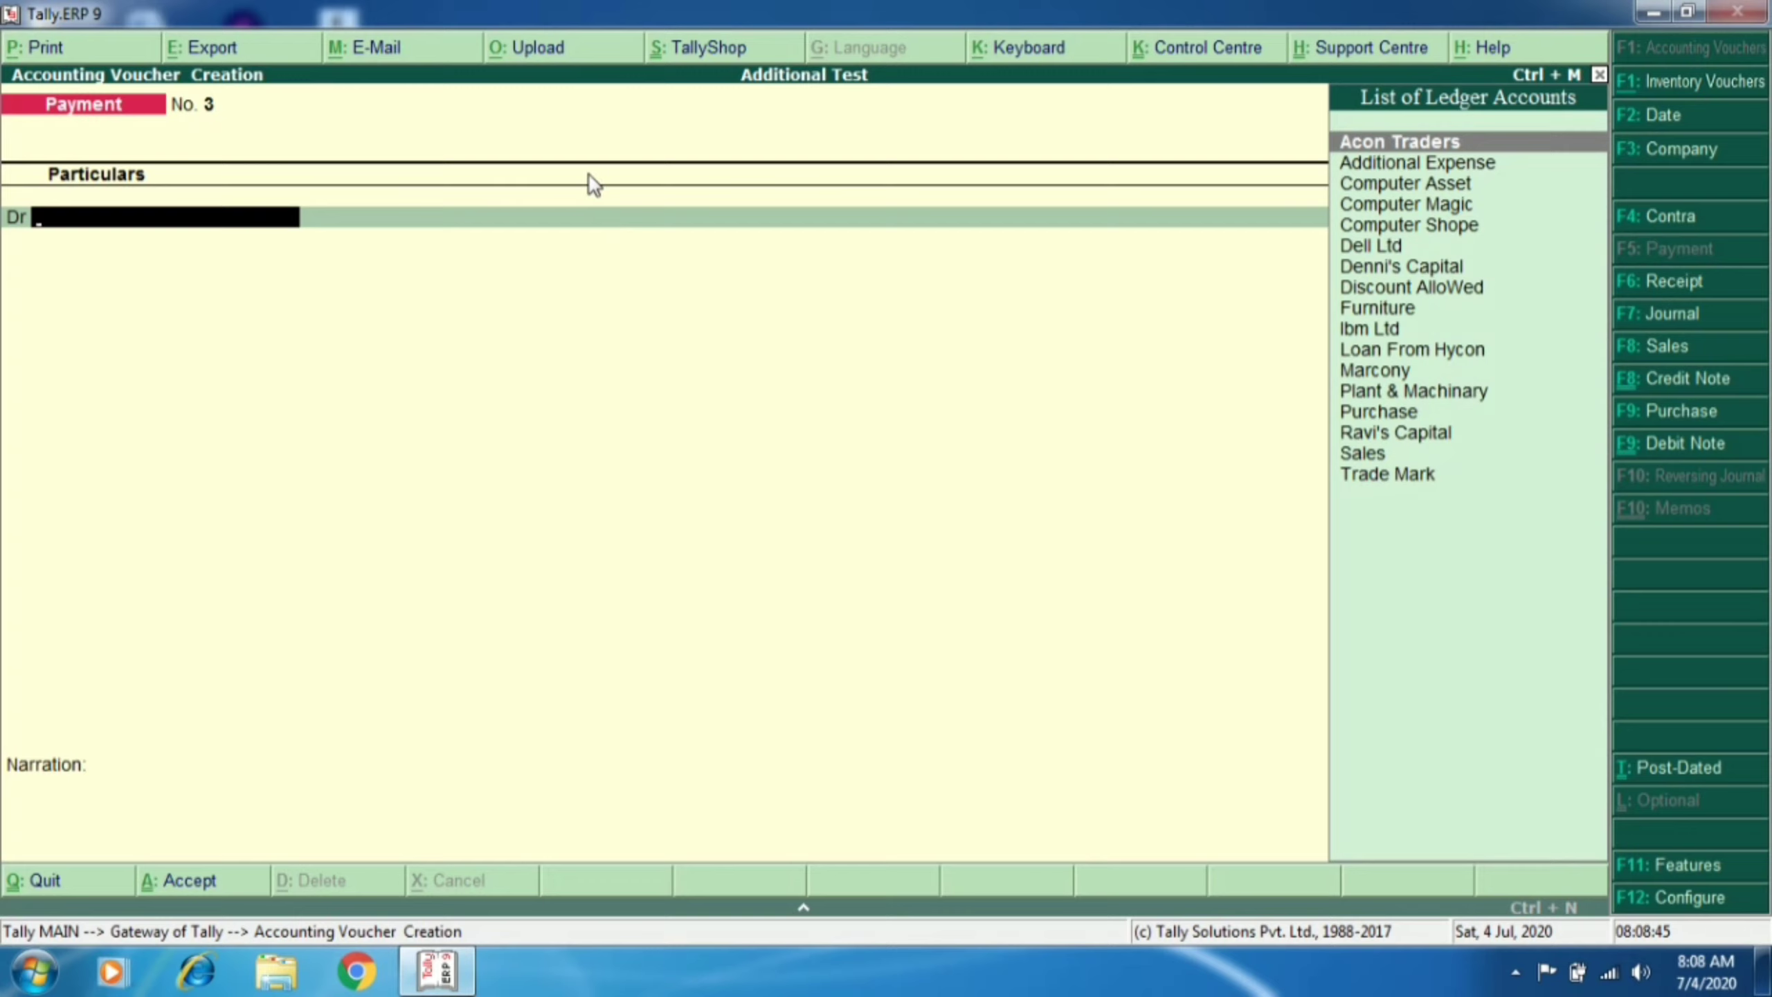
# Step: Start a contra voucher and credit Cash with 3,00,000
pyautogui.press('F4')
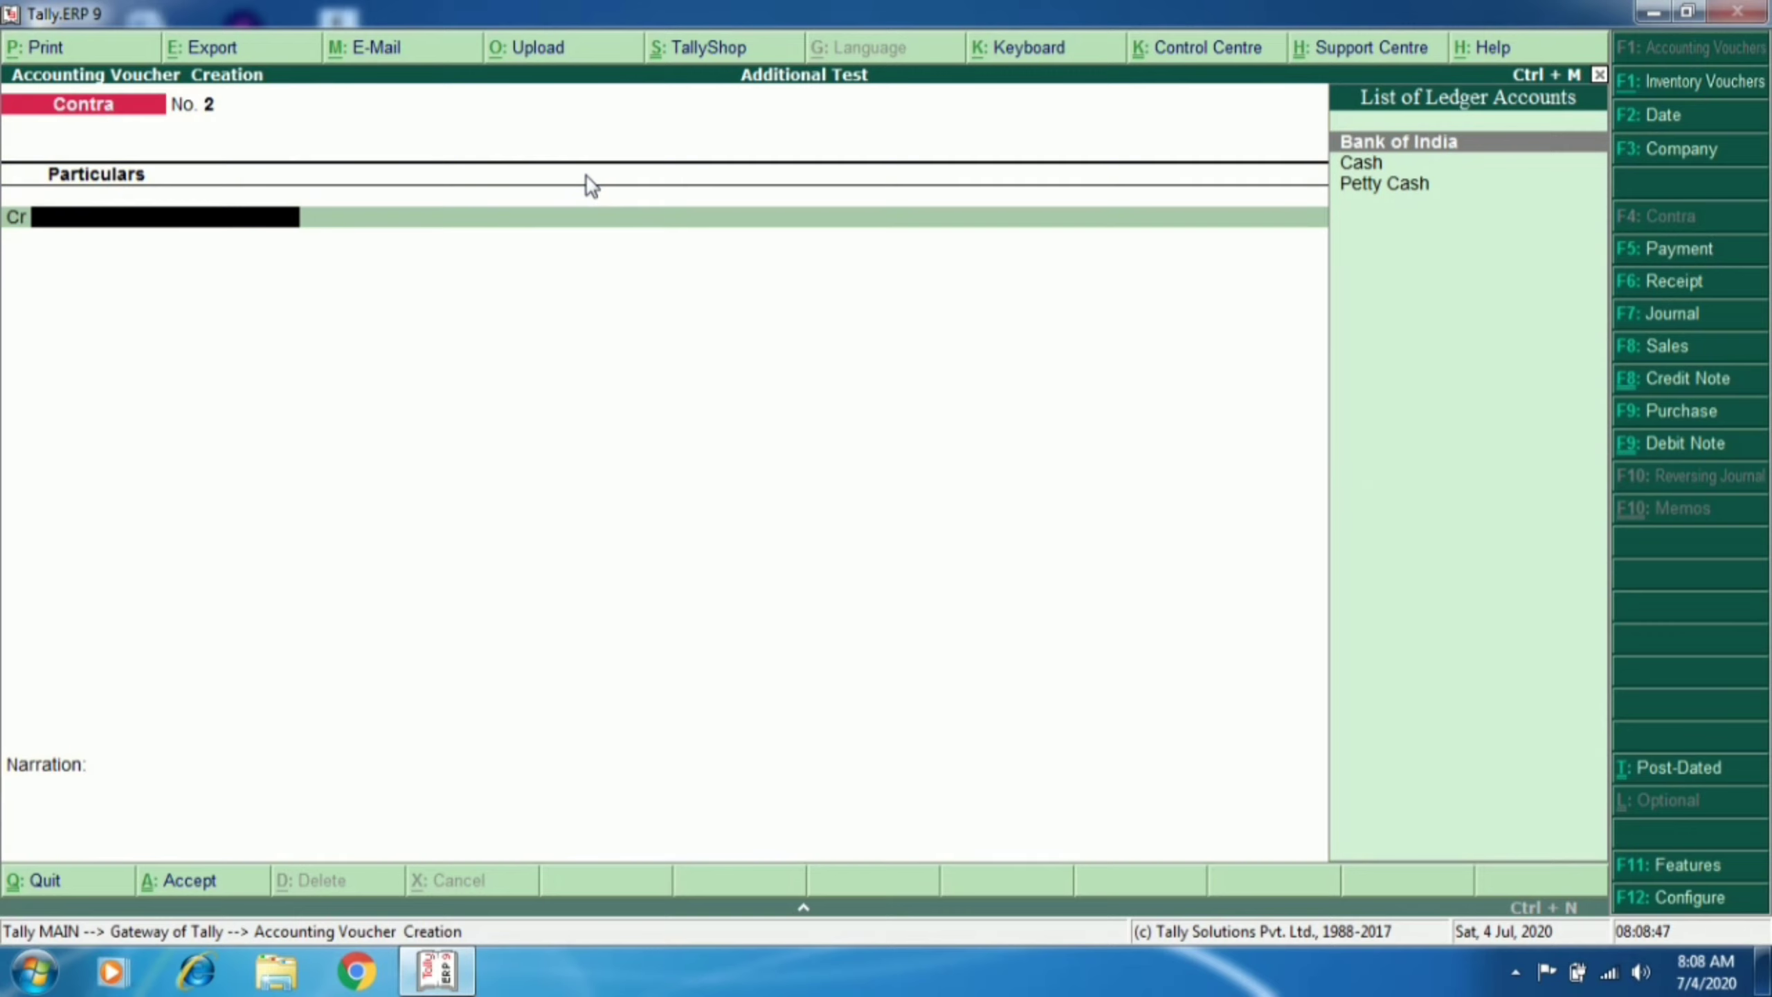
pyautogui.write('Cas')
pyautogui.press('Return')
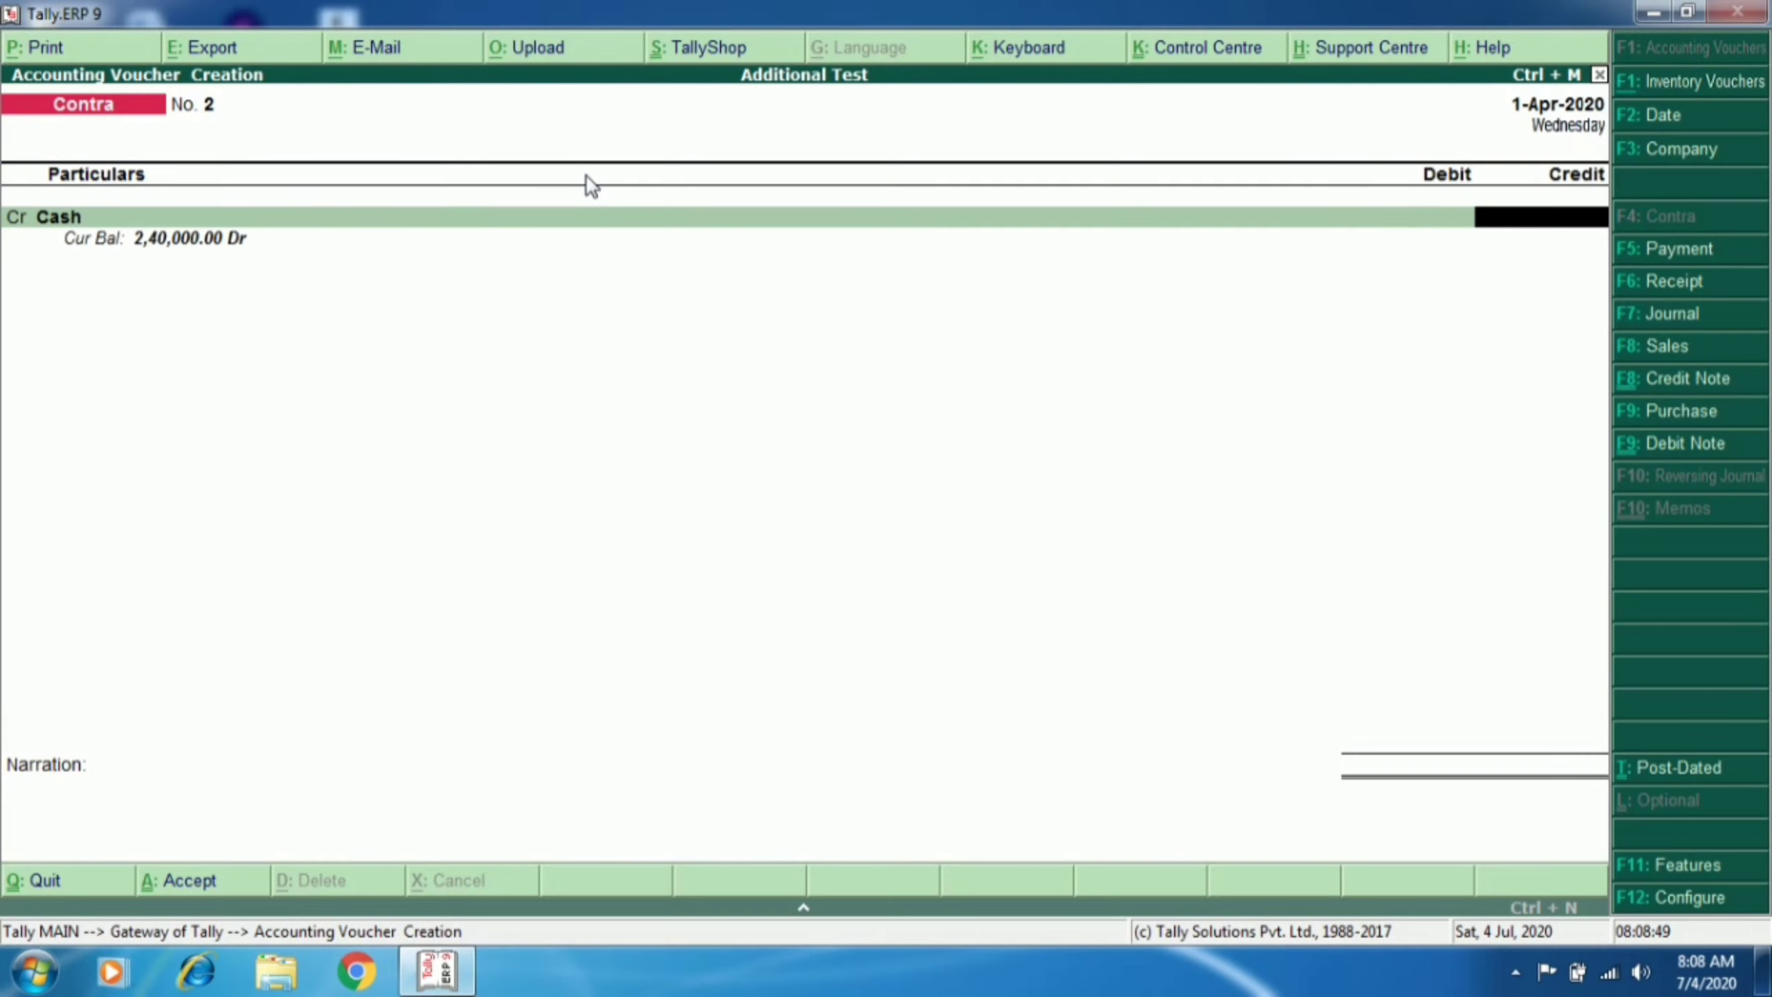
pyautogui.write('300000')
pyautogui.press('Return')
pyautogui.press('Return')
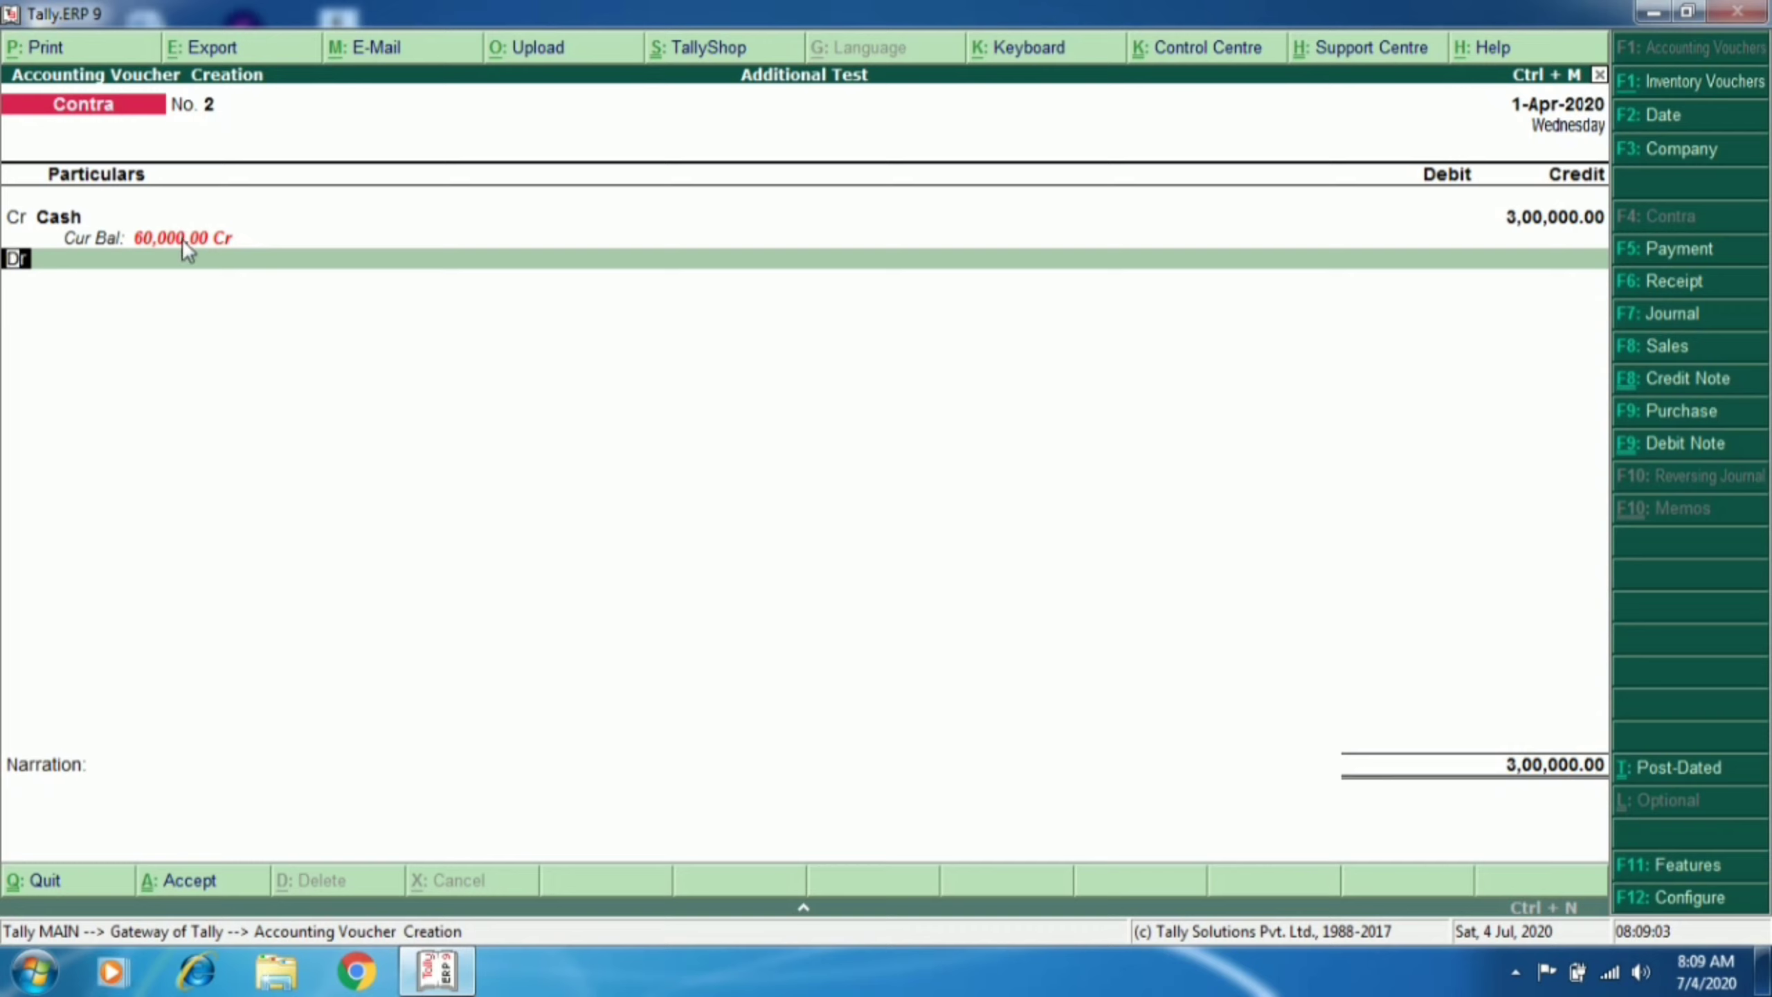
# Step: Debit Bank of India with the full 3,00,000 and accept its bank allocation as a Cash transaction
pyautogui.press('Return')
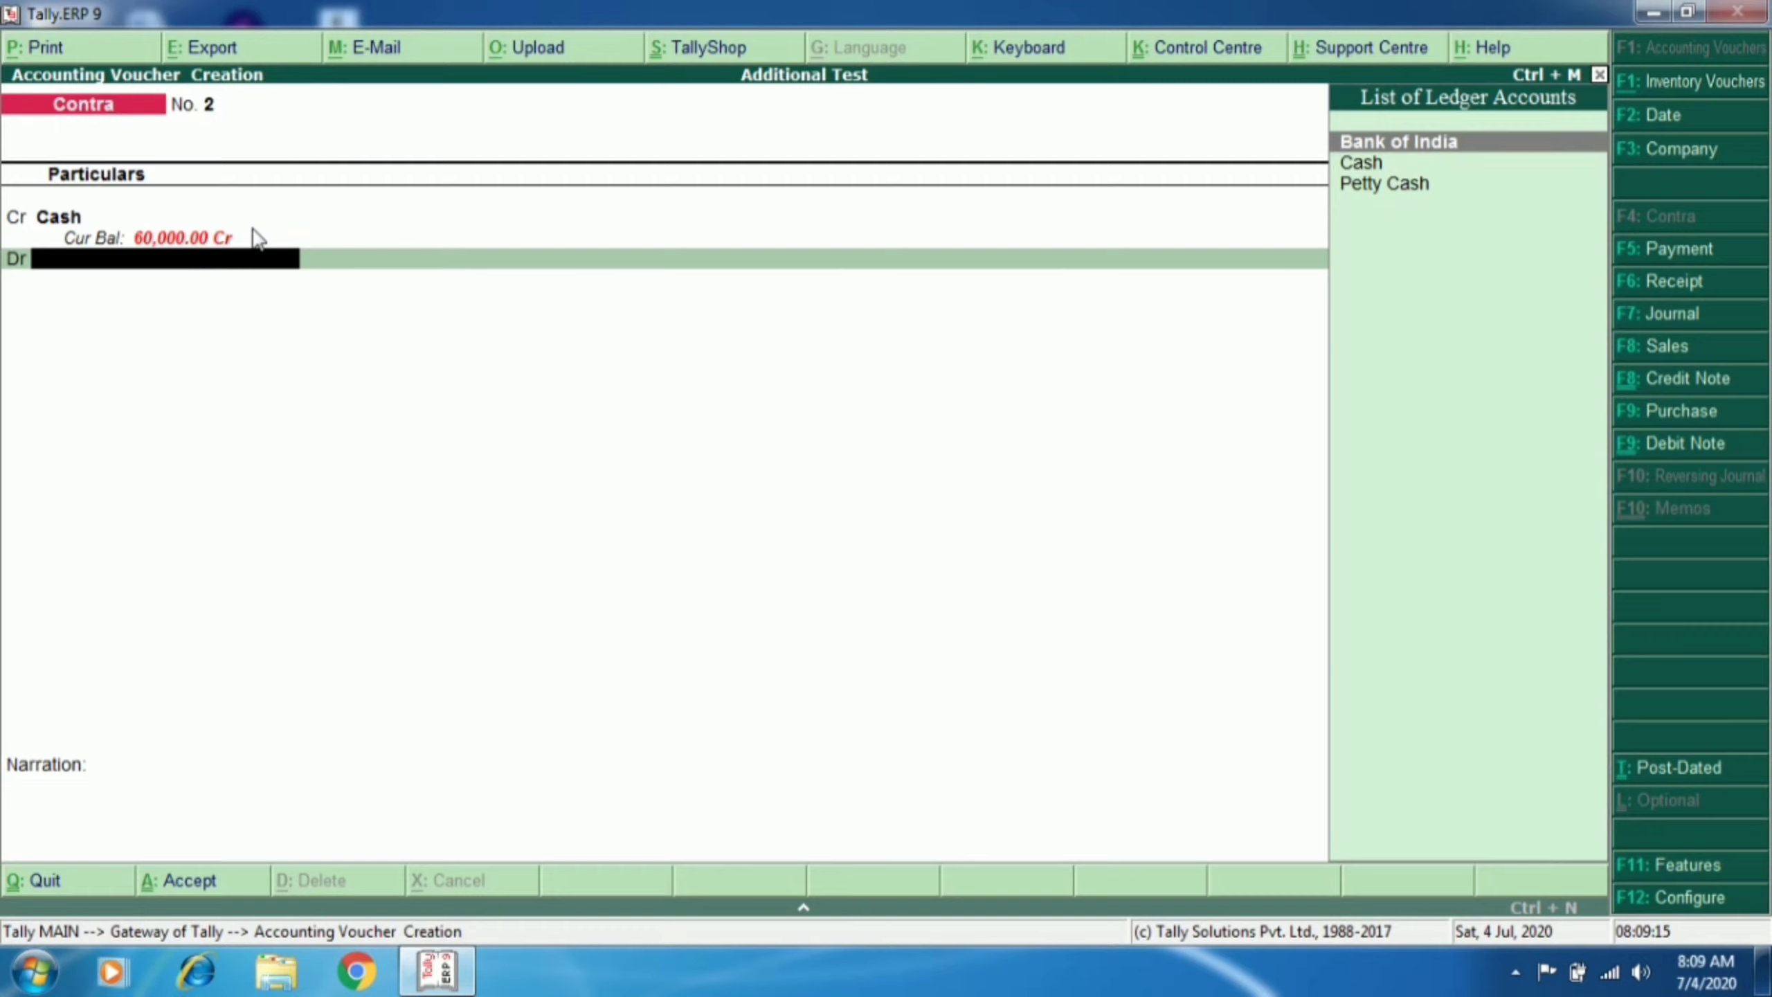
pyautogui.press('Return')
pyautogui.press('Return')
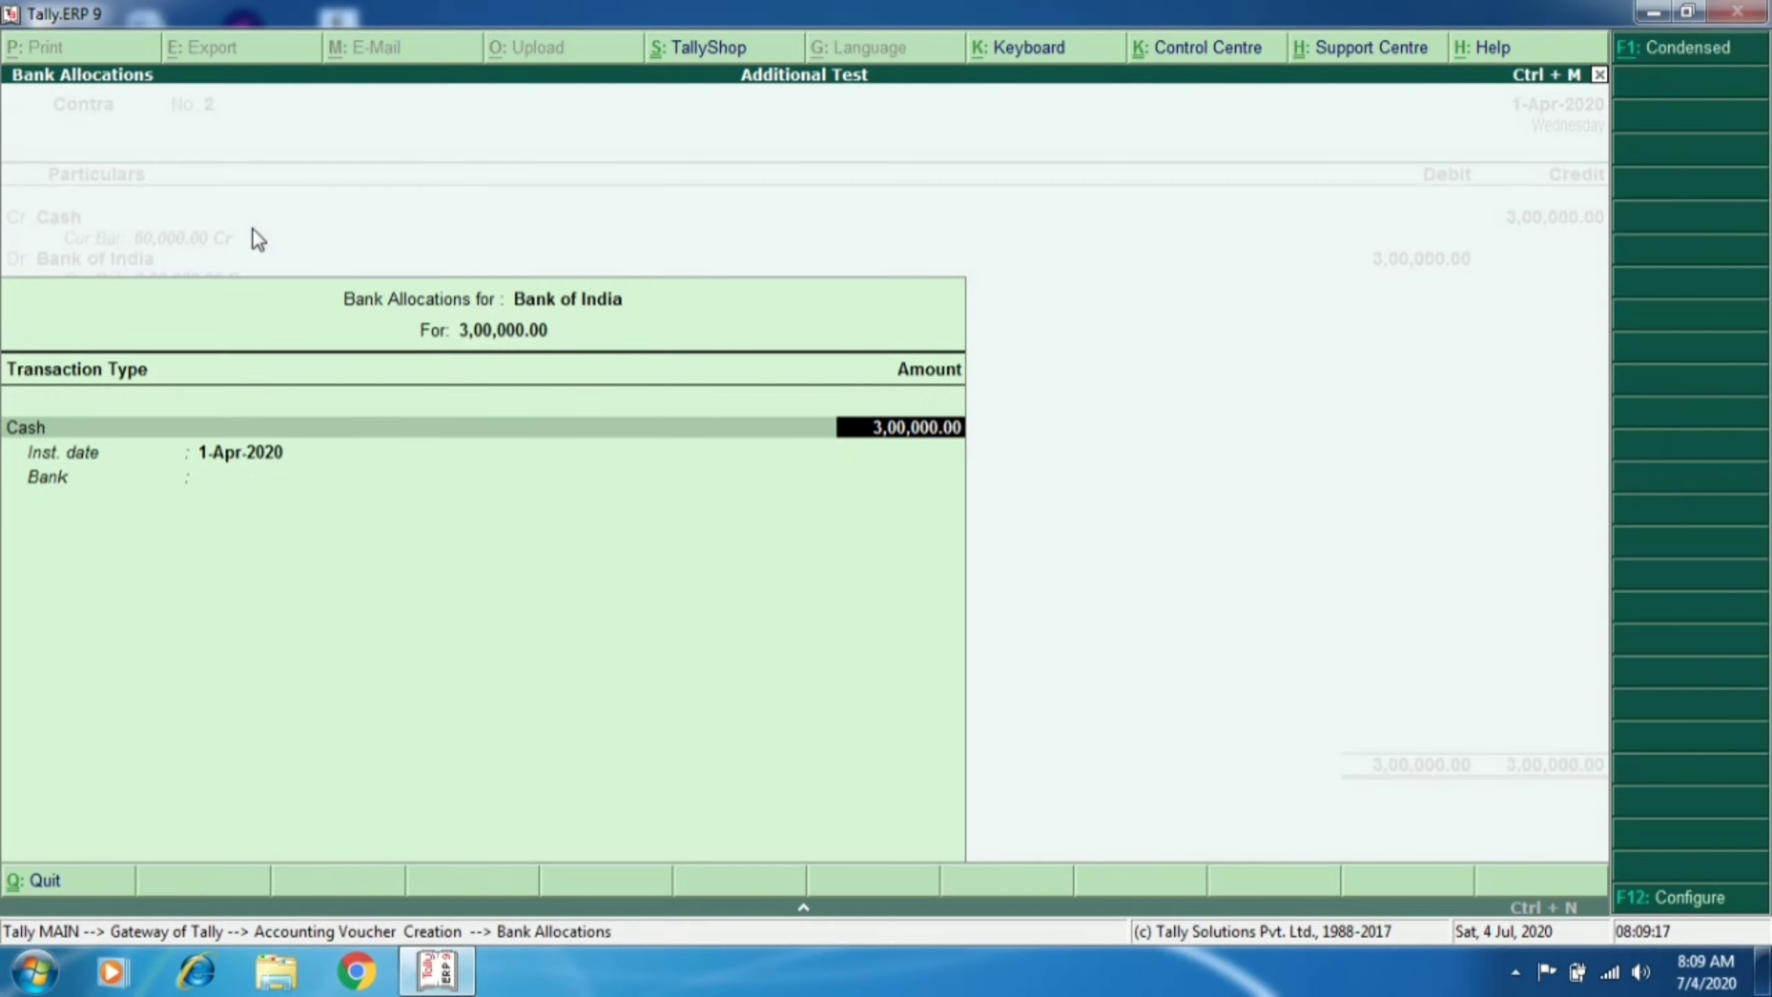
pyautogui.press('Return')
pyautogui.press('Return')
pyautogui.press('Return')
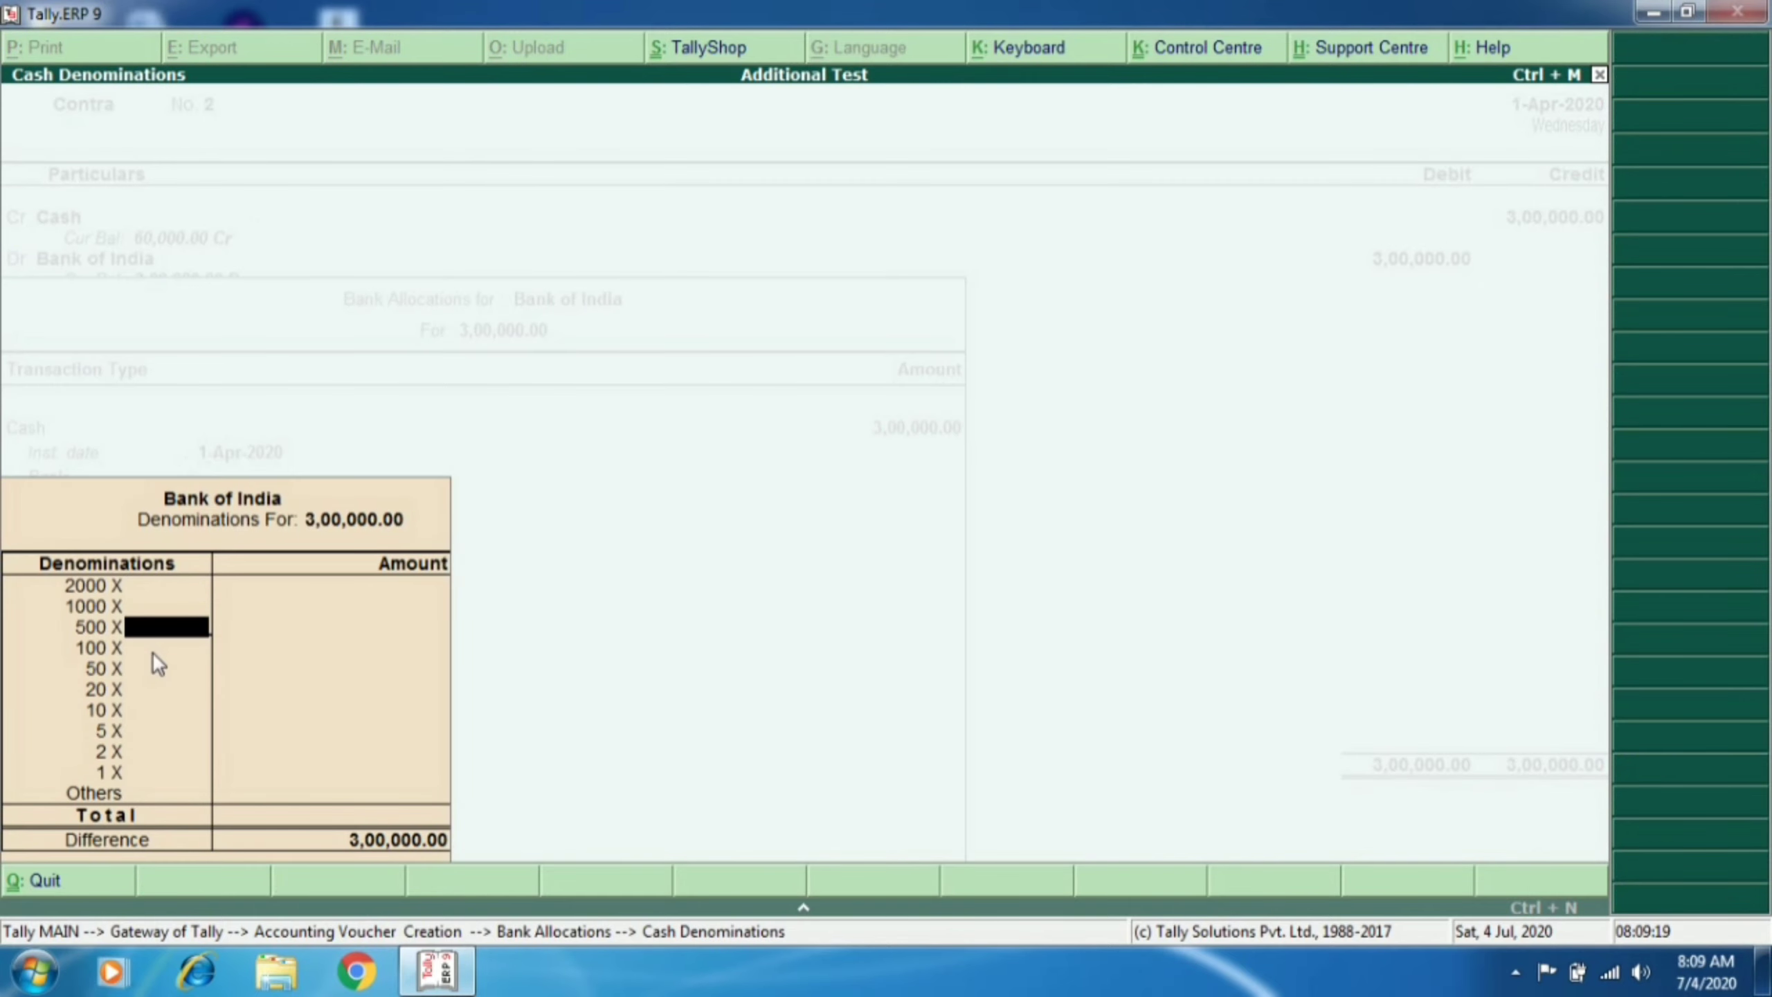
# Step: Leave all cash denominations blank and save the contra voucher without a narration
pyautogui.press('Return')
pyautogui.press('Return')
pyautogui.press('Return')
pyautogui.press('Return')
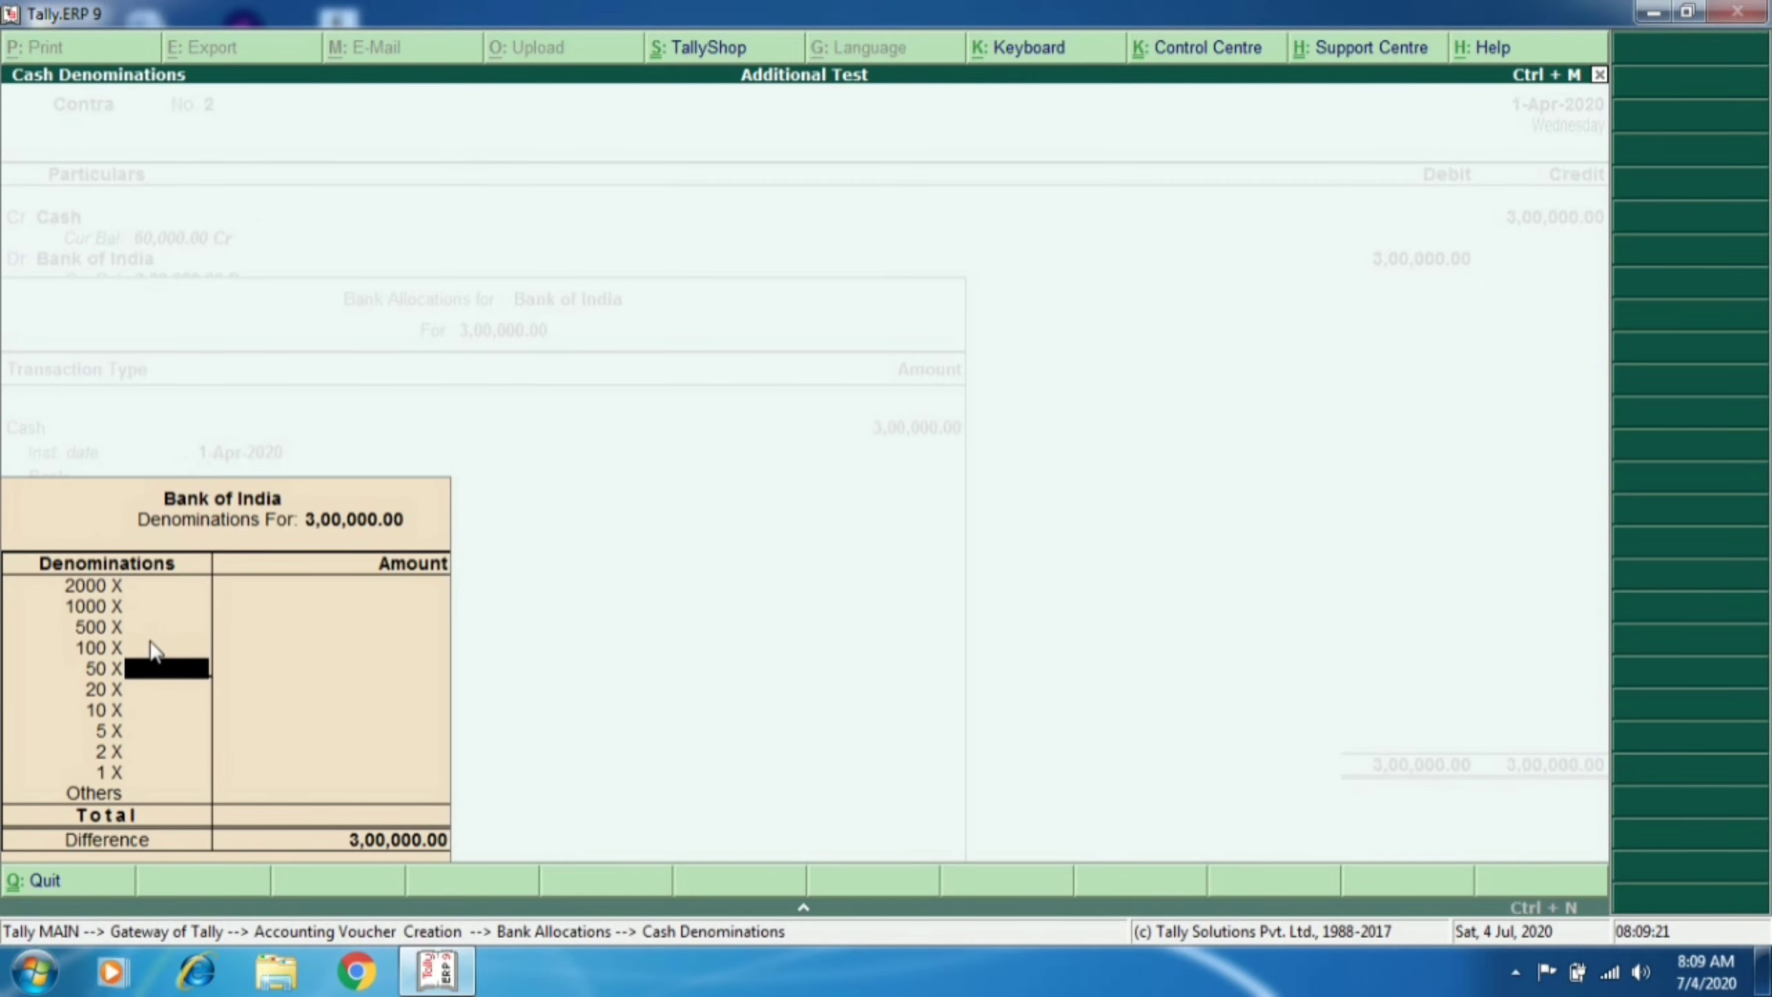
pyautogui.press('Return')
pyautogui.press('Return')
pyautogui.press('Return')
pyautogui.press('Return')
pyautogui.press('Return')
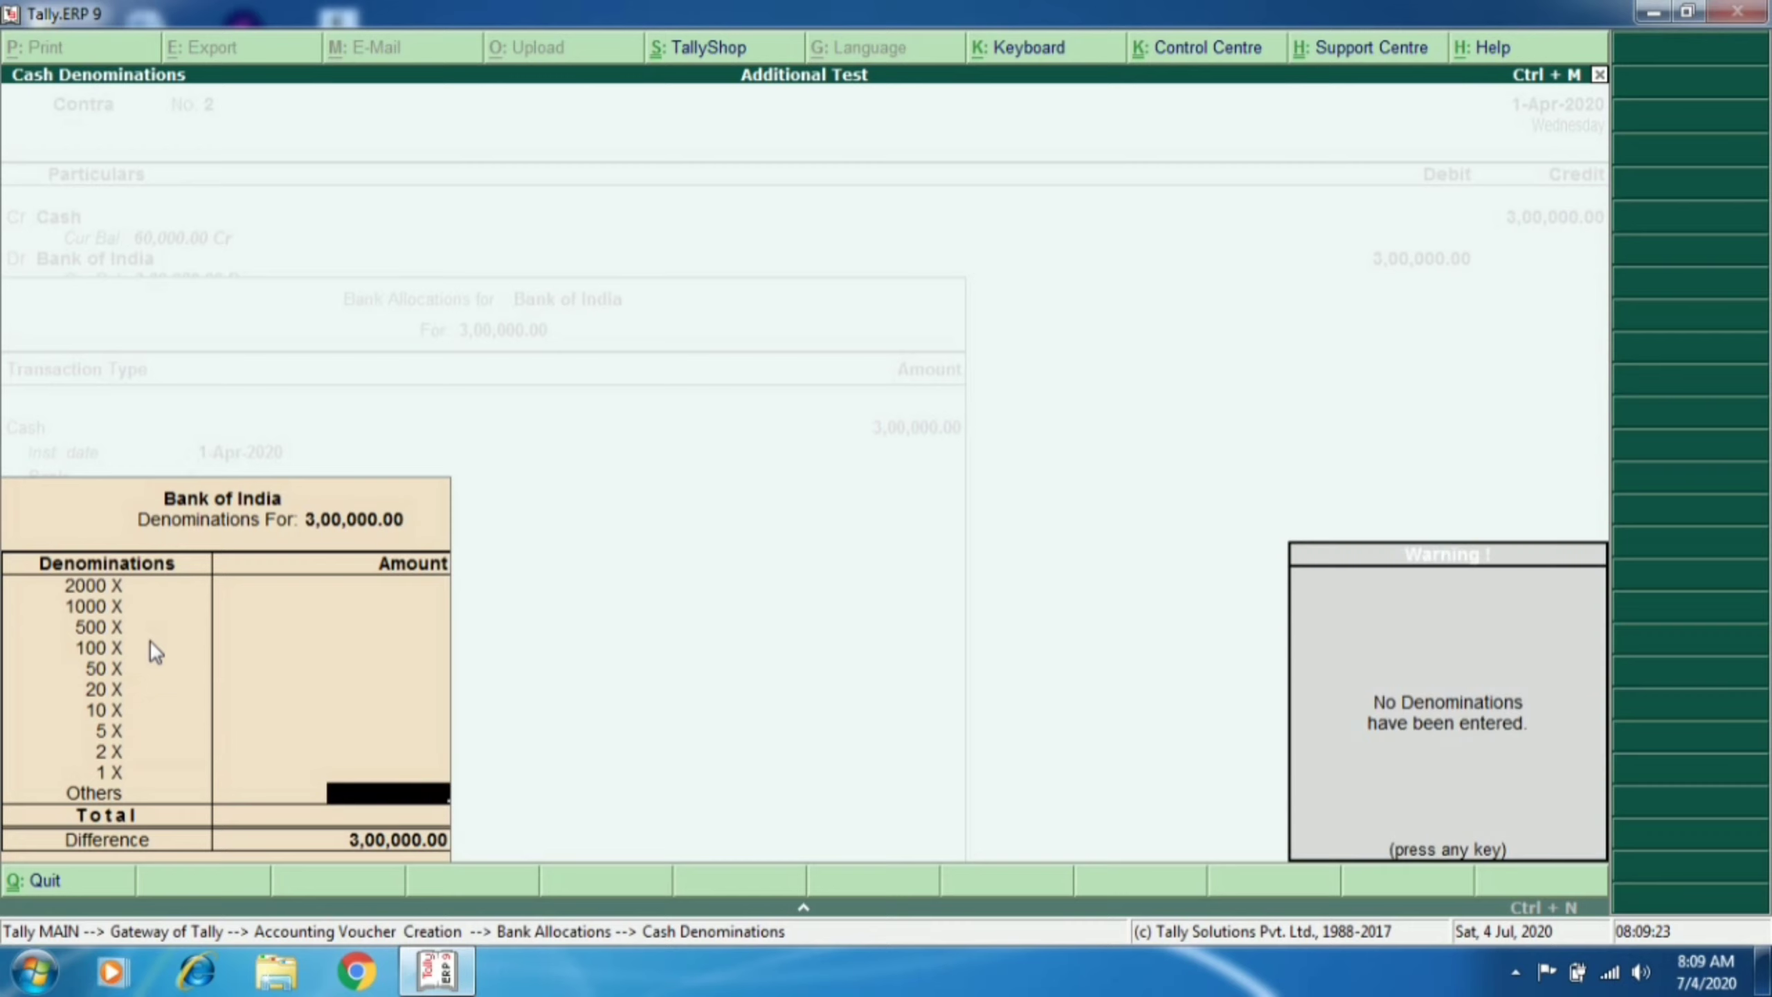
pyautogui.press('Return')
pyautogui.press('Return')
pyautogui.press('Return')
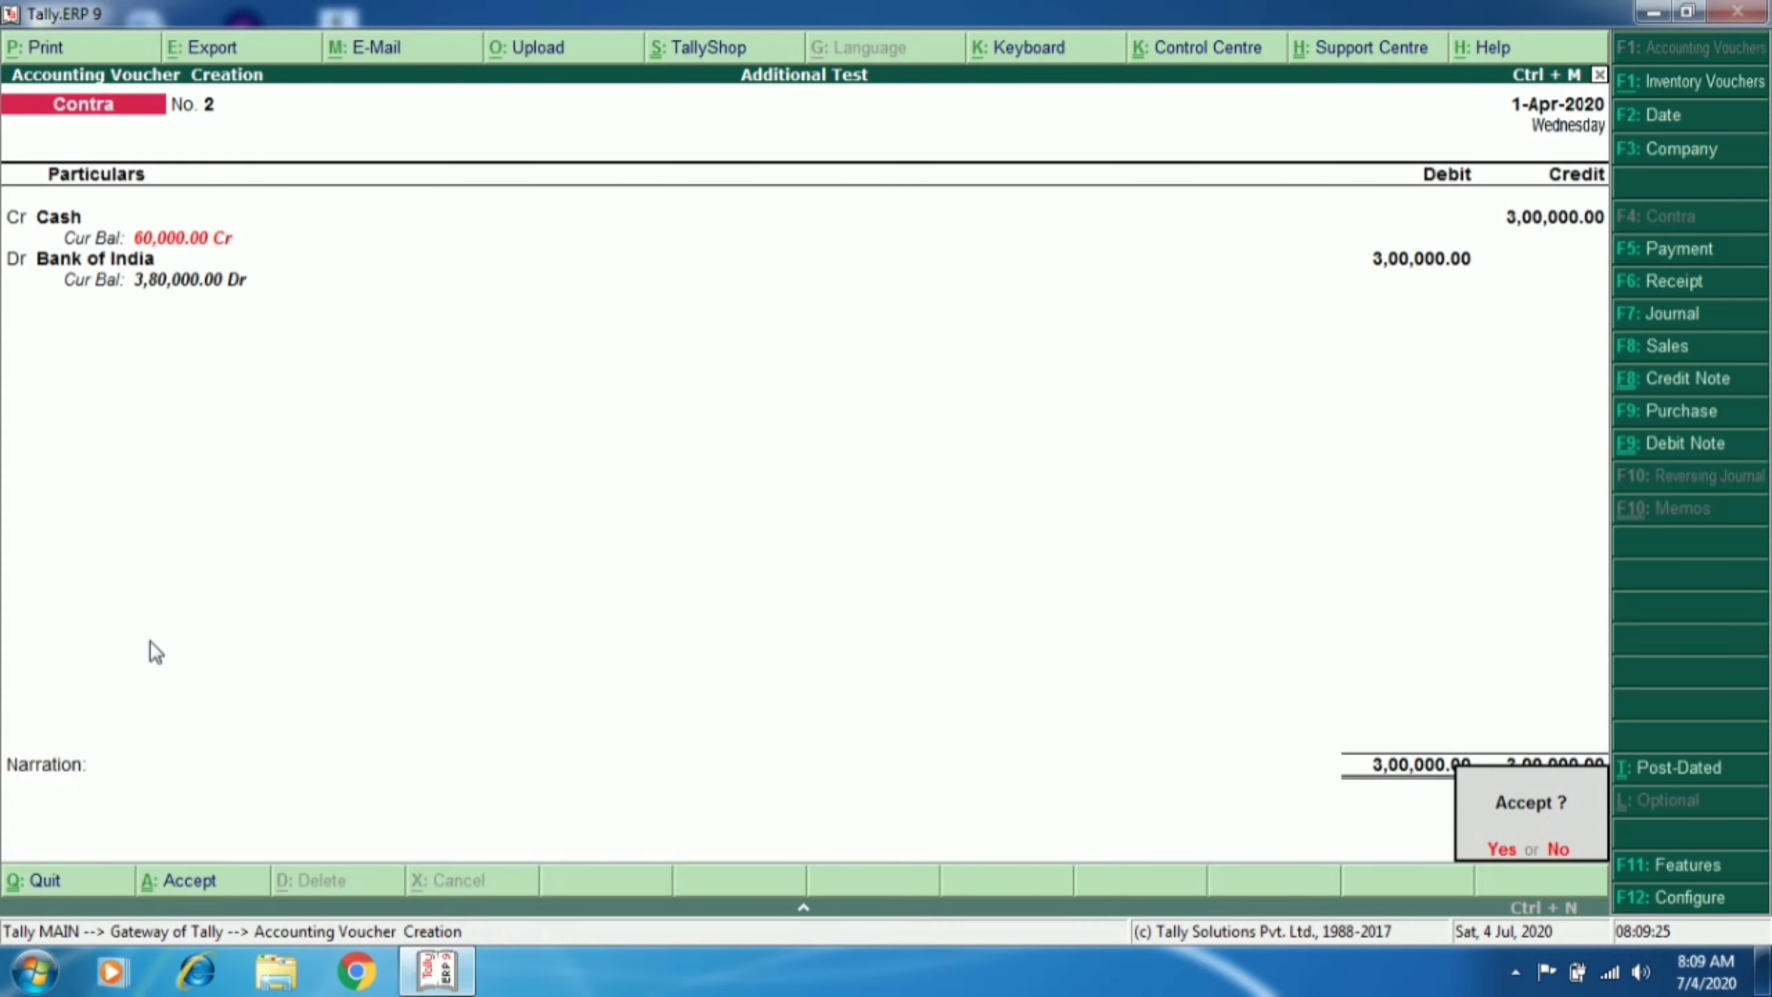
pyautogui.press('Return')
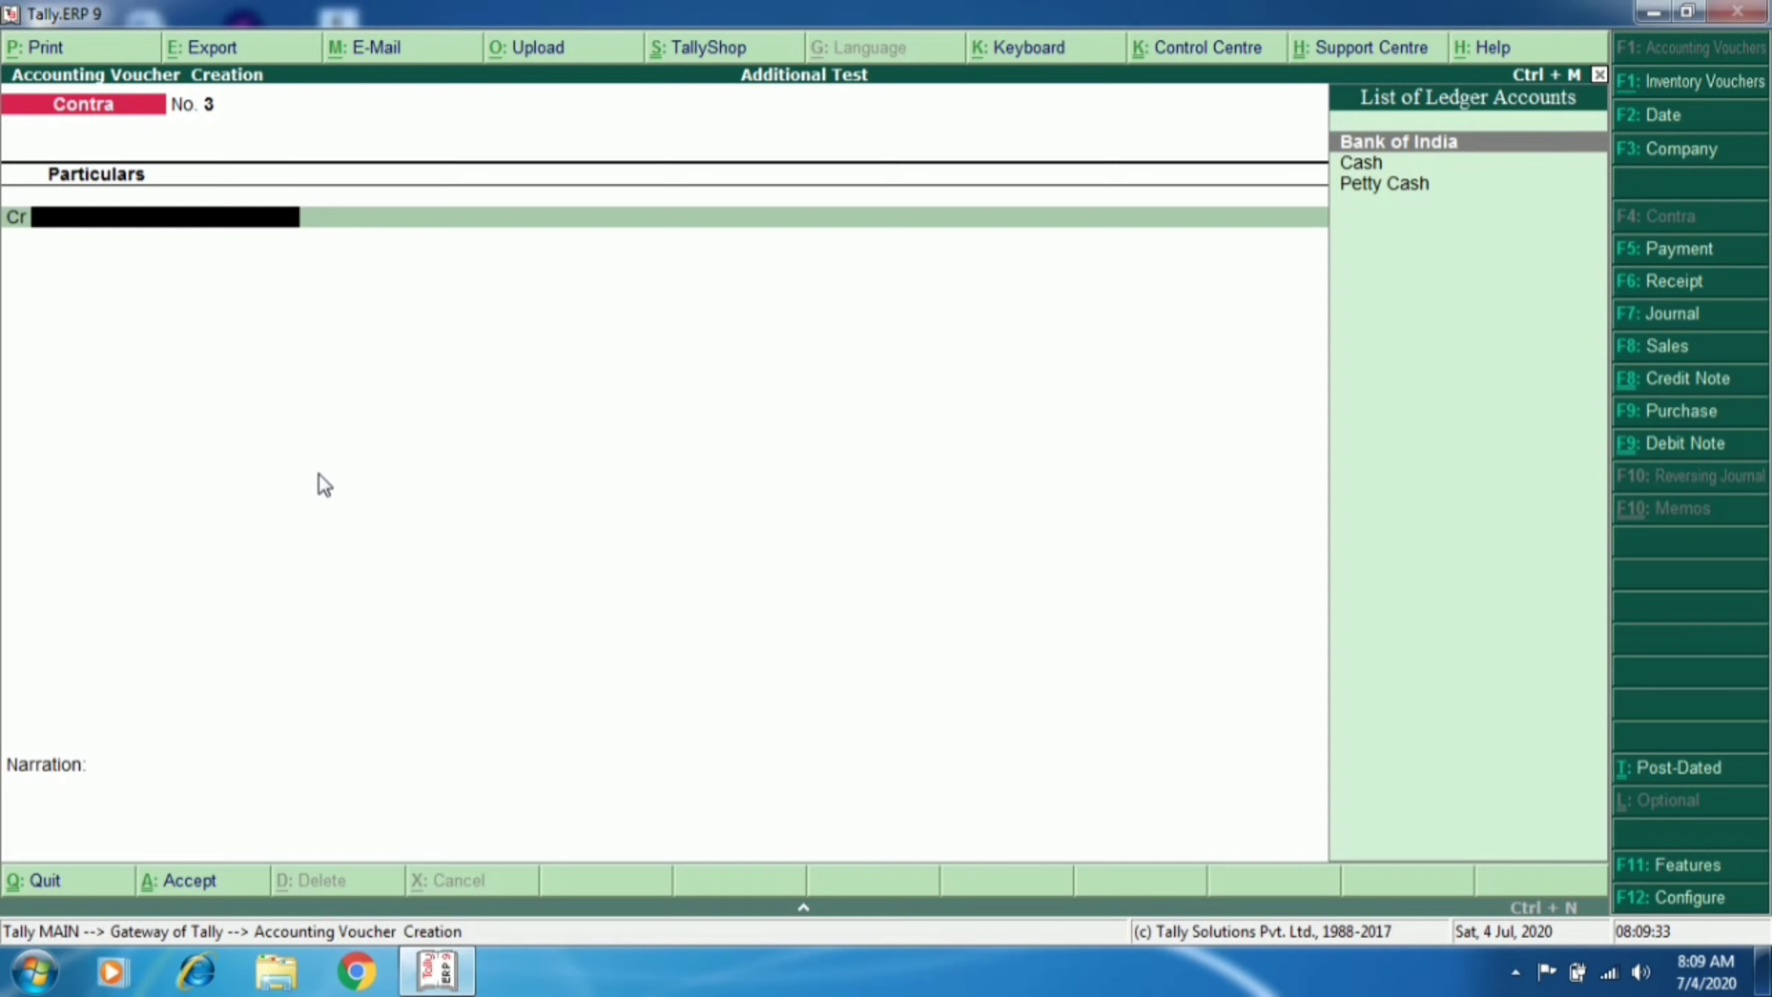
# Step: Start a sales voucher for Computer Shope with blank despatch details, using the Sales ledger
pyautogui.press('F8')
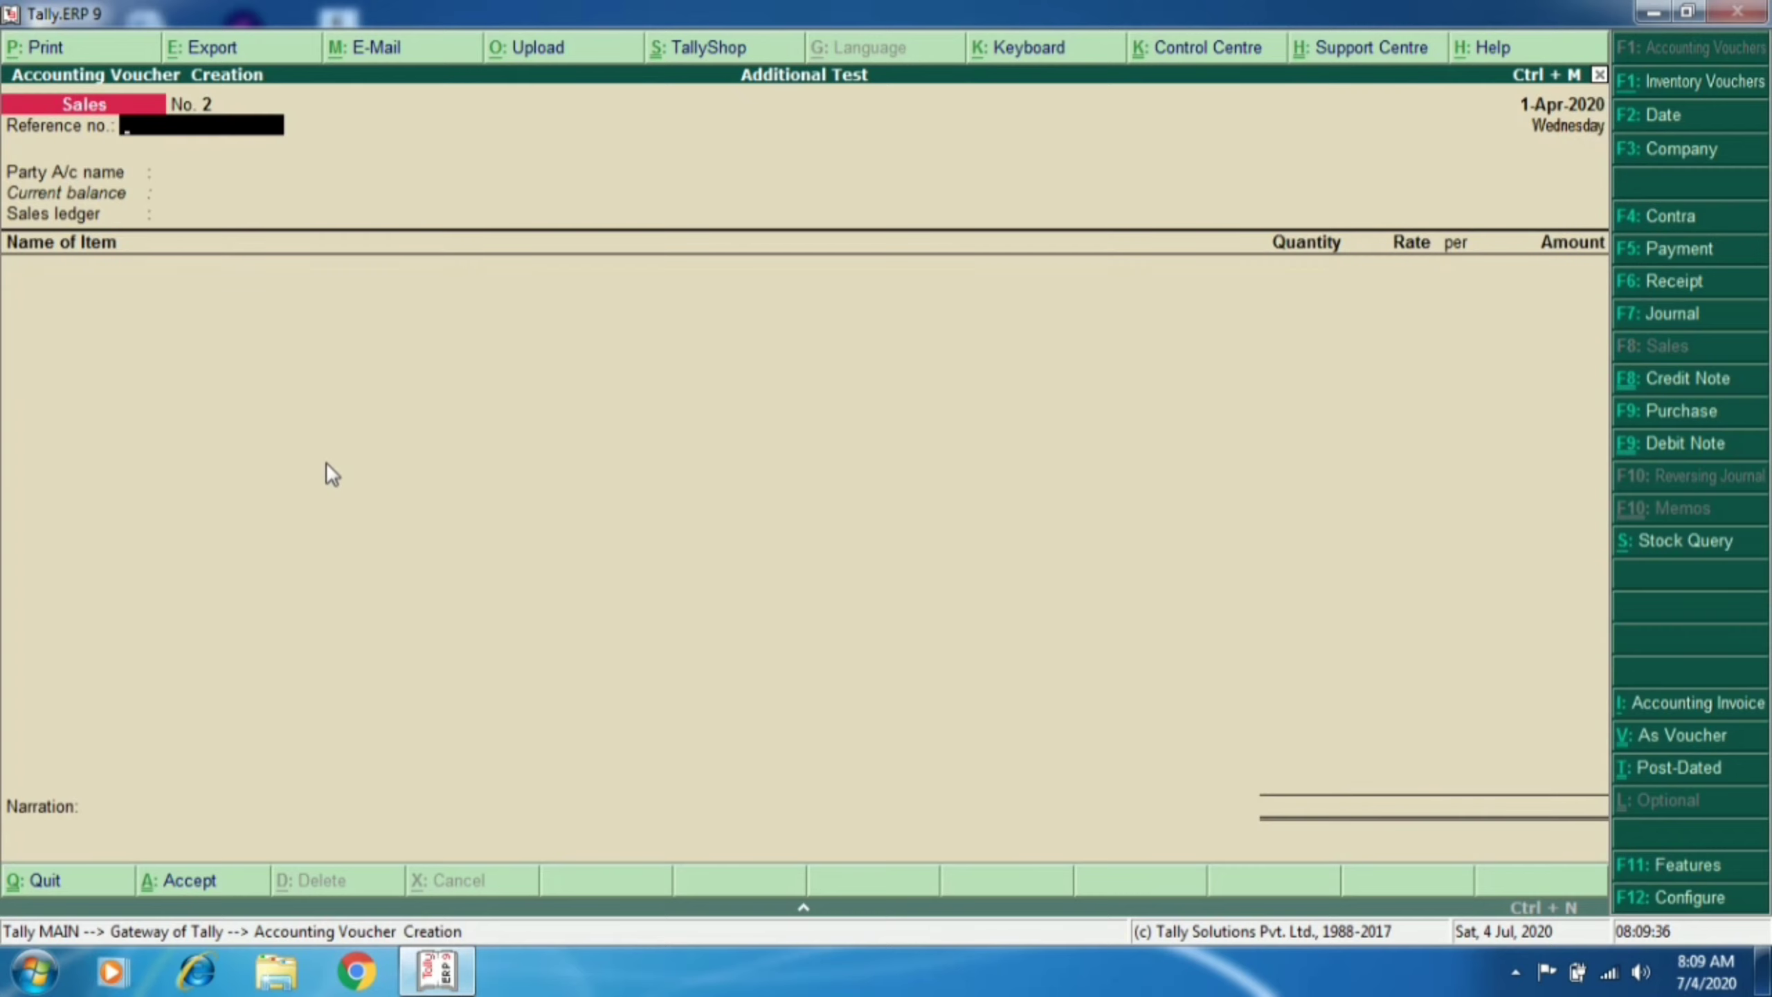
pyautogui.press('Return')
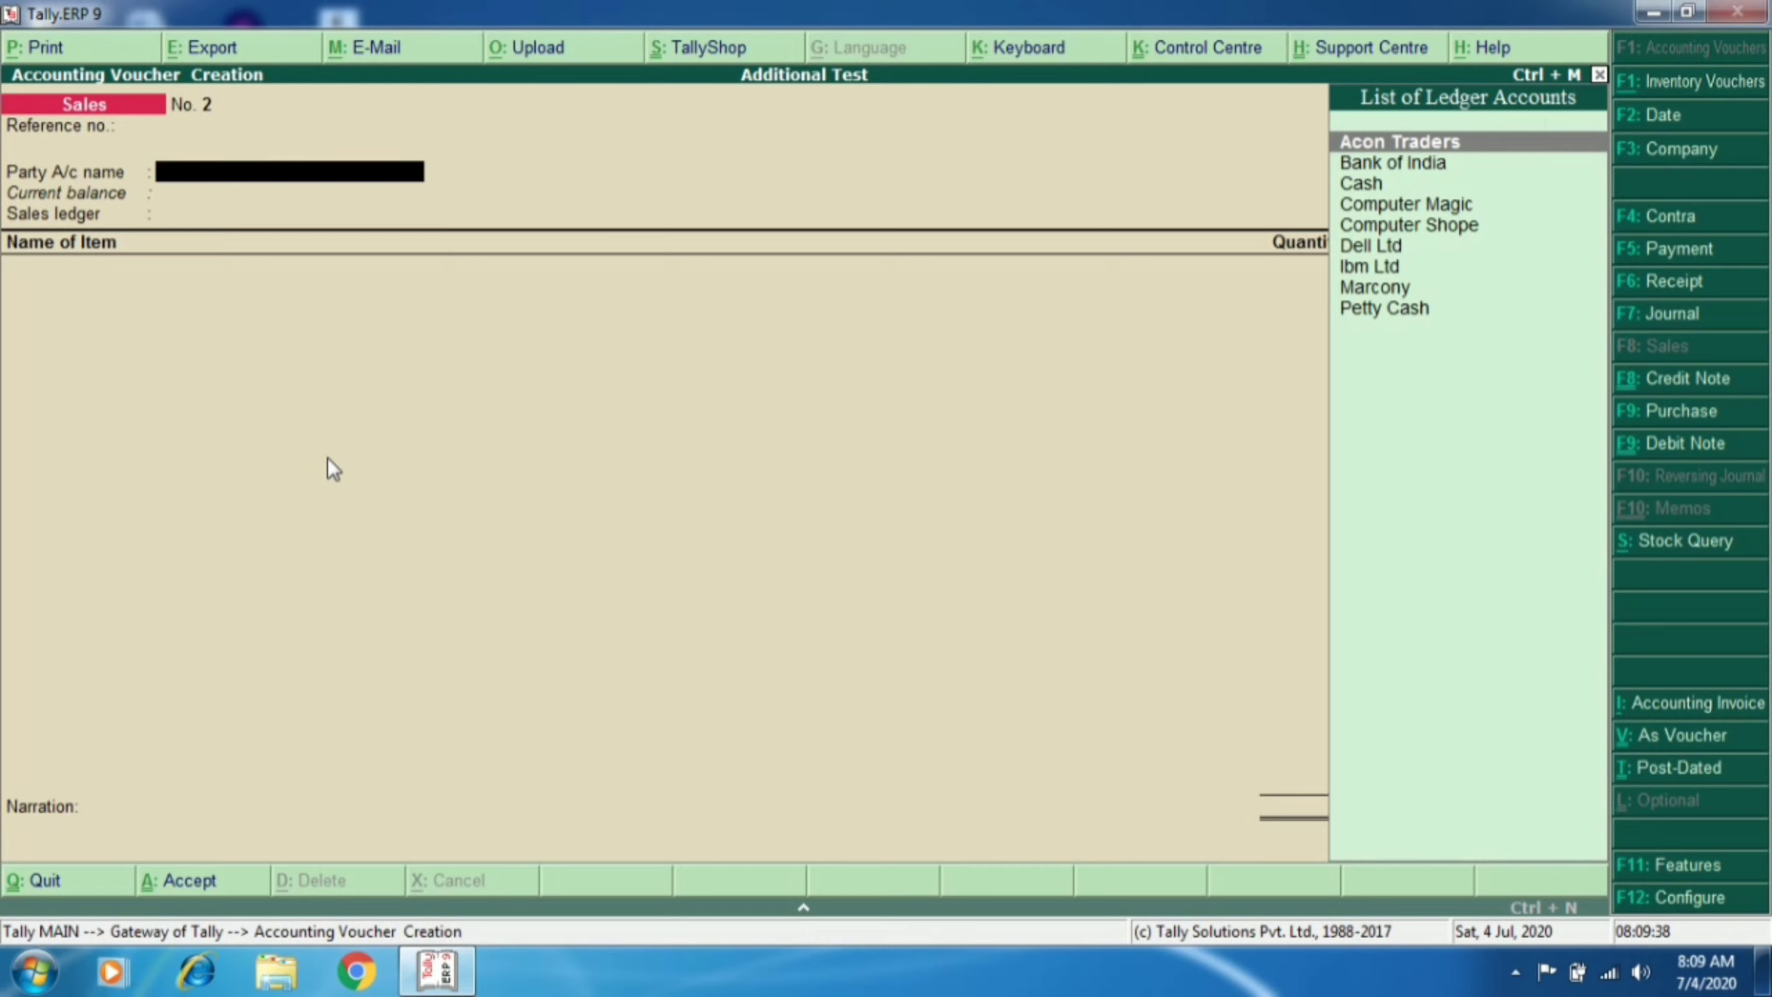
pyautogui.press('Down')
pyautogui.press('Down')
pyautogui.press('Down')
pyautogui.press('Down')
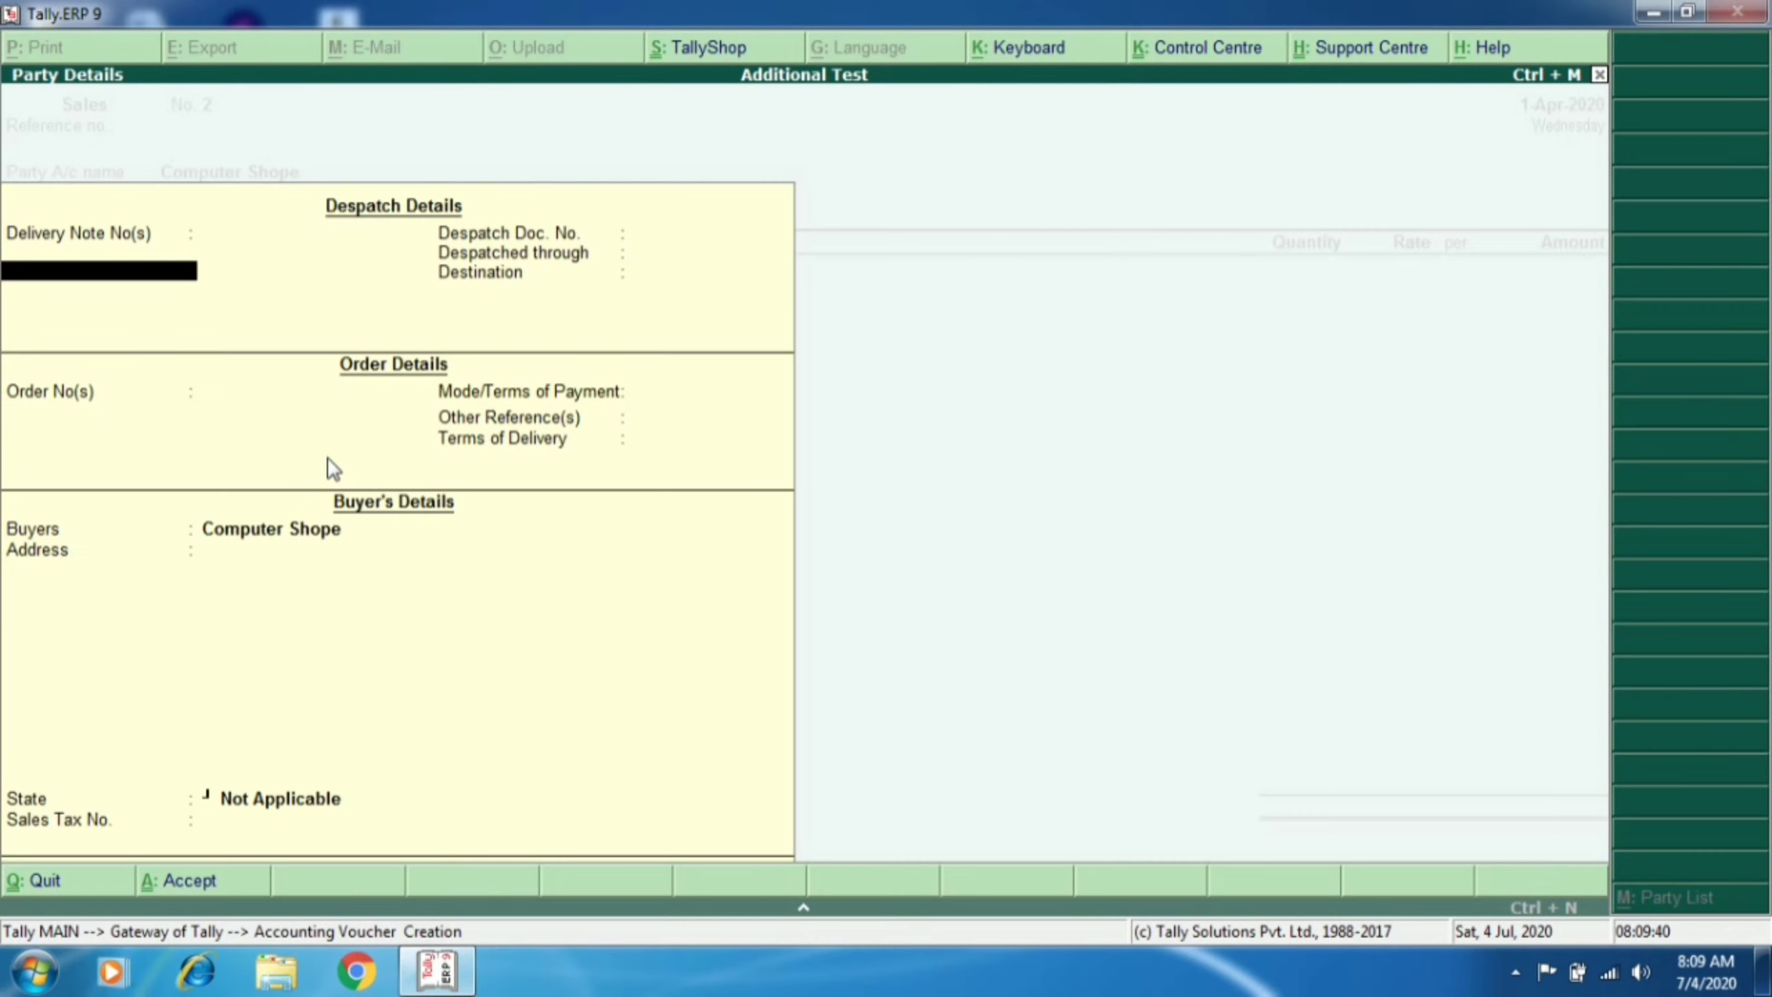
pyautogui.hotkey('ctrl', 'a')
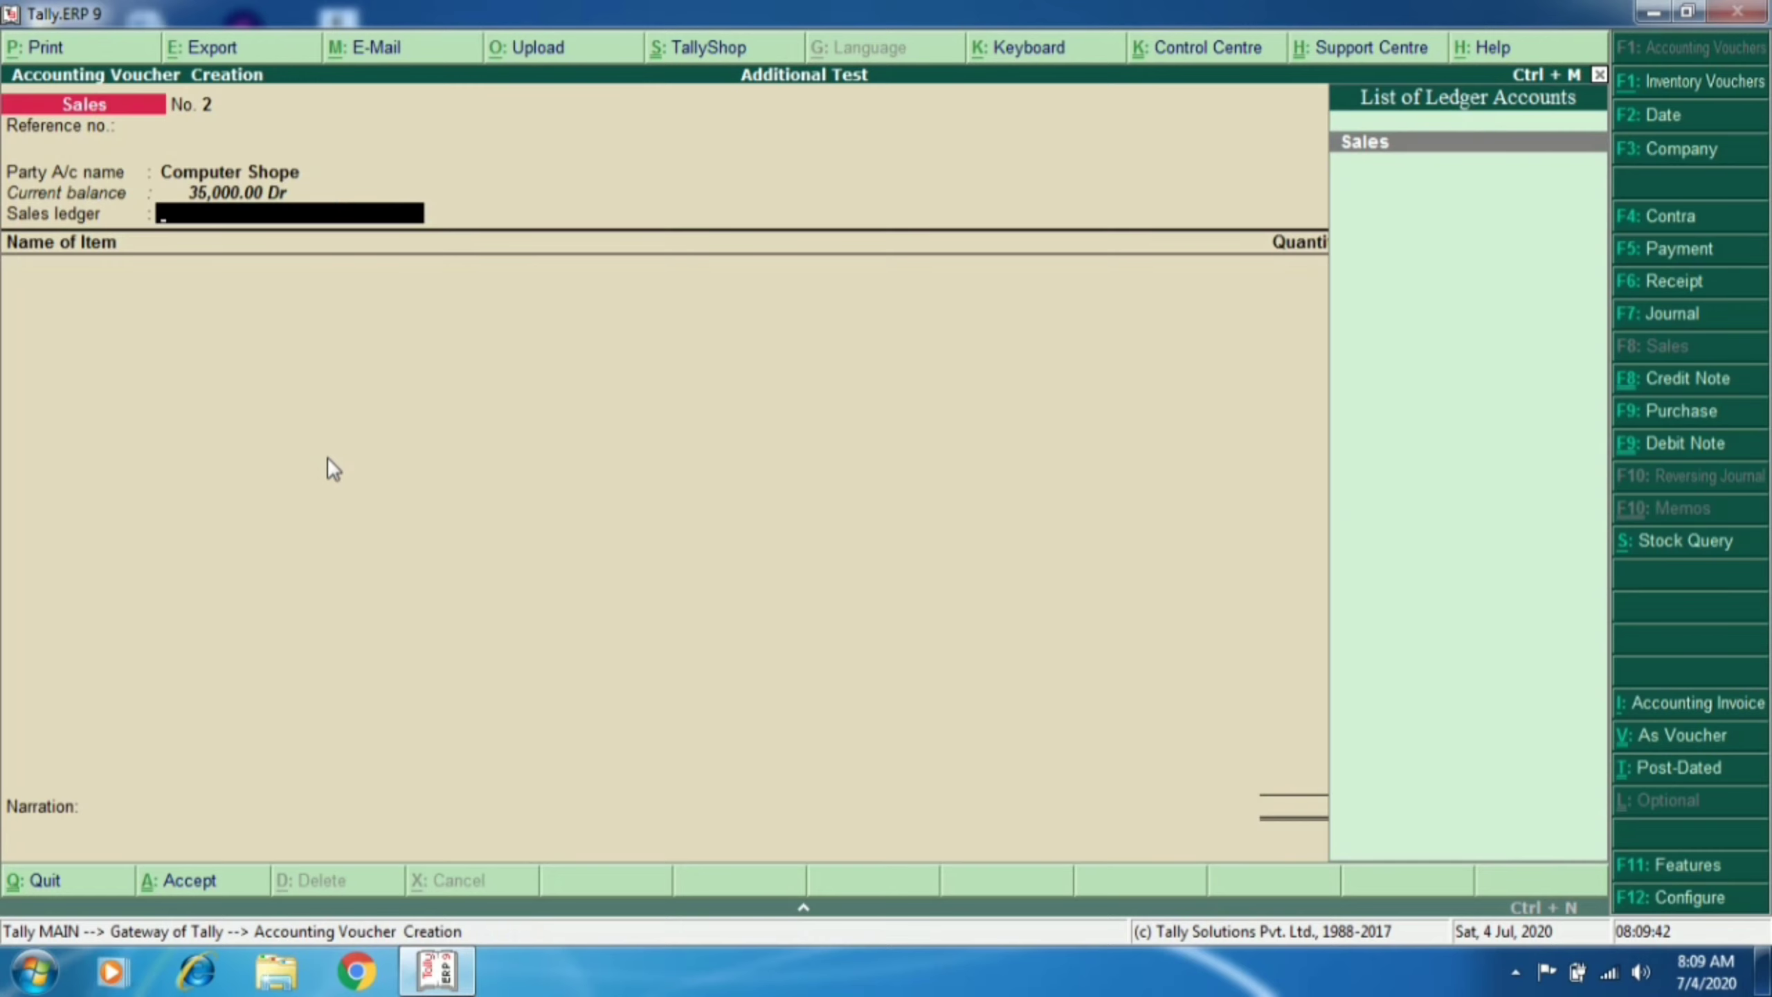
pyautogui.press('Return')
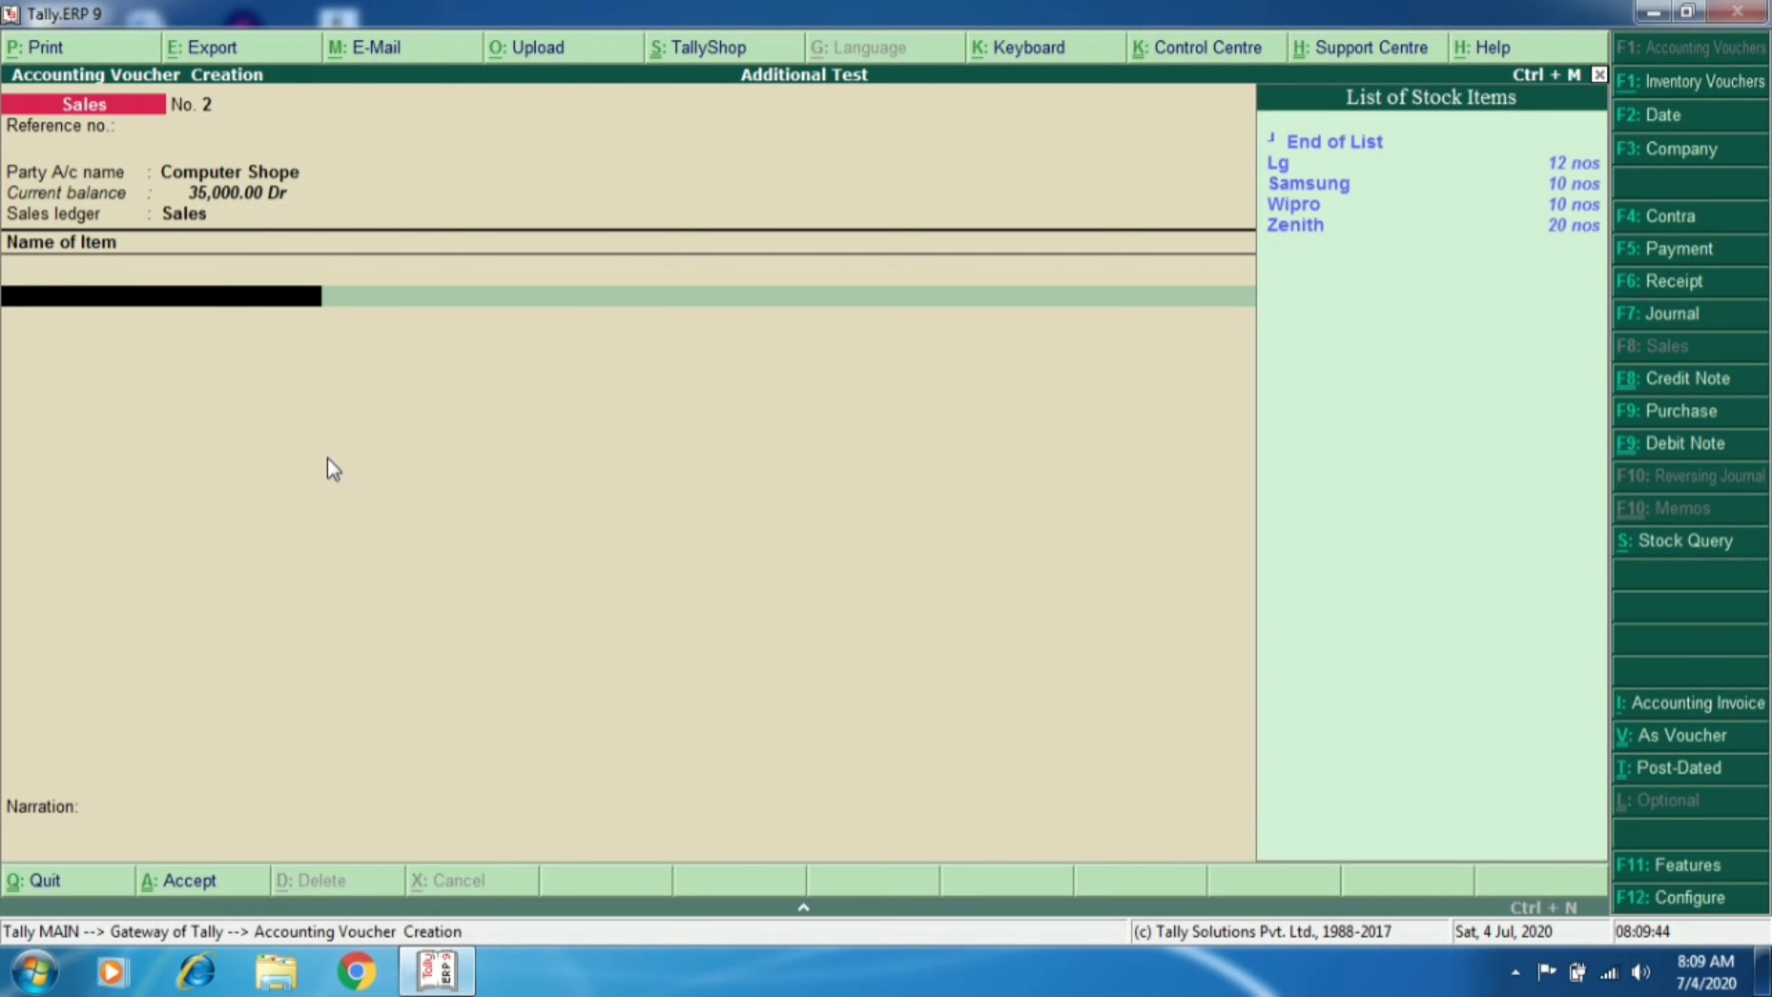
# Step: Add 10 nos of Lg to the sales voucher at a rate of 25,000
pyautogui.press('Return')
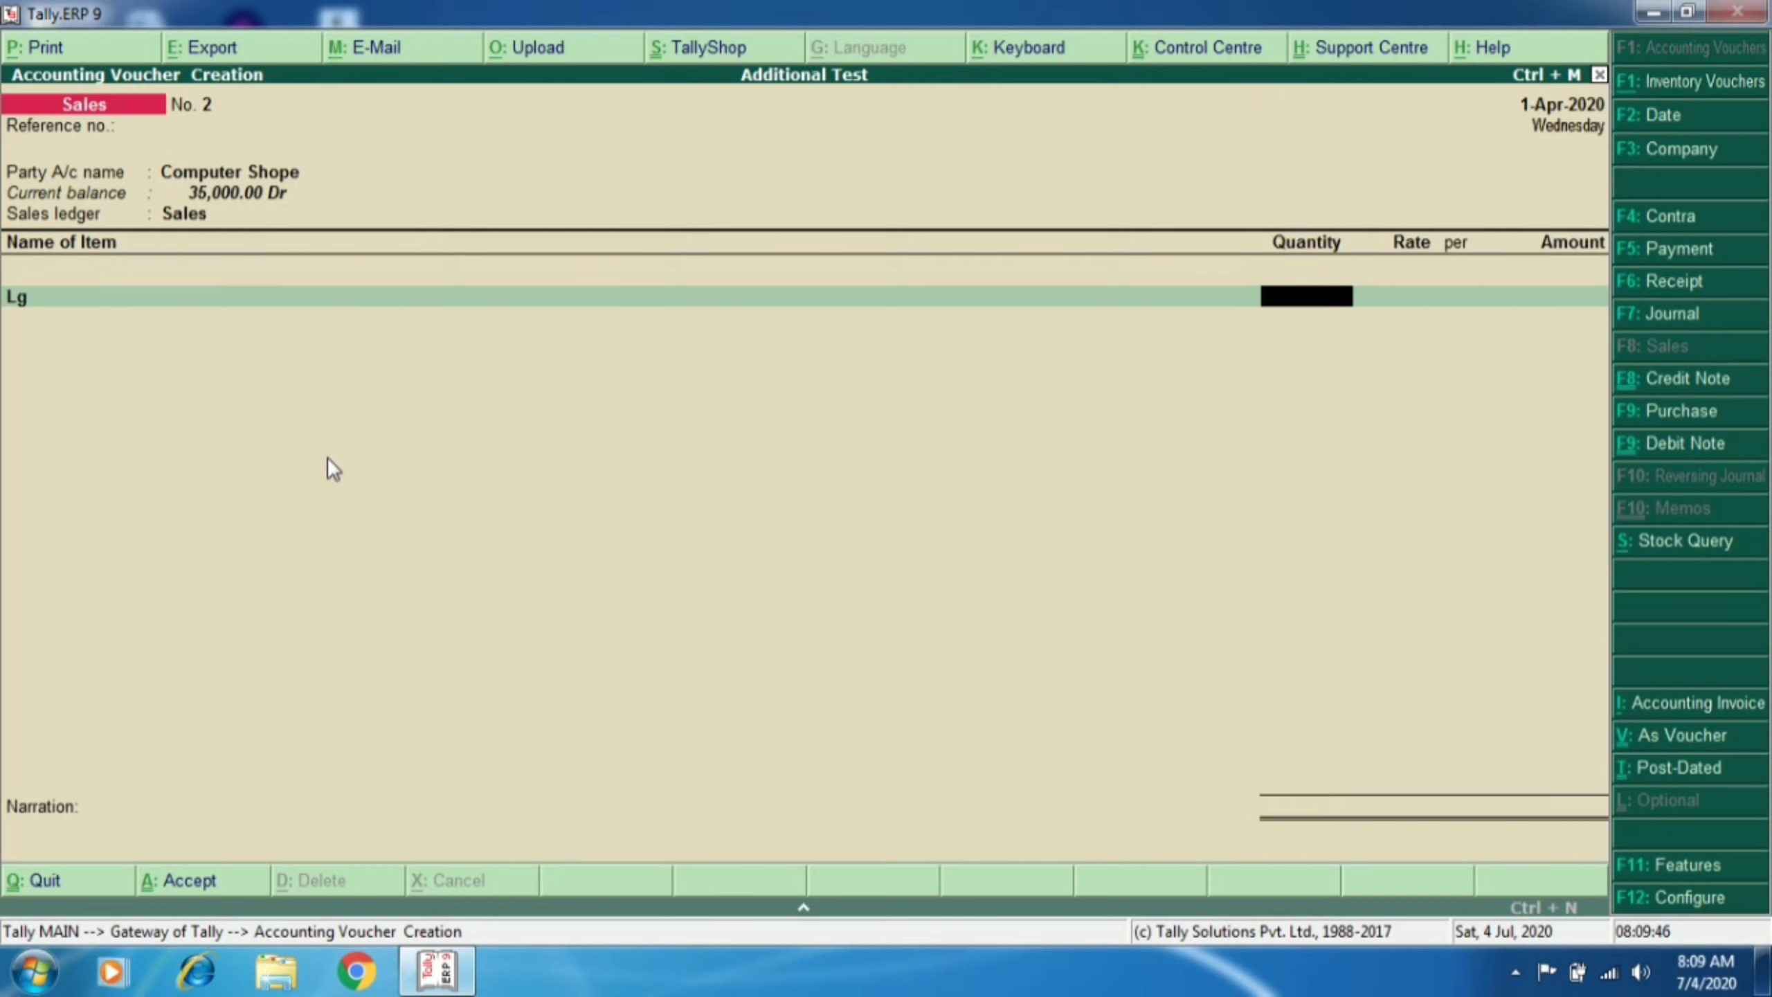
pyautogui.write('10')
pyautogui.press('Return')
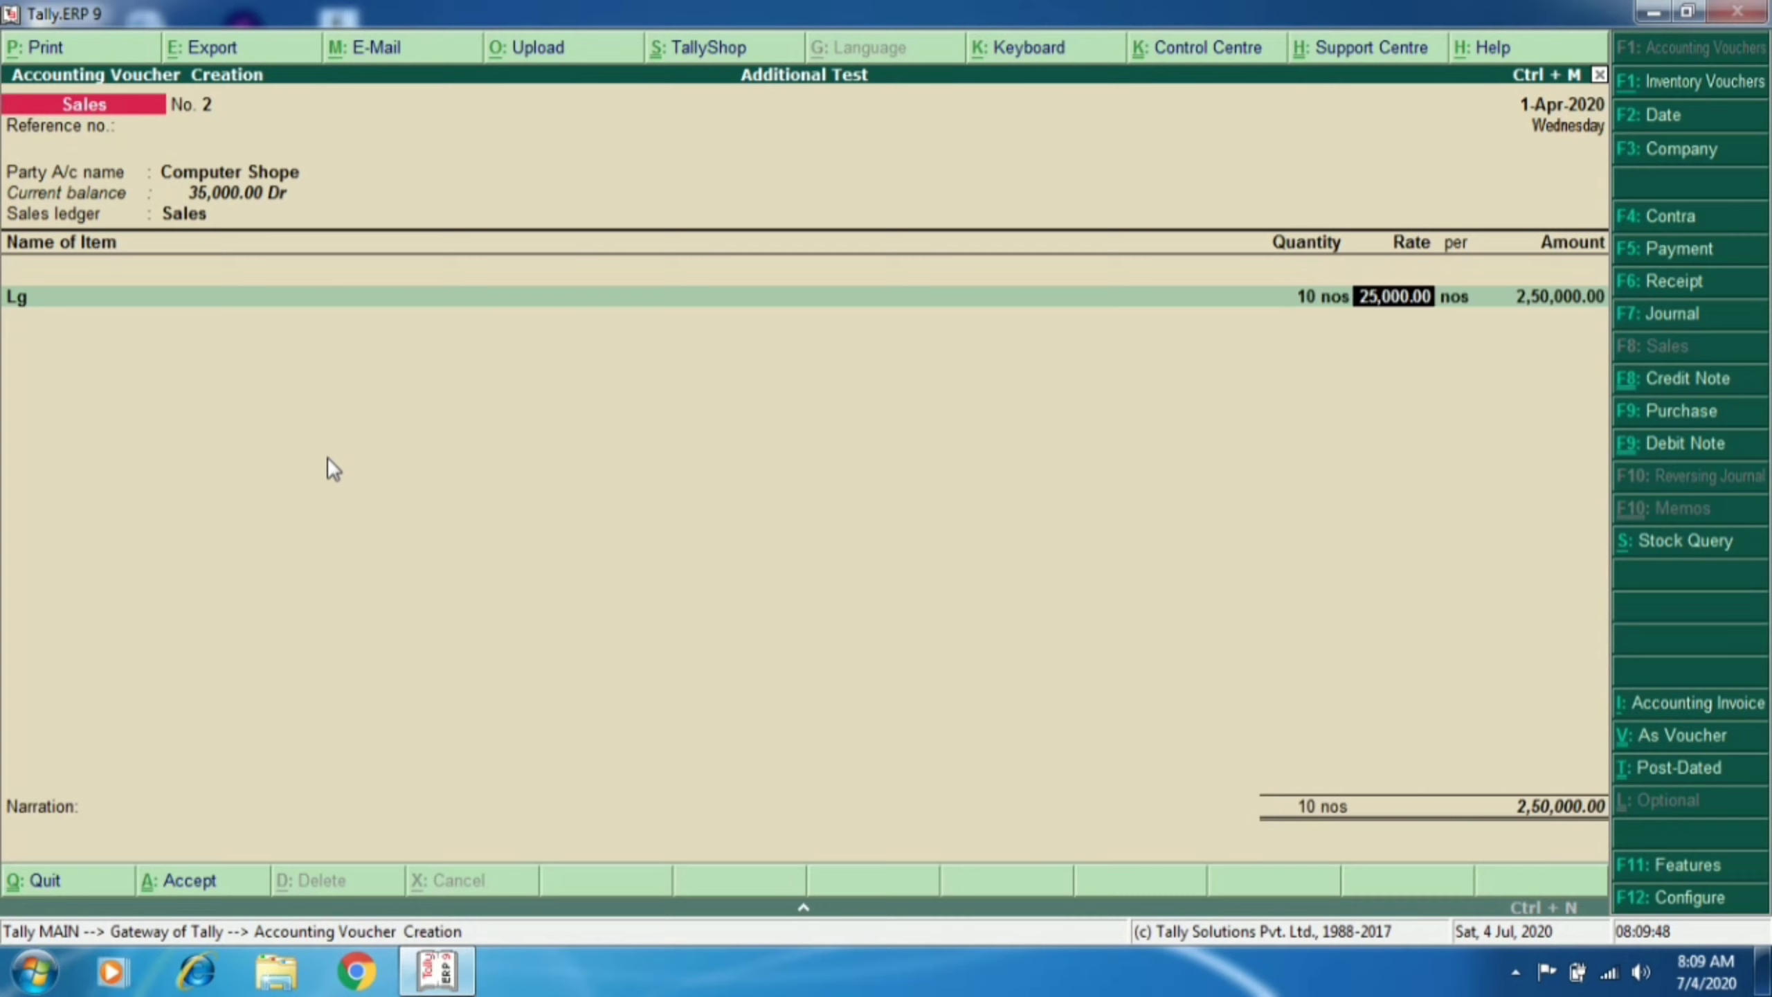
pyautogui.press('Return')
pyautogui.press('Return')
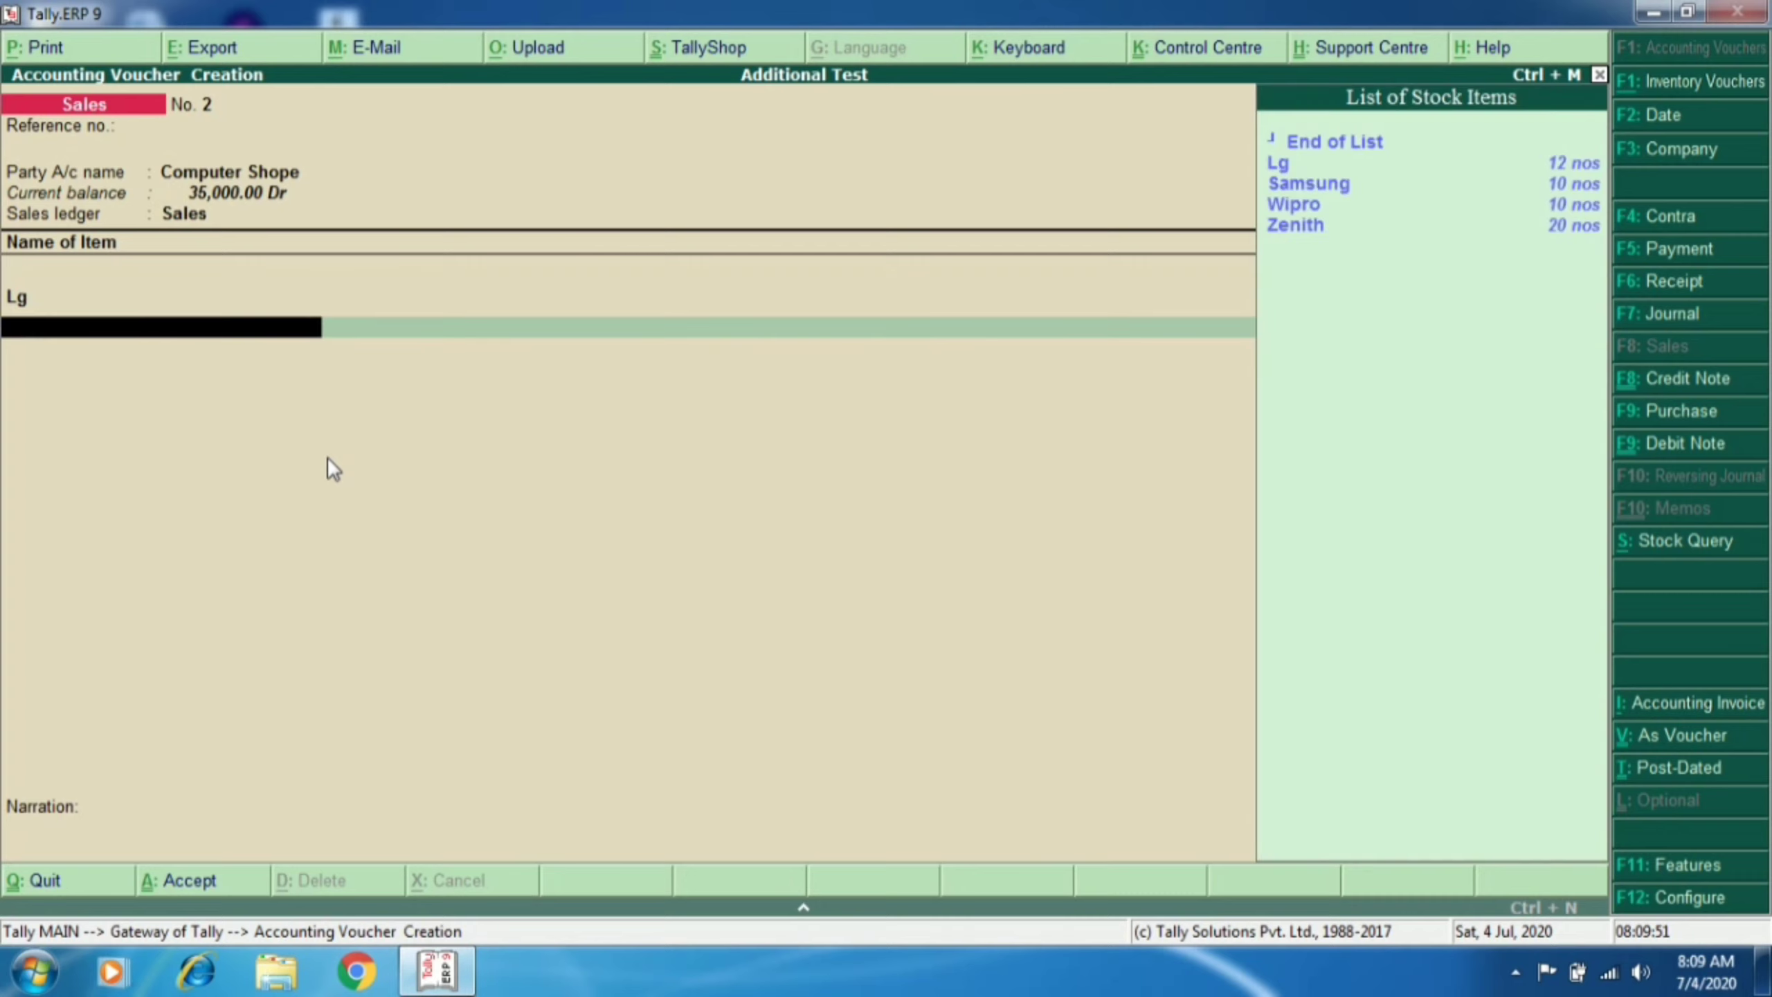
# Step: Add 10 nos of Samsung to the sales voucher at a rate of 20,000
pyautogui.press('Down')
pyautogui.press('Down')
pyautogui.press('Return')
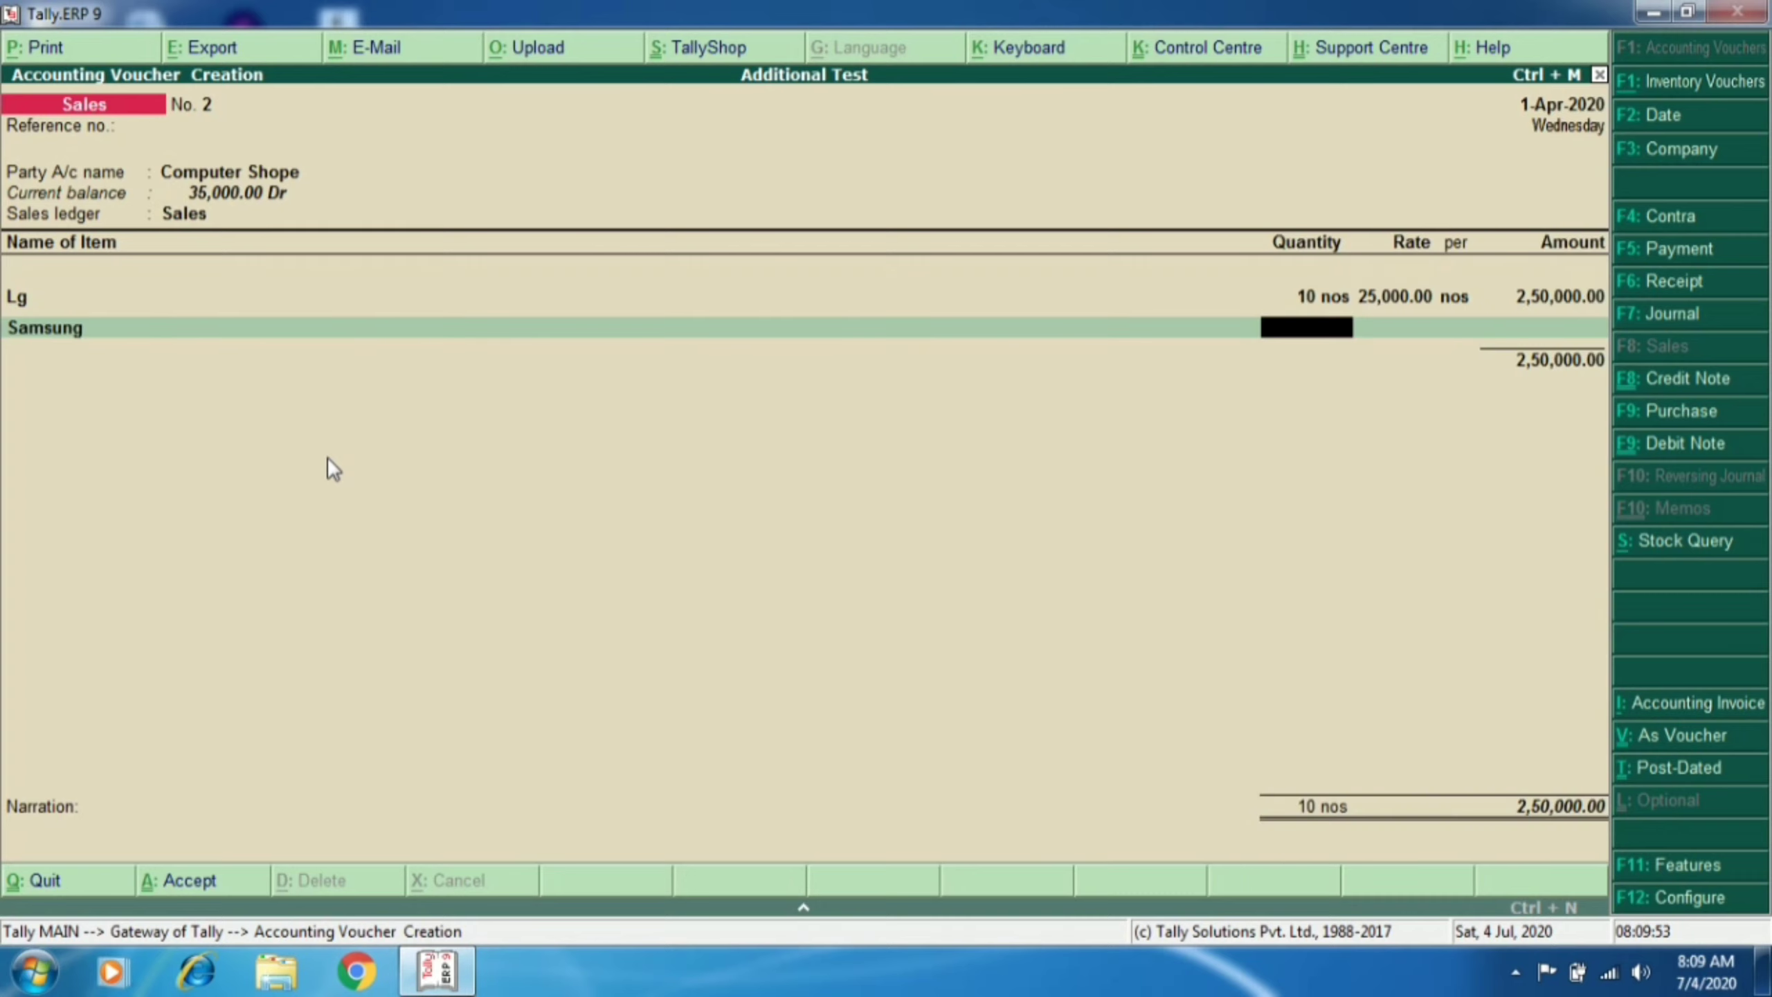
pyautogui.write('10')
pyautogui.press('Return')
pyautogui.press('Return')
pyautogui.press('Return')
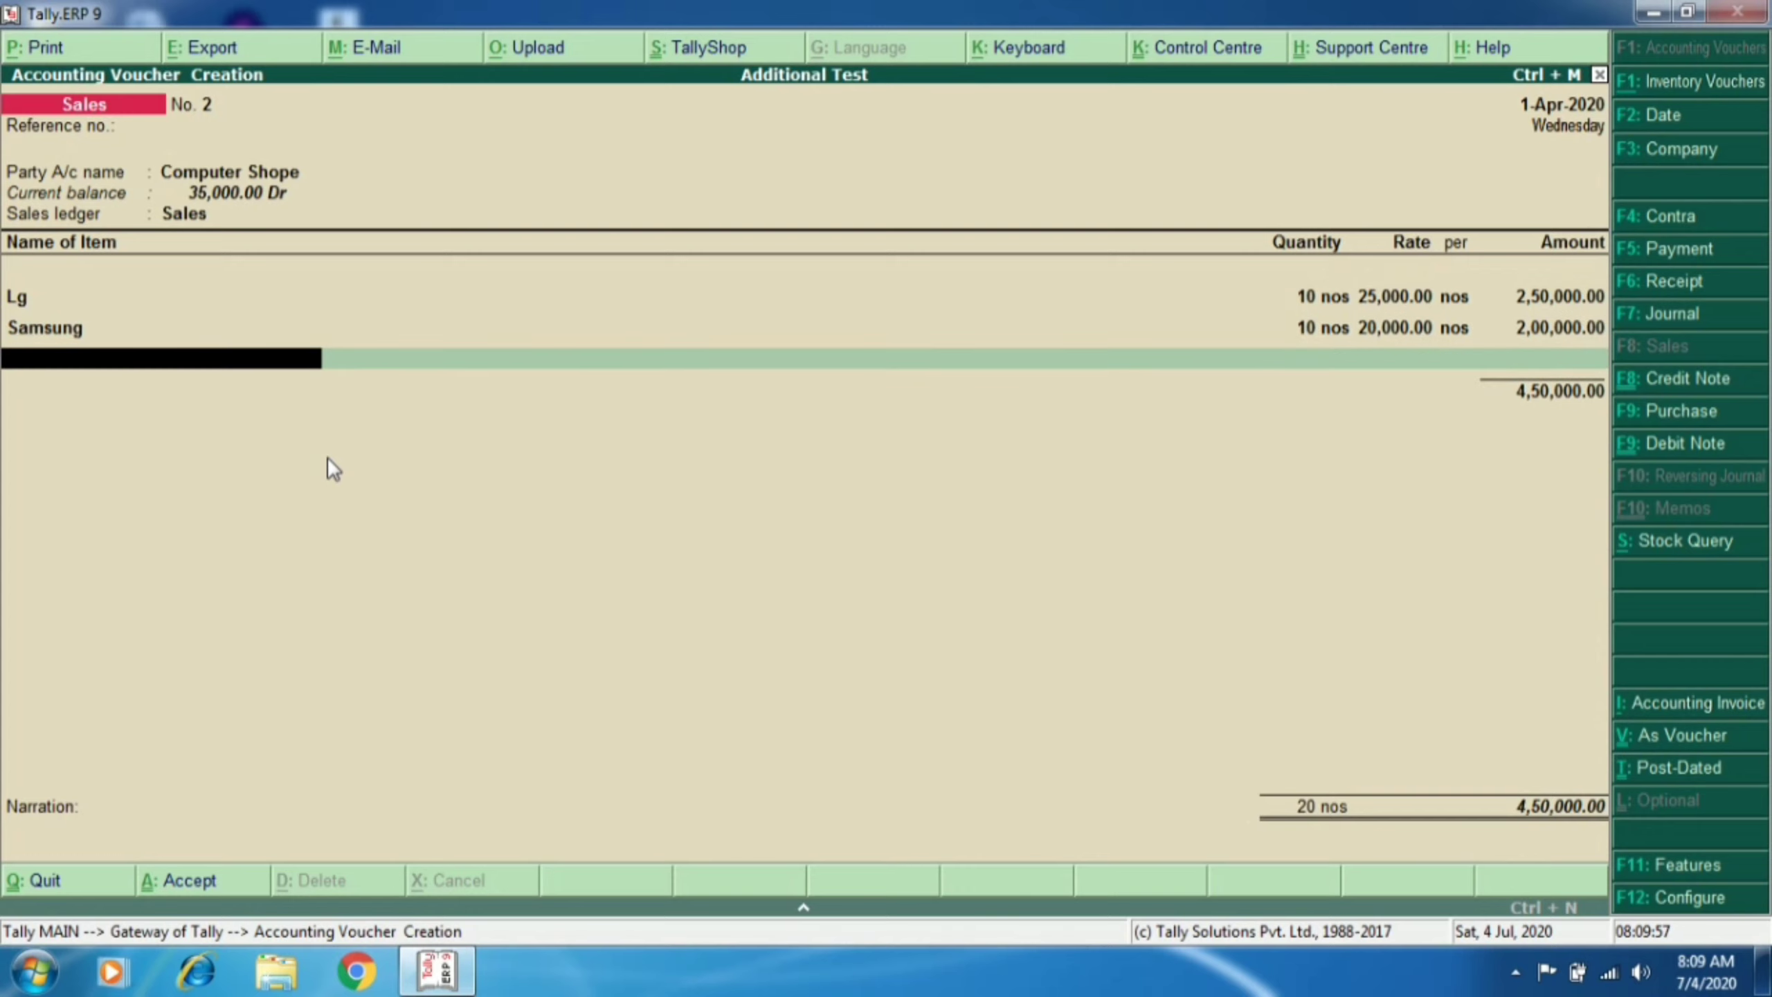
# Step: Add 10 nos of Wipro to the sales voucher at a rate of 18,000
pyautogui.press('Down')
pyautogui.press('Down')
pyautogui.press('Down')
pyautogui.press('Return')
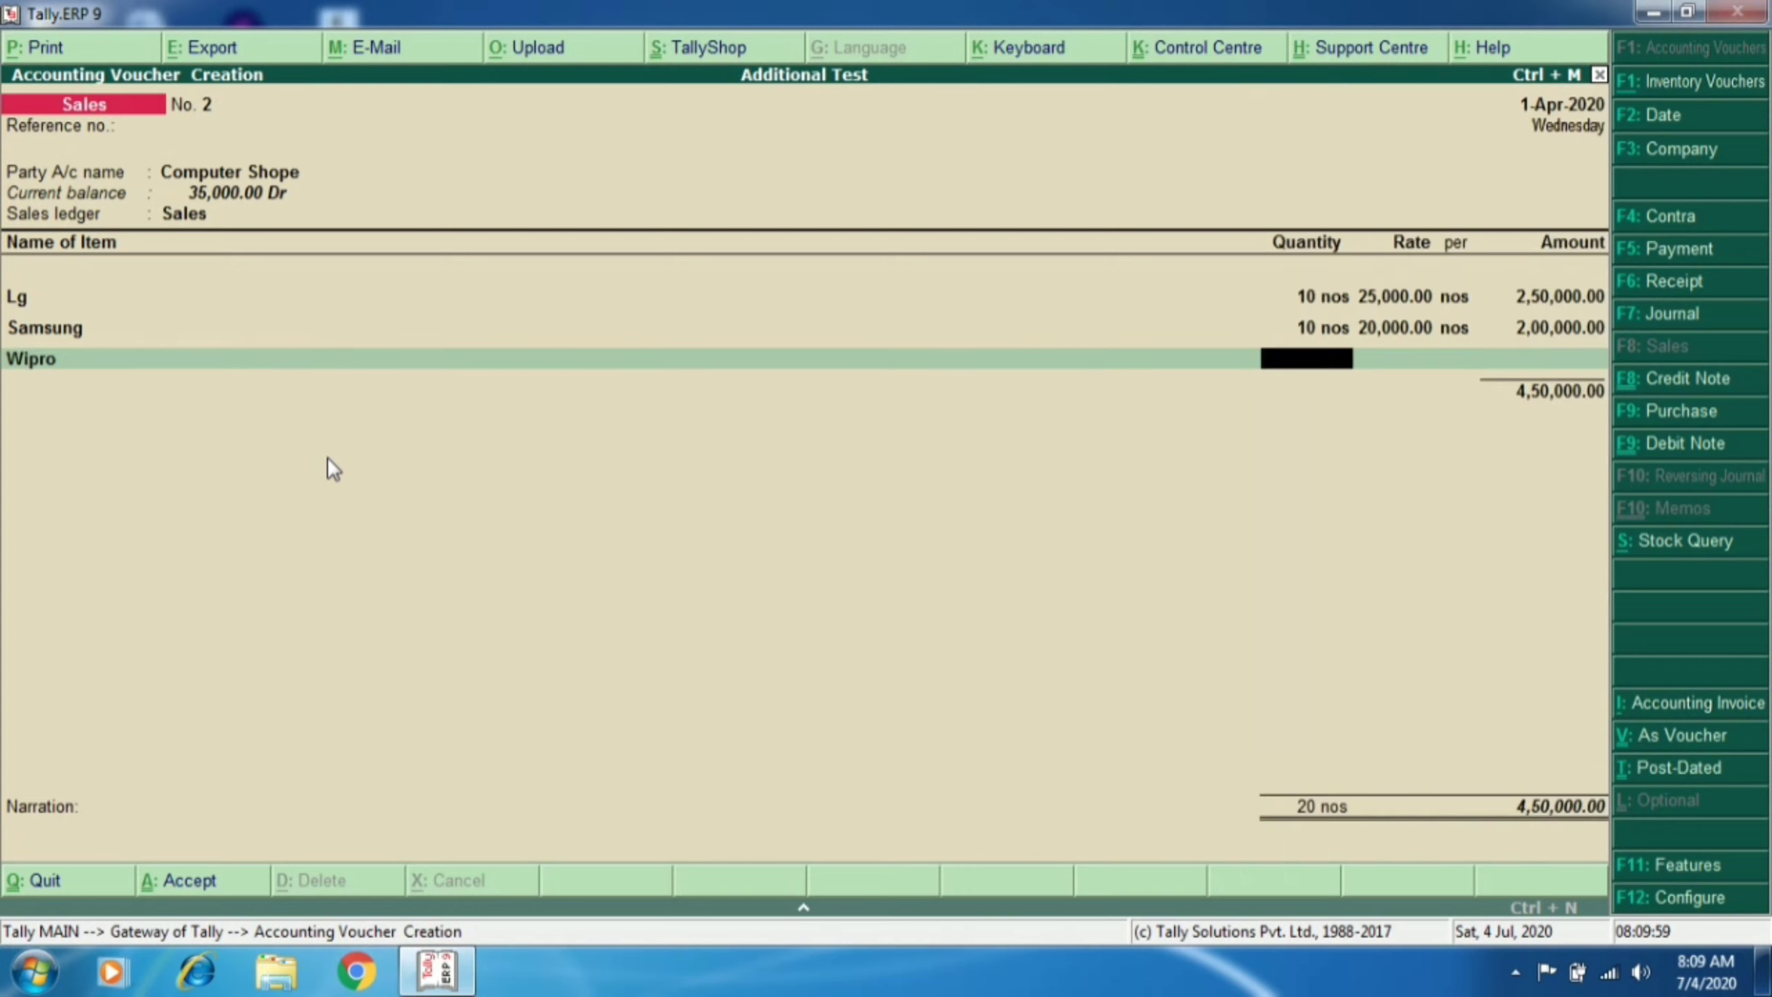
pyautogui.write('10')
pyautogui.press('Return')
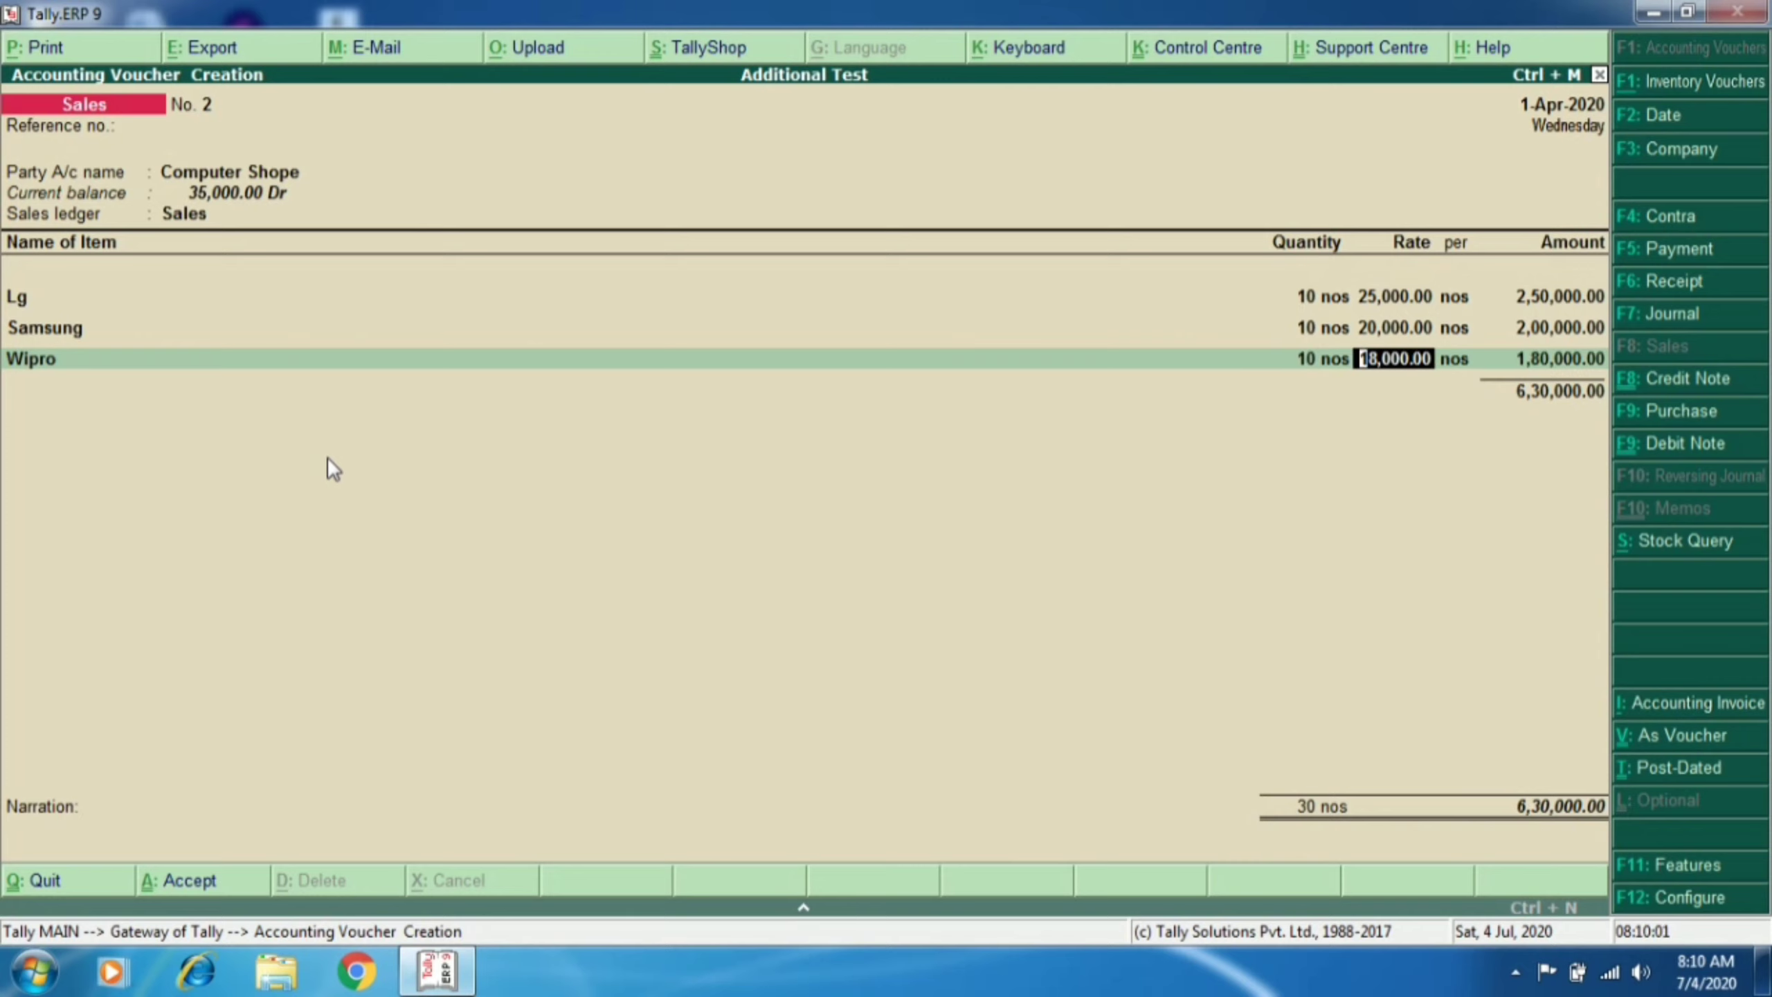
pyautogui.press('Return')
pyautogui.press('Return')
pyautogui.press('Return')
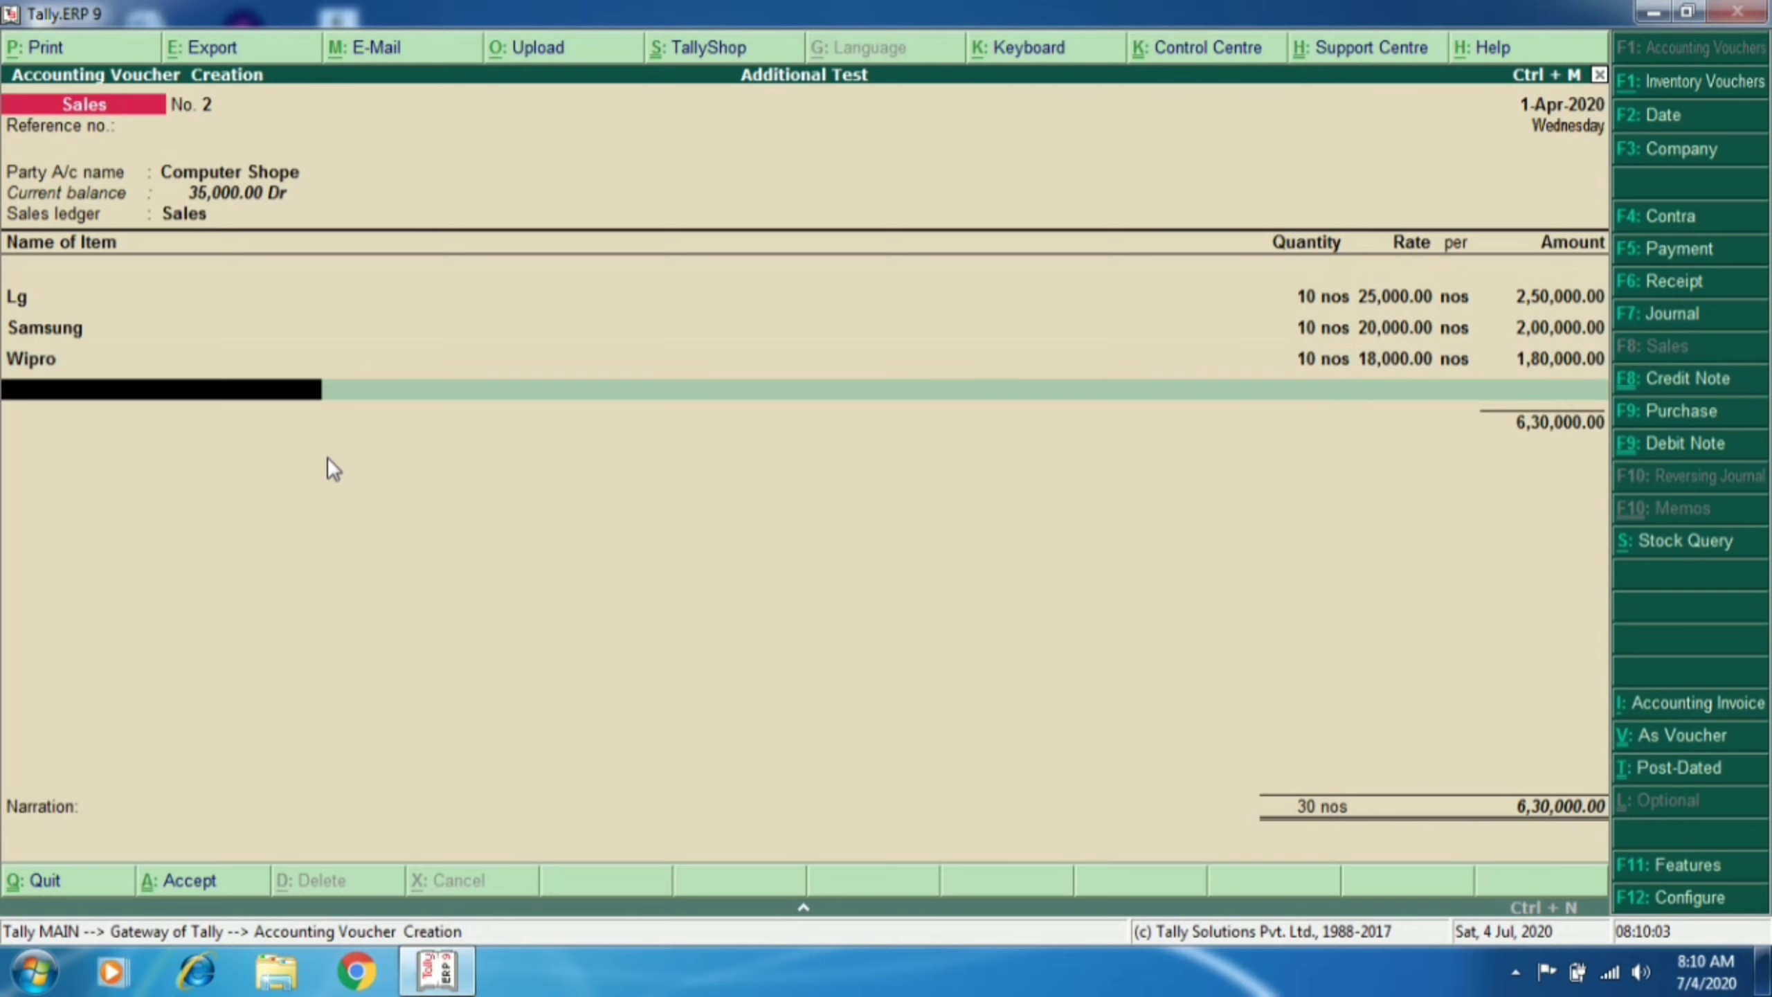
# Step: Add 10 nos of Zenith to the sales voucher at a rate of 30,000
pyautogui.press('Down')
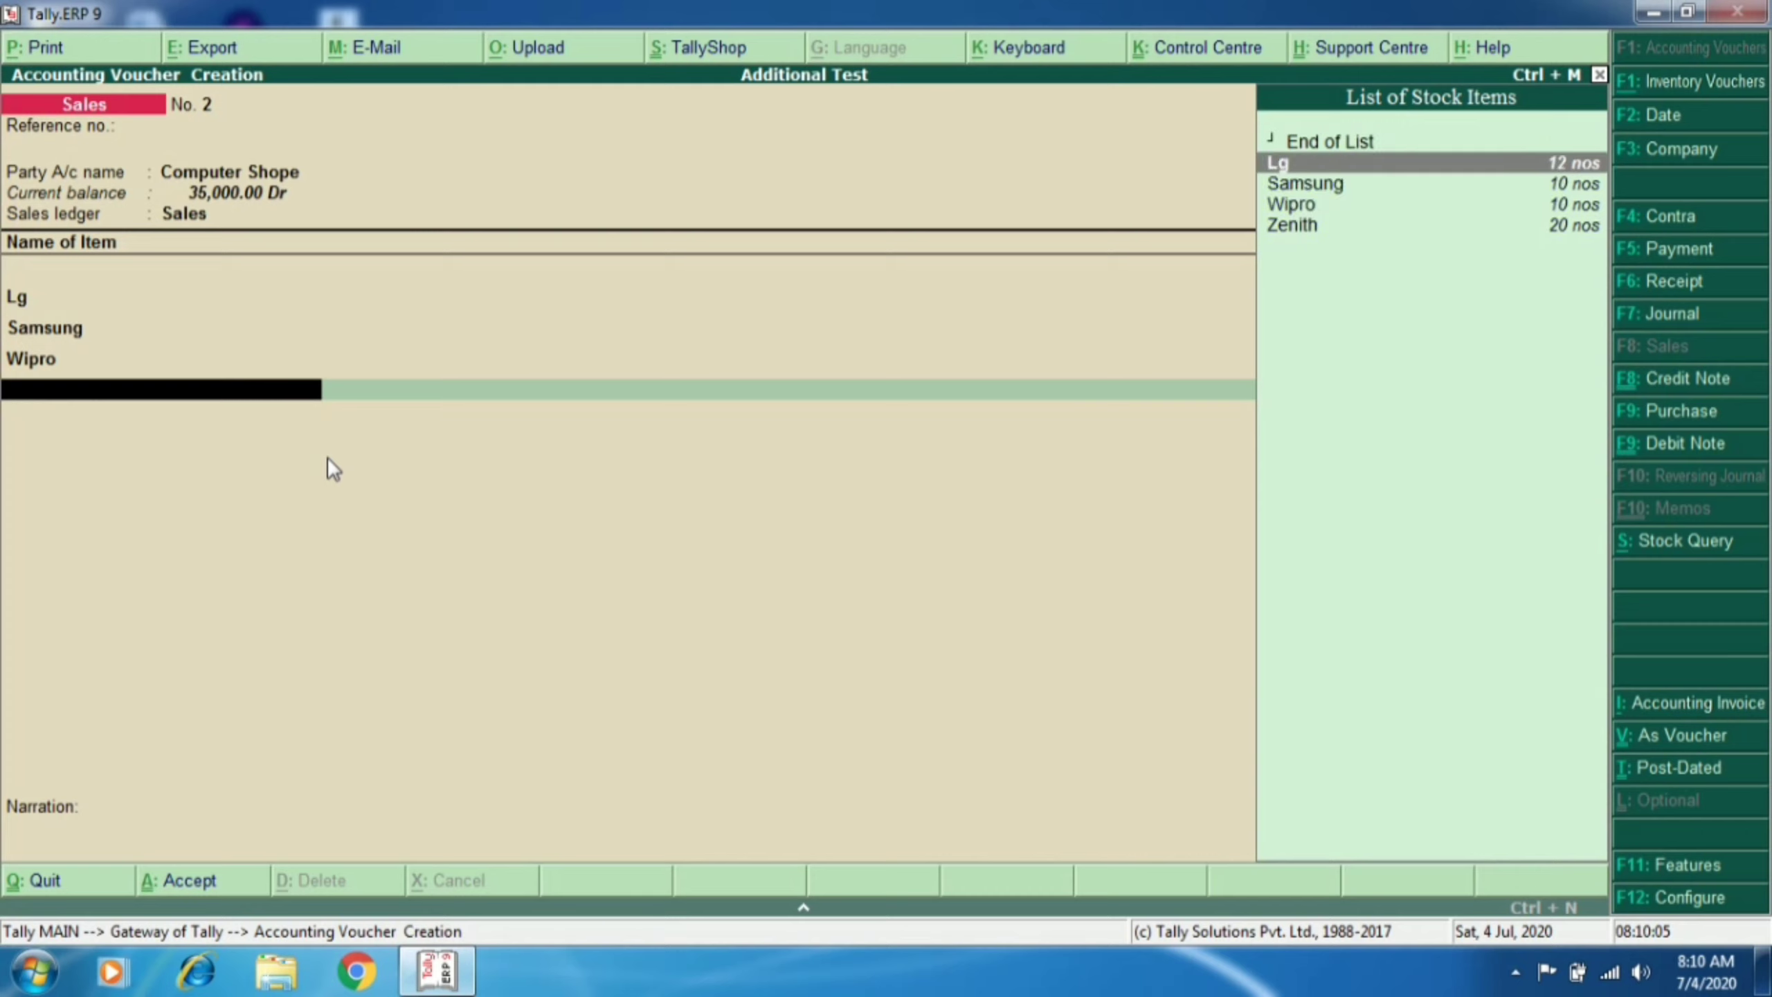
pyautogui.press('Down')
pyautogui.press('Down')
pyautogui.press('Down')
pyautogui.press('Return')
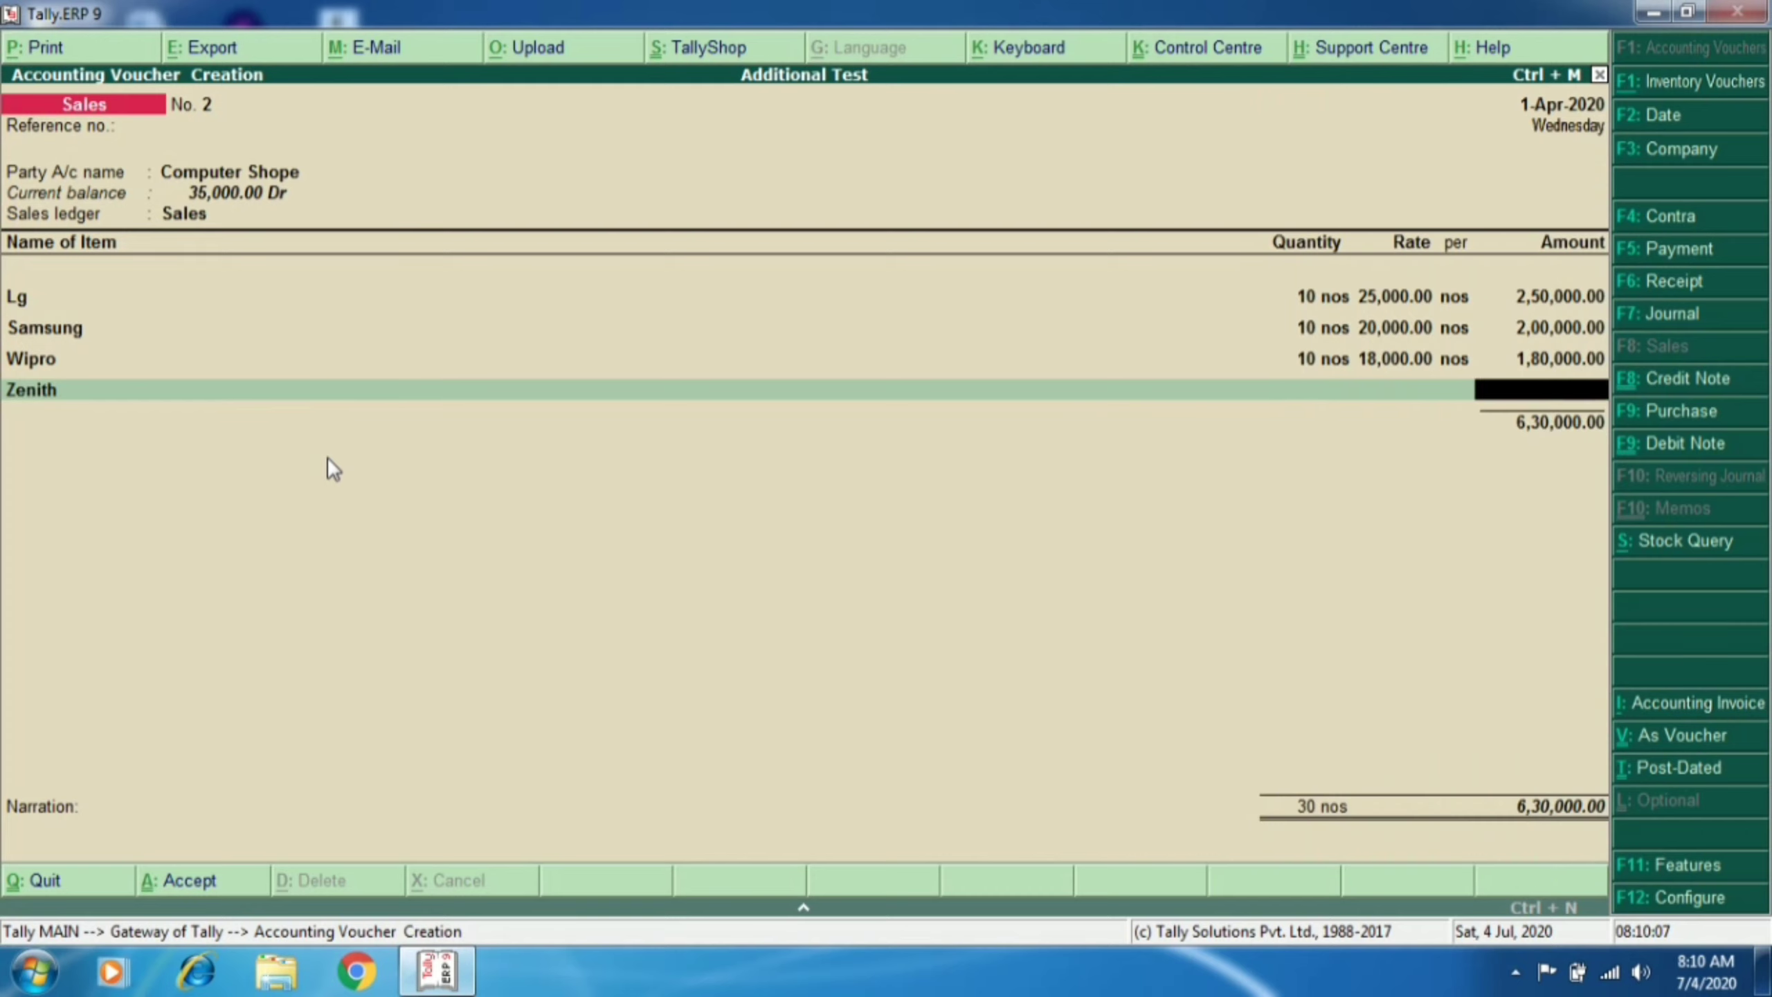
pyautogui.press('Return')
pyautogui.press('BackSpace')
pyautogui.press('BackSpace')
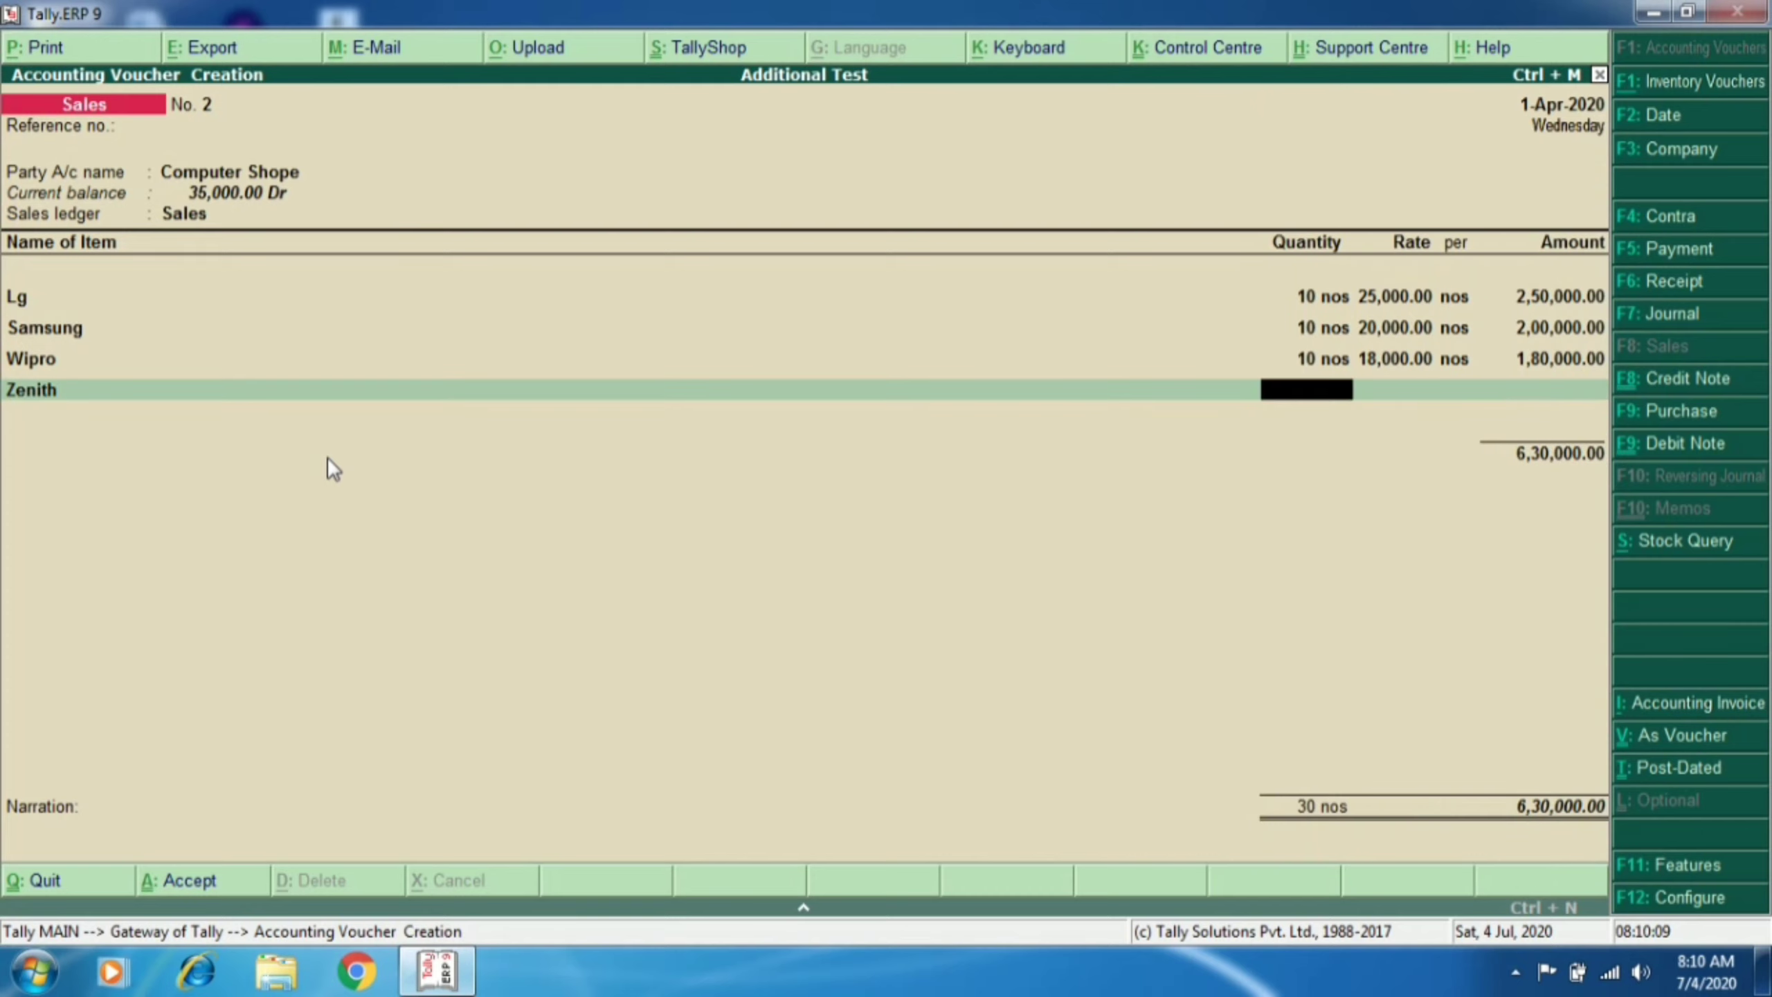
pyautogui.write('10')
pyautogui.press('Return')
pyautogui.press('Return')
pyautogui.press('Return')
pyautogui.press('Return')
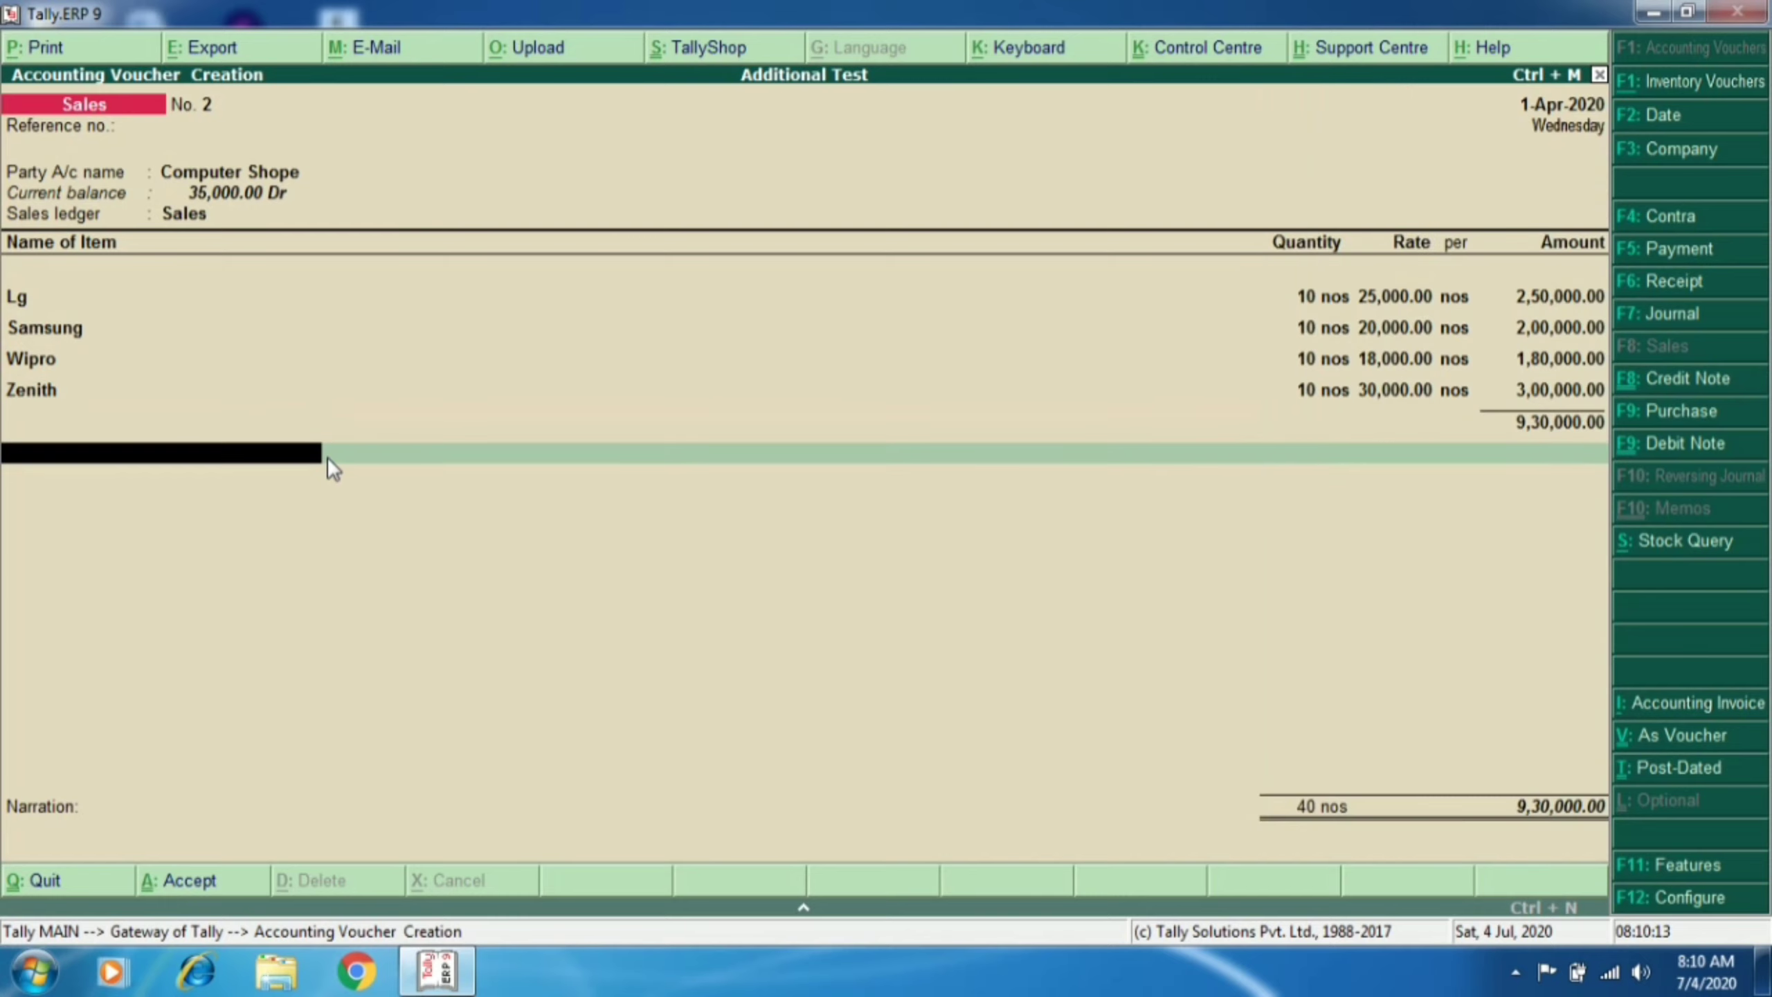
# Step: End the item list and save the Computer Shope sales voucher without a narration
pyautogui.press('Return')
pyautogui.press('Return')
pyautogui.press('Return')
pyautogui.press('Return')
pyautogui.press('Return')
pyautogui.press('Return')
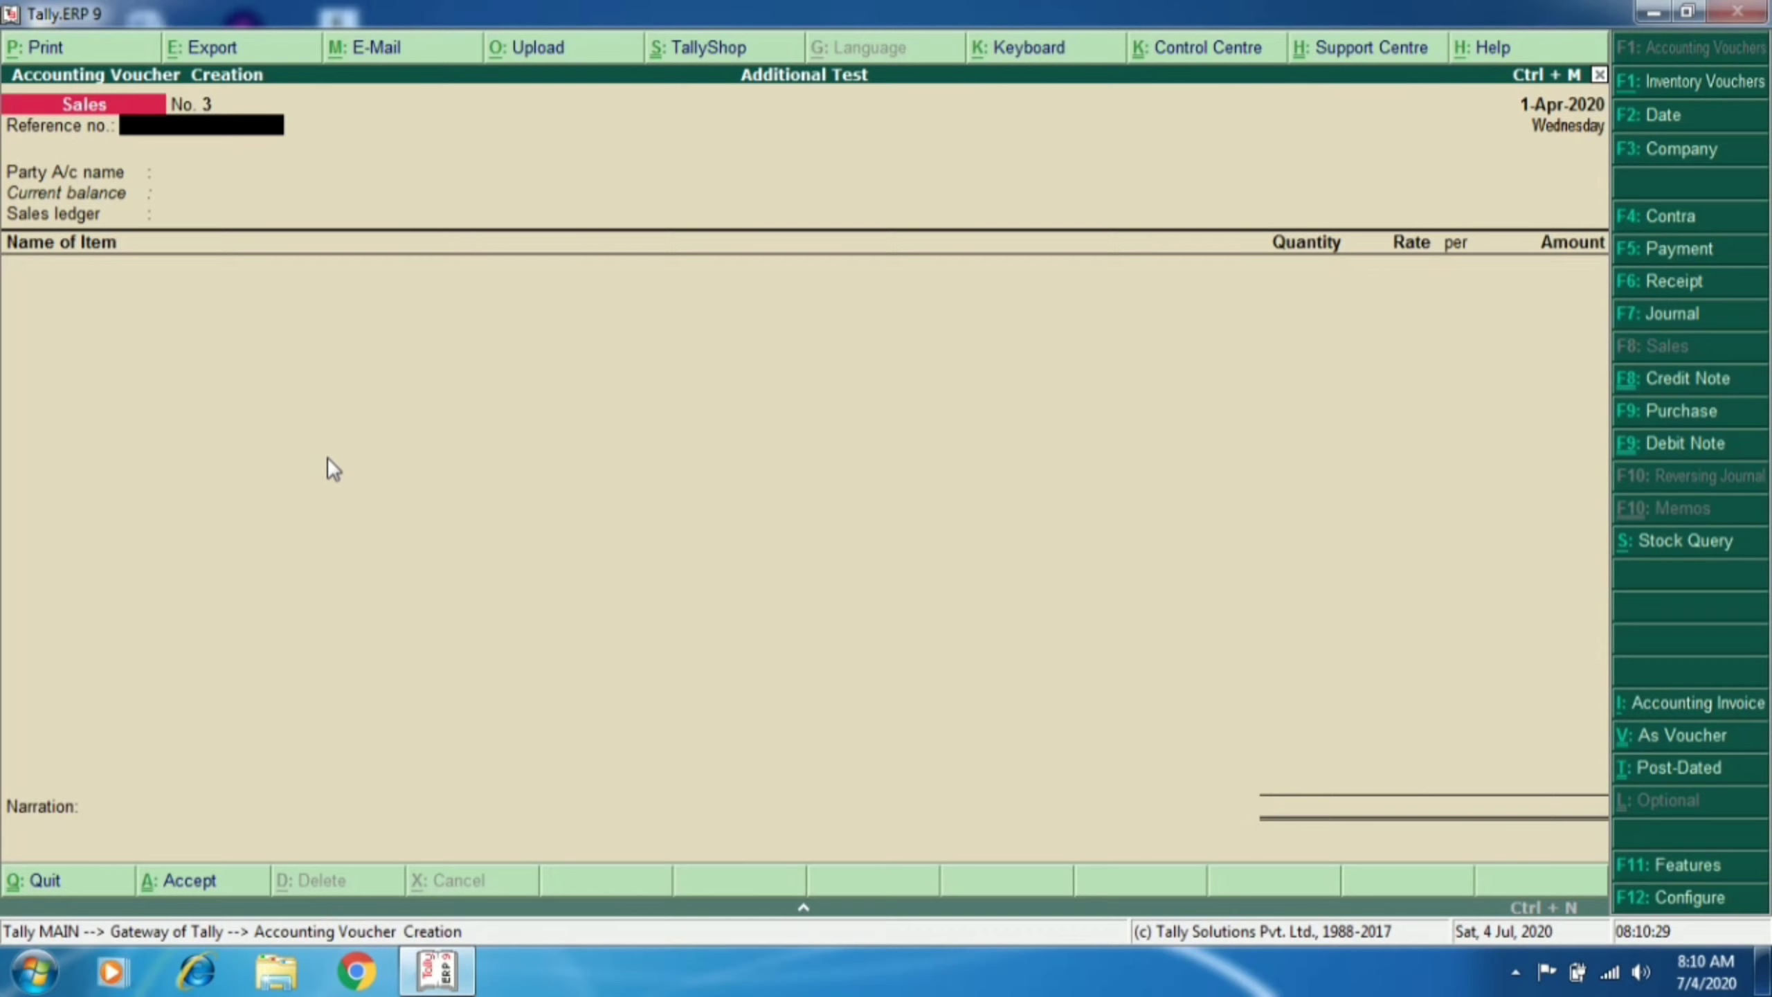
# Step: Start a purchase voucher for Ibm Ltd with supplier invoice 456 dated 1-Apr-2020, using the Purchase ledger
pyautogui.press('F9')
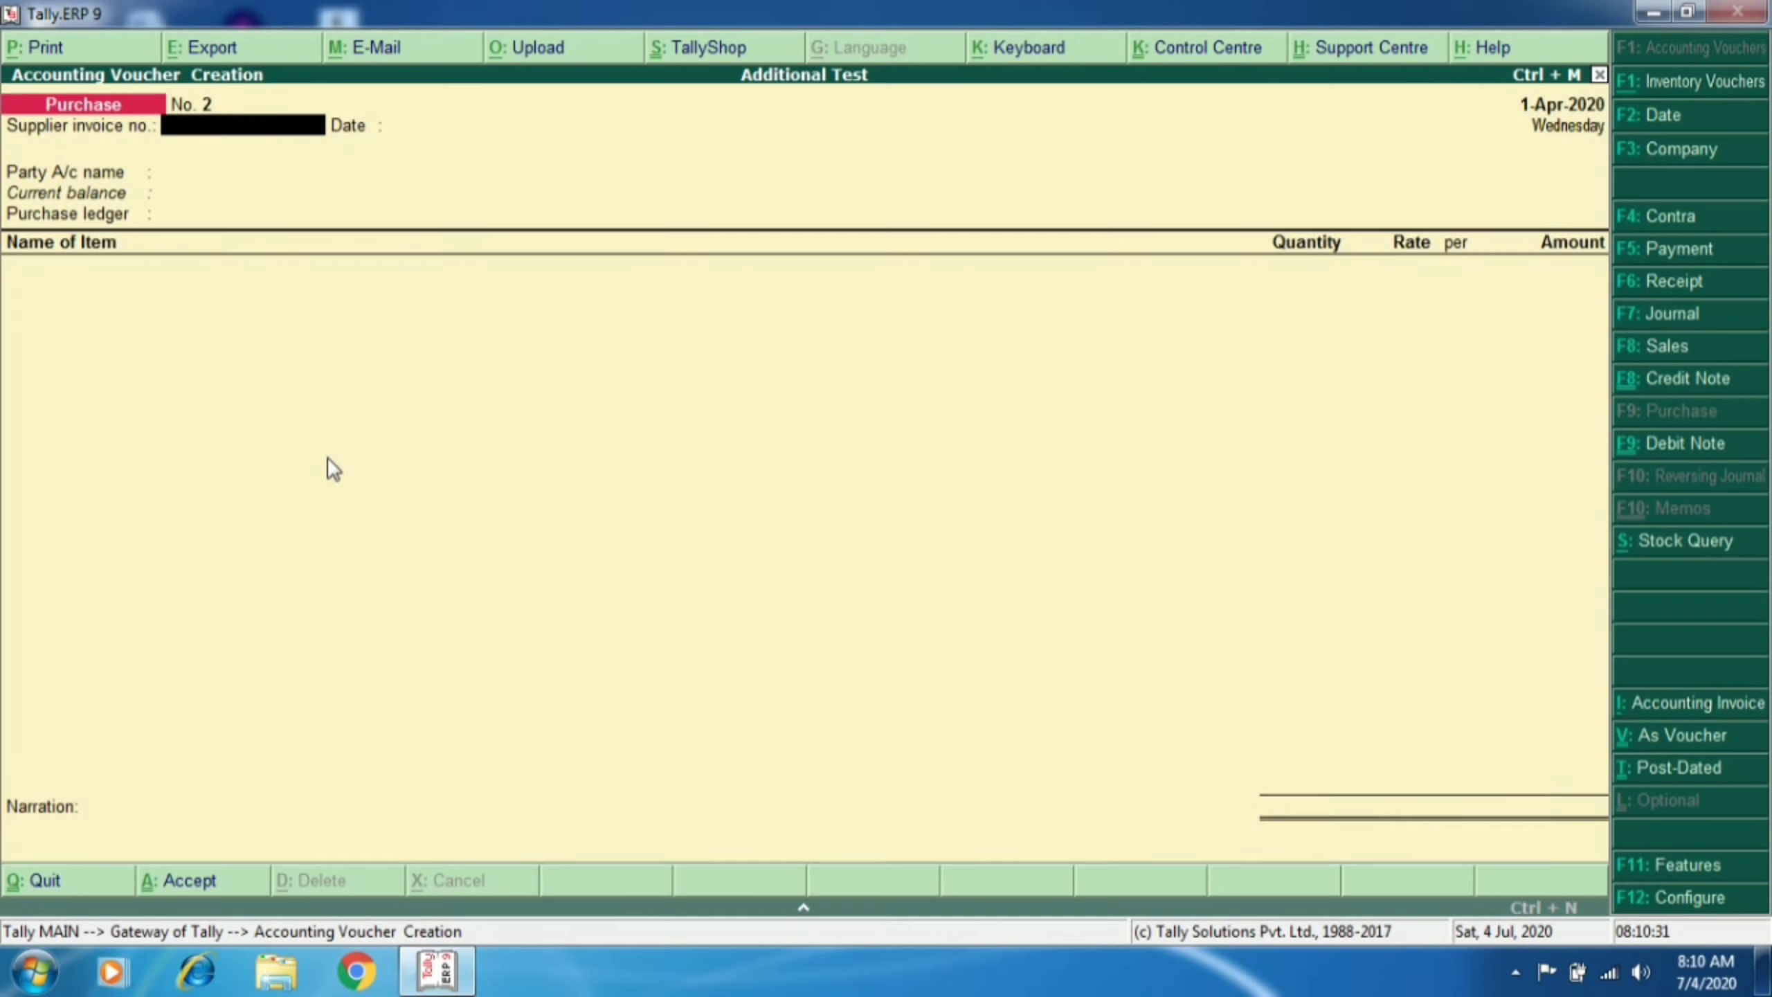
pyautogui.write('456')
pyautogui.press('Return')
pyautogui.press('Return')
pyautogui.write('Ib')
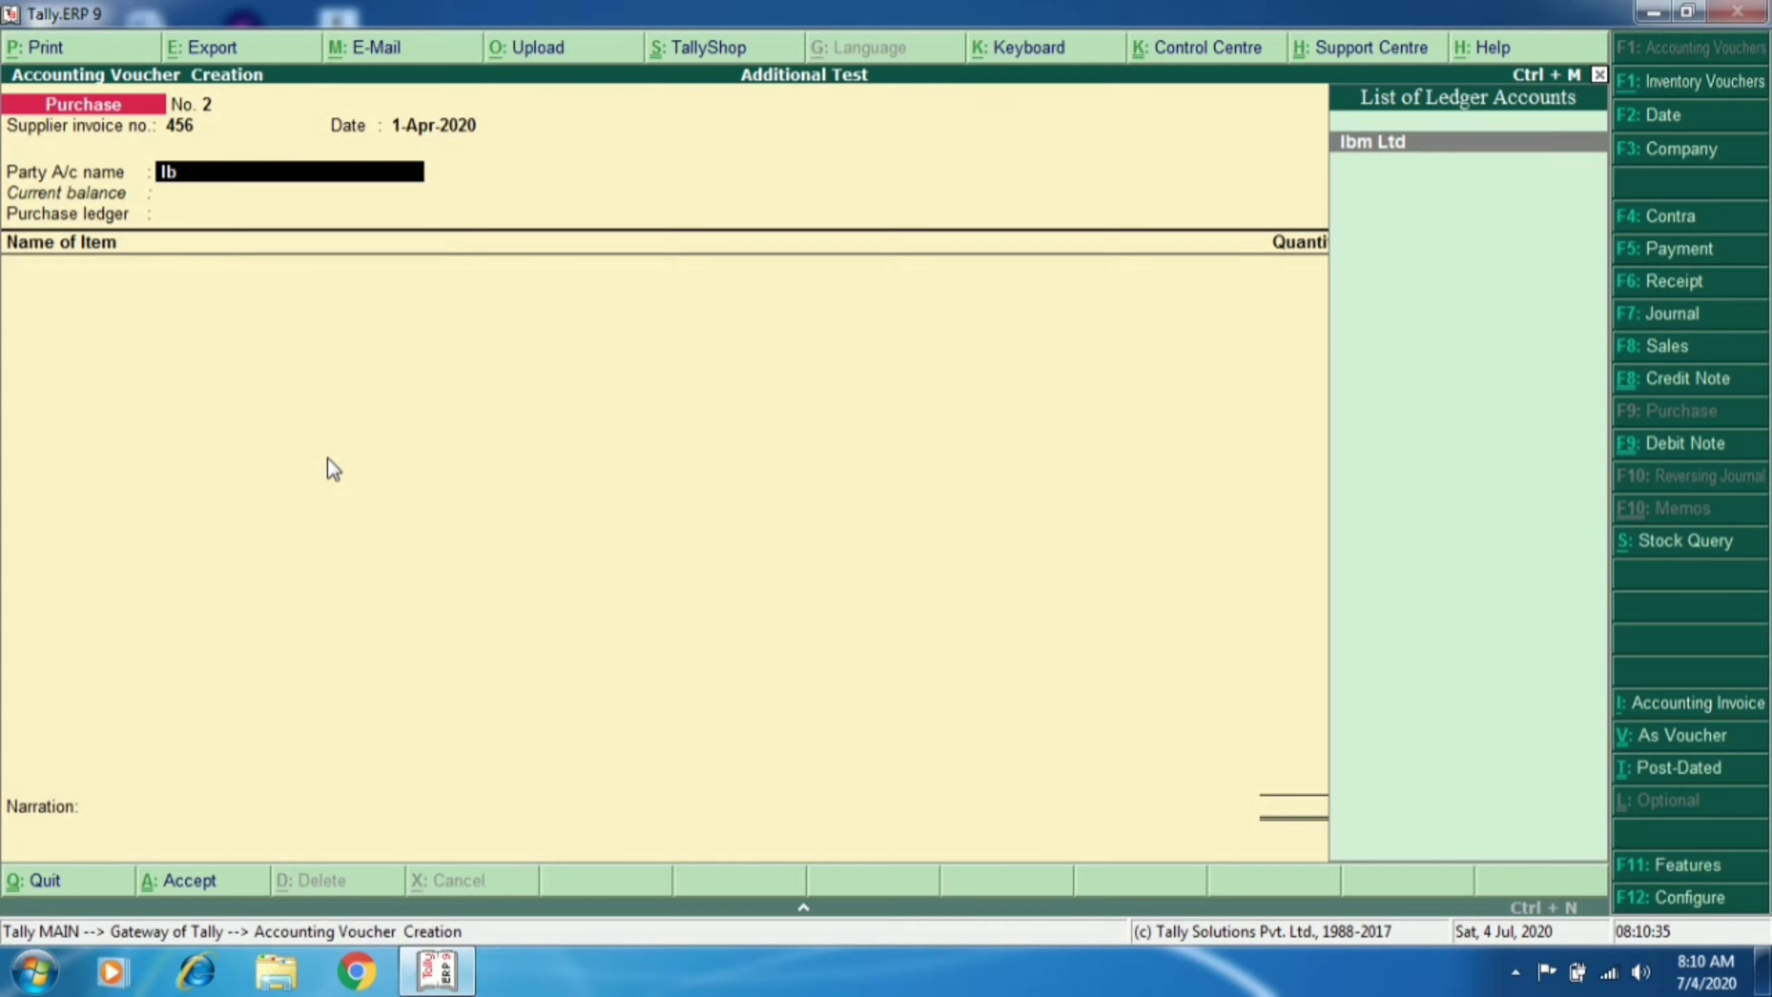
pyautogui.press('Return')
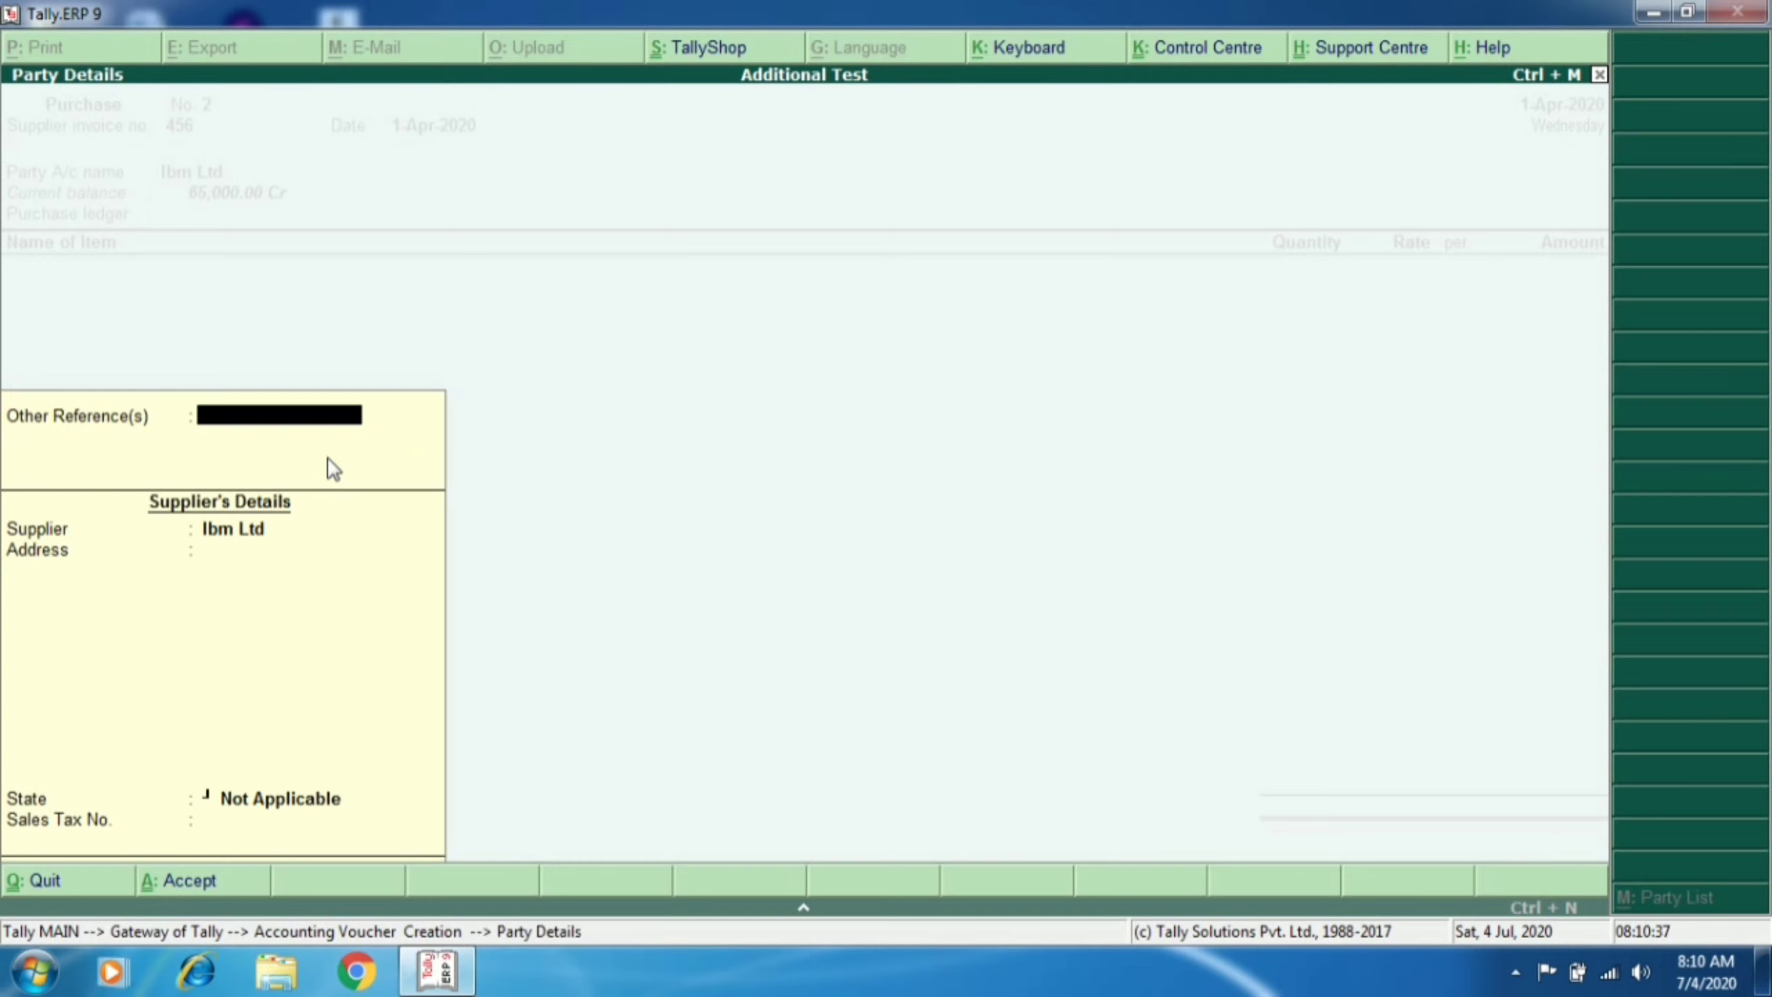
pyautogui.press('Return')
pyautogui.press('Return')
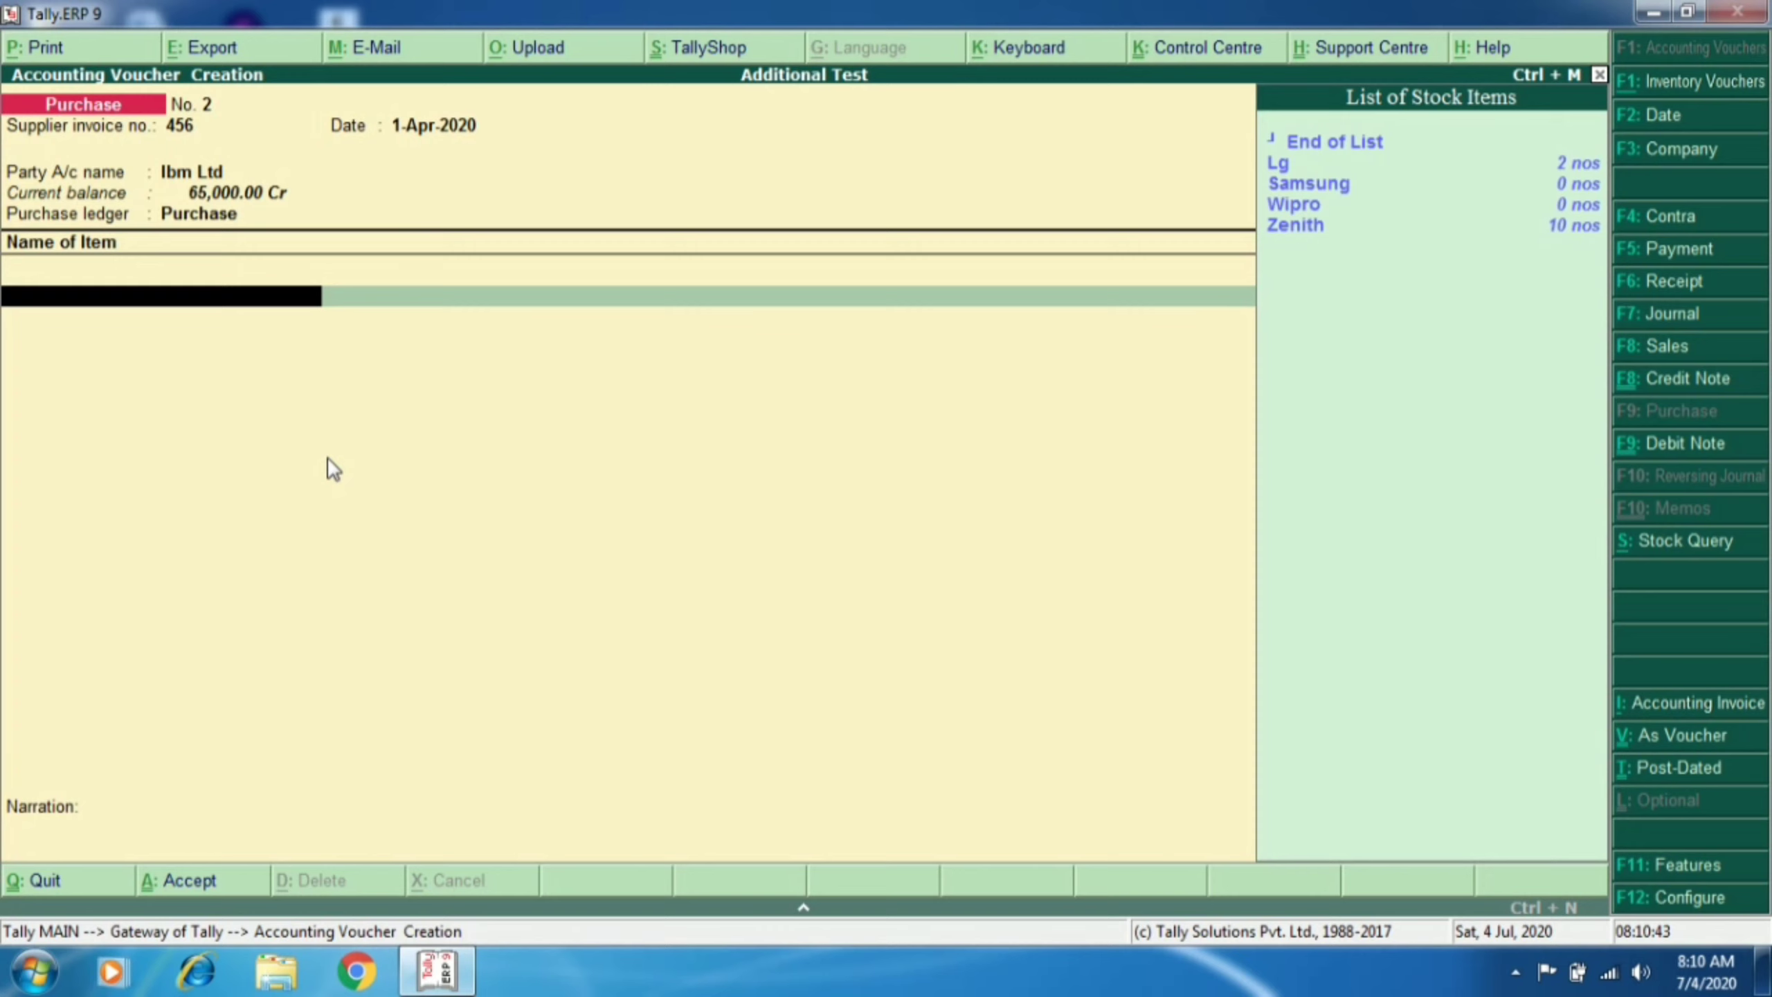
# Step: Add 20 nos of Samsung to the purchase voucher at a rate of 18,000
pyautogui.write('S')
pyautogui.press('Return')
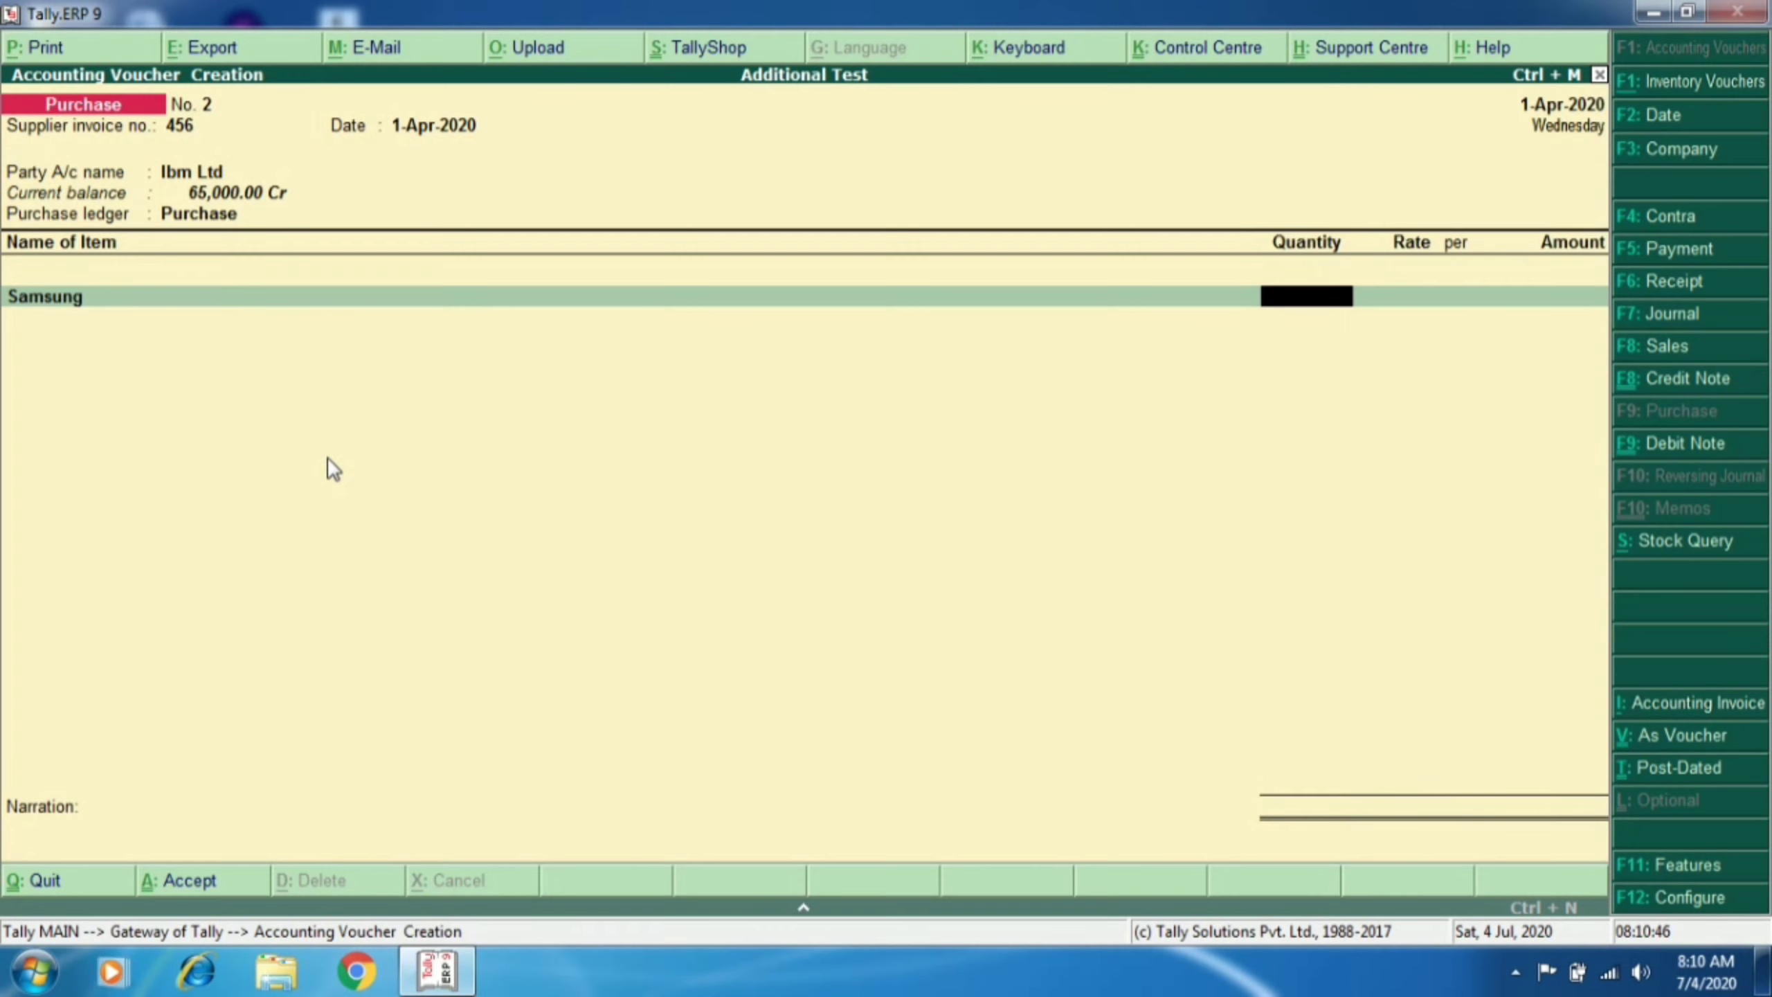
pyautogui.write('20')
pyautogui.press('Return')
pyautogui.press('Return')
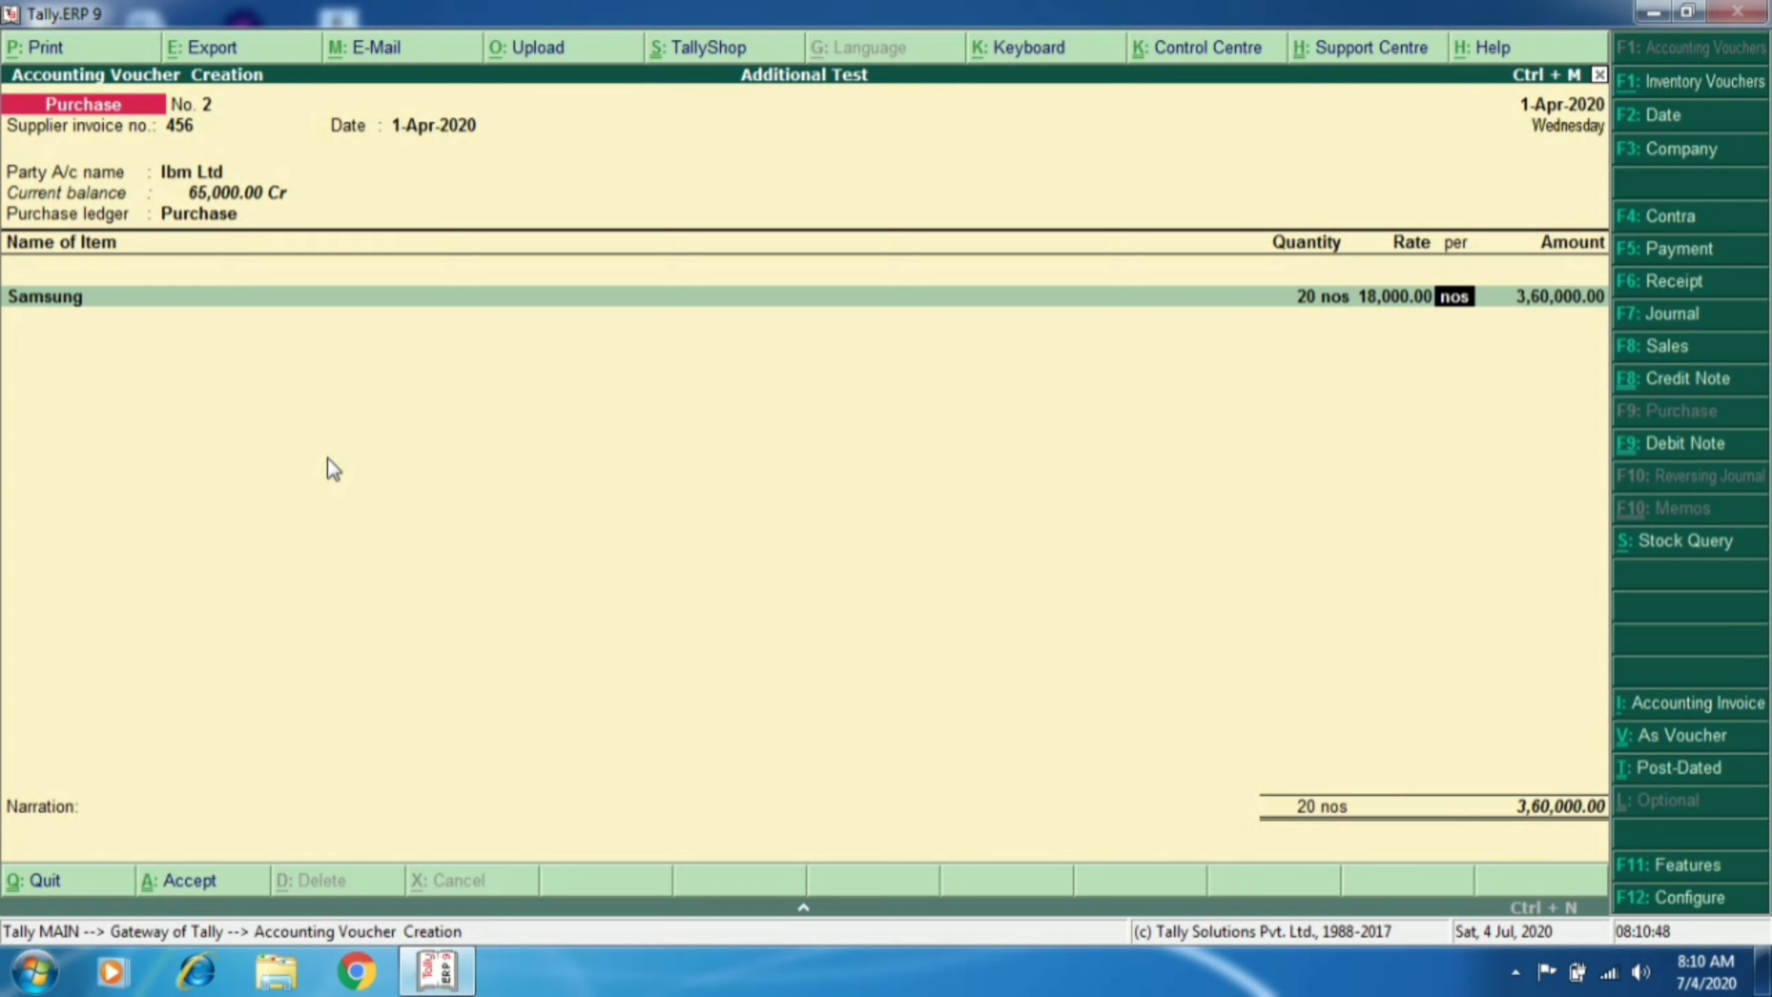
pyautogui.press('Return')
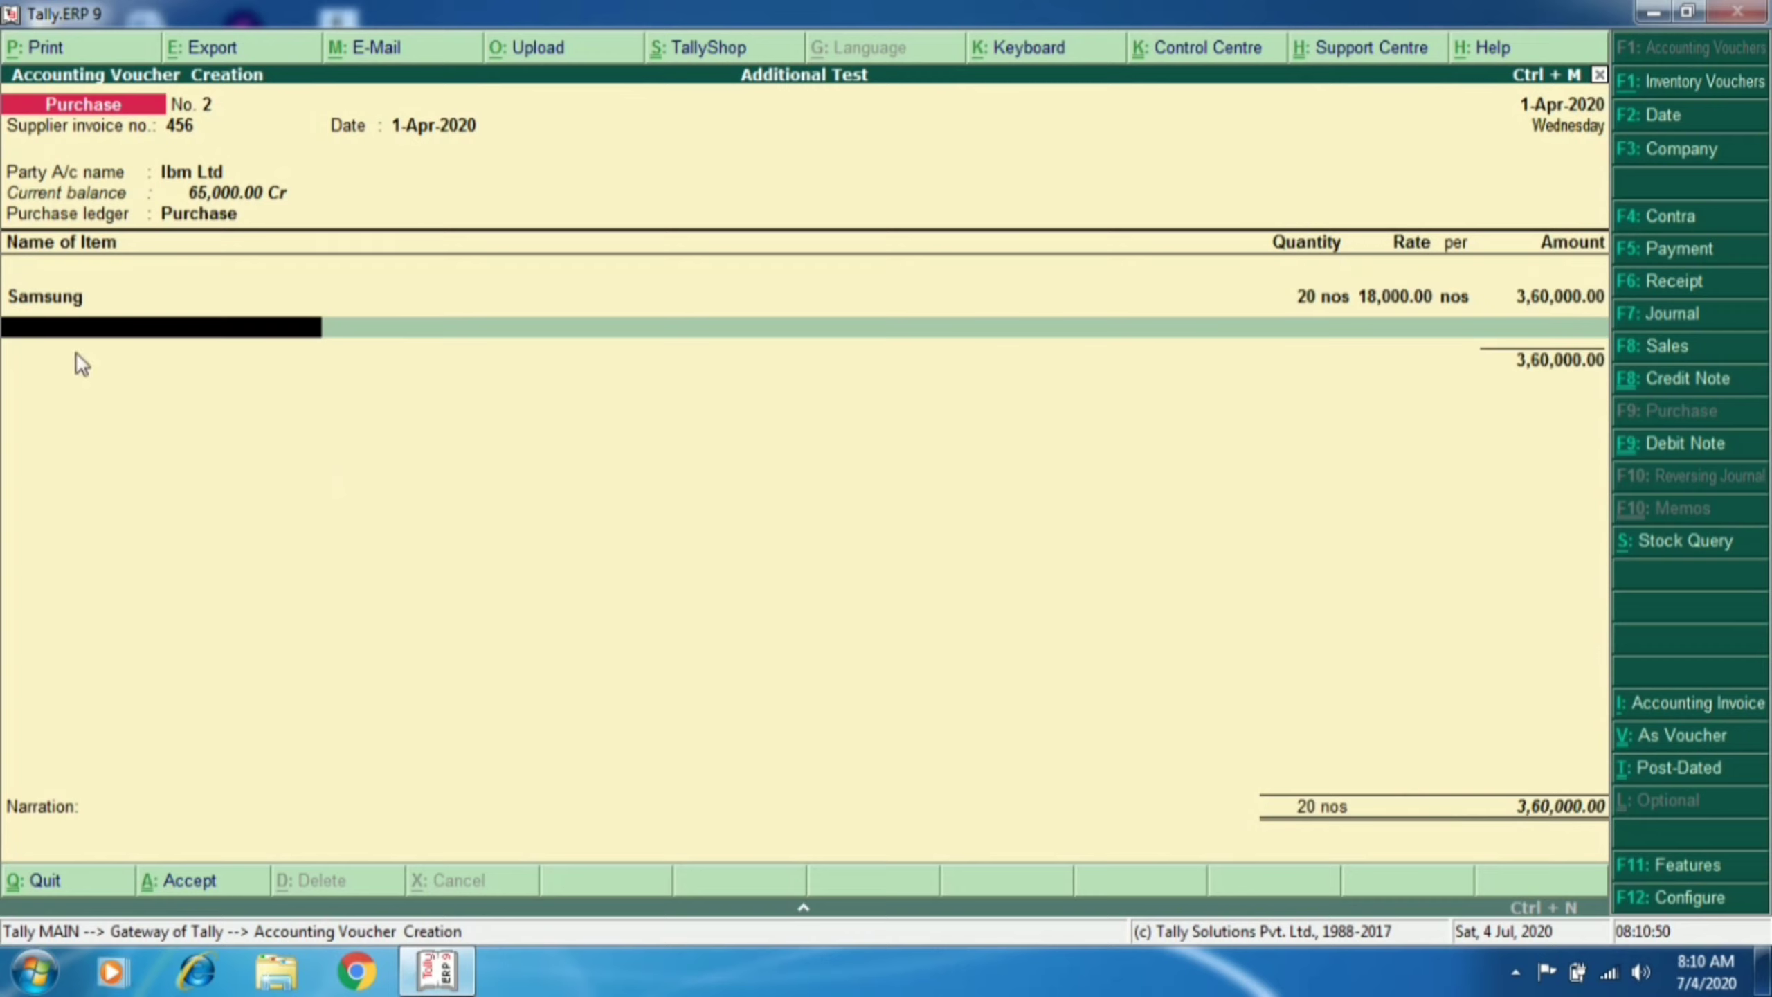
# Step: Add 20 nos of Wipro to the purchase voucher at a rate of 16,500
pyautogui.click(289, 322)
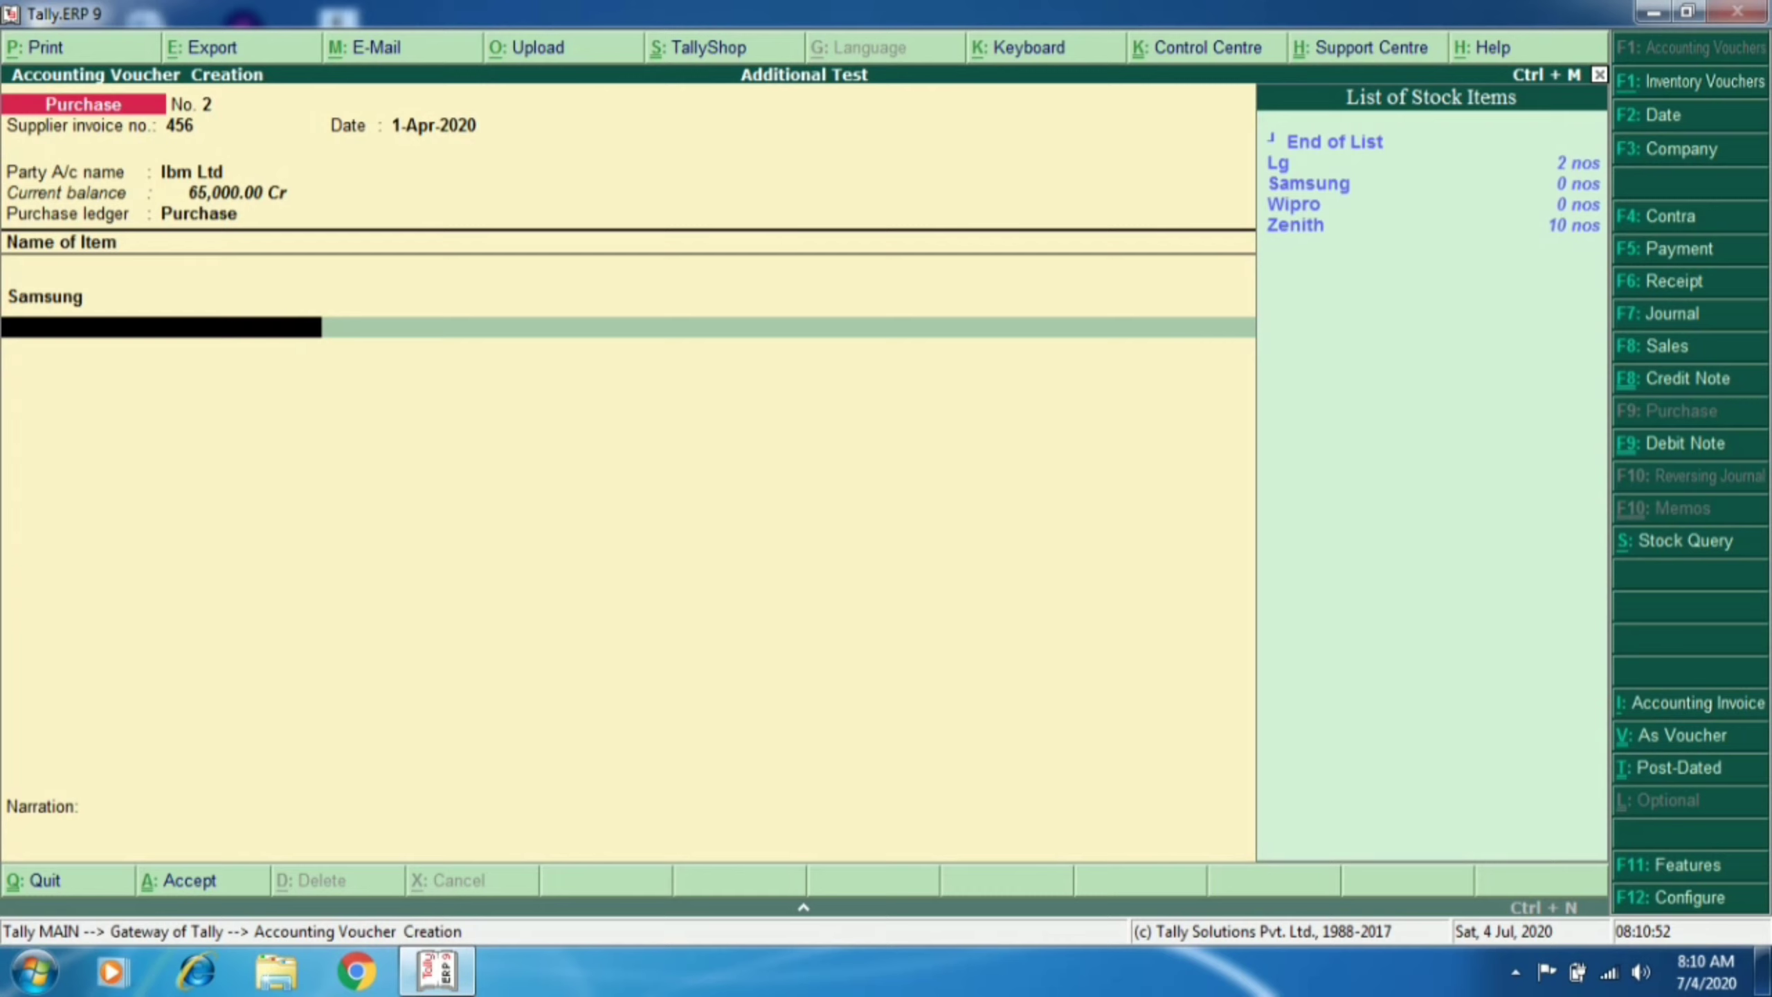
pyautogui.click(1319, 204)
pyautogui.click(1319, 204)
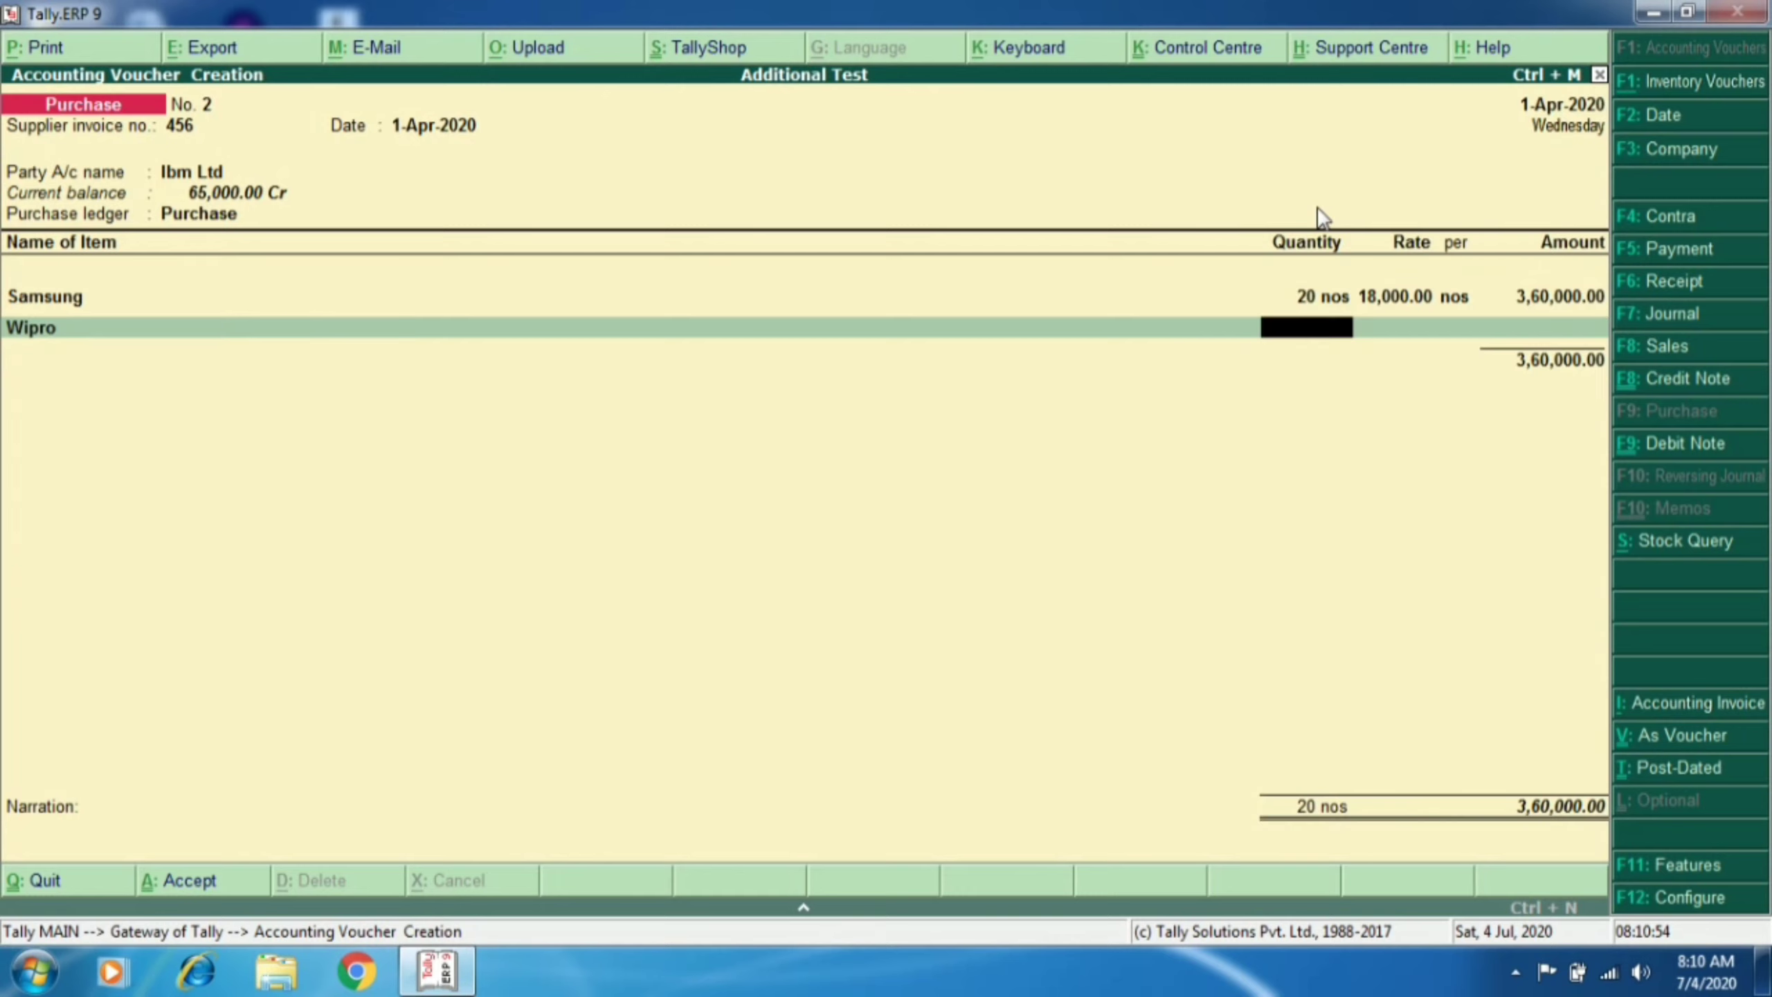
pyautogui.write('20')
pyautogui.press('Return')
pyautogui.press('Return')
pyautogui.press('Return')
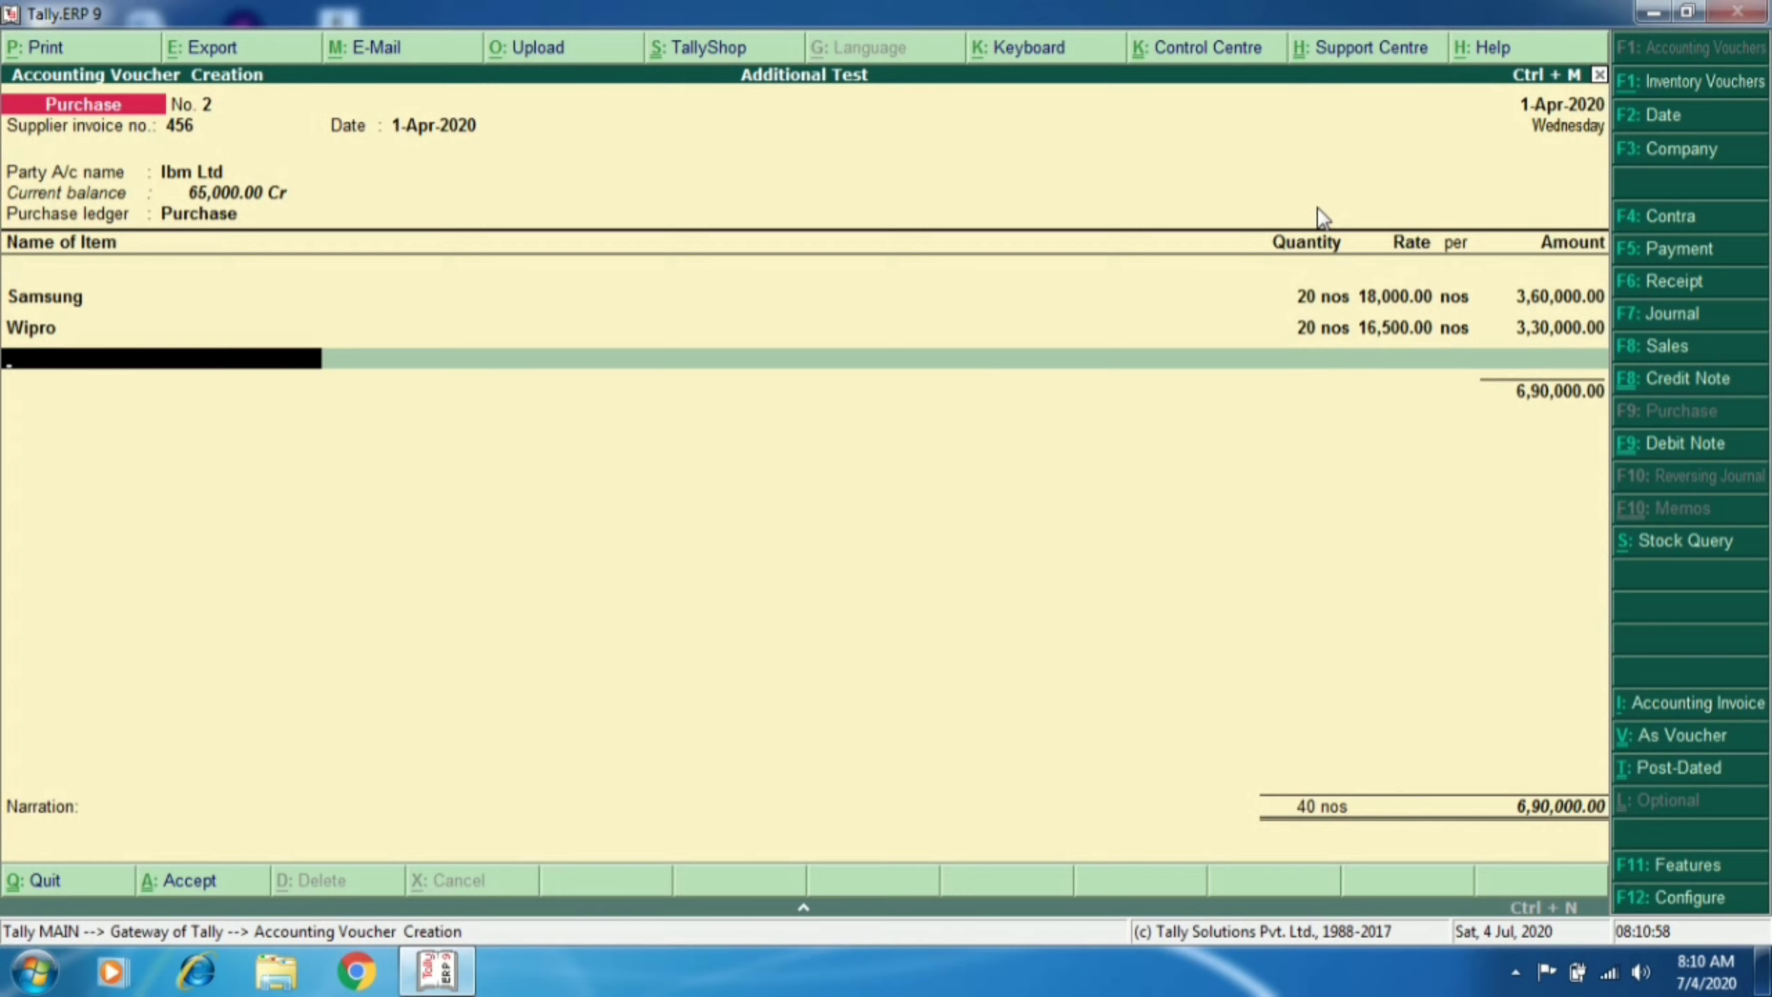
# Step: End the item list, allocate the full Ibm Ltd amount to new reference 456, and save the purchase voucher without a narration
pyautogui.press('Return')
pyautogui.press('Return')
pyautogui.press('Return')
pyautogui.press('Return')
pyautogui.press('Return')
pyautogui.press('Return')
pyautogui.press('Return')
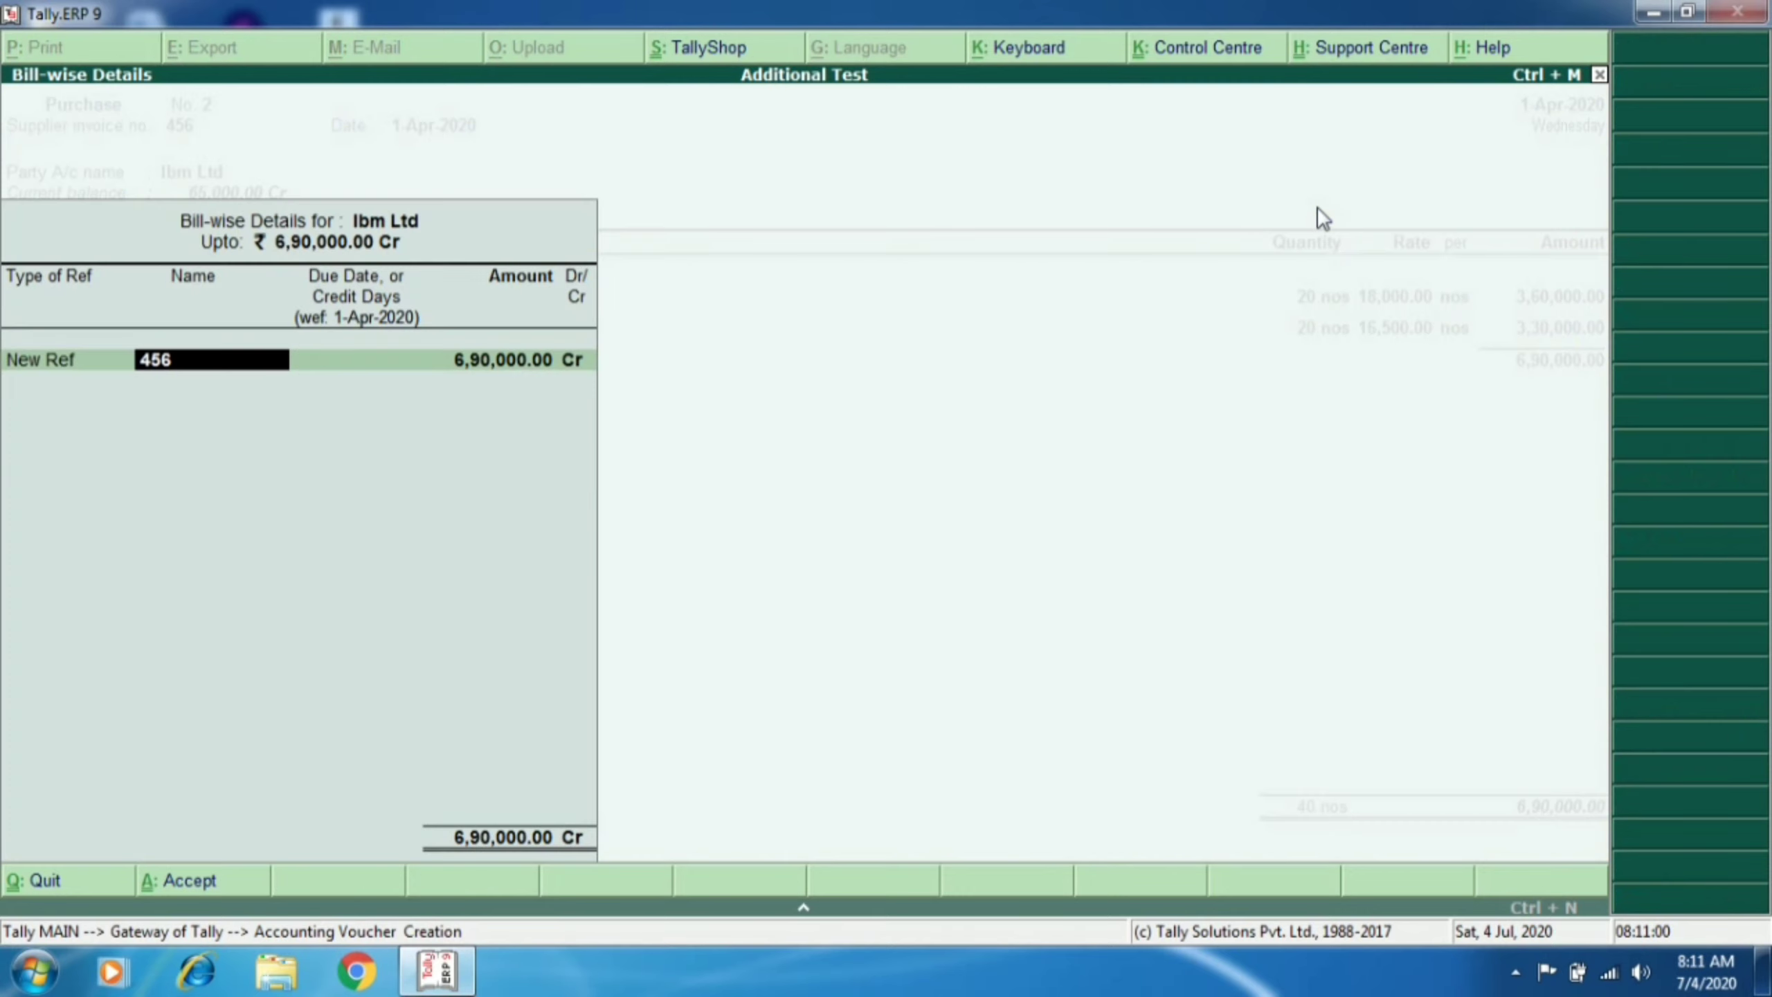
pyautogui.press('Return')
pyautogui.press('Return')
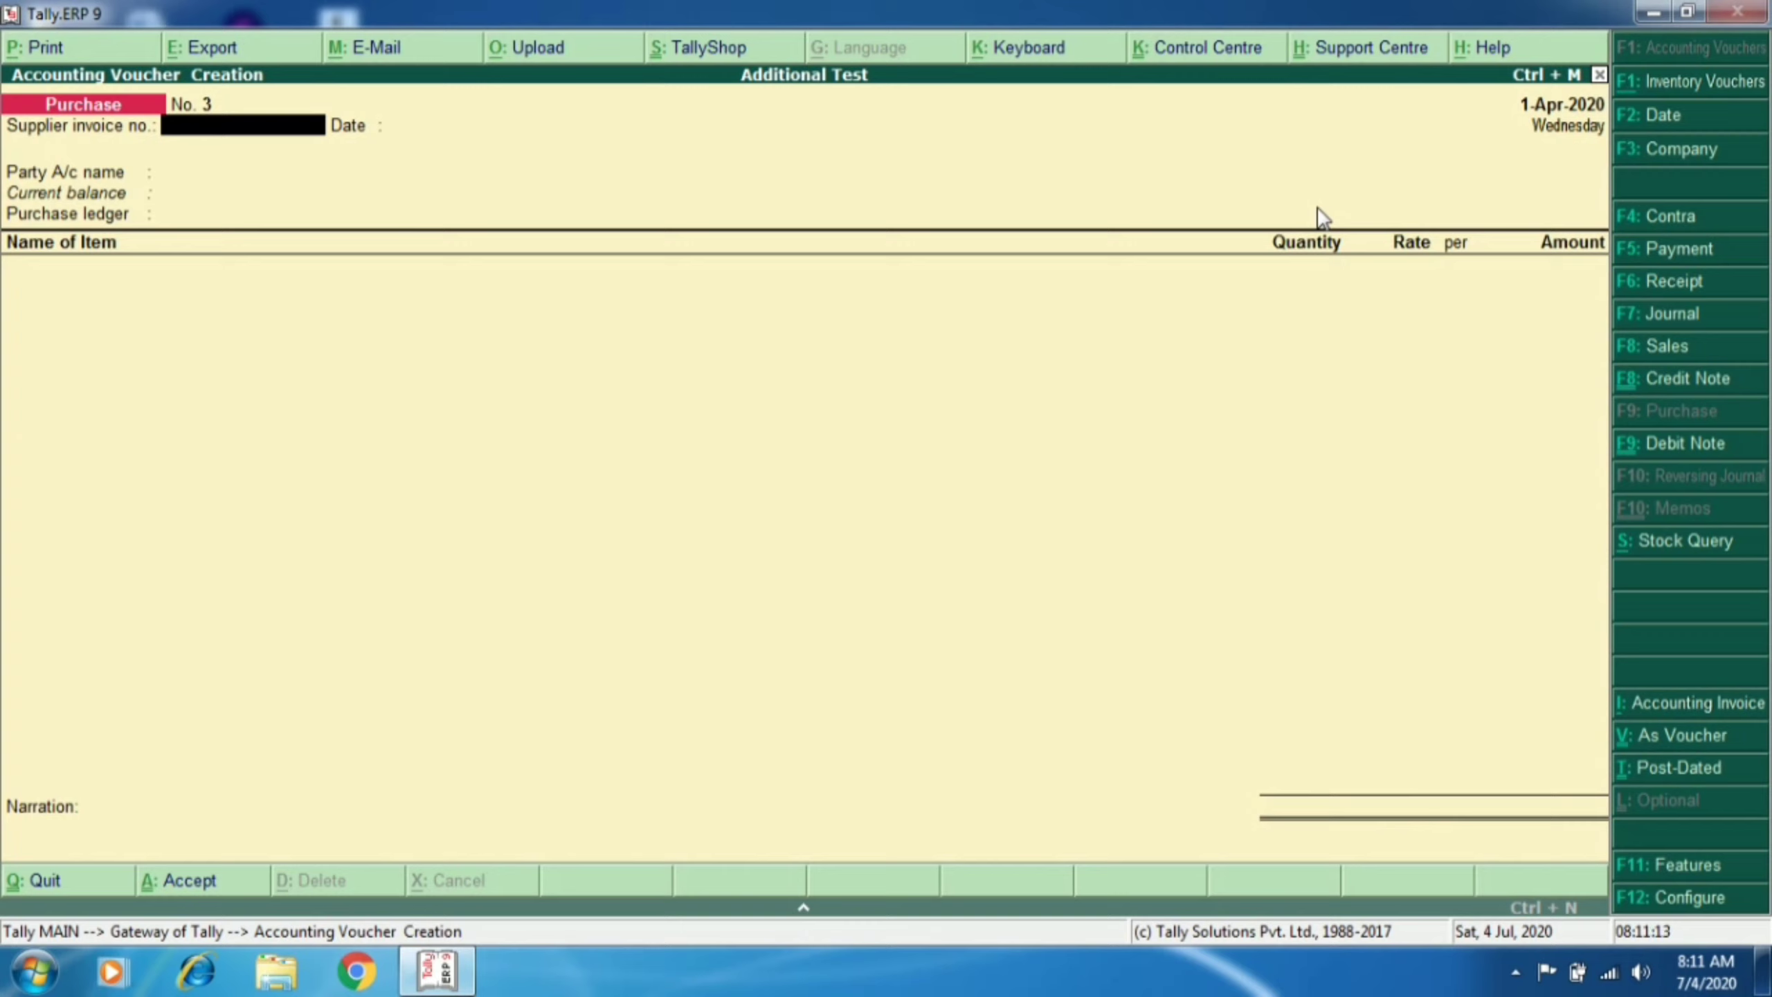
# Step: Start a payment voucher debiting Ibm Ltd with 1,00,000 against pending bill 456
pyautogui.press('F5')
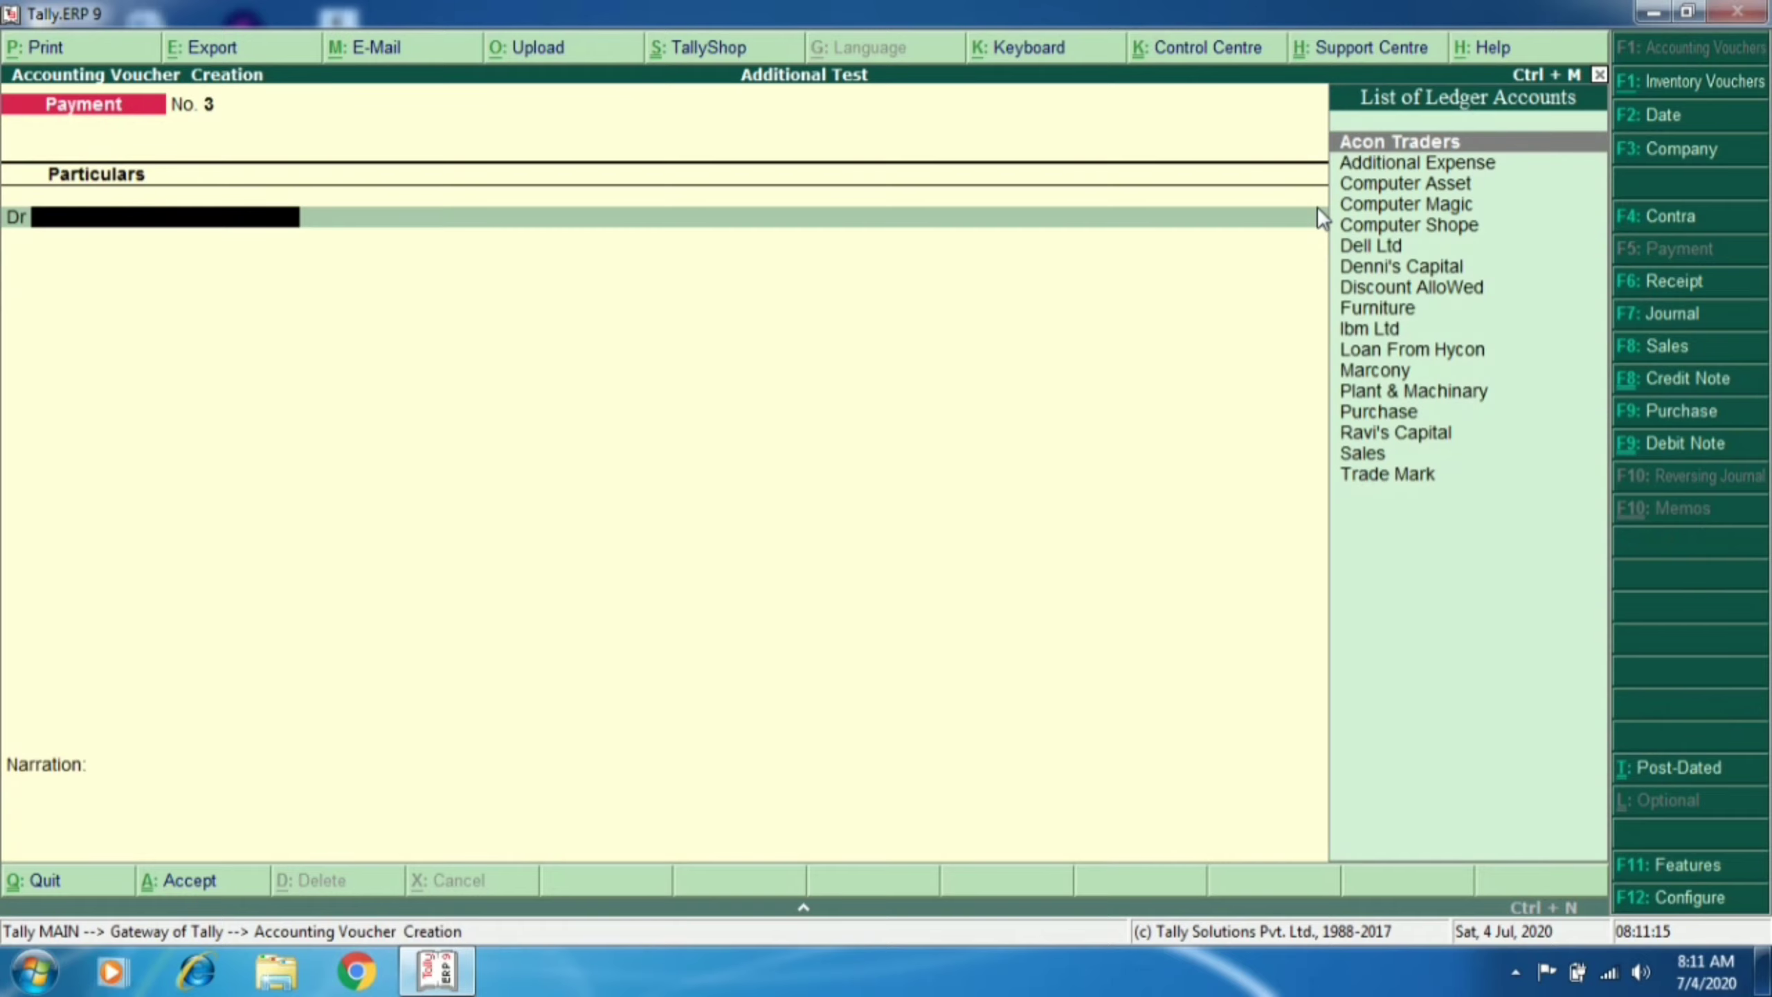
pyautogui.write('Ib')
pyautogui.press('Return')
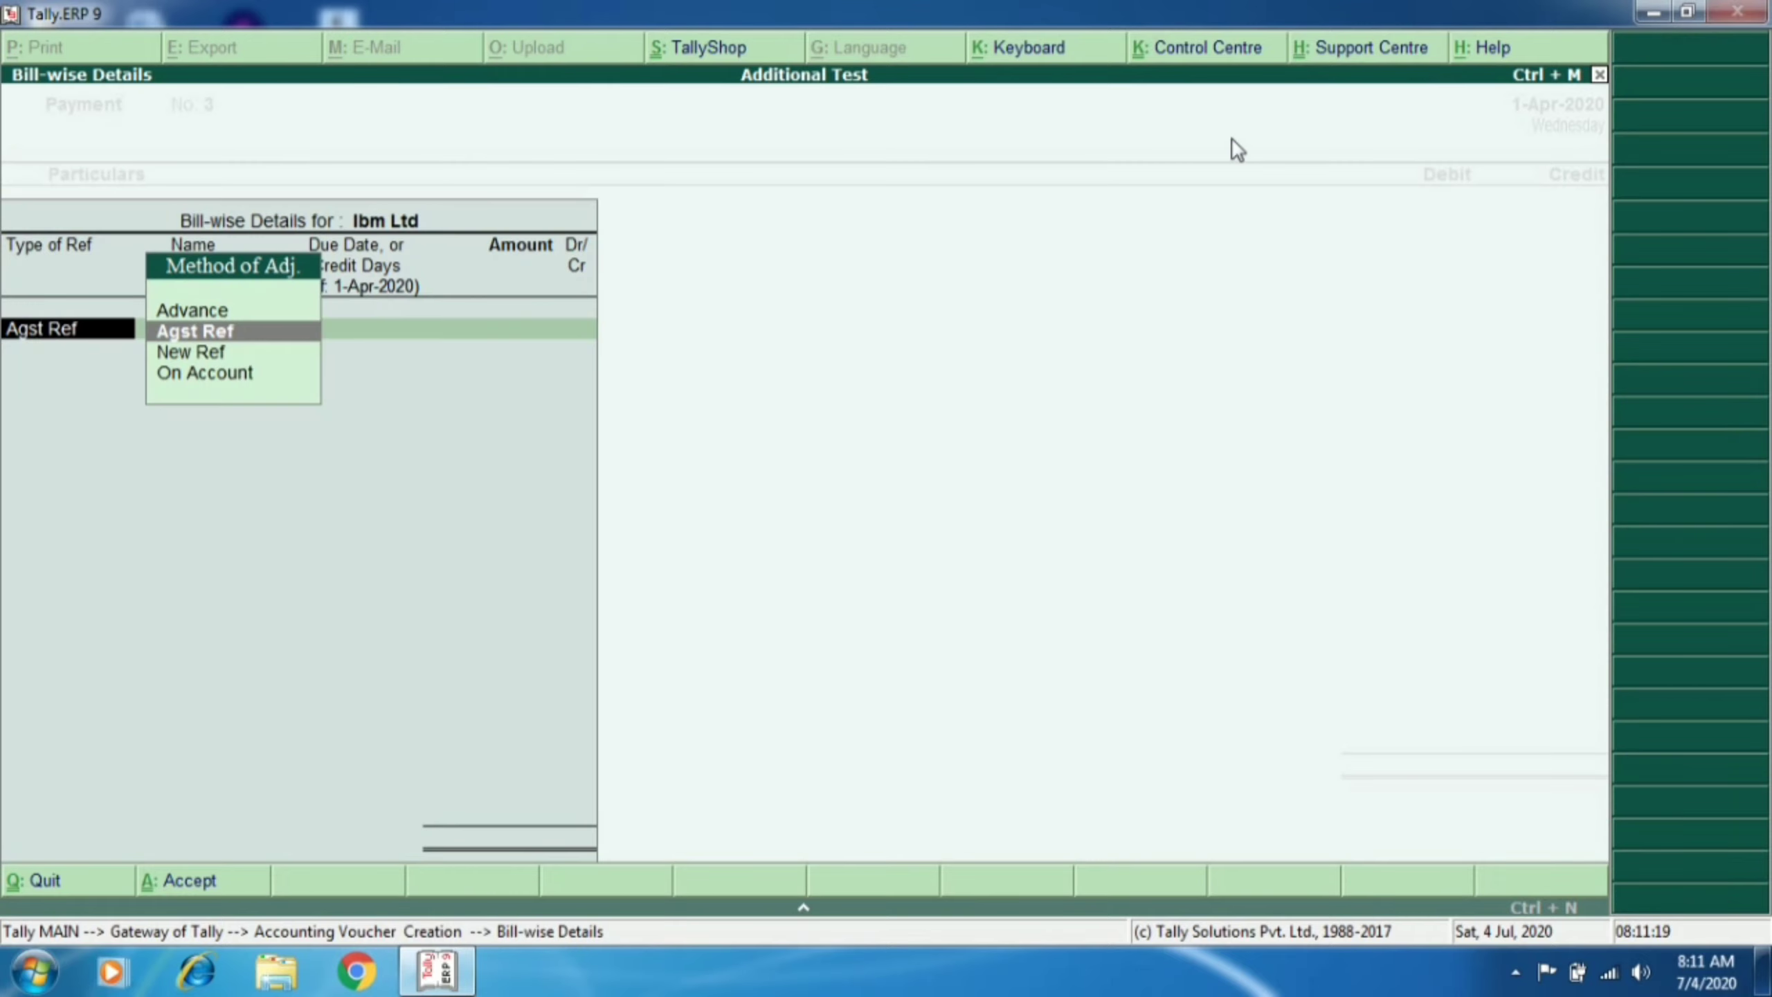
pyautogui.press('Return')
pyautogui.press('Return')
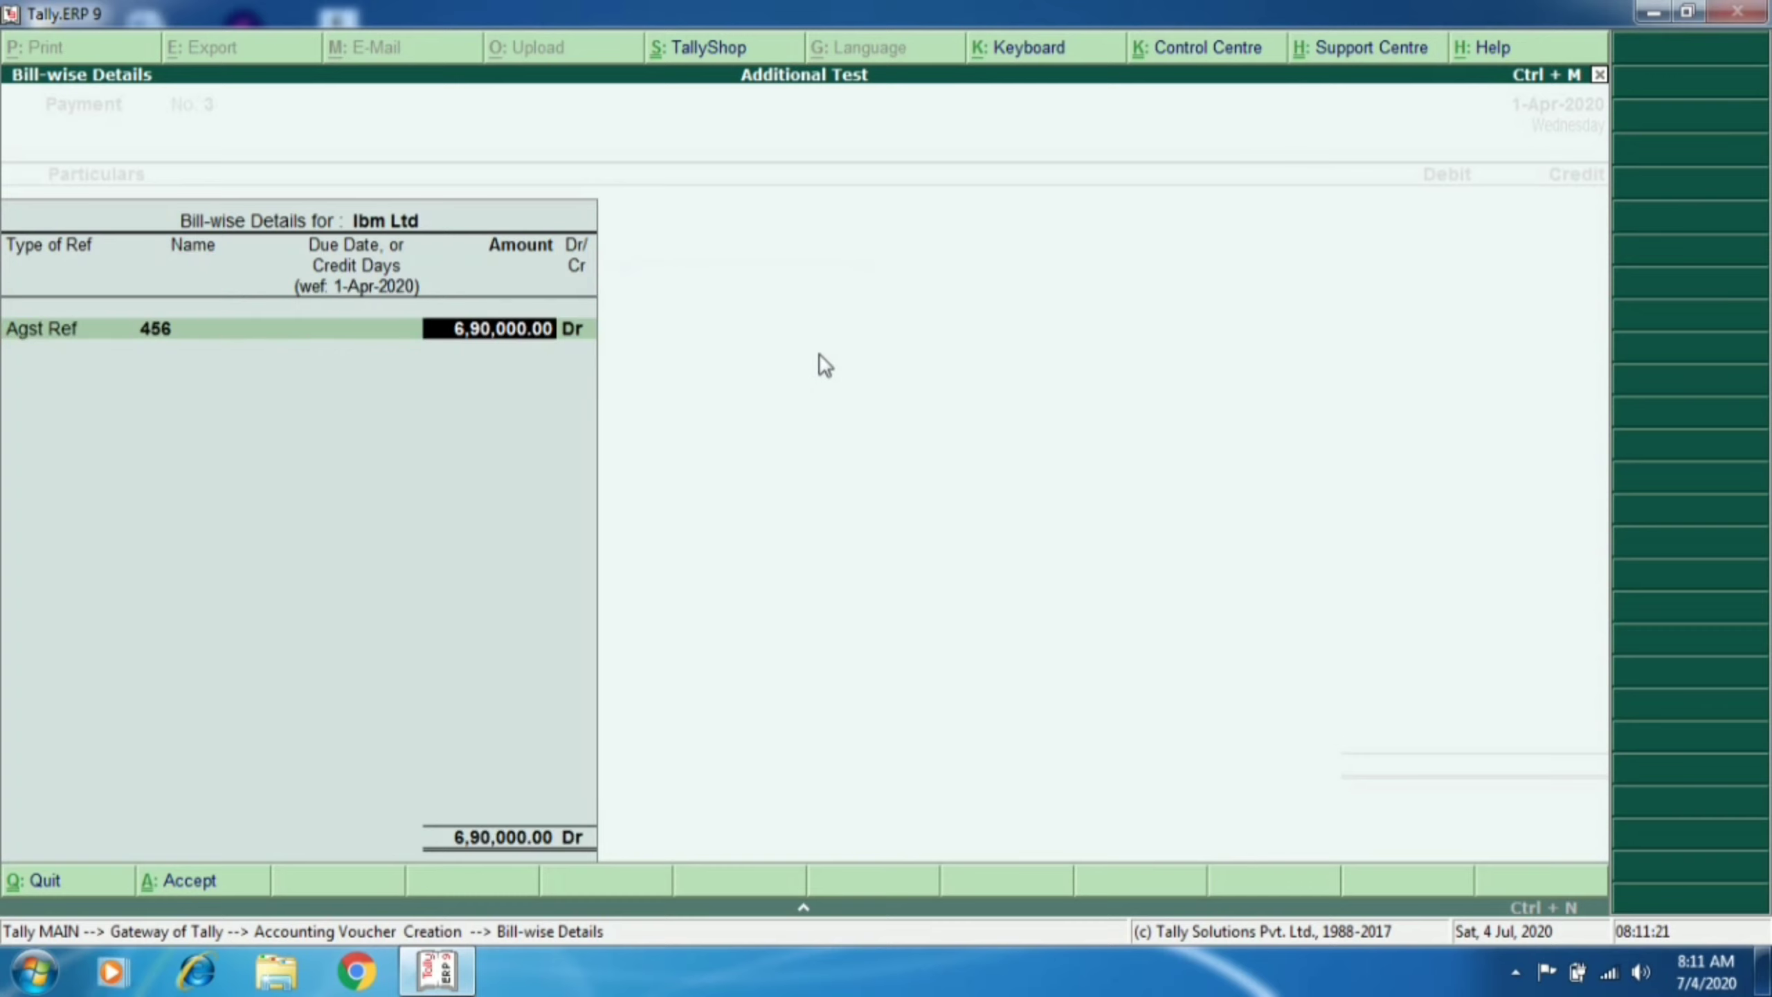
pyautogui.write('100000')
pyautogui.press('Return')
pyautogui.press('Return')
pyautogui.press('Return')
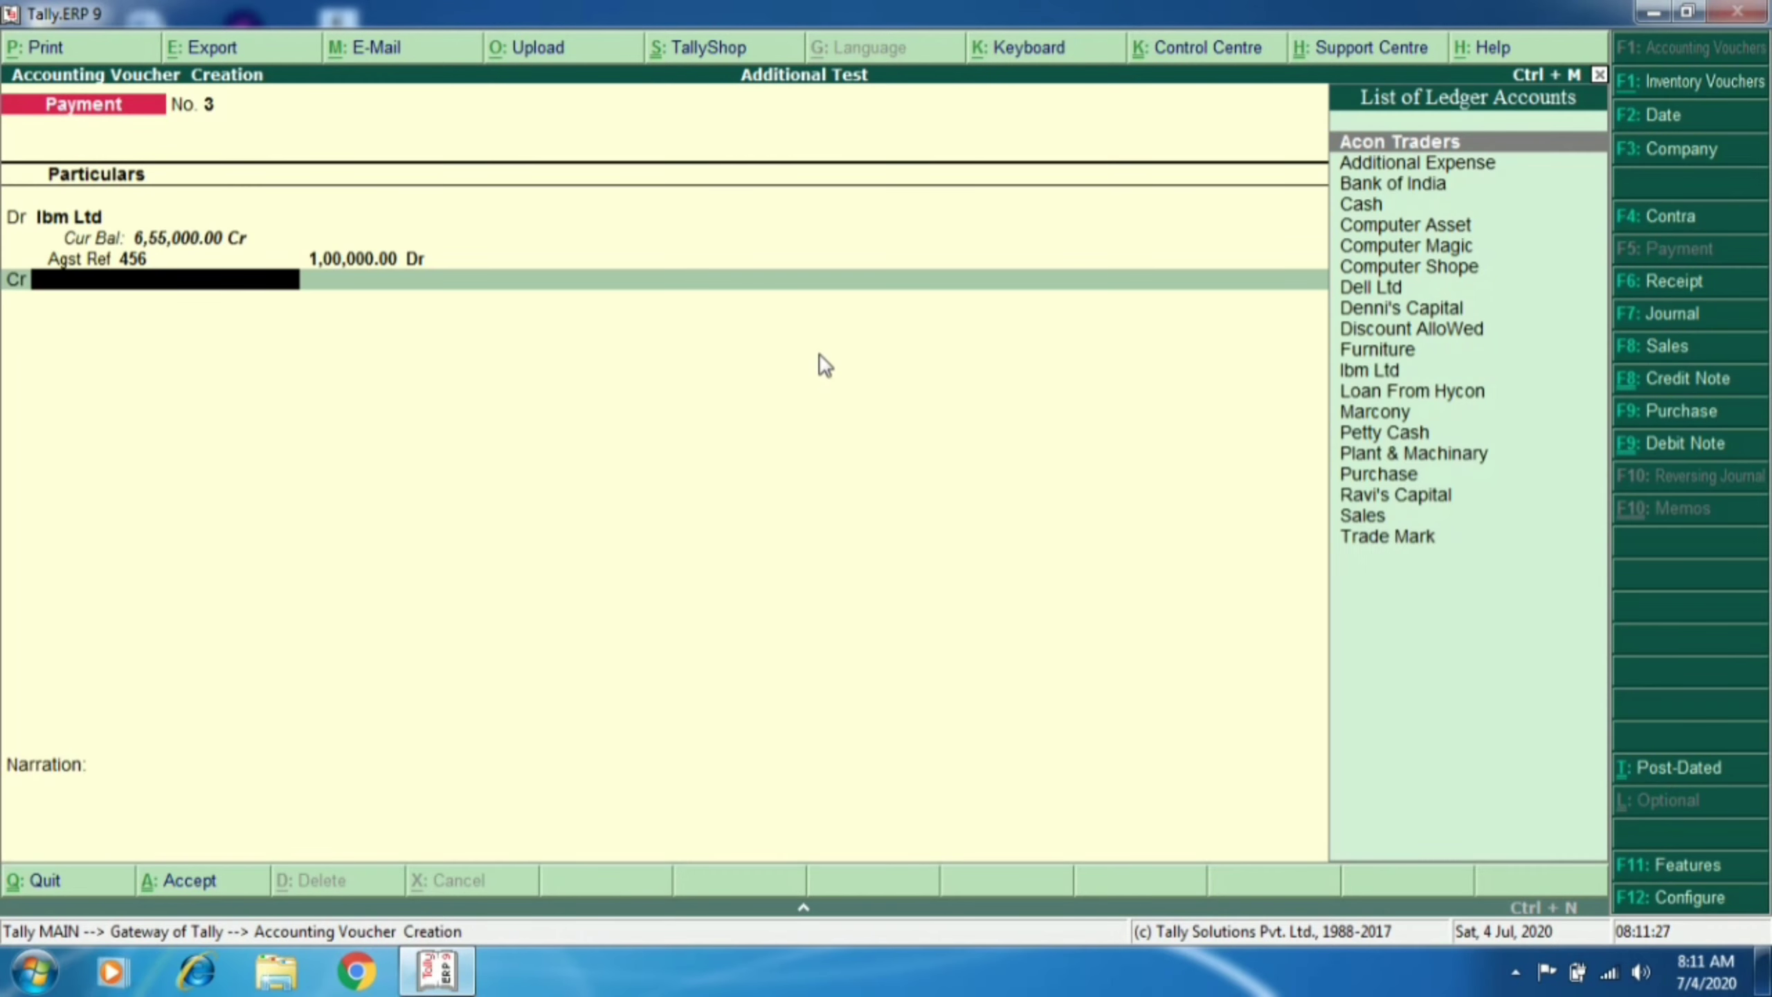
# Step: Credit Bank of India with 1,00,000 by cheque, without an instrument number, and save the Ibm Ltd payment voucher without a narration
pyautogui.write('b')
pyautogui.press('Return')
pyautogui.press('Return')
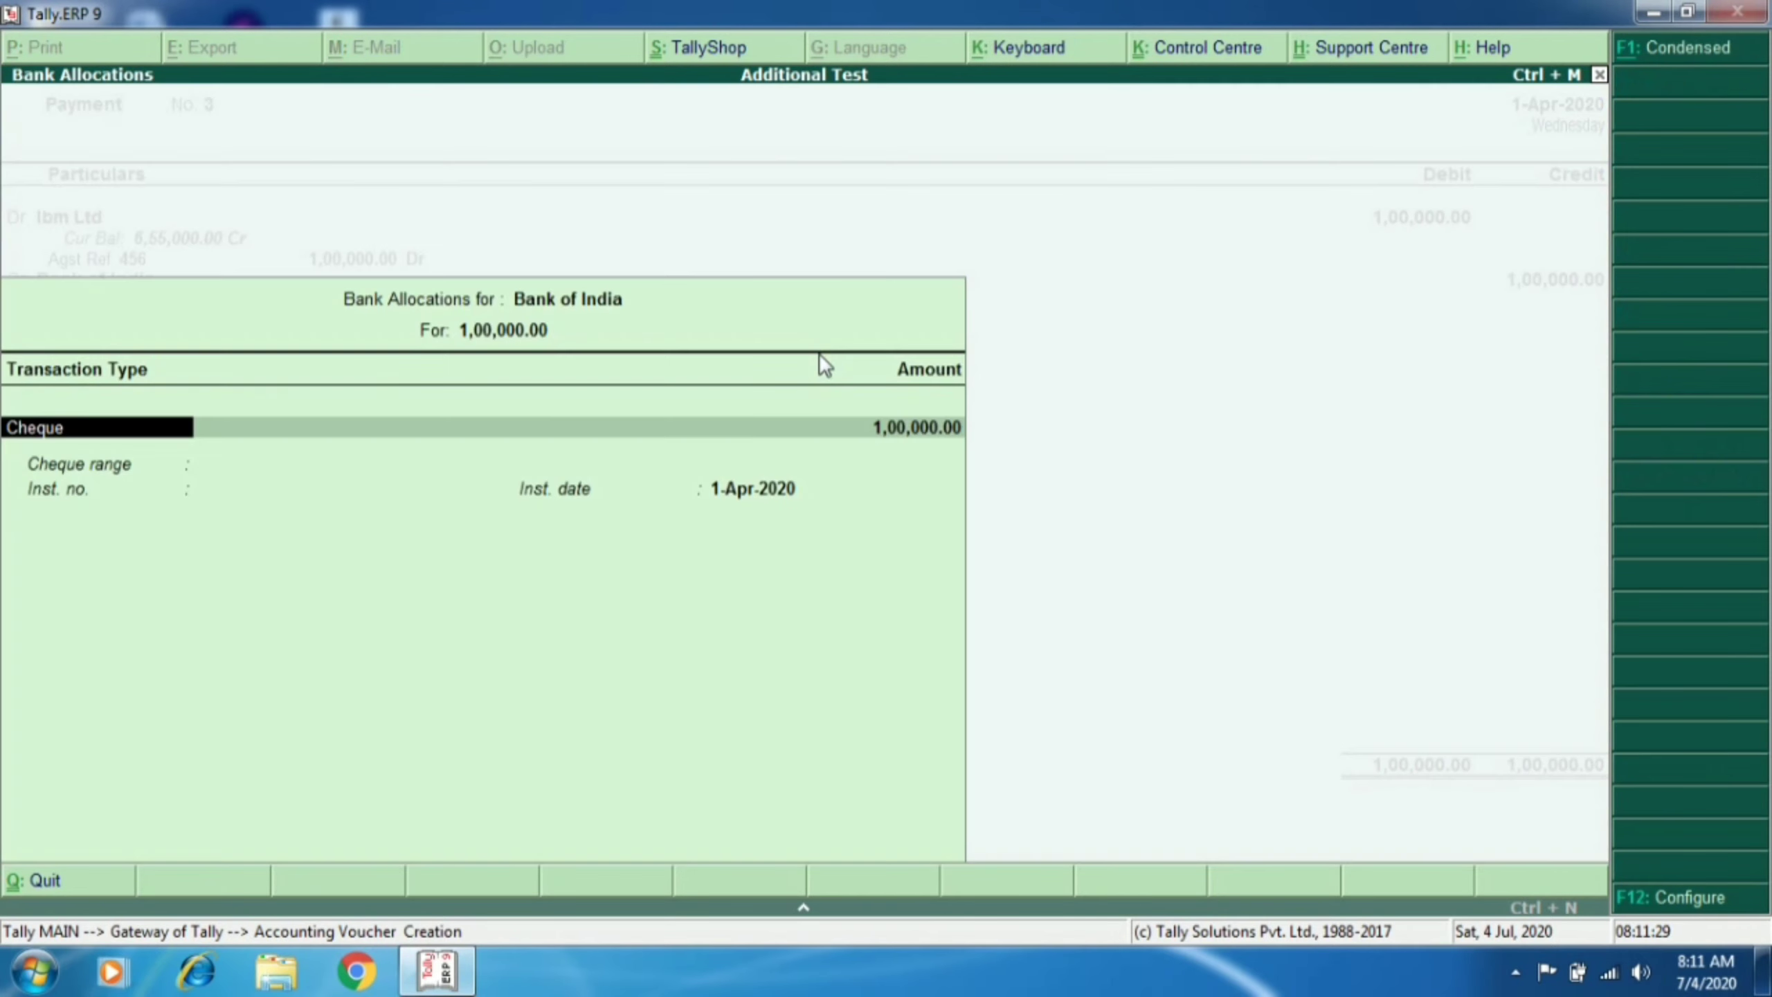
pyautogui.press('Return')
pyautogui.press('Return')
pyautogui.press('Return')
pyautogui.press('Return')
pyautogui.press('Return')
pyautogui.press('Return')
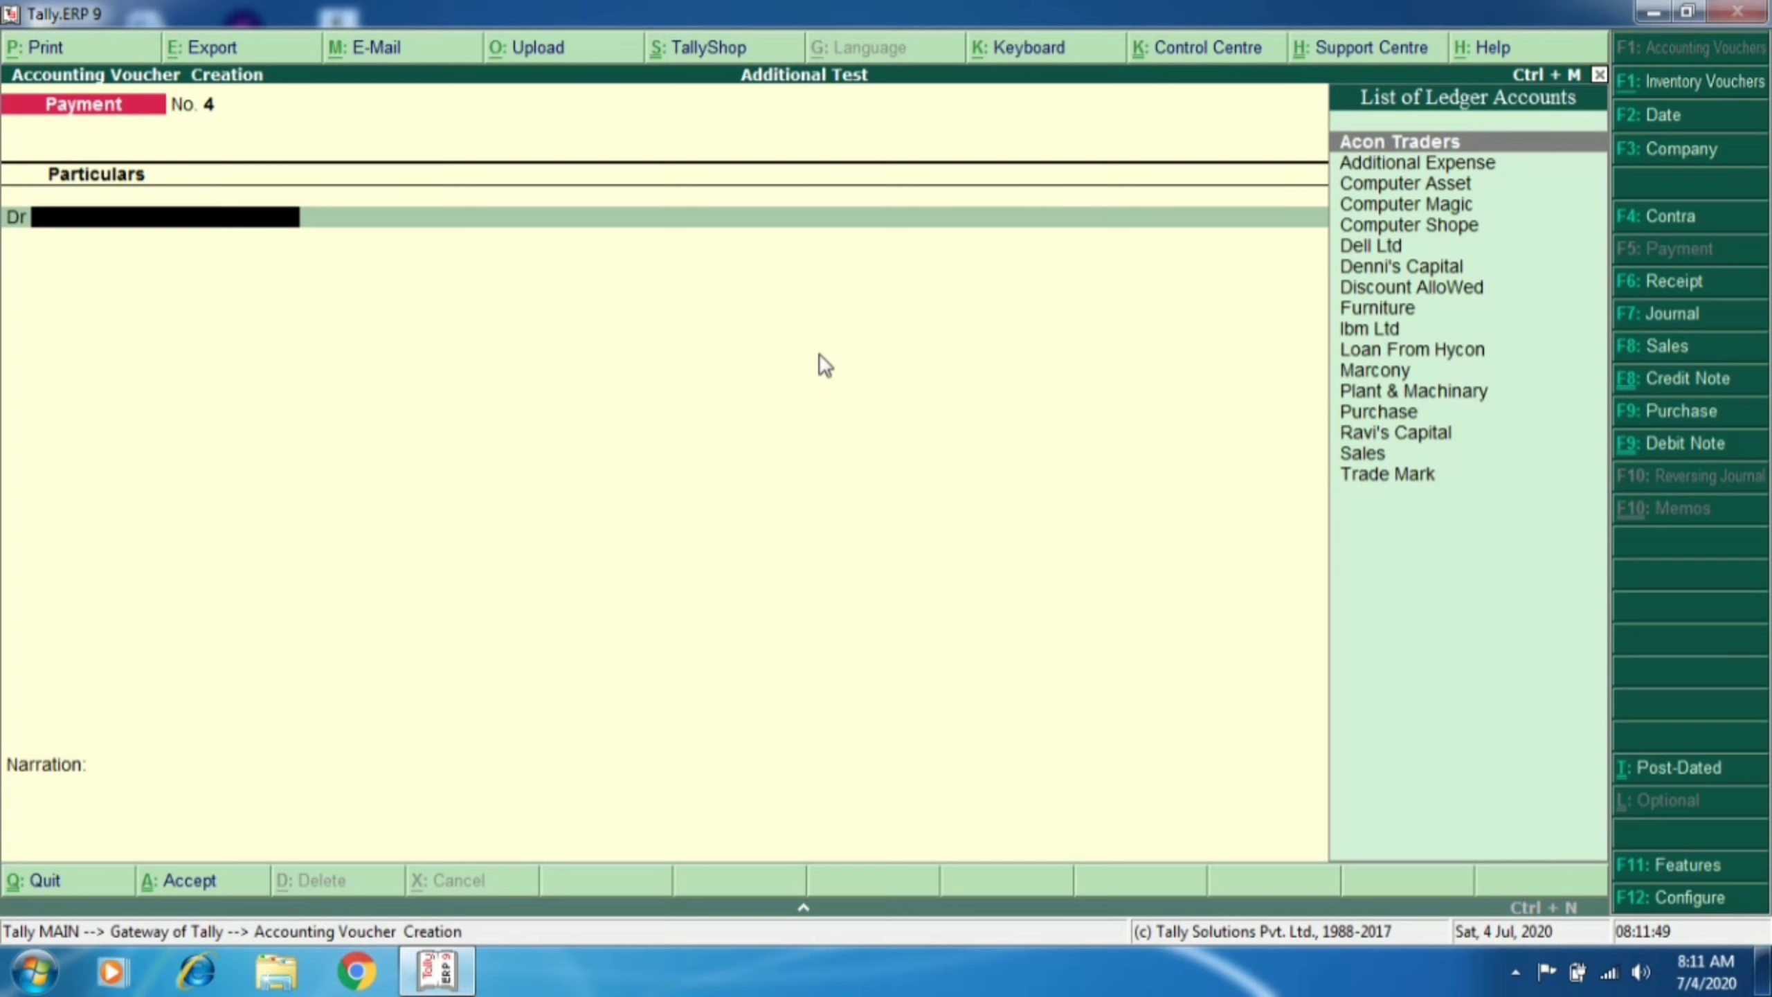
# Step: Start a receipt voucher with Computer Shope as the credited account
pyautogui.press('F6')
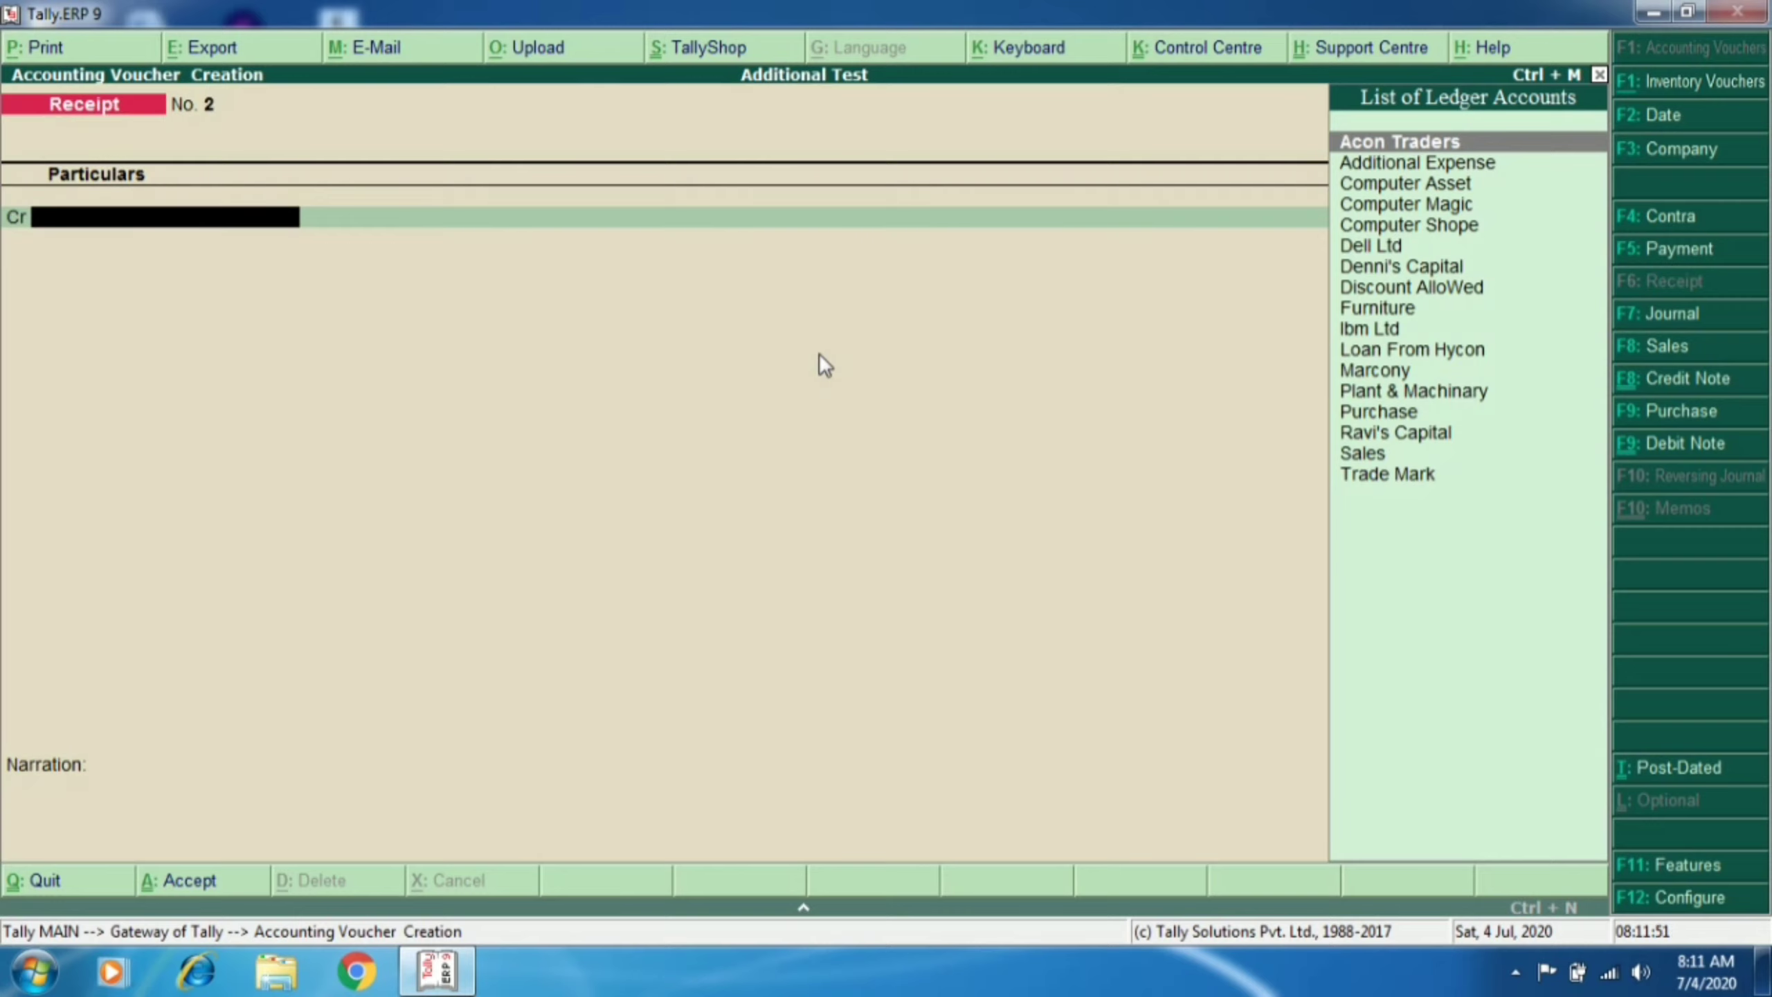
pyautogui.write('C')
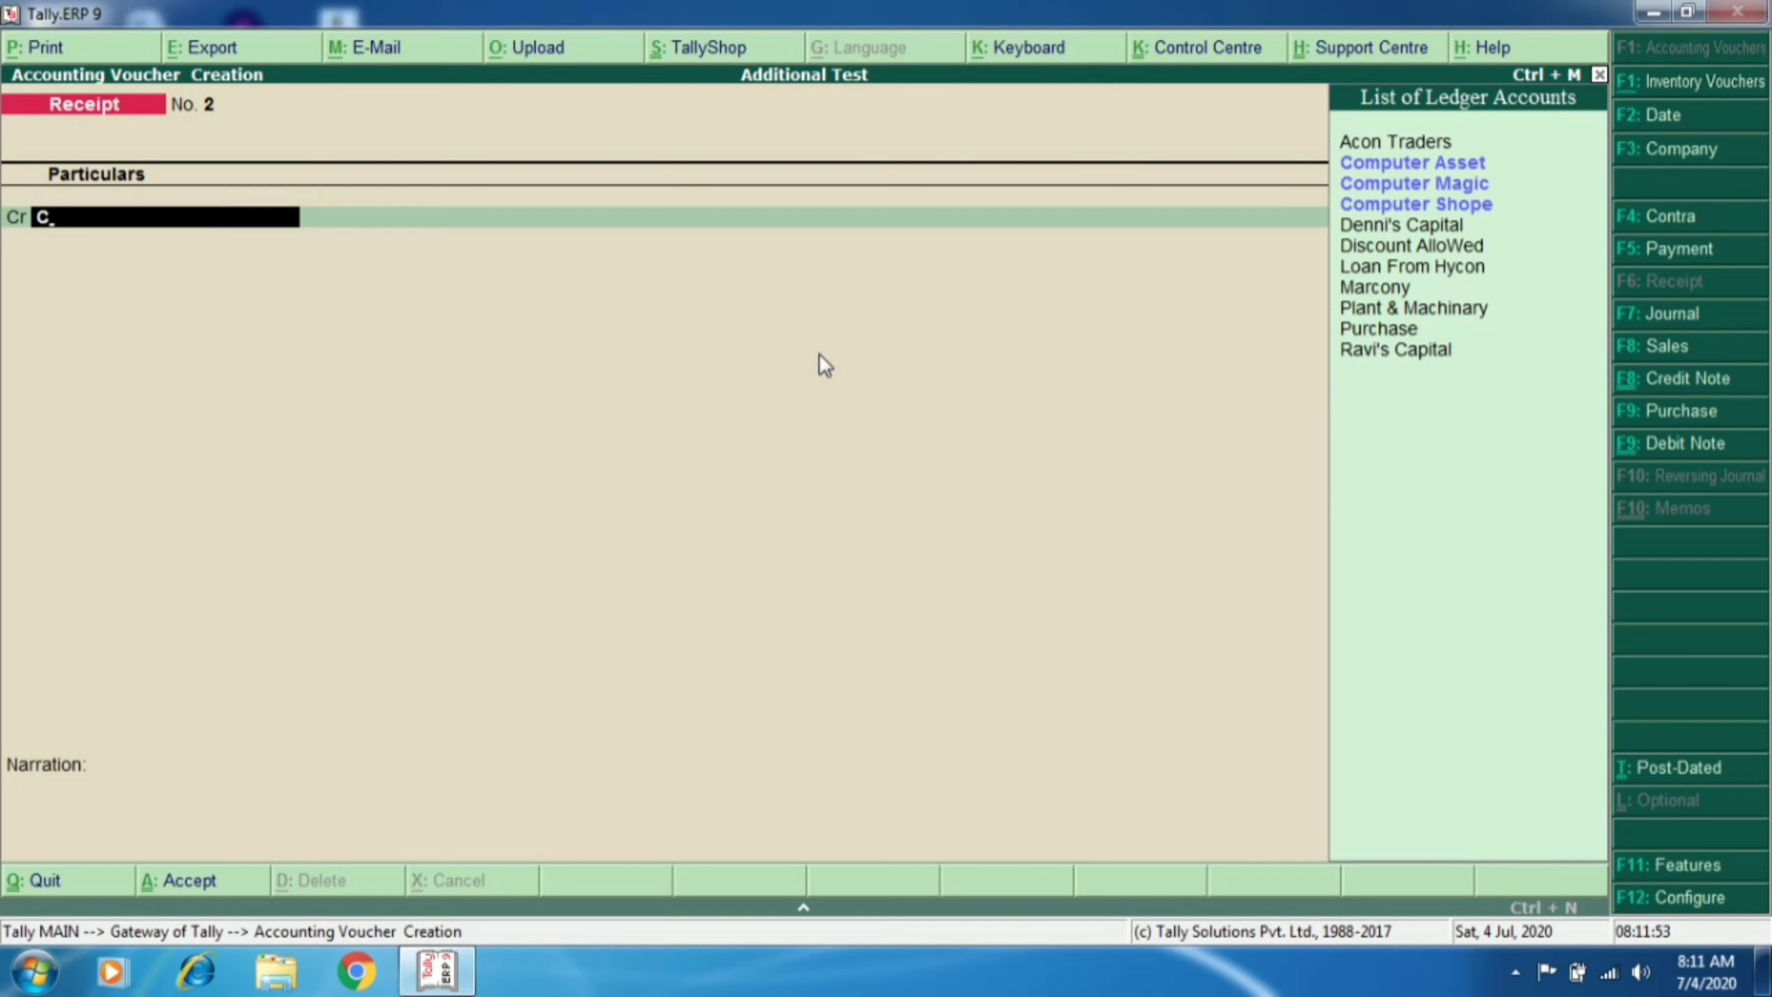
pyautogui.press('Down')
pyautogui.press('Down')
pyautogui.press('Down')
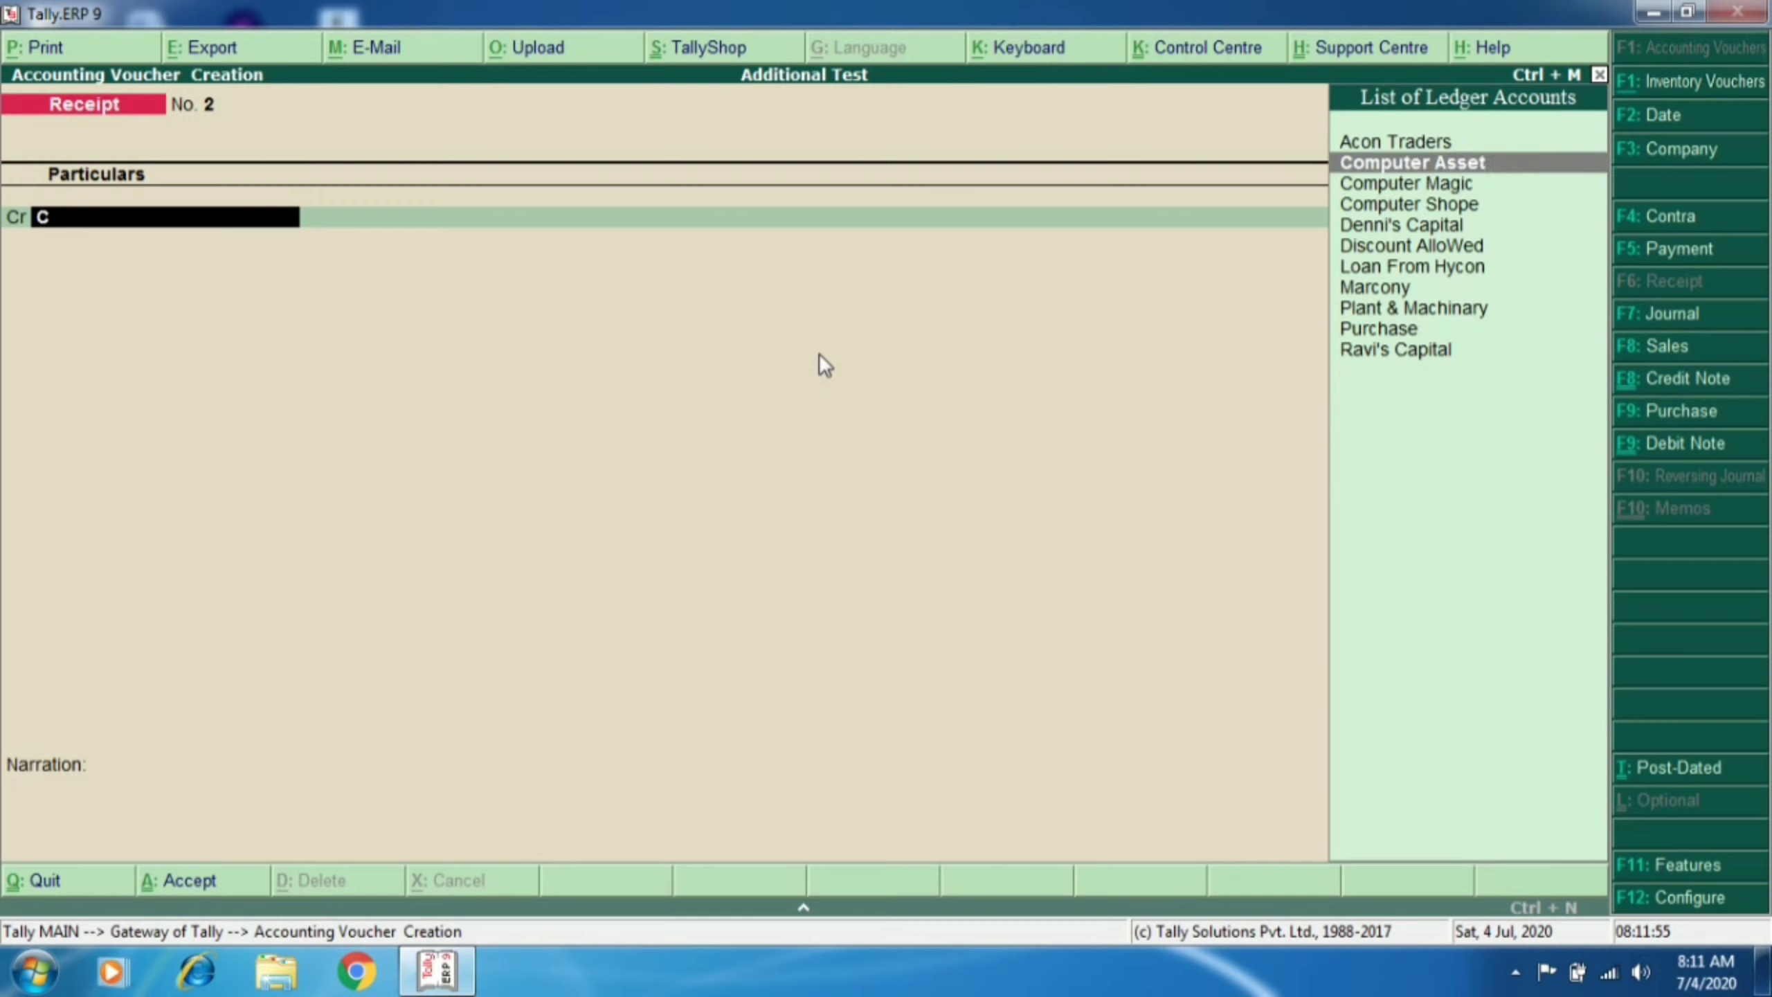
pyautogui.press('Return')
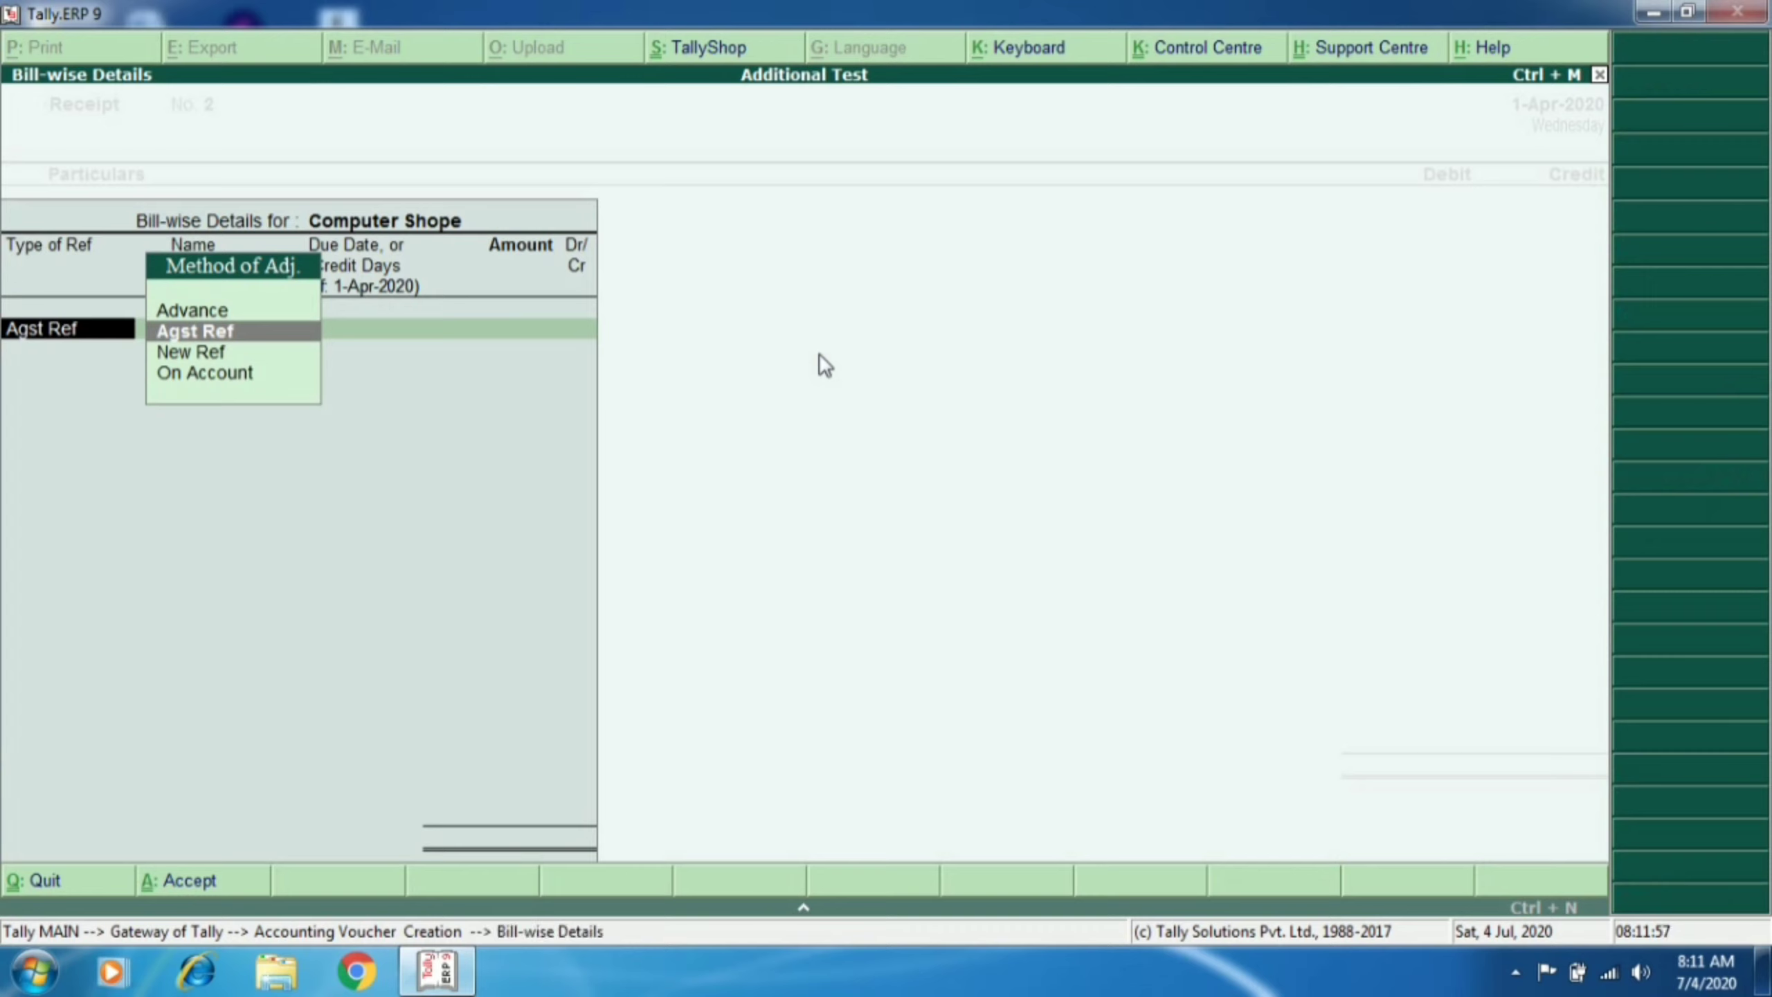
# Step: Allocate 2,00,000 of Computer Shope's receipt as Agst Ref to pending bill 2
pyautogui.press('Return')
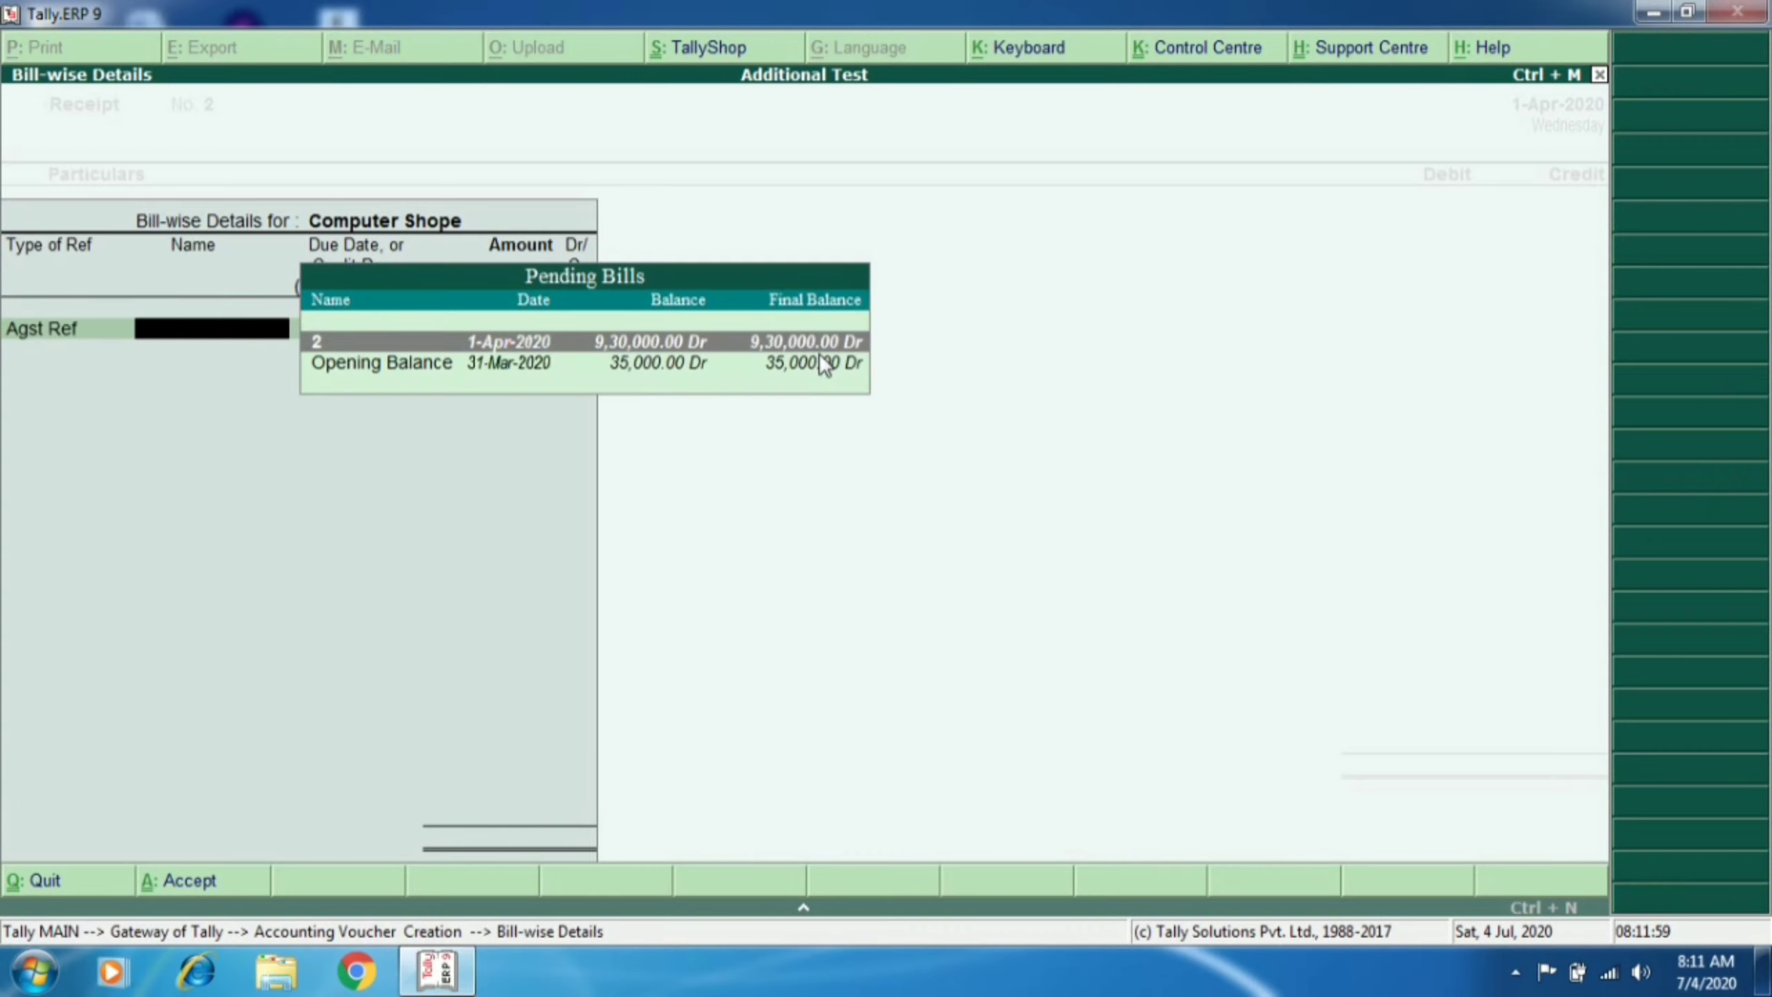
pyautogui.press('Return')
pyautogui.write('2,00,0')
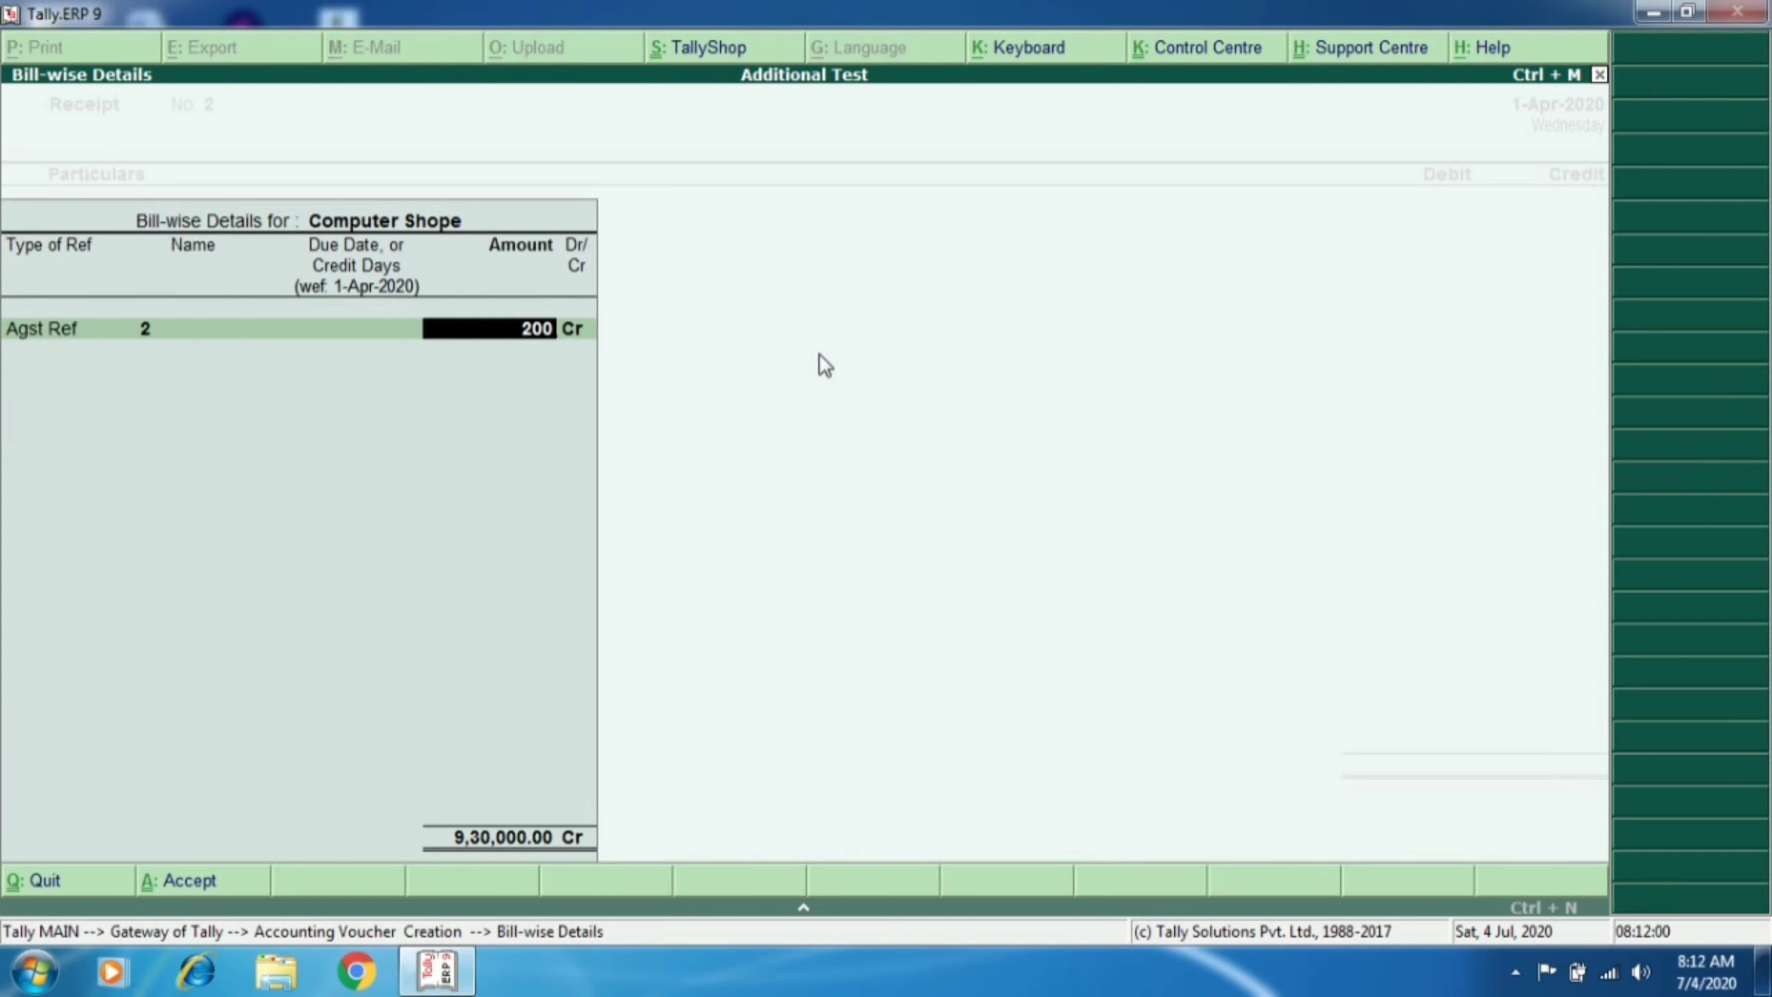
pyautogui.write('00')
pyautogui.press('Return')
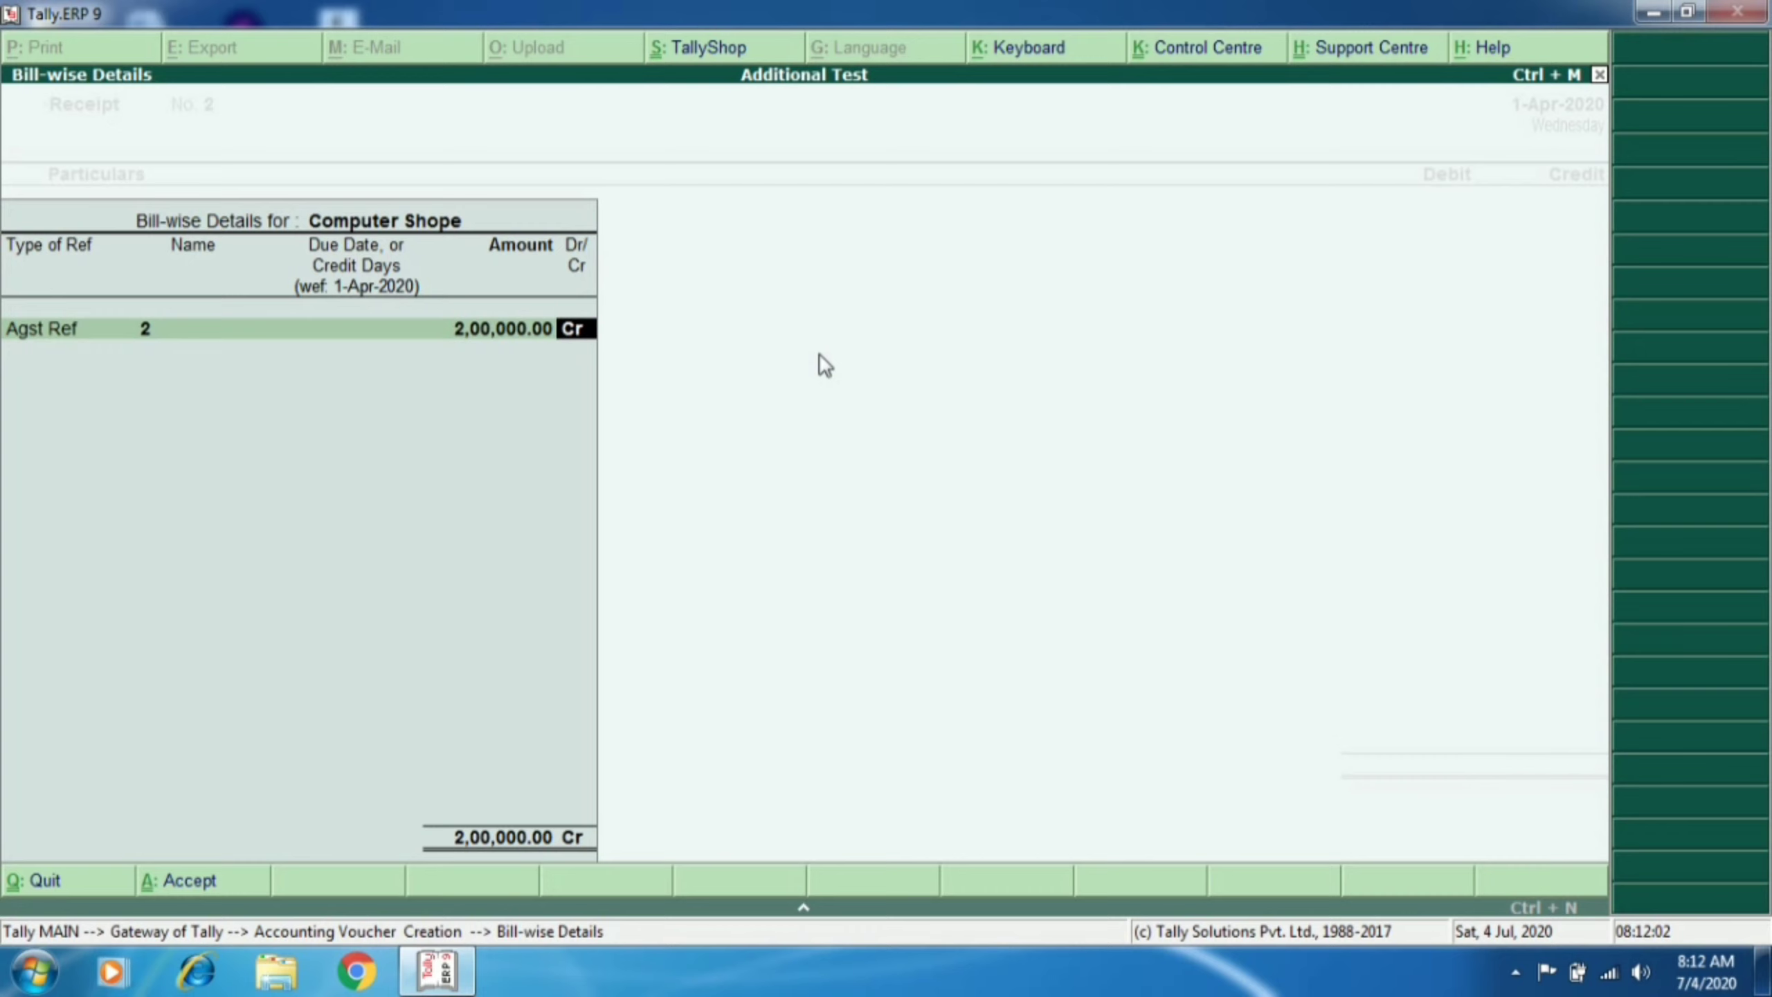
pyautogui.press('Return')
pyautogui.press('Return')
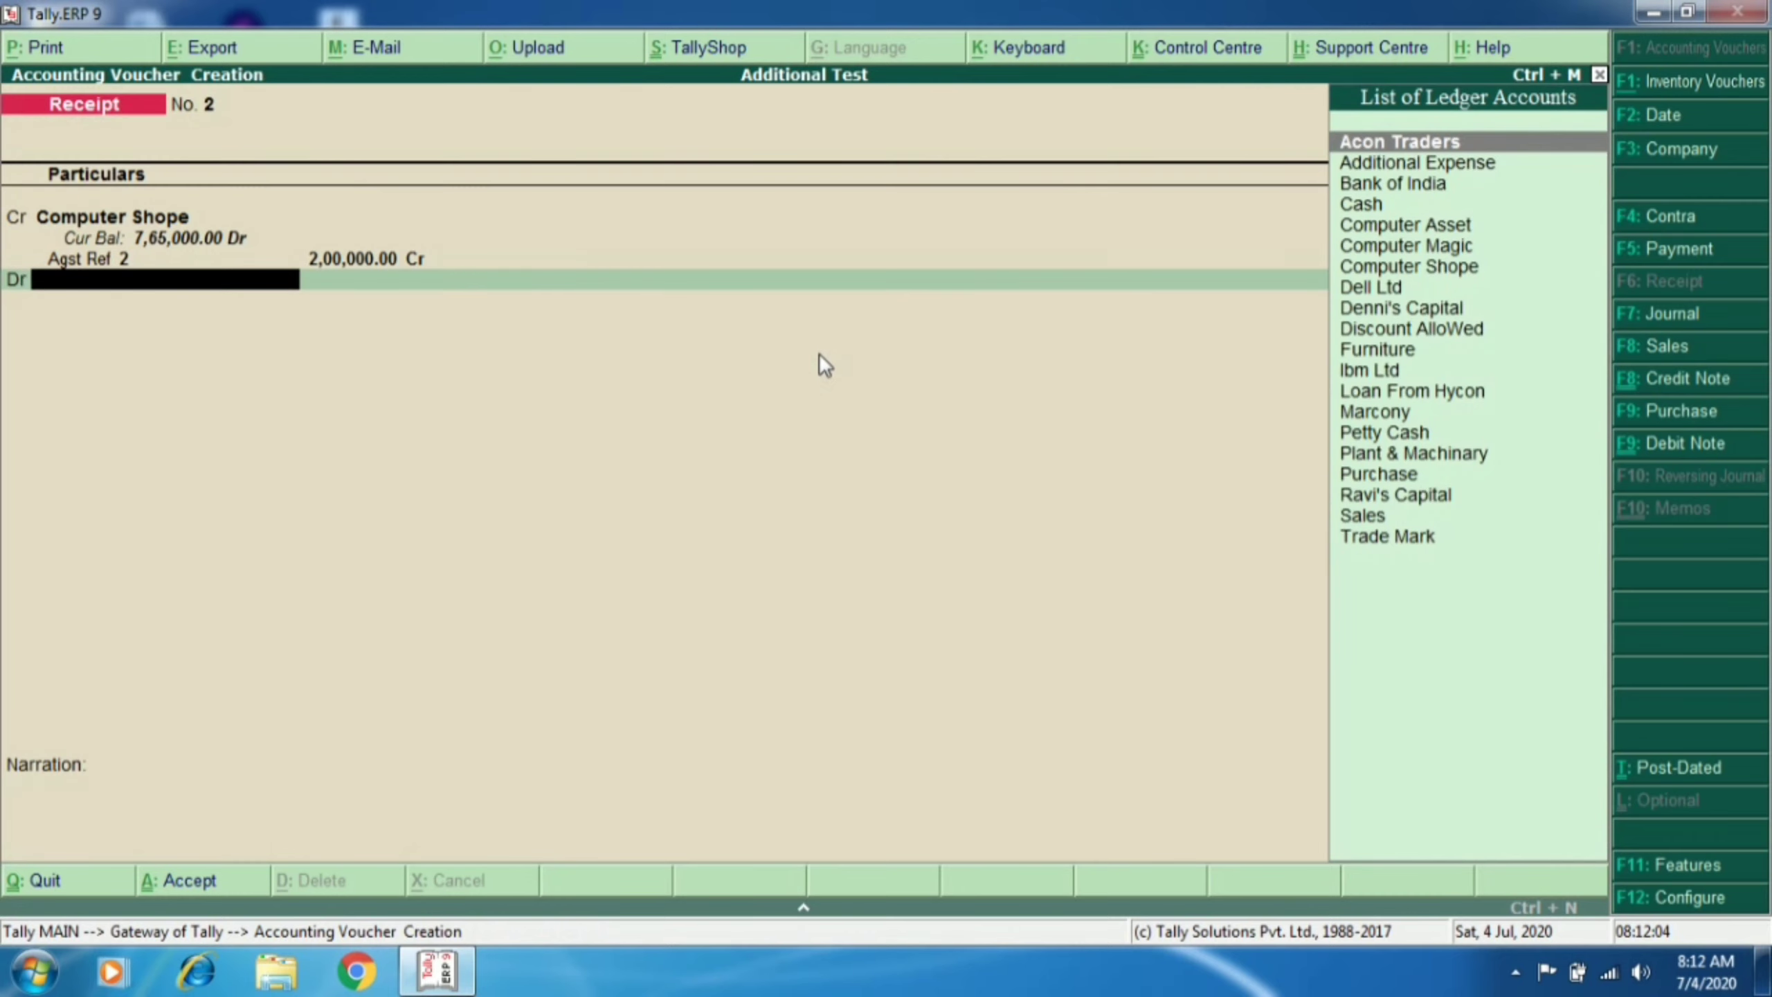
# Step: Debit Bank of India with 2,00,000 and save the Computer Shope receipt voucher without a narration
pyautogui.write('B')
pyautogui.press('Return')
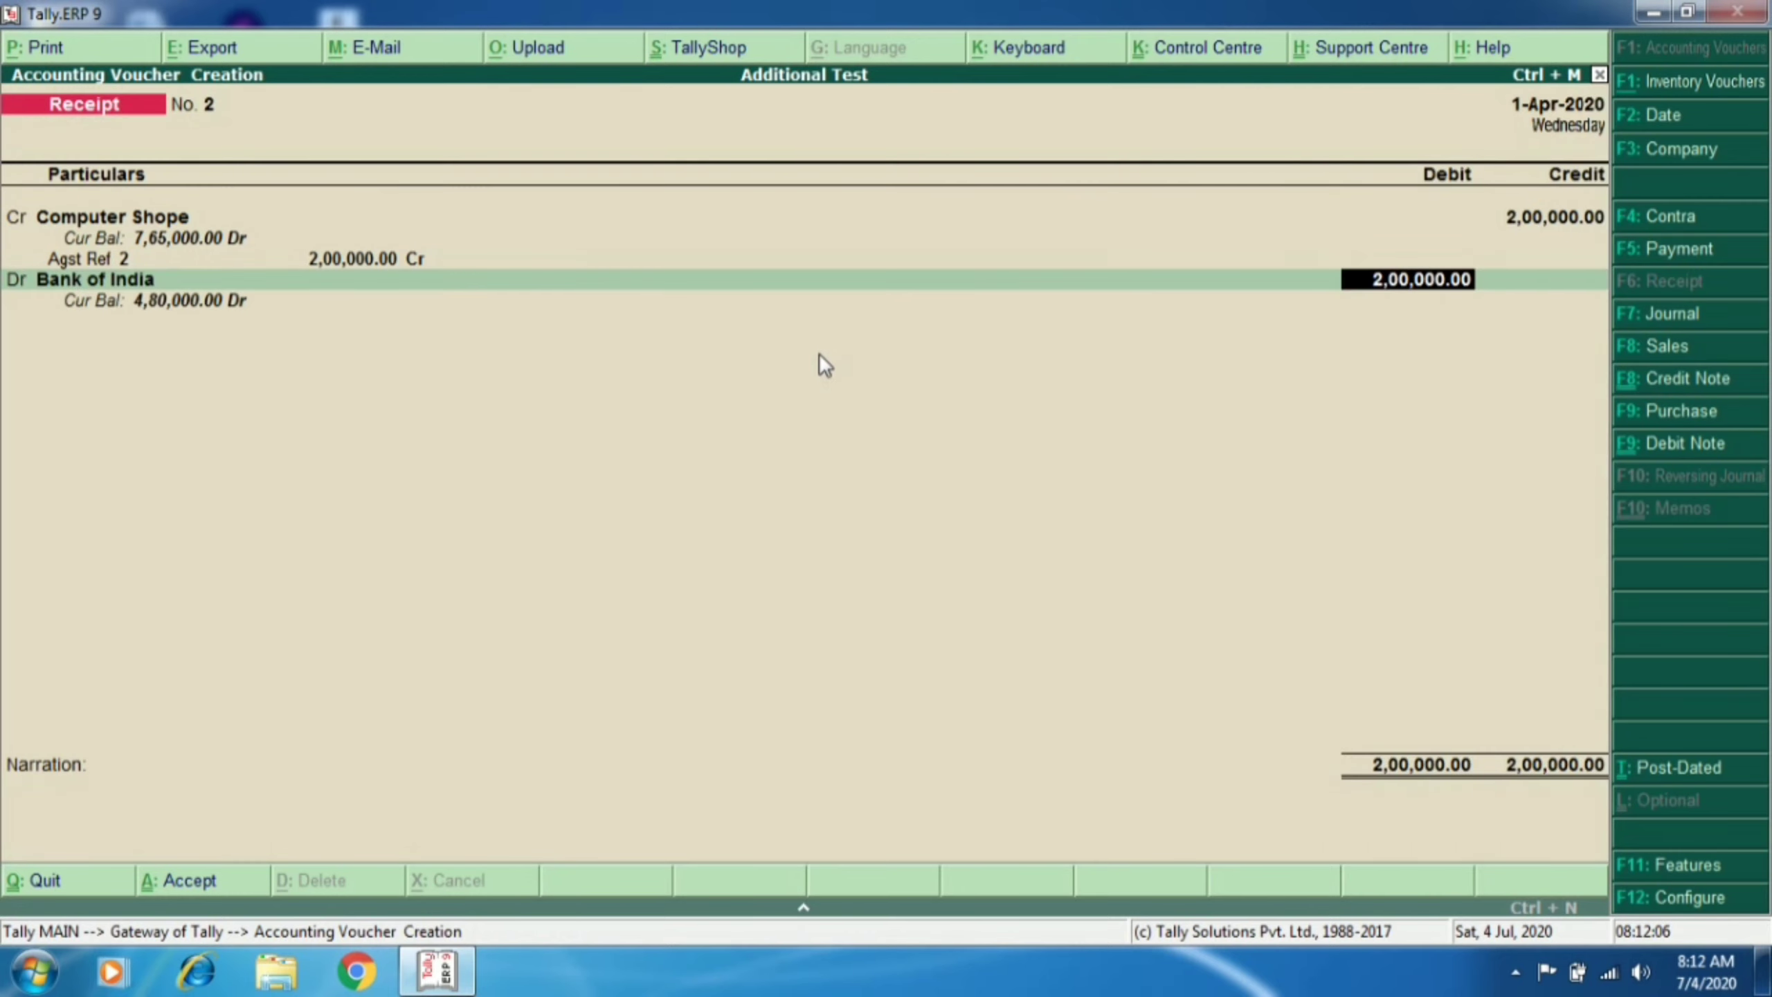
pyautogui.press('Return')
pyautogui.press('Return')
pyautogui.press('Return')
pyautogui.press('Return')
pyautogui.press('Return')
pyautogui.press('Return')
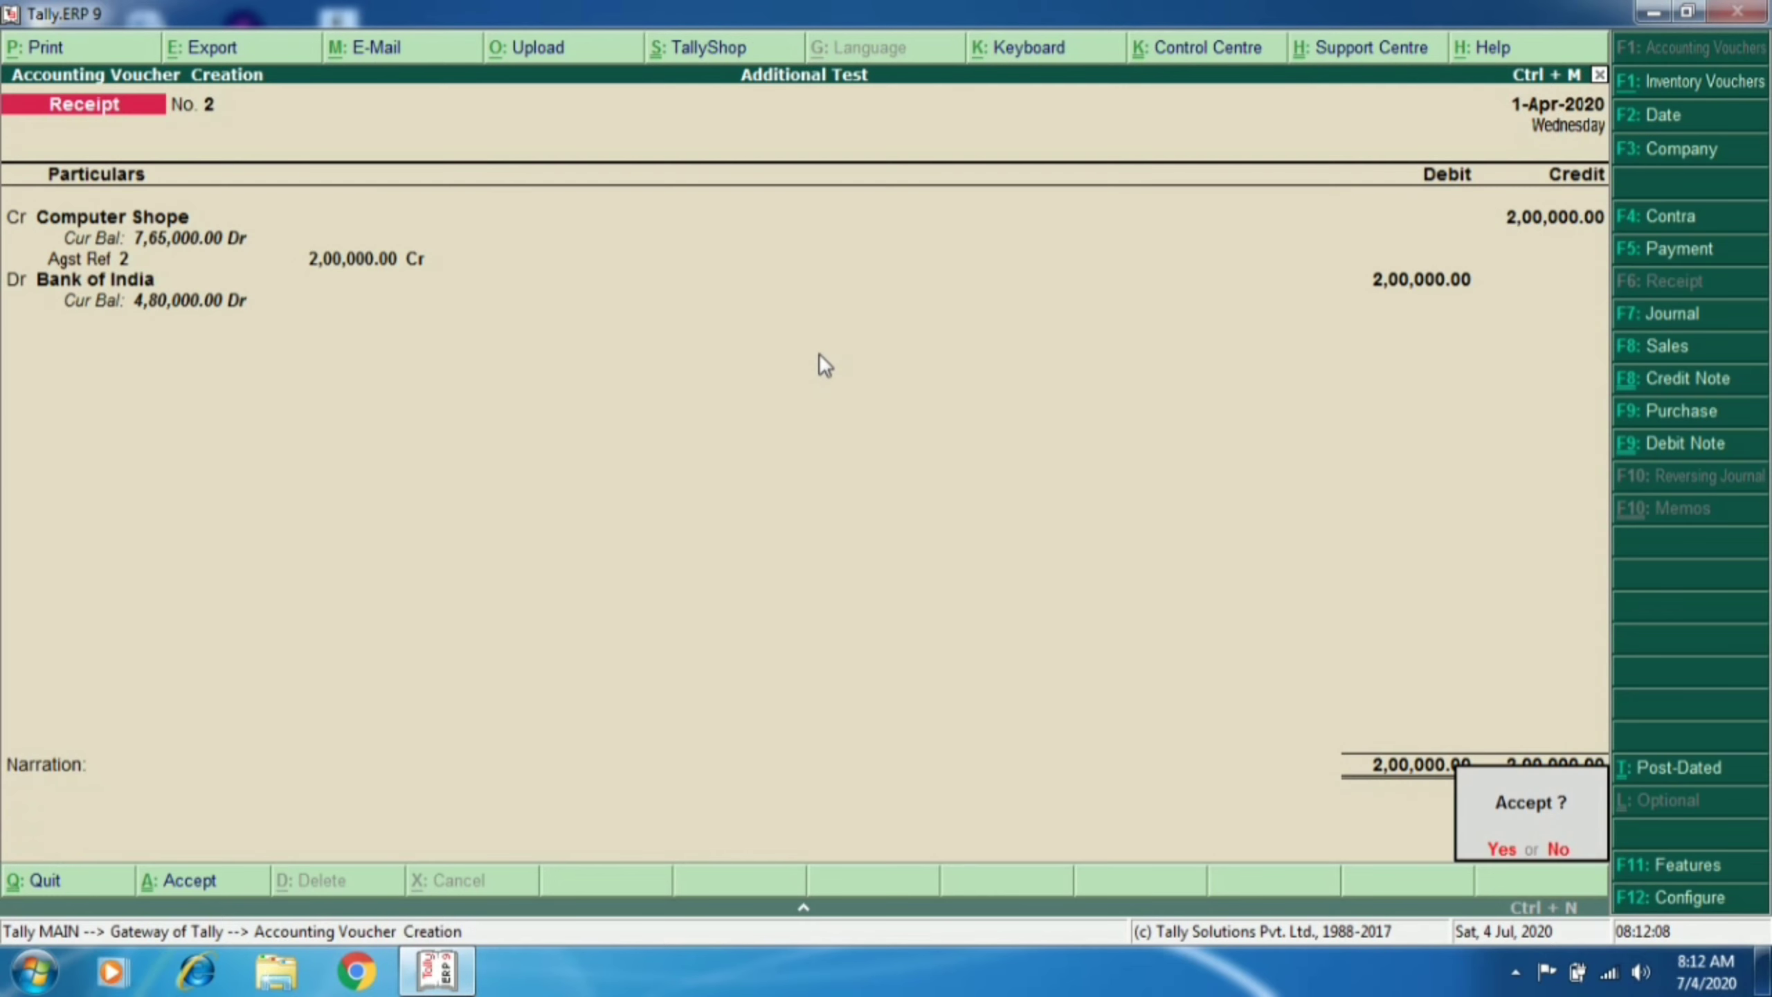
pyautogui.press('Return')
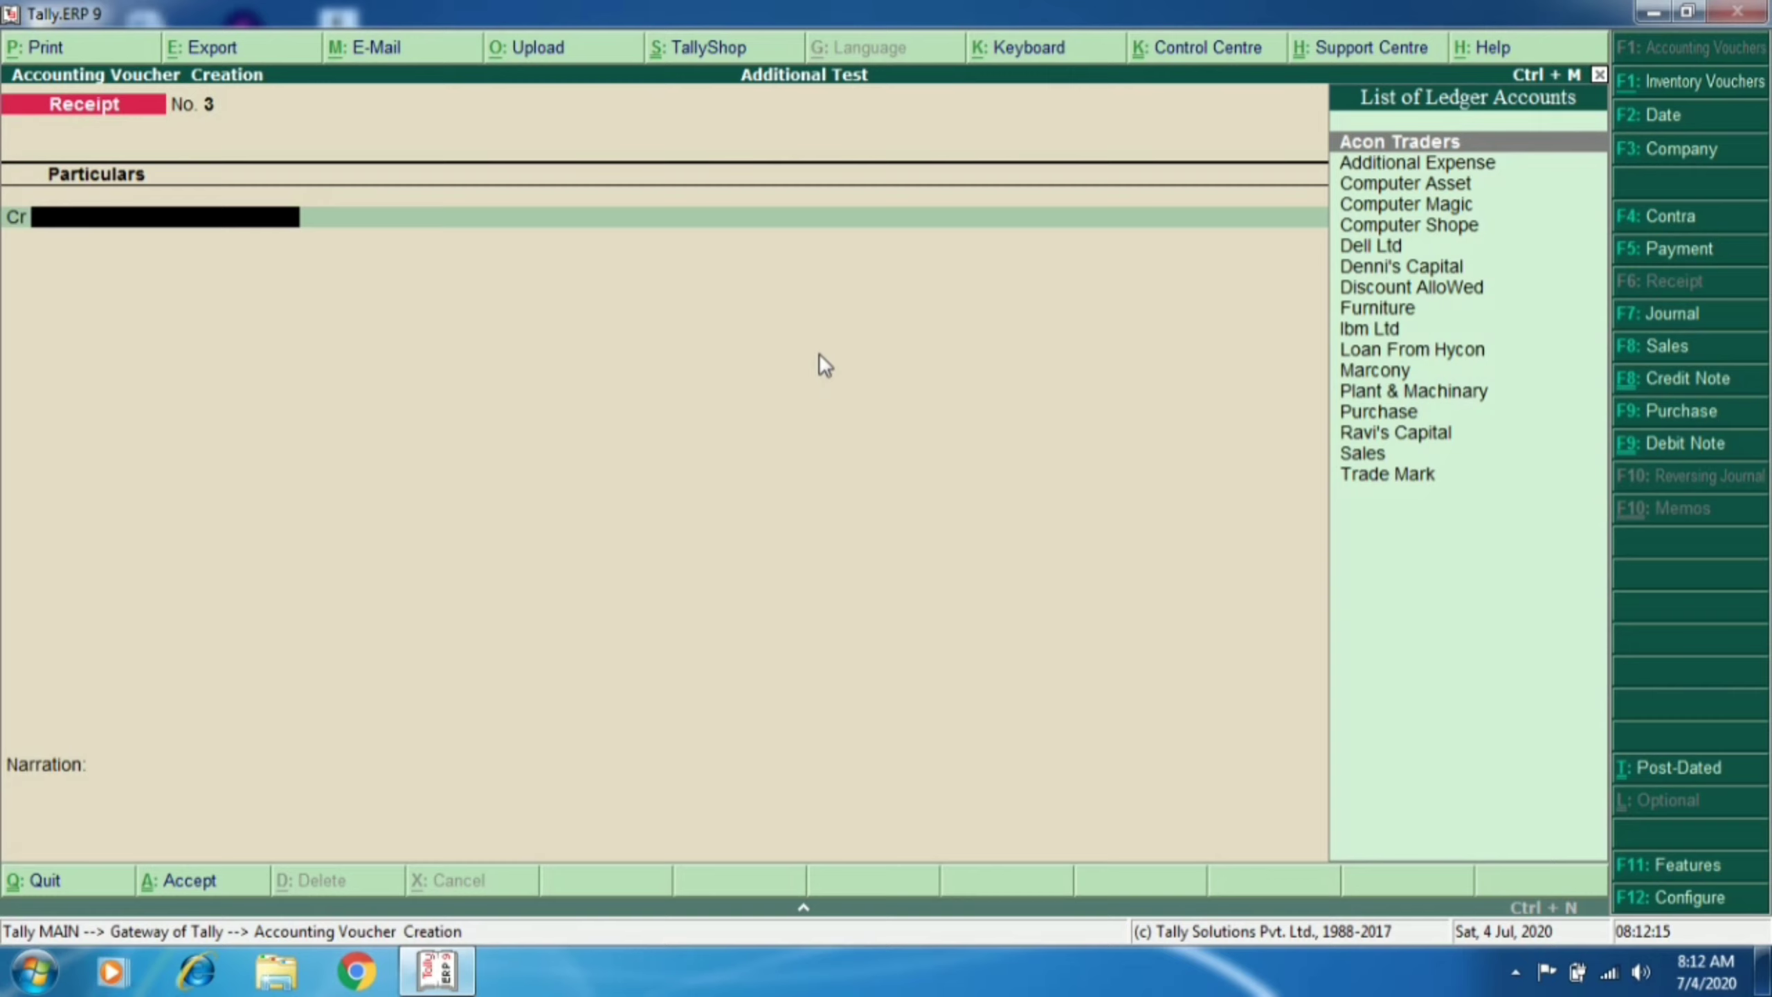
# Step: Start another payment voucher debiting Ibm Ltd with a further 1,00,000 as Agst Ref to bill 456
pyautogui.press('F5')
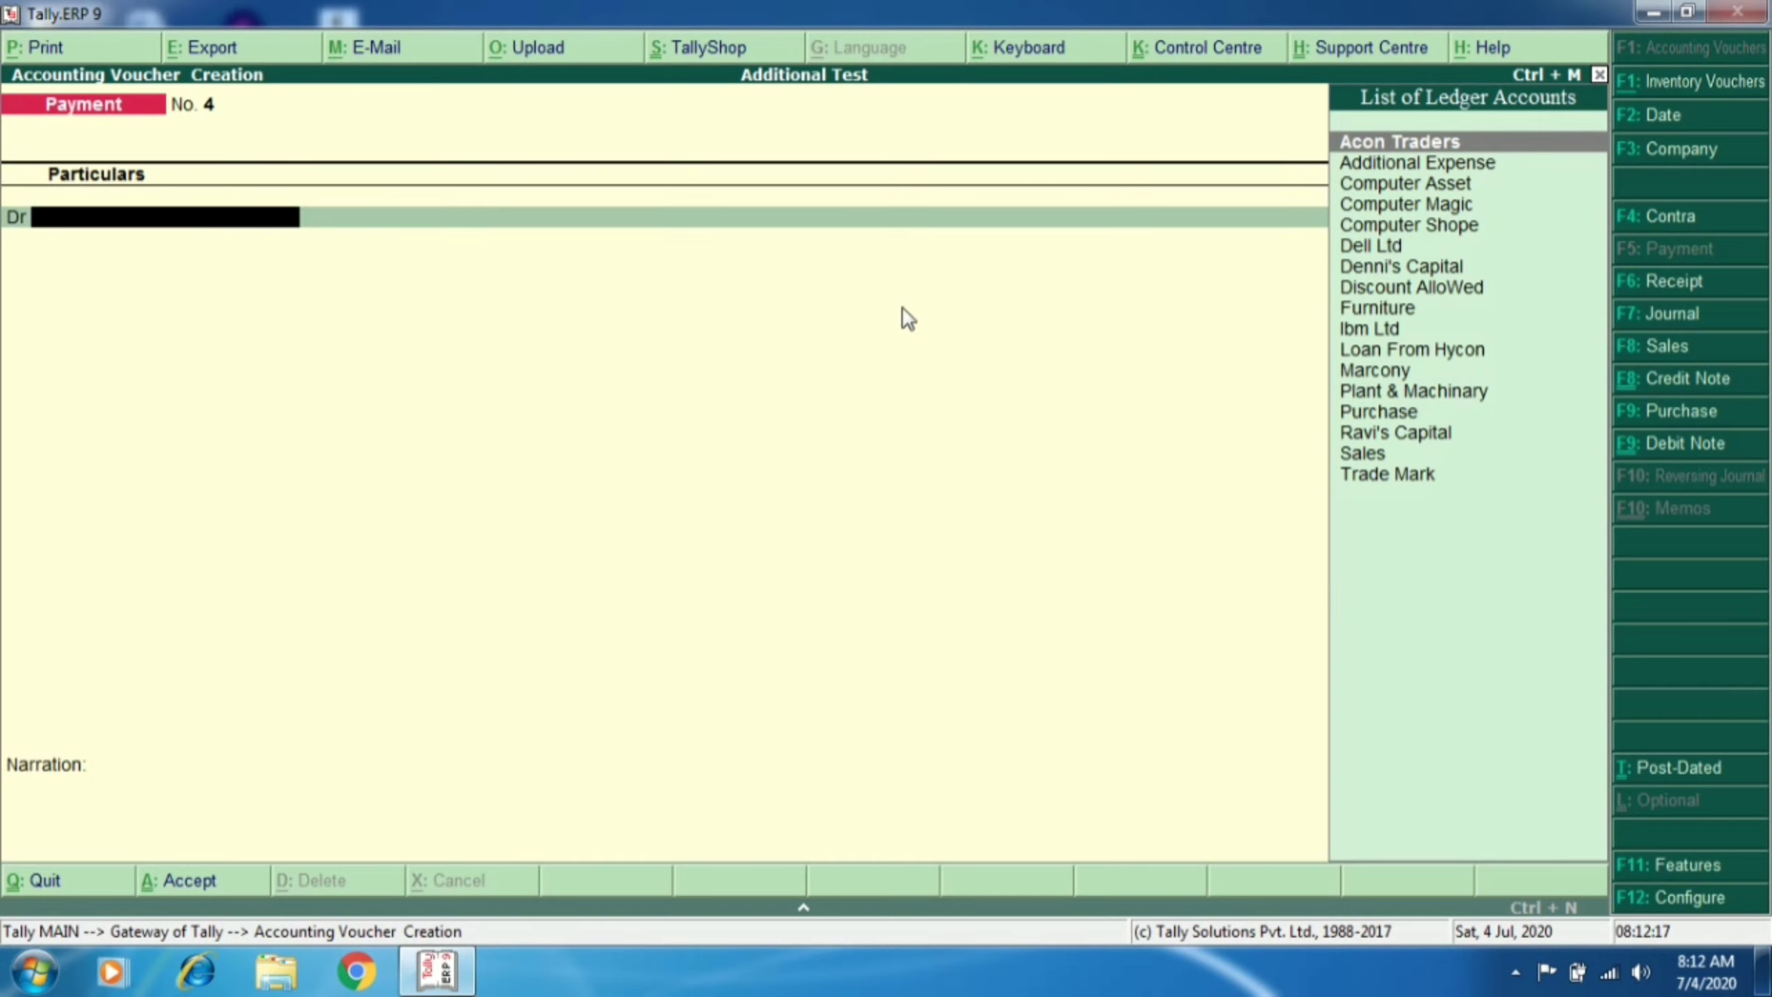
pyautogui.write('Ib')
pyautogui.press('Return')
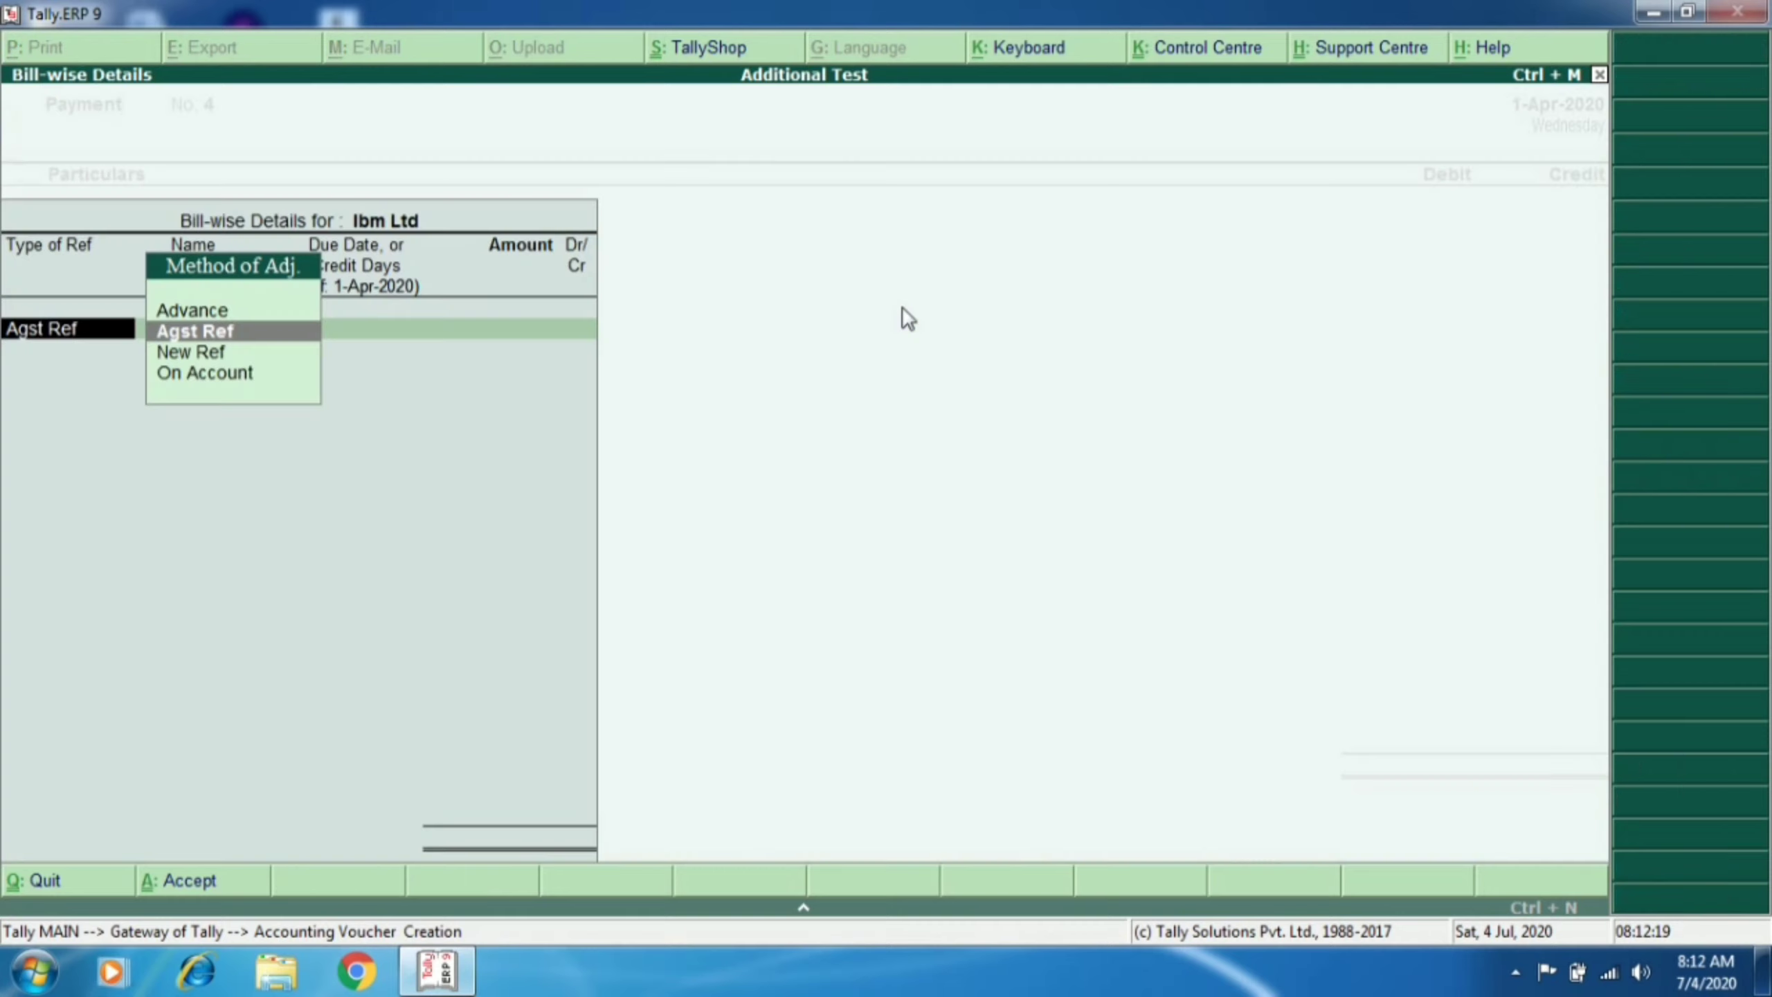
pyautogui.press('Return')
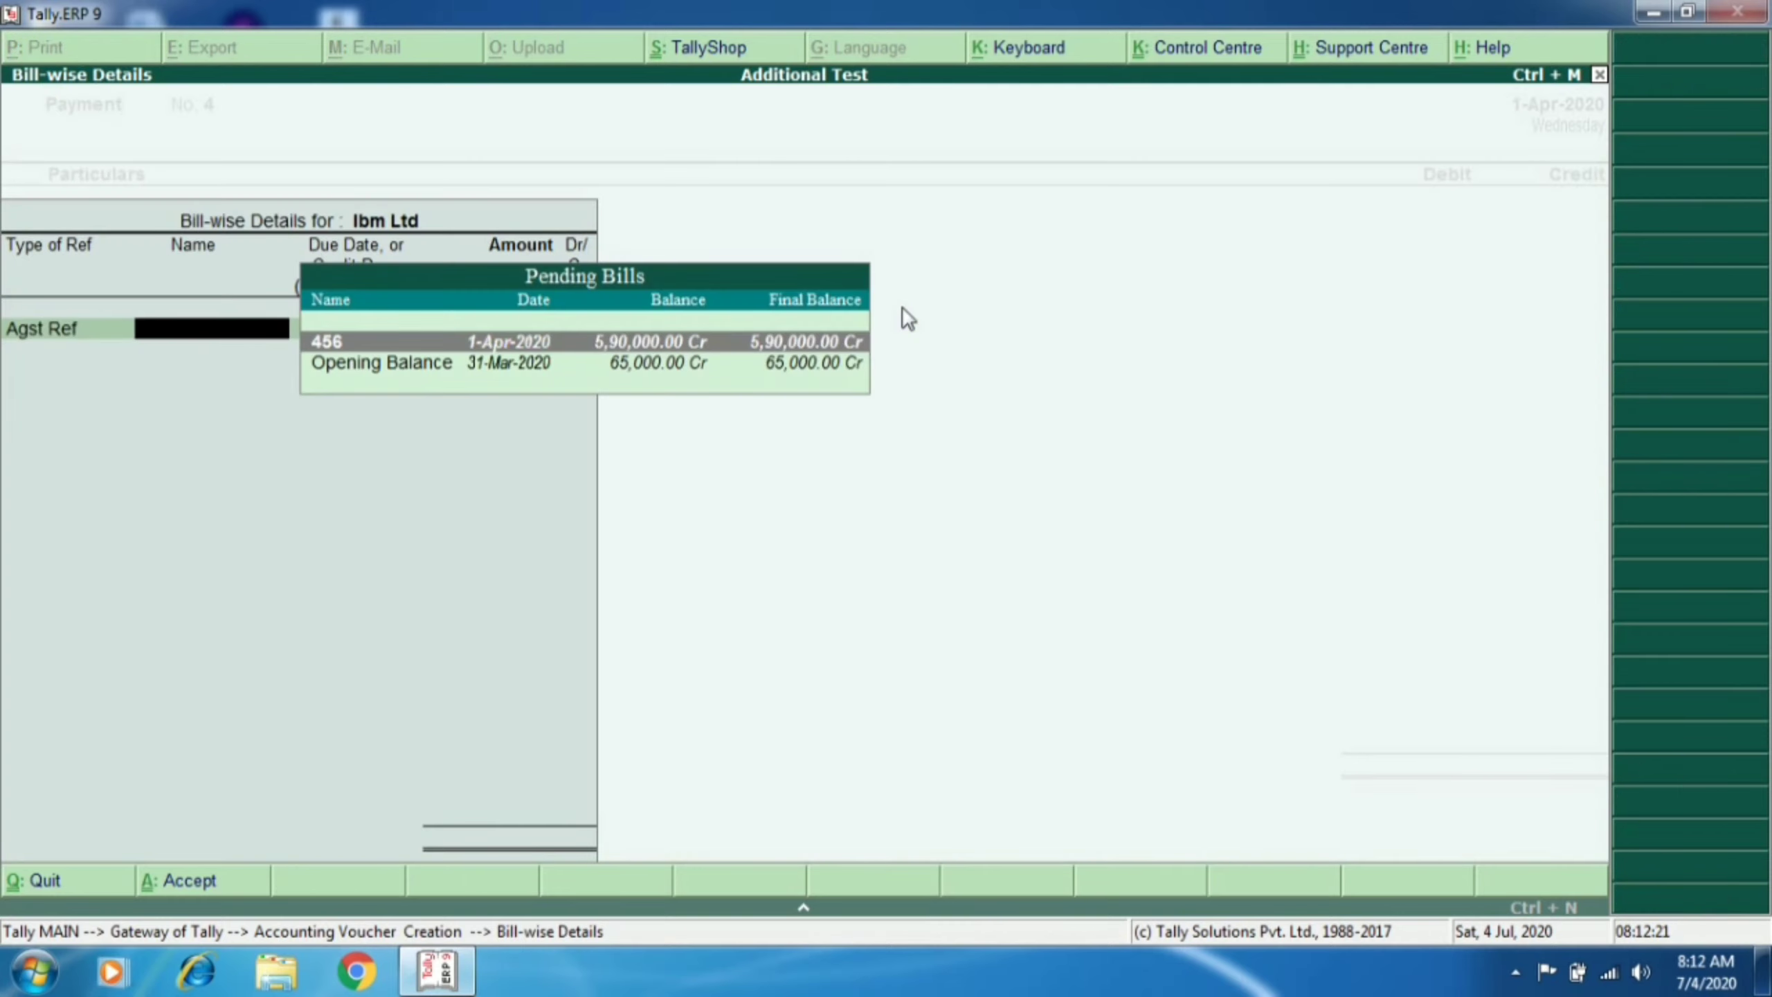
pyautogui.press('Return')
pyautogui.write('10000')
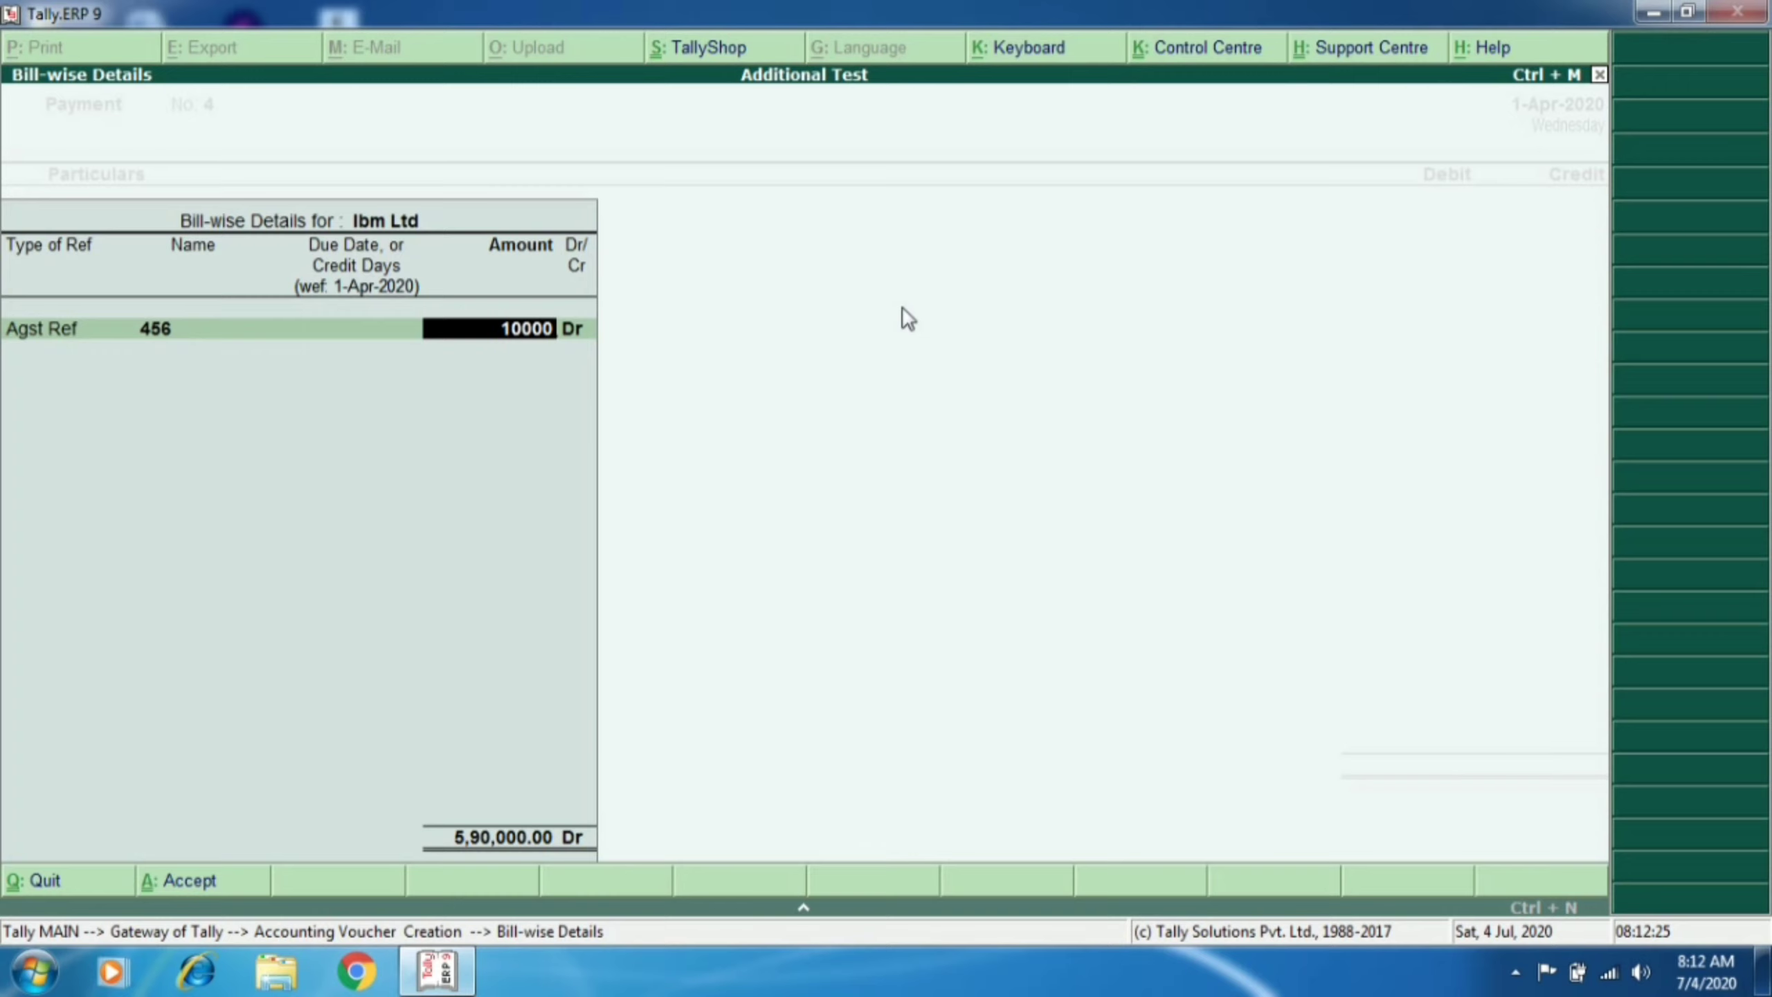
pyautogui.press('Return')
pyautogui.press('Return')
pyautogui.press('Return')
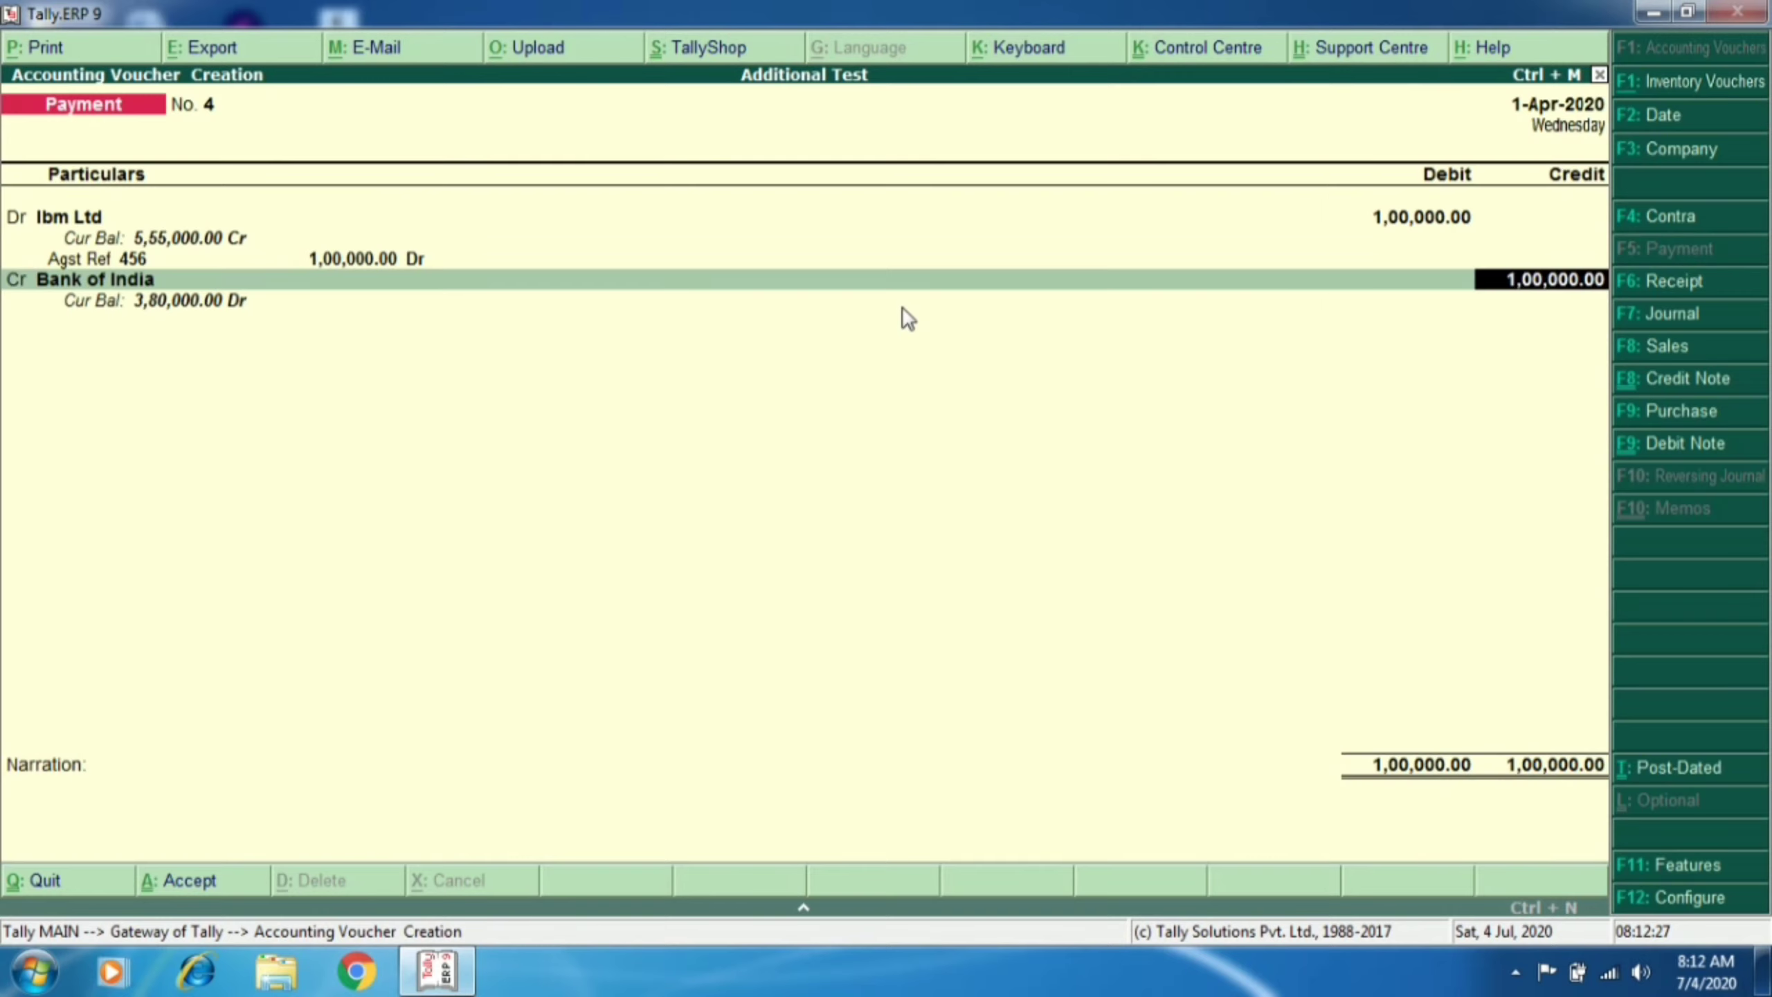
# Step: Credit the second Ibm Ltd payment of 1,00,000 to Bank of India and save the voucher without a narration
pyautogui.press('Return')
pyautogui.press('Return')
pyautogui.press('Return')
pyautogui.press('Return')
pyautogui.press('Return')
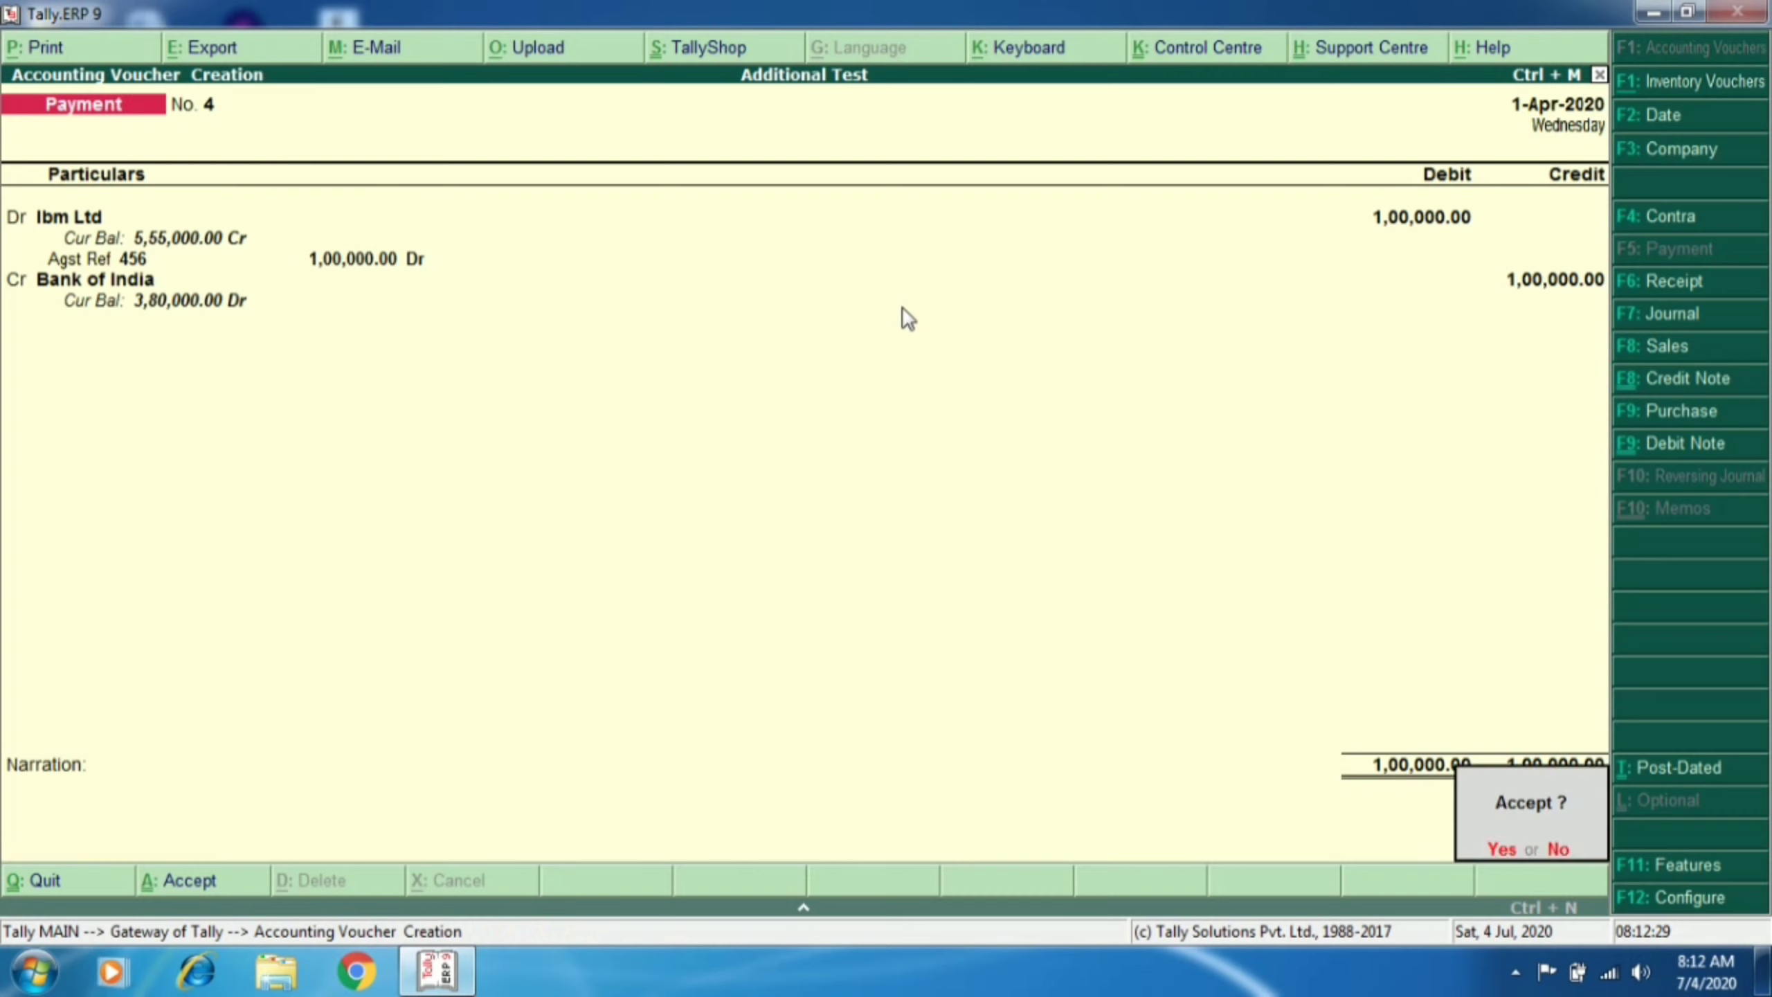
pyautogui.press('Return')
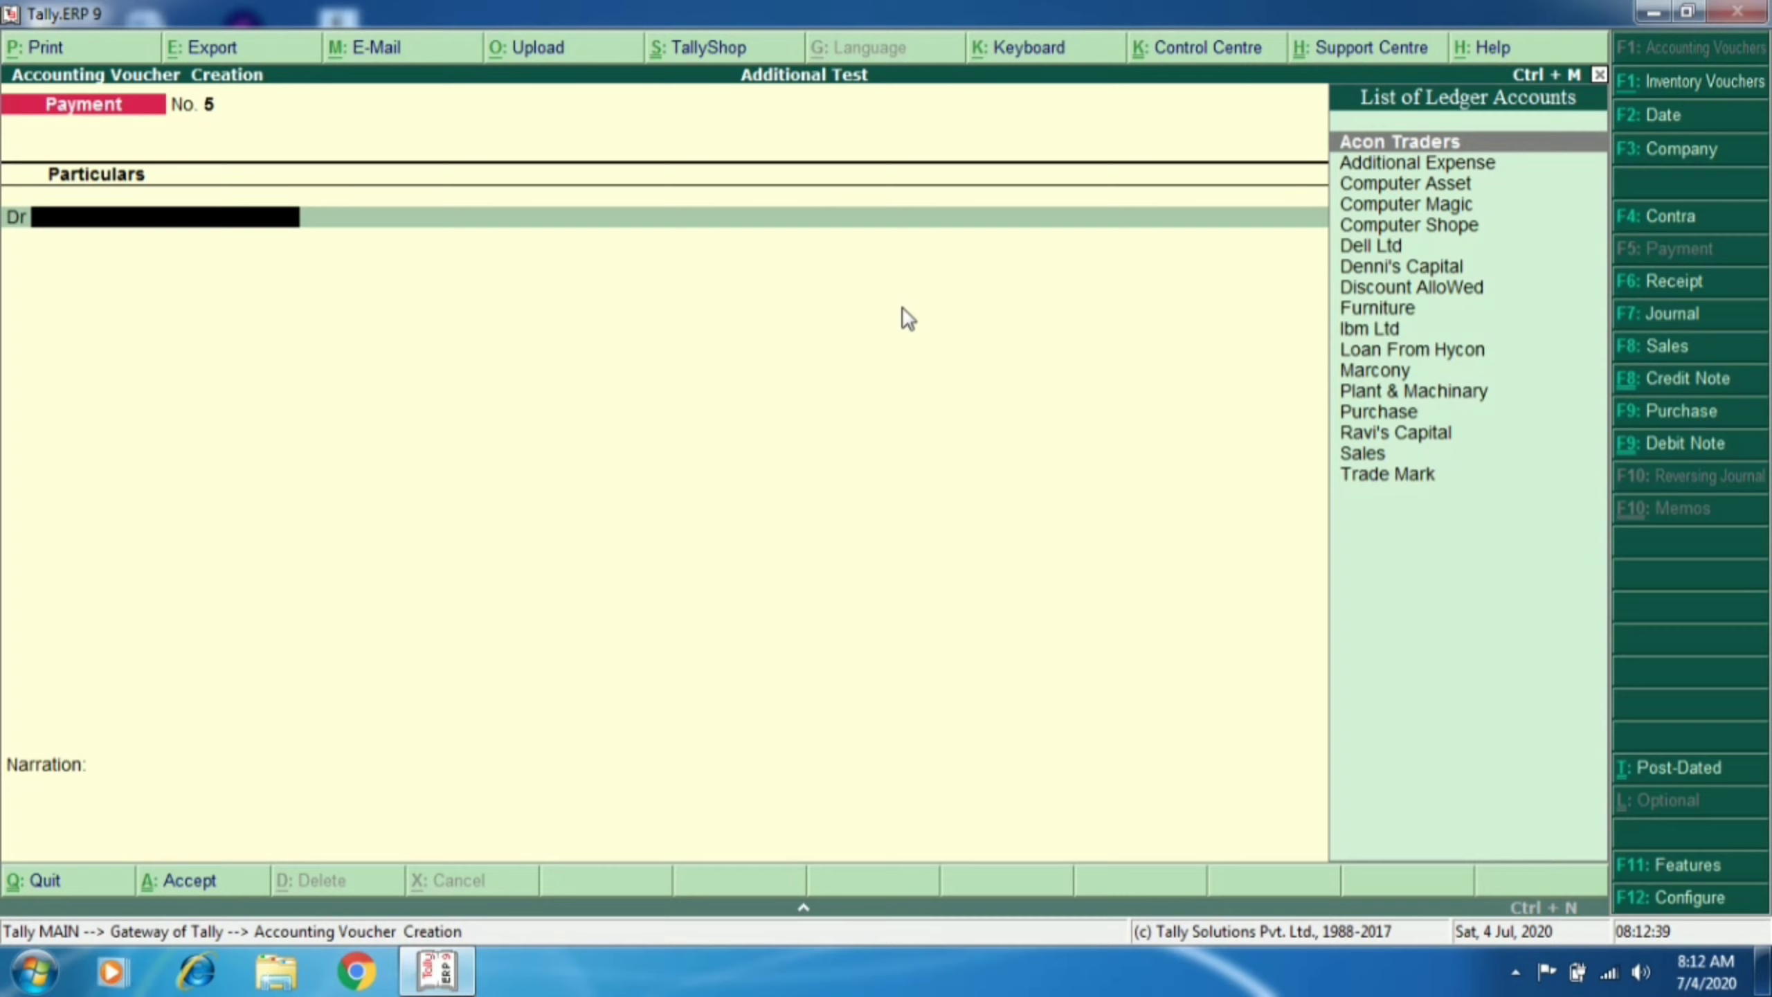
# Step: Start a contra voucher crediting Bank of India with 25,000, allocated as a cheque without an instrument number
pyautogui.press('F4')
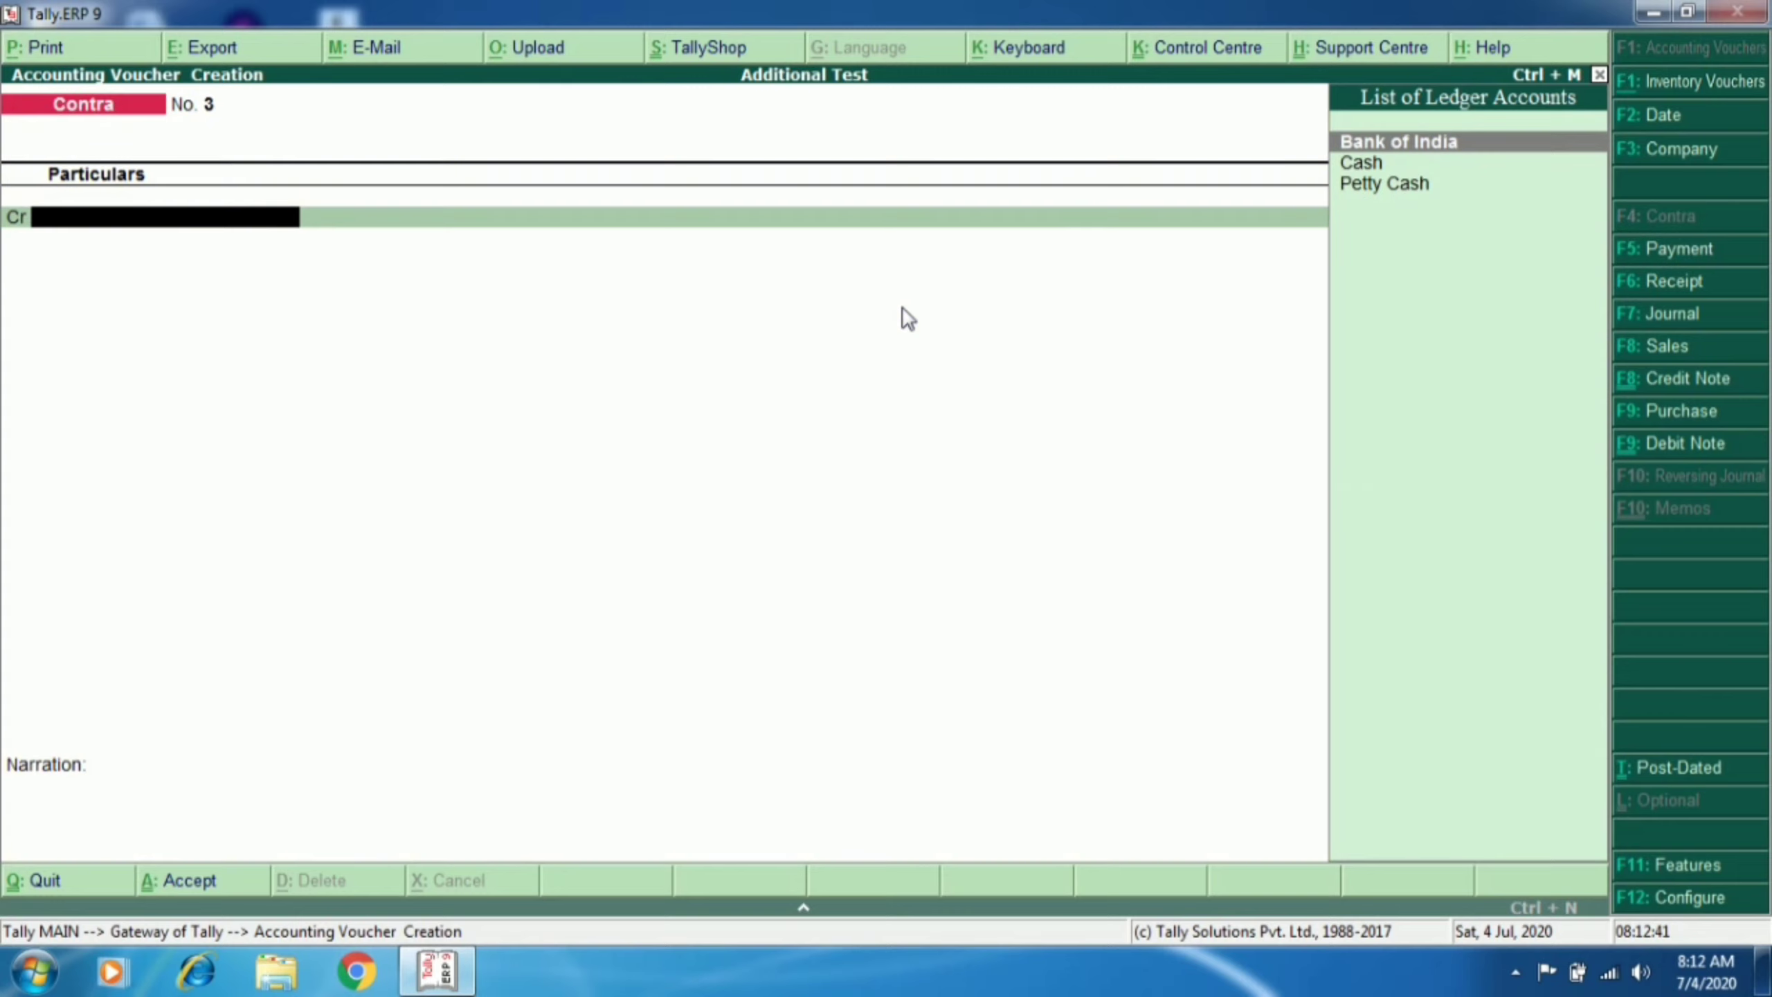
pyautogui.press('Down')
pyautogui.press('Up')
pyautogui.press('Return')
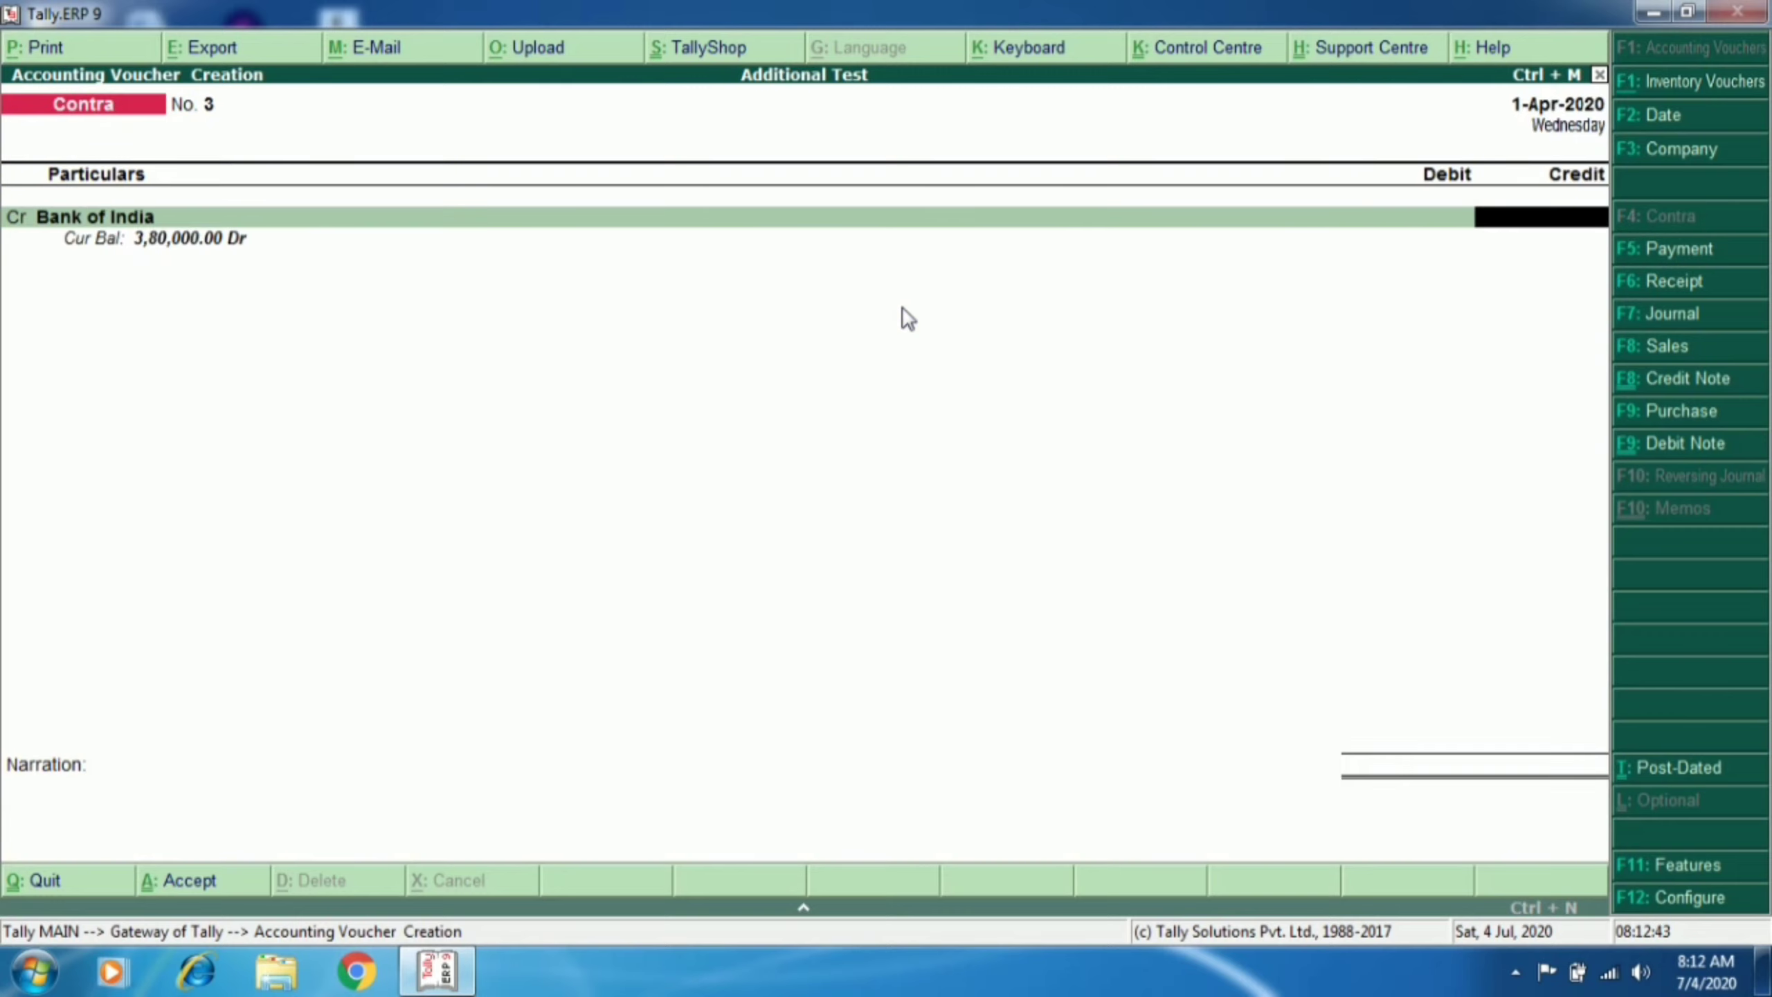
pyautogui.write('25000')
pyautogui.press('Return')
pyautogui.press('Return')
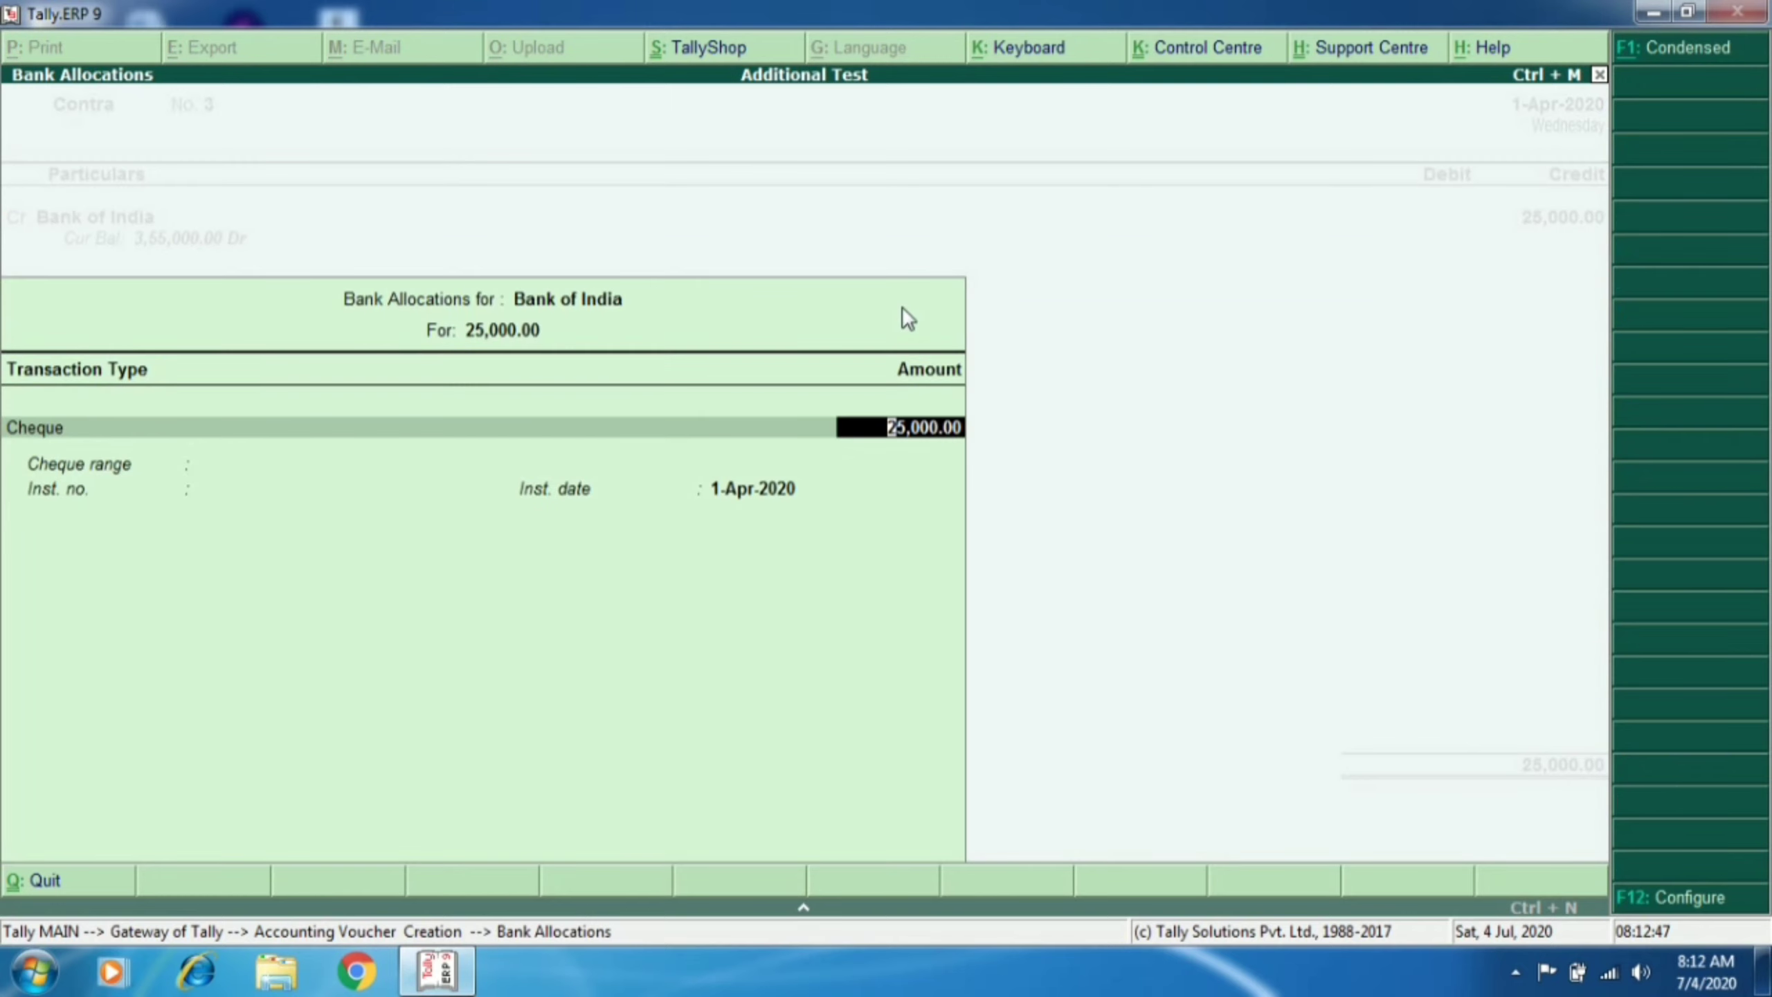
pyautogui.press('Return')
pyautogui.press('Return')
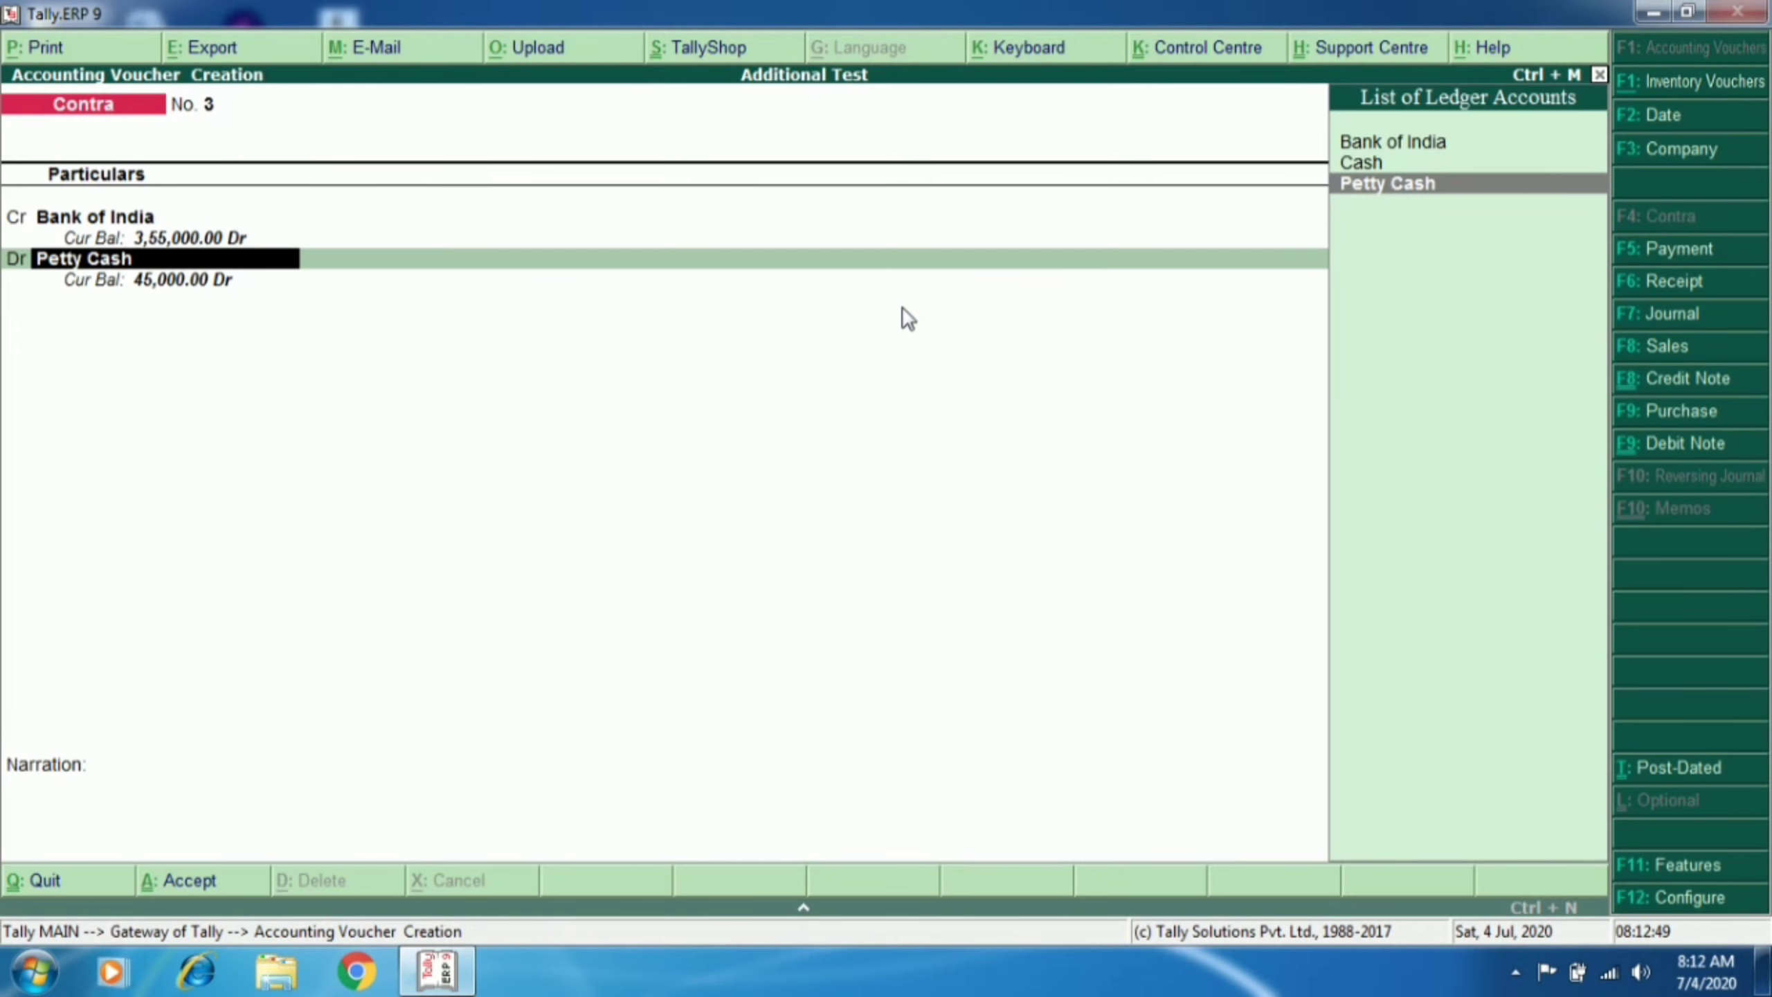
# Step: Debit Cash with 25,000 and save the contra voucher without a narration
pyautogui.write('C')
pyautogui.press('Return')
pyautogui.press('Return')
pyautogui.press('Return')
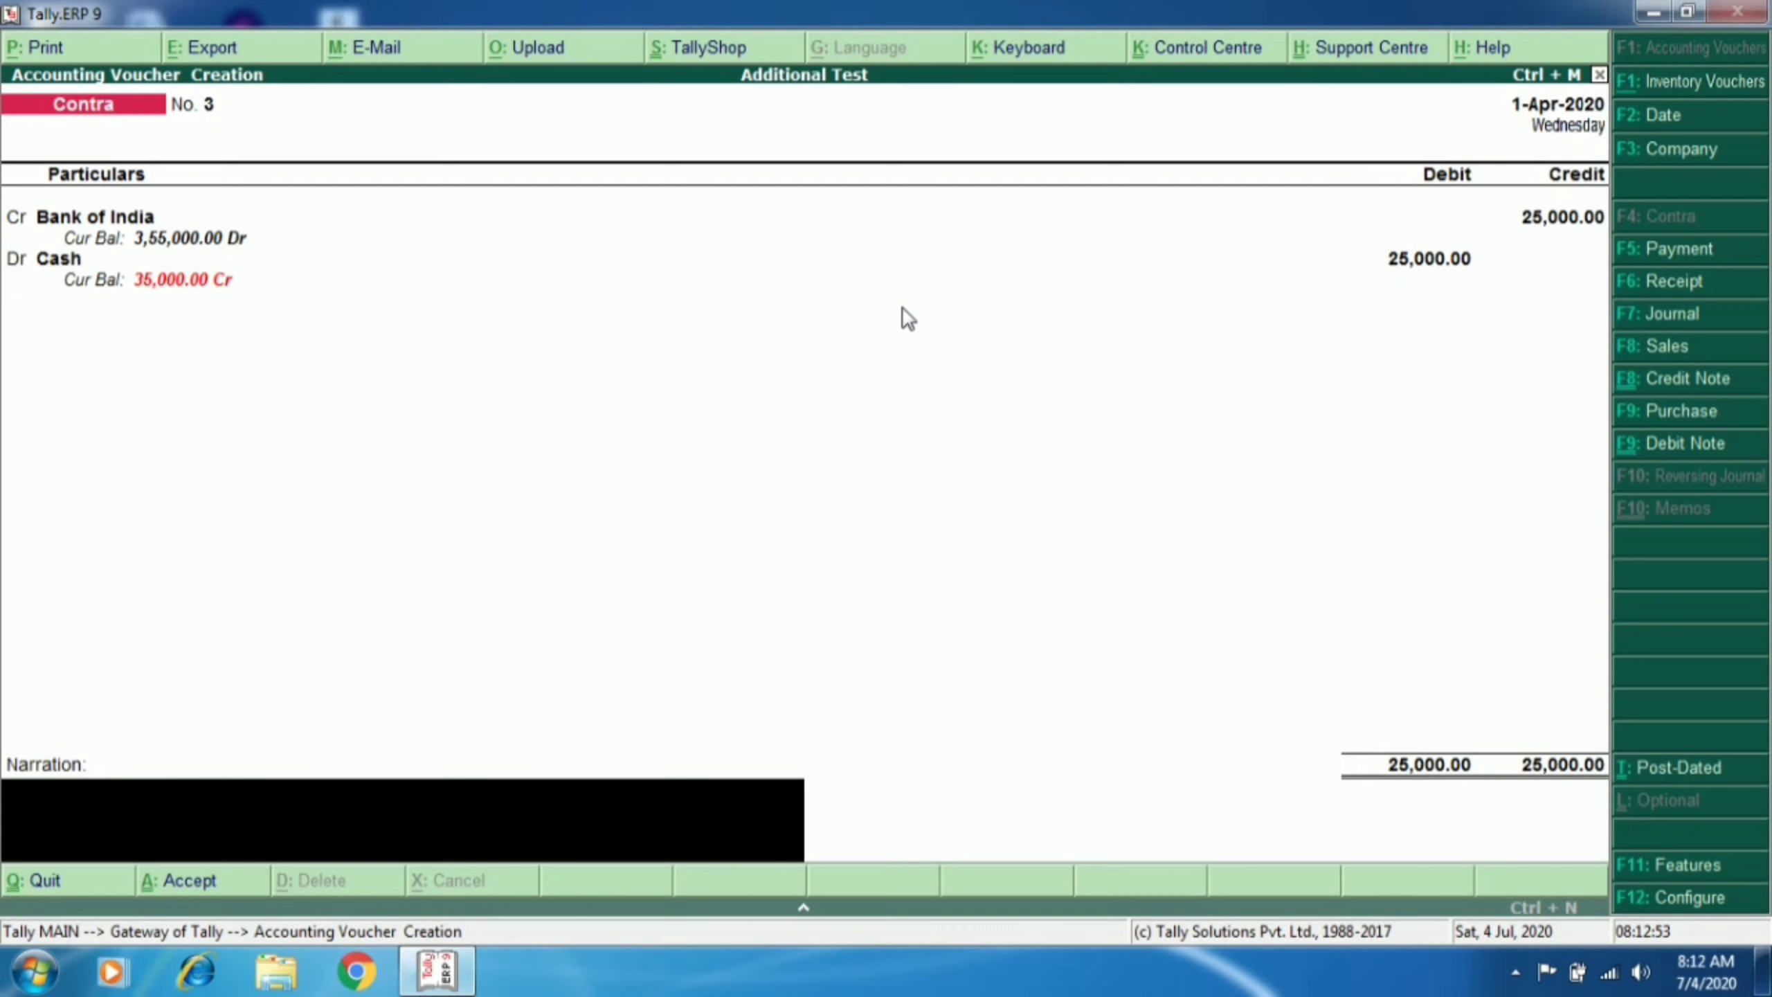
pyautogui.press('Return')
pyautogui.press('Return')
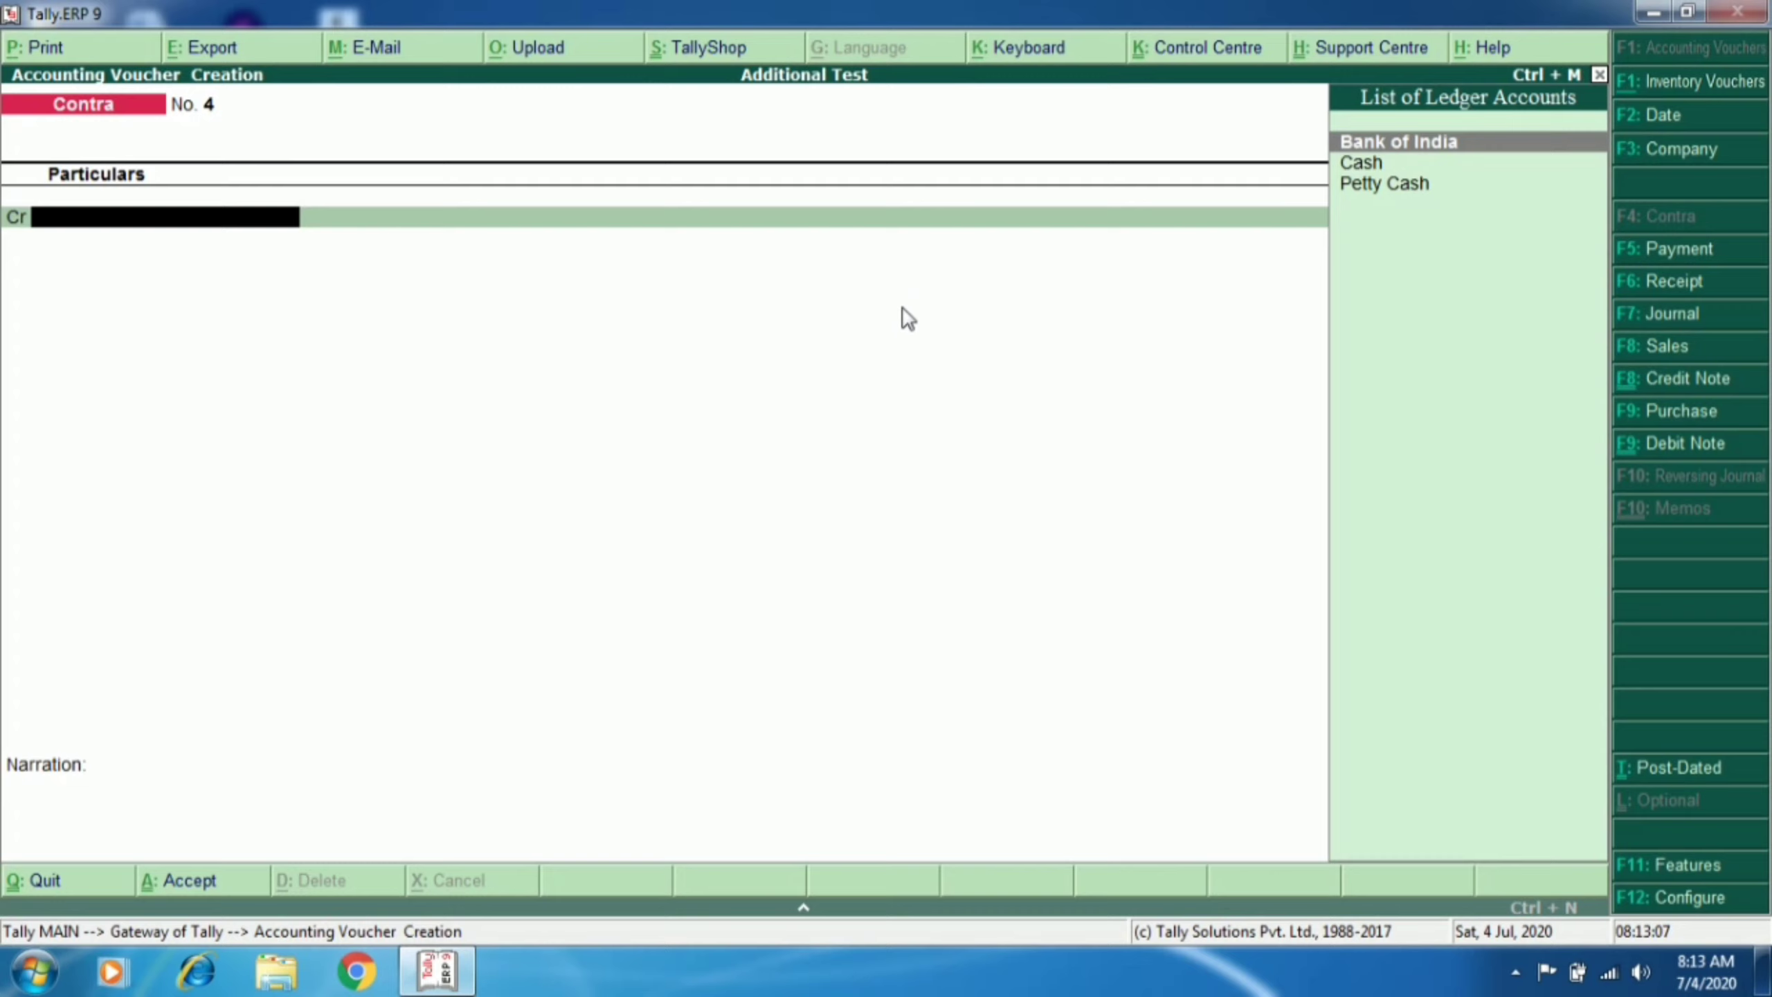
# Step: Start a payment voucher and create the debit ledger Rent Paid under Indirect Expenses
pyautogui.press('F5')
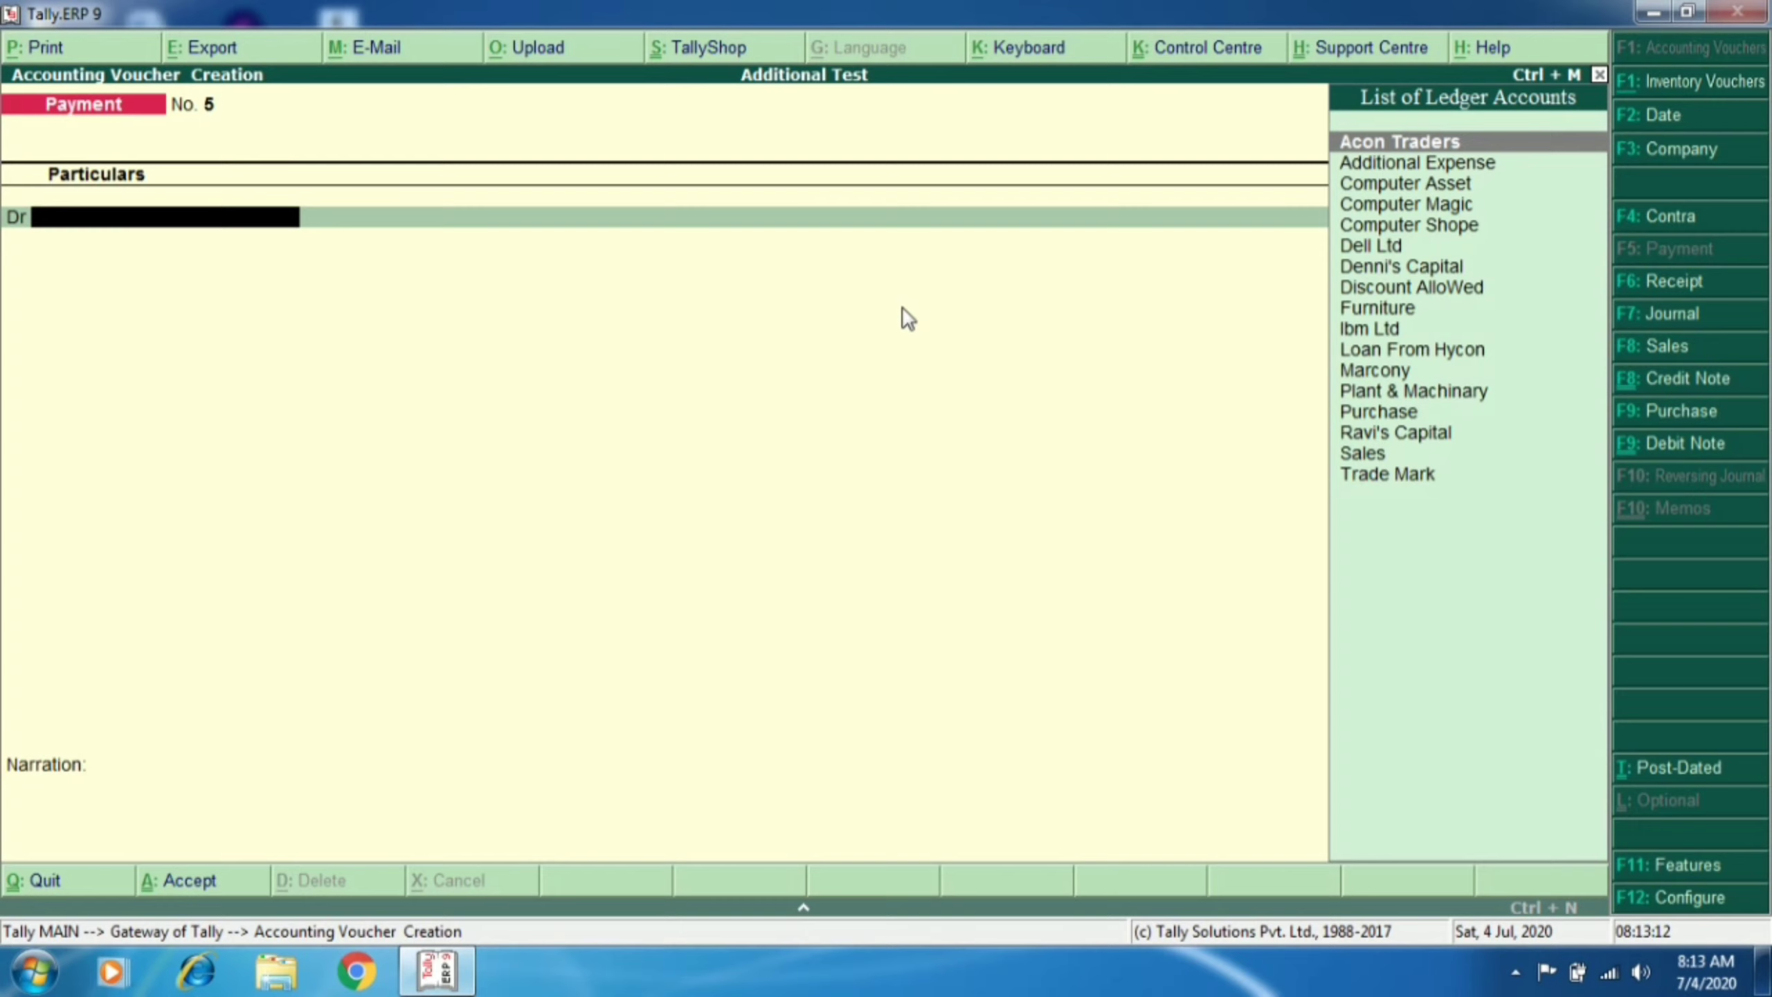
pyautogui.hotkey('alt', 'c')
pyautogui.write('Ren')
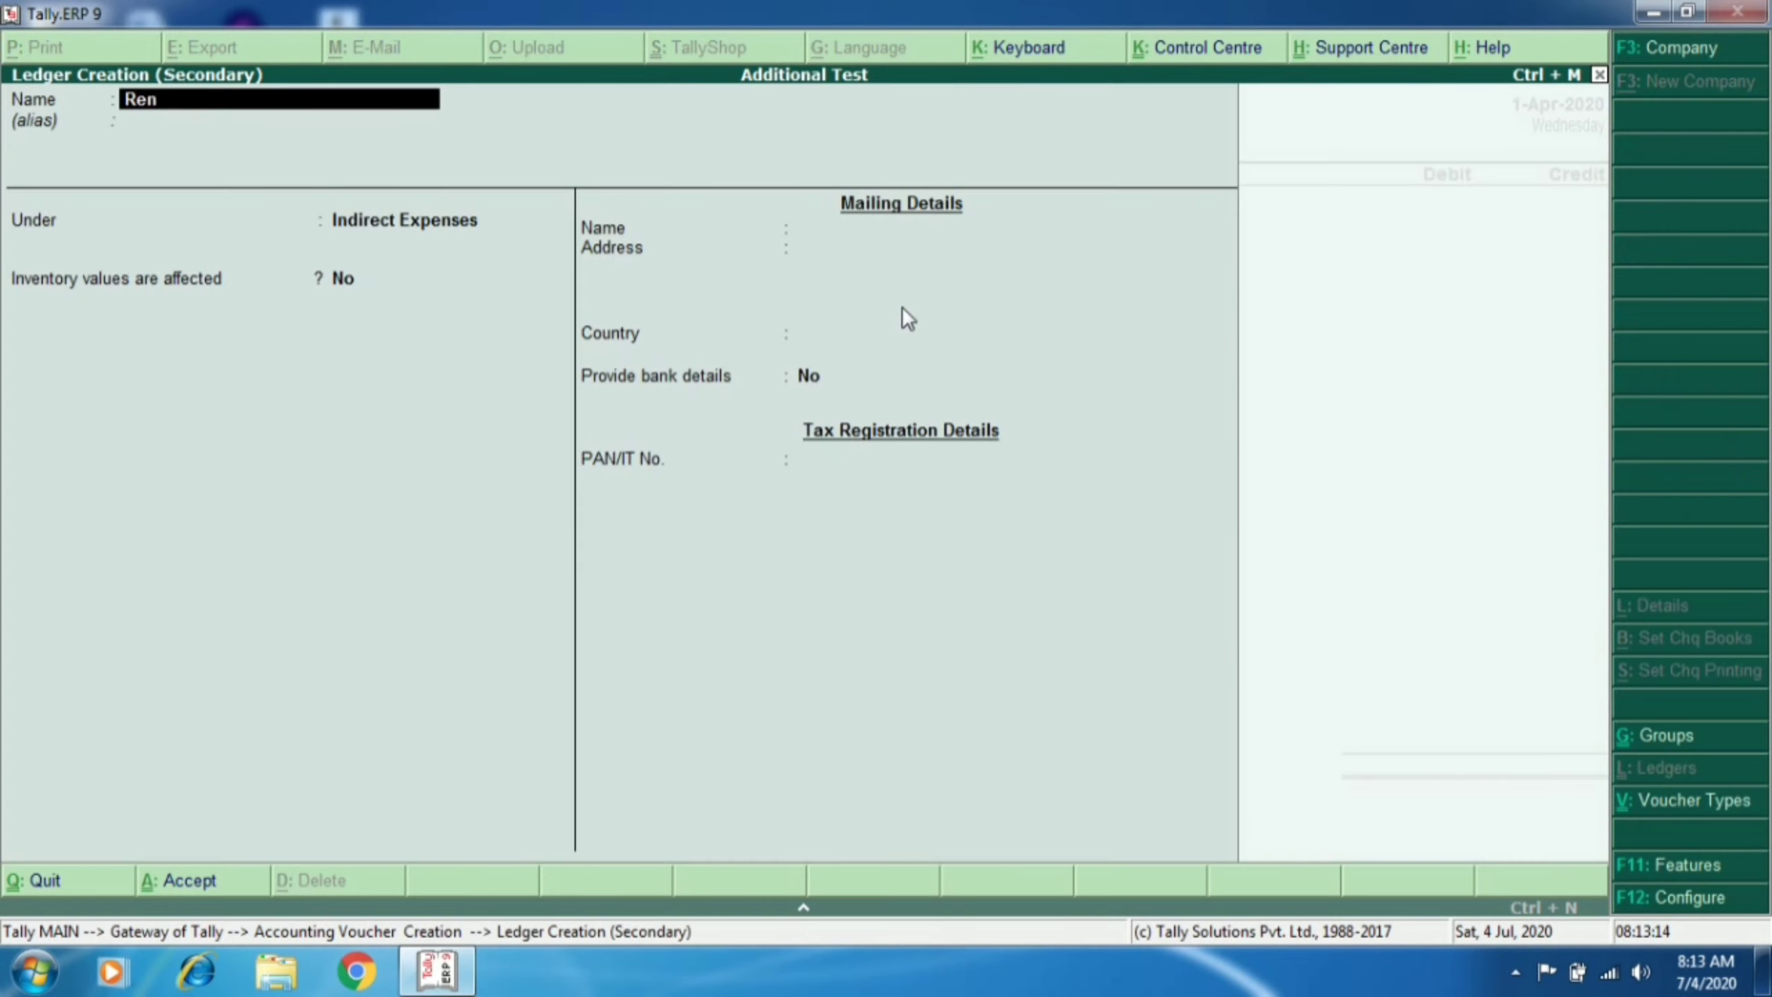
pyautogui.write('t Paid')
pyautogui.press('Return')
pyautogui.press('Return')
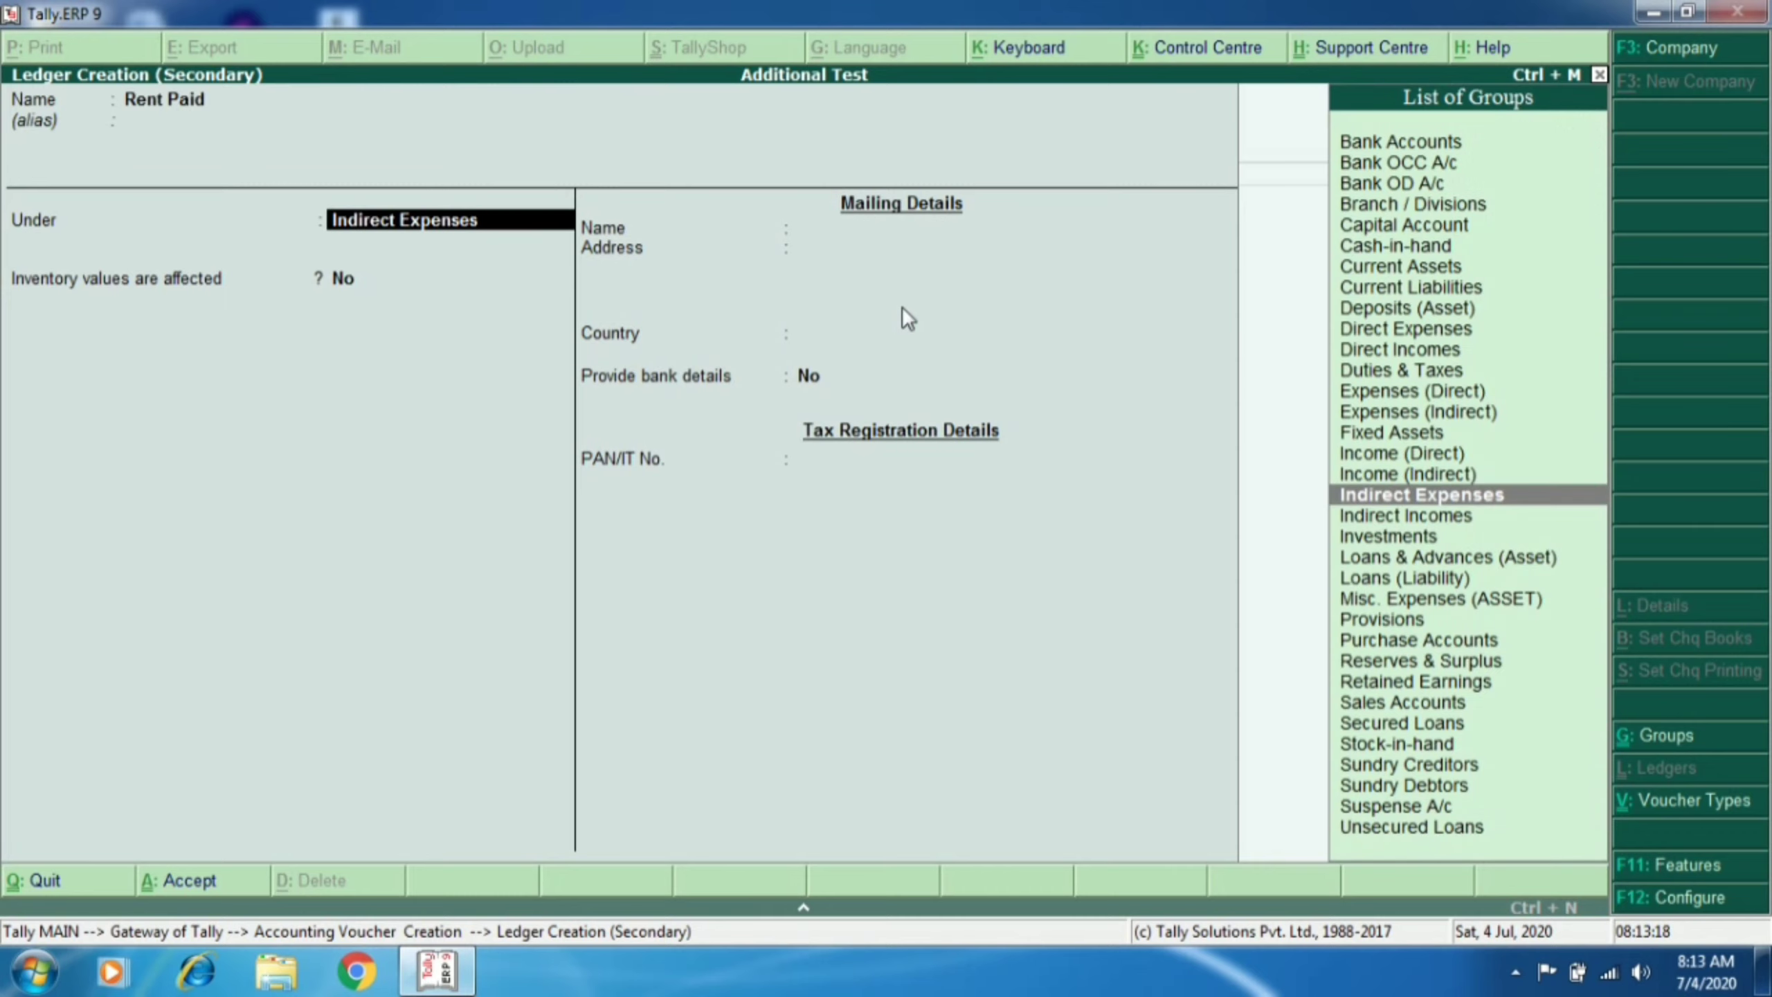
pyautogui.hotkey('ctrl', 'a')
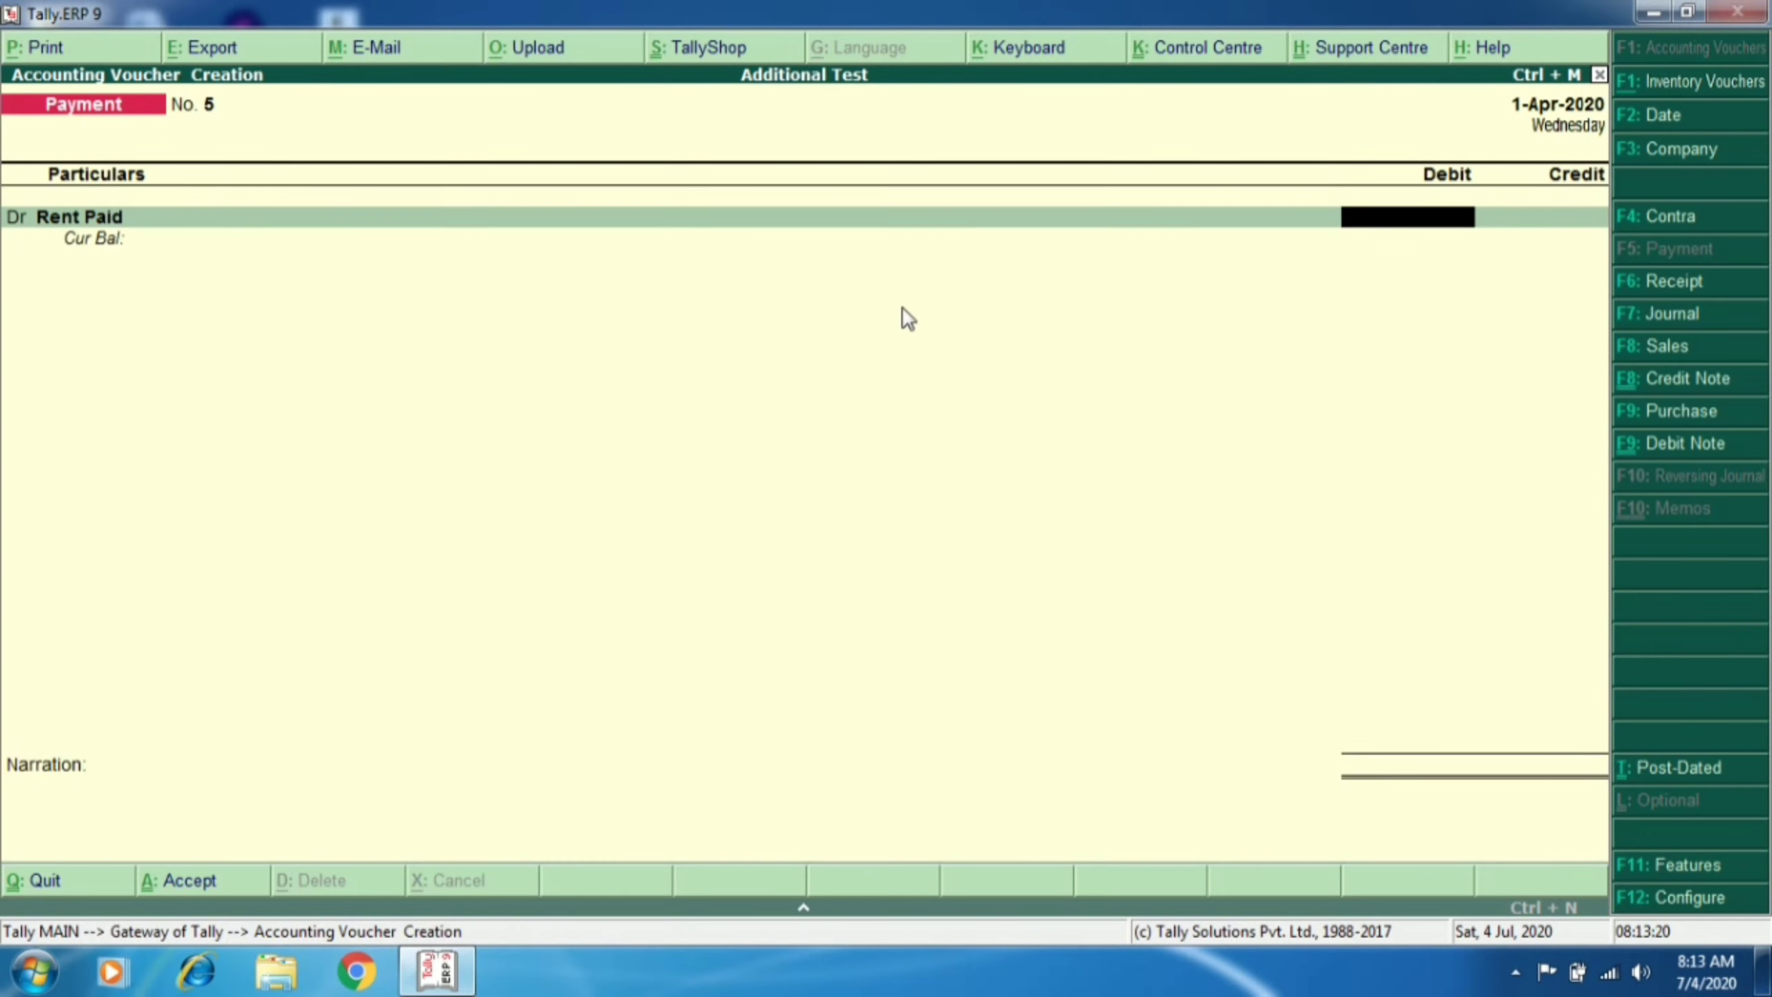
# Step: Debit Rent Paid with 5,000, credit Petty Cash and save the payment voucher without a narration
pyautogui.write('5000')
pyautogui.press('Return')
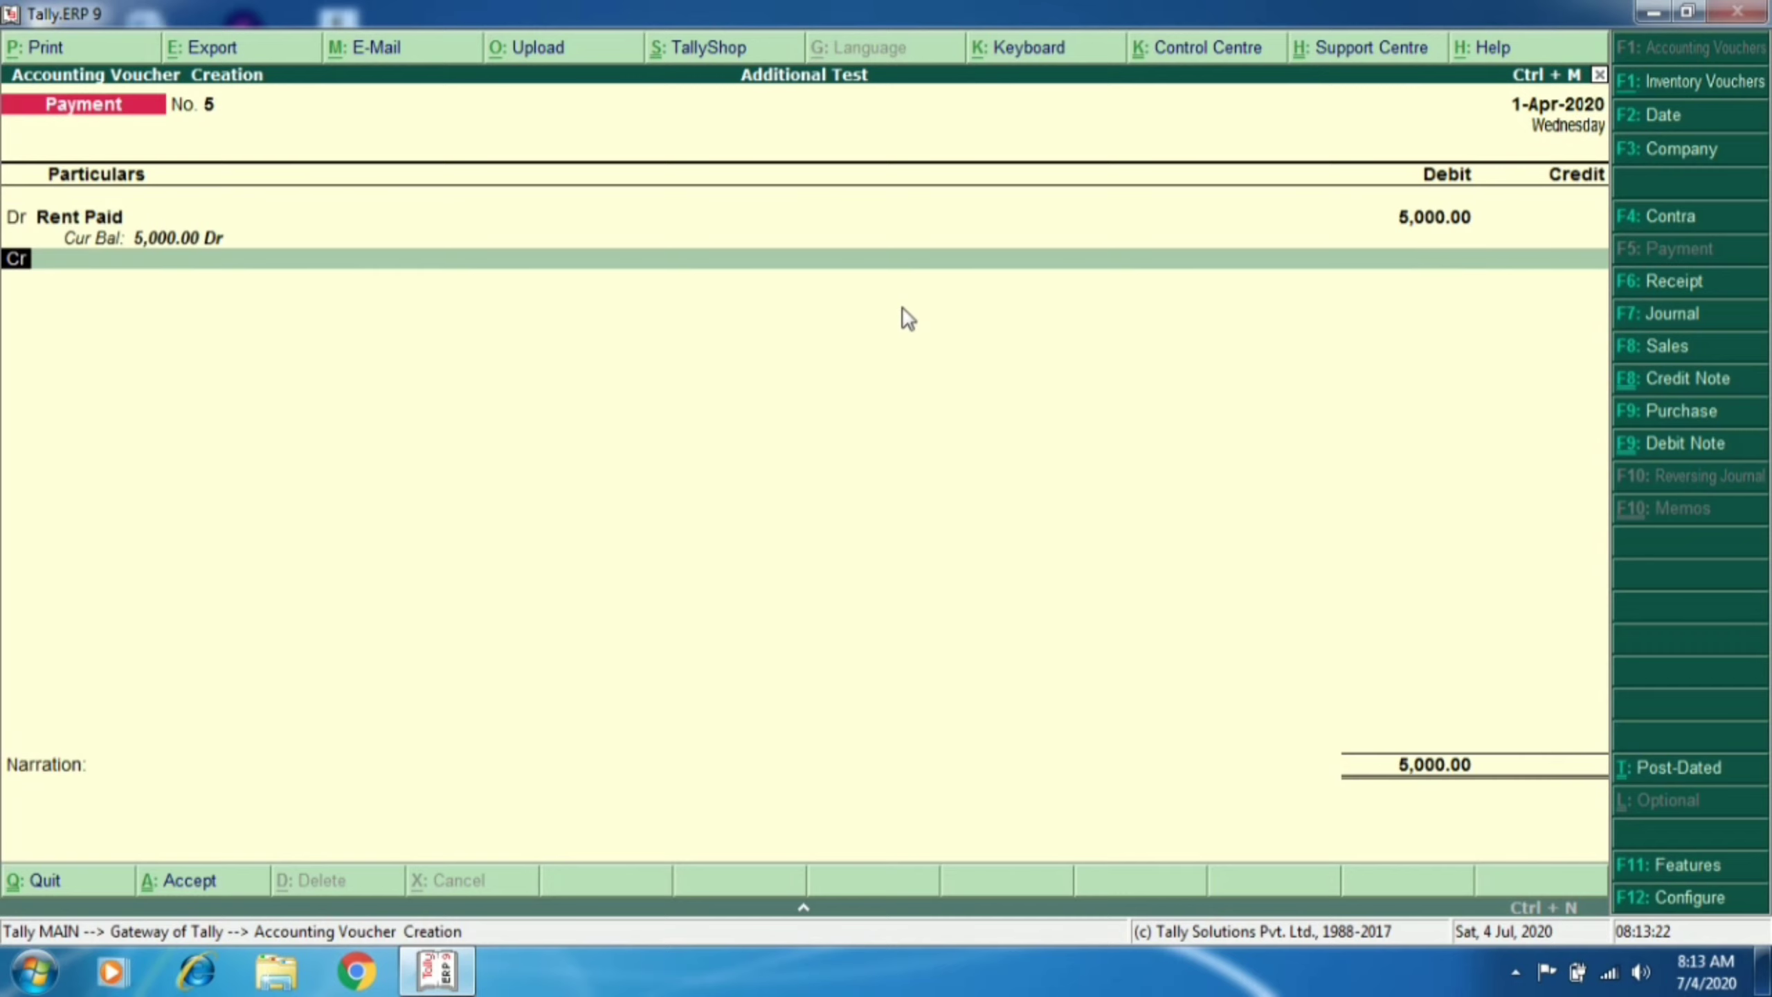
pyautogui.press('Return')
pyautogui.write('P')
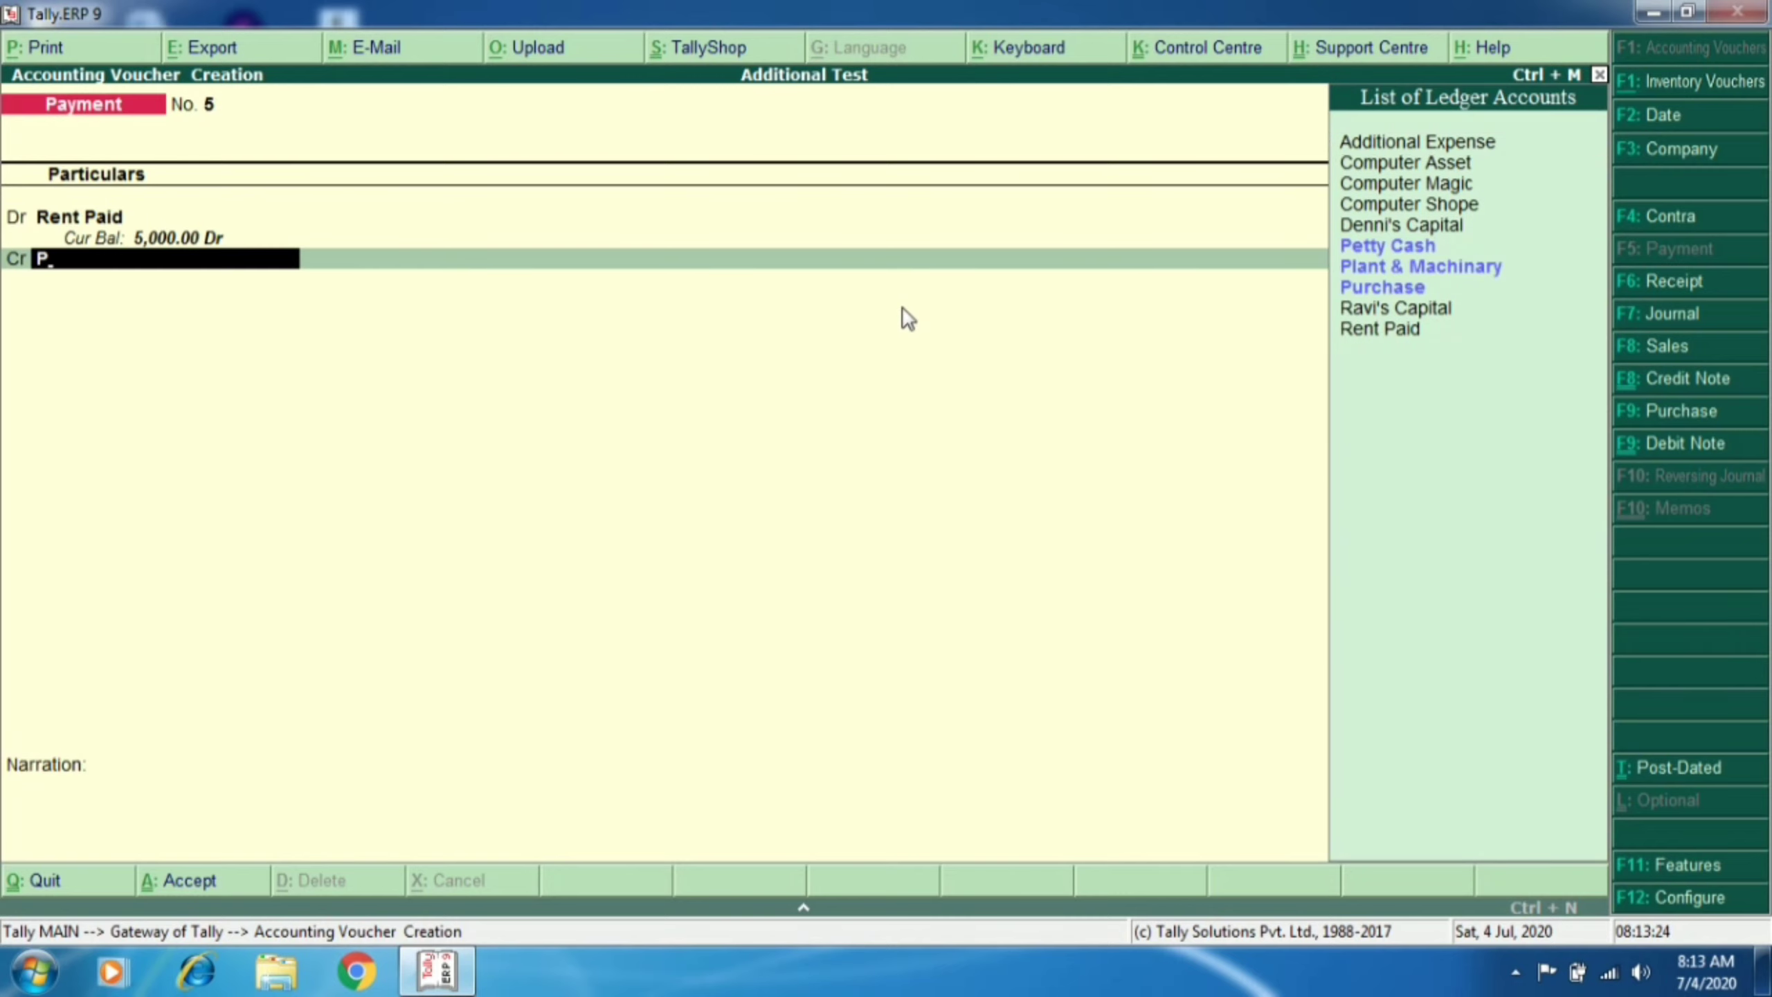
pyautogui.press('Down')
pyautogui.press('Up')
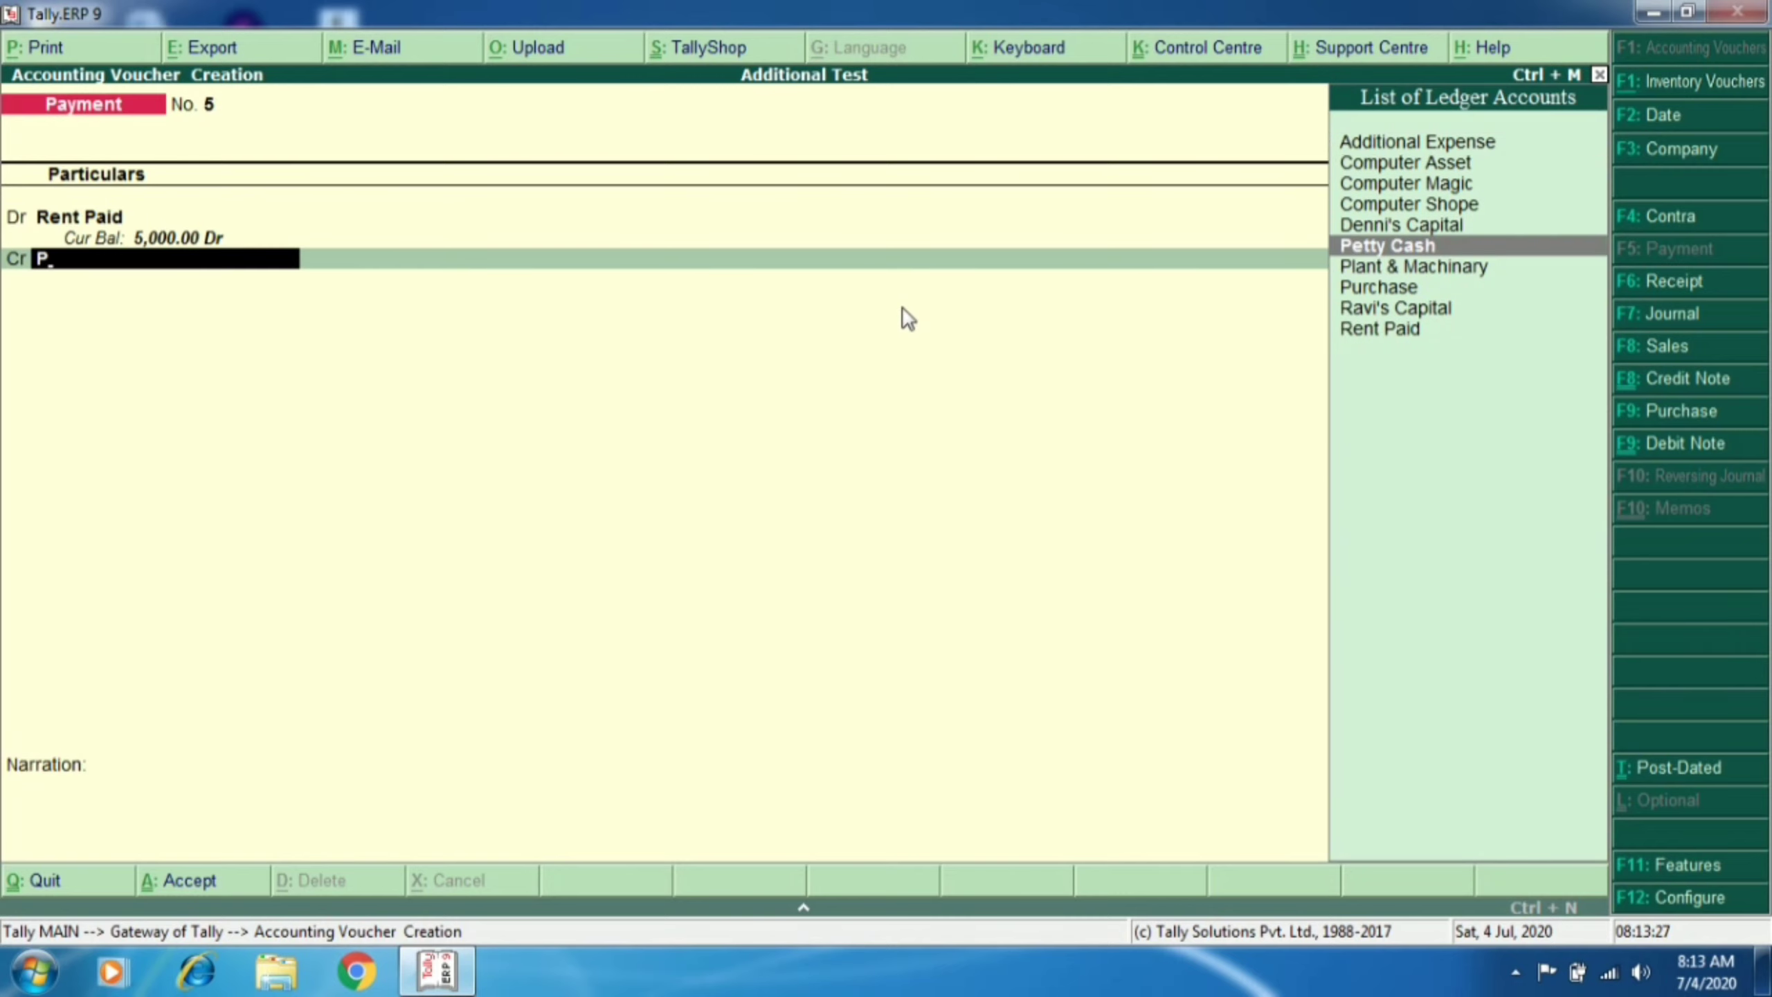
pyautogui.press('Return')
pyautogui.press('Return')
pyautogui.press('Return')
pyautogui.press('Return')
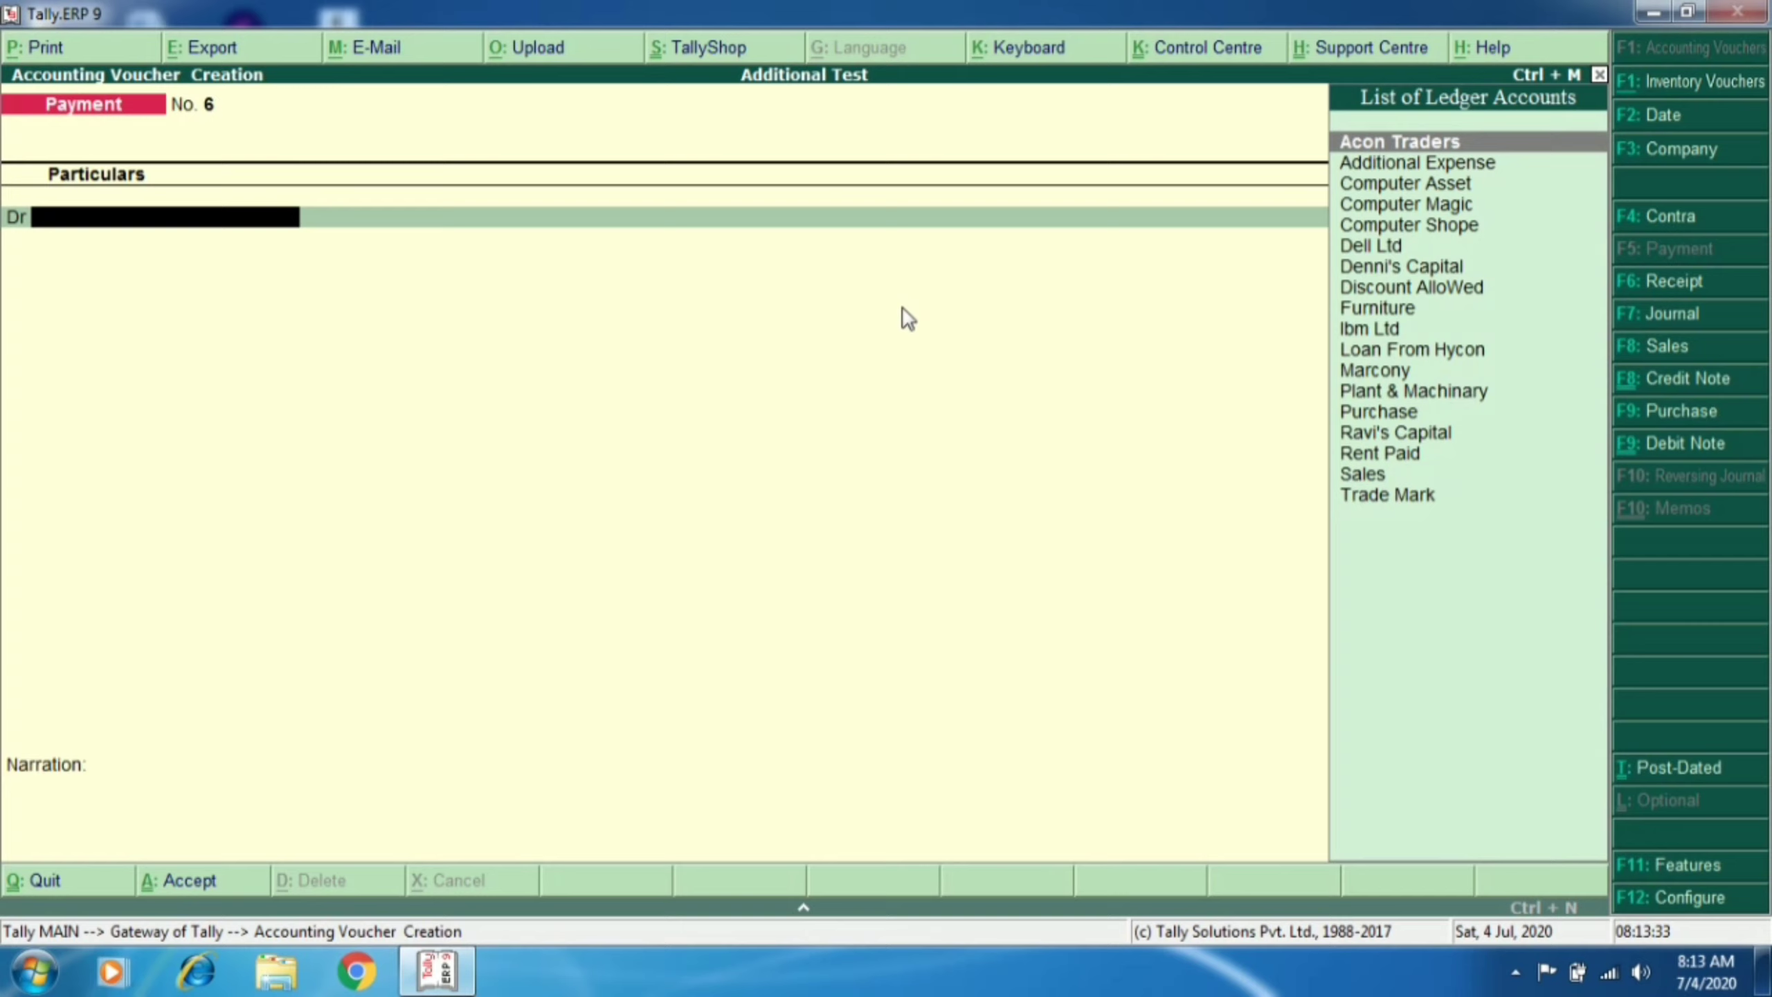
# Step: Create the ledger Interest on Loan under Indirect Expenses as the debit account of the new payment voucher
pyautogui.hotkey('alt', 'c')
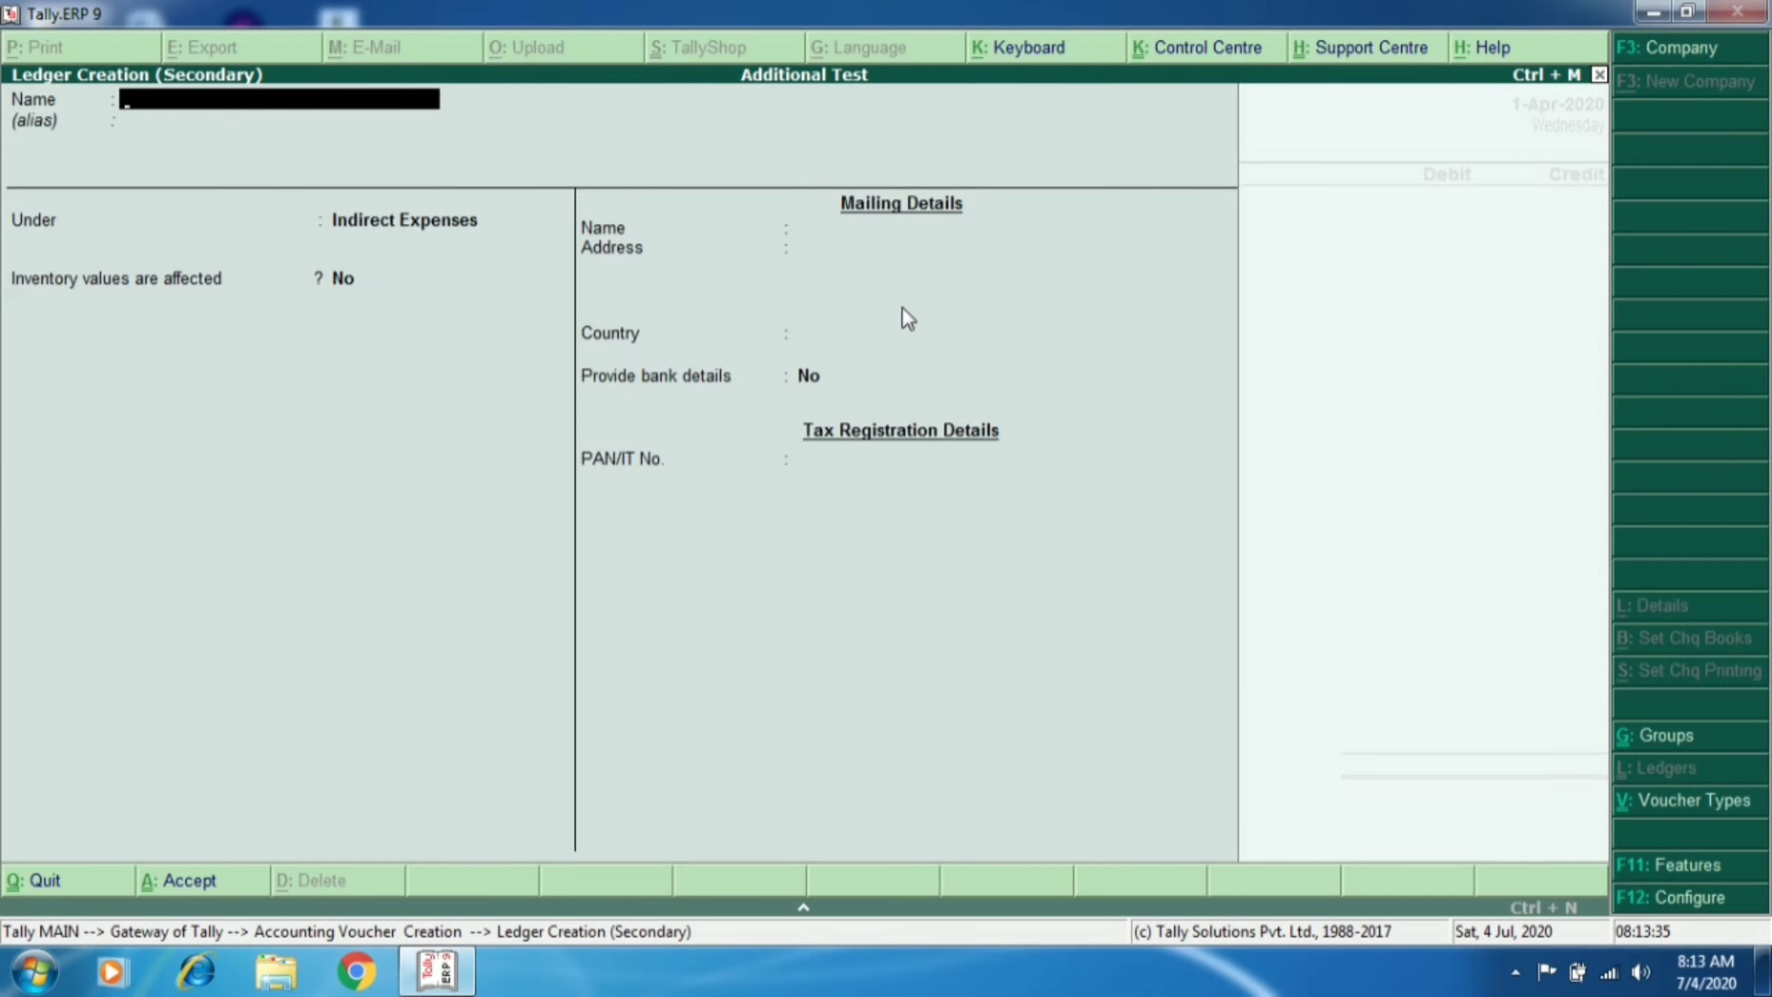
pyautogui.write('Interest on Loan')
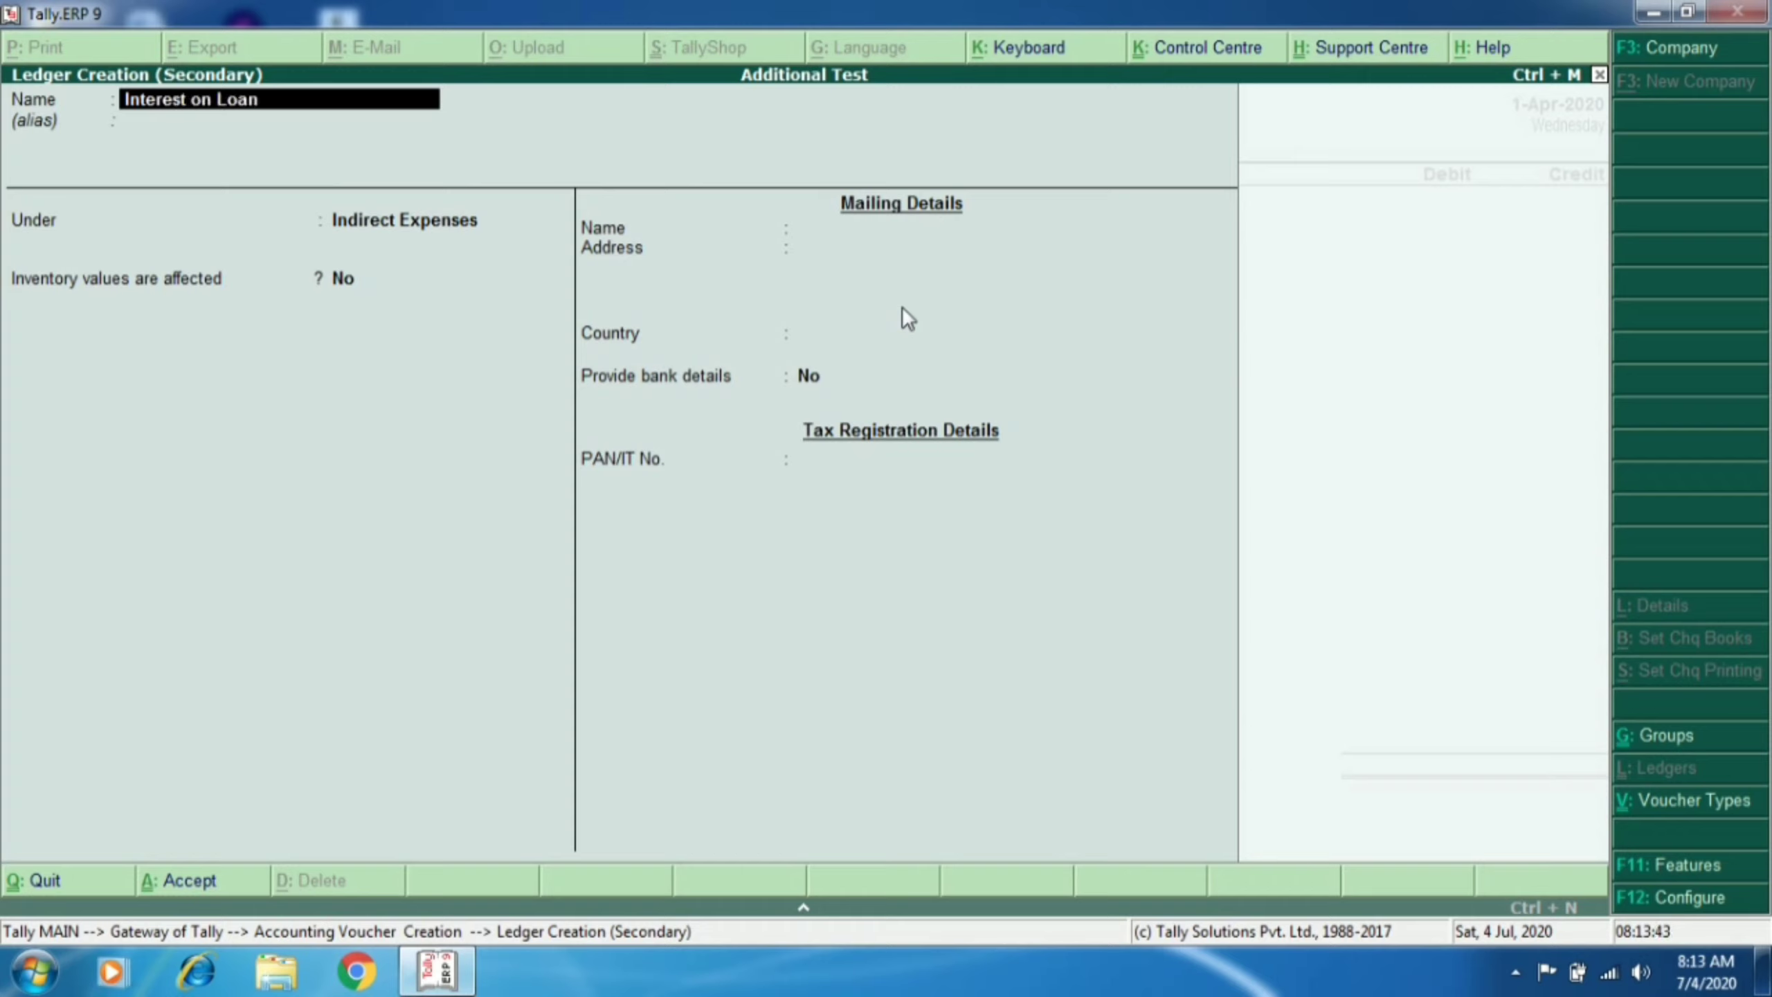
pyautogui.press('Return')
pyautogui.press('Return')
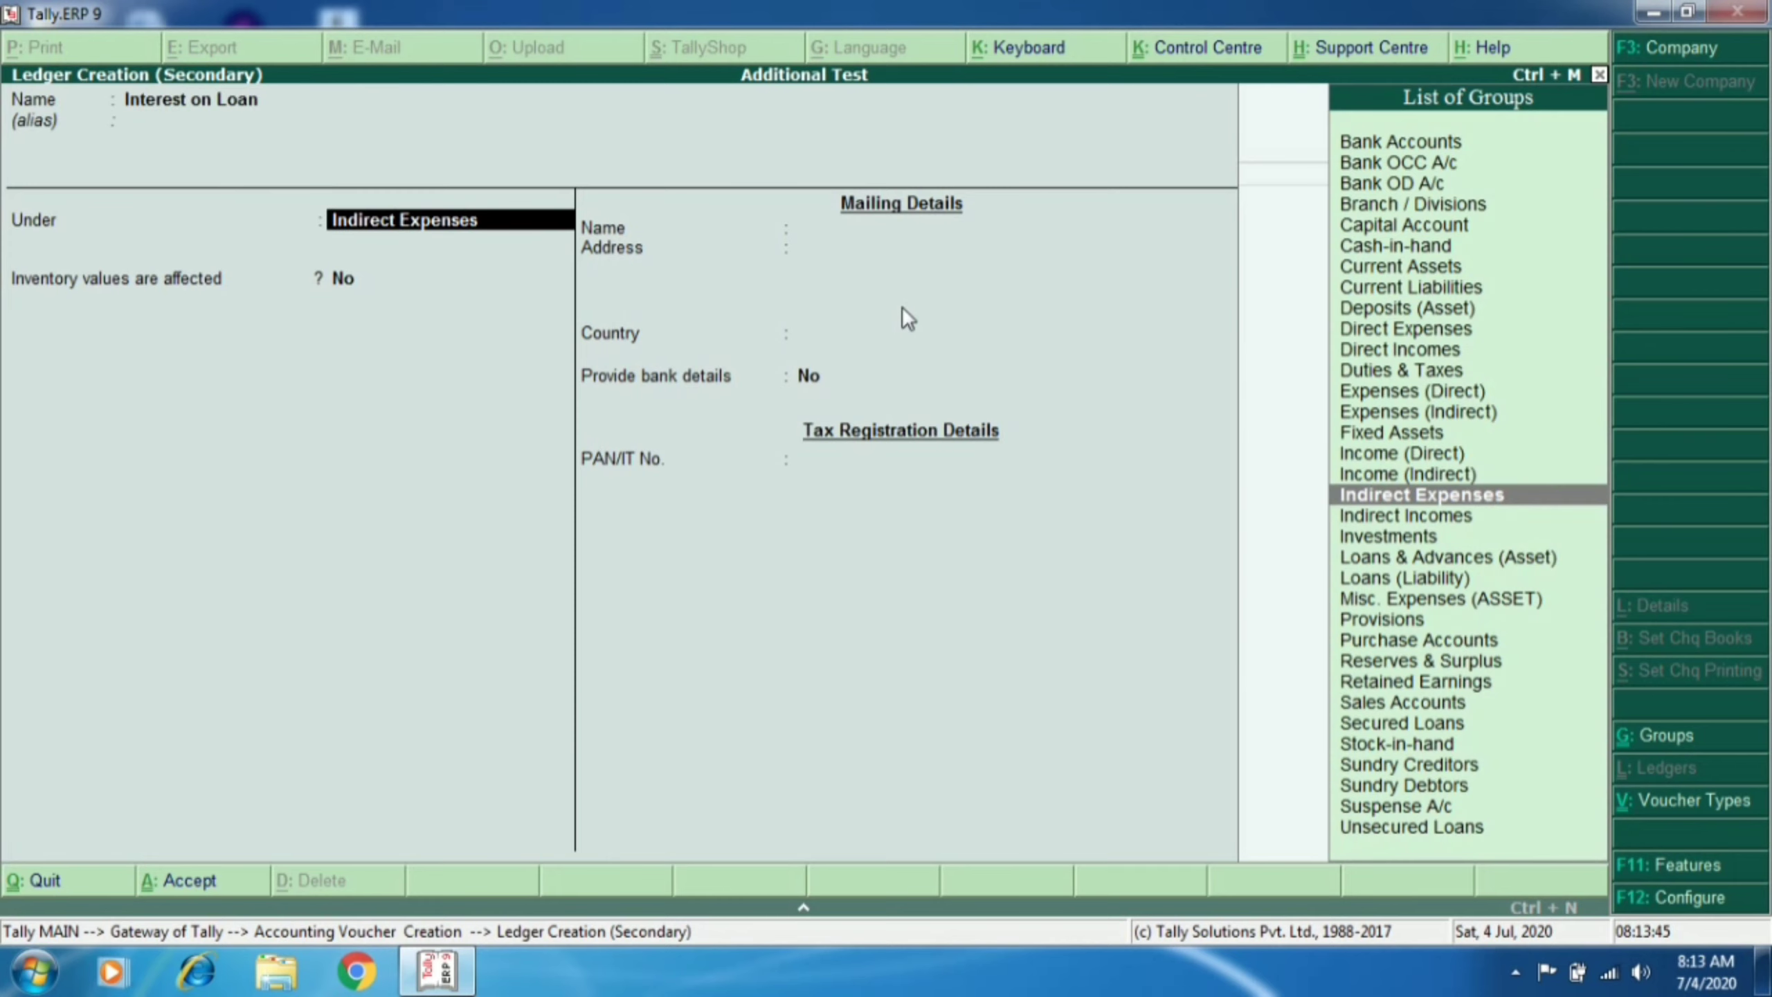
pyautogui.hotkey('ctrl', 'a')
# Step: Debit Interest on Loan with 2,000, credit Petty Cash and save the payment voucher
pyautogui.write('2')
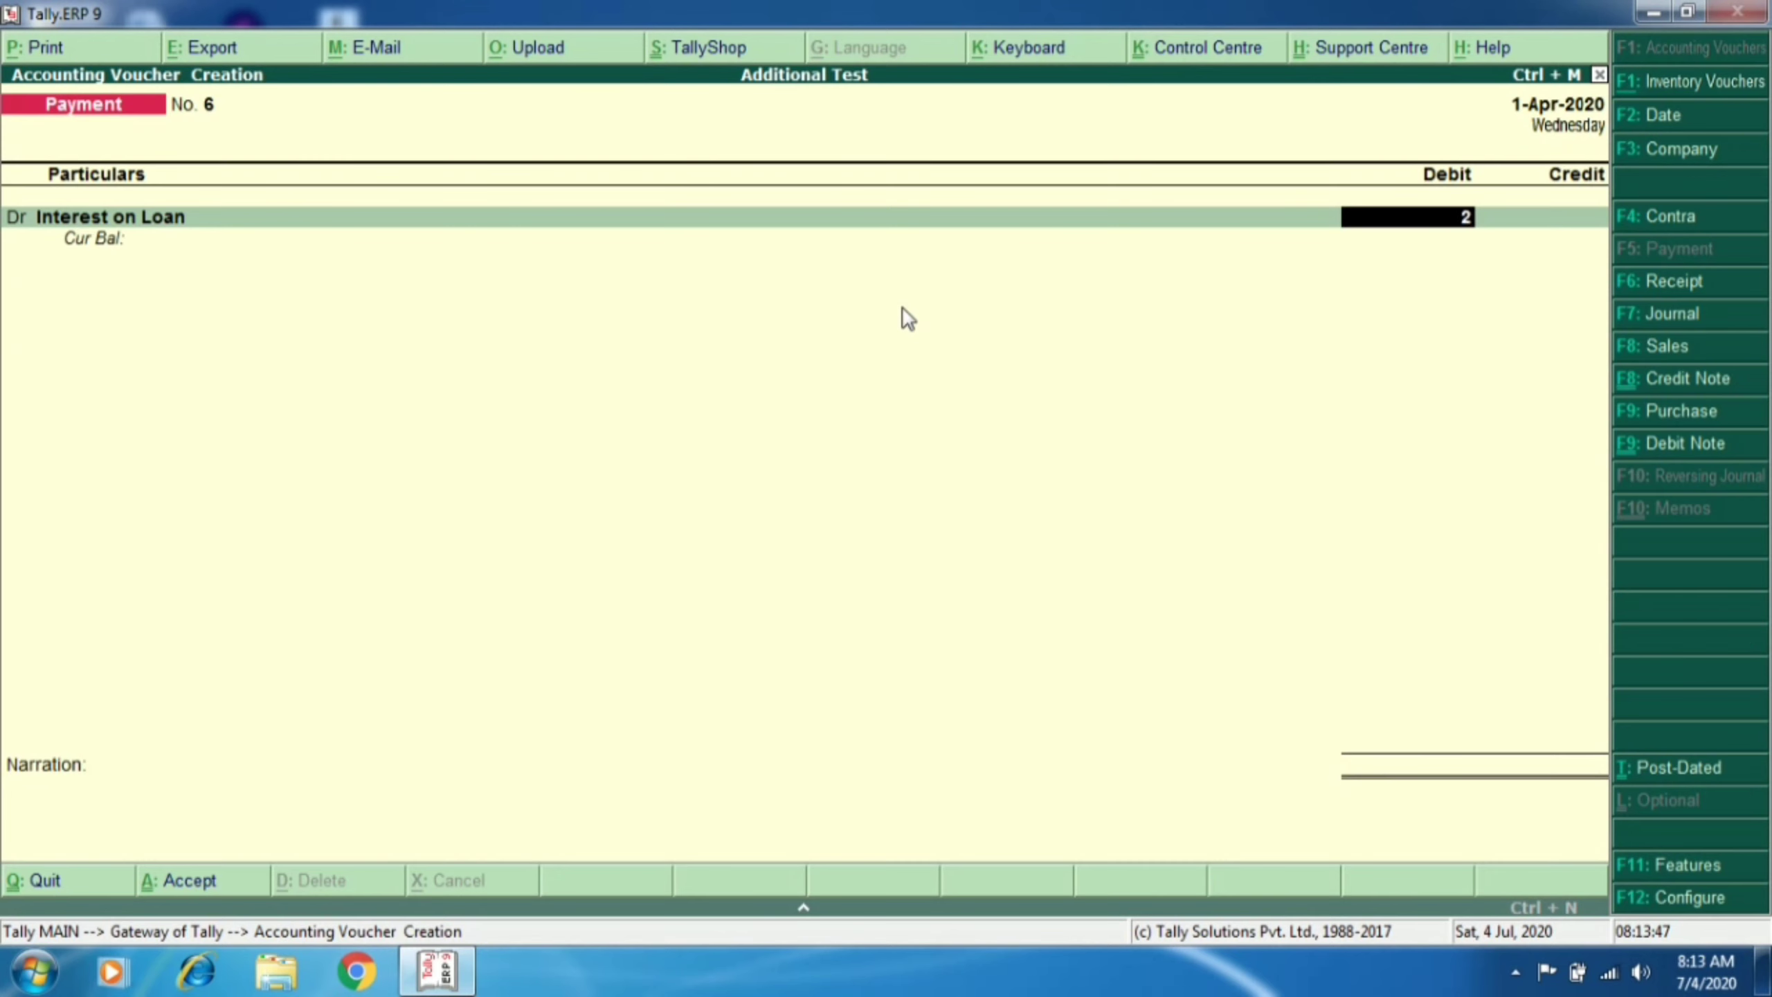
pyautogui.write('000')
pyautogui.press('Return')
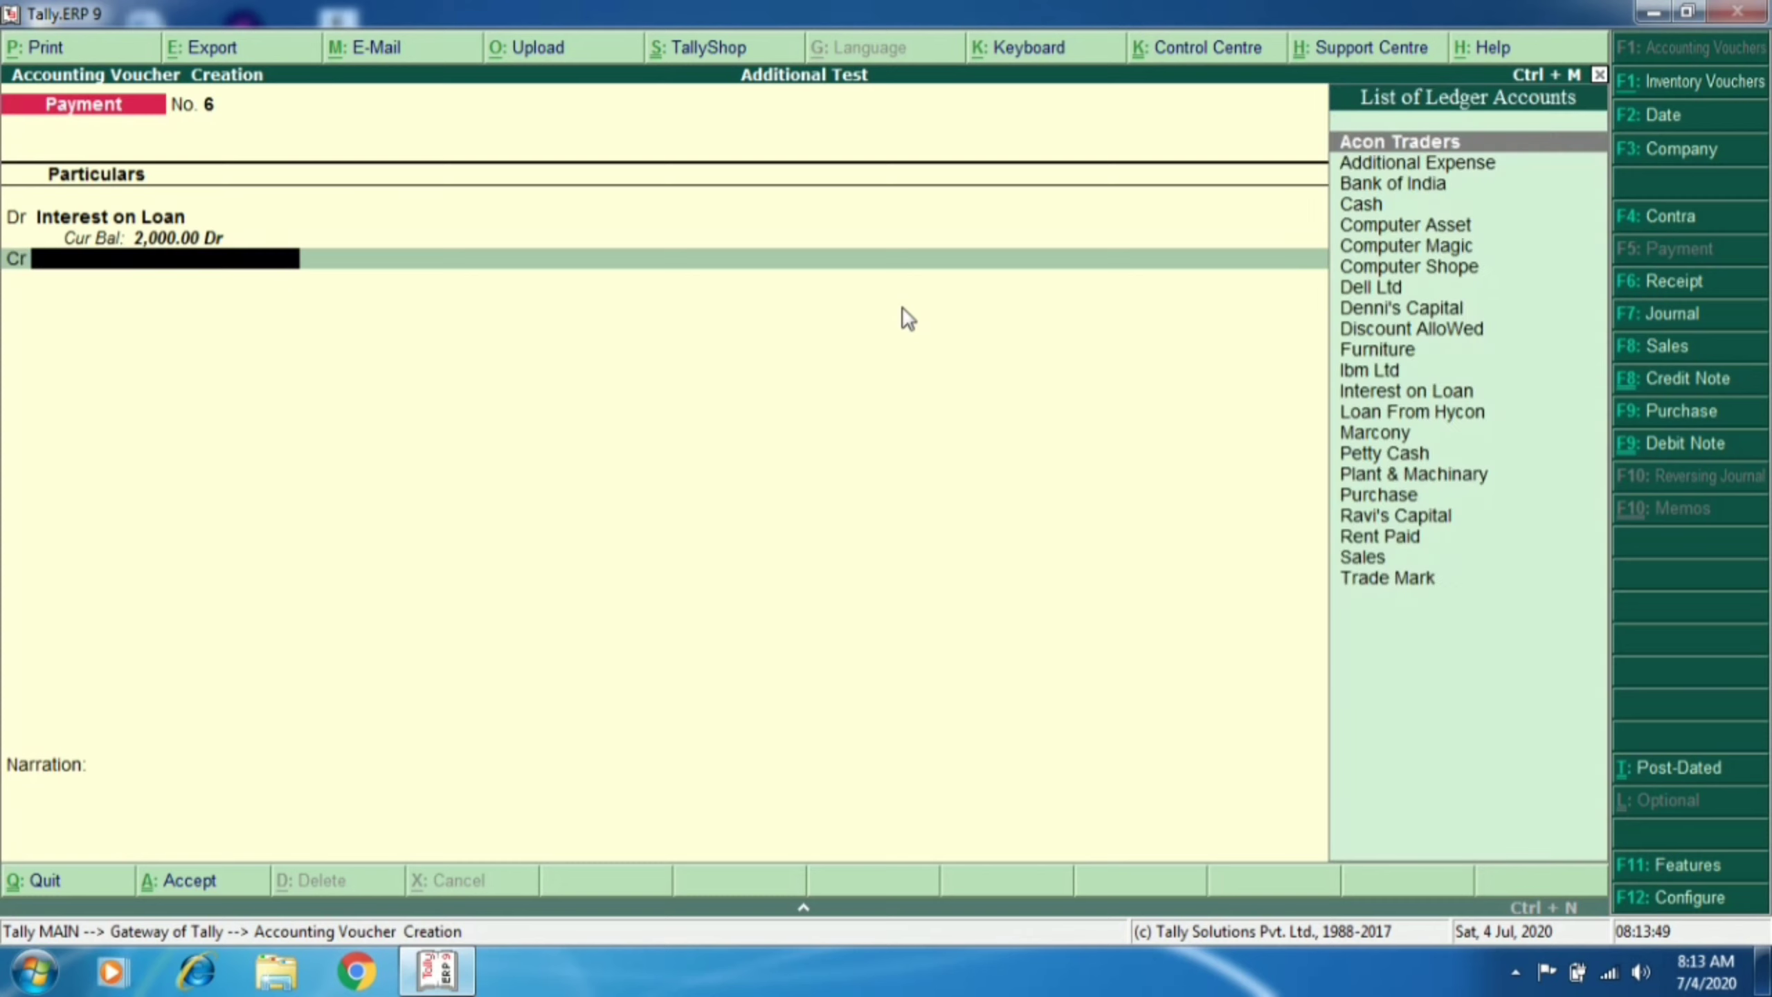
pyautogui.write('Pet')
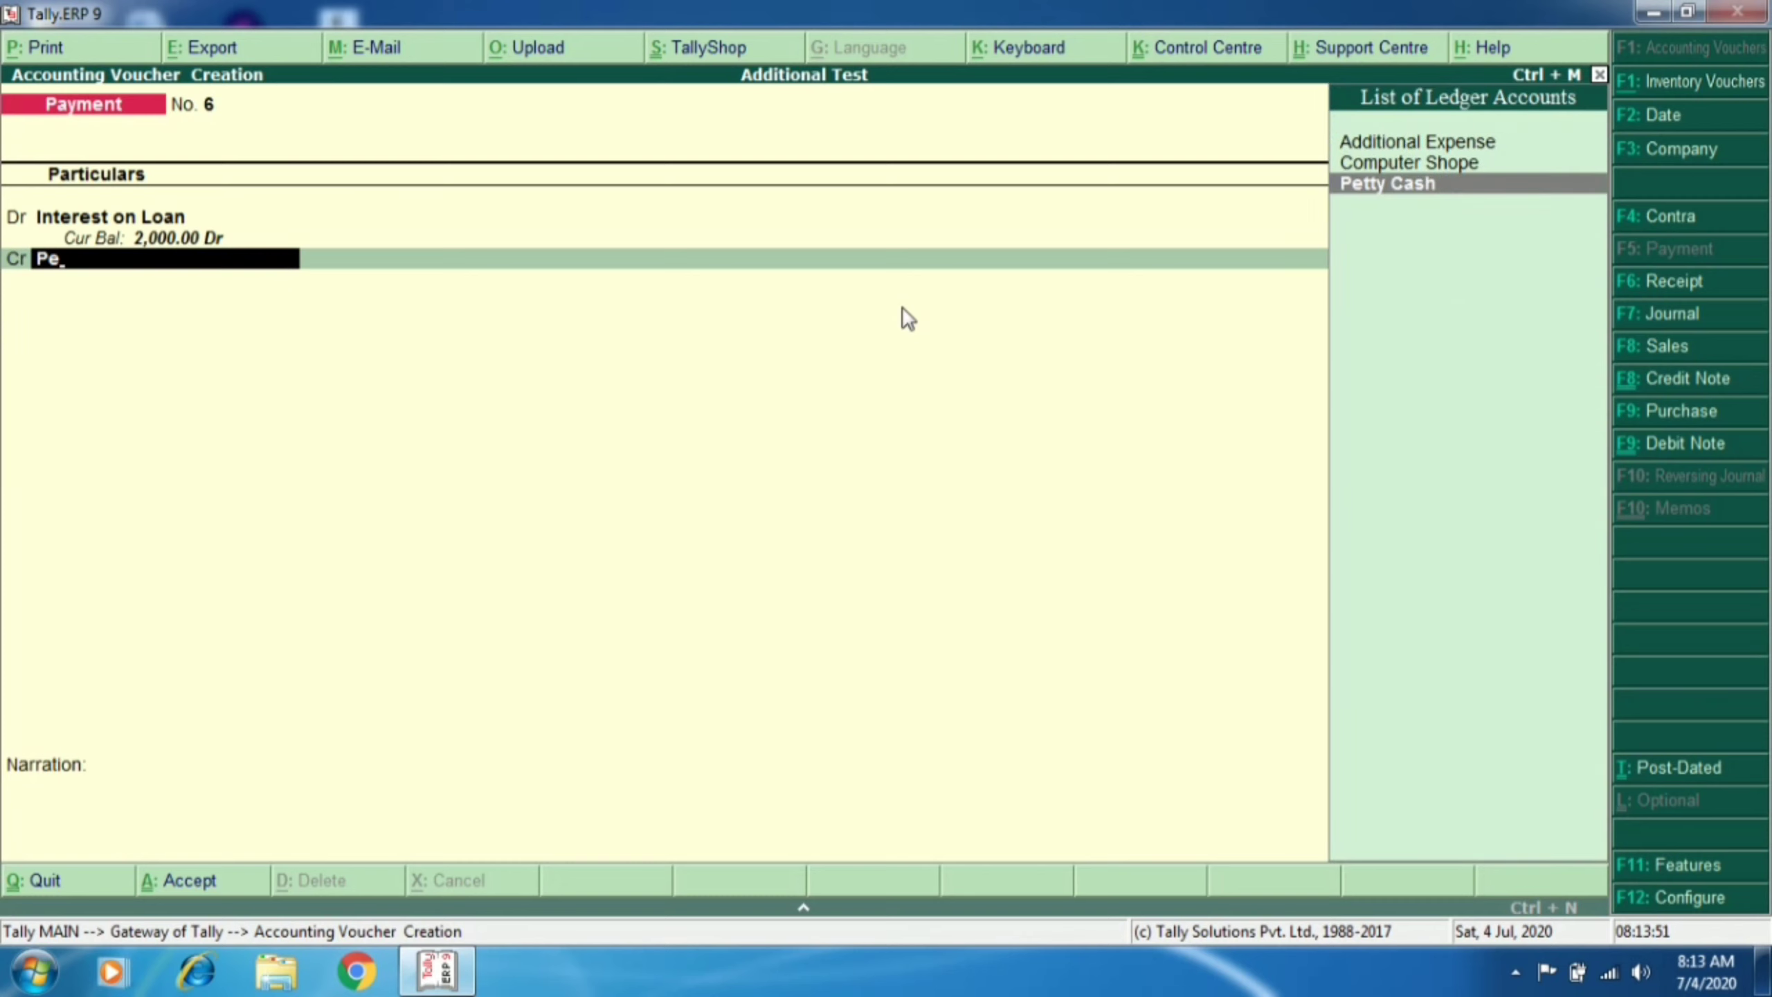
pyautogui.press('Return')
pyautogui.hotkey('ctrl', 'a')
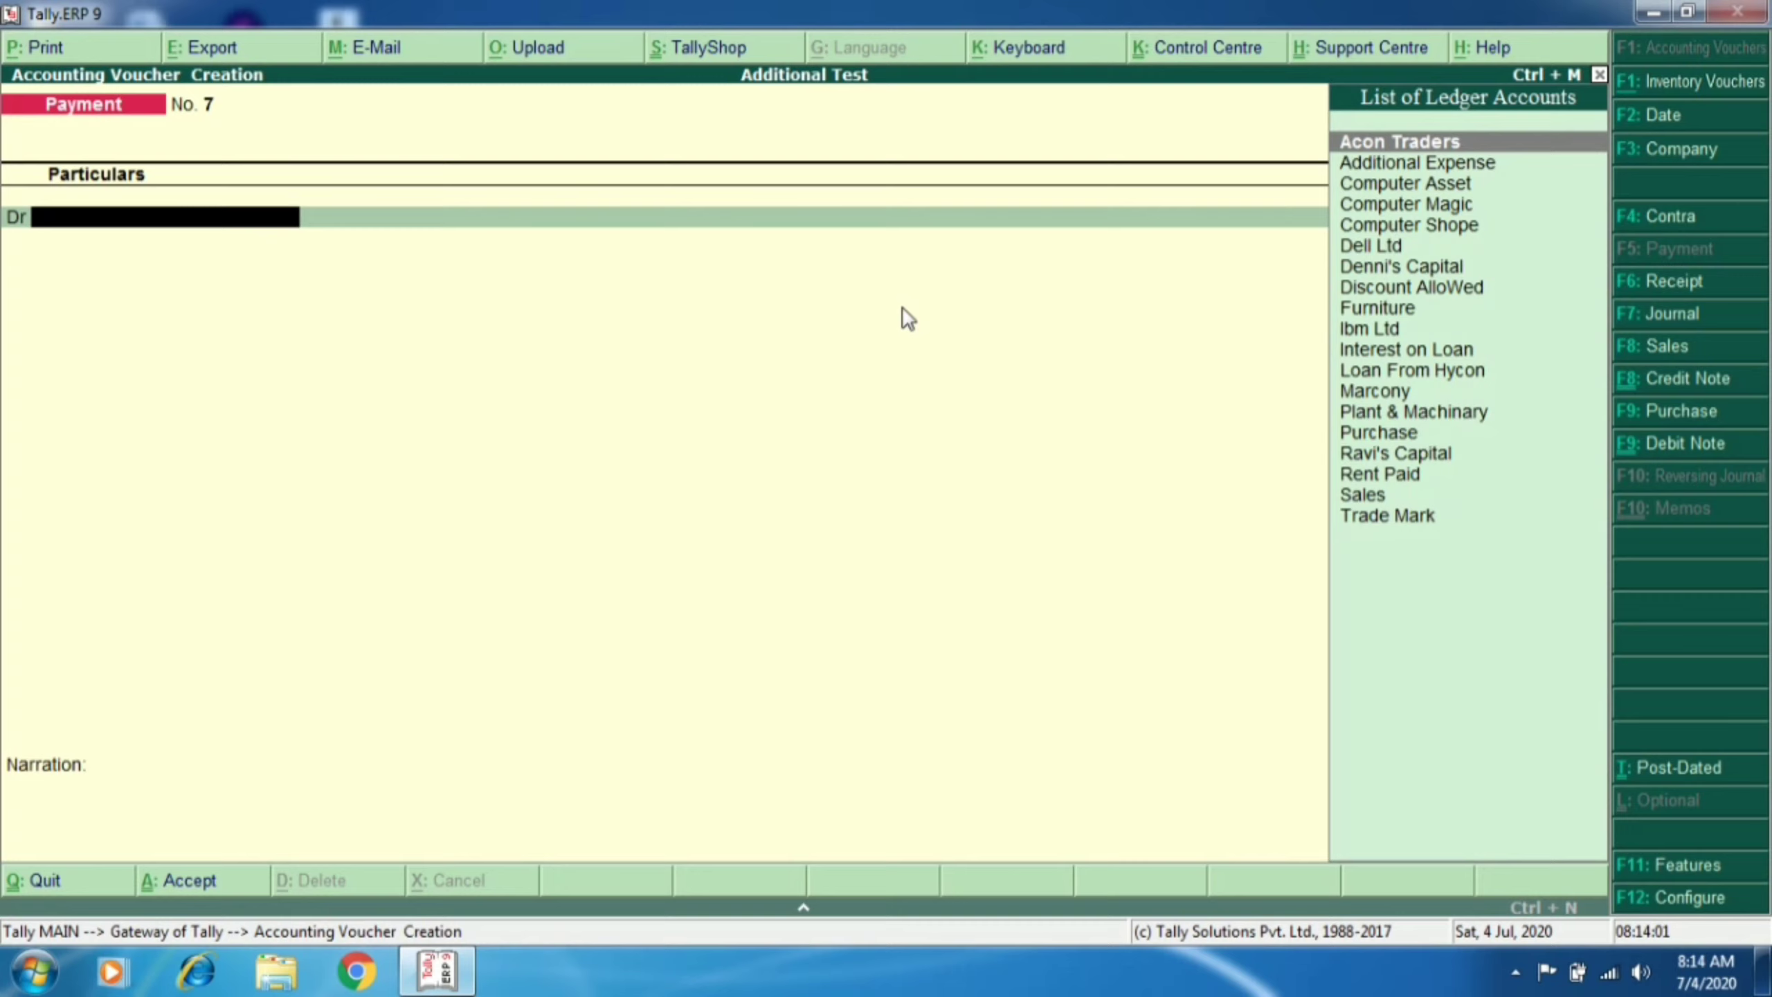
pyautogui.hotkey('ctrl', 'F9')
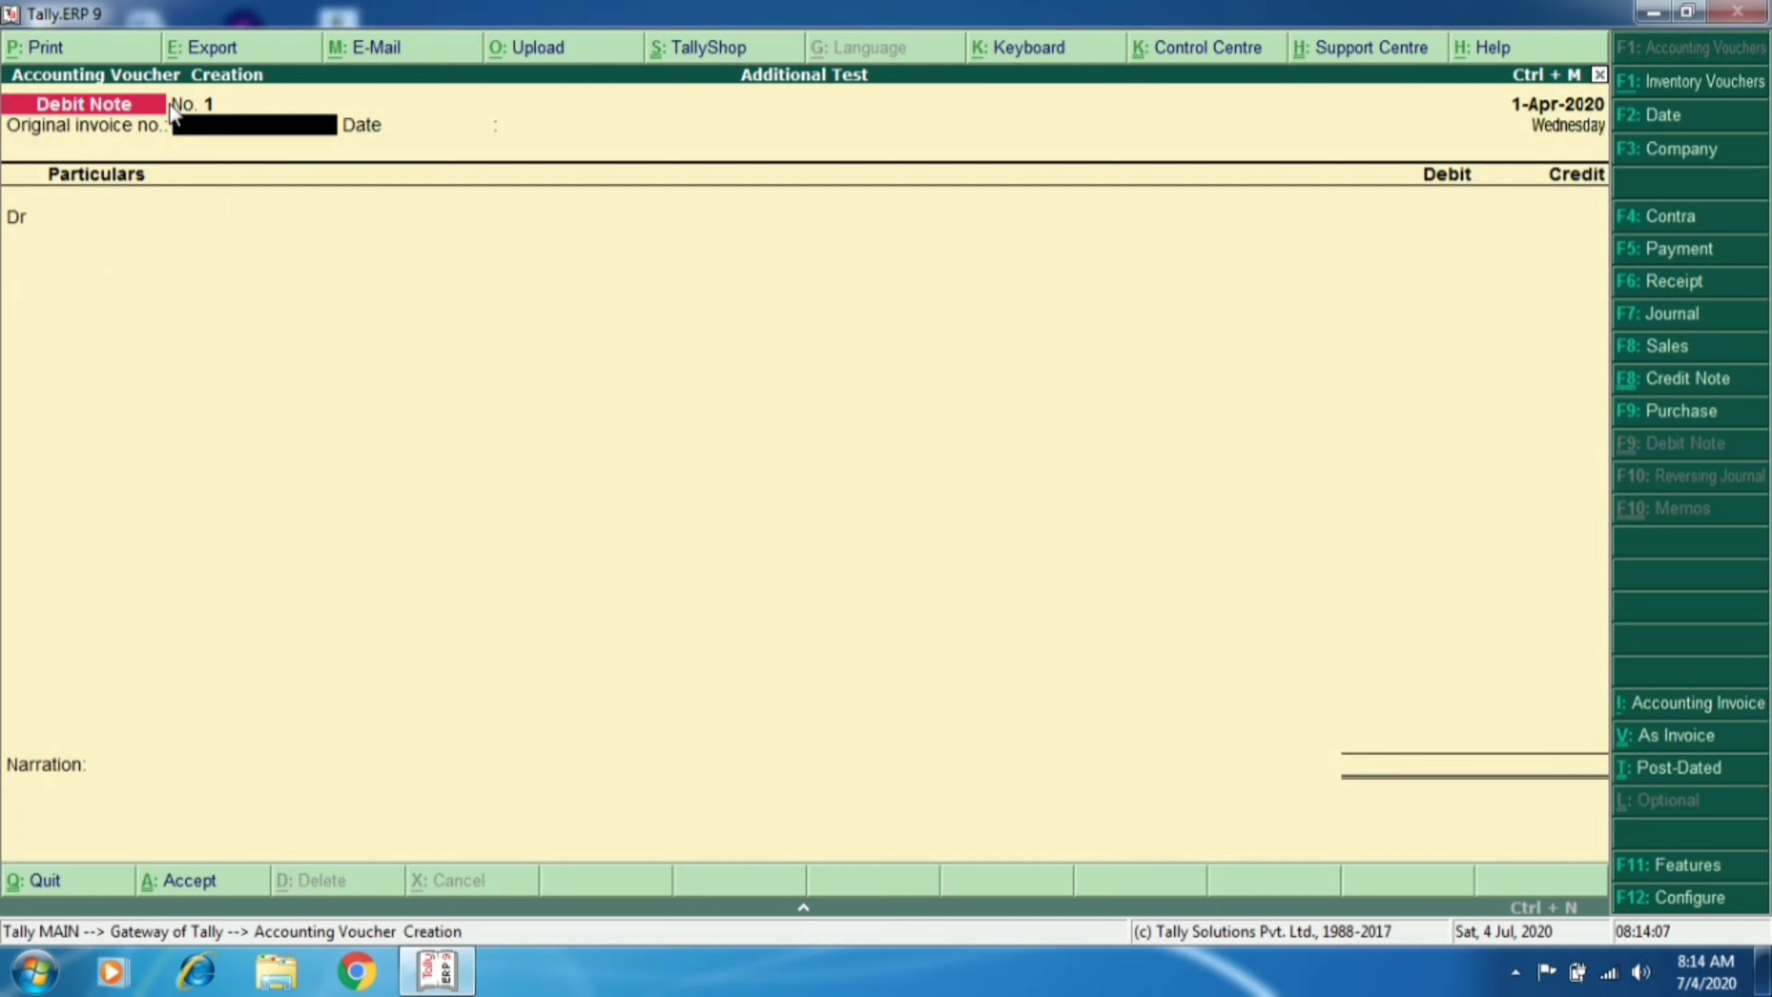
pyautogui.press('F9')
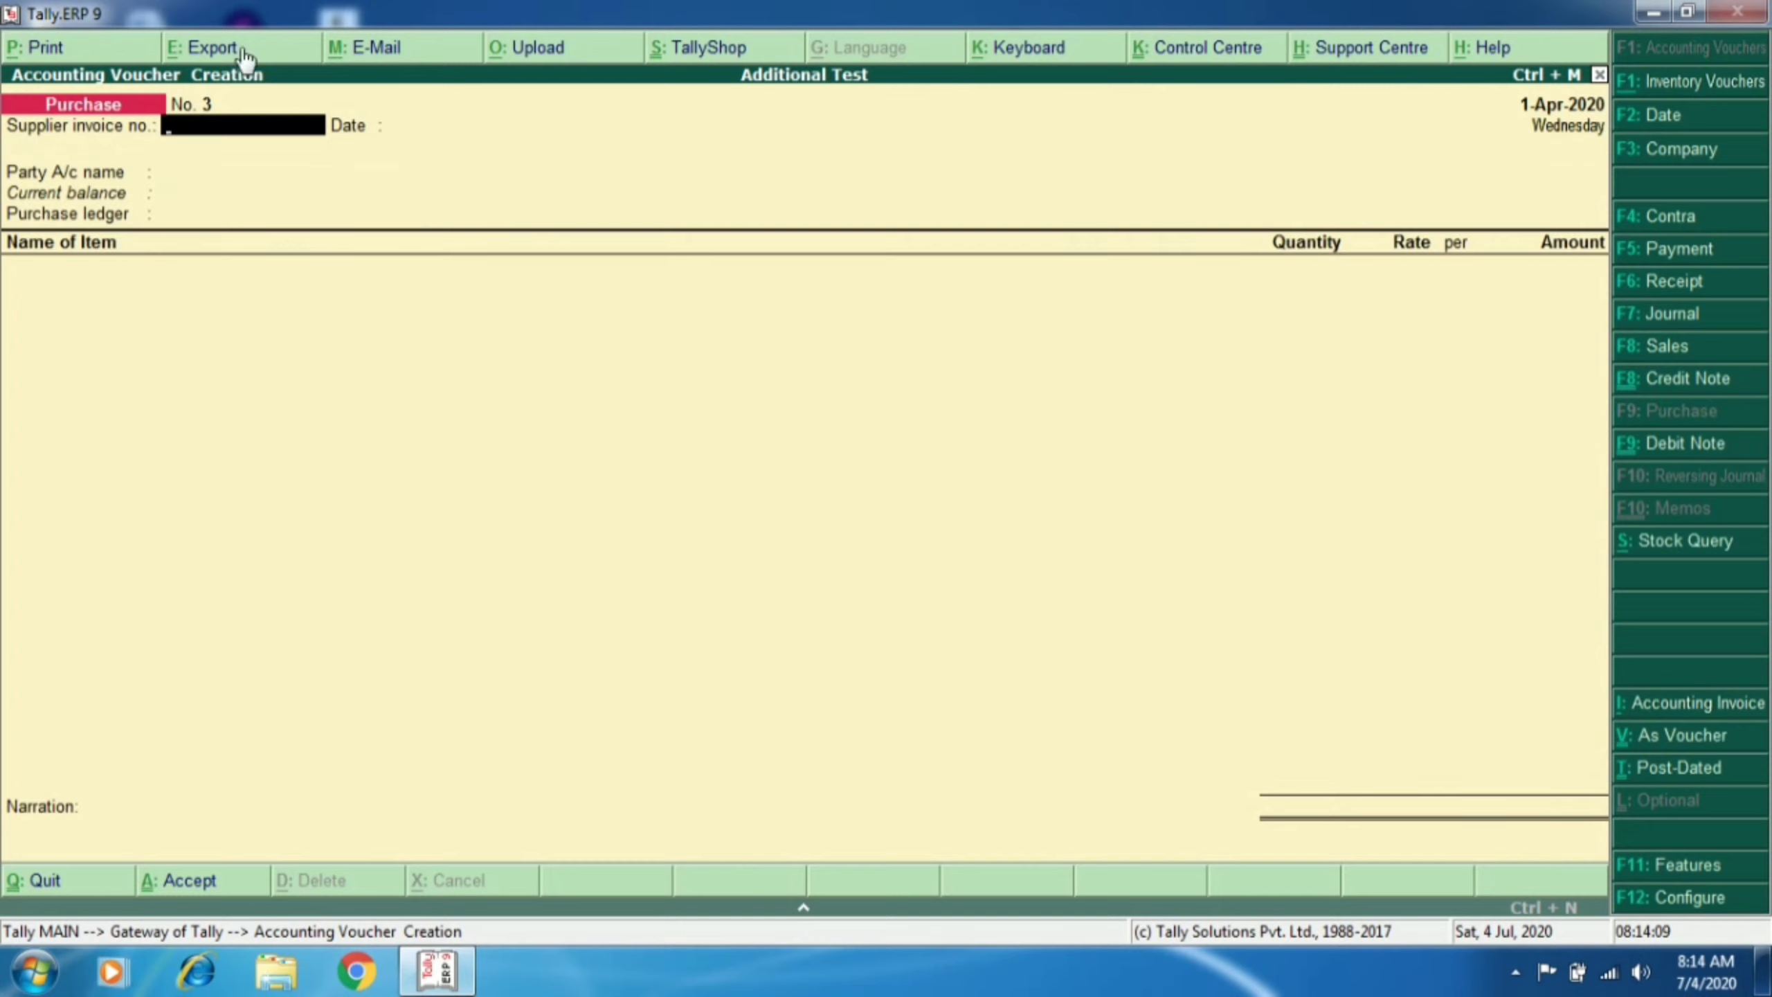
pyautogui.press('F5')
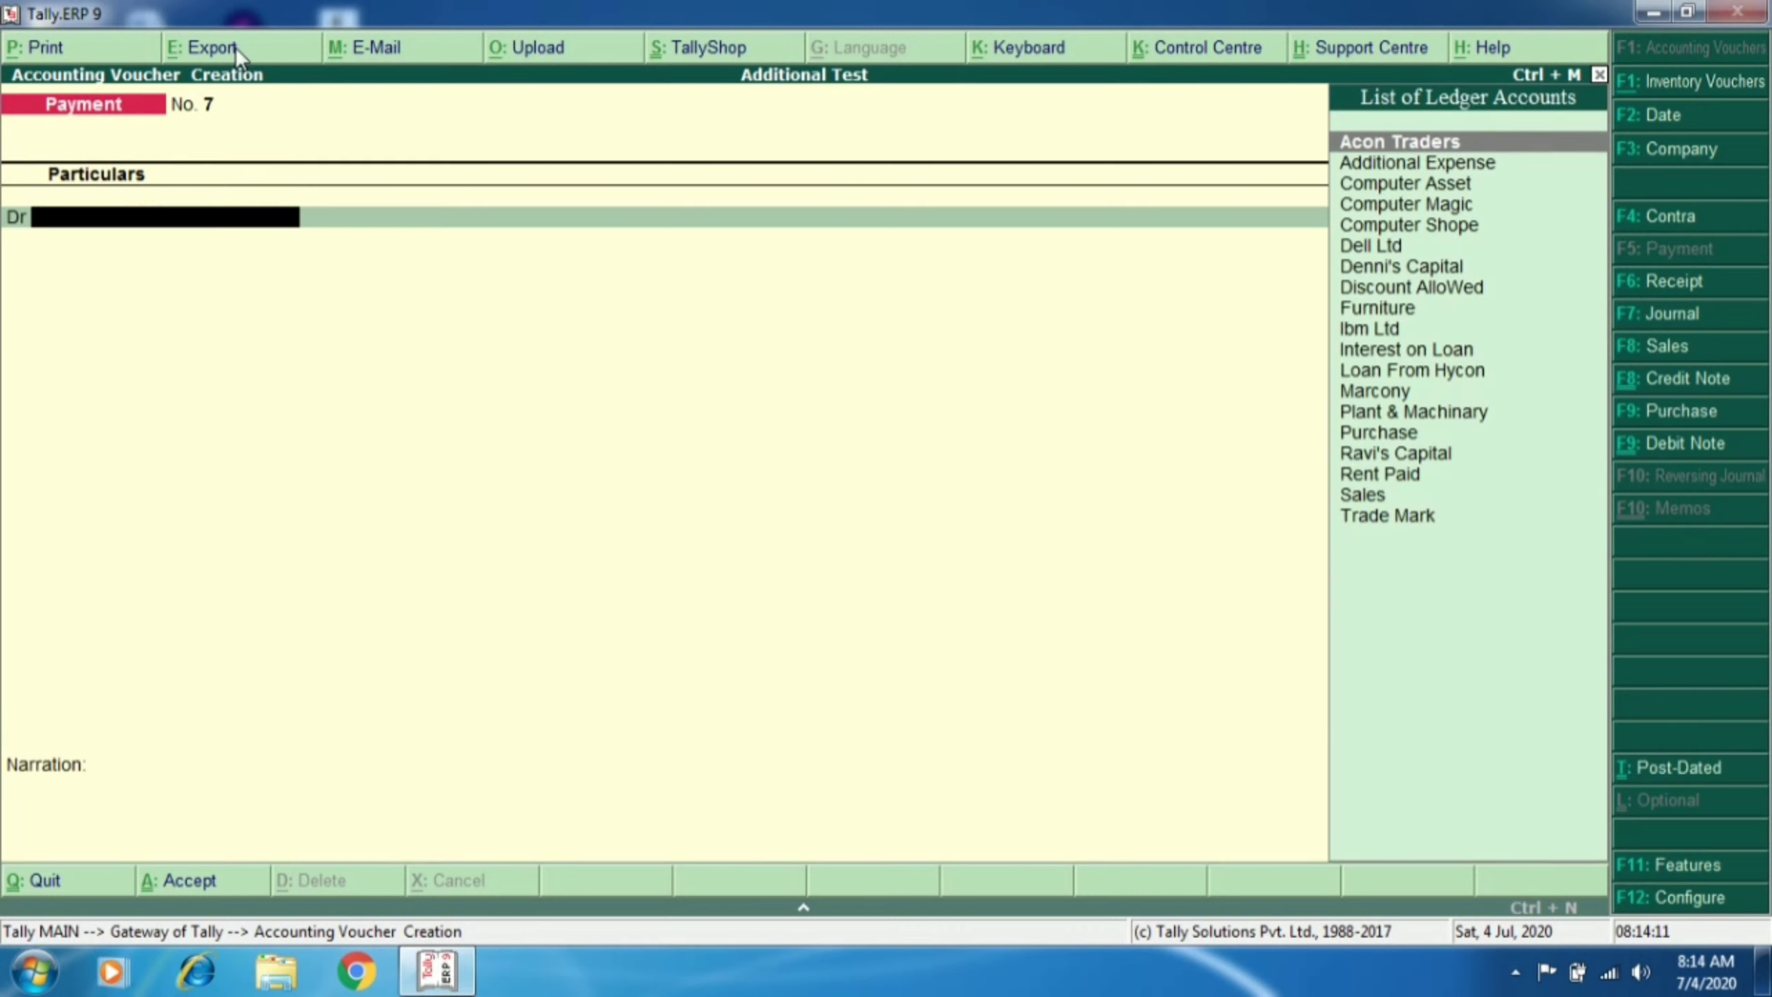
pyautogui.press('F9')
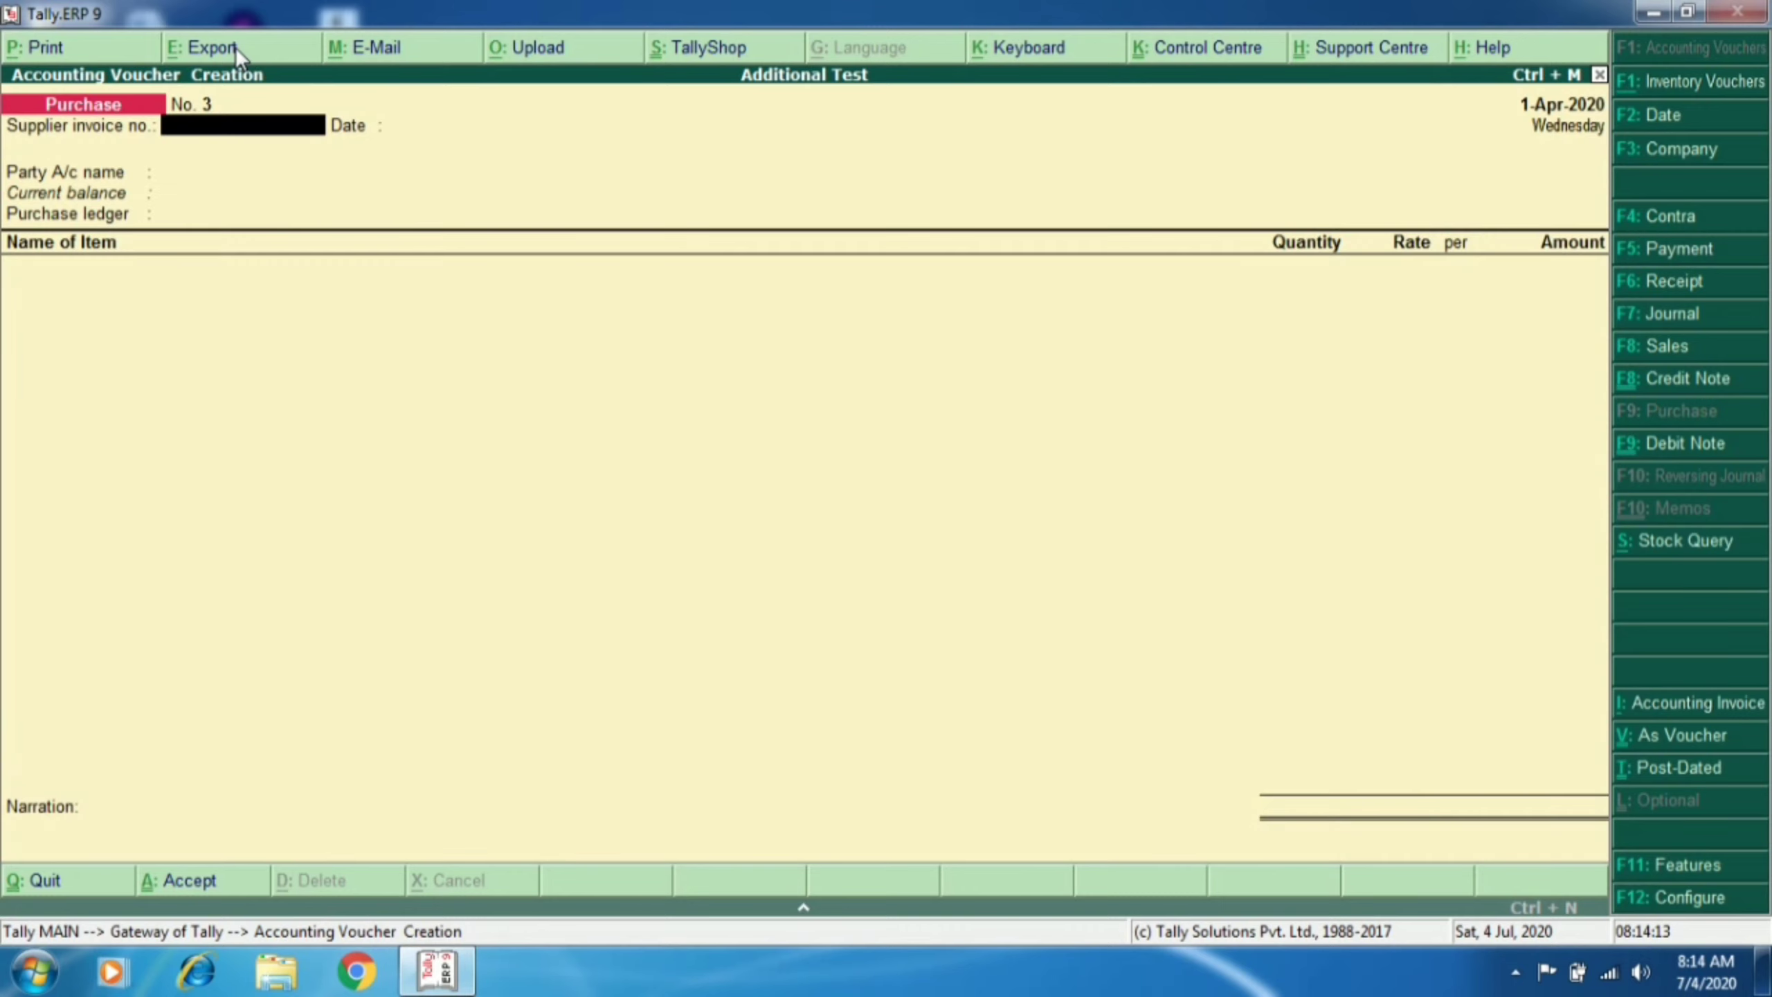
pyautogui.hotkey('ctrl', 'F9')
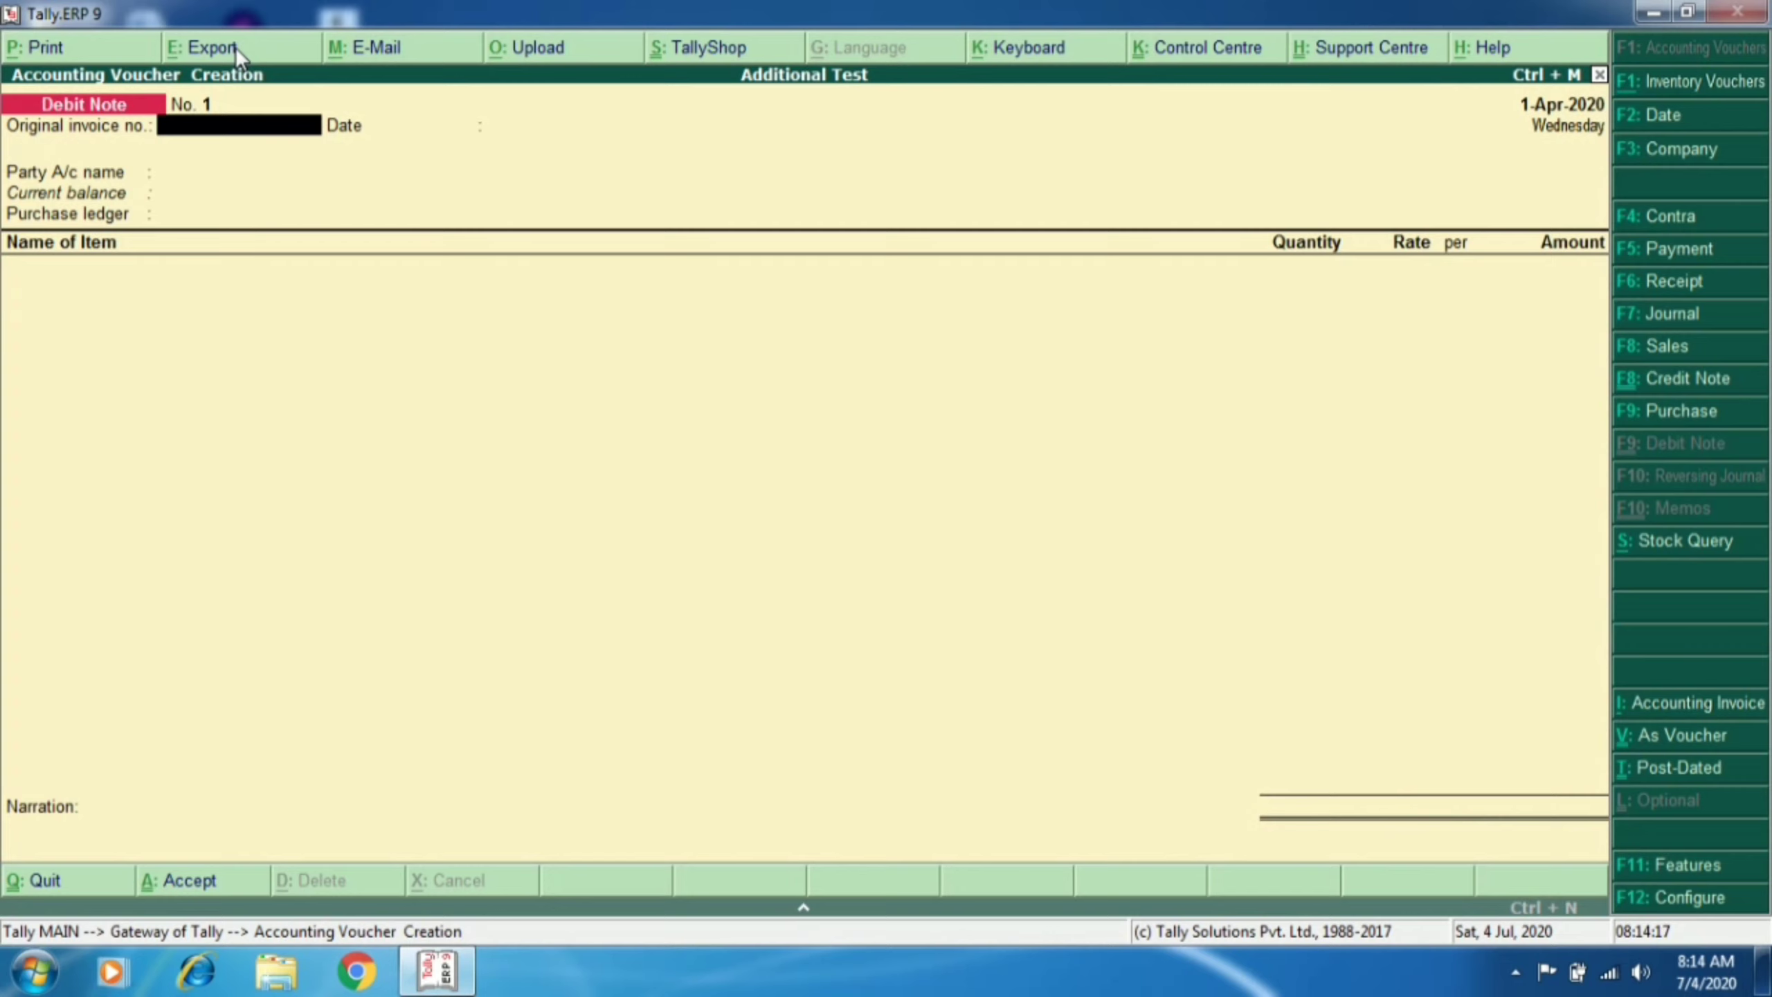
pyautogui.press('Escape')
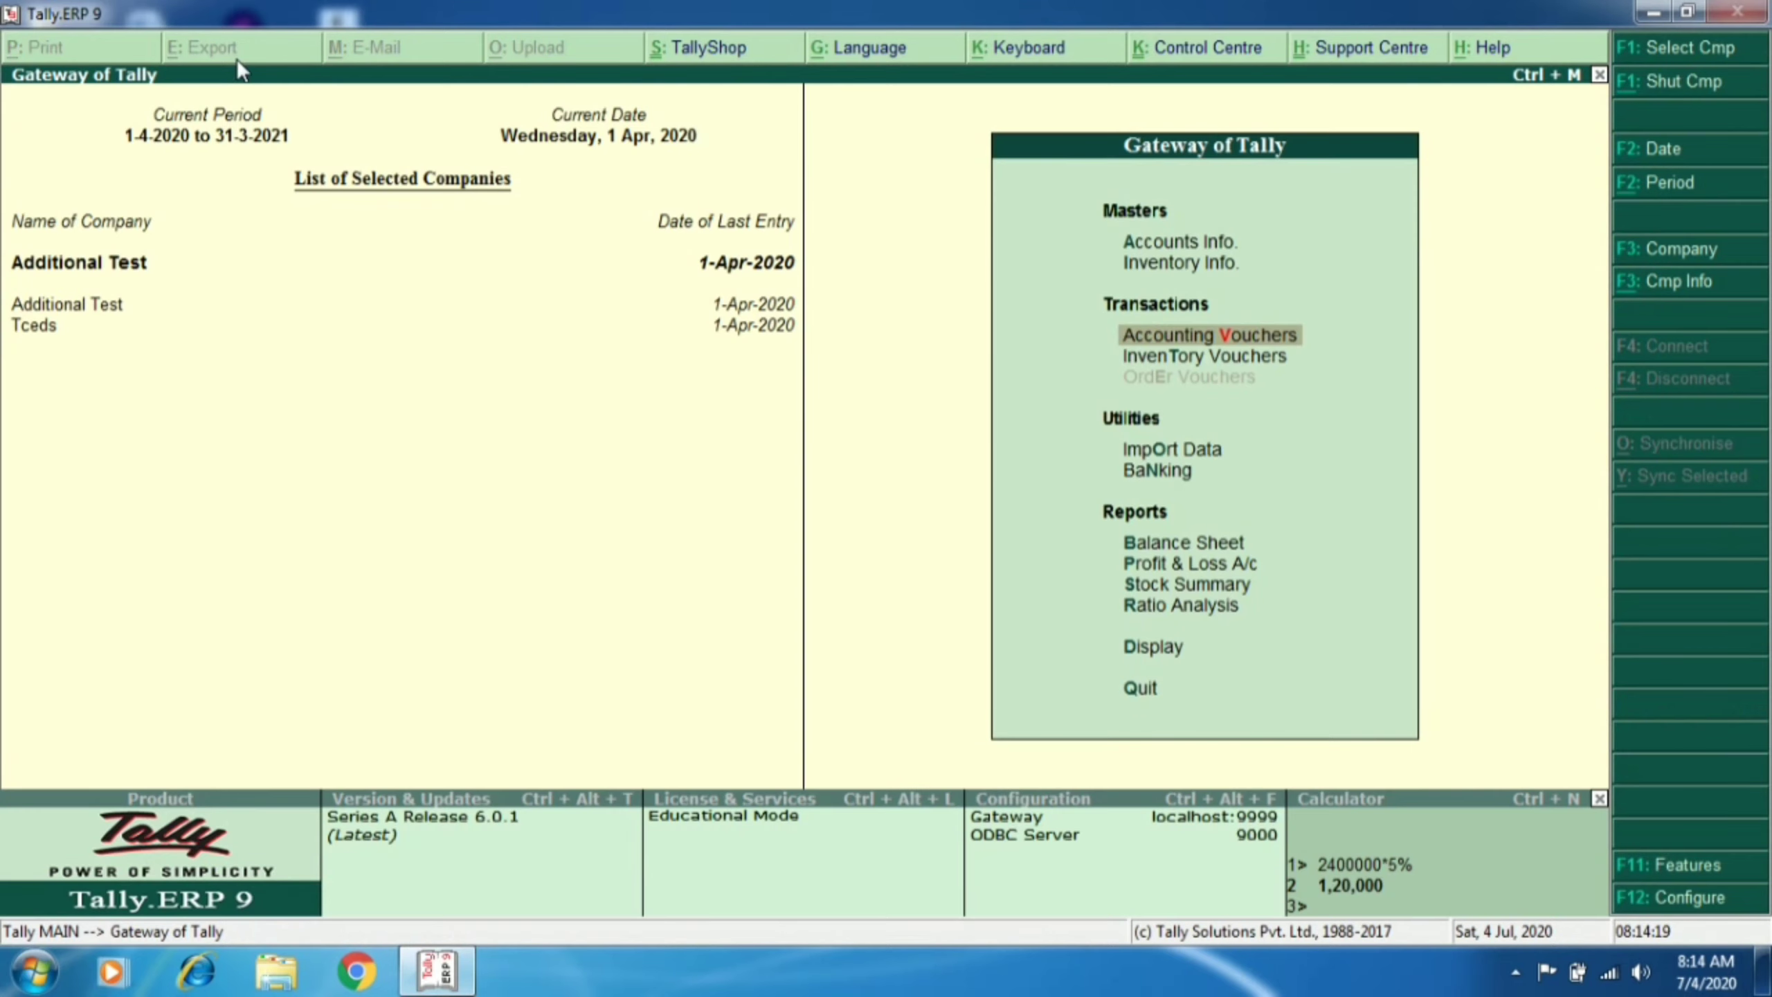
pyautogui.press('Return')
pyautogui.press('F5')
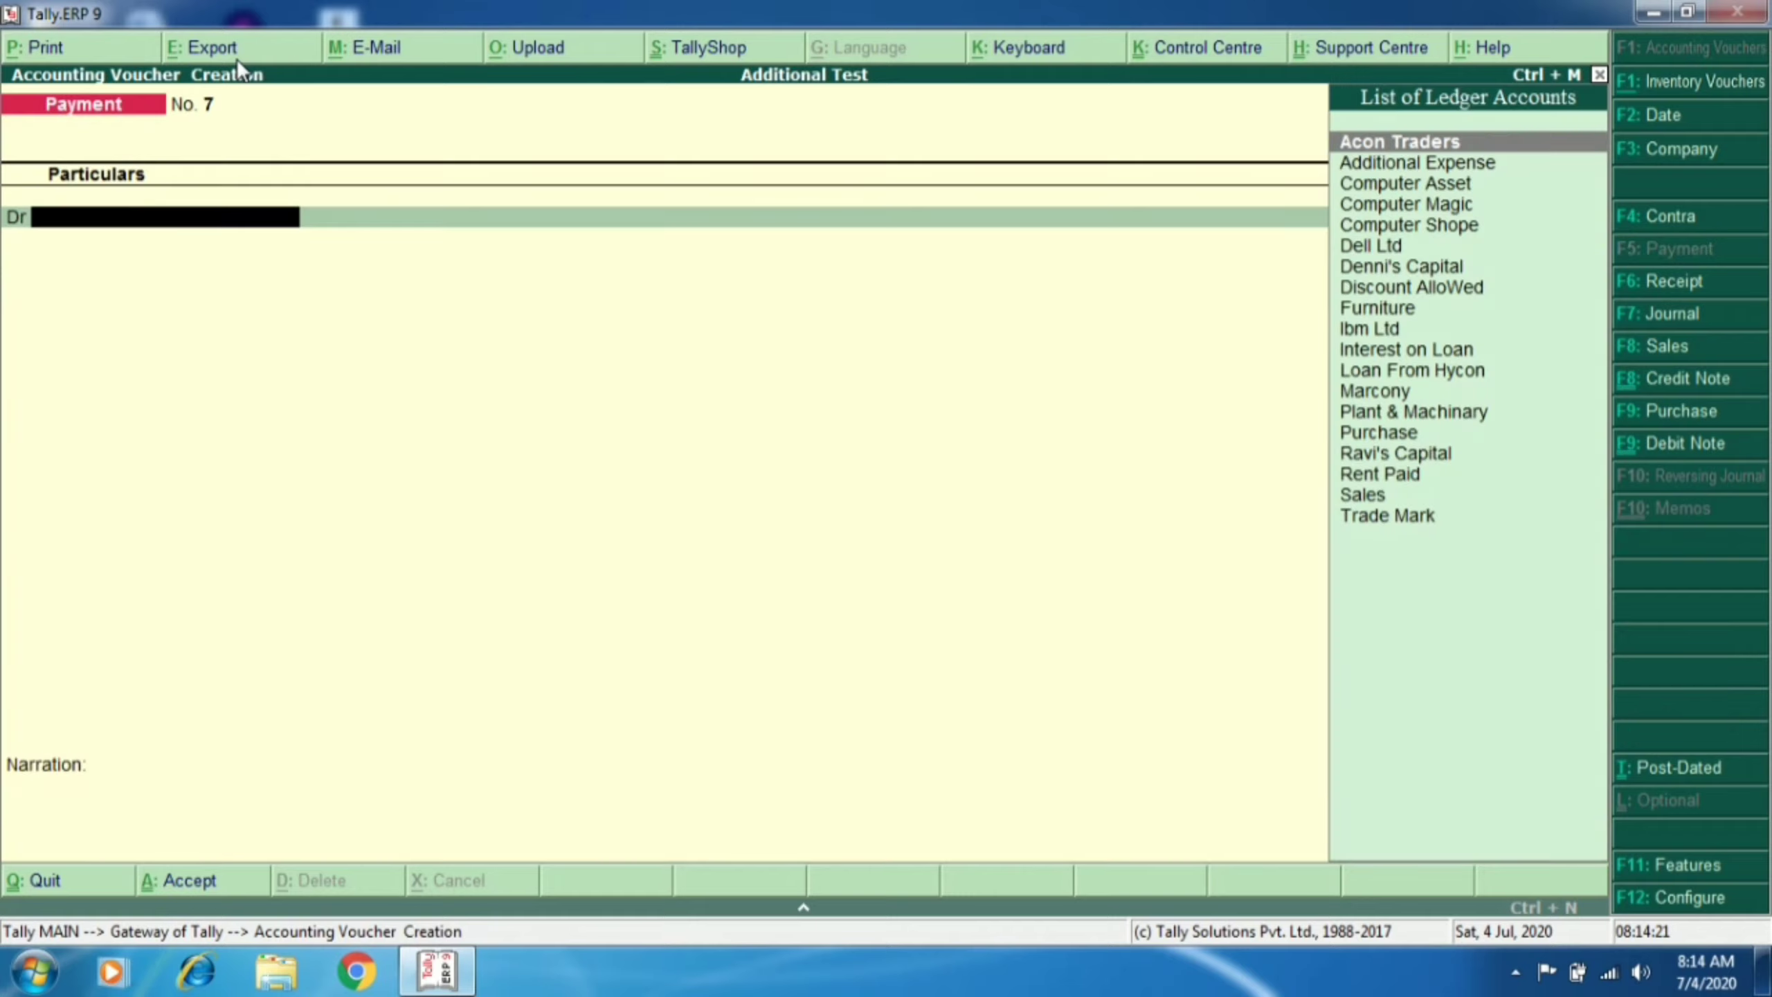
# Step: Start a debit note in invoice mode for original invoice 456, with Ibm Ltd as party and Purchase as ledger
pyautogui.hotkey('ctrl', 'F9')
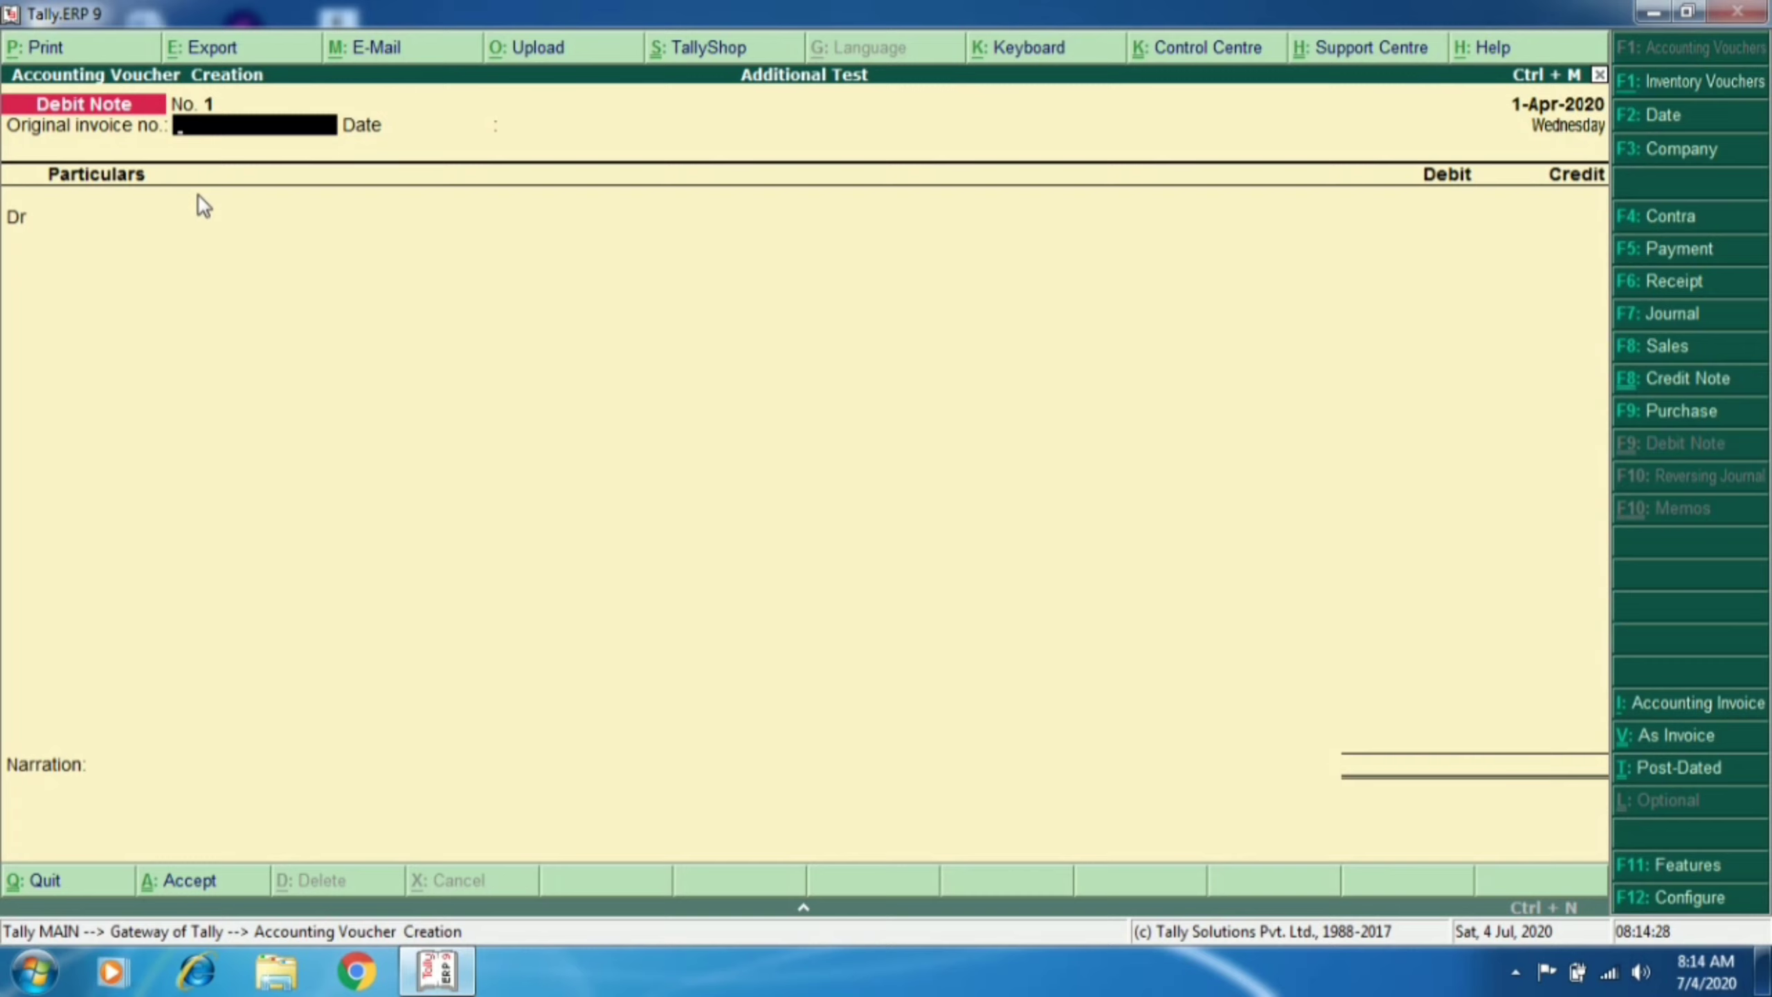
pyautogui.hotkey('ctrl', 'v')
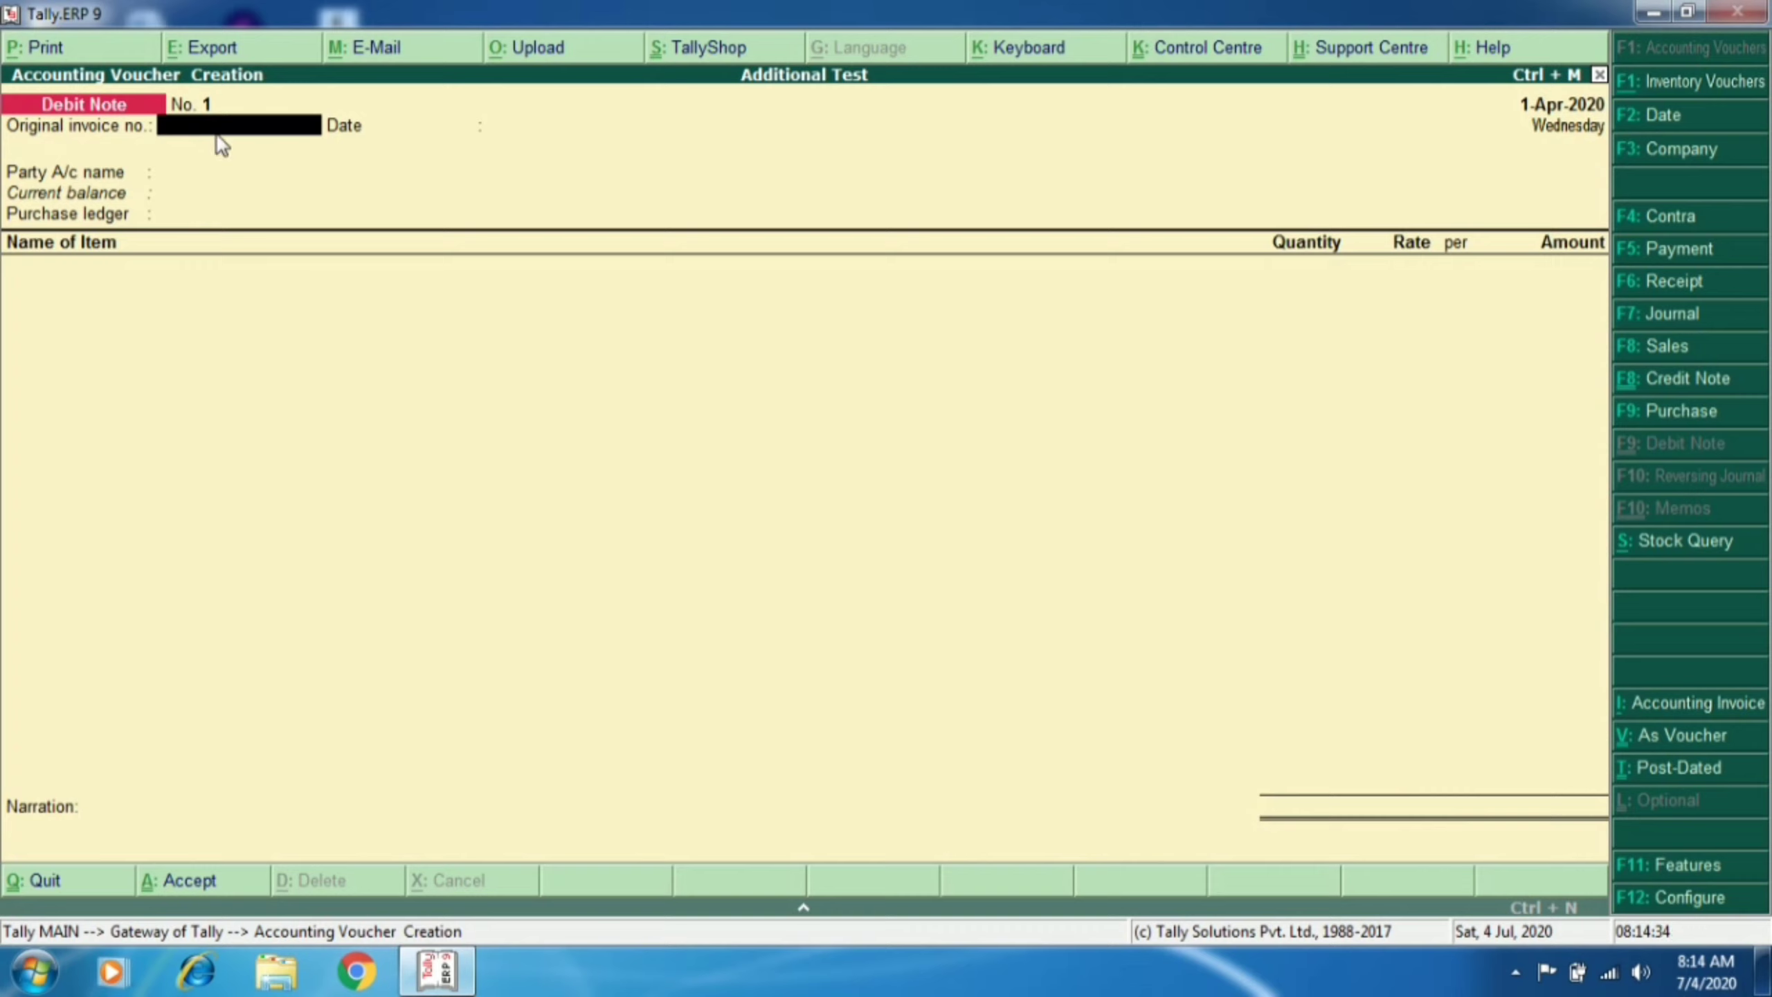
pyautogui.write('456')
pyautogui.press('Return')
pyautogui.press('Return')
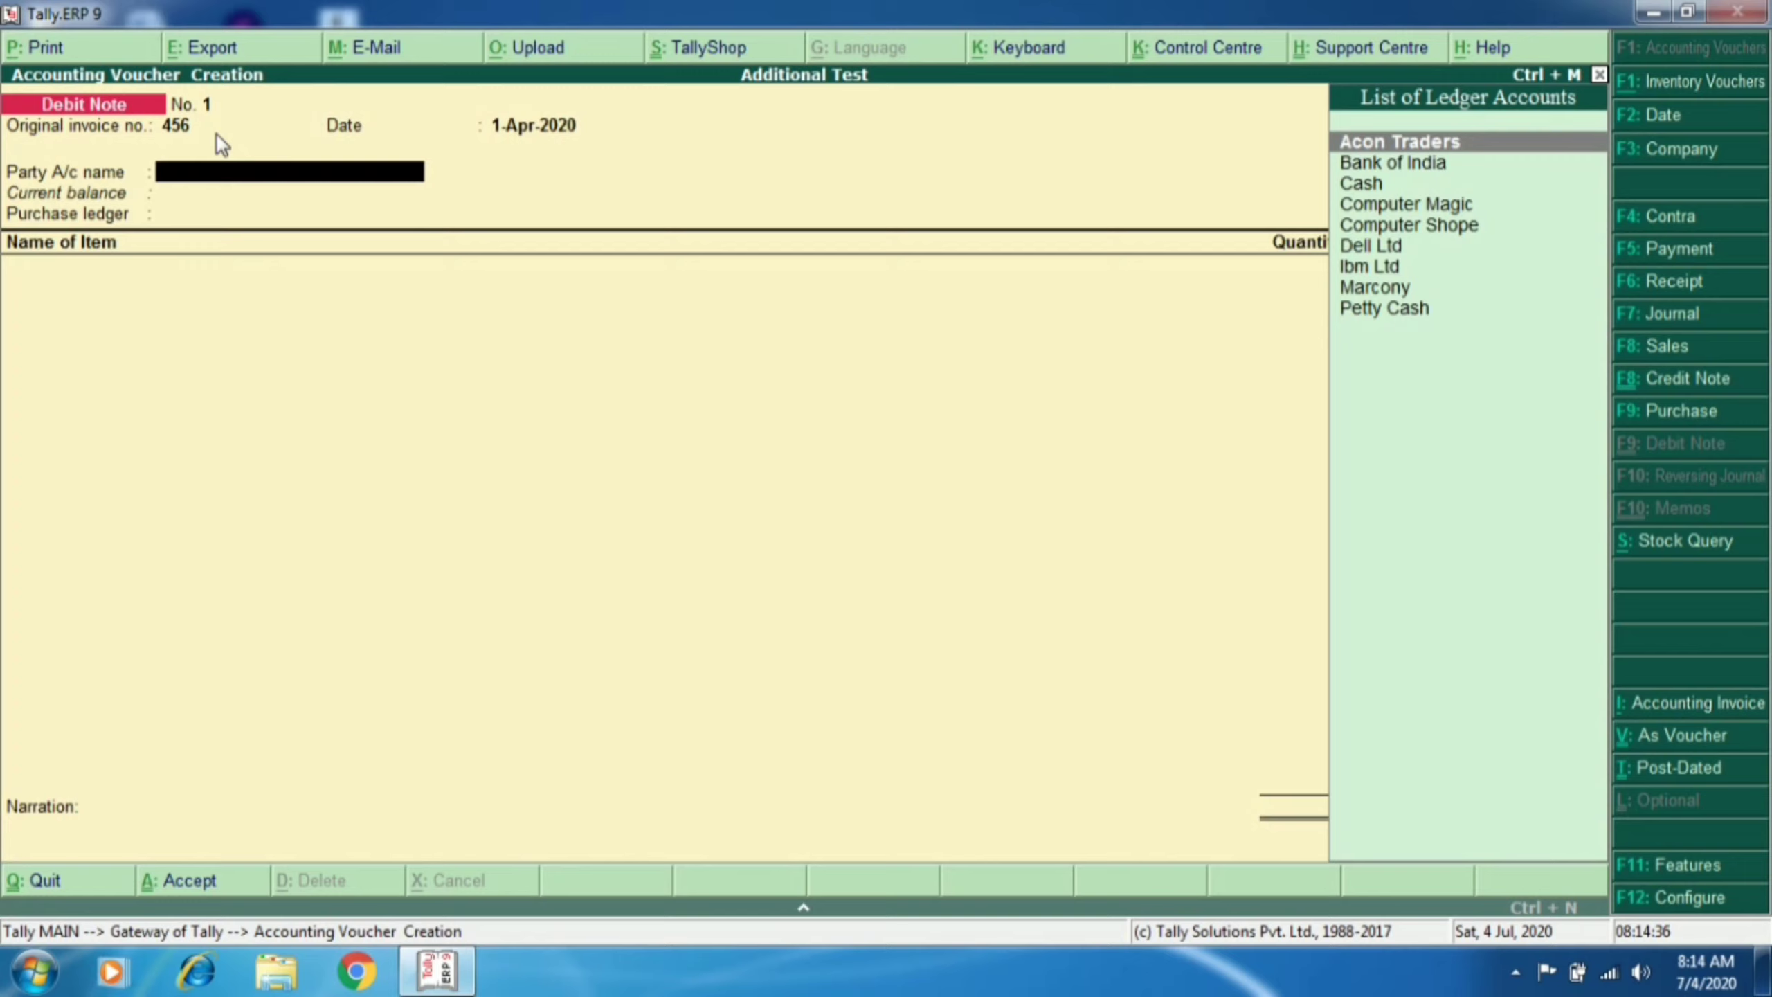
pyautogui.write('Ib')
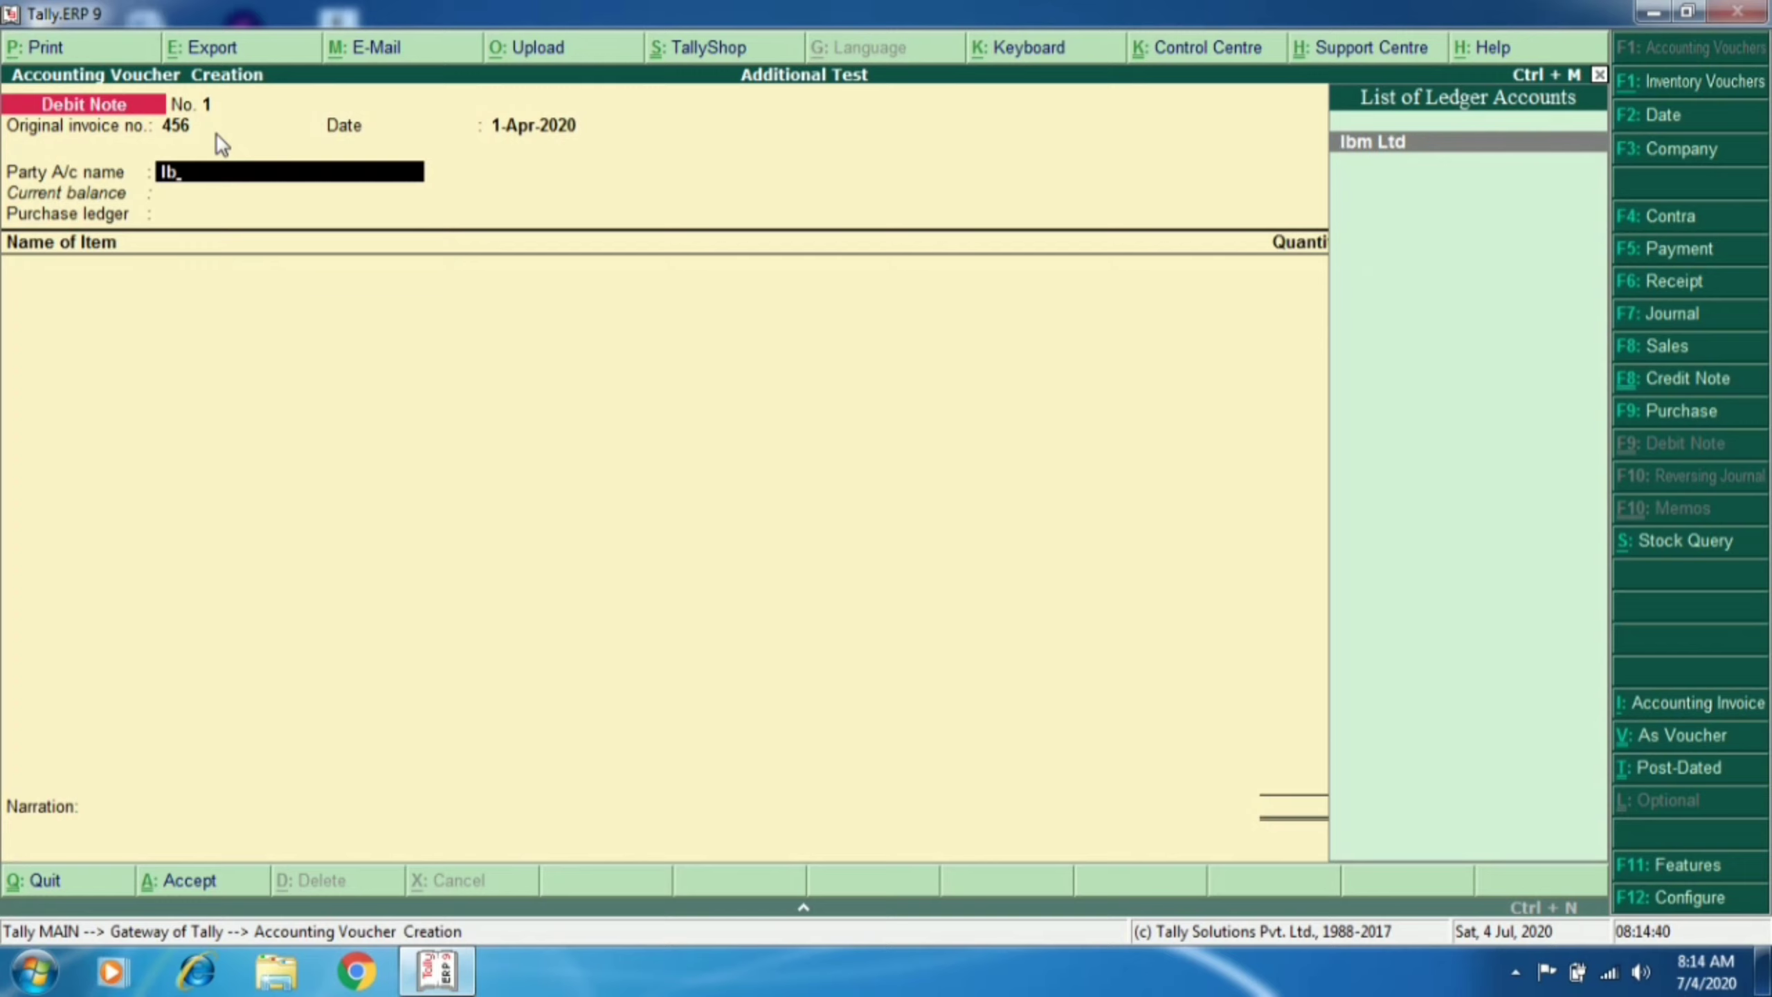
pyautogui.press('Return')
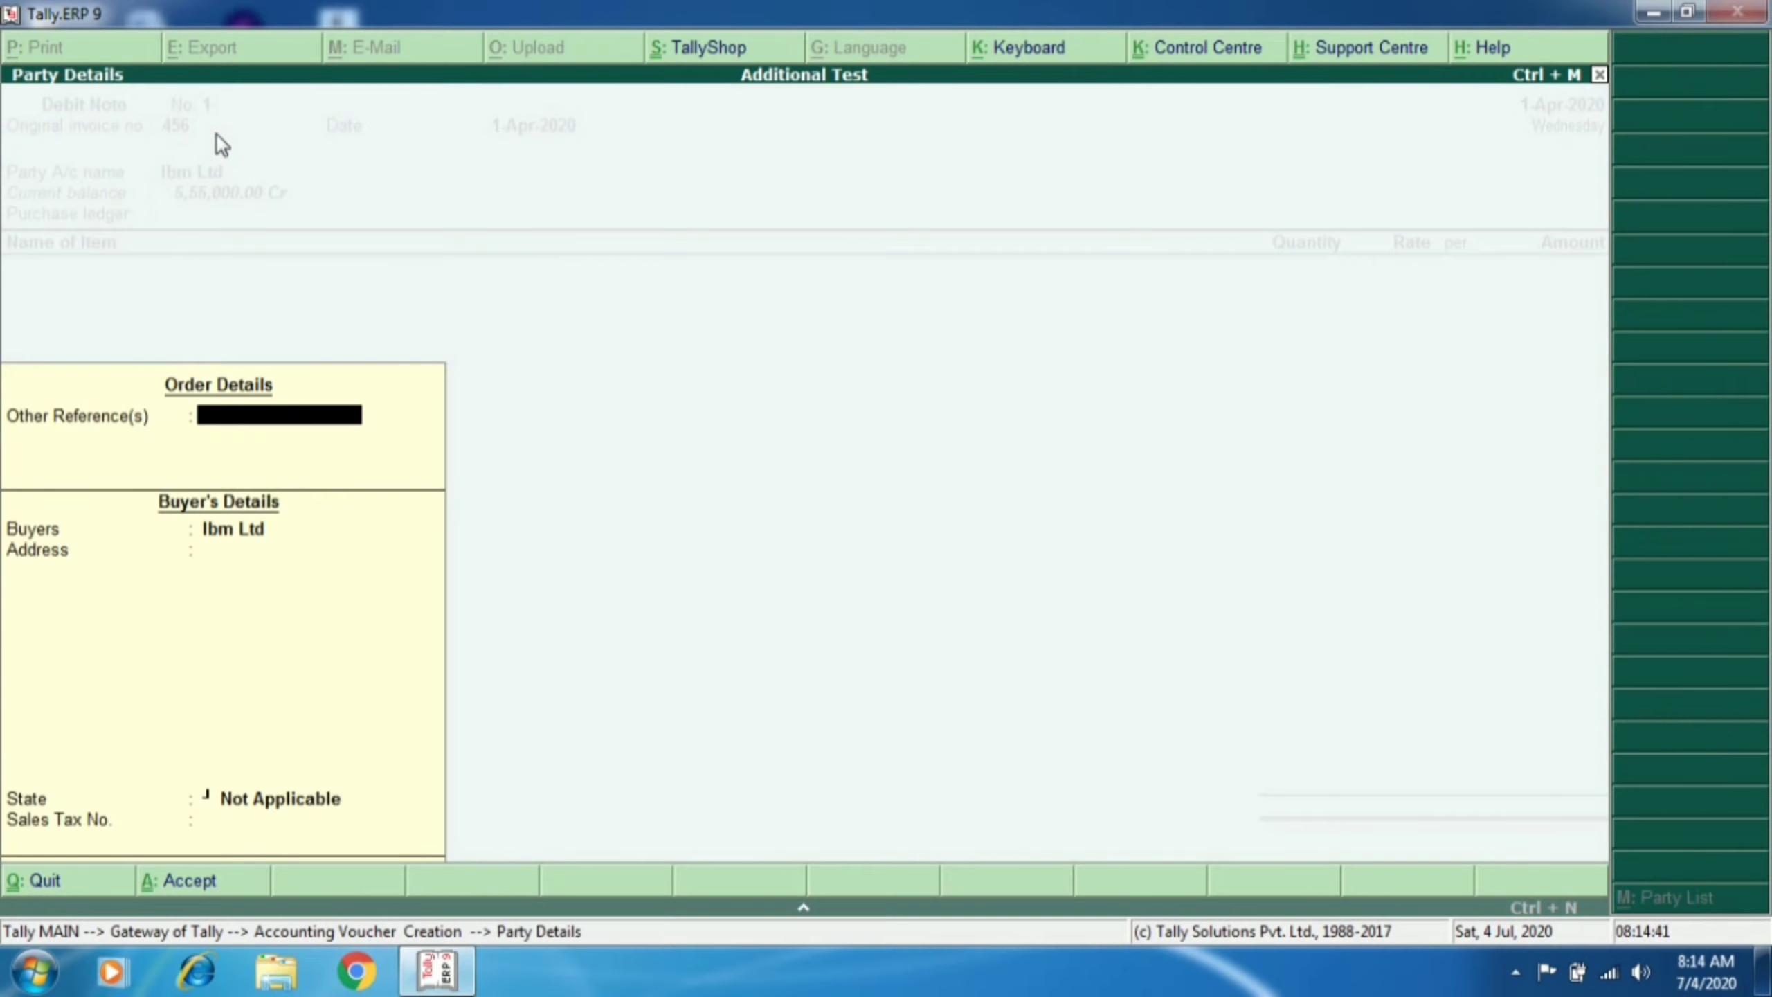
pyautogui.hotkey('ctrl', 'a')
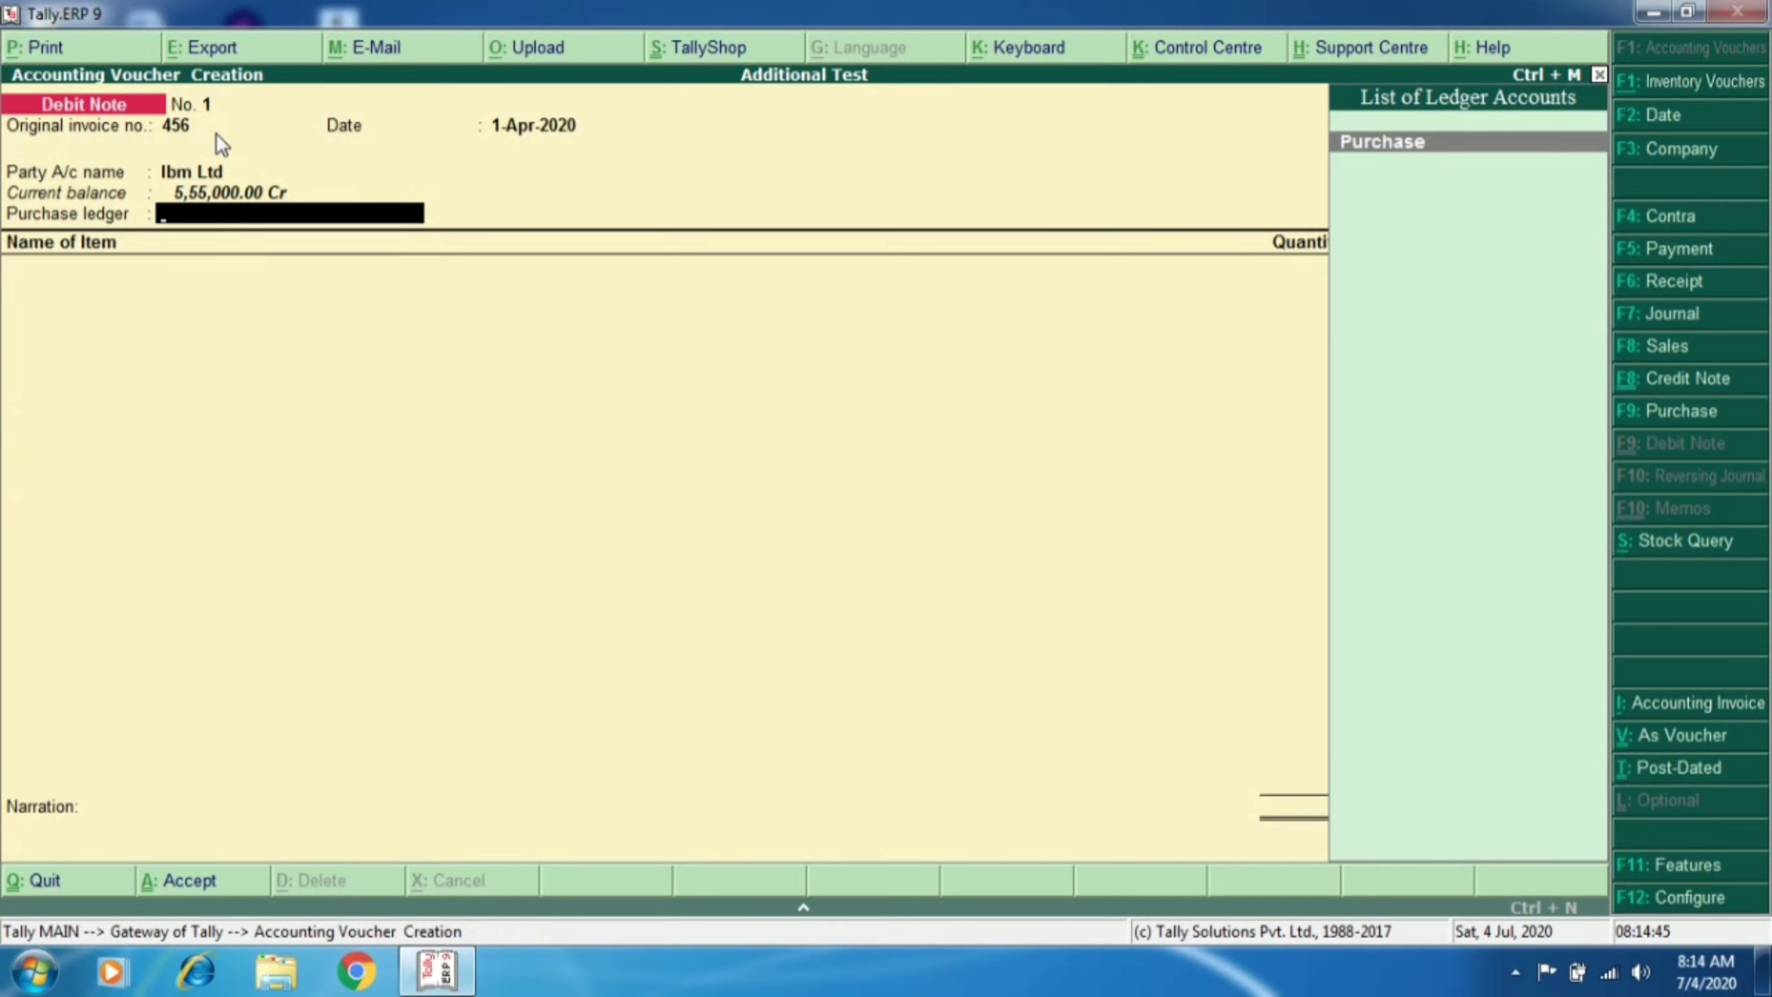
pyautogui.press('Return')
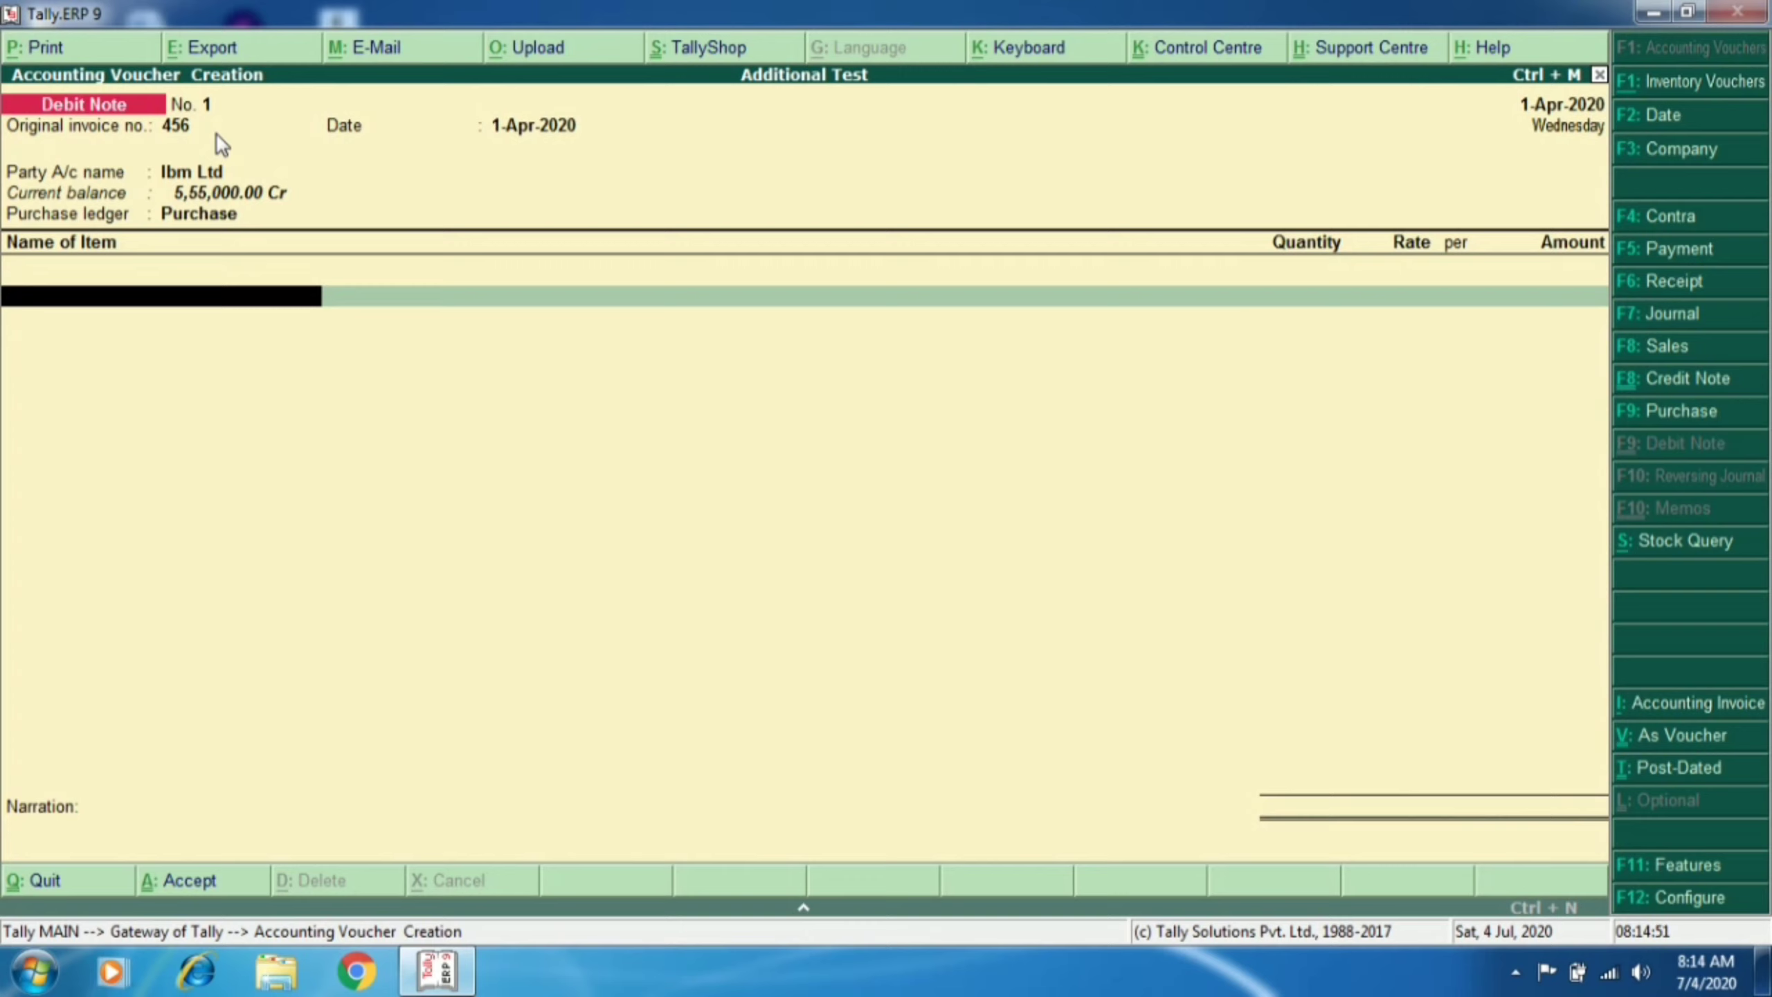
# Step: Add the stock item Wipro to the debit note with a quantity of 5 nos at a rate of 16,500
pyautogui.press('space')
pyautogui.press('Down')
pyautogui.press('Down')
pyautogui.press('Down')
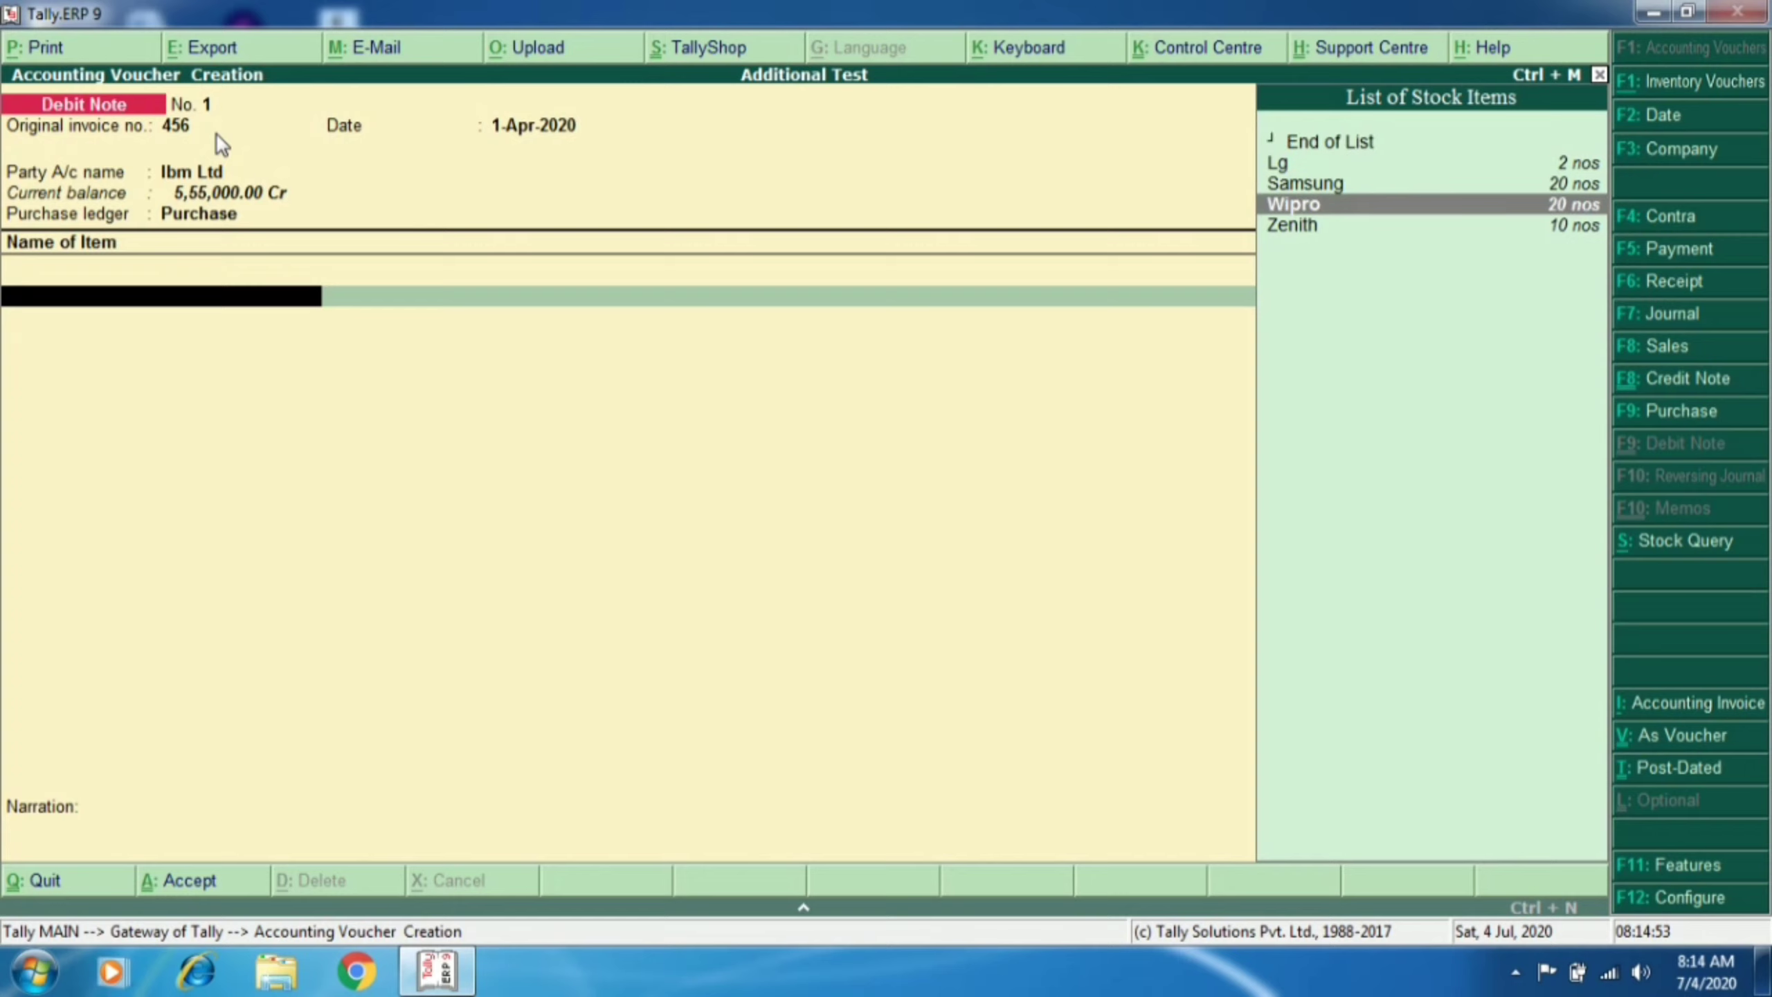
pyautogui.press('Return')
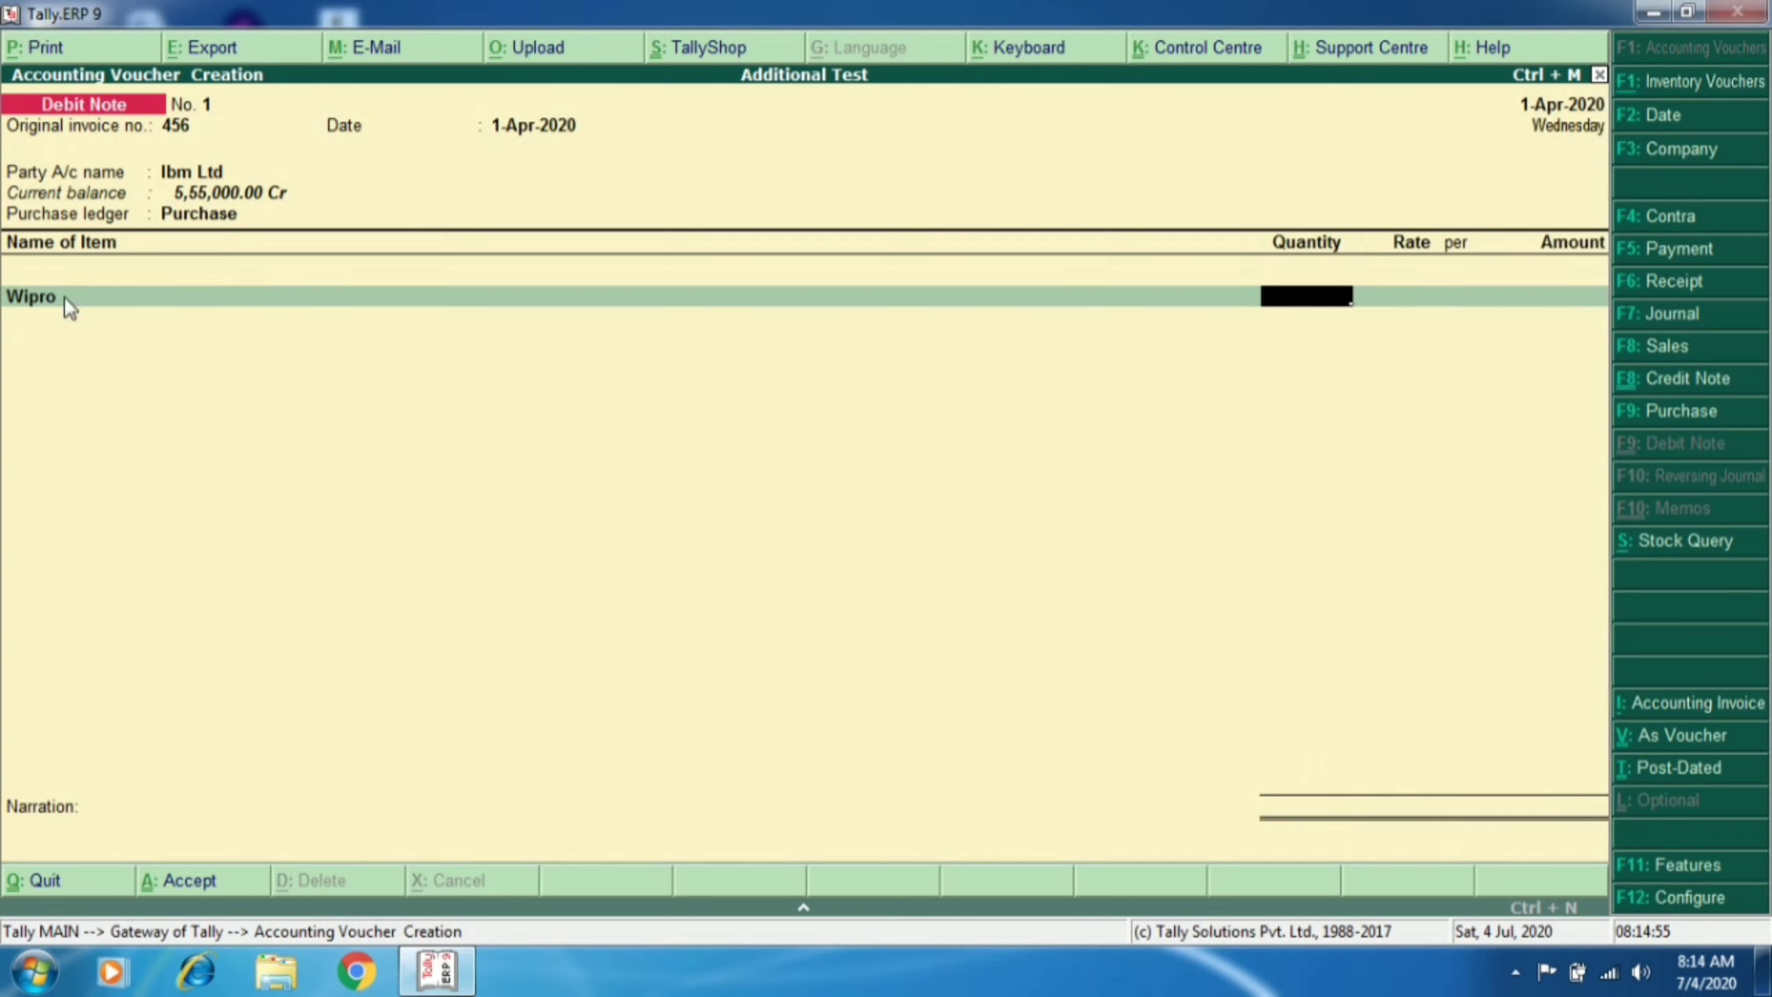
pyautogui.write('5')
pyautogui.press('Return')
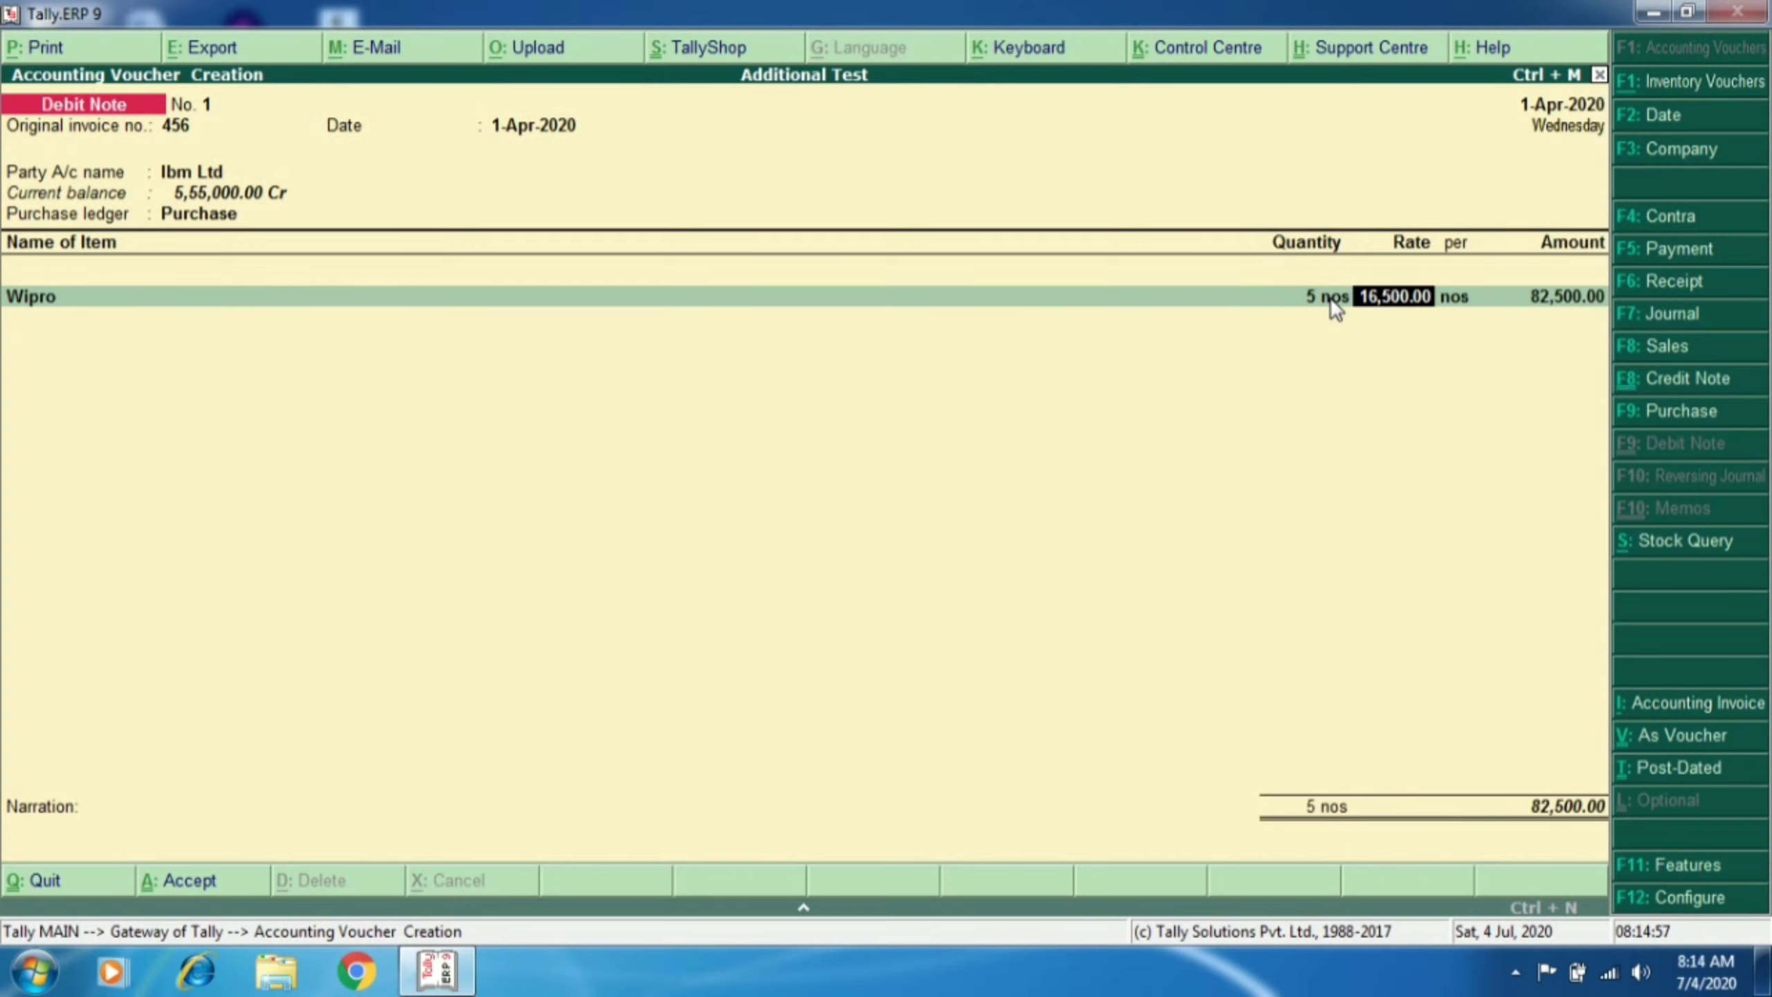
pyautogui.press('Return')
pyautogui.press('Return')
pyautogui.press('Return')
# Step: Allocate the 82,500 debit note for Ibm Ltd against pending bill 456 and save the voucher
pyautogui.press('Return')
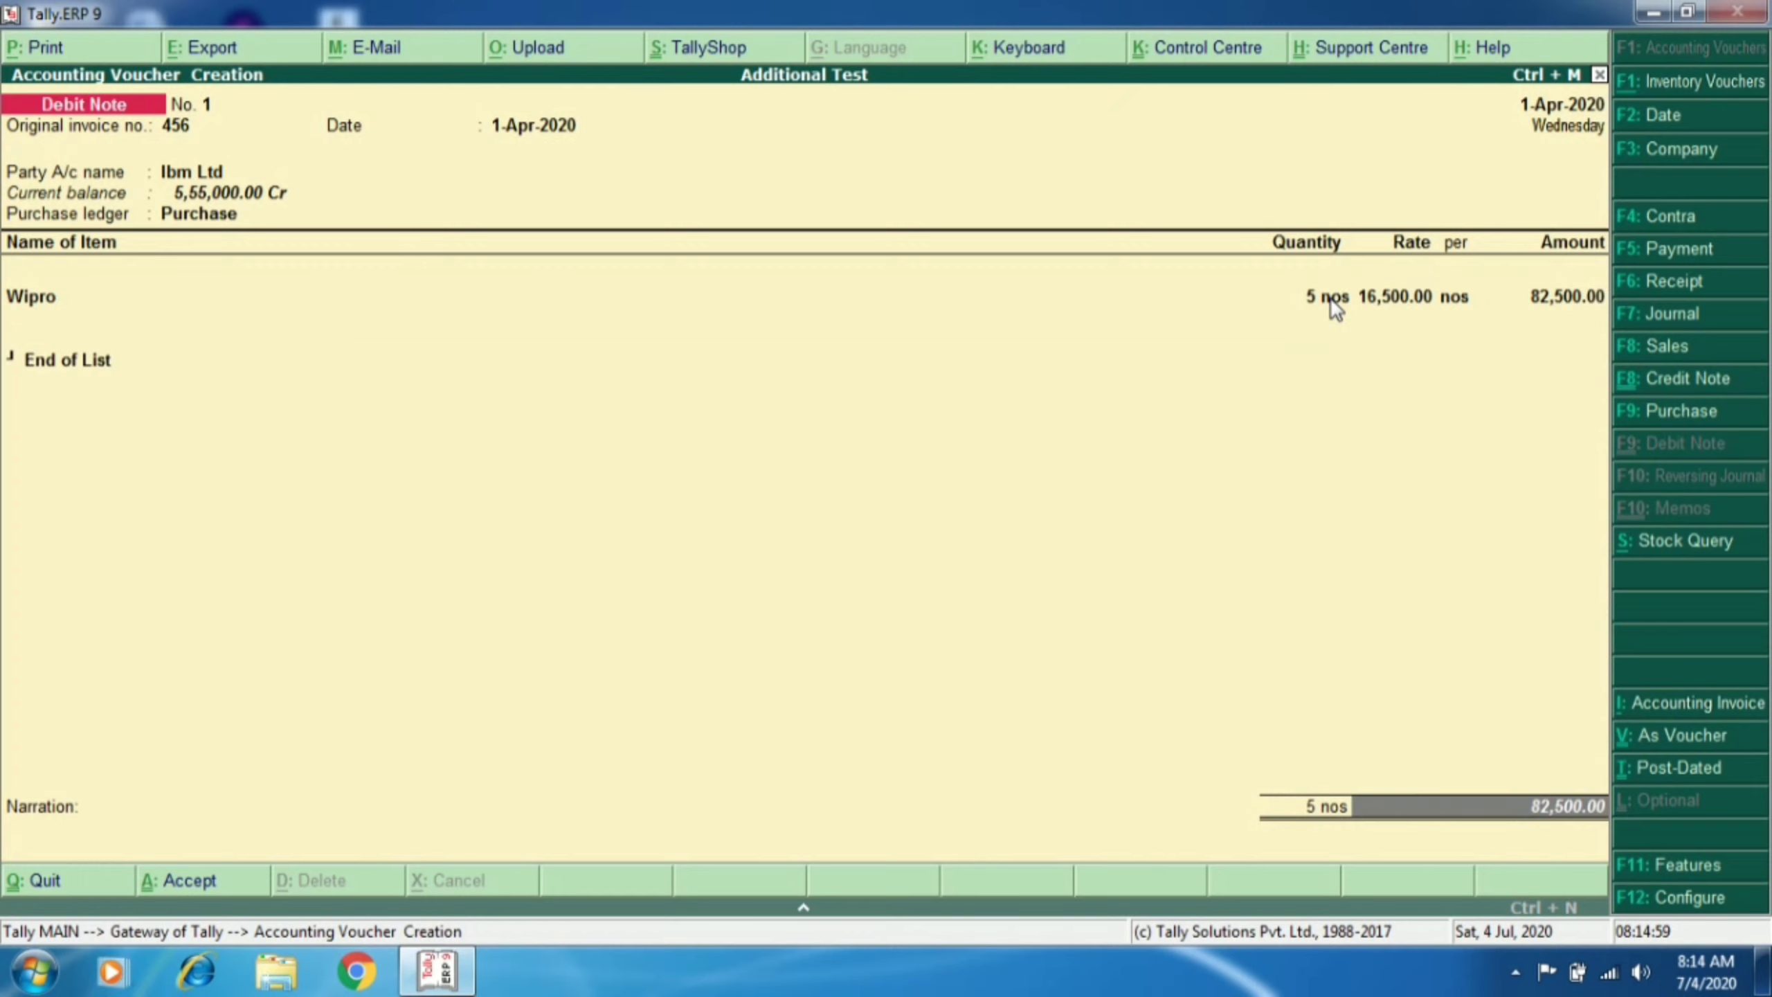
pyautogui.press('Return')
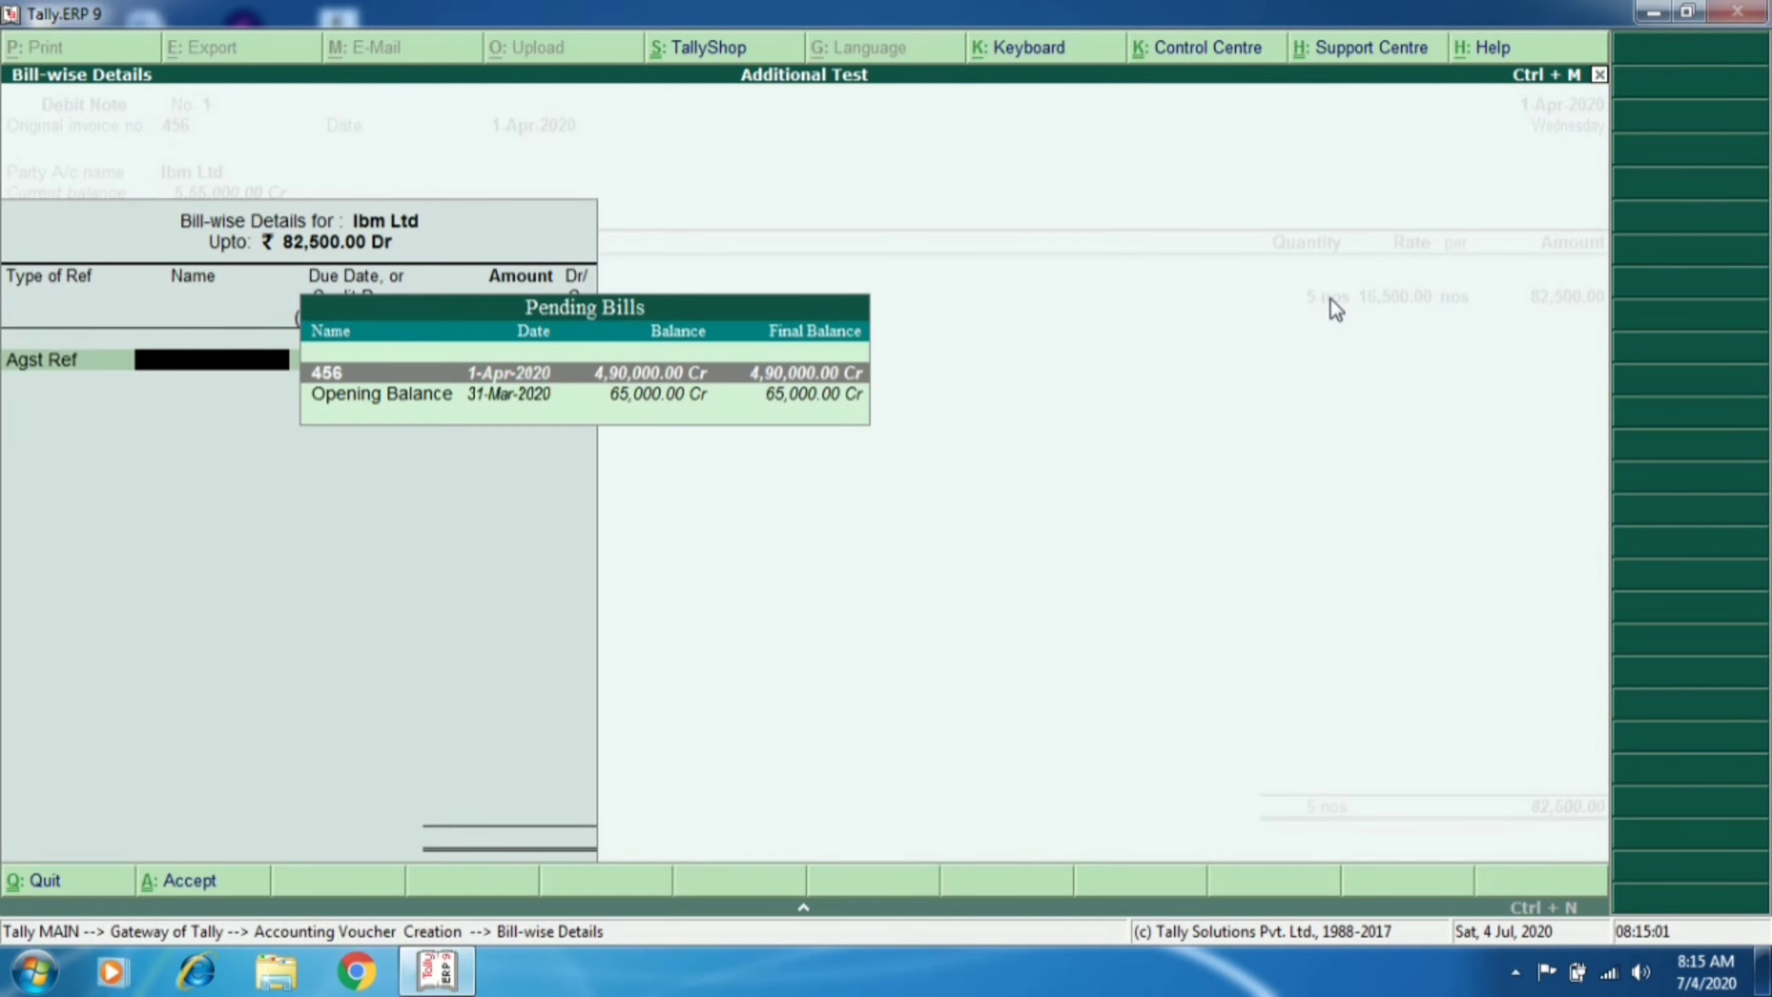
pyautogui.press('Return')
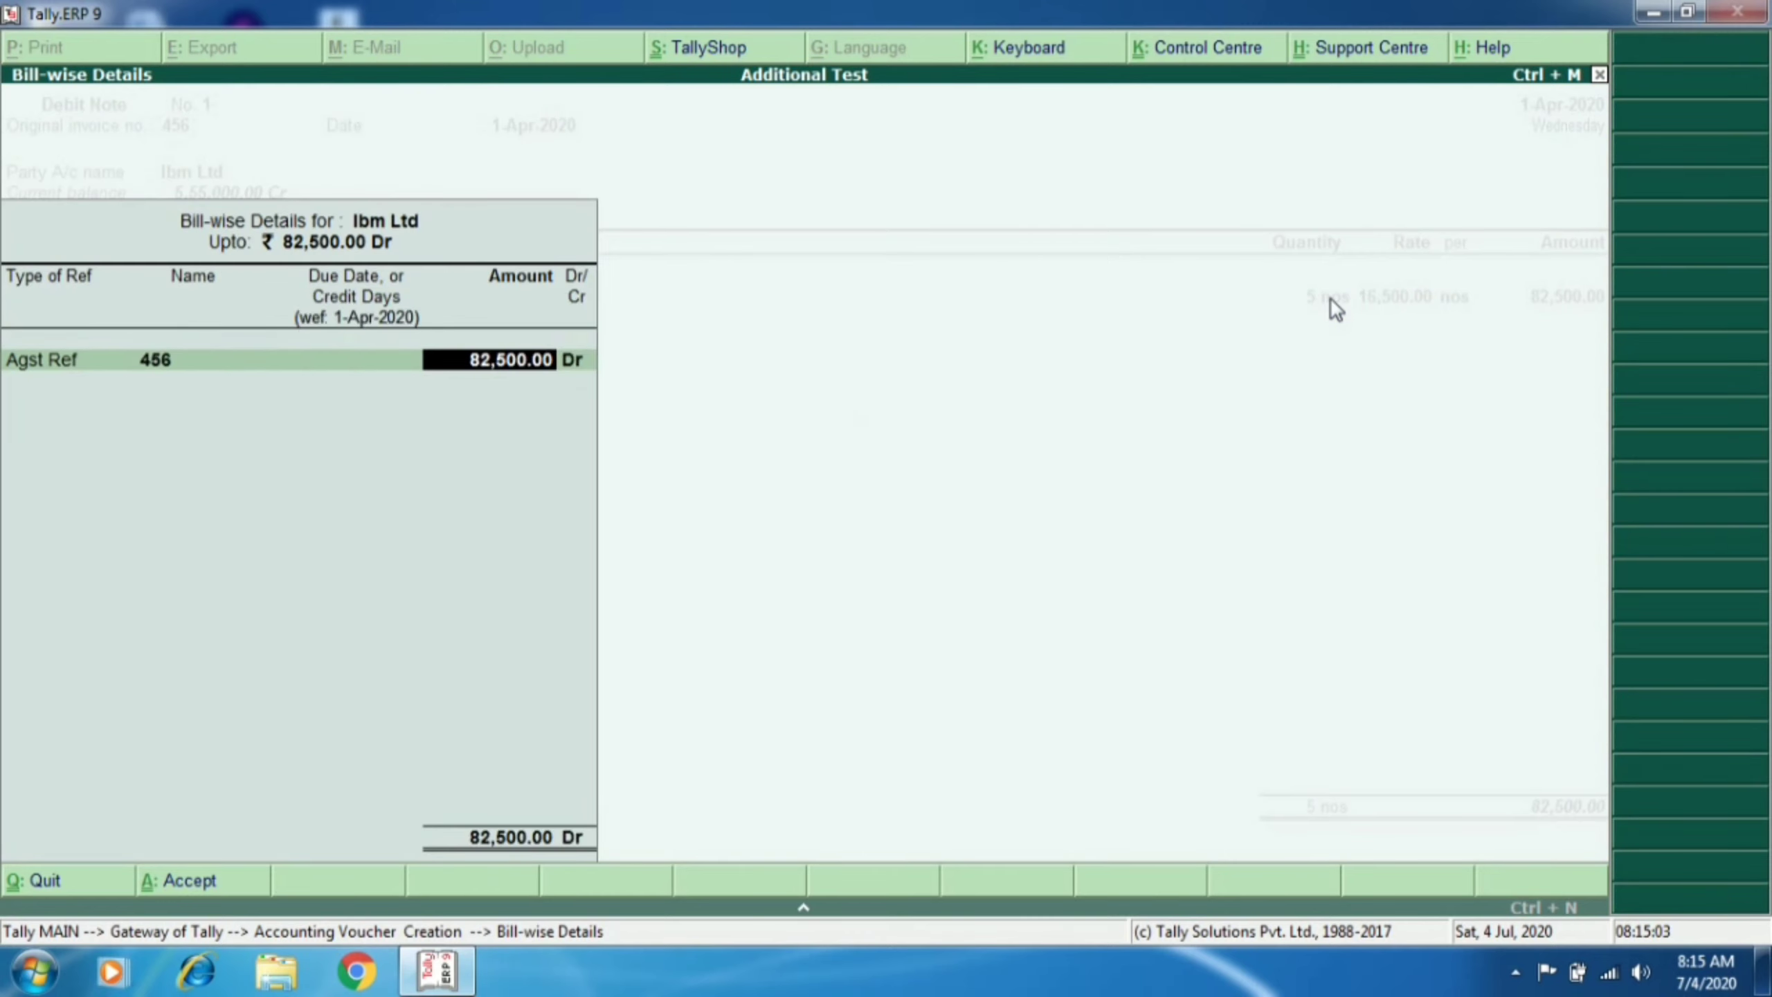
pyautogui.press('Return')
pyautogui.press('Return')
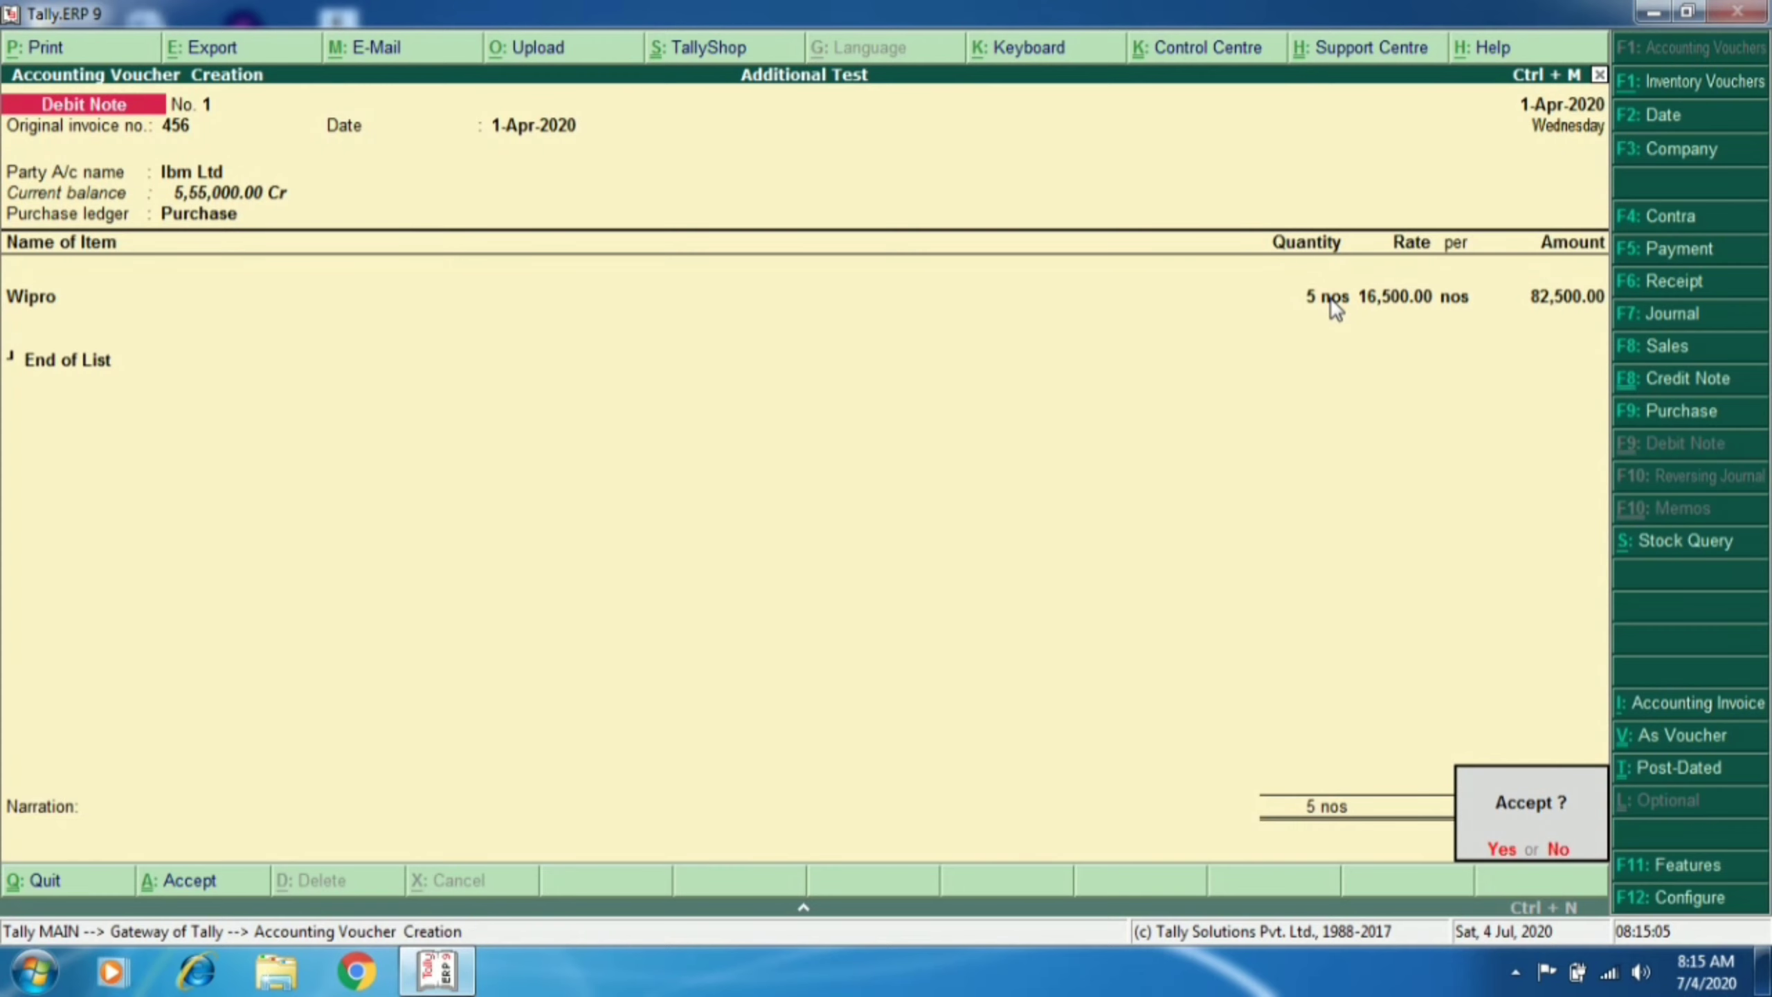
pyautogui.press('Return')
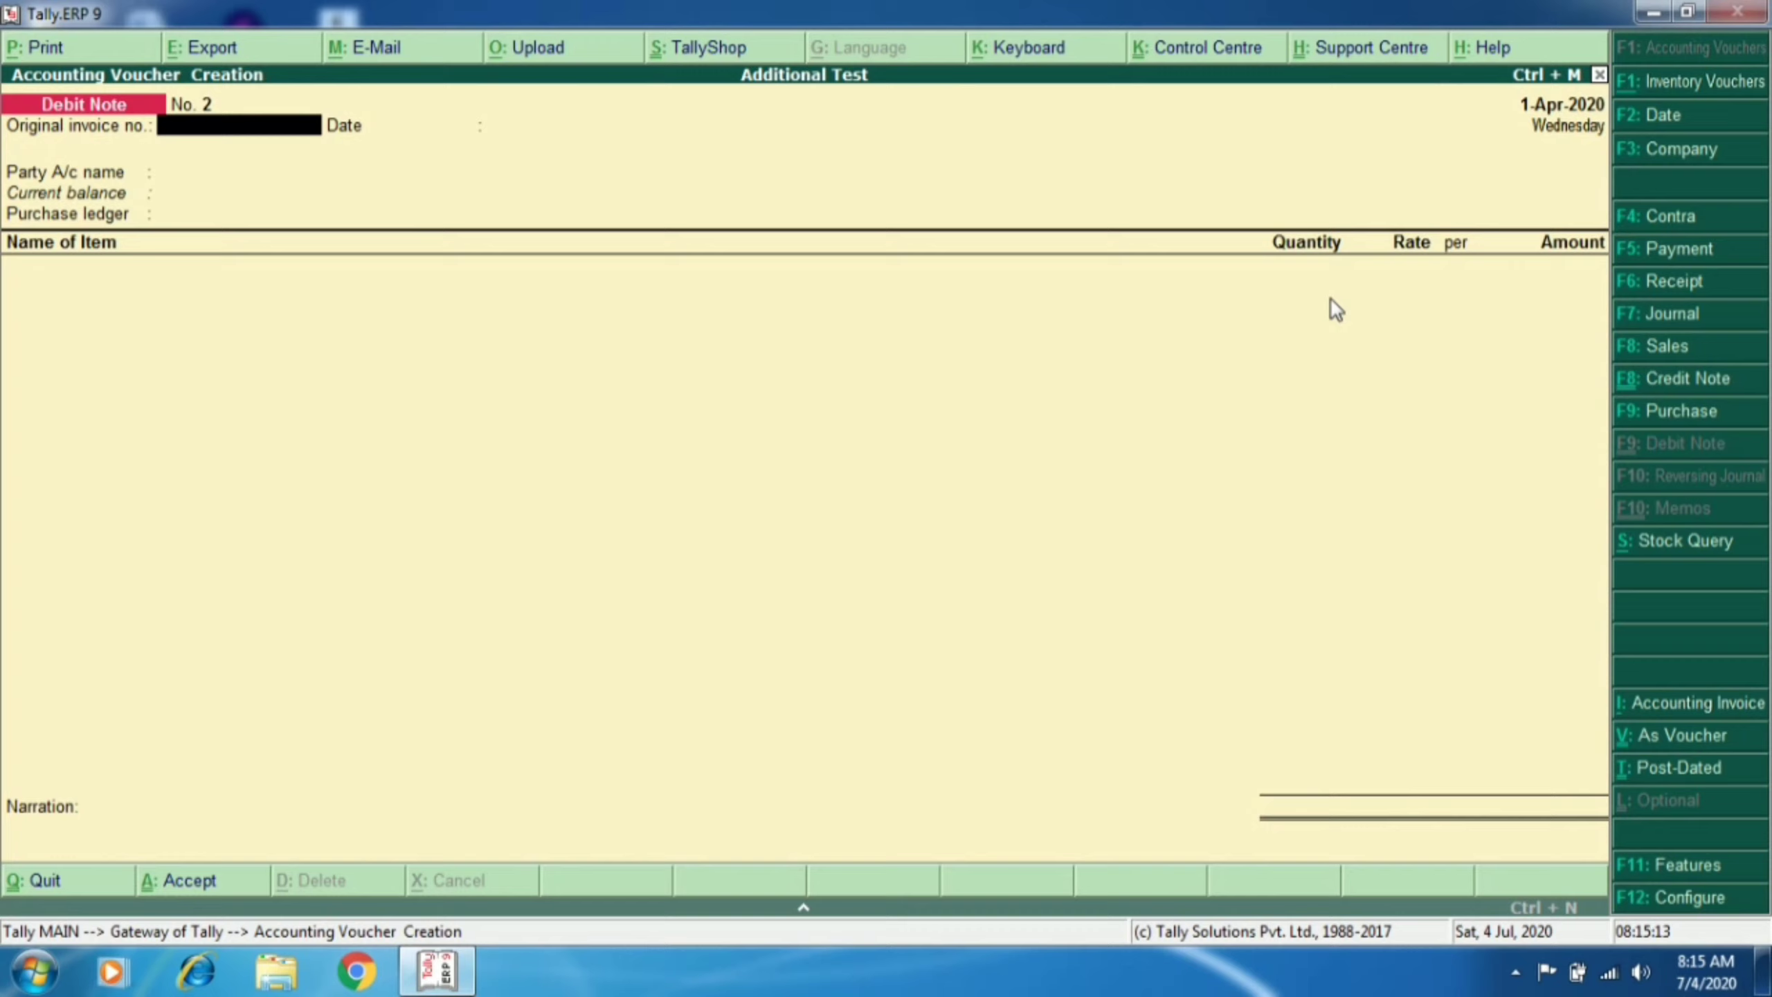
# Step: Start a payment voucher that debits Purchase with 1,000, leaving out the stock item allocation
pyautogui.press('F5')
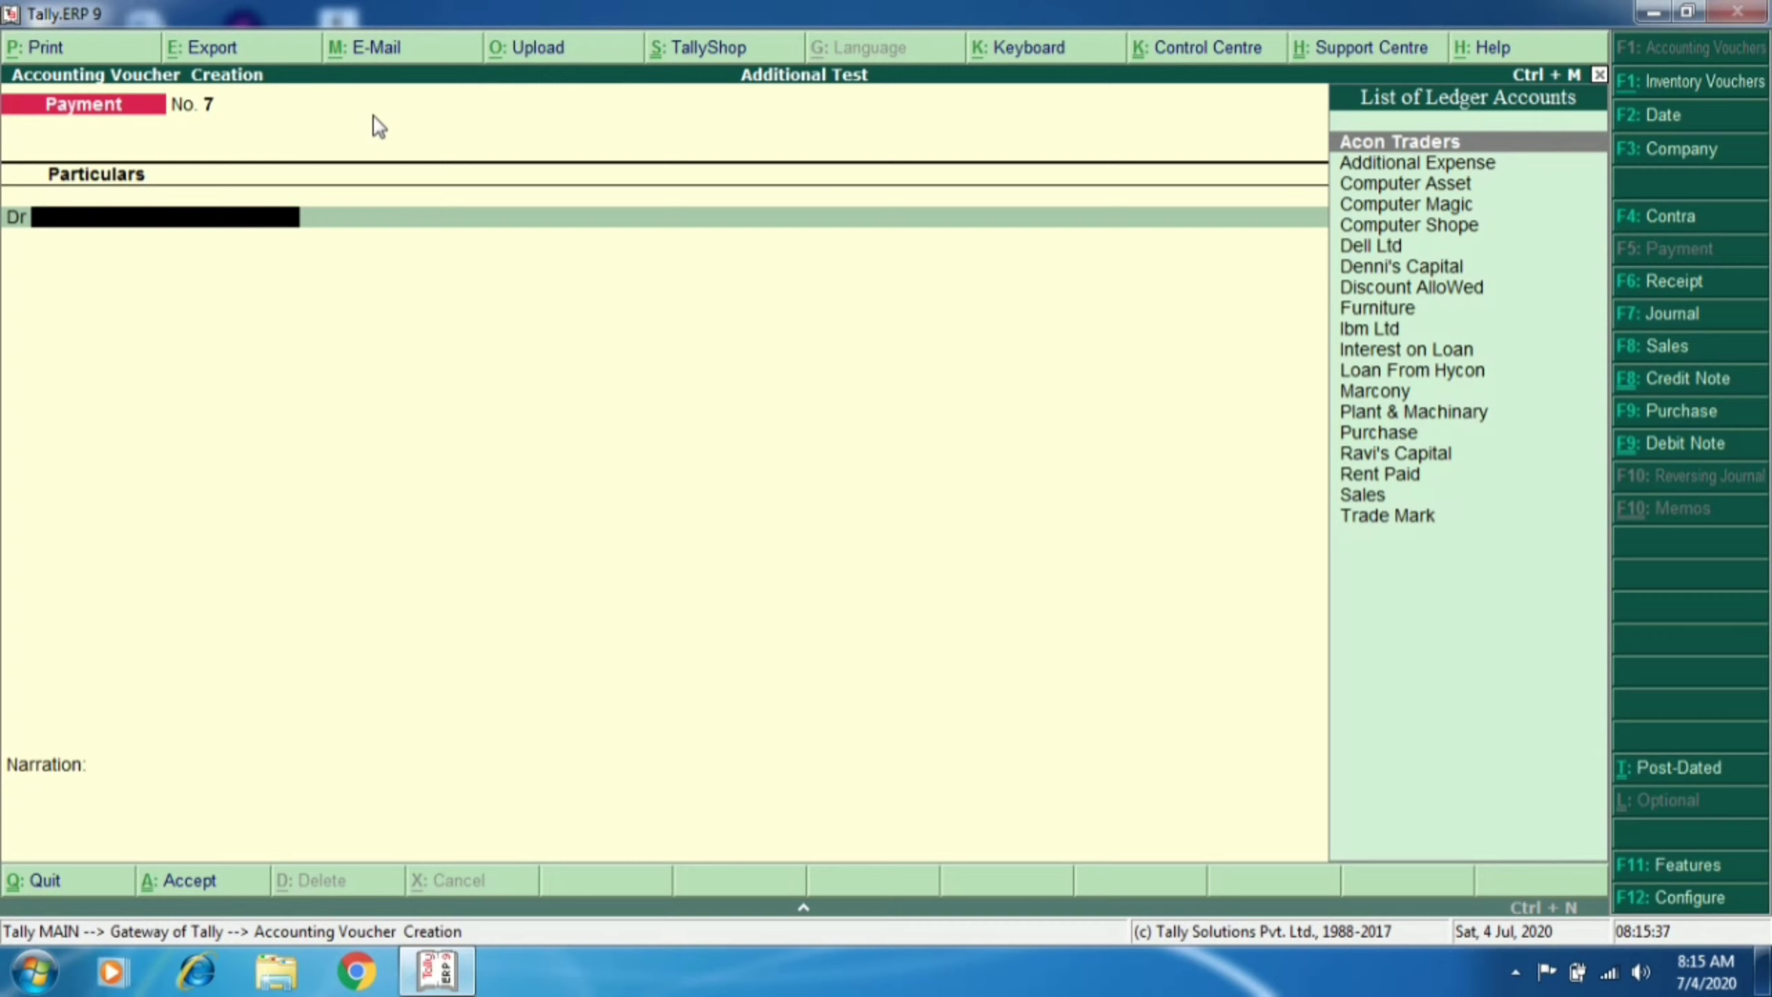
pyautogui.write('Pu')
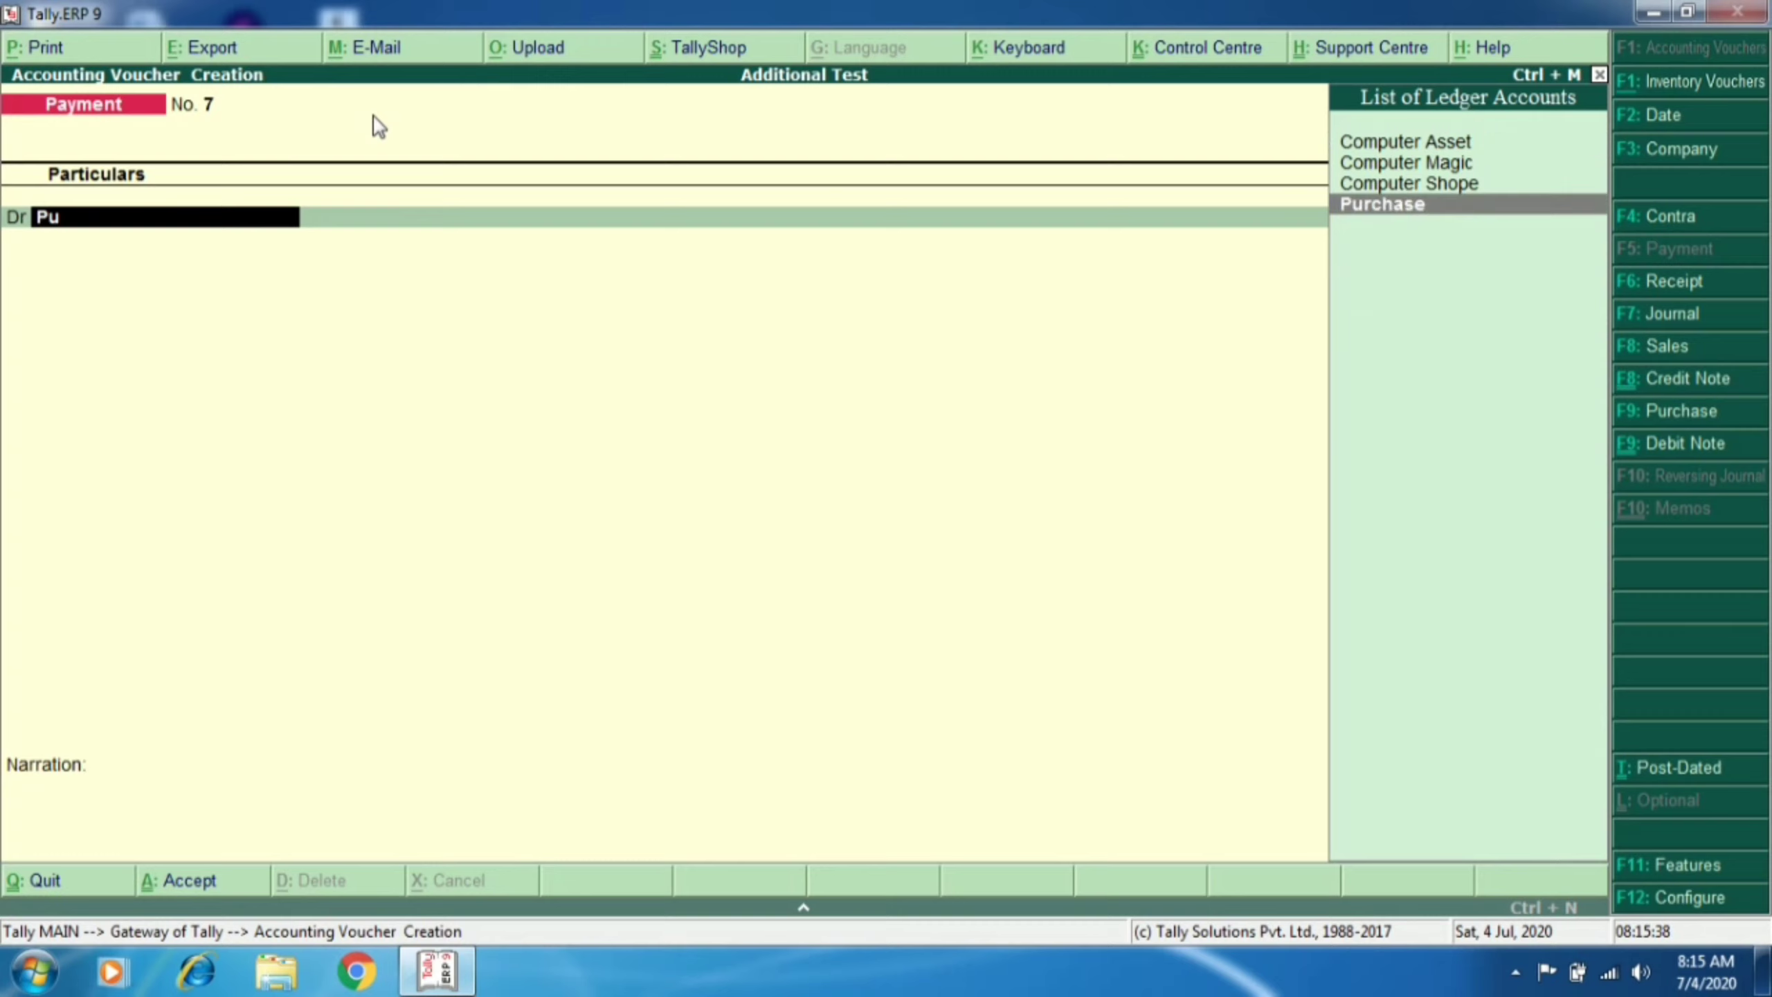
pyautogui.press('Return')
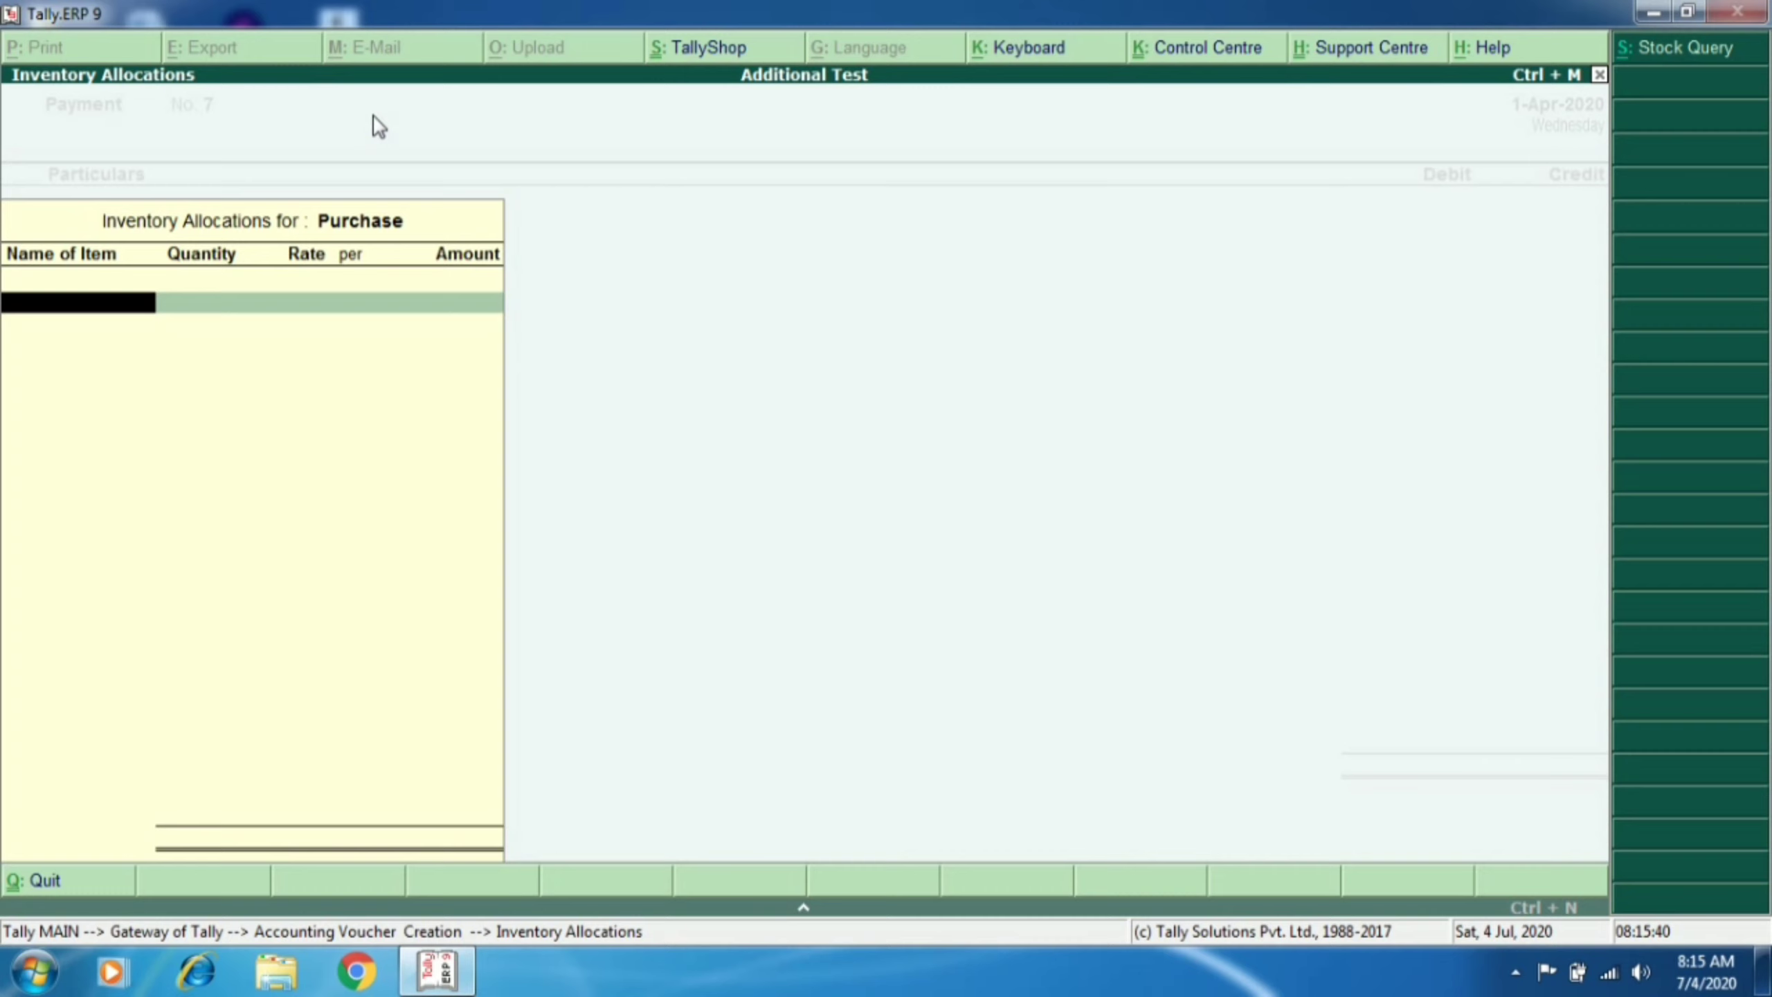
pyautogui.press('Escape')
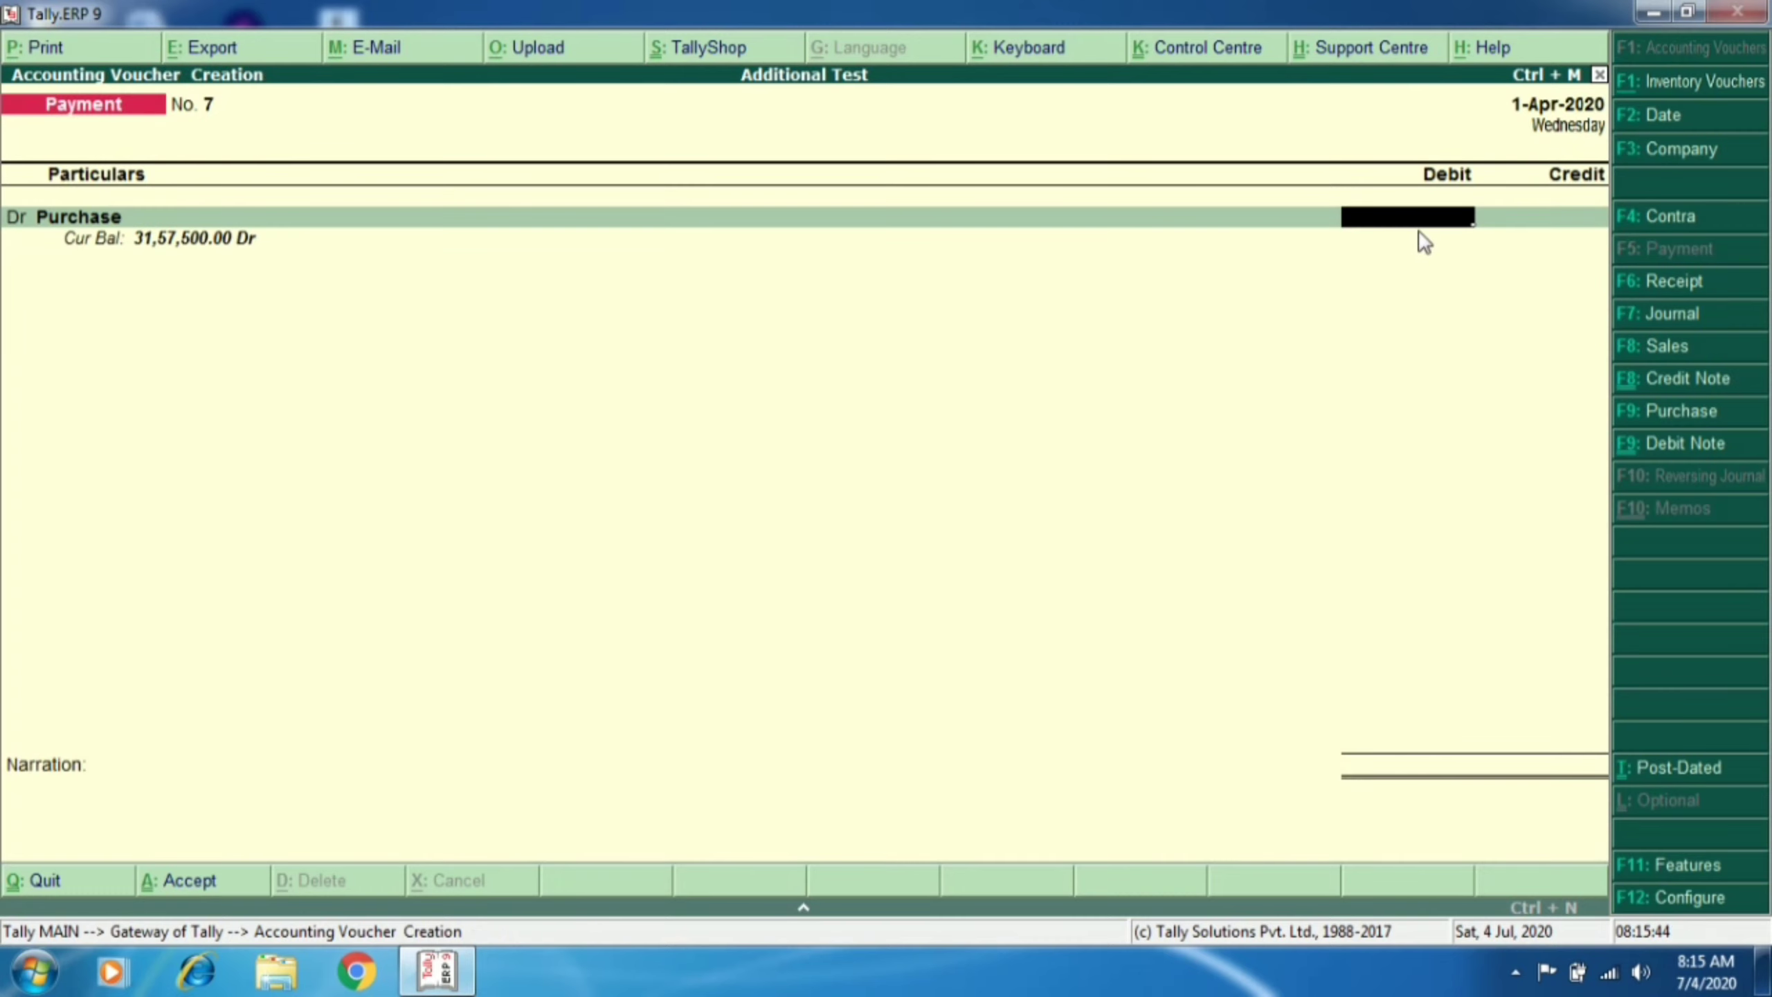
pyautogui.write('1000')
pyautogui.press('Return')
pyautogui.press('Return')
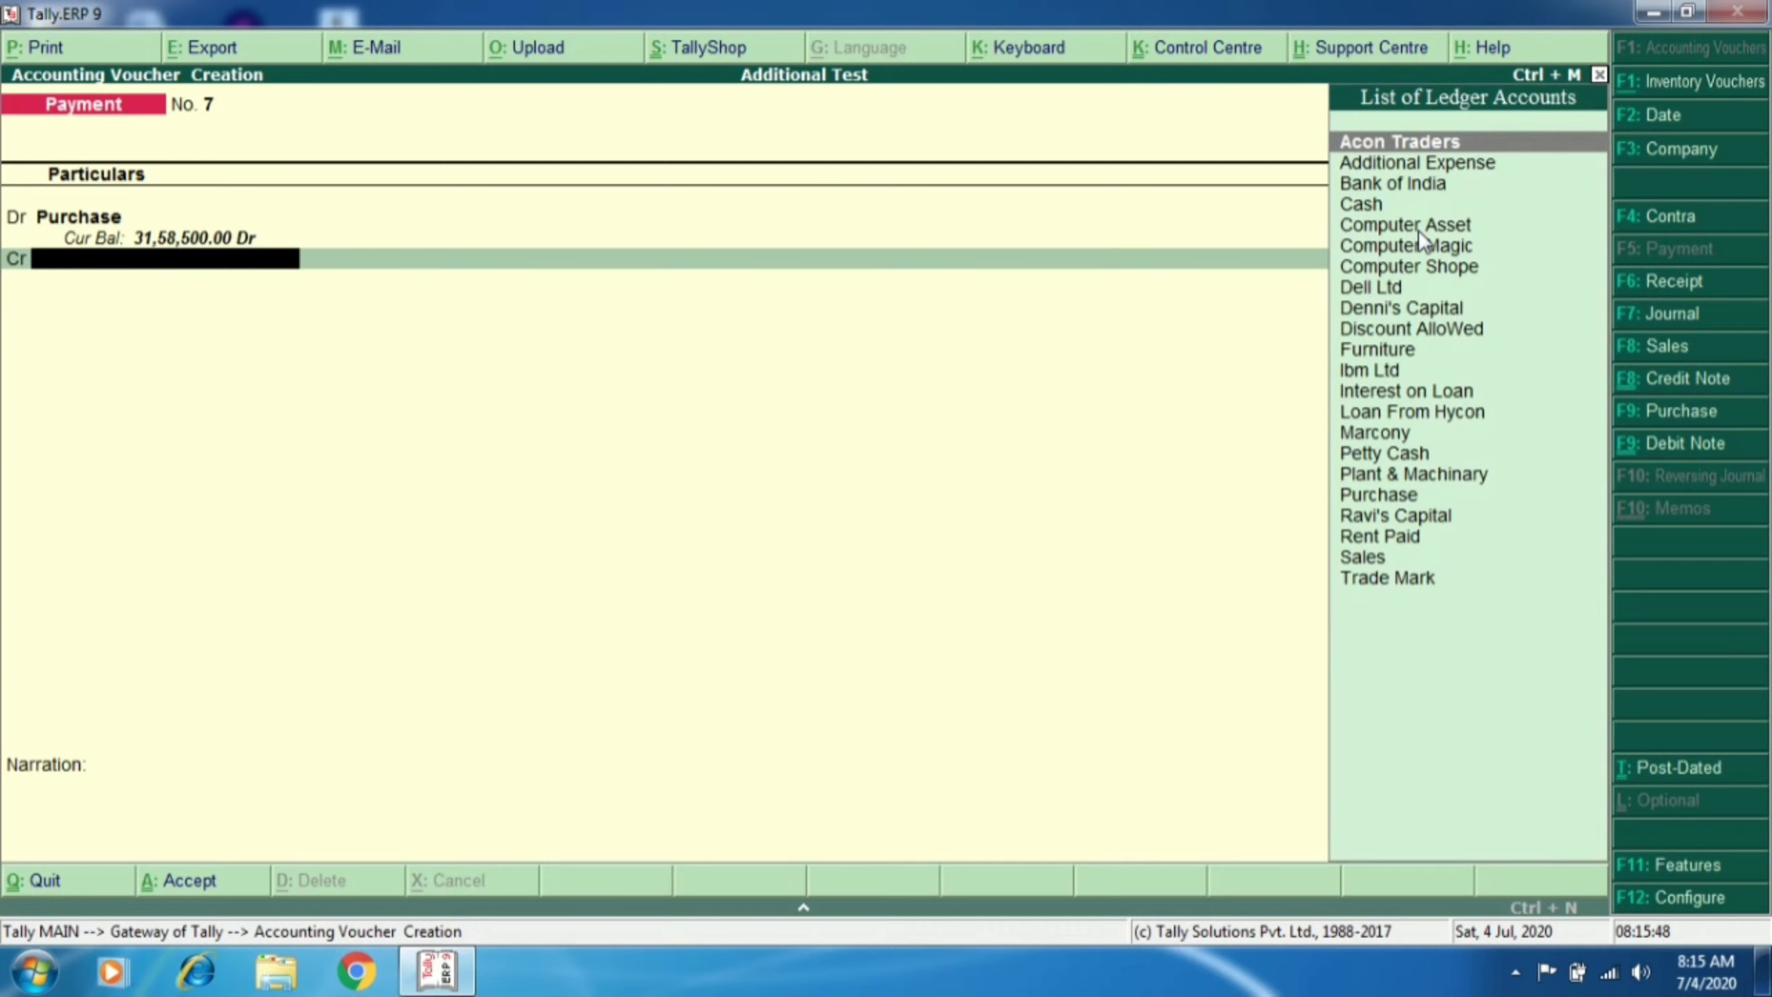
# Step: Credit Petty Cash with 1,000 and save the payment voucher
pyautogui.write('Pett')
pyautogui.press('Return')
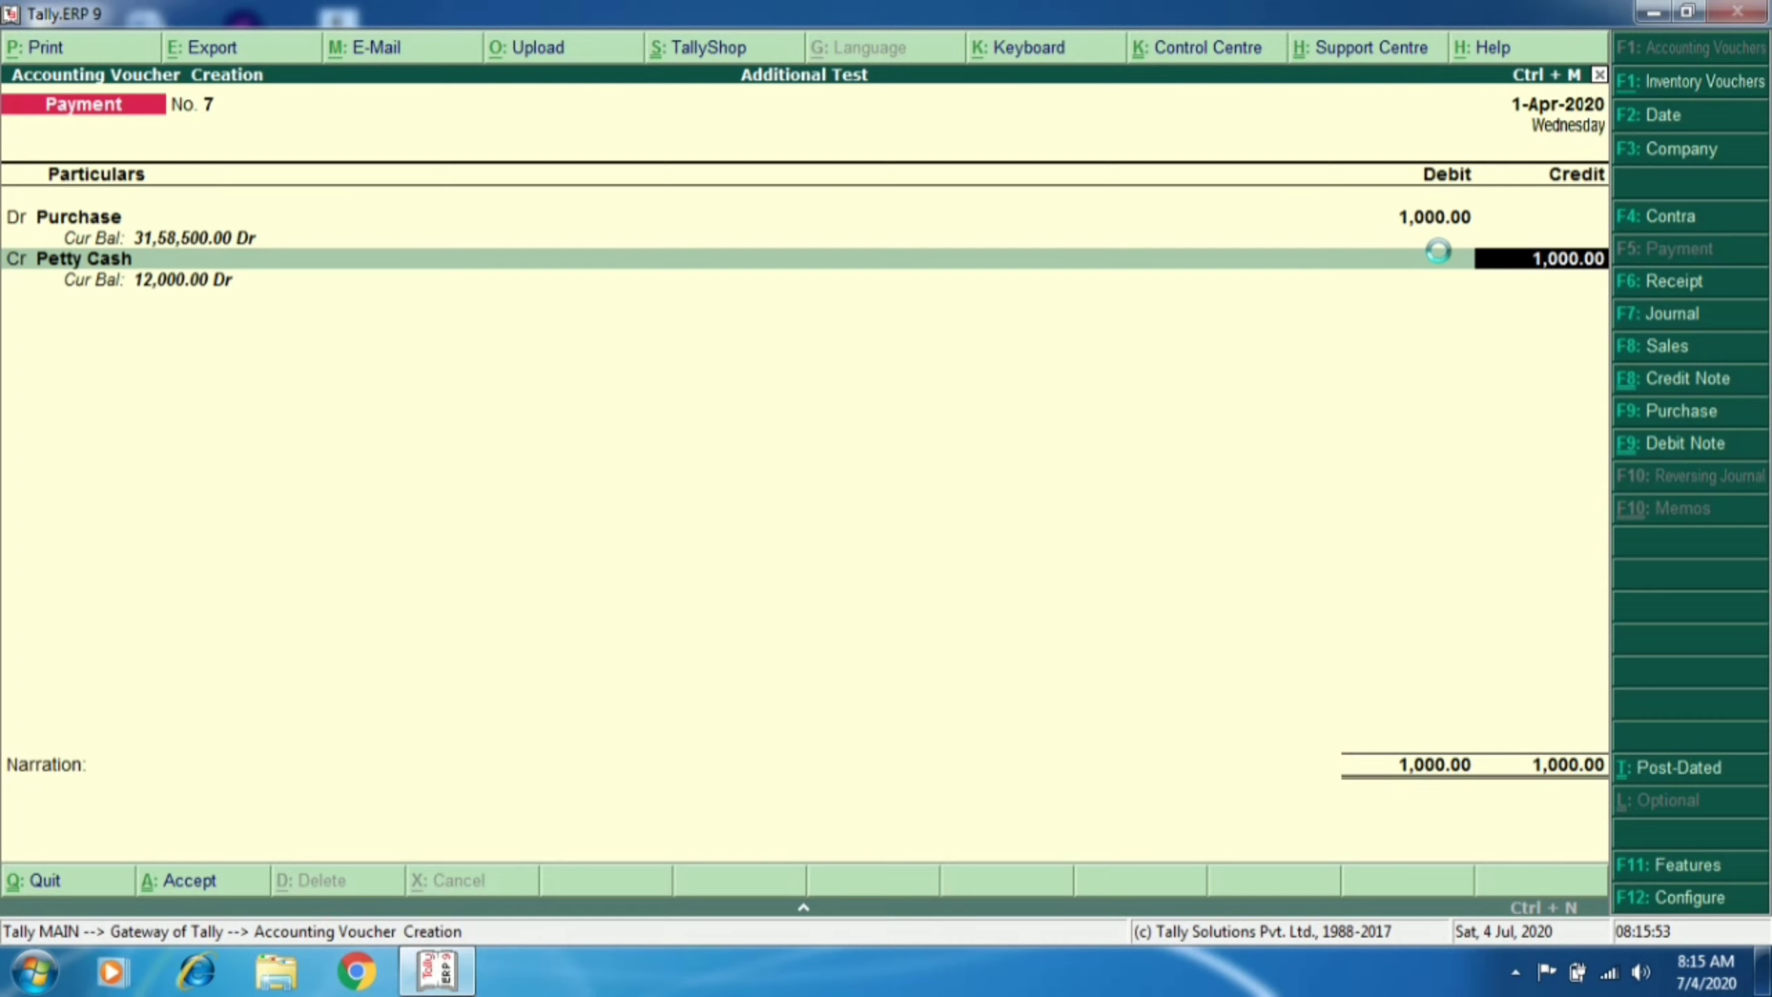
pyautogui.press('Return')
pyautogui.press('Return')
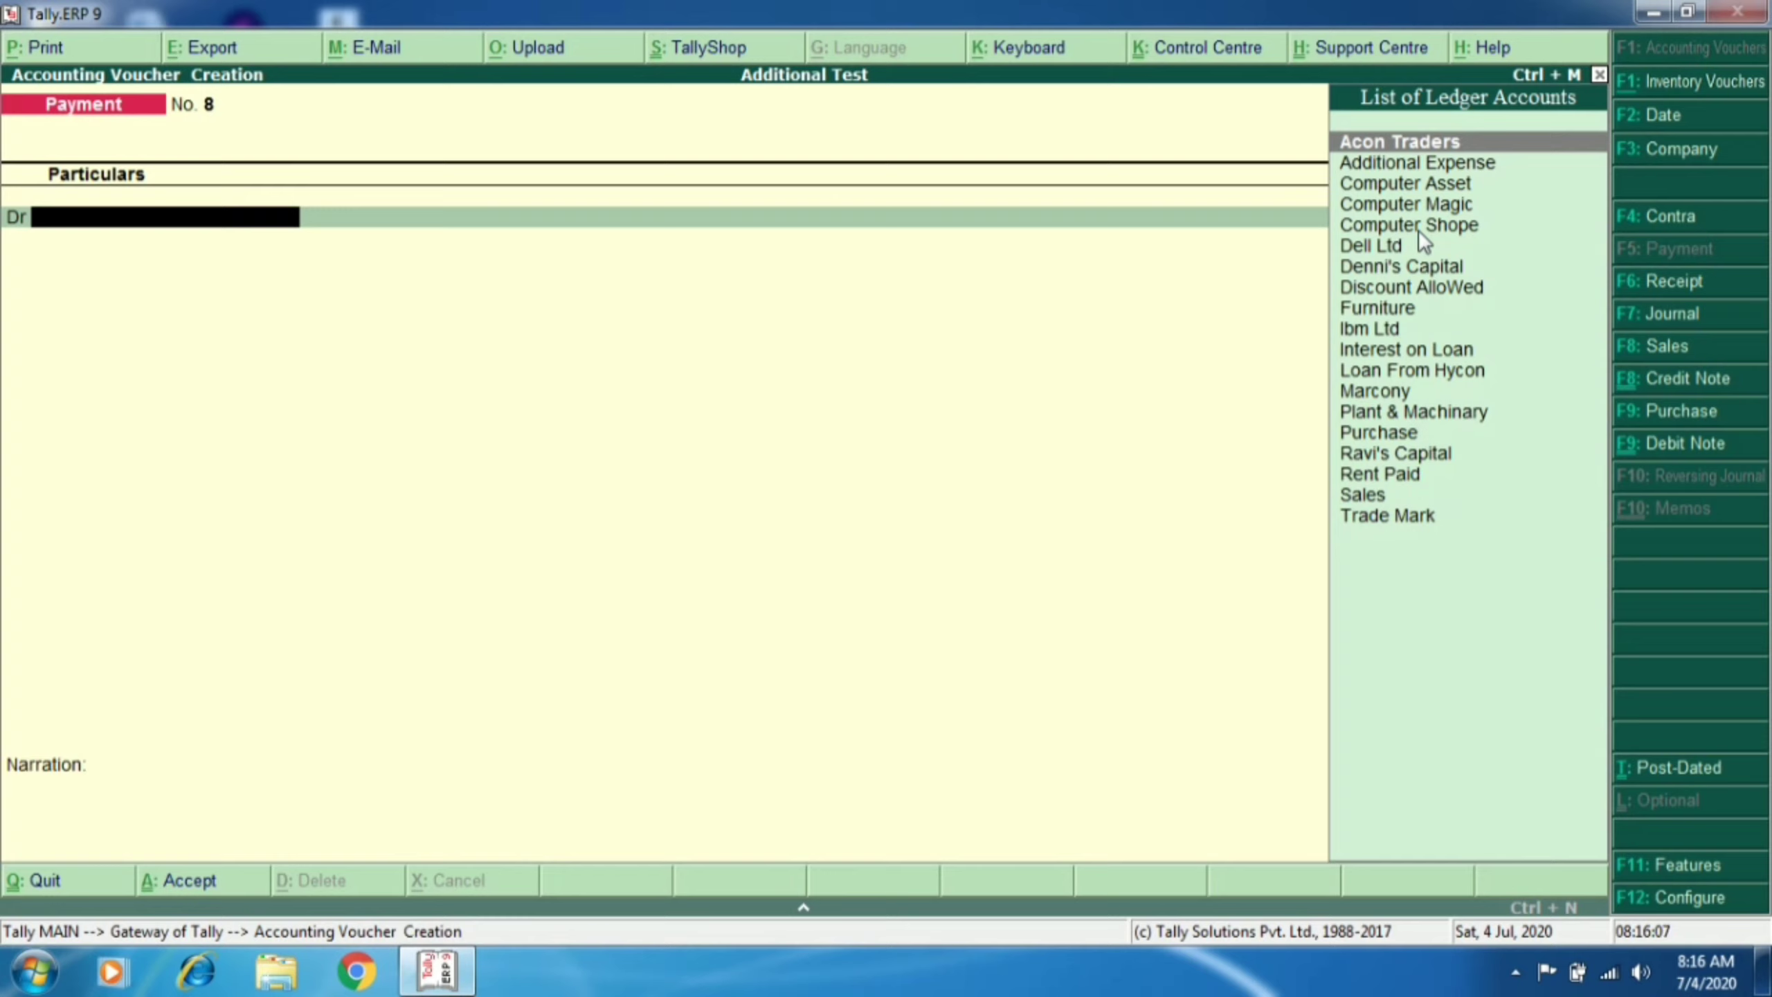
# Step: Start a journal voucher and create the ledger Depreciatin under Indirect Expenses as its debit account
pyautogui.press('F7')
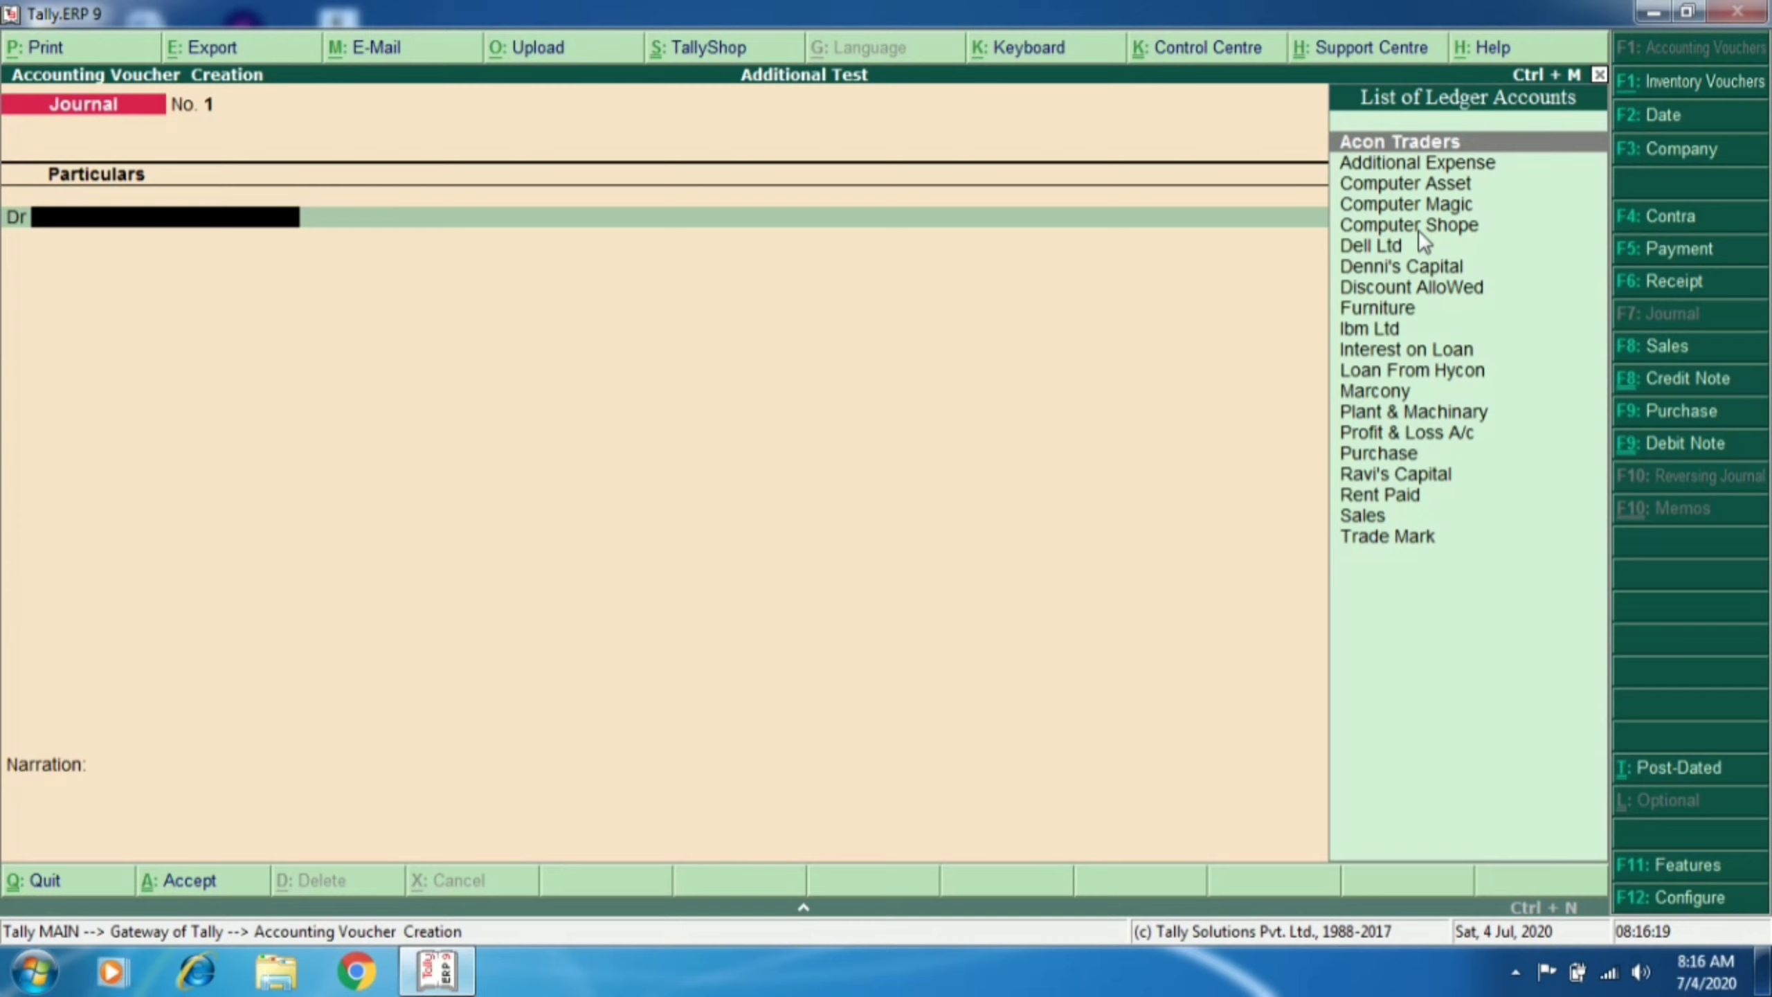
pyautogui.write('Depre')
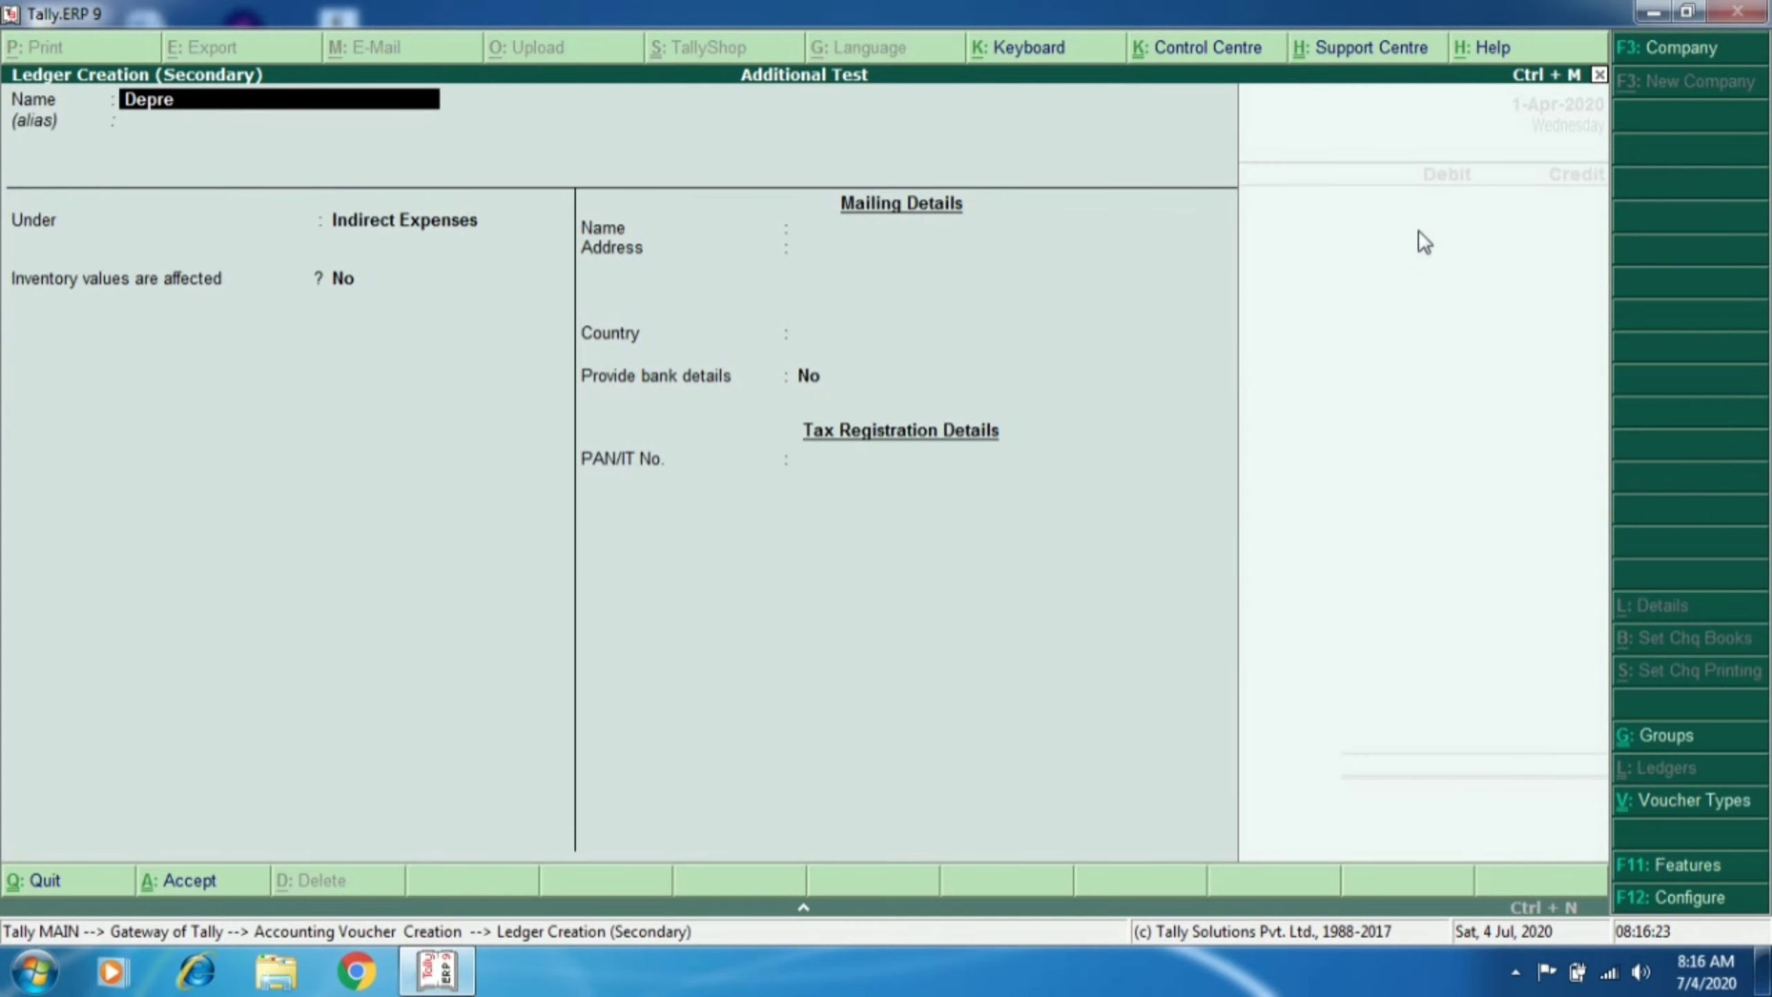
pyautogui.write('ciatin')
pyautogui.press('Return')
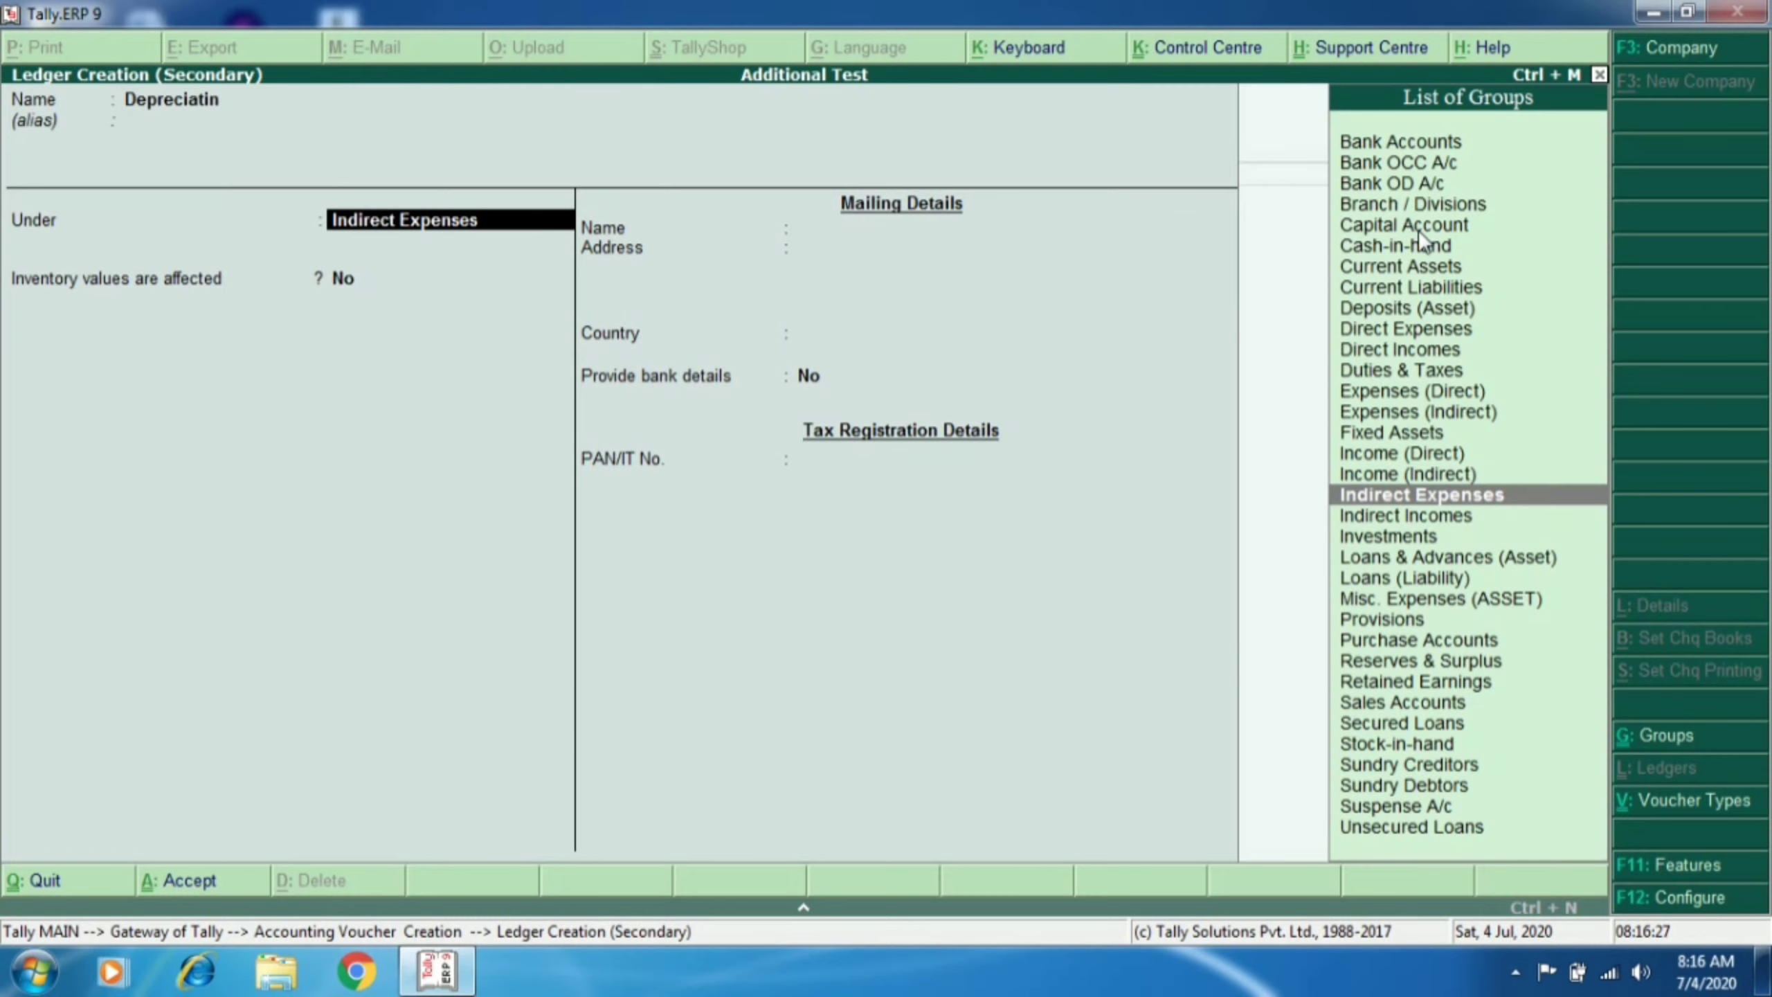
pyautogui.hotkey('ctrl', 'a')
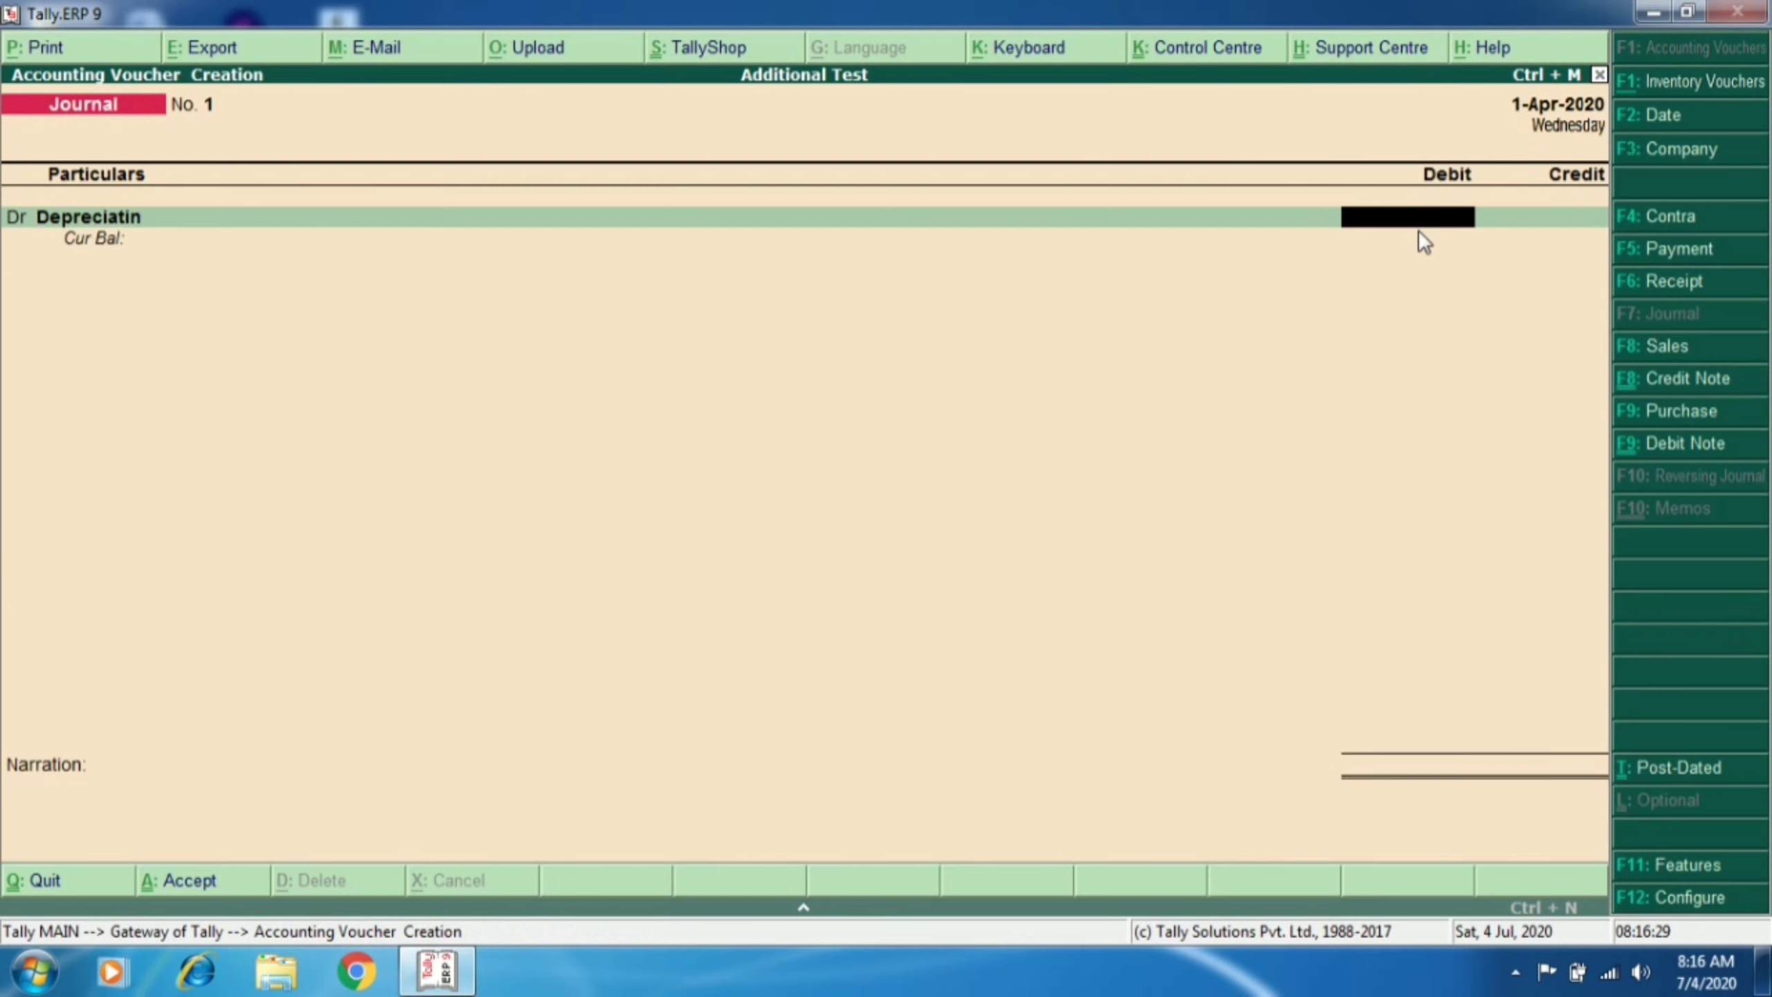
# Step: Debit Depreciatin with the placeholder amount 4,51,21,212 and credit Furniture with 20,000
pyautogui.write('4,51,21,212')
pyautogui.press('Return')
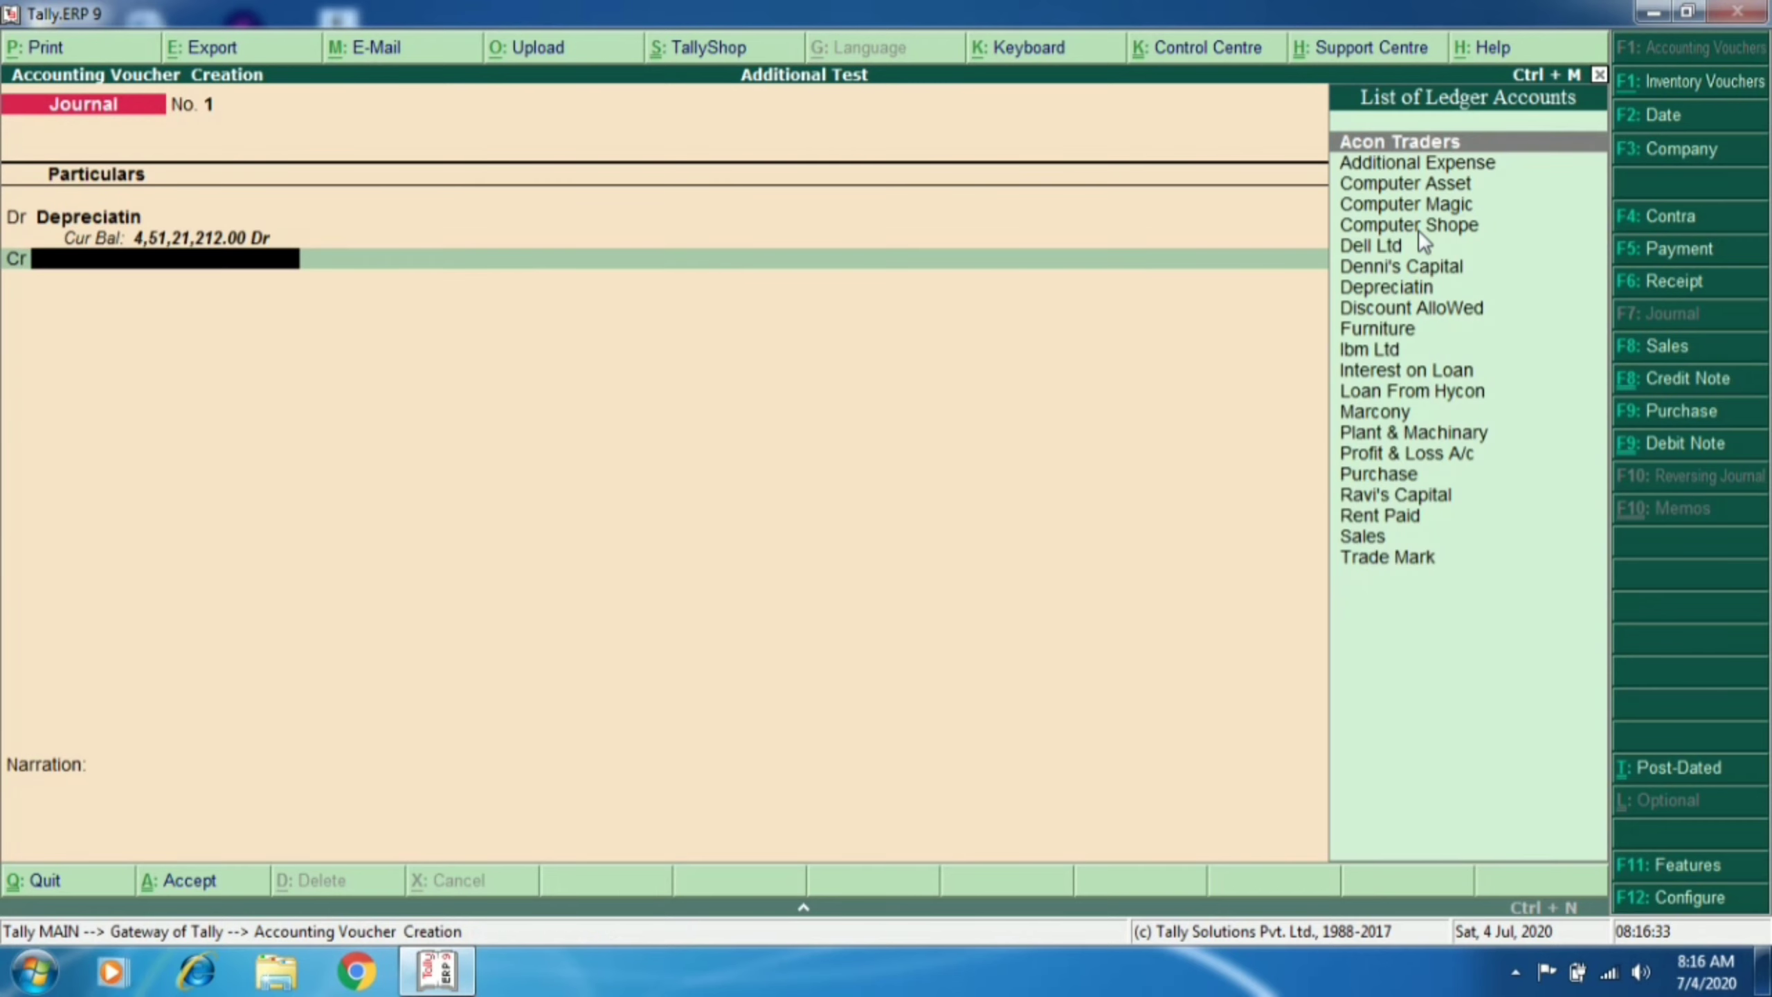
pyautogui.write('f')
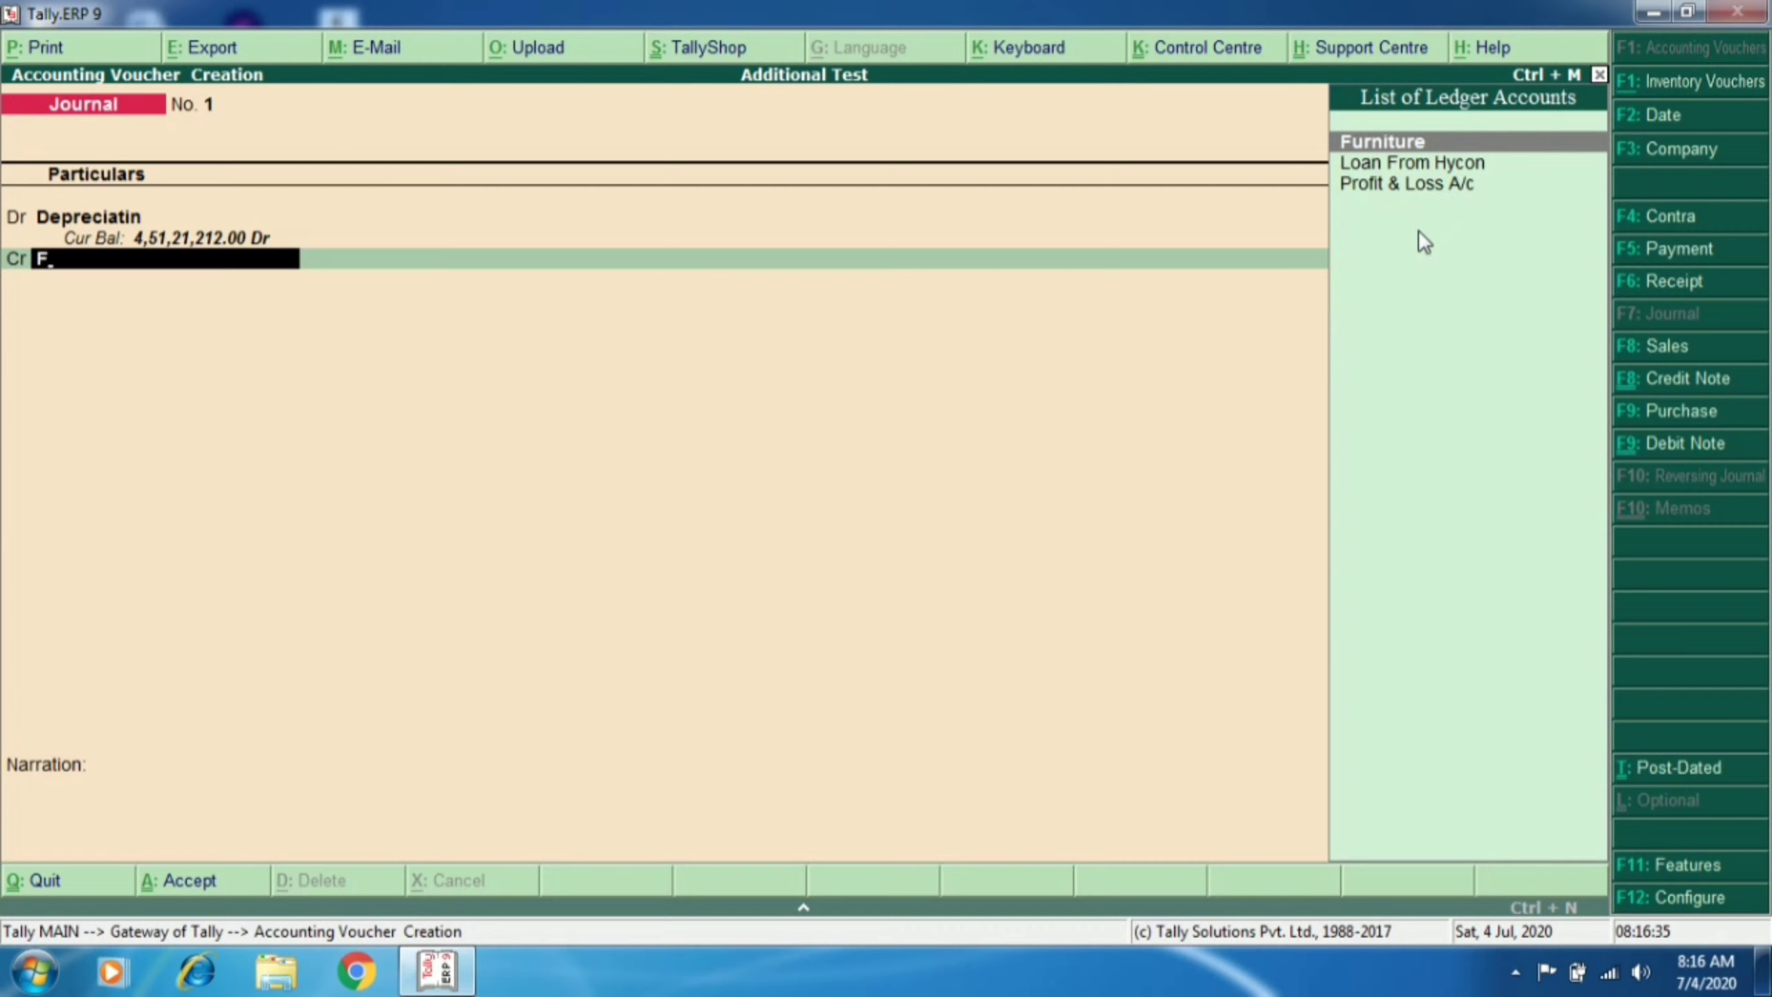
pyautogui.press('Return')
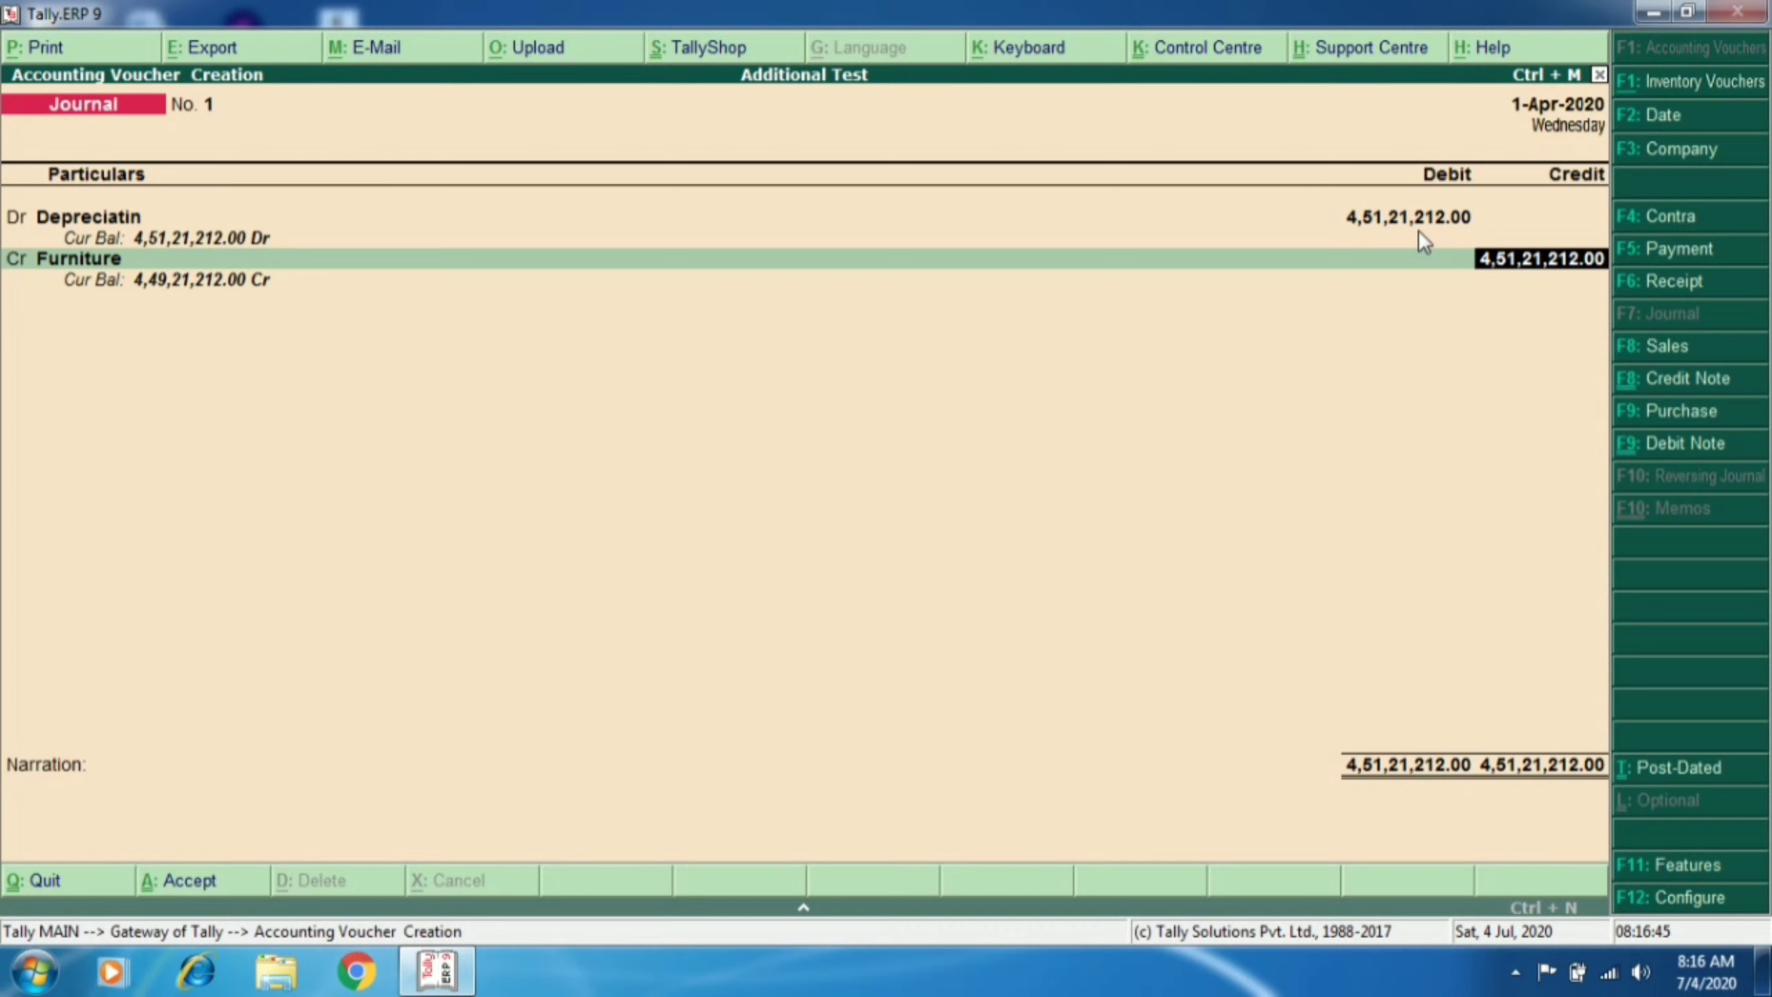
pyautogui.write('20000')
pyautogui.press('Return')
pyautogui.press('Return')
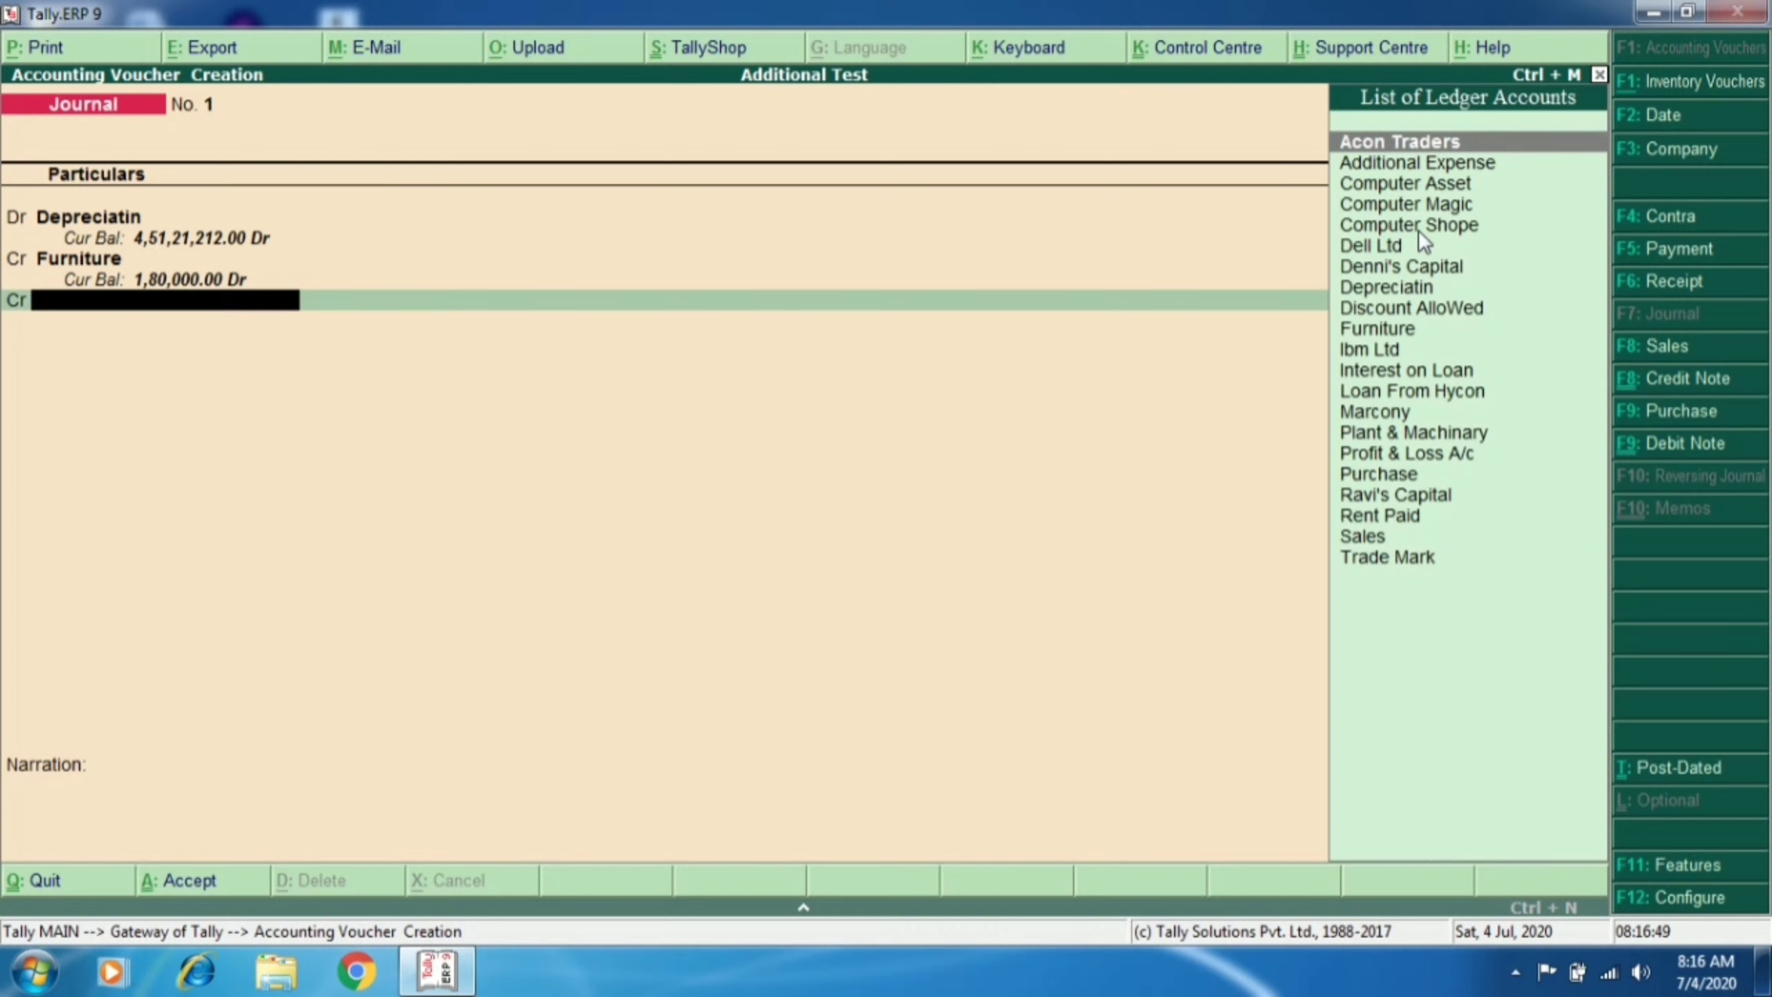
# Step: Credit Plant & Machinary with 30,000 and Computer Asset with 7,500 in the journal voucher
pyautogui.write('Pl')
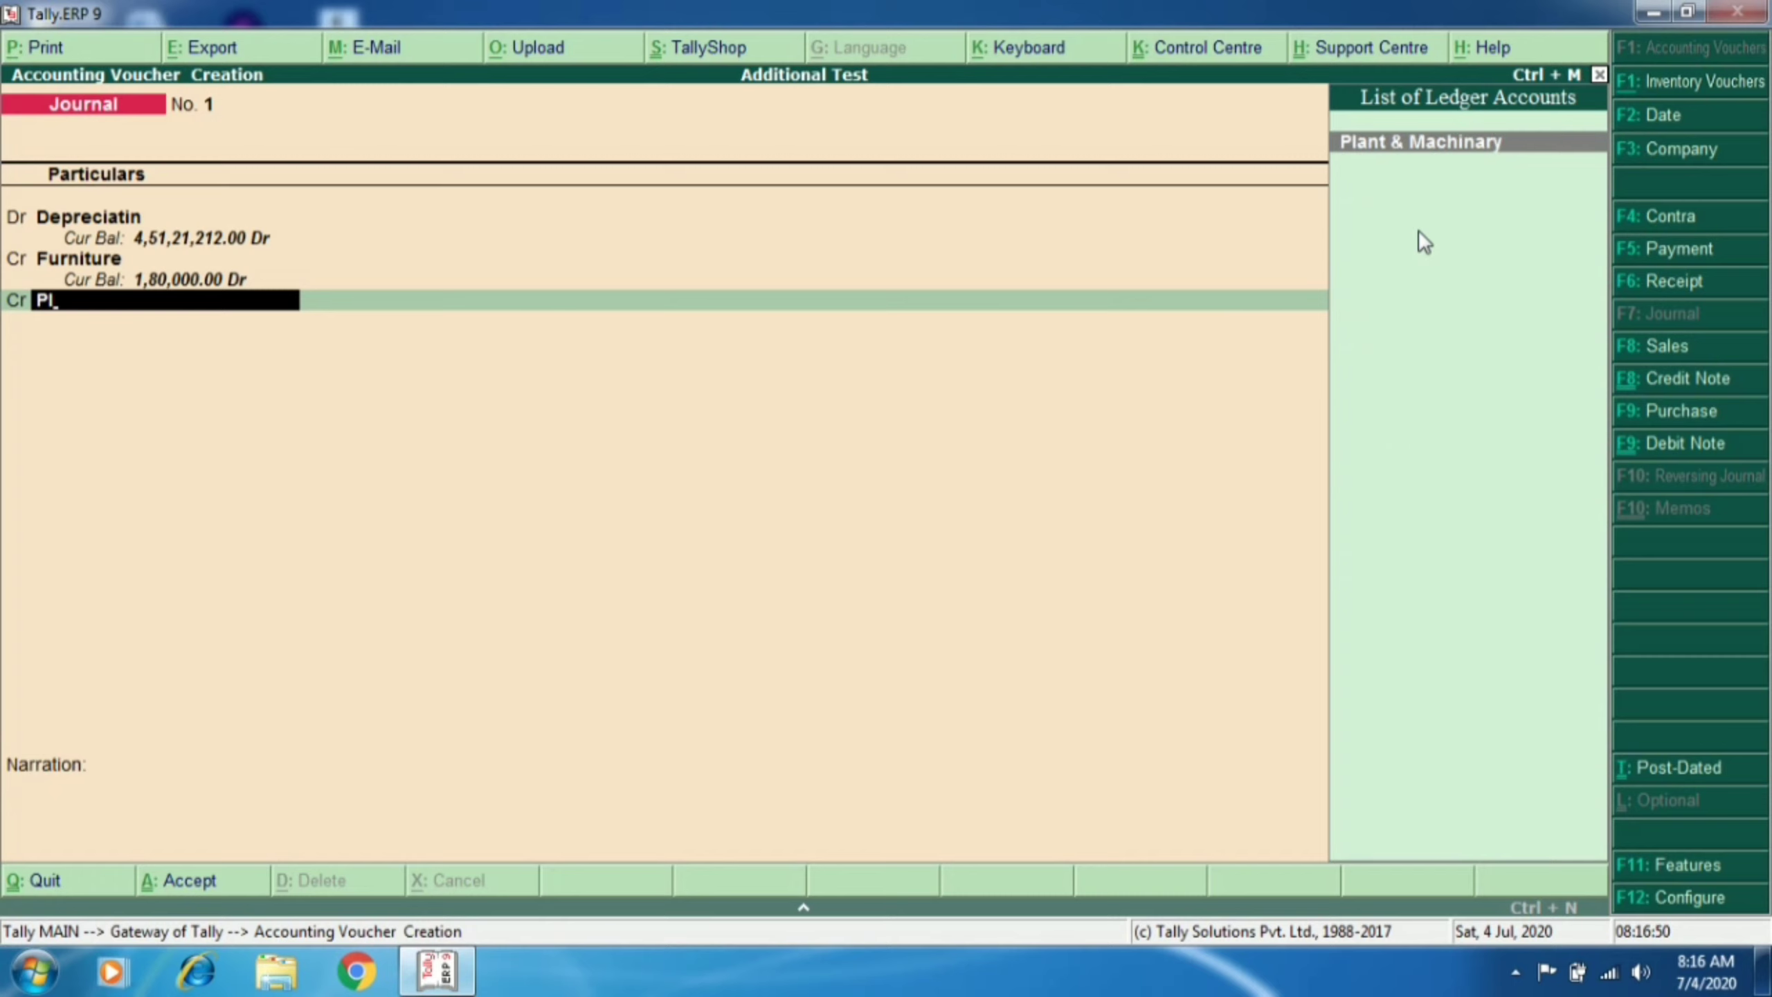
pyautogui.press('Return')
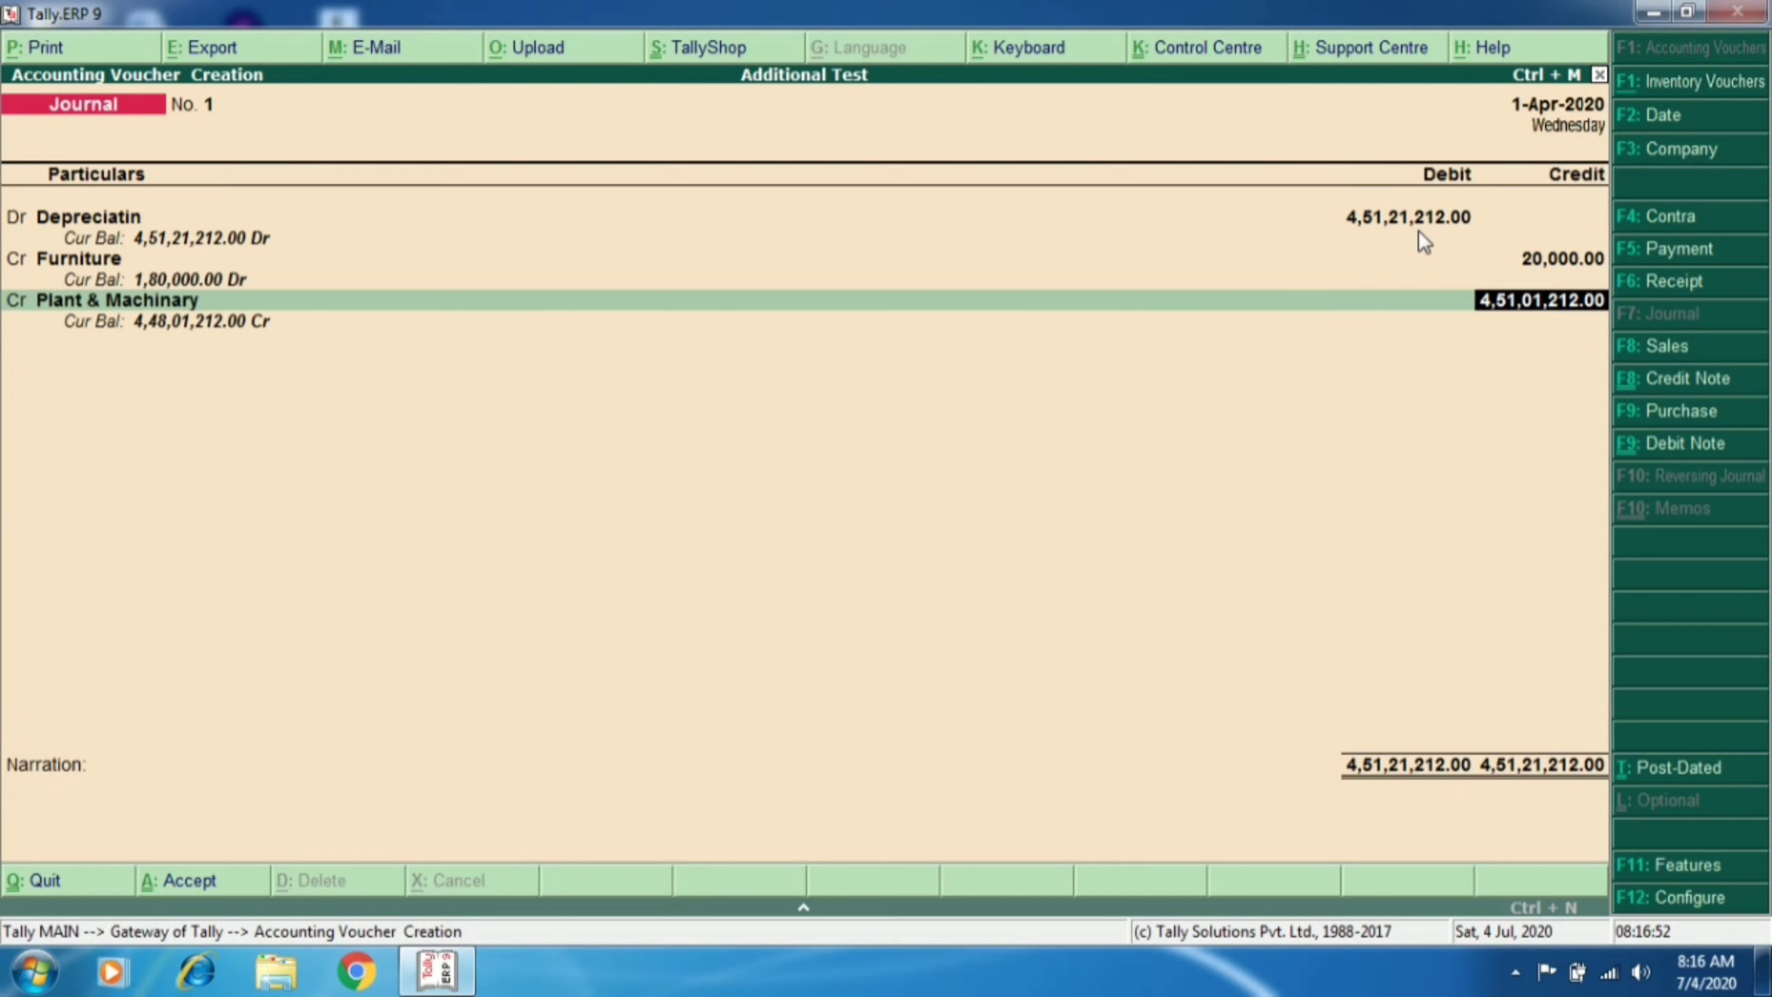
pyautogui.write('30000')
pyautogui.press('Return')
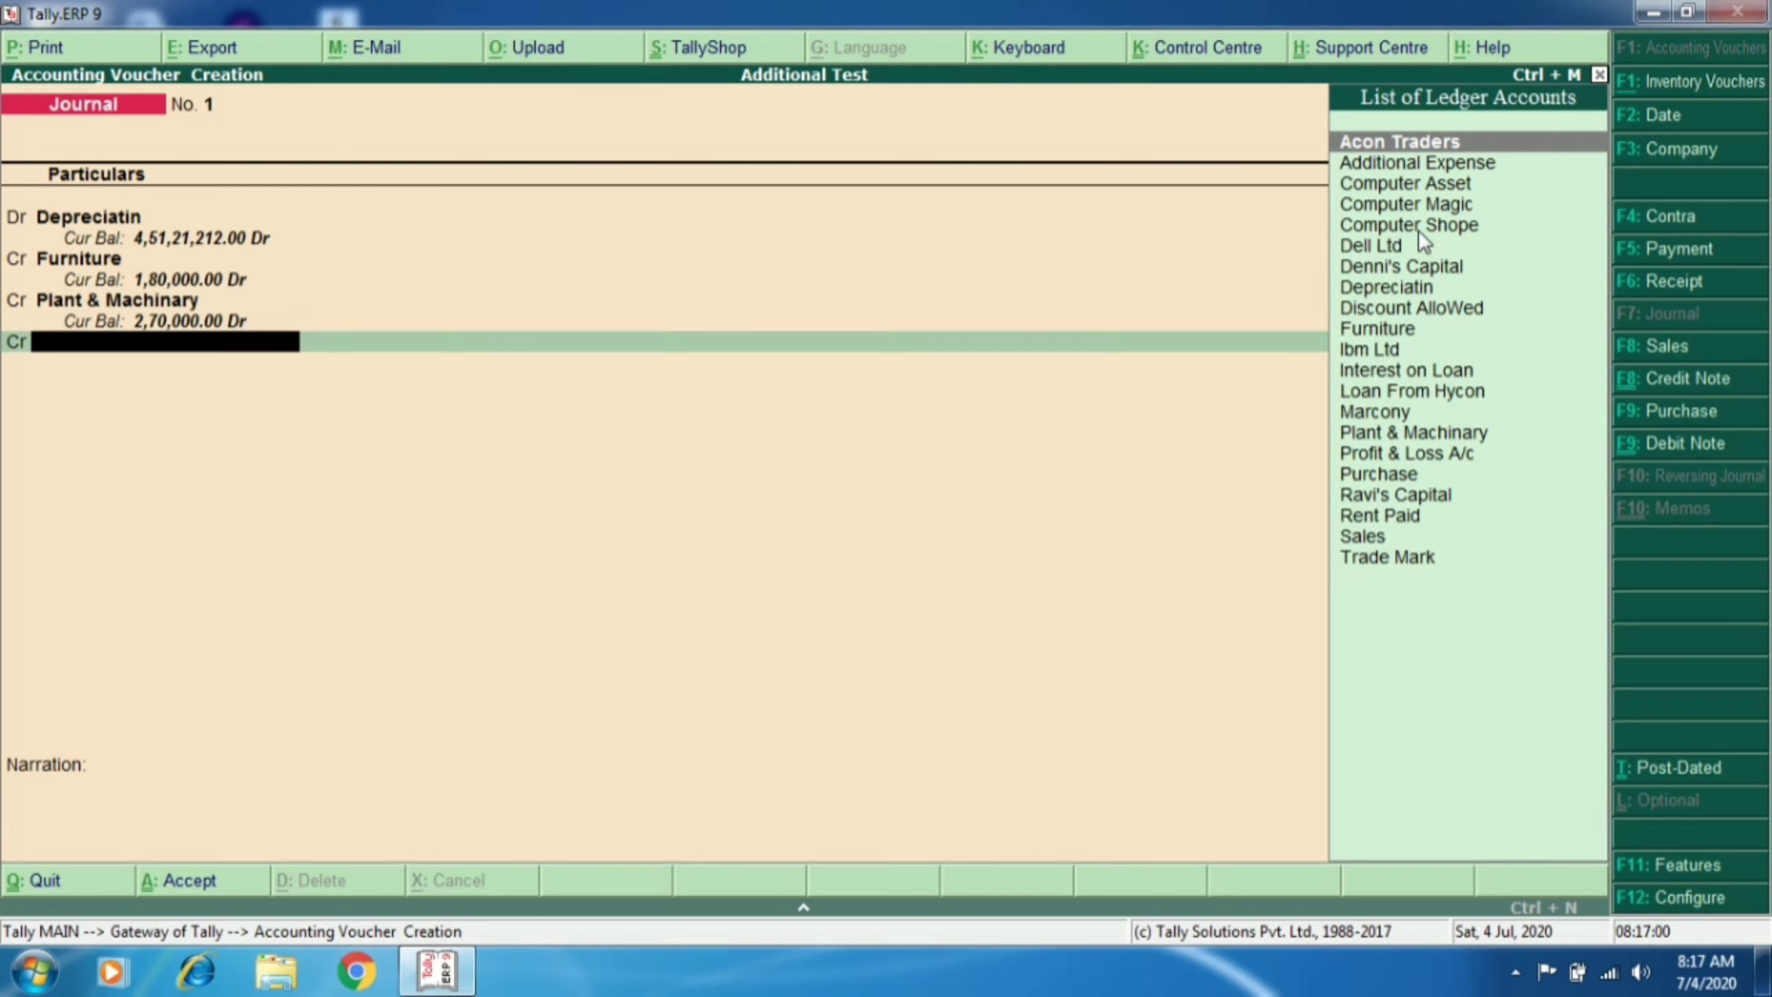
pyautogui.write('Co')
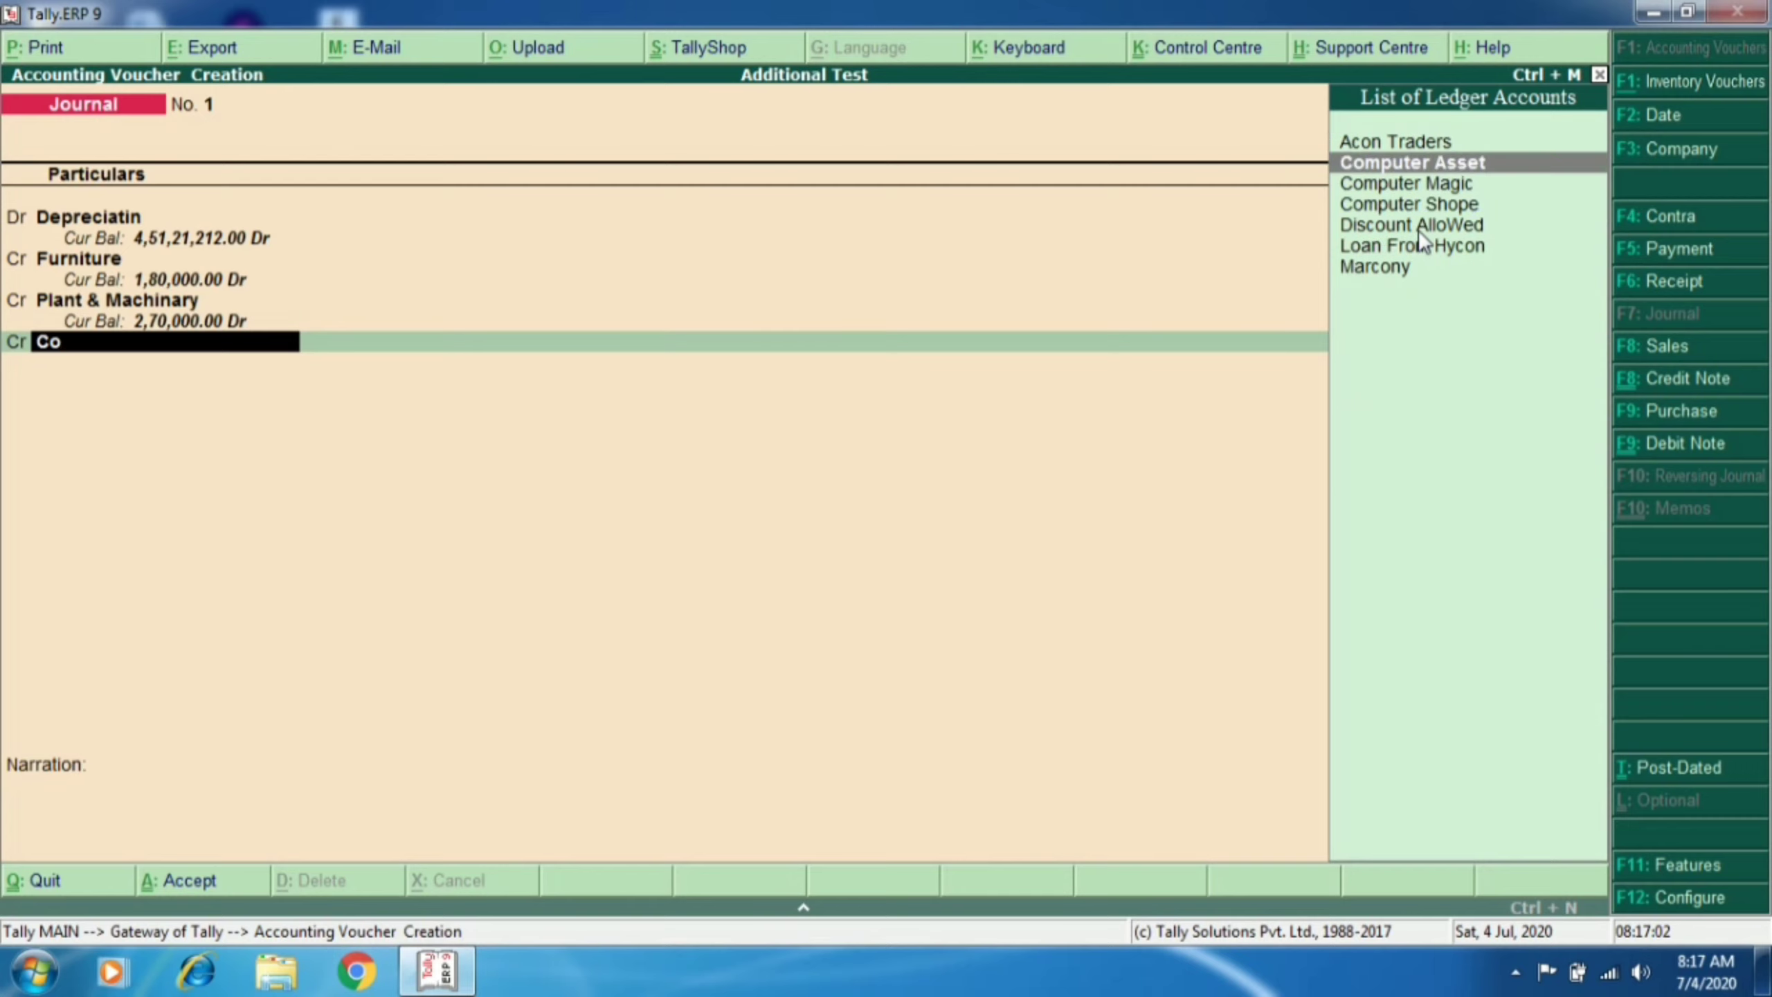
pyautogui.press('Return')
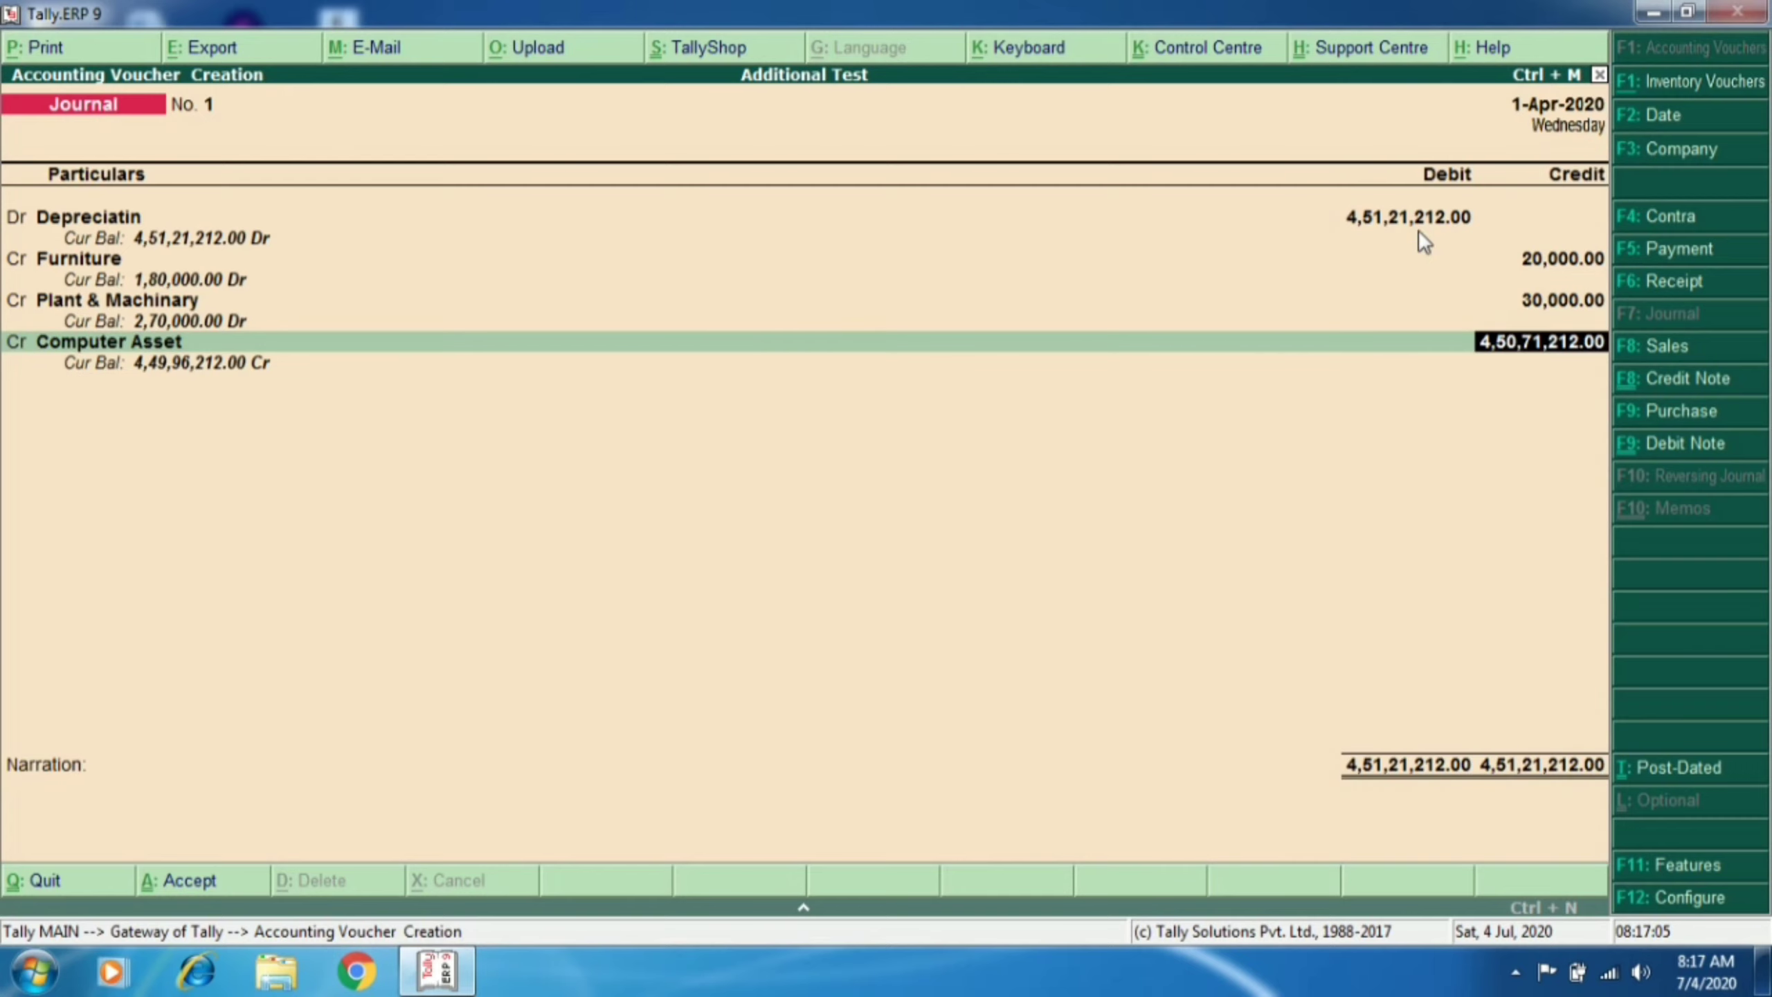
pyautogui.write('7500')
pyautogui.press('Return')
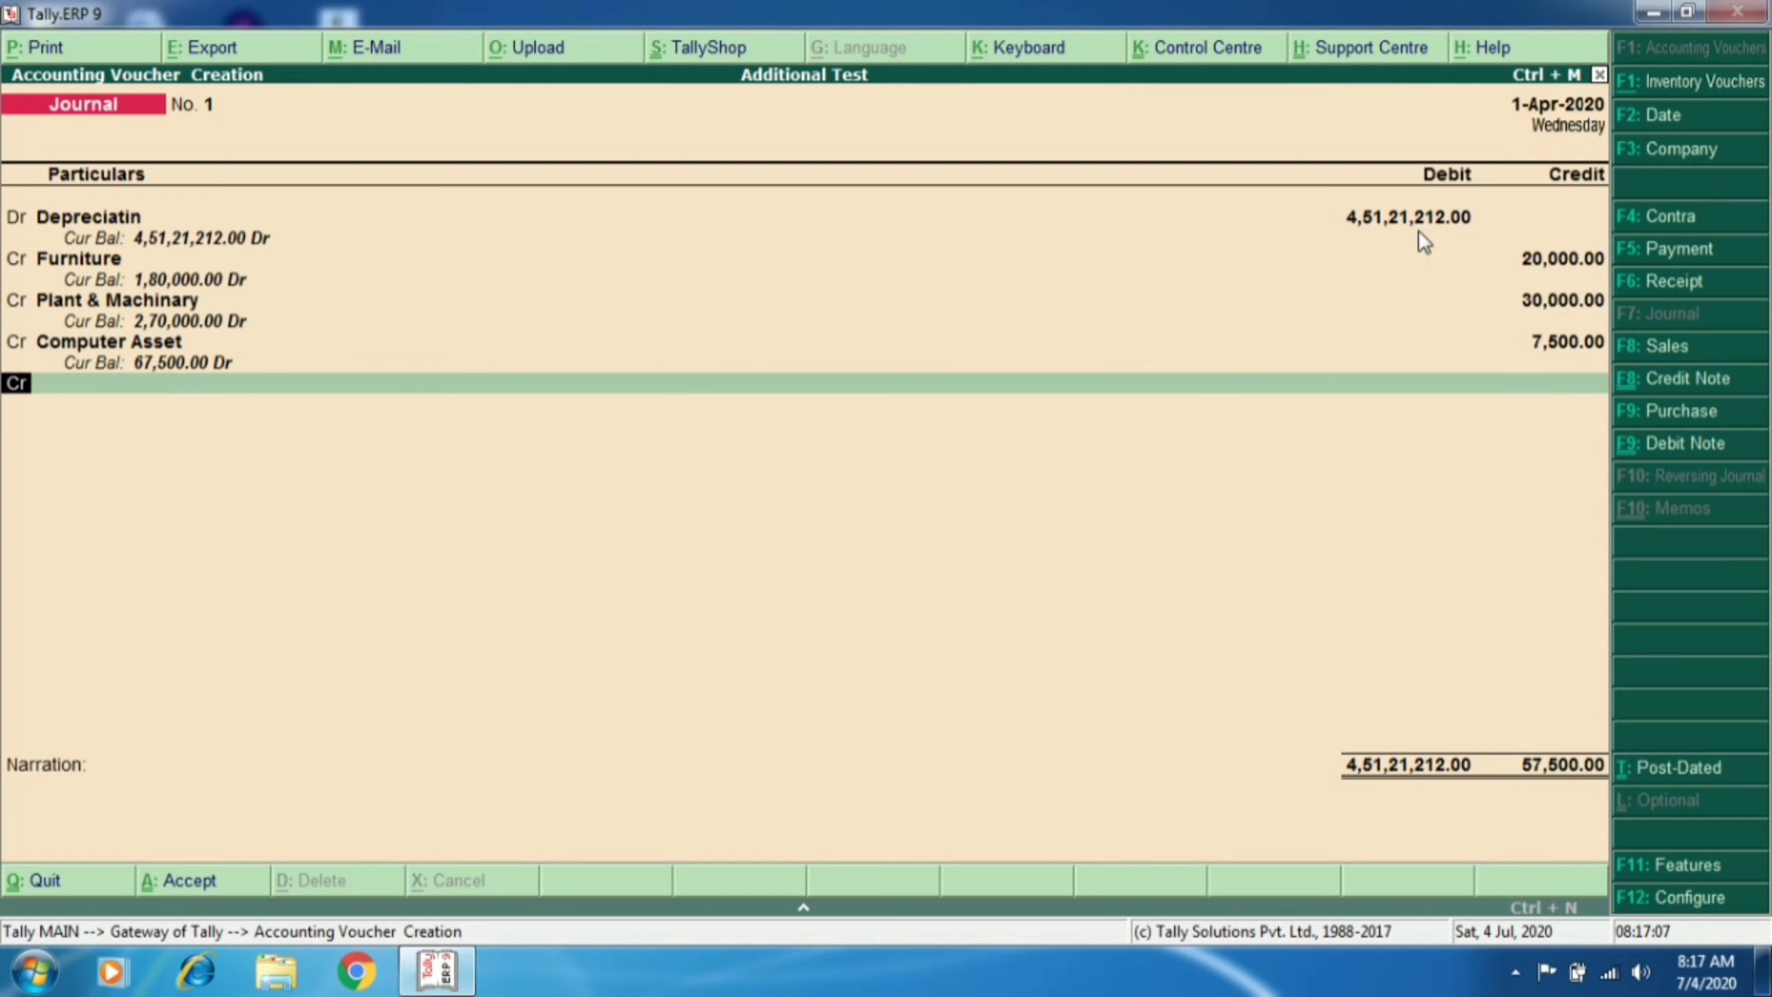
# Step: Set the Depreciatin debit amount to 57,500 and save the journal voucher
pyautogui.press('Up')
pyautogui.press('Up')
pyautogui.press('Up')
pyautogui.press('Up')
pyautogui.press('Up')
pyautogui.press('Up')
pyautogui.press('Up')
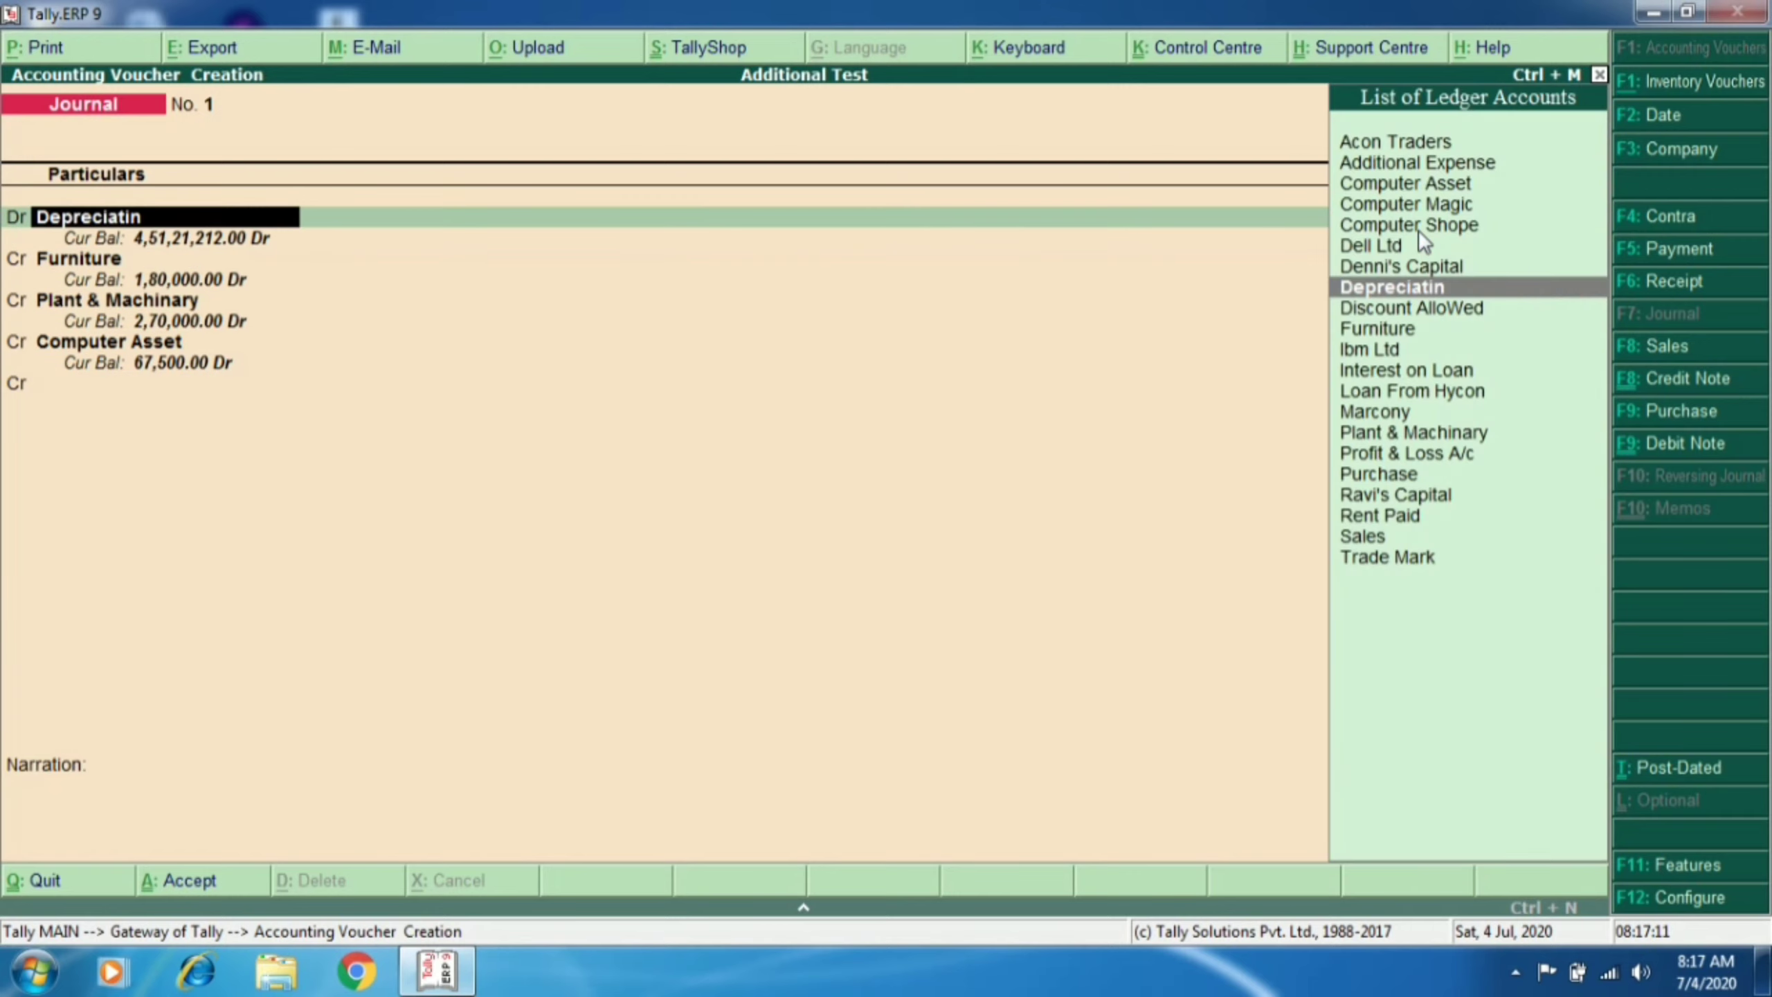
pyautogui.press('Return')
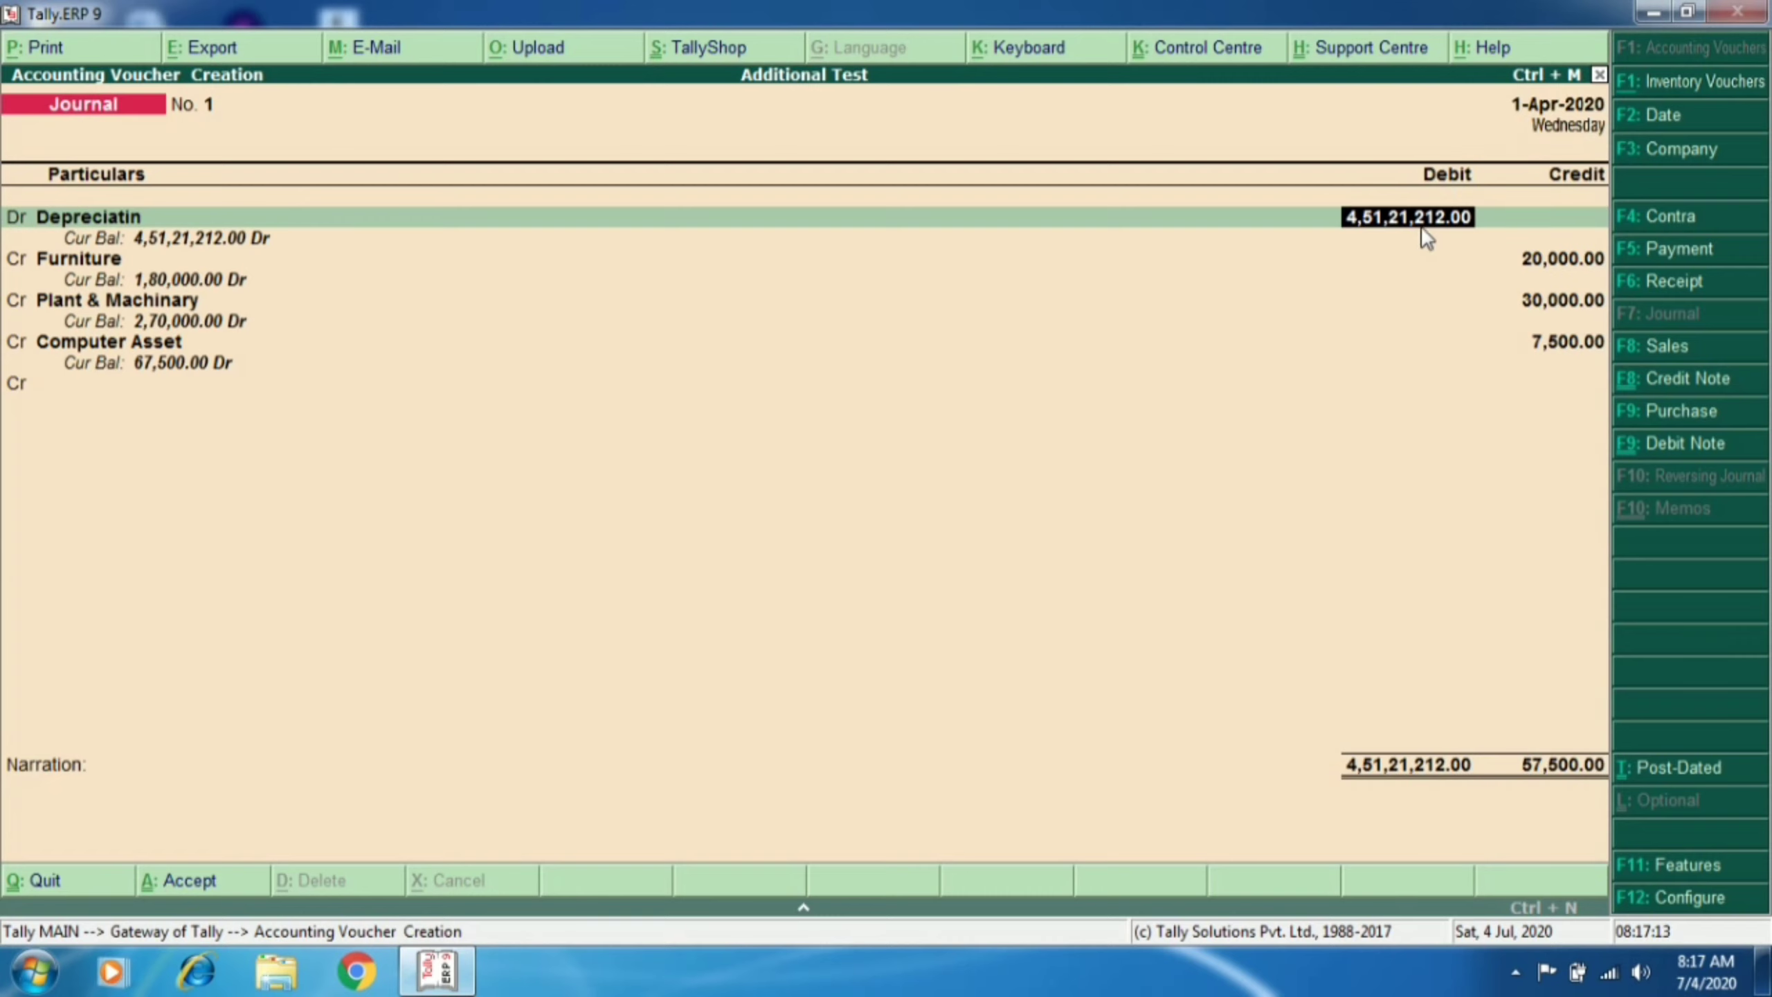
pyautogui.write('57,500')
pyautogui.press('Return')
pyautogui.press('Down')
pyautogui.press('Down')
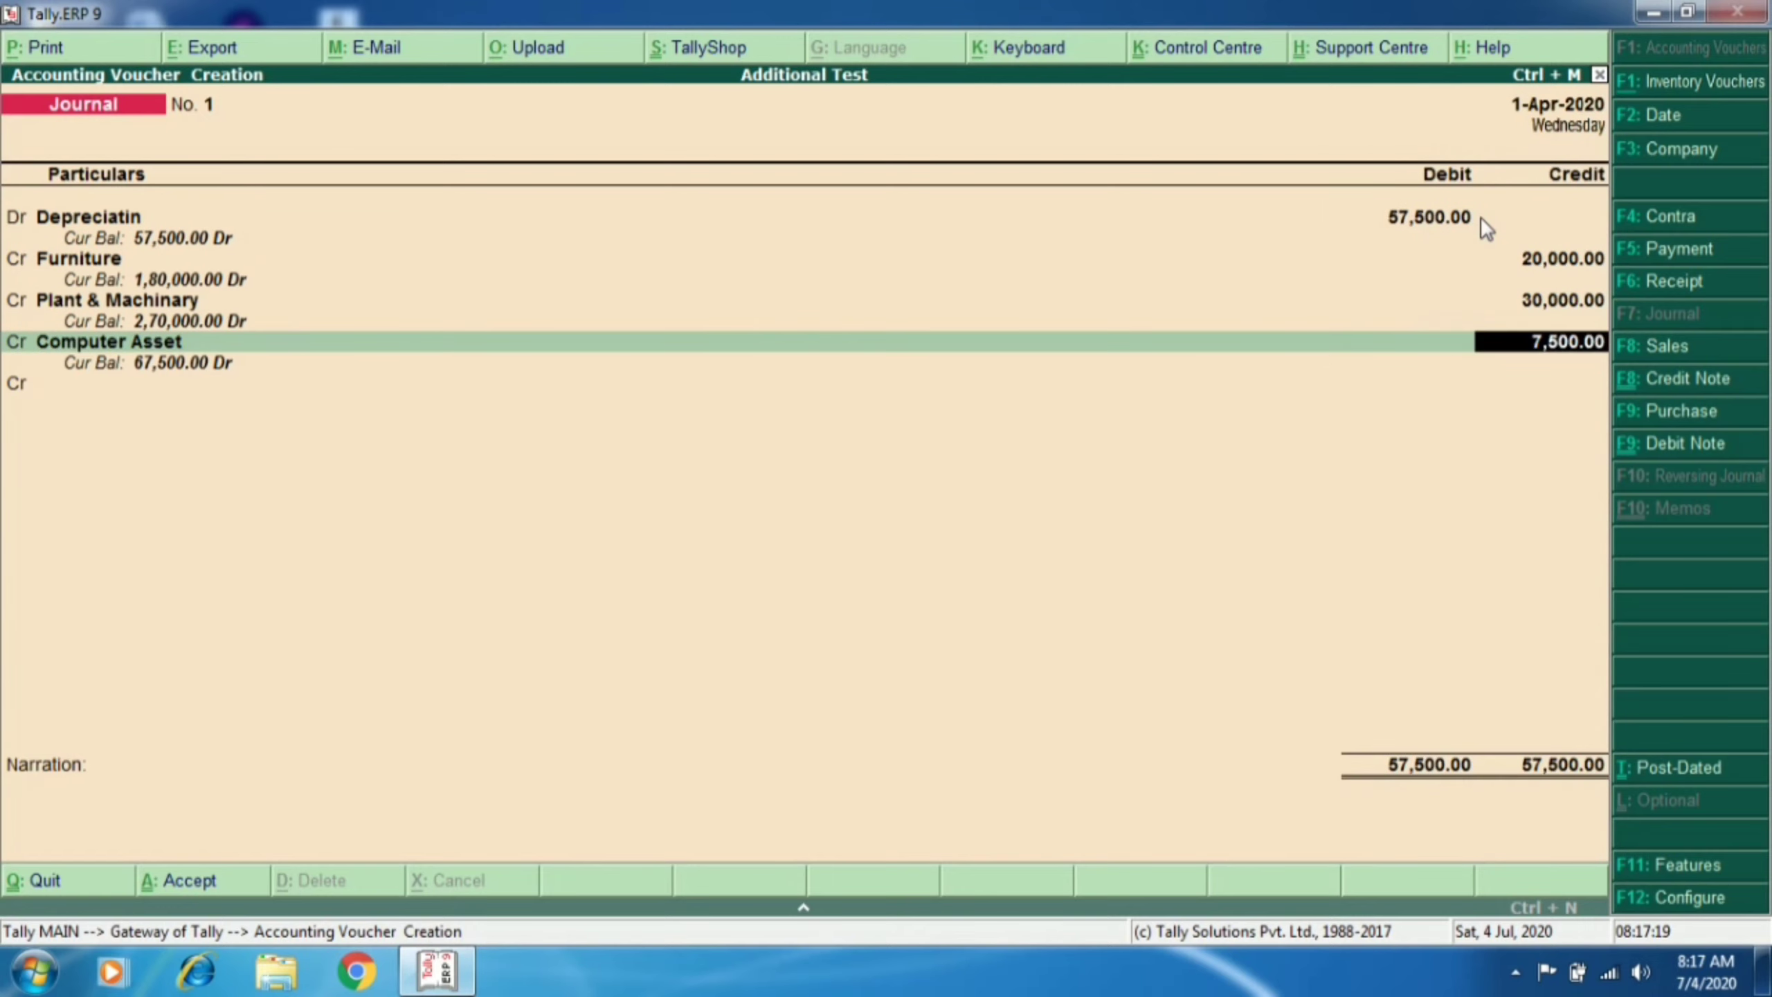
pyautogui.press('Return')
pyautogui.press('Return')
pyautogui.press('Return')
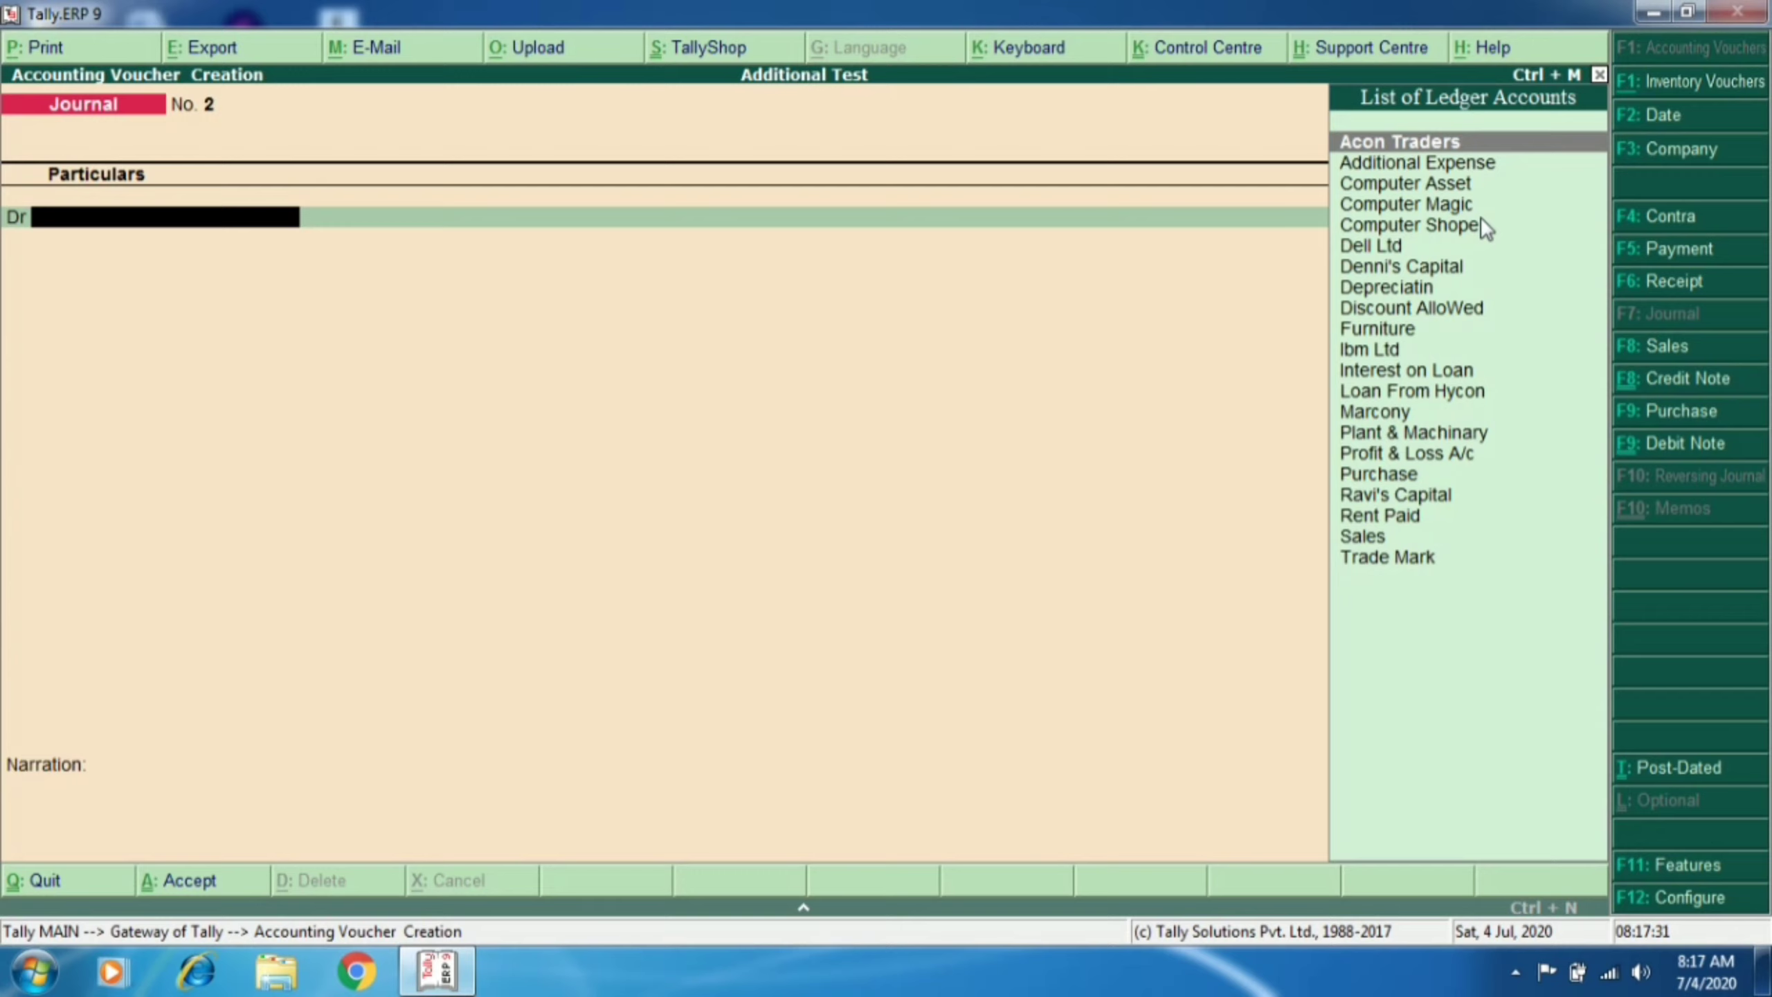
# Step: Start a payment voucher and create the ledger Rent Paid in Advance under Current Assets as its debit account
pyautogui.press('F5')
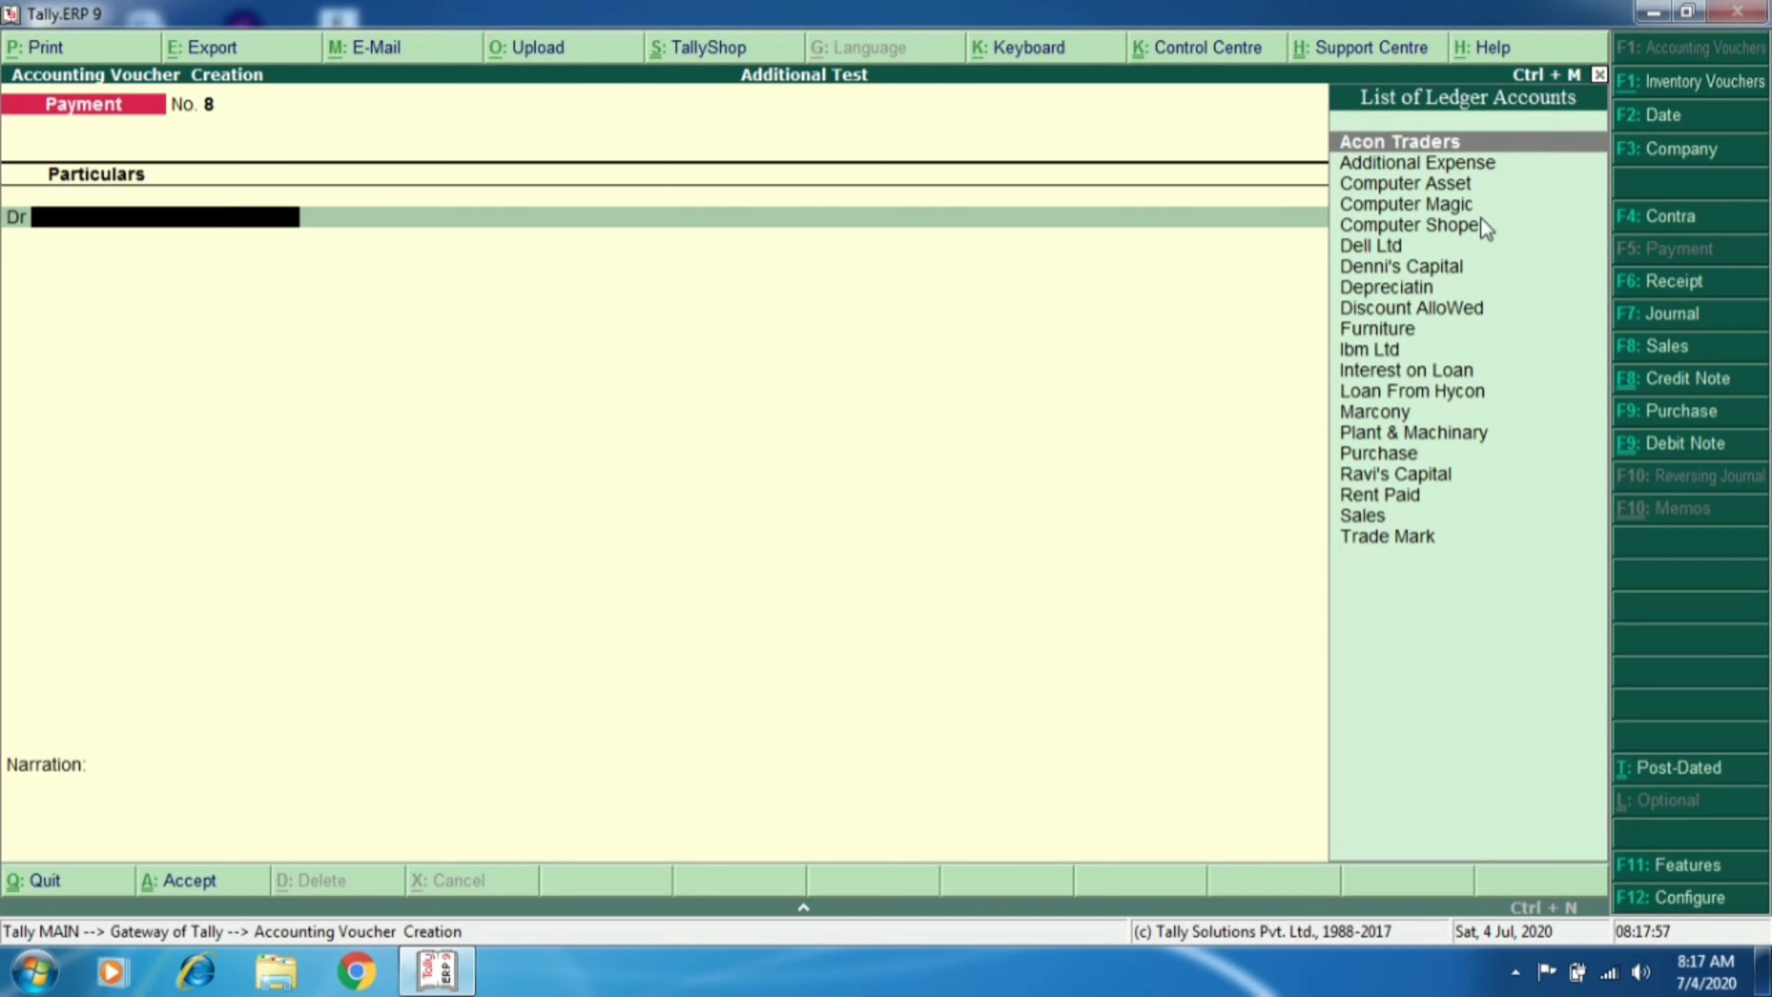
pyautogui.hotkey('alt', 'c')
pyautogui.write('Rent Paid')
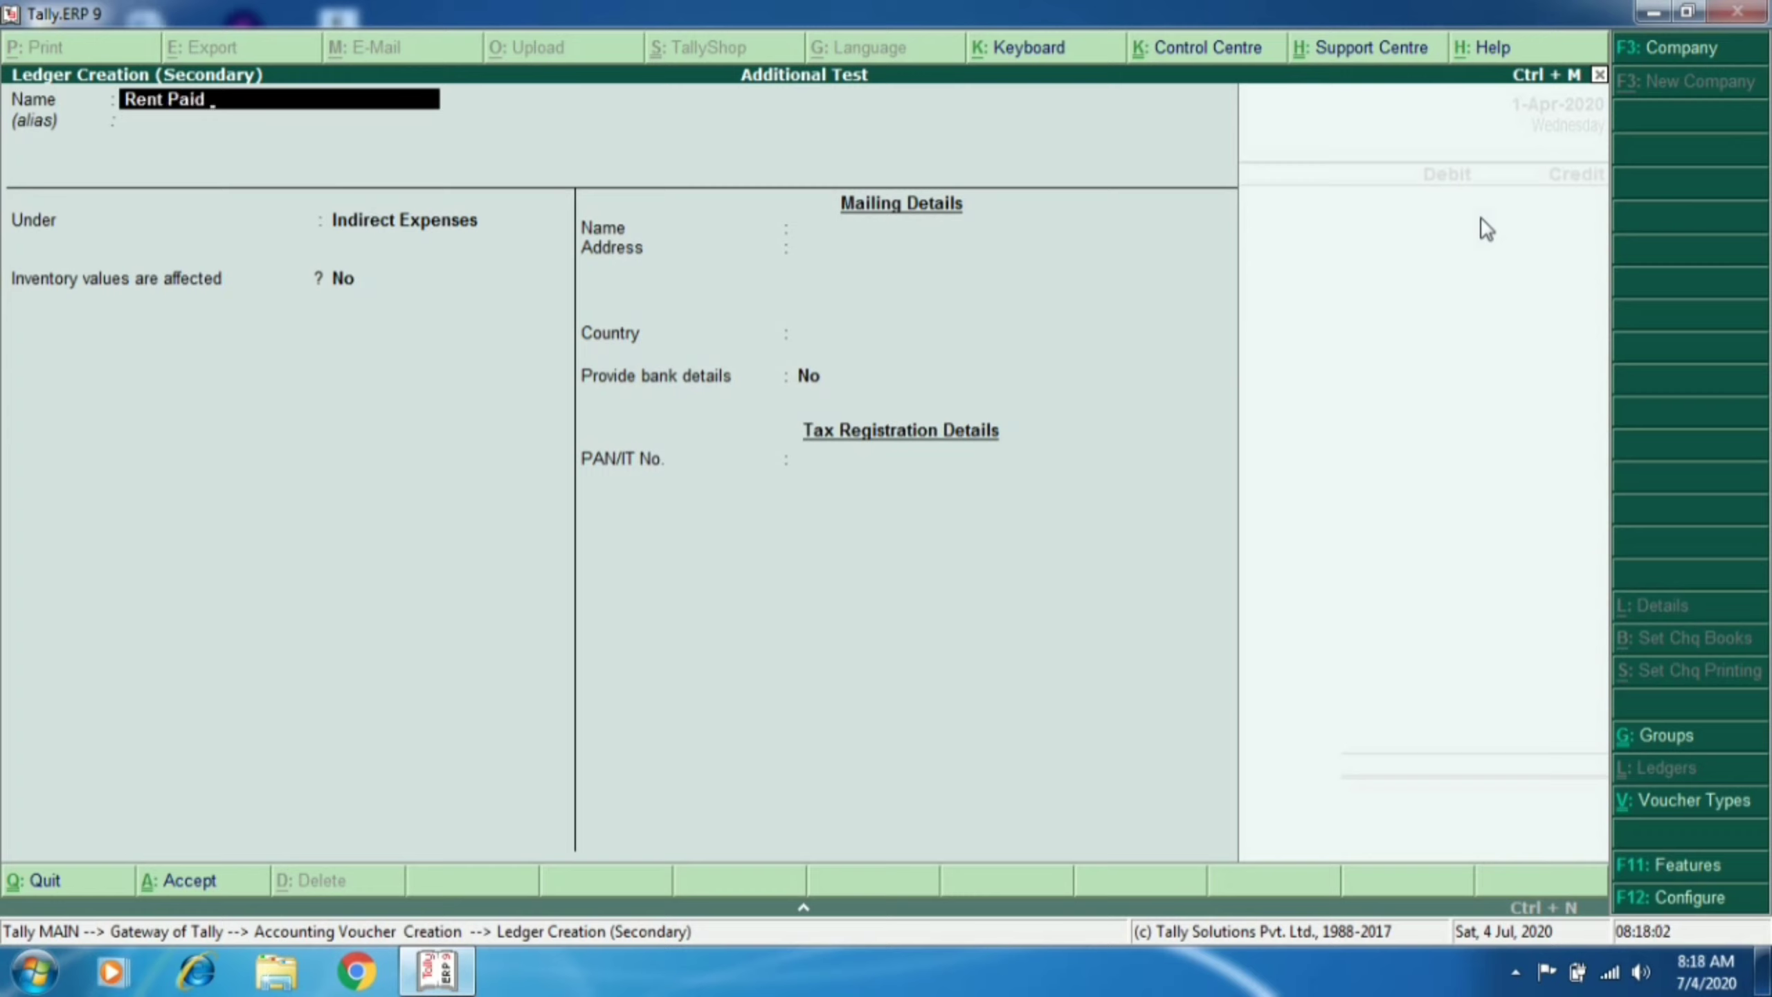
pyautogui.write(' in Advance')
pyautogui.press('Return')
pyautogui.press('Return')
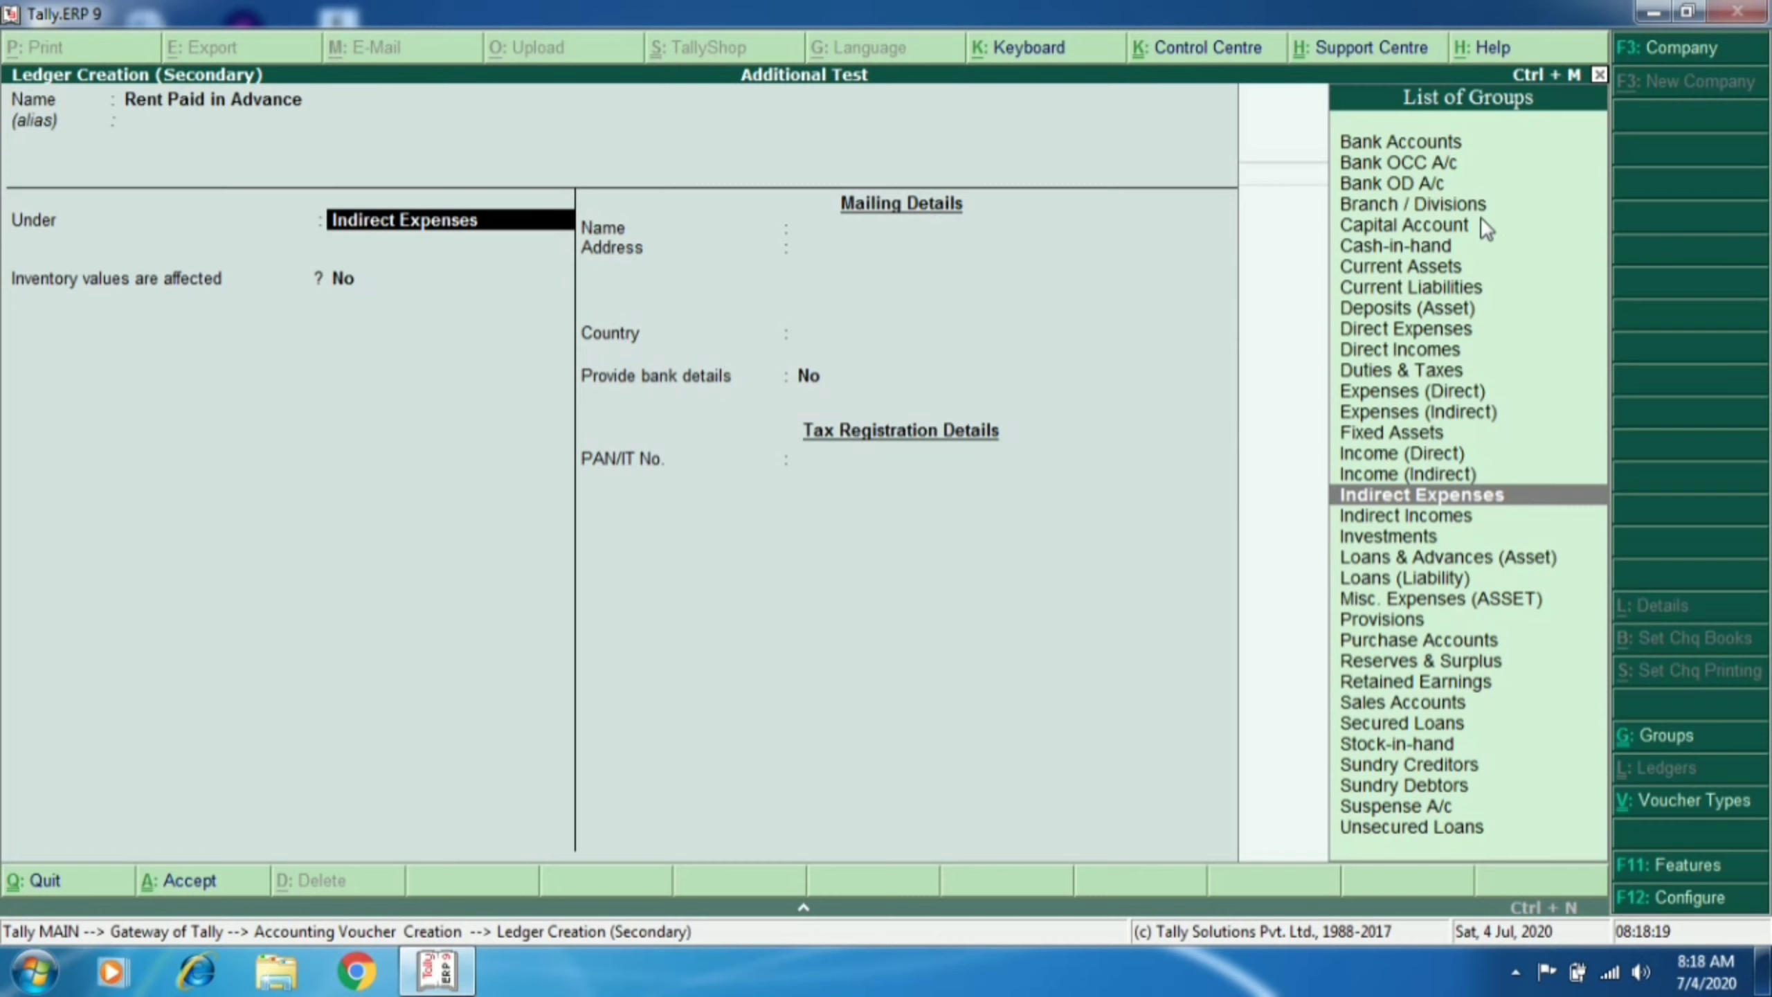
pyautogui.write('Cu')
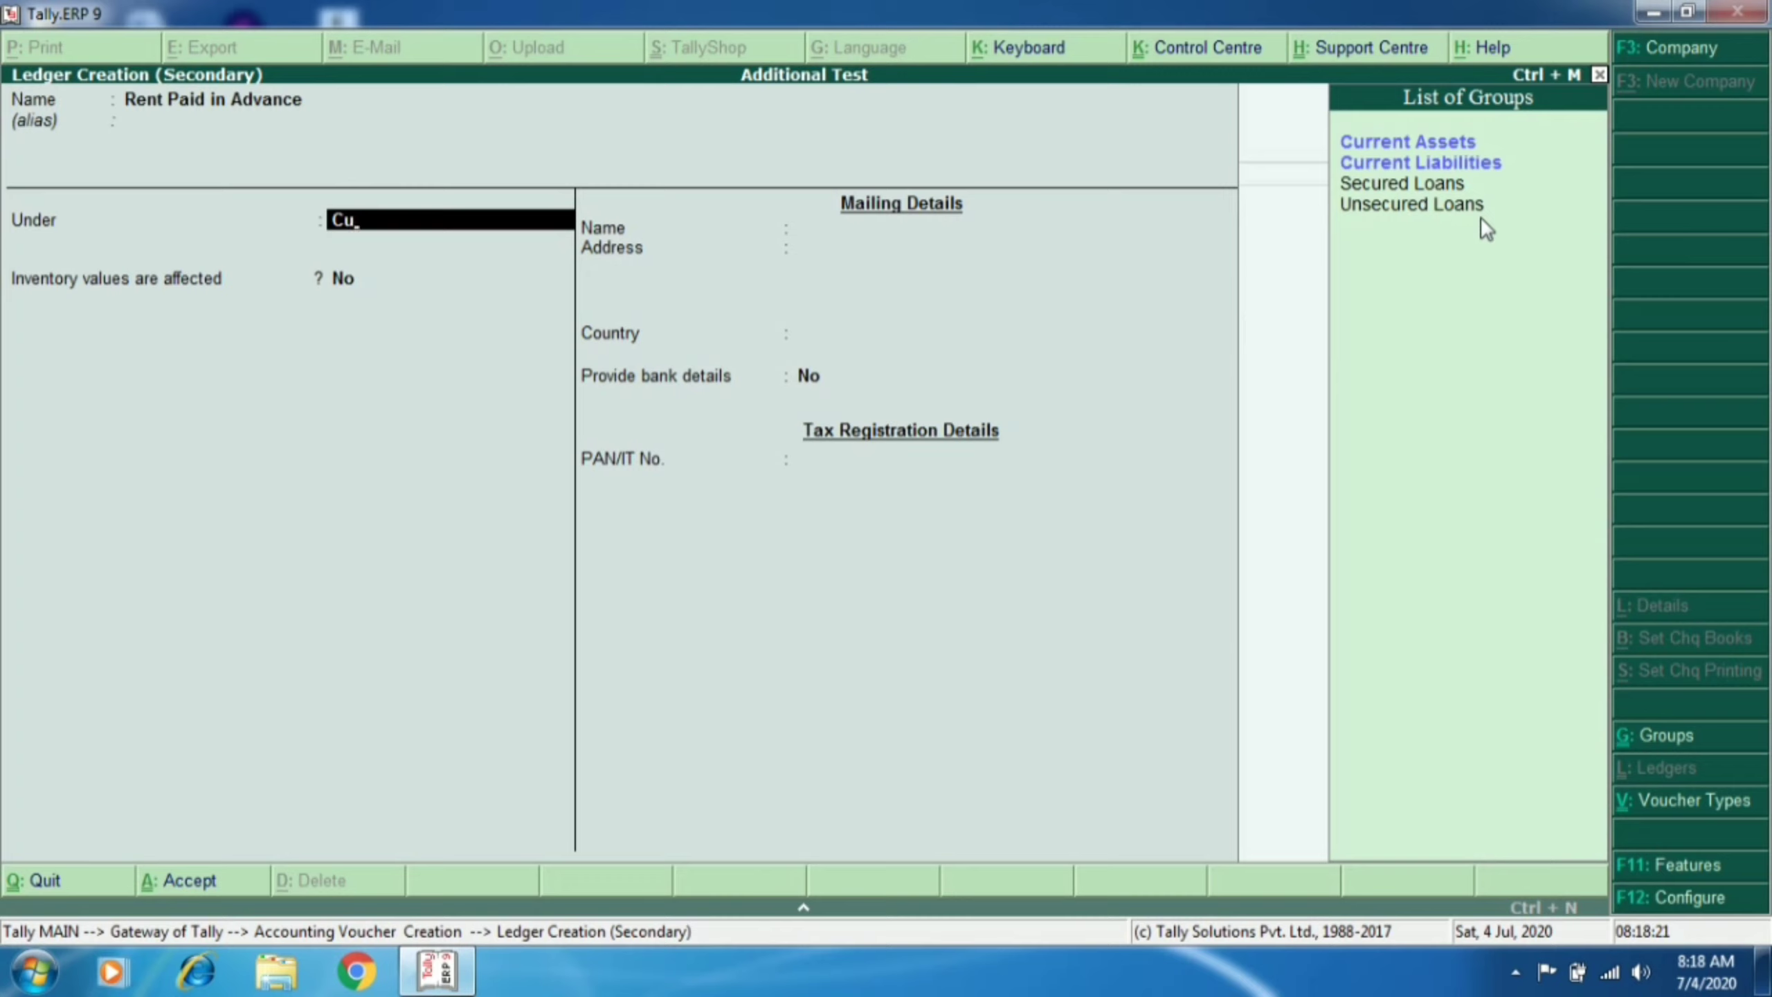
pyautogui.press('Return')
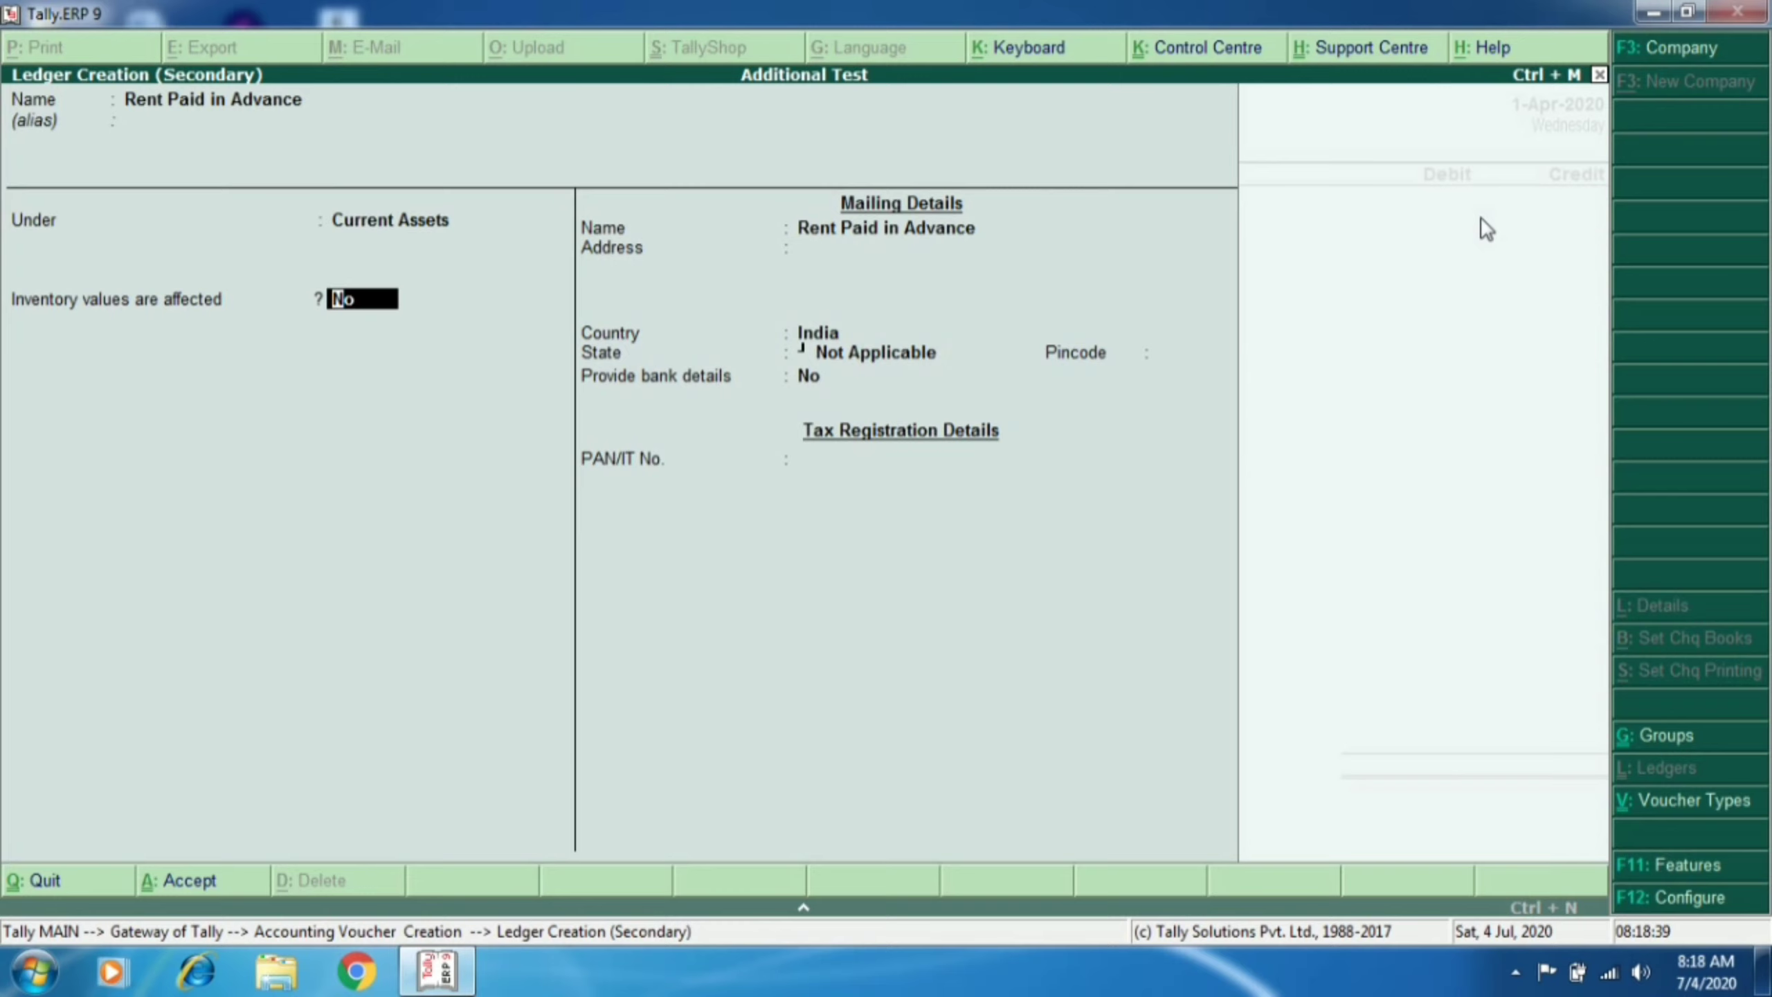
pyautogui.hotkey('ctrl', 'a')
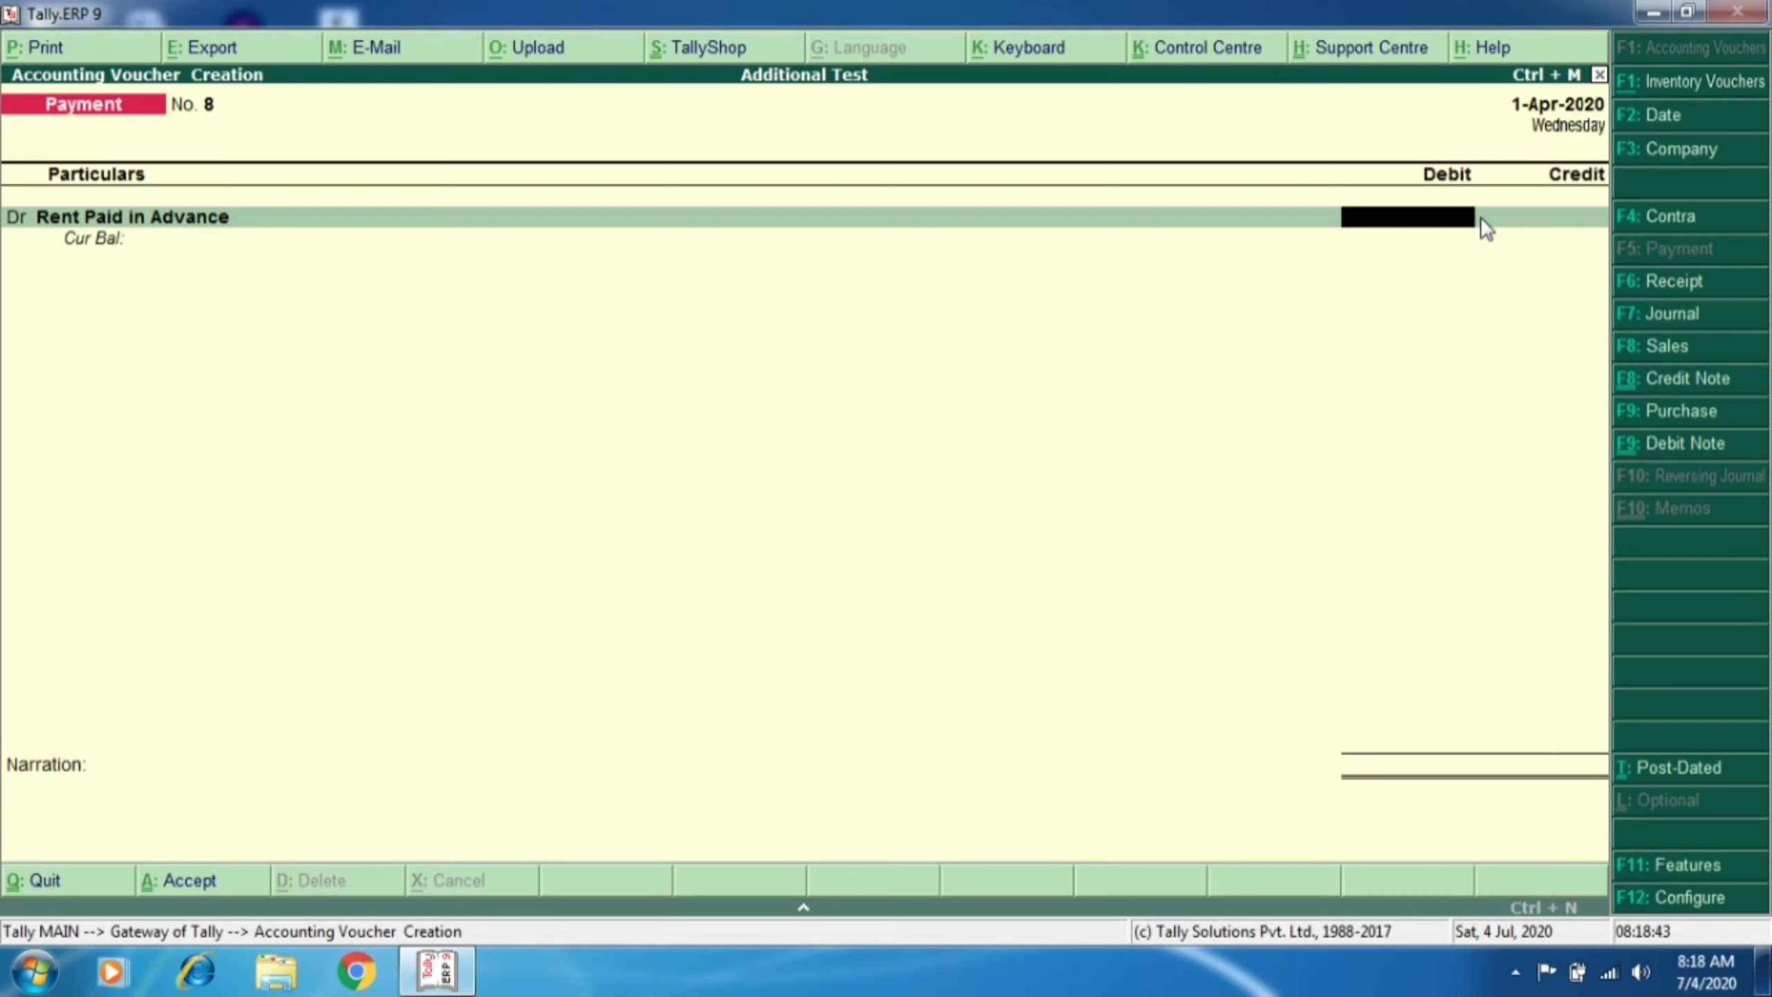
# Step: Debit Rent Paid in Advance with 5,000, credit Cash with the same amount and save the payment voucher
pyautogui.write('5000')
pyautogui.press('Return')
pyautogui.write('Ca')
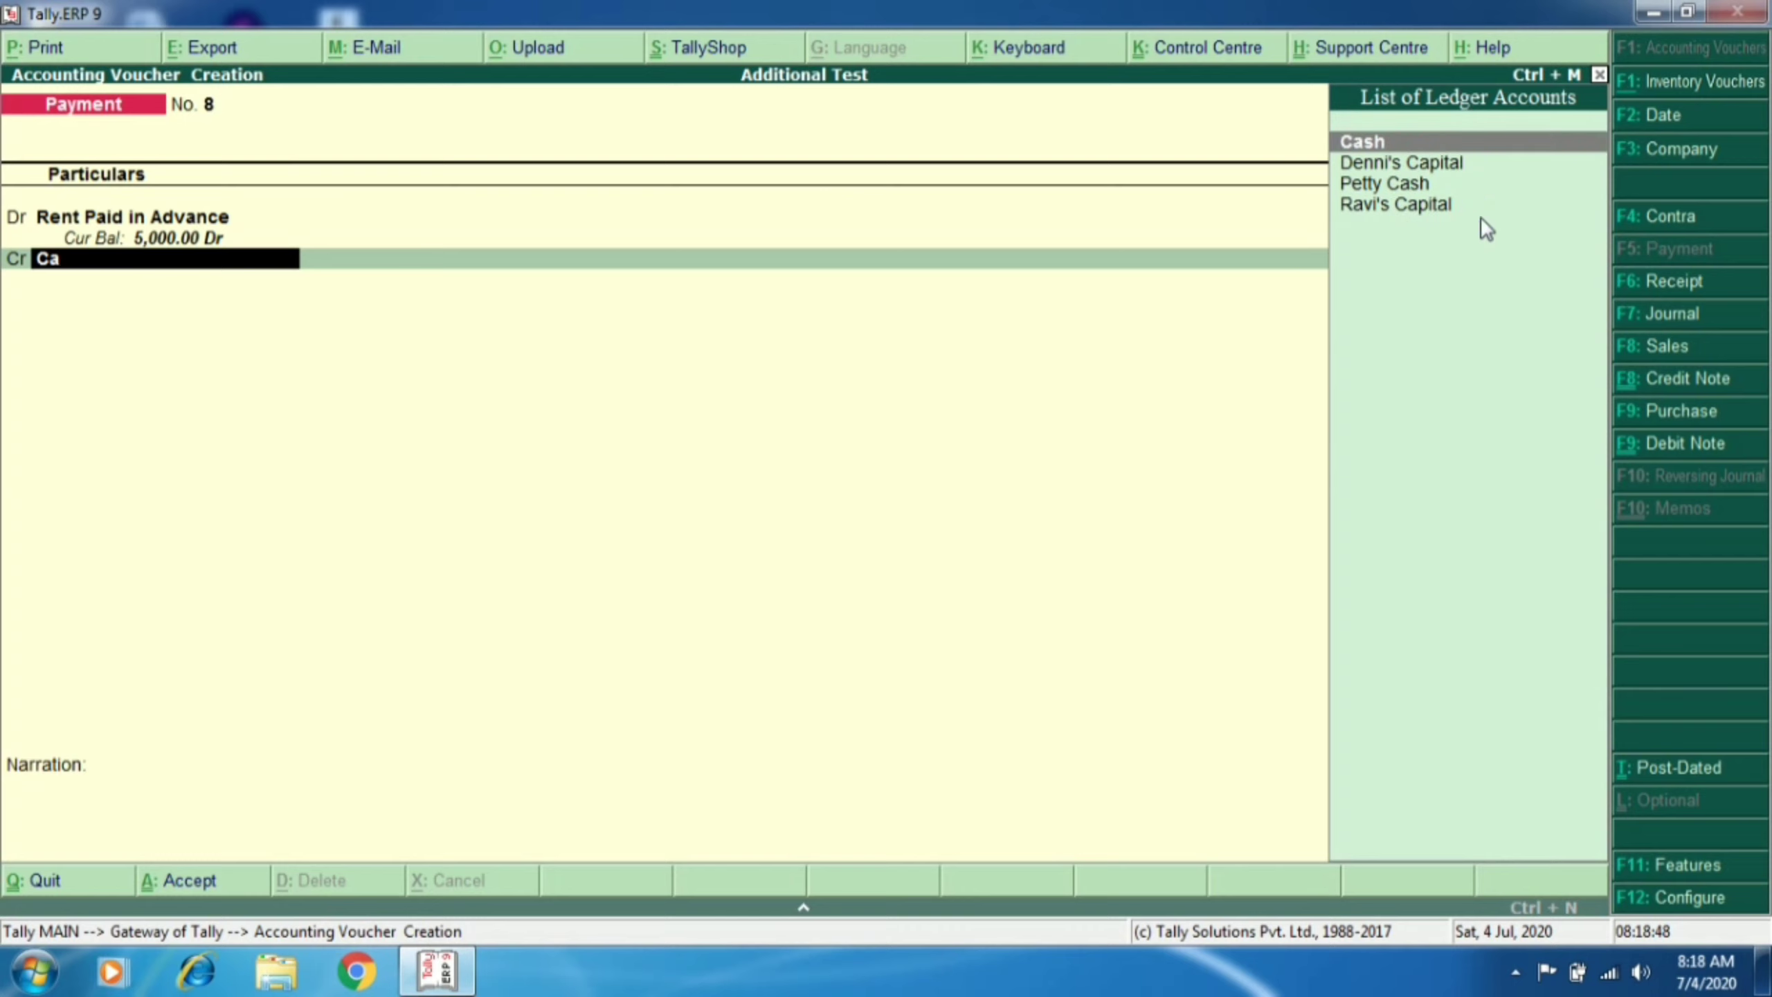
pyautogui.press('Return')
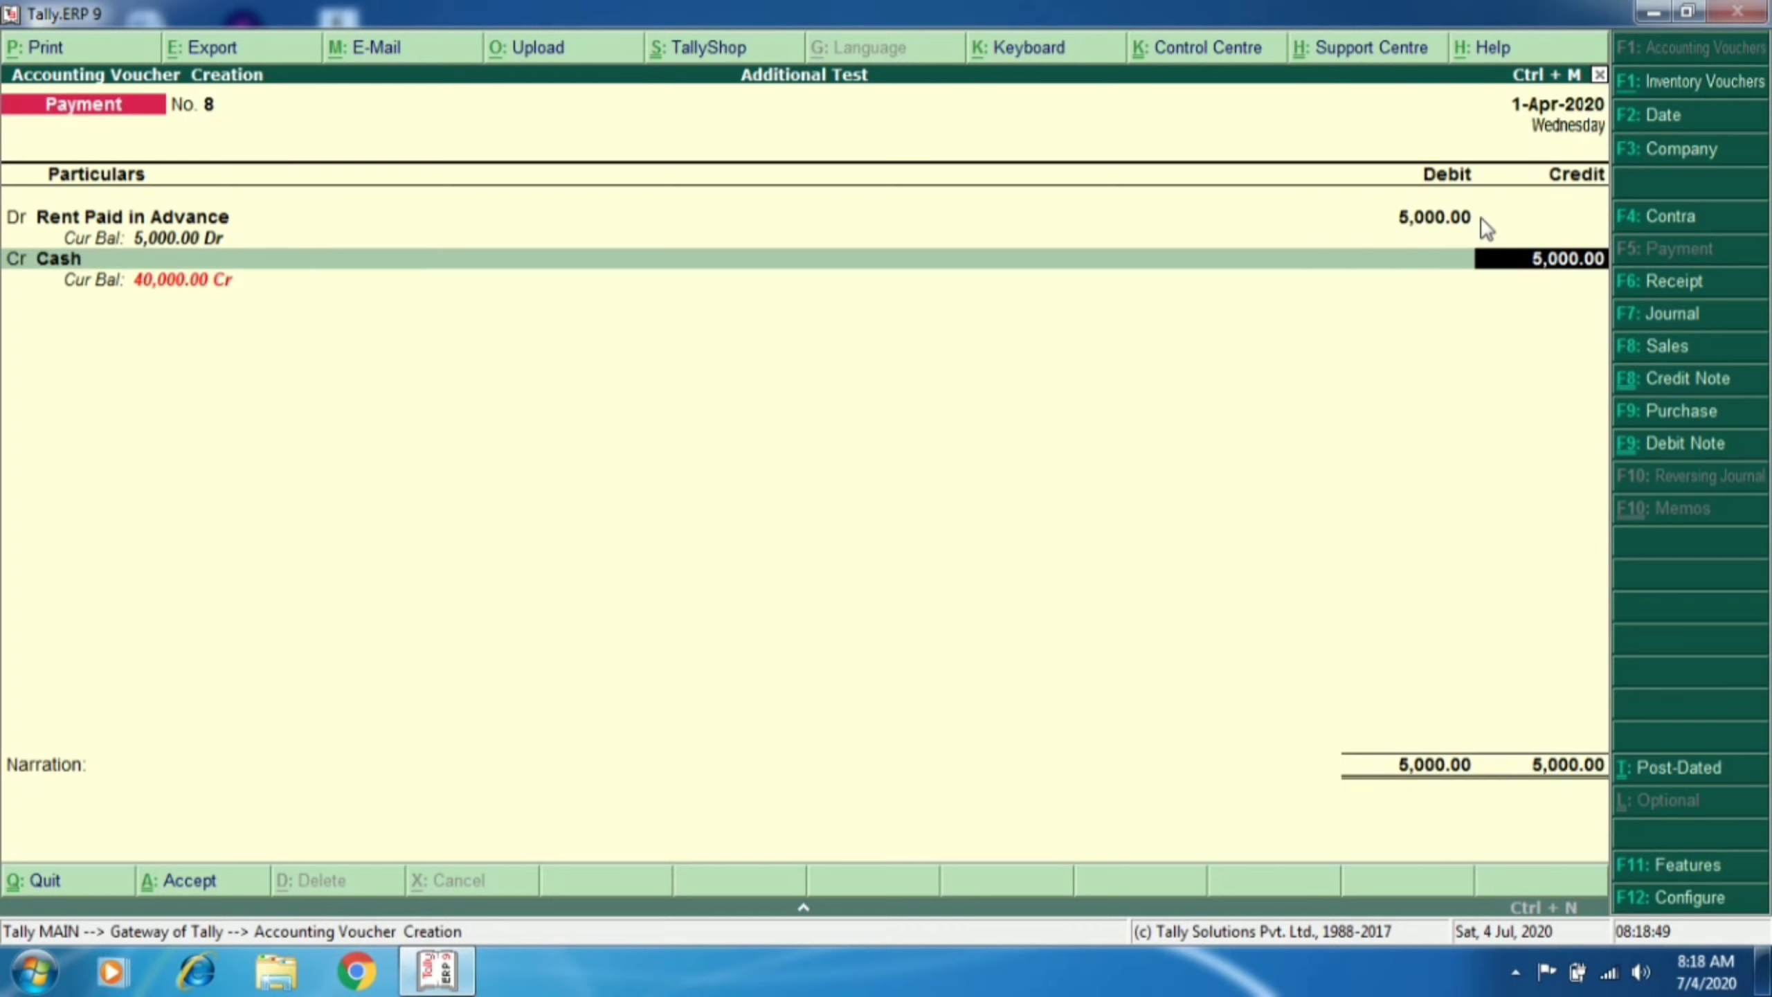
pyautogui.press('Return')
pyautogui.press('Return')
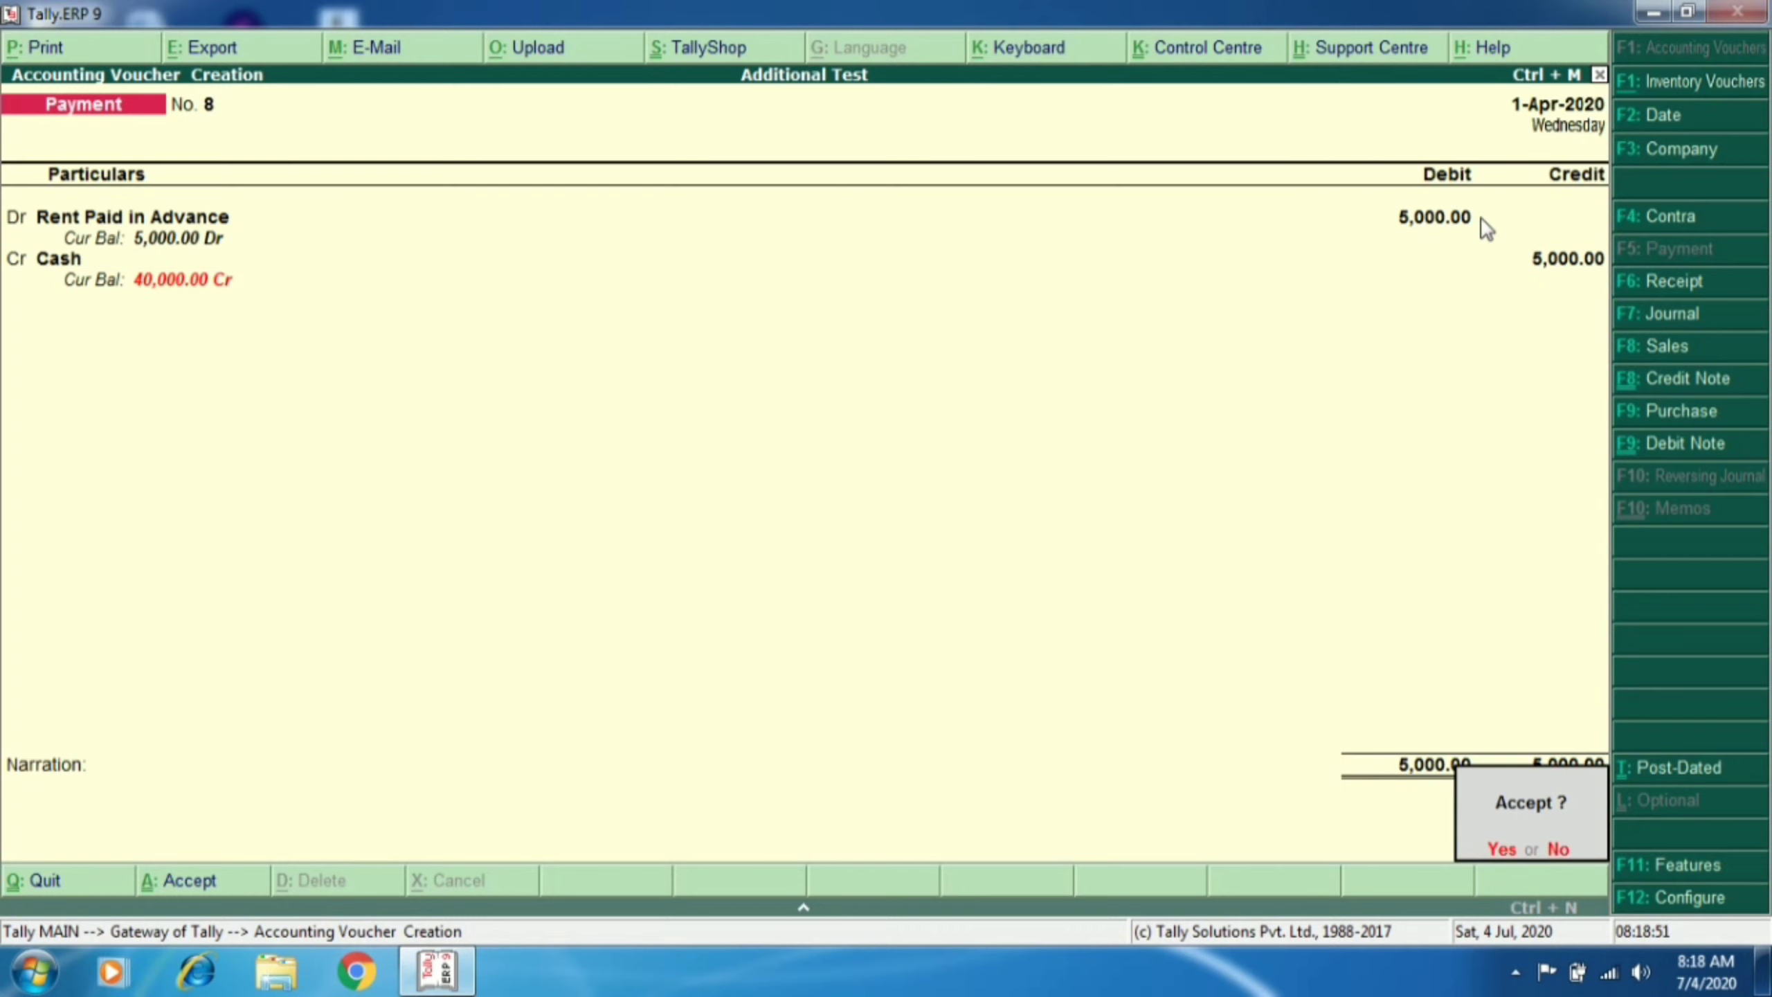
pyautogui.press('Return')
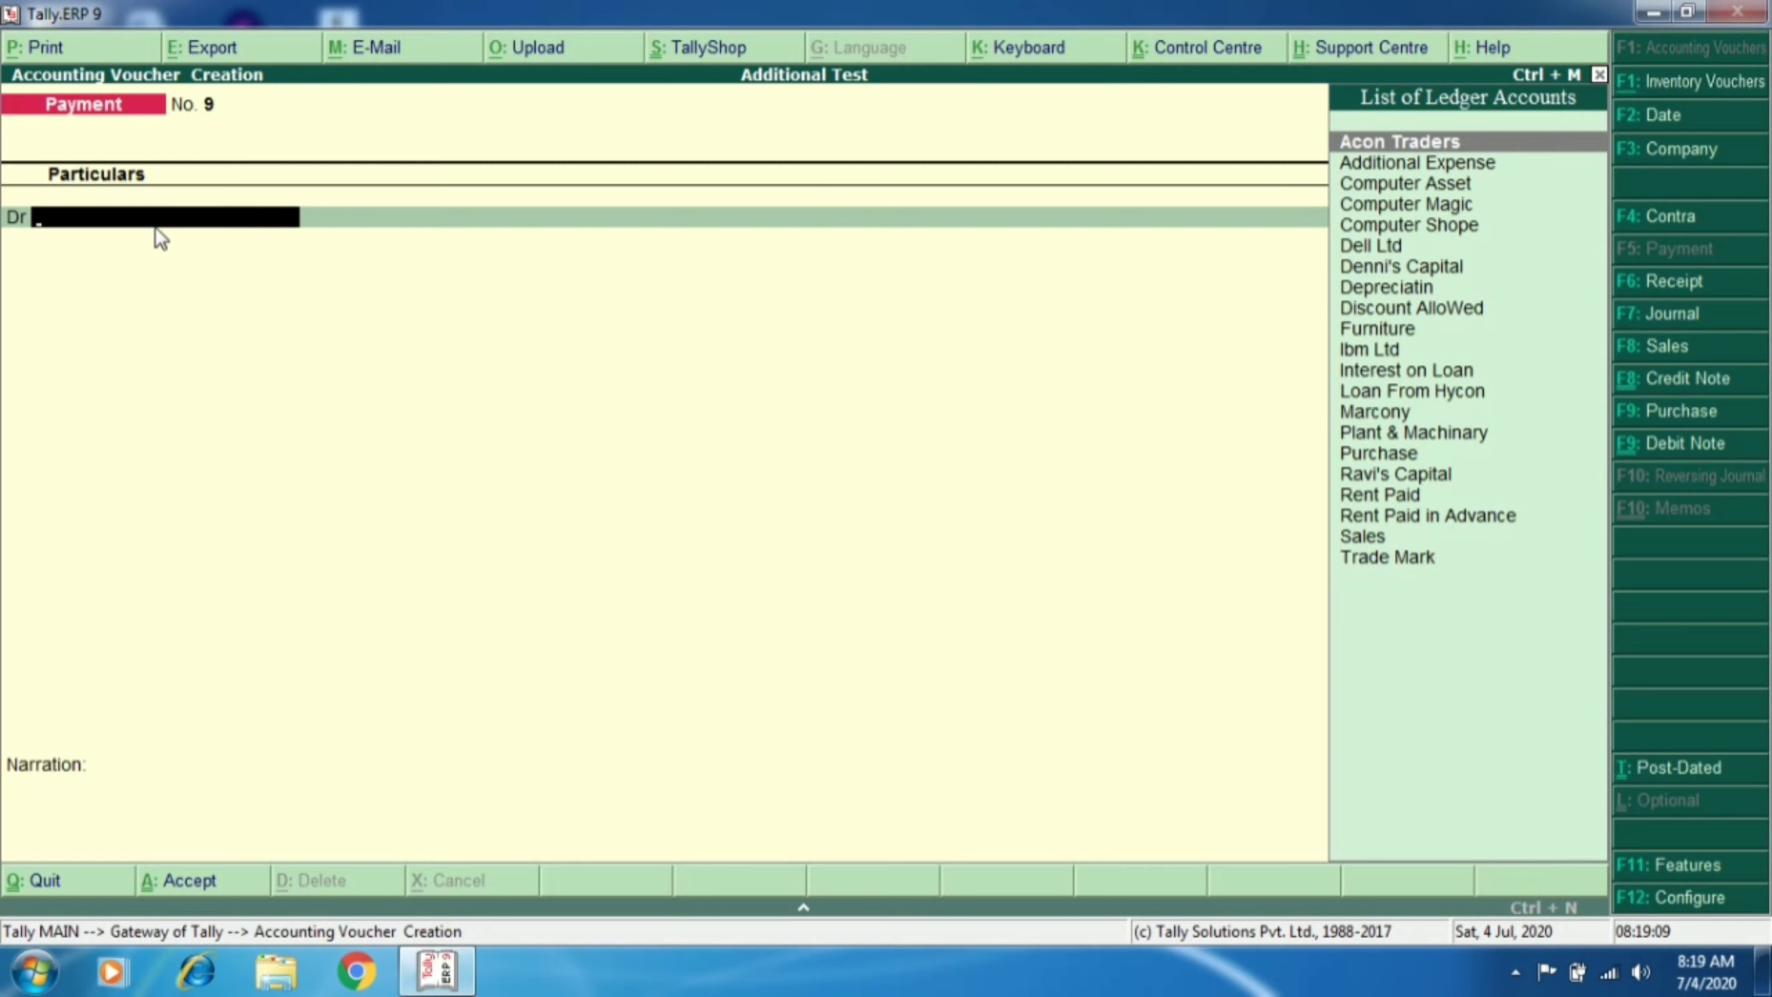
# Step: In the new payment voucher, debit the partner's capital ledger starting with R with 10,000
pyautogui.write('R')
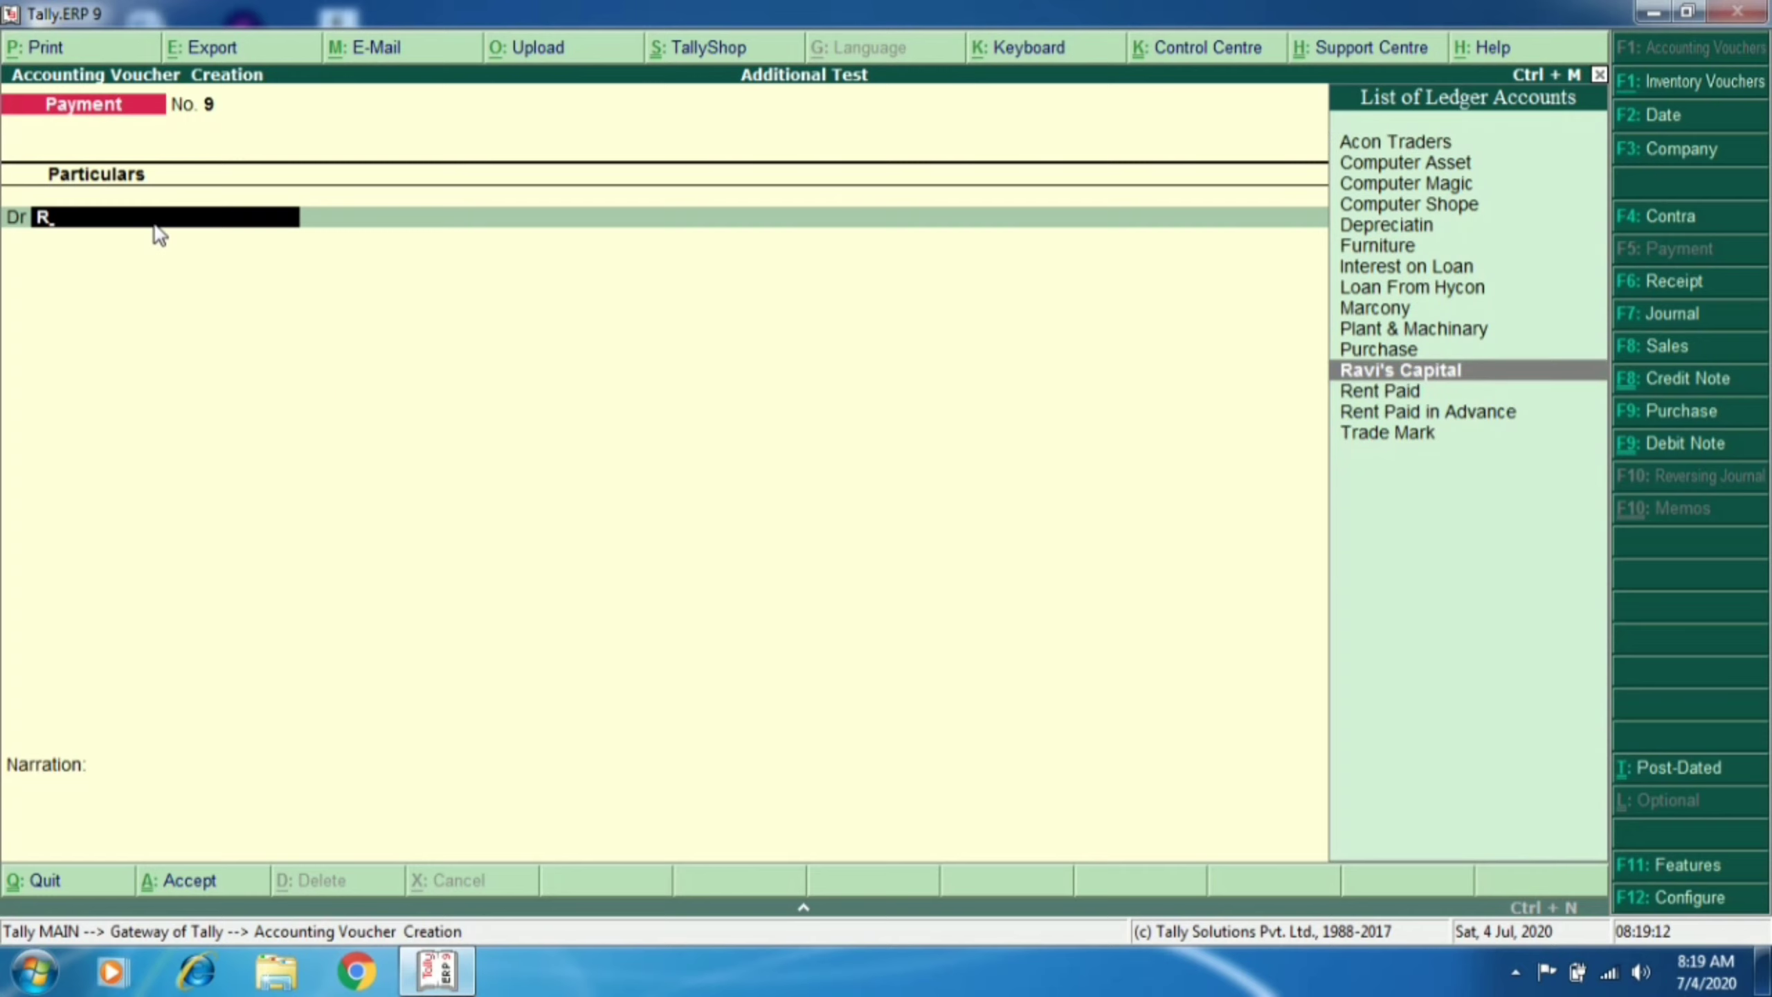
pyautogui.press('Return')
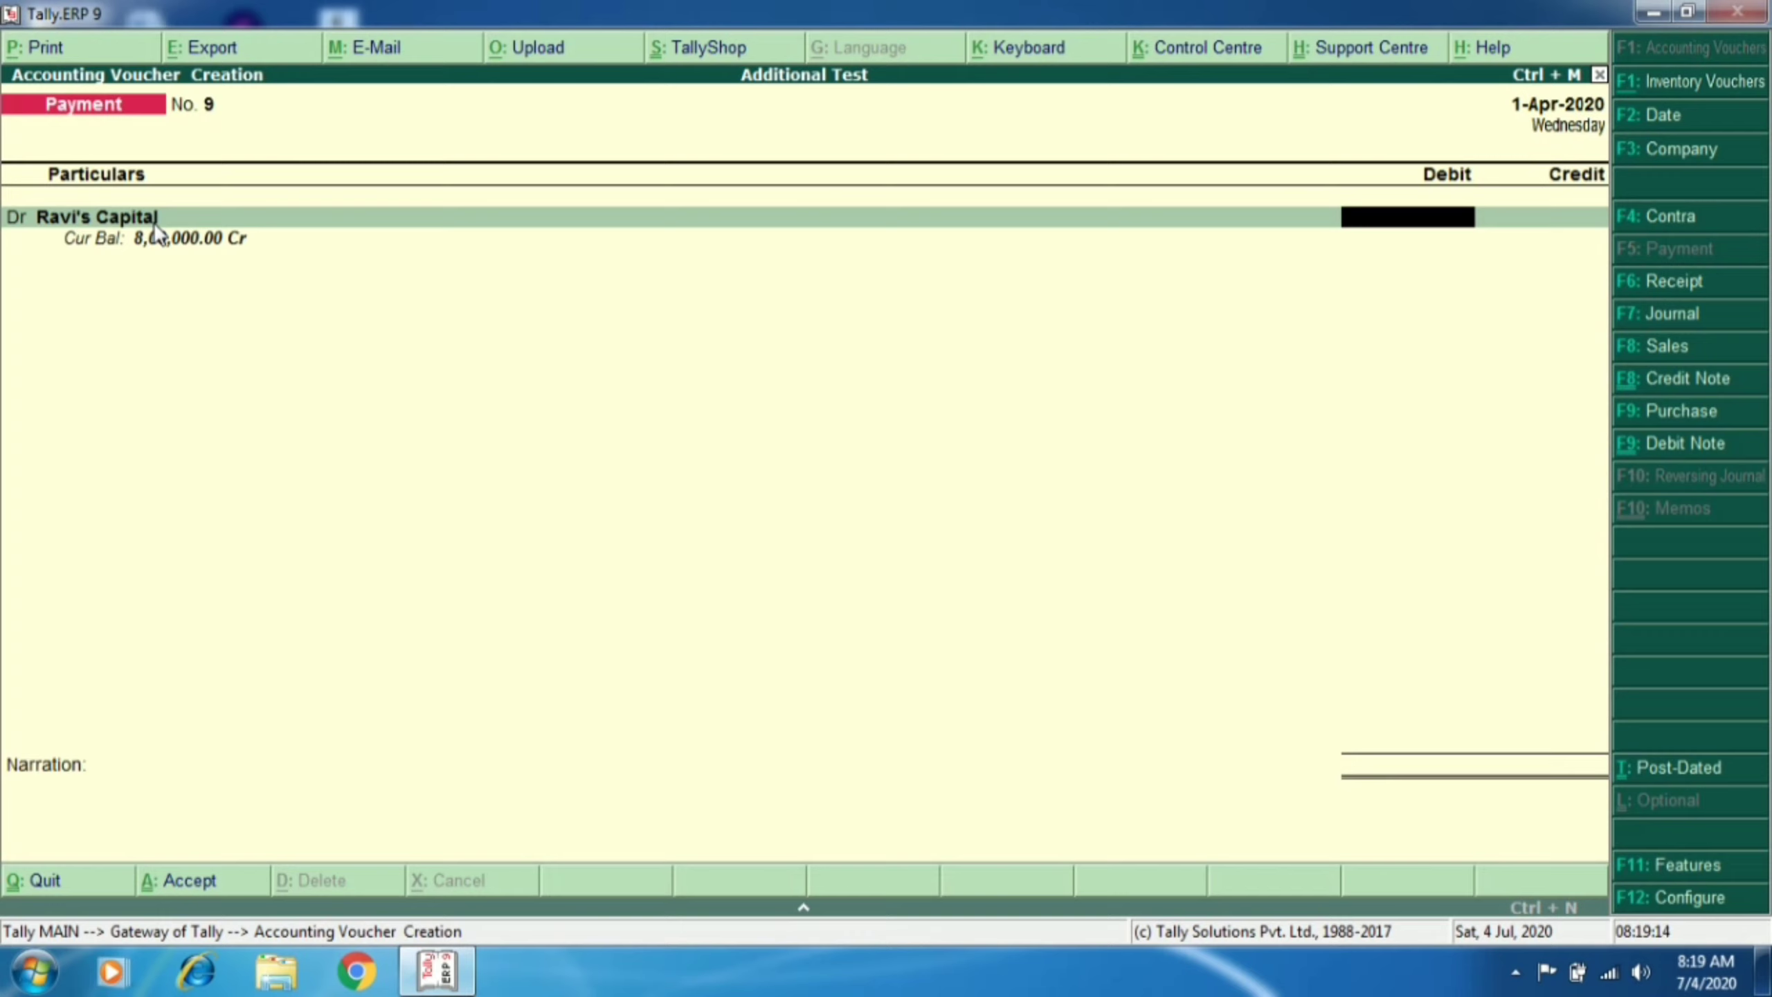
pyautogui.write('10000')
pyautogui.press('Return')
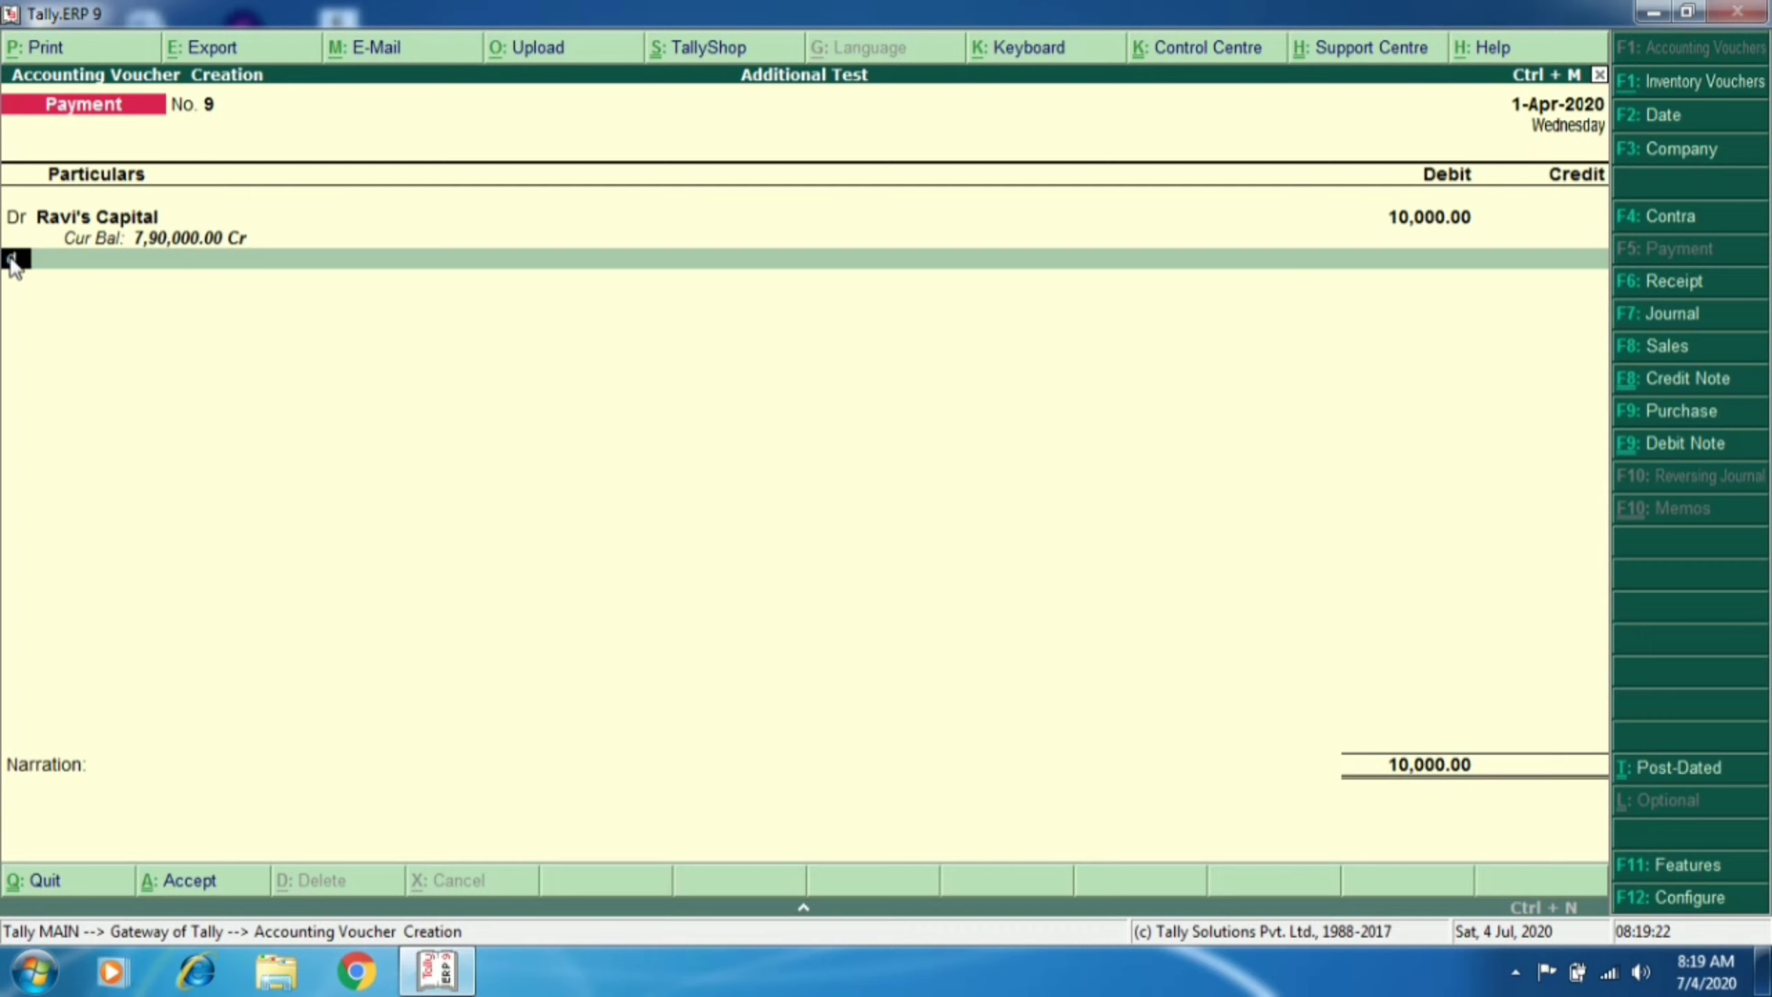
# Step: Add a second debit line of 5,000 for the other partner's capital ledger, the one starting with D
pyautogui.press('d')
pyautogui.press('Return')
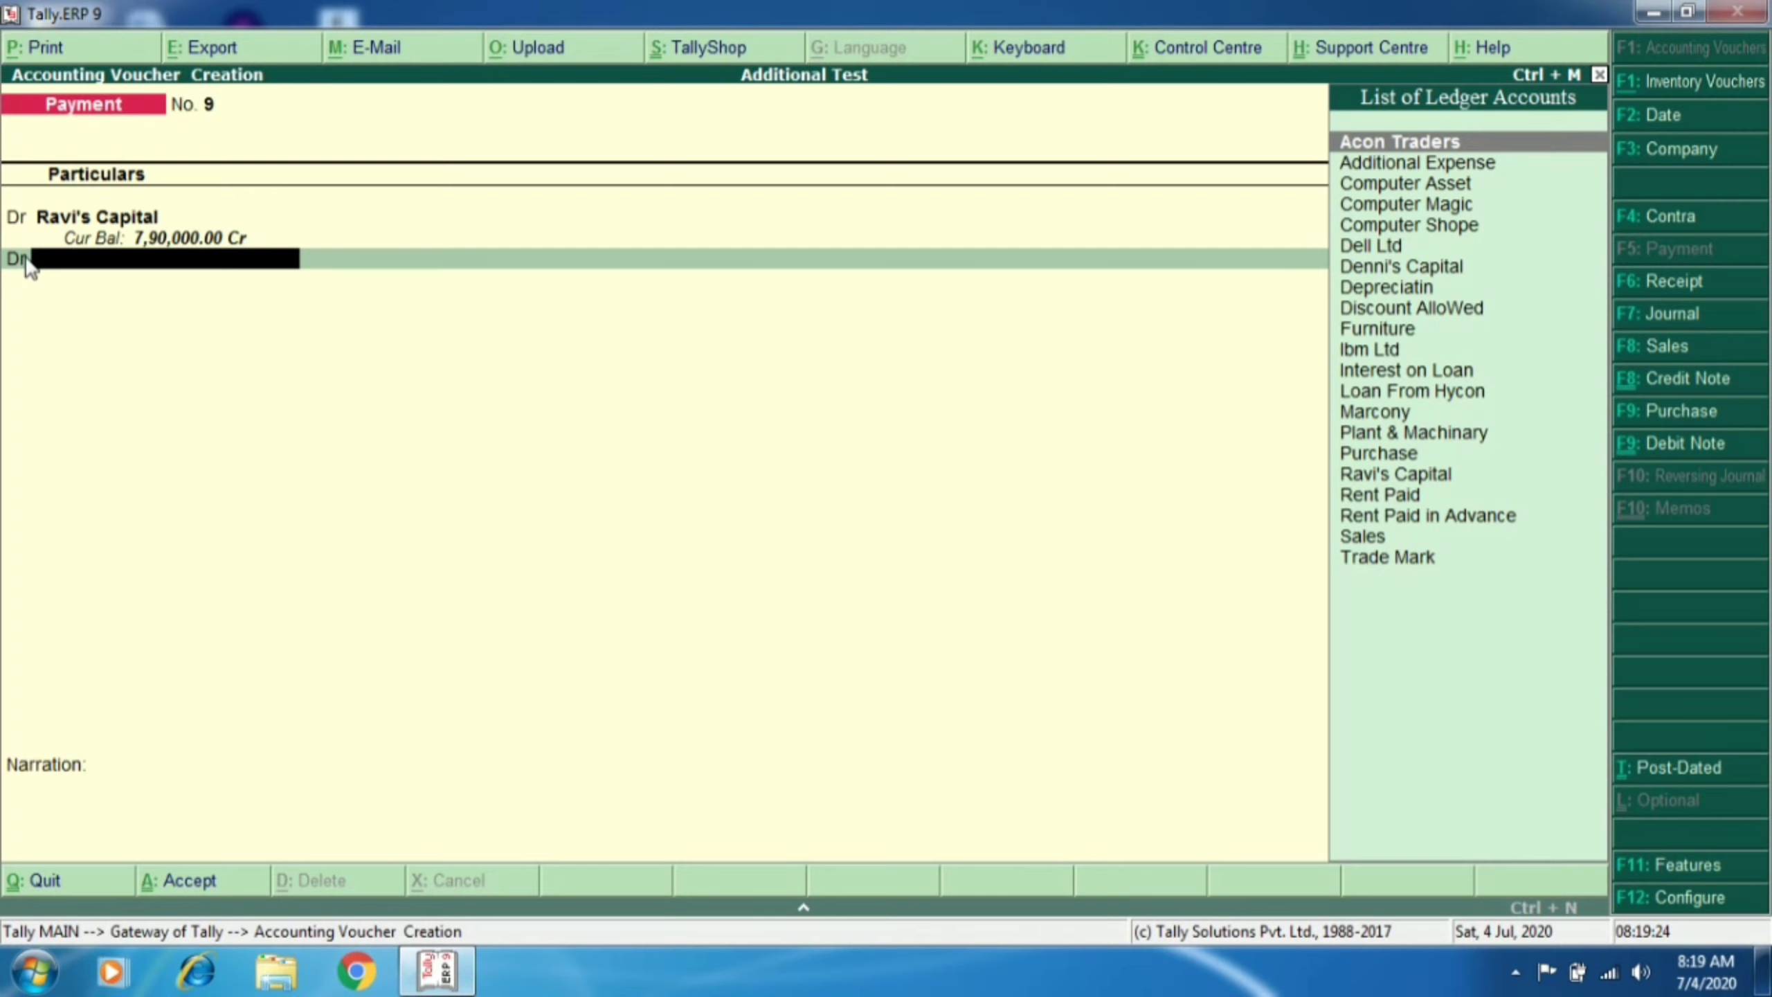
pyautogui.write('De')
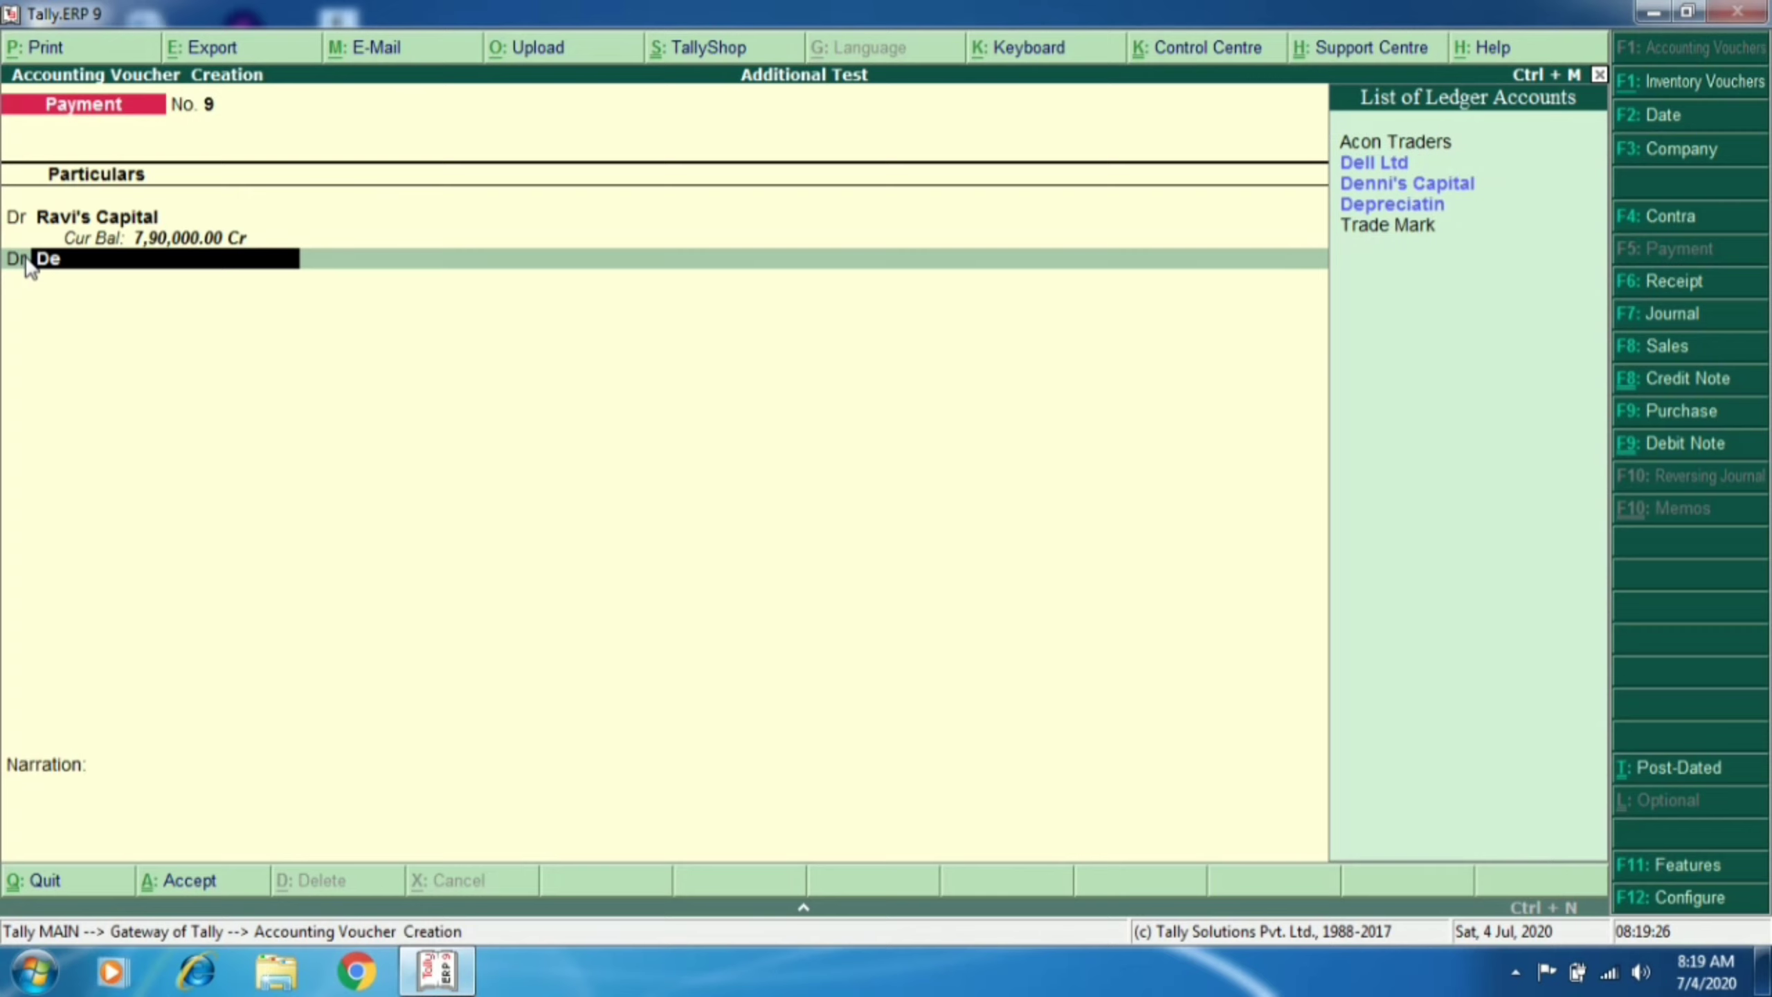
pyautogui.write('n')
pyautogui.press('Return')
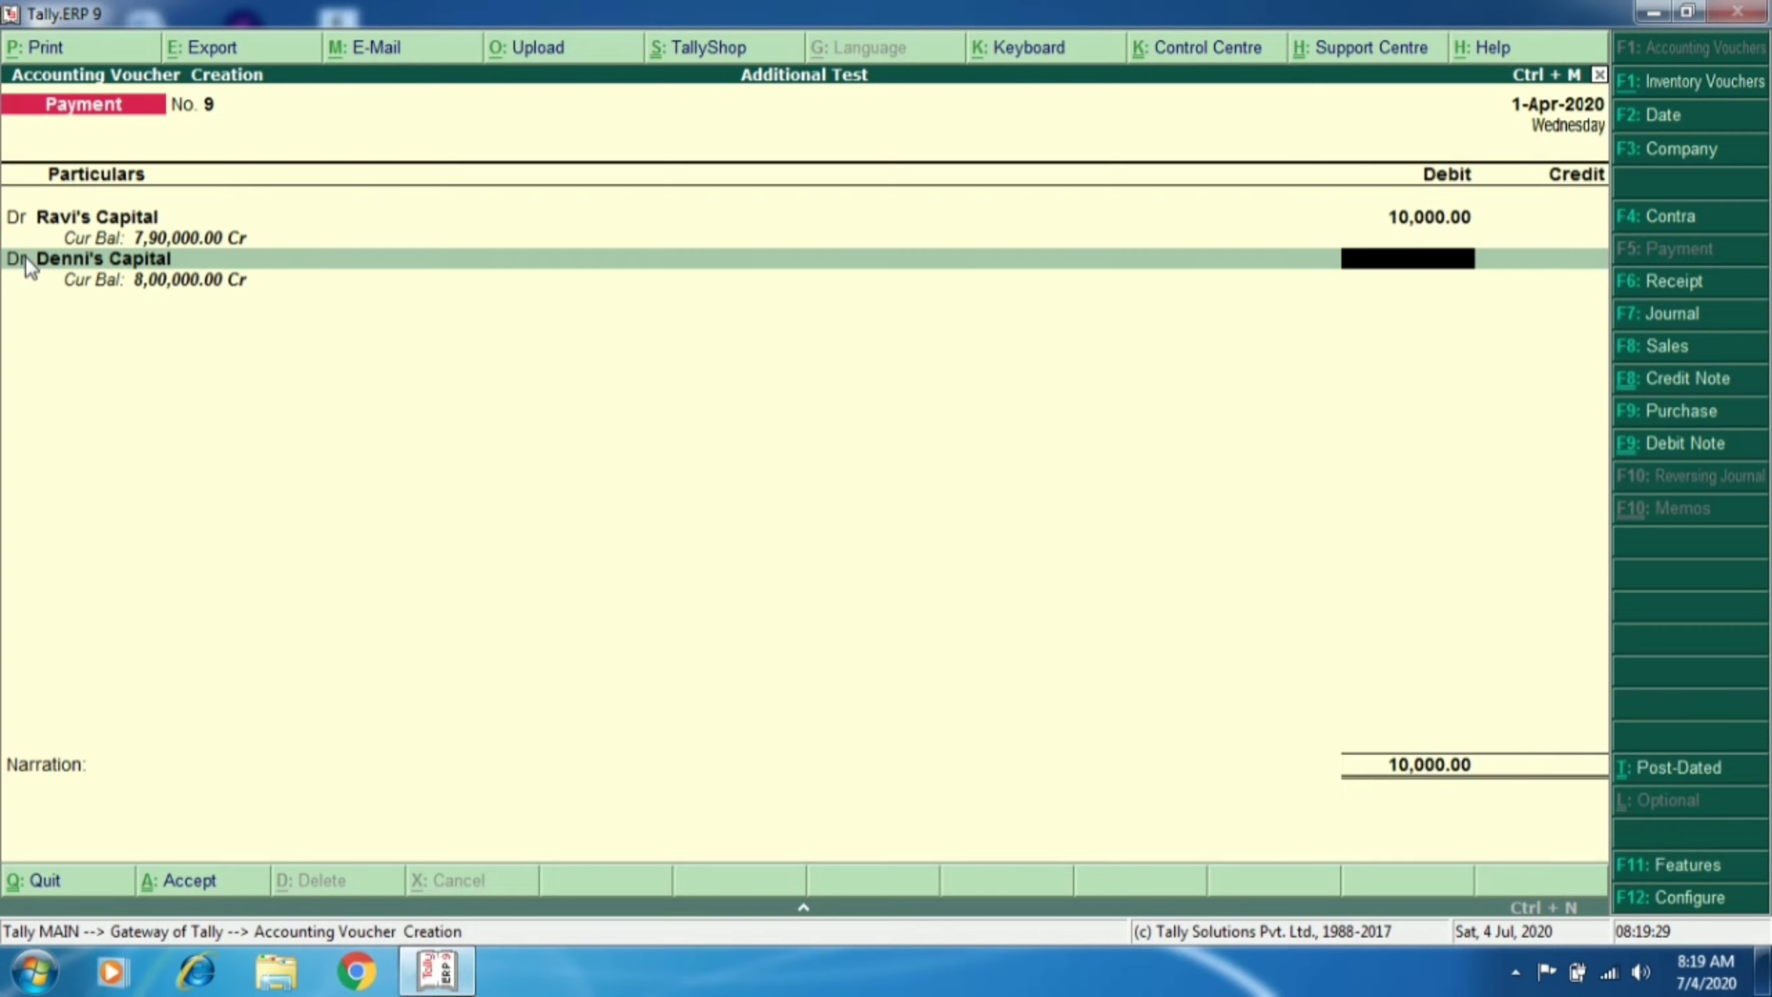
pyautogui.write('5000')
pyautogui.press('Return')
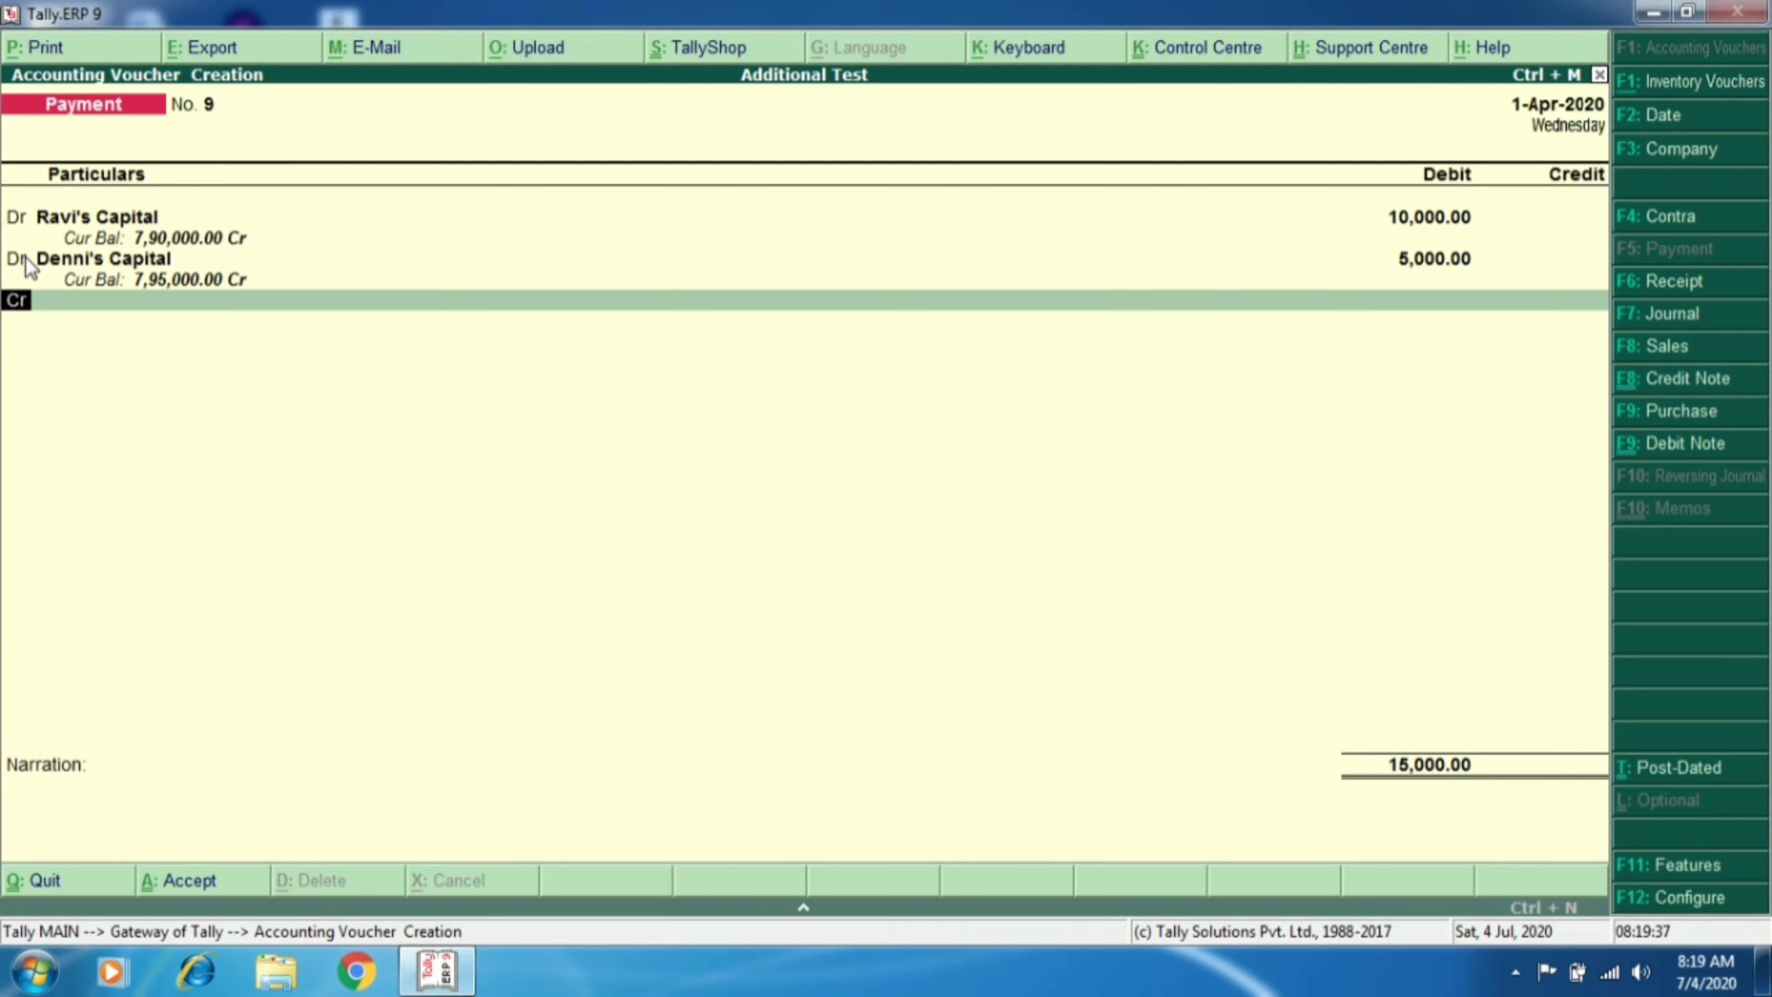
# Step: Credit Cash with 15,000, save the drawings payment voucher and leave voucher entry
pyautogui.press('Return')
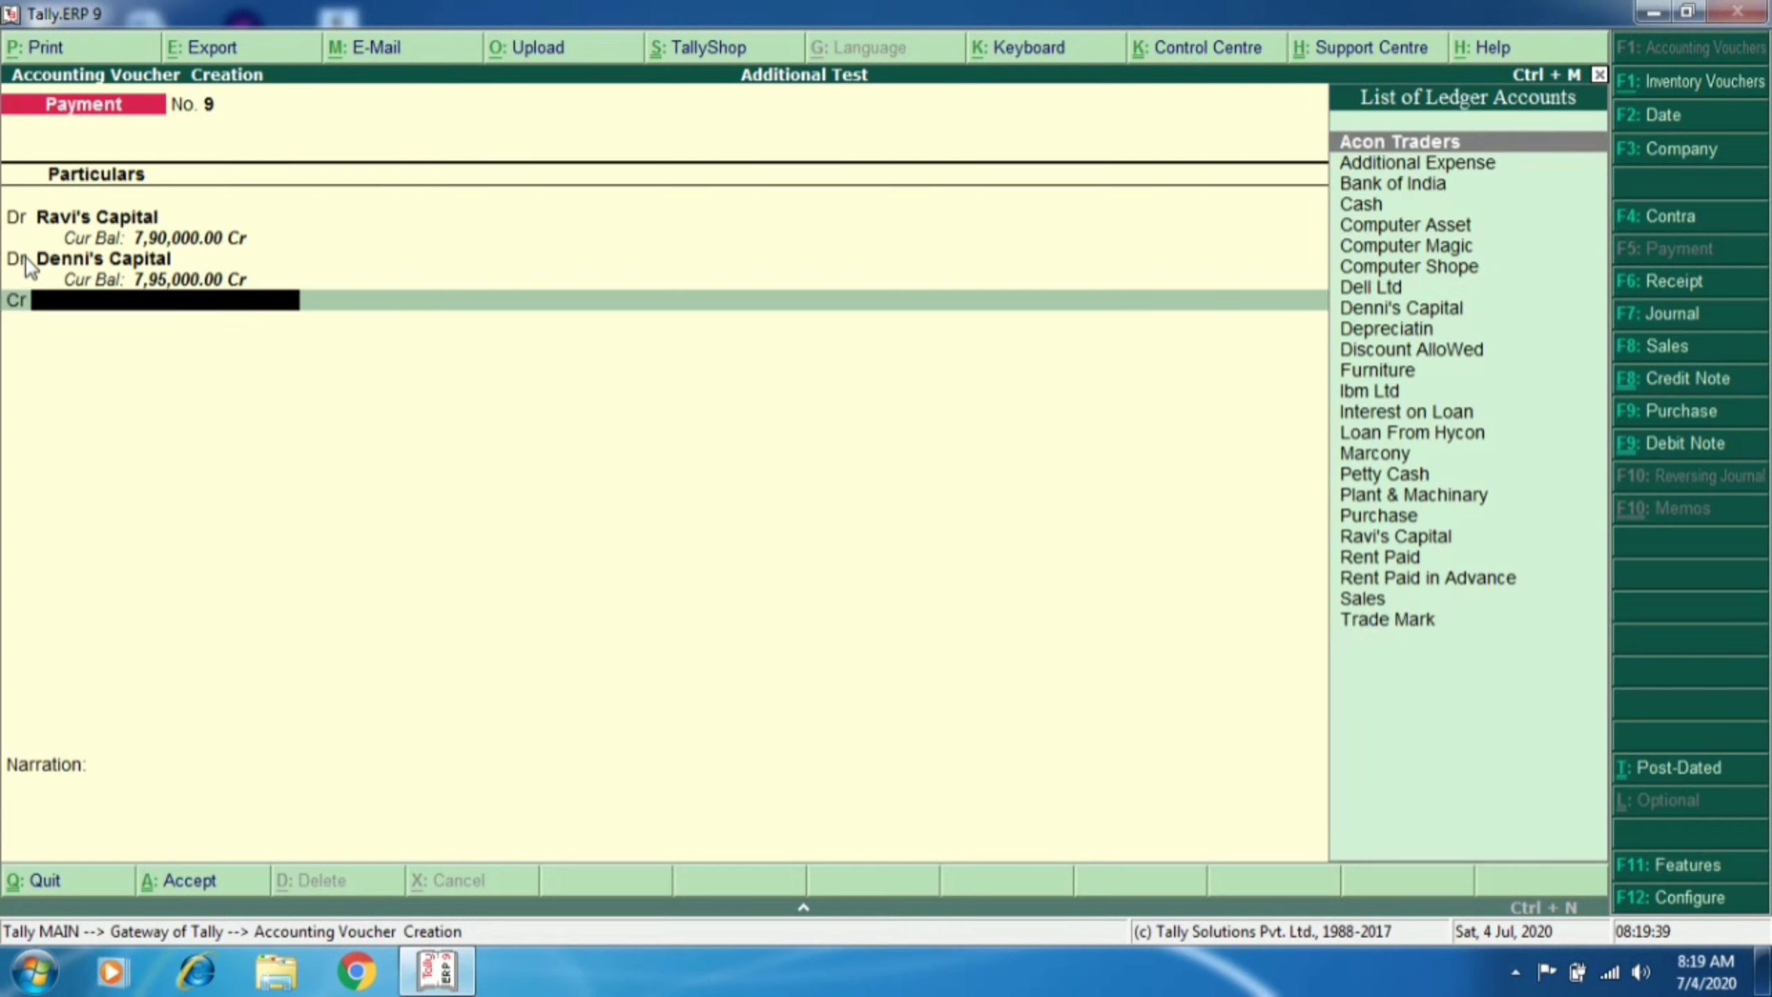
pyautogui.write('Ca')
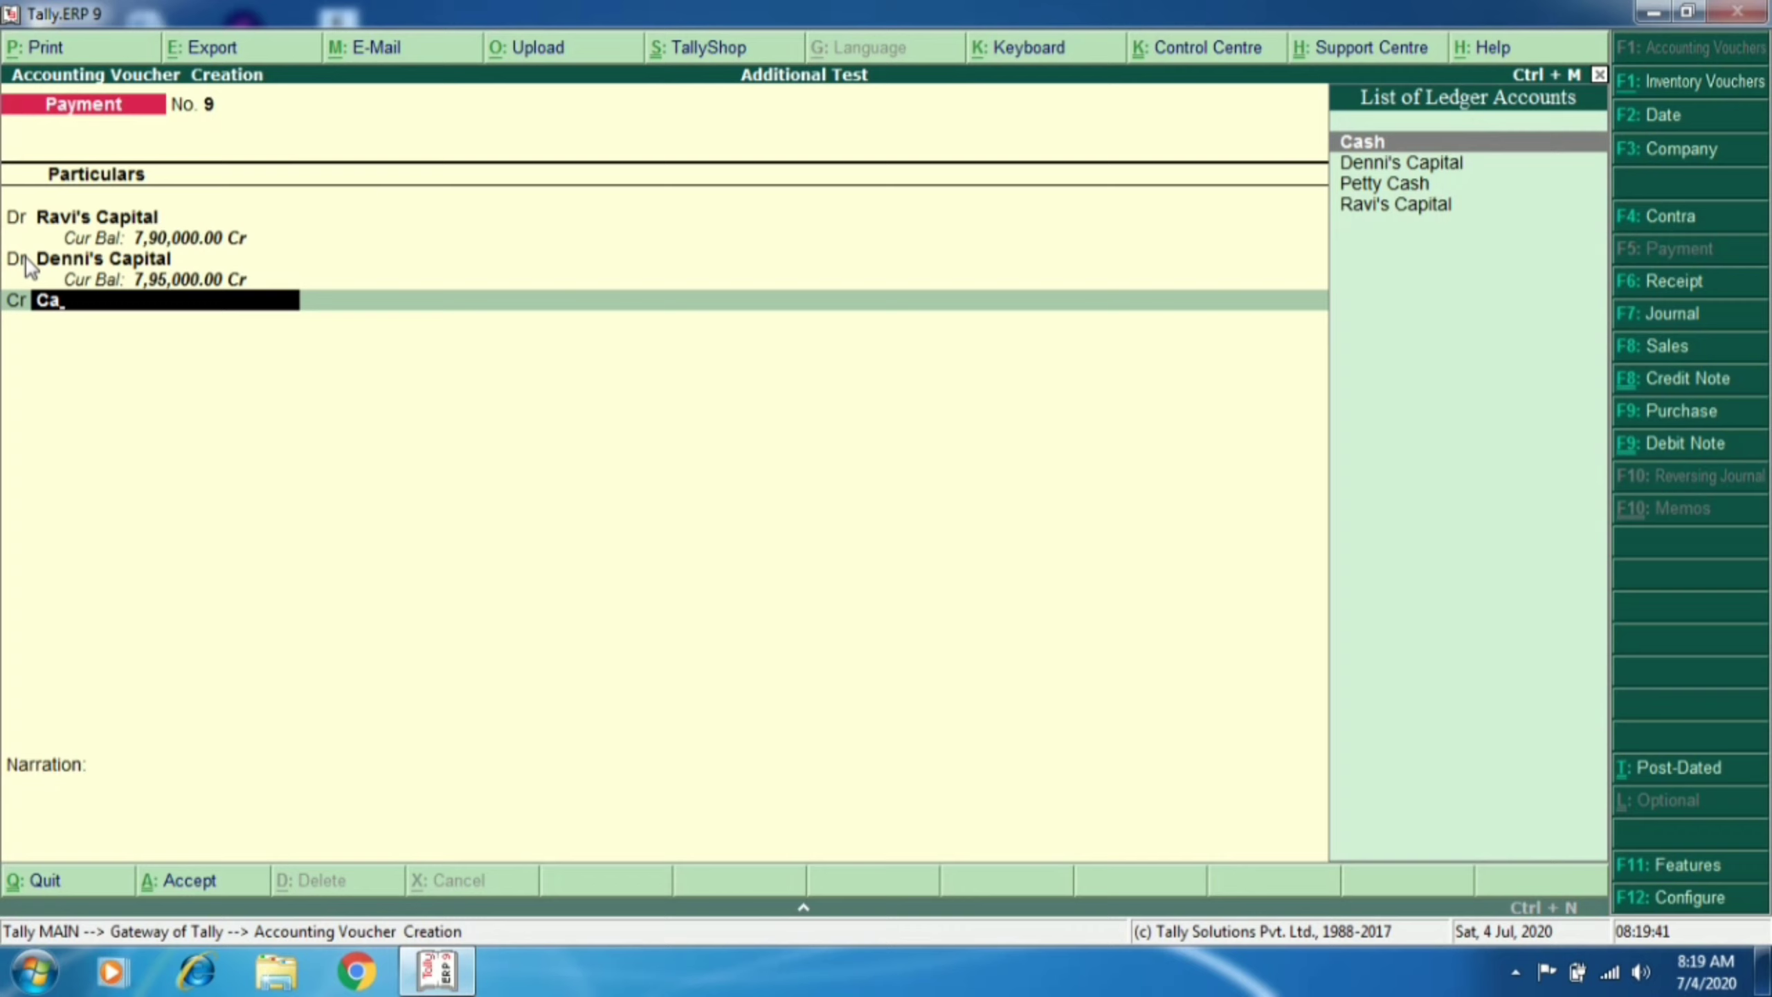
pyautogui.press('Return')
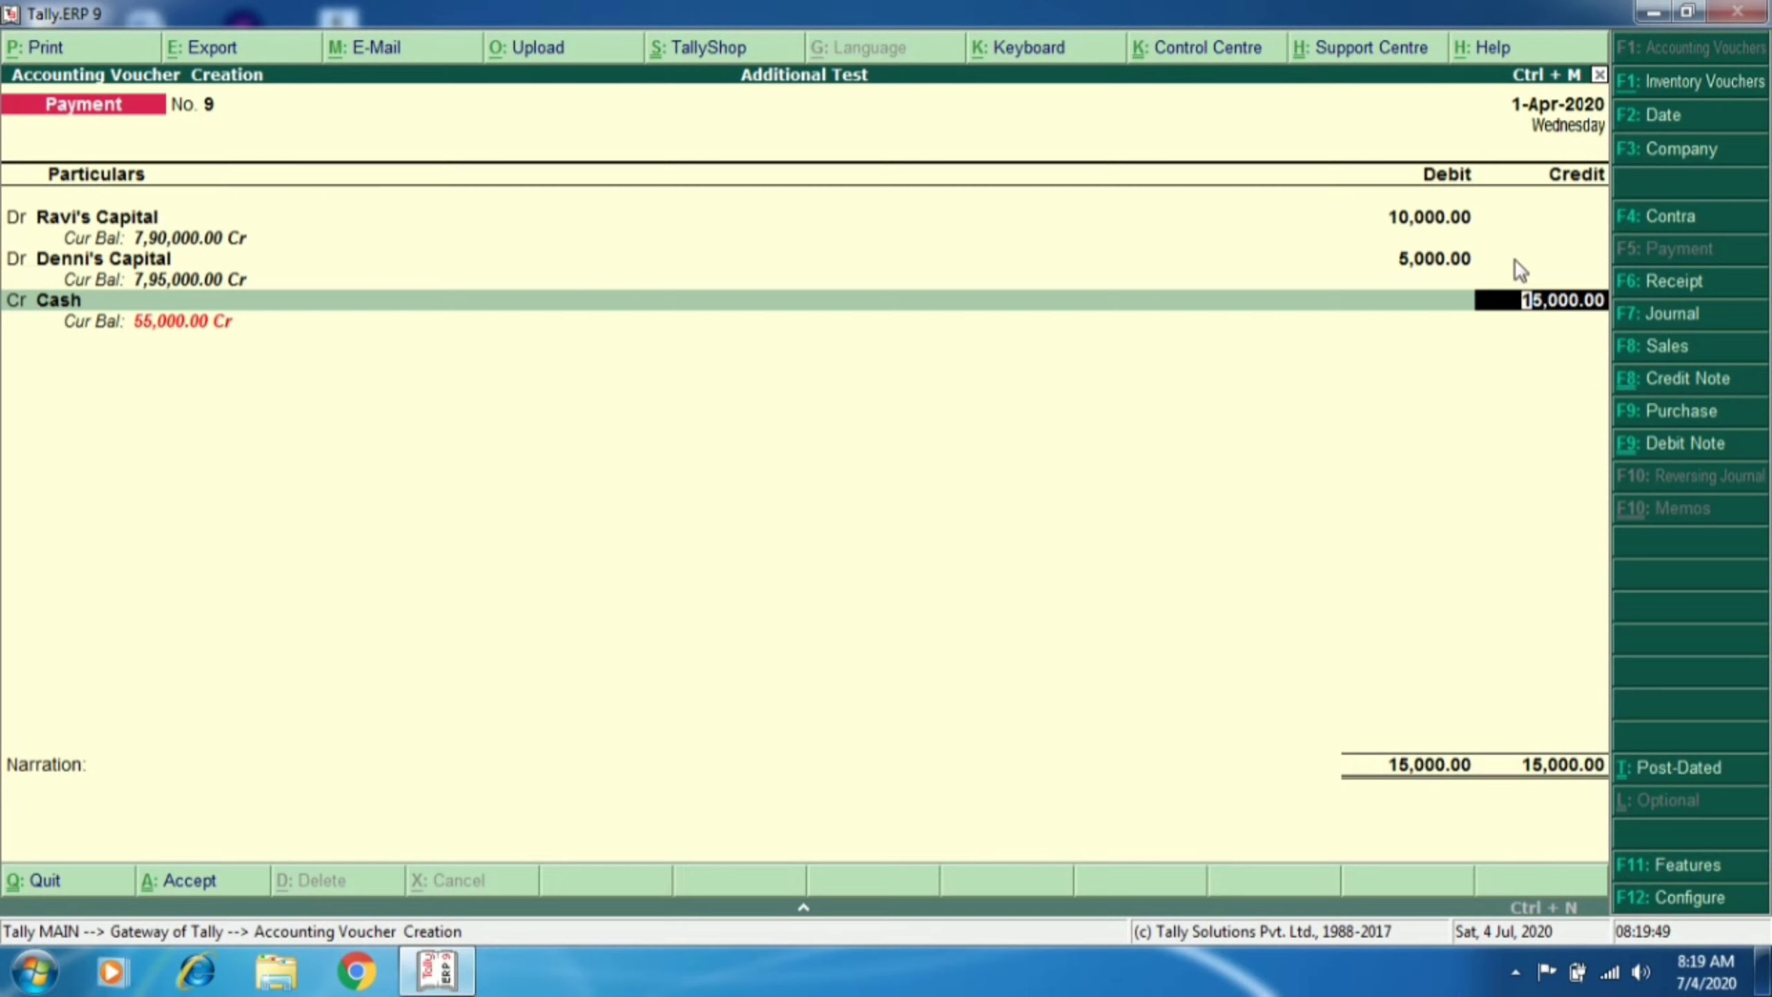
pyautogui.press('Return')
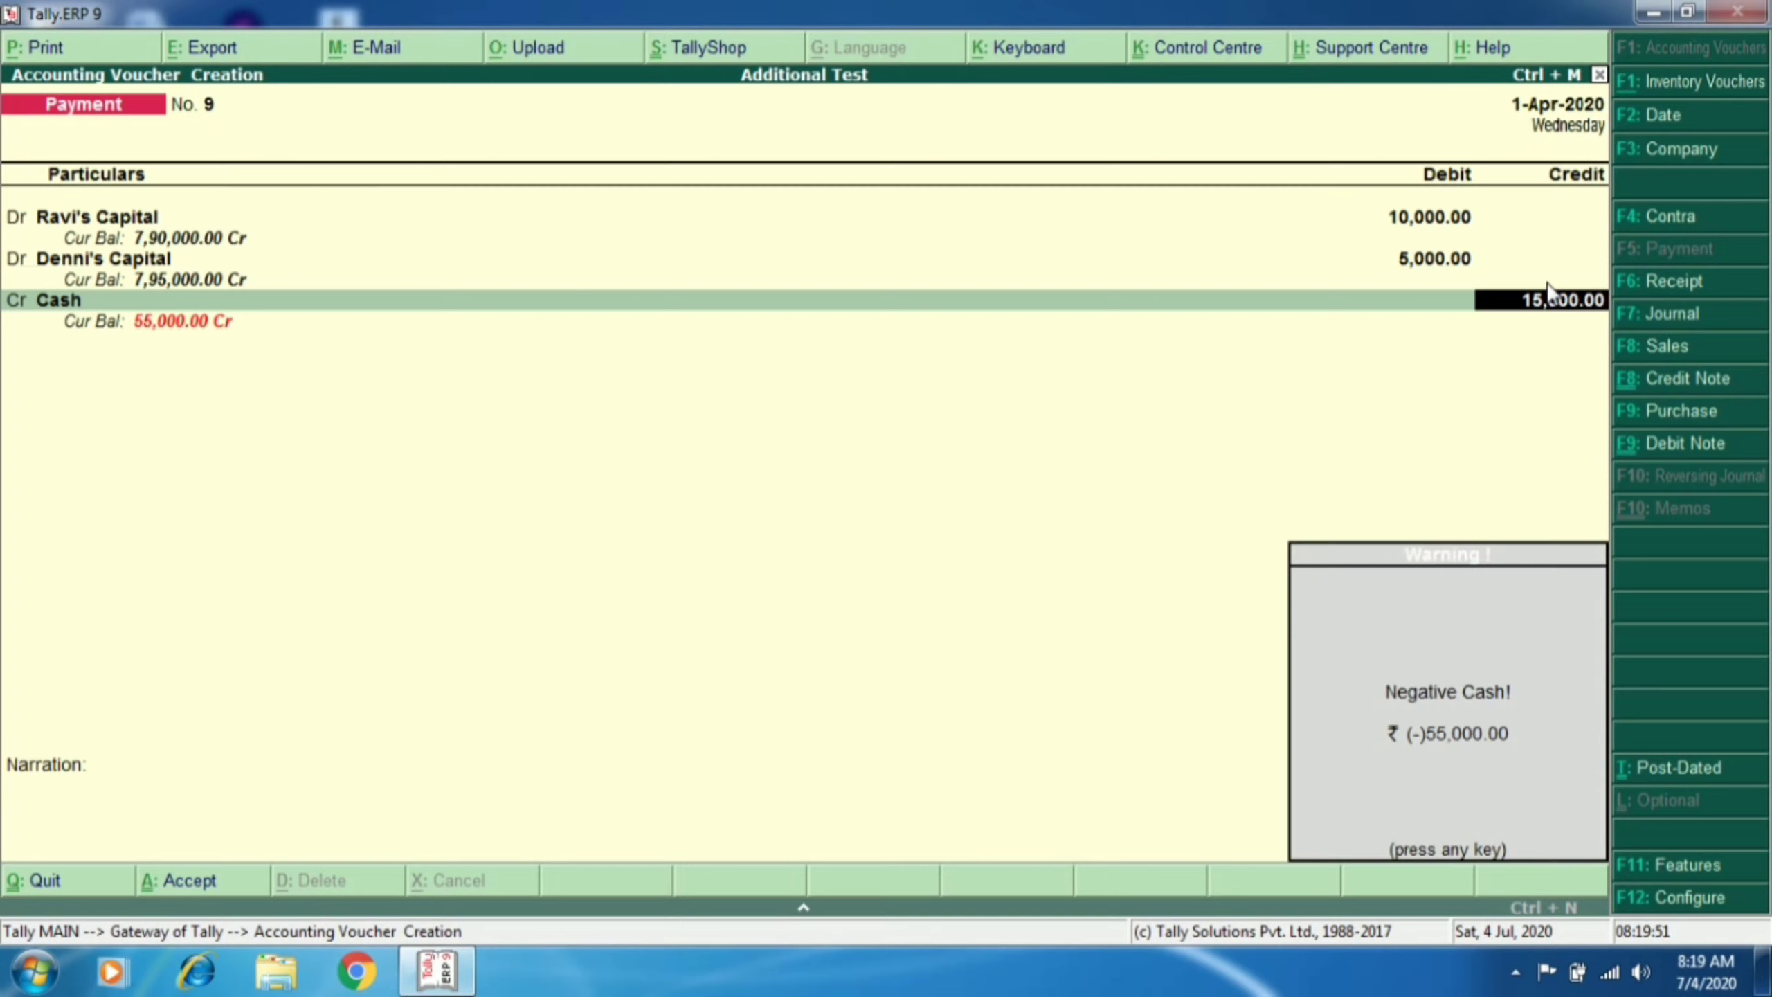
pyautogui.press('Return')
pyautogui.press('Return')
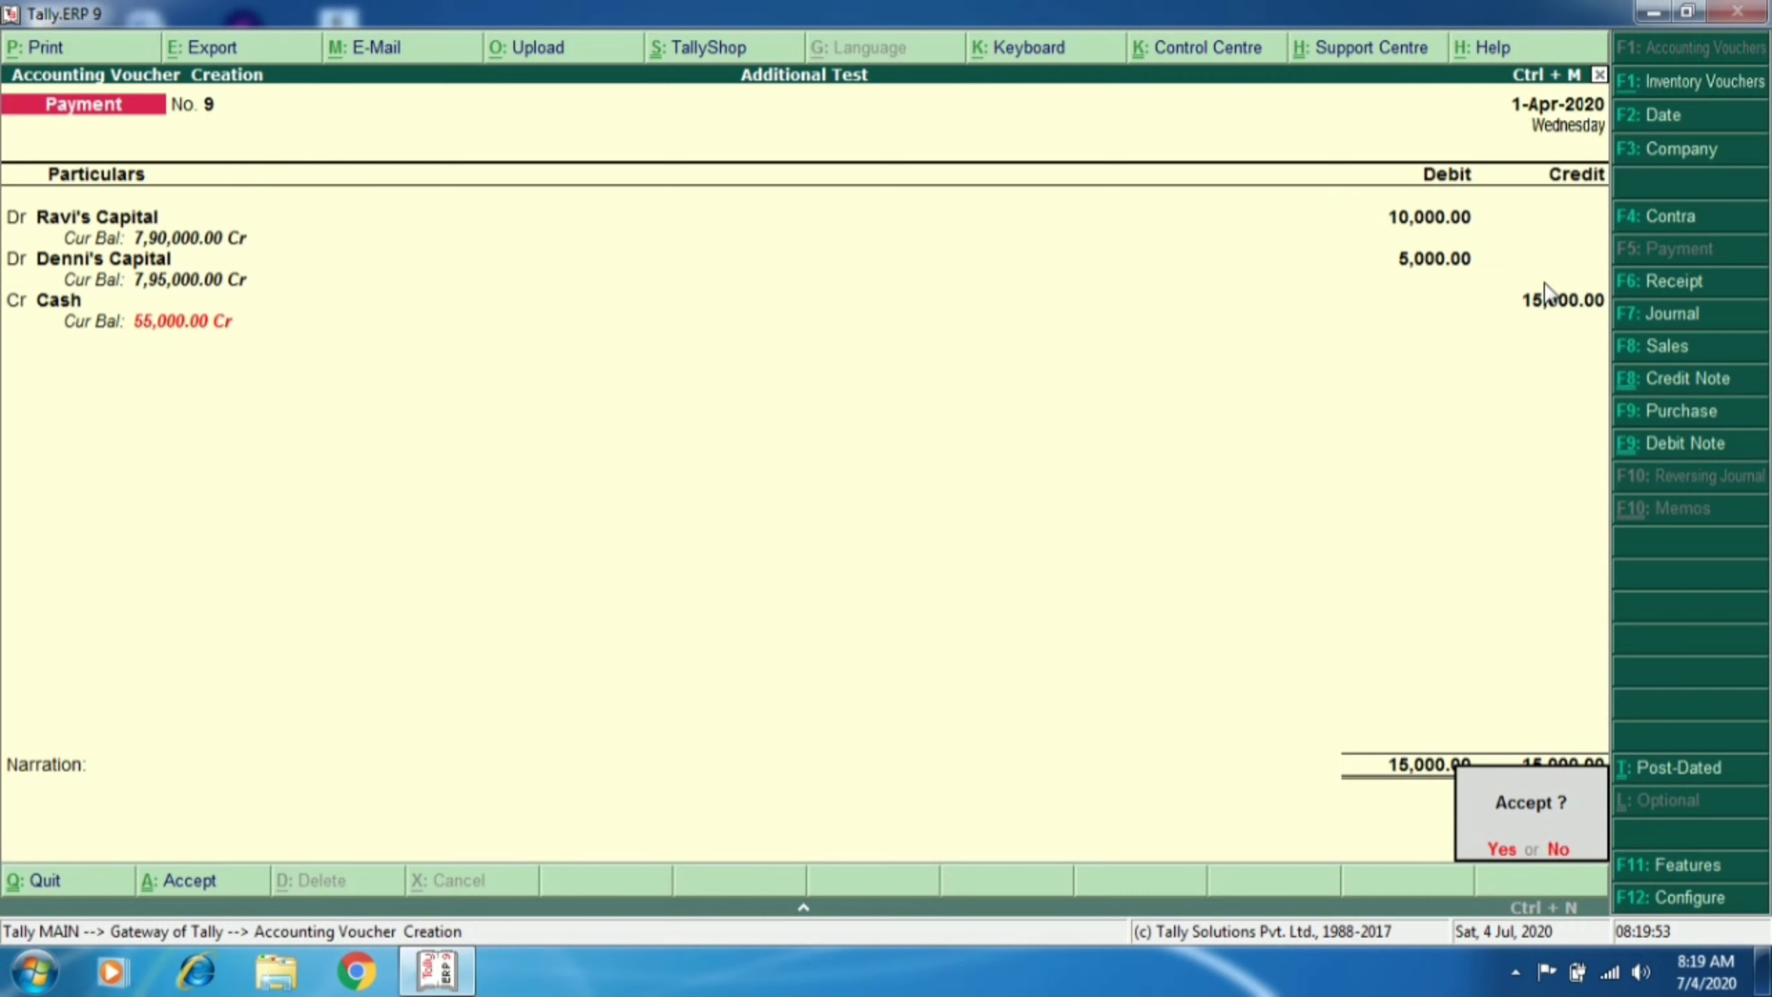
pyautogui.press('Return')
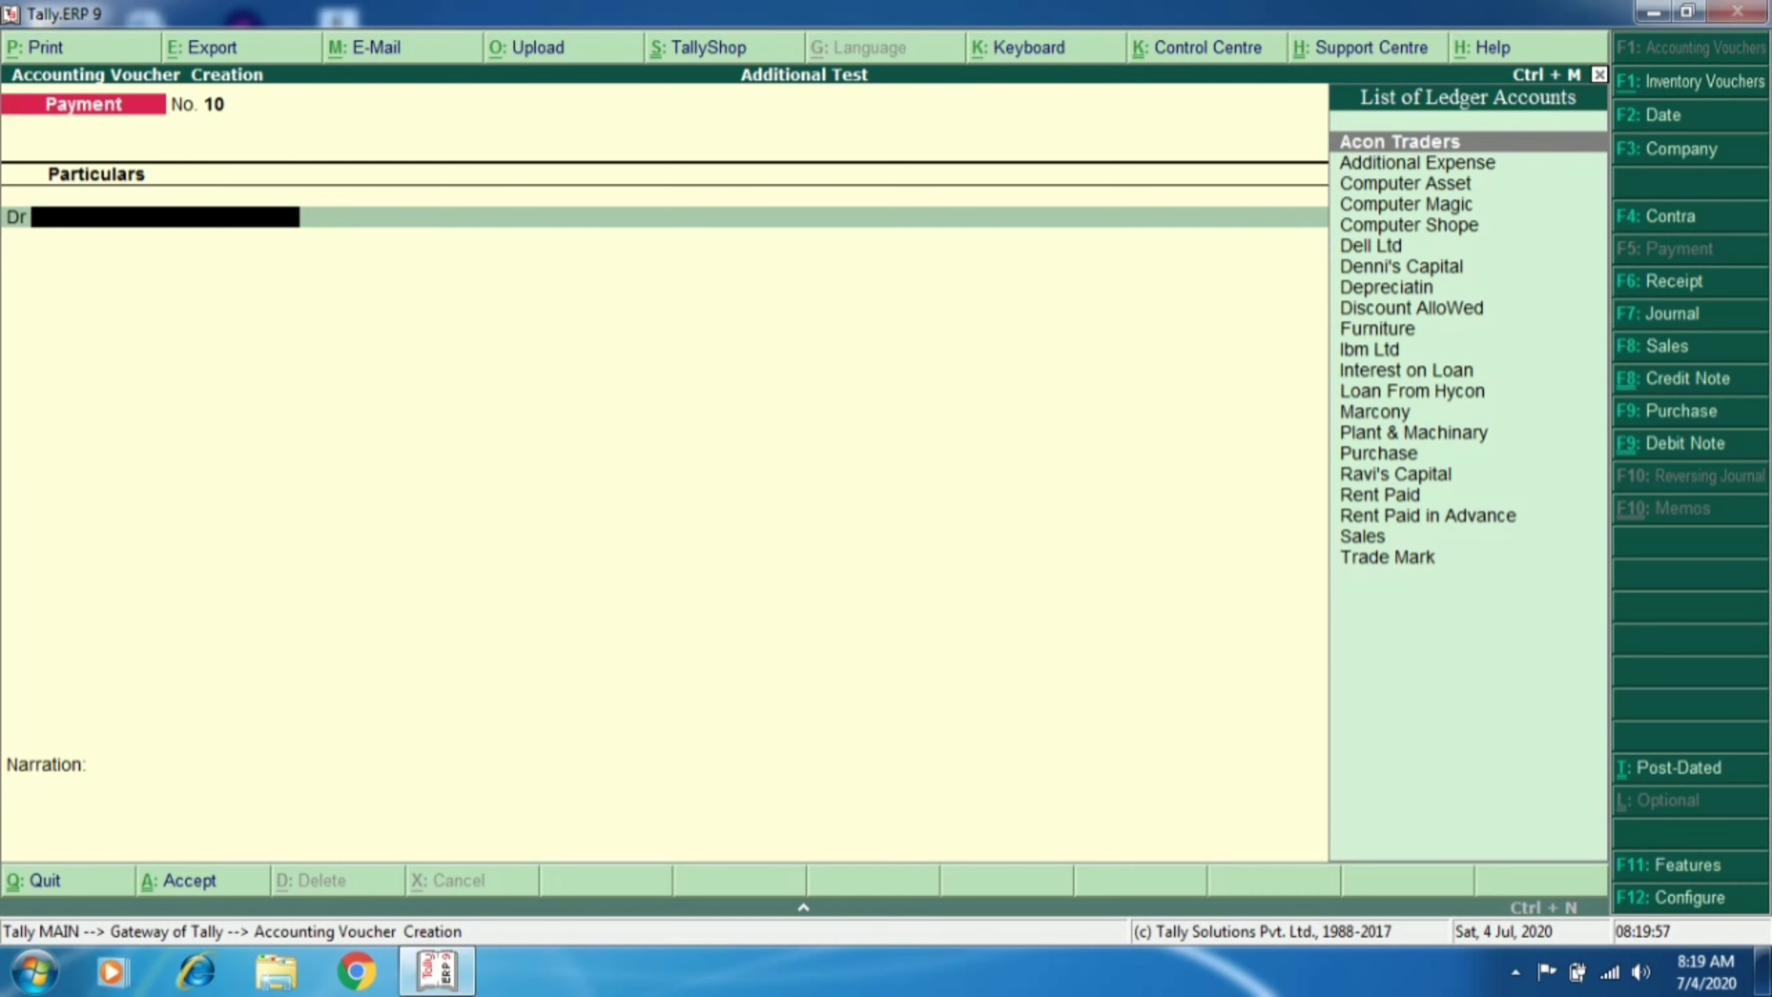
pyautogui.press('Escape')
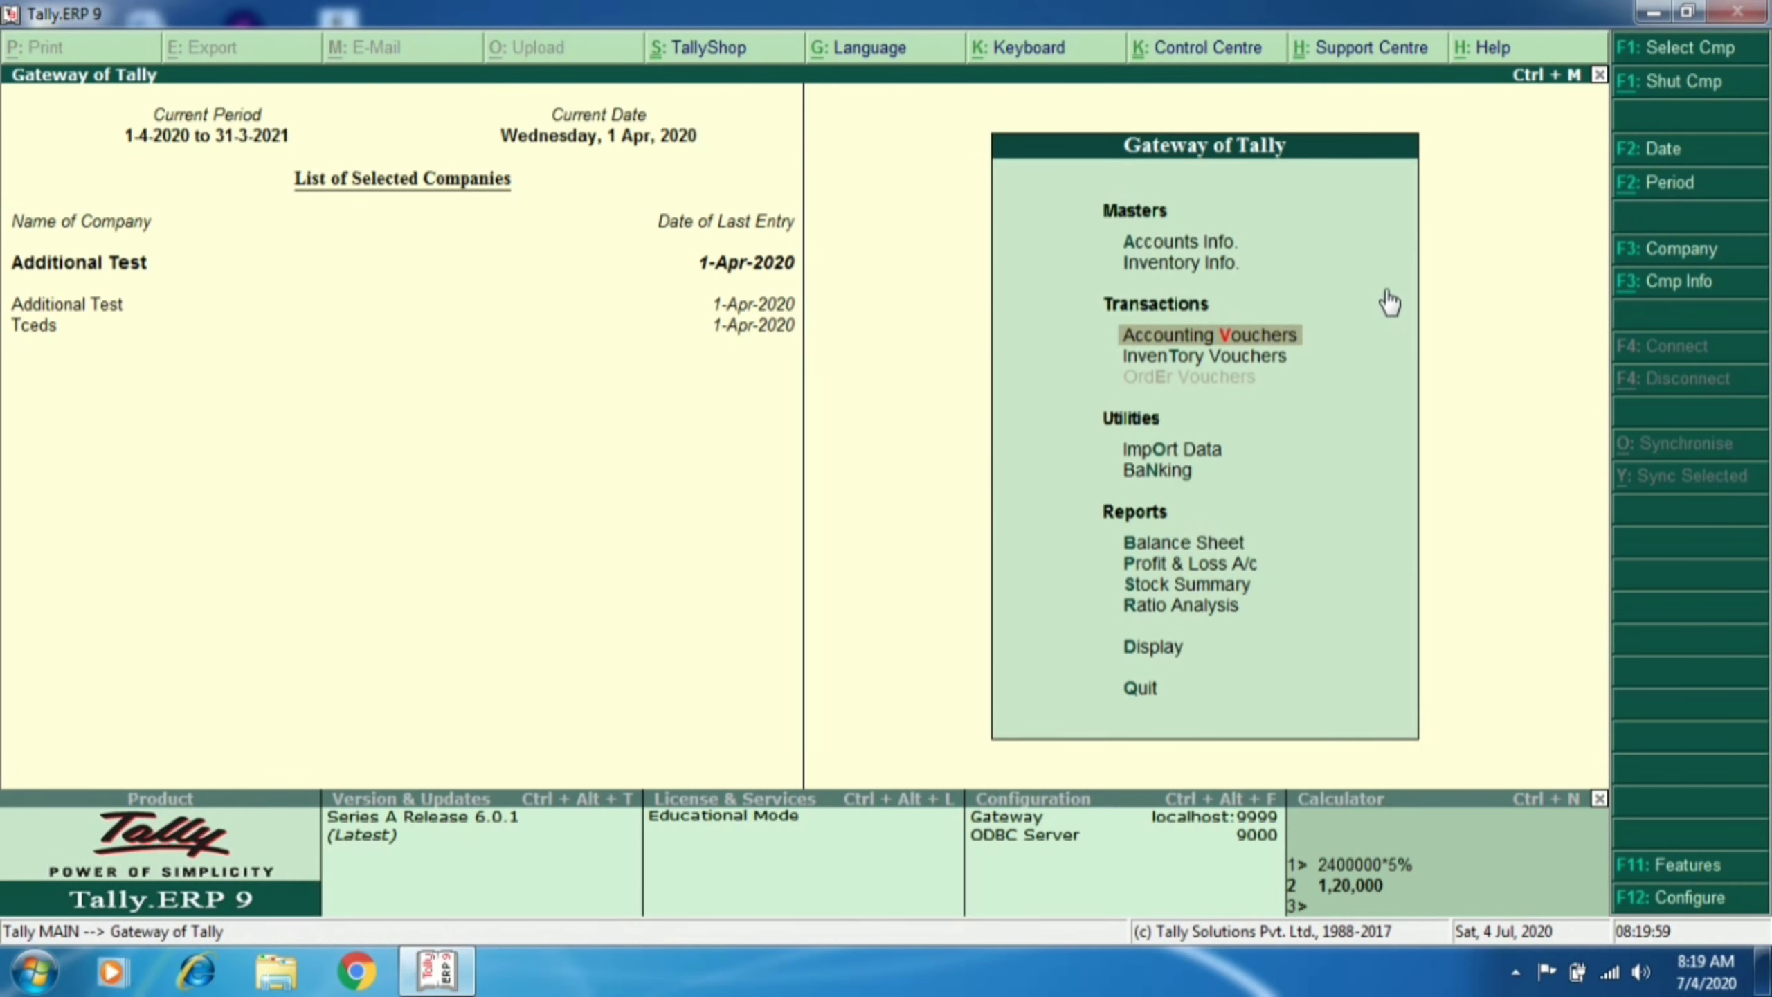
# Step: Review the company's Profit & Loss A/c and its Balance Sheet, then return to the Gateway of Tally
pyautogui.click(1199, 563)
pyautogui.click(1199, 563)
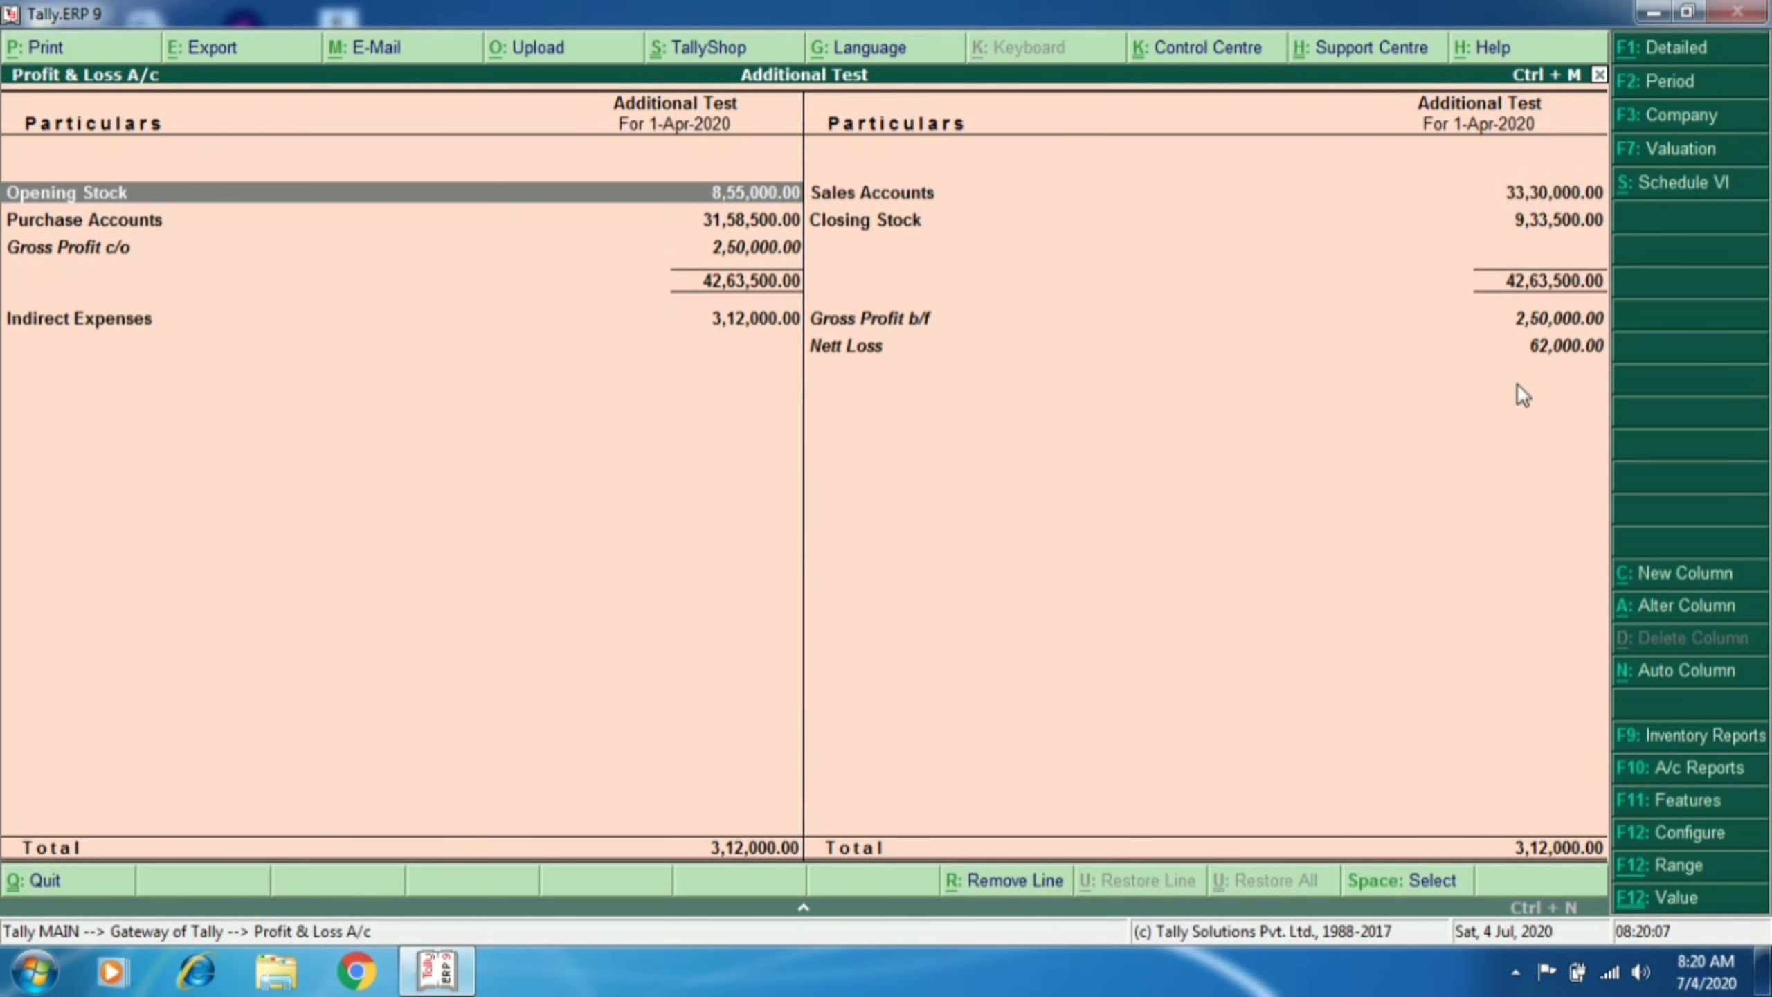
pyautogui.press('Escape')
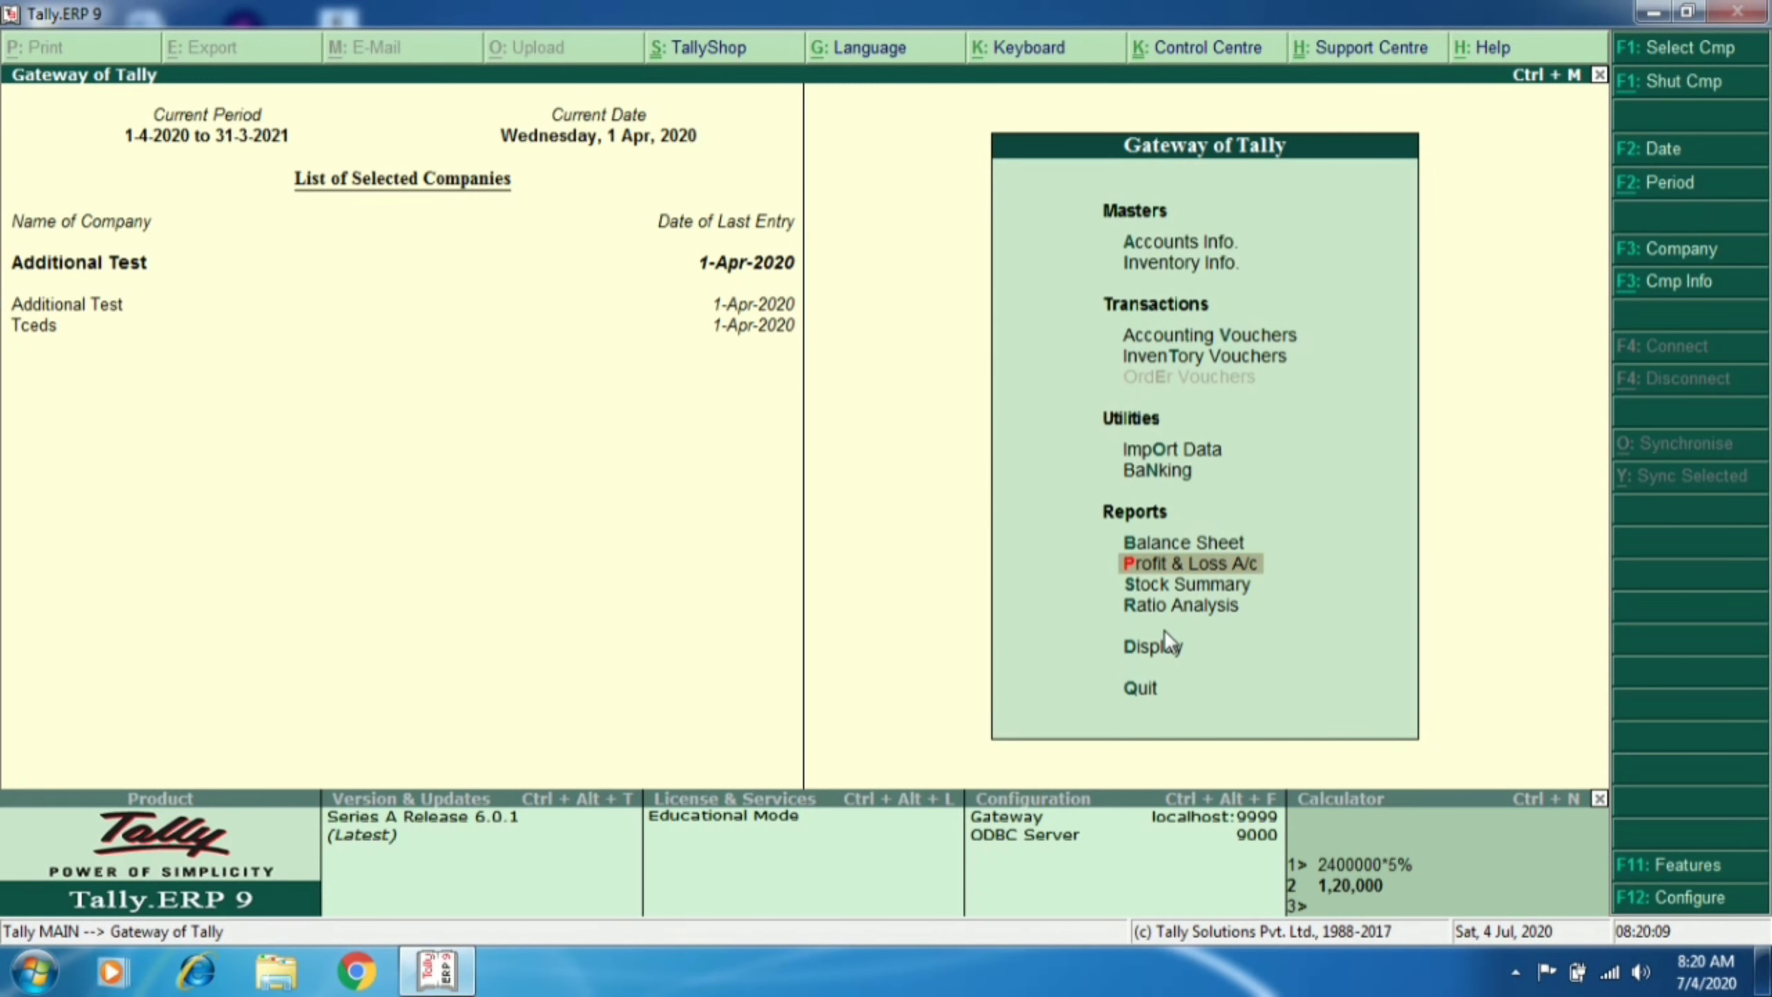
pyautogui.click(1183, 543)
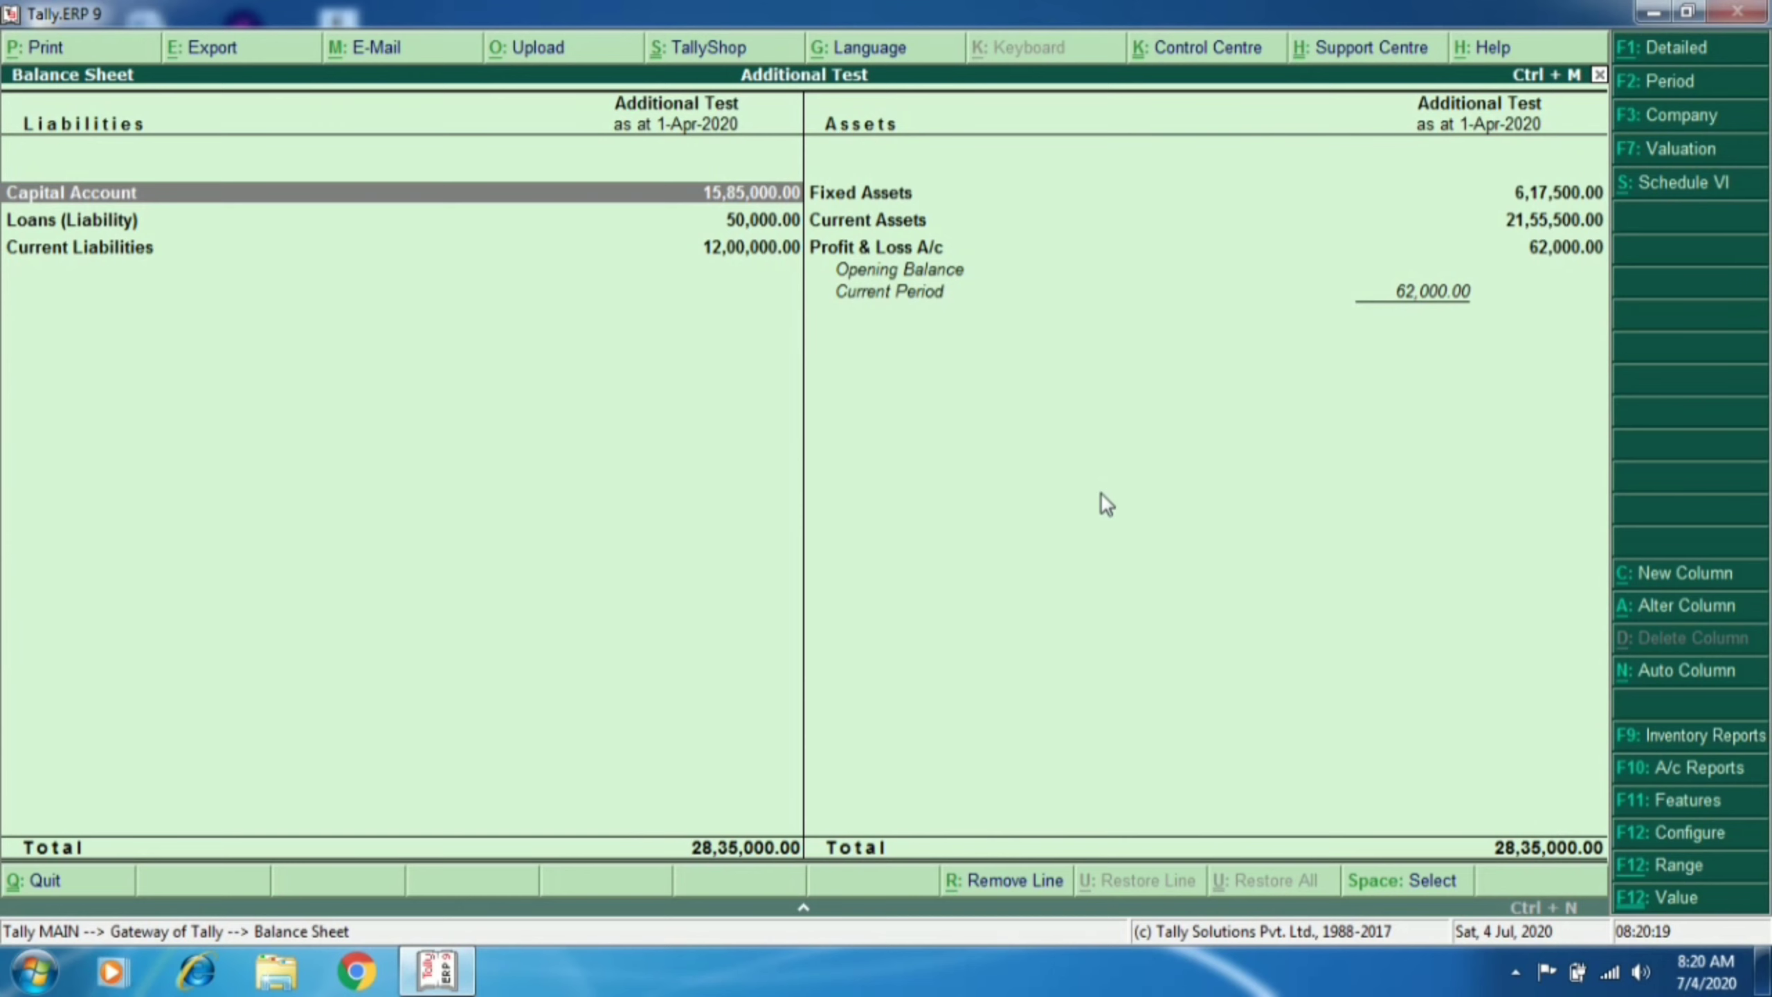
pyautogui.press('Escape')
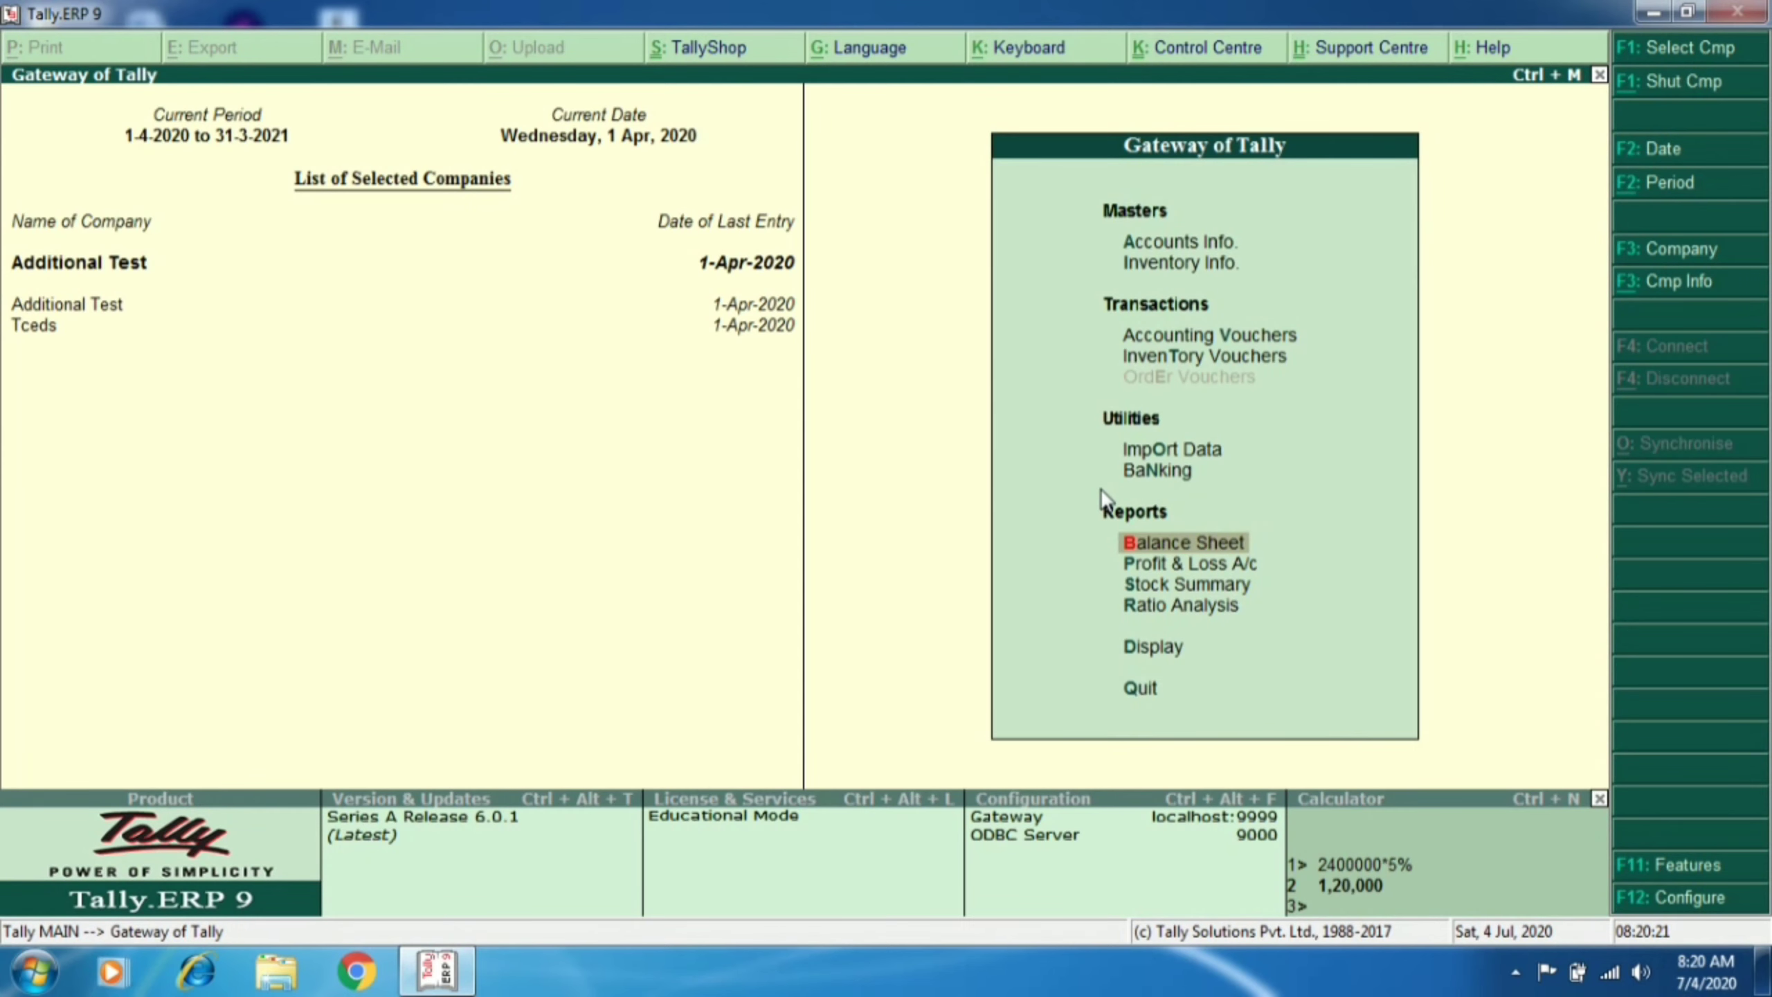